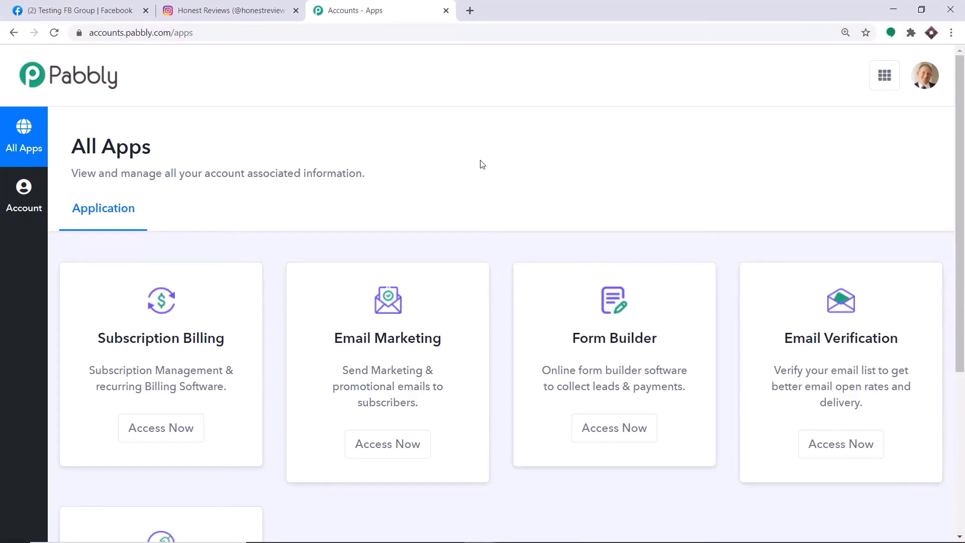
- Scroll down the All Apps page to bring the Connect card into view
scroll(481, 164, "down", 5)
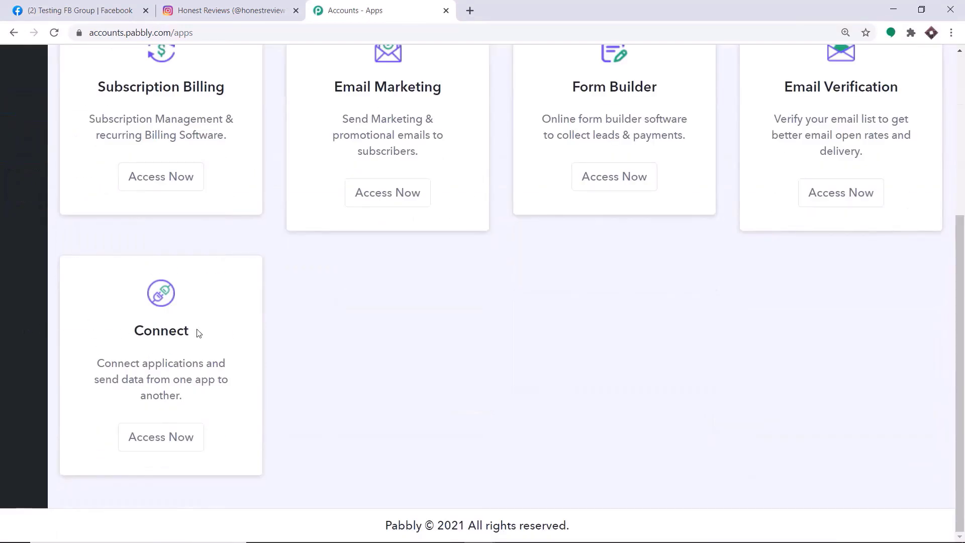
- From the Connect app, create a new workflow named 'Instagram To Facebook'
left_click(133, 444)
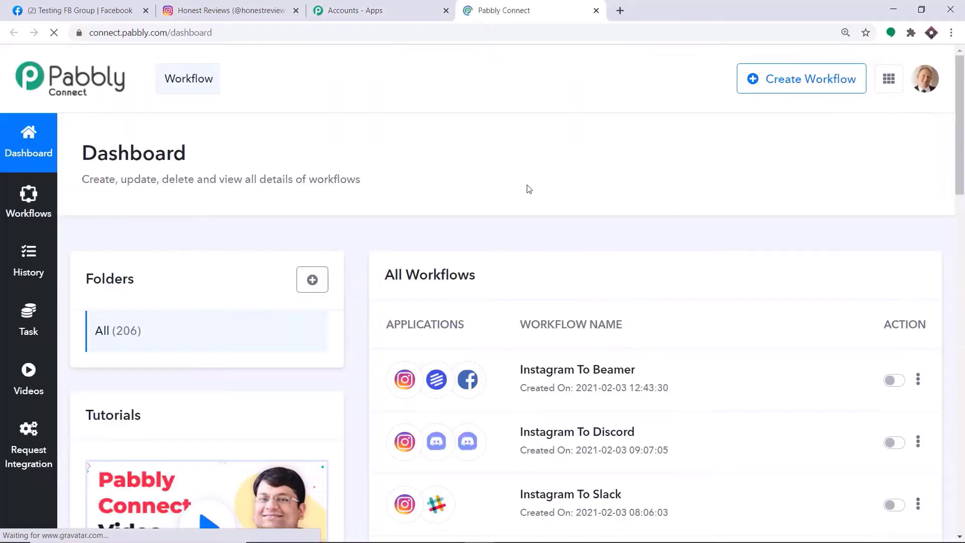
left_click(792, 86)
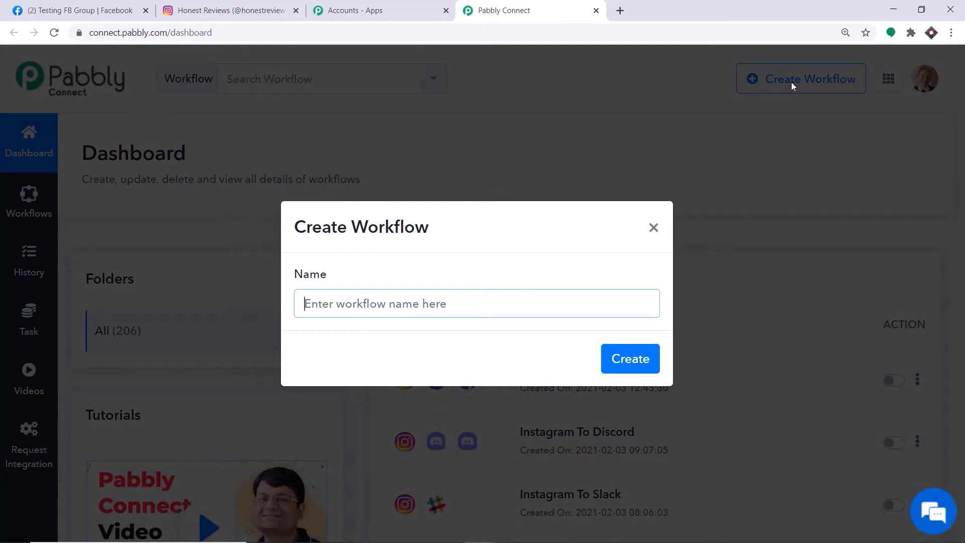
type("Instagram To Facebook")
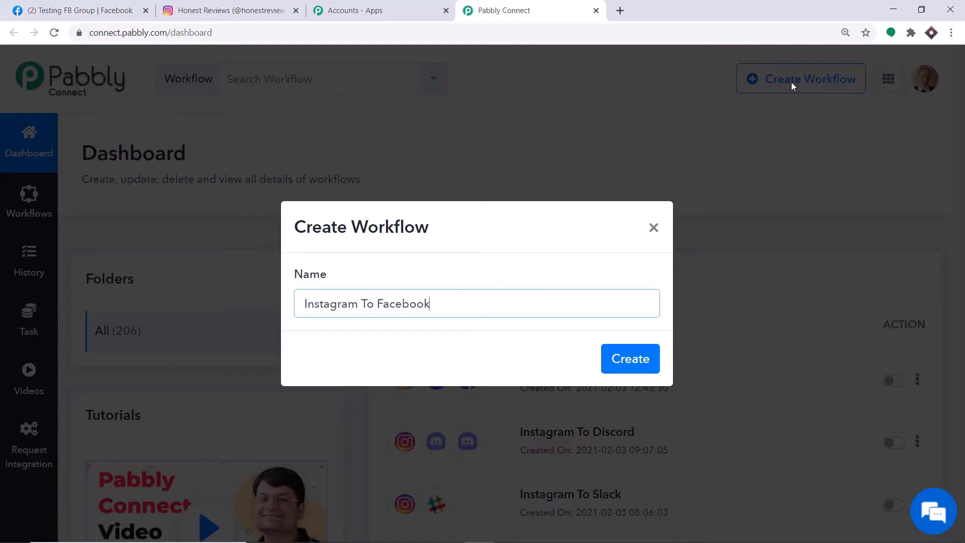
left_click(643, 363)
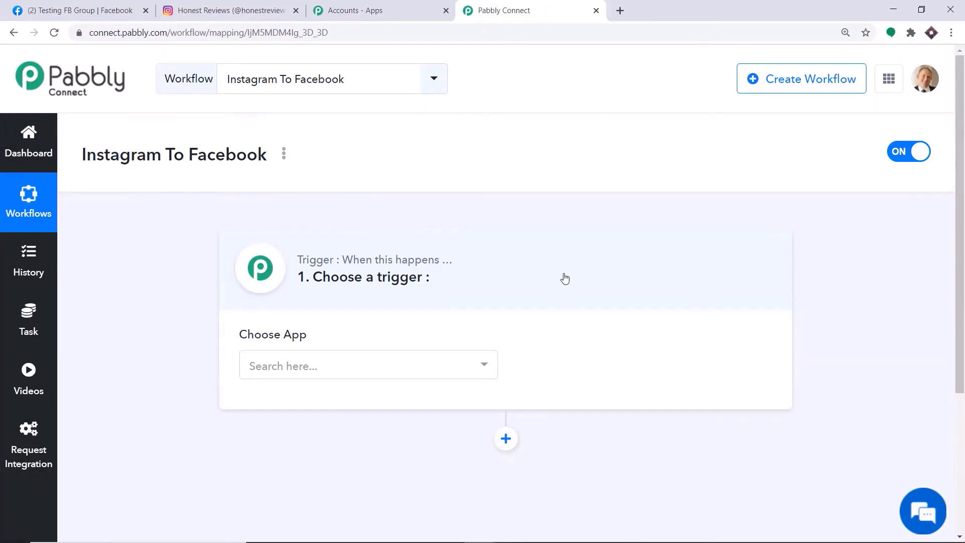
left_click(301, 375)
- Set the trigger app to Instagram with the event New Media Posted in My Account
type("inst")
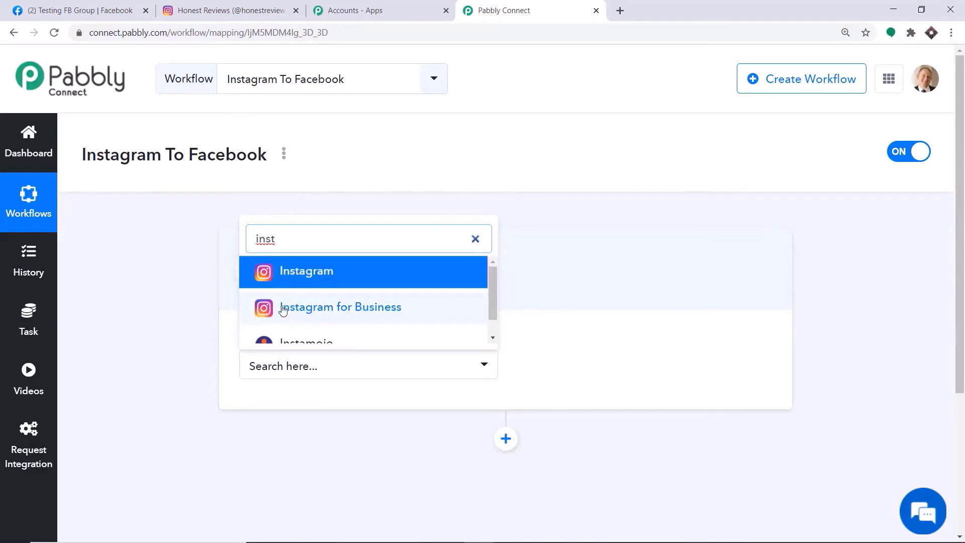
left_click(281, 276)
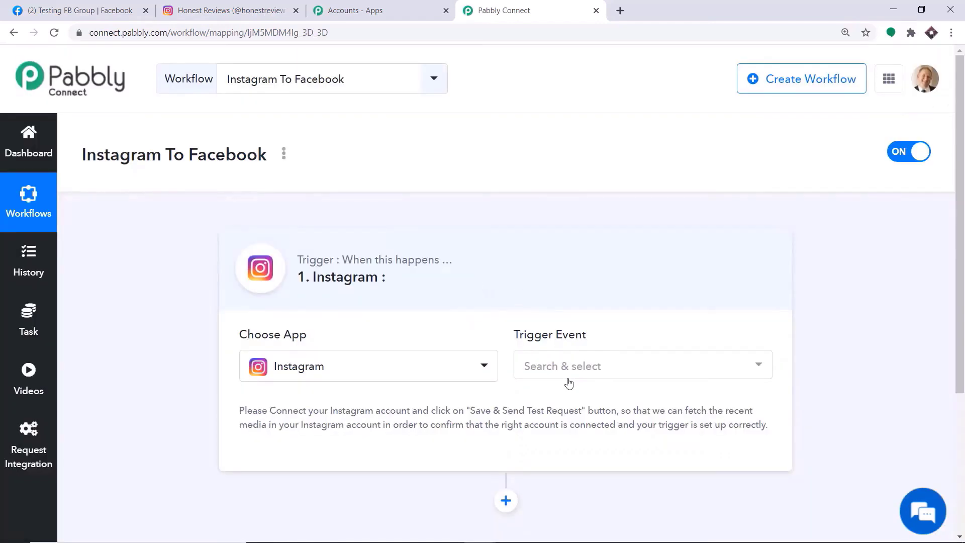
left_click(568, 384)
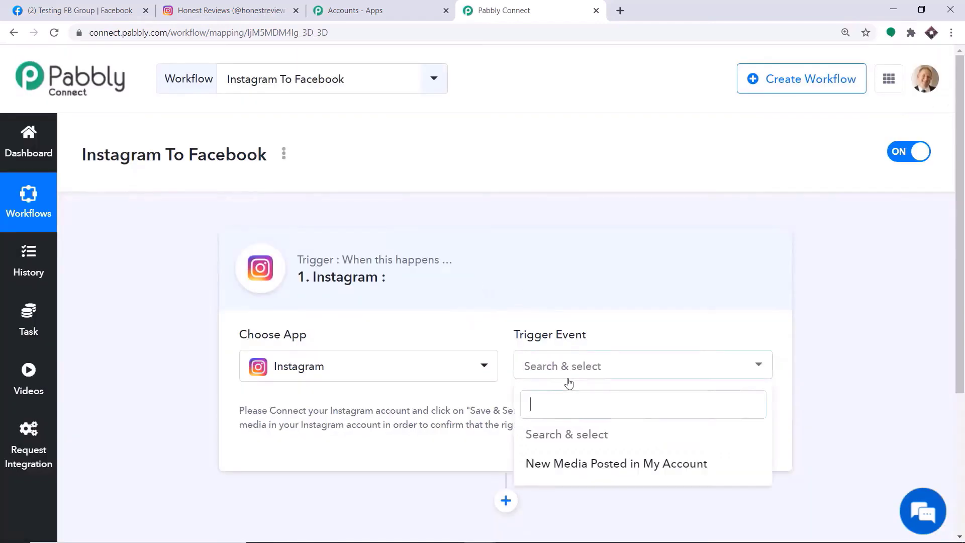
left_click(557, 472)
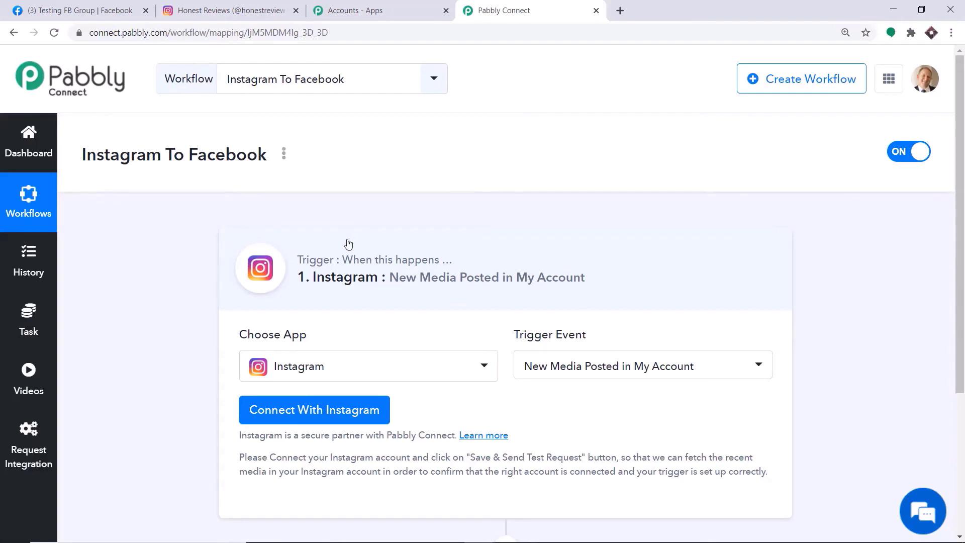
- Connect the Instagram account to the trigger, allowing access and confirming the success message
left_click(322, 414)
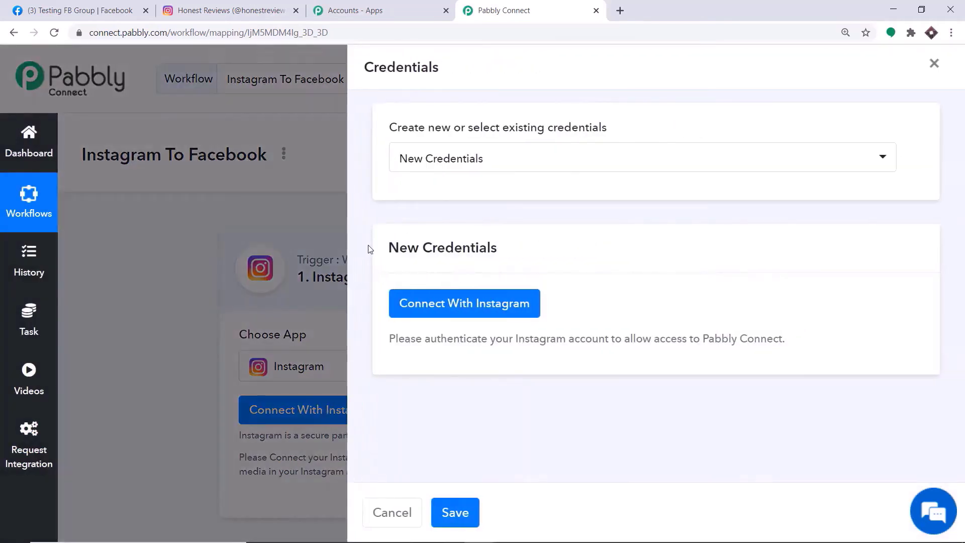
left_click(423, 314)
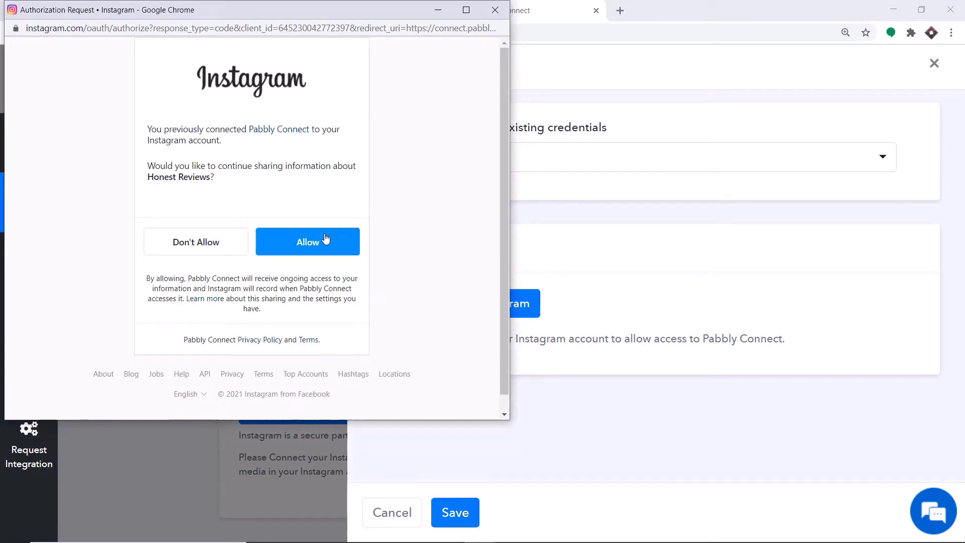
left_click(324, 252)
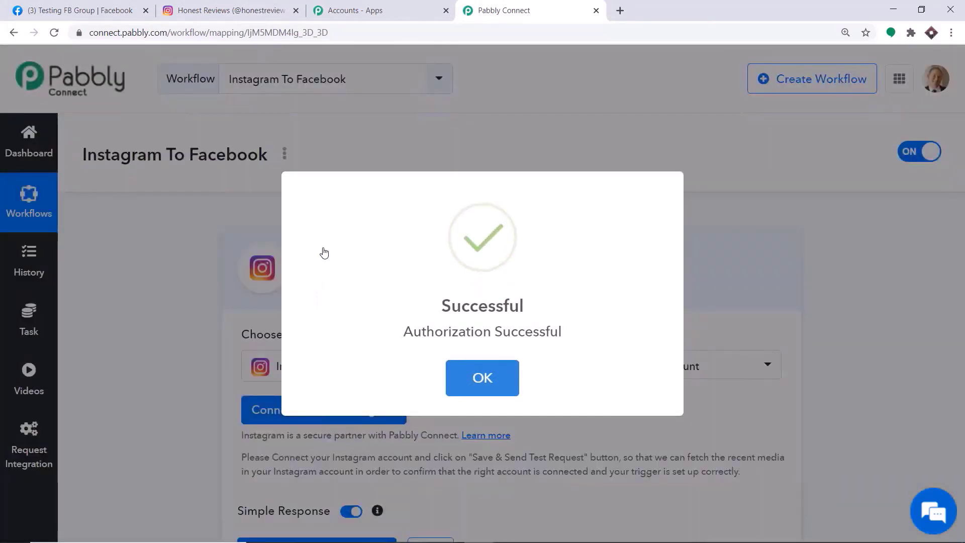
left_click(454, 376)
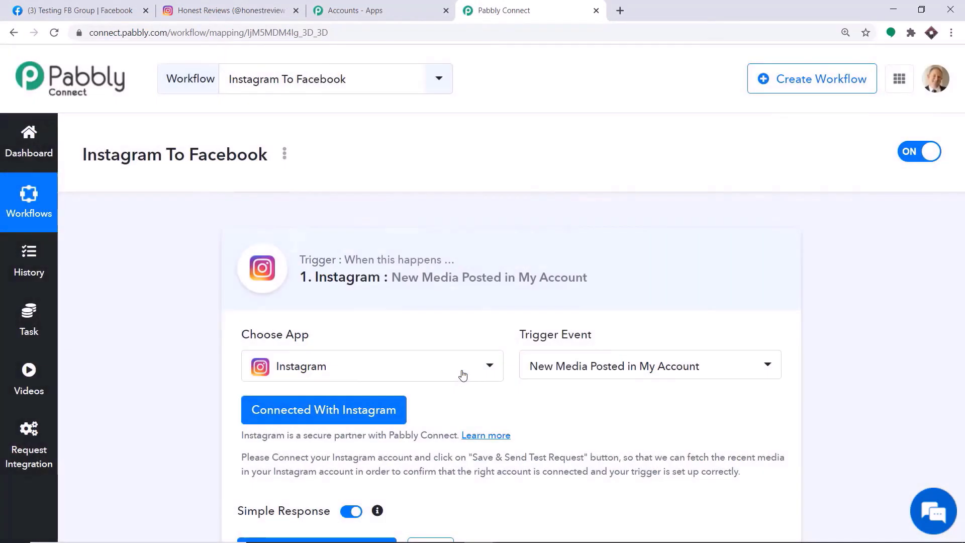
- View the newest Blackberry phone post on Instagram, then save the trigger and send a test request
scroll(572, 316, "down", 3)
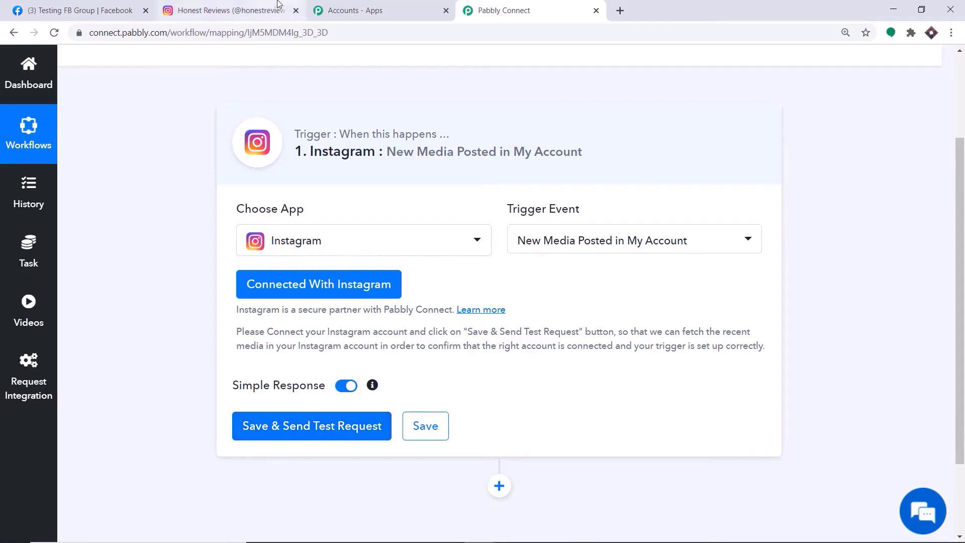
left_click(228, 10)
left_click(295, 285)
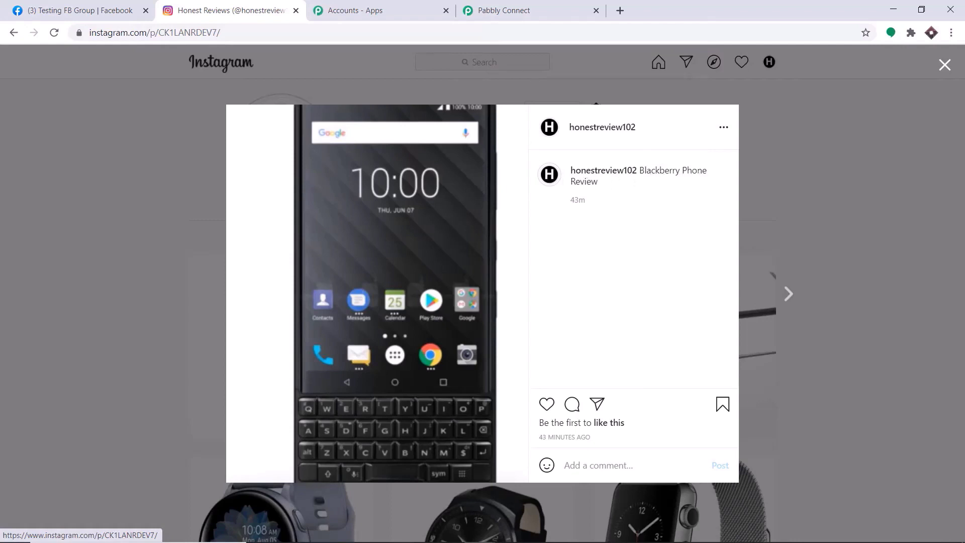
left_click(525, 4)
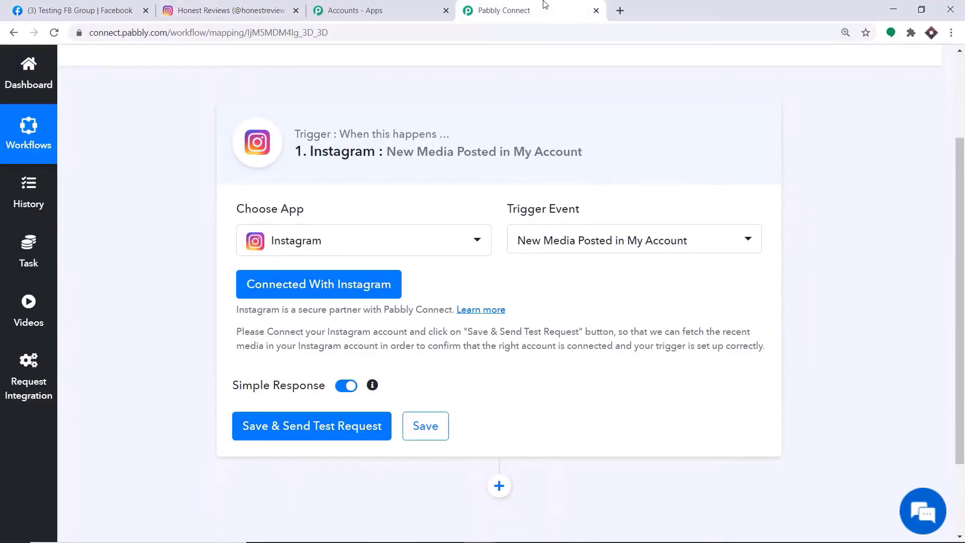
left_click(294, 436)
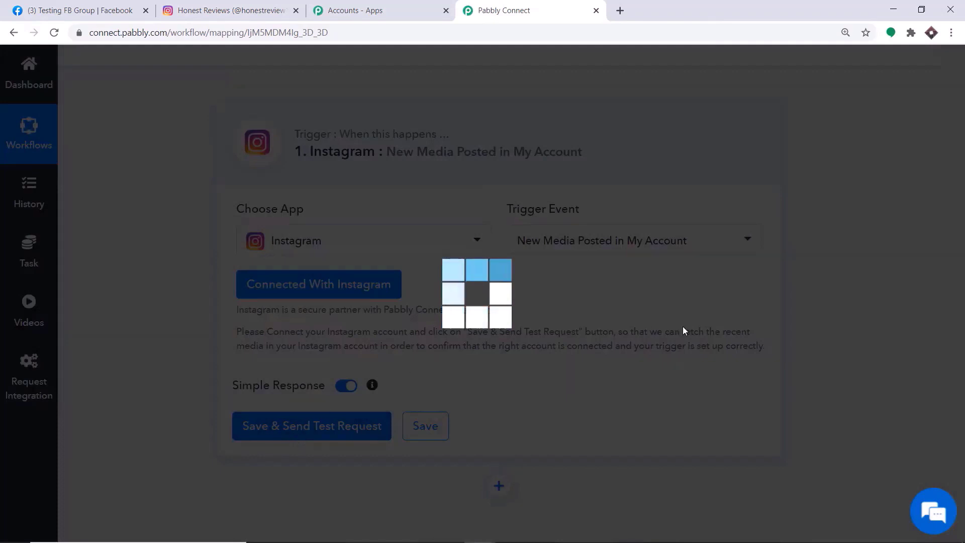
- Compare the fetched response data against the Blackberry Phone Review post on Instagram
scroll(865, 271, "down", 4)
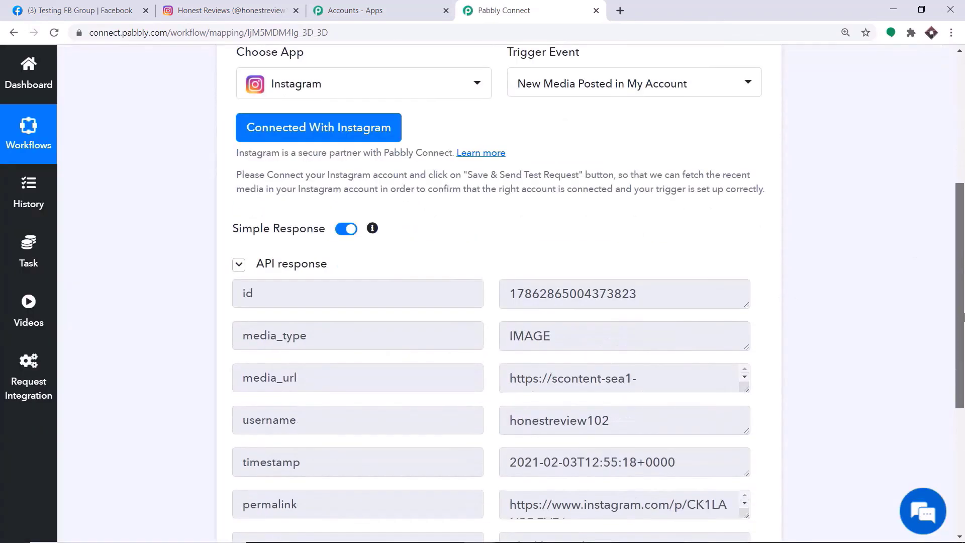
left_click(271, 11)
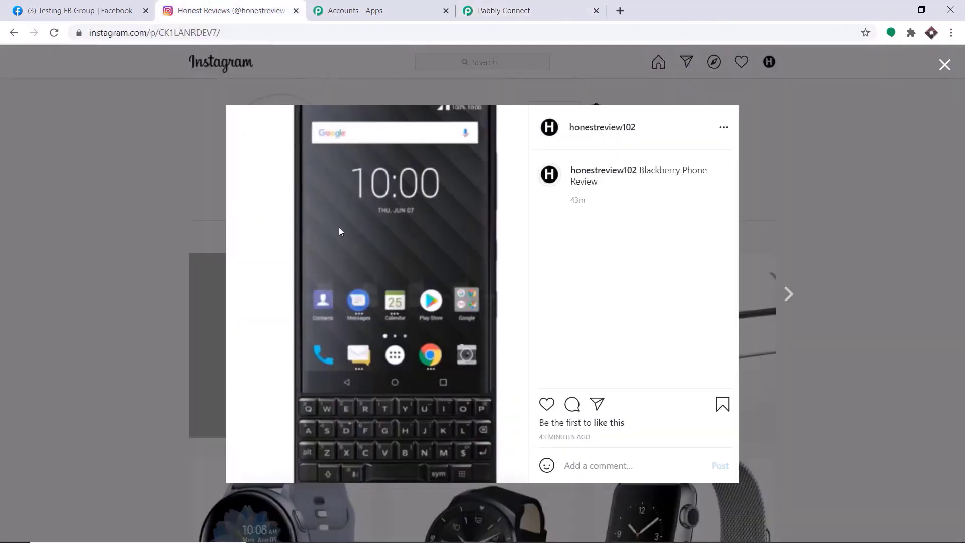
left_click(538, 7)
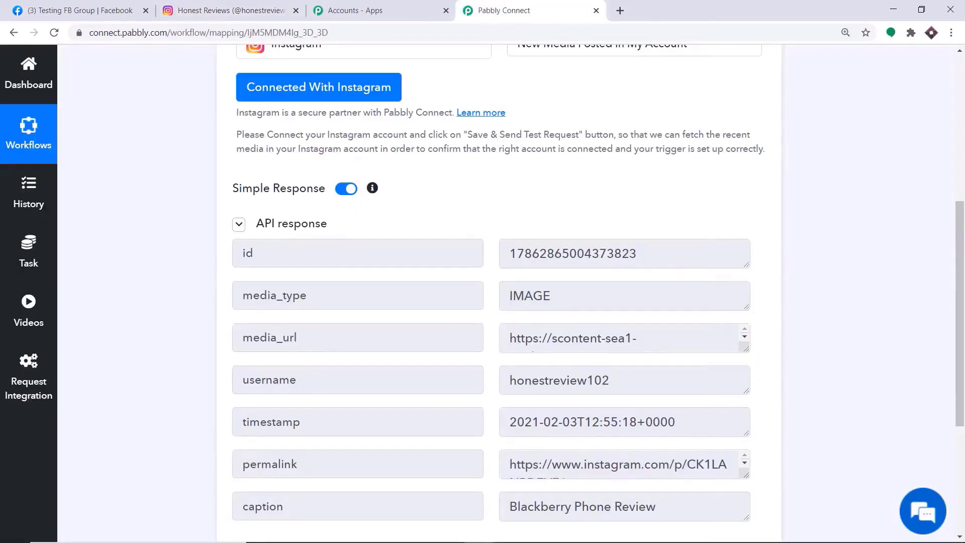
scroll(366, 266, "down", 3)
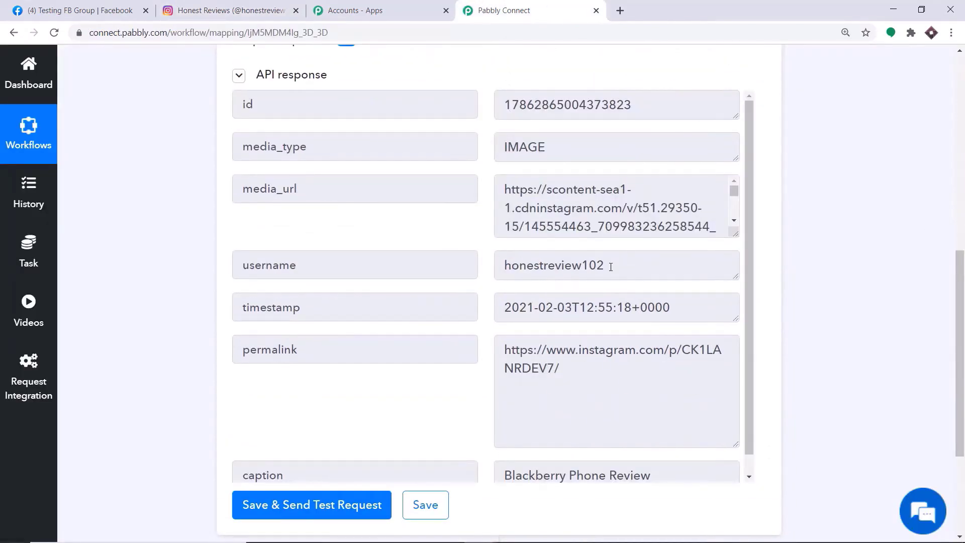
left_click(258, 10)
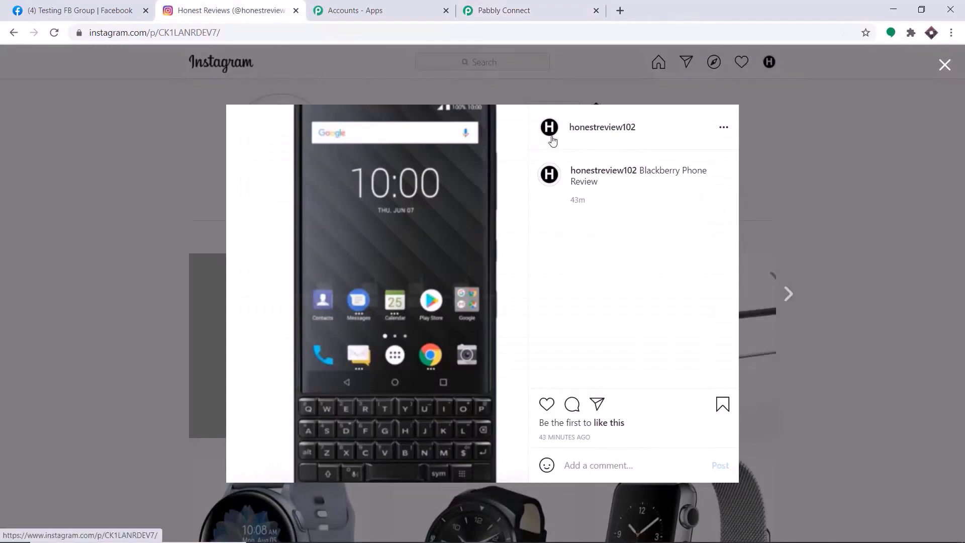
mouse_move(628, 133)
left_click(572, 7)
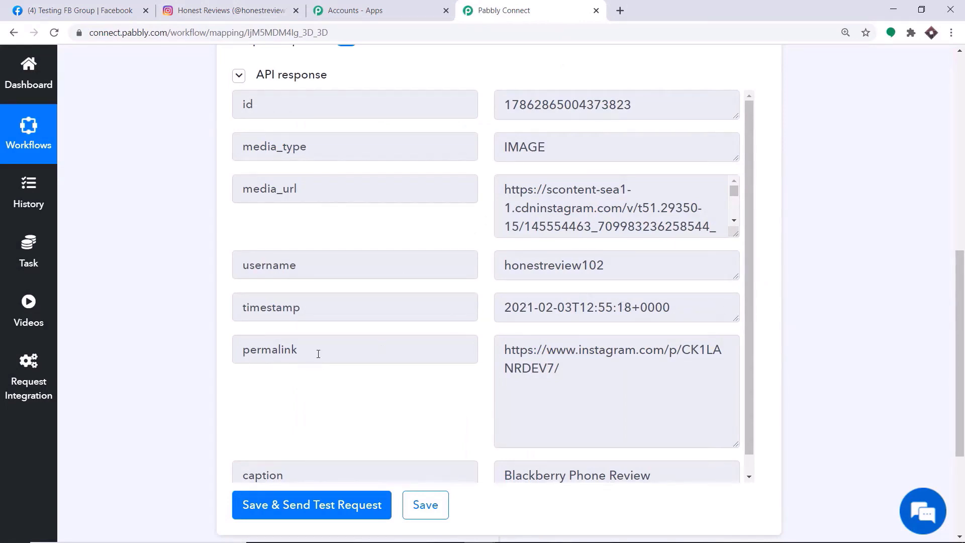
- Copy the permalink URL from the fetched post data
left_click_drag(563, 373, 494, 345)
right_click(536, 361)
left_click(540, 367)
- Open the copied permalink in a new tab to view the Instagram post
left_click(620, 11)
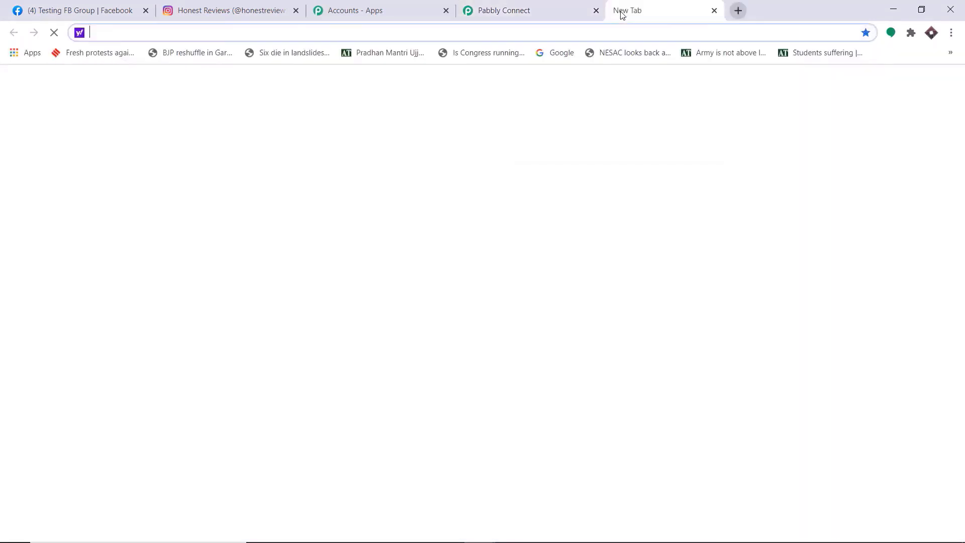
key("ctrl+v")
key("Return")
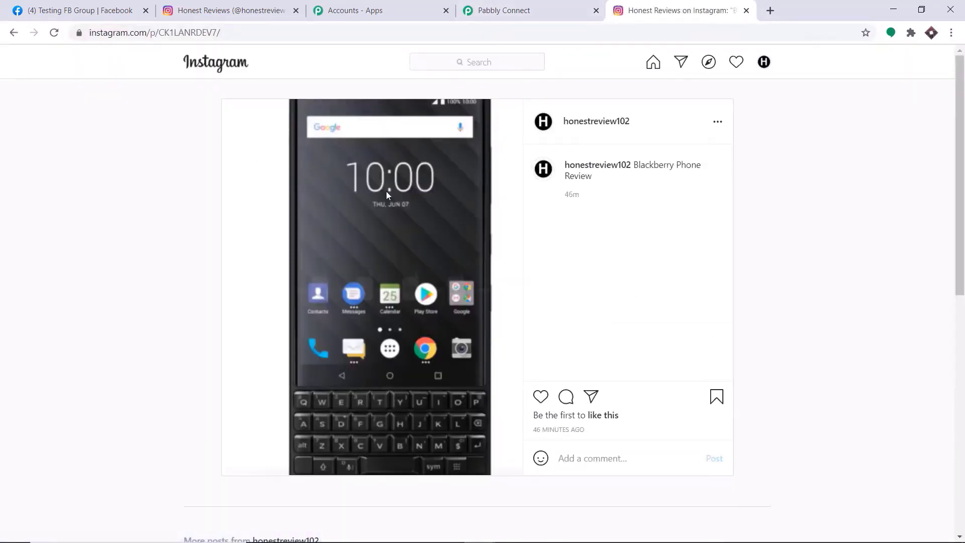
left_click(202, 11)
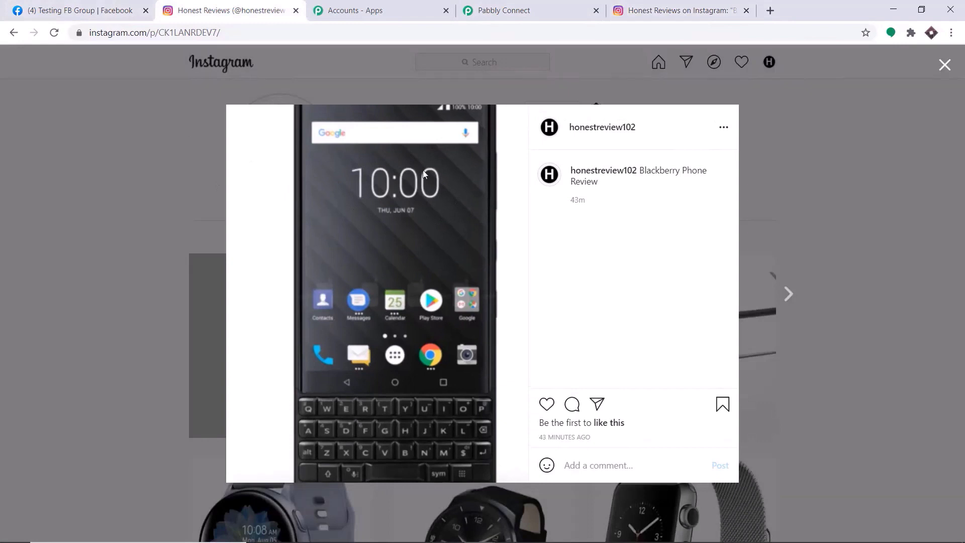
left_click(533, 11)
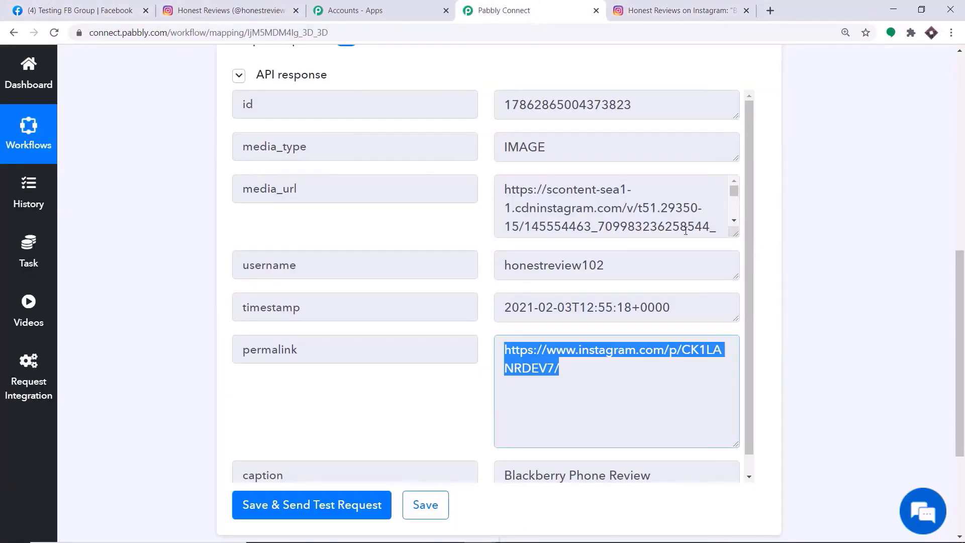
- Copy the media_url image link and load it in a new tab to confirm the phone photo
left_click_drag(736, 234, 750, 416)
left_click_drag(553, 367, 530, 196)
right_click(530, 197)
left_click(543, 209)
left_click(774, 9)
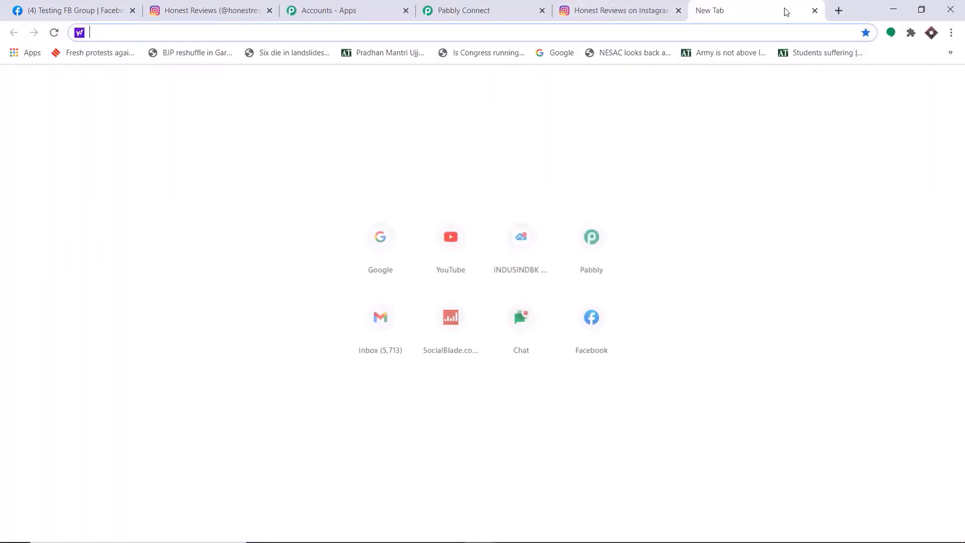
key("ctrl+v")
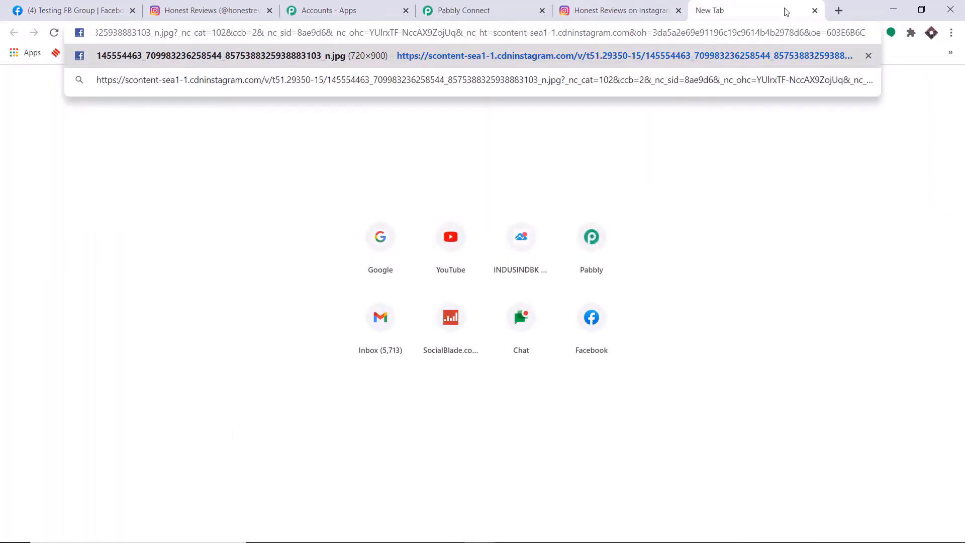
key("Return")
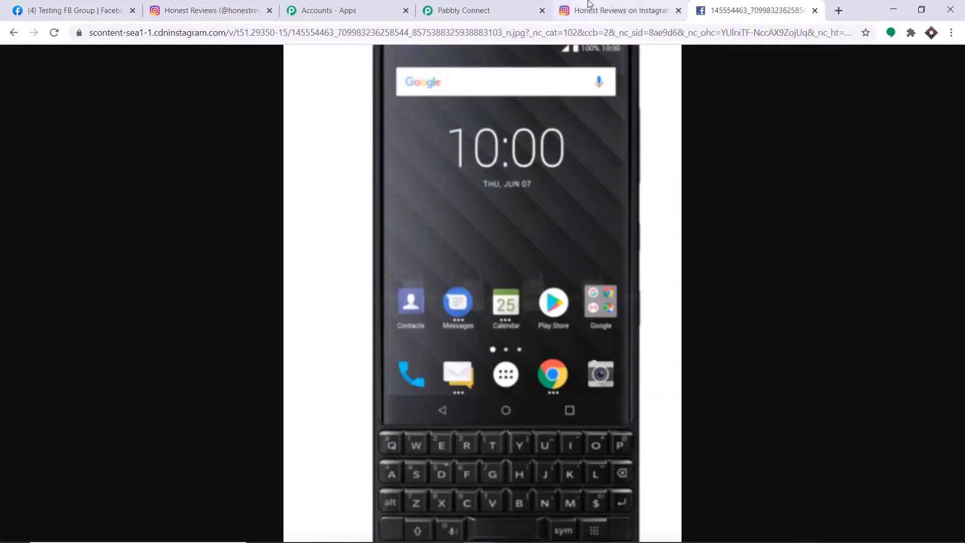
- Back in the workflow, add a new action step below the Instagram trigger
left_click(472, 10)
scroll(960, 300, "down", 2)
scroll(749, 257, "down", 4)
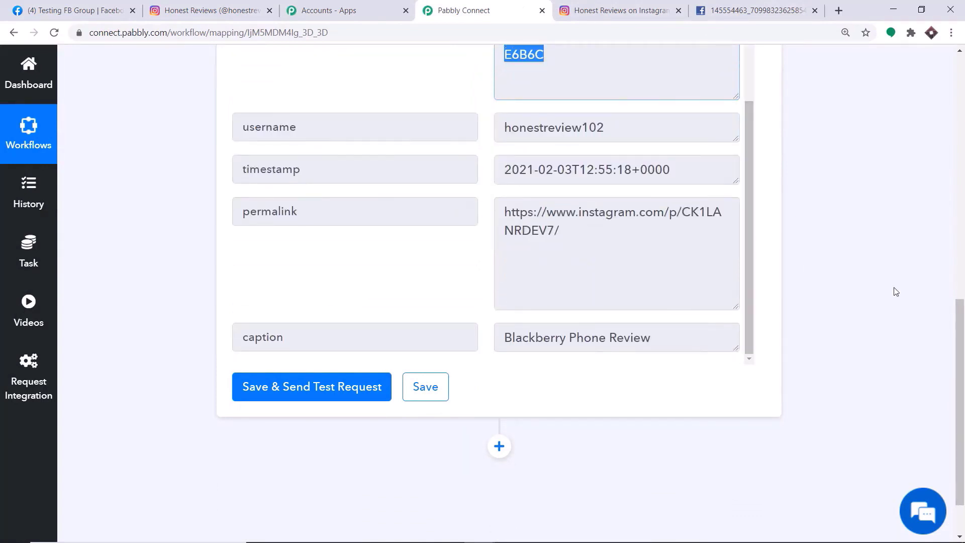
scroll(853, 280, "down", 1)
left_click(500, 383)
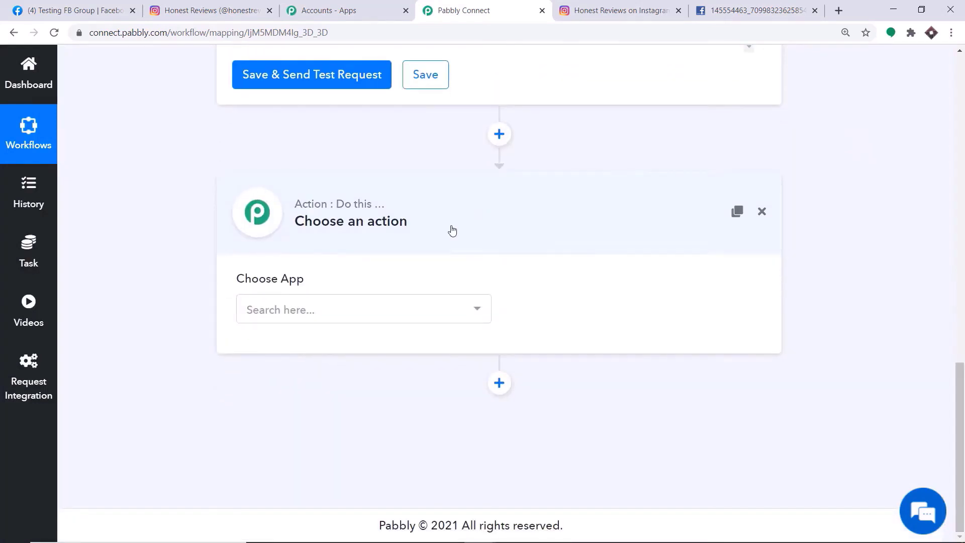
- Search 'faceb' and choose Facebook Groups as the action app
left_click(409, 323)
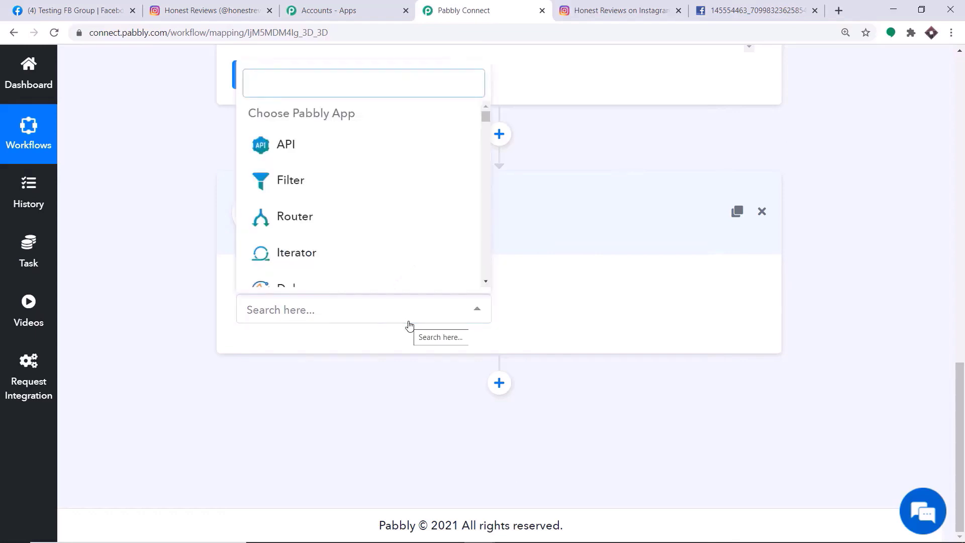
type("faceboo")
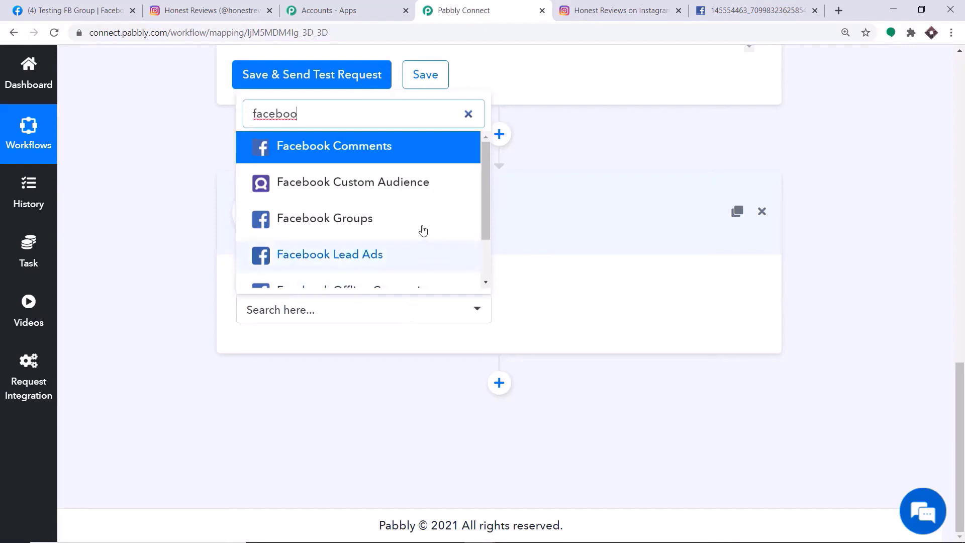
left_click(366, 224)
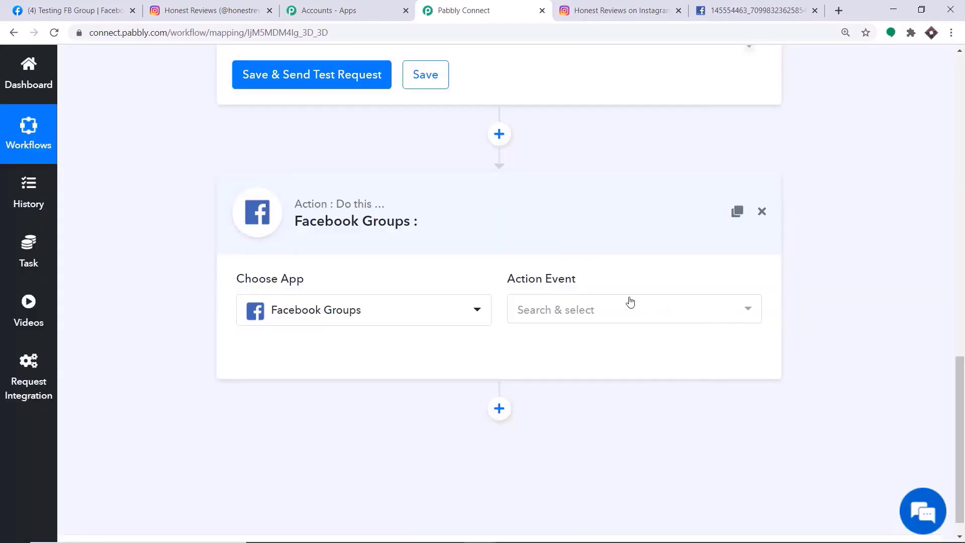
- Set the Facebook Groups action event to Post Photo
left_click(572, 317)
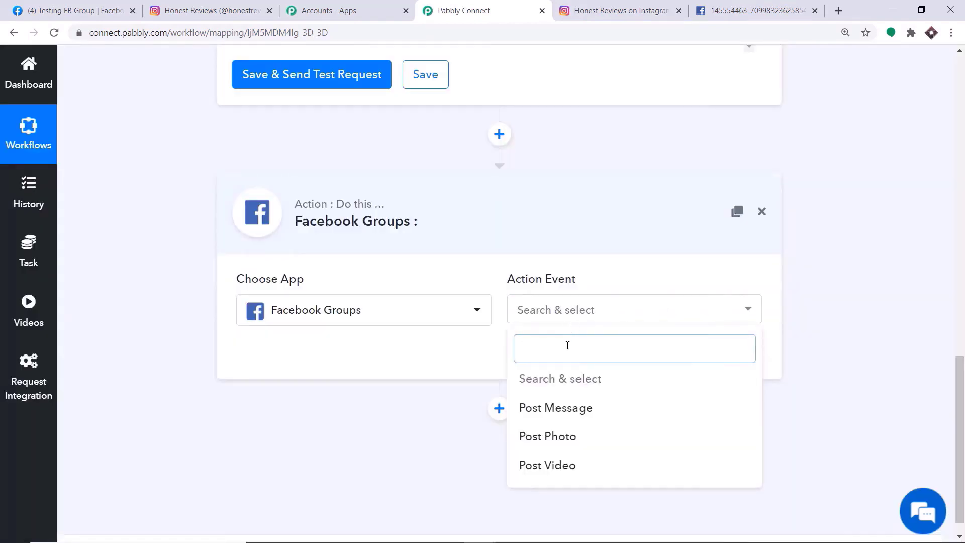
left_click(561, 441)
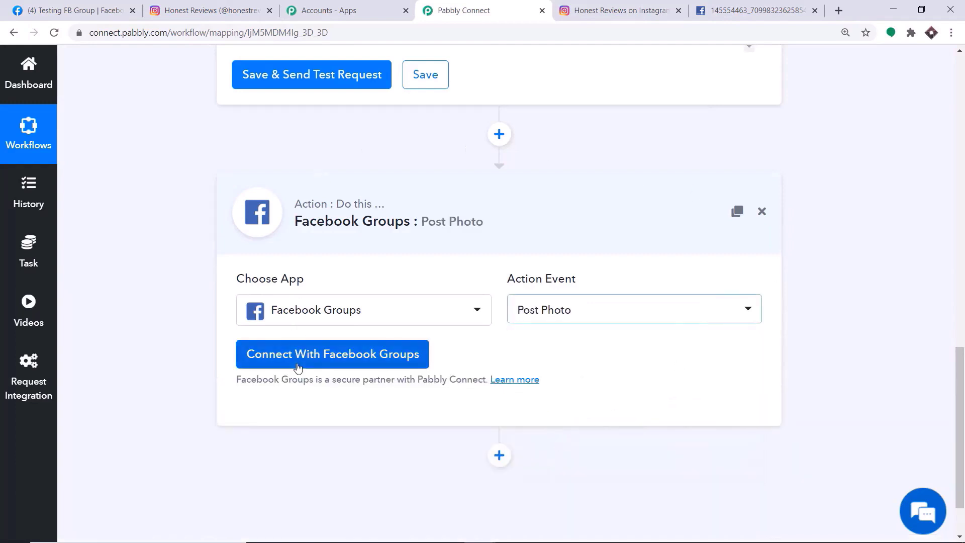
left_click(557, 318)
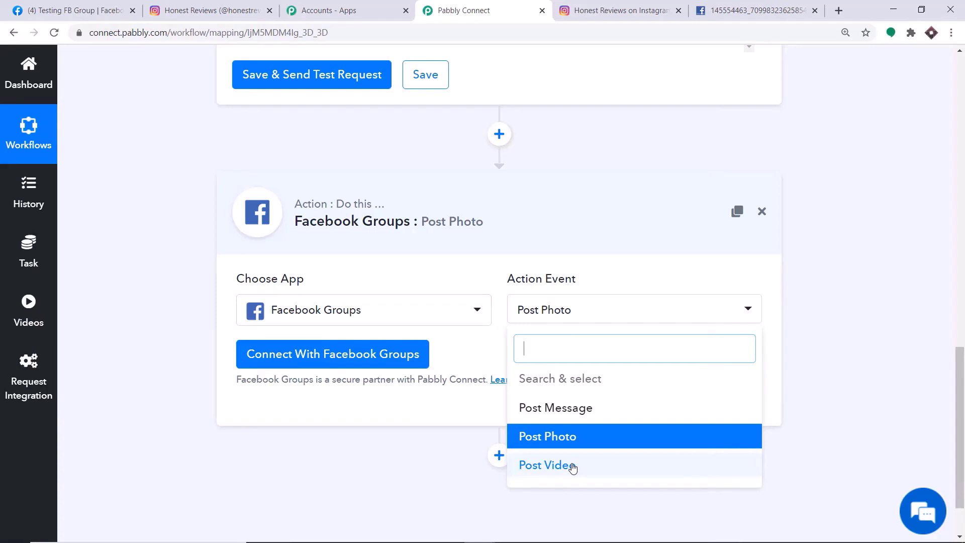
left_click(375, 404)
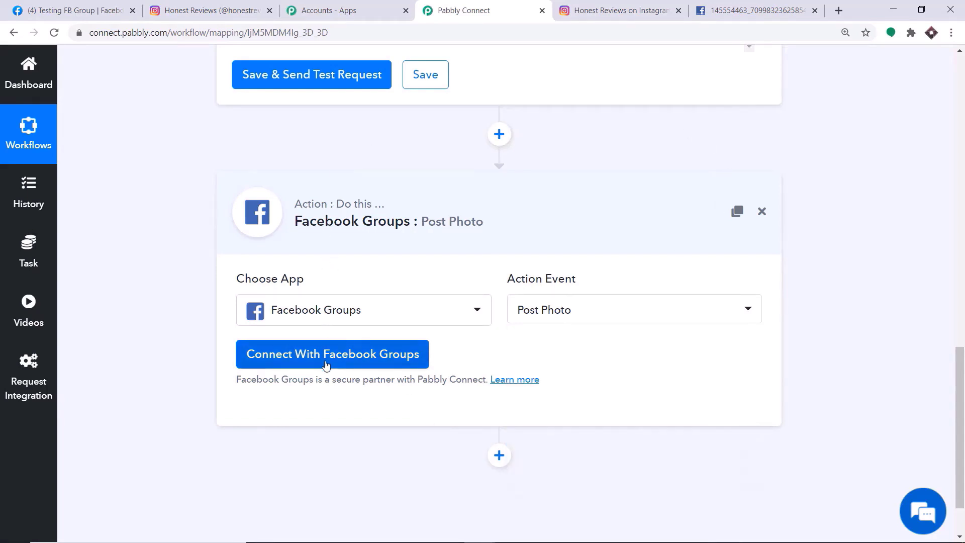
- Connect and authorize the Facebook Groups account for the action
left_click(326, 366)
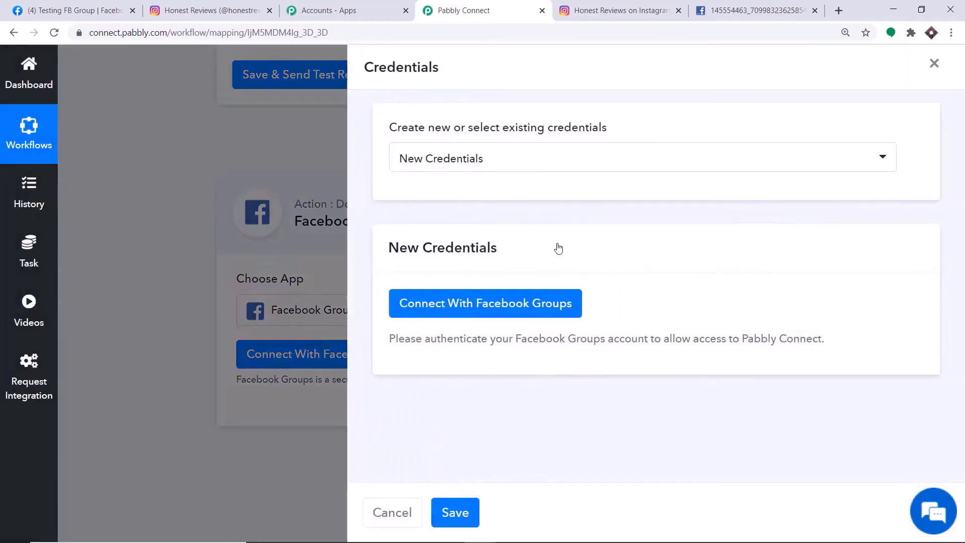
left_click(428, 314)
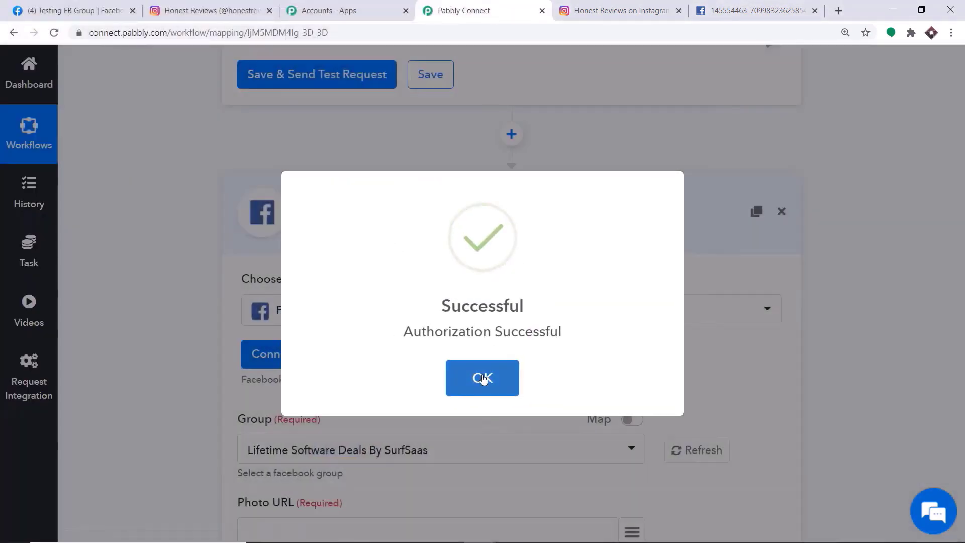
left_click(483, 381)
- Choose Testing FB Group as the group the photos get posted to
scroll(489, 243, "down", 3)
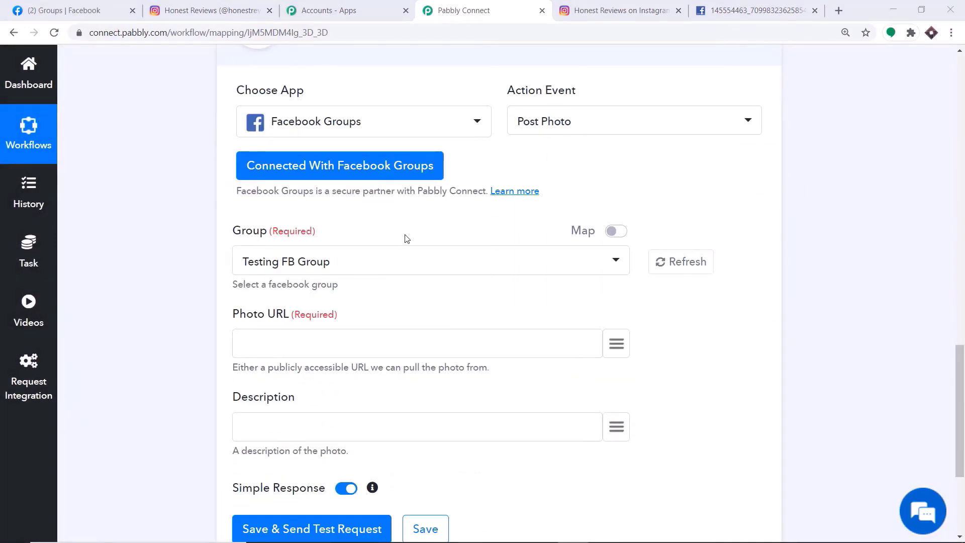
scroll(406, 237, "down", 1)
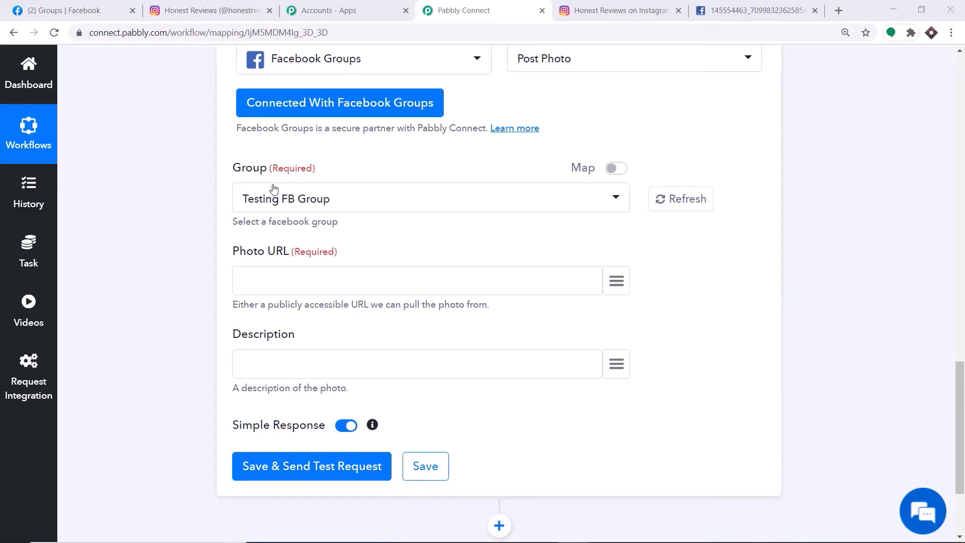
left_click(281, 201)
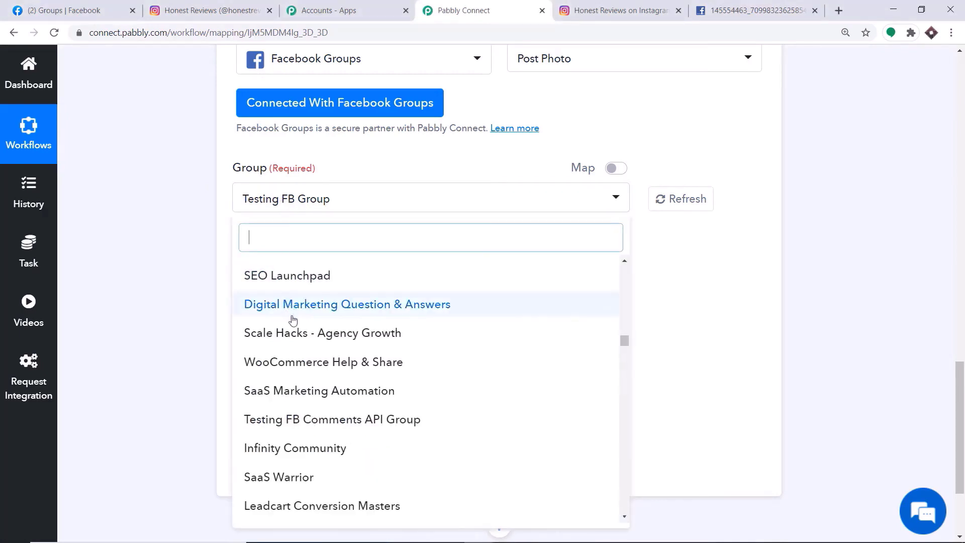
scroll(291, 317, "down", 3)
scroll(304, 347, "down", 12)
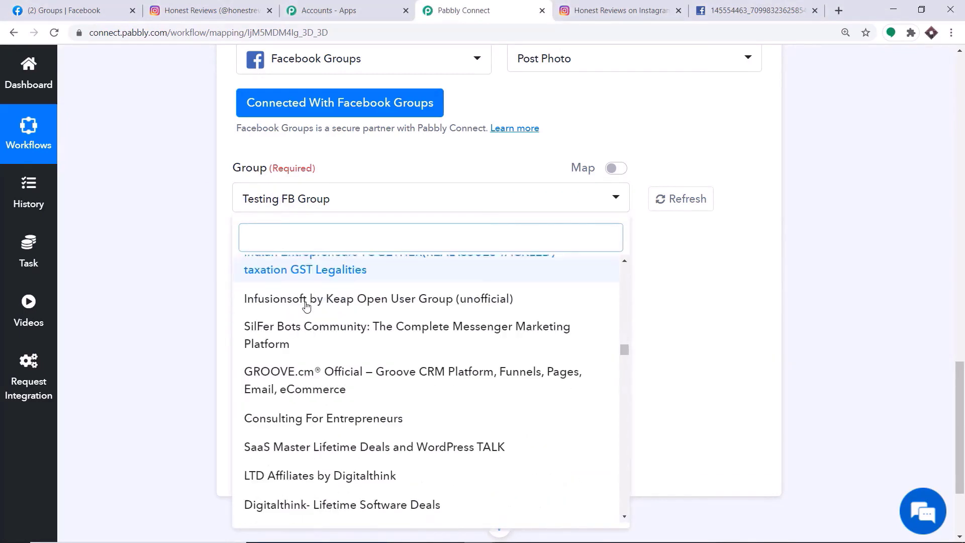
scroll(308, 340, "down", 10)
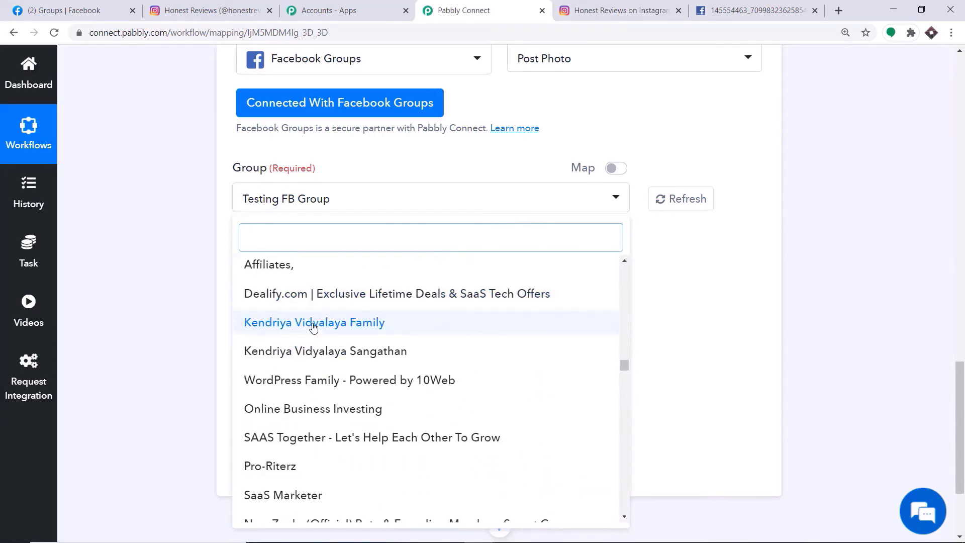
- Keep Testing FB Group selected, then search Facebook for 'te' and open Testing FB Group
left_click(46, 5)
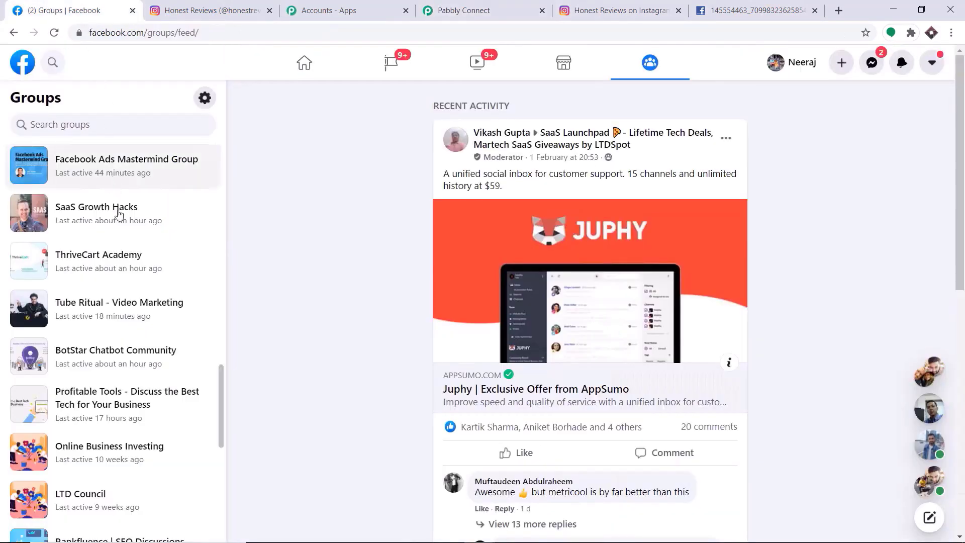
scroll(120, 311, "down", 9)
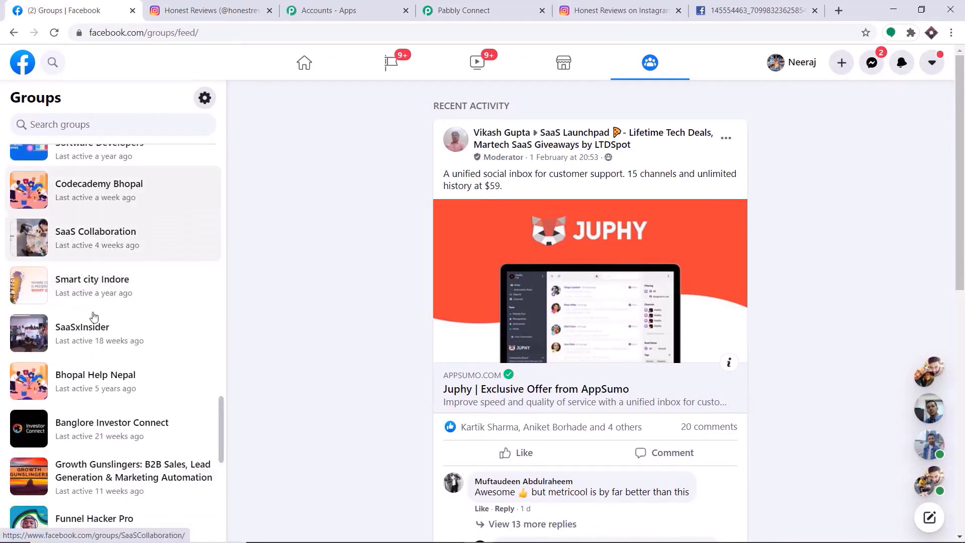
left_click(464, 6)
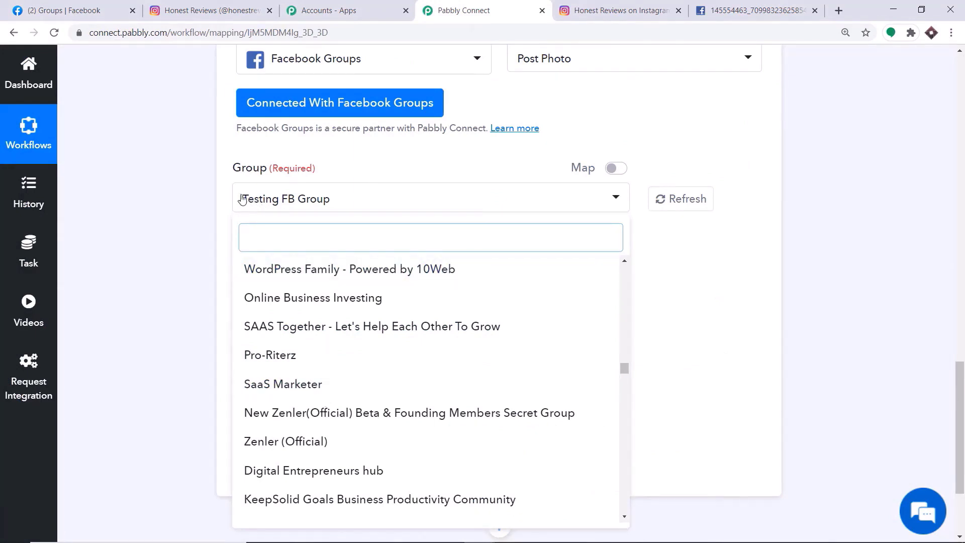
left_click(290, 203)
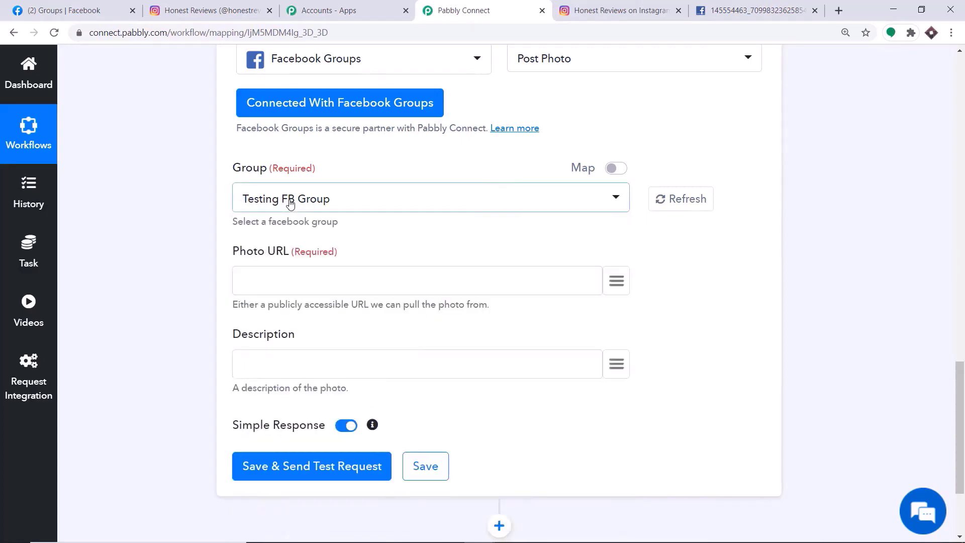
left_click(83, 7)
left_click(55, 62)
type("test")
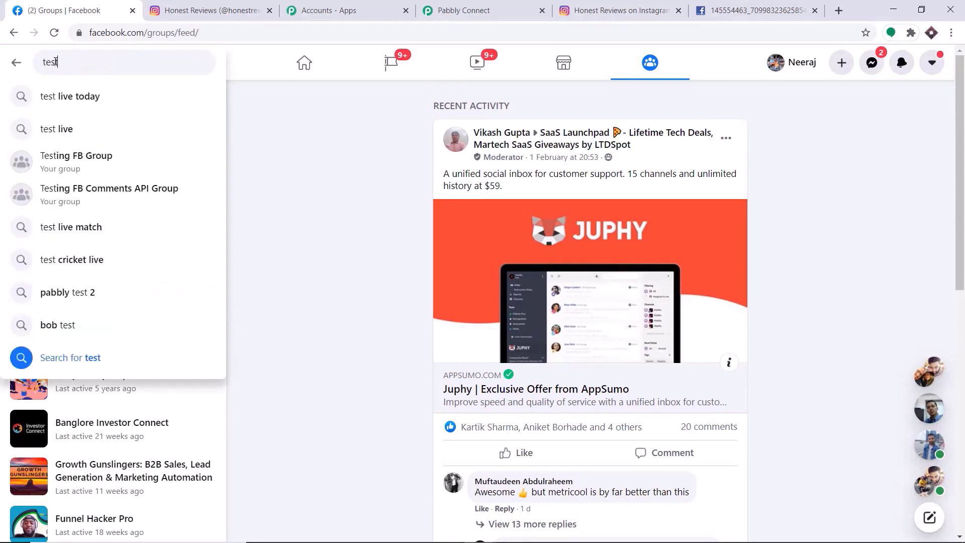
left_click(78, 160)
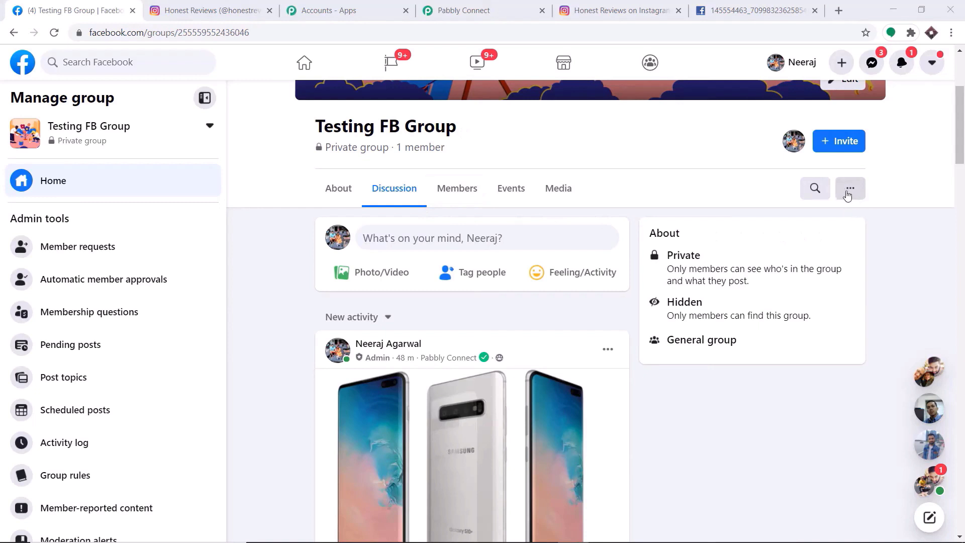
- Check Testing FB Group's Group apps list shows Pabbly Connect, then go back to the workflow
left_click(850, 194)
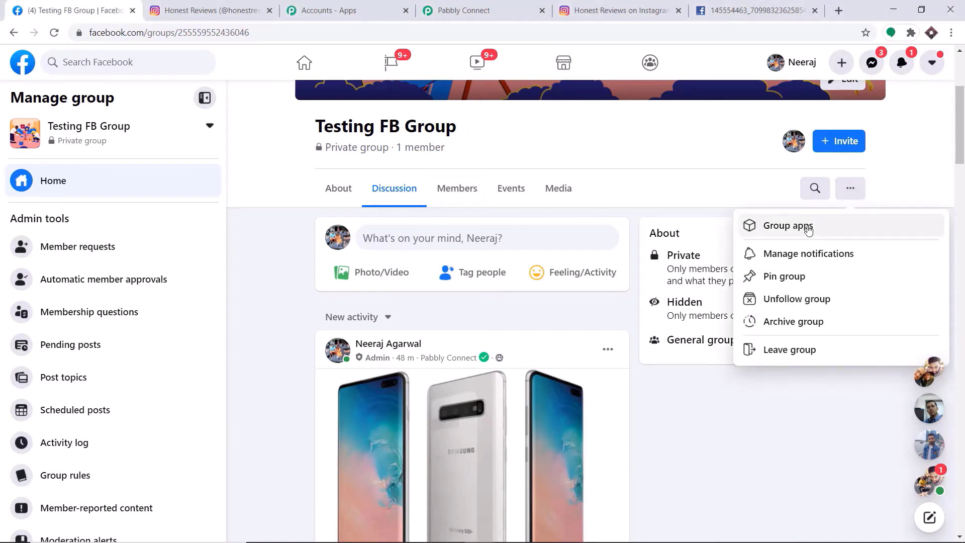
left_click(808, 227)
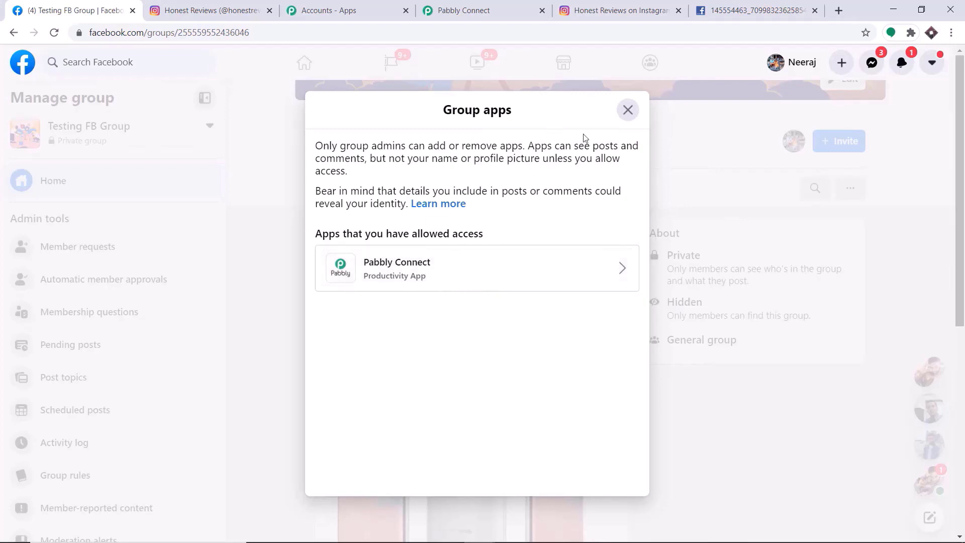
left_click(627, 110)
left_click(104, 72)
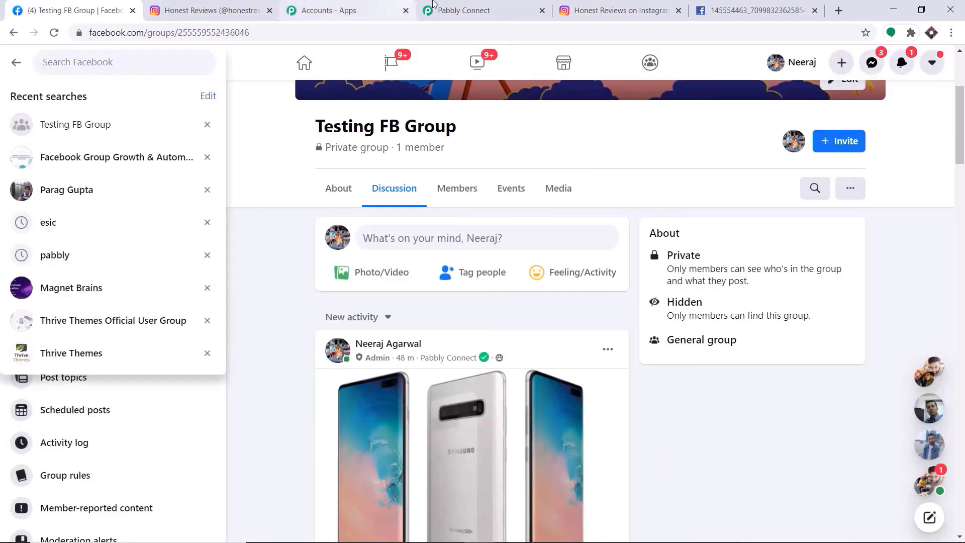
left_click(435, 10)
- Set the action's Group to Bullet Proof SEO after briefly picking Spikro
left_click(289, 266)
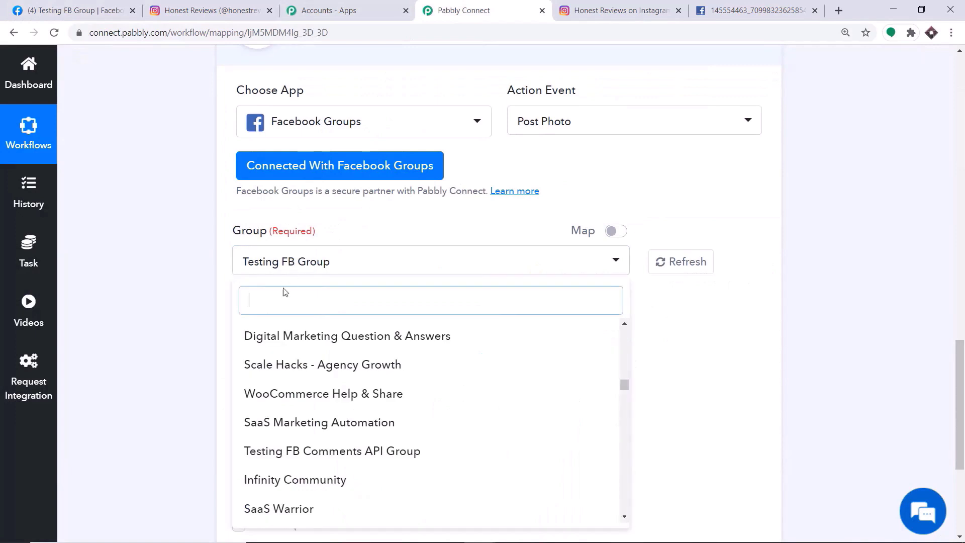
scroll(294, 442, "down", 3)
scroll(295, 443, "down", 3)
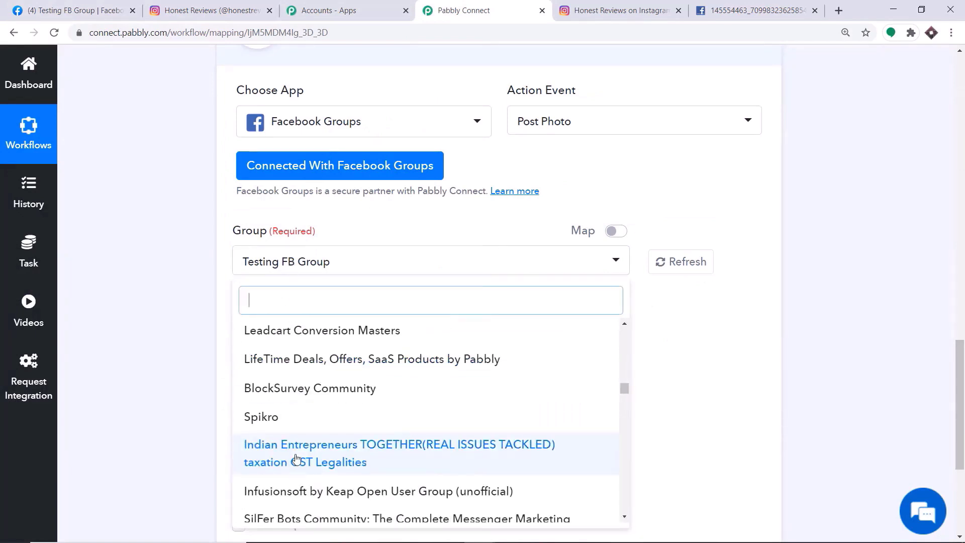
left_click(302, 371)
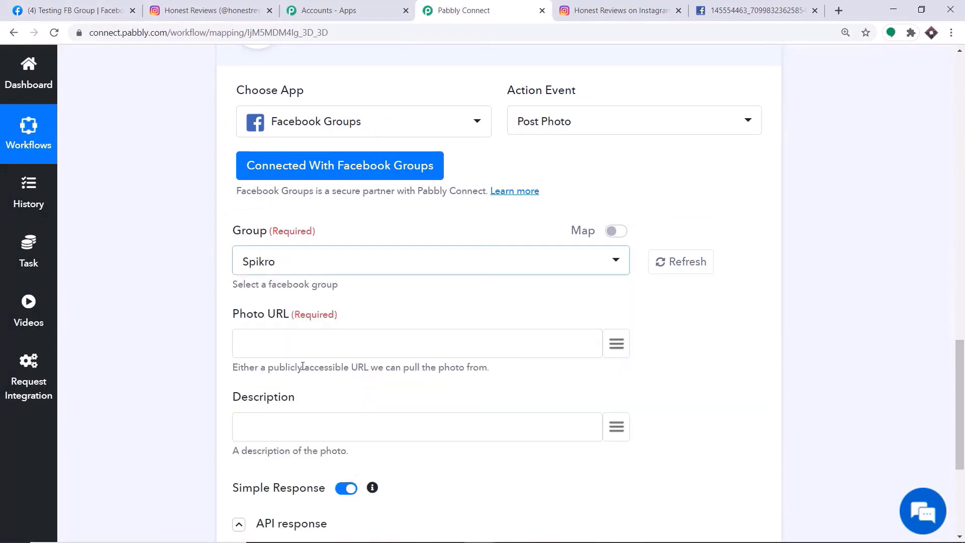
left_click(287, 268)
scroll(313, 438, "down", 2)
left_click(312, 435)
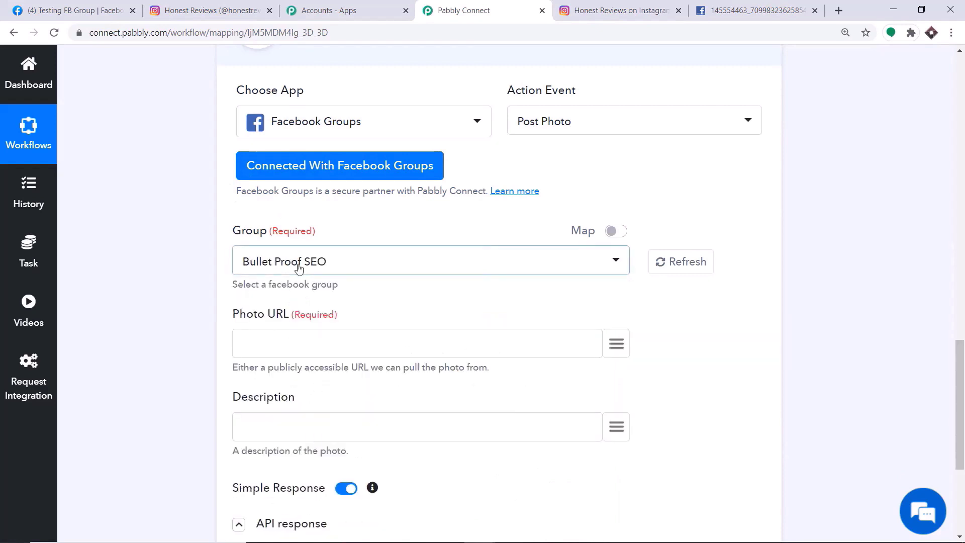
left_click(73, 19)
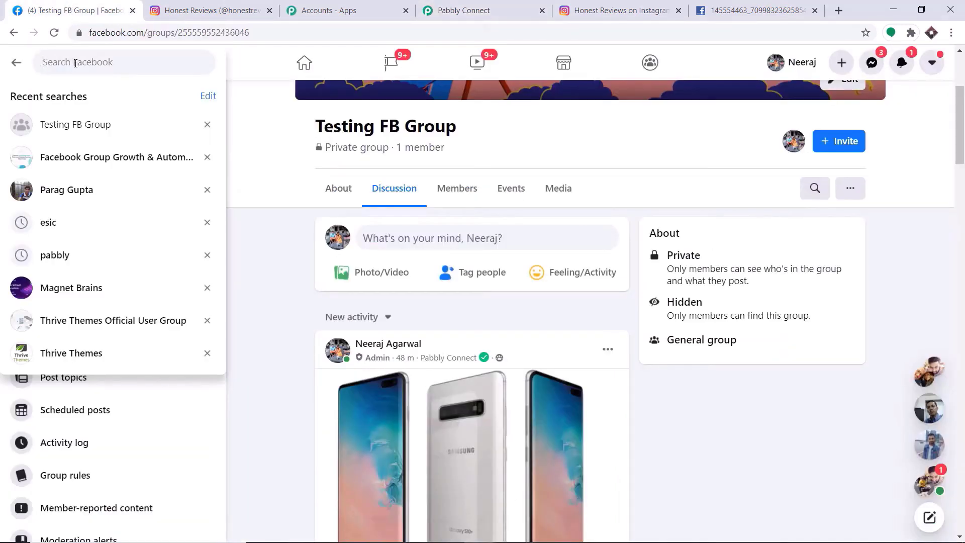
- Search 'bullet', open Bullet Proof SEO and view its Group apps, which list only StreamYard
type("bullet")
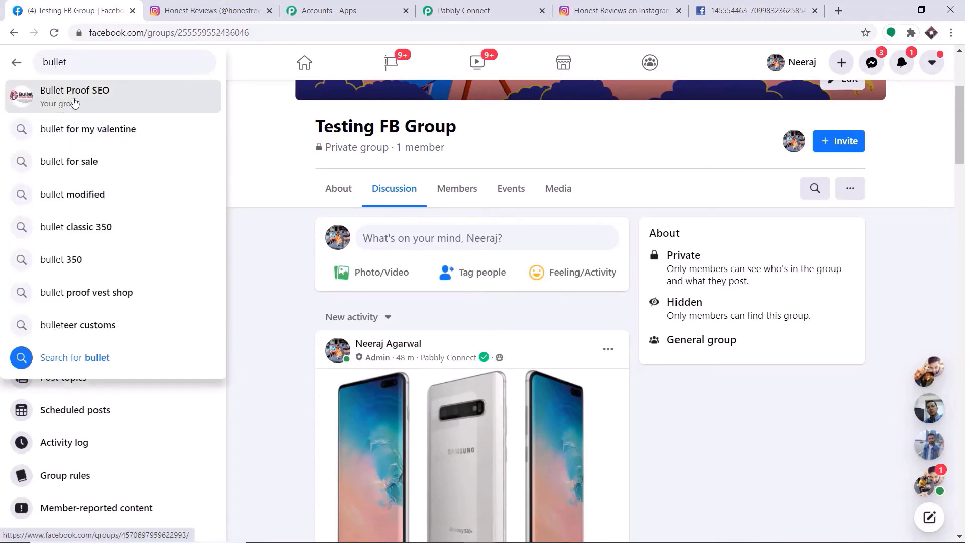
left_click(73, 96)
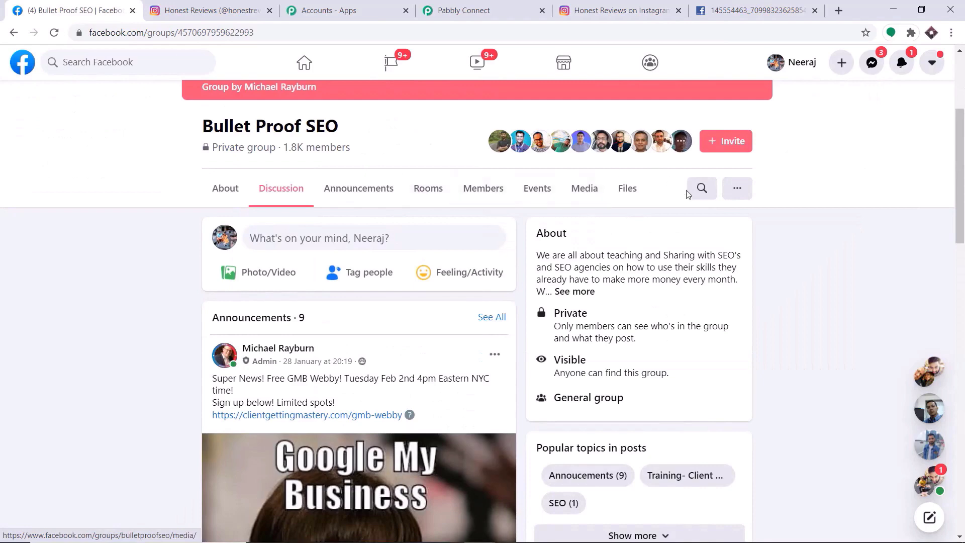
left_click(736, 190)
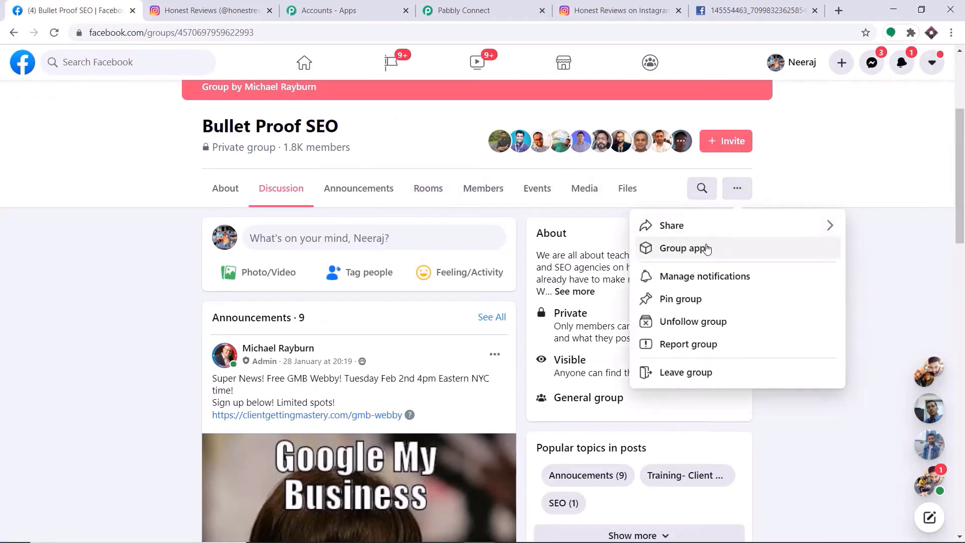
left_click(704, 249)
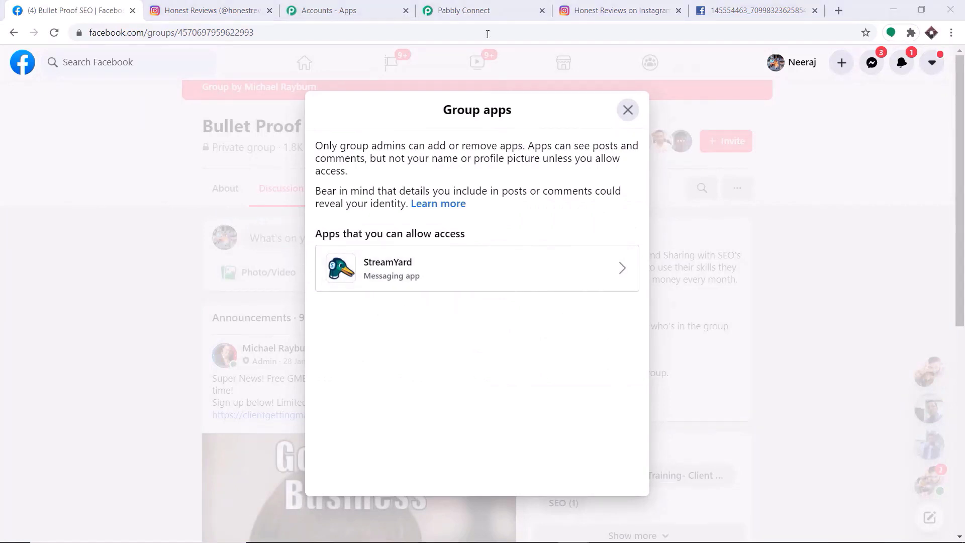
left_click(486, 6)
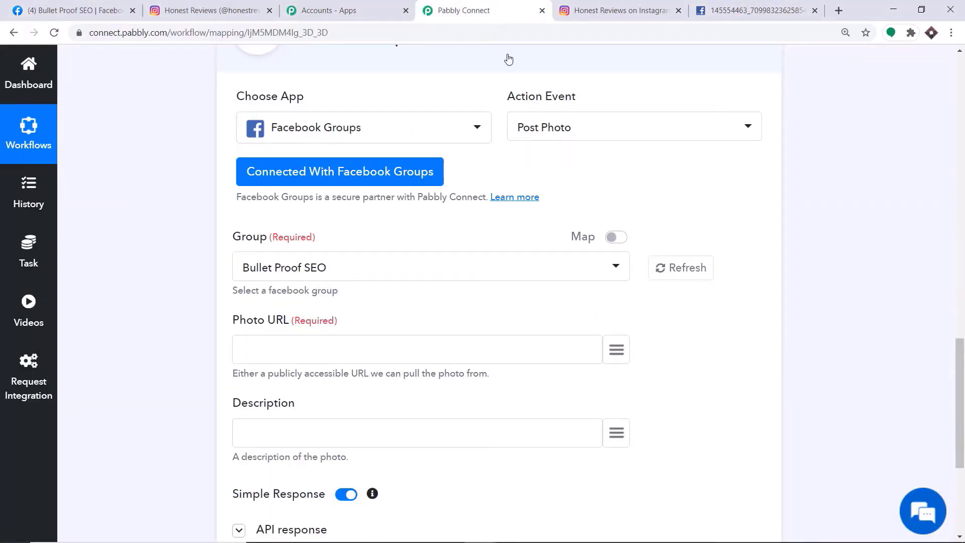
- Map the Instagram trigger's '1. media_url' into the Photo URL field
scroll(511, 58, "down", 3)
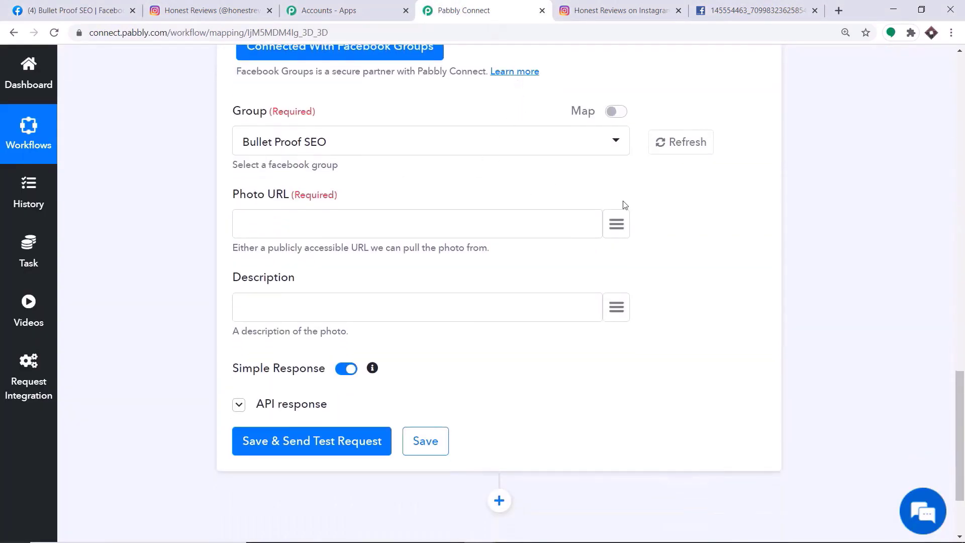
left_click(617, 225)
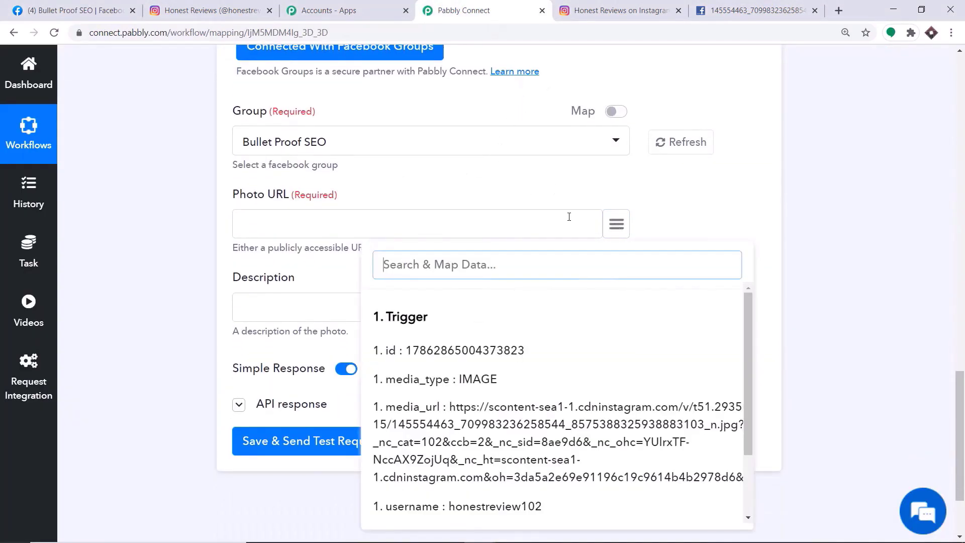
left_click(489, 417)
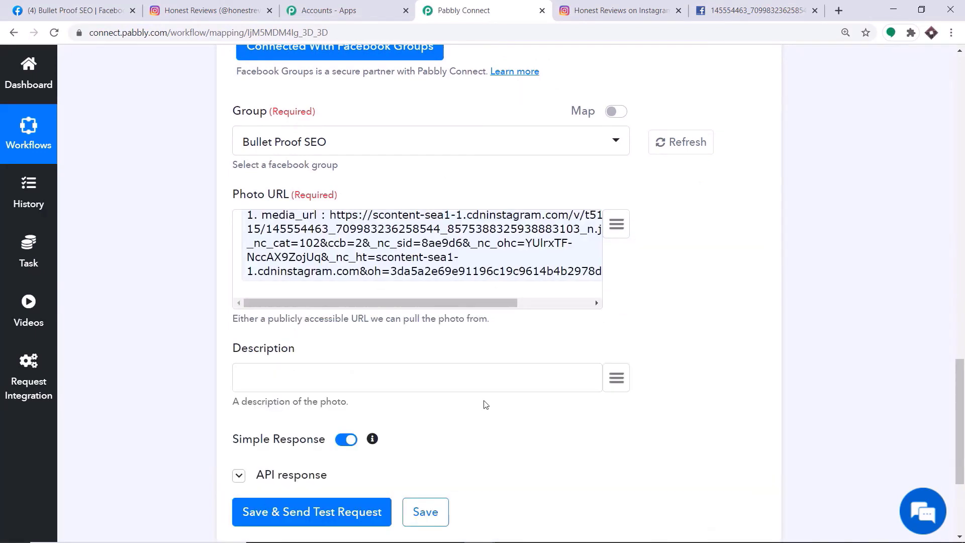
scroll(438, 363, "down", 3)
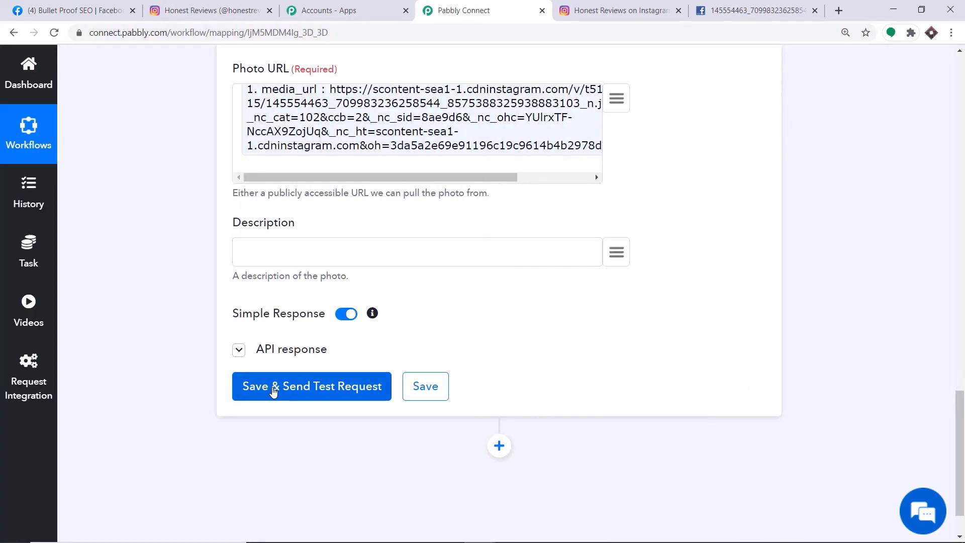
left_click(75, 10)
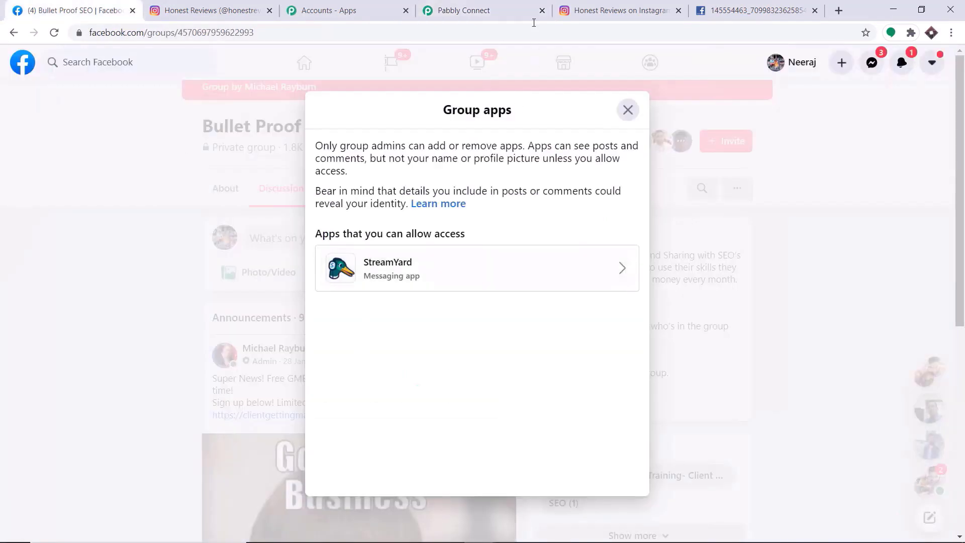
- Save and send a test post to Bullet Proof SEO, which fails with error (#200) Insufficient permission
left_click(488, 5)
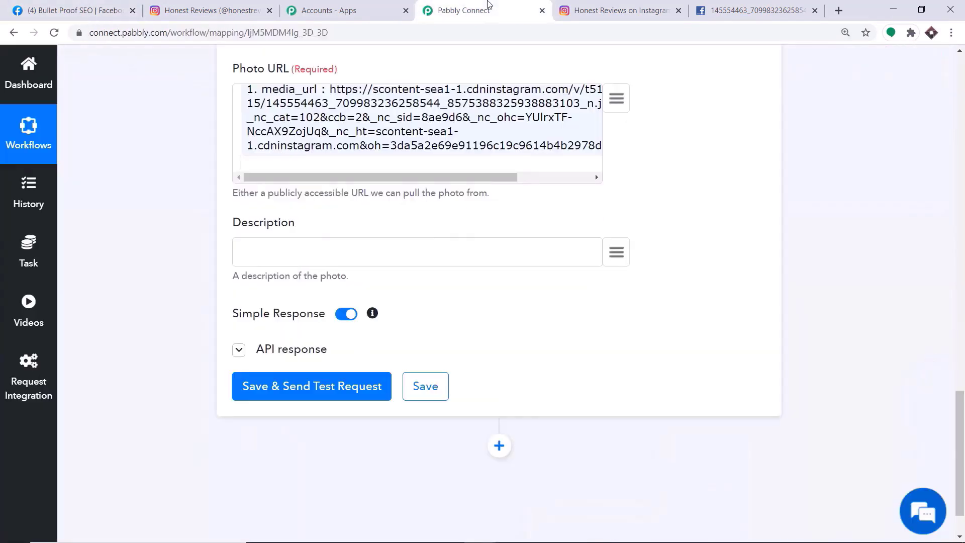
left_click(320, 385)
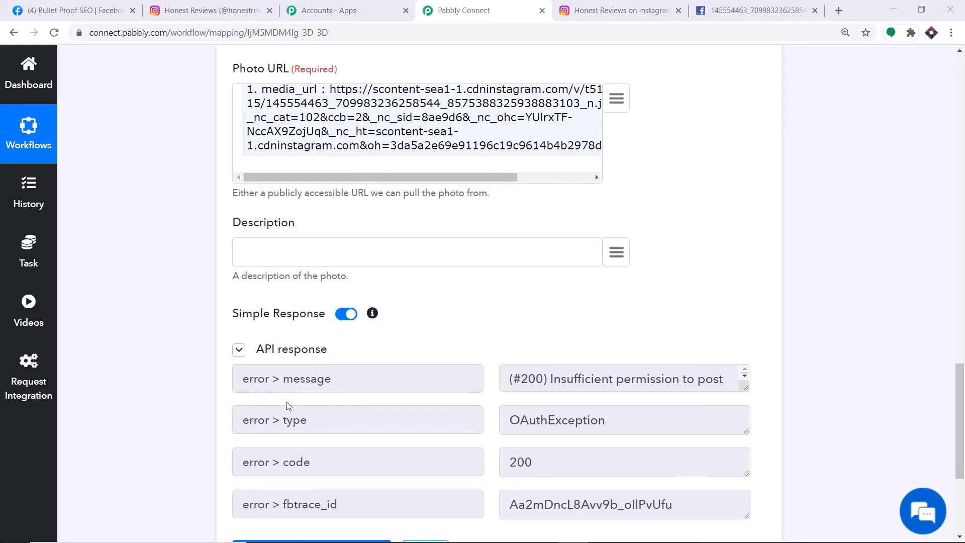
scroll(308, 440, "down", 3)
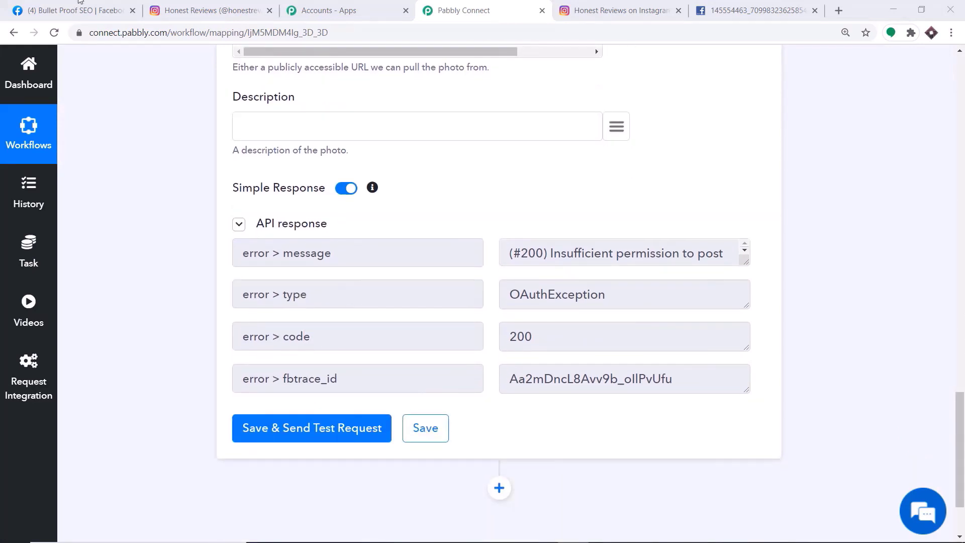
left_click(95, 11)
- Close Bullet Proof SEO's apps list, search 'test' and recheck Testing FB Group's Group apps
left_click(629, 108)
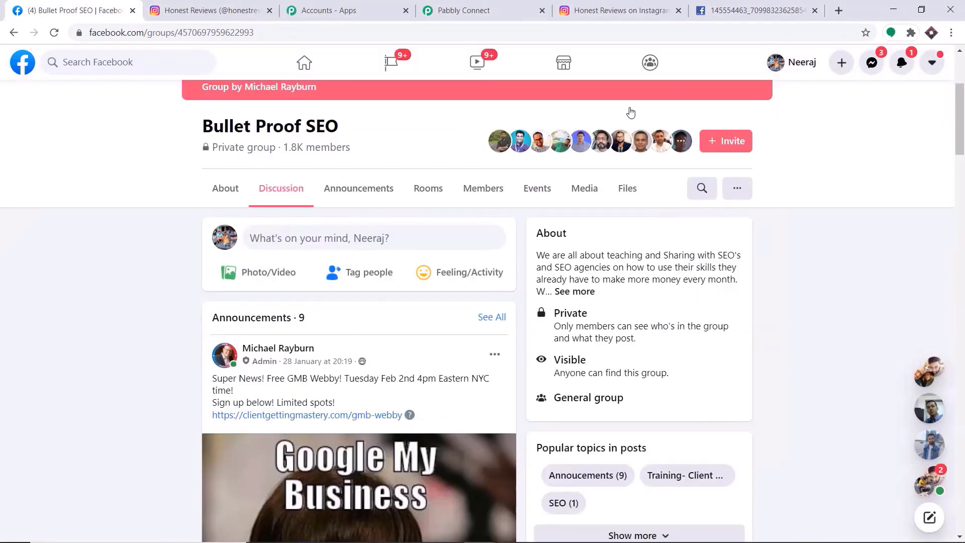
left_click(96, 63)
type("test")
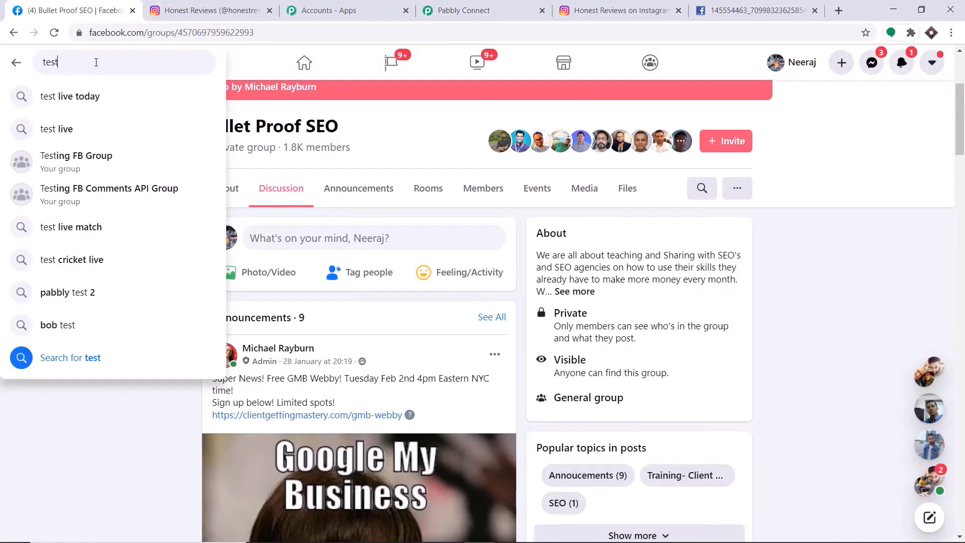
left_click(84, 149)
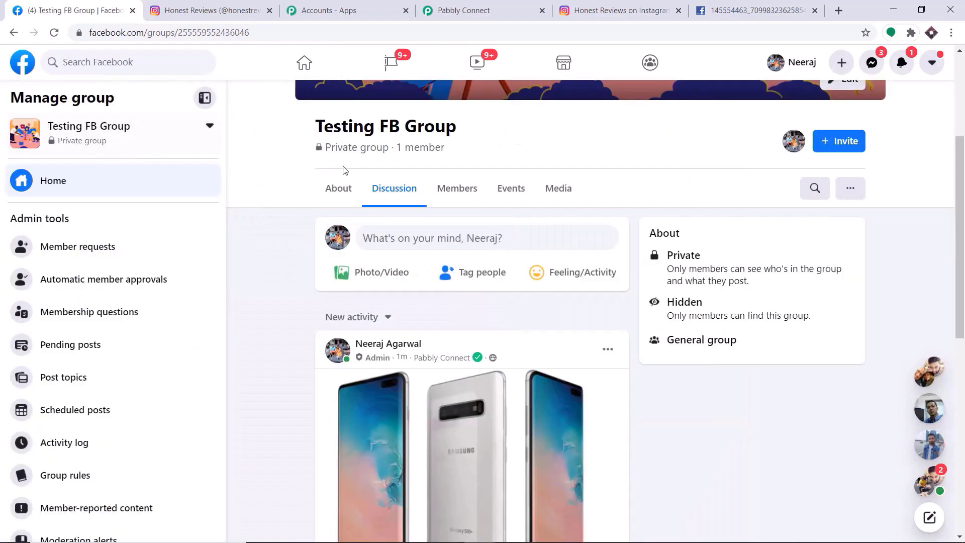
left_click(850, 188)
left_click(804, 238)
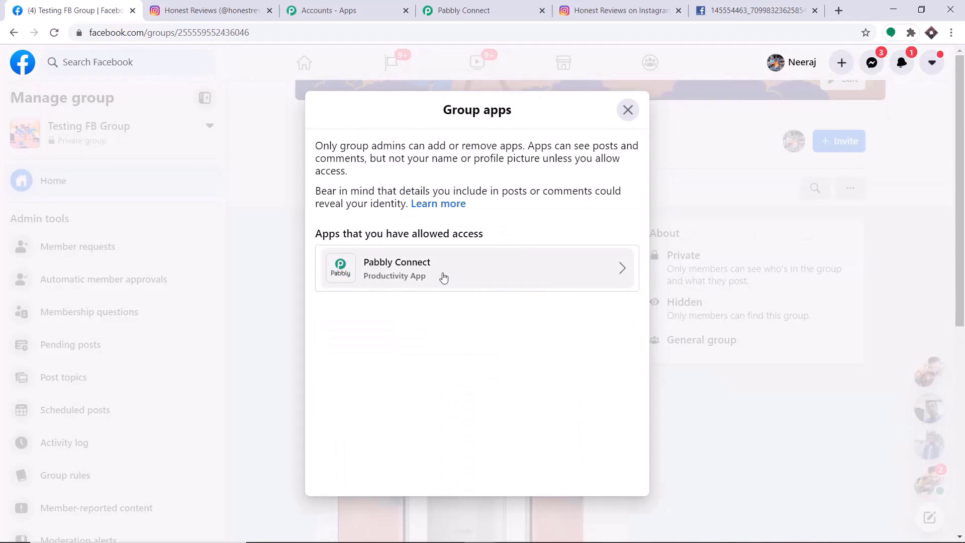
left_click(498, 7)
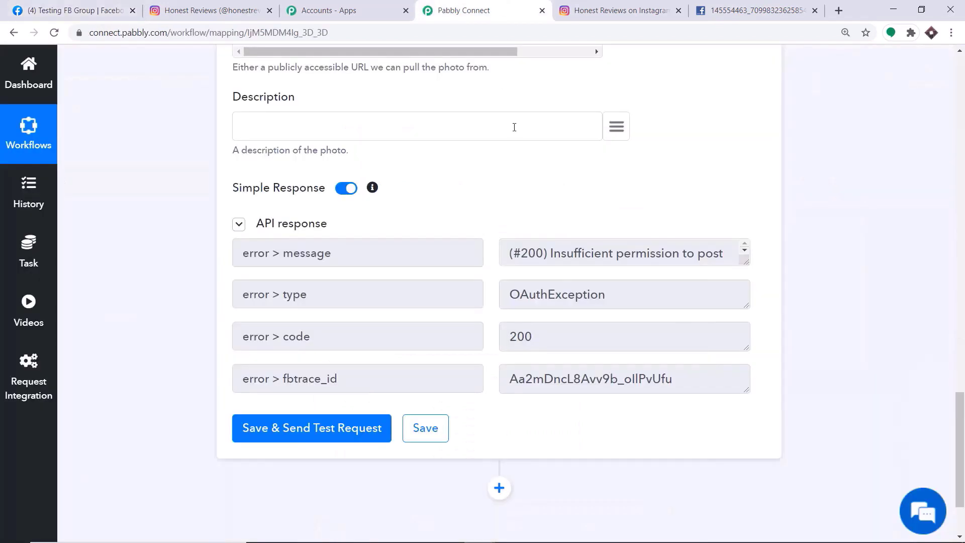
scroll(508, 130, "up", 3)
scroll(452, 161, "up", 5)
- Retarget the action's Group to Testing FB Group by searching 'test'
left_click(302, 274)
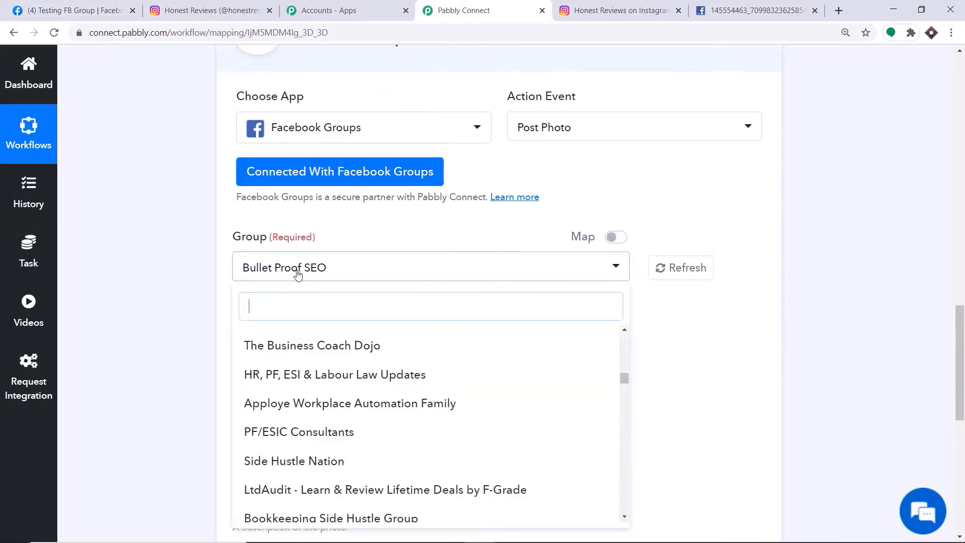
type("test")
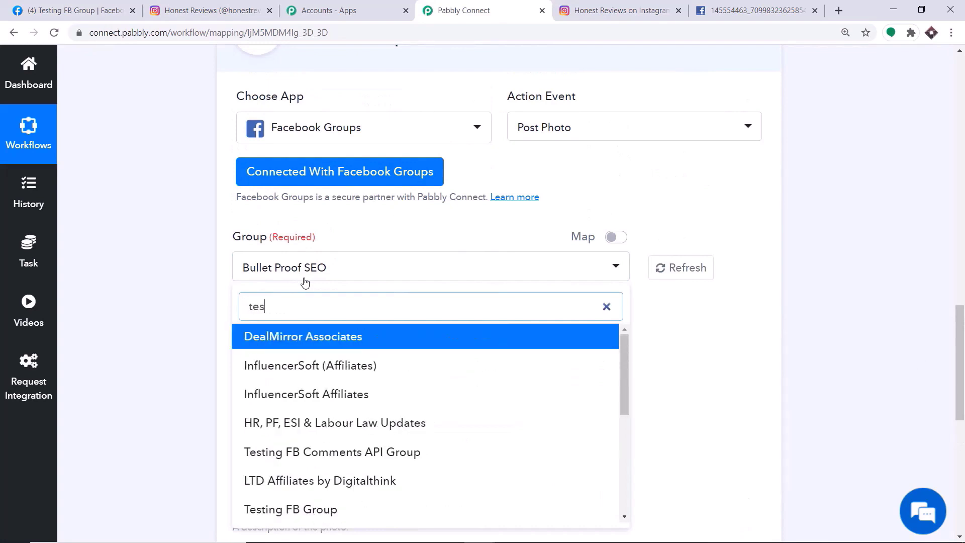
left_click(292, 367)
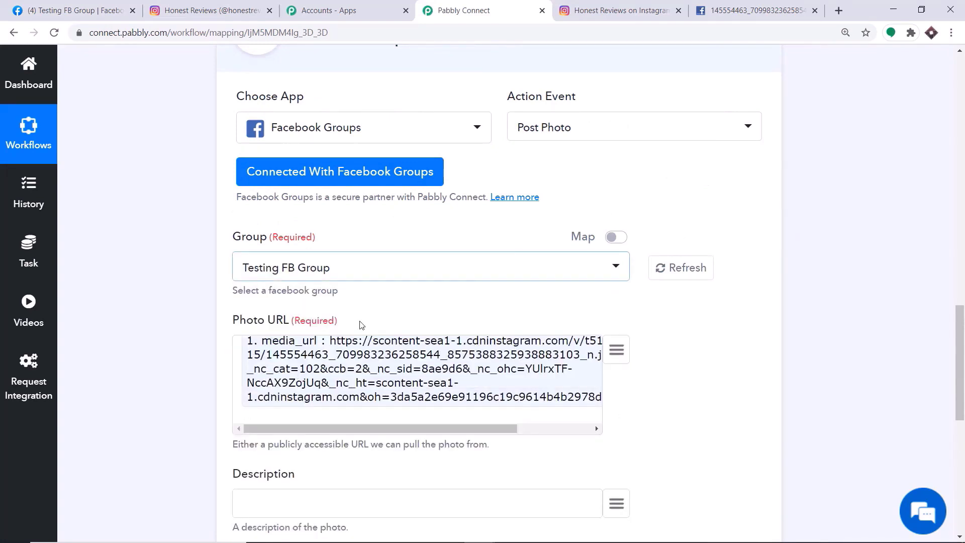
- Map '1. caption' into Description and send a test, which returns an id and post_id
scroll(391, 302, "down", 5)
left_click(612, 247)
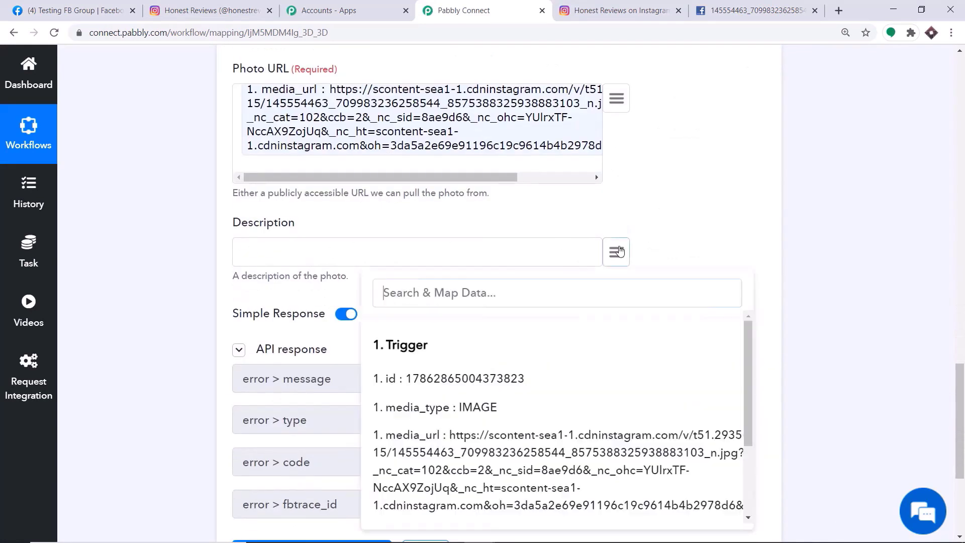
scroll(571, 338, "down", 3)
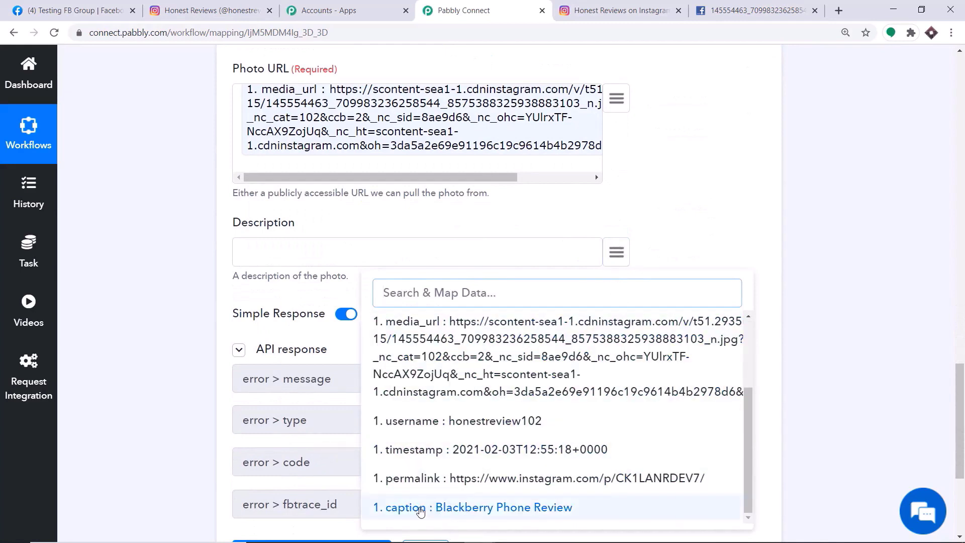
left_click(468, 508)
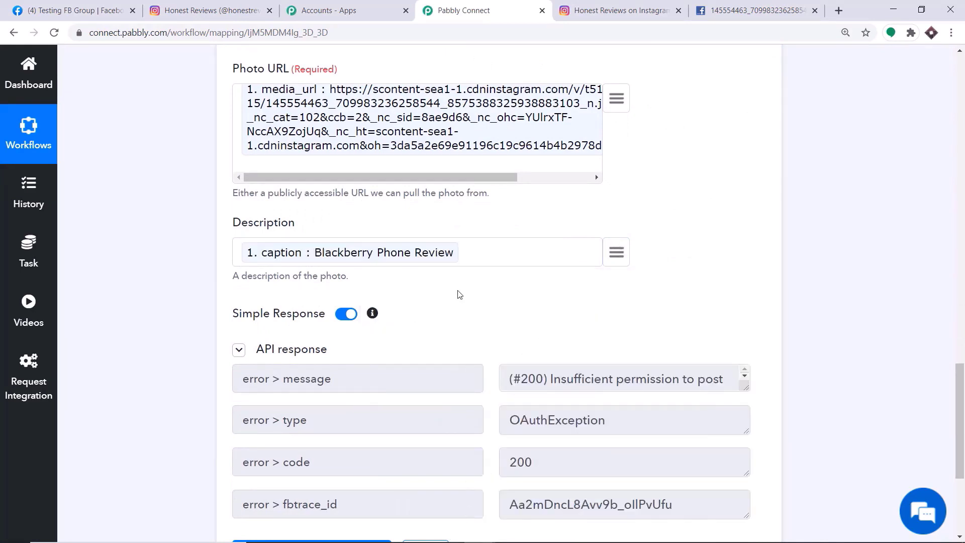
scroll(457, 295, "up", 3)
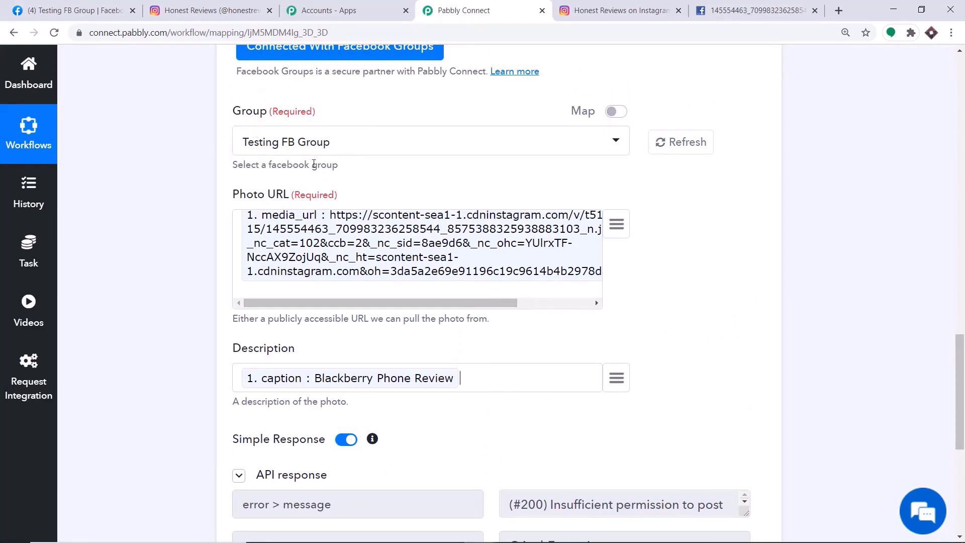
scroll(352, 225, "down", 5)
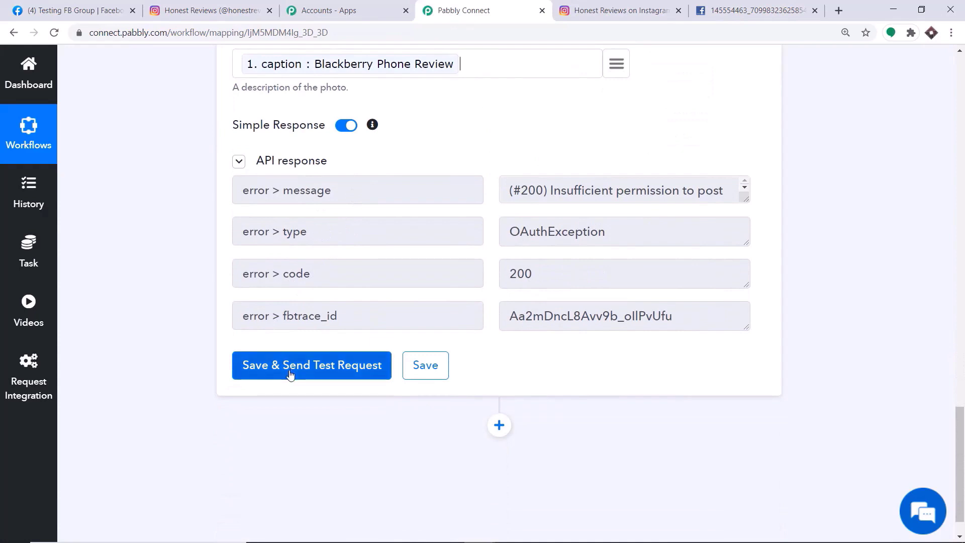
left_click(291, 372)
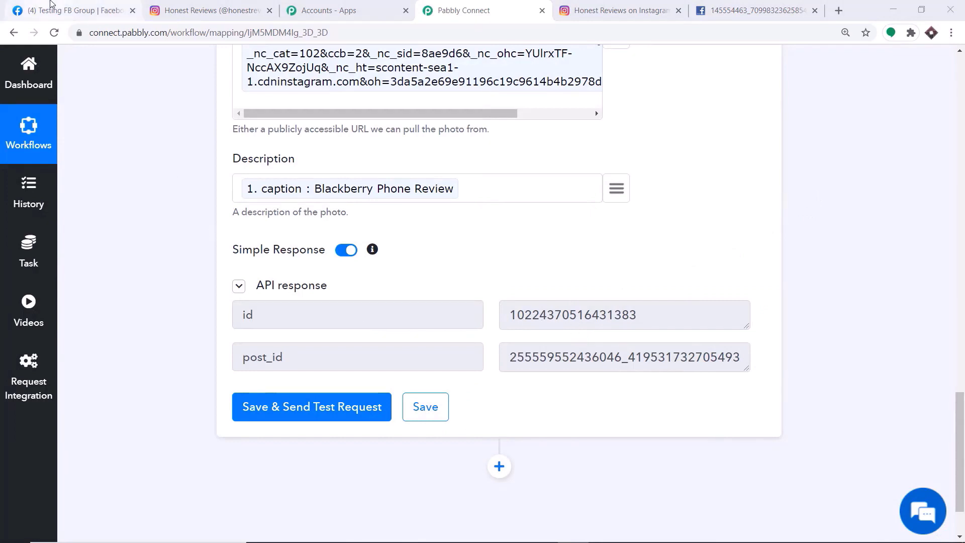
- Close the Group apps dialog and reload Testing FB Group to find the Blackberry Phone Review post
left_click(50, 4)
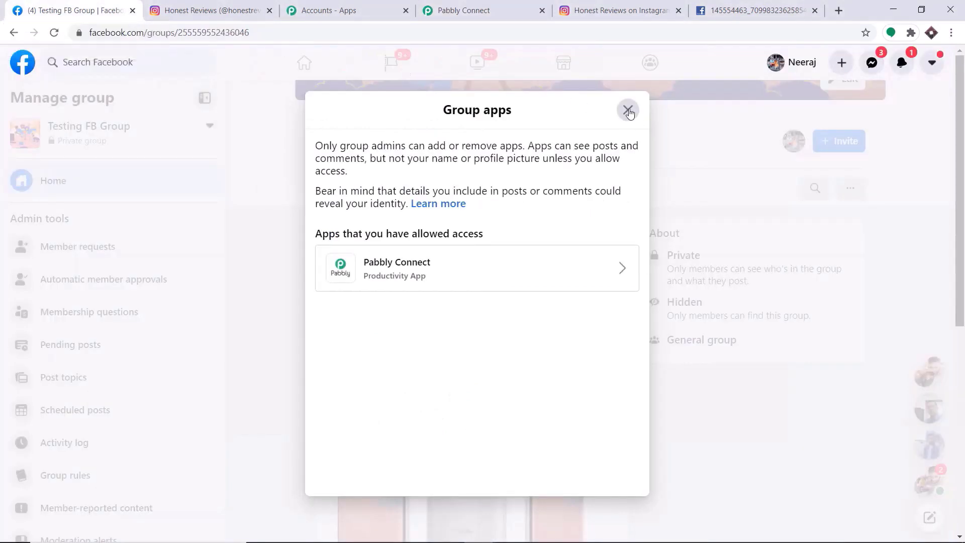
left_click(628, 110)
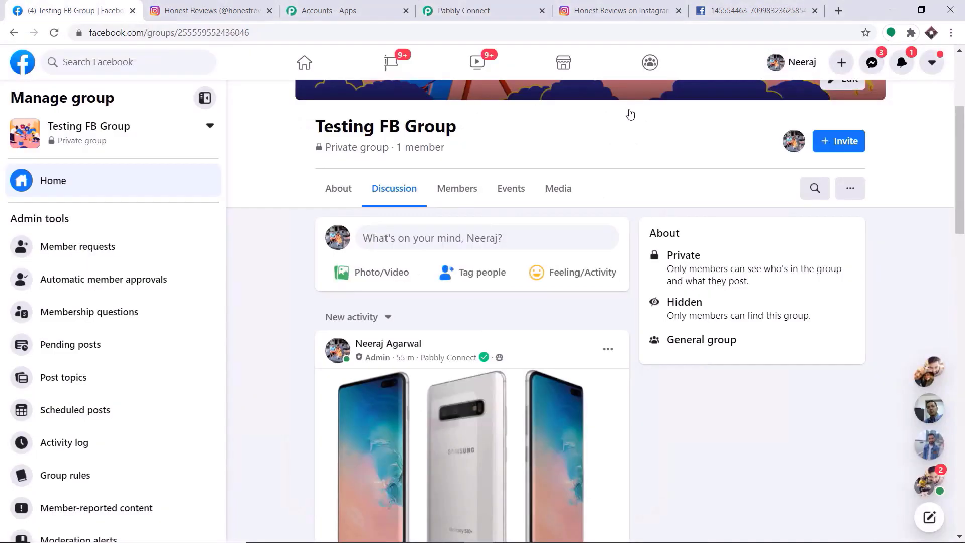
left_click(55, 33)
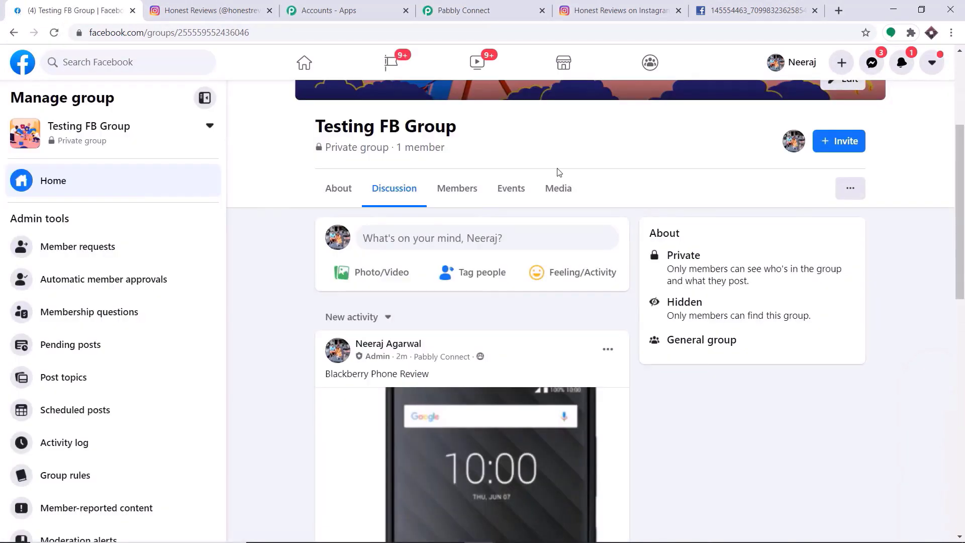
scroll(304, 221, "down", 4)
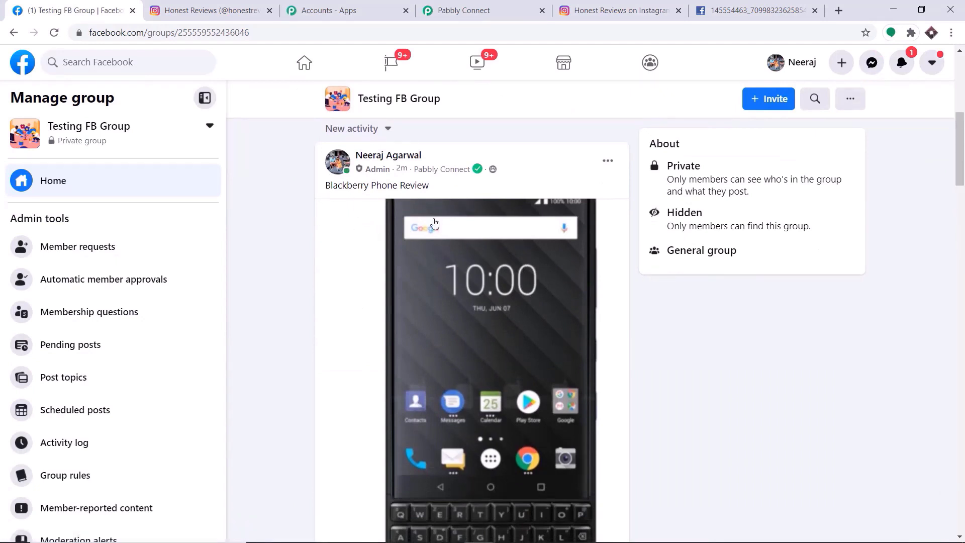
scroll(501, 327, "down", 3)
scroll(501, 326, "up", 1)
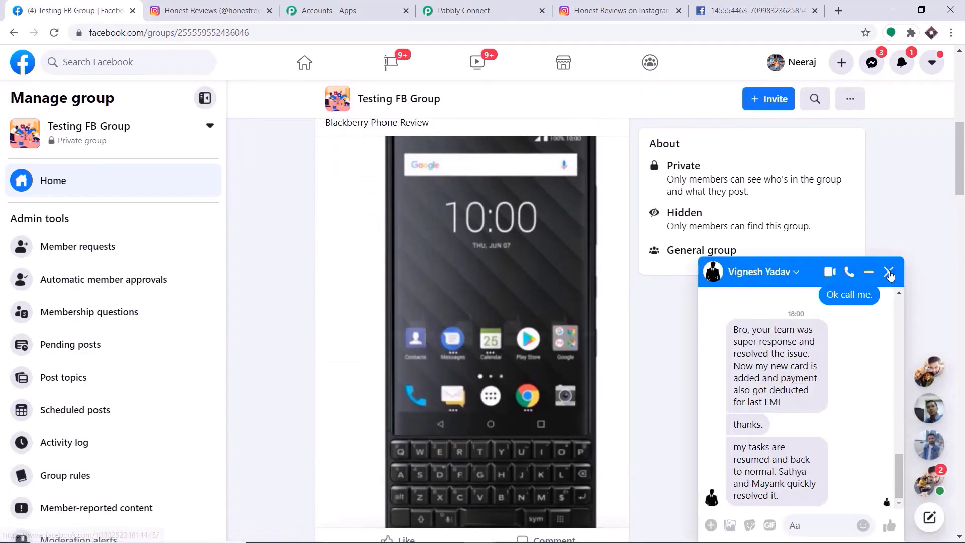
scroll(440, 213, "up", 1)
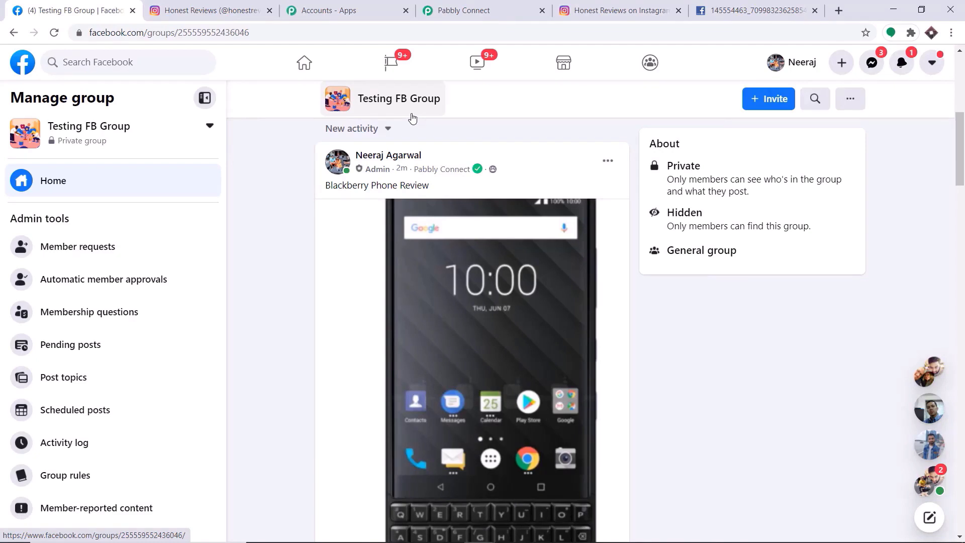
left_click(462, 10)
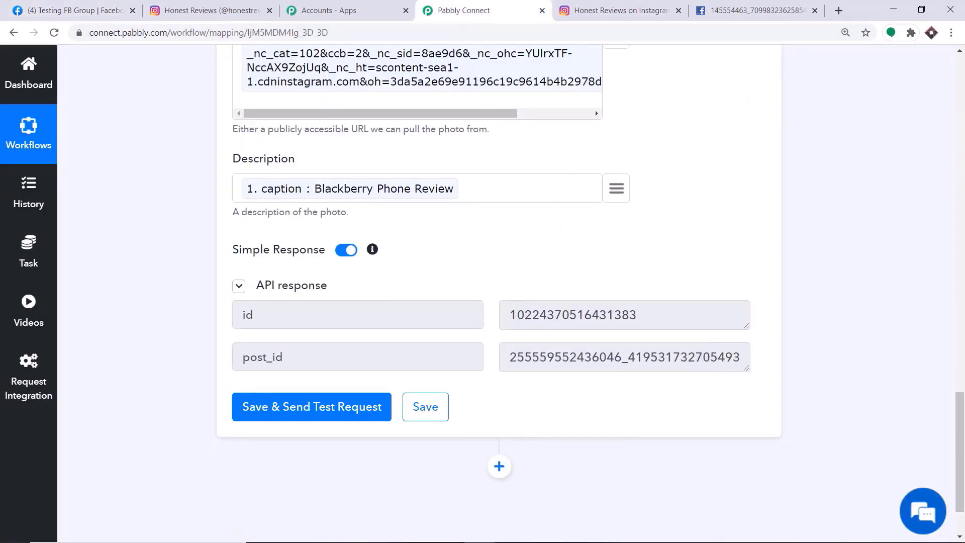
- Scroll to the top of the workflow and collapse the Instagram trigger step
left_click(961, 260)
scroll(949, 222, "up", 20)
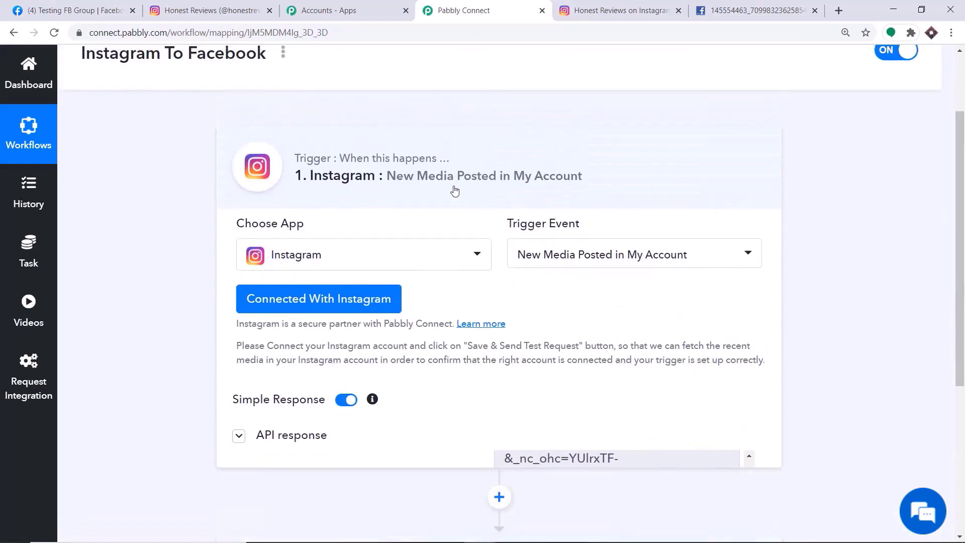
left_click(453, 190)
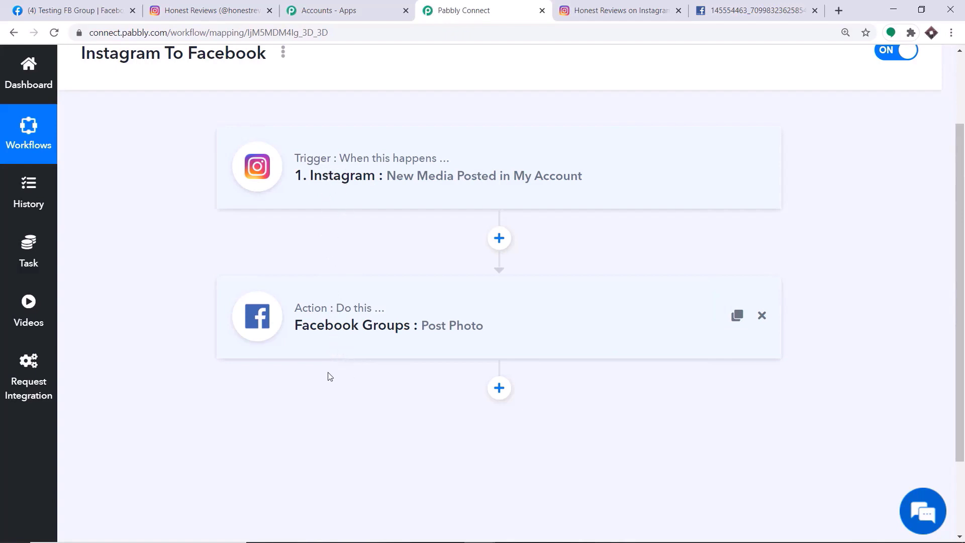
- Close the open Instagram post and view the new Sony Camera Review post in the home feed
left_click(214, 10)
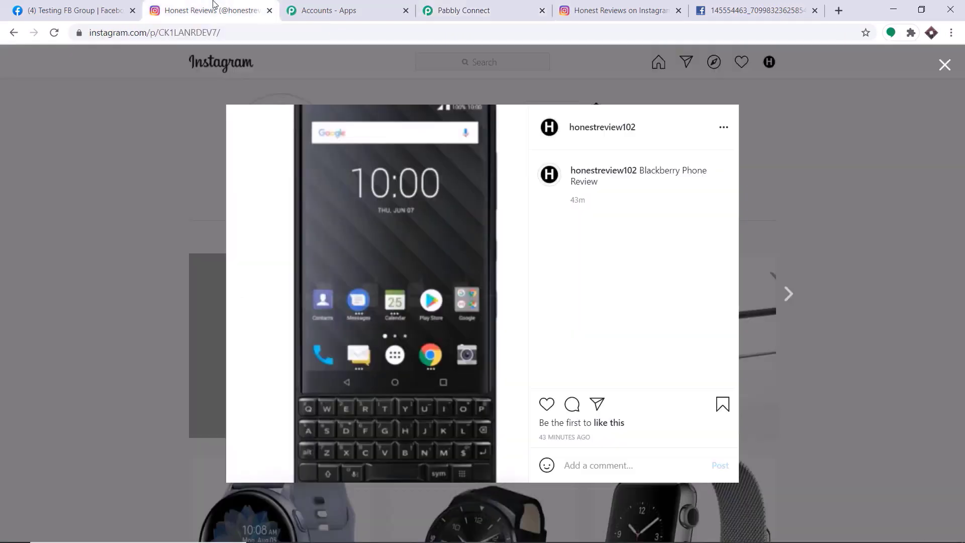
left_click(942, 65)
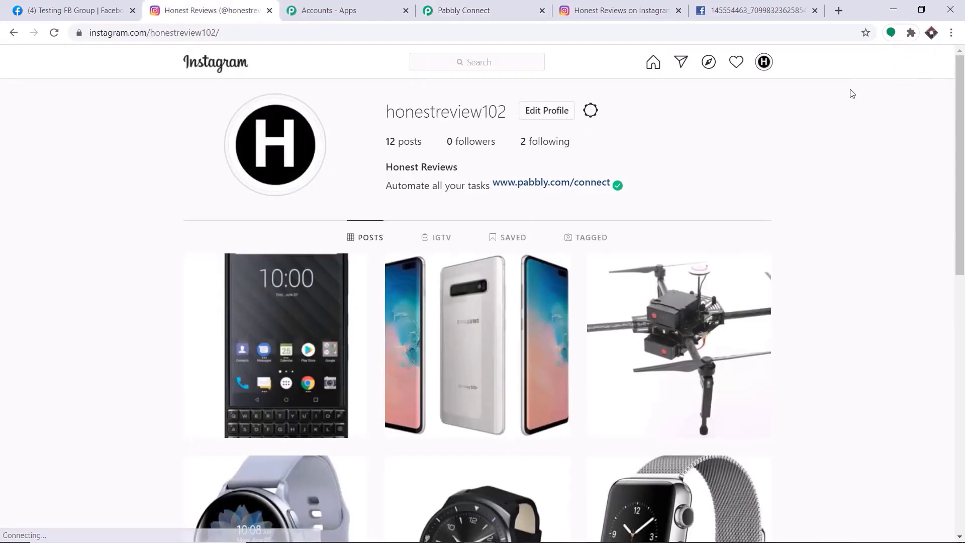
left_click(211, 63)
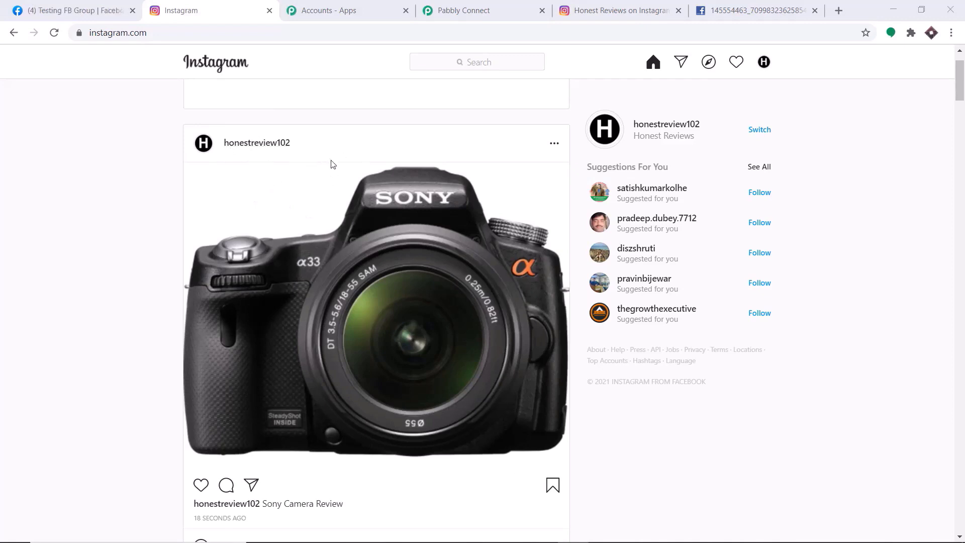
scroll(331, 163, "down", 3)
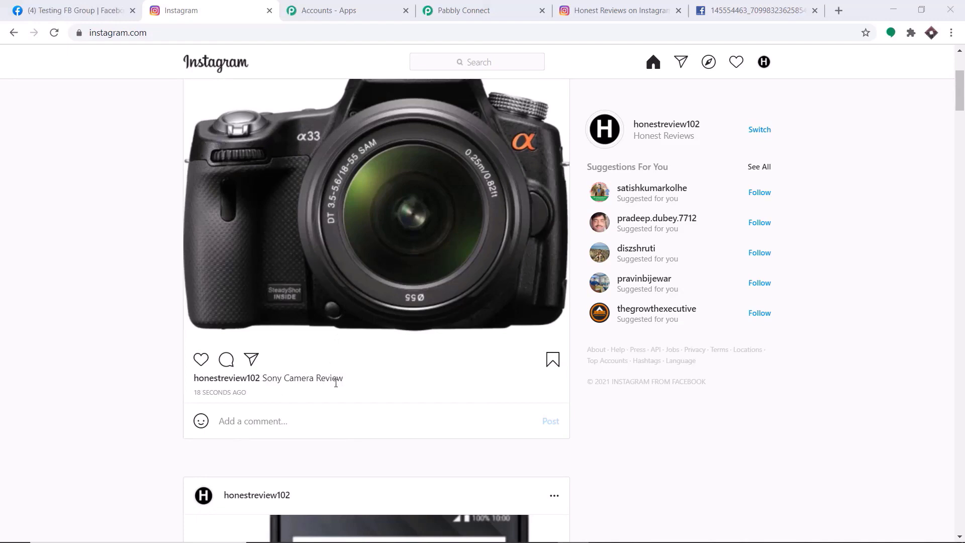
- Reload Testing FB Group to find the Sony Camera Review post shared automatically
left_click(76, 6)
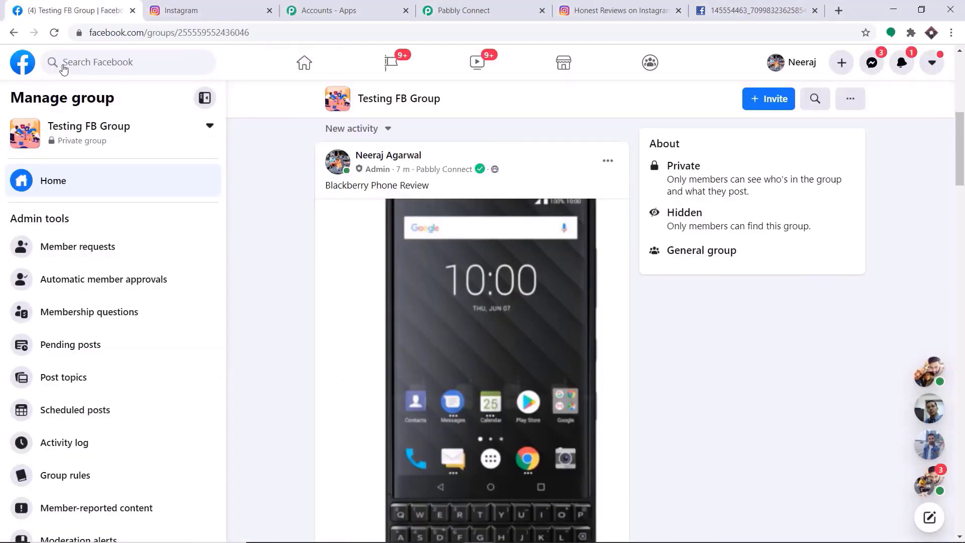
left_click(54, 33)
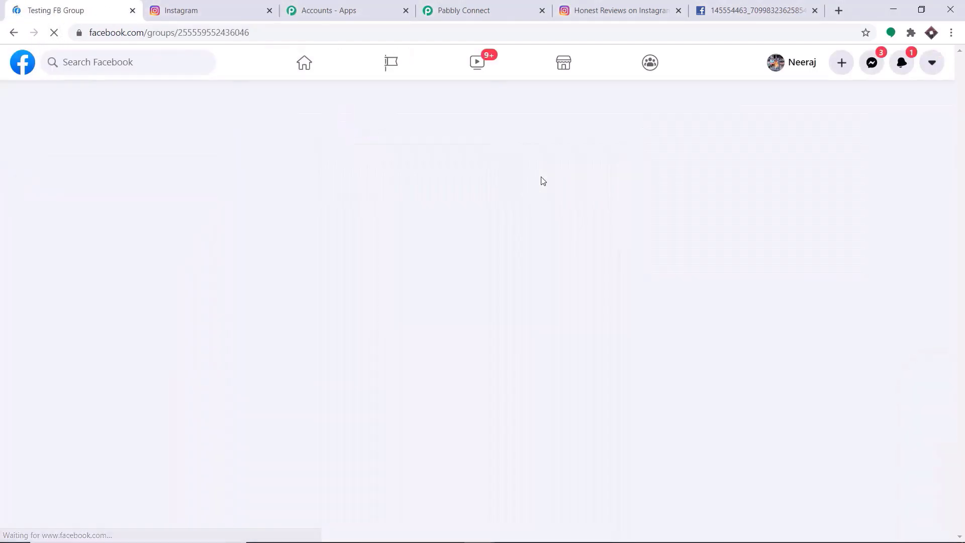
scroll(453, 197, "down", 1)
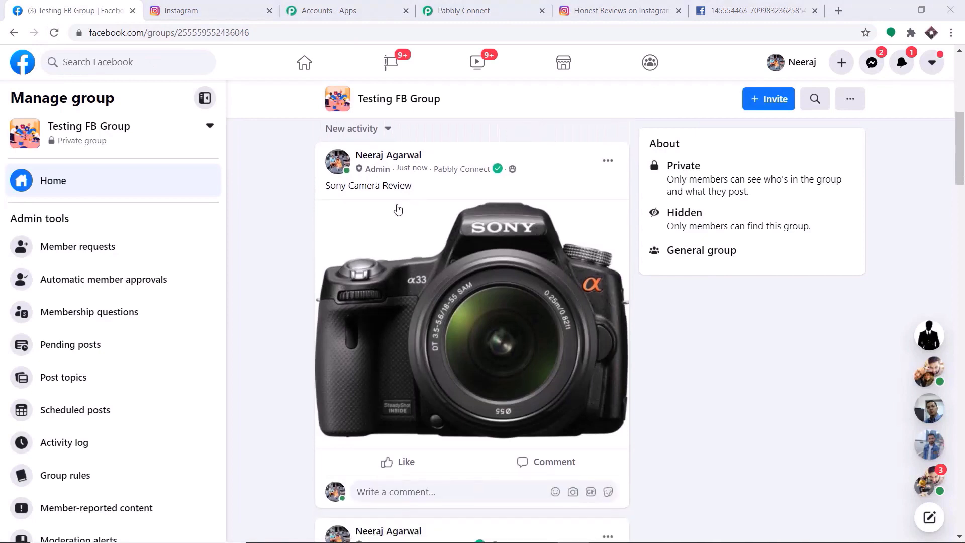
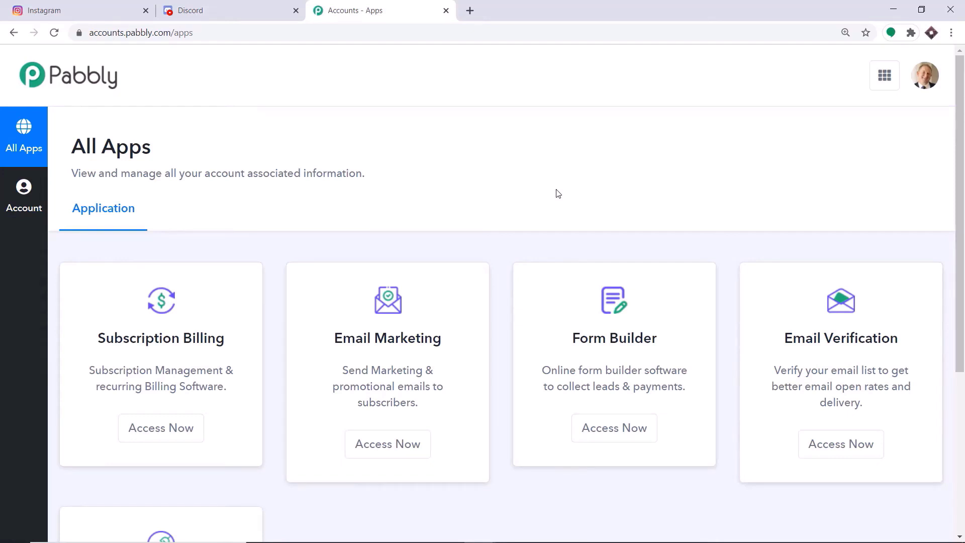
- Launch Pabbly Connect from the Connect card and begin creating a new workflow
scroll(557, 193, "down", 5)
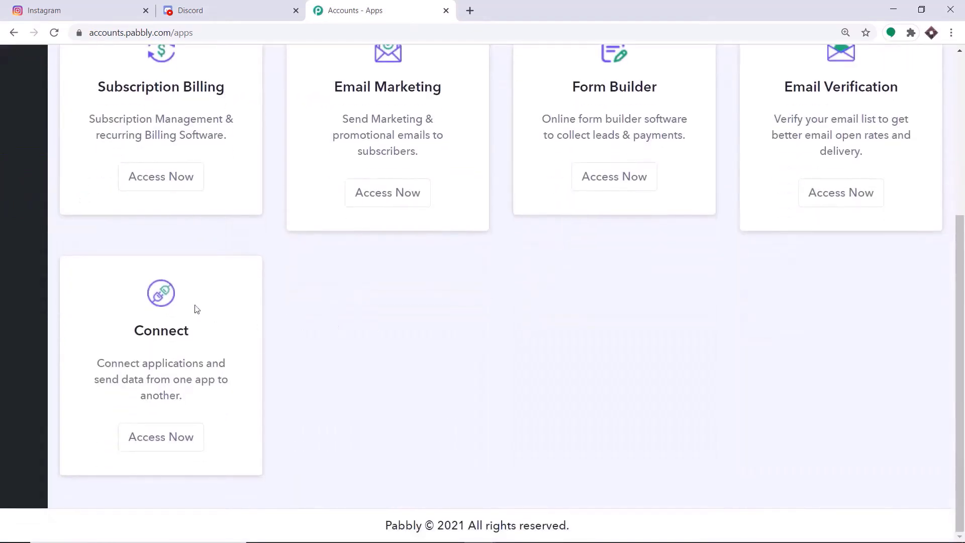
left_click(160, 439)
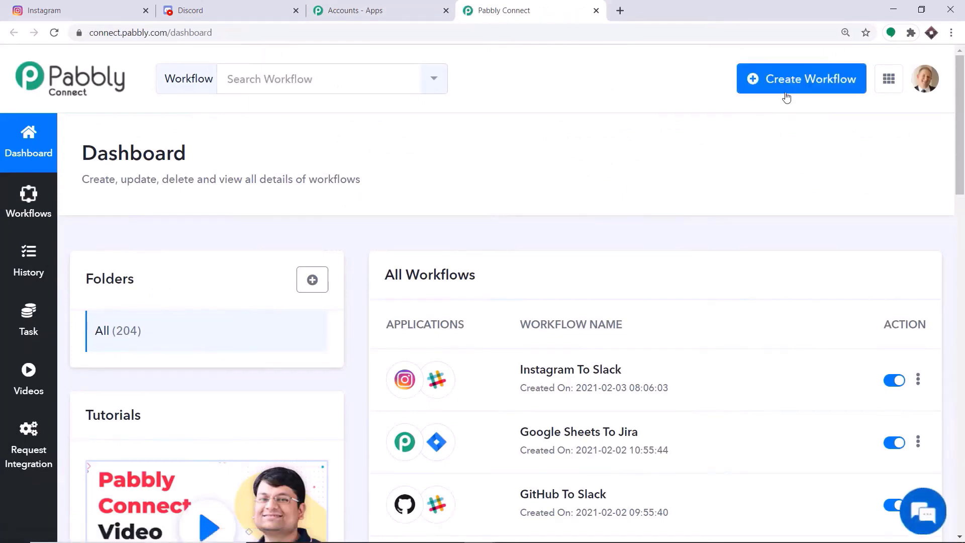
left_click(787, 98)
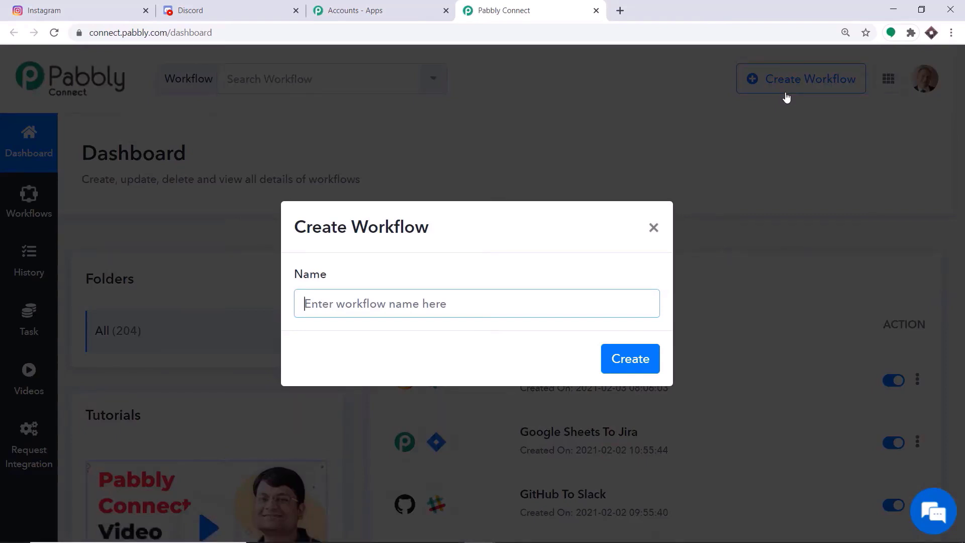
- Create the workflow named 'Instagram To Discord', correcting the misspelled 'Istagram'
type("Ista")
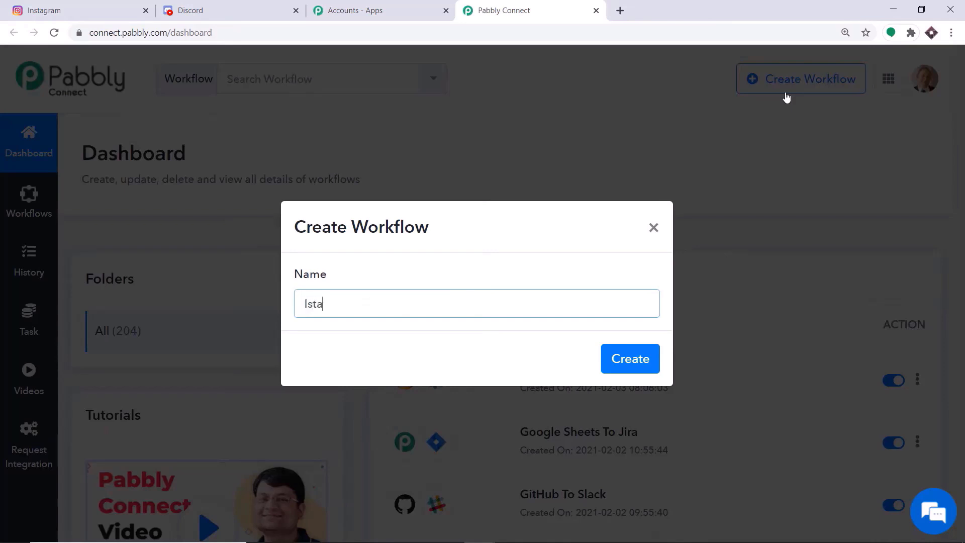
type("gram To Discord")
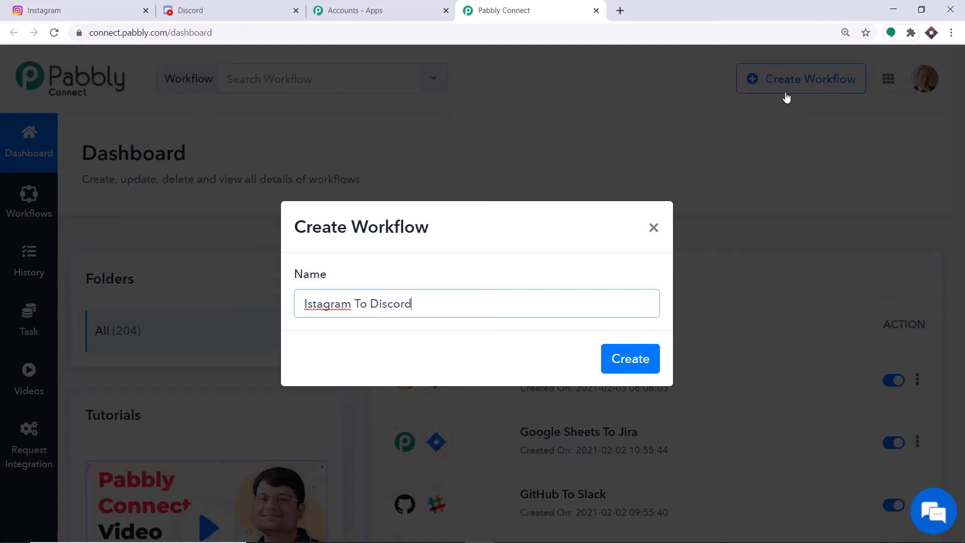
left_click(307, 305)
type("n")
left_click(629, 366)
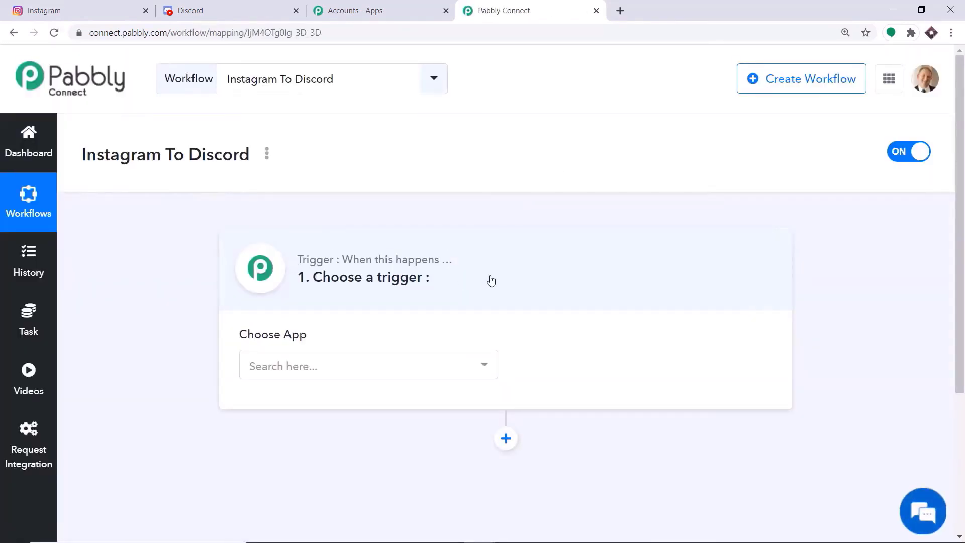
- Set the trigger app to Instagram with the New Media Posted in My Account event
left_click(327, 366)
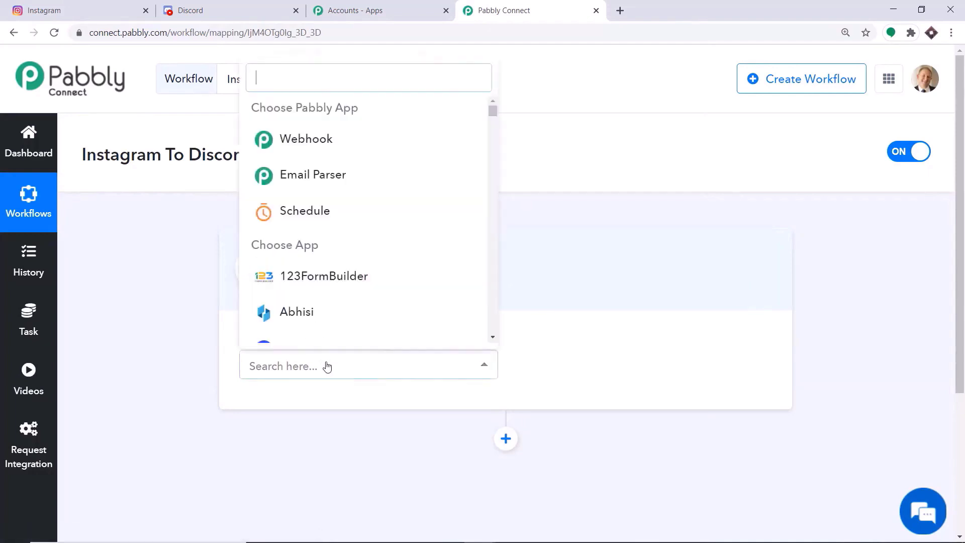
type("i")
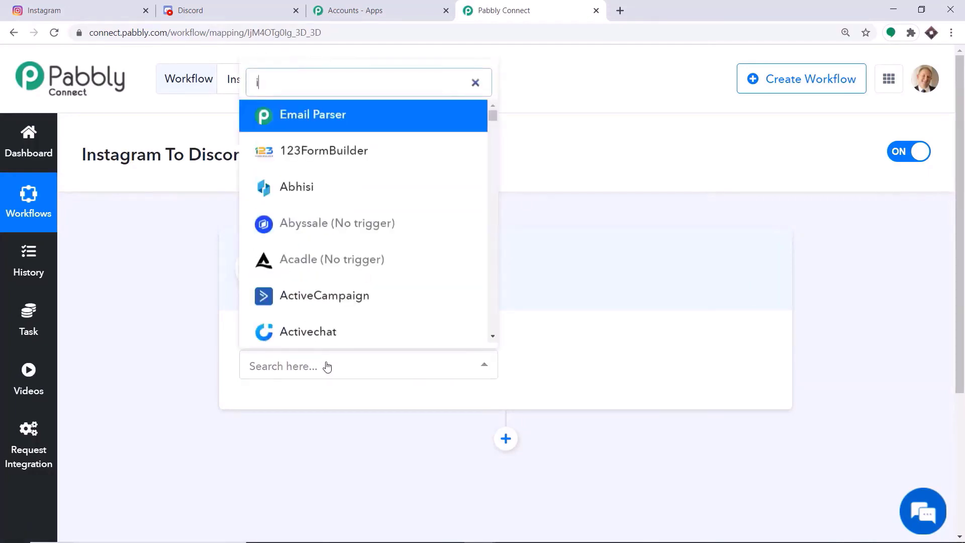
type("nst")
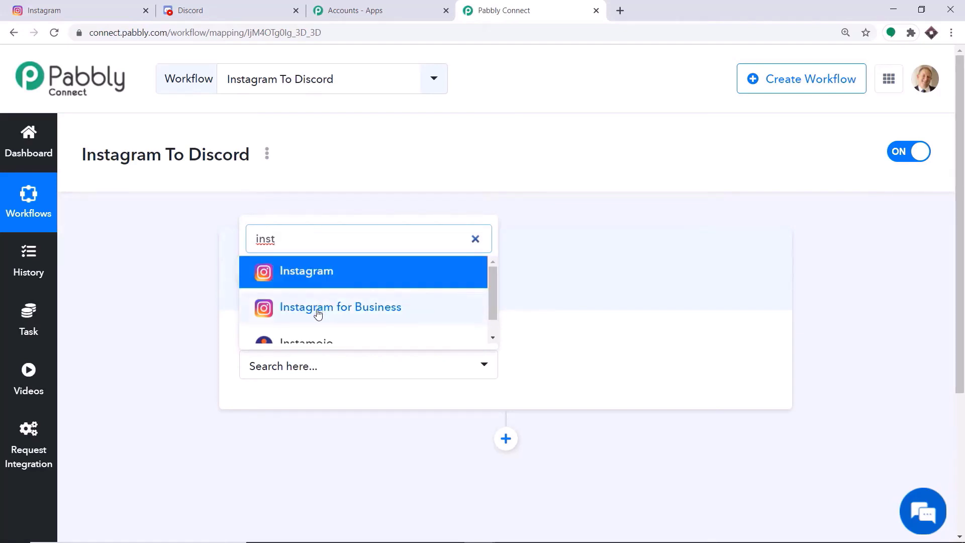
left_click(323, 277)
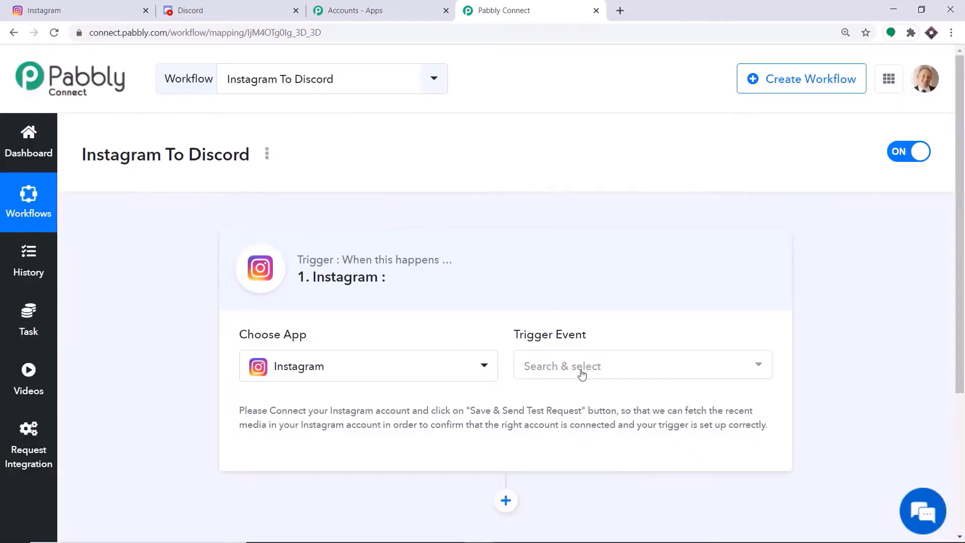
left_click(584, 373)
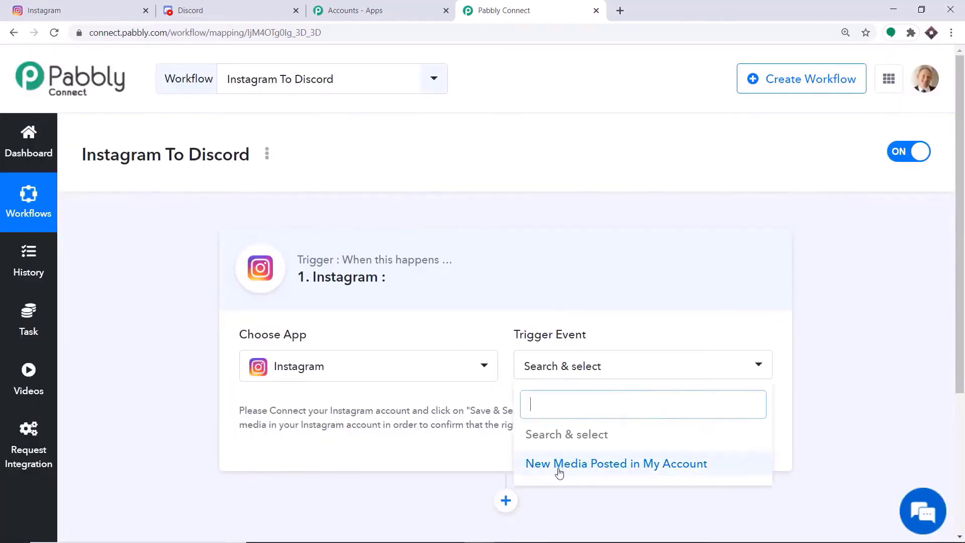
left_click(557, 469)
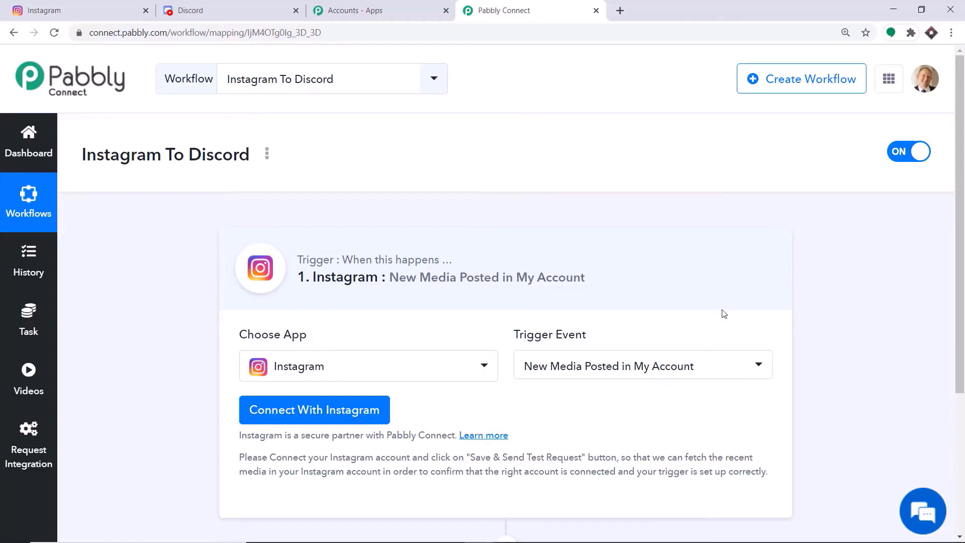
- Connect a new Instagram account to the trigger, allowing Pabbly access and confirming success
left_click(328, 417)
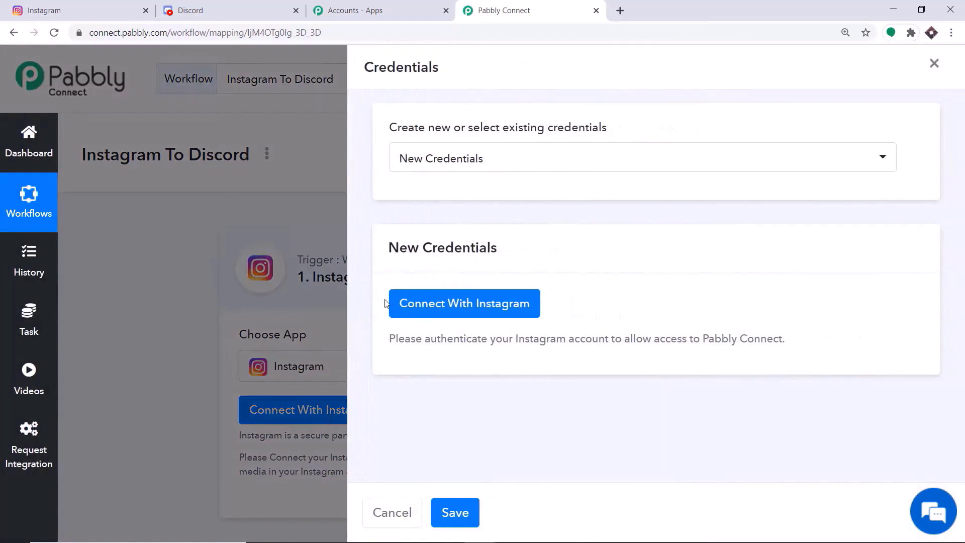
left_click(439, 307)
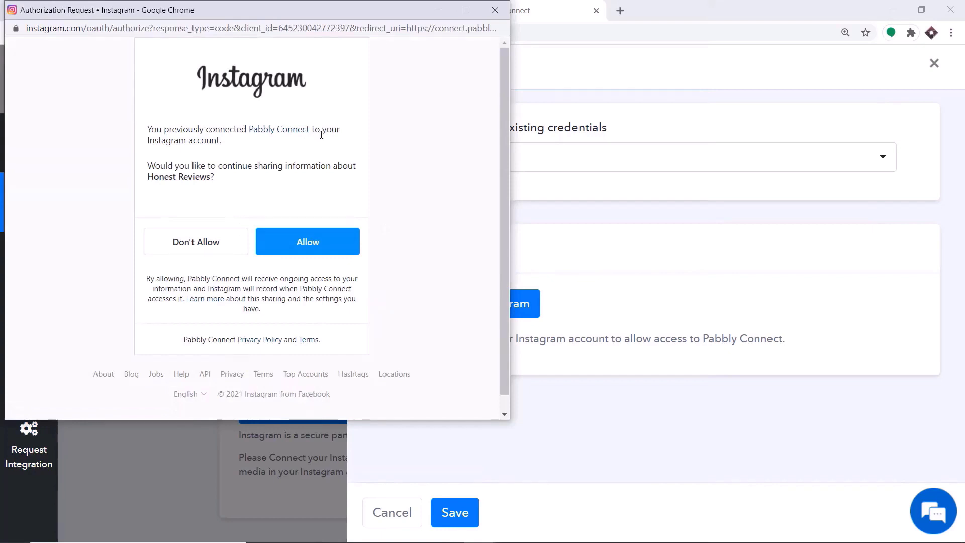
left_click(323, 244)
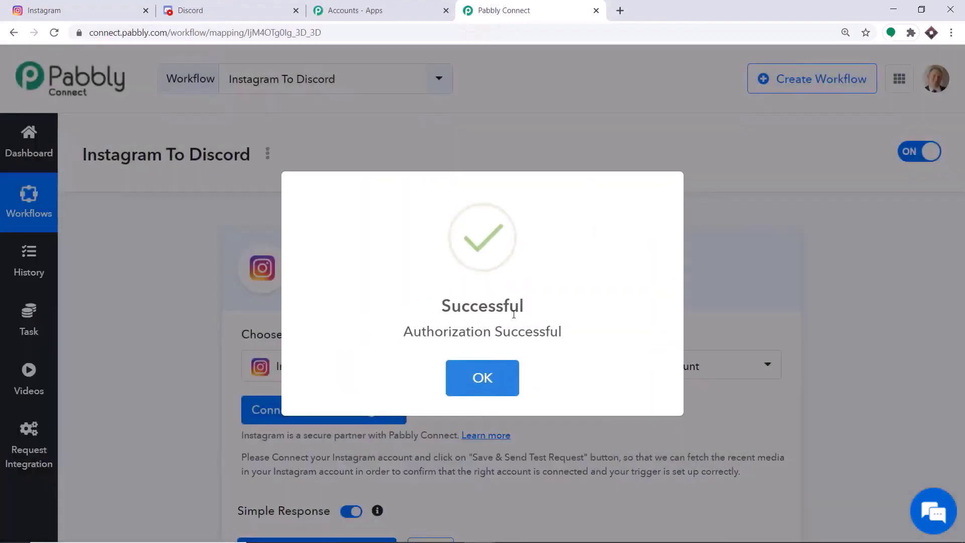
left_click(485, 381)
scroll(502, 345, "down", 3)
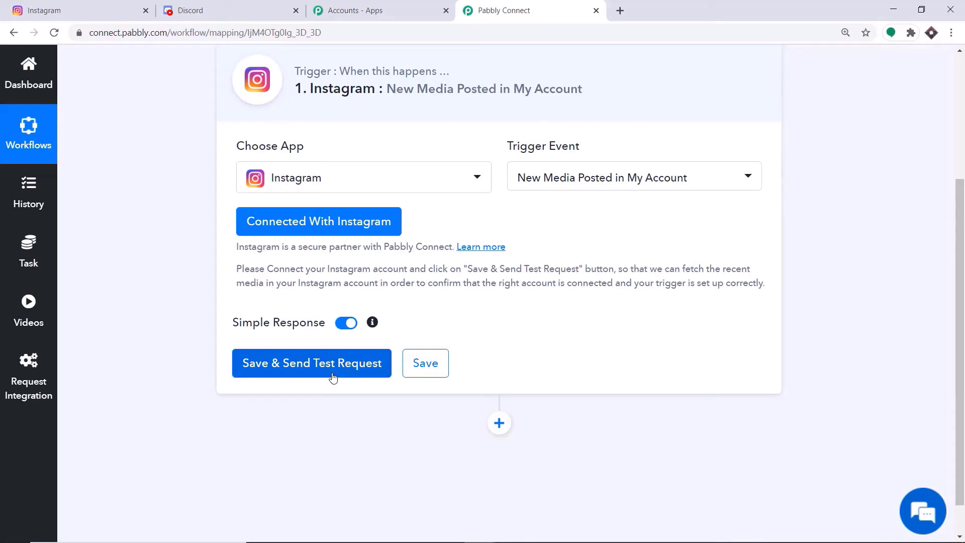
left_click(110, 7)
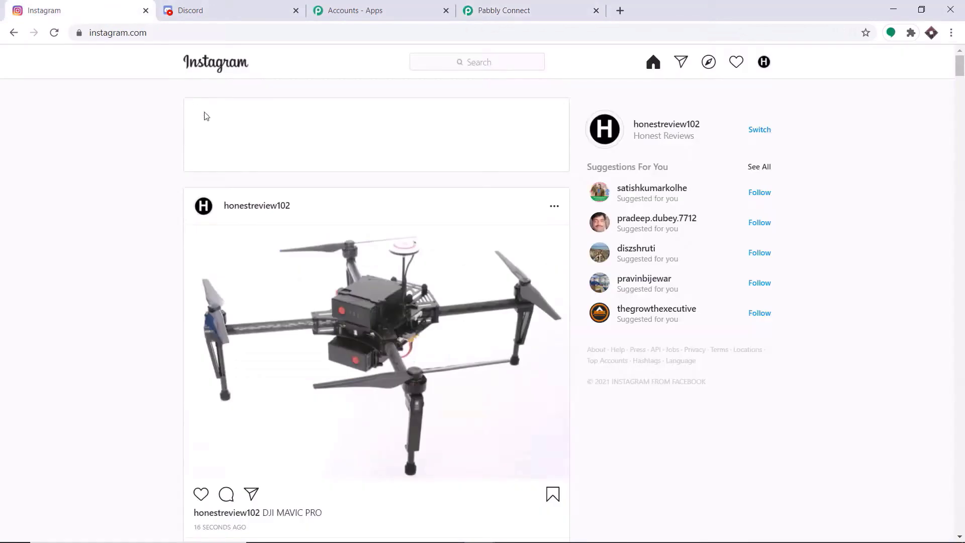
scroll(361, 278, "down", 1)
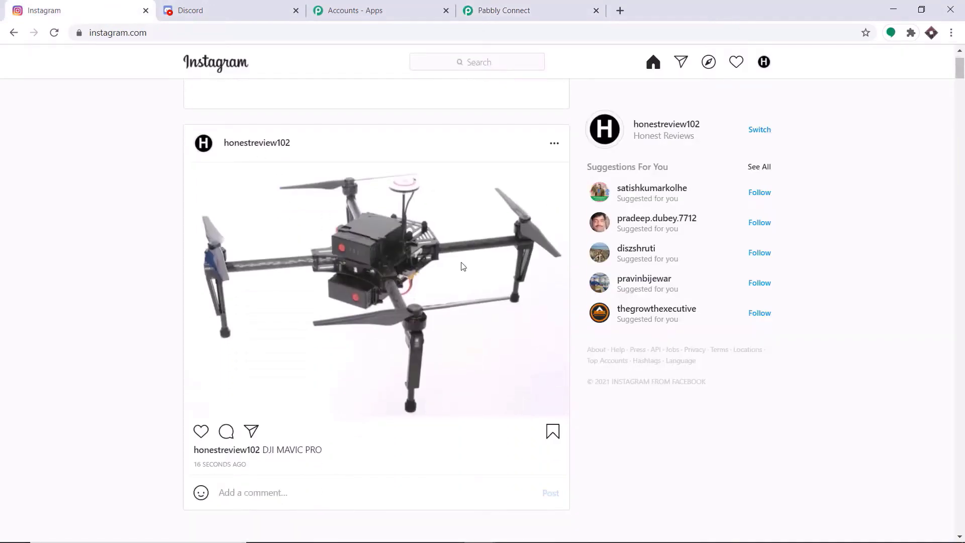
scroll(452, 267, "down", 1)
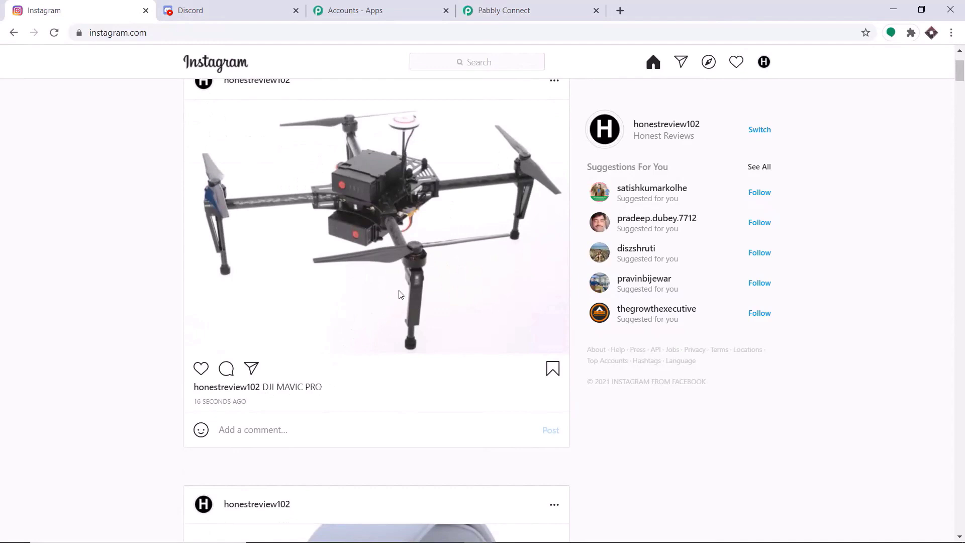
scroll(399, 294, "up", 2)
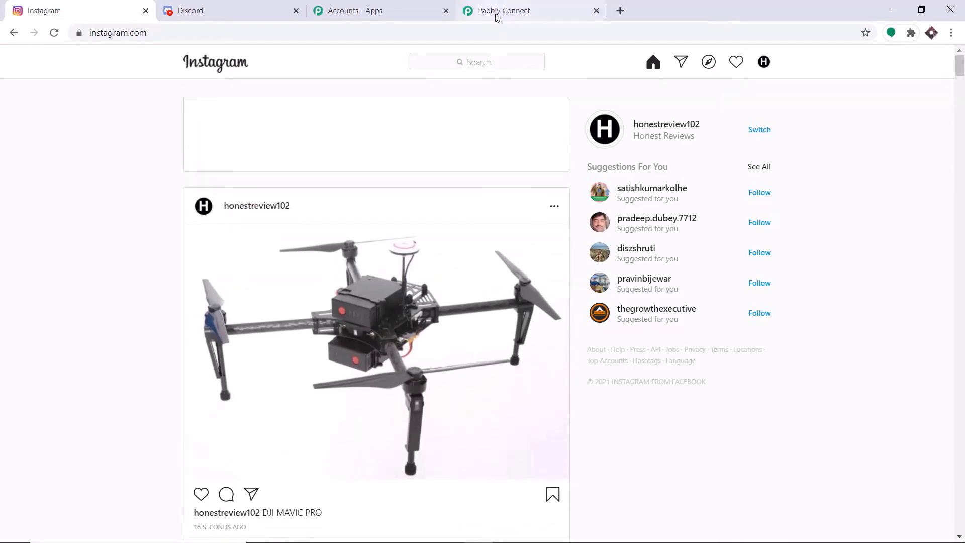
left_click(496, 12)
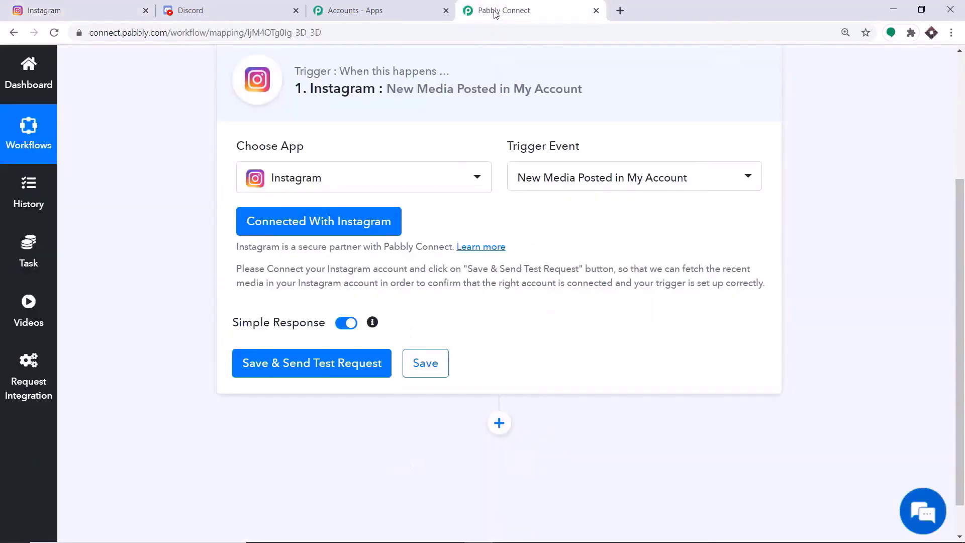
- Save the trigger, send a test request, and check the Instagram profile's latest post
left_click(275, 370)
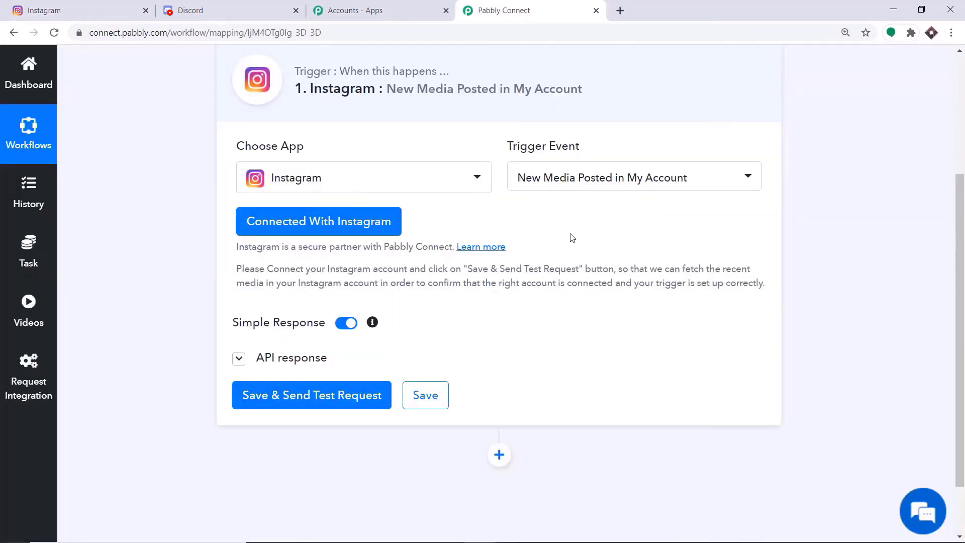
left_click_drag(958, 249, 956, 374)
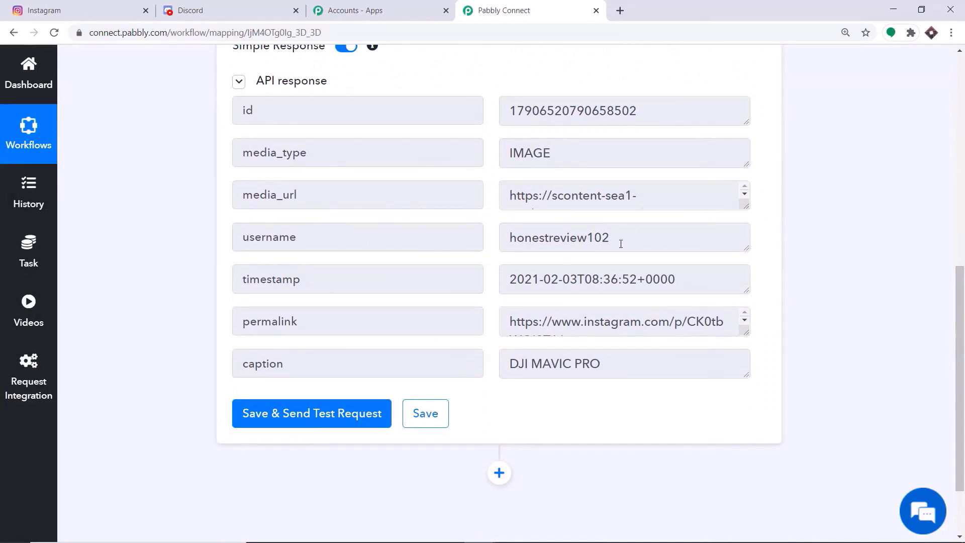
left_click(71, 6)
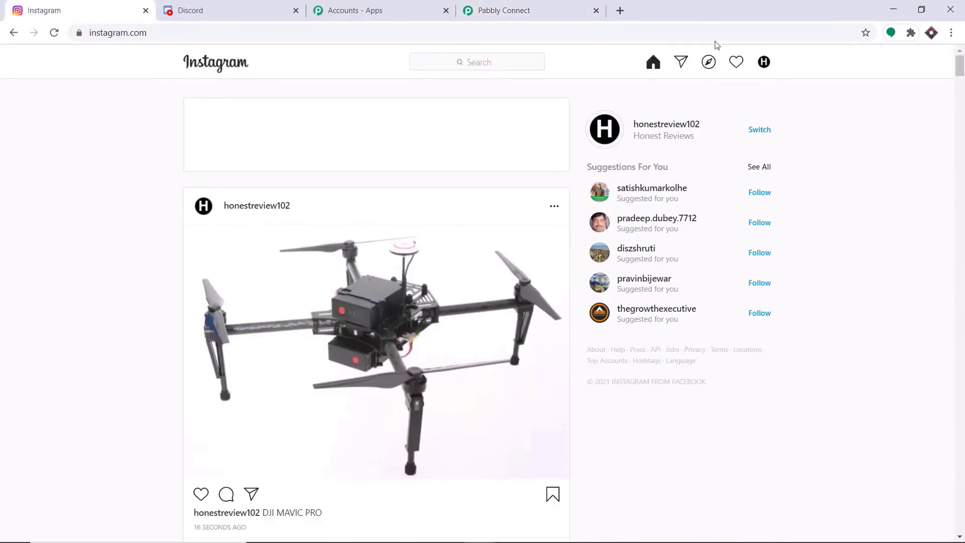
left_click(764, 62)
left_click(719, 89)
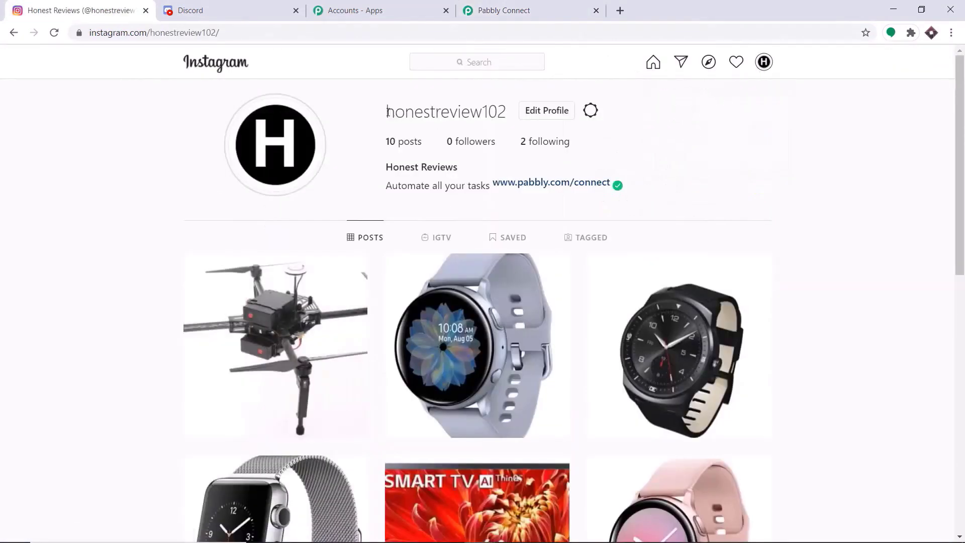
- Copy the DJI MAVIC PRO post's full permalink from the test response into a blank tab
left_click(509, 9)
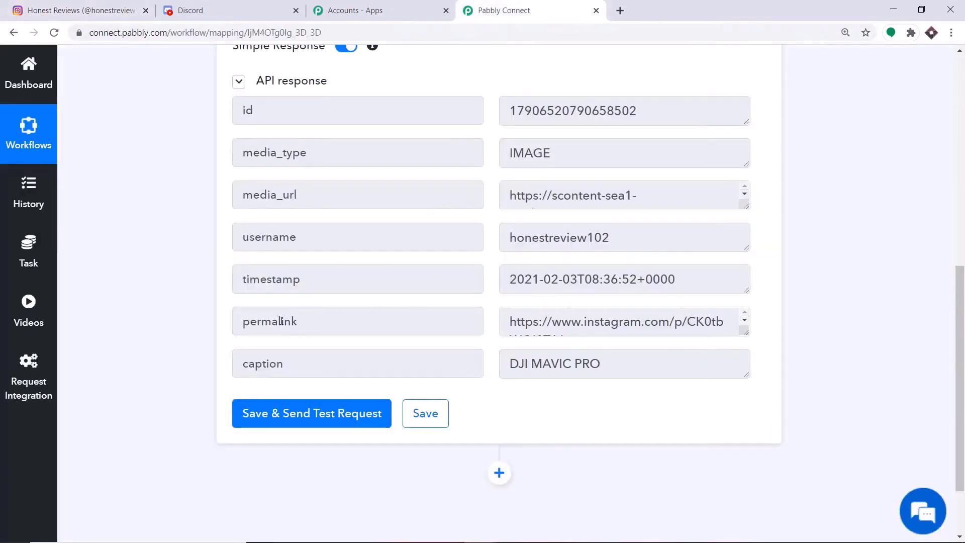
left_click(594, 322)
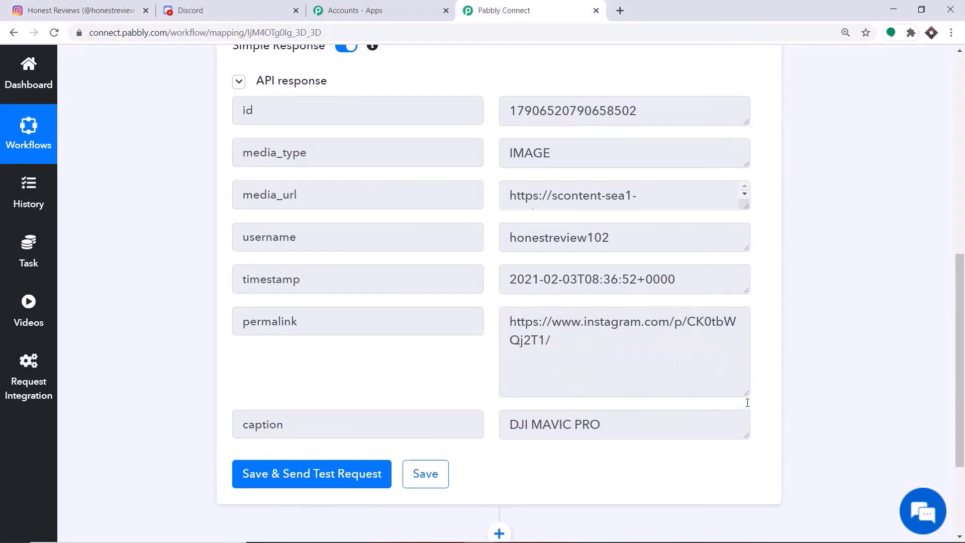
left_click_drag(563, 353, 504, 319)
right_click(526, 323)
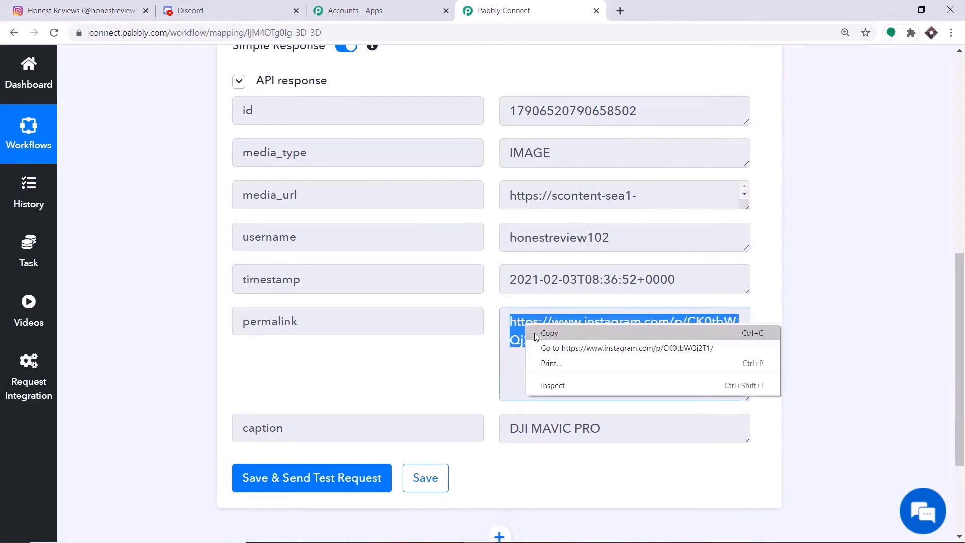
left_click(548, 332)
left_click(620, 10)
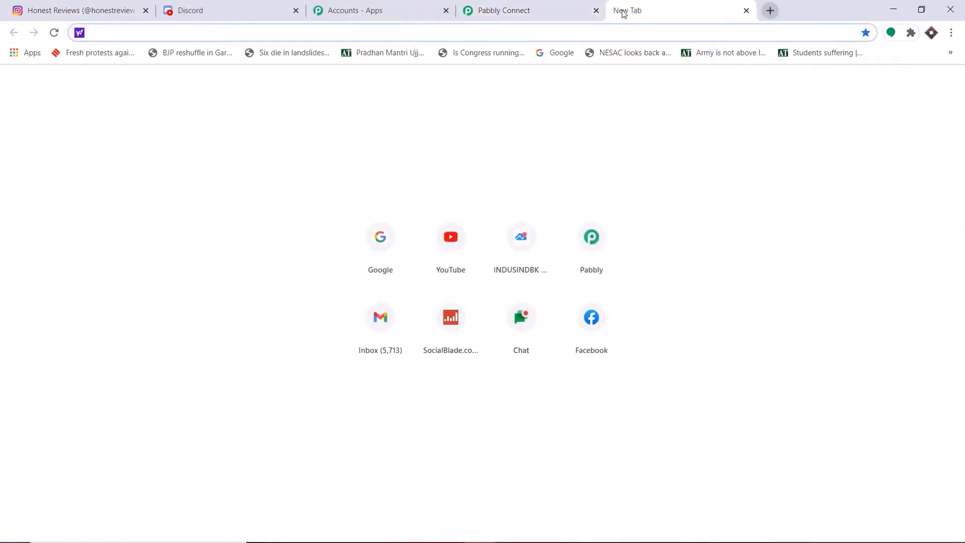
- Load the copied permalink to view the DJI MAVIC PRO post and compare it with Pabbly's response
key("ctrl+v")
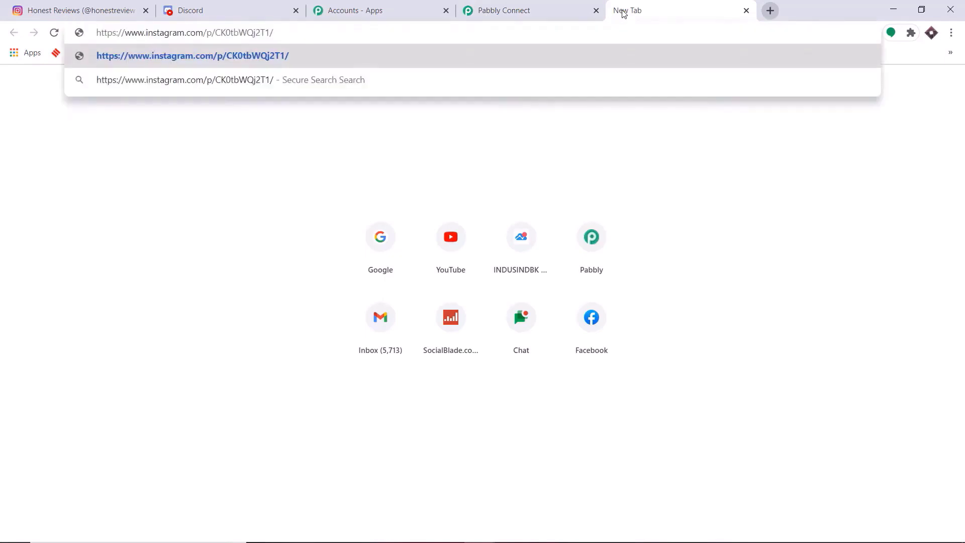
key("Return")
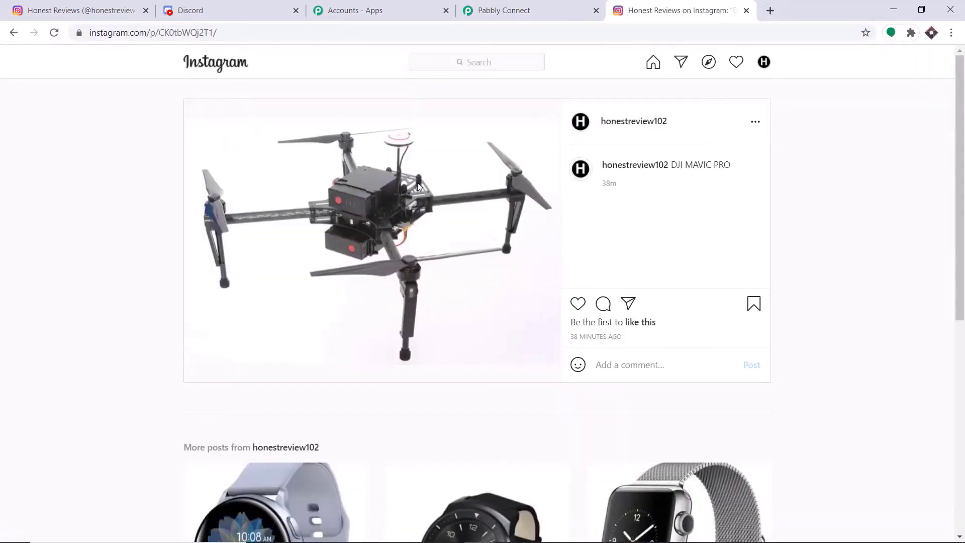
left_click(493, 9)
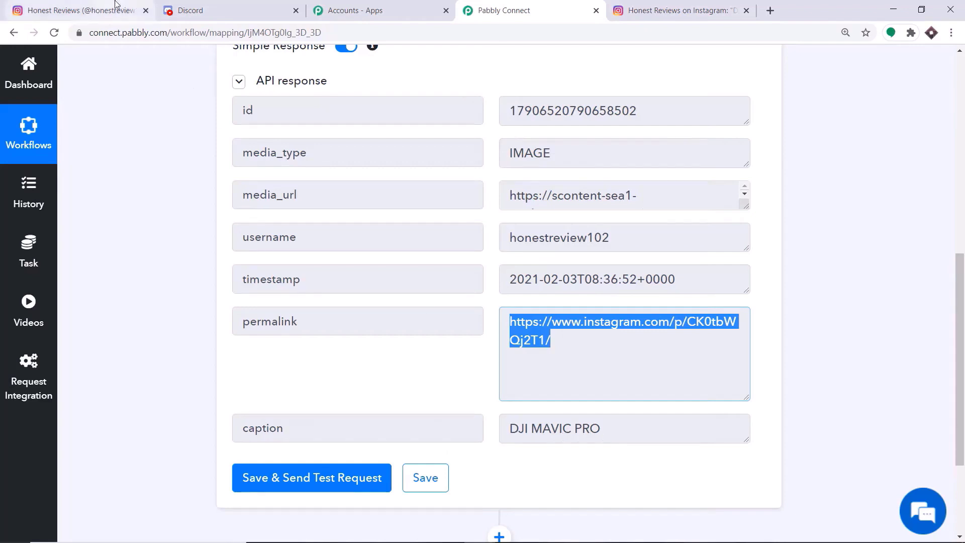
left_click(80, 10)
left_click(671, 10)
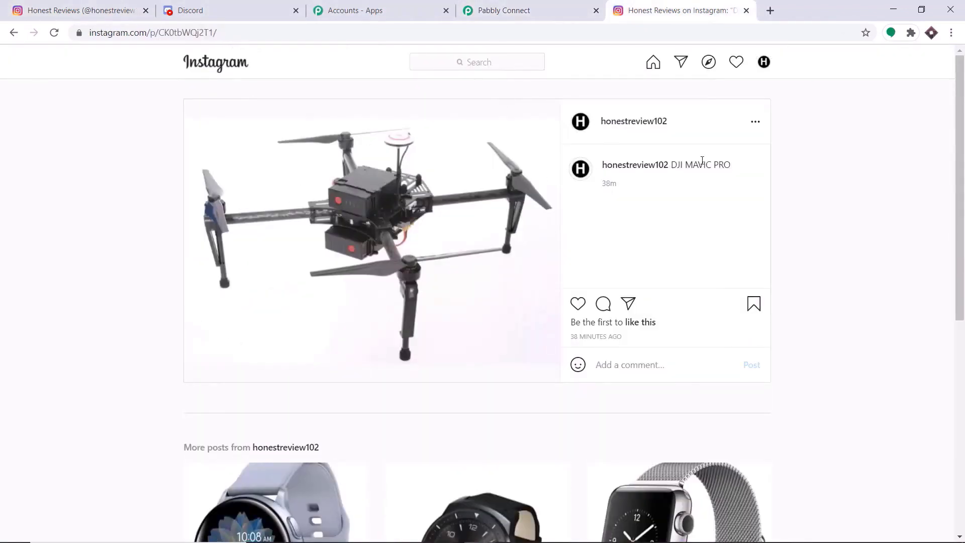
left_click(492, 10)
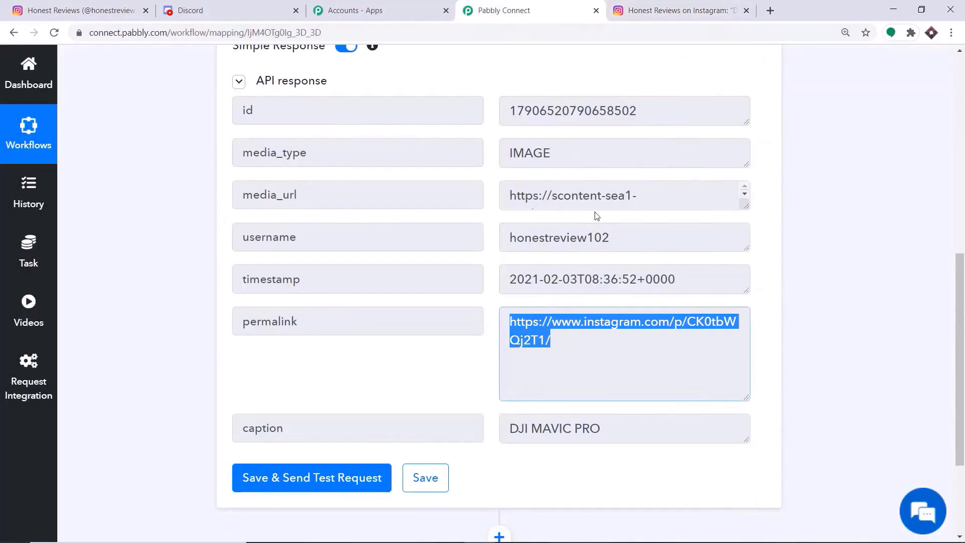
left_click_drag(964, 282, 964, 349)
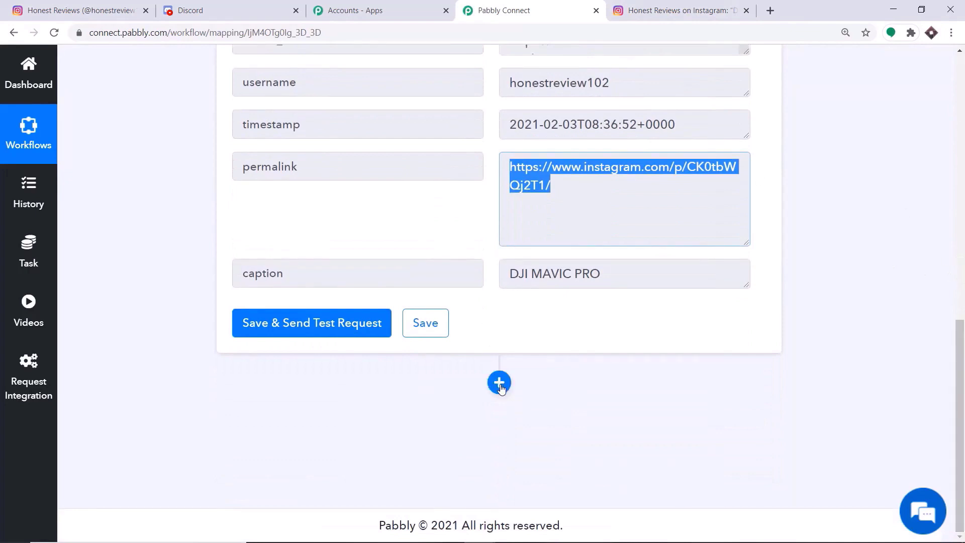
- Add a Discord action step after the trigger using the Send Channel Message event
left_click(499, 383)
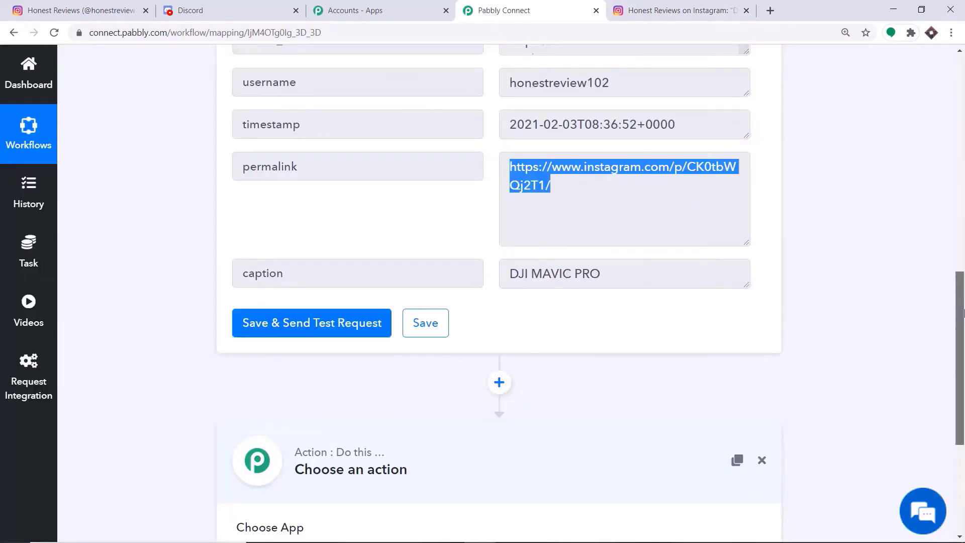
left_click_drag(960, 326, 960, 413)
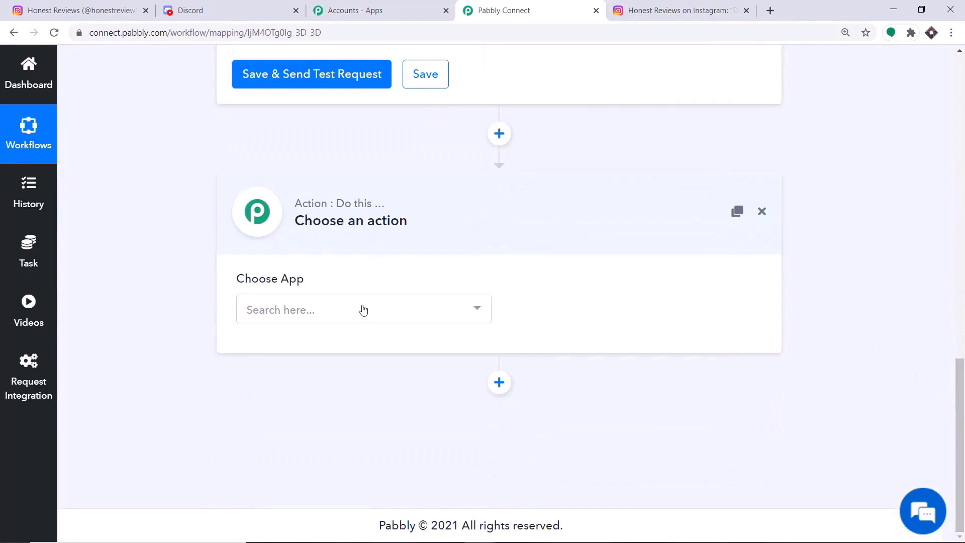
left_click(346, 317)
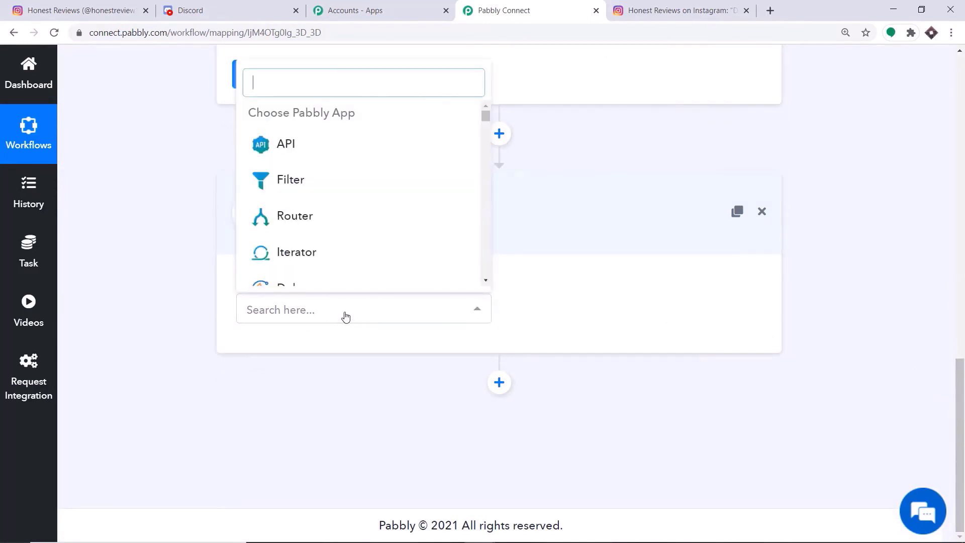
type("disco")
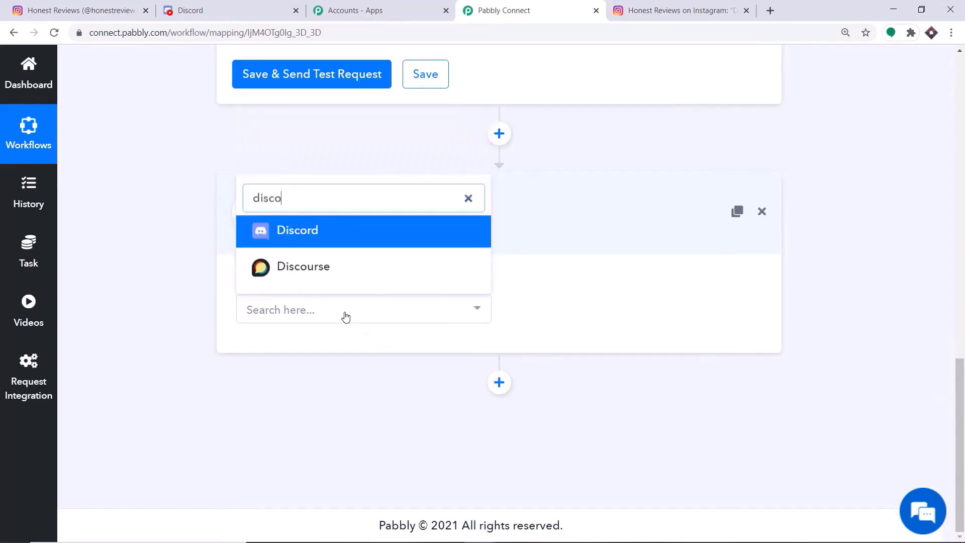
type("rd")
left_click(334, 263)
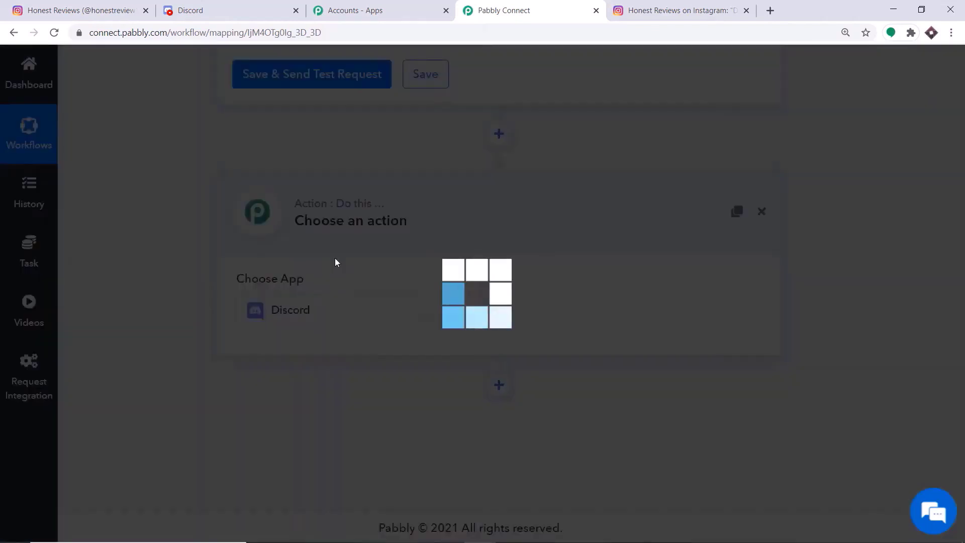
left_click(583, 312)
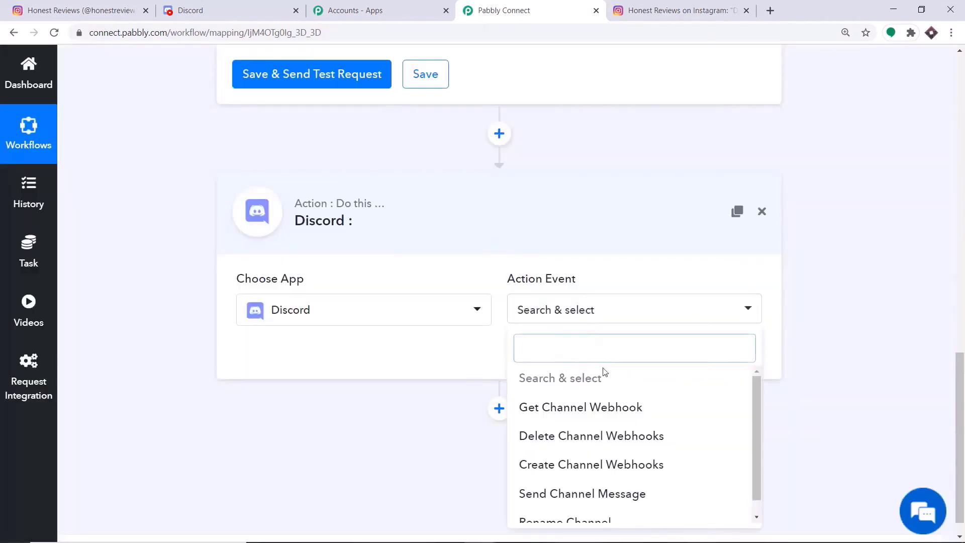
scroll(601, 392, "down", 1)
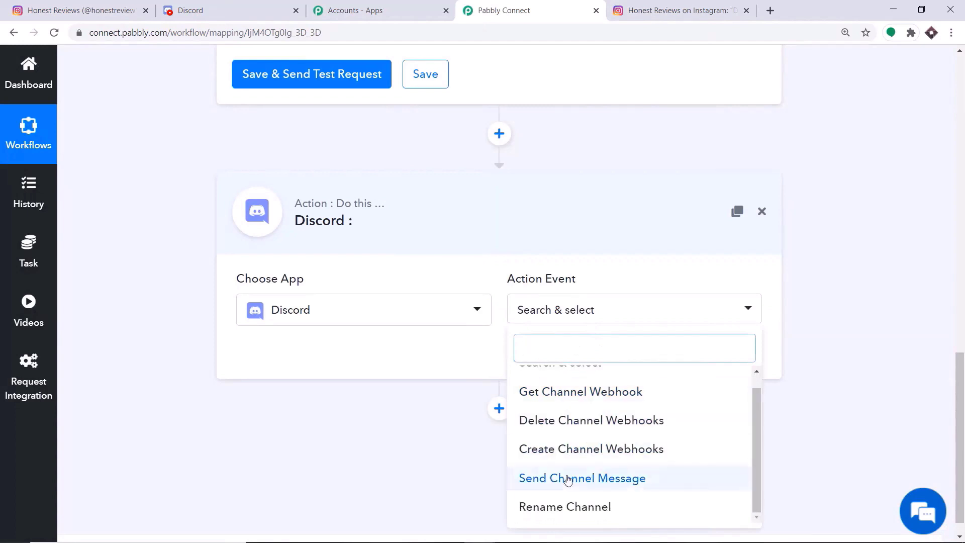
left_click(568, 478)
- Authorize a new Discord connection for the step, adding the bot to the user's server
left_click(297, 362)
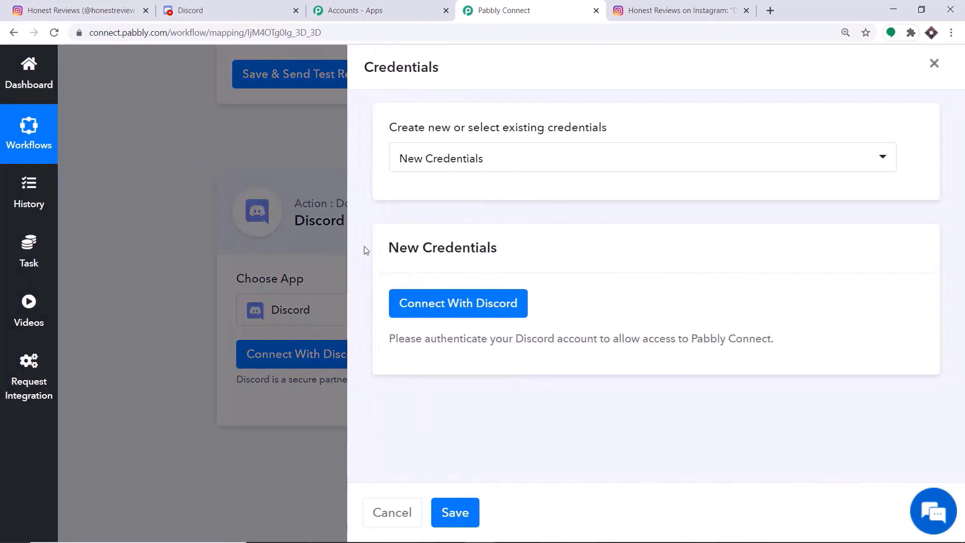
left_click(432, 310)
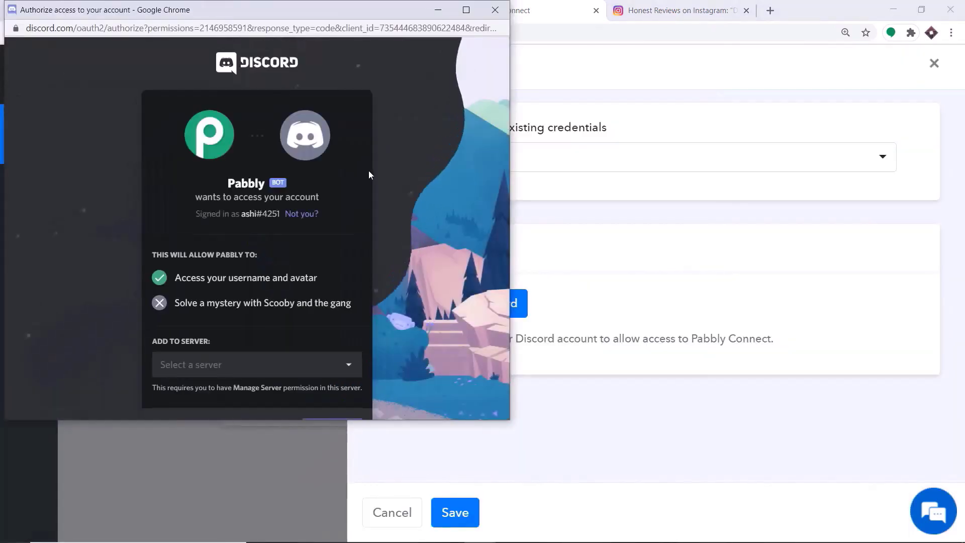
left_click(211, 366)
left_click(198, 391)
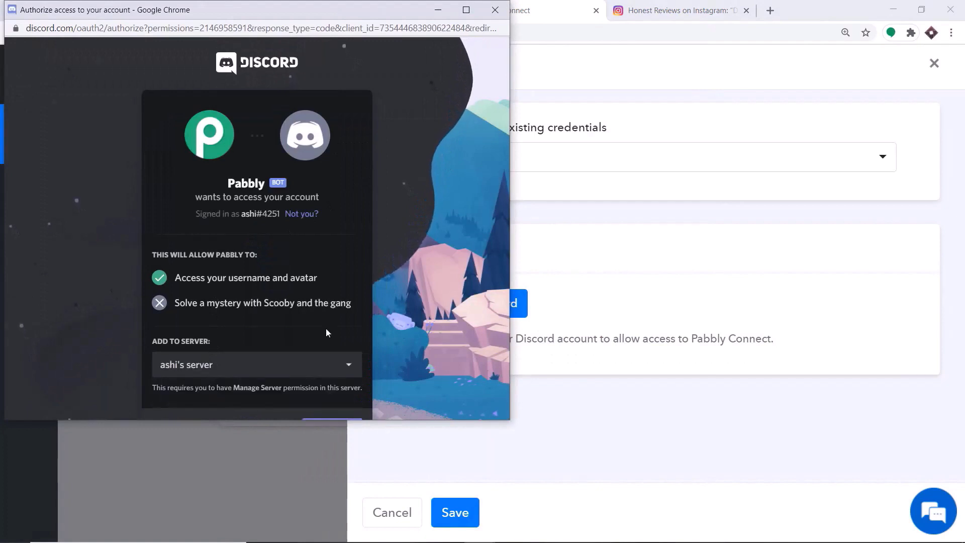
left_click_drag(381, 422, 366, 471)
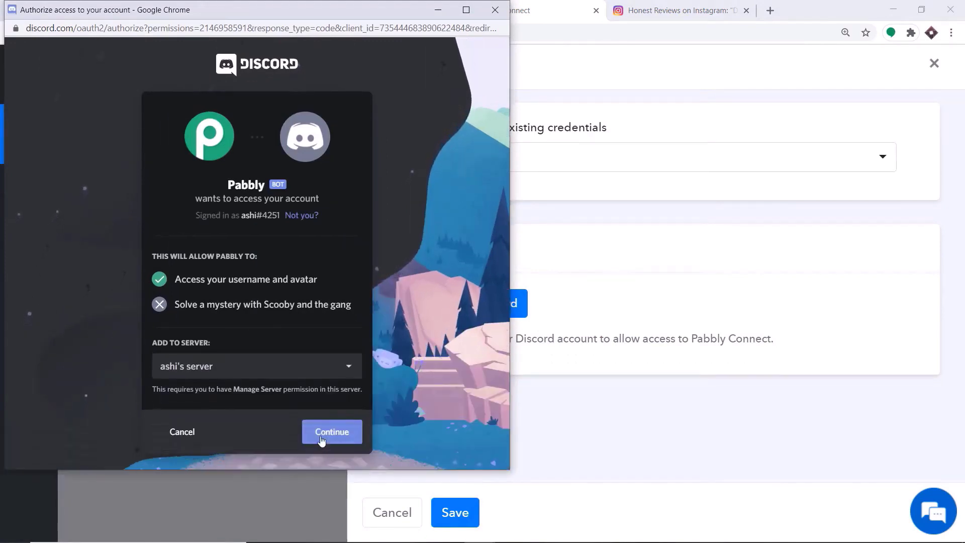
left_click(326, 431)
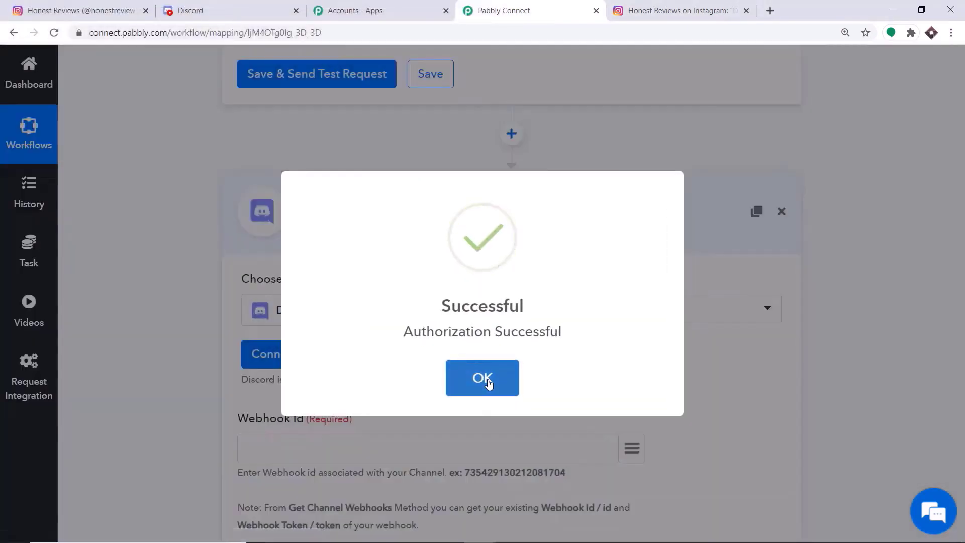
left_click(483, 378)
scroll(612, 276, "down", 3)
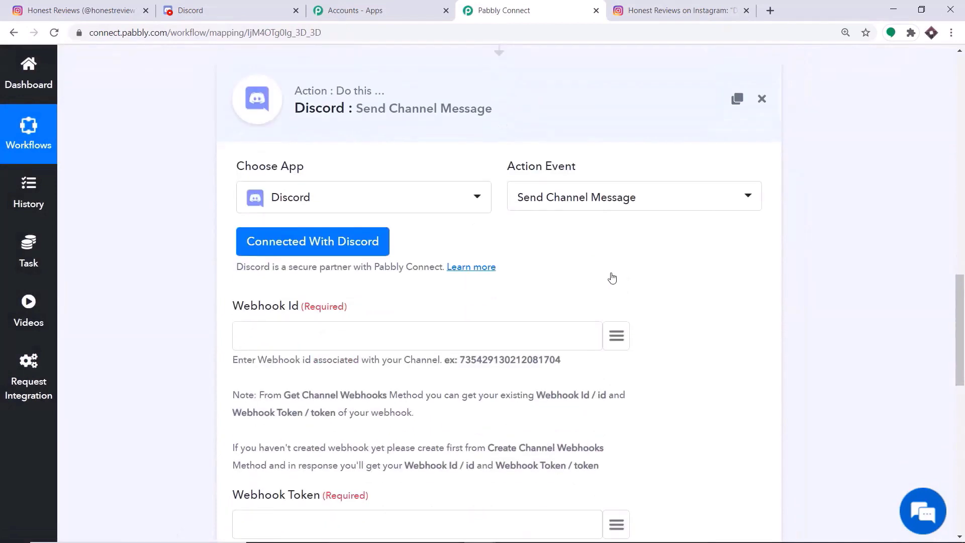
scroll(617, 271, "down", 4)
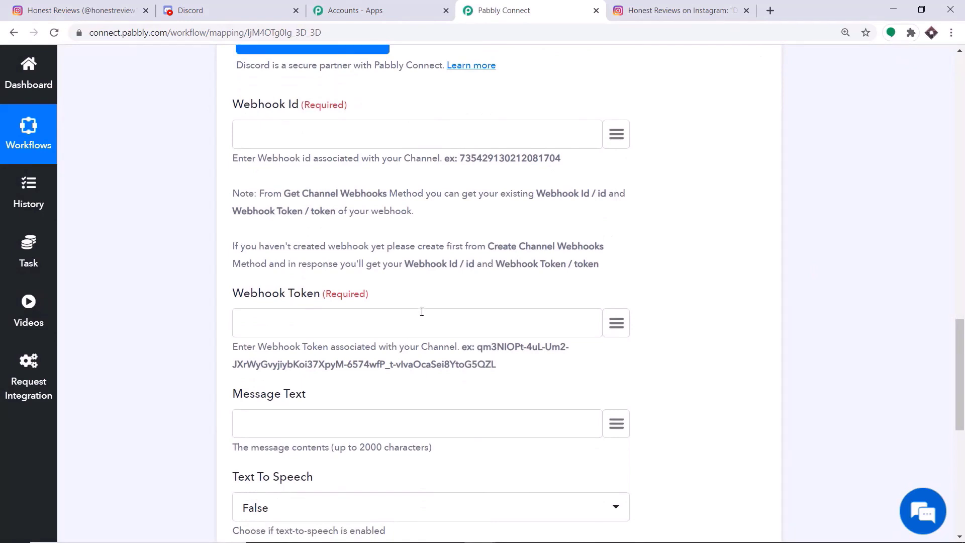
scroll(883, 241, "up", 8)
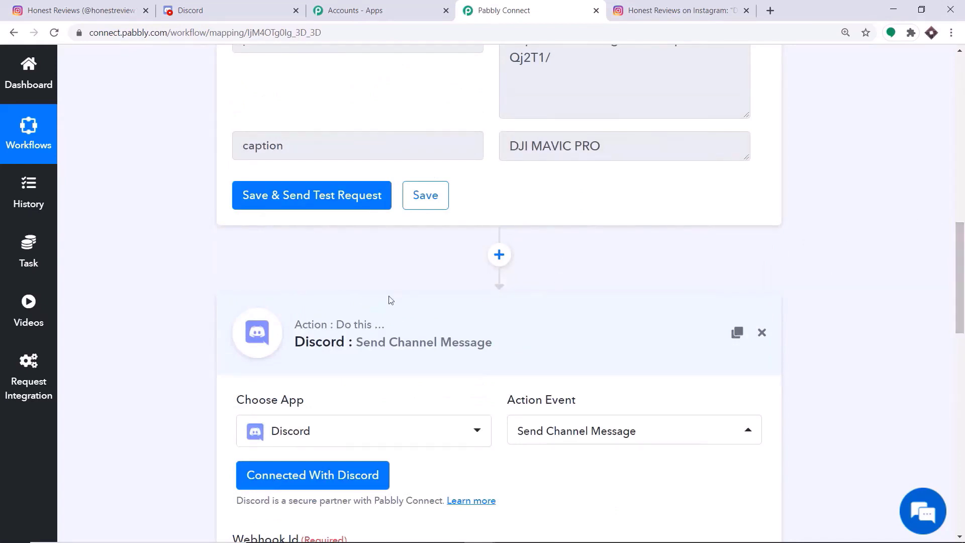
- Insert a Discord step with the Get Channel Webhook event before the message step
left_click(507, 257)
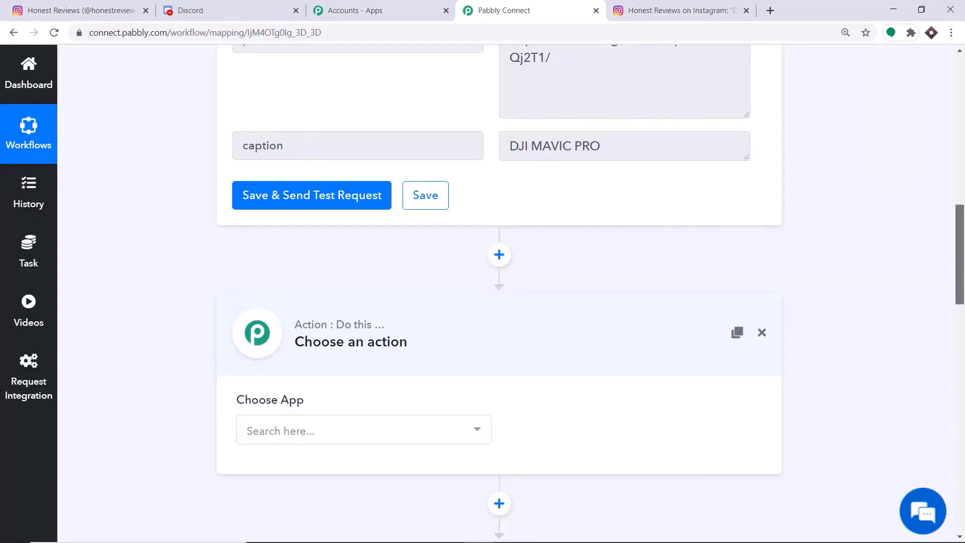
scroll(963, 301, "down", 3)
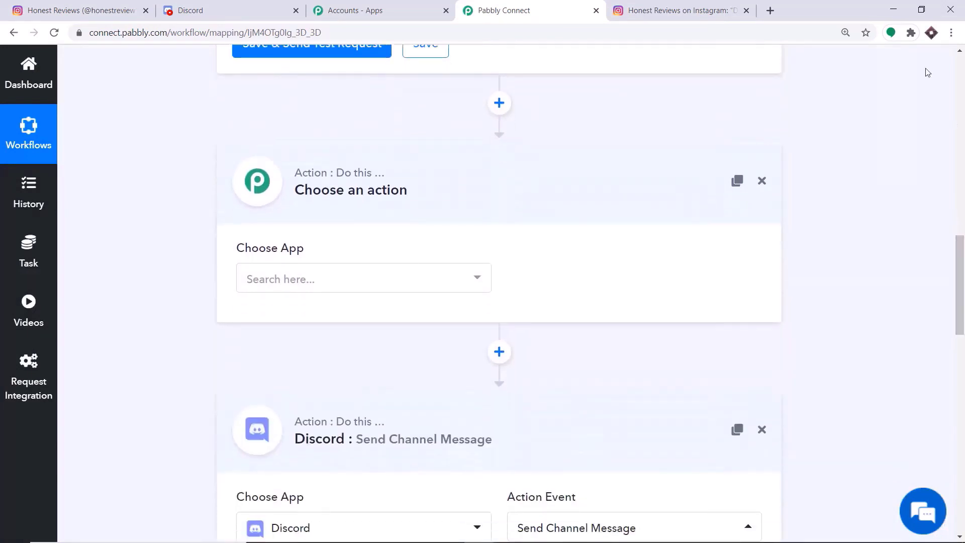
left_click(339, 287)
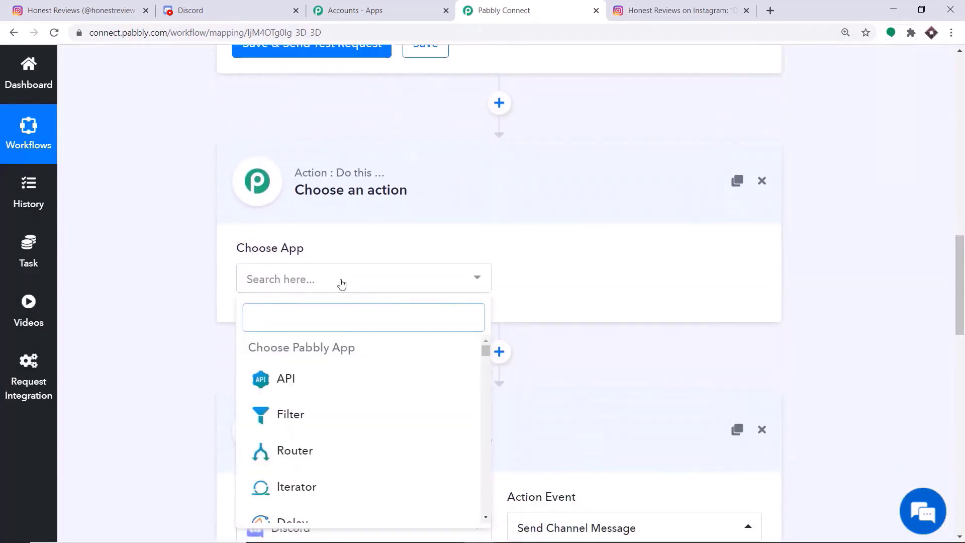
type("disc")
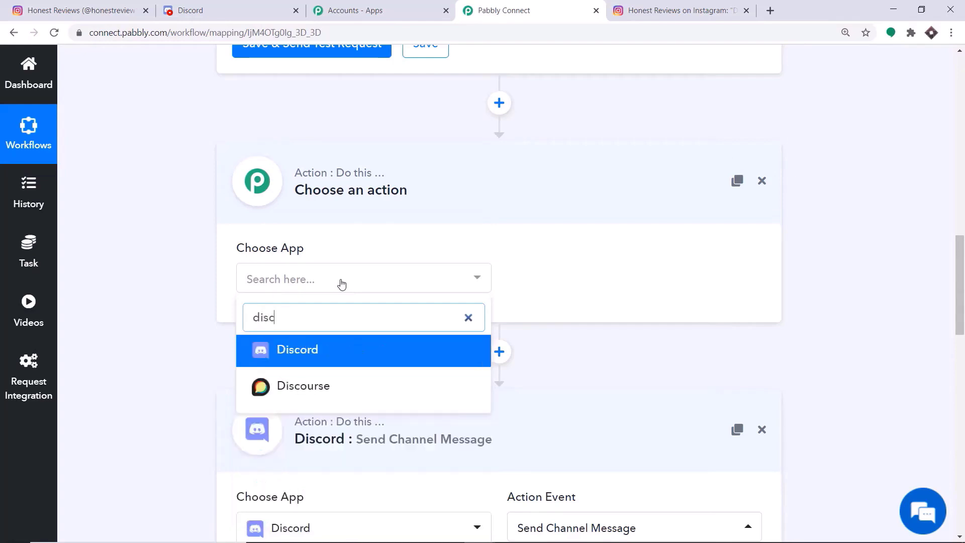
left_click(315, 354)
left_click(562, 279)
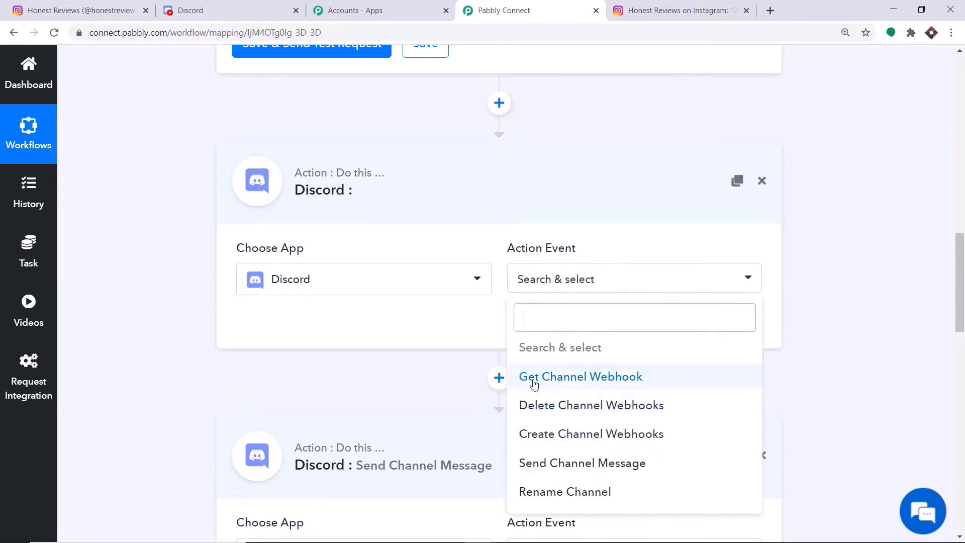
left_click(587, 378)
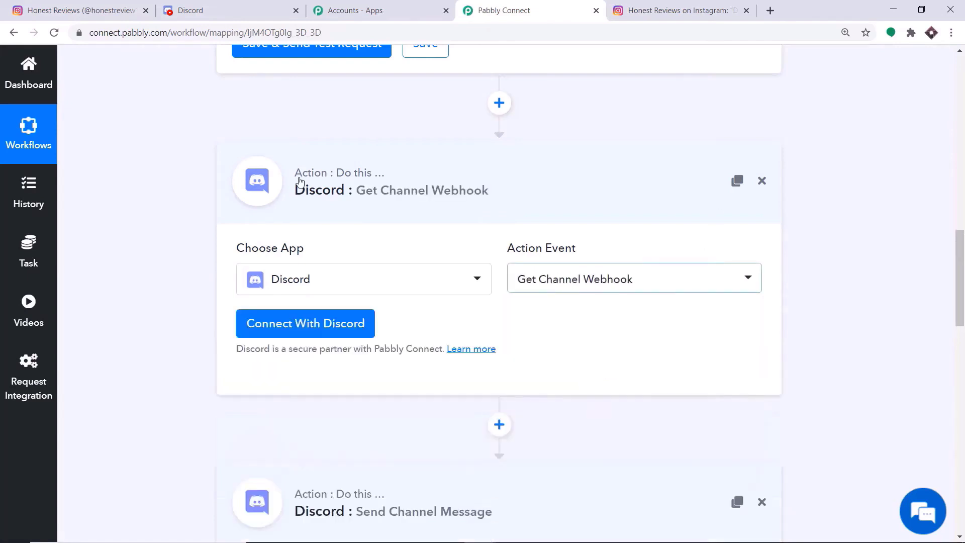
- Authorize a new Discord connection for the Get Channel Webhook step on the user's server
left_click(303, 327)
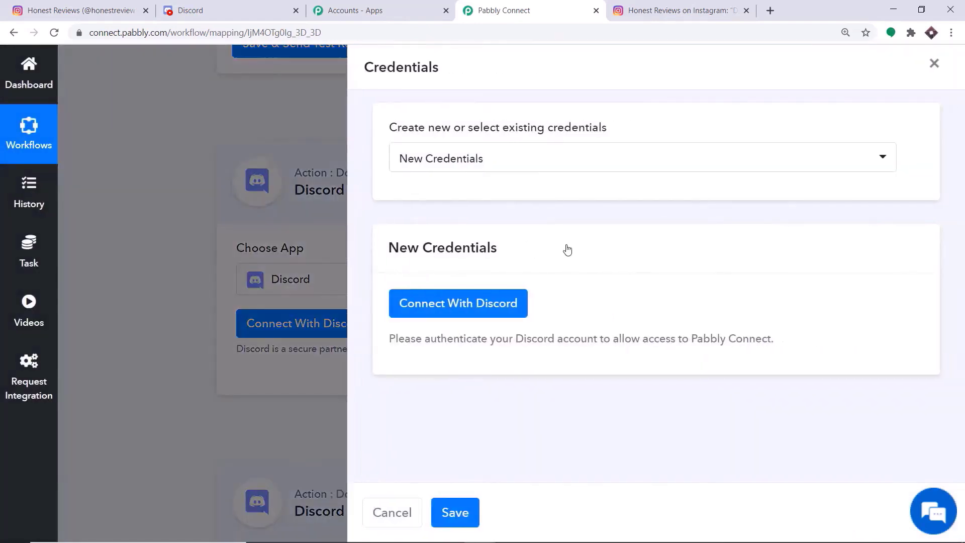
left_click(439, 308)
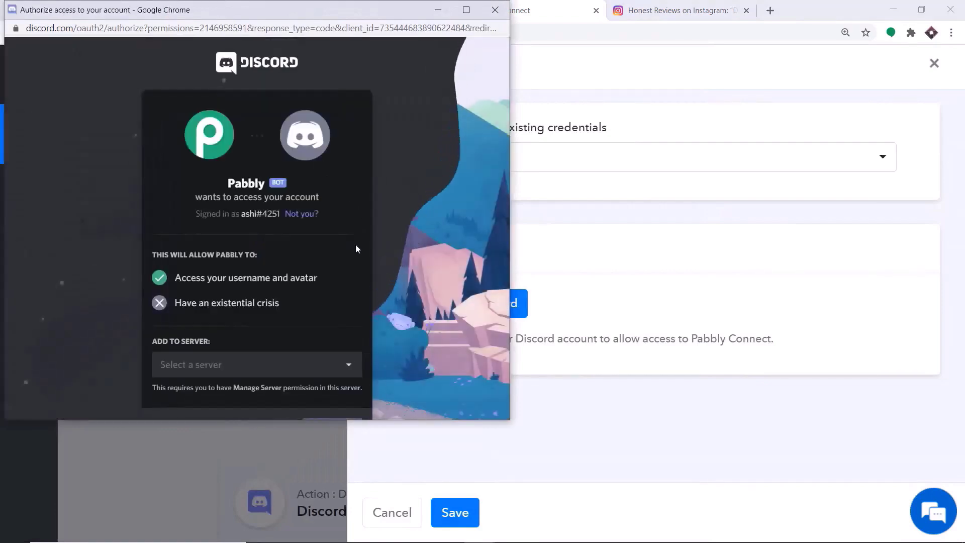
left_click(247, 365)
left_click(226, 393)
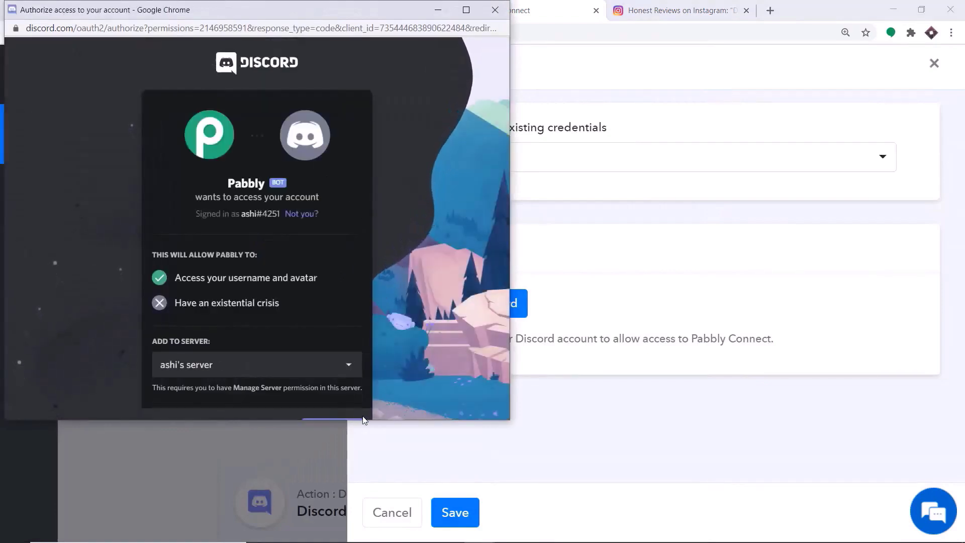
left_click_drag(332, 420, 332, 470)
left_click(332, 432)
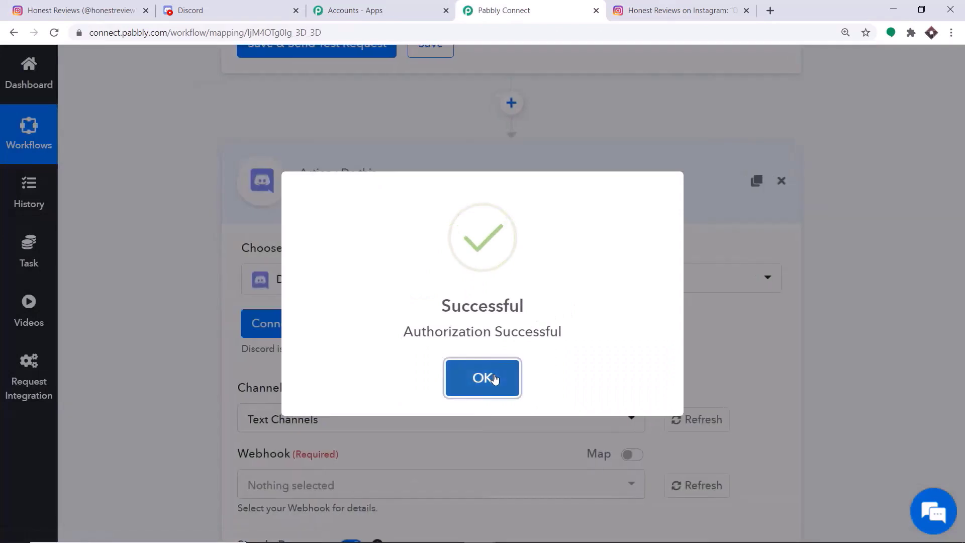
left_click(495, 378)
scroll(522, 297, "down", 3)
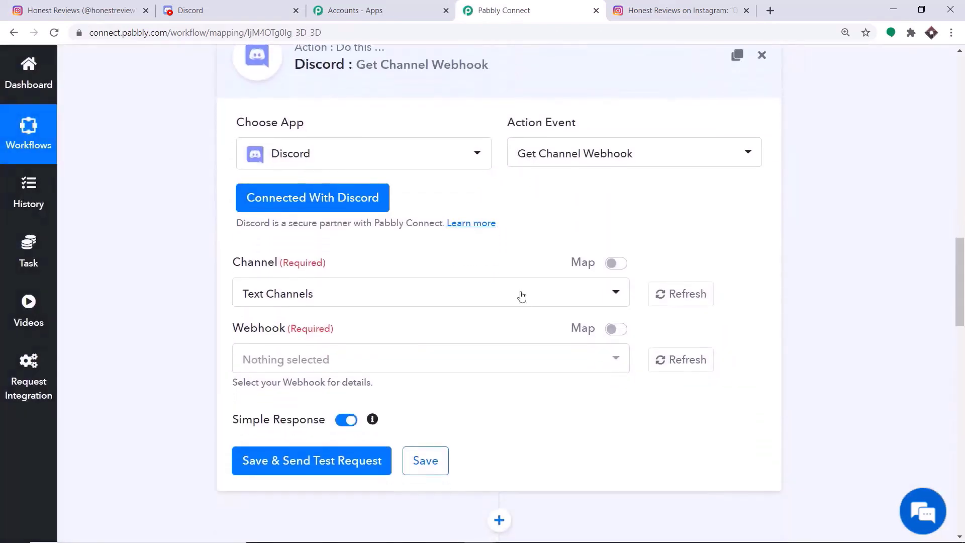
- Choose red-blue as the step's channel so the Smashboy webhook is filled in
left_click(299, 305)
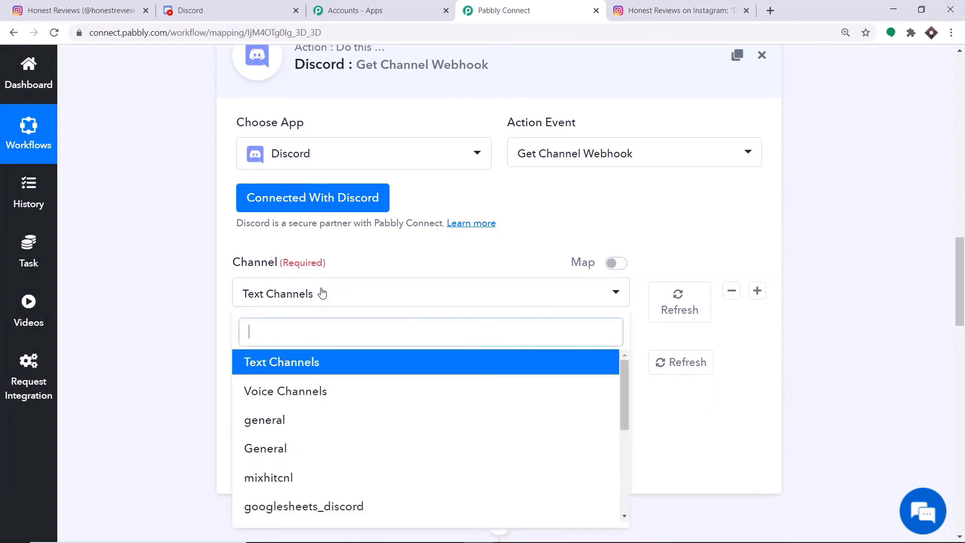
scroll(357, 382, "down", 4)
scroll(357, 397, "down", 1)
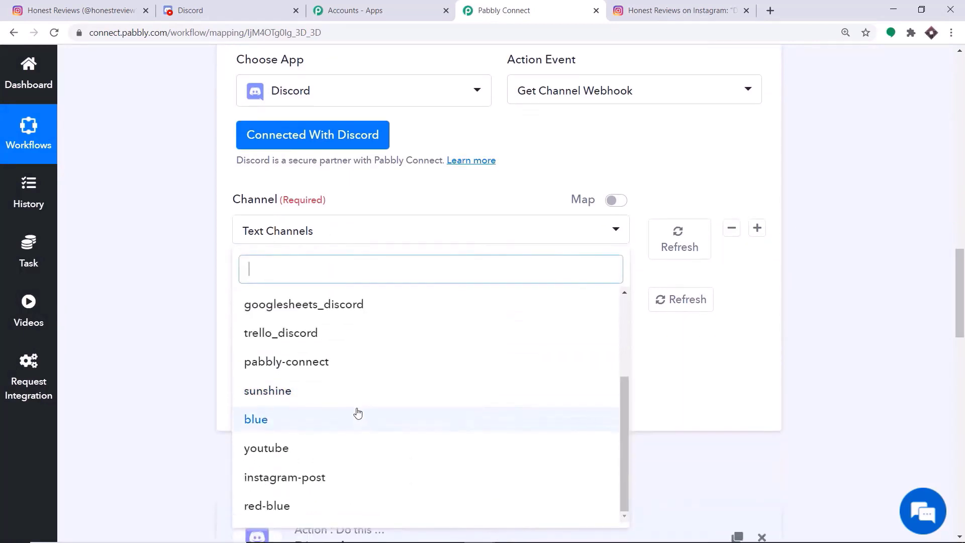
left_click(209, 3)
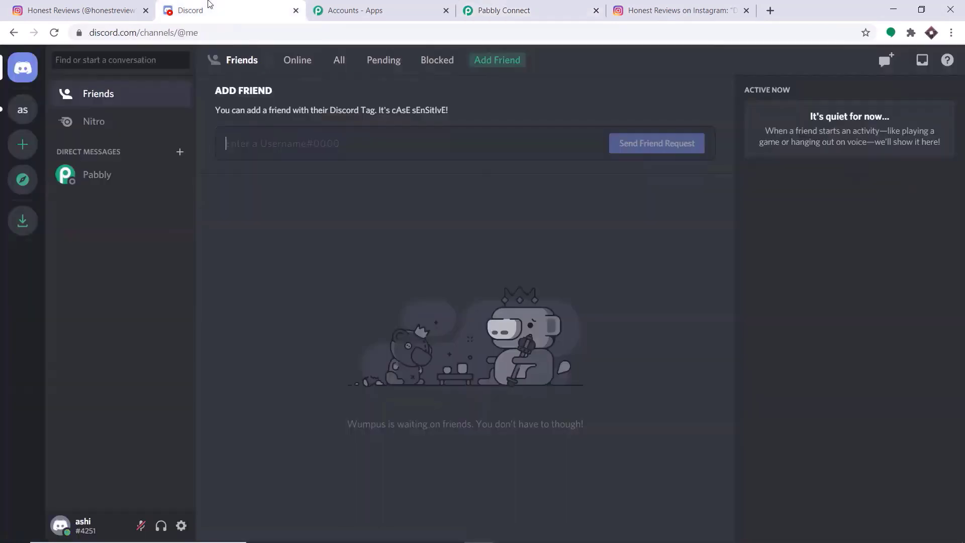
left_click(485, 11)
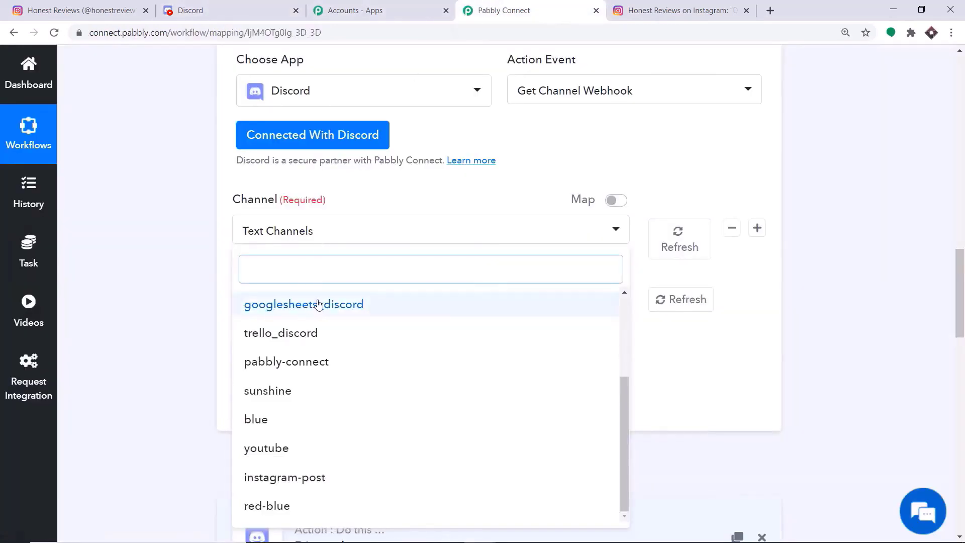
scroll(352, 357, "down", 1)
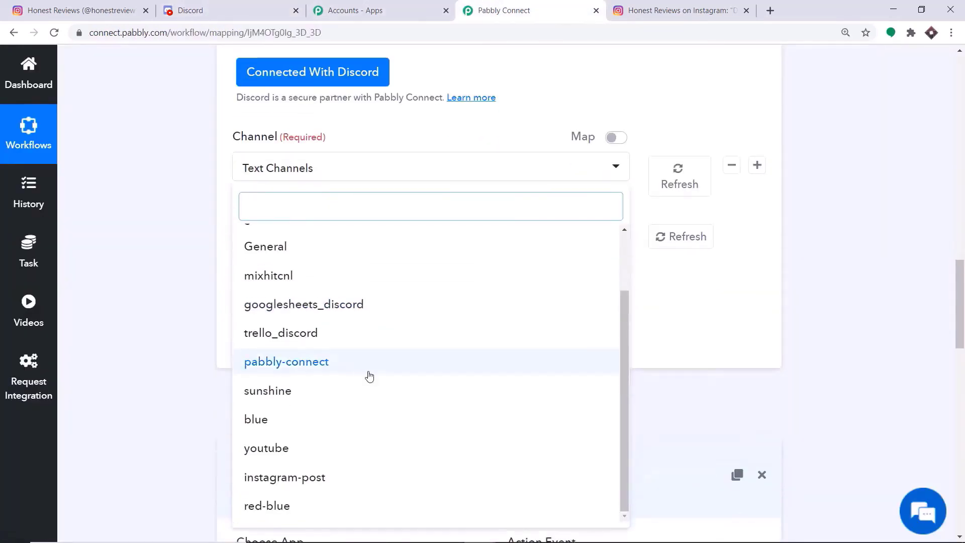
left_click(285, 506)
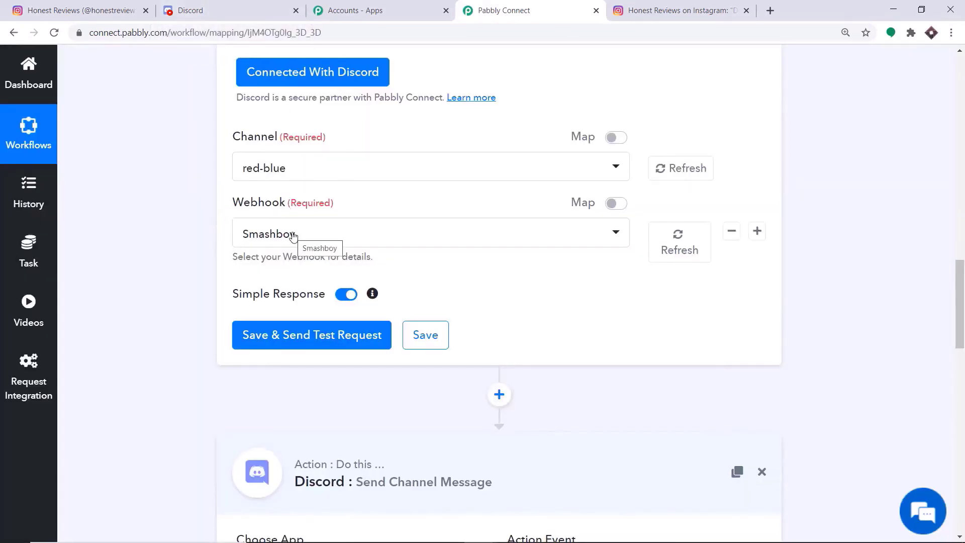
- Add a text channel named new-instagram-post to the Discord server, then return to Pabbly
left_click(191, 5)
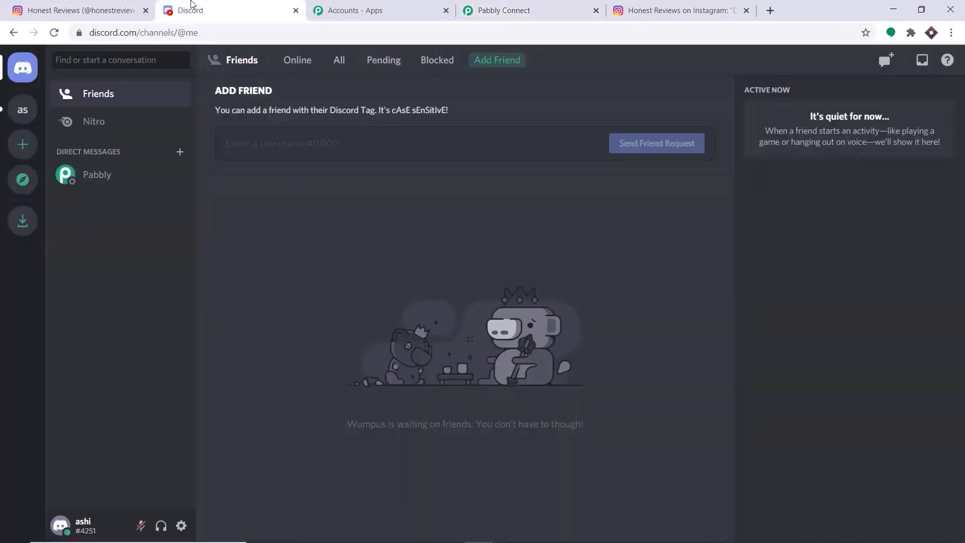
left_click(22, 109)
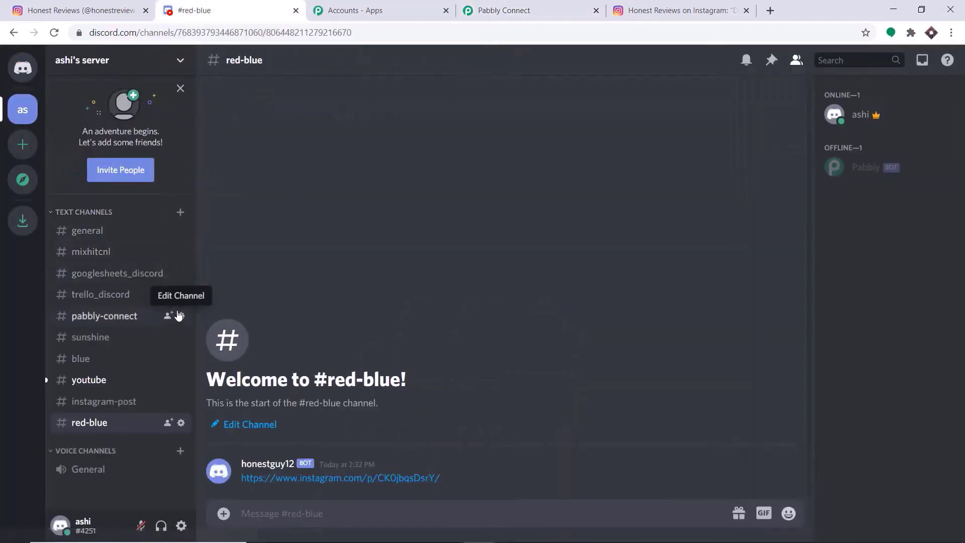
left_click(181, 212)
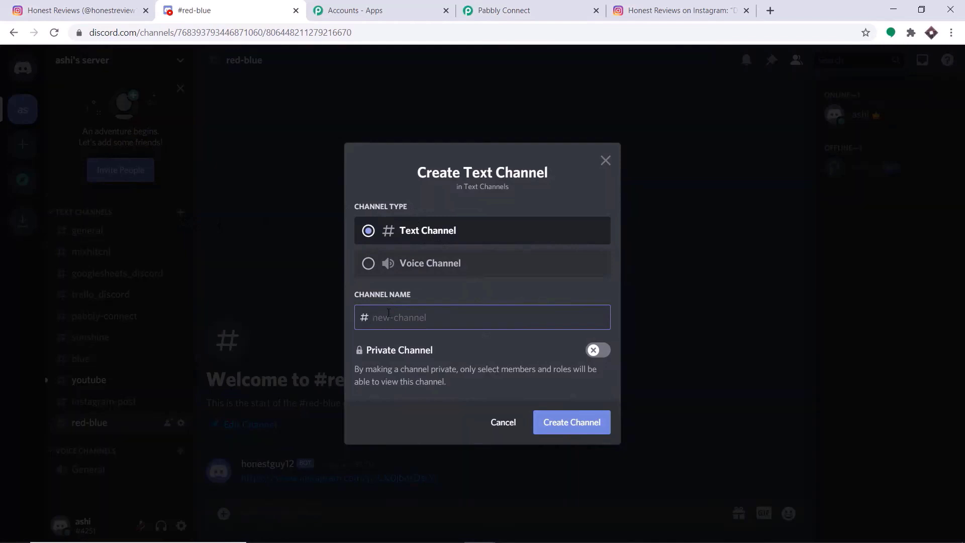
type("new-instagram-post")
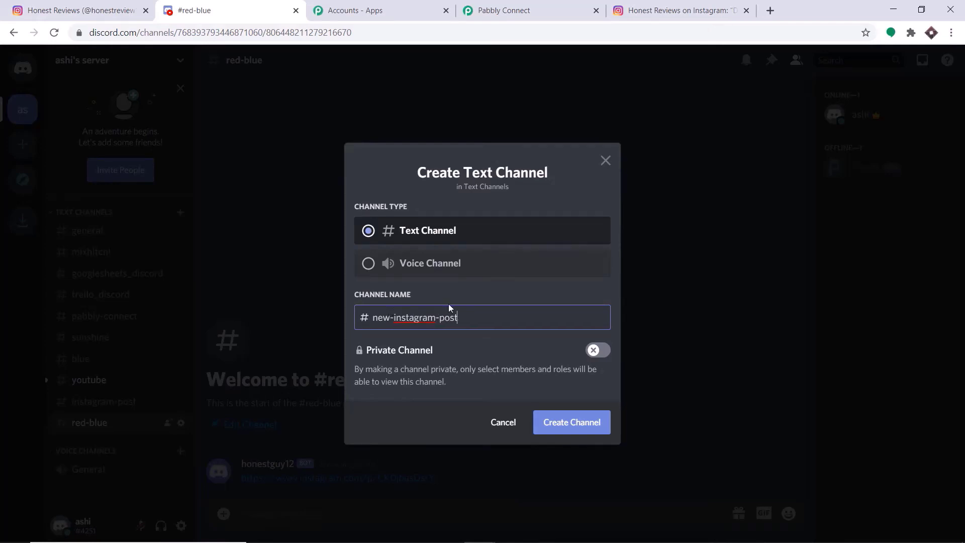
left_click(572, 422)
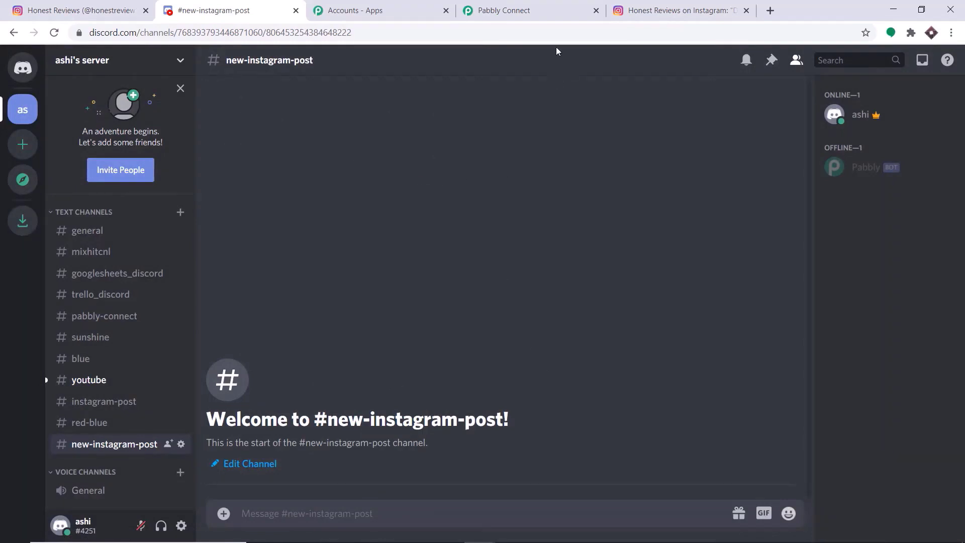
left_click(522, 10)
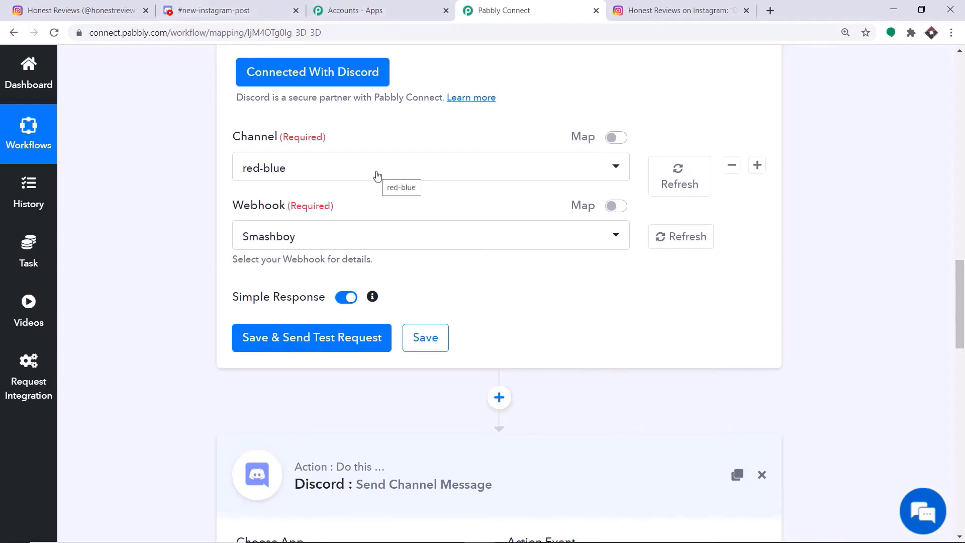
- Refresh the Discord channel list and set the step's channel to new-instagram-post
left_click(674, 182)
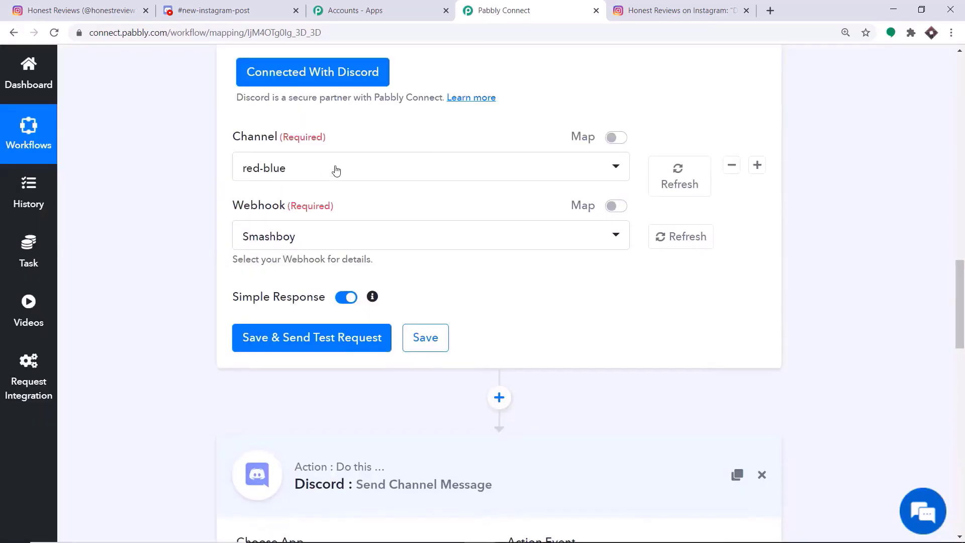
left_click(337, 170)
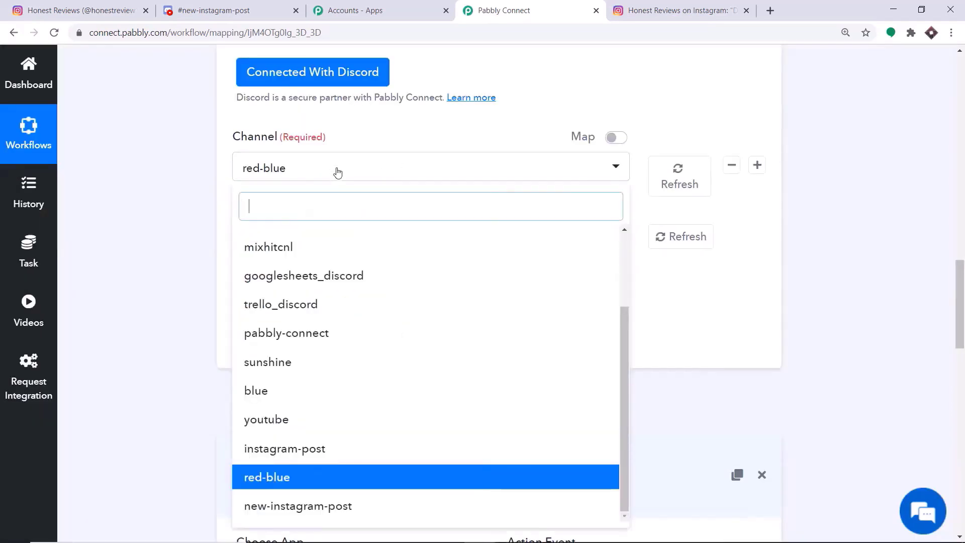
scroll(455, 302, "down", 3)
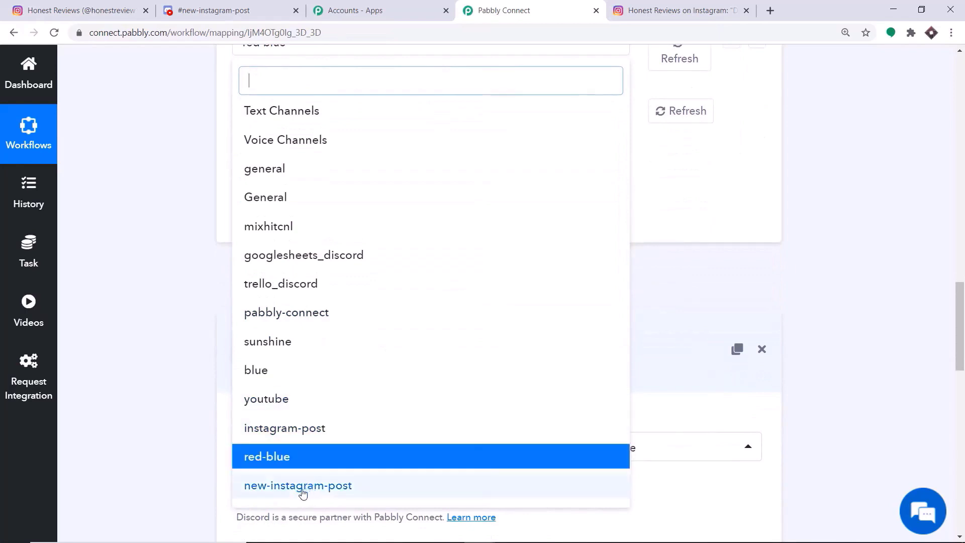
left_click(267, 485)
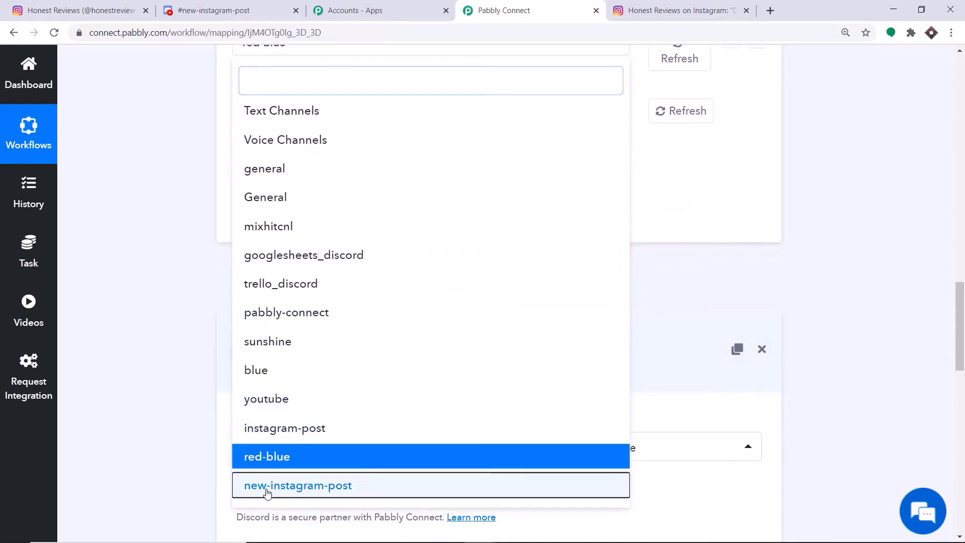
scroll(526, 287, "up", 3)
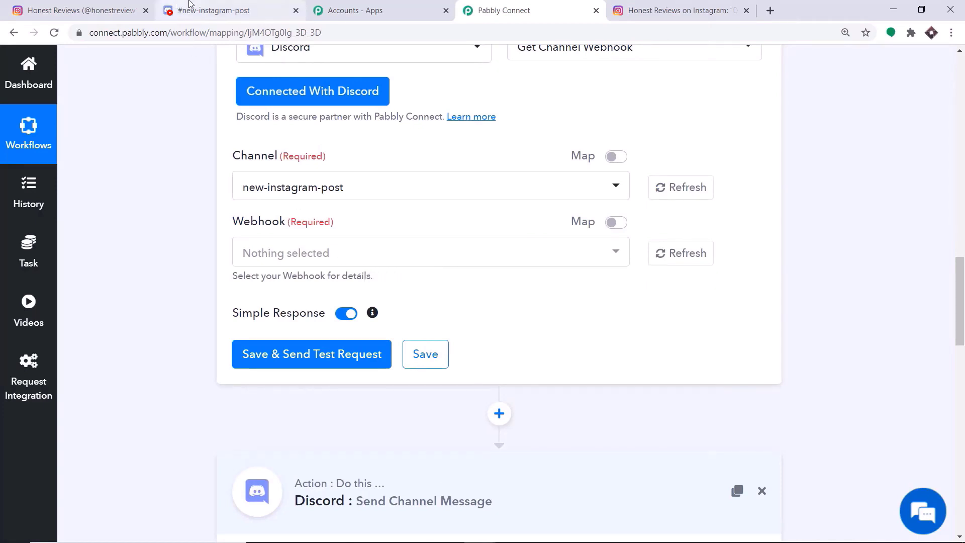
left_click(207, 4)
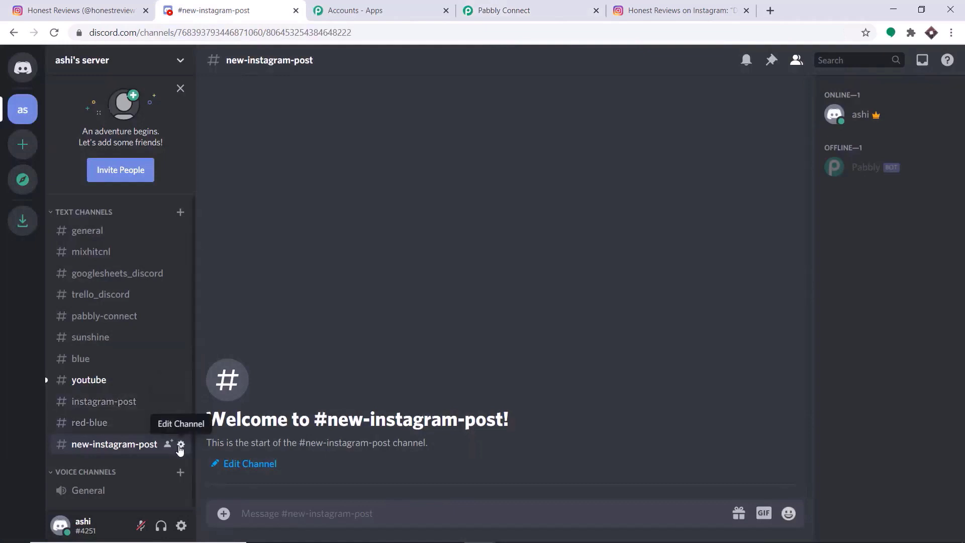
- Open the new-instagram-post channel's integrations and webhooks settings in Discord
left_click(180, 445)
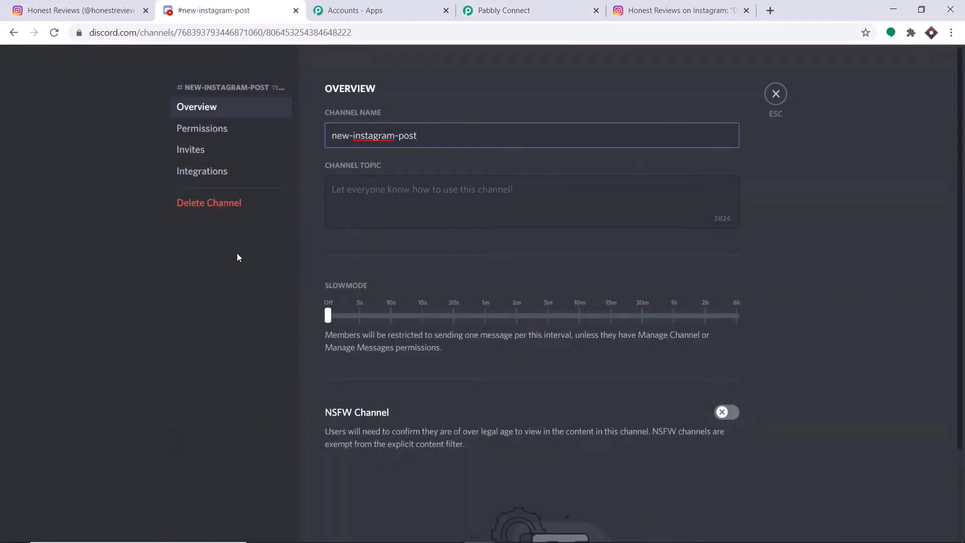
left_click(203, 172)
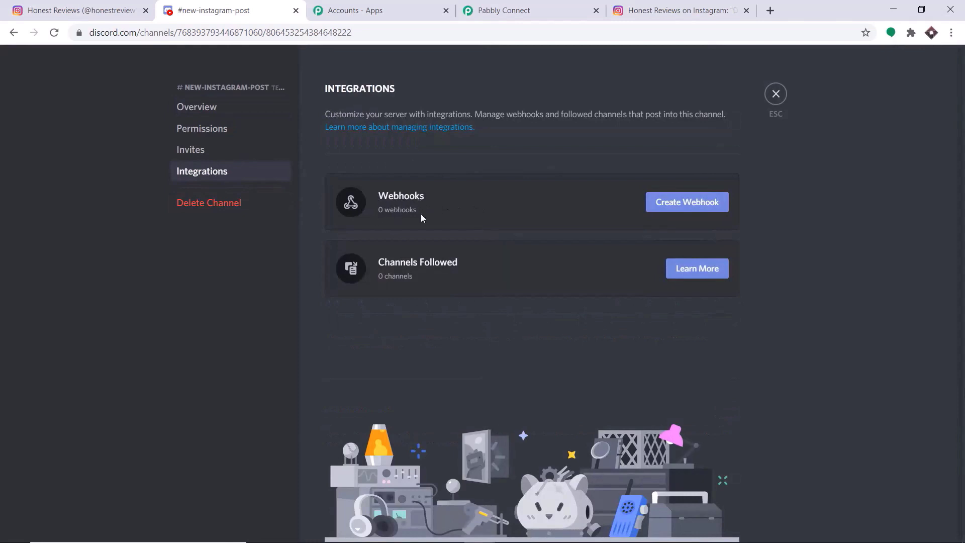
left_click(504, 10)
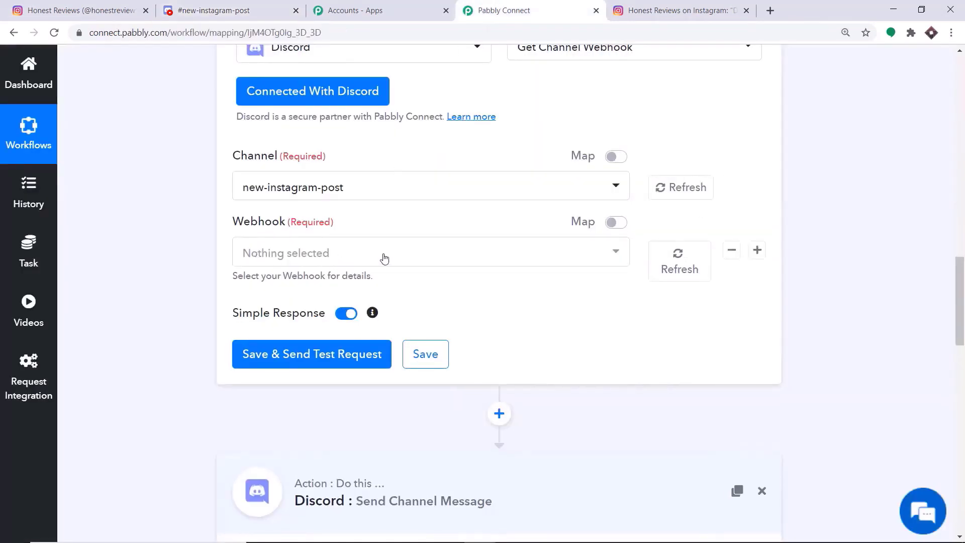
left_click(243, 16)
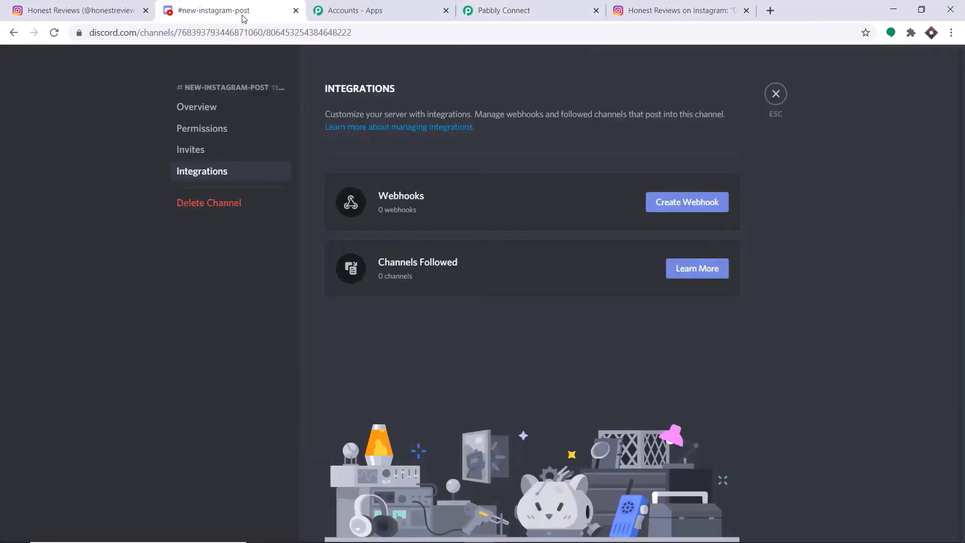
left_click(672, 206)
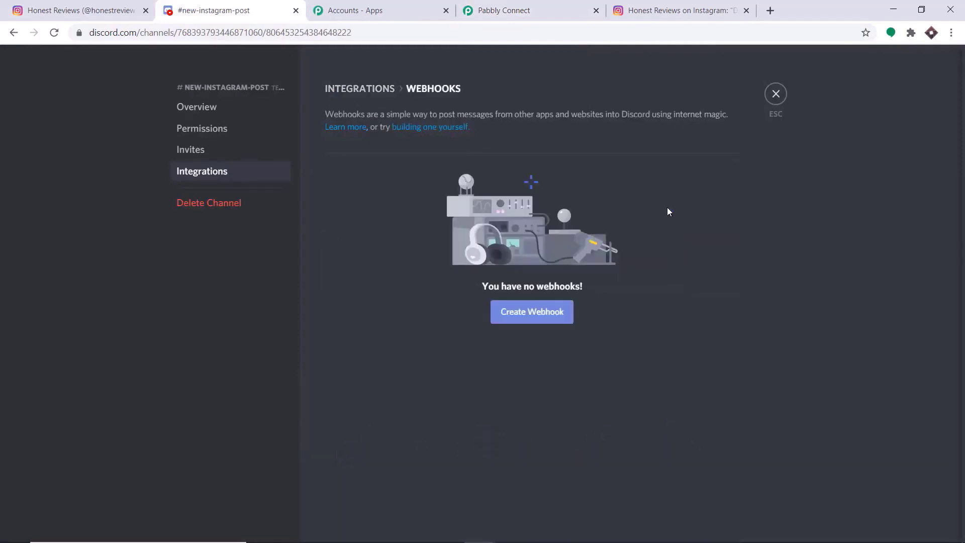
- Create a new webhook, rename it to 'flower', and save the changes
left_click(432, 332)
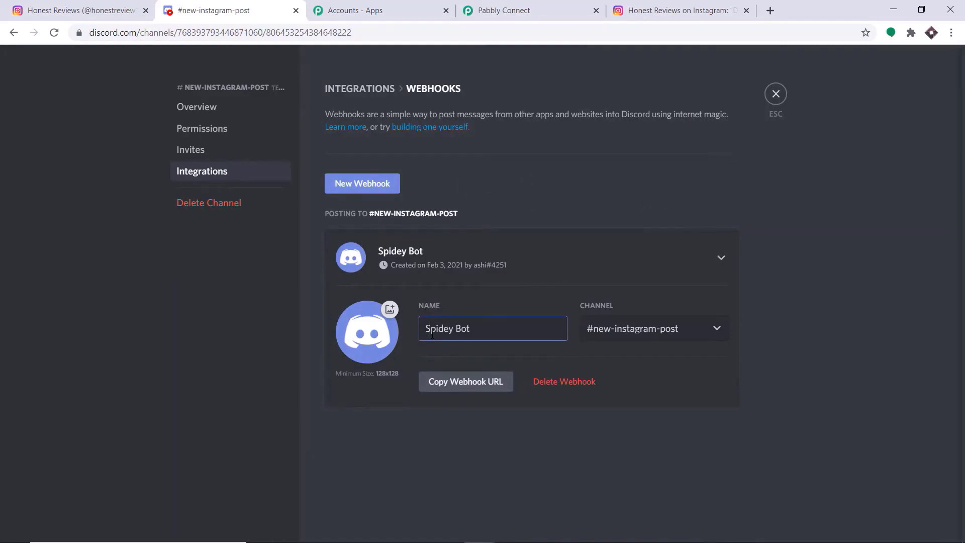
type("Flower")
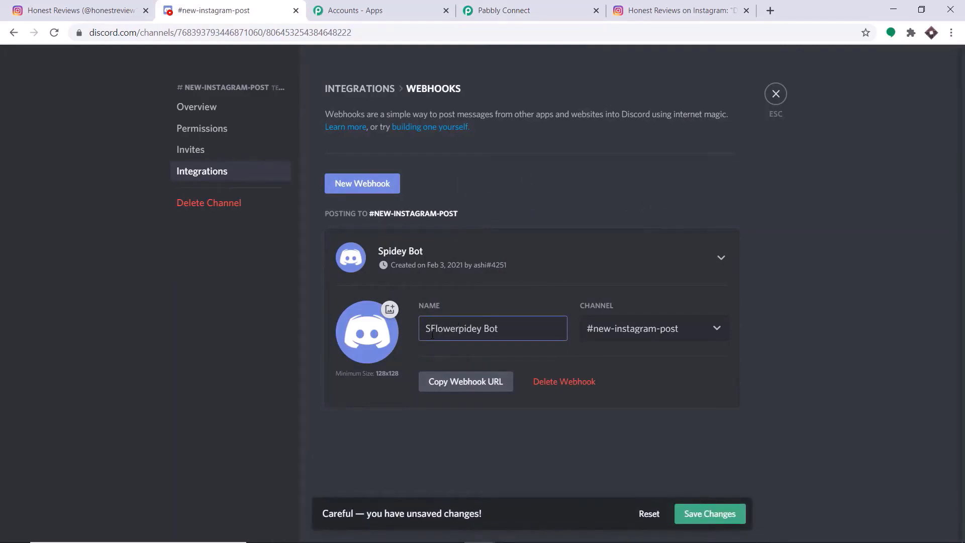
left_click_drag(507, 327, 385, 328)
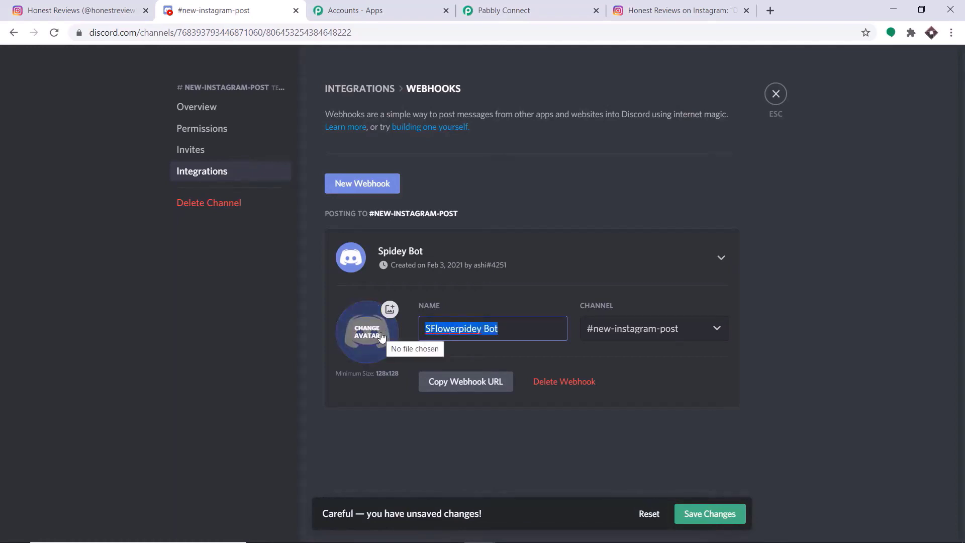
type("flower")
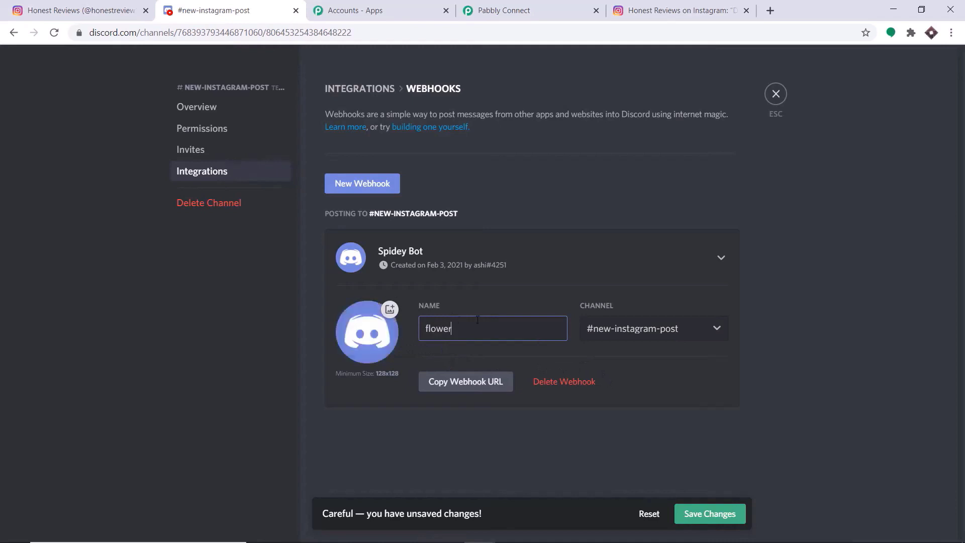
left_click(702, 515)
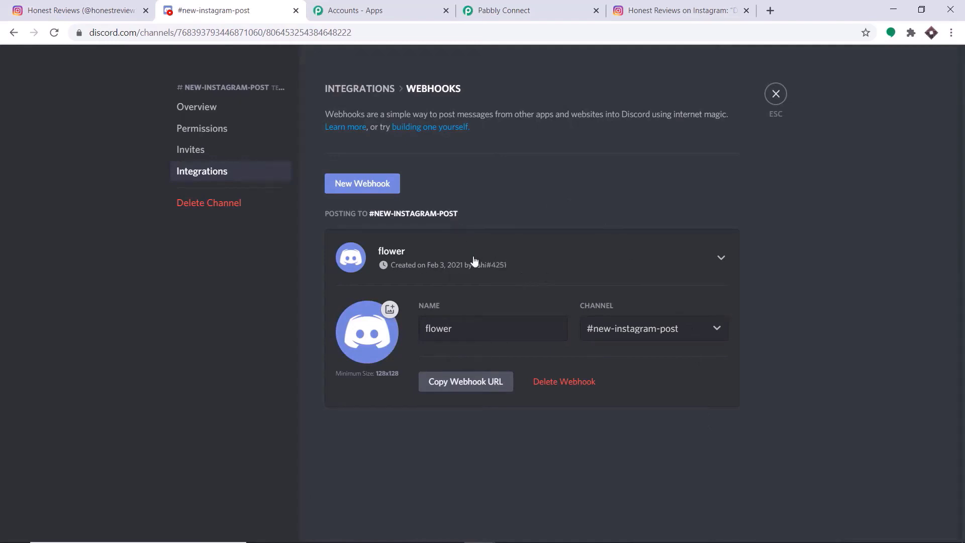
left_click(506, 14)
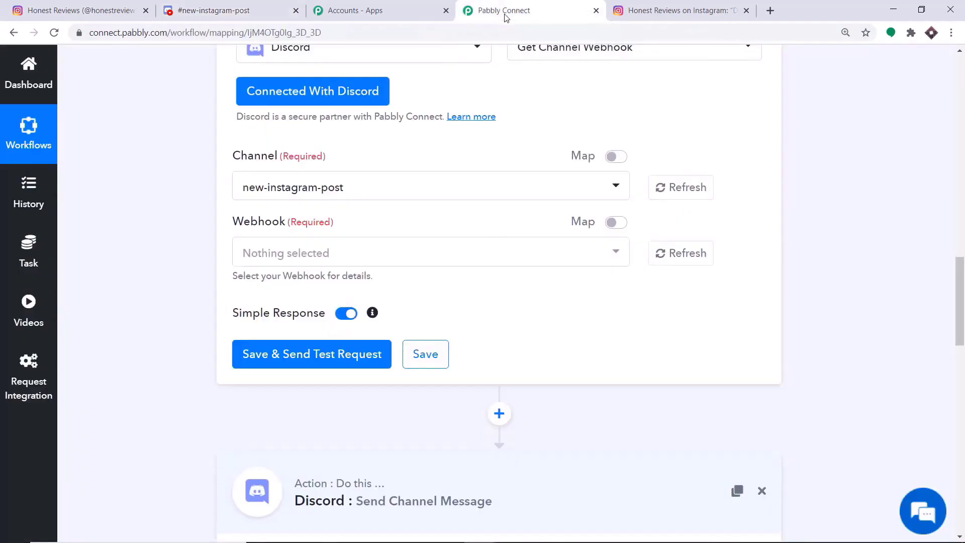
- Refresh the channel's webhooks, then save the Get Channel Webhook step and send a test
left_click(684, 255)
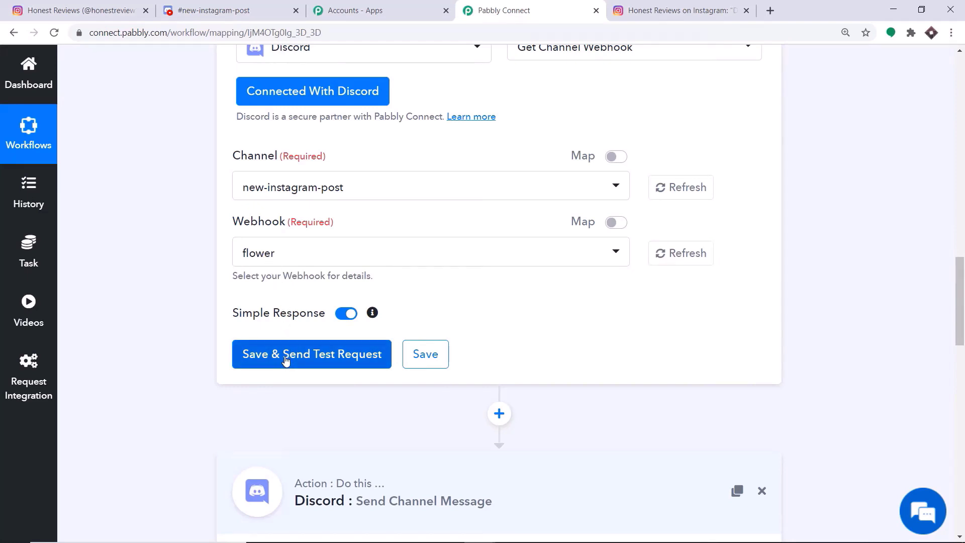
left_click(286, 360)
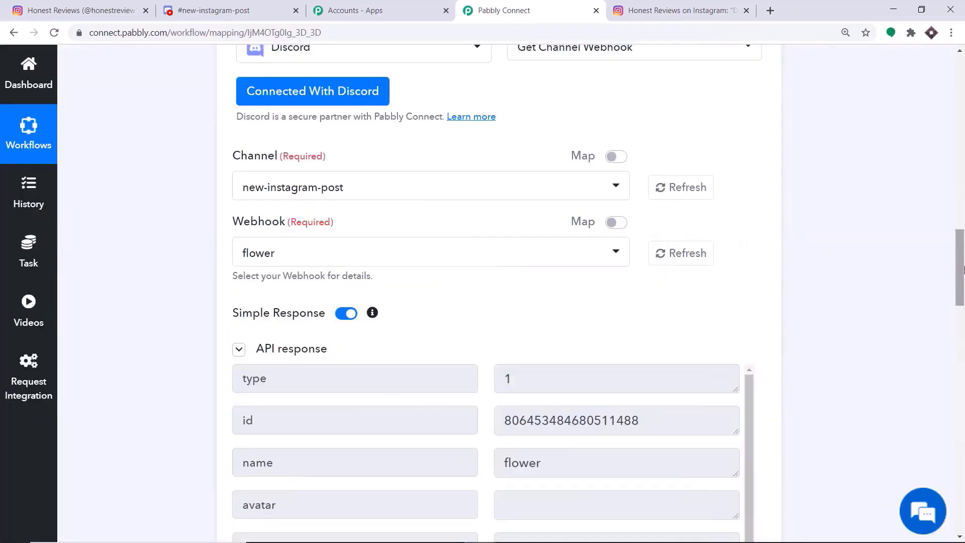
scroll(963, 270, "down", 6)
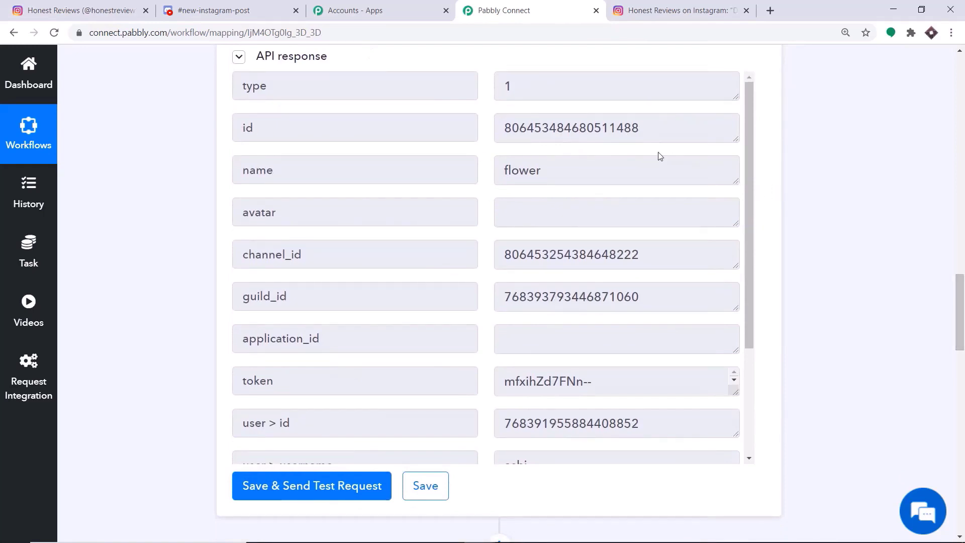
- Resize the response boxes to read the flower webhook's id and full token
left_click_drag(959, 344, 959, 424)
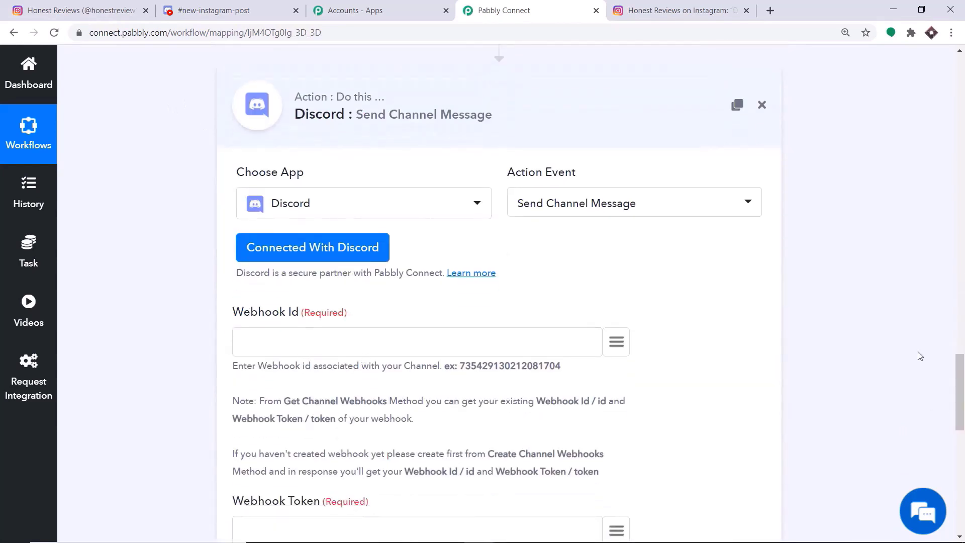
left_click_drag(959, 358, 955, 391)
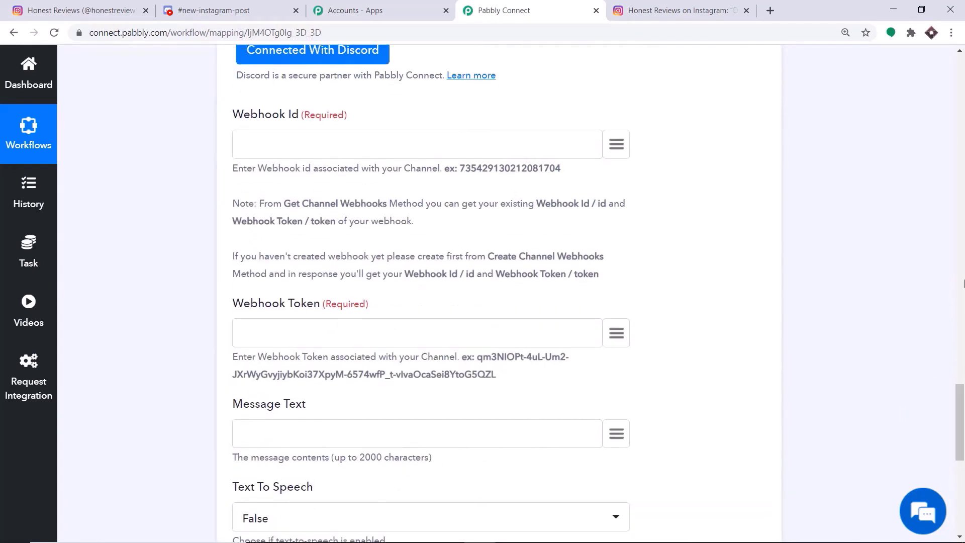
left_click(964, 280)
left_click(964, 280)
left_click_drag(963, 281, 963, 306)
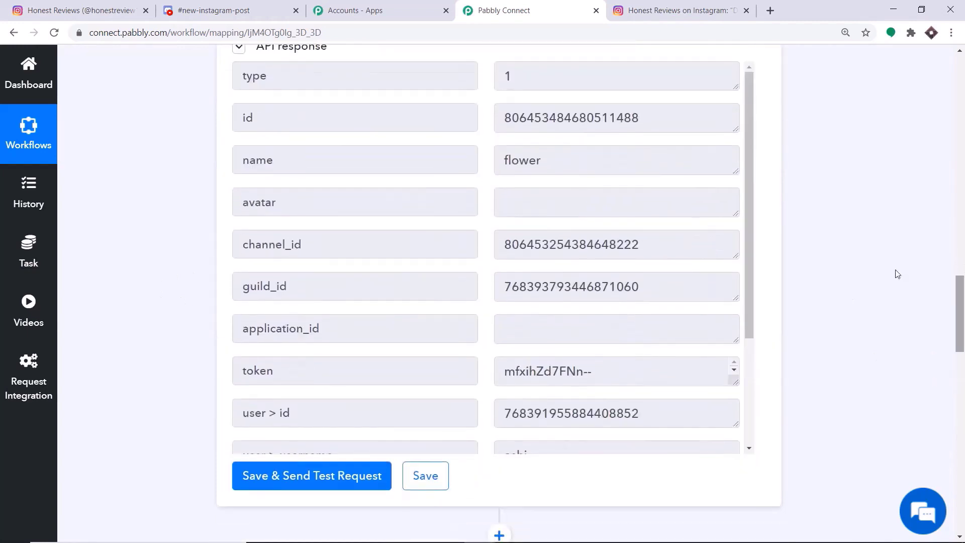
scroll(546, 231, "down", 3)
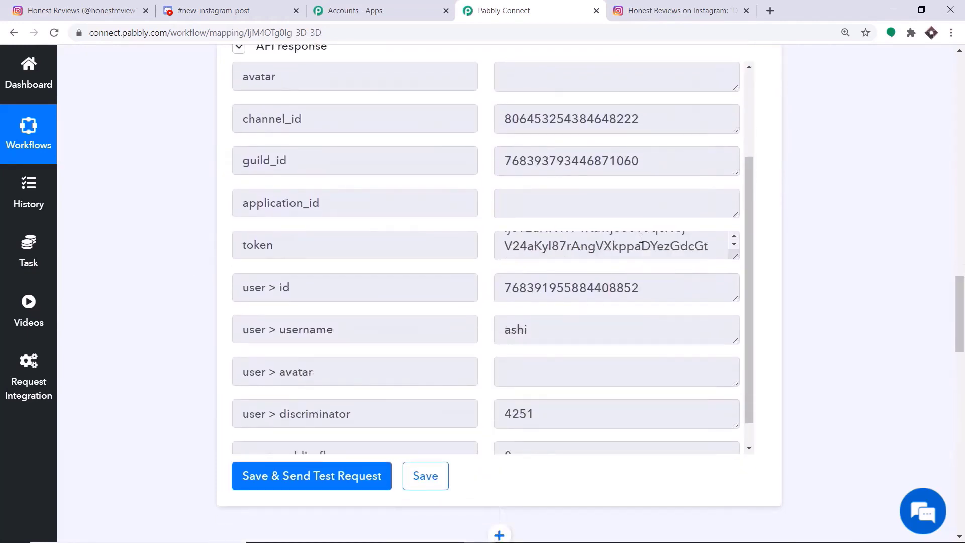
scroll(632, 230, "up", 4)
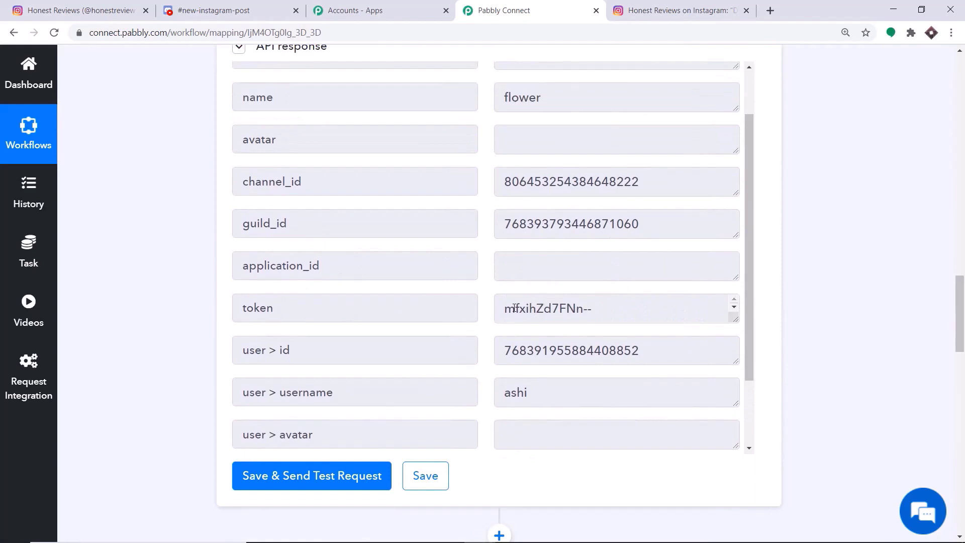
left_click_drag(729, 319, 722, 384)
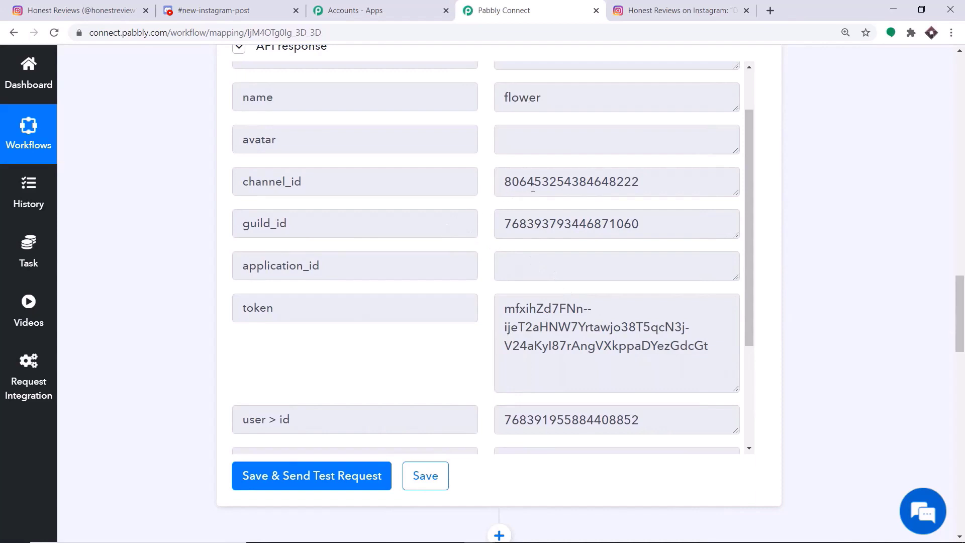
scroll(533, 187, "up", 1)
scroll(431, 293, "down", 8)
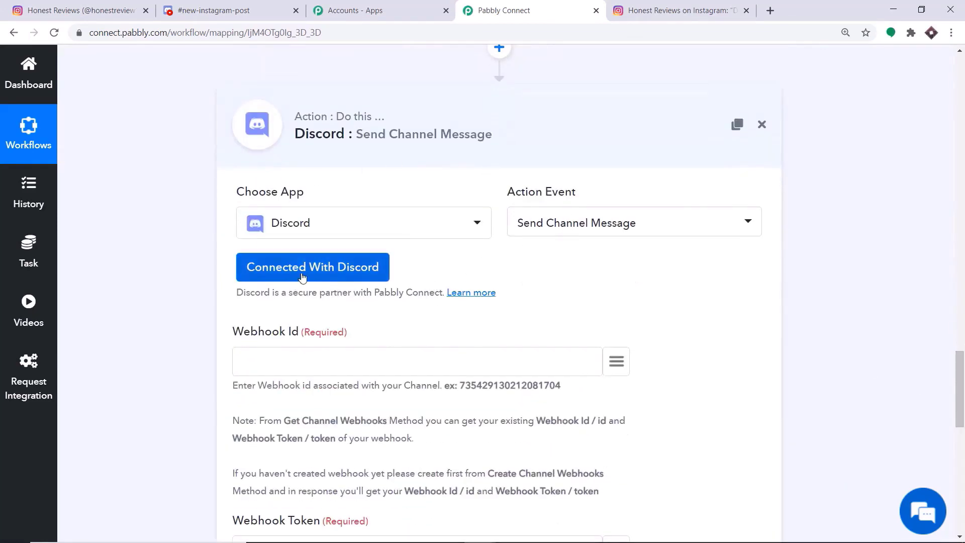
- Connect the Send Channel Message step with the Discord #10 credential and save it
left_click(302, 277)
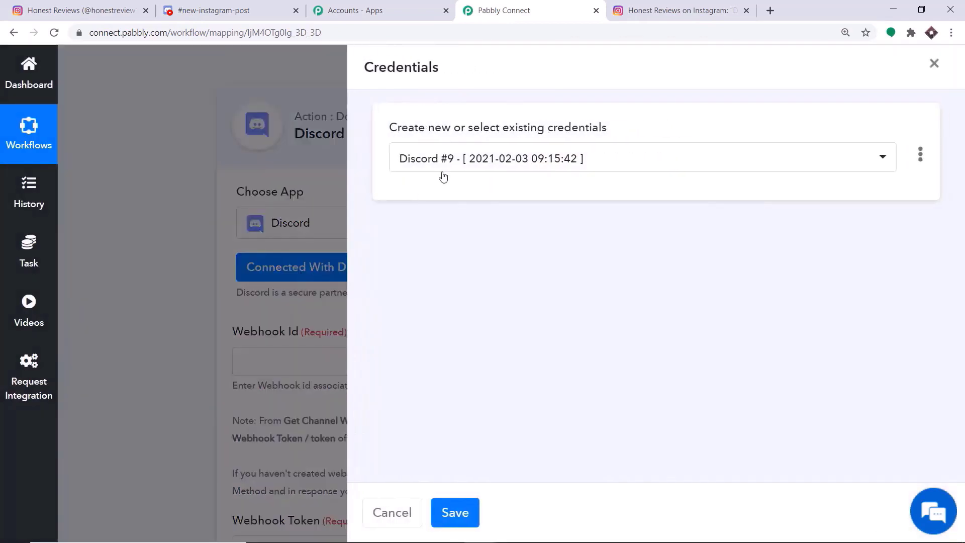
left_click(449, 161)
left_click(441, 430)
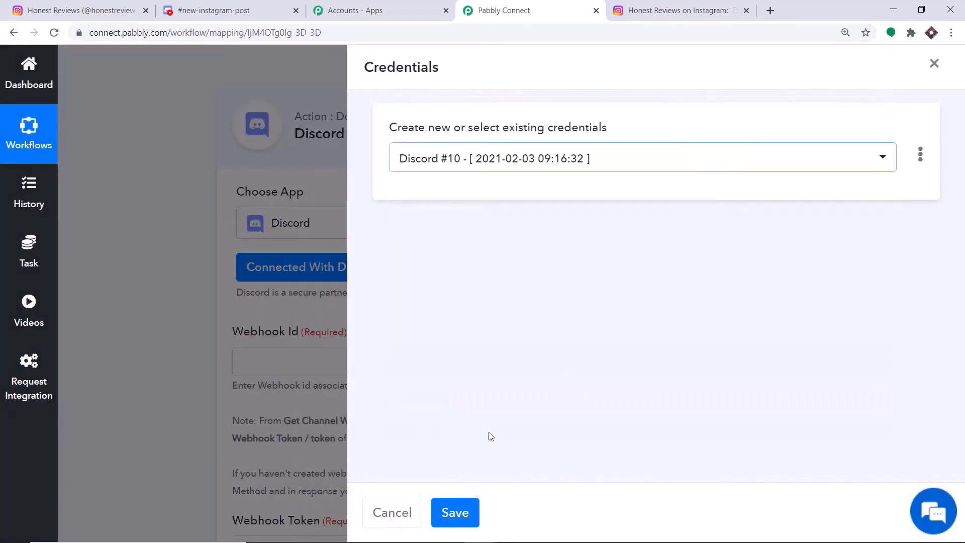
left_click(456, 513)
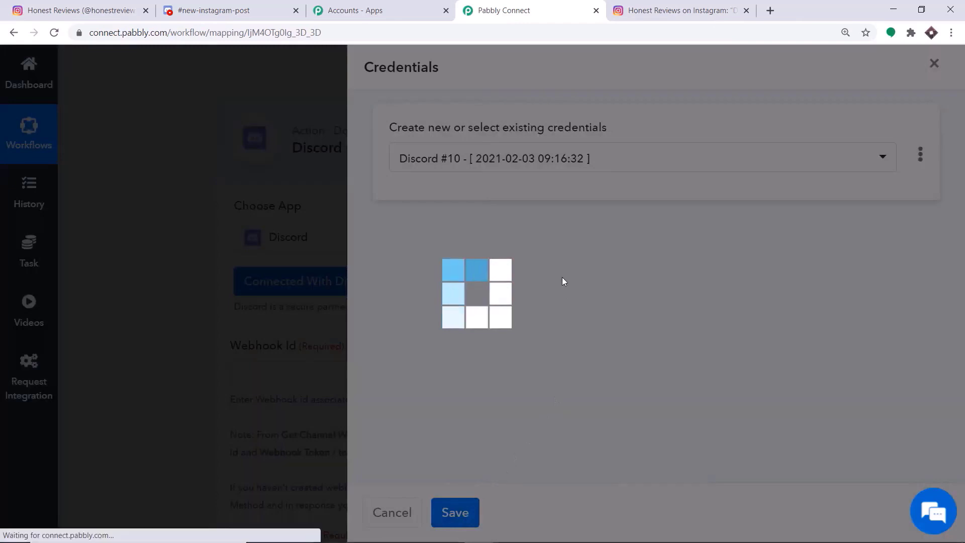
scroll(538, 241, "down", 9)
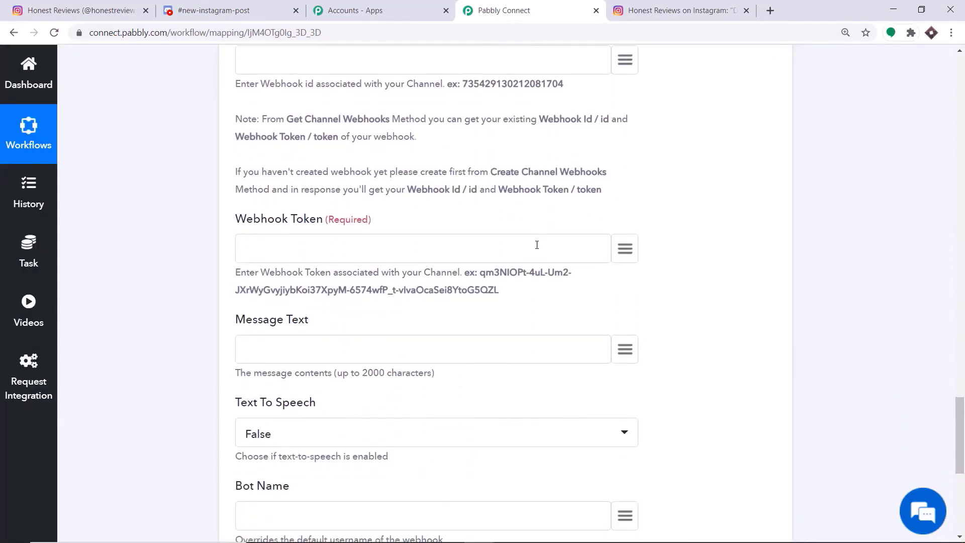
scroll(539, 261, "down", 2)
scroll(538, 262, "up", 11)
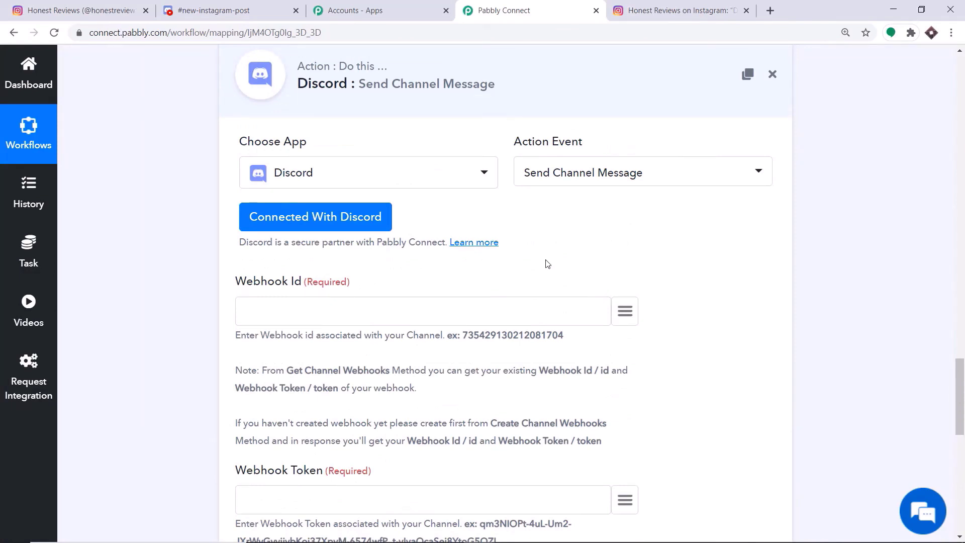
- Map the Get Channel Webhook's '2. id' into the Webhook Id field
scroll(546, 263, "down", 4)
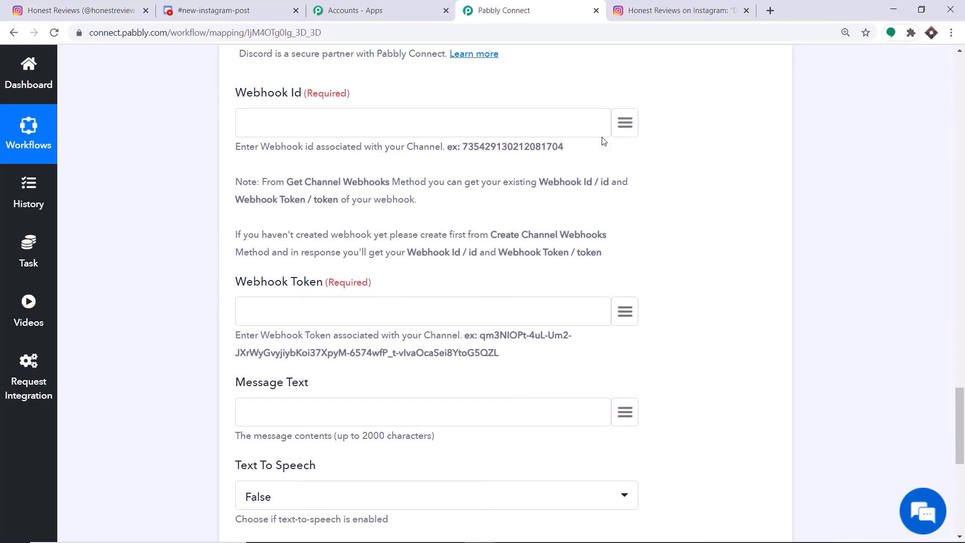
left_click(627, 122)
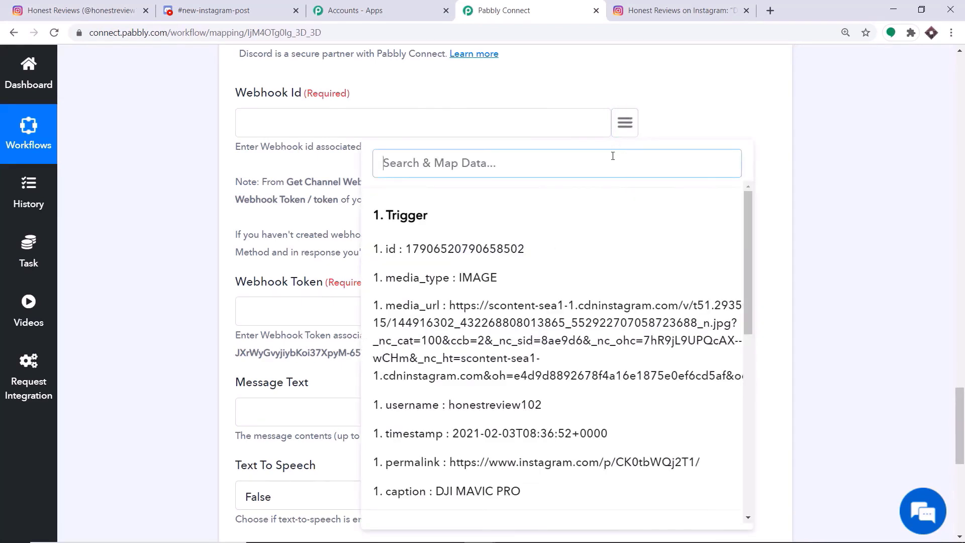
scroll(611, 195, "down", 5)
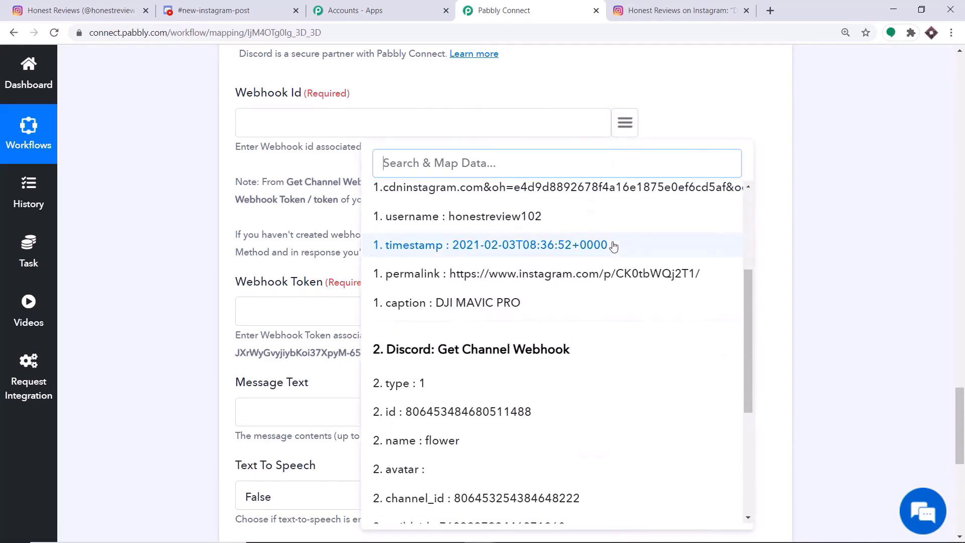
scroll(622, 243, "down", 2)
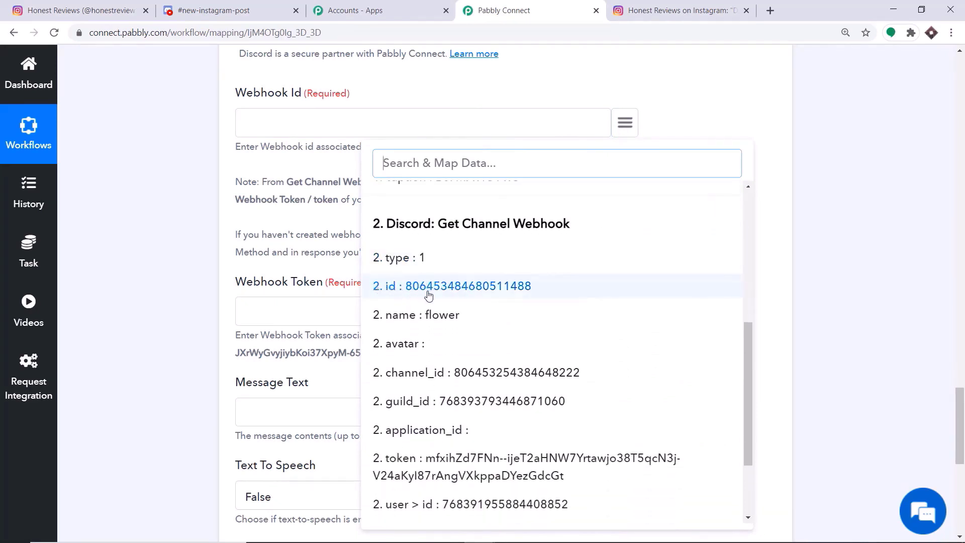
left_click(456, 294)
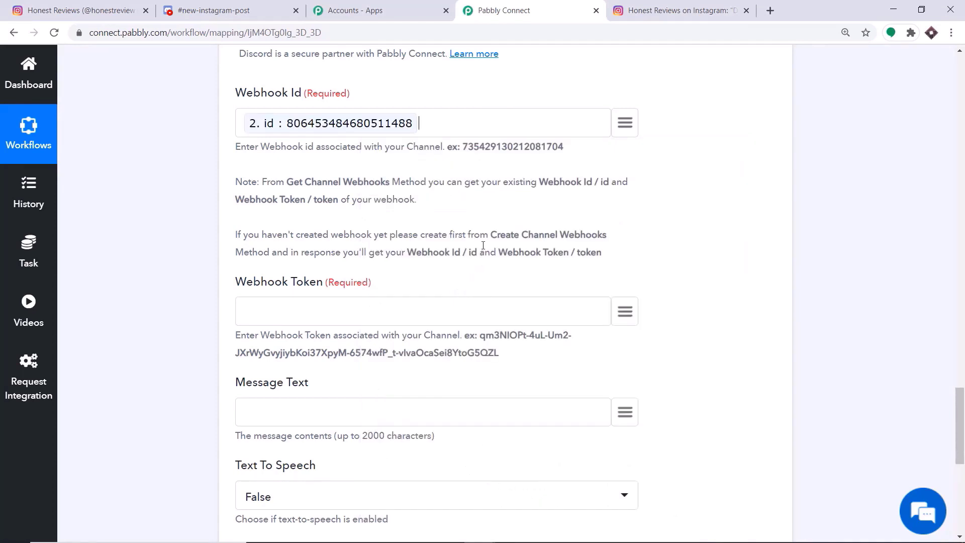
- Map the Get Channel Webhook's '2. token' into the Webhook Token field
scroll(495, 215, "down", 2)
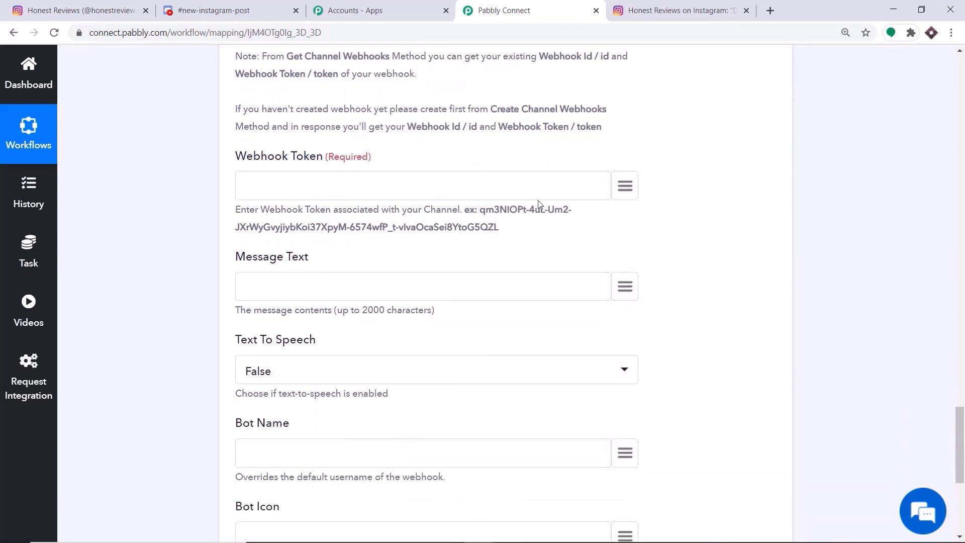
left_click(623, 189)
scroll(533, 302, "down", 2)
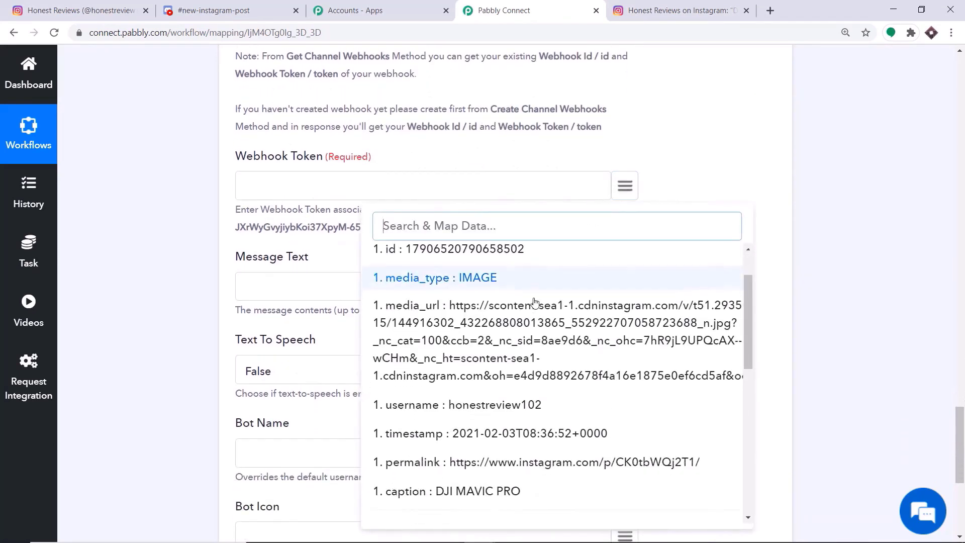
scroll(533, 322, "down", 5)
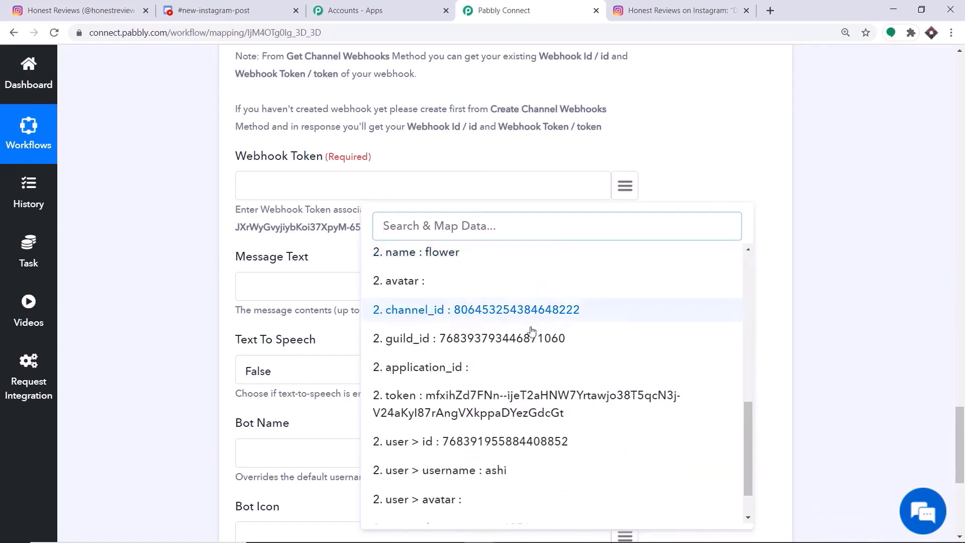
left_click(527, 354)
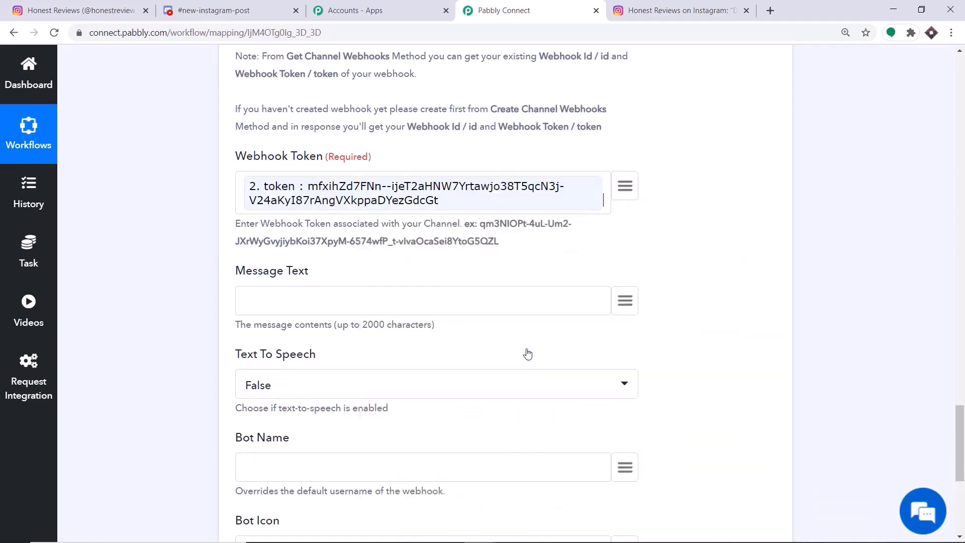
scroll(373, 198, "up", 3)
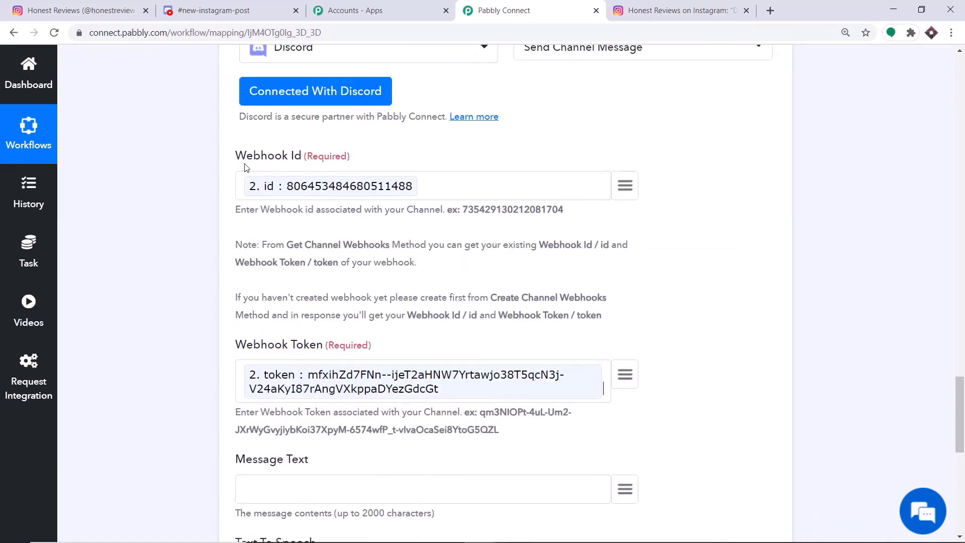
scroll(328, 223, "down", 4)
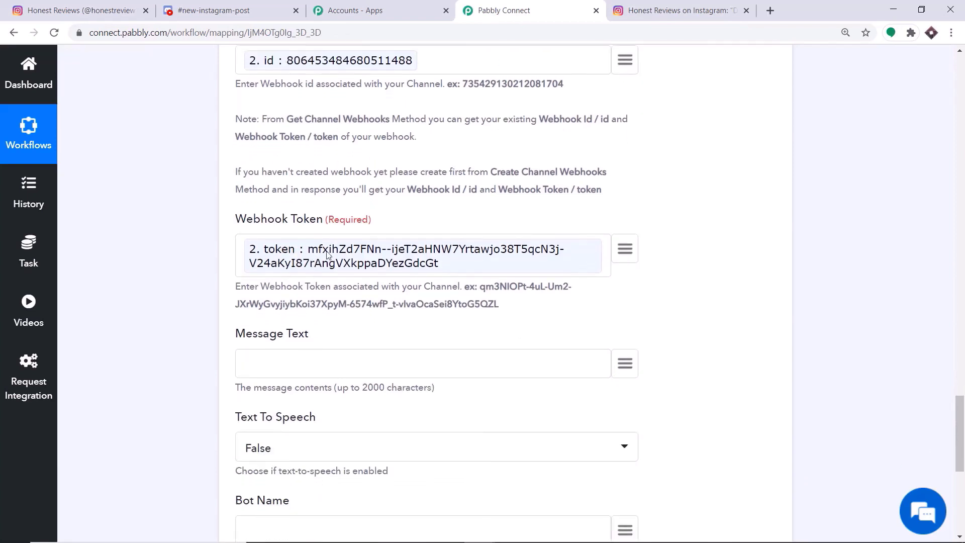
scroll(326, 255, "down", 2)
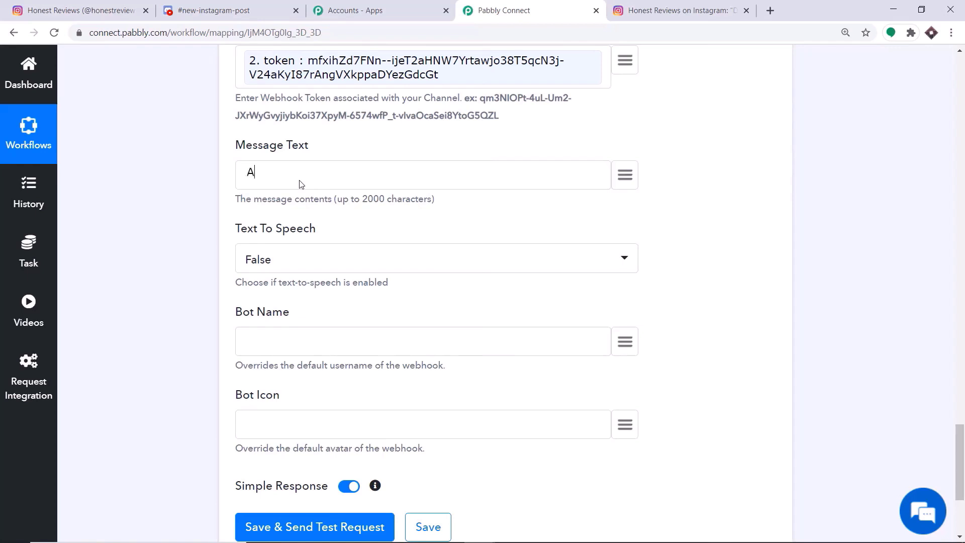
- Write 'new post has been created in Instagram' in Message Text and map the post caption
type("new post has been crea")
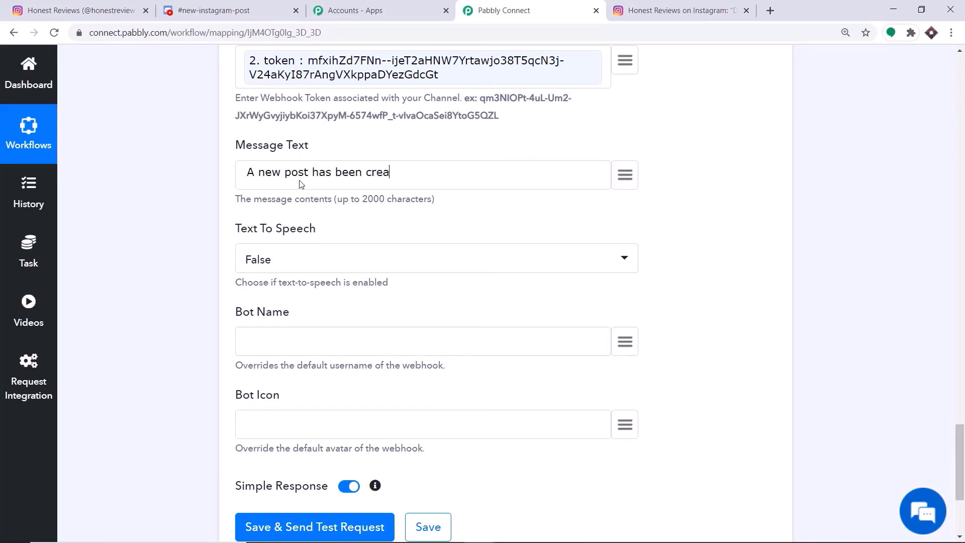
type("ted in Instagram")
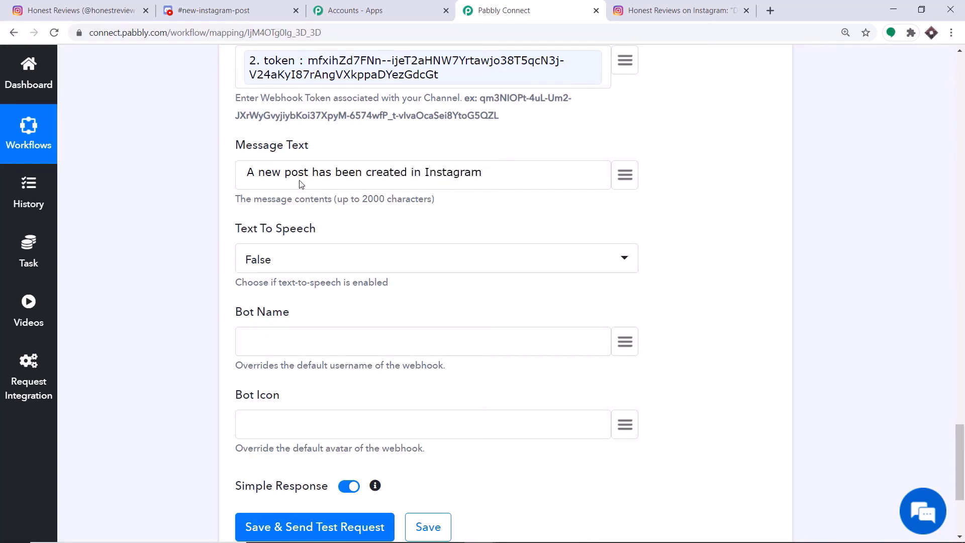
left_click(625, 174)
scroll(579, 290, "down", 3)
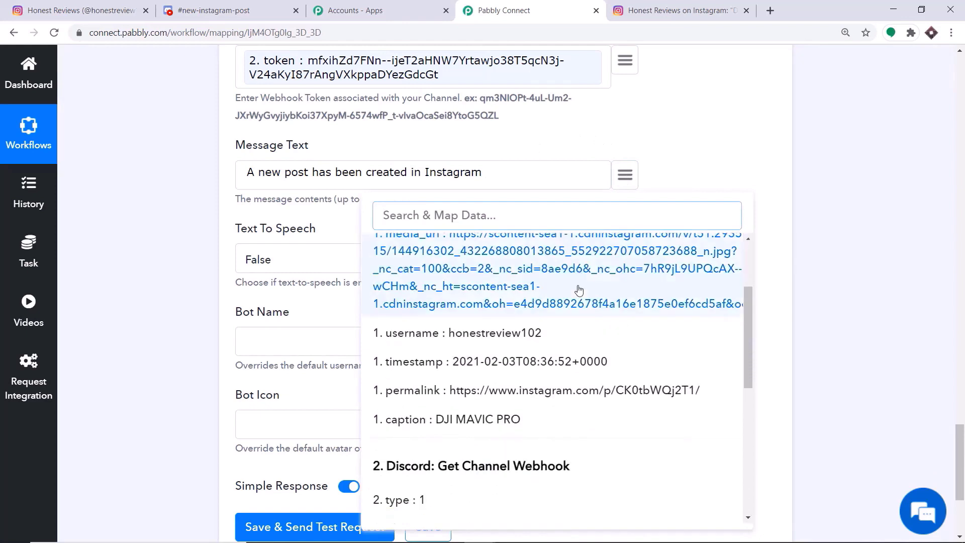
scroll(579, 290, "down", 1)
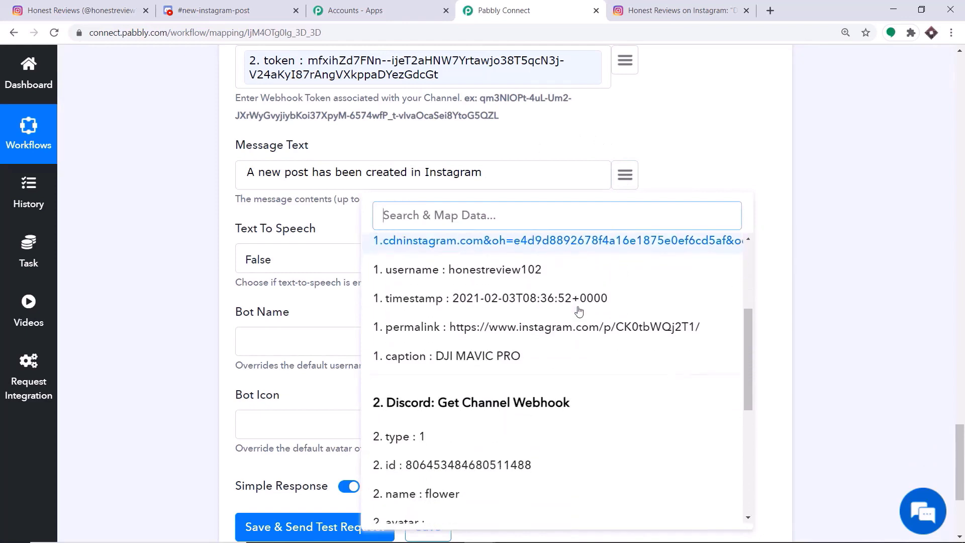
left_click(477, 357)
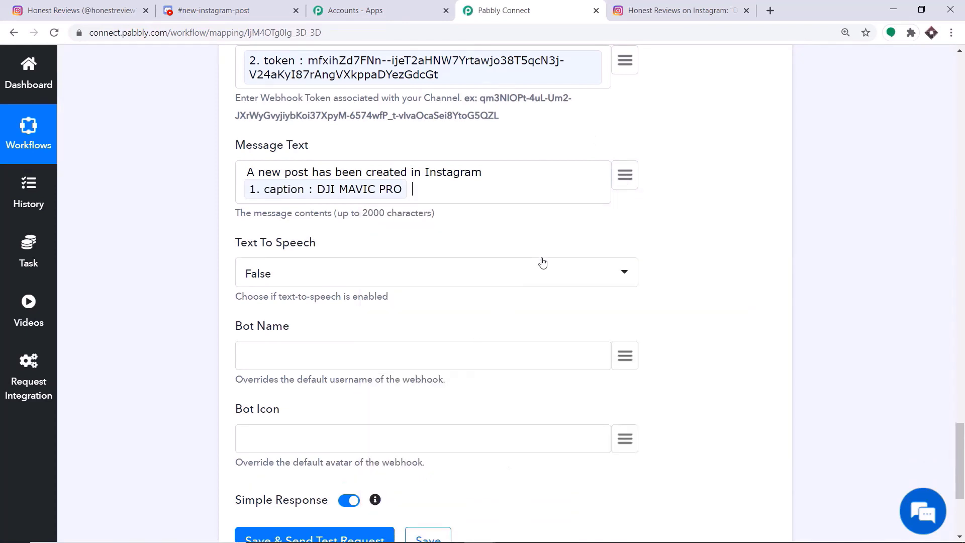
- Add 'and this is its perma' followed by the mapped '1. permalink' to the message
type("and this is its perma link")
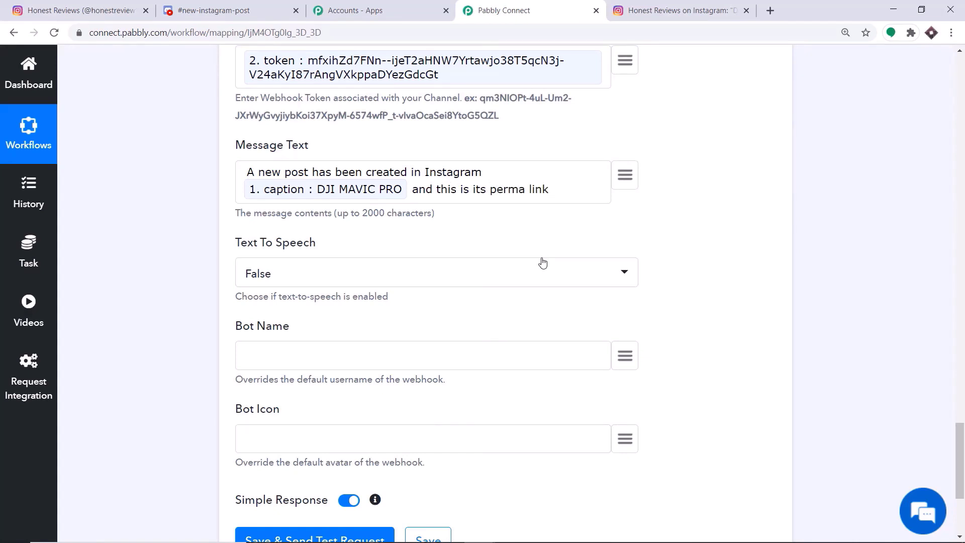
left_click(625, 174)
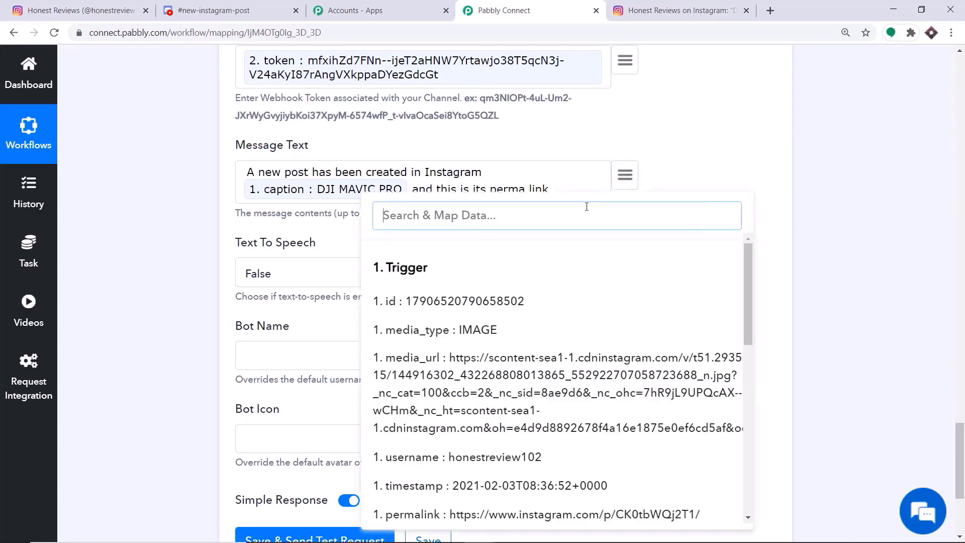
scroll(582, 312, "down", 3)
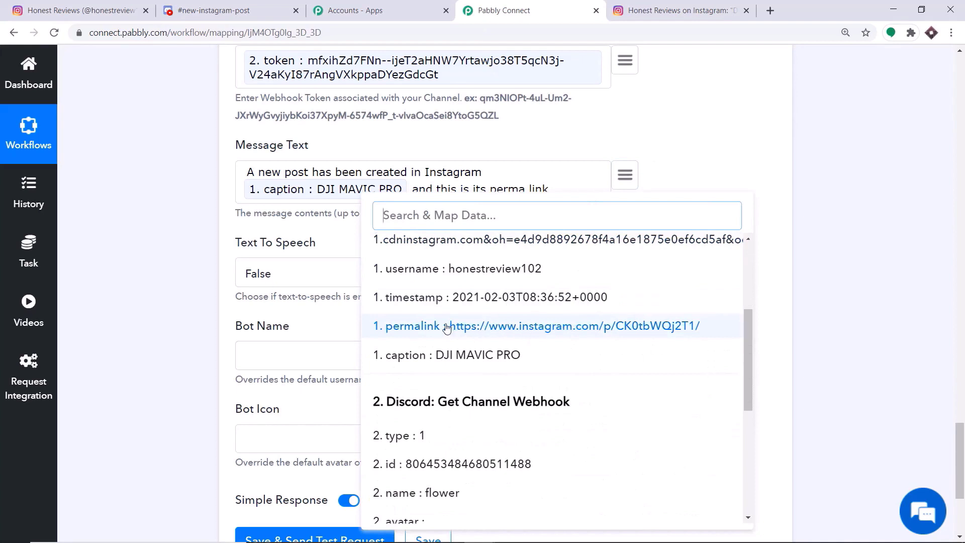
left_click(446, 328)
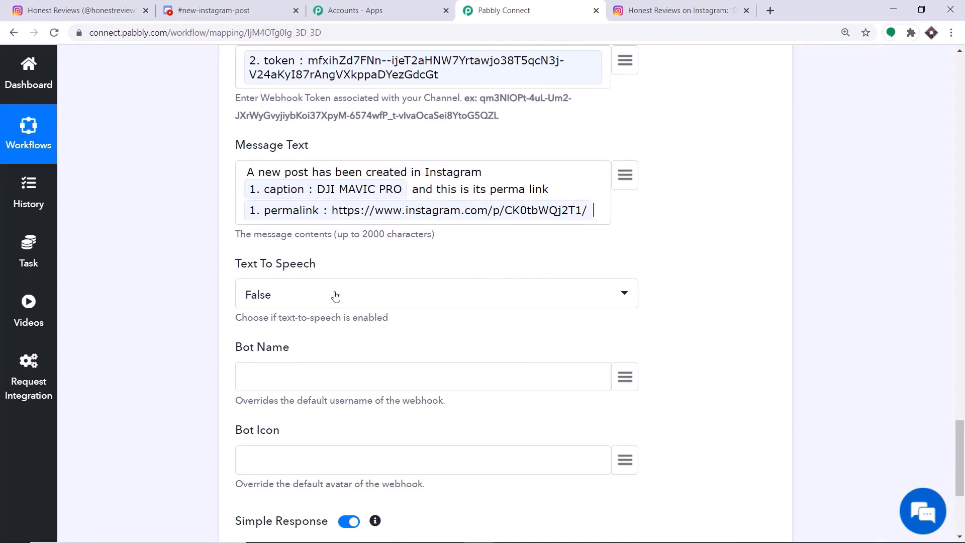
scroll(234, 215, "down", 2)
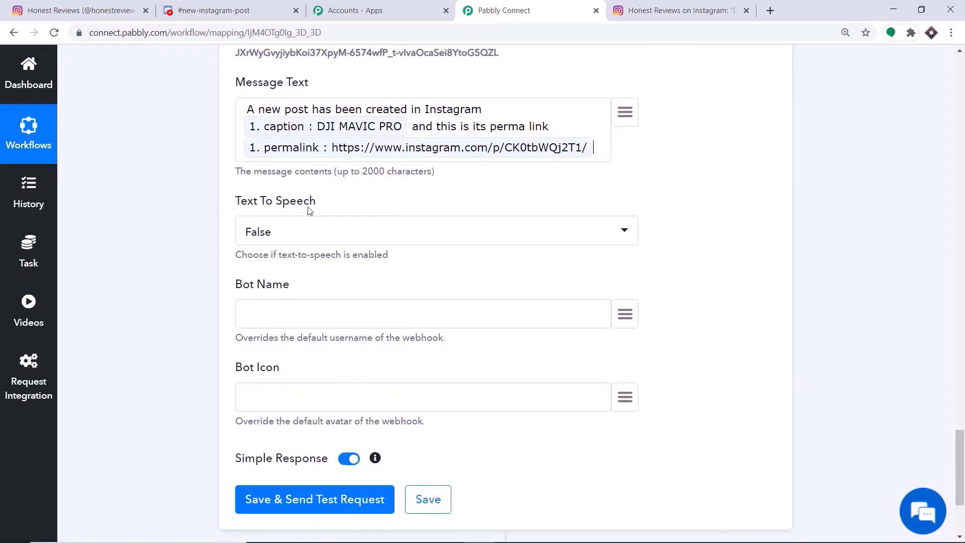
scroll(280, 234, "down", 2)
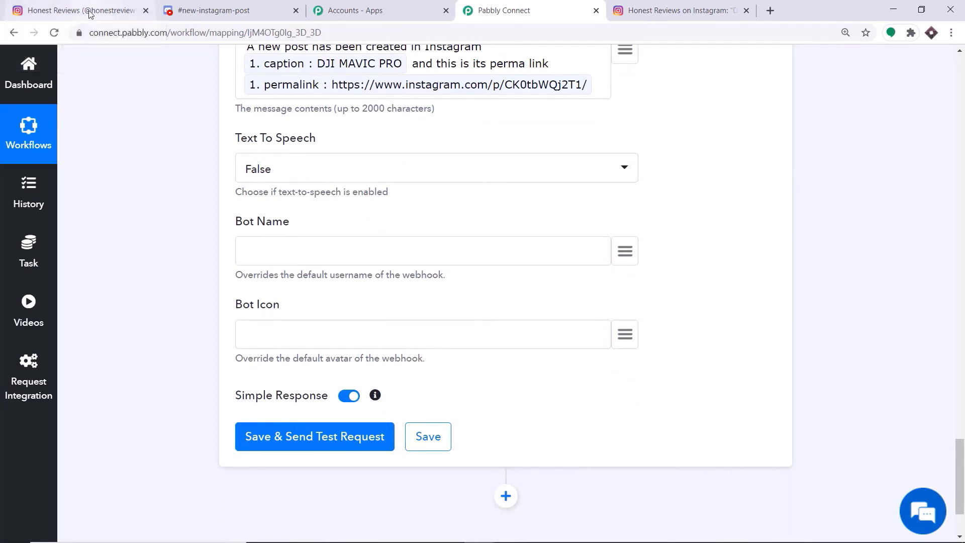
- Set the Discord Bot Name to HonestReviews102
type("HonestReviews1")
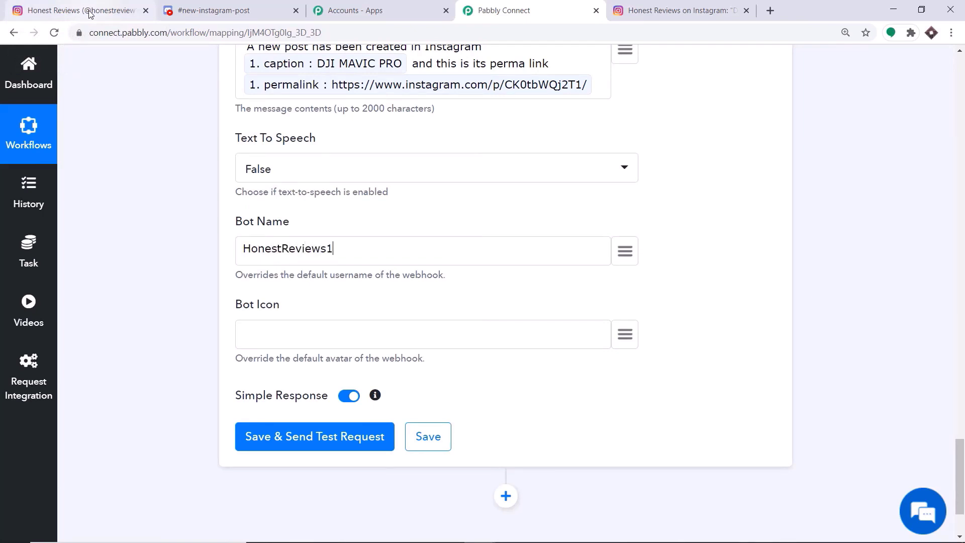
type("02")
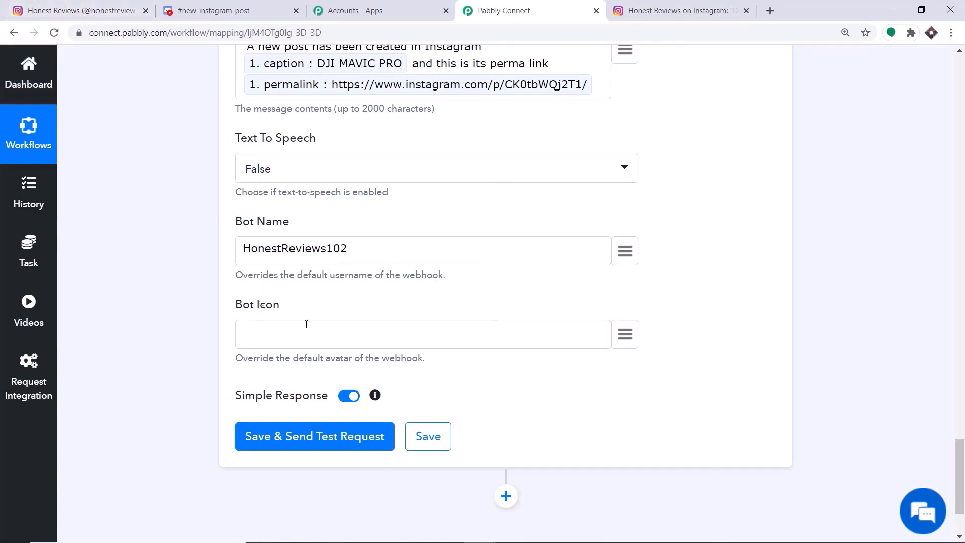
scroll(372, 234, "up", 6)
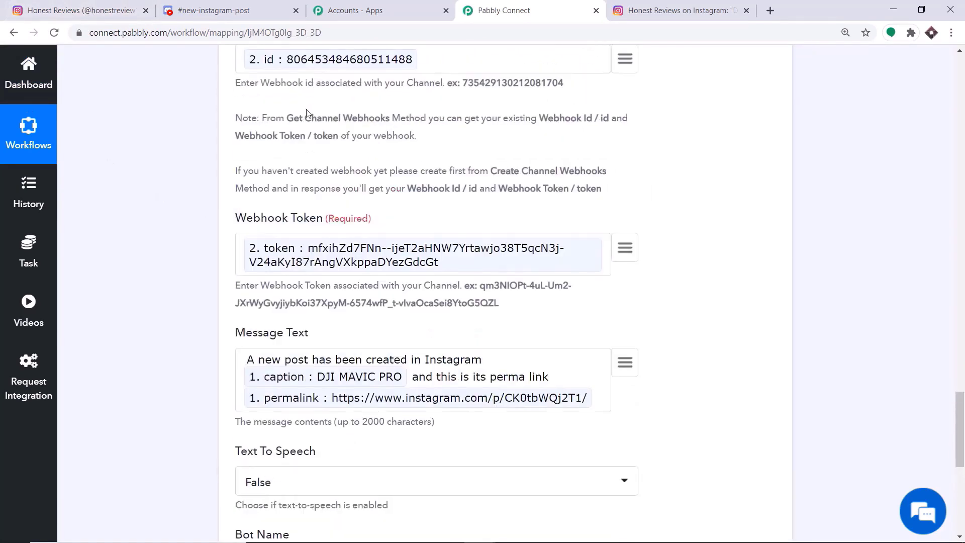
scroll(305, 109, "up", 4)
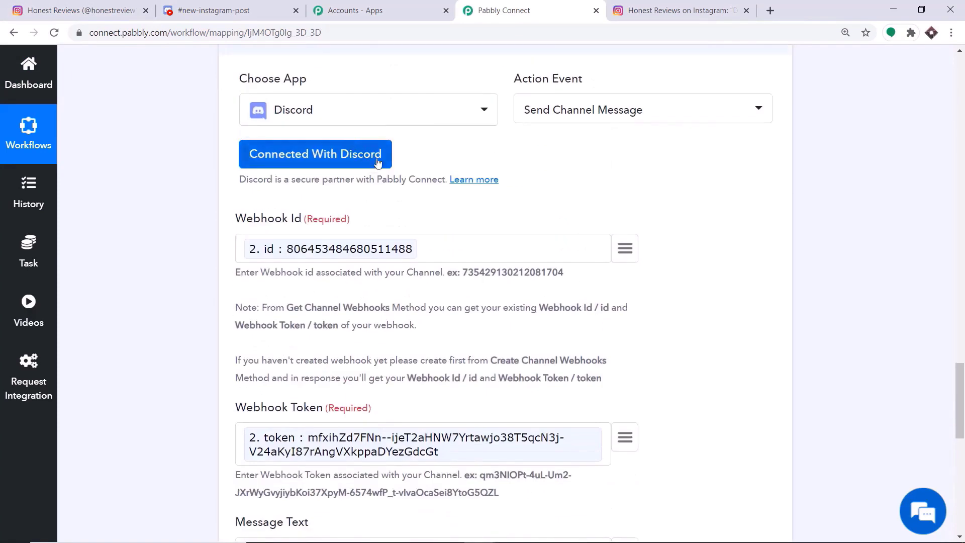
- Save the Send Channel Message step and send a test request to Discord
scroll(378, 162, "down", 12)
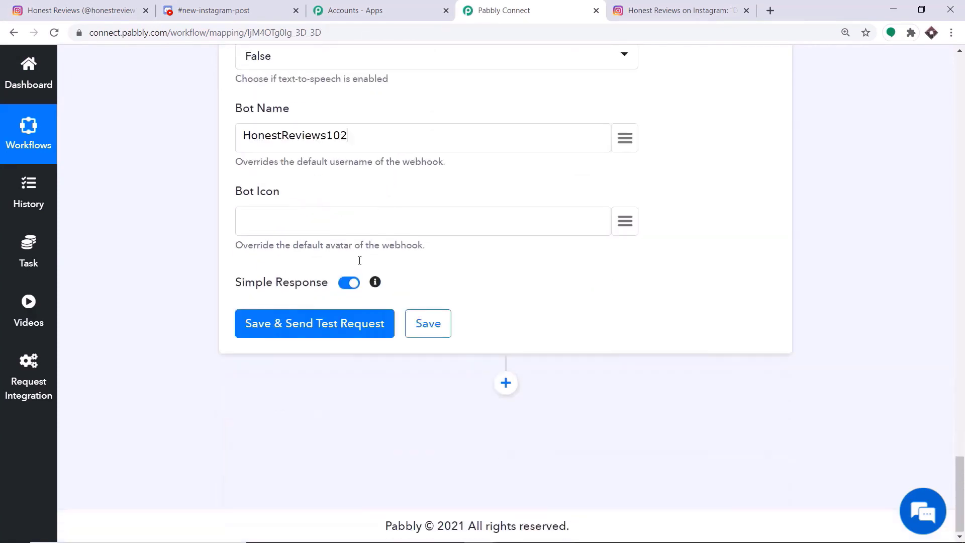
left_click(322, 331)
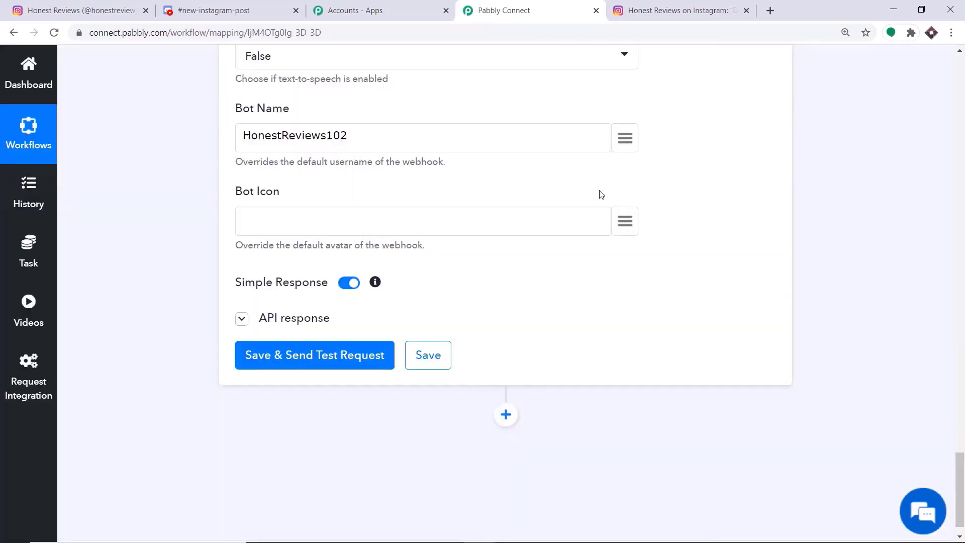
left_click(247, 6)
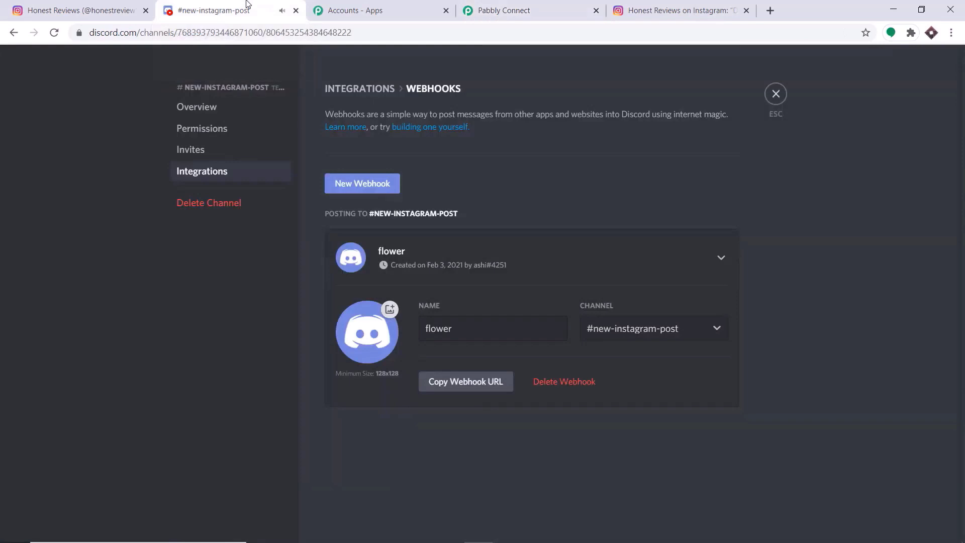
- Close the channel settings and open the DJI MAVIC PRO Instagram link in the bot's message
left_click(777, 95)
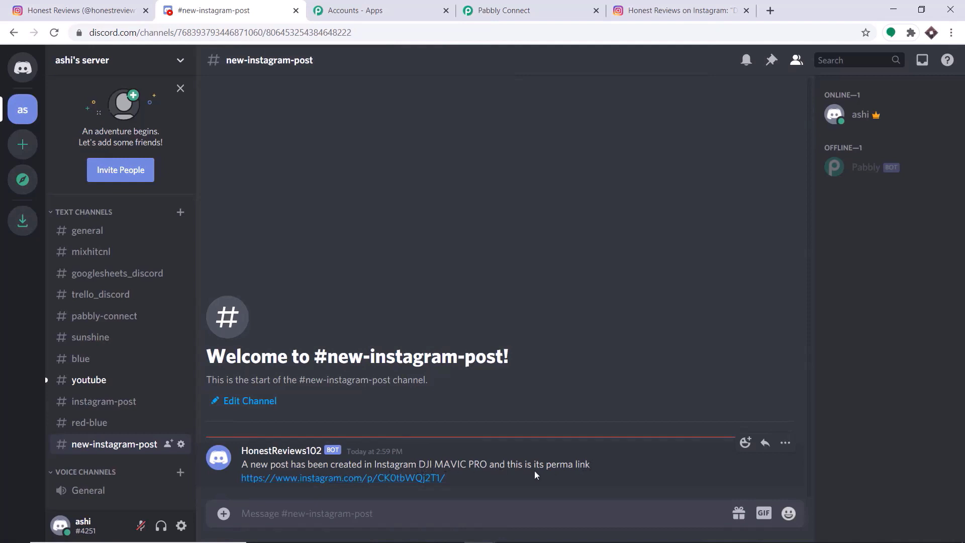
left_click(305, 478)
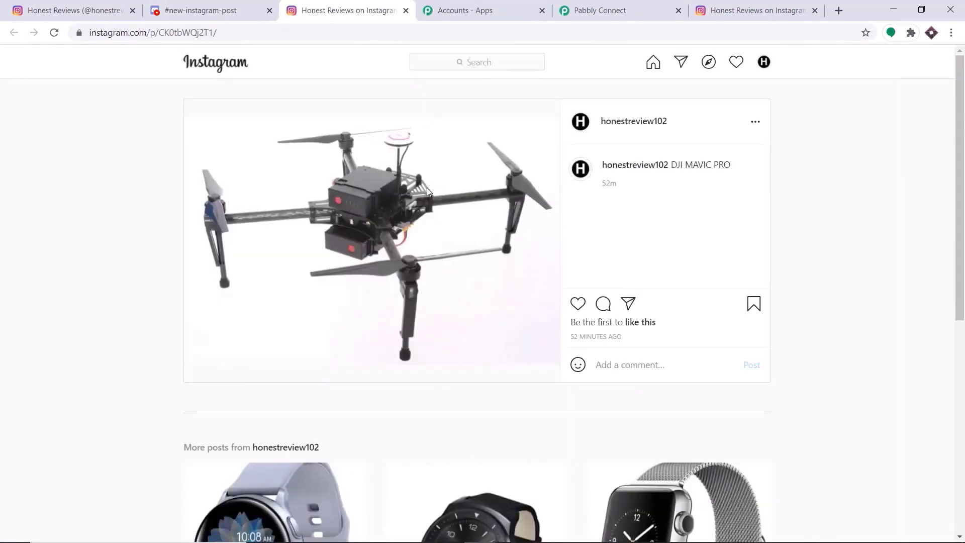
- Go back from the Instagram post to Discord, then to the Pabbly Connect workflow
left_click(216, 9)
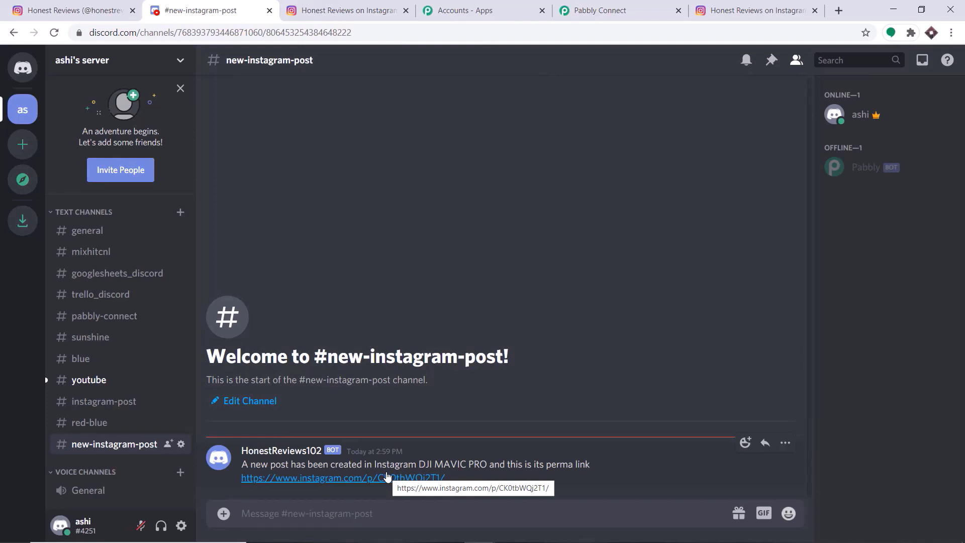
left_click(600, 10)
- Collapse the Discord Send Channel Message step in the Pabbly workflow
left_click(963, 229)
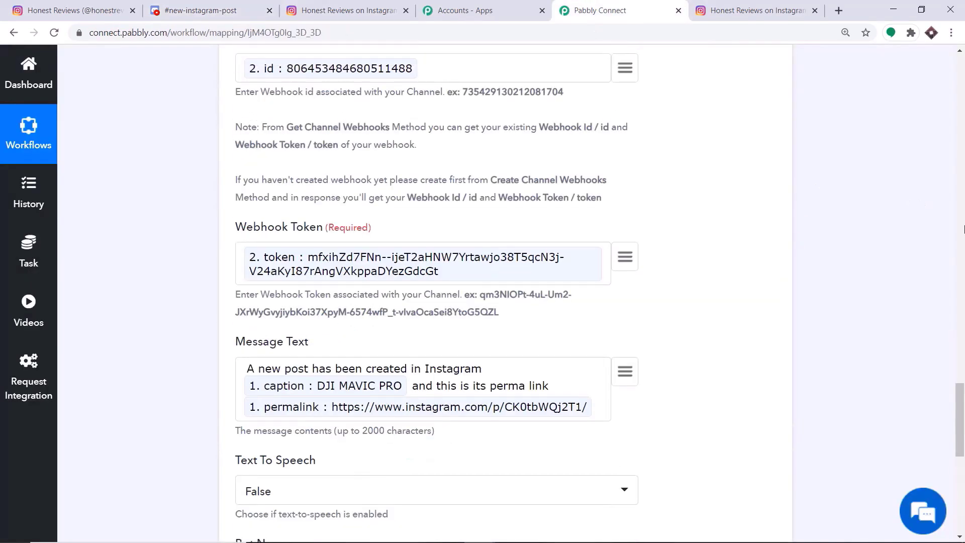
left_click(963, 230)
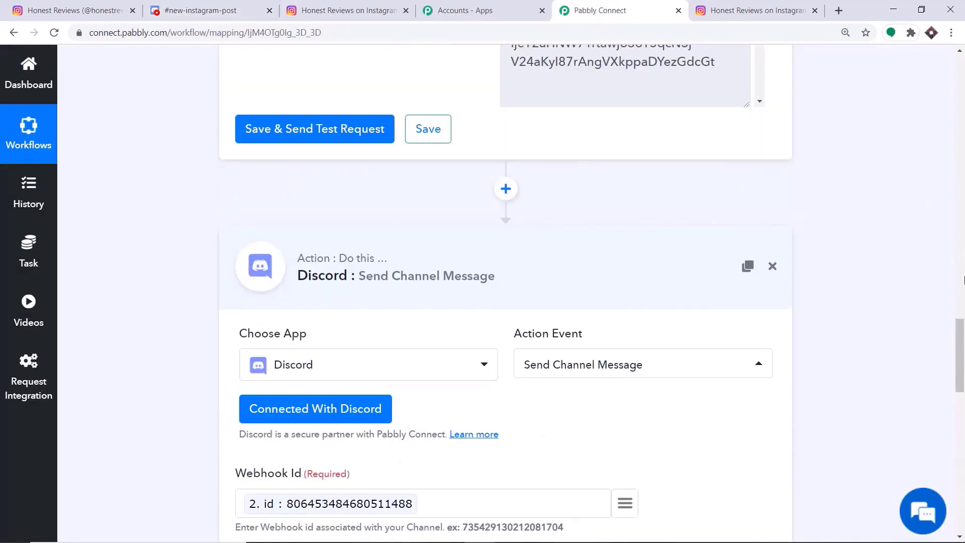
left_click(376, 277)
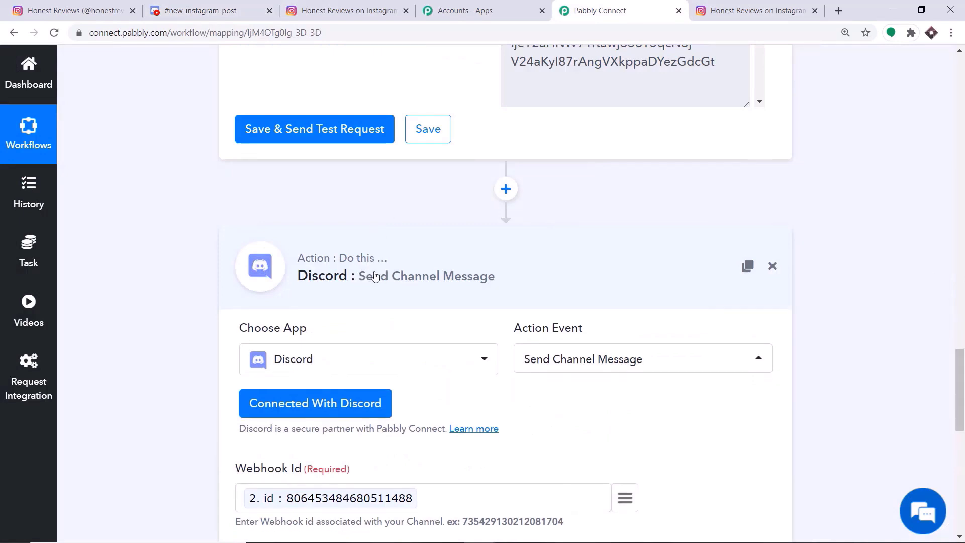
left_click(963, 304)
left_click(963, 303)
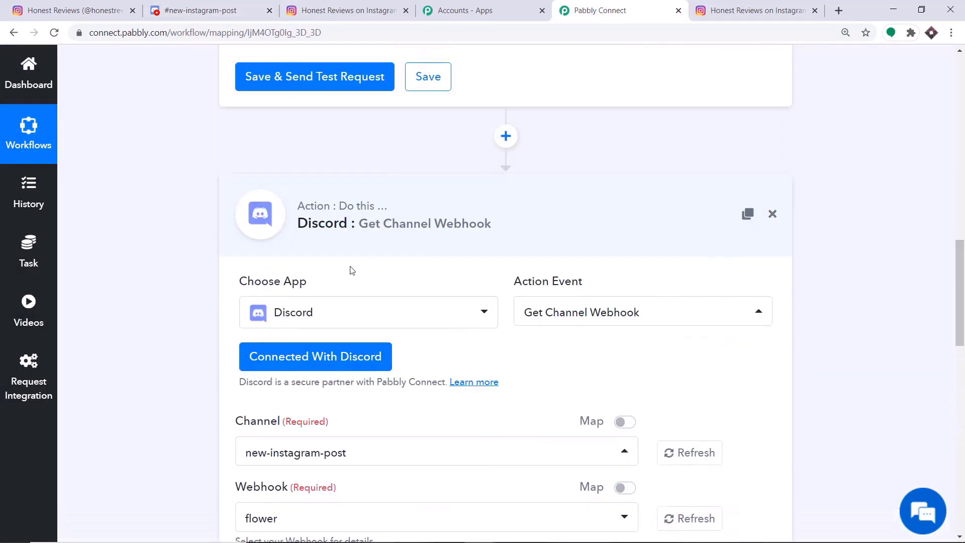
- Collapse the Get Channel Webhook and Instagram trigger steps, review the workflow, then go to Instagram
left_click(352, 241)
left_click(963, 230)
scroll(964, 230, "up", 5)
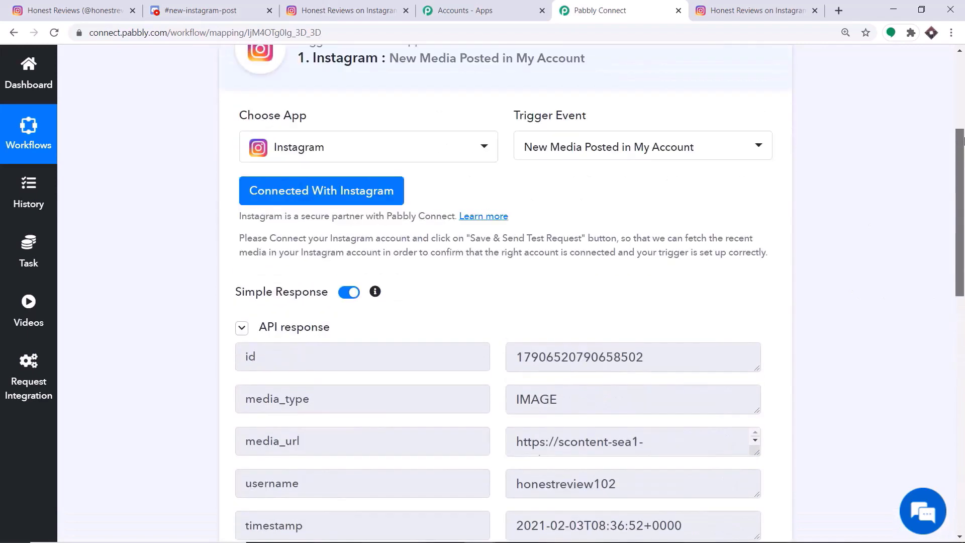
left_click(484, 112)
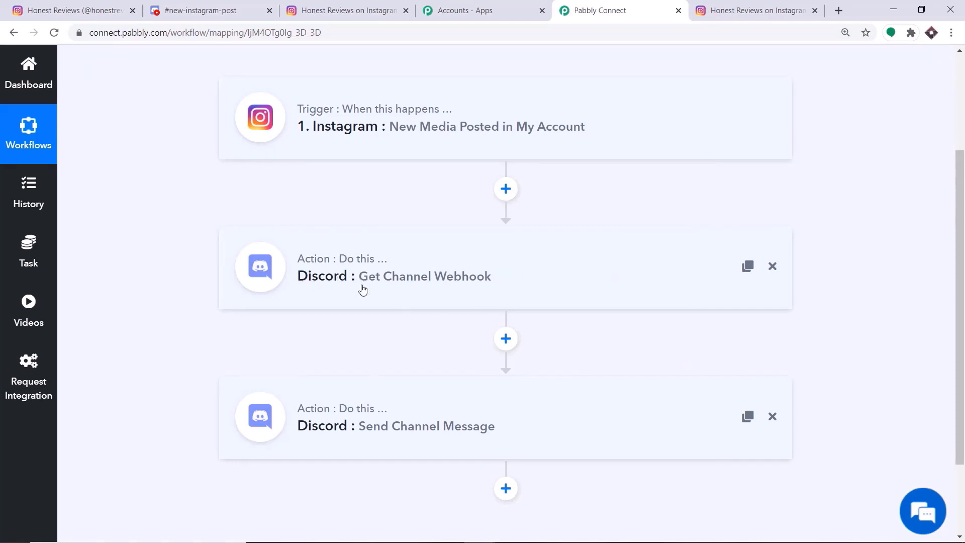
scroll(499, 356, "down", 1)
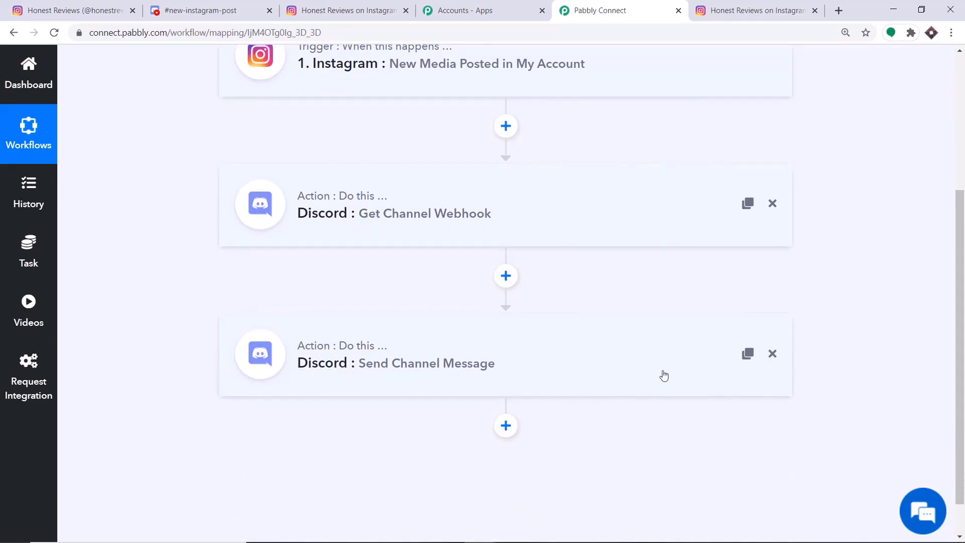
scroll(648, 377, "up", 1)
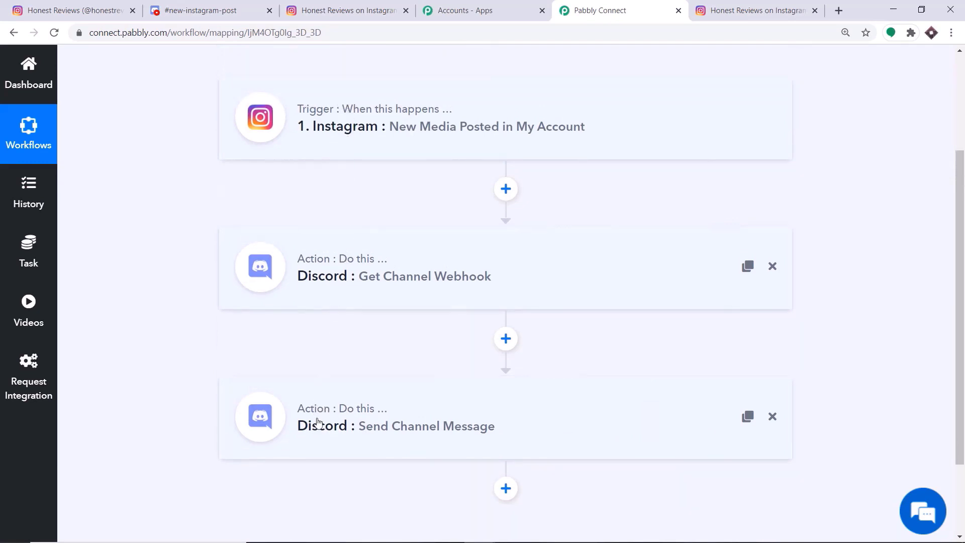
left_click(88, 5)
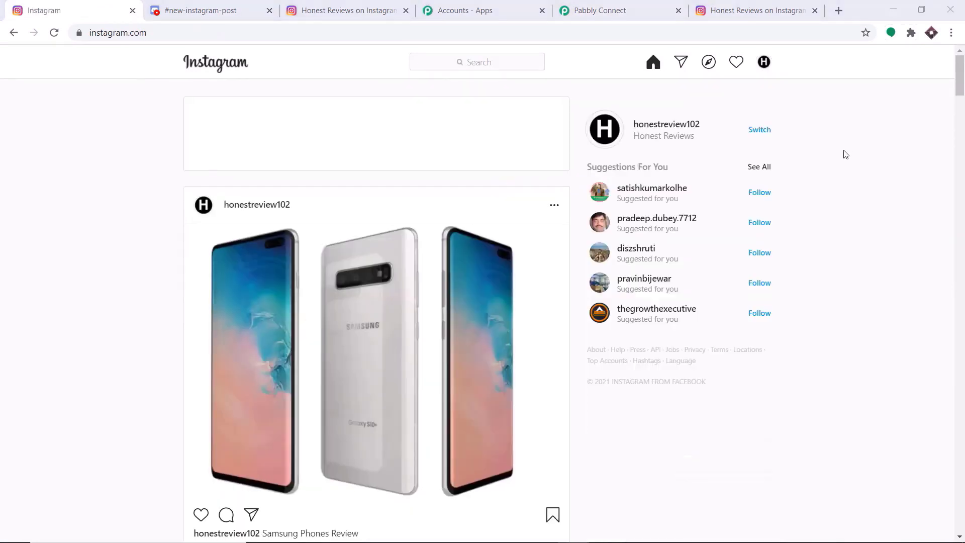
- Check the Samsung Phones Review post in the Instagram feed, then return to Discord
scroll(844, 155, "down", 2)
scroll(844, 156, "up", 1)
scroll(844, 156, "up", 1)
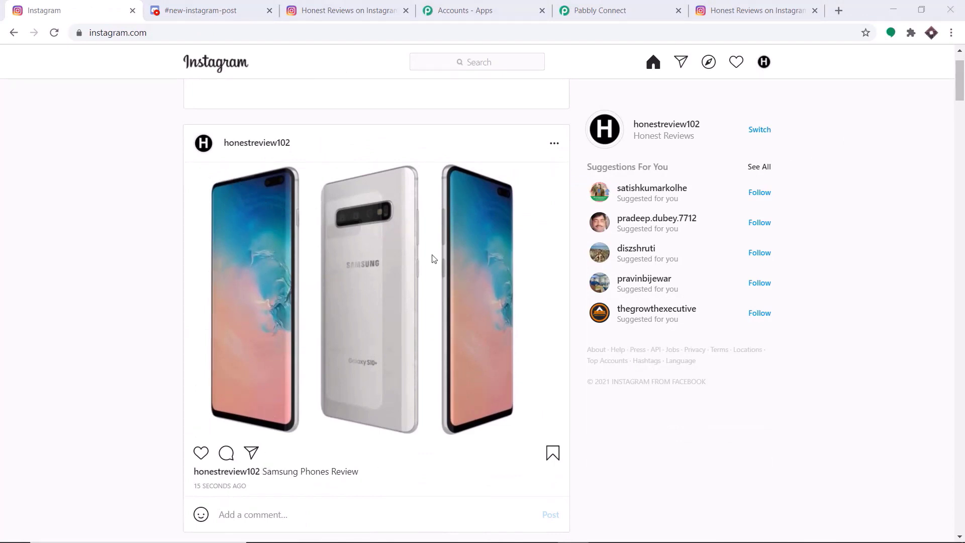
left_click(225, 5)
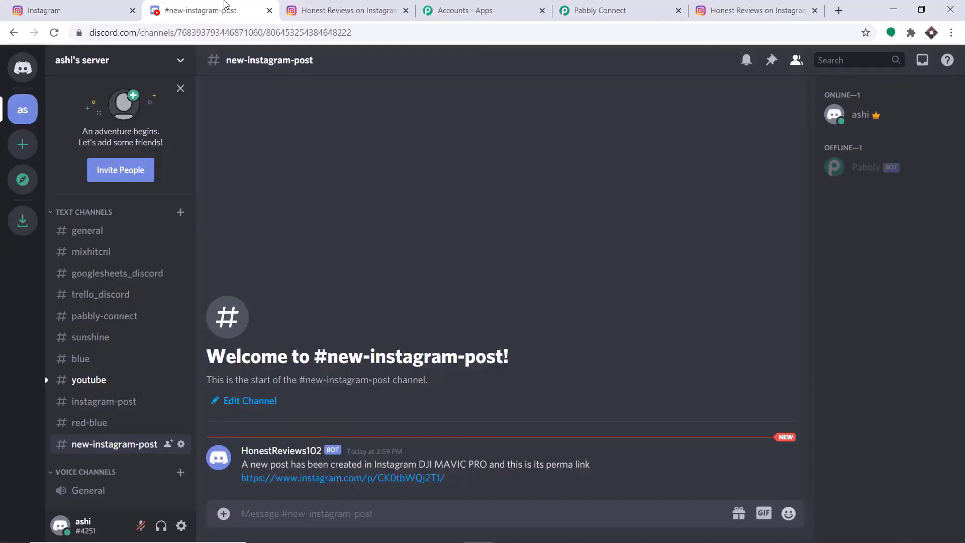
- Reload the Discord channel and open the Samsung Phones Review link from the newest bot message
left_click(55, 34)
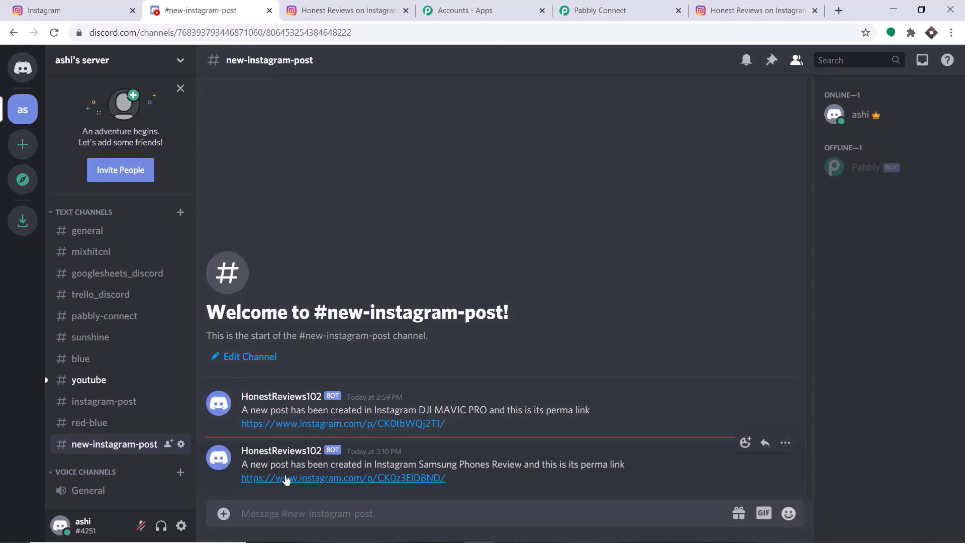
left_click(286, 479)
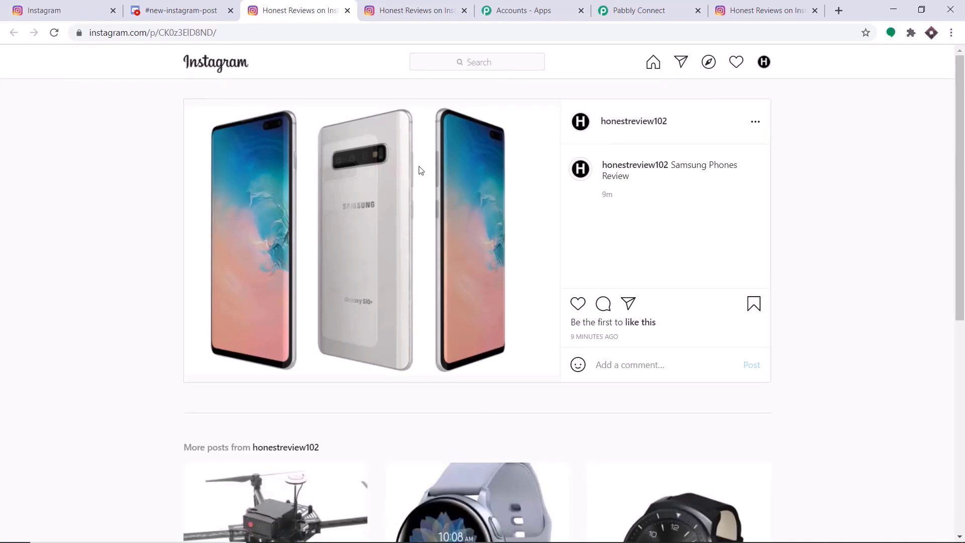
- Return to the #new-instagram-post Discord channel
left_click(169, 5)
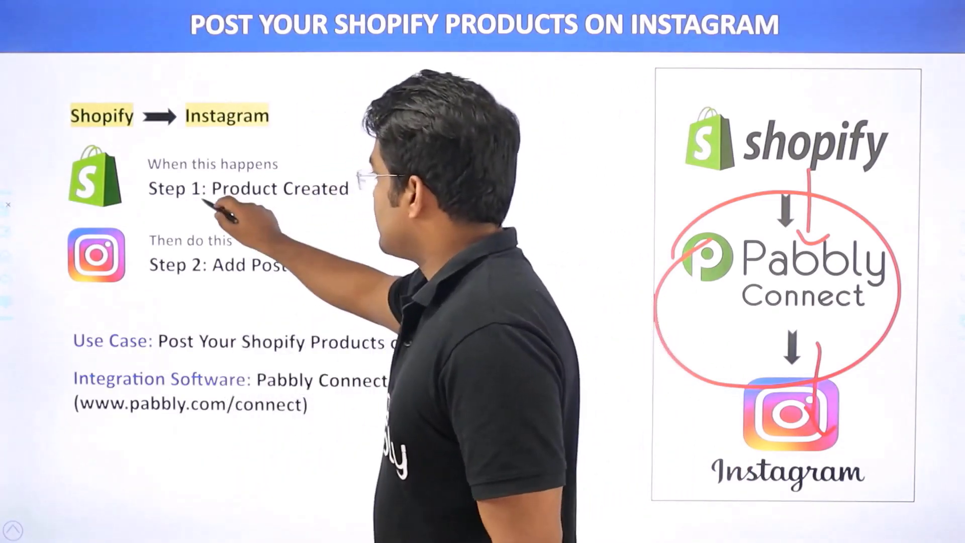
- Underline 'Product Created' and circle the Step 1 trigger on the Shopify-to-Instagram slide
left_click_drag(201, 200, 377, 208)
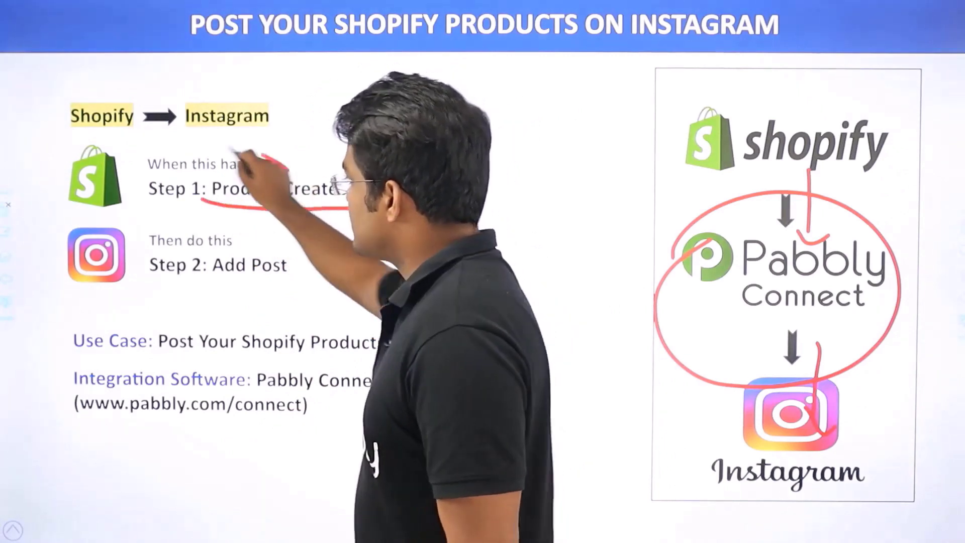
mouse_move(289, 169)
left_mouse_down()
mouse_move(147, 217)
mouse_move(147, 276)
mouse_move(375, 277)
left_mouse_up()
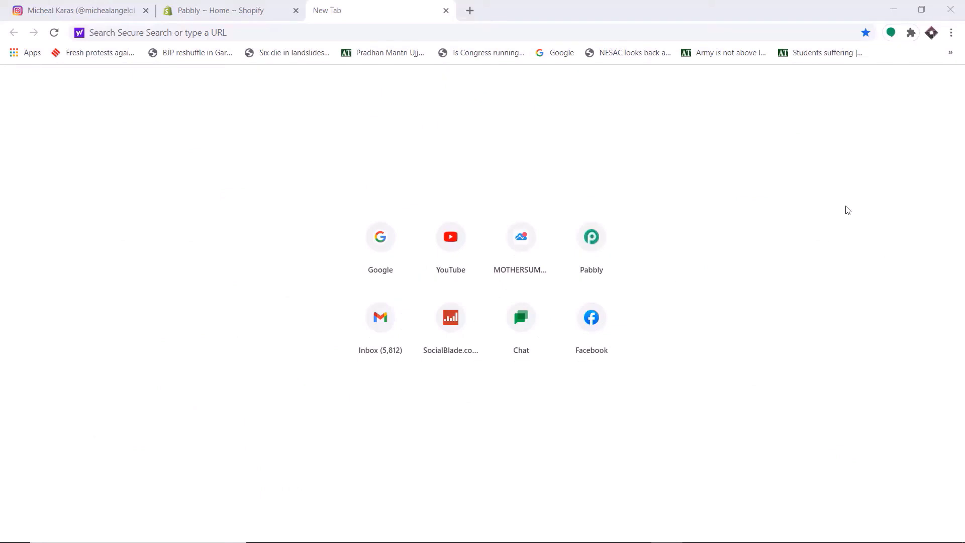
- Load pabbly.com and go to the Pabbly Connect product page
left_click(603, 37)
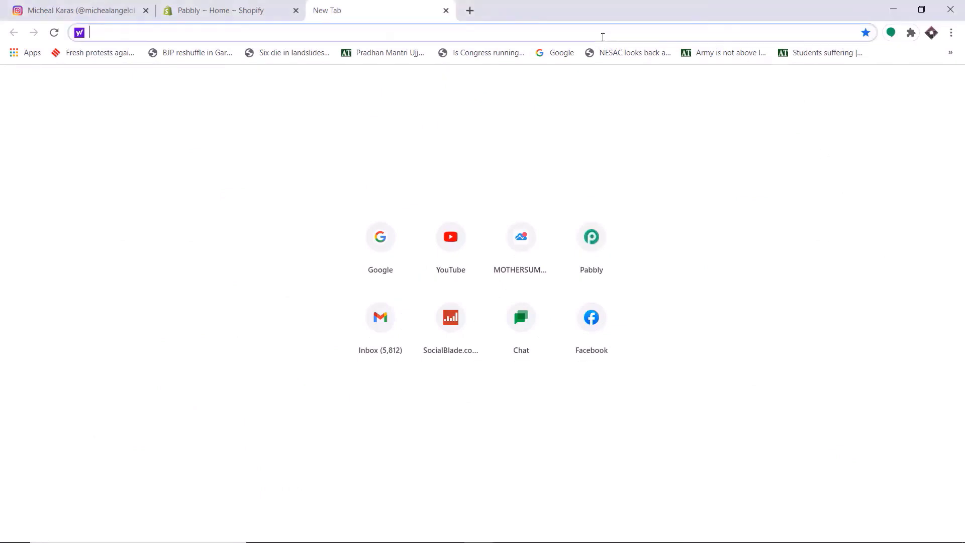
type("pabbly.com")
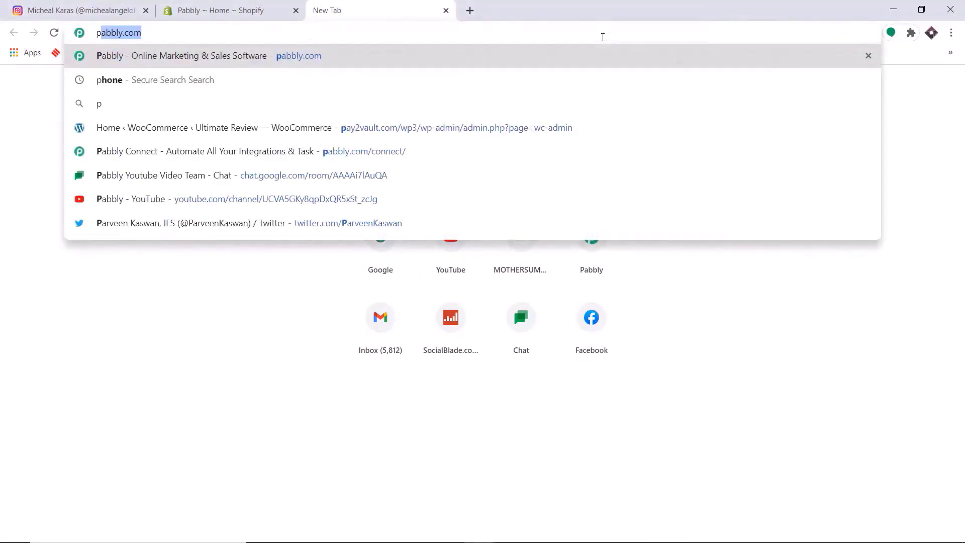
key("Return")
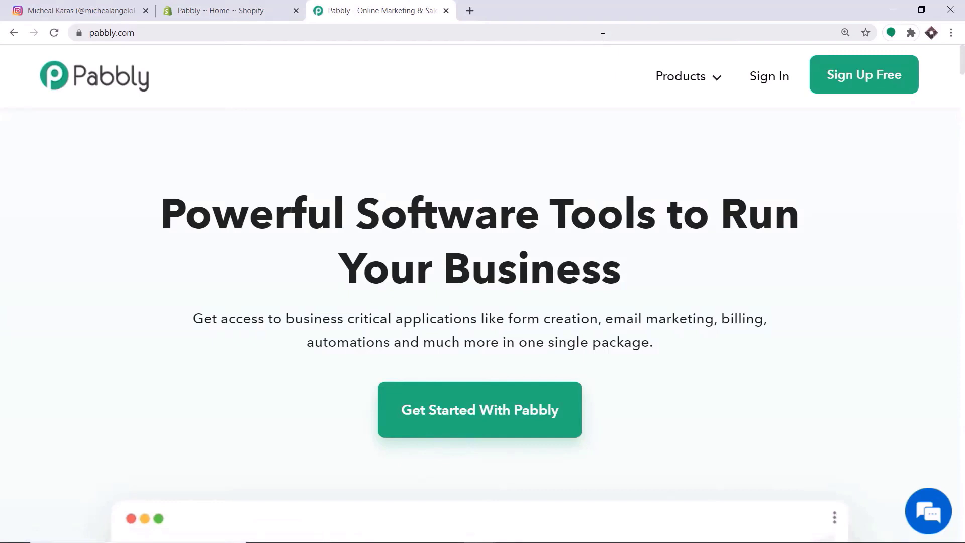
mouse_move(659, 82)
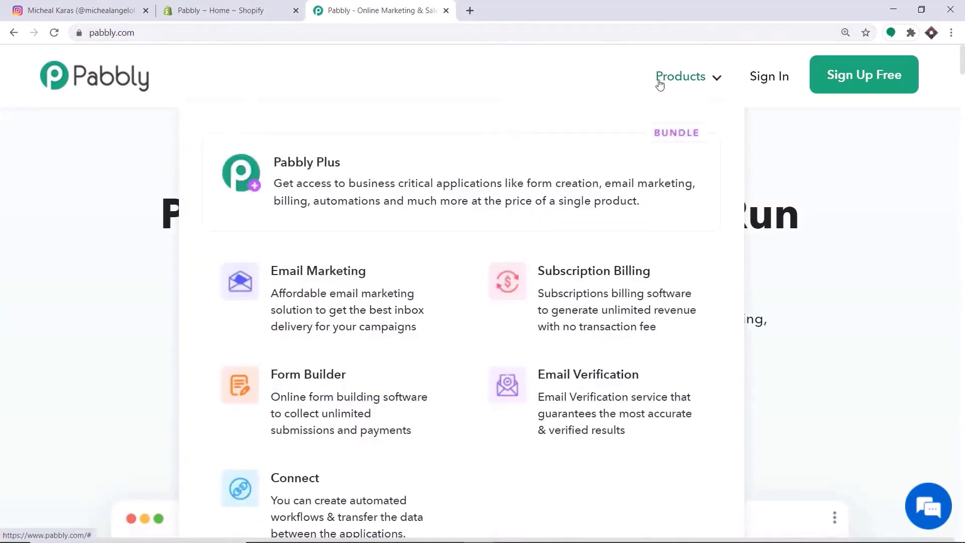
left_click(248, 476)
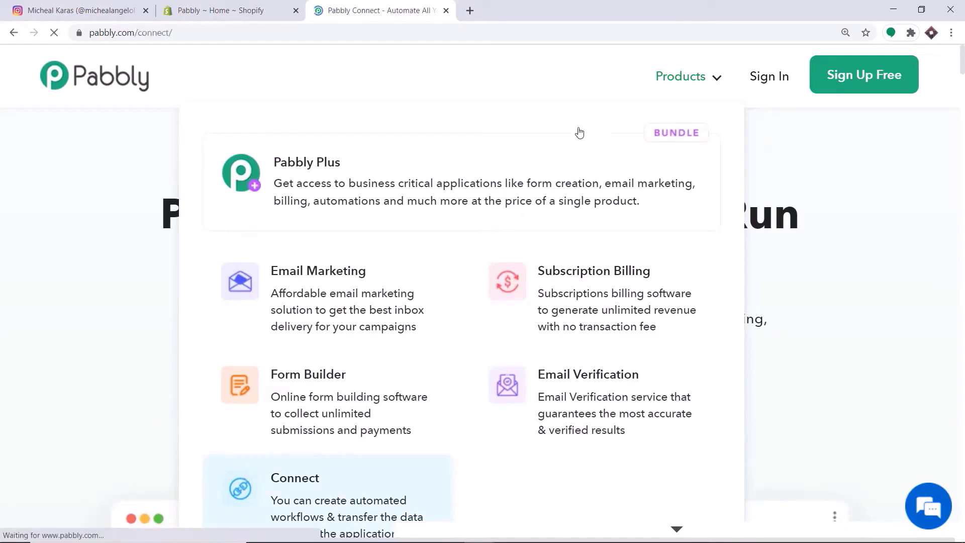
- Sign in and launch Pabbly Connect from the account's All Apps page
left_click(772, 78)
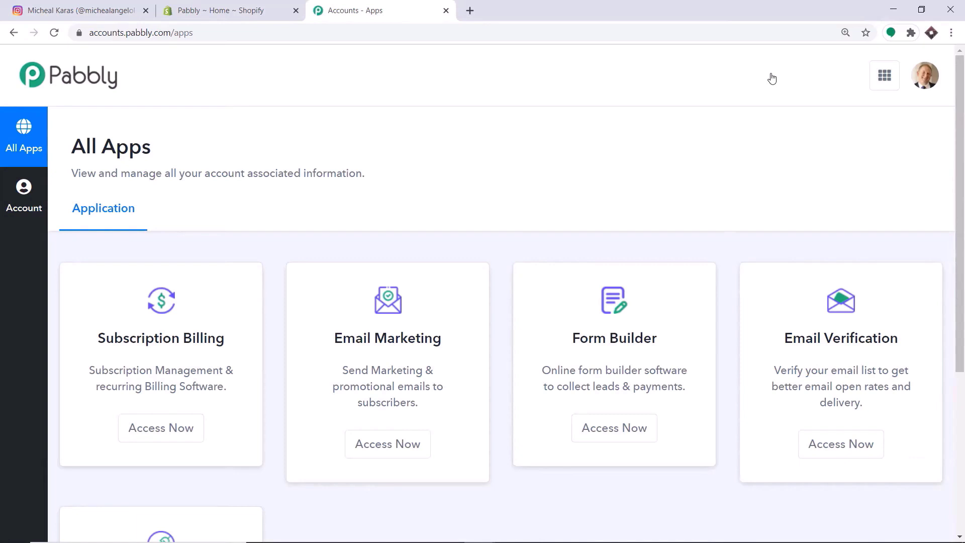
scroll(773, 78, "down", 5)
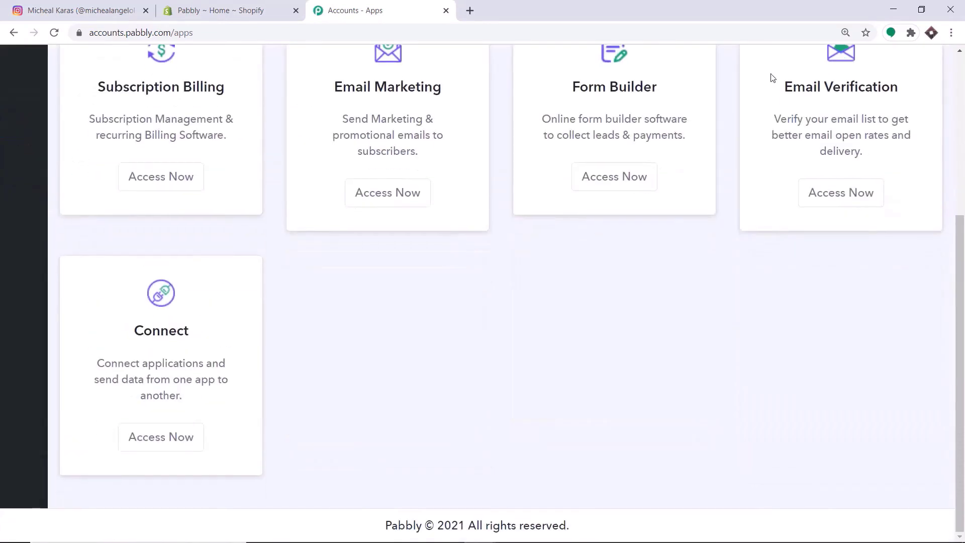
left_click(173, 434)
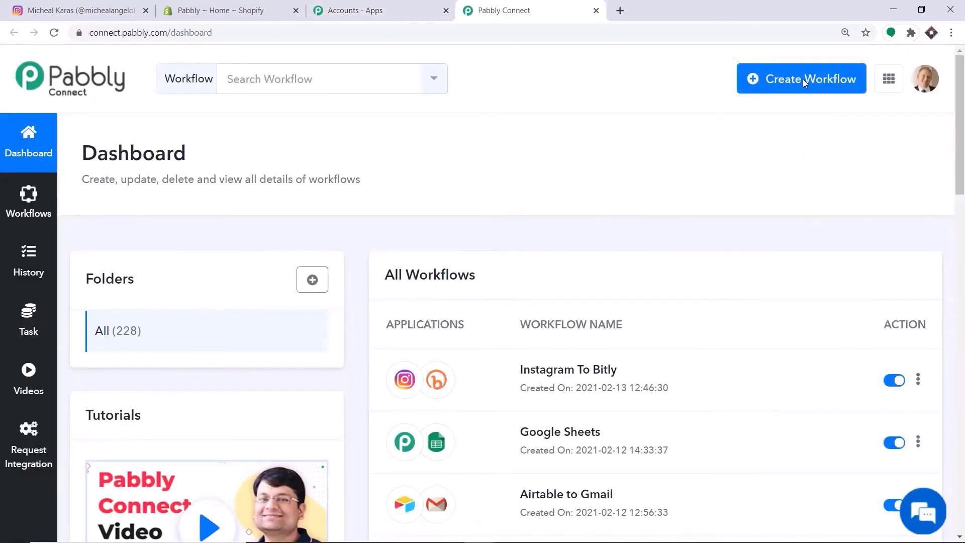
- Create a new workflow named 'Shopify To Instagram'
left_click(804, 79)
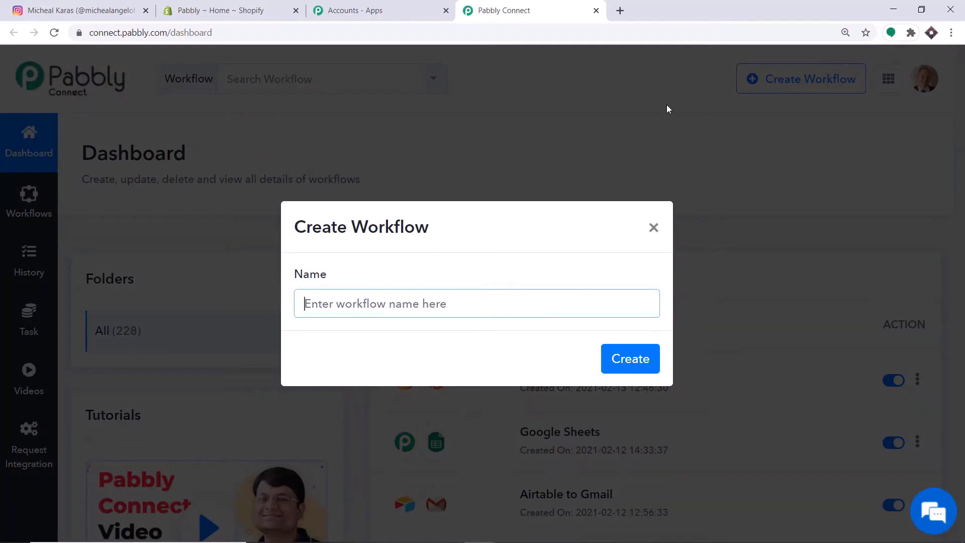
type("S")
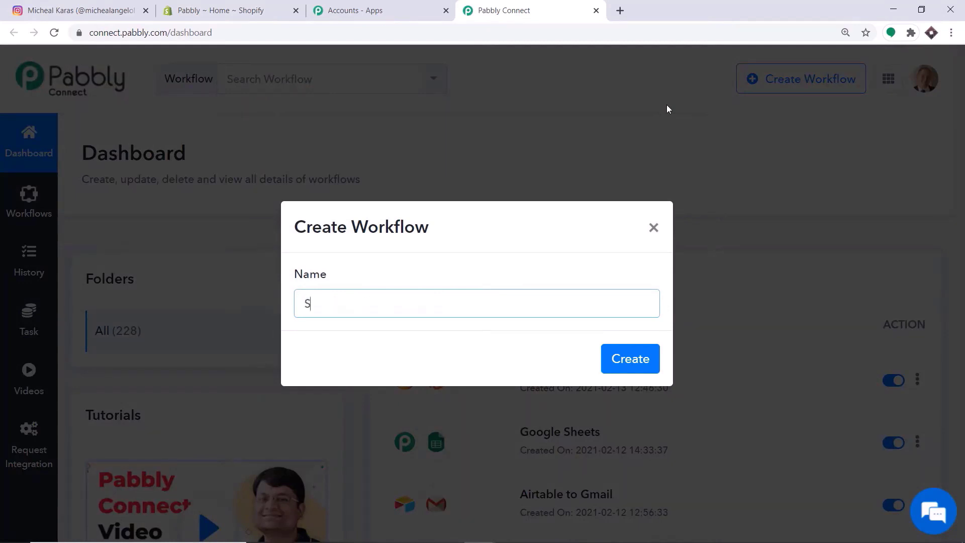
type("hopify To Instagram")
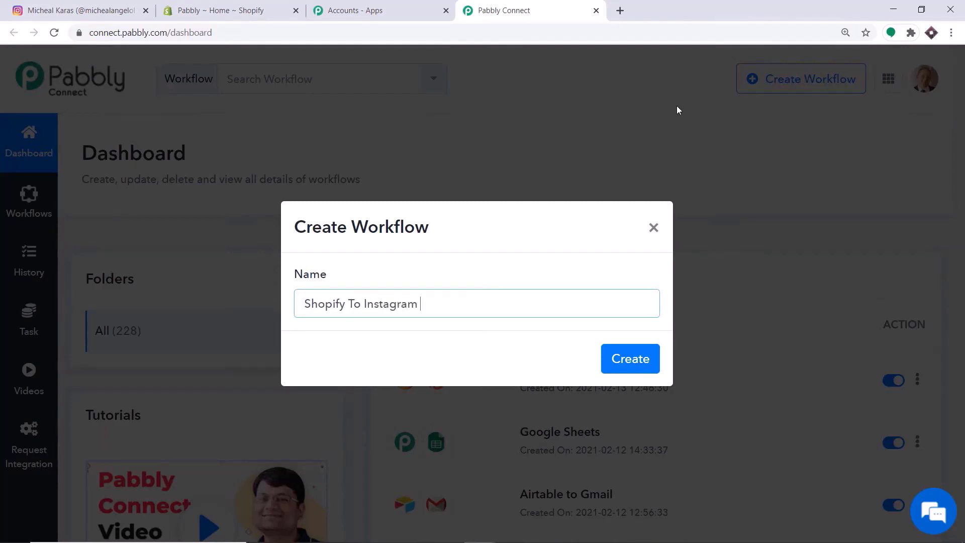
left_click(639, 359)
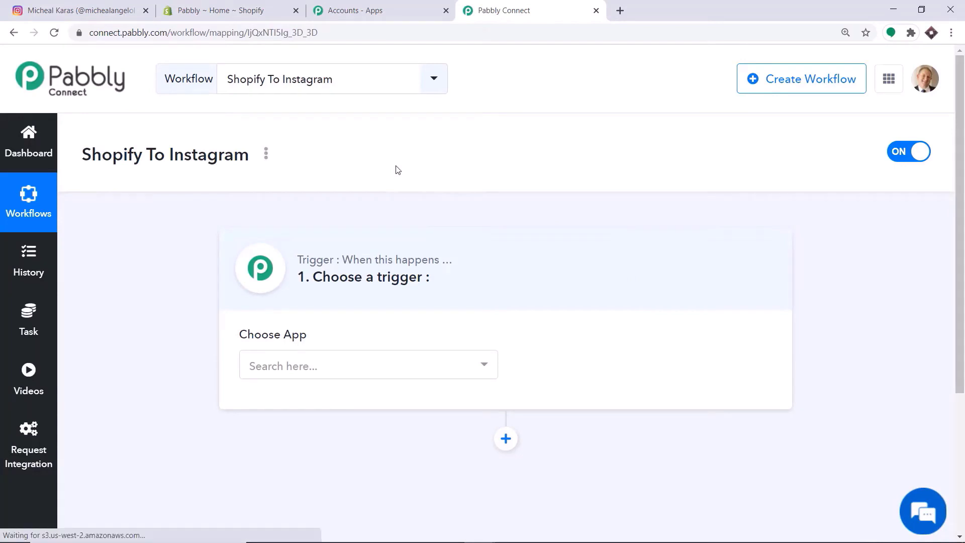
- Set the trigger app to Shopify with the New Product event
left_click(330, 362)
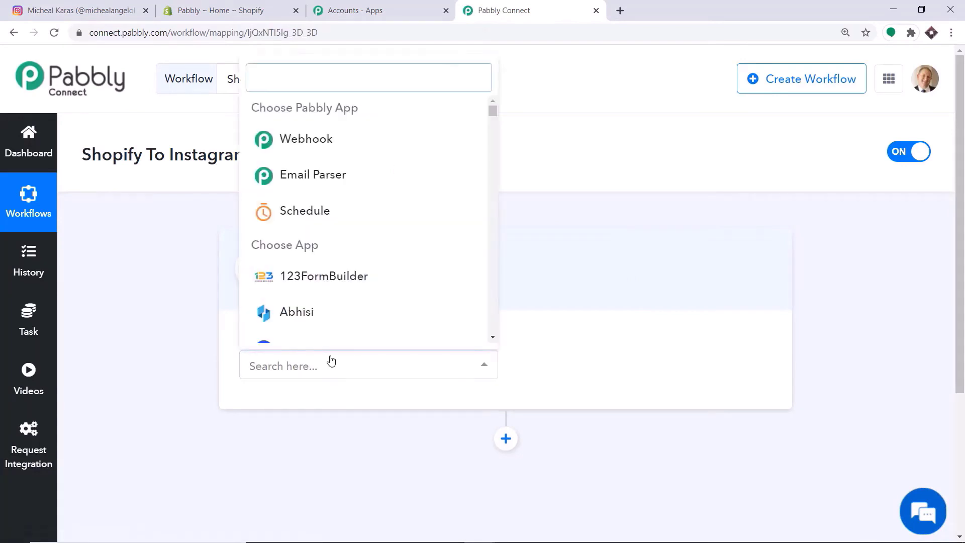
type("shopi")
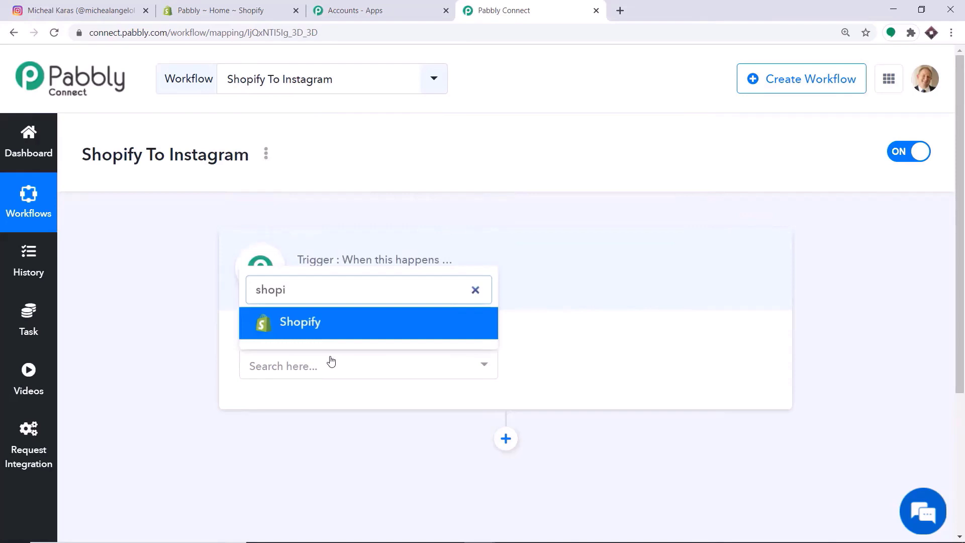
left_click(315, 324)
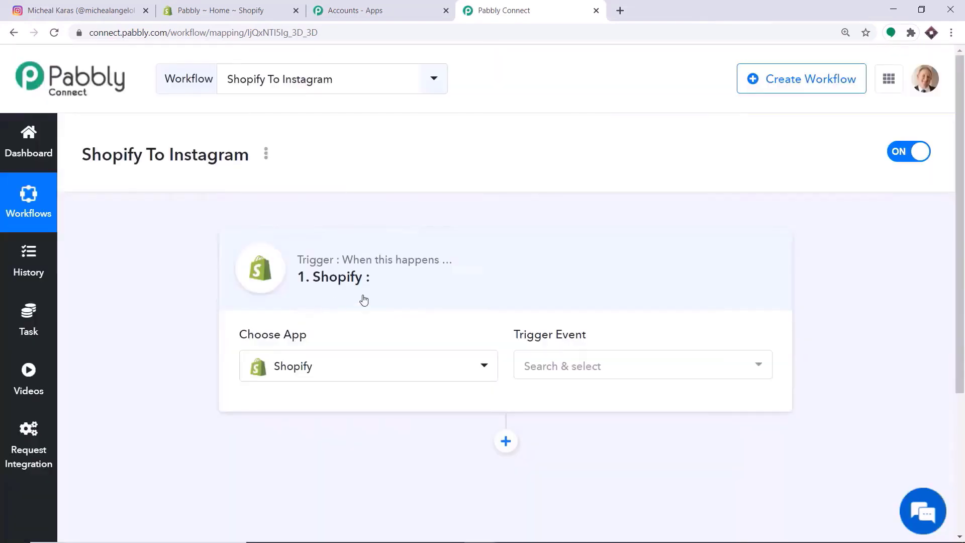
left_click(561, 367)
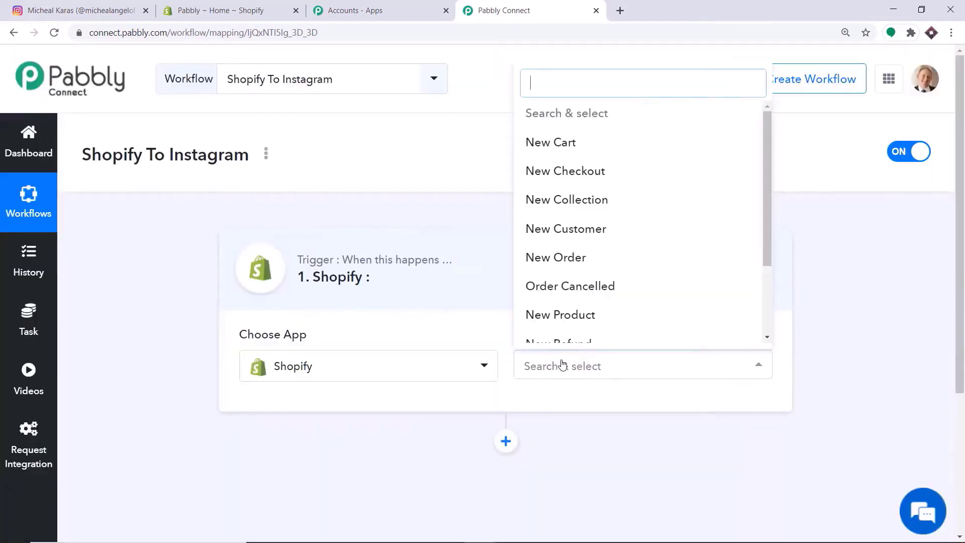
scroll(595, 242, "down", 2)
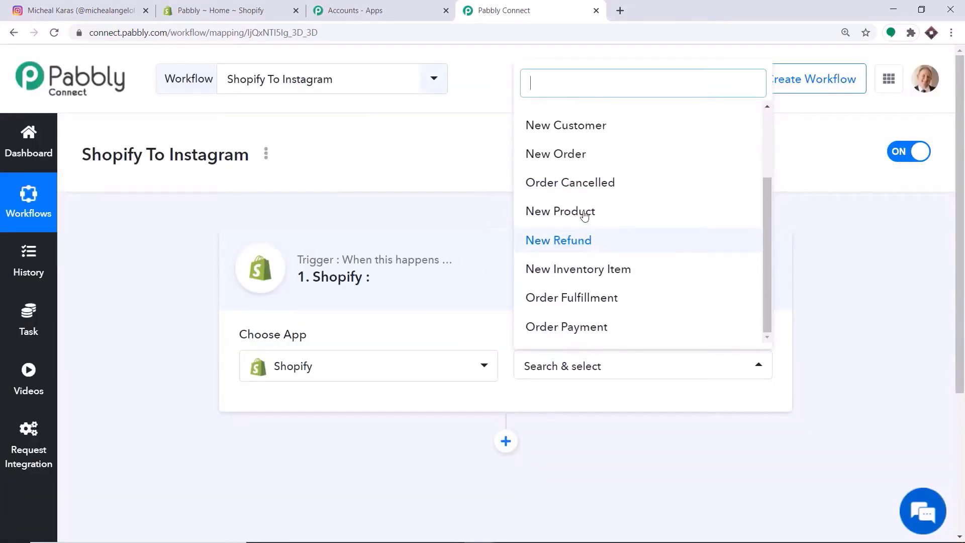
left_click(585, 212)
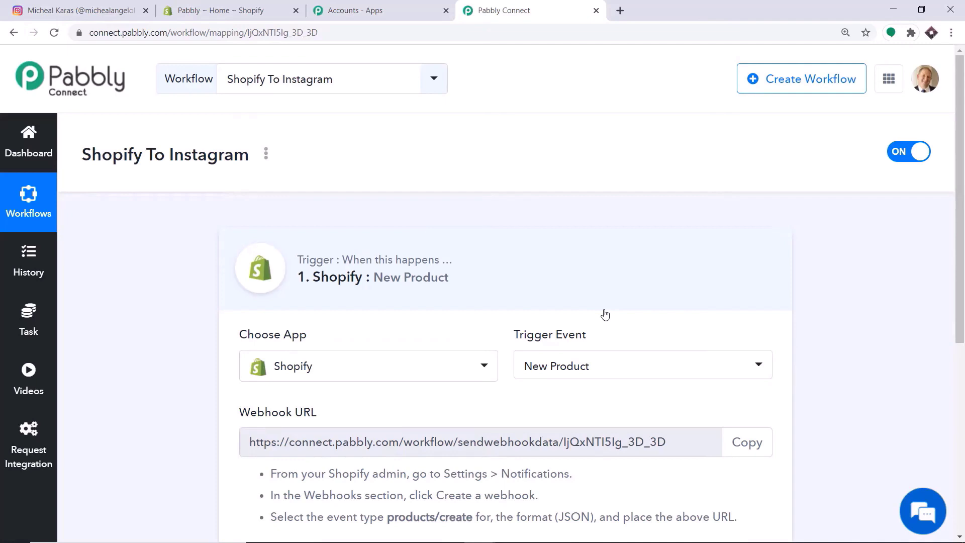
- Confirm New Product is kept, view the webhook URL, then return to the Shopify admin
left_click(606, 366)
scroll(596, 196, "up", 1)
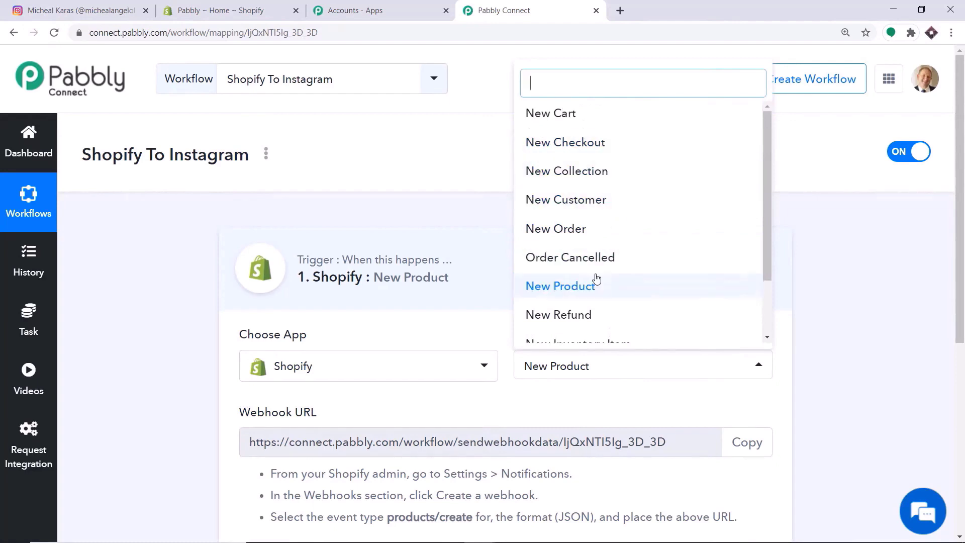
scroll(528, 255, "down", 1)
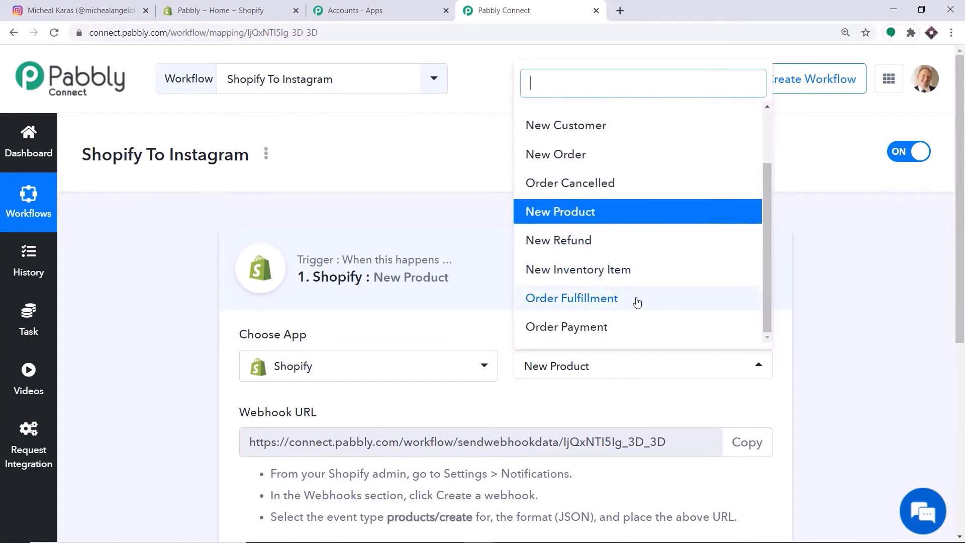
left_click(539, 404)
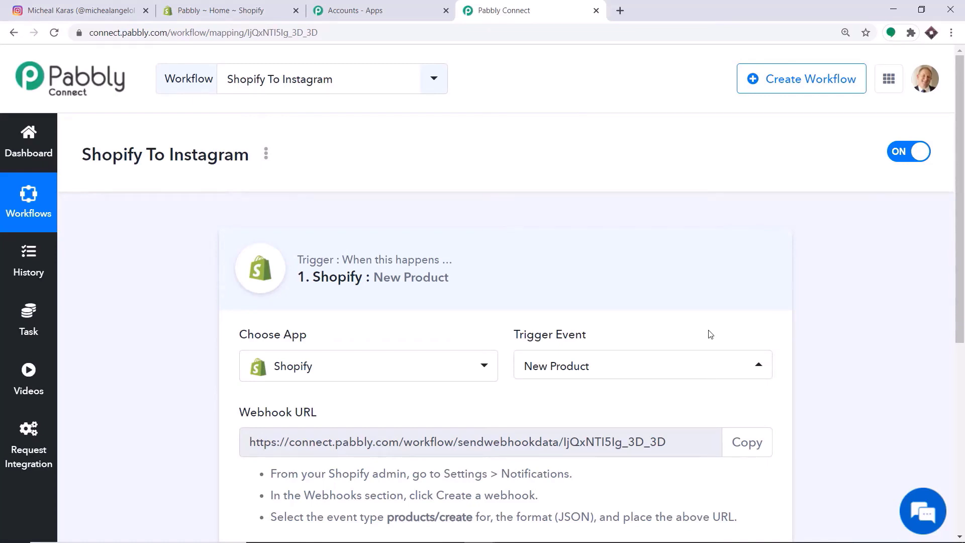
scroll(710, 332, "down", 3)
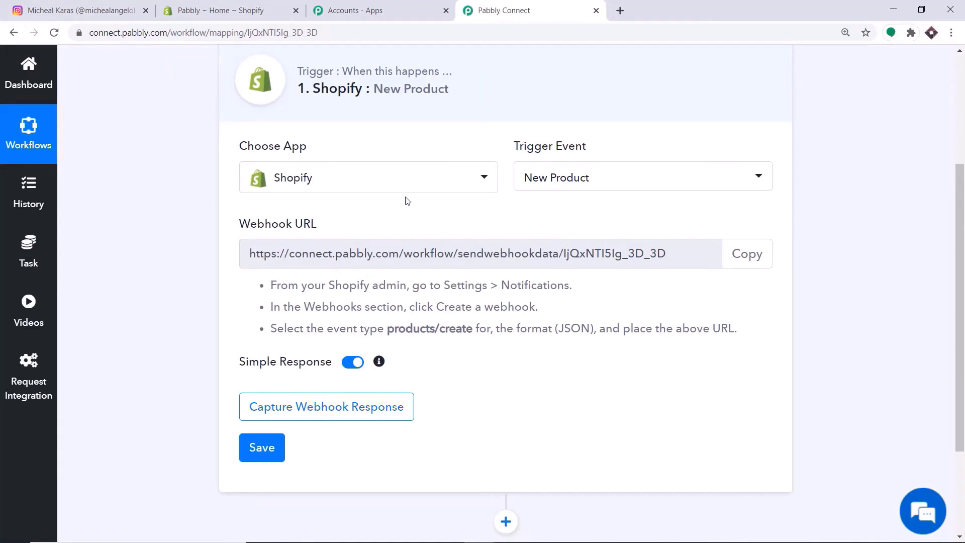
left_click(240, 15)
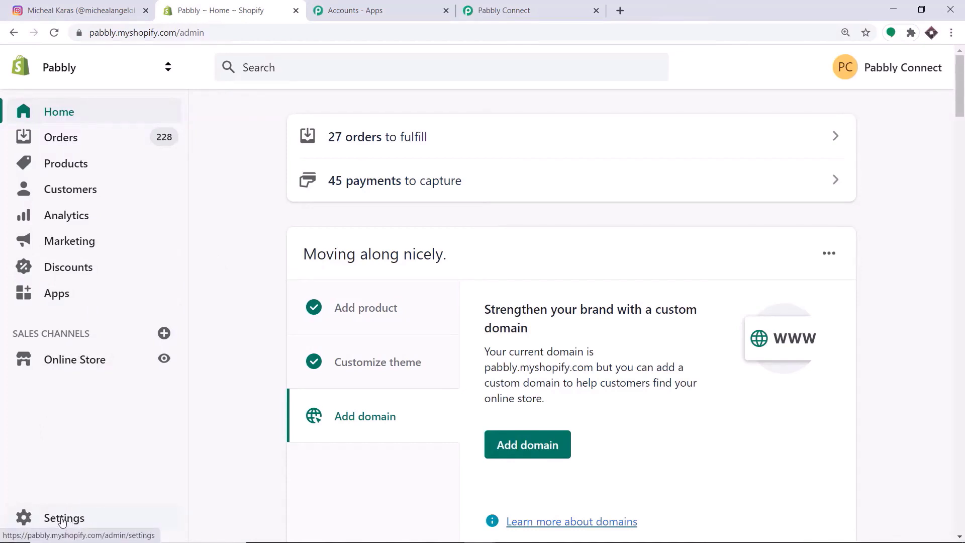
- Go to Settings > Notifications, scroll to Webhooks, and start adding a webhook
left_click(59, 523)
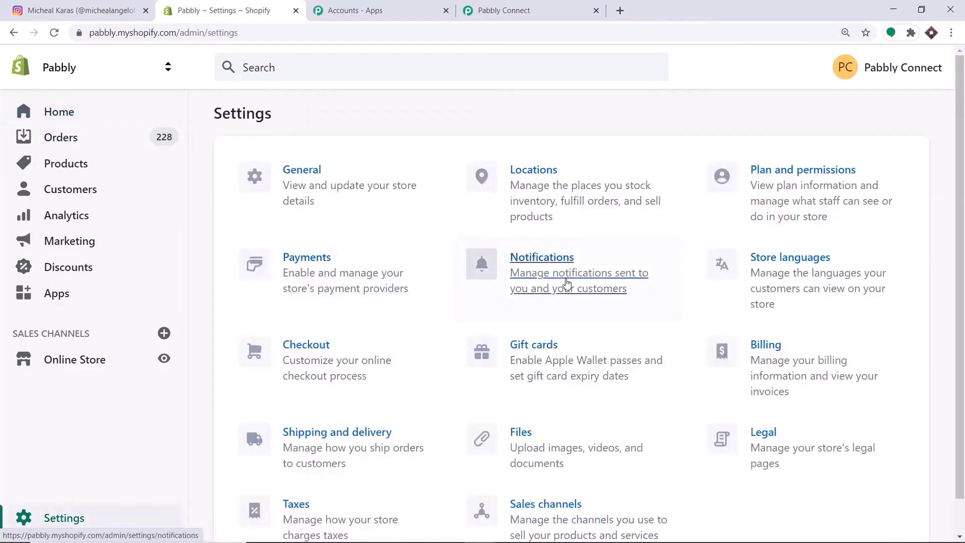
left_click(553, 259)
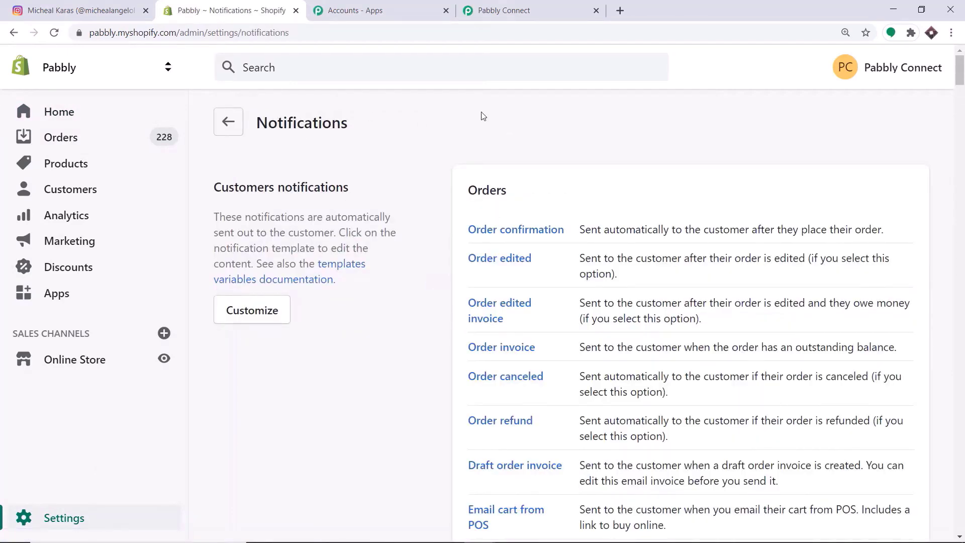
scroll(471, 142, "down", 5)
scroll(470, 142, "down", 20)
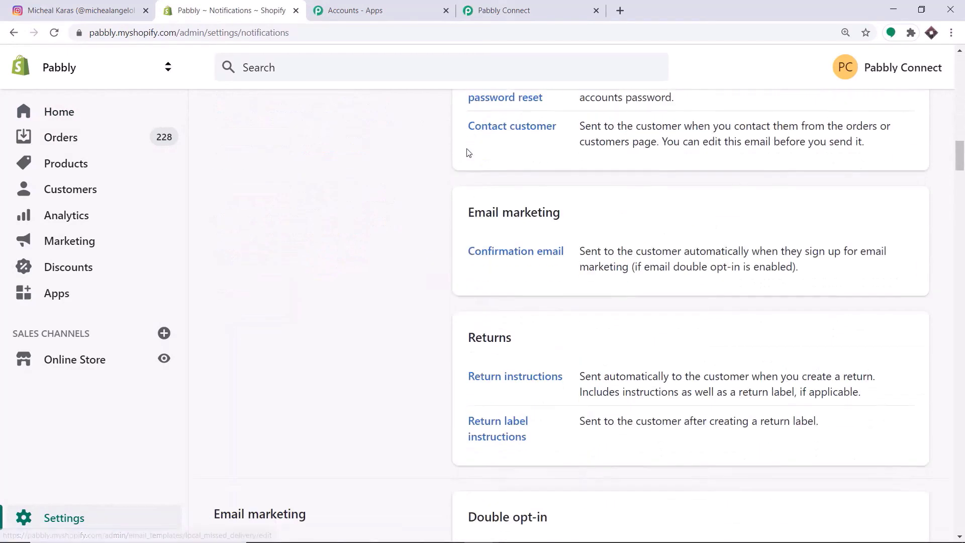
scroll(468, 156, "down", 7)
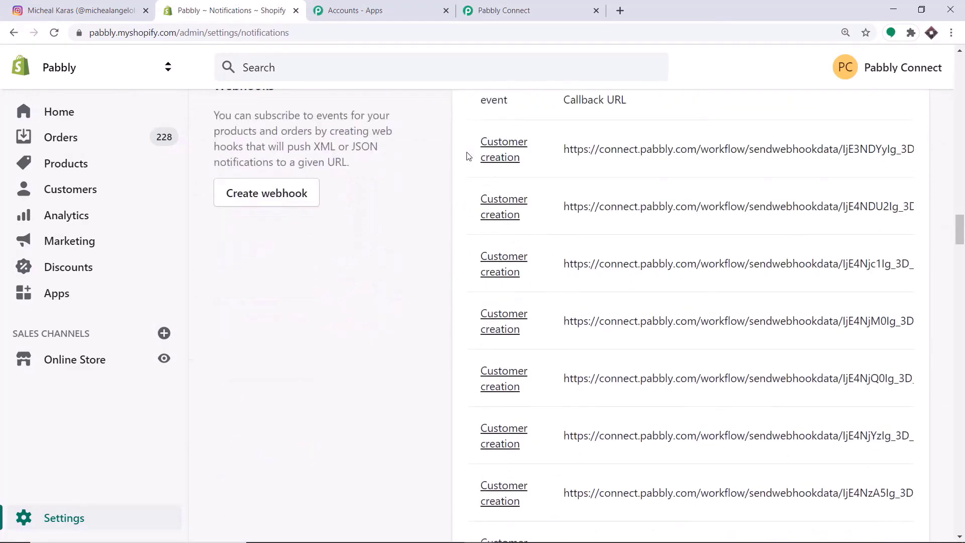
scroll(459, 156, "up", 2)
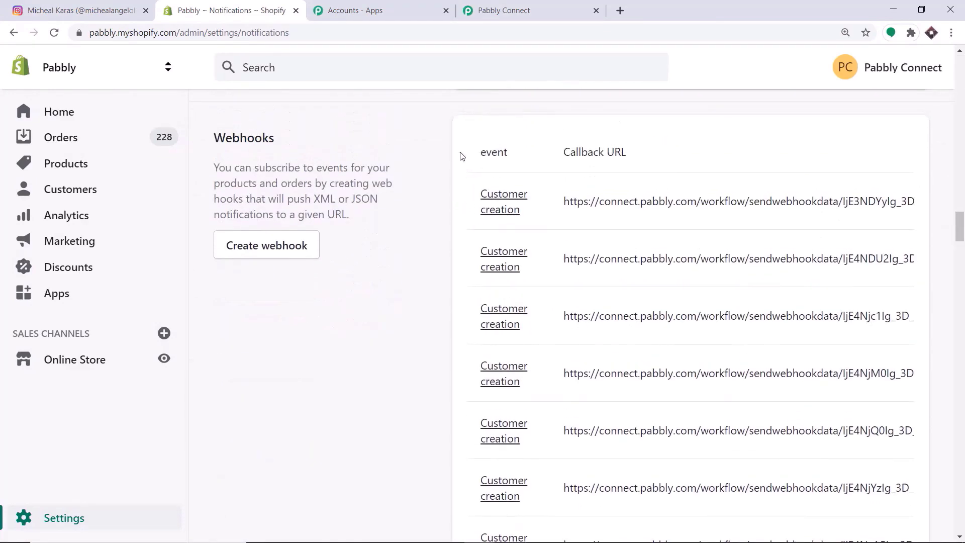
left_click(258, 246)
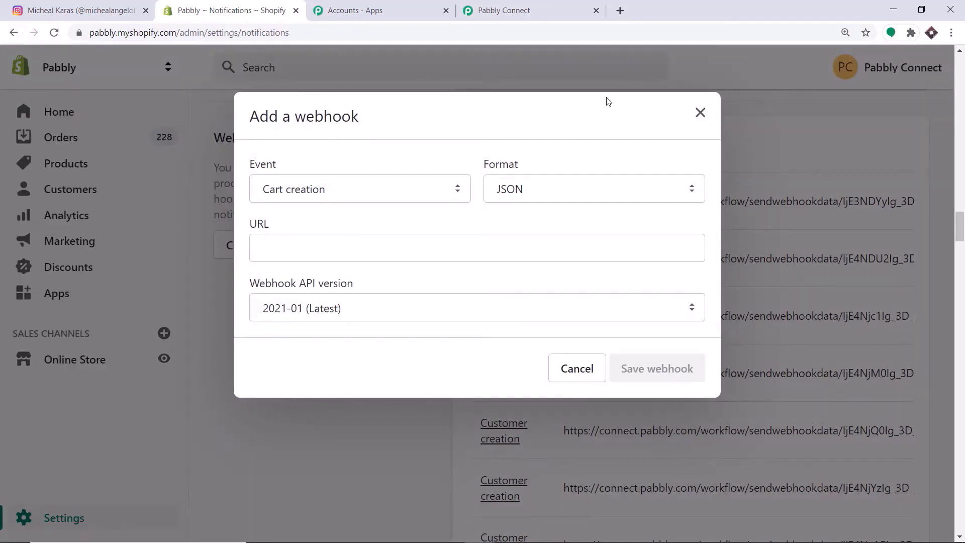
- Set the Shopify webhook event to Product creation
left_click(324, 190)
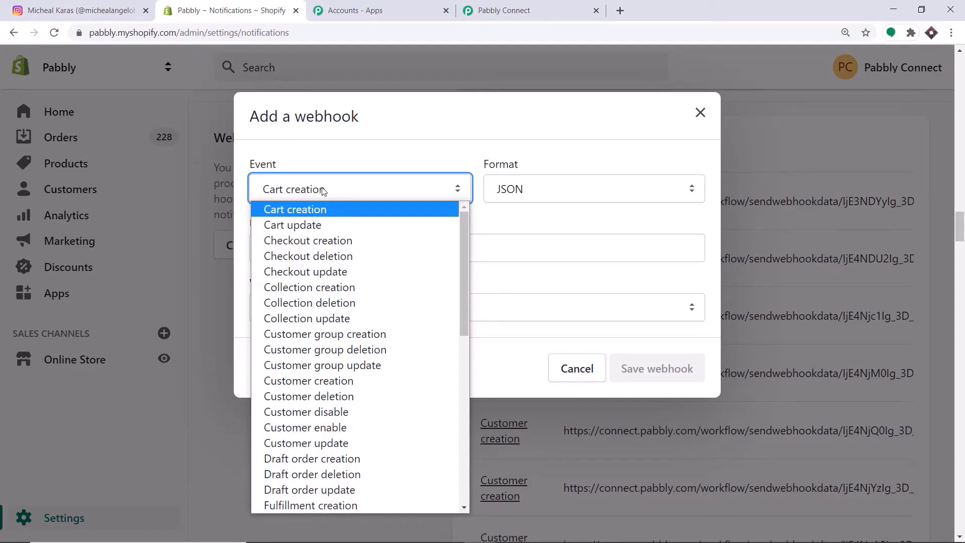
key("p")
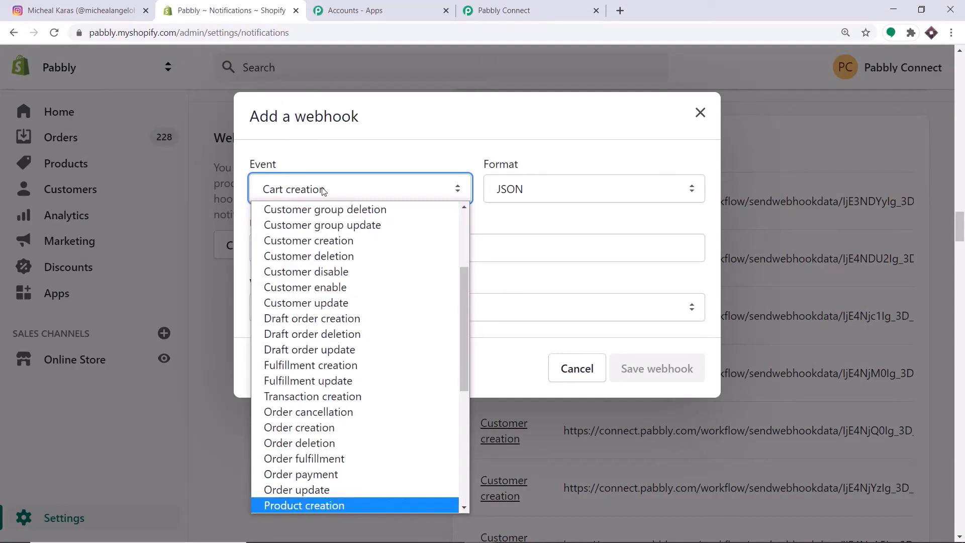
left_click(306, 504)
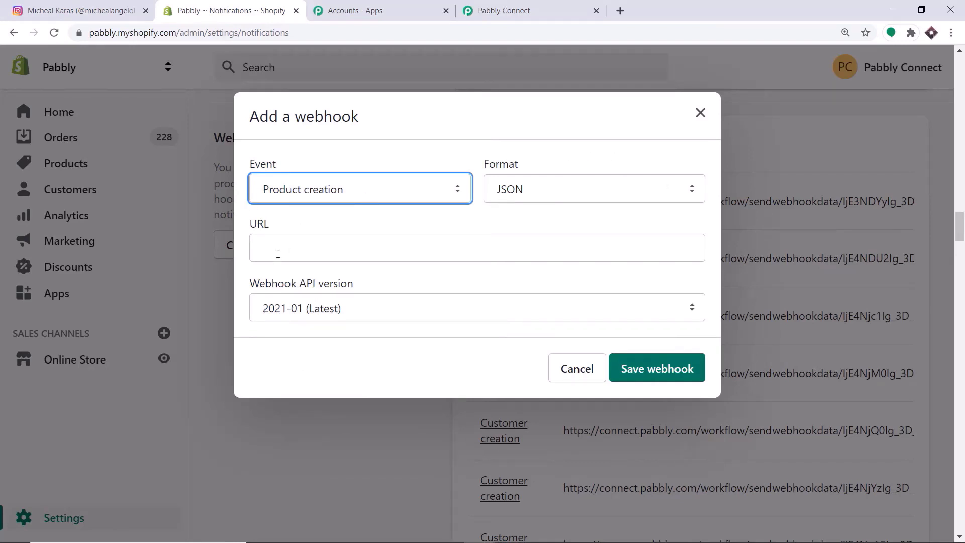
- Paste the Pabbly workflow's webhook URL into the URL field and save the webhook
left_click(527, 6)
left_click(747, 255)
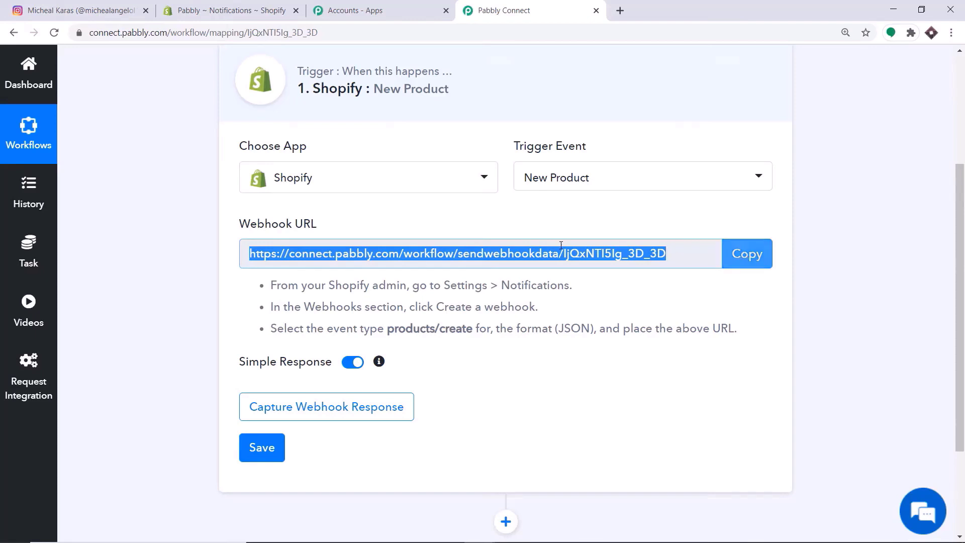
left_click(232, 10)
left_click(308, 251)
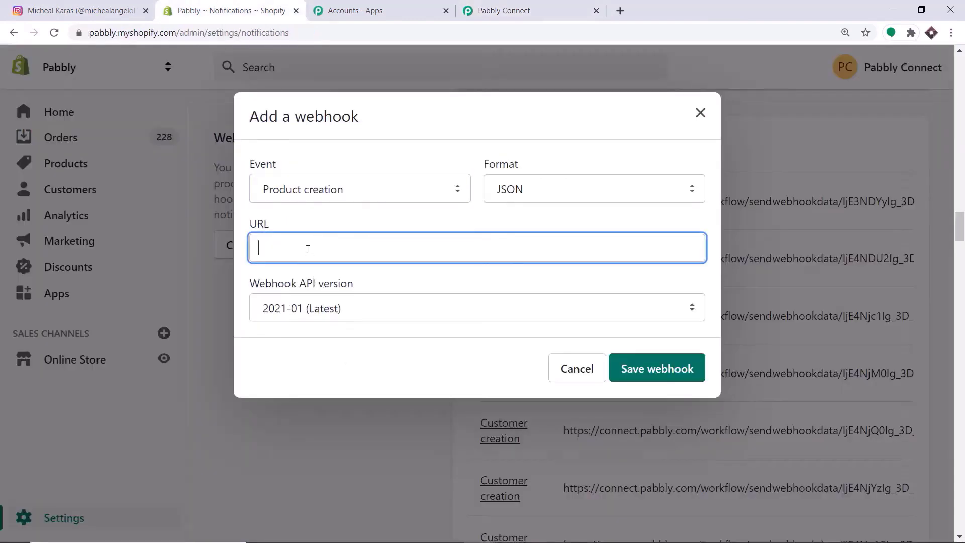
right_click(309, 251)
left_click(341, 348)
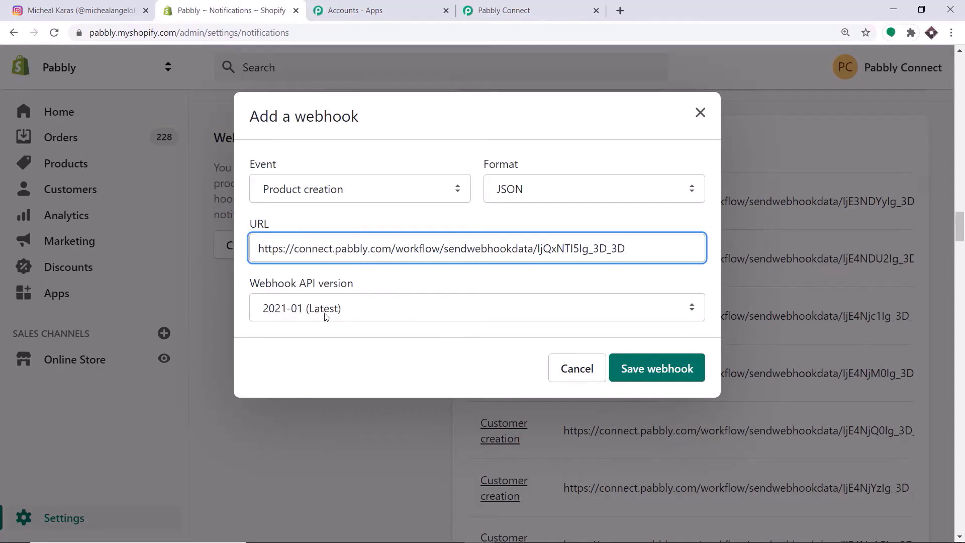
left_click(648, 360)
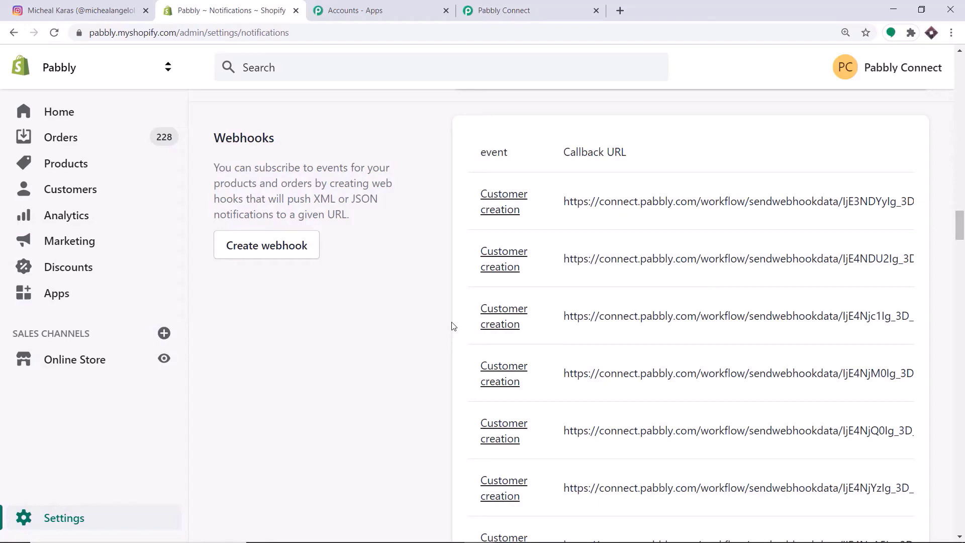
- Set the Pabbly Shopify trigger to capture a webhook response, then show Shopify's Products list
left_click(480, 10)
scroll(367, 274, "down", 3)
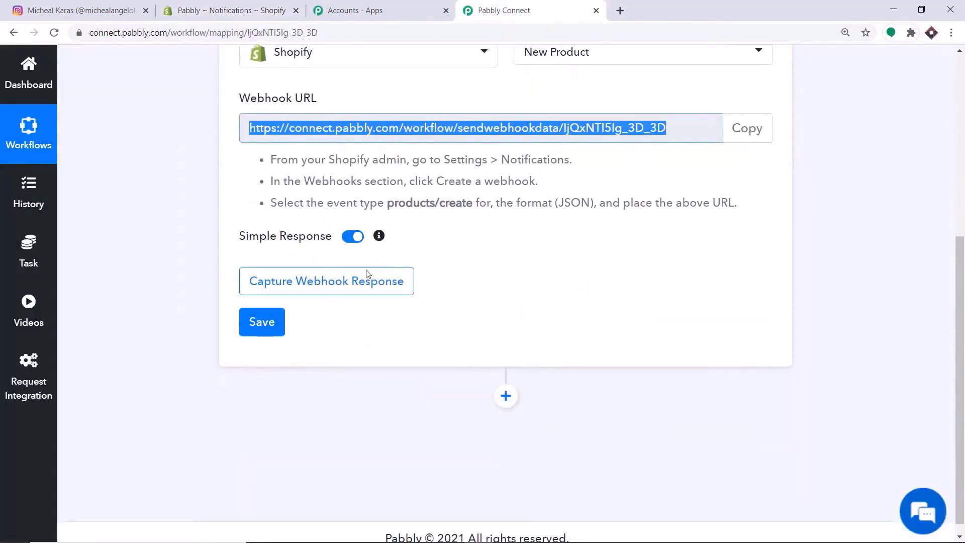
left_click(337, 285)
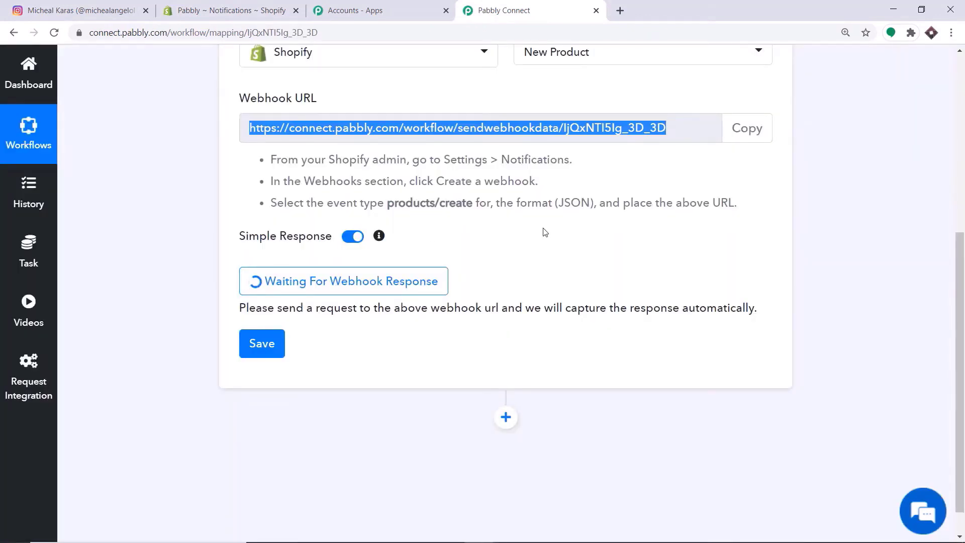
left_click(286, 5)
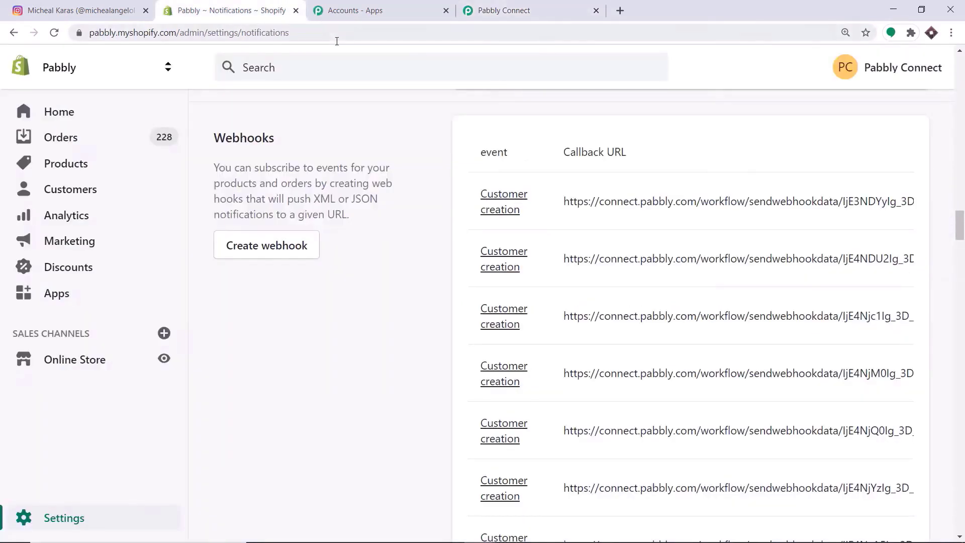
left_click(48, 165)
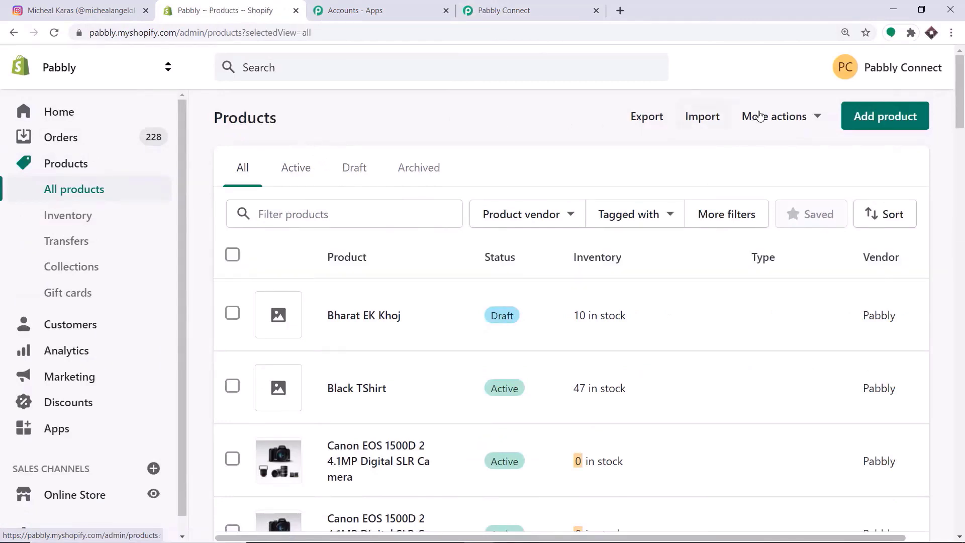
- Start a new Shopify product titled 'Iphone'
left_click(895, 121)
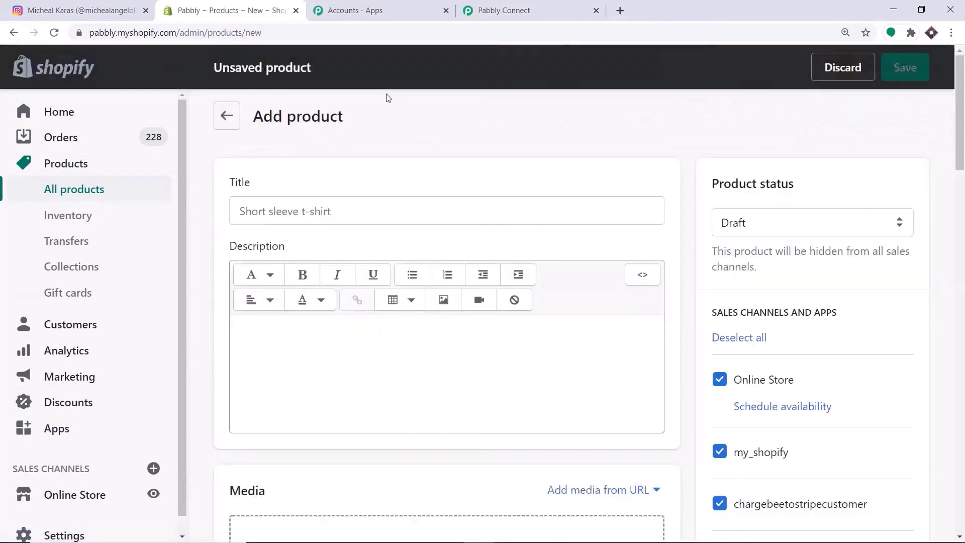
left_click(274, 216)
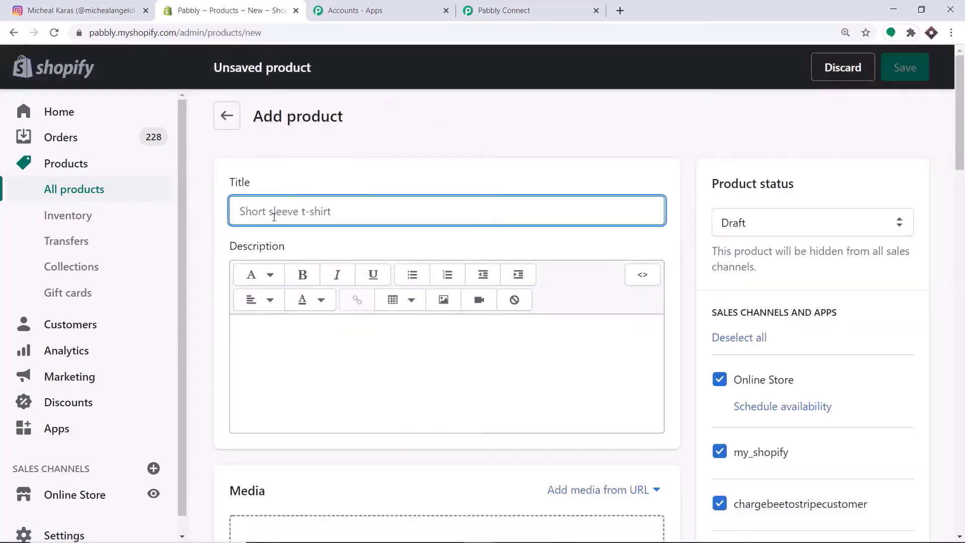
type("Iphone")
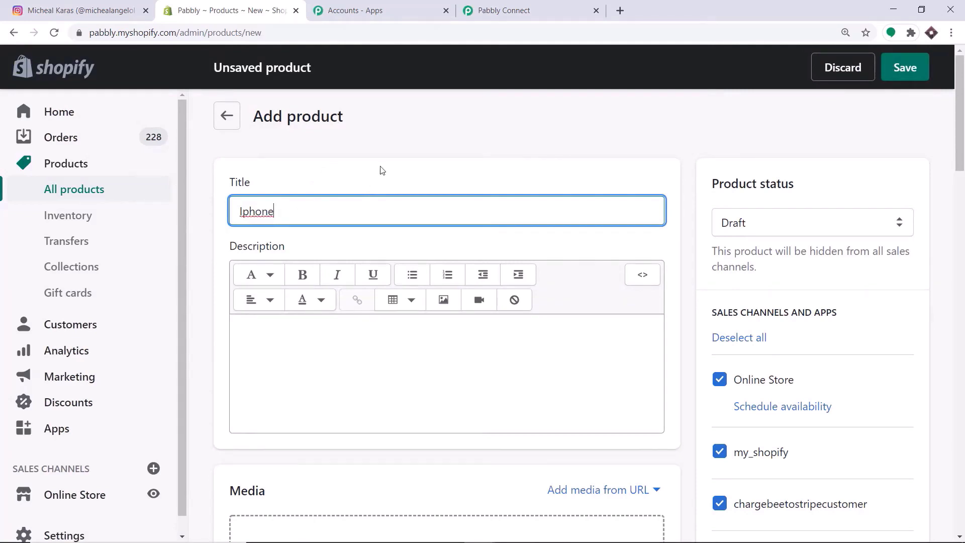
- Write the description 'Medium screen' and '16 GB Ram', correcting the mistyped characters
scroll(382, 170, "down", 3)
left_click(323, 216)
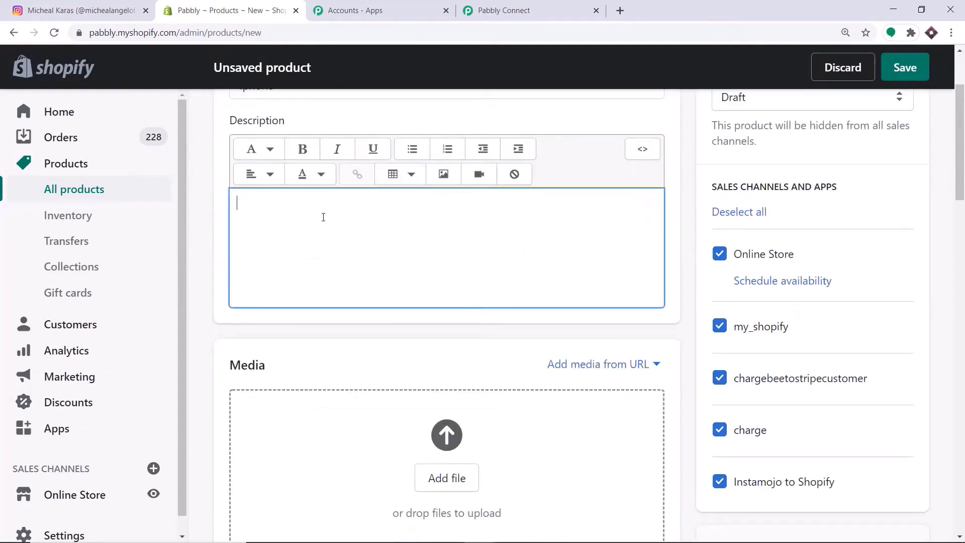
type("Medium s")
type("creen ")
type("2")
type("16")
key("BackSpace")
key("BackSpace")
key("BackSpace")
type("2")
key("BackSpace")
type("16 GB Ram")
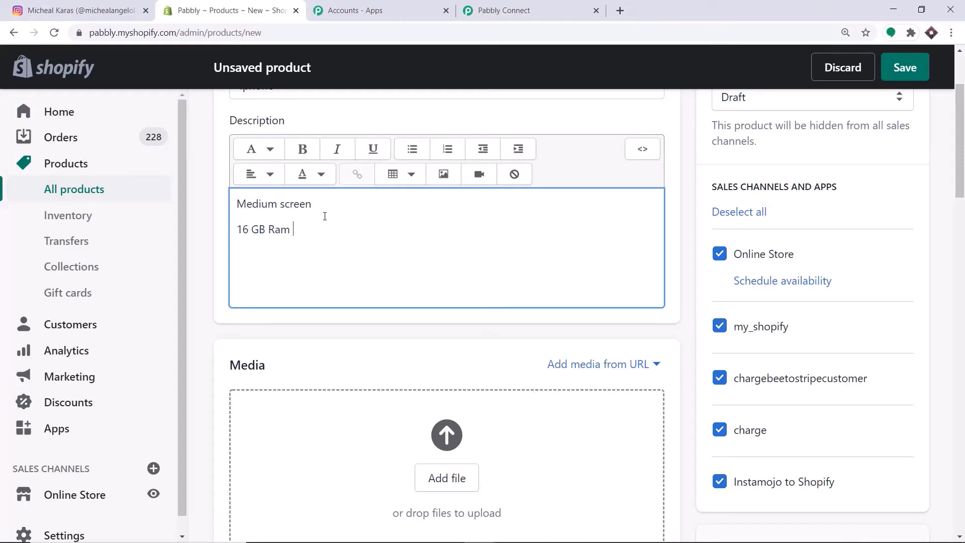
scroll(325, 217, "down", 3)
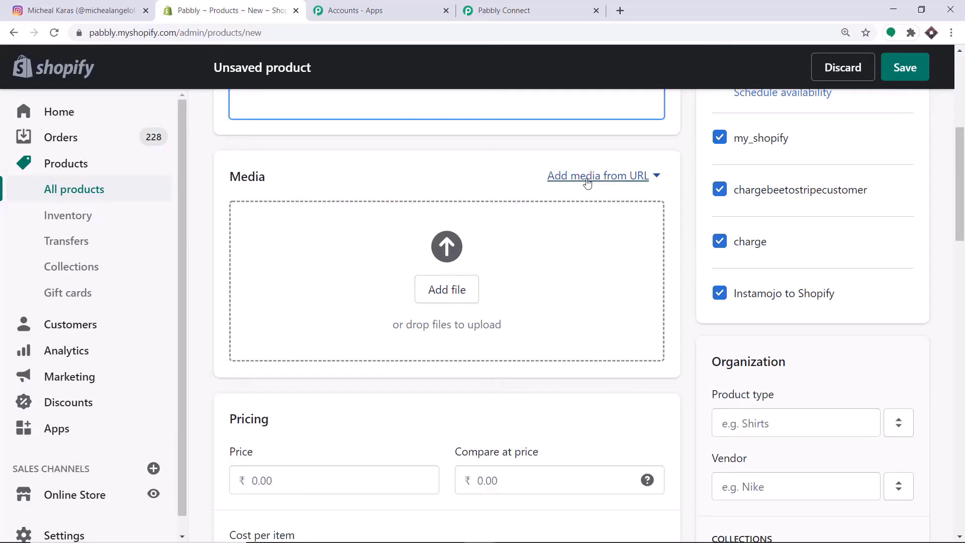
- Paste the Pexels image link into the product's Add image from URL dialog
left_click(583, 177)
left_click(589, 219)
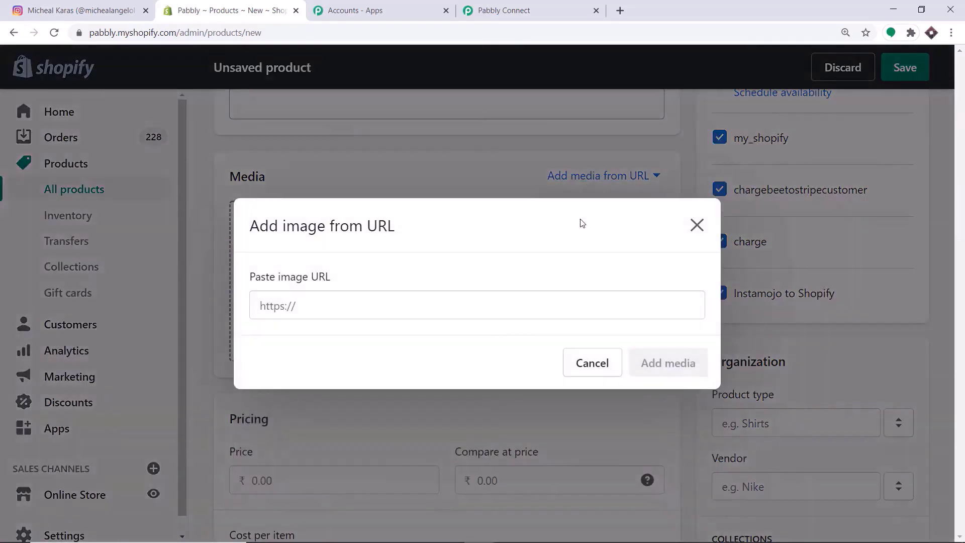
left_click(264, 307)
type("https://images.pexels.com/photos/788946/pexels-photo-788946.jpeg?cs=srgb&dl=pexels-jess-bailey-designs-788946.jpg&fm=jpg")
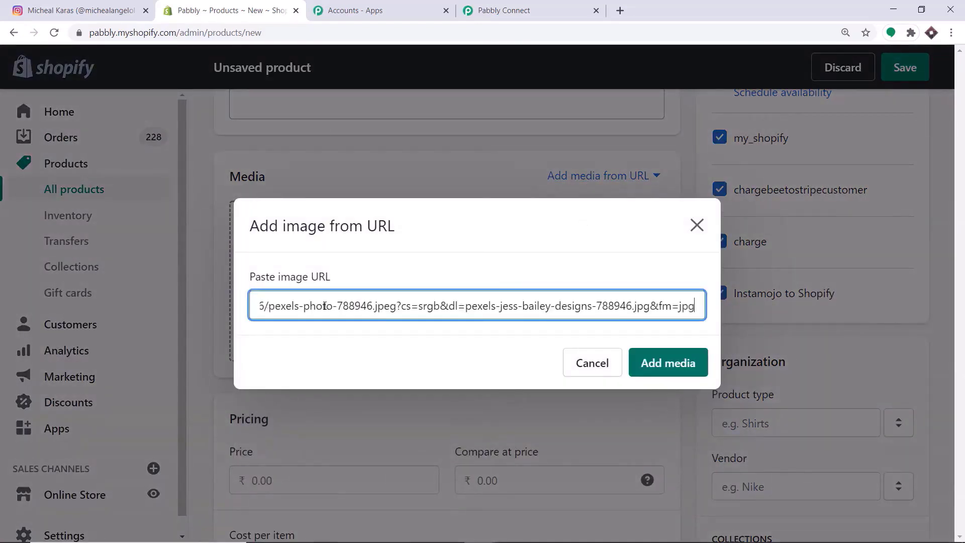
- Check the Pexels phone photo in a new tab, then attach it as product media
left_click(620, 11)
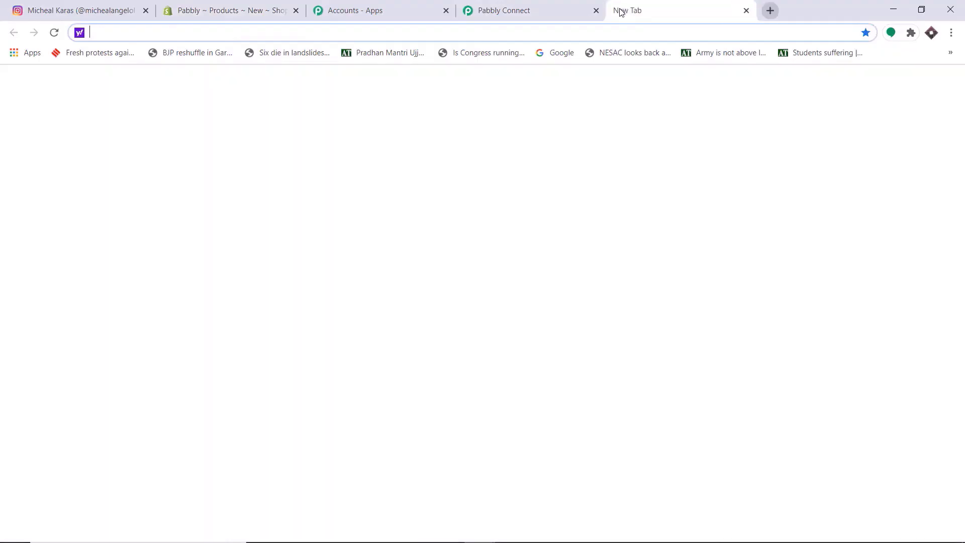
type("https://images.pexels.com/photos/788946/pexels-photo-788946.jpeg?cs=srgb&dl=pexels-jess-bailey-designs-788946.jpg&fm=jpg")
key("Return")
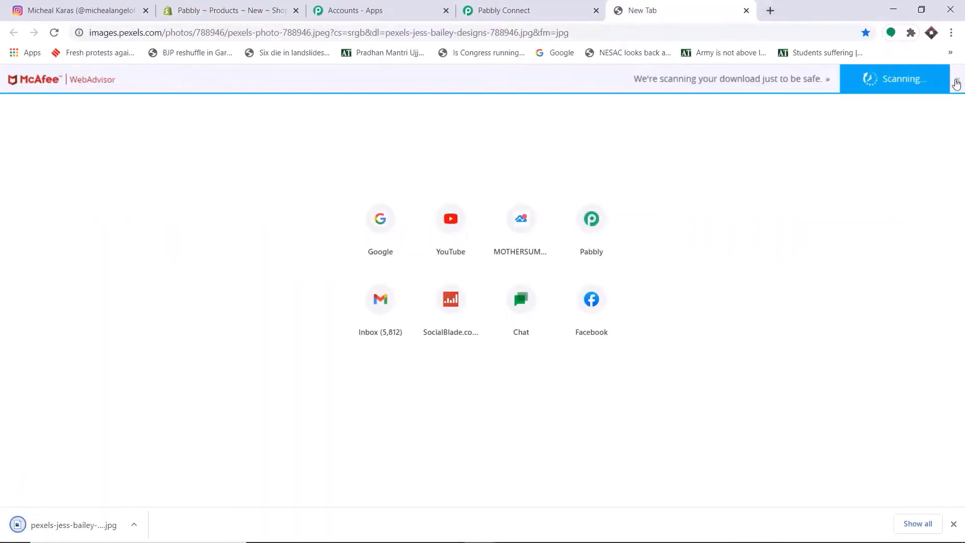
left_click(958, 81)
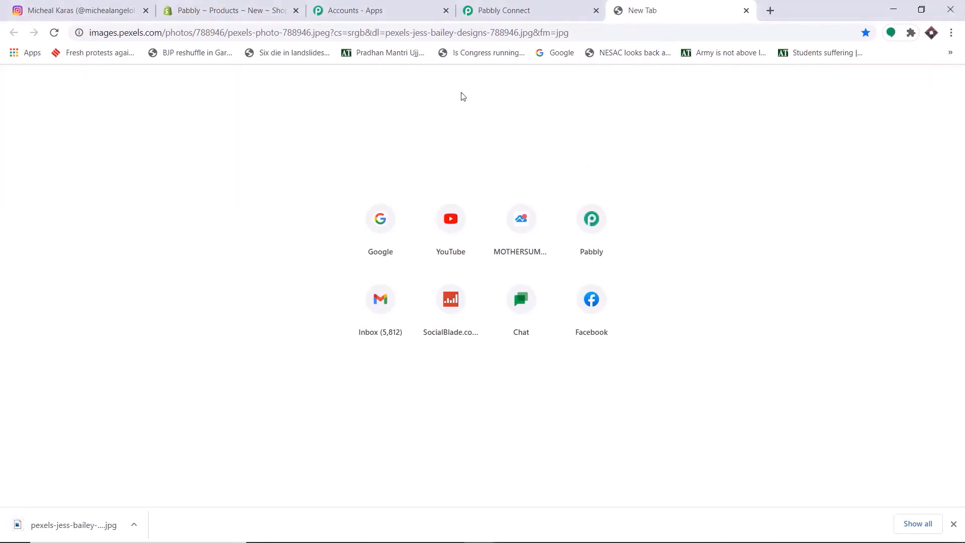
left_click(80, 525)
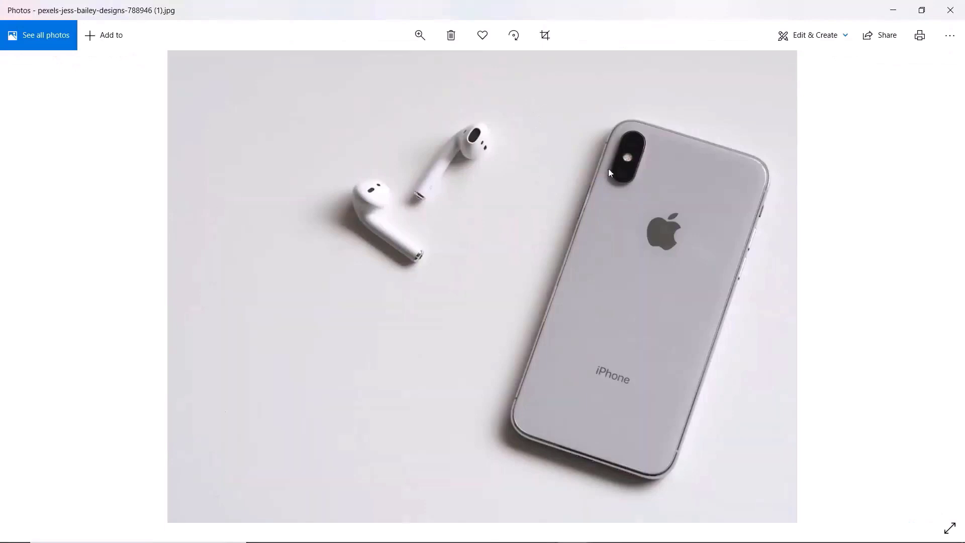
left_click(893, 10)
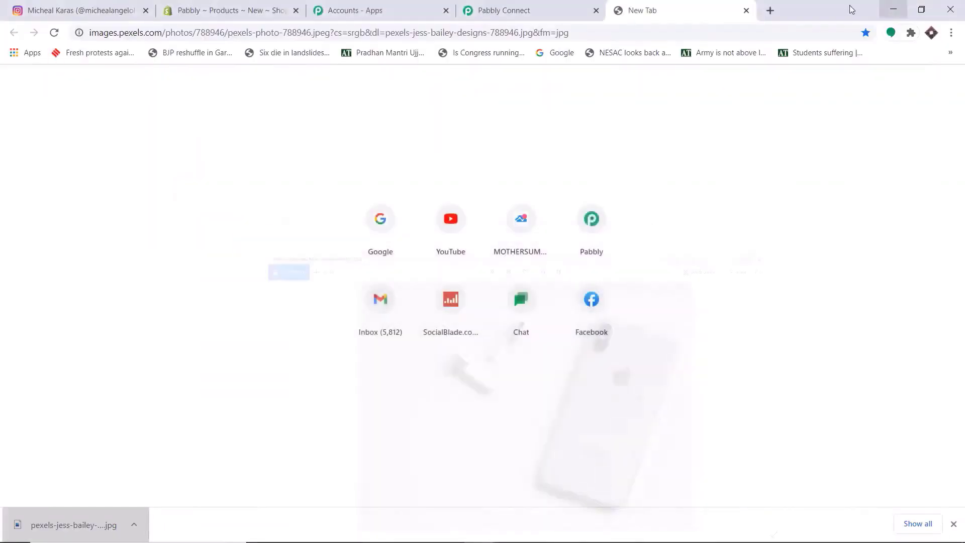
left_click(230, 10)
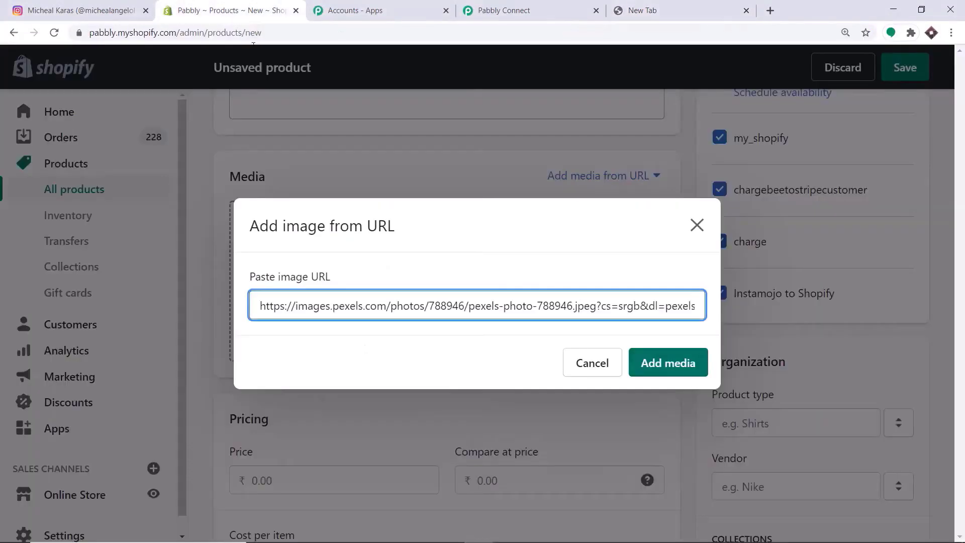
left_click(676, 362)
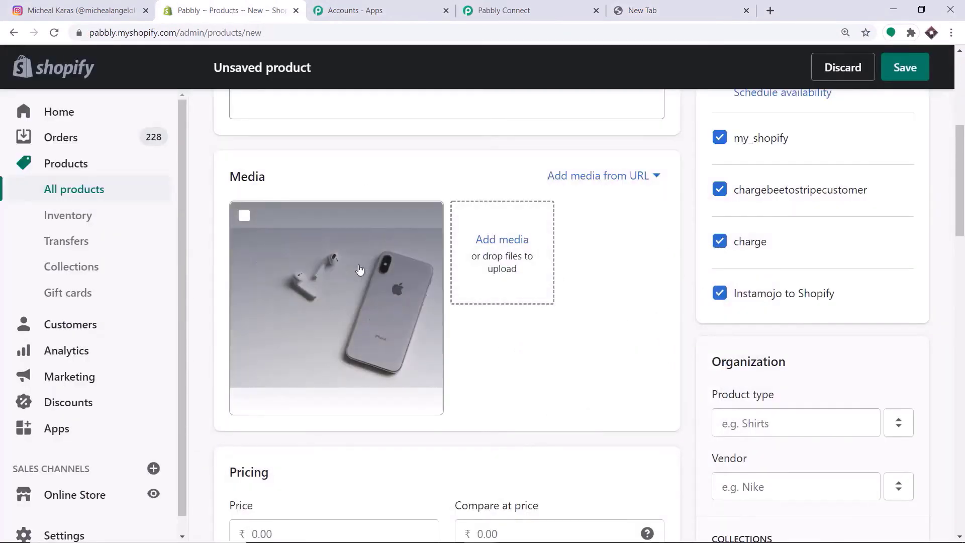
- Set the Iphone's price to 10,000 and its compare-at price to 9,000
scroll(334, 291, "down", 5)
left_click(280, 276)
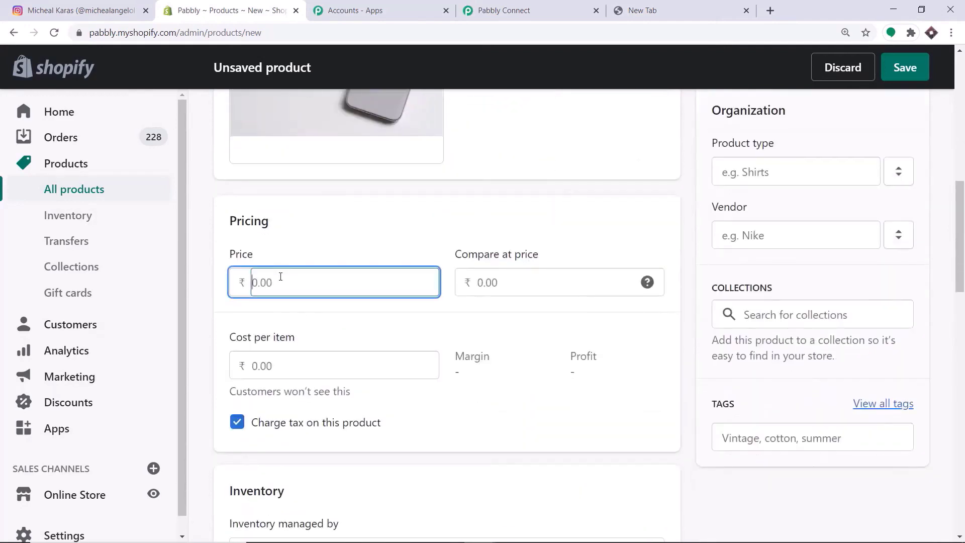
type("10000")
left_click(501, 283)
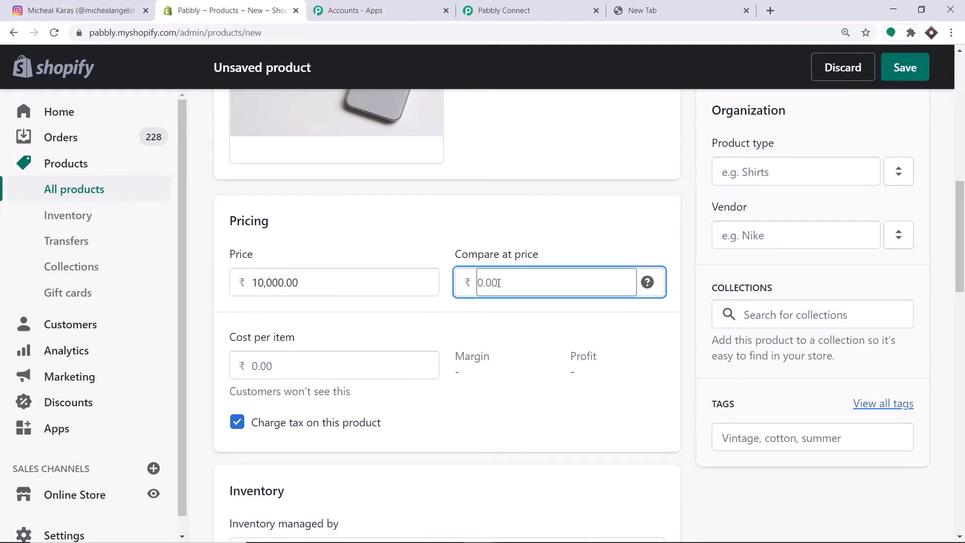
type("9000")
- Turn off Charge tax and Track quantity for the product
scroll(248, 340, "down", 2)
left_click(255, 297)
scroll(463, 270, "down", 1)
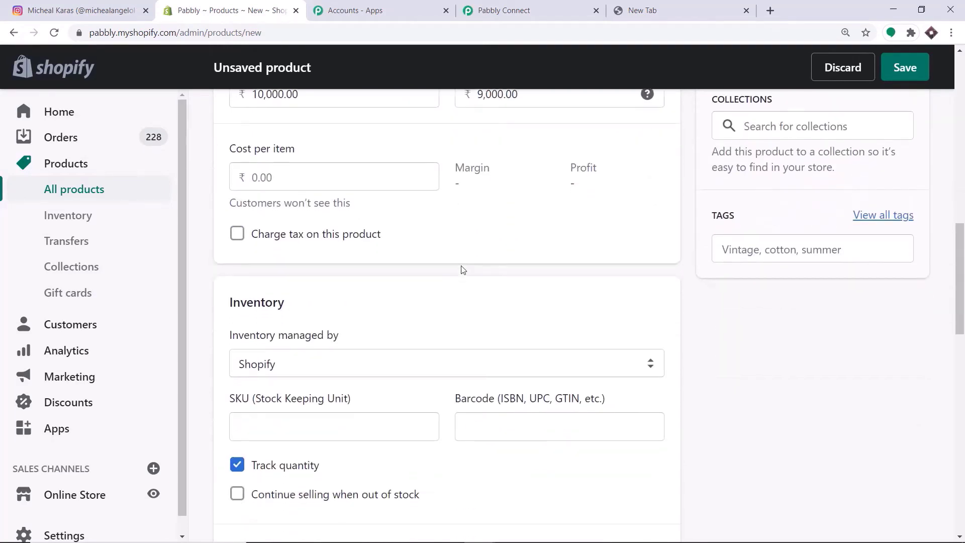
scroll(464, 270, "down", 5)
left_click(237, 214)
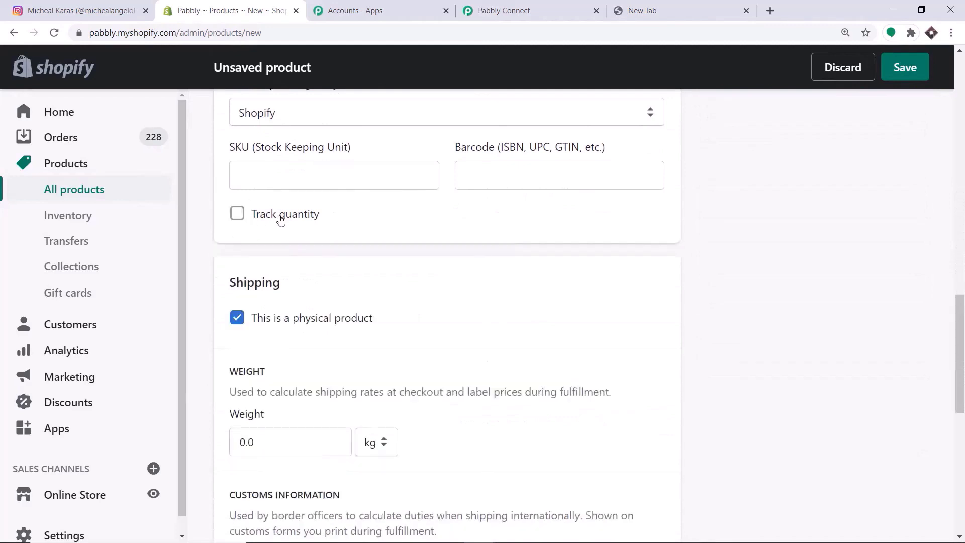
scroll(300, 226, "down", 5)
scroll(538, 226, "up", 6)
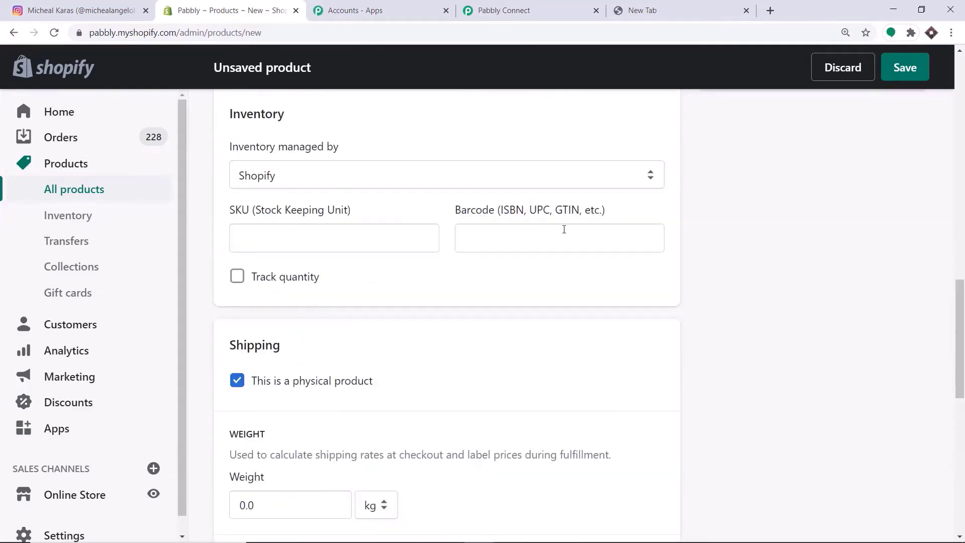
scroll(564, 229, "up", 15)
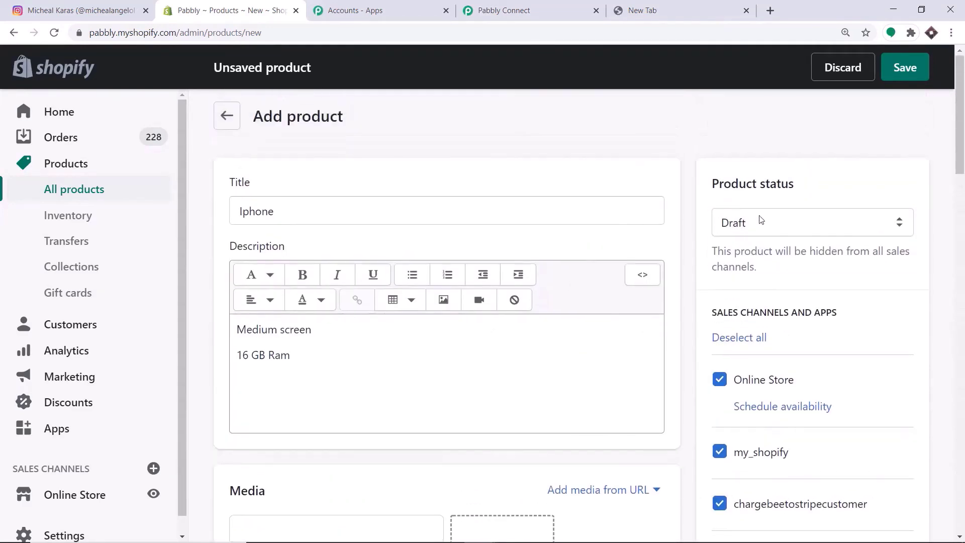
- Make the product status Active and save the Iphone product
left_click(761, 220)
left_click(761, 243)
left_click(907, 70)
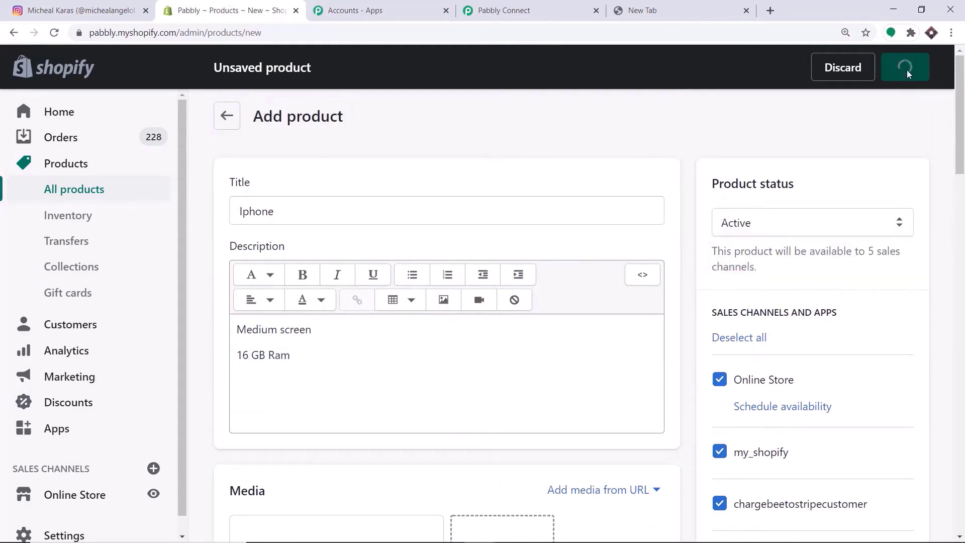
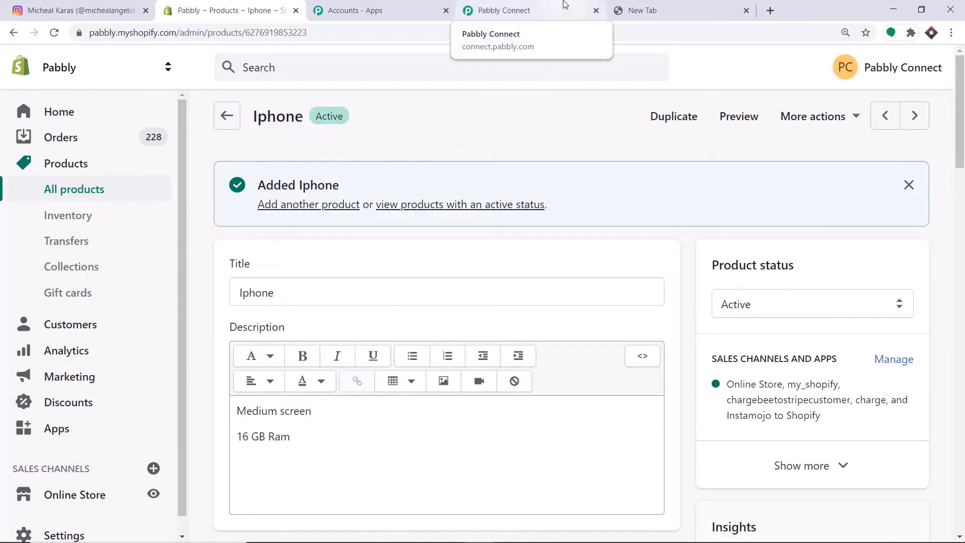
- Find the image src field in the captured Shopify webhook response and select its URL
left_click(517, 5)
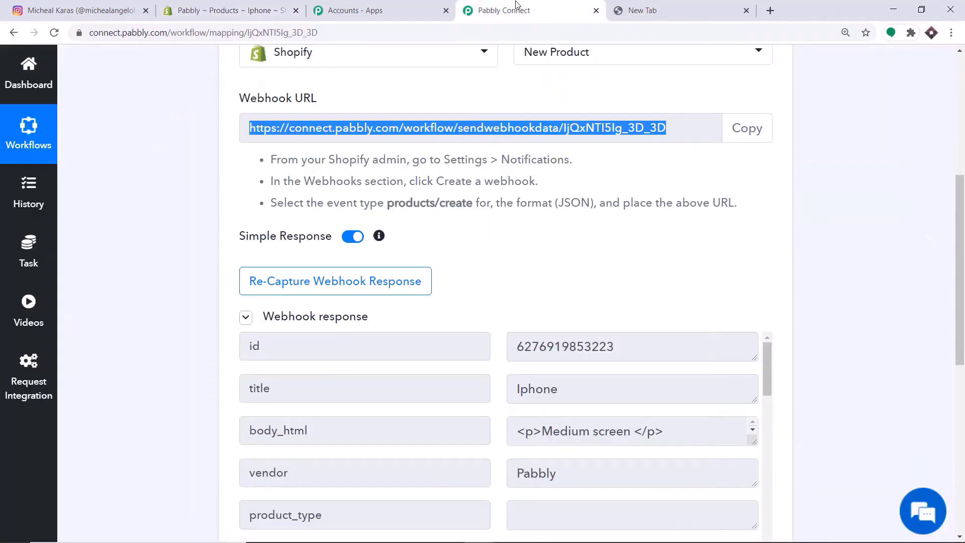
scroll(503, 191, "down", 4)
scroll(537, 222, "down", 3)
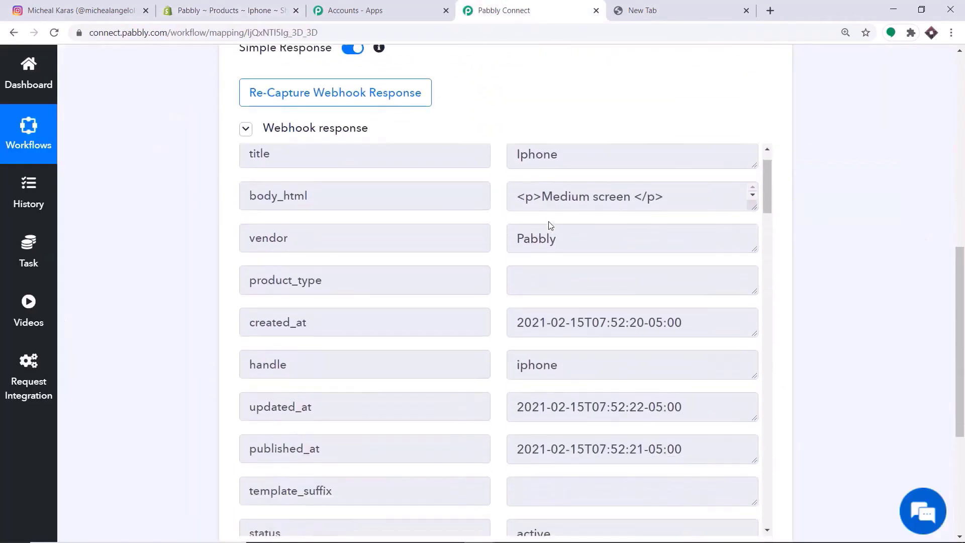
scroll(956, 305, "down", 3)
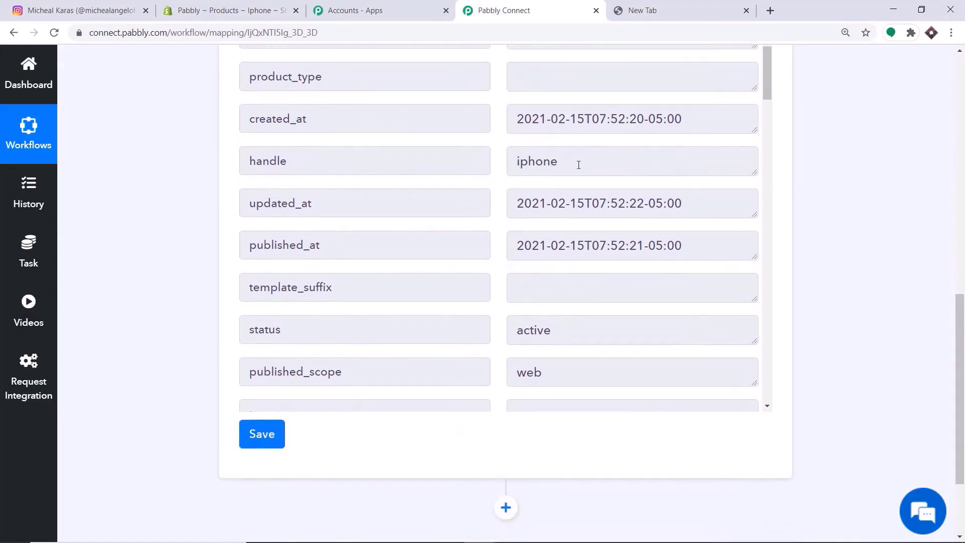
scroll(417, 253, "down", 8)
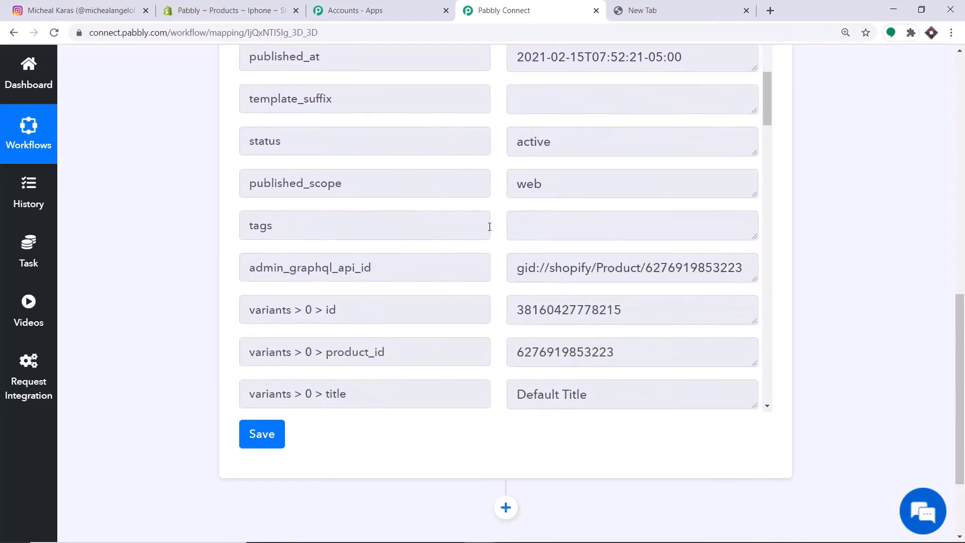
scroll(510, 218, "down", 1)
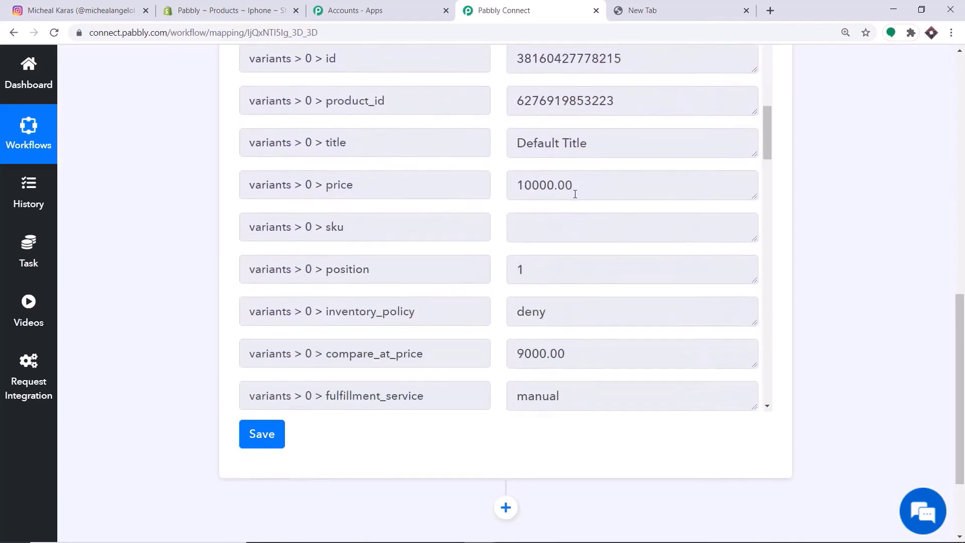
scroll(425, 233, "down", 3)
scroll(569, 229, "down", 1)
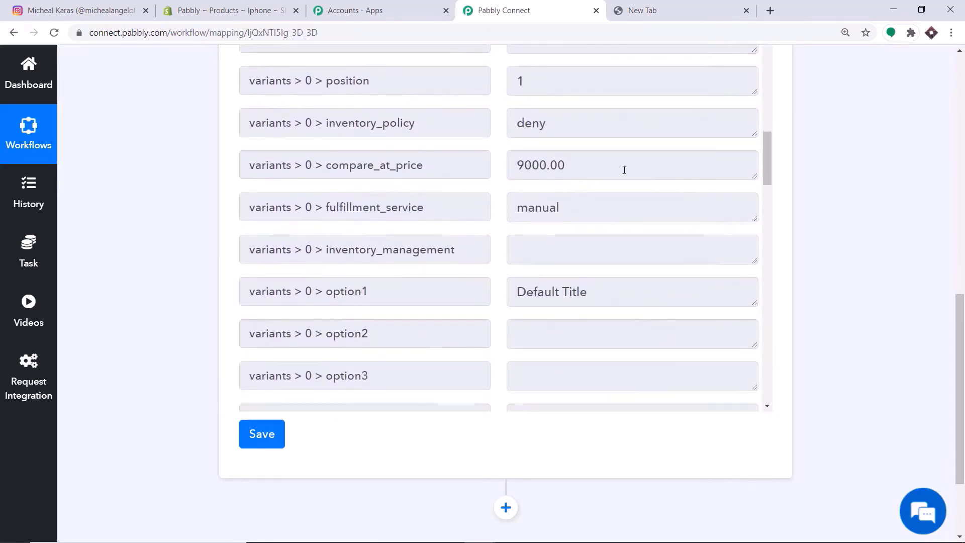
scroll(503, 171, "down", 1)
scroll(506, 182, "down", 4)
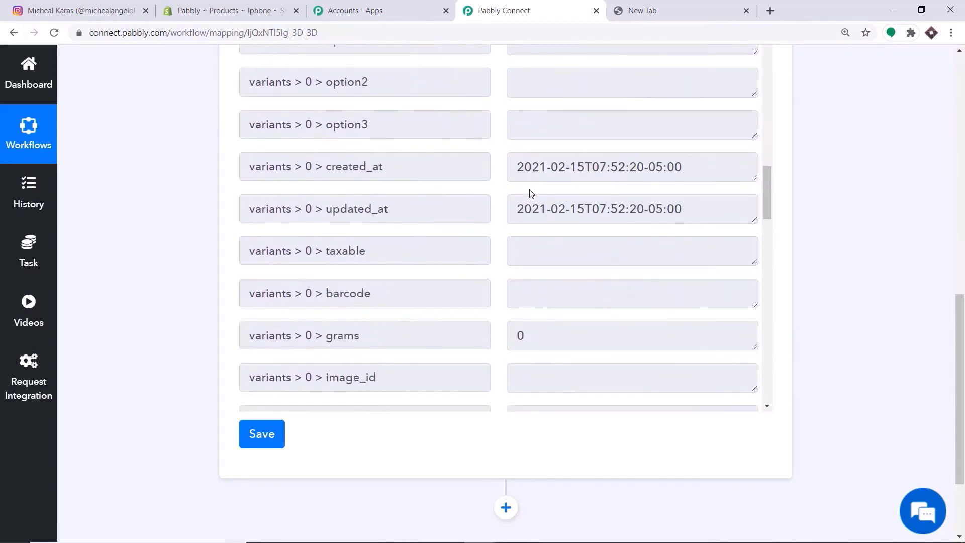
scroll(578, 103, "down", 7)
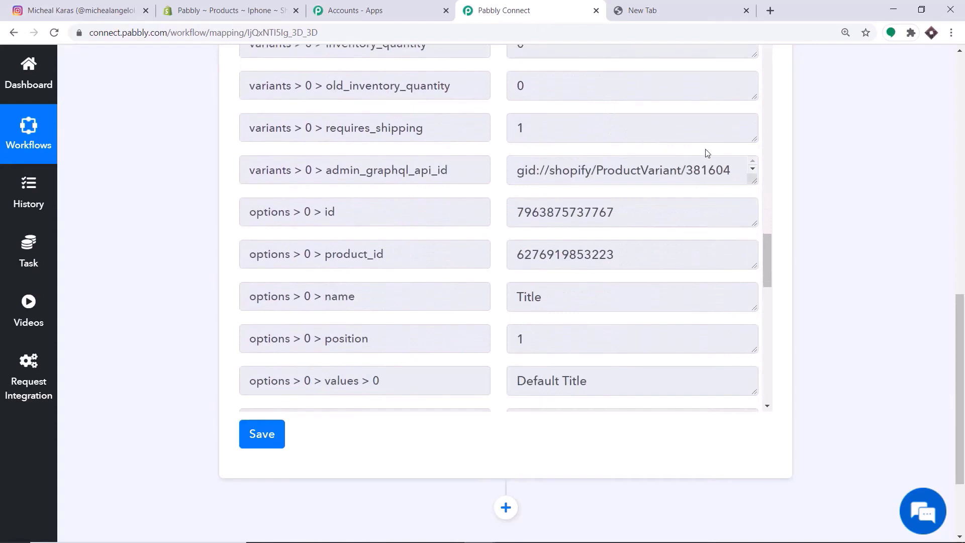
scroll(707, 152, "down", 13)
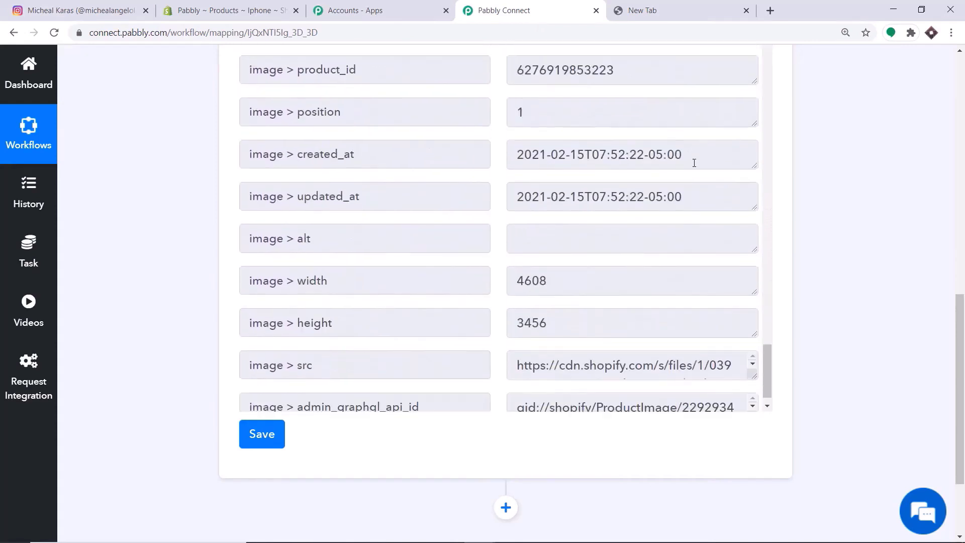
scroll(694, 162, "down", 1)
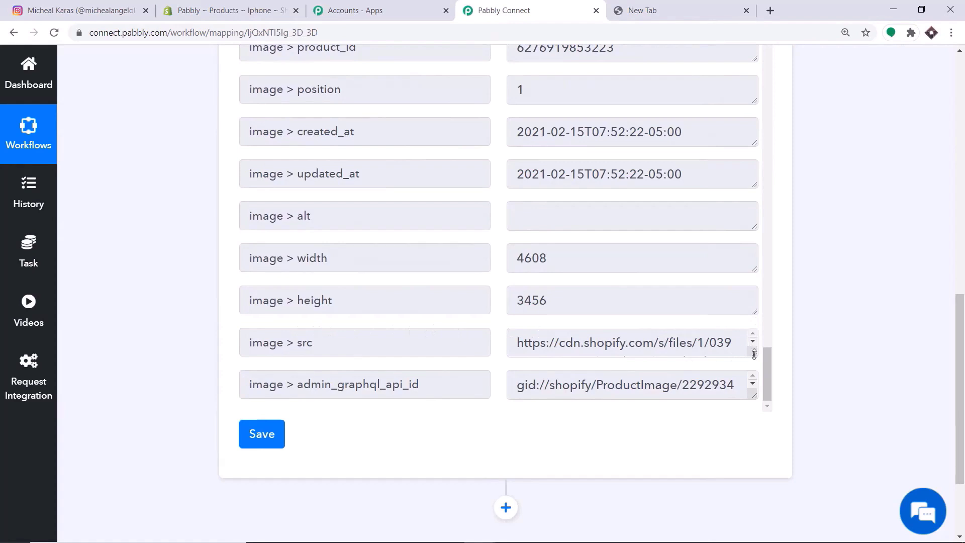
left_click_drag(754, 355, 518, 339)
key("ctrl+c")
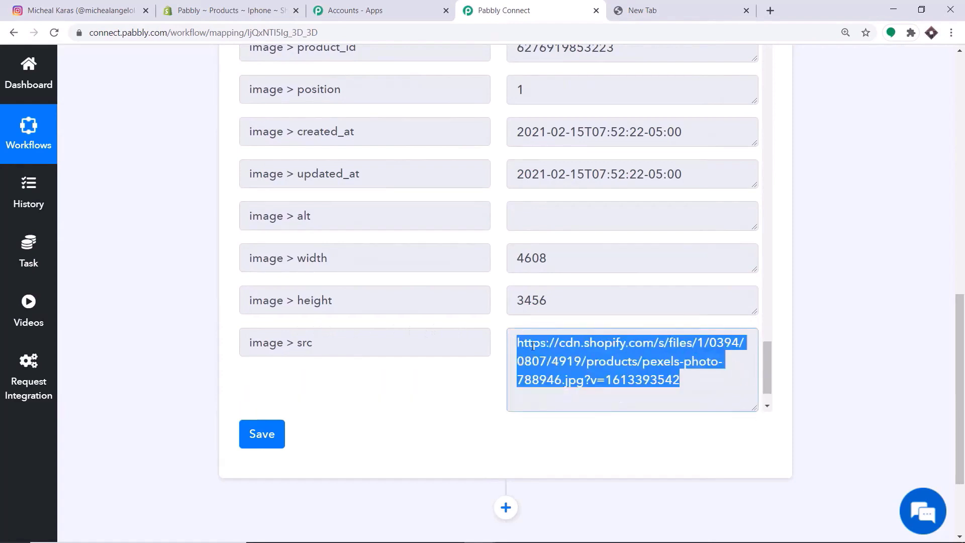
- Copy the image src URL and open it in a new tab to view pexels-photo-788946.jpg
right_click(534, 346)
left_click(542, 358)
left_click(771, 10)
key("ctrl+v")
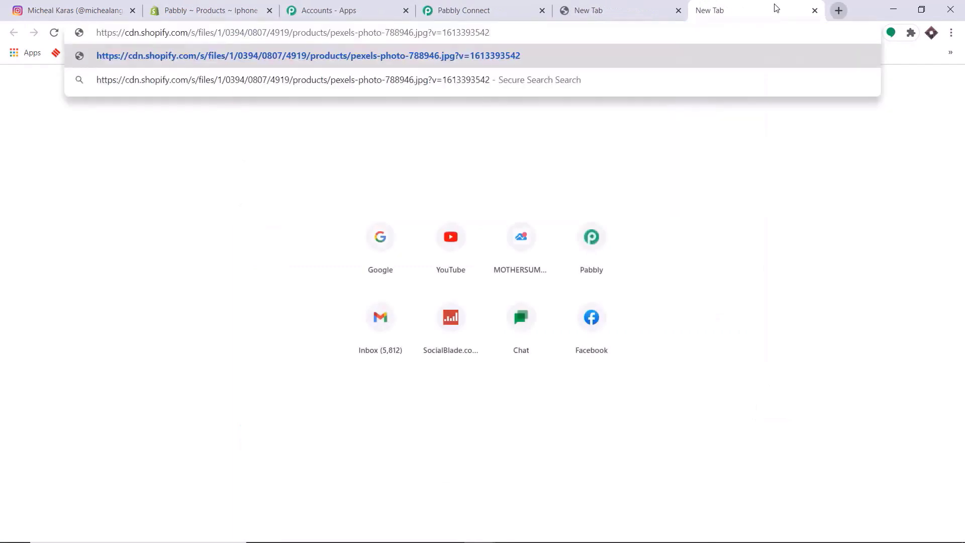
key("Return")
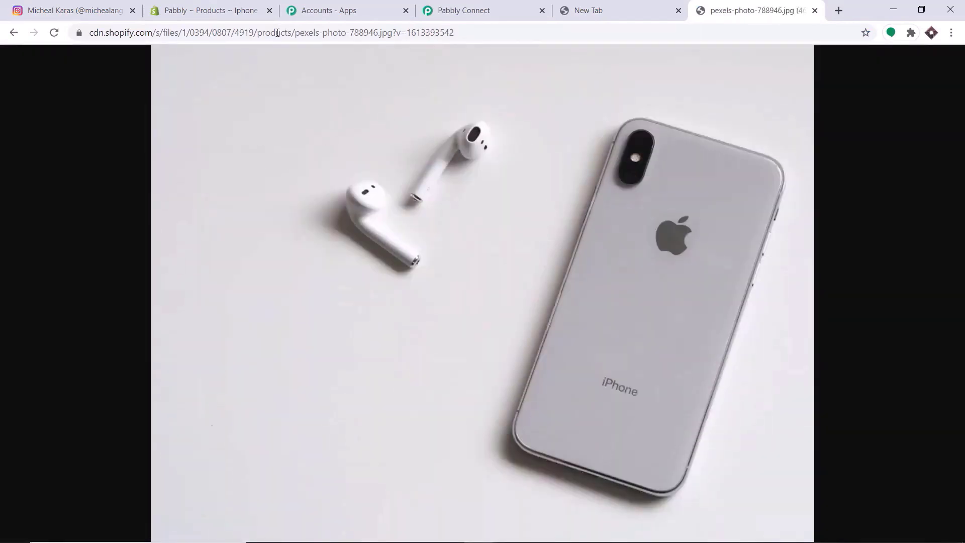
left_click(465, 7)
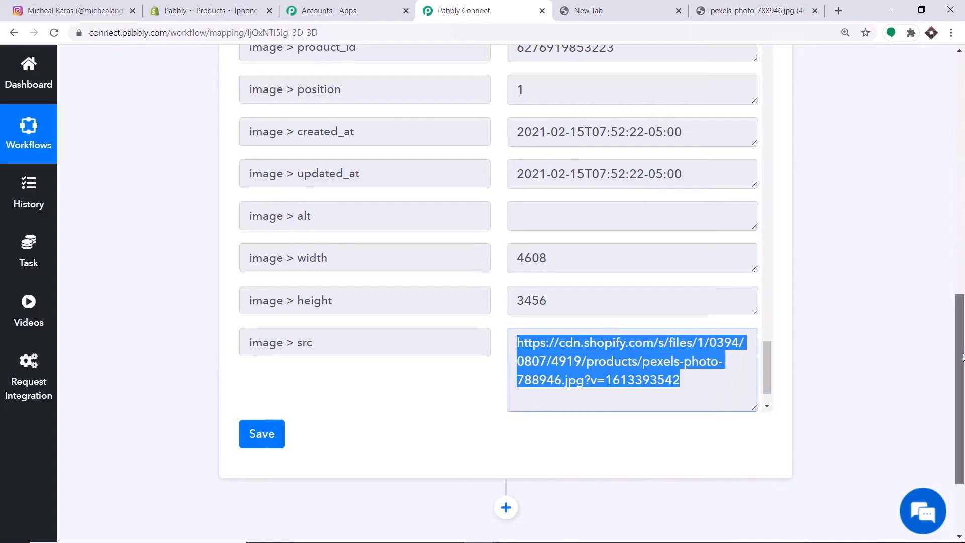
- Add an action step below the Shopify trigger using the Instagram for Business app
scroll(542, 216, "down", 3)
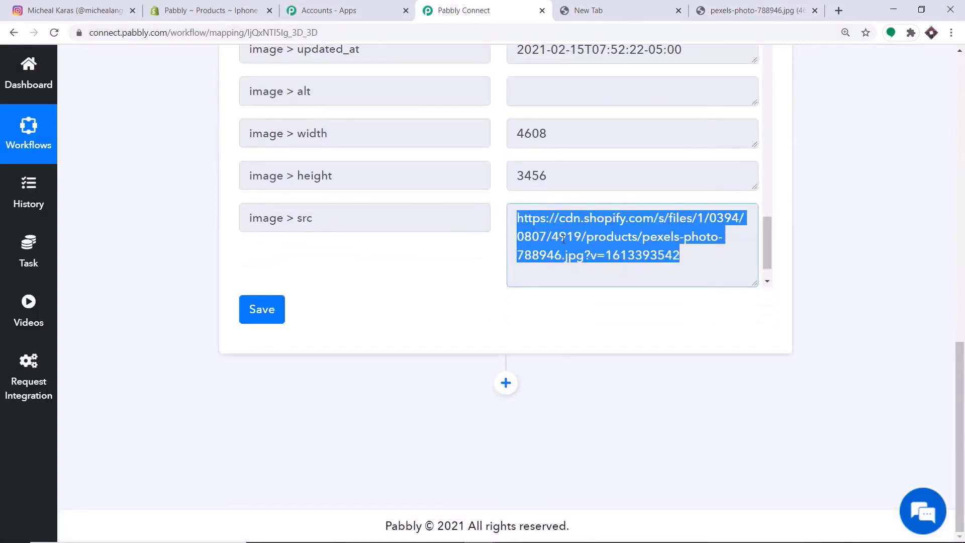
left_click(506, 383)
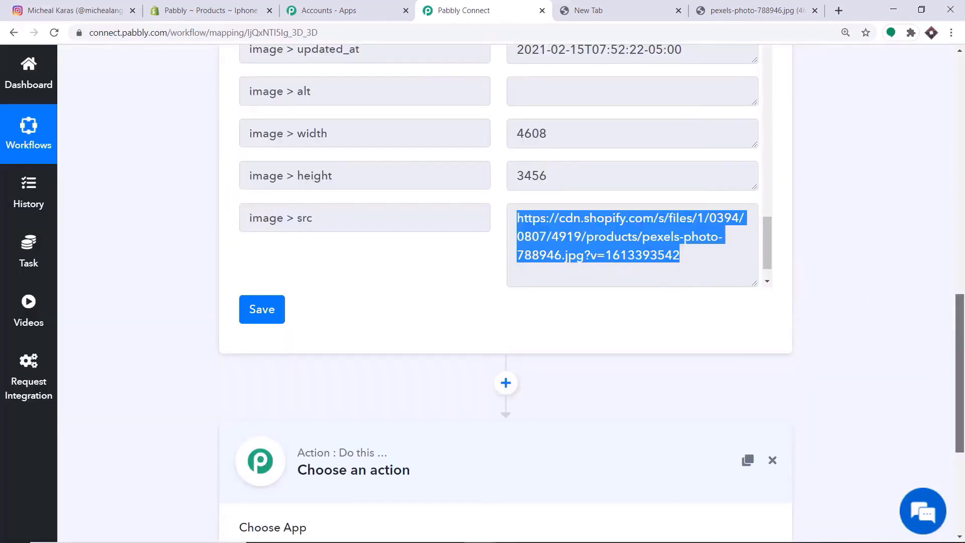
scroll(960, 372, "down", 5)
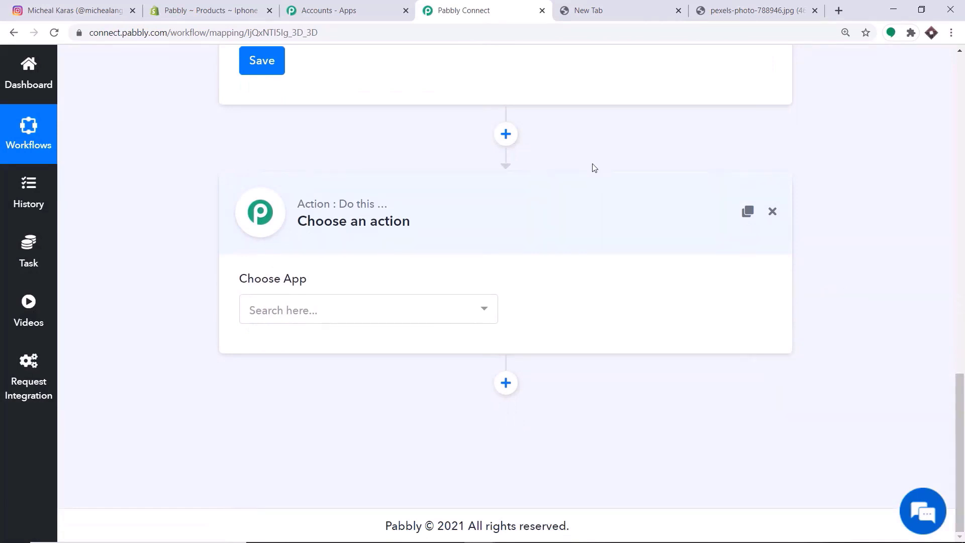
left_click(366, 319)
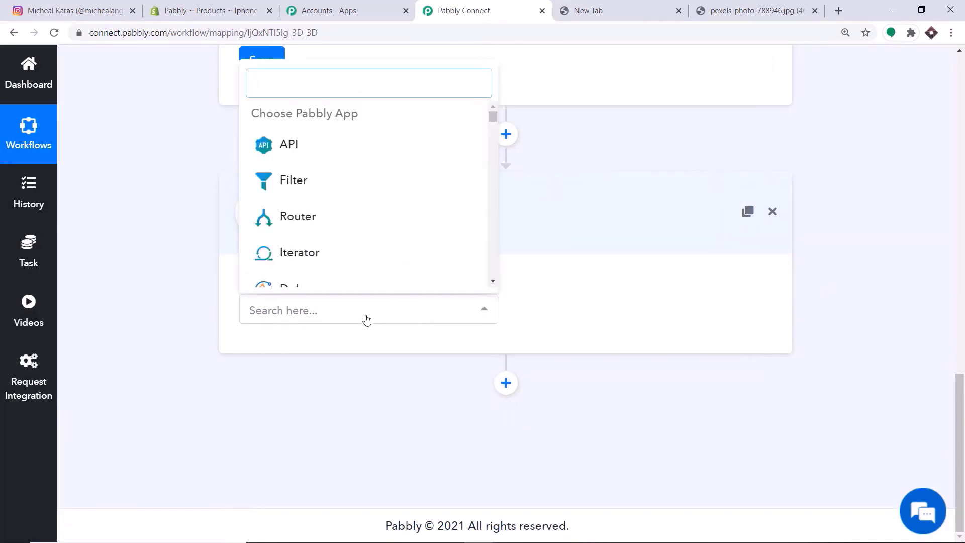
type("inst")
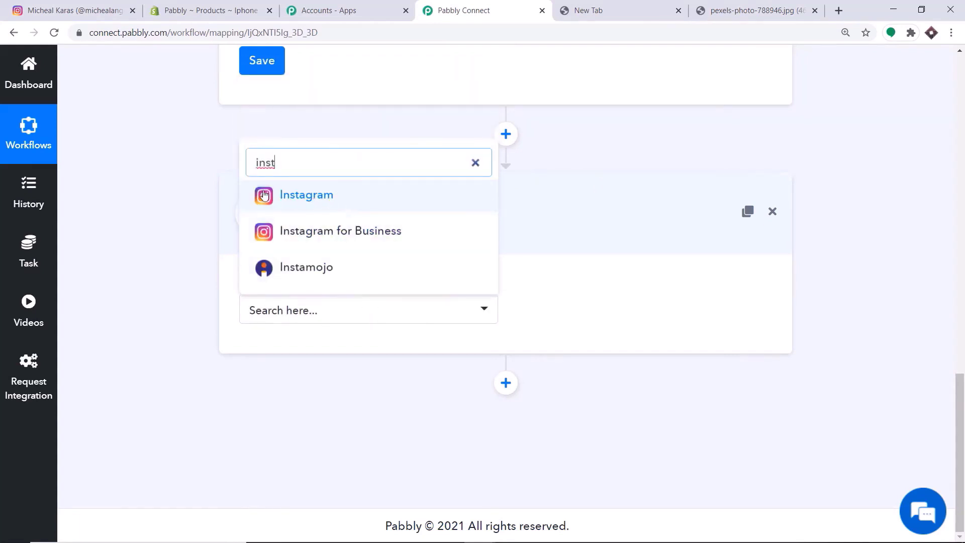
left_click(340, 207)
left_click(338, 197)
left_click(300, 236)
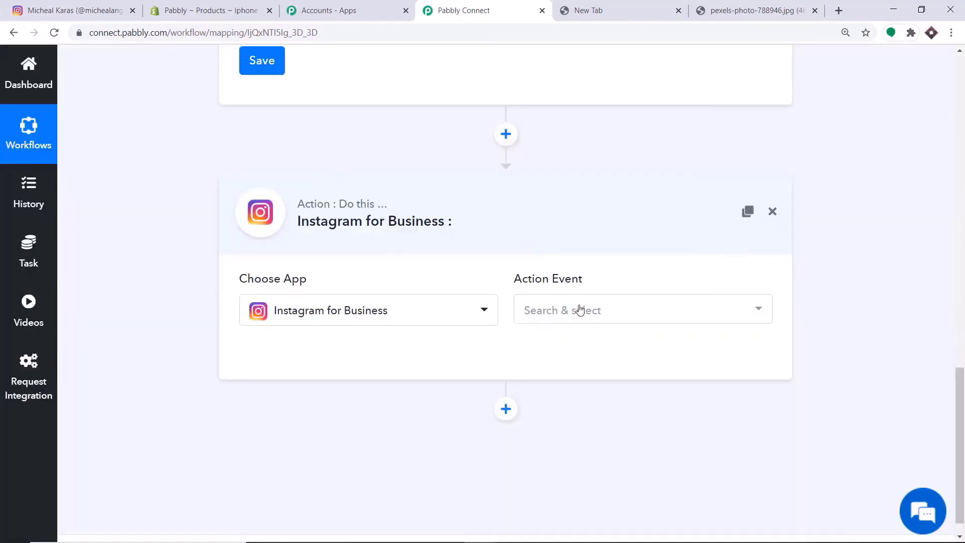
- Set the action event to Publish Photo/Video (Legacy)
left_click(580, 309)
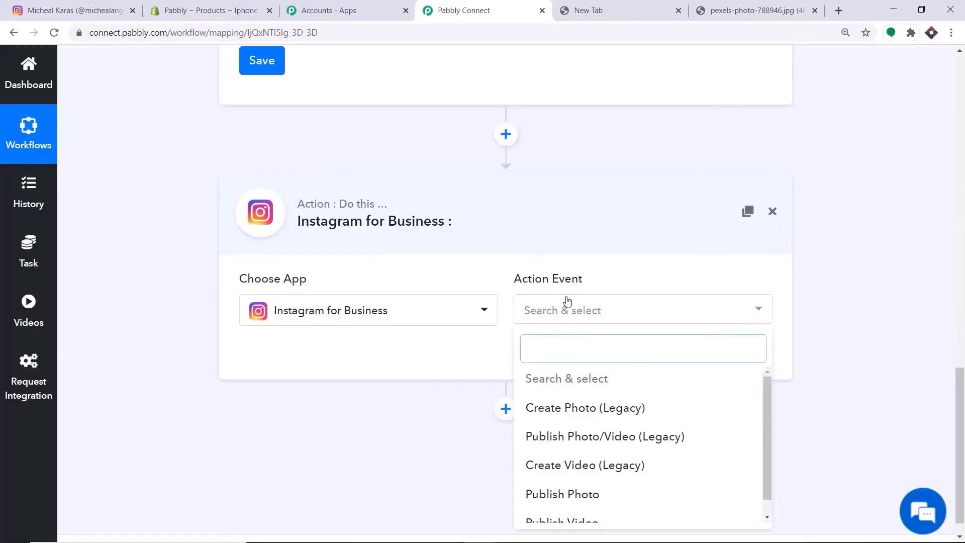
scroll(591, 352, "down", 1)
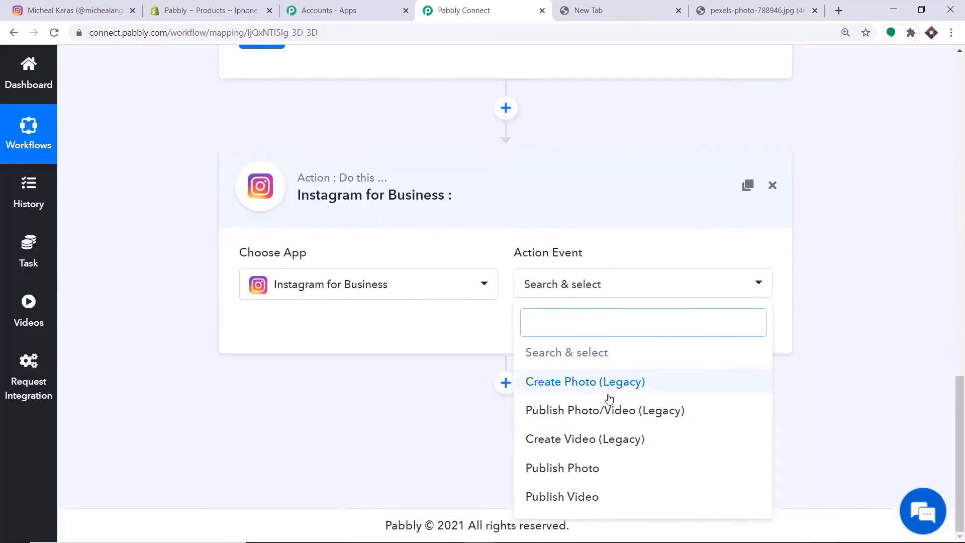
left_click(583, 411)
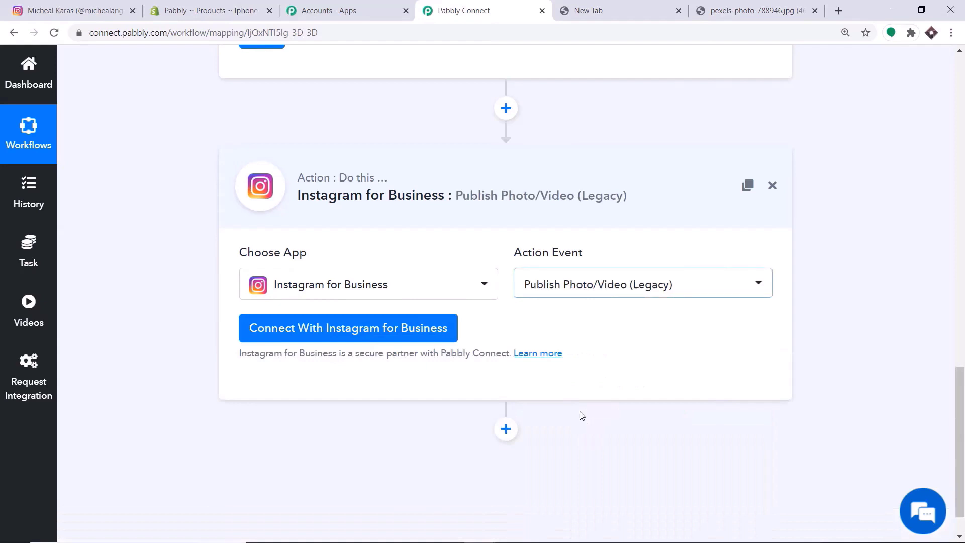
- Authorize the Instagram for Business connection and check the Instagram profile
left_click(280, 337)
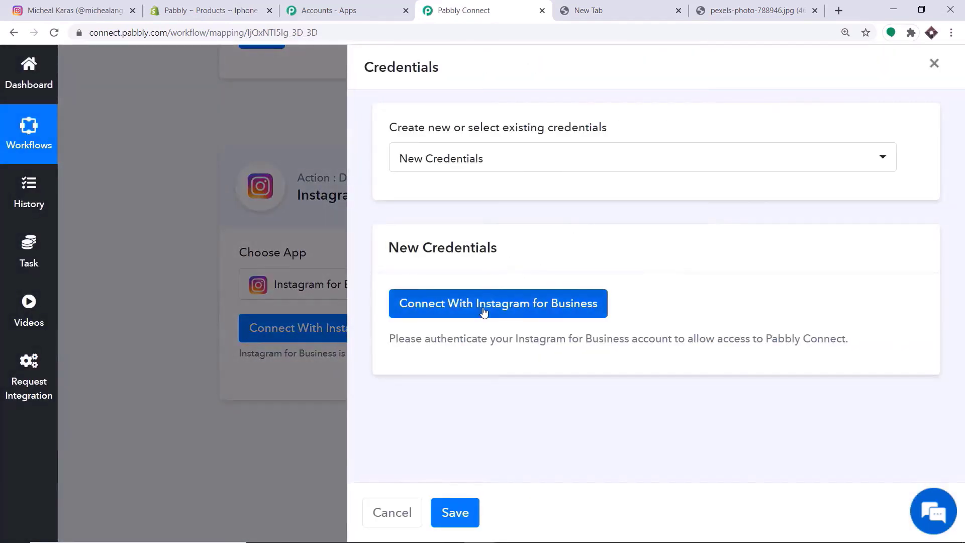
left_click(538, 302)
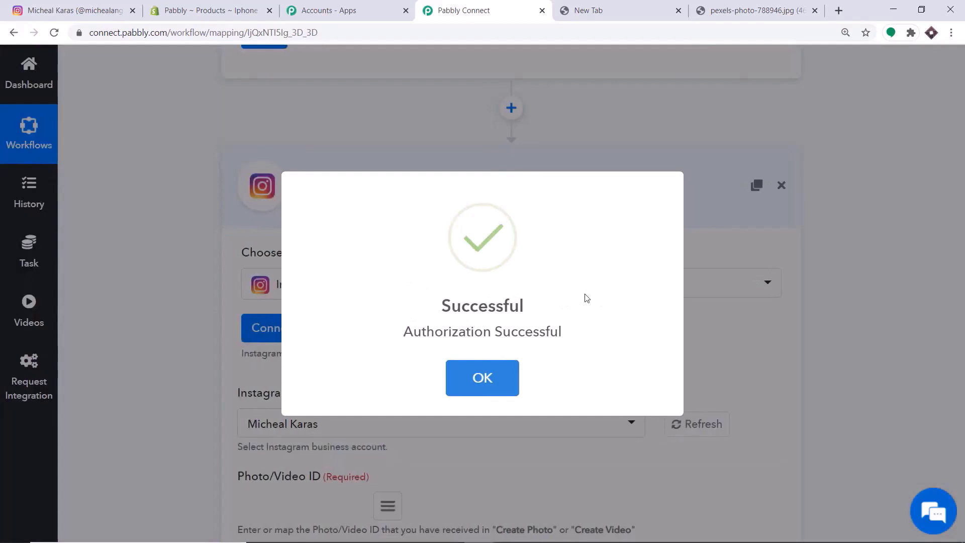
left_click(503, 386)
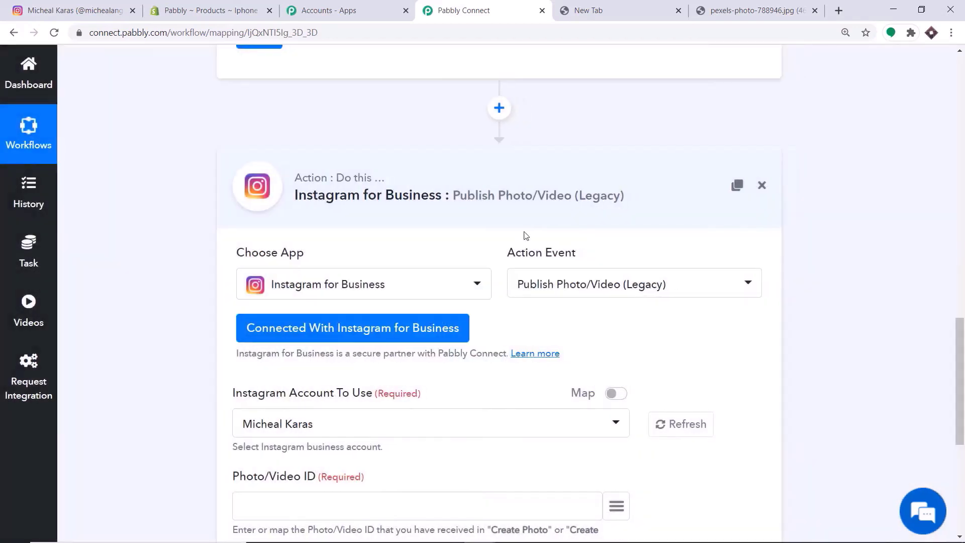
scroll(526, 235, "down", 3)
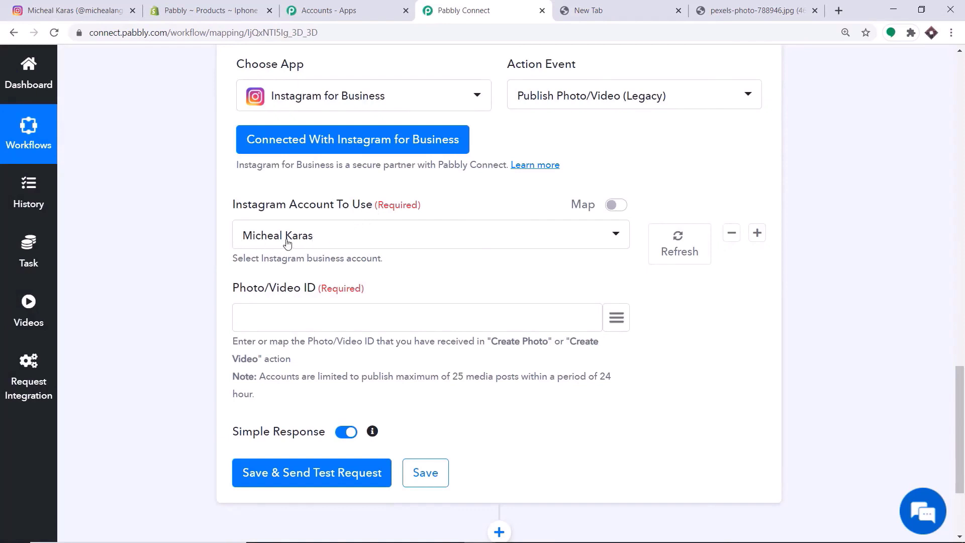
left_click(98, 8)
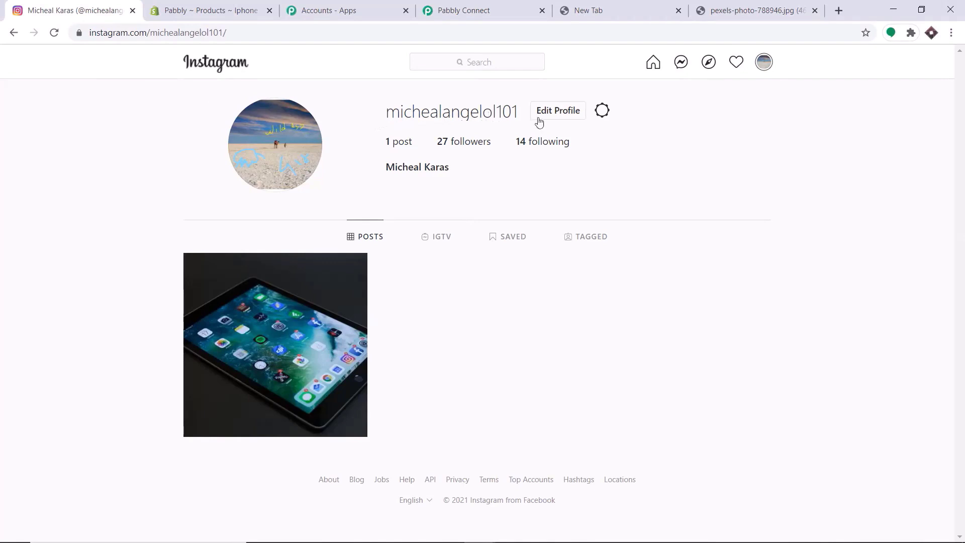
left_click(467, 15)
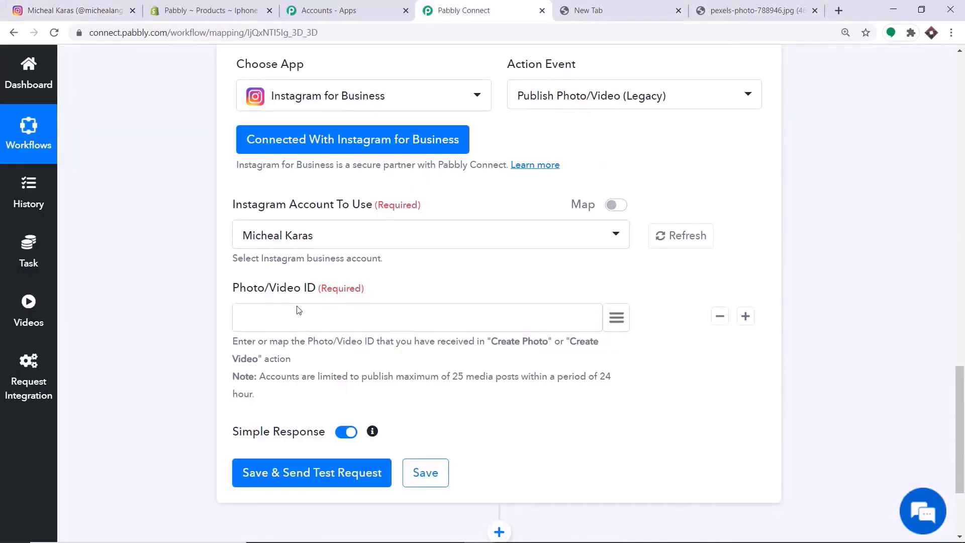
scroll(296, 312, "down", 1)
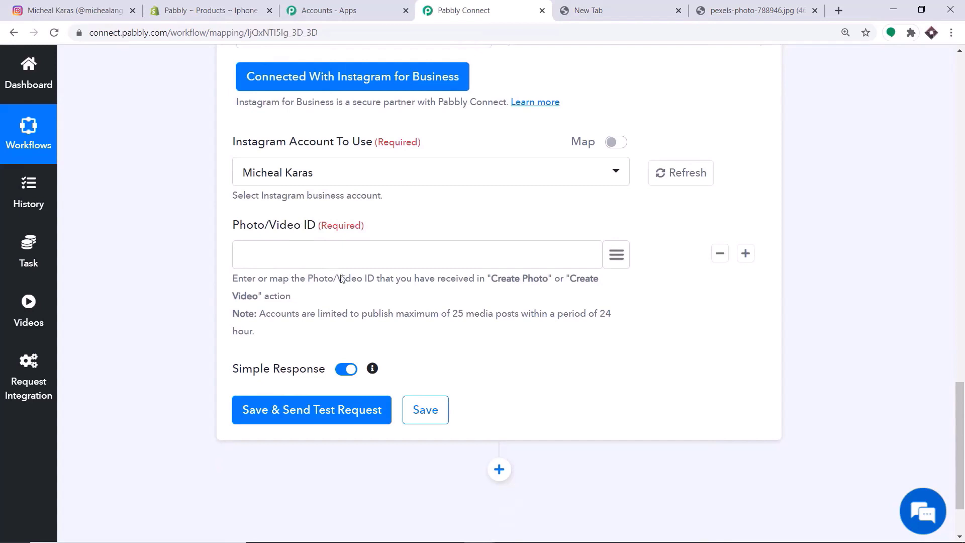
scroll(342, 278, "up", 7)
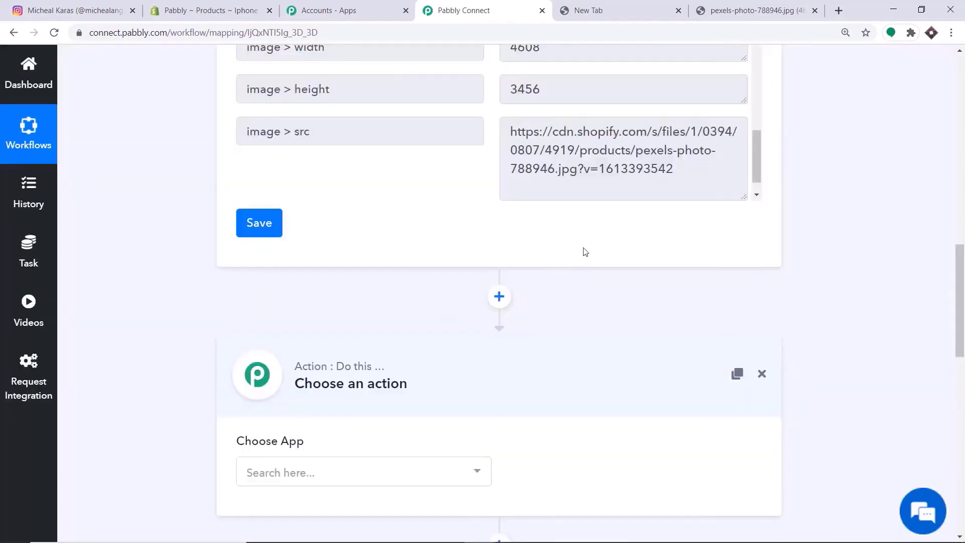
- Make the new step an Instagram for Business Create Photo (Legacy) action
scroll(617, 255, "down", 2)
left_click(278, 351)
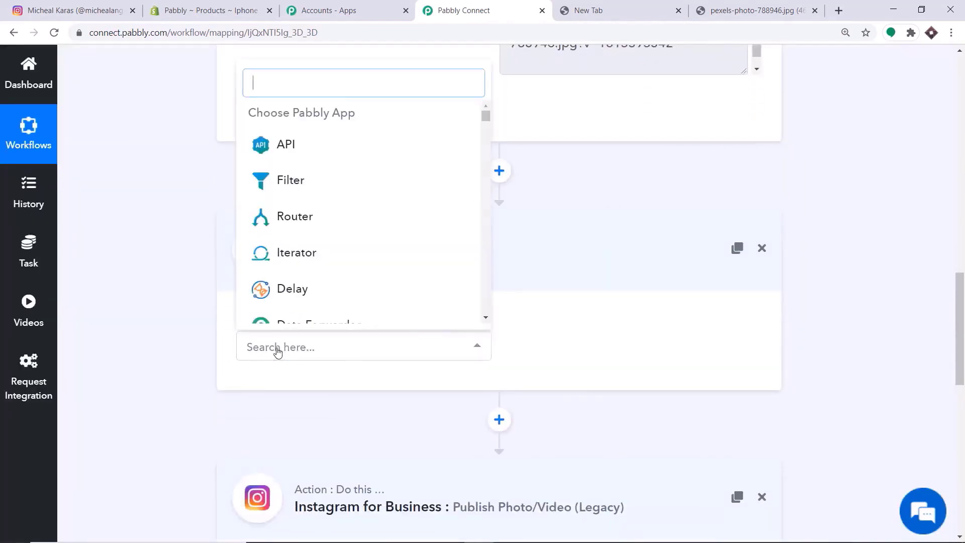
type("insta")
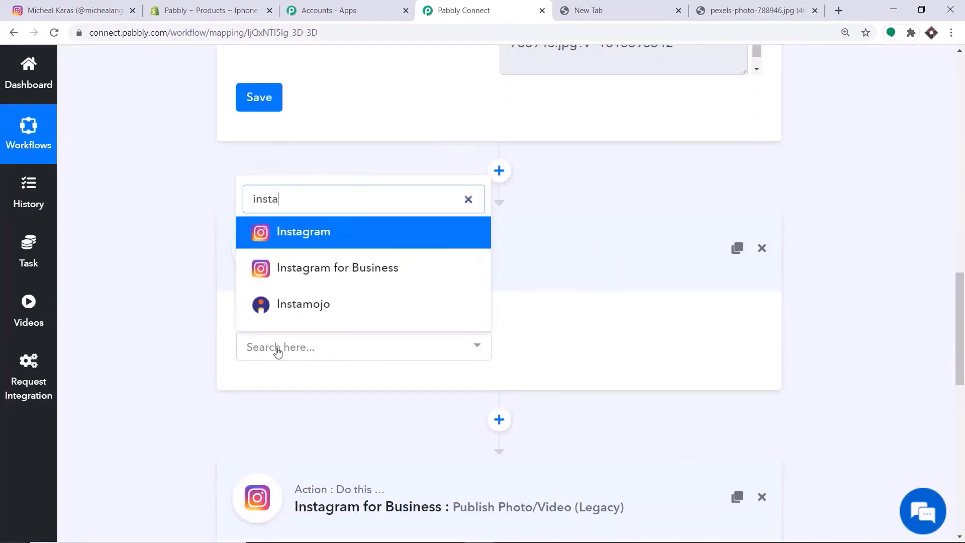
left_click(368, 271)
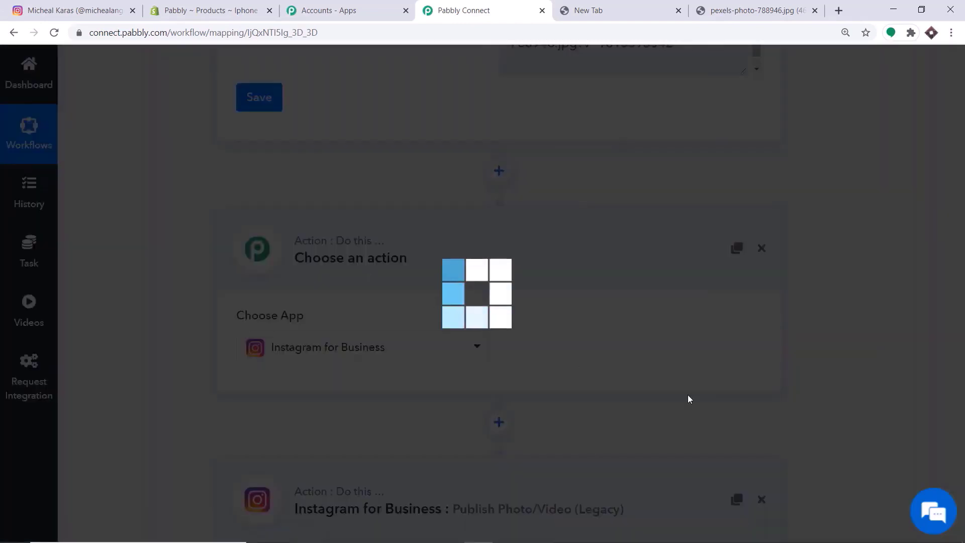
left_click(600, 346)
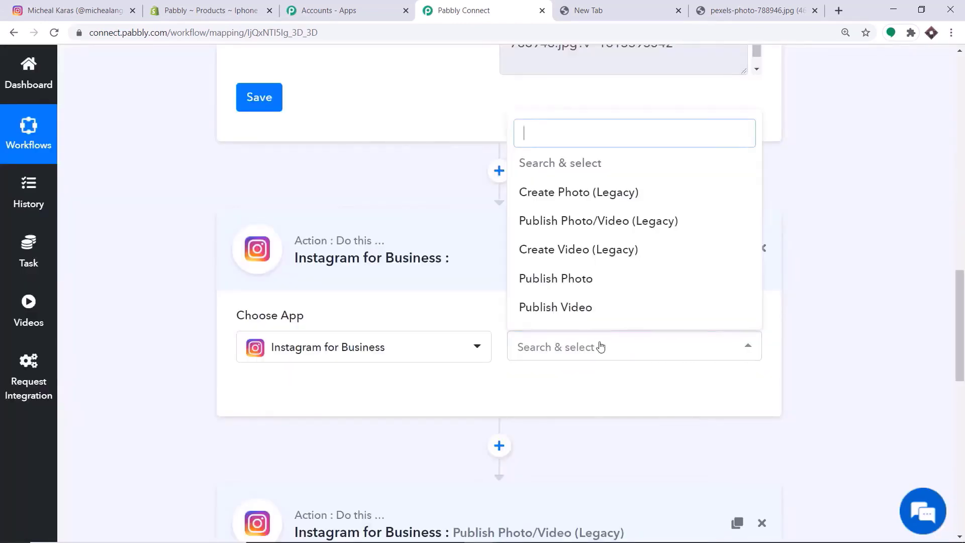
left_click(571, 196)
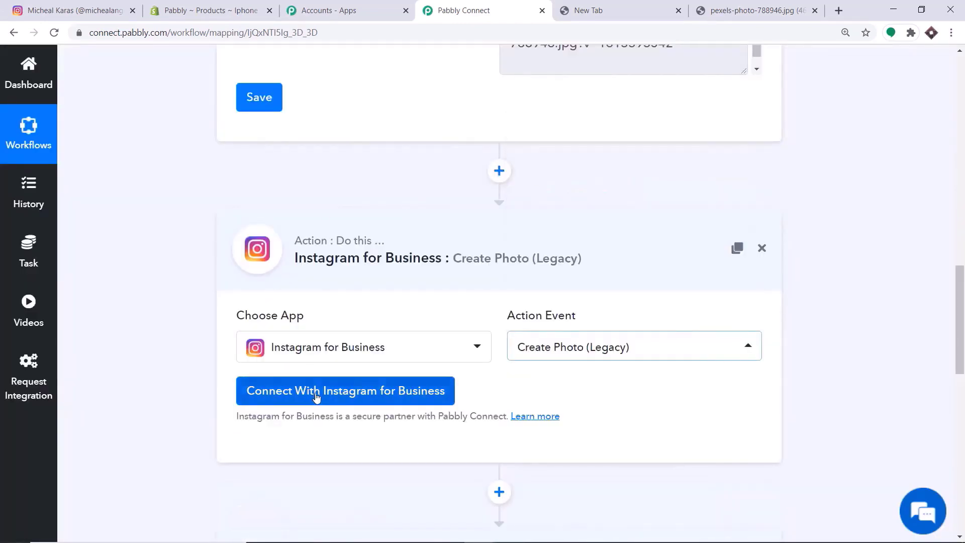
- Authorize this step's connection to the Instagram business account
left_click(317, 397)
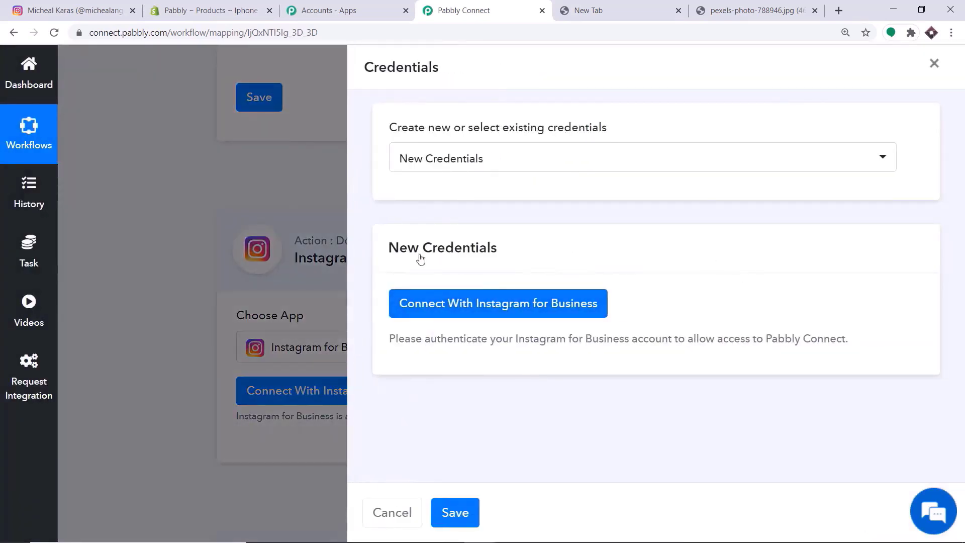
left_click(477, 314)
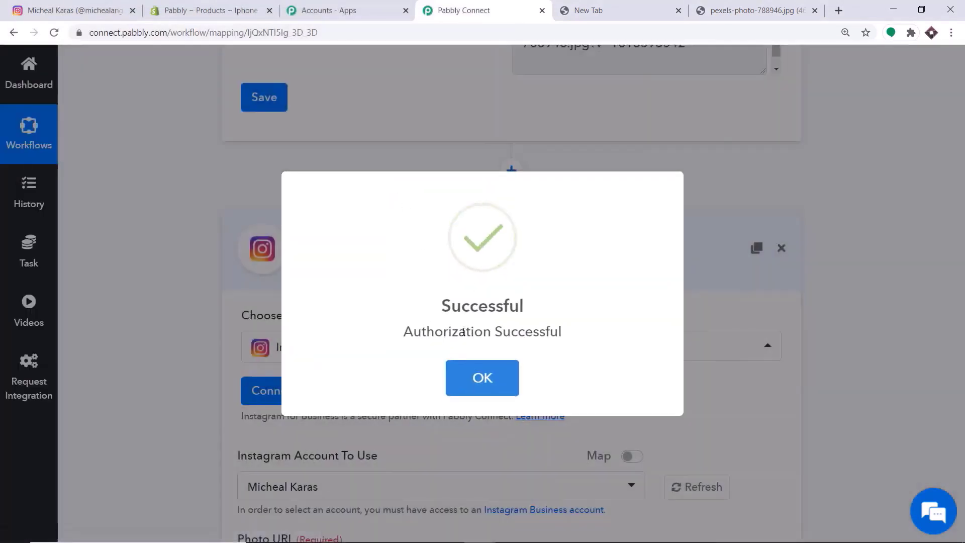
left_click(483, 378)
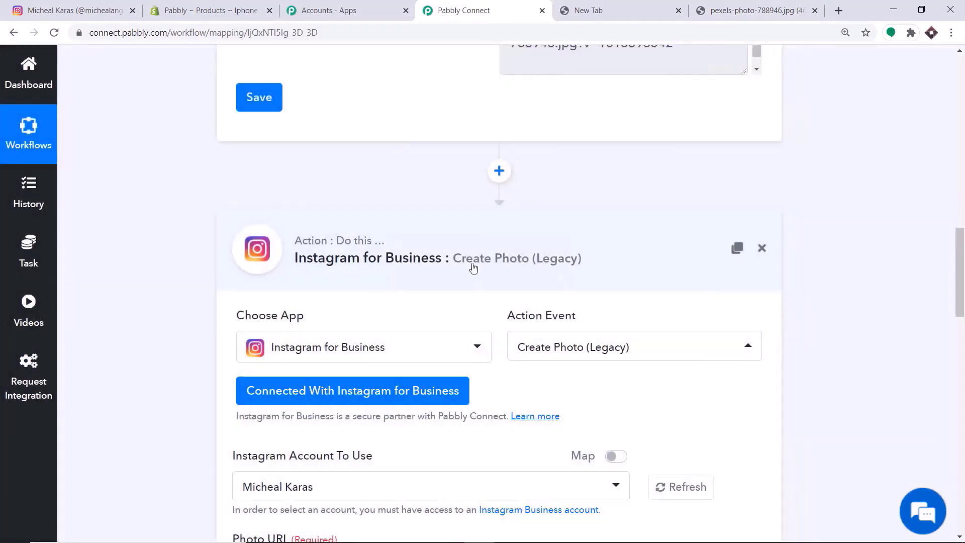
- Map the Shopify images > 0 > src value into Photo URL
scroll(474, 268, "down", 6)
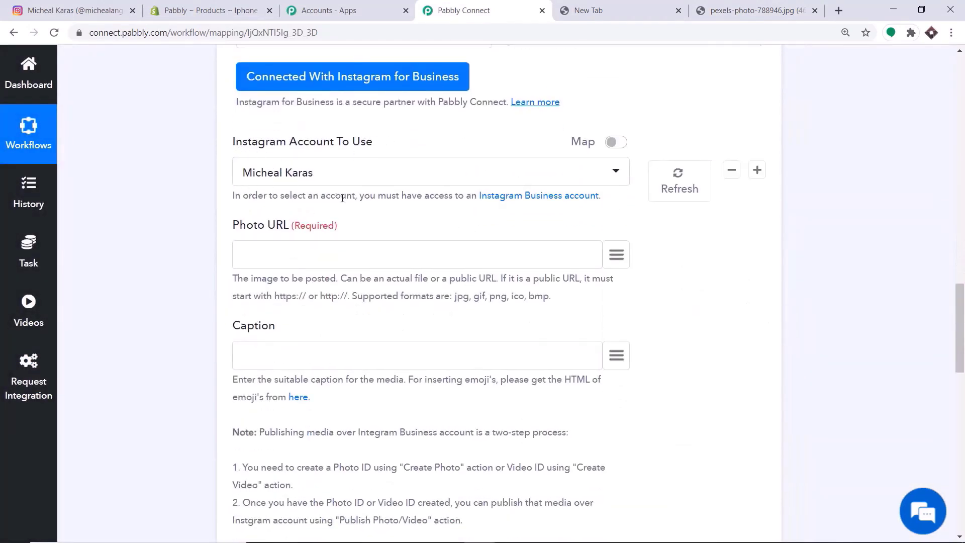
scroll(220, 165, "down", 1)
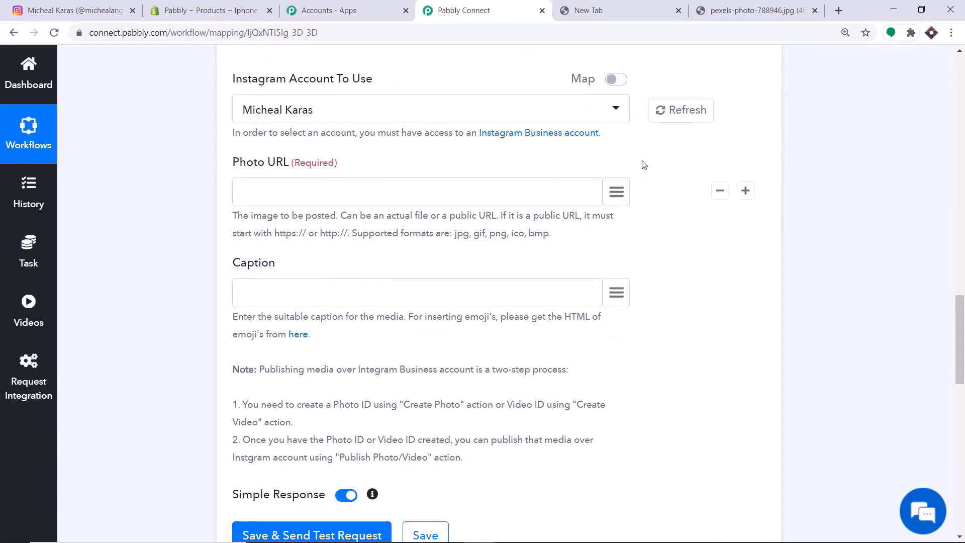
left_click(615, 194)
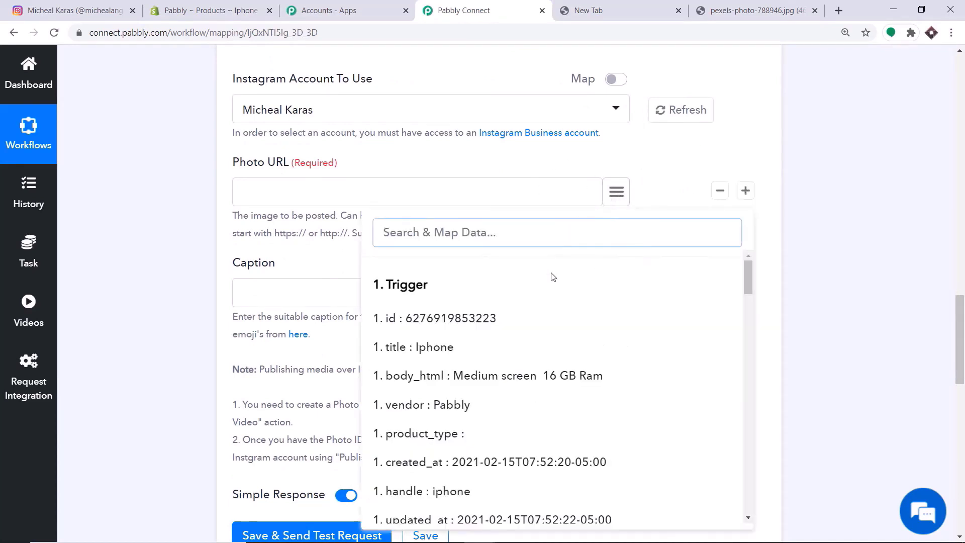
scroll(553, 281, "down", 10)
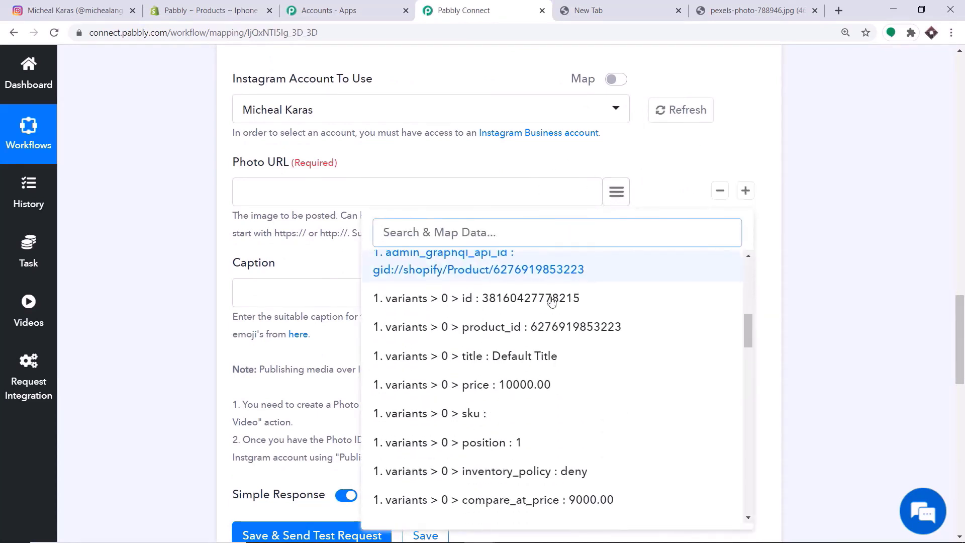
scroll(552, 300, "down", 9)
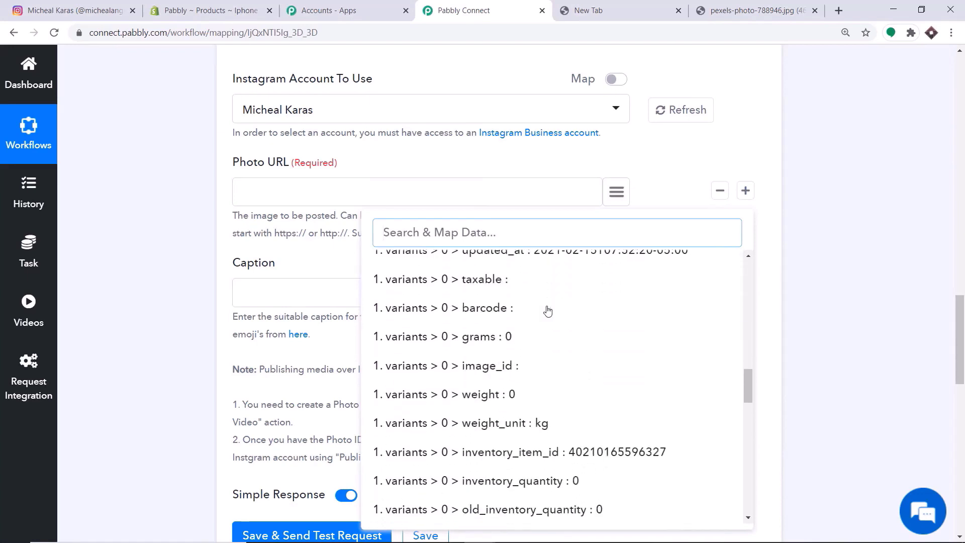
scroll(548, 311, "down", 8)
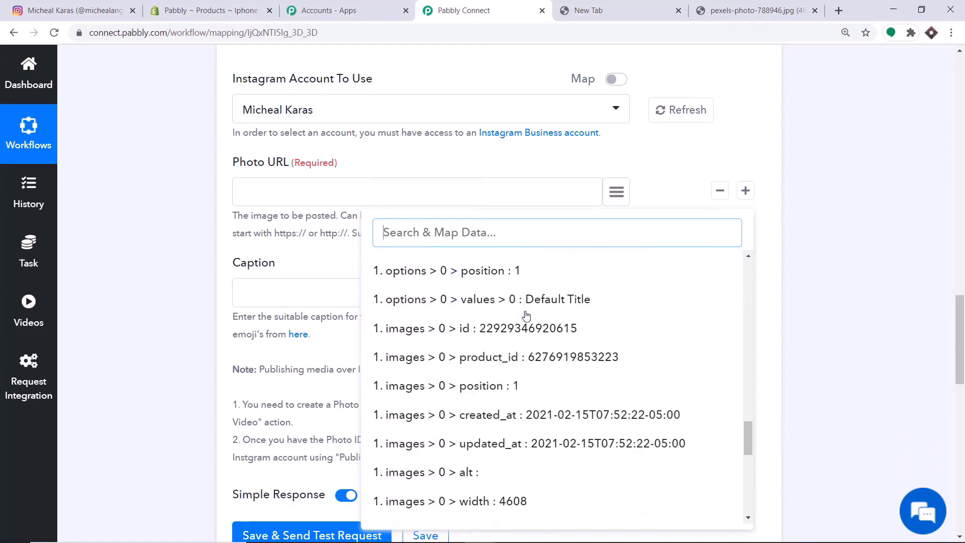
scroll(523, 317, "down", 5)
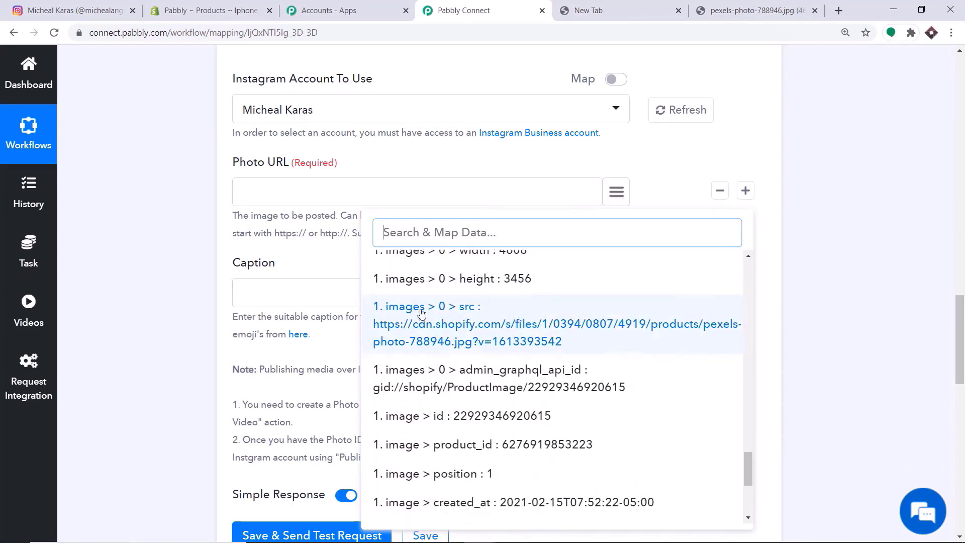
left_click(480, 316)
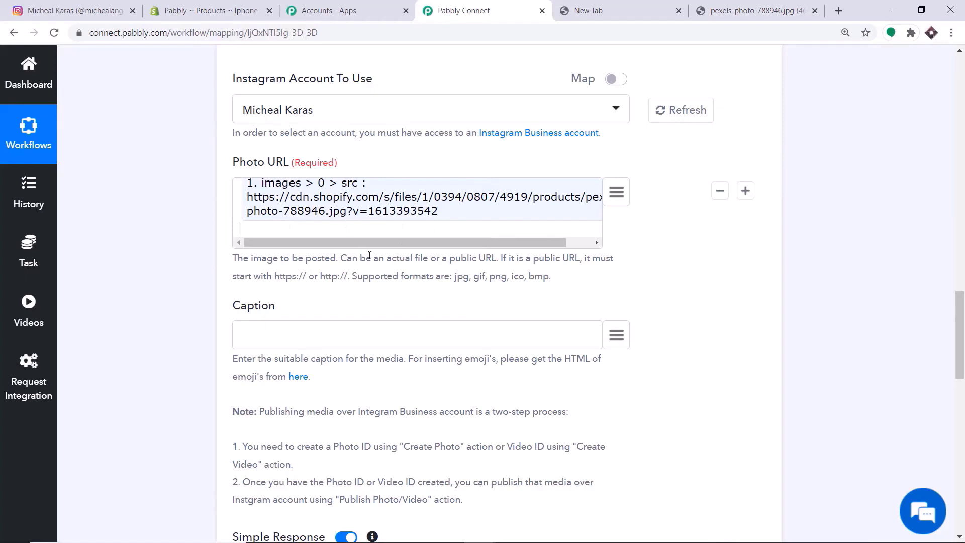
- Map the product title into Caption, then save and test the step
scroll(369, 256, "down", 2)
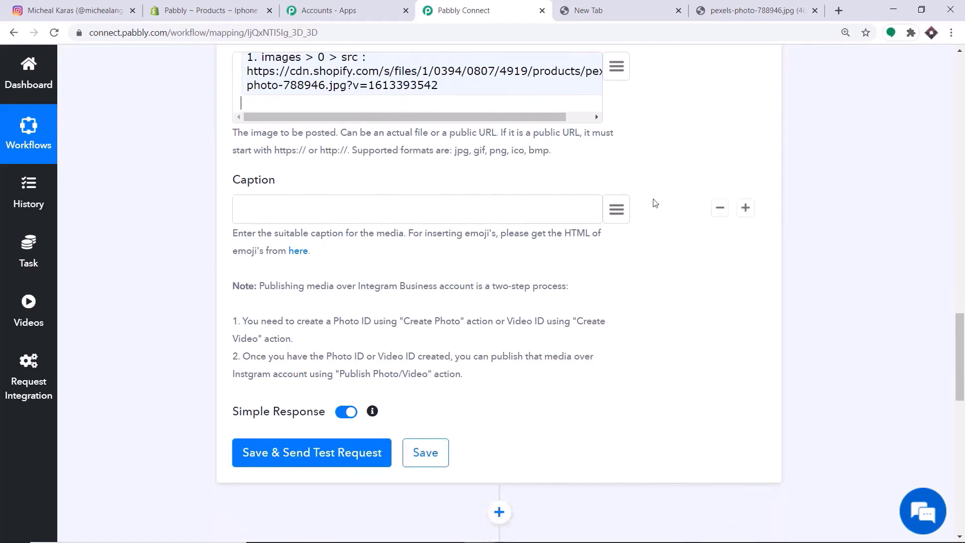
left_click(619, 210)
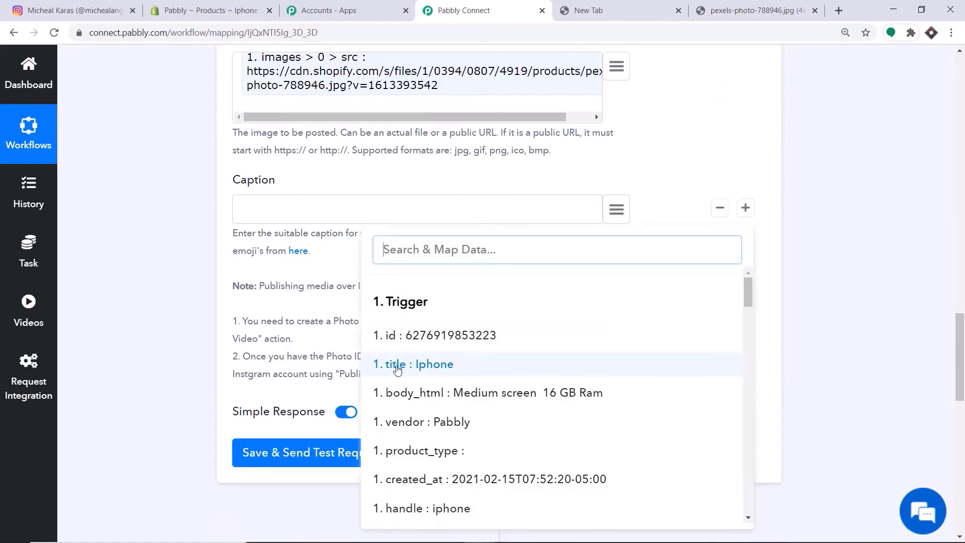
left_click(397, 366)
scroll(209, 229, "up", 3)
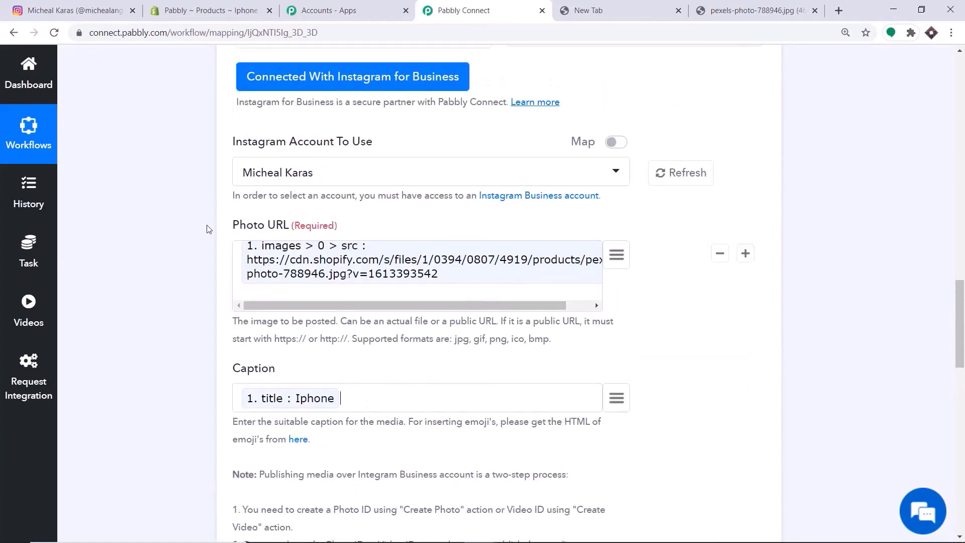
scroll(344, 236, "down", 2)
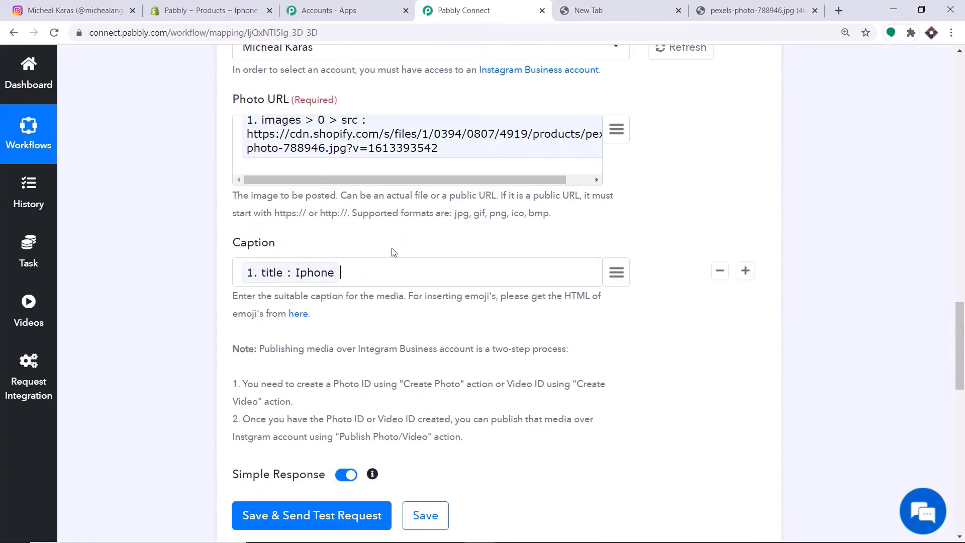
scroll(394, 253, "down", 6)
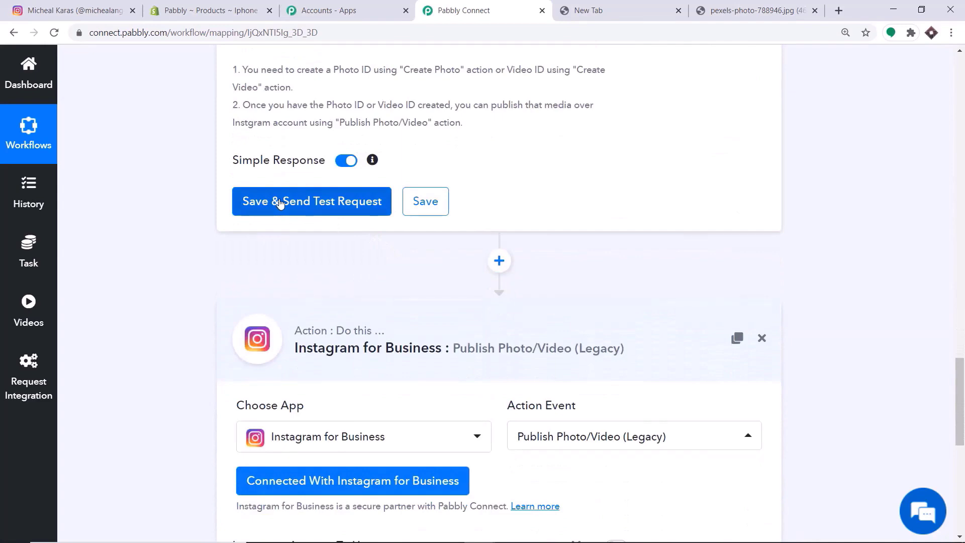
scroll(280, 202, "down", 5)
scroll(377, 345, "up", 5)
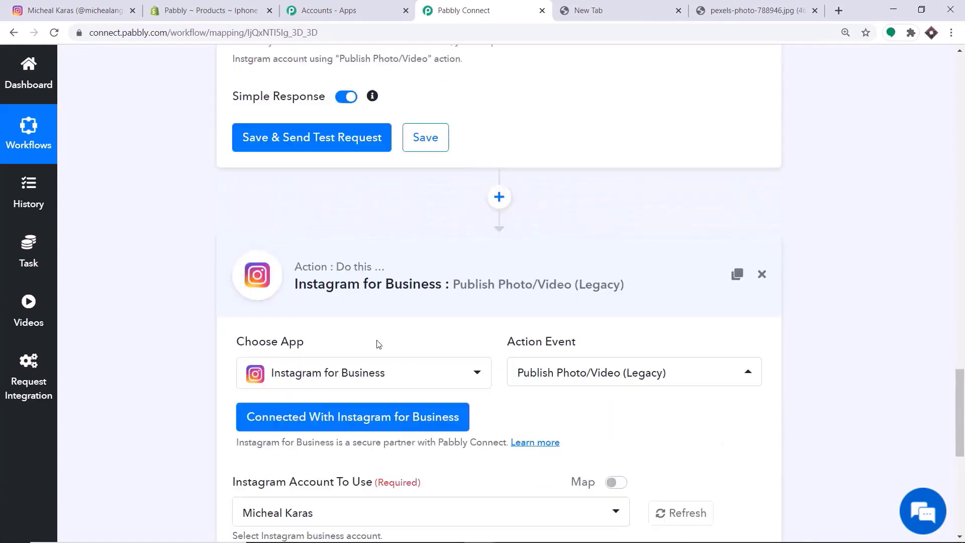
left_click(276, 204)
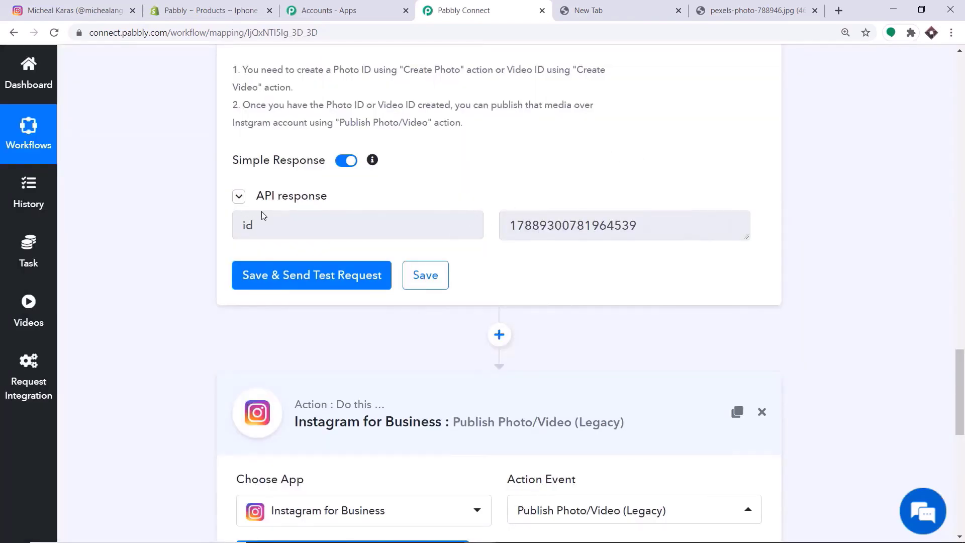
- Switch the Publish step's connection to the Instagram for Business #26 credential
scroll(312, 202, "down", 1)
scroll(382, 151, "down", 1)
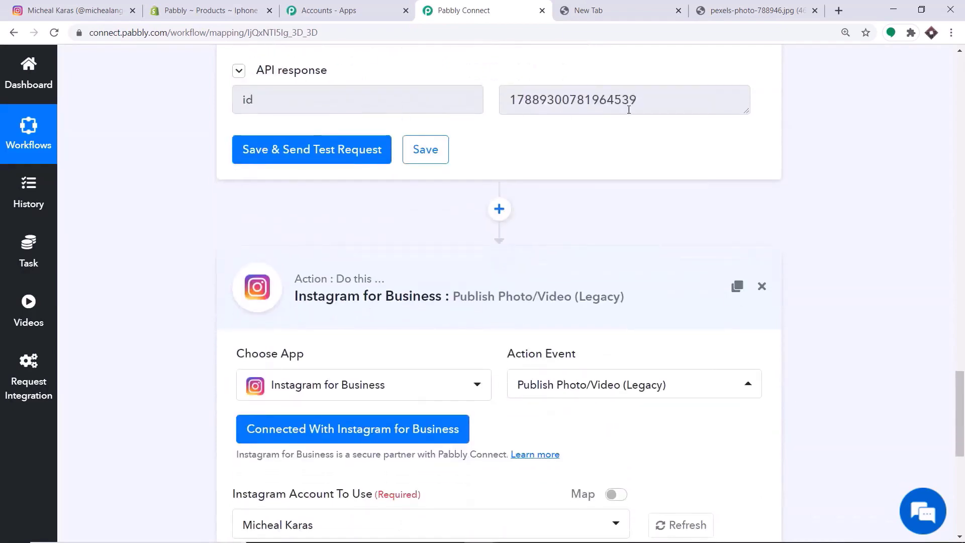
scroll(377, 352, "down", 3)
scroll(369, 409, "up", 3)
scroll(443, 181, "down", 5)
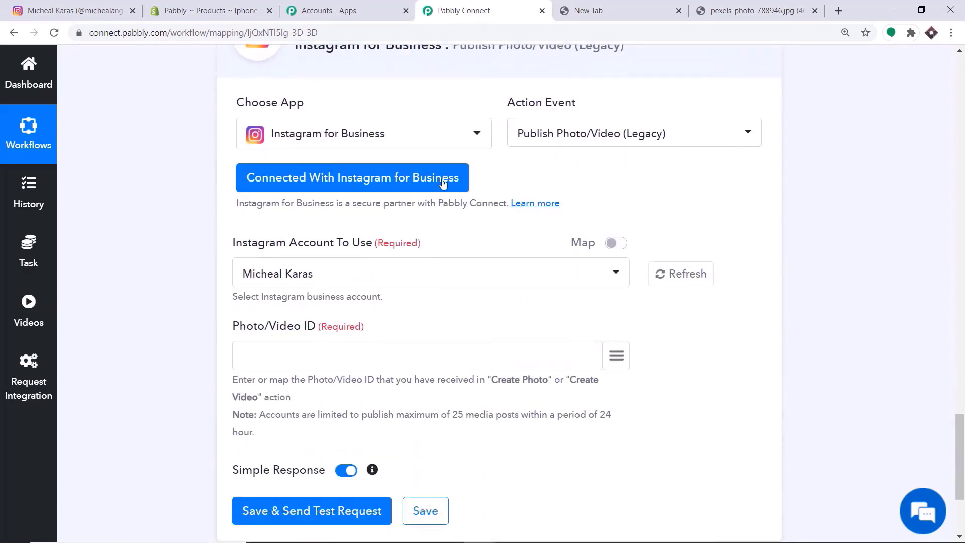
left_click(306, 186)
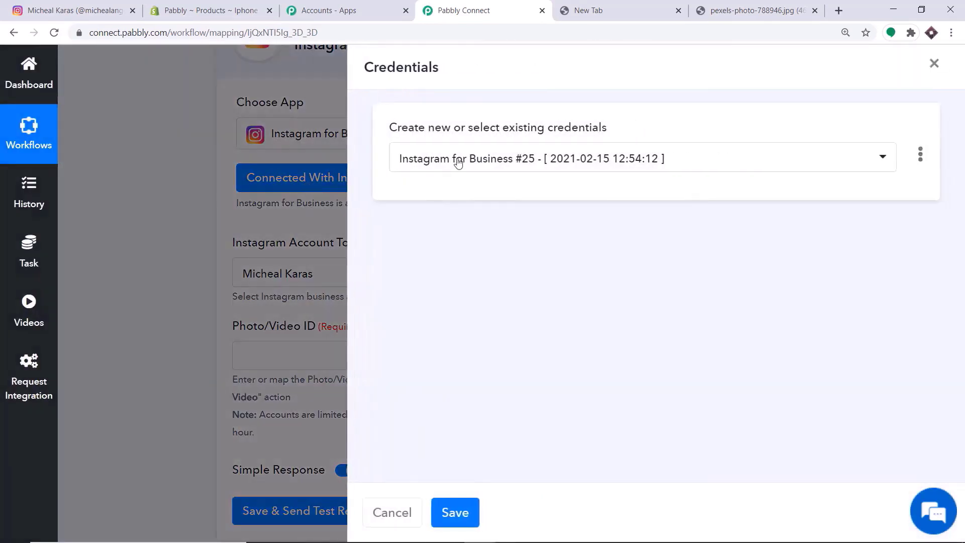
left_click(458, 162)
left_click(478, 431)
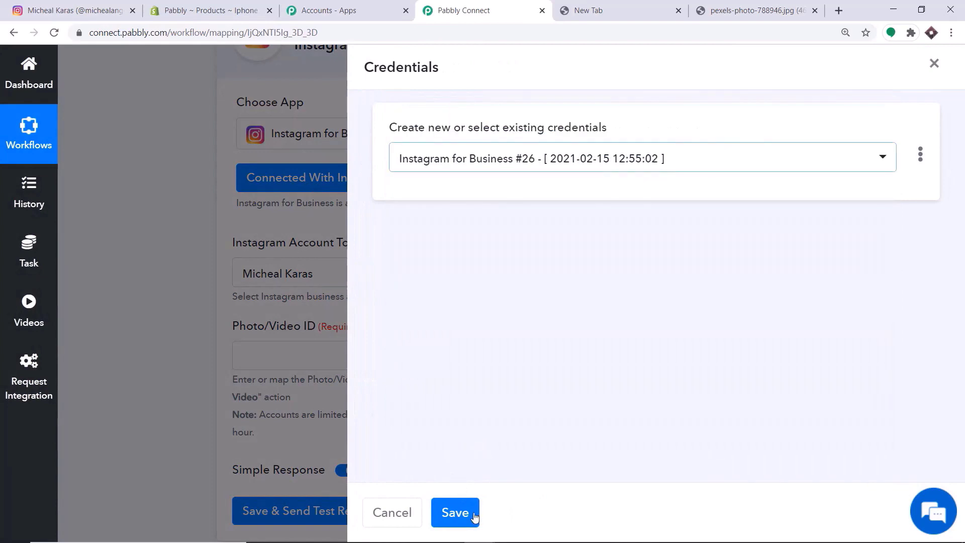
left_click(473, 515)
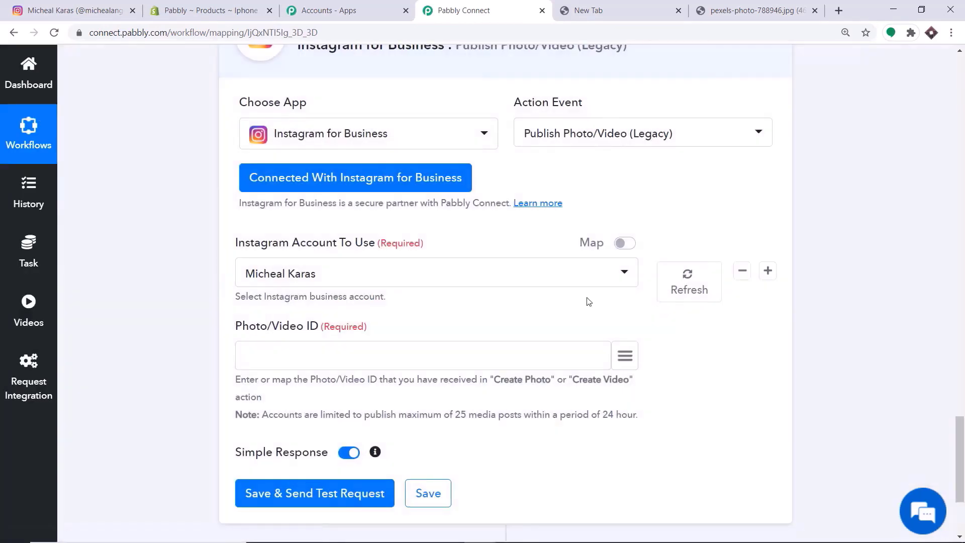
- Map the Create Photo step's id into Photo/Video ID
scroll(589, 302, "down", 3)
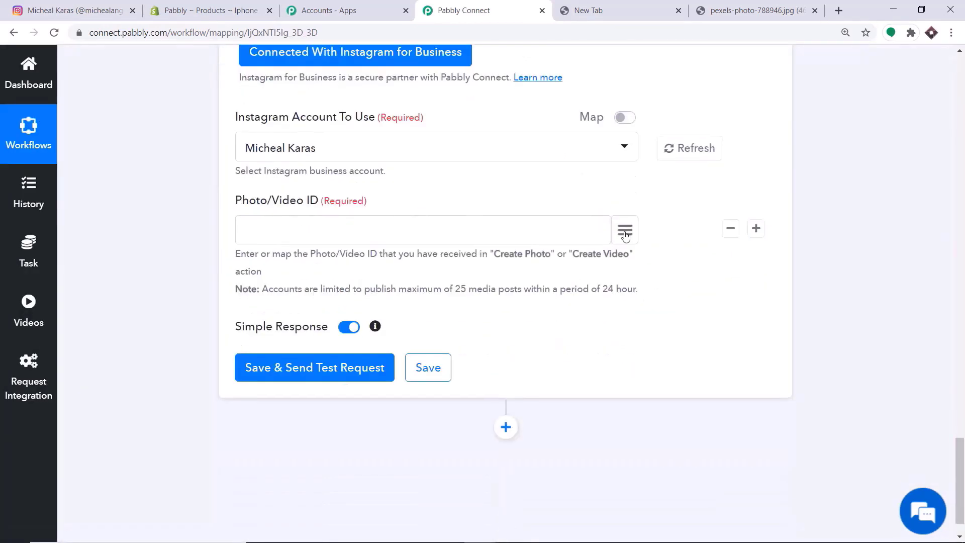
left_click(625, 232)
scroll(634, 328, "down", 5)
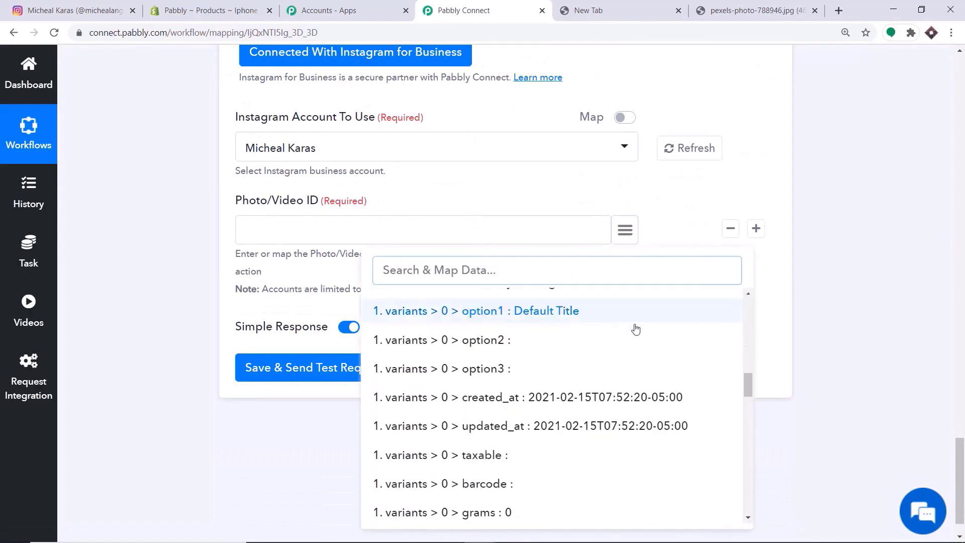
scroll(636, 330, "down", 10)
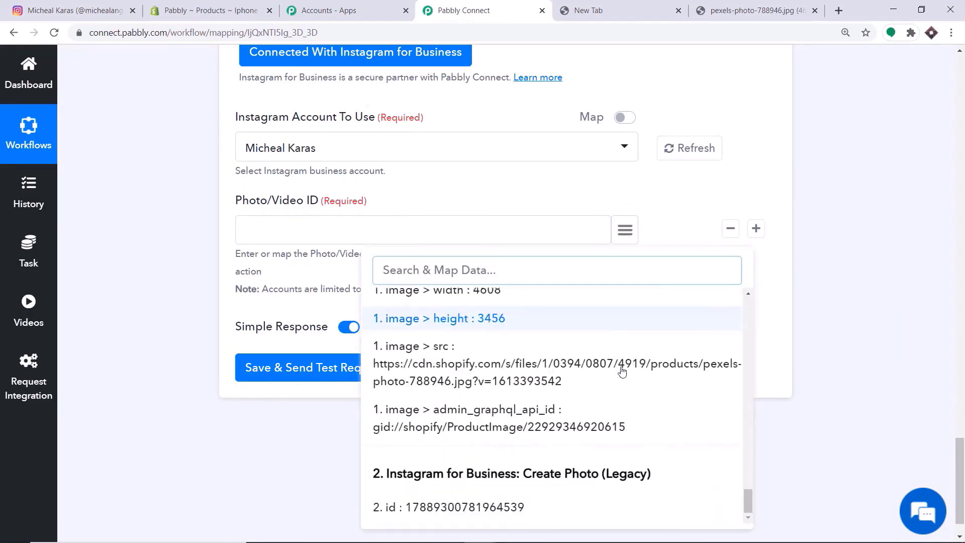
scroll(623, 371, "down", 2)
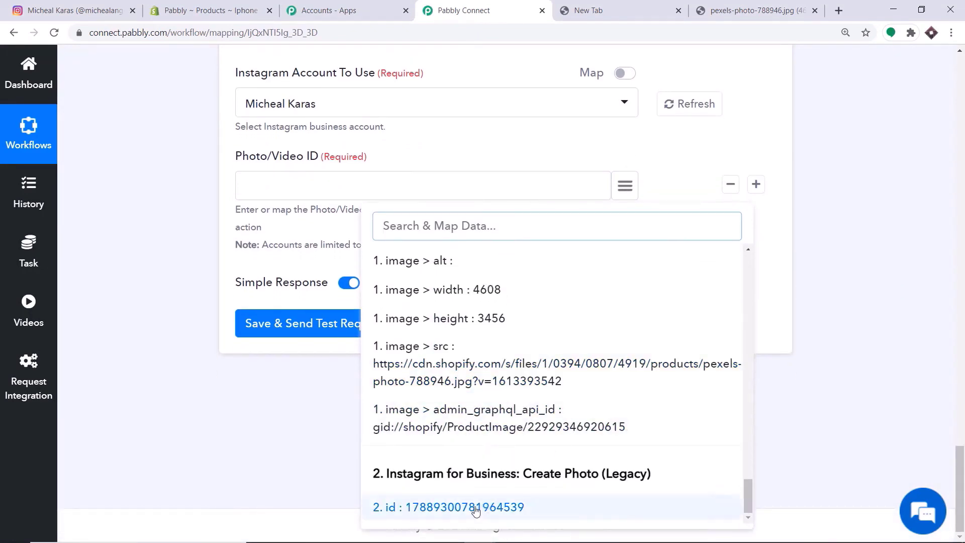
left_click(476, 508)
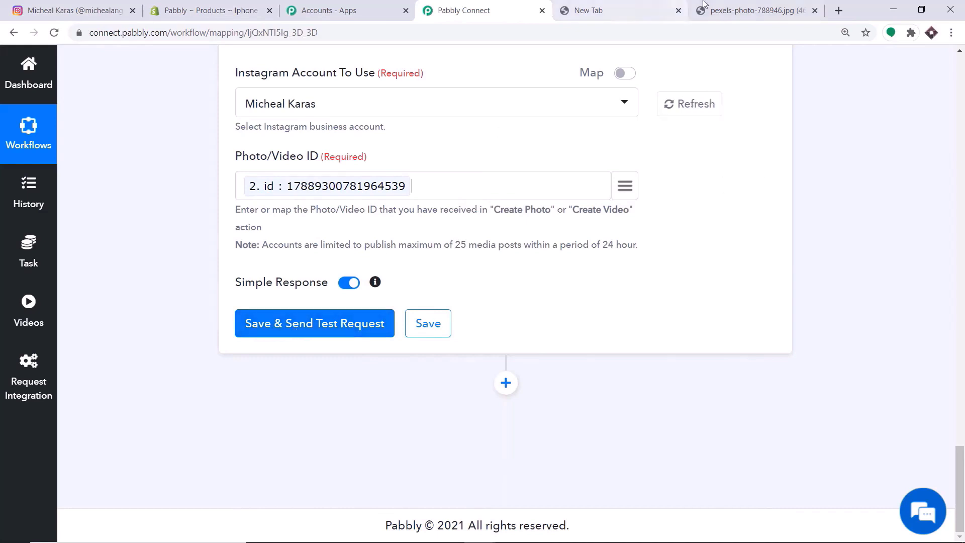
- Glance at the iPhone image, then save and send the Publish step's test request
left_click(754, 10)
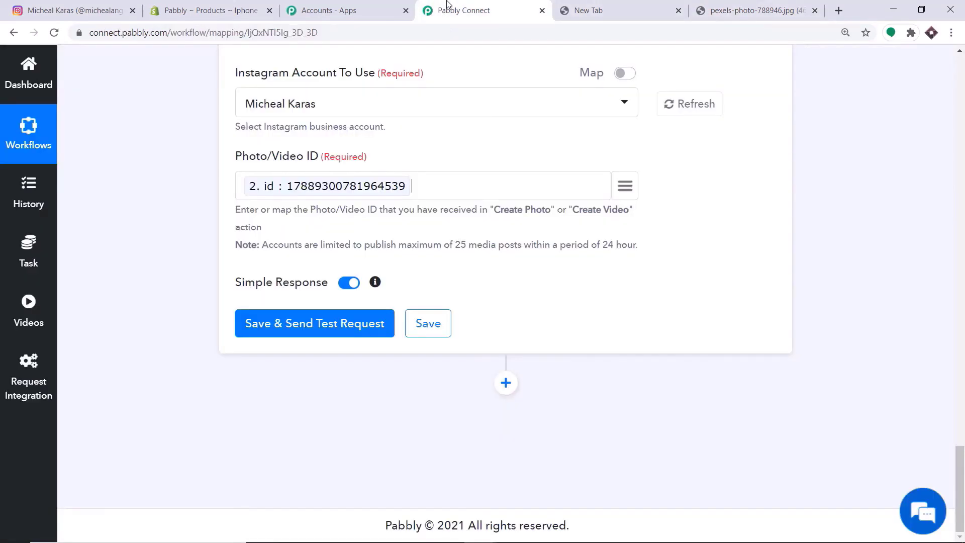
left_click(447, 4)
left_click(269, 329)
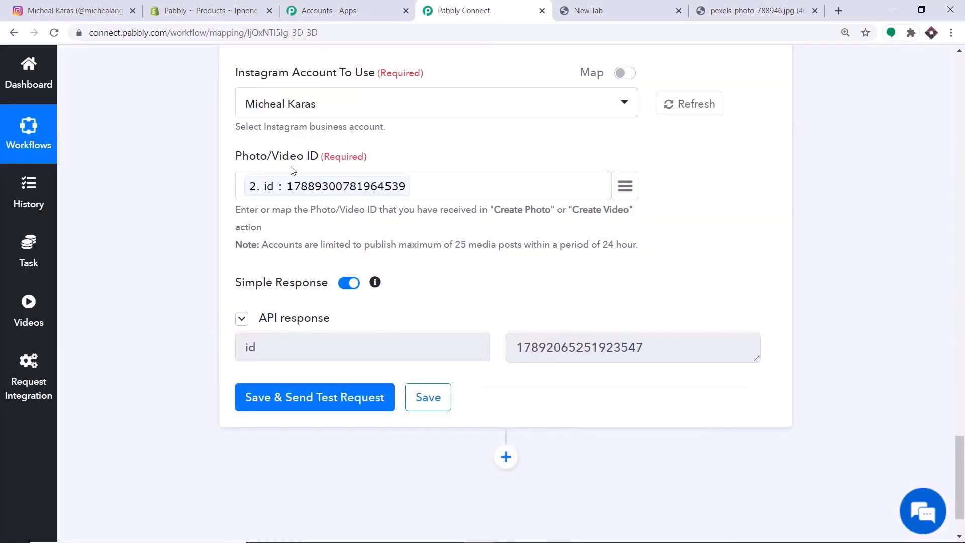
- Reload the Instagram profile and view the newly published iPhone post
left_click(99, 3)
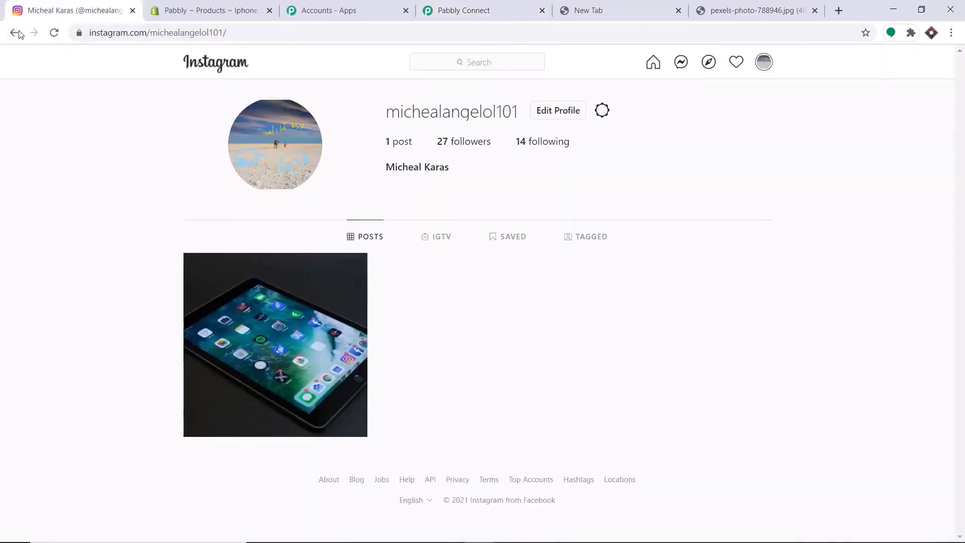
left_click(53, 33)
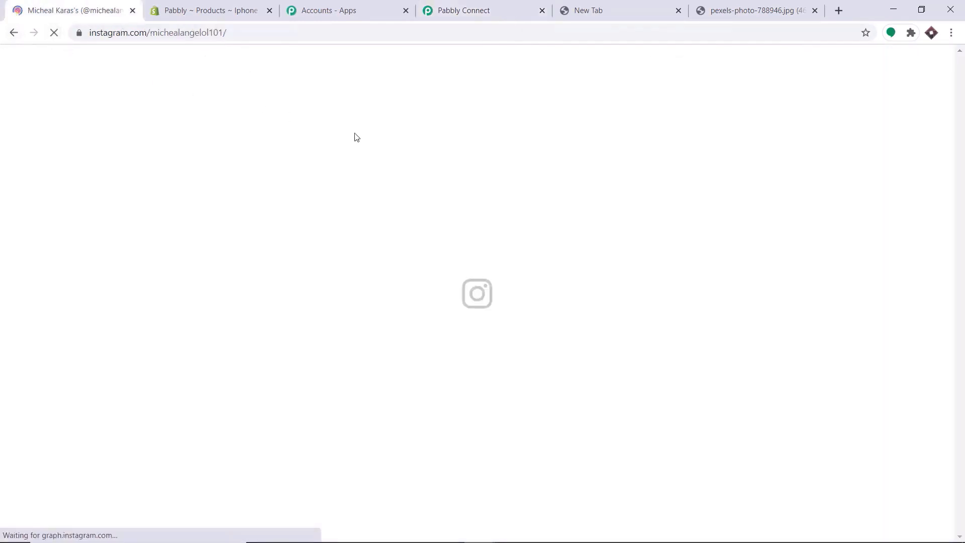
left_click(261, 309)
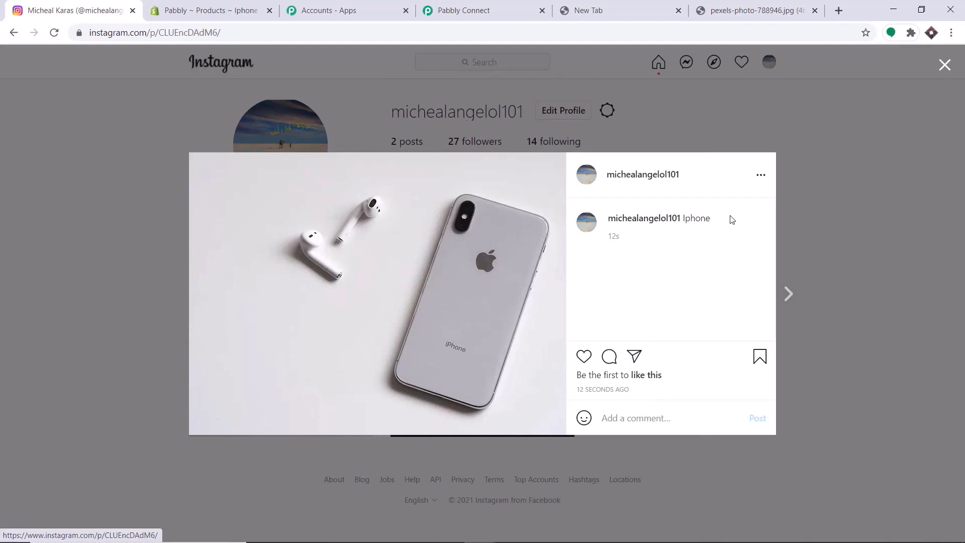
left_click(505, 7)
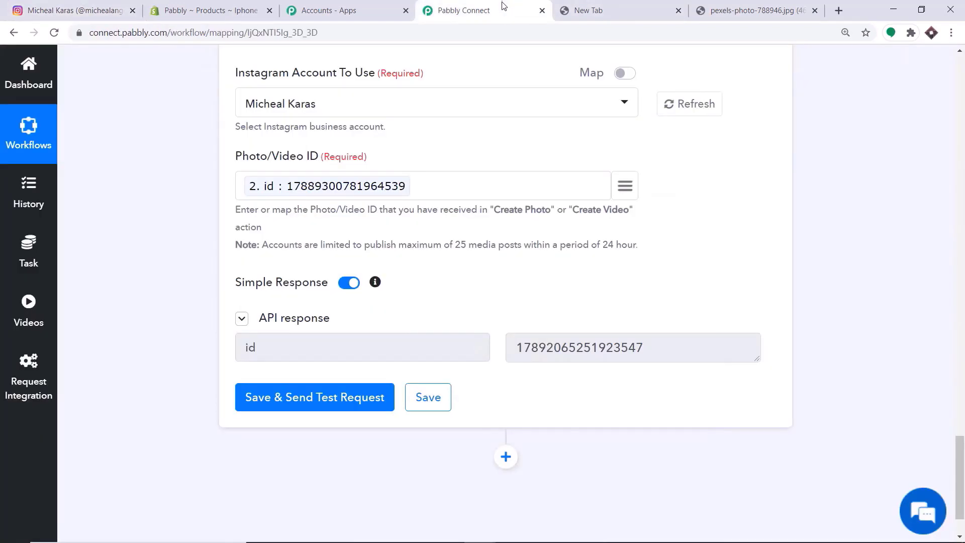
- Collapse the Publish Photo/Video, Create Photo and Shopify trigger cards, then review the workflow
scroll(930, 333, "up", 8)
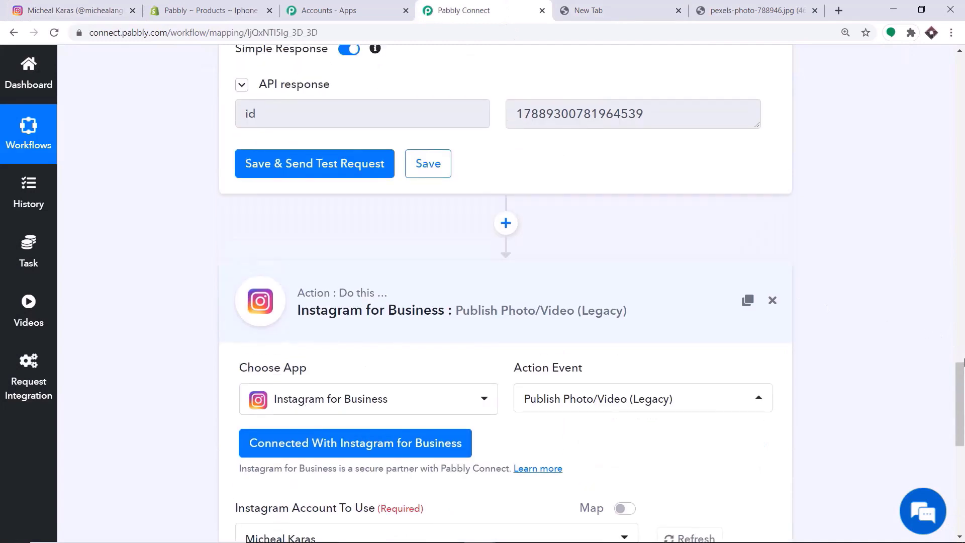
left_click(465, 308)
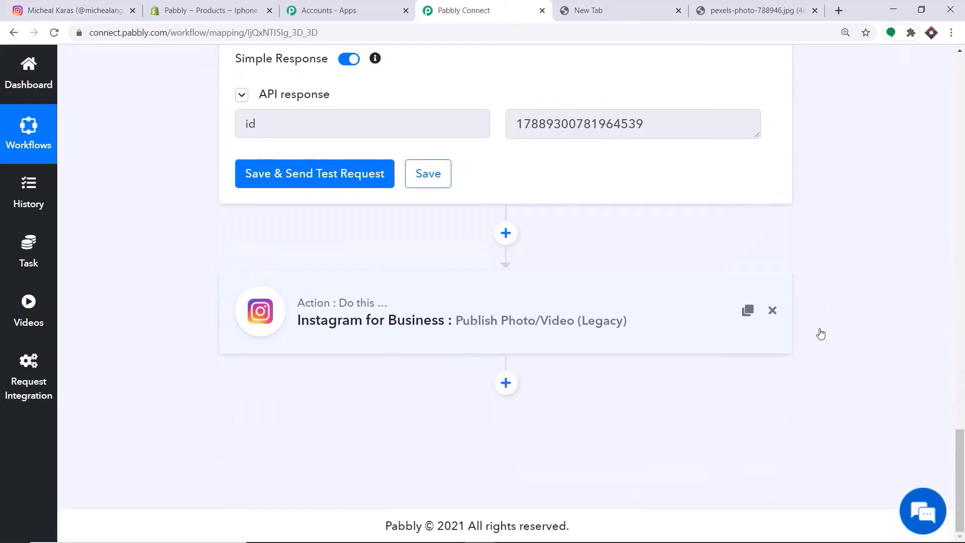
left_click(964, 319)
left_click(963, 319)
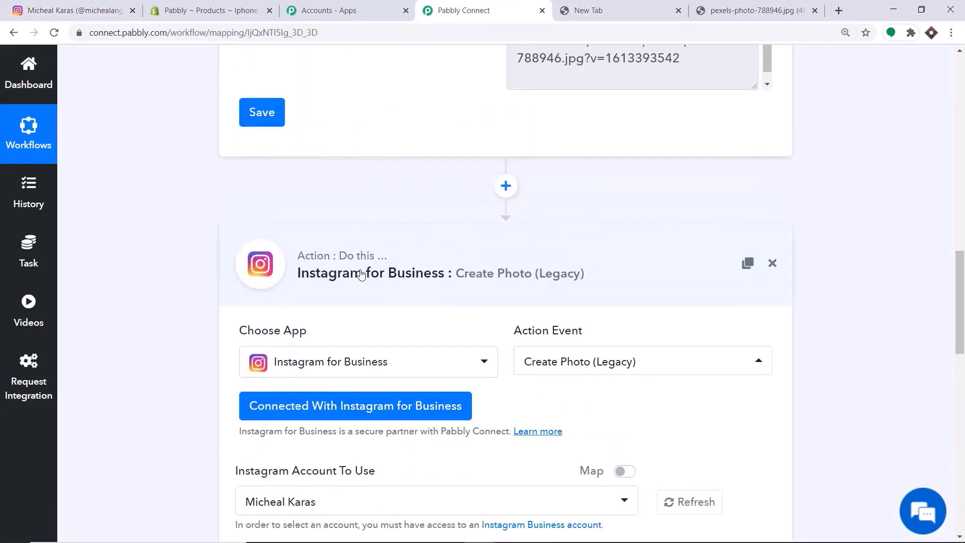
left_click(355, 273)
scroll(963, 319, "up", 15)
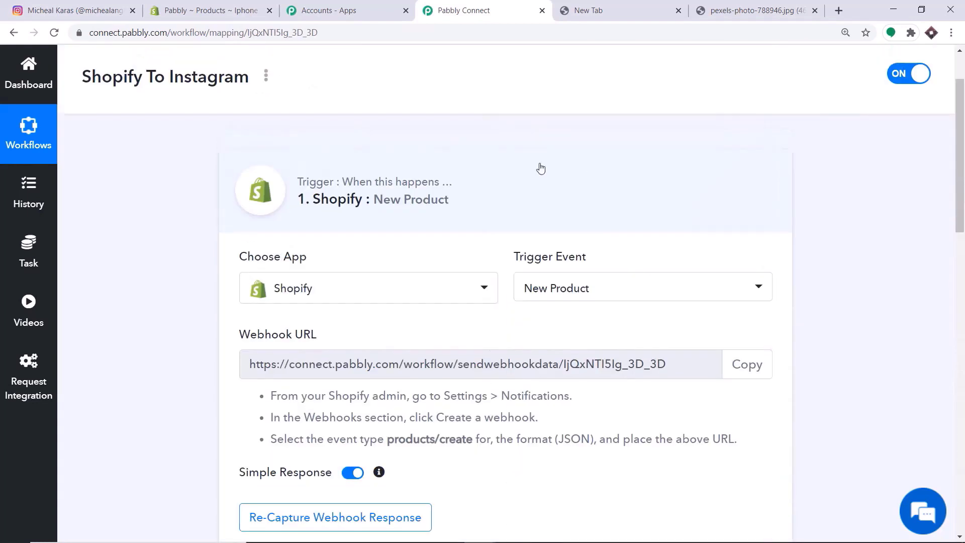
left_click(539, 166)
scroll(963, 120, "down", 2)
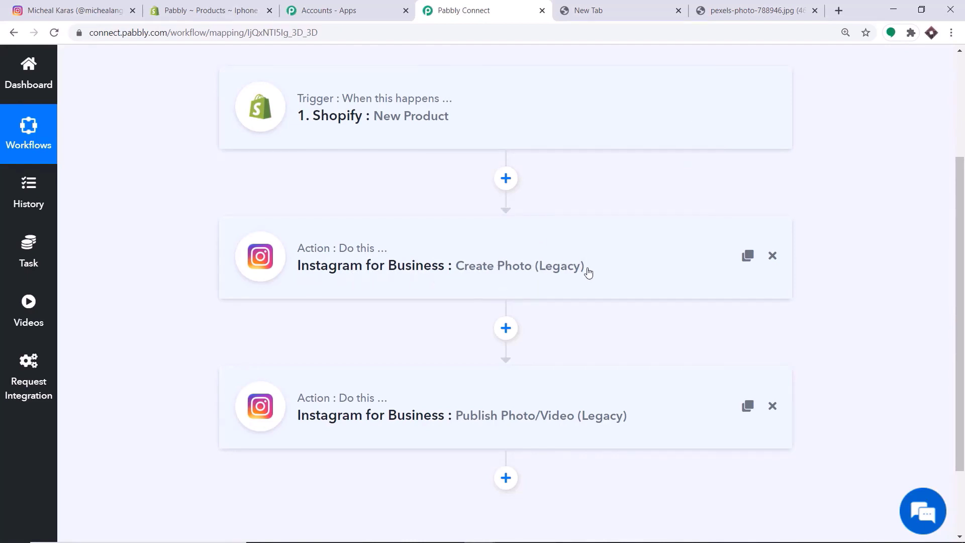
scroll(636, 251, "down", 2)
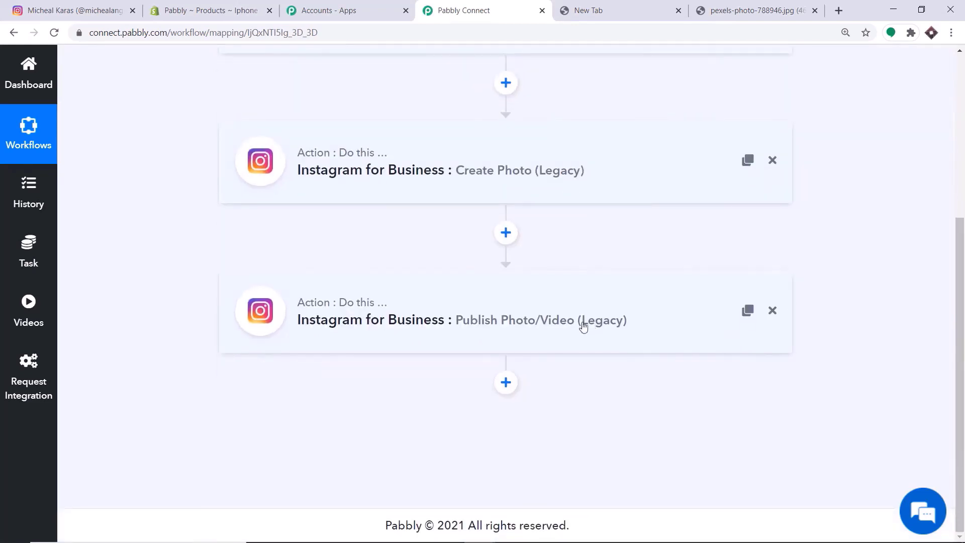
scroll(490, 329, "up", 4)
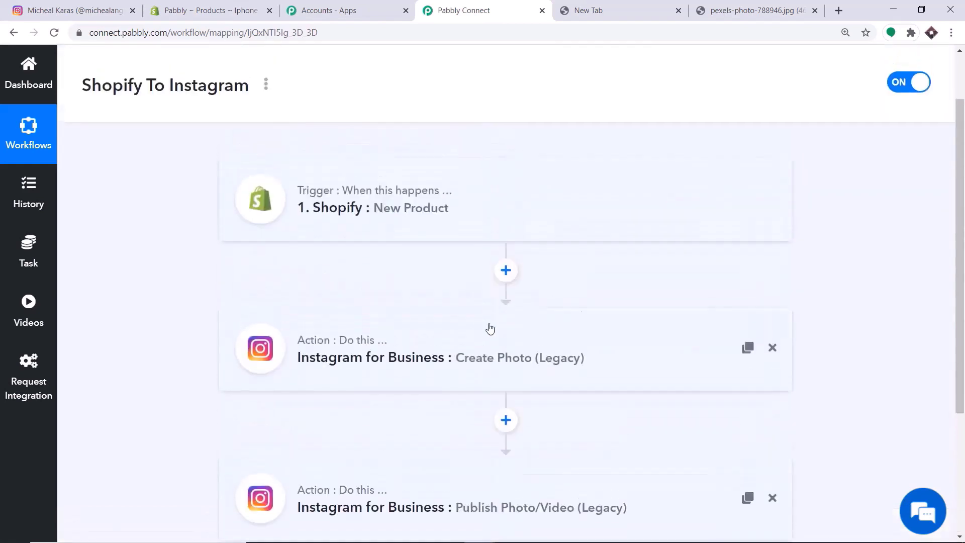
scroll(327, 211, "down", 1)
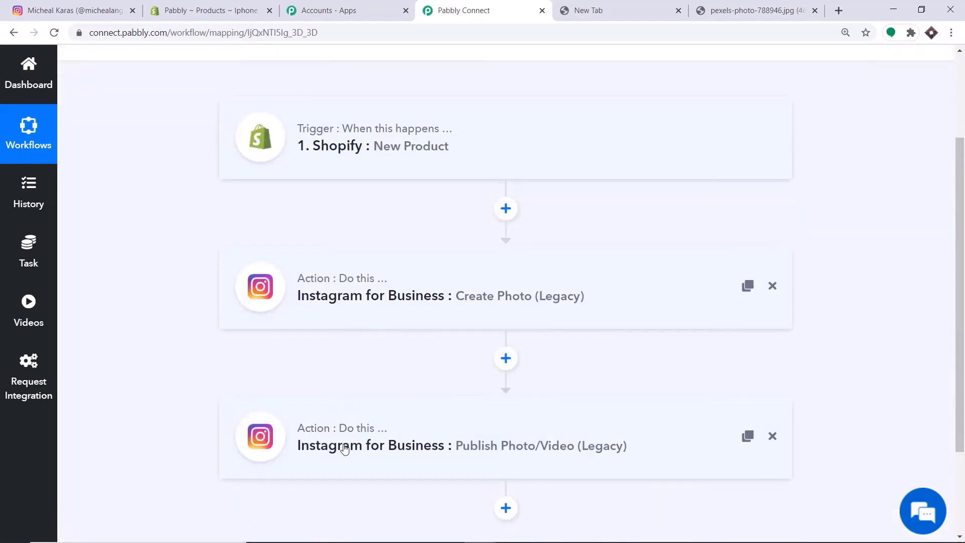
- Create a new Shopify product titled Samsung Phone with a 16 GB/256 GB description
left_click(230, 4)
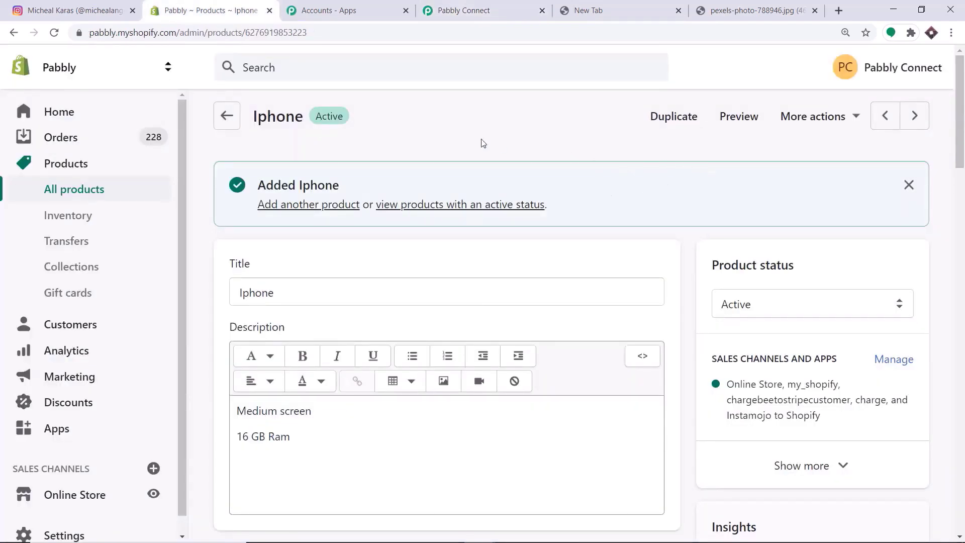
left_click(65, 165)
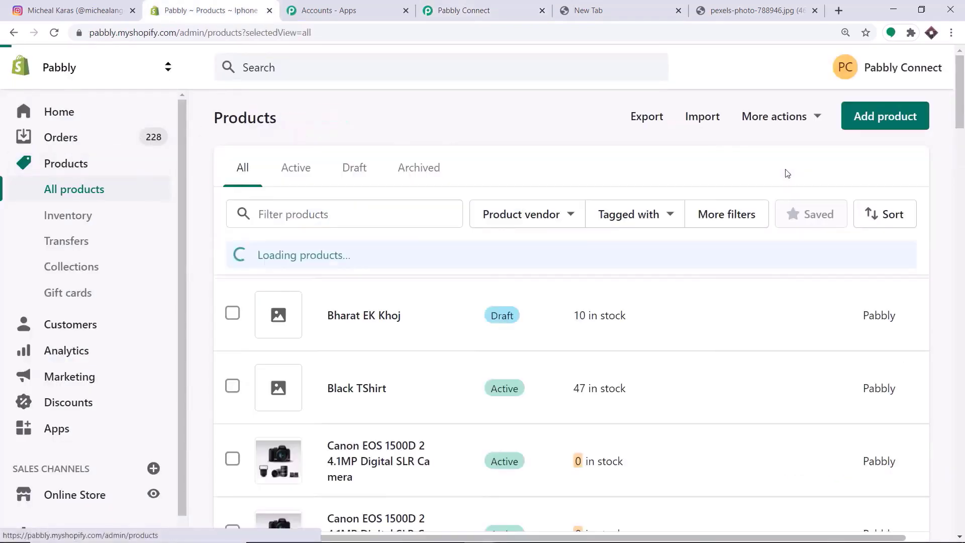
left_click(875, 116)
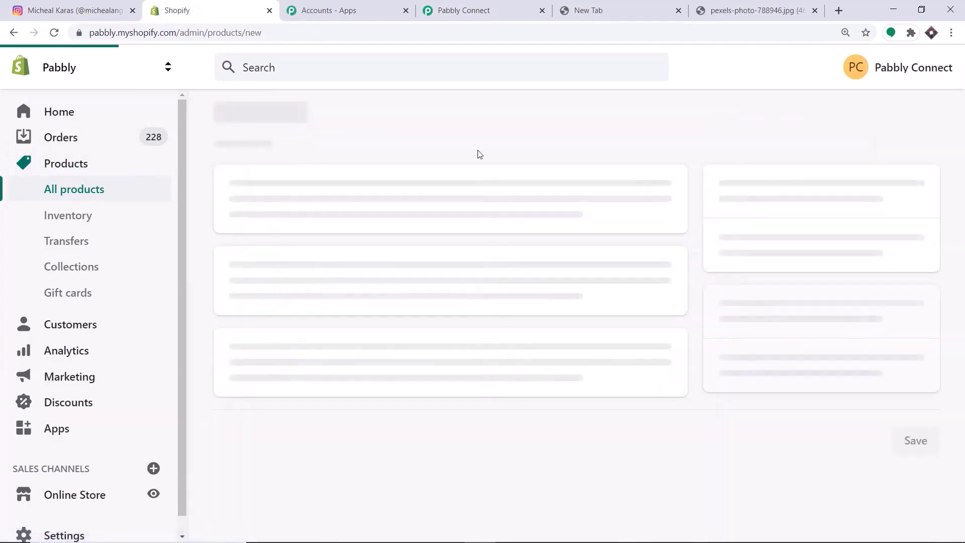
left_click(277, 216)
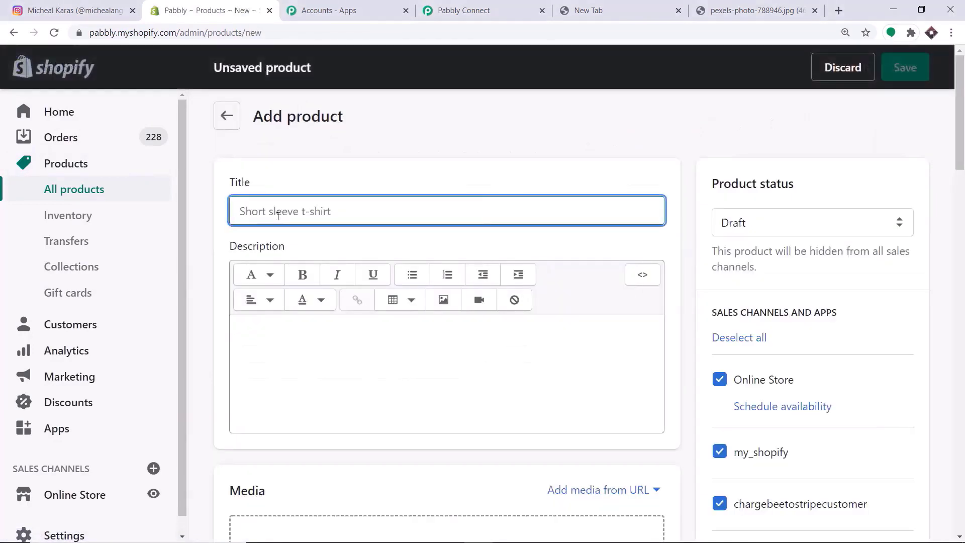
type("Sam")
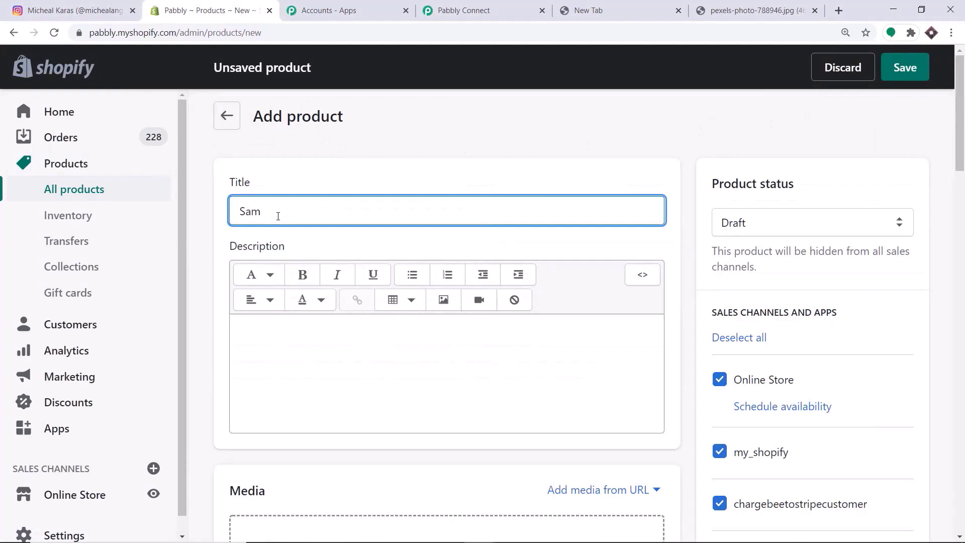
type("sungf")
scroll(280, 220, "down", 3)
scroll(301, 228, "down", 1)
scroll(300, 194, "up", 2)
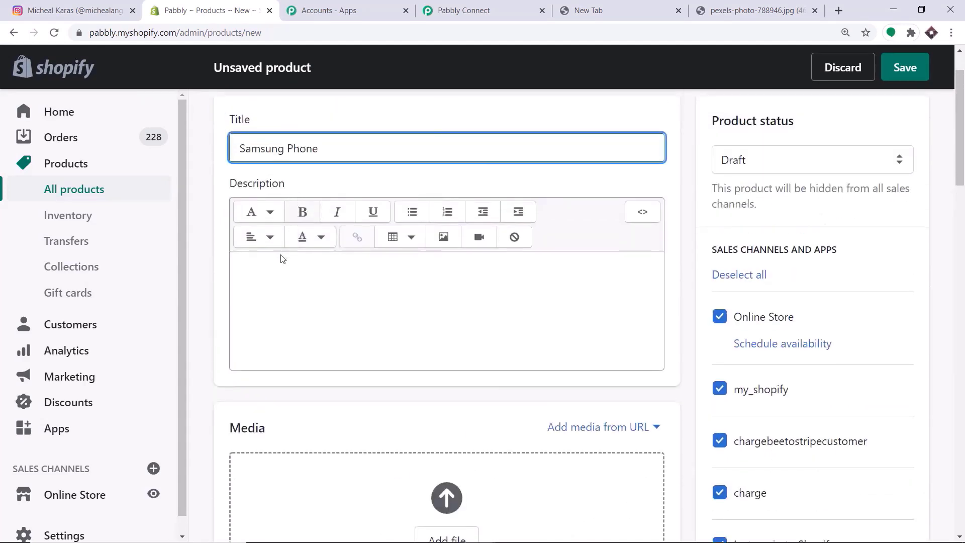
left_click(279, 266)
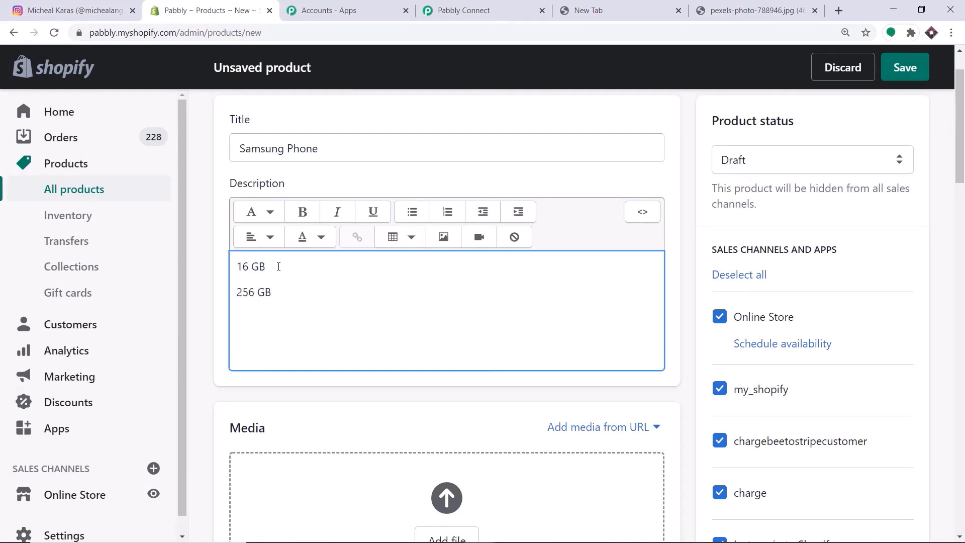
- Add the phone image to the product media from the copied link
scroll(278, 266, "down", 6)
left_click(619, 114)
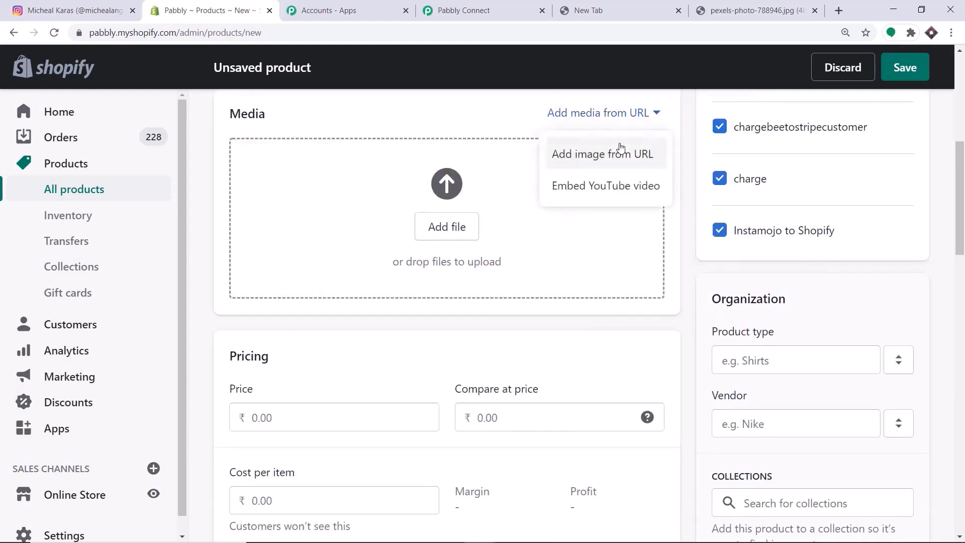
left_click(621, 151)
left_click(360, 313)
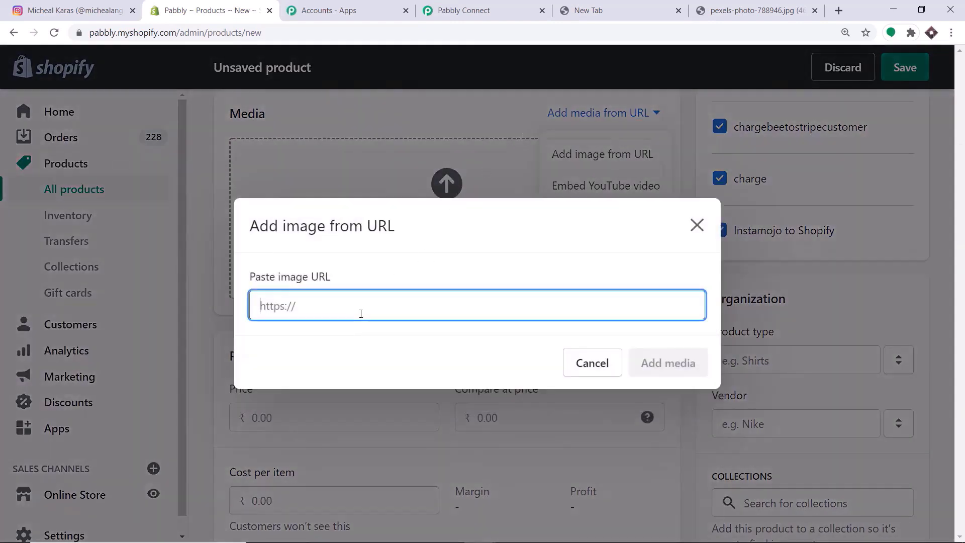
type("https://images.pexels.com/photos/47261/pexels-photo-47261.jpeg?cs=srgb&dl=pexels-mohi-syed-47261.jpg&fm=jpg")
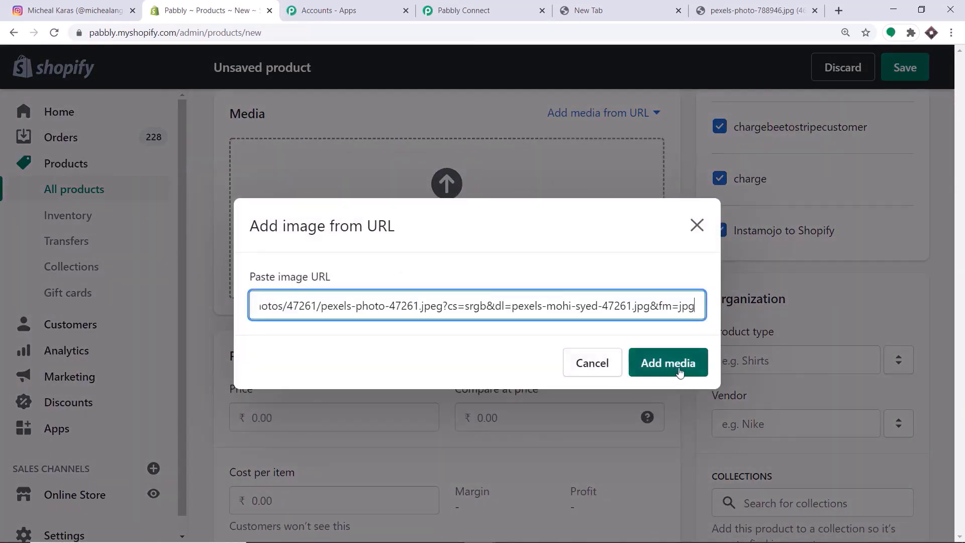
left_click(681, 368)
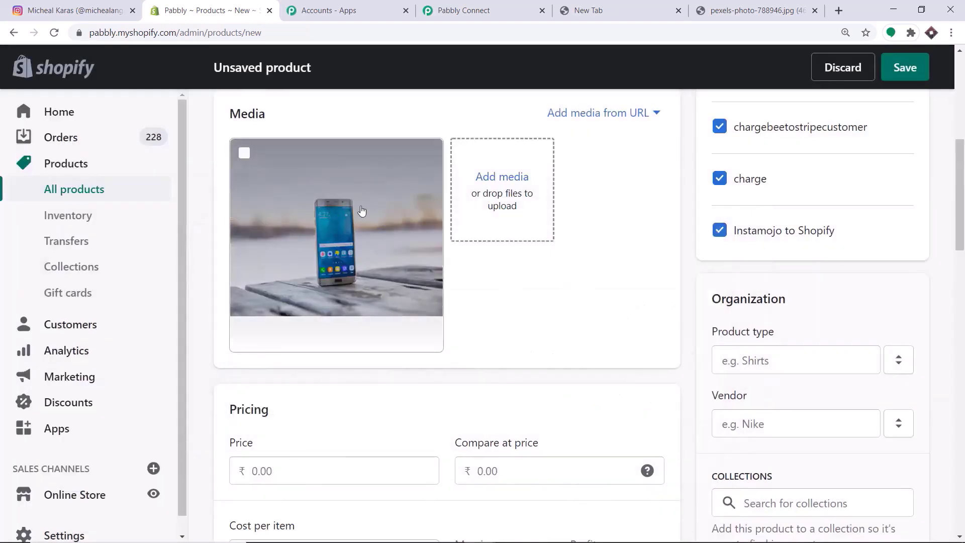
- Set price 10,000 and compare-at price 9500, and turn off Charge tax
scroll(383, 287, "down", 2)
scroll(390, 283, "down", 5)
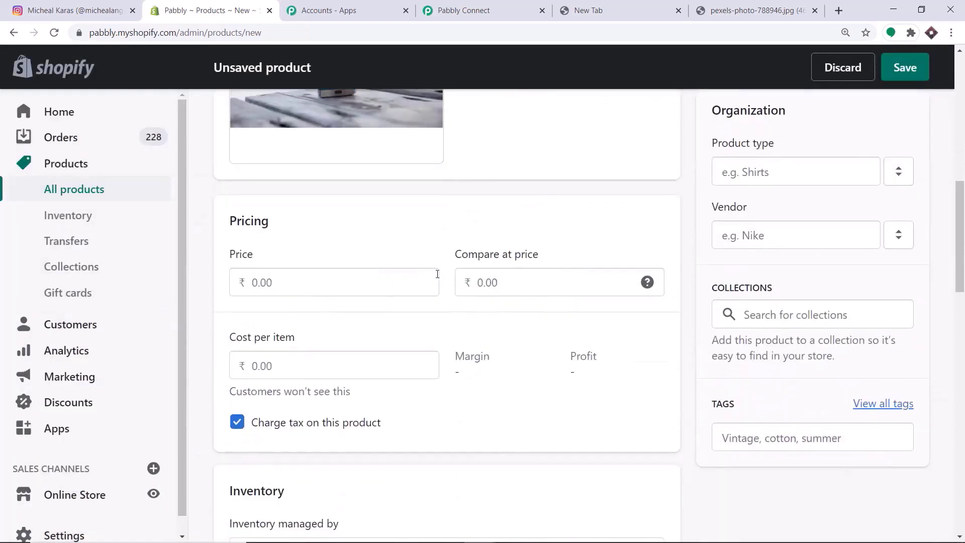
scroll(444, 280, "up", 4)
left_click(284, 294)
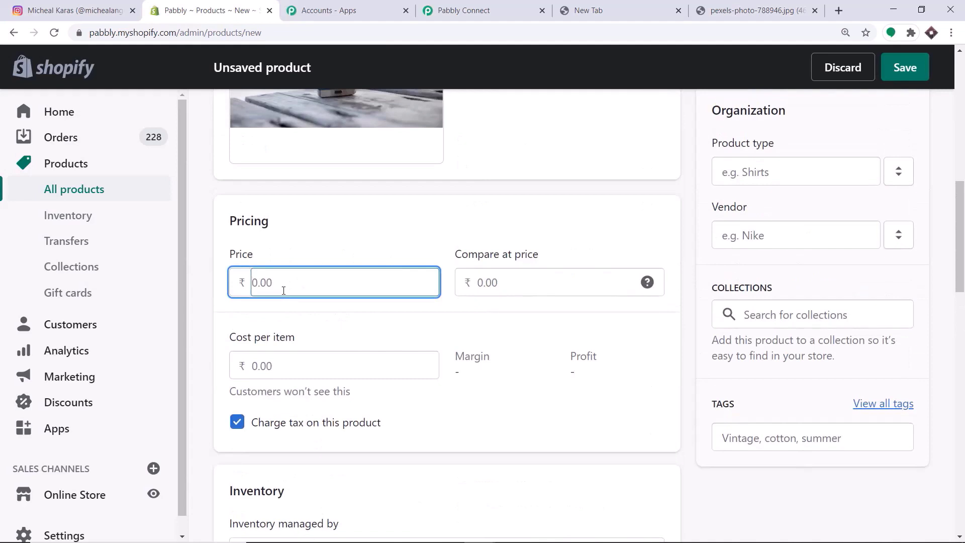
type("10,000")
left_click(481, 284)
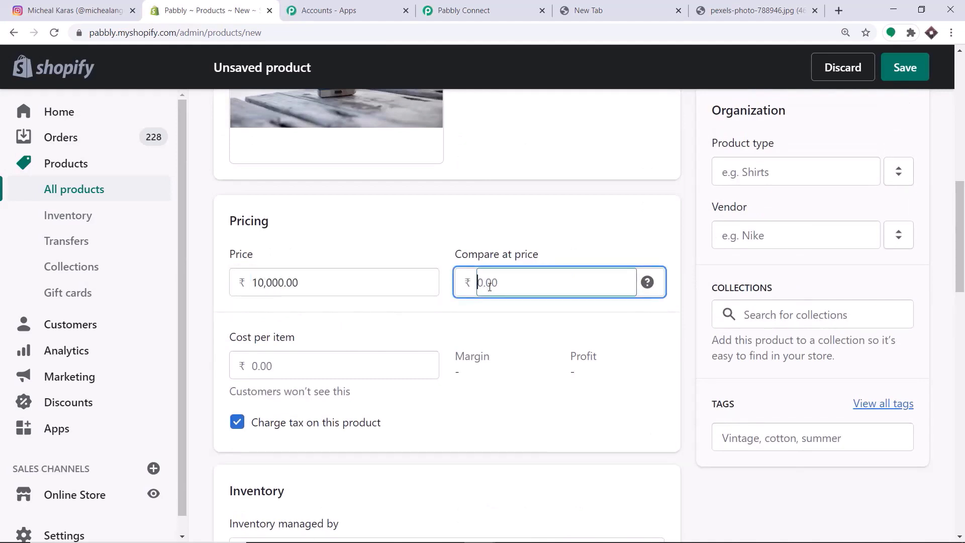
type("9500")
scroll(489, 287, "down", 6)
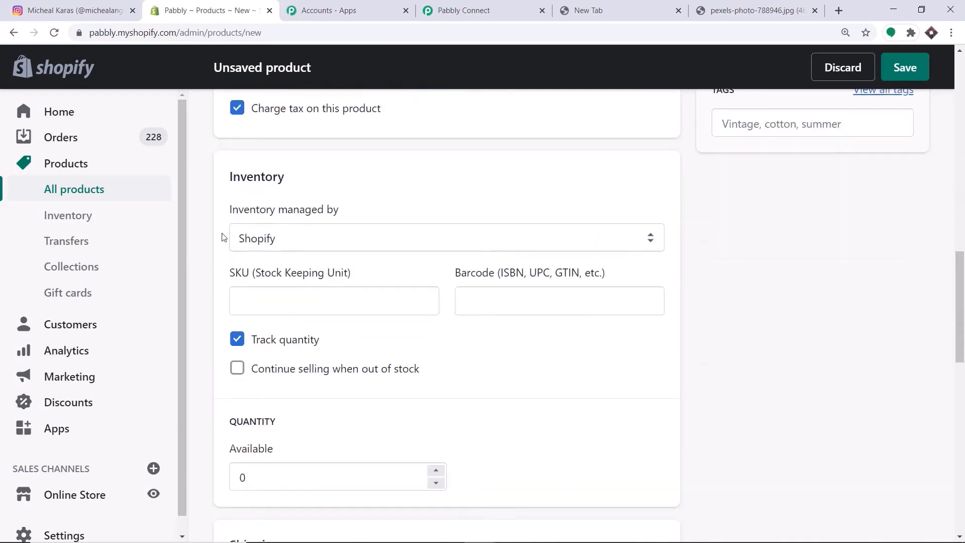
left_click(237, 109)
- Set the product status to Active and save the Samsung Phone product
scroll(261, 340, "down", 2)
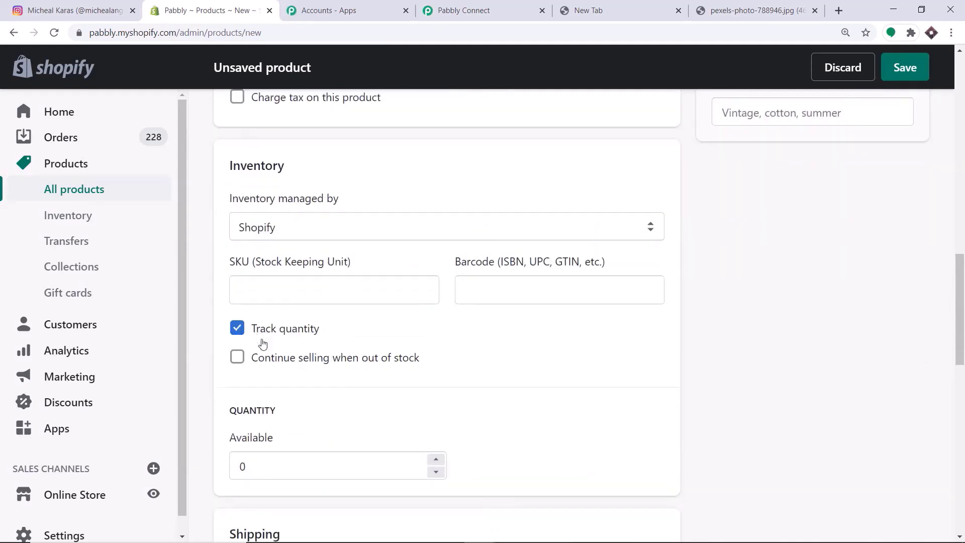
scroll(743, 308, "up", 10)
scroll(743, 309, "up", 7)
left_click(792, 222)
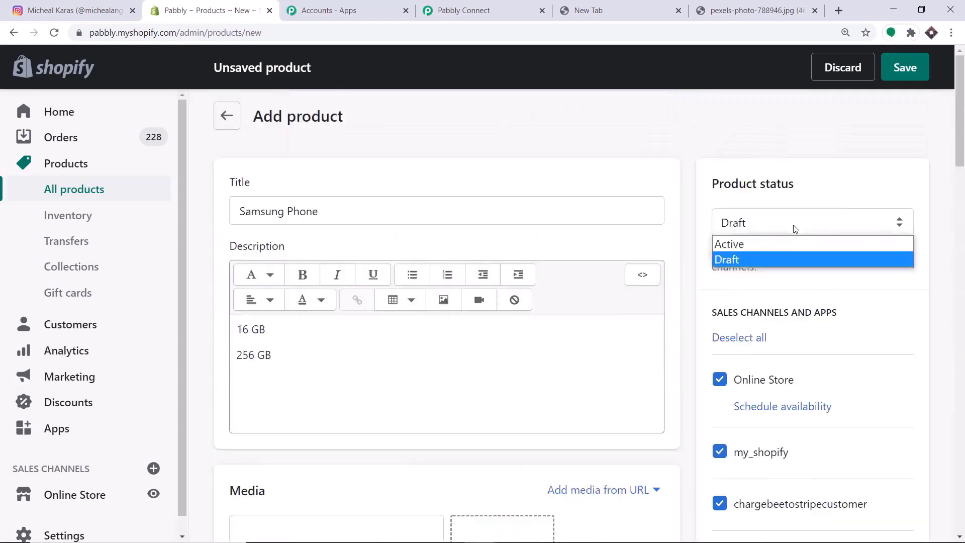
left_click(789, 227)
left_click(788, 229)
left_click(785, 243)
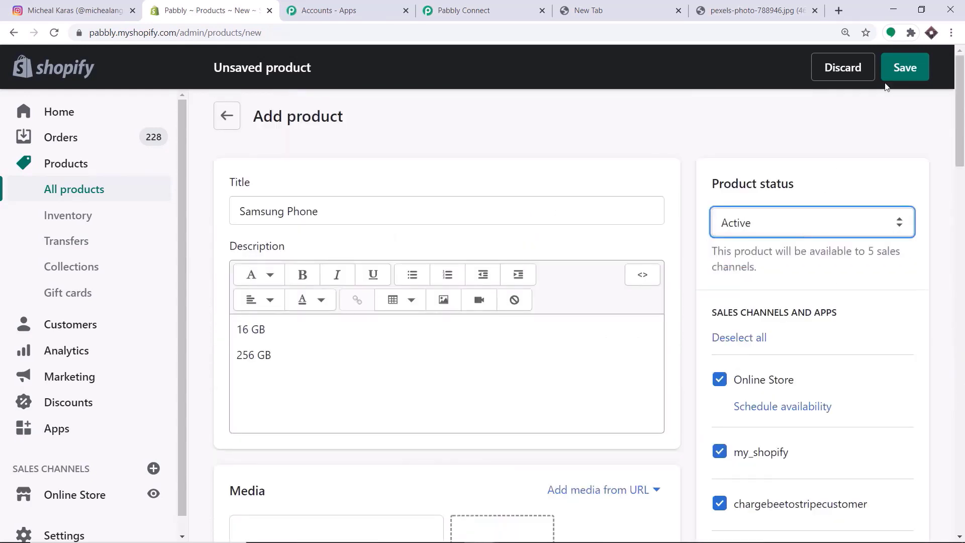
scroll(828, 243, "down", 4)
scroll(829, 244, "up", 4)
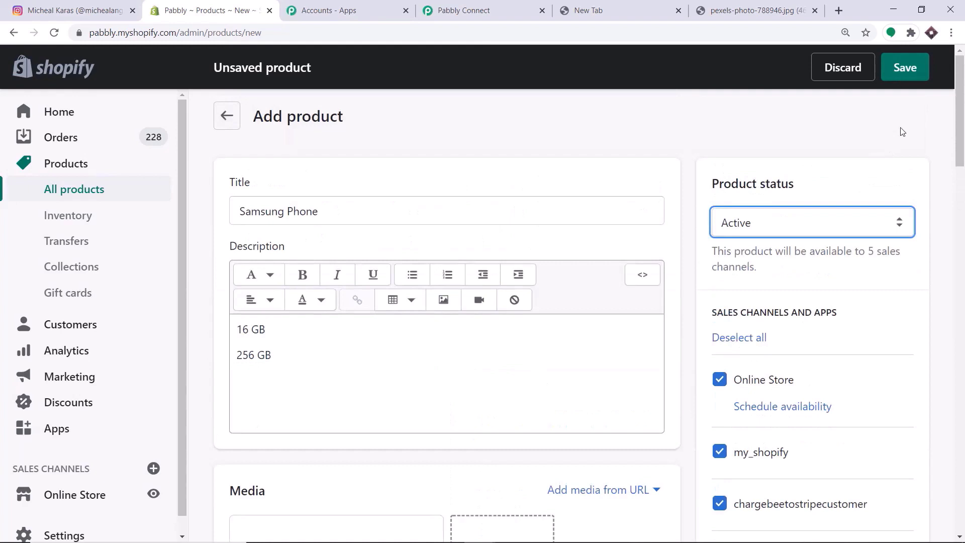
left_click(918, 67)
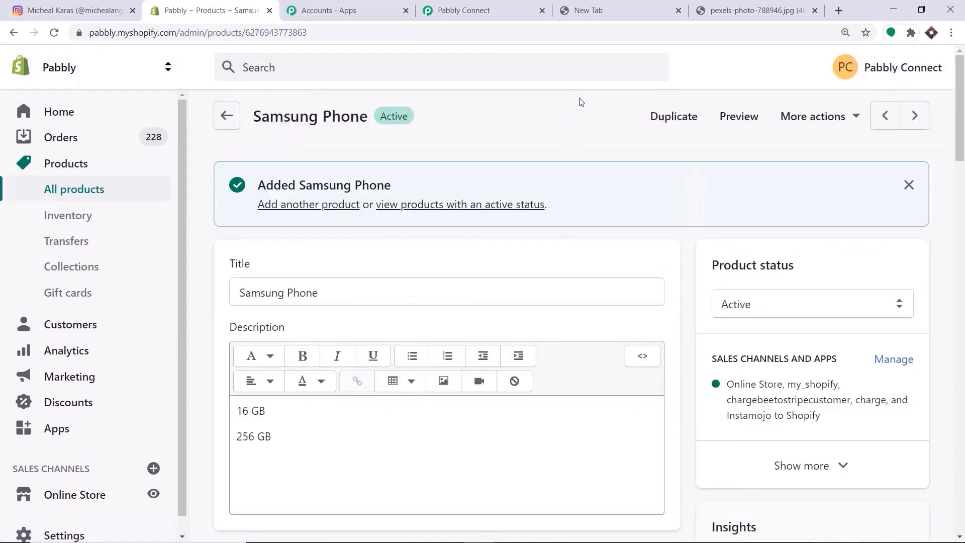
- Review the saved Samsung Phone product's photo and prices, then reload the Instagram profile
scroll(558, 174, "down", 6)
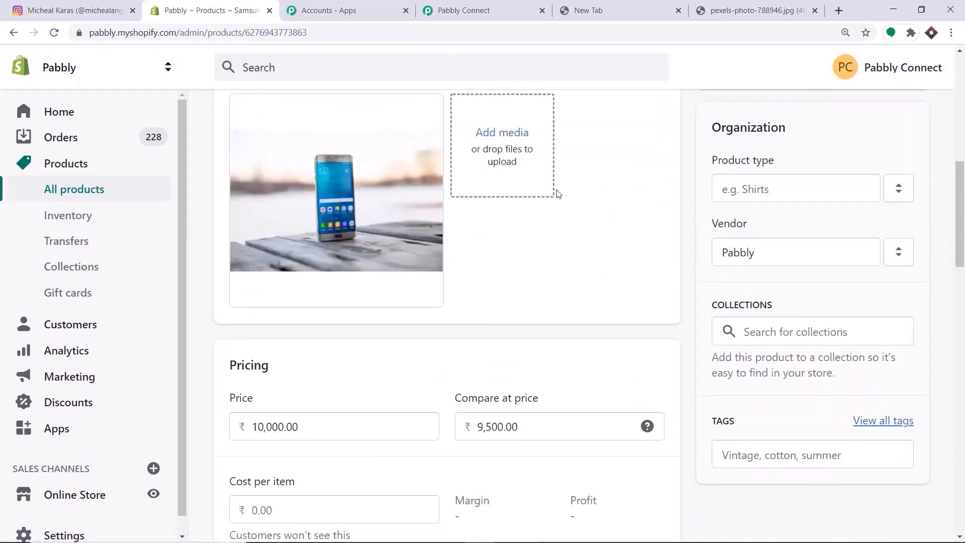
scroll(558, 181, "up", 6)
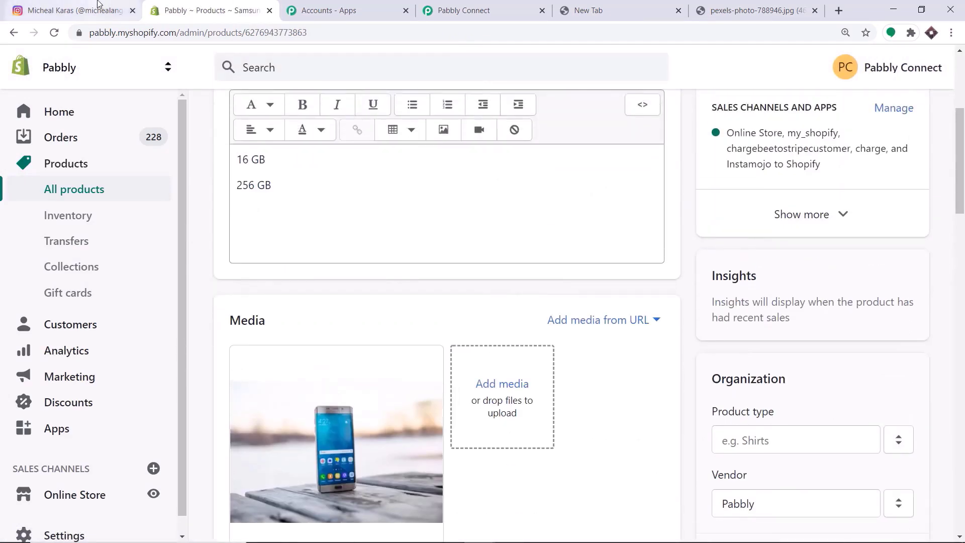
left_click(95, 9)
left_click(54, 33)
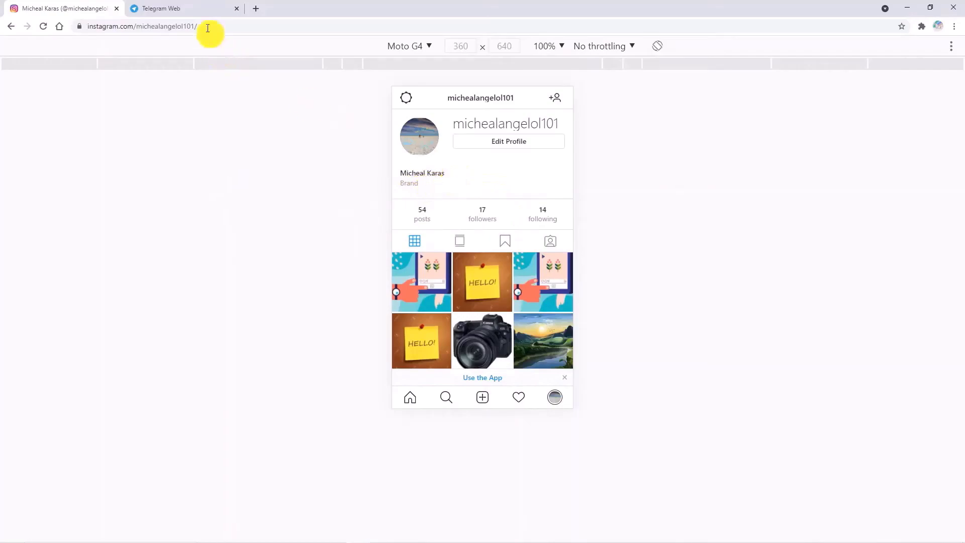
- Check the Telegram group chat, then start a new Instagram post with the blog-post image
left_click(189, 8)
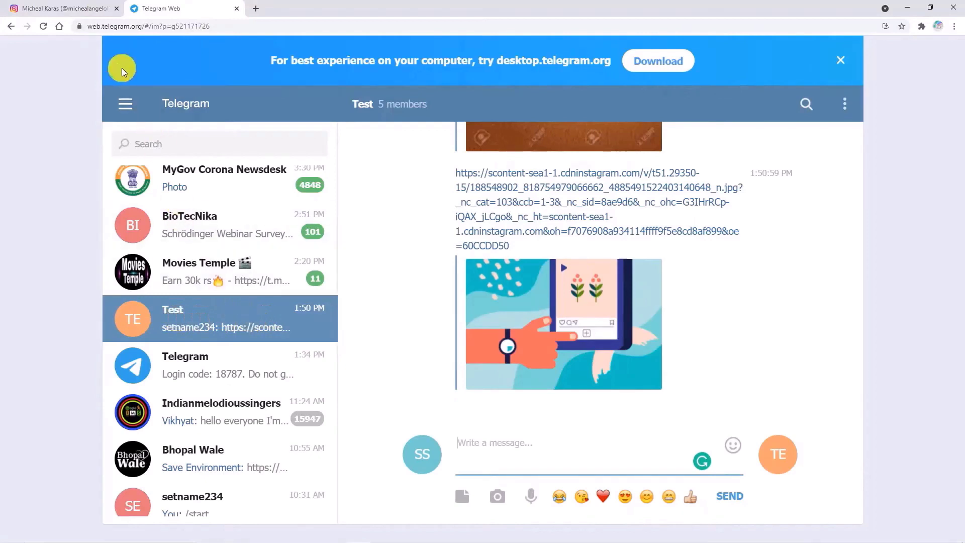
left_click(76, 9)
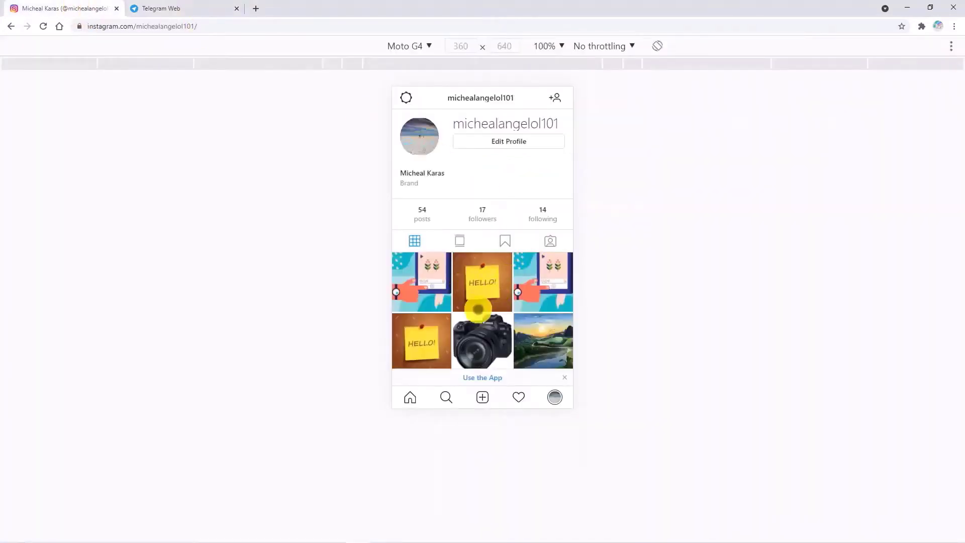
left_click(484, 398)
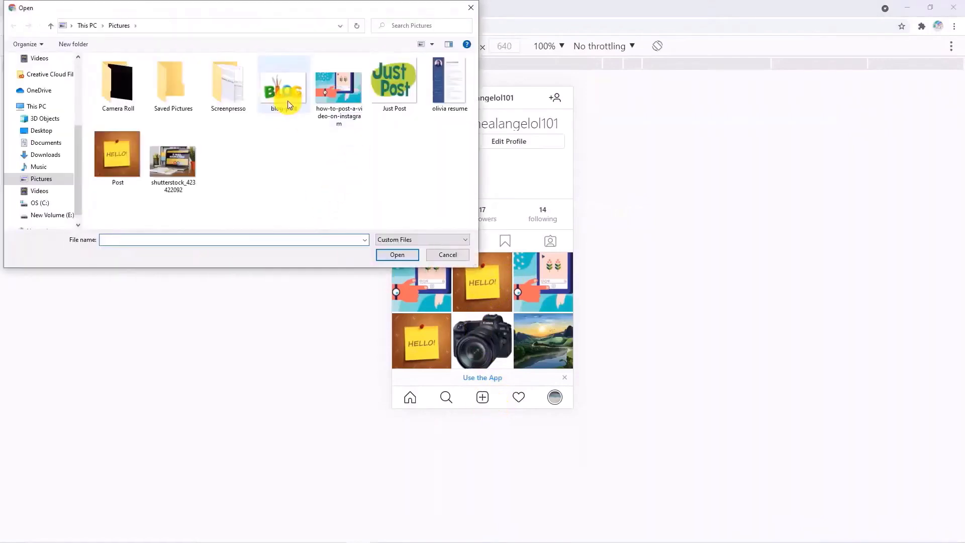
left_click(287, 100)
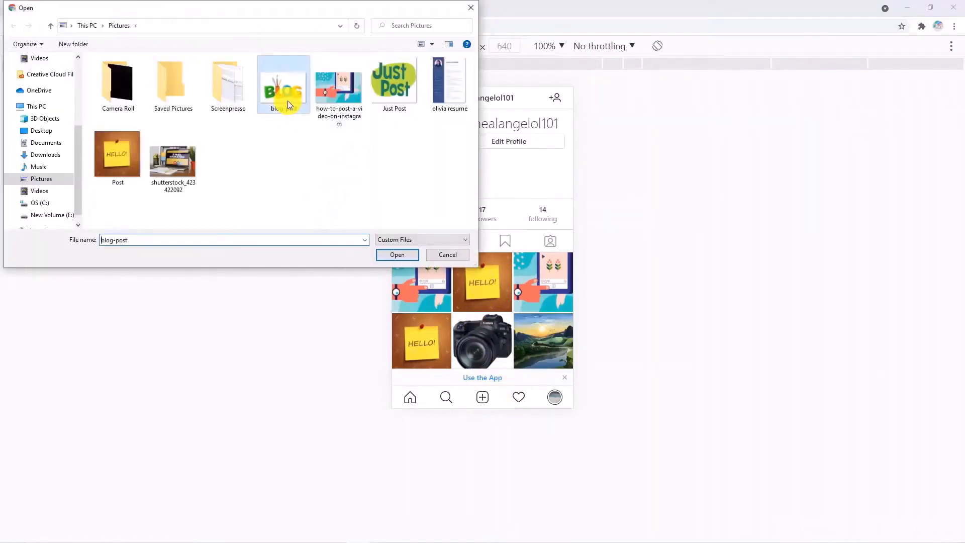
left_click(398, 255)
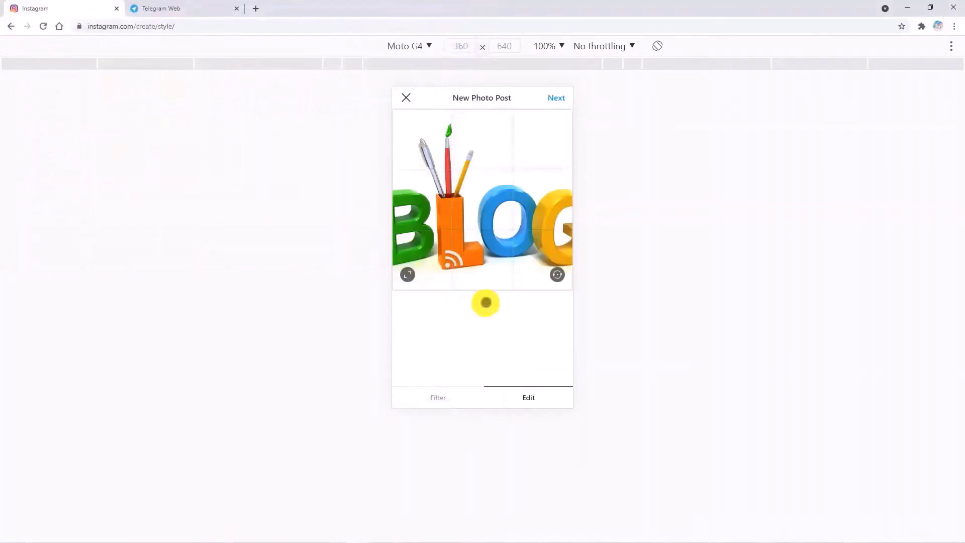
- Fit the whole BLOG image in the frame, caption it 'blog', and share the post
left_click(408, 274)
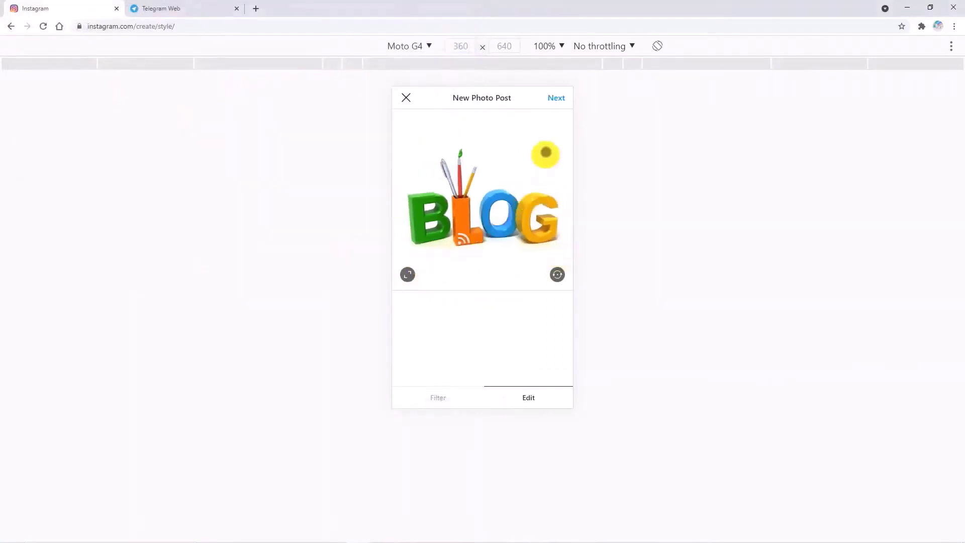
left_click(555, 103)
left_click(458, 120)
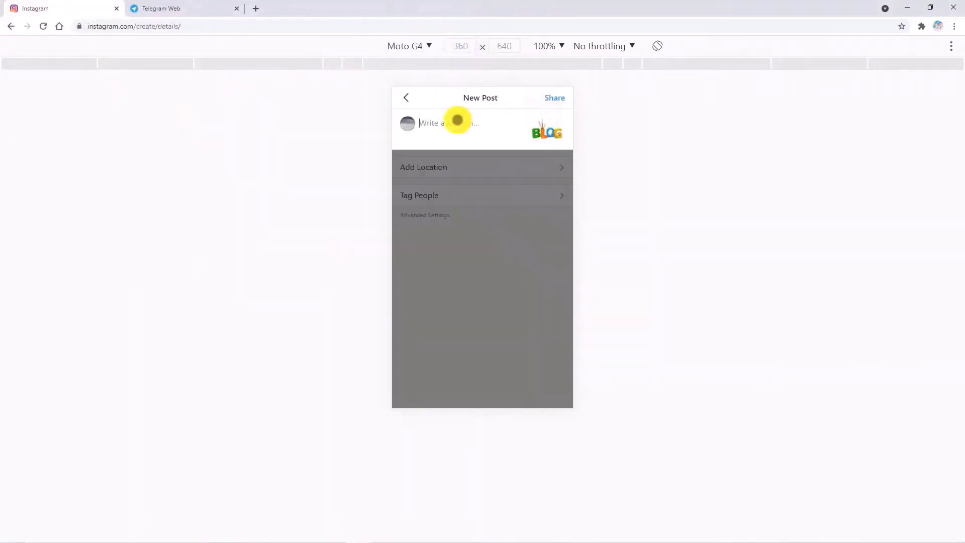
type("b;og")
key("BackSpace")
key("BackSpace")
type("log")
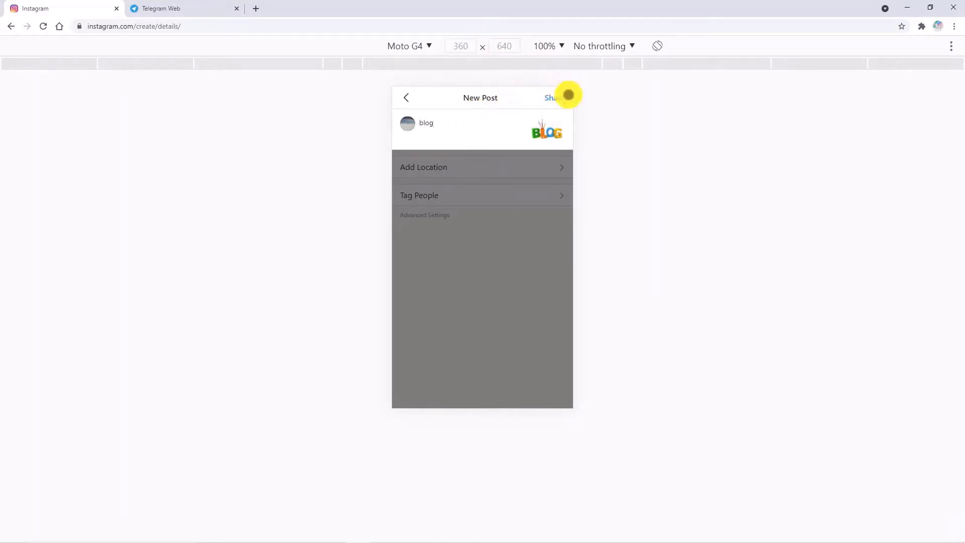
left_click(568, 97)
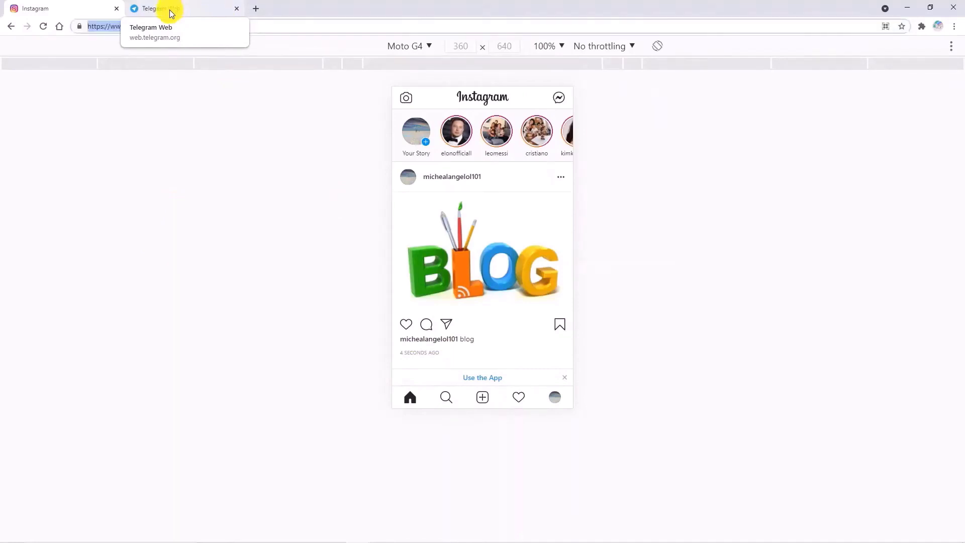
- Show the newest message in Telegram's Test group, with the Instagram BLOG image link and preview
left_click(173, 10)
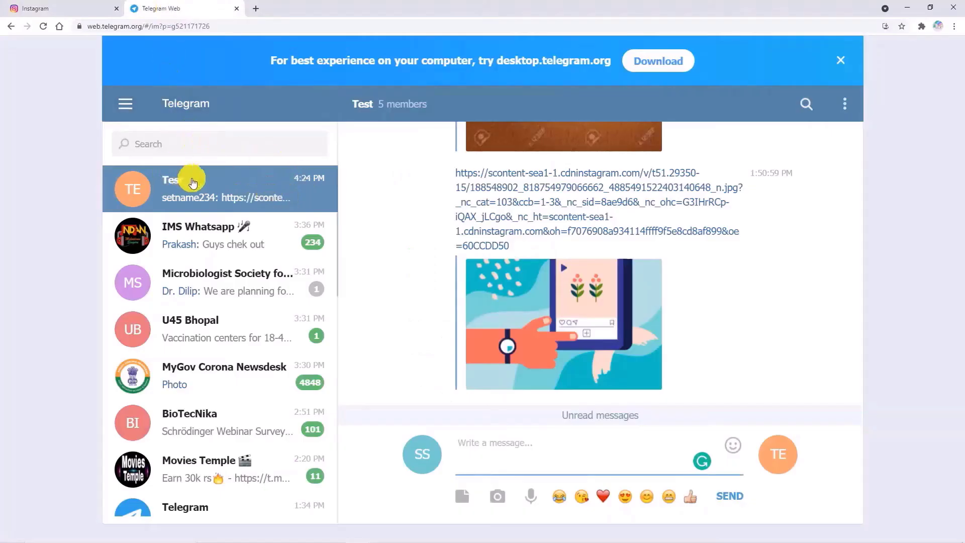
scroll(539, 251, "down", 2)
scroll(539, 251, "down", 4)
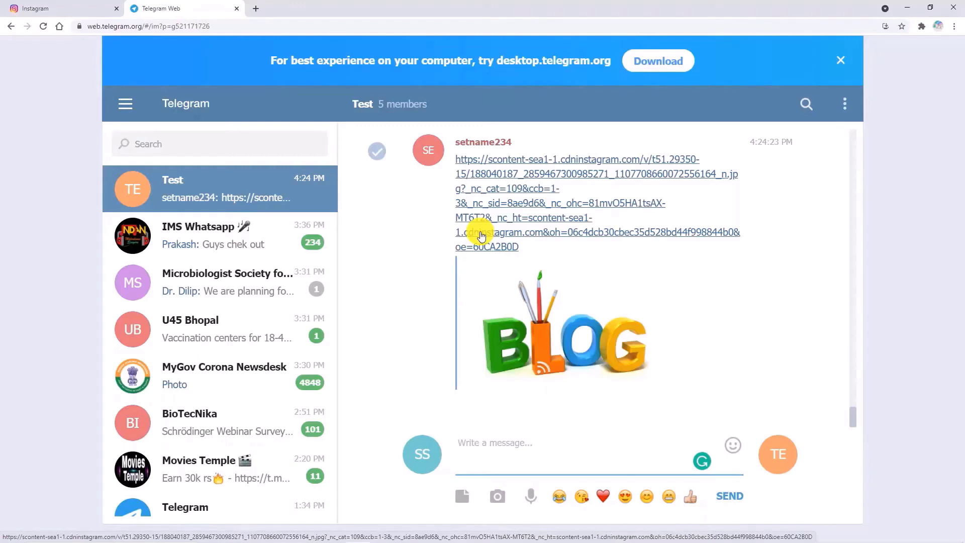
- Load pabbly.com in a new browser tab
left_click(252, 9)
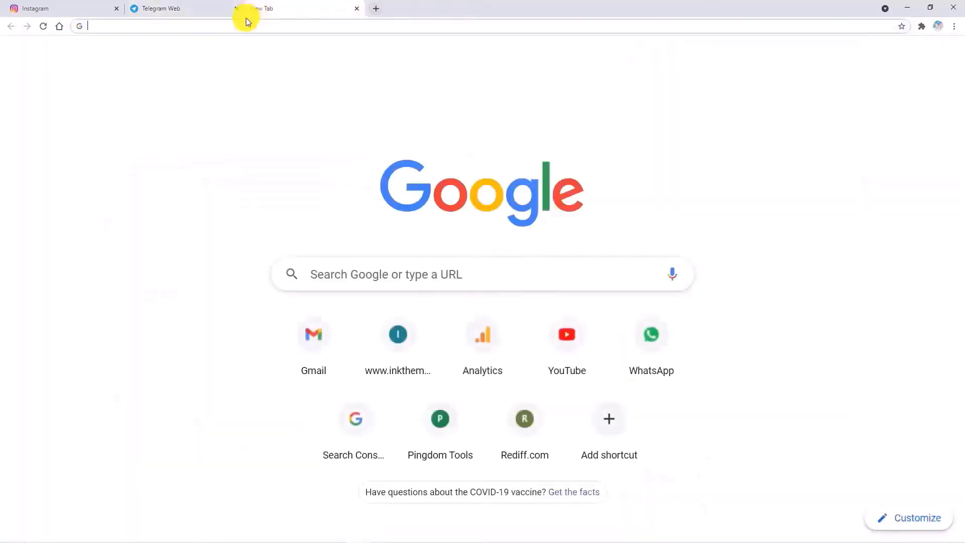
left_click(245, 23)
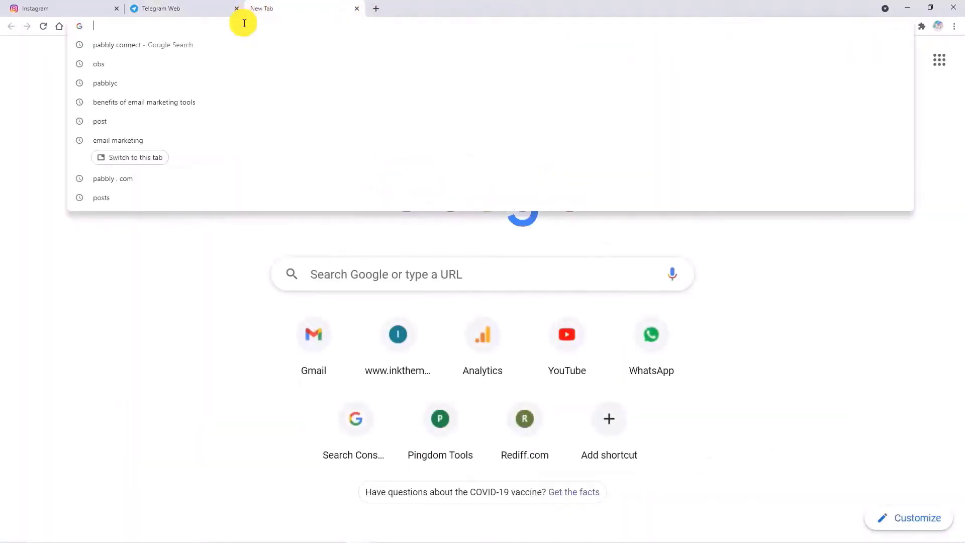
type("pabbly")
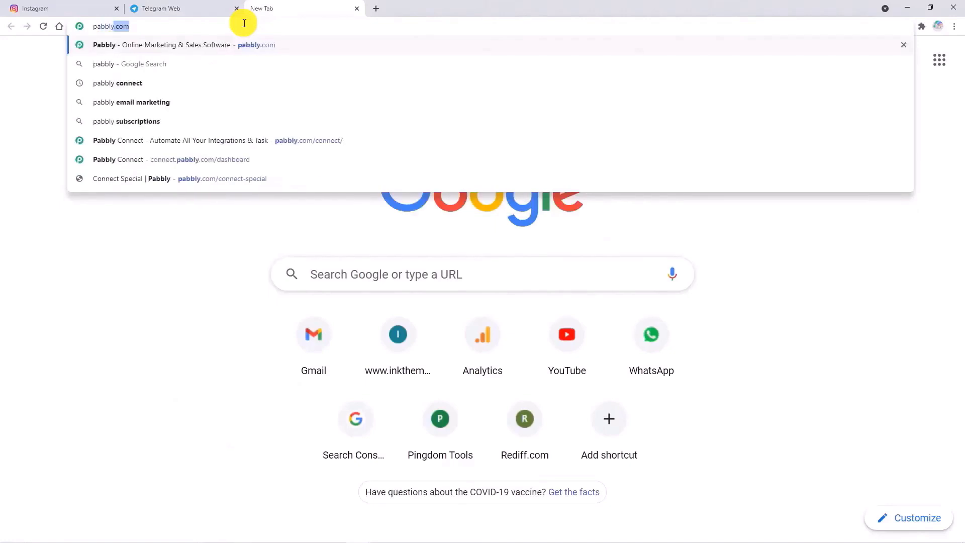
type(".com")
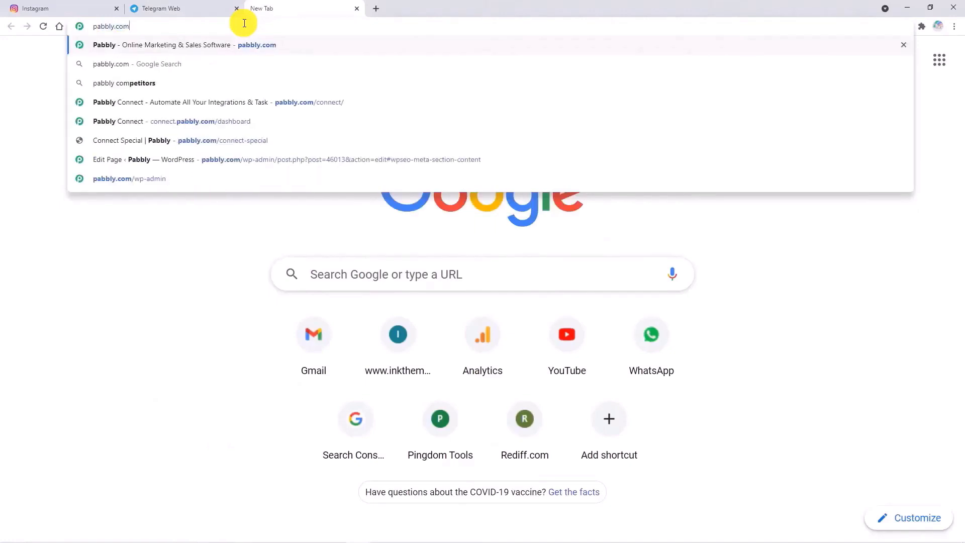
key("Return")
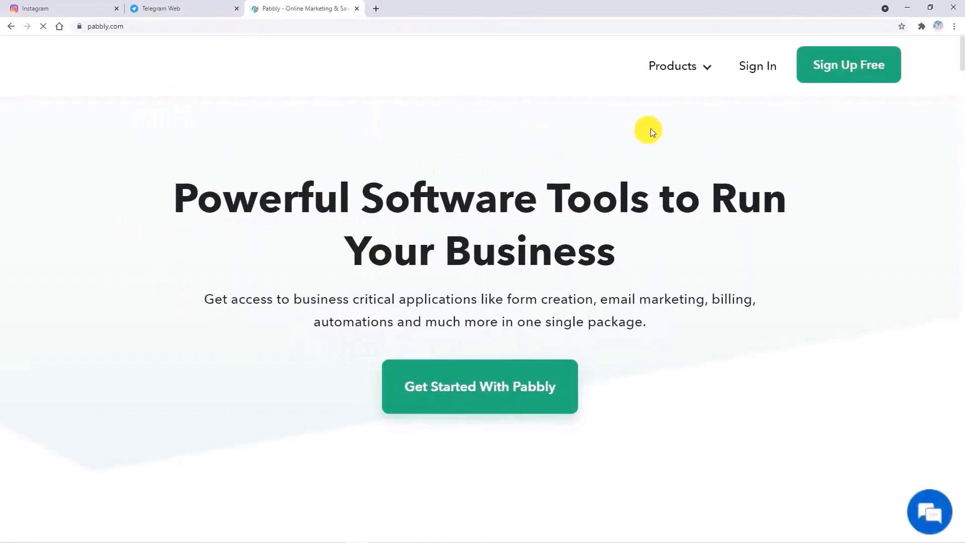
- Go to the Connect product, sign in, and open Pabbly Connect from the apps list
mouse_move(683, 71)
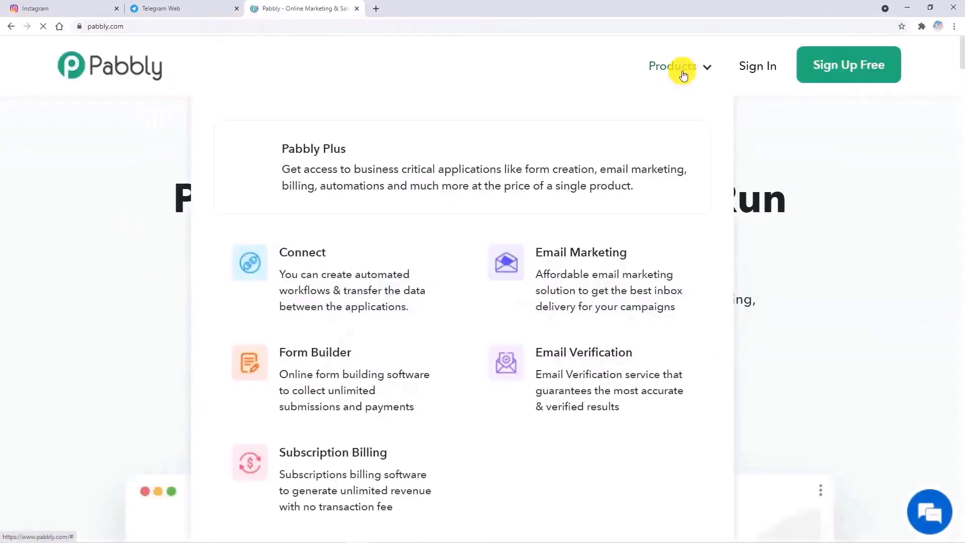
left_click(397, 278)
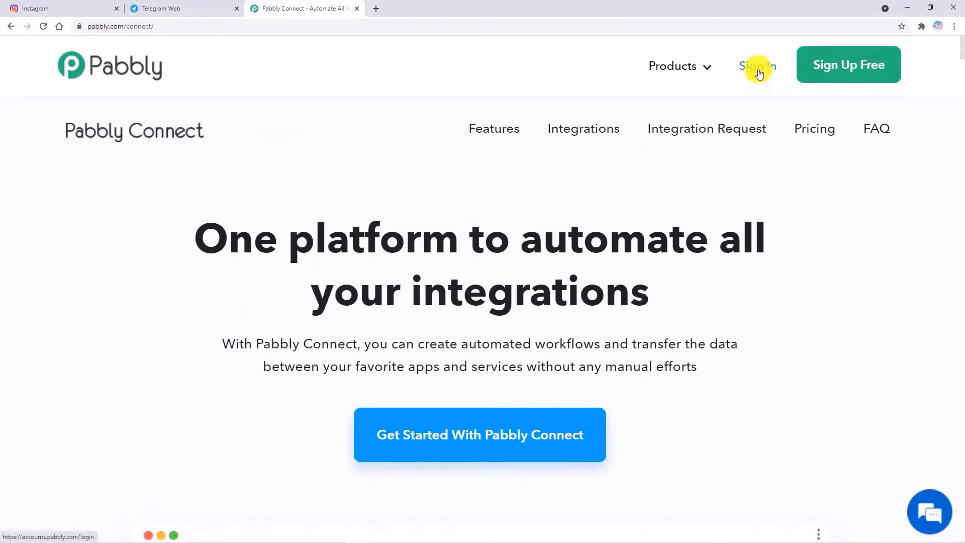
left_click(758, 65)
scroll(475, 164, "down", 5)
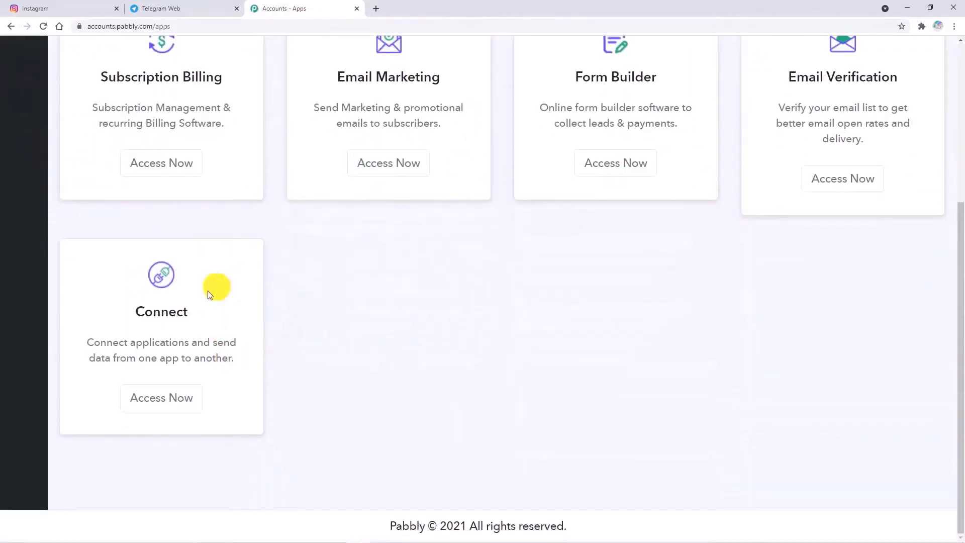
left_click(171, 395)
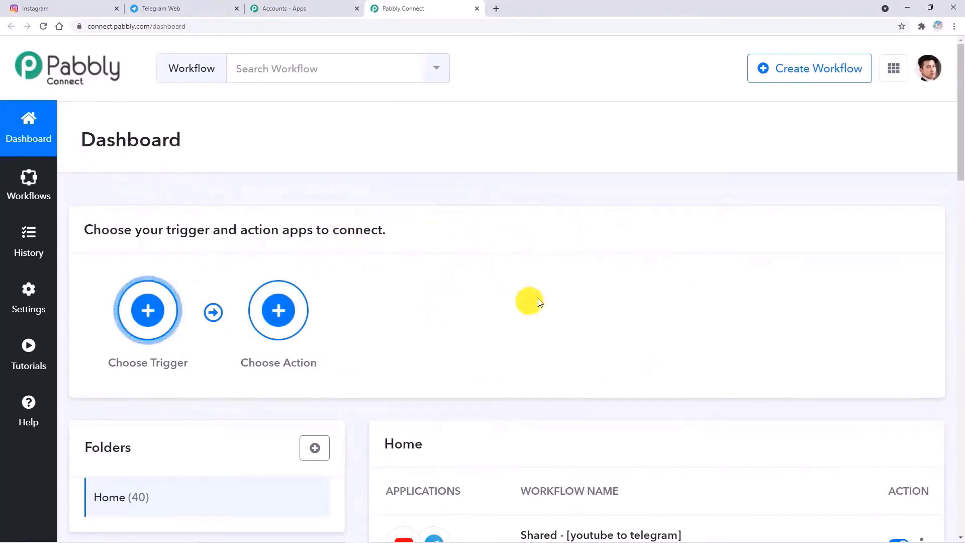
- Start a new workflow, enter the name 'Instagram to Telegram', and create it
left_click(822, 74)
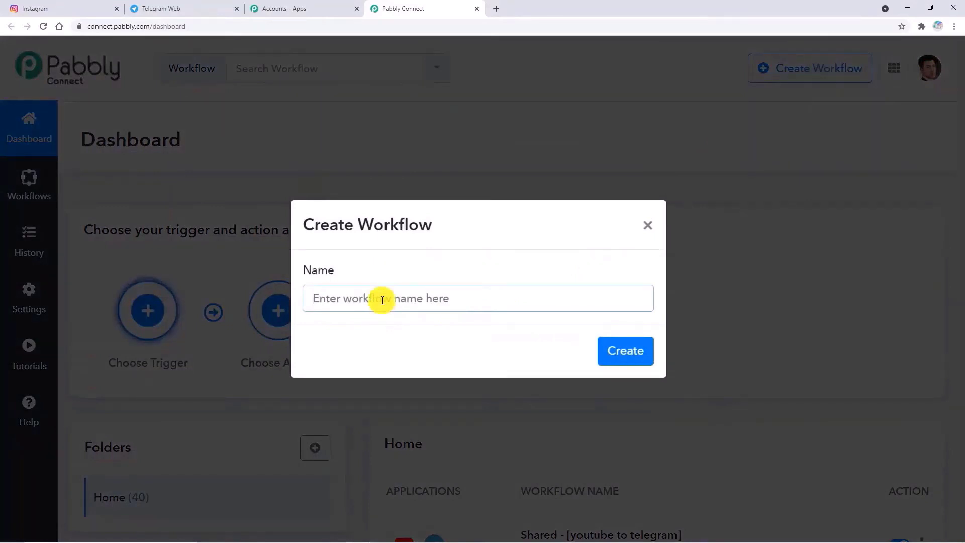
type("I")
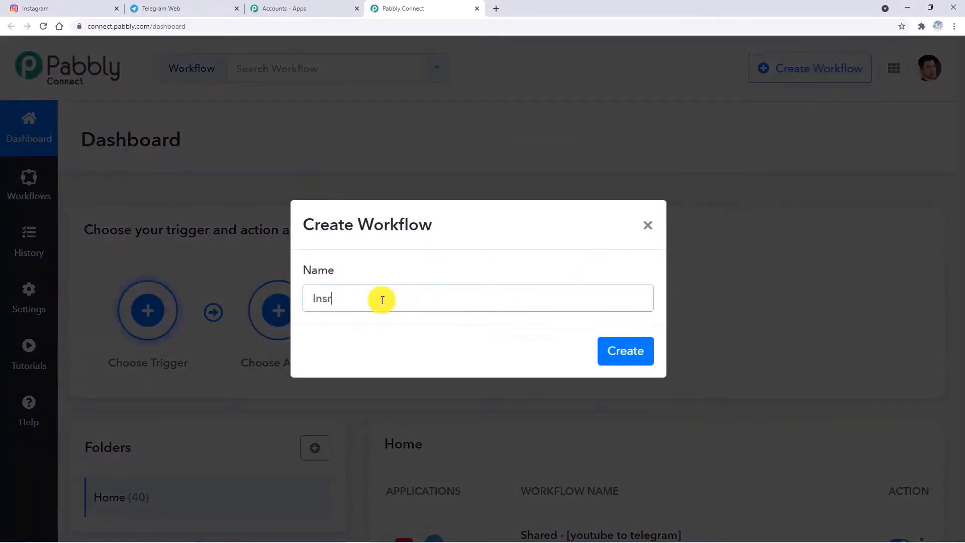
type("nst")
key("BackSpace")
key("BackSpace")
type("ram to Telegram")
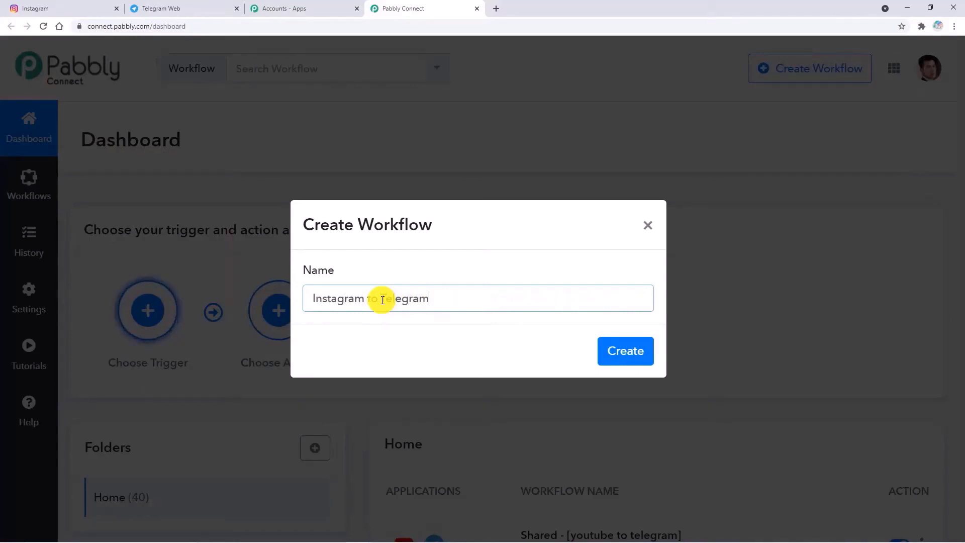
left_click(628, 349)
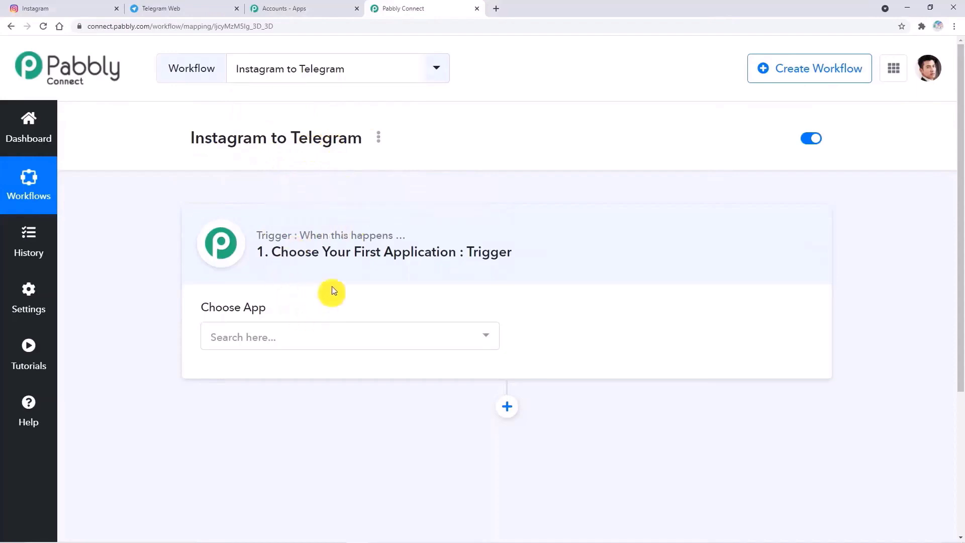
- Set the trigger app to Instagram with event New Media Posted in My Account
left_click(304, 336)
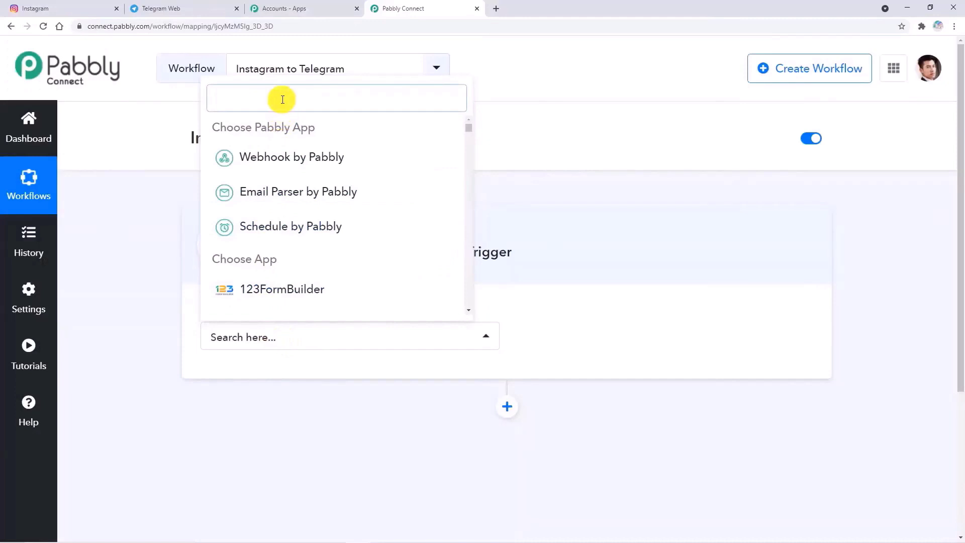
type("Inst")
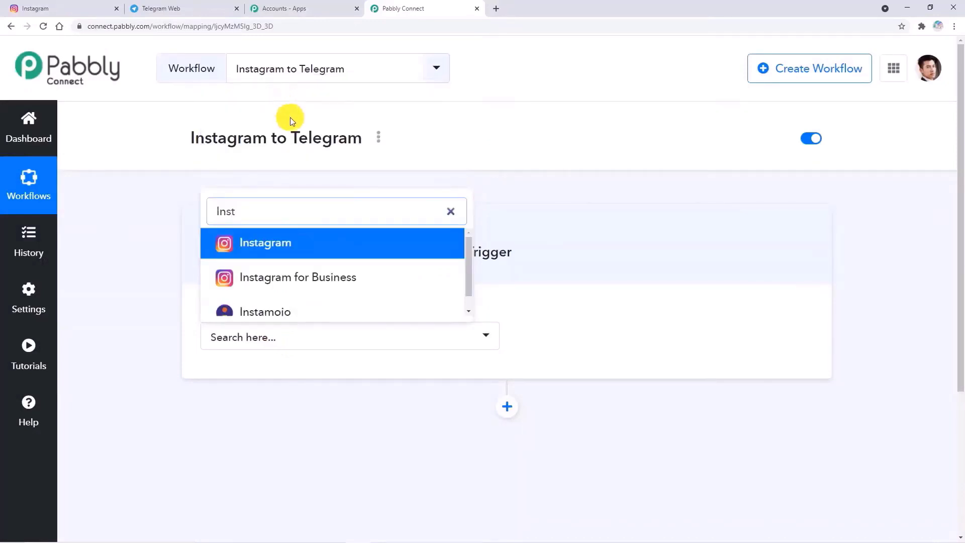
left_click(317, 240)
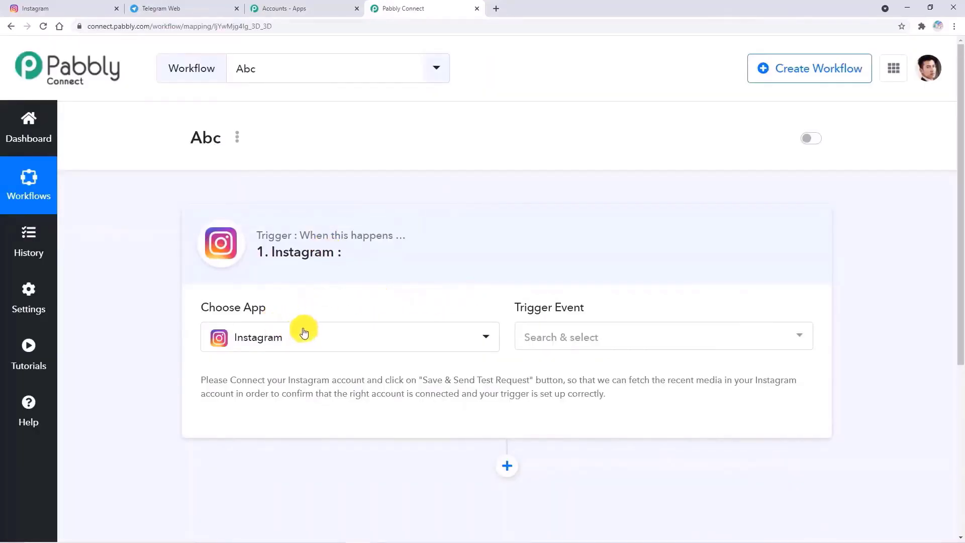
left_click(576, 338)
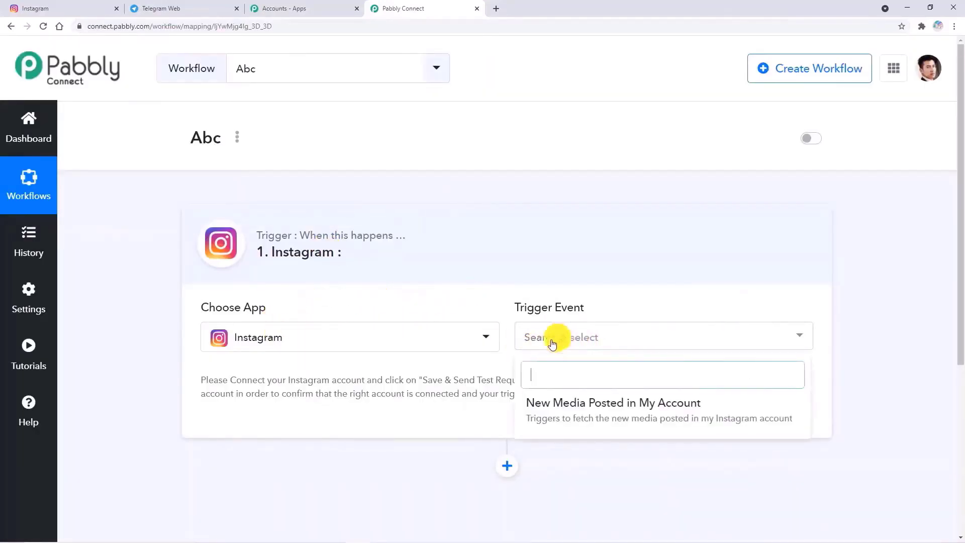
left_click(571, 405)
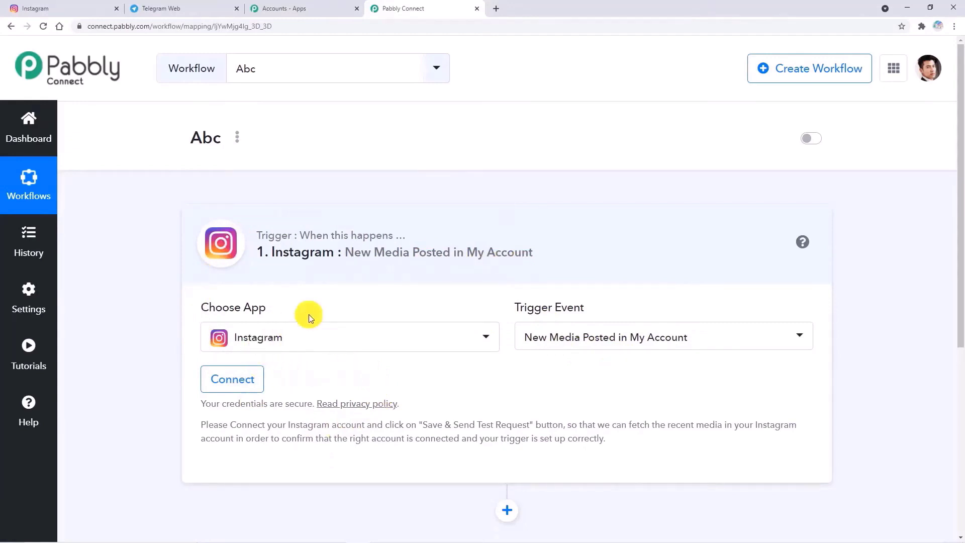
- Connect and authorize the Instagram account with Pabbly, then dismiss the success message
left_click(235, 383)
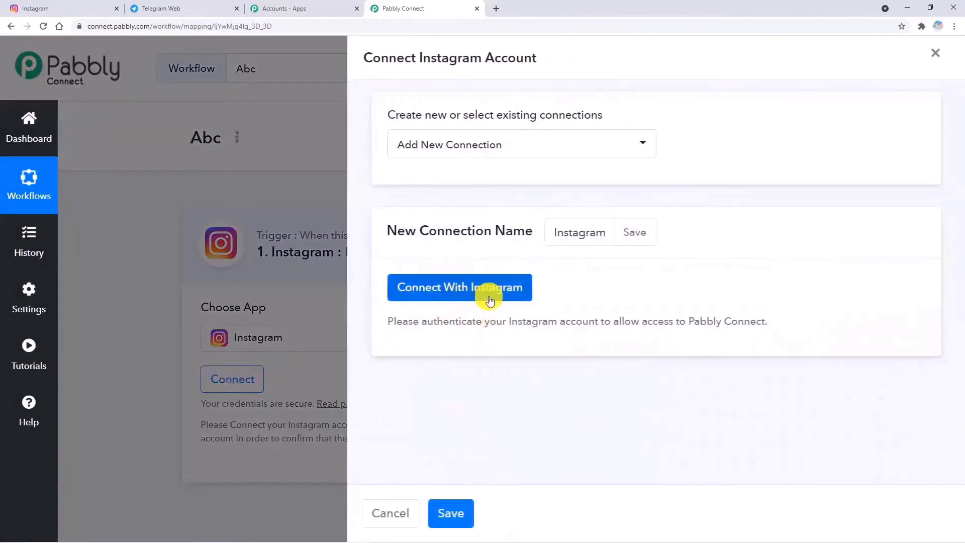
left_click(492, 300)
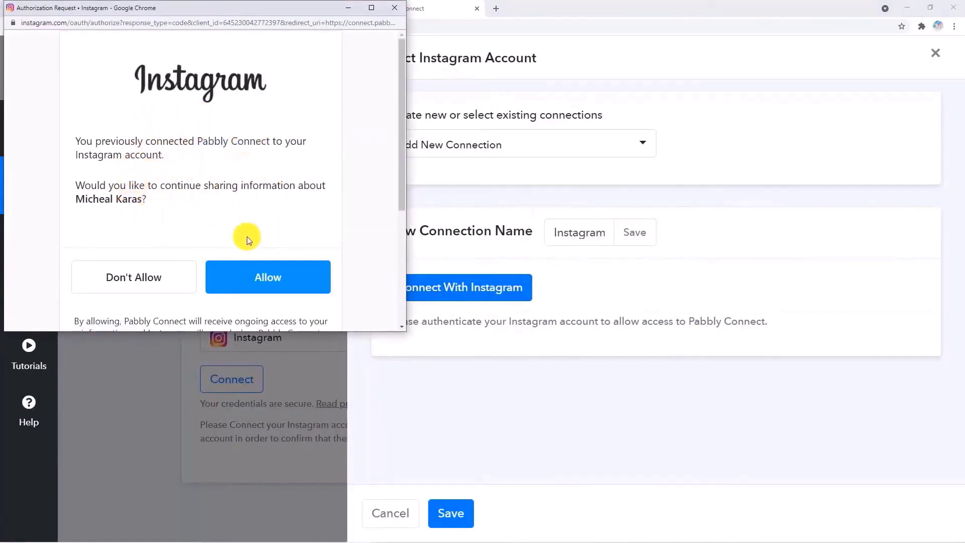
left_click(271, 278)
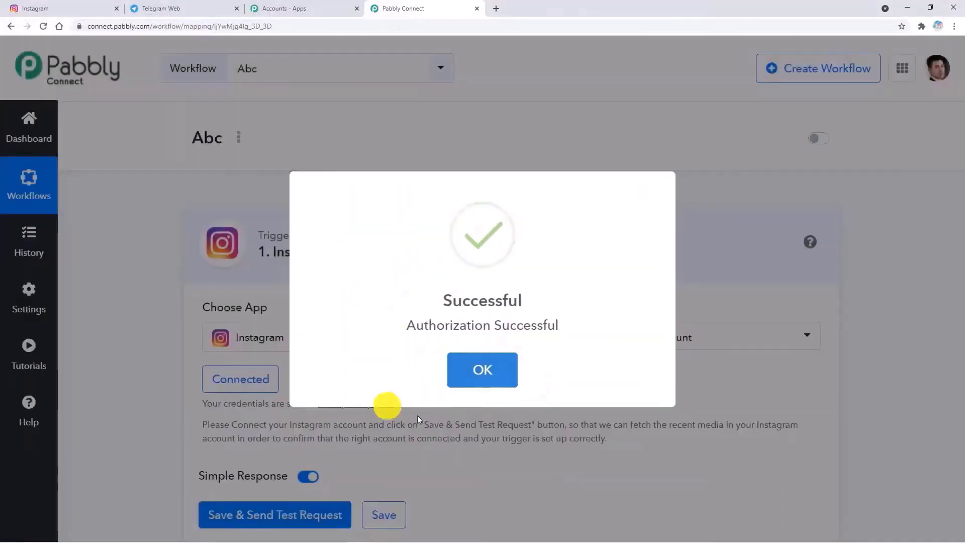
left_click(483, 372)
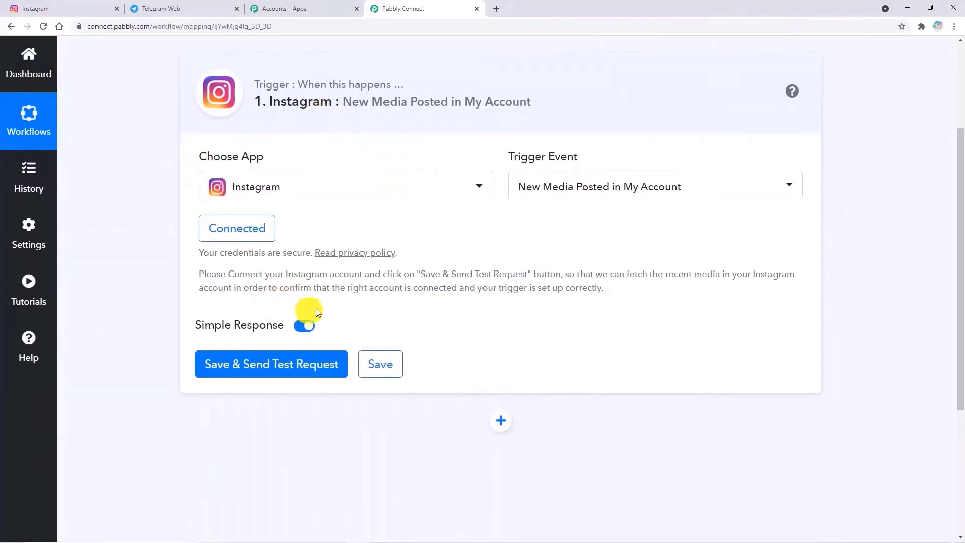
left_click(93, 10)
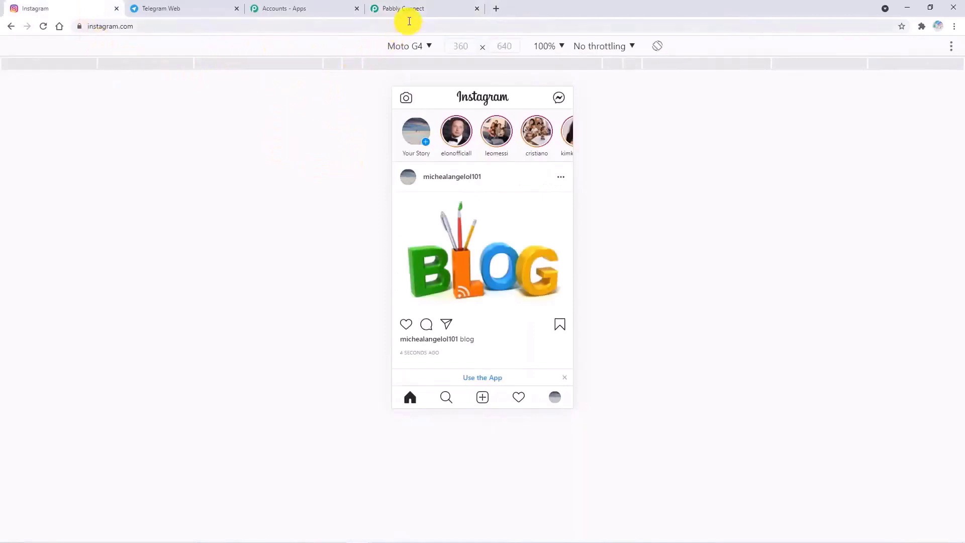
- Start a new Instagram post using the Just Post image
left_click(405, 10)
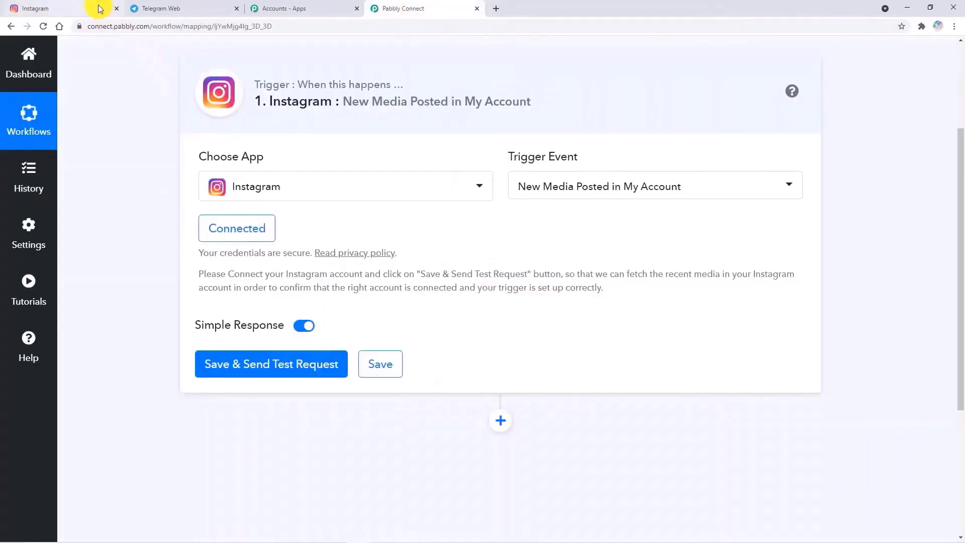
left_click(99, 8)
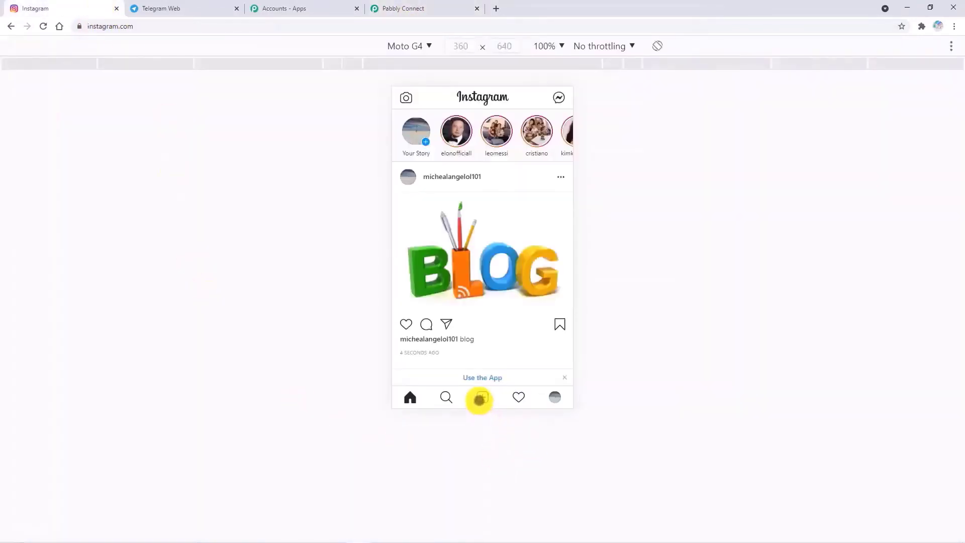
left_click(480, 400)
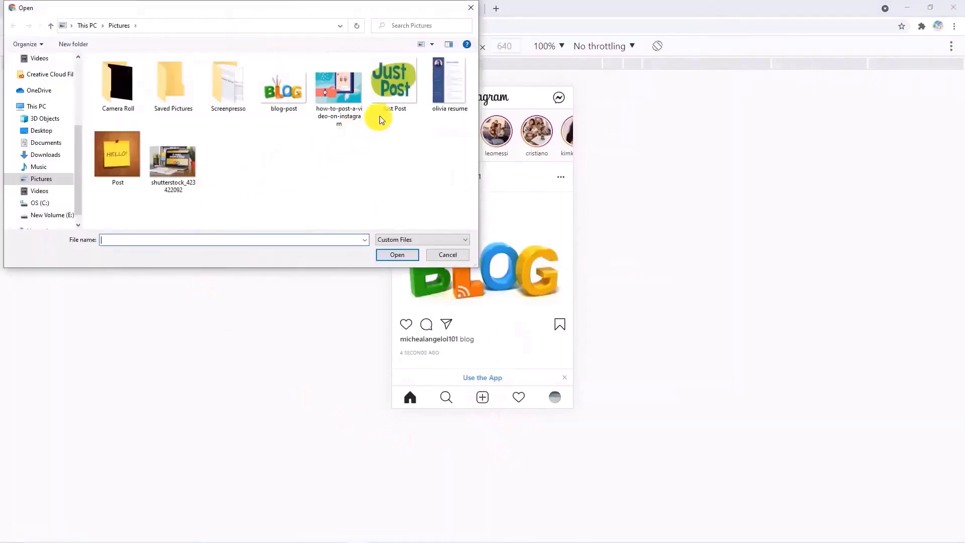
left_click(388, 98)
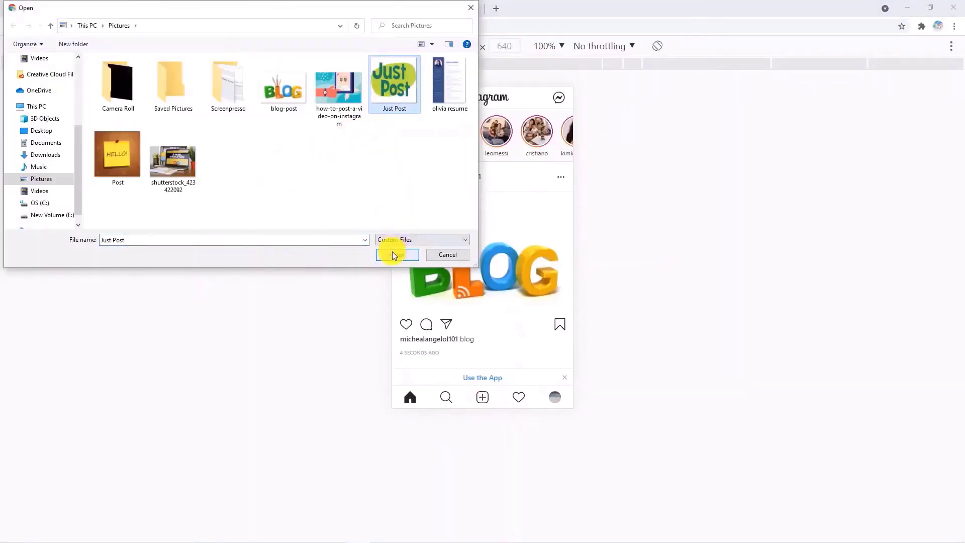
left_click(394, 255)
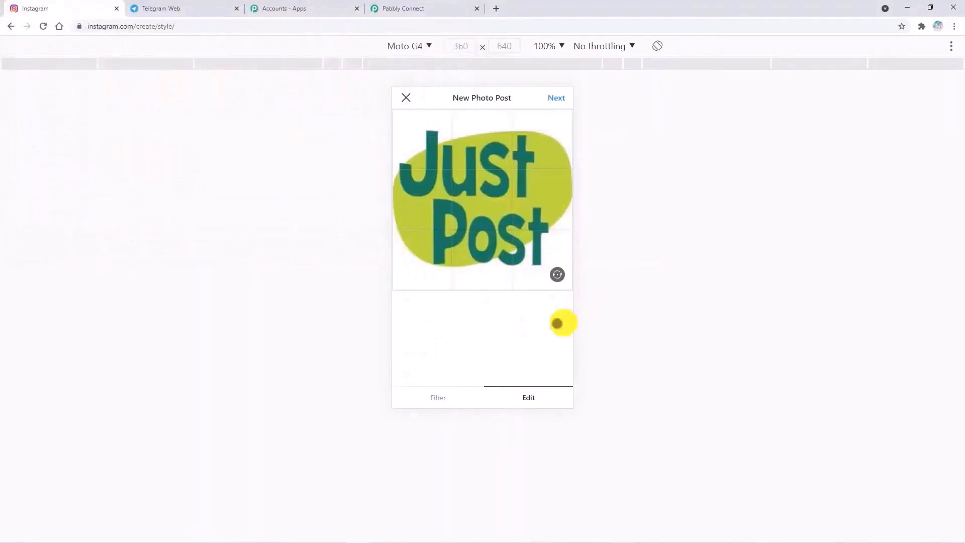
- Caption the post 'Just Post', share it, and return to the Pabbly Connect workflow
left_click(556, 98)
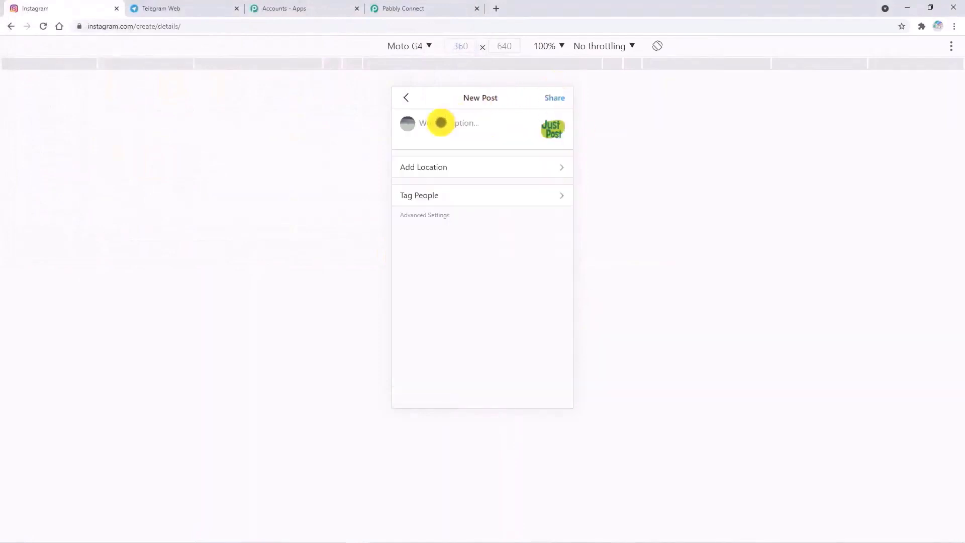
left_click(441, 122)
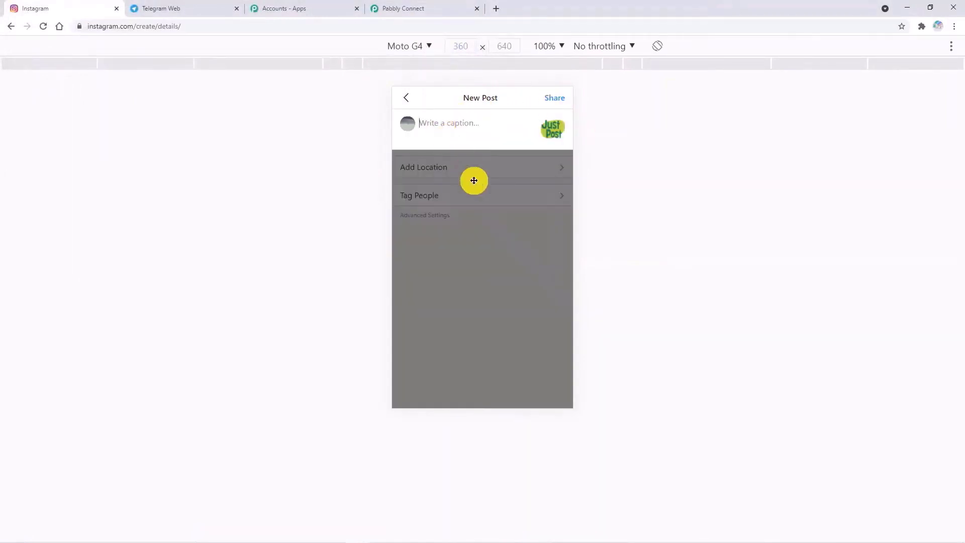
type("Just Post")
left_click(550, 96)
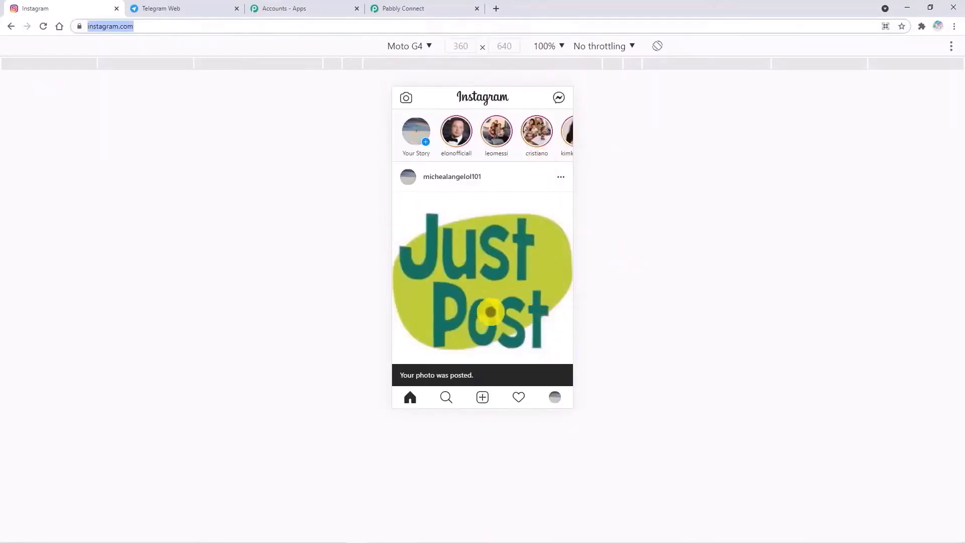
left_click(413, 9)
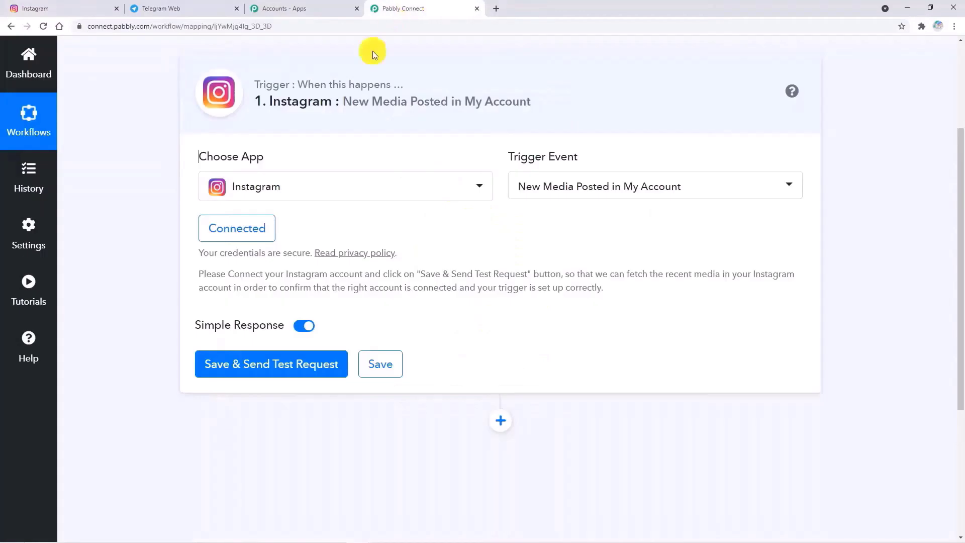
- Send a test request and review the returned post: IMAGE type, caption 'Just Post', permalink
left_click(286, 372)
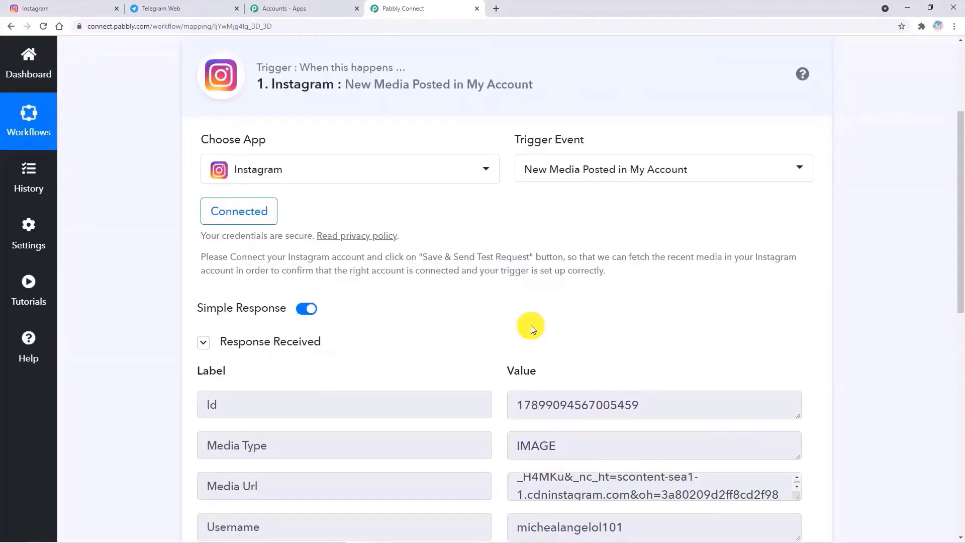
scroll(542, 315, "down", 4)
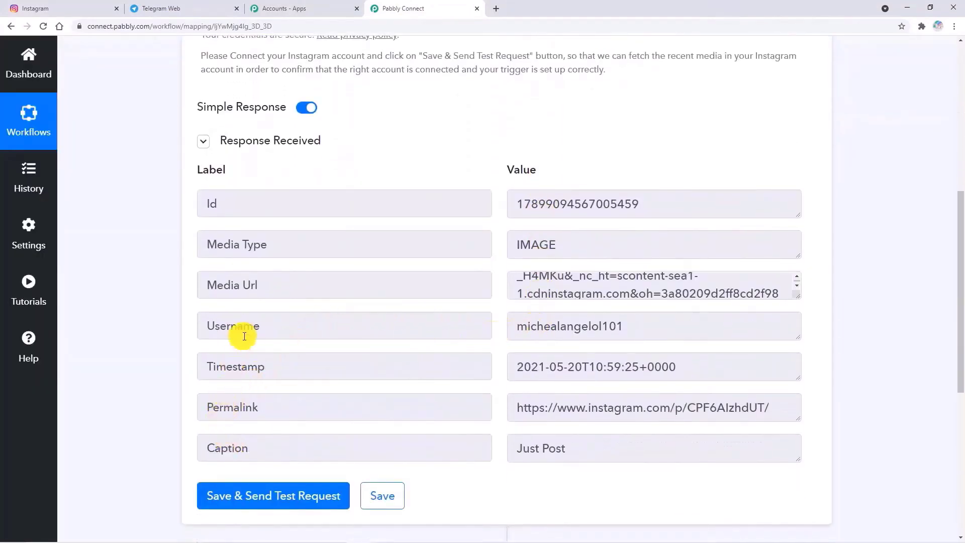
scroll(442, 341, "down", 3)
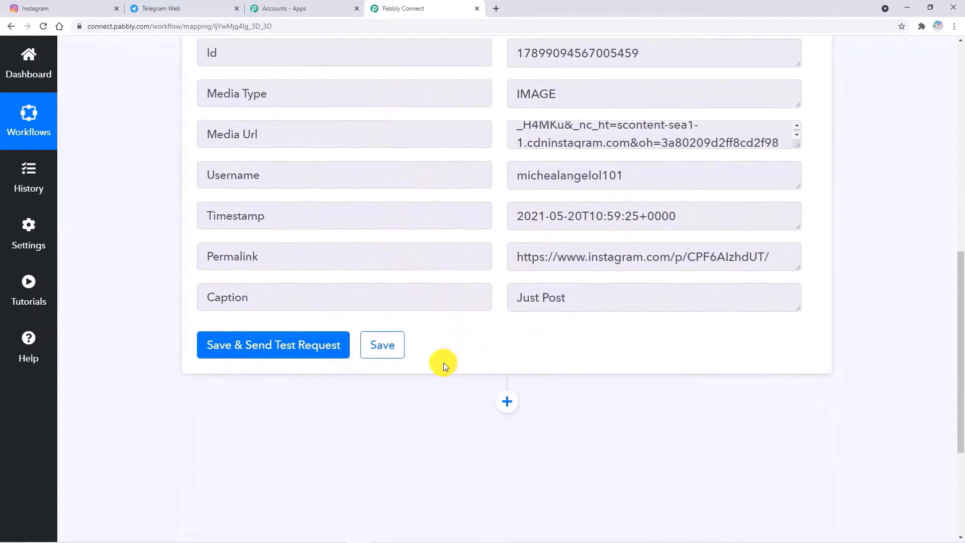
scroll(443, 363, "down", 4)
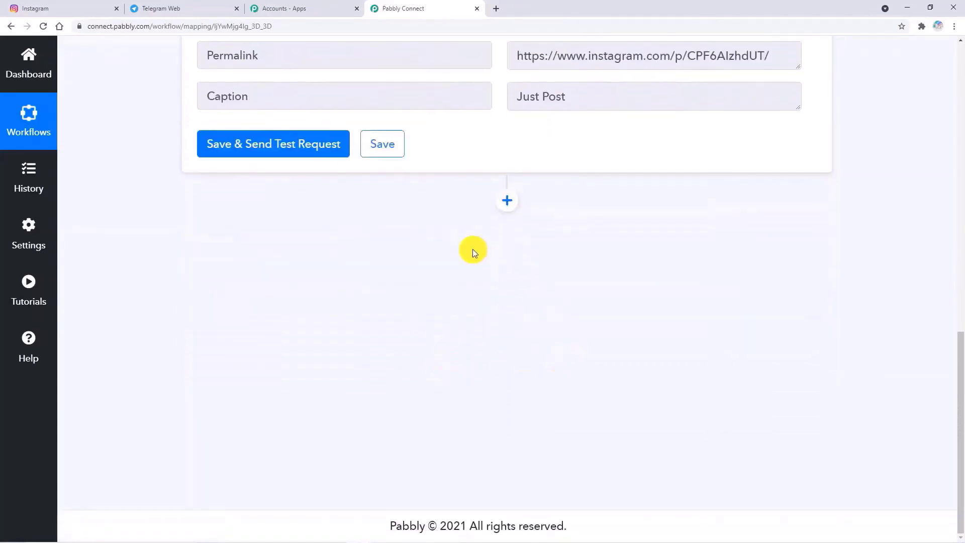
- Add a Telegram Bot action with event 'Send a Text Message or a Reply'
left_click(507, 202)
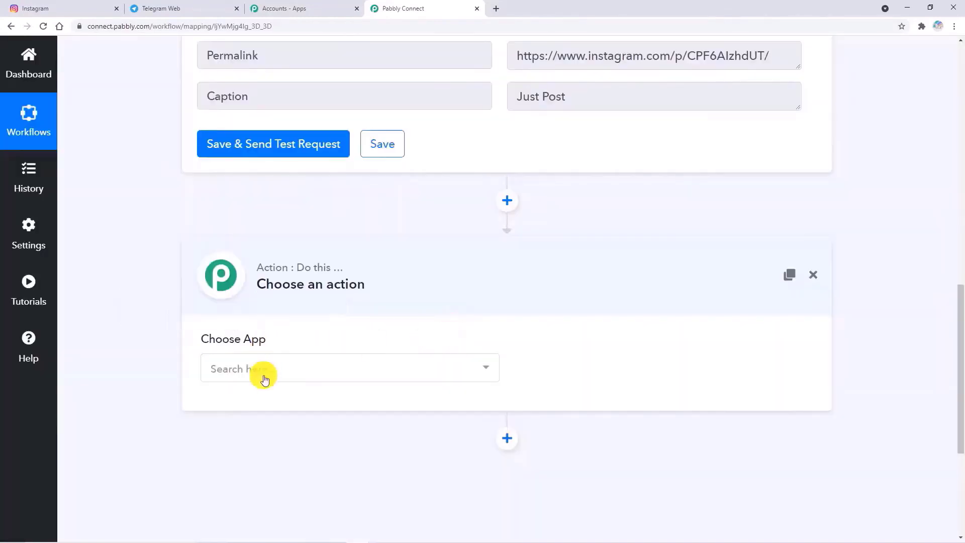
left_click(263, 372)
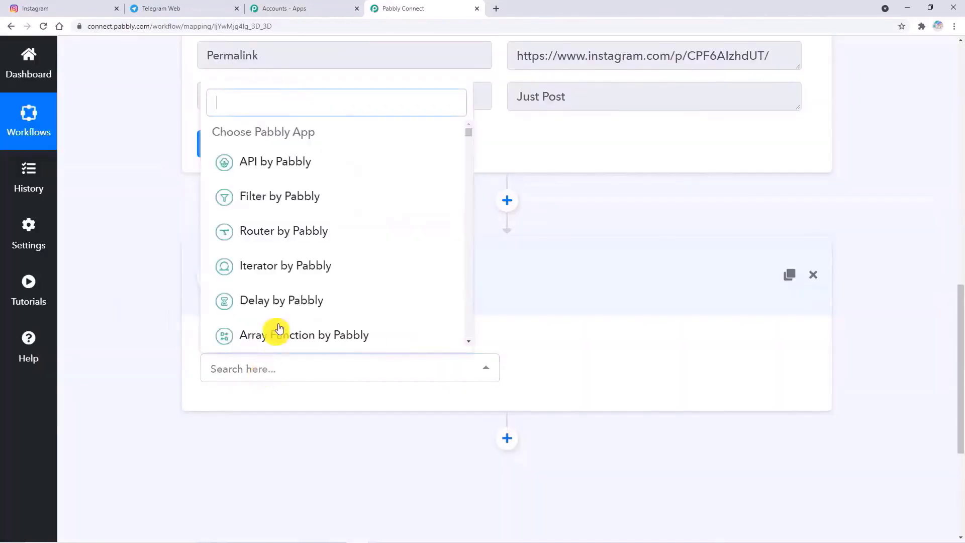
type("tele")
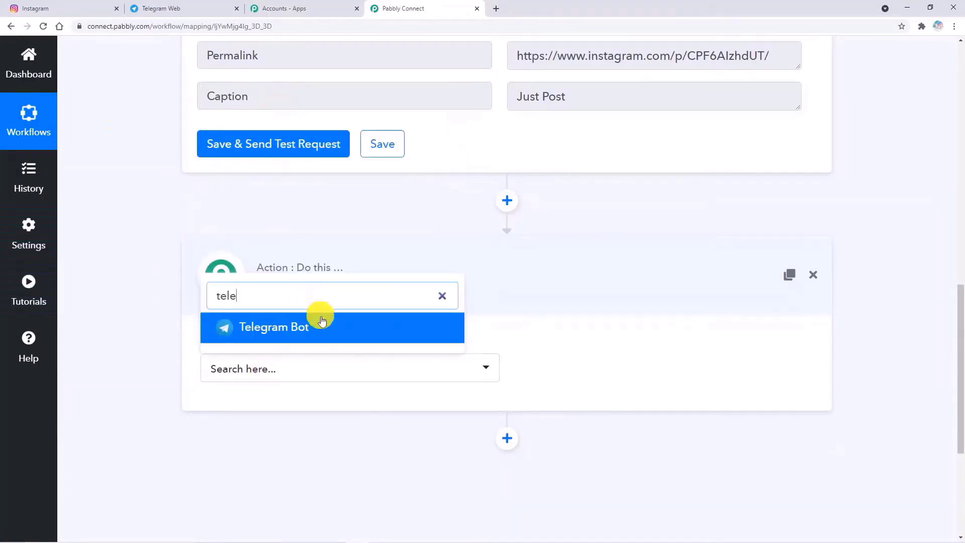
left_click(321, 325)
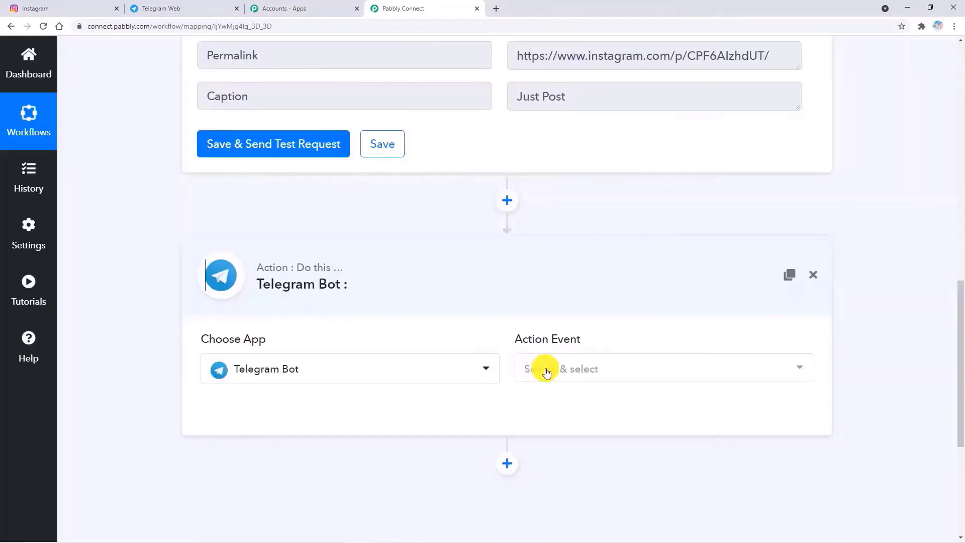
left_click(551, 371)
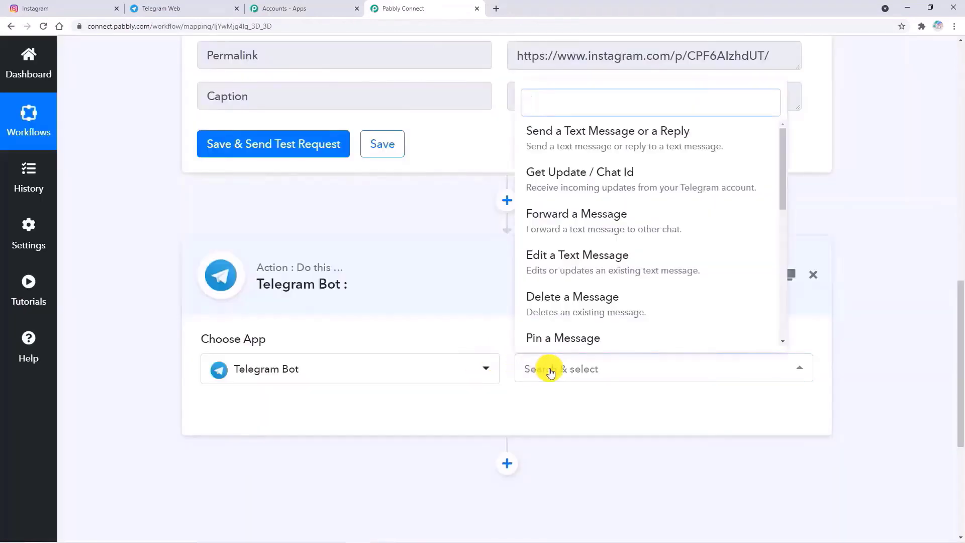
left_click(571, 143)
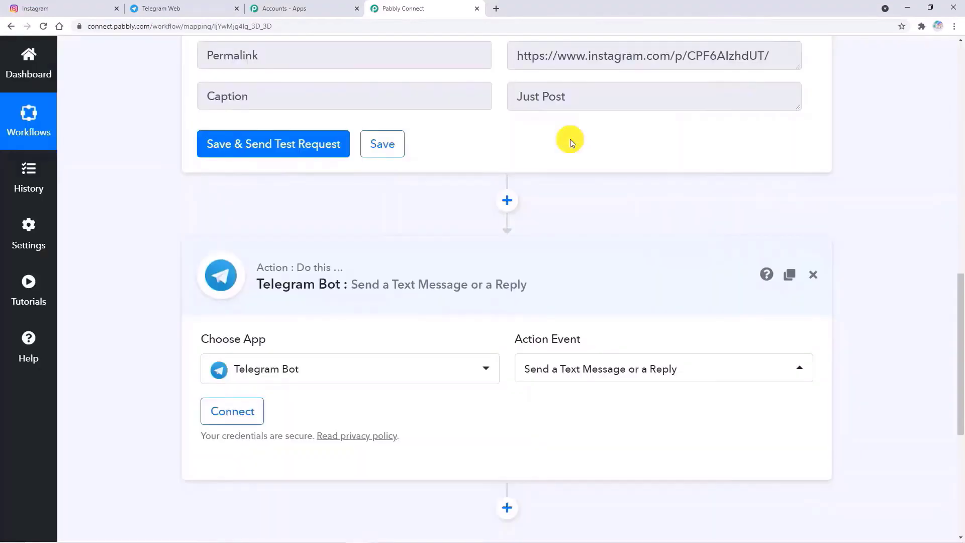
- Open the Telegram Bot account connection form and go to Telegram for the bot token
scroll(541, 402, "down", 1)
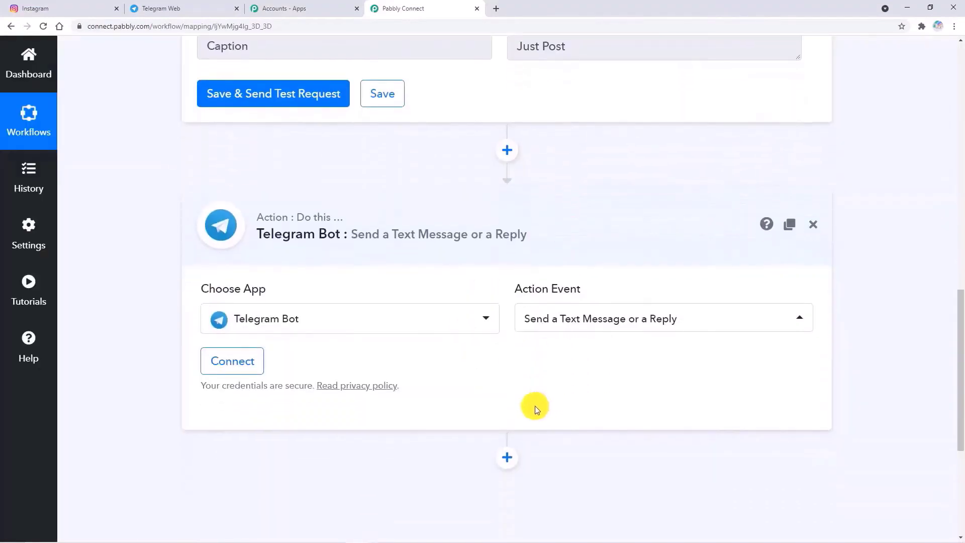
left_click(260, 371)
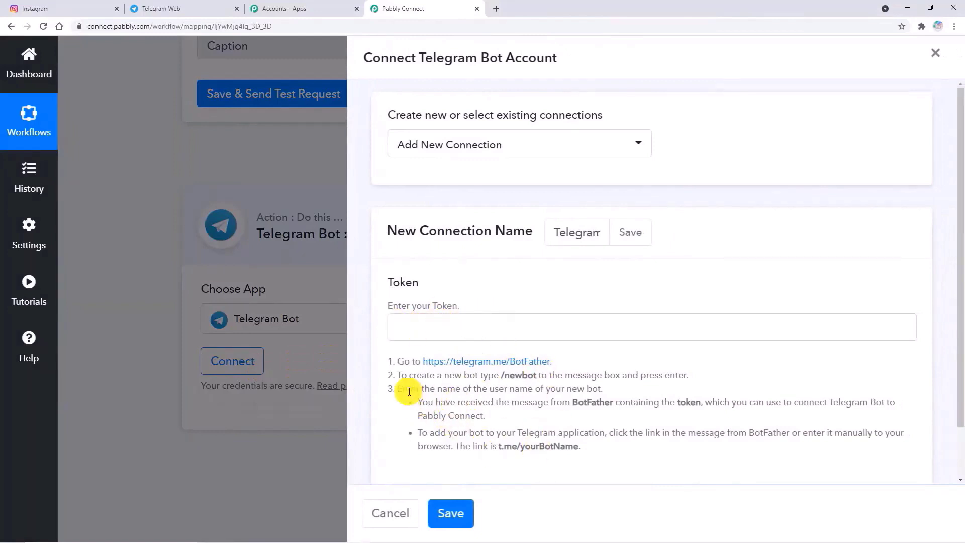
left_click(181, 10)
- Send the /newbot command to BotFather
scroll(409, 258, "up", 3)
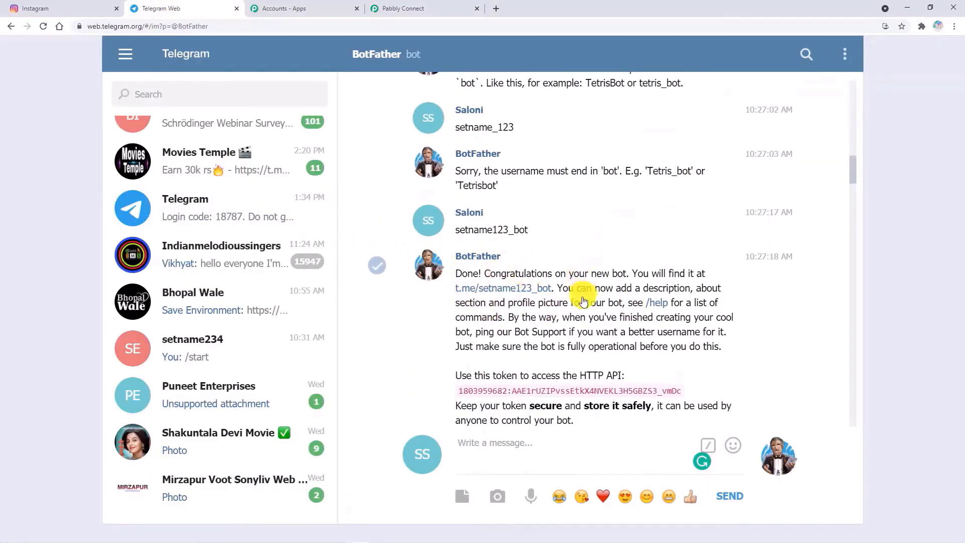
scroll(524, 402, "down", 7)
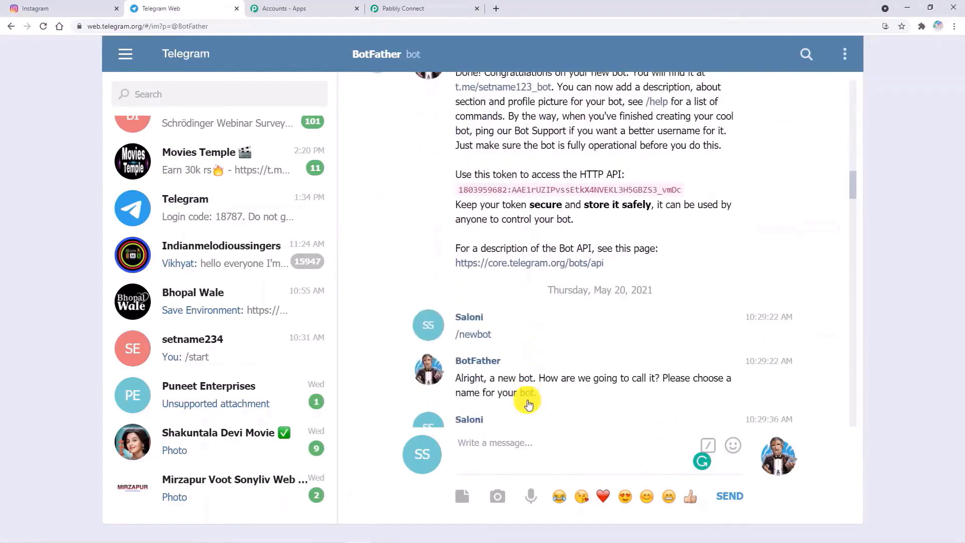
scroll(527, 397, "down", 15)
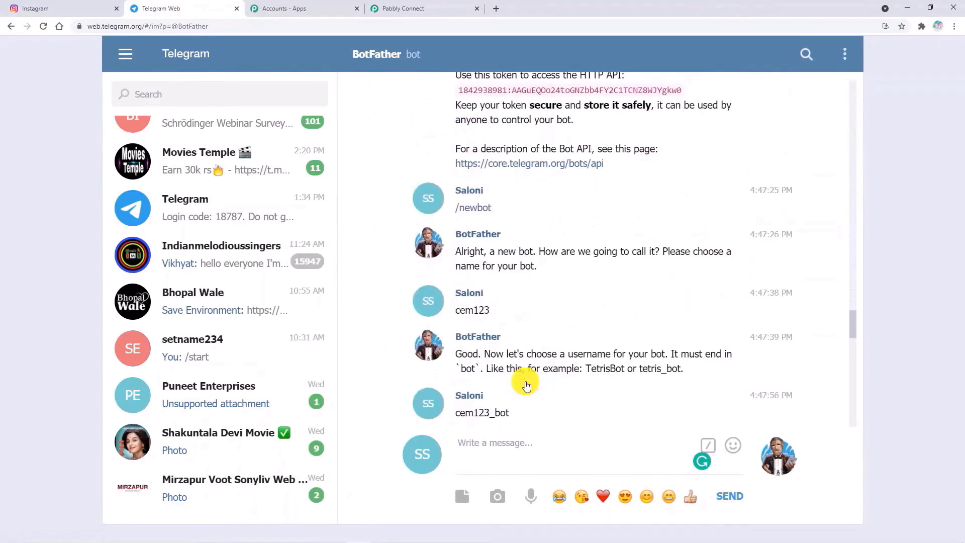
scroll(524, 385, "down", 10)
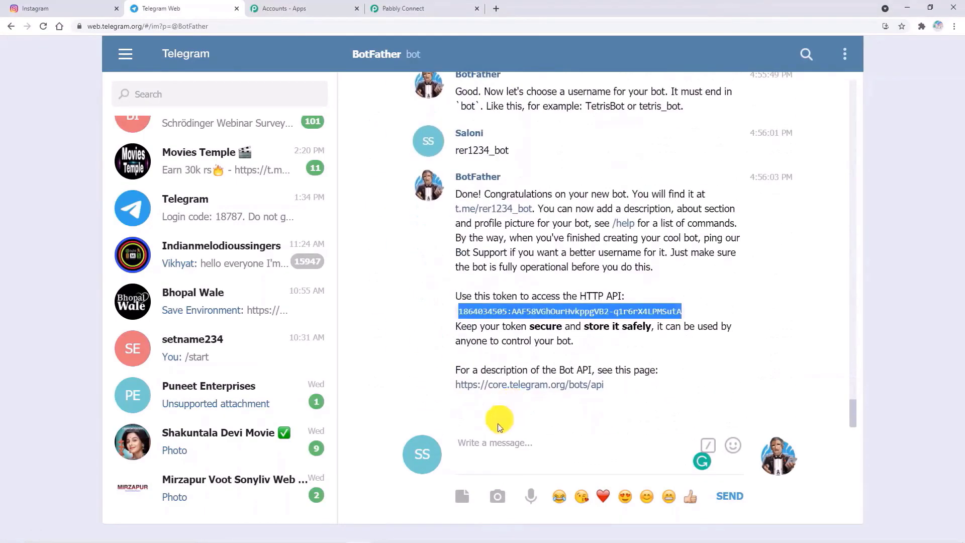
left_click(489, 439)
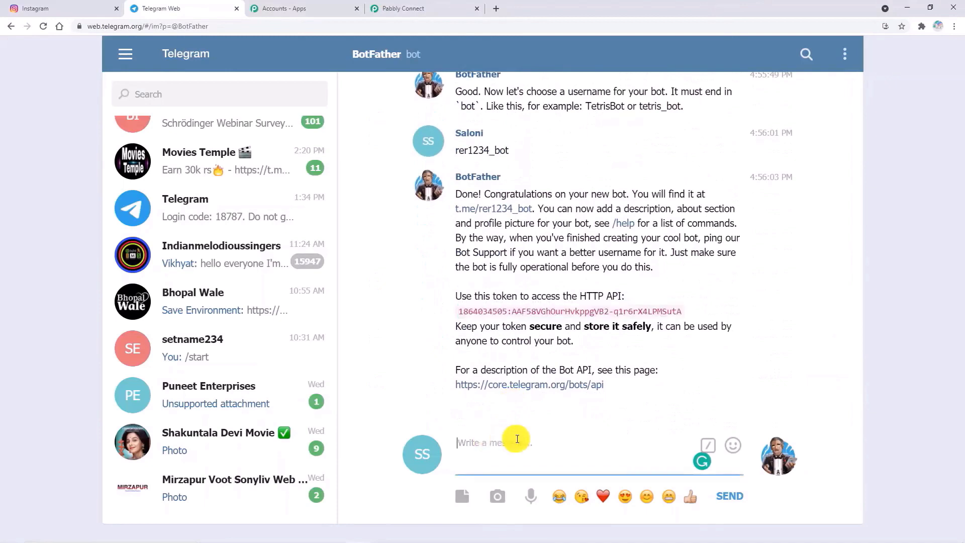
type("/newbot")
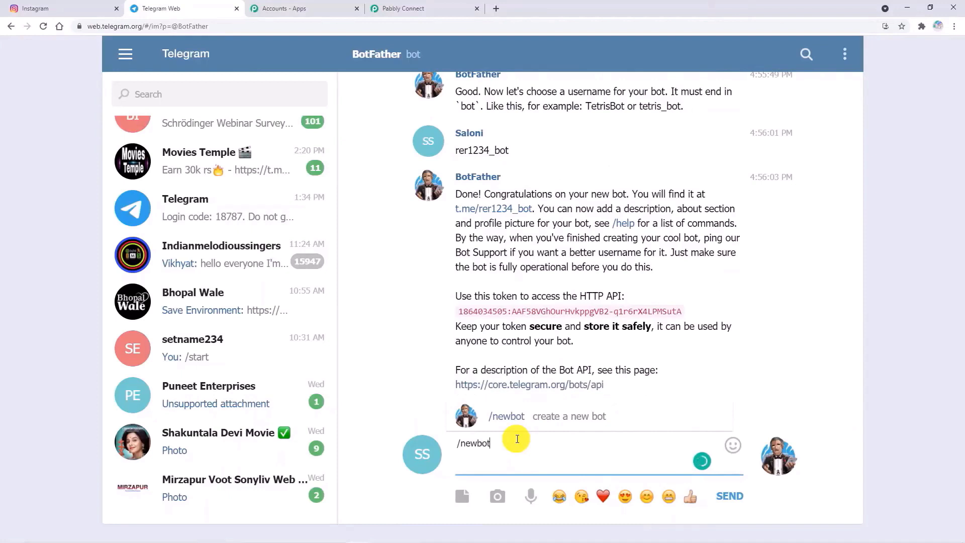
key("Return")
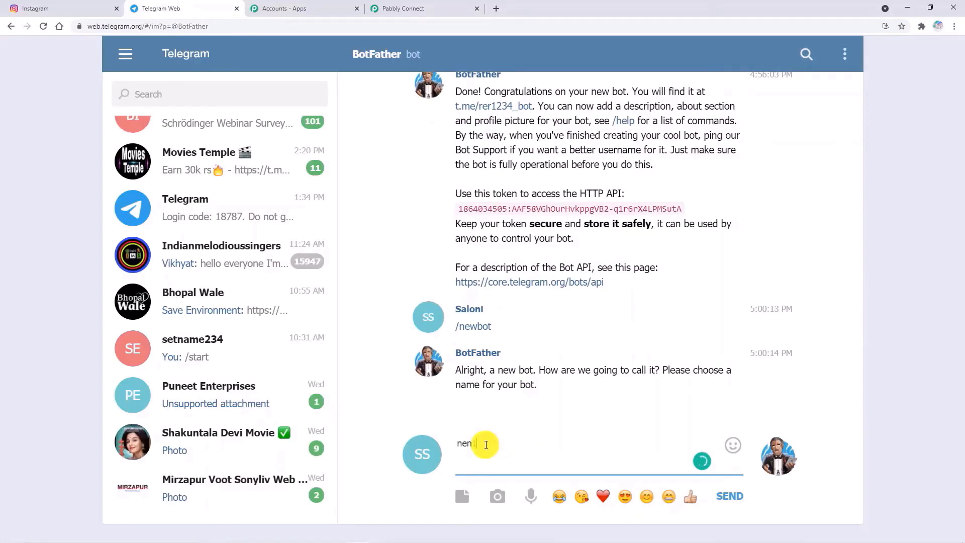
- Name the new bot nen1234 with username nen1234_bot to get its API token
type("34")
key("Return")
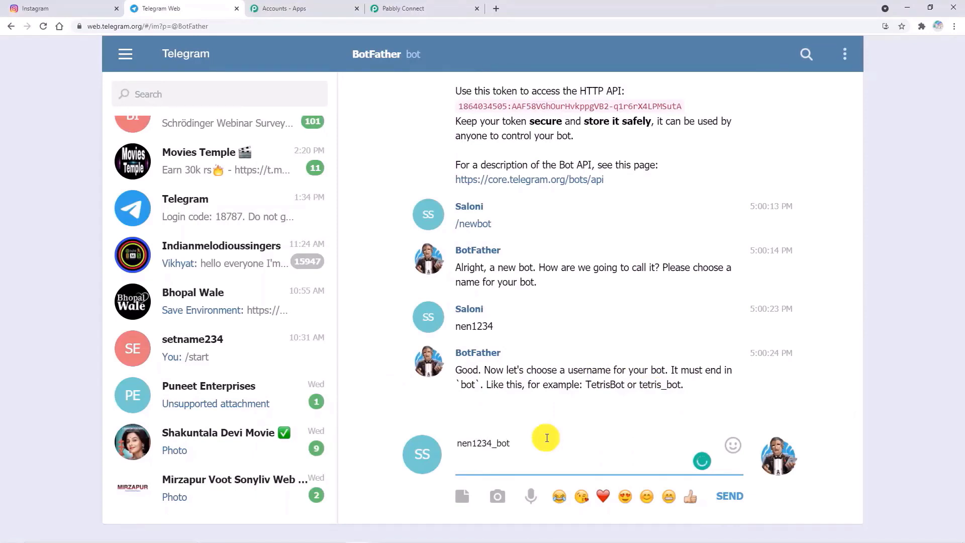
key("Return")
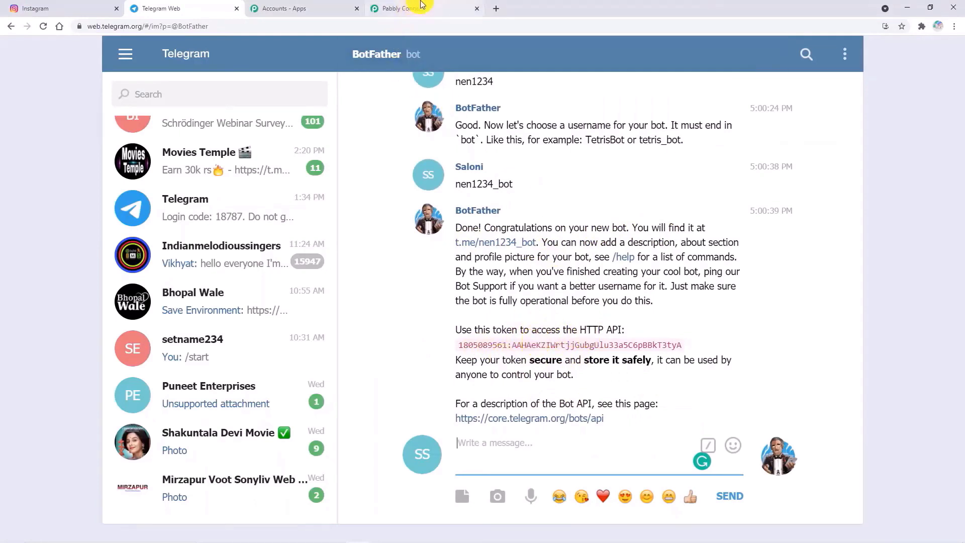
- Copy the setnam234_bot API token from the BotFather chat and return to Pabbly Connect
left_click(404, 9)
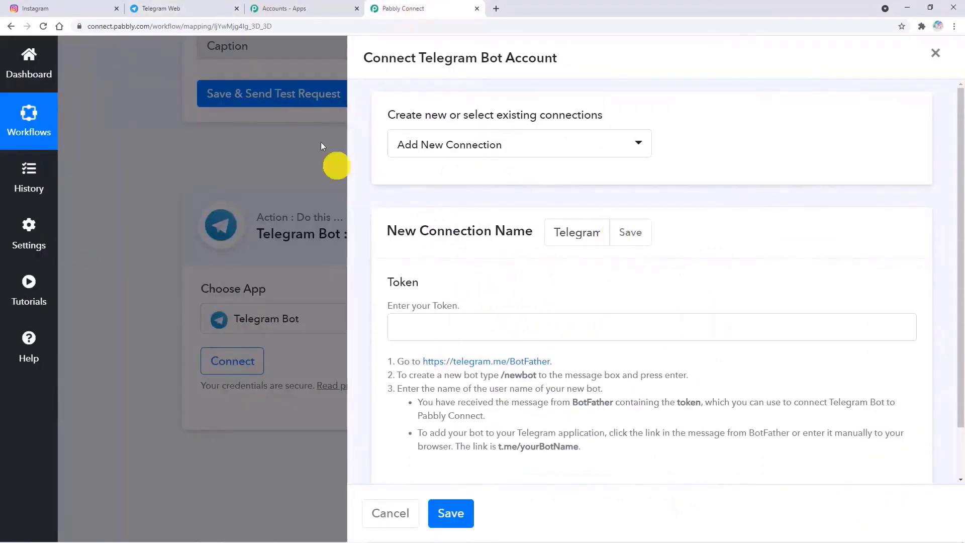
left_click(214, 15)
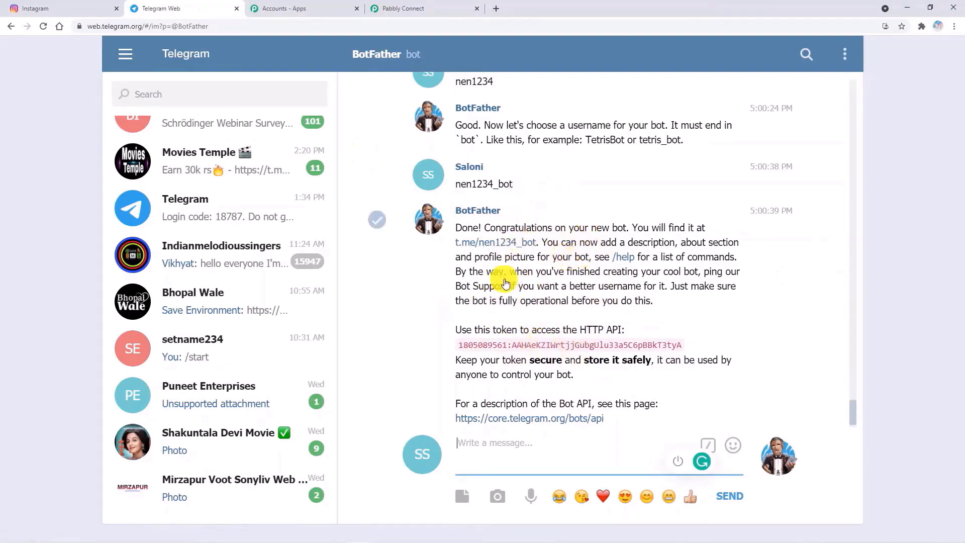
scroll(543, 274, "up", 8)
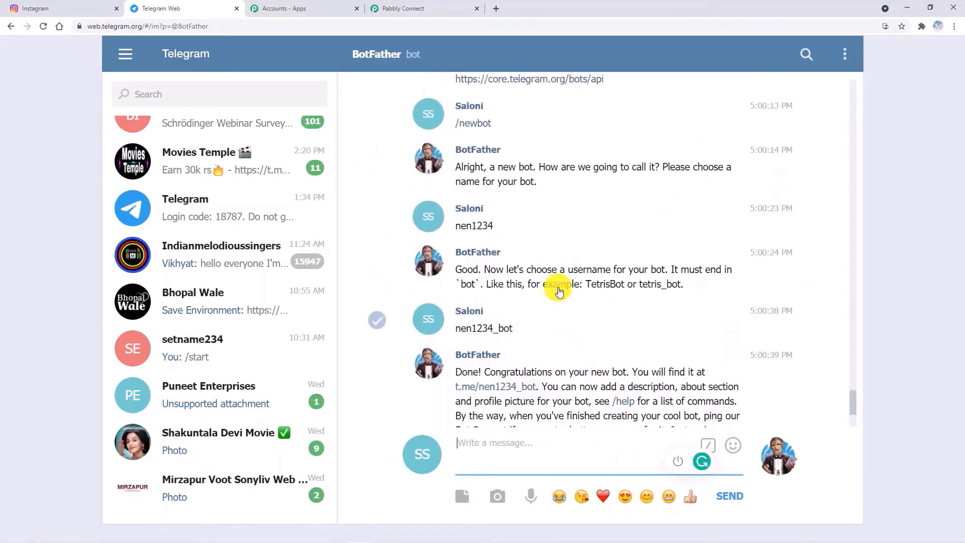
scroll(553, 303, "up", 10)
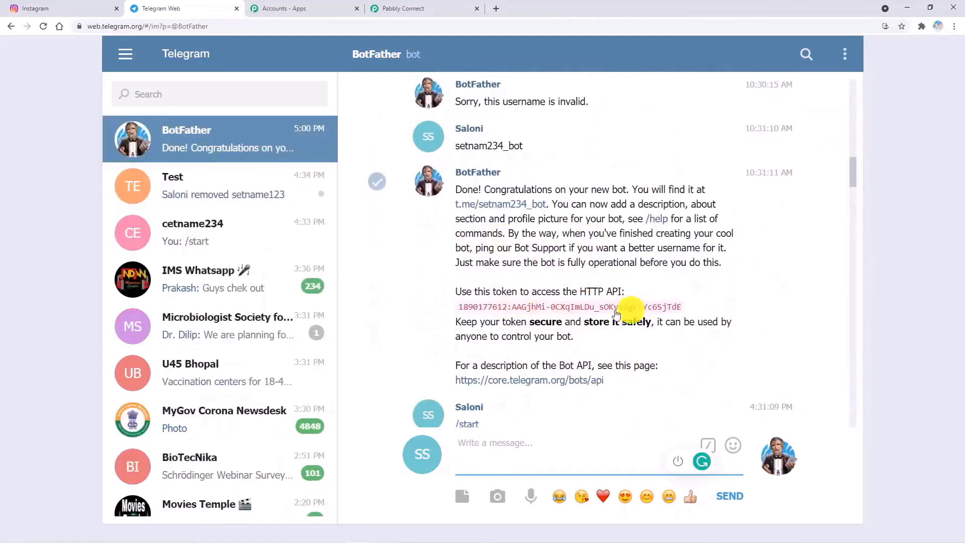
left_click(574, 308)
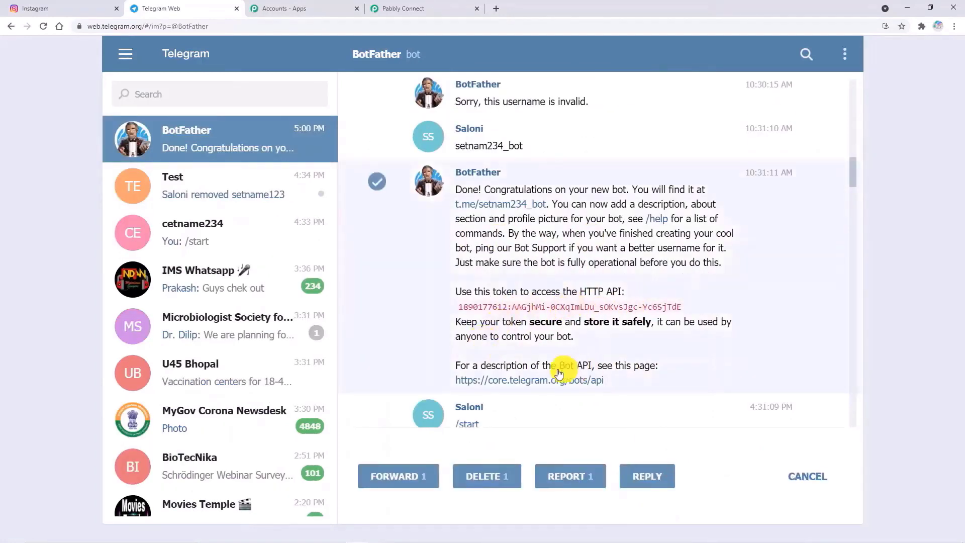
left_click(739, 318)
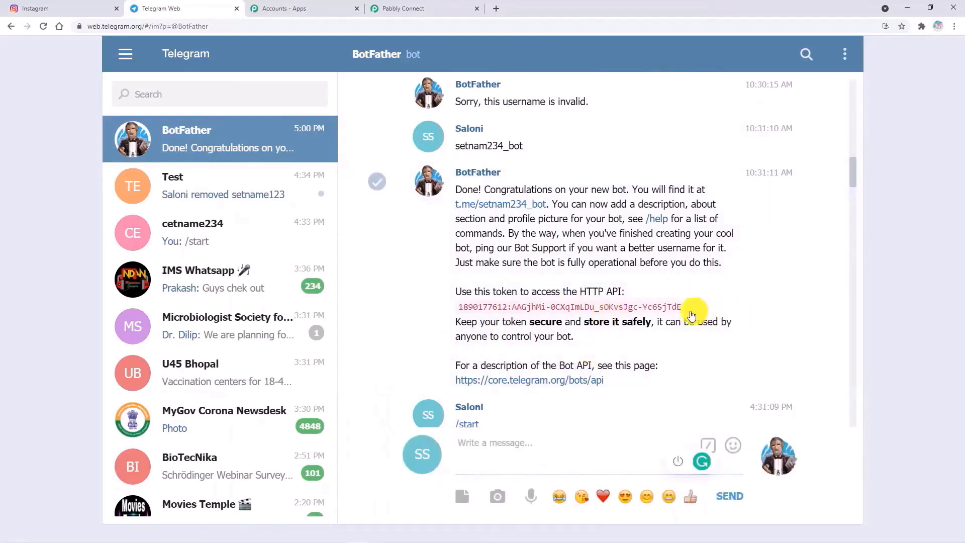
left_click_drag(686, 308, 455, 306)
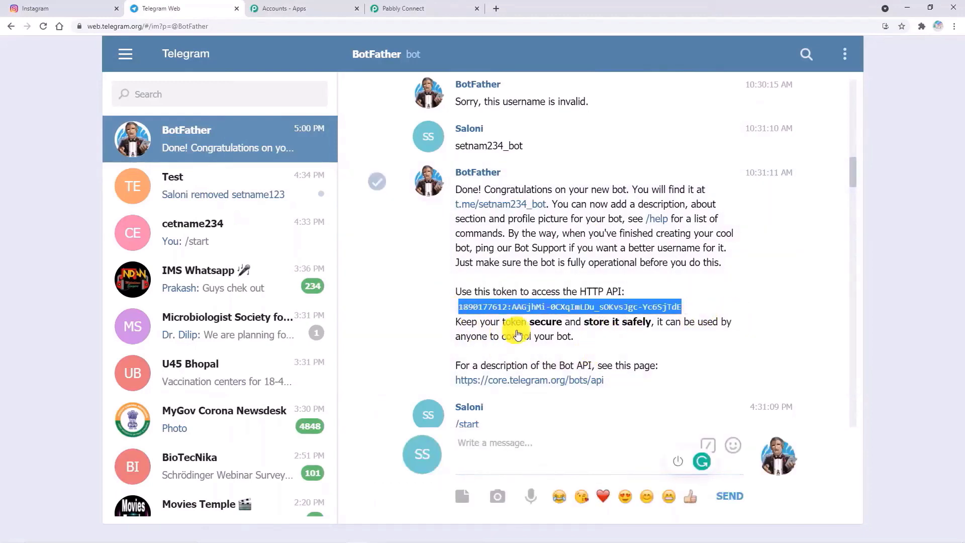
right_click(526, 312)
left_click(565, 321)
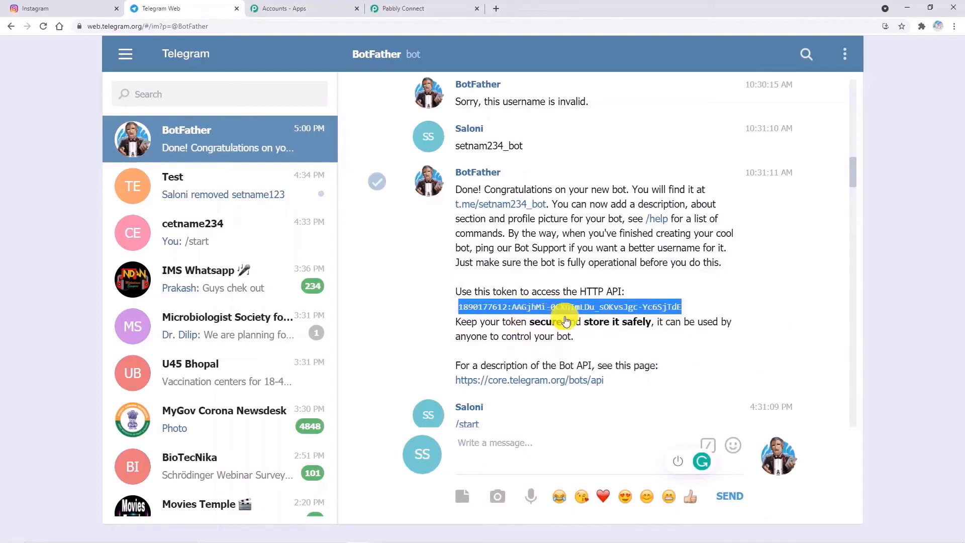
left_click(414, 10)
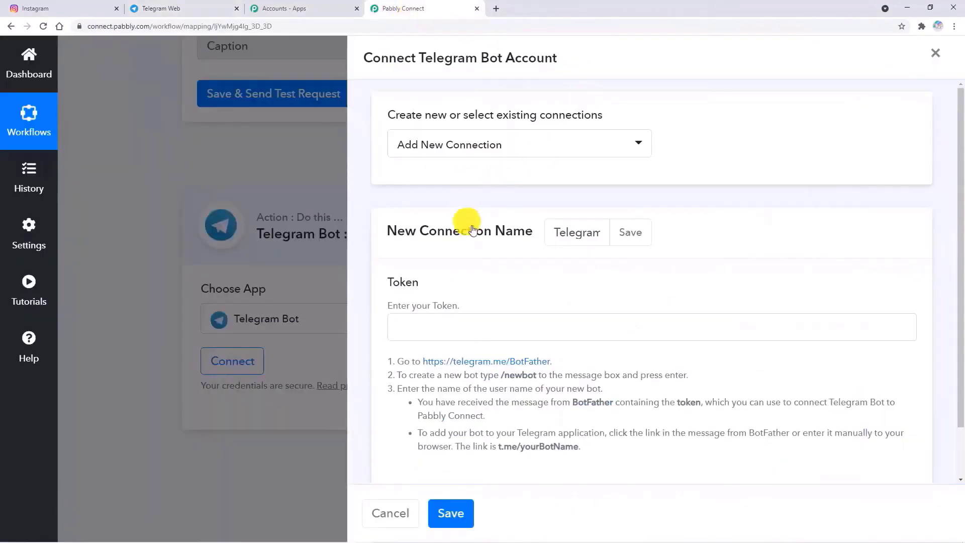
- Paste the setnam234_bot token into the Token field and save the new Telegram Bot connection
left_click(473, 322)
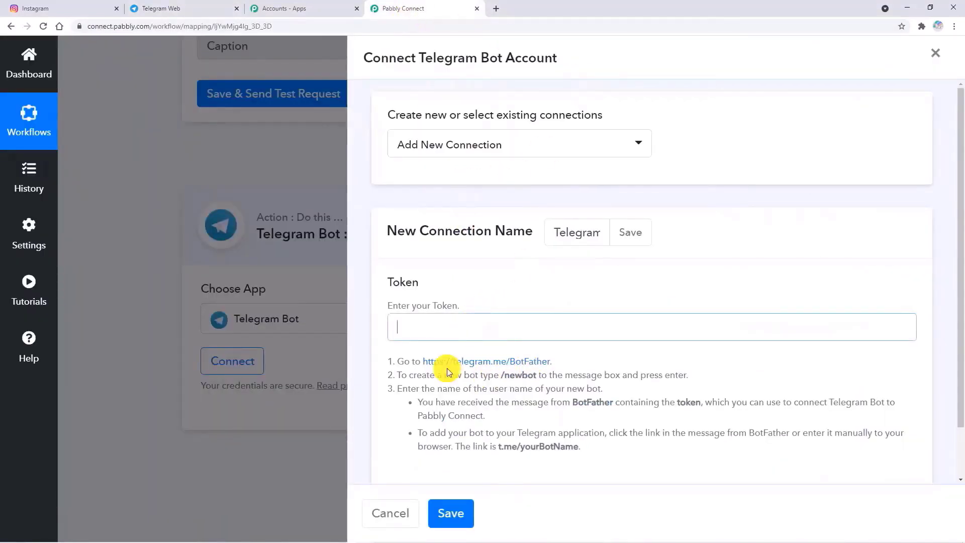
key("ctrl+v")
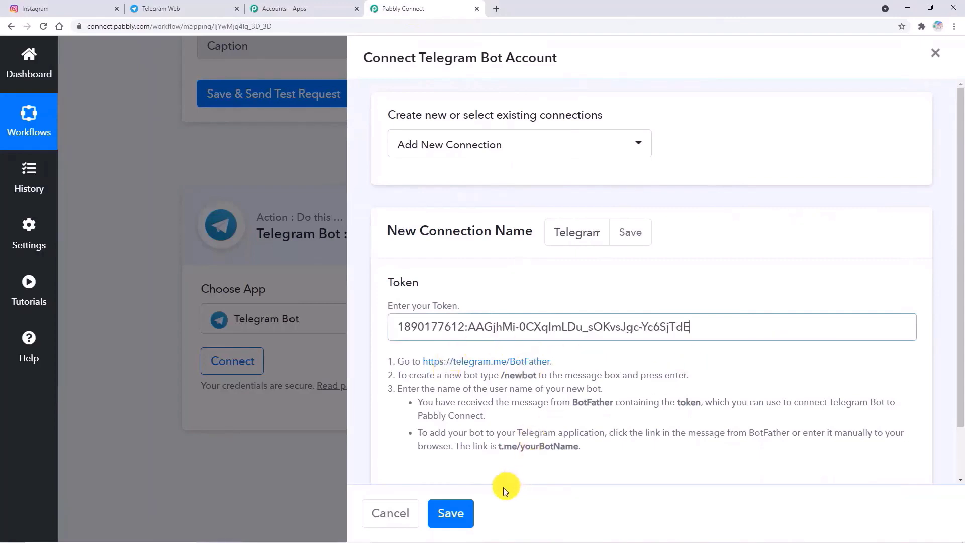
left_click(459, 517)
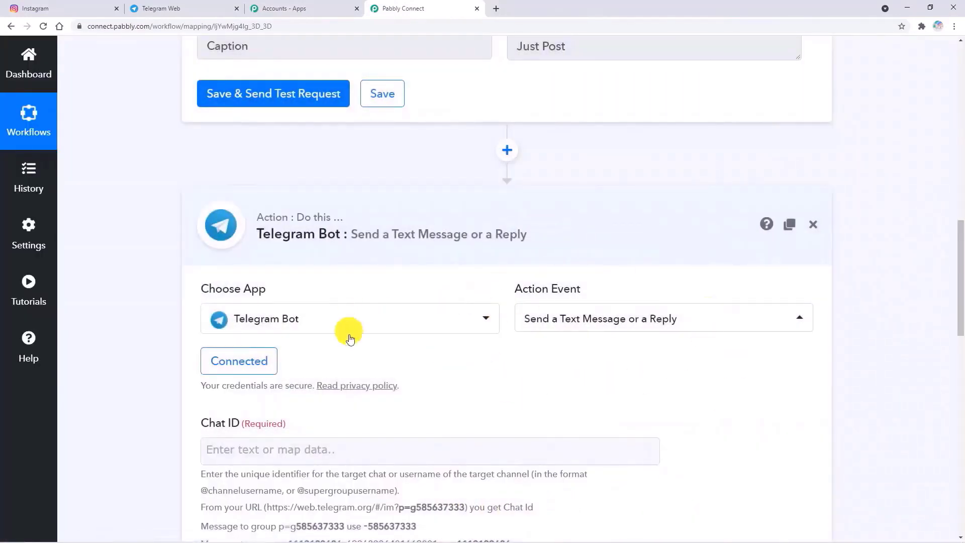
scroll(459, 352, "down", 4)
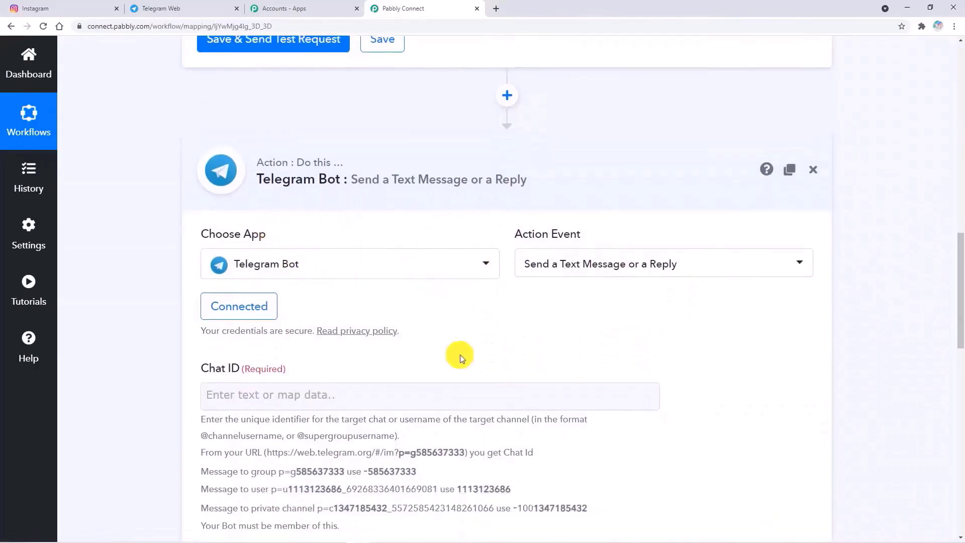
scroll(471, 336, "up", 2)
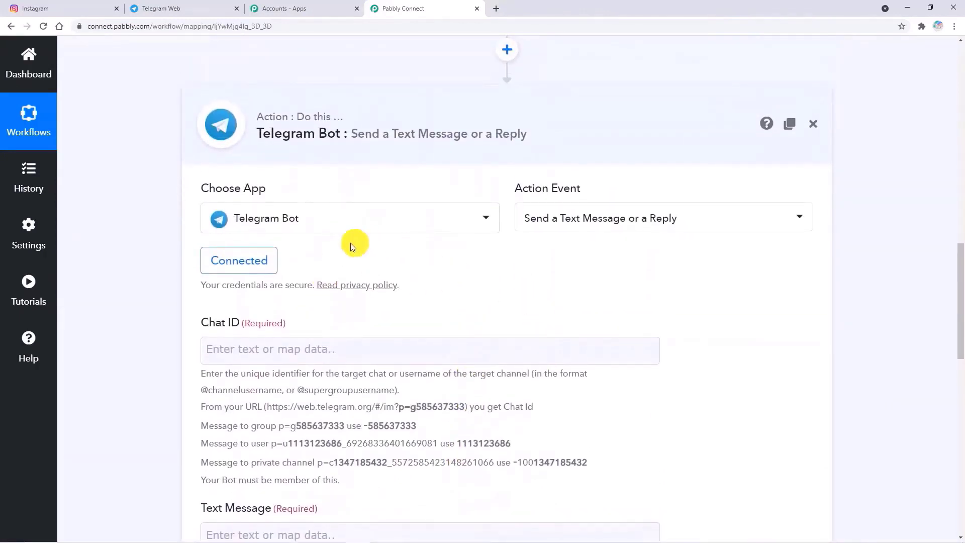
scroll(391, 339, "down", 4)
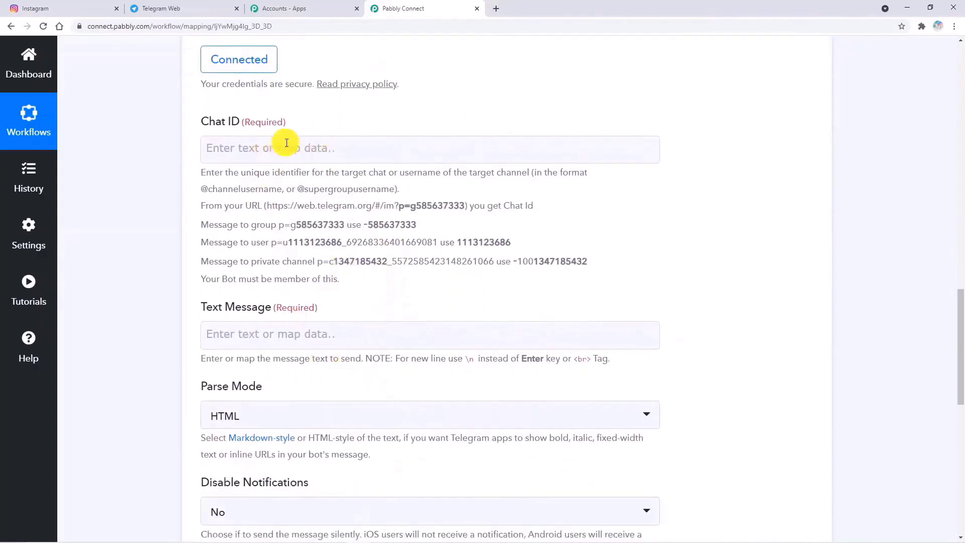
scroll(716, 242, "up", 9)
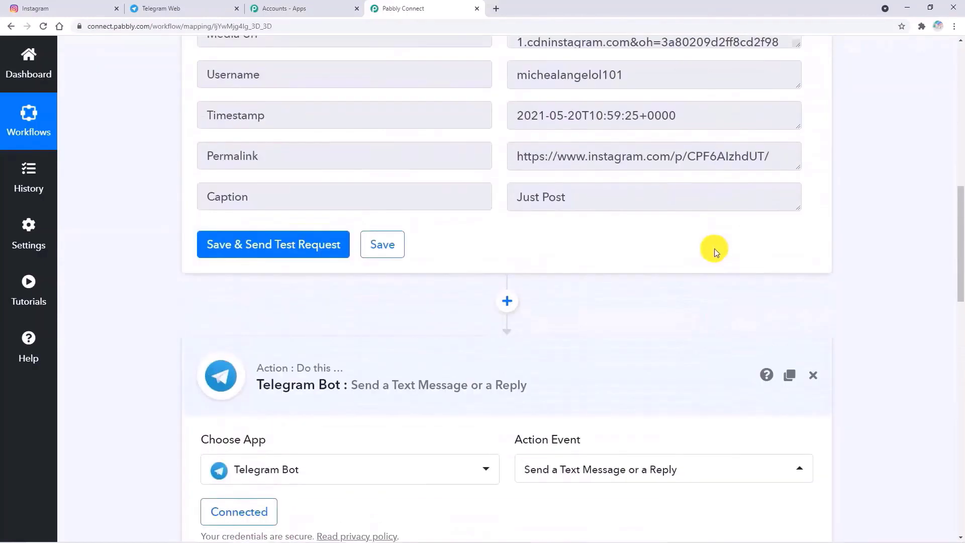
scroll(714, 248, "up", 3)
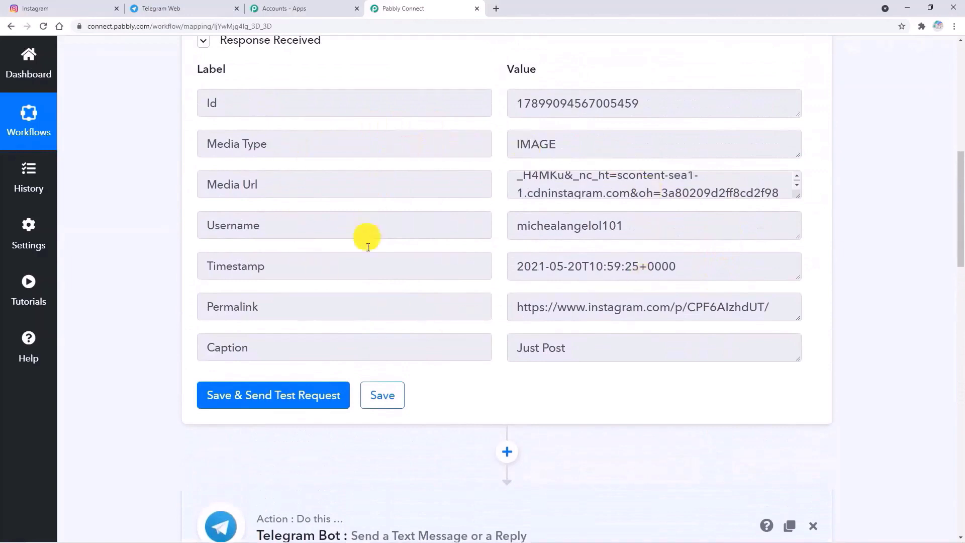
scroll(448, 251, "down", 4)
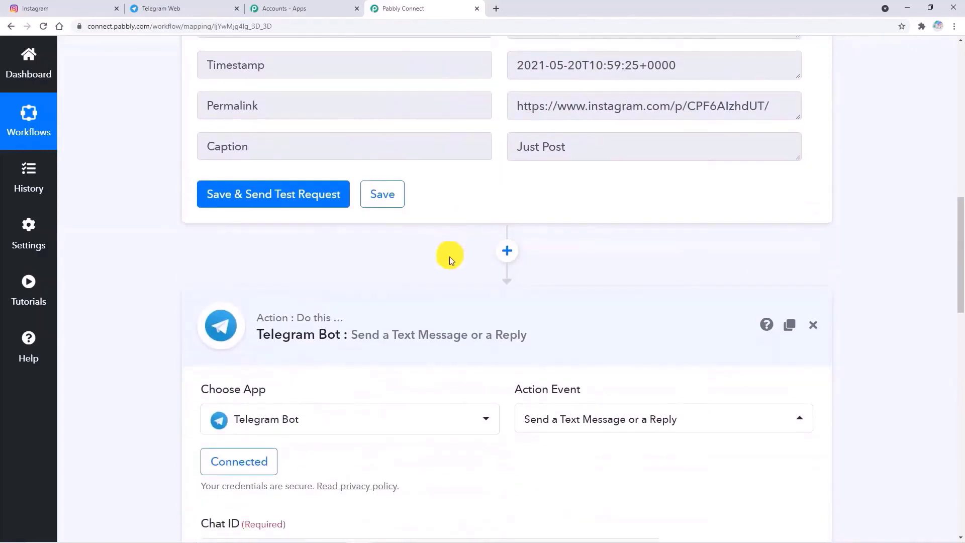
scroll(450, 258, "down", 6)
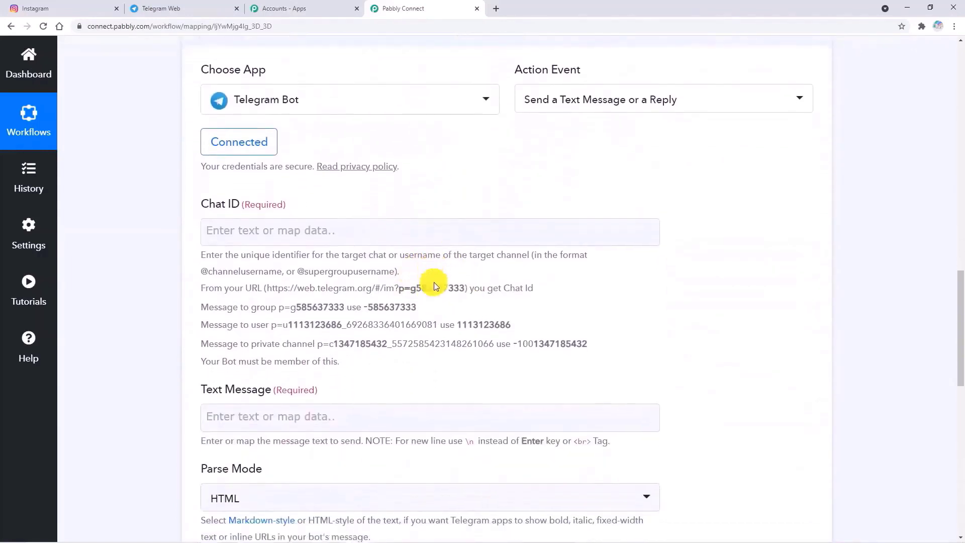
scroll(434, 286, "down", 2)
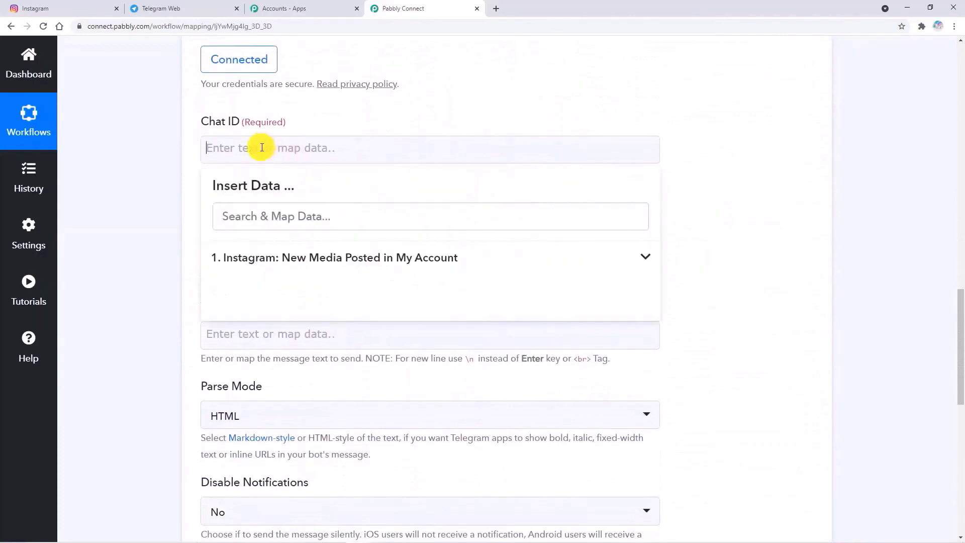
- Copy the Test group's chat ID from its Telegram Web URL into Pabbly's Chat ID field
left_click(189, 12)
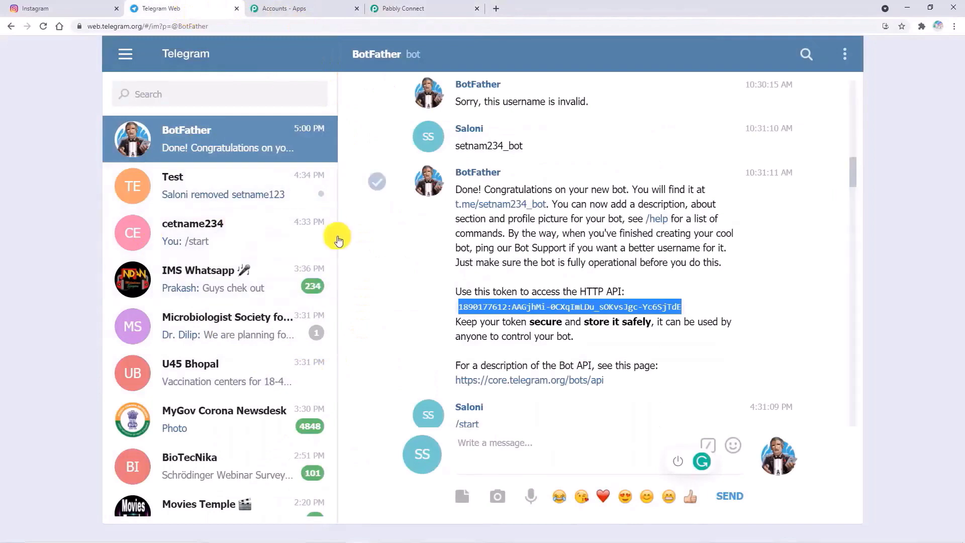
left_click(241, 199)
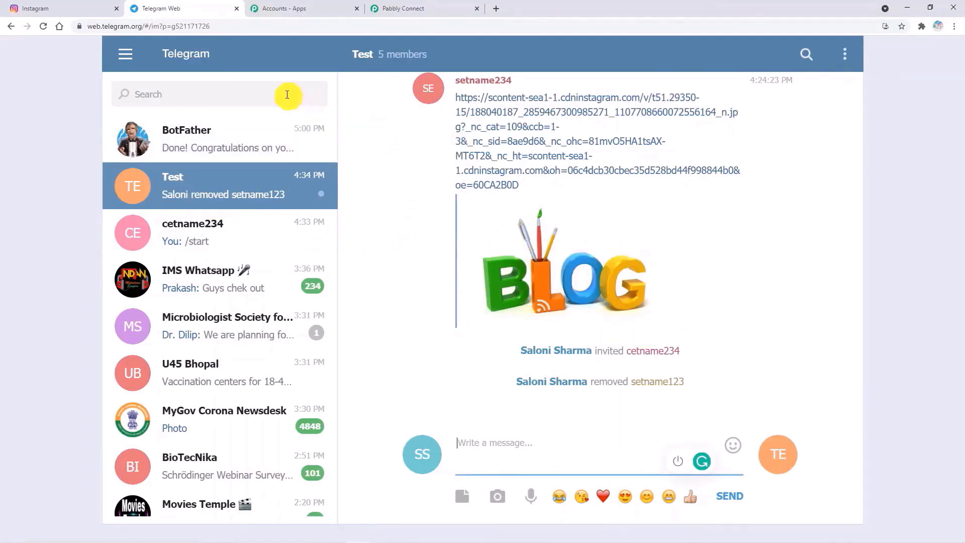
left_click_drag(233, 29, 197, 26)
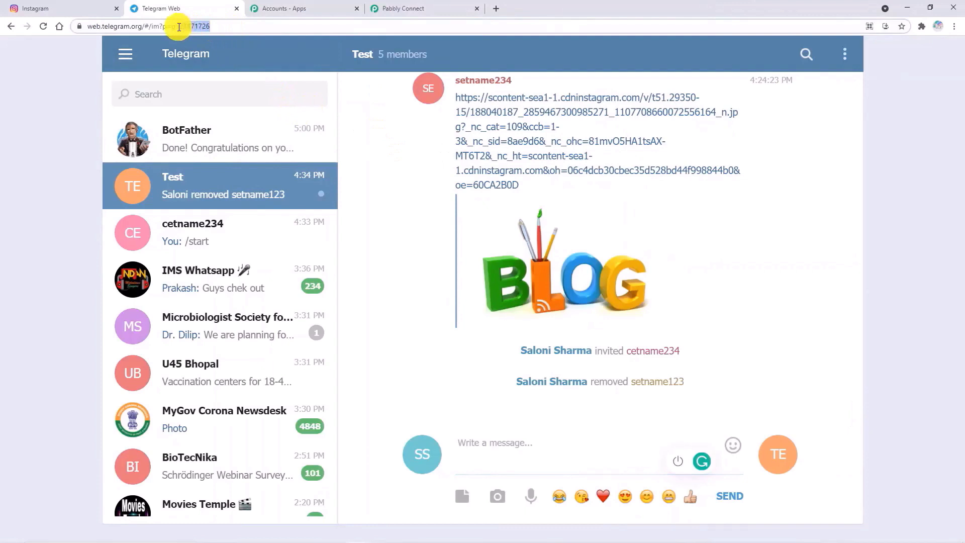
left_click_drag(177, 27, 179, 26)
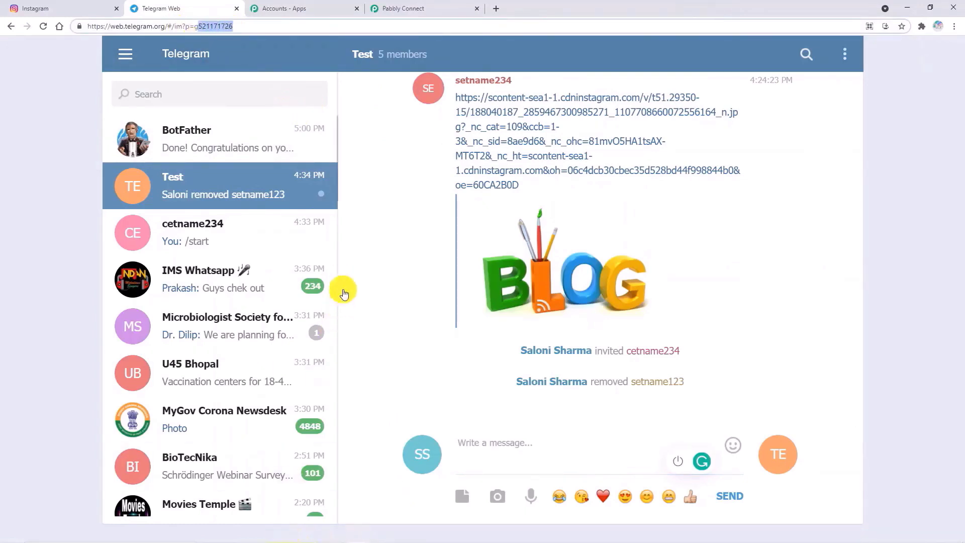
left_click(424, 8)
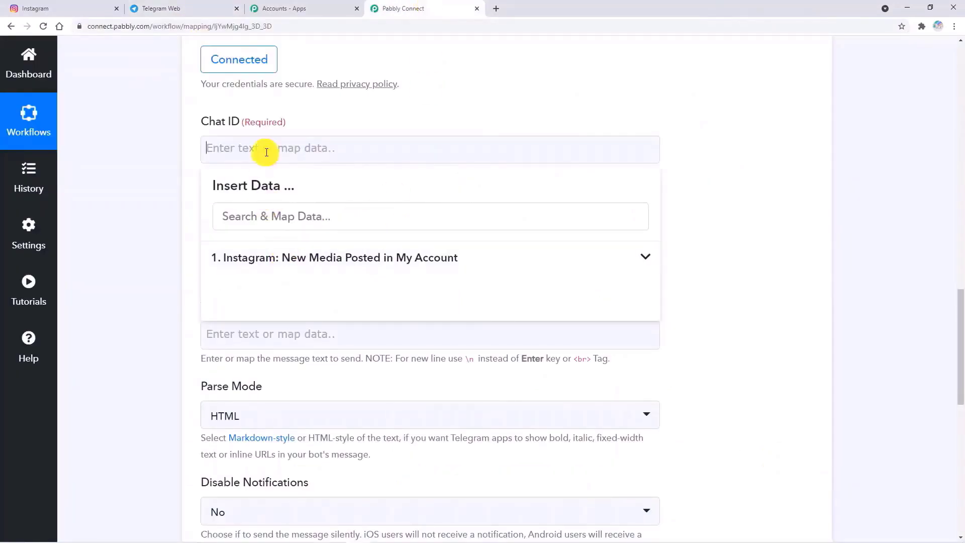
mouse_move(231, 541)
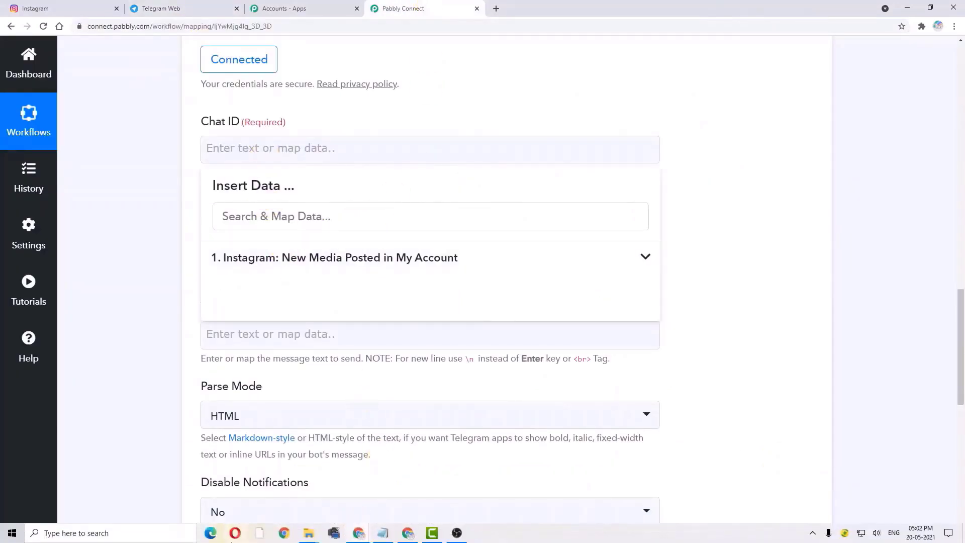
left_click(733, 237)
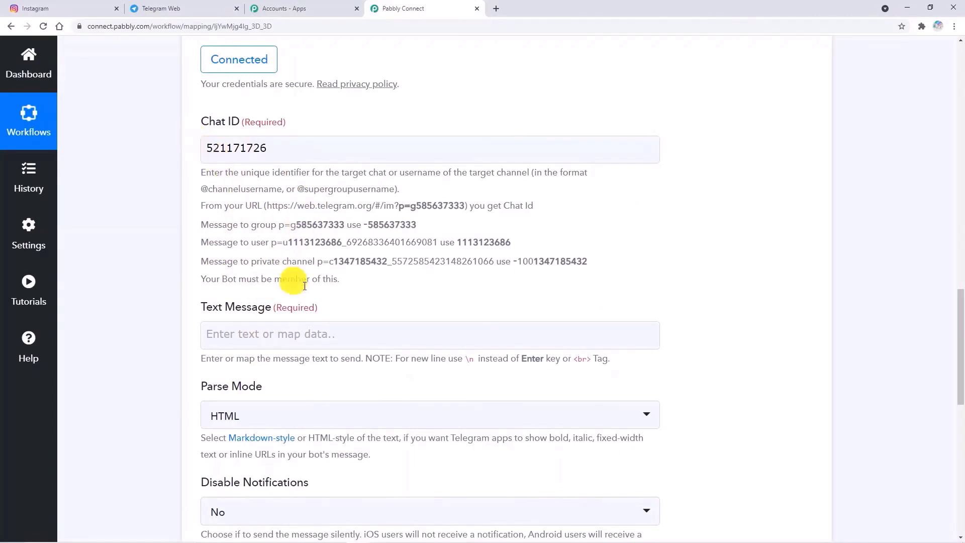
left_click(210, 149)
type("-")
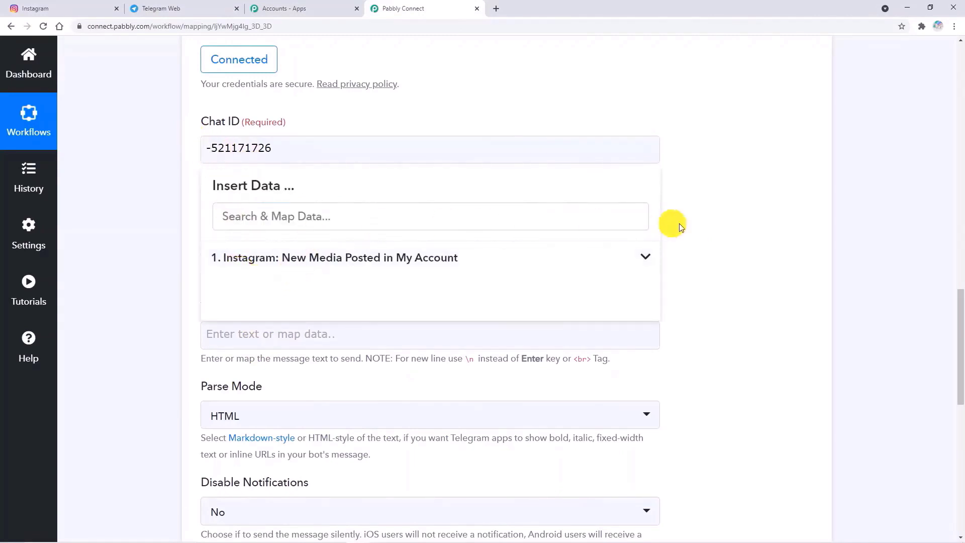
left_click(758, 236)
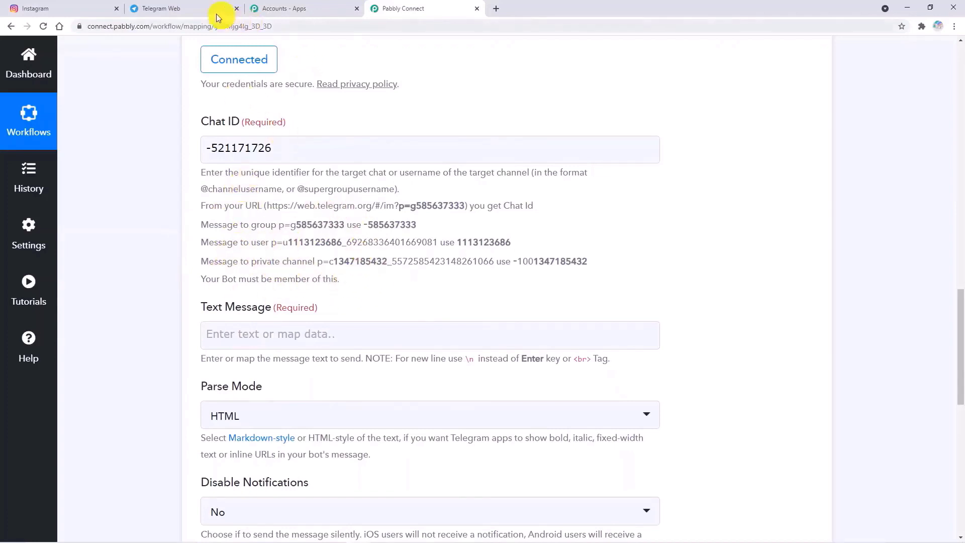
- Go back to Telegram Web and reopen the Test group chat (id 521171726)
left_click(183, 8)
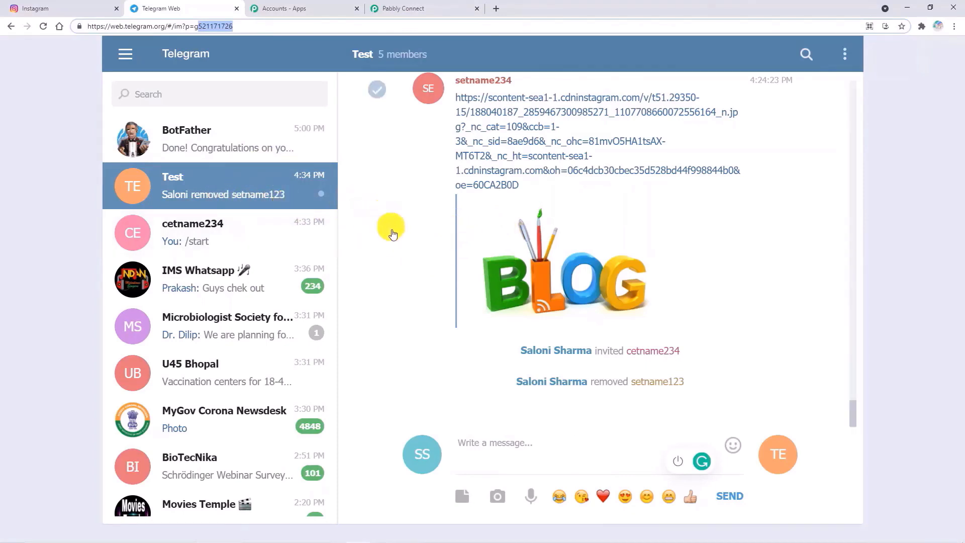
left_click(272, 155)
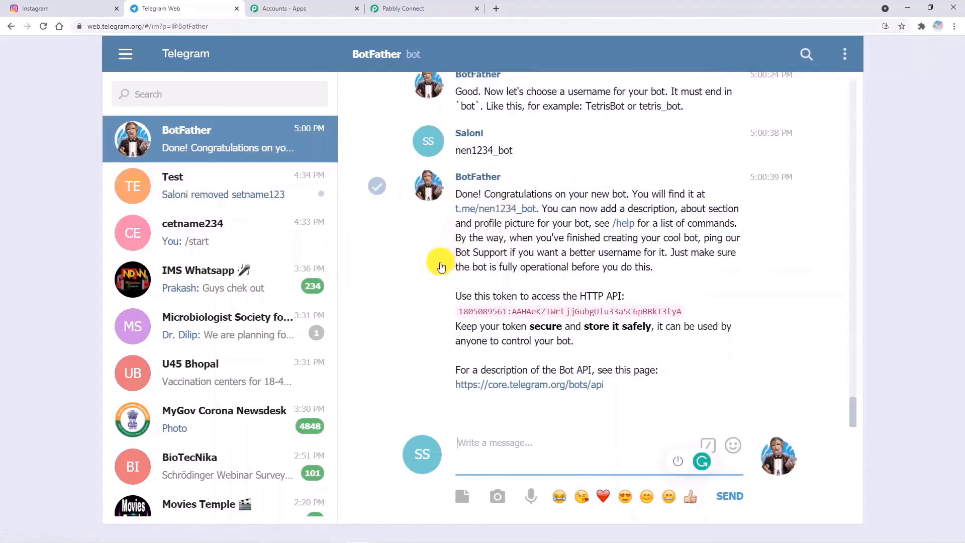
left_click(272, 188)
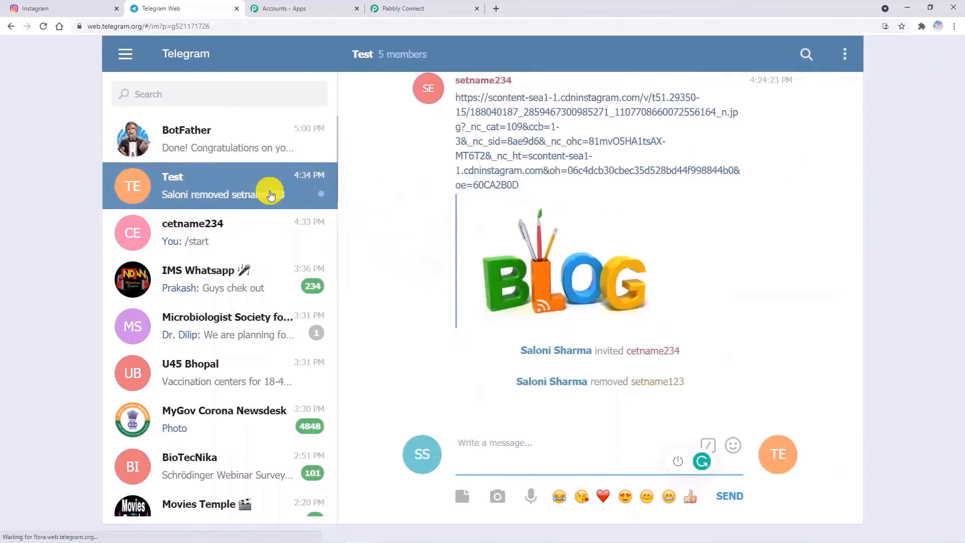
- Map the Instagram trigger's Media Url into the Telegram Bot Text Message field
left_click(419, 13)
scroll(541, 366, "down", 2)
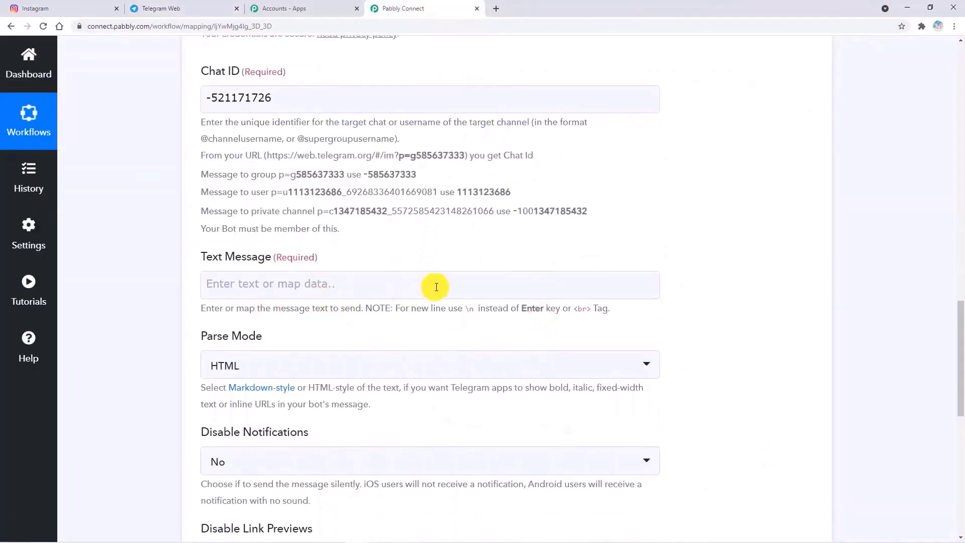
left_click(436, 287)
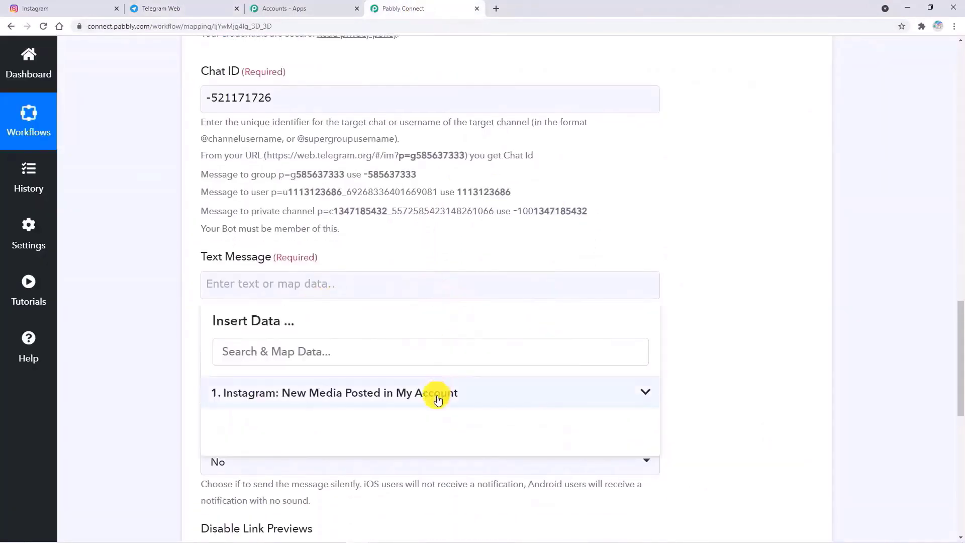
left_click(438, 393)
scroll(485, 424, "down", 3)
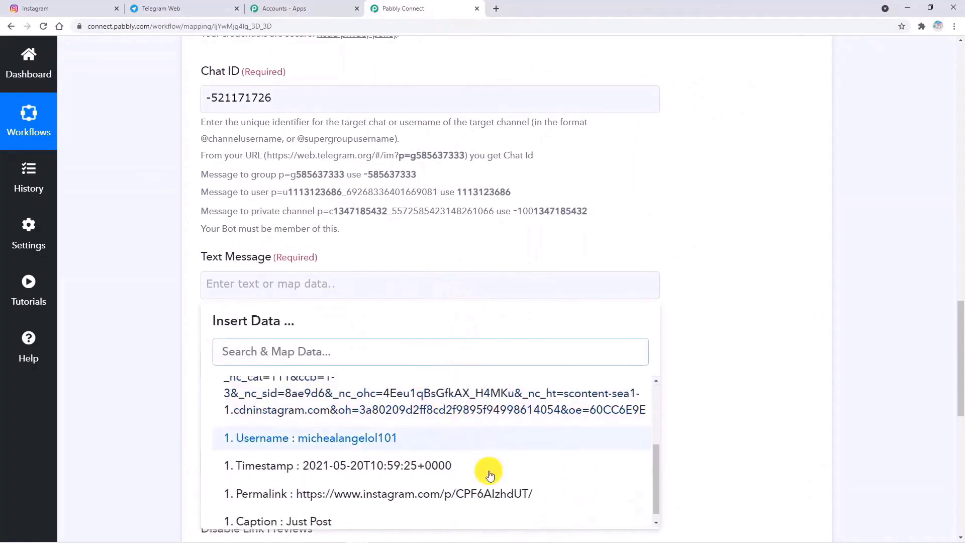
scroll(498, 473, "down", 2)
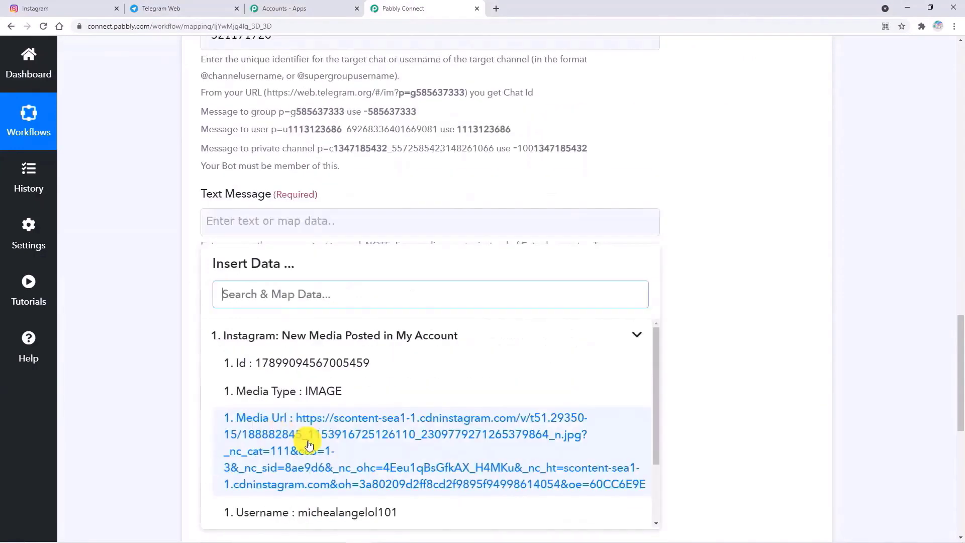
left_click(309, 445)
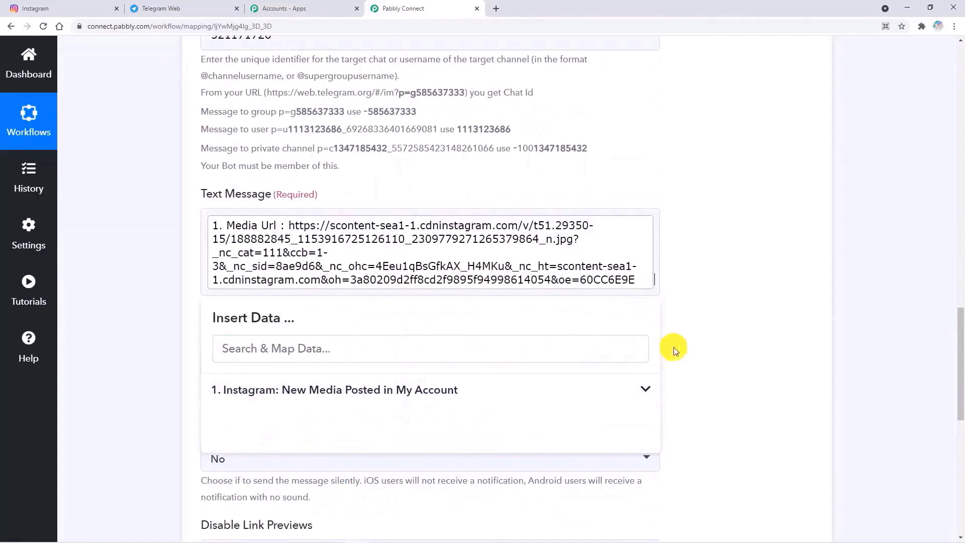
left_click(717, 334)
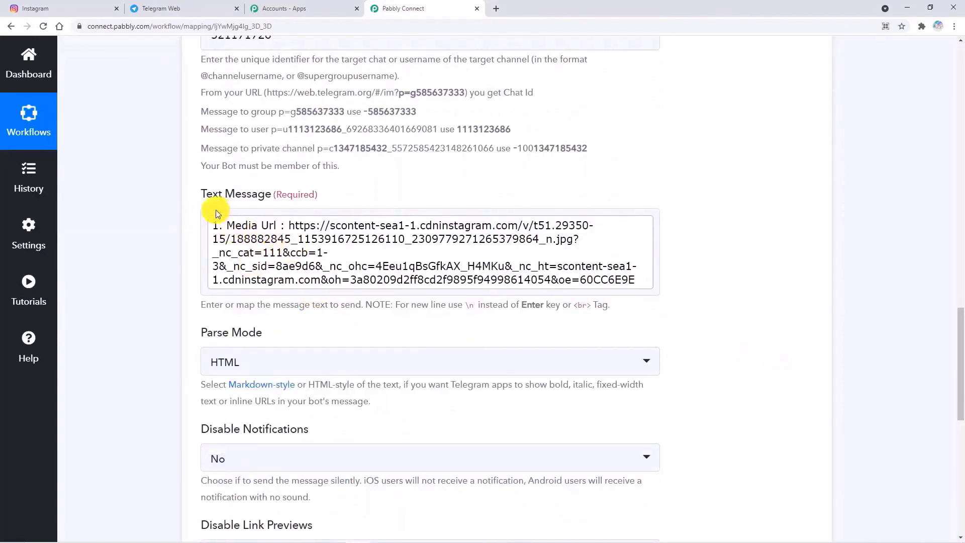
scroll(280, 342, "down", 1)
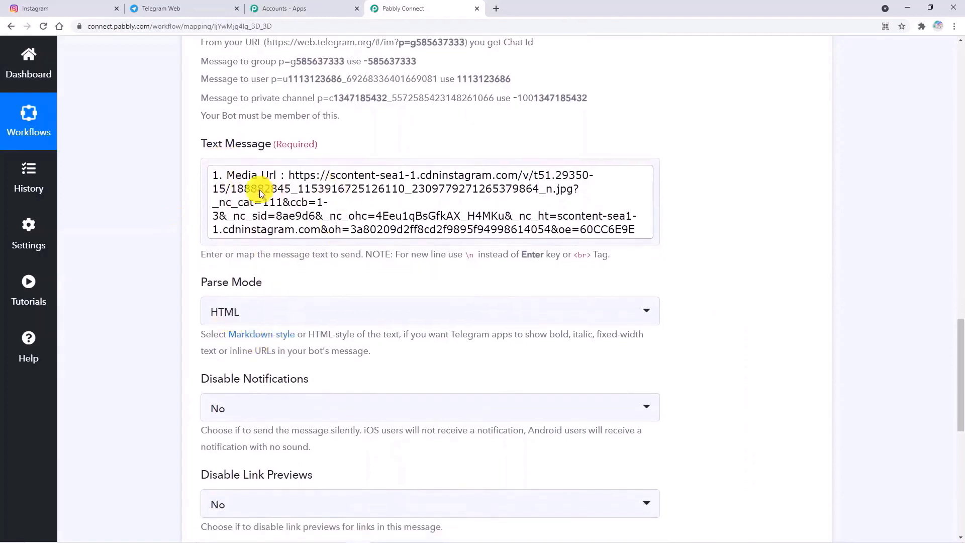
scroll(362, 463, "down", 3)
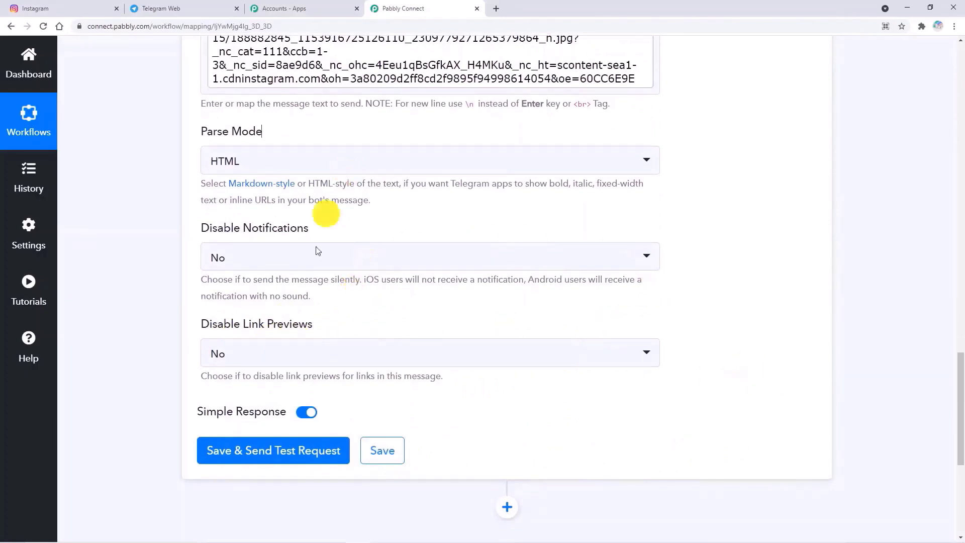
scroll(358, 287, "up", 7)
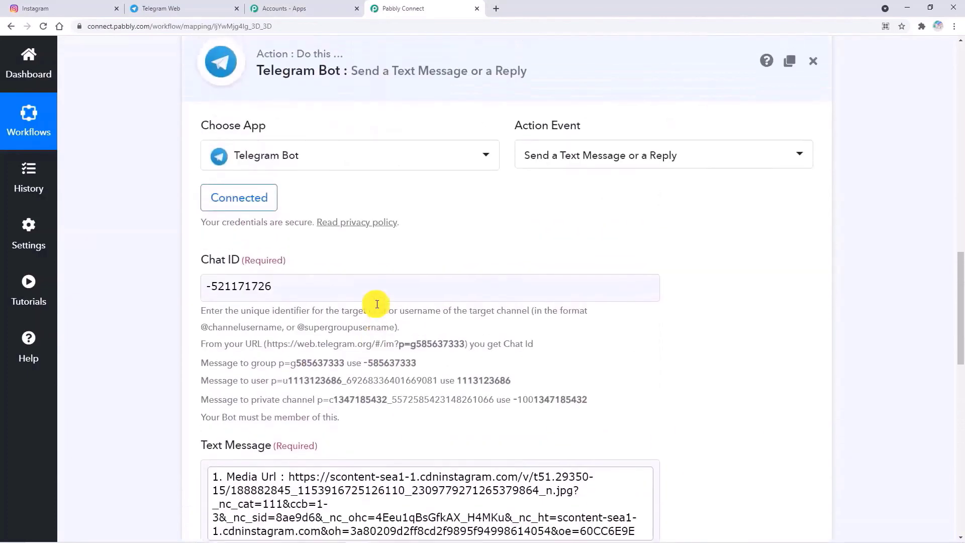
scroll(377, 304, "up", 2)
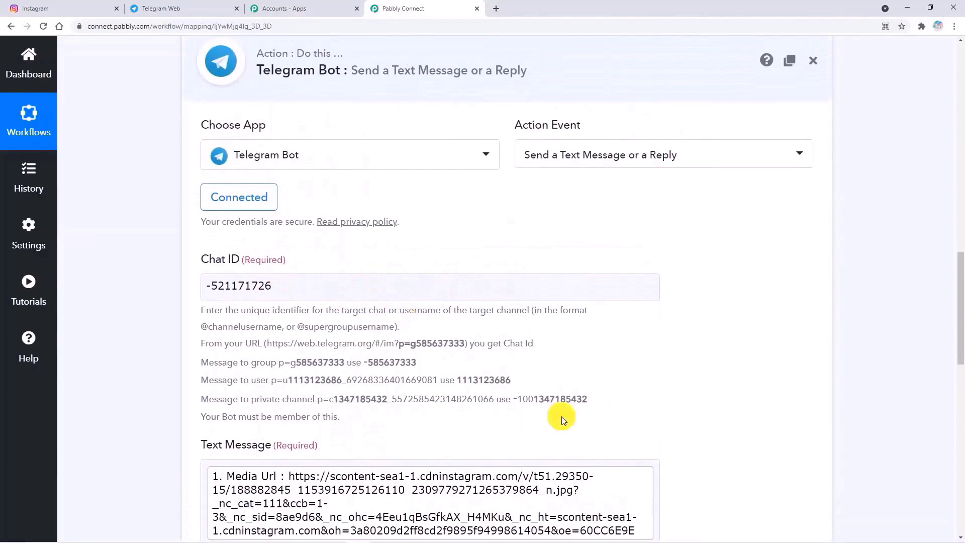
scroll(562, 416, "down", 6)
scroll(562, 416, "down", 4)
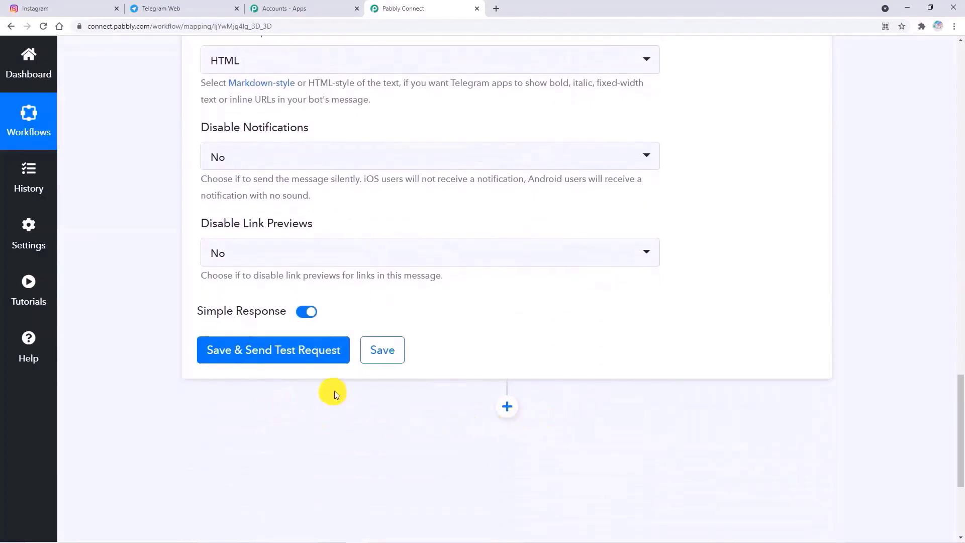
- Save the Telegram Bot step, send a test request and review the Response Received fields
left_click(304, 355)
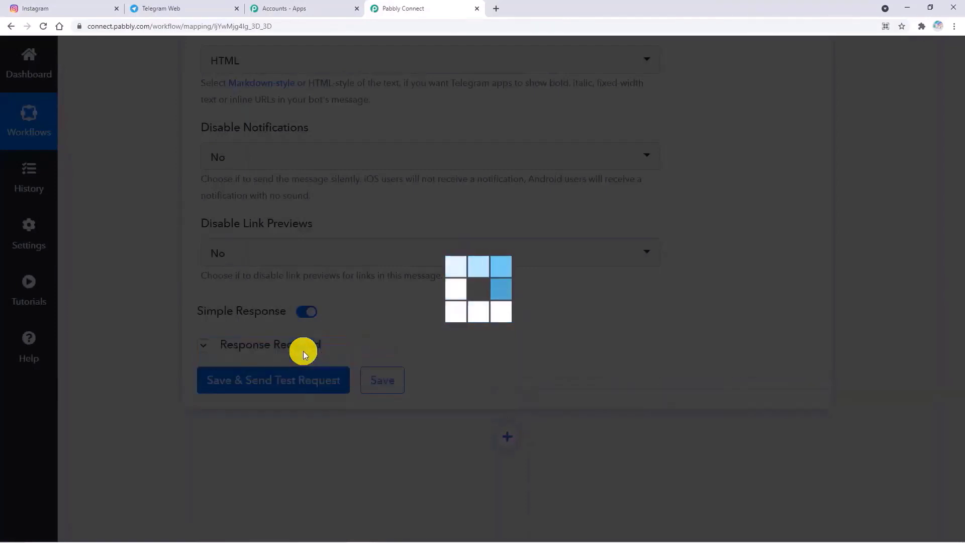
scroll(484, 452, "down", 4)
scroll(507, 445, "down", 5)
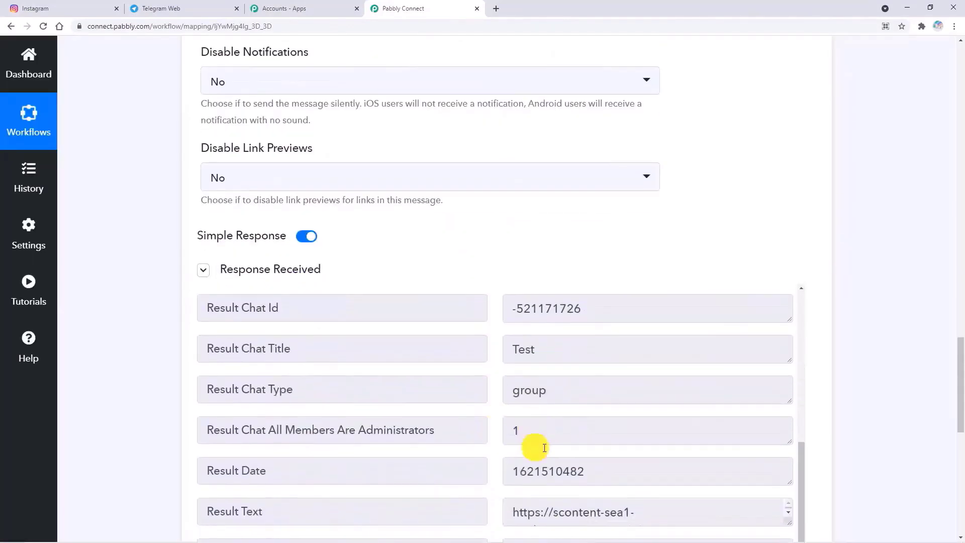
left_click_drag(959, 420, 961, 443)
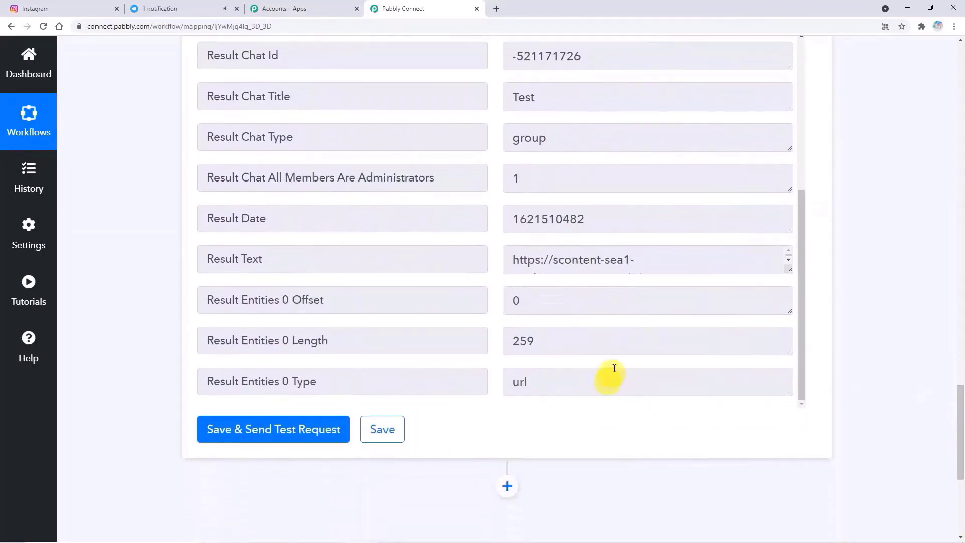
left_click(162, 13)
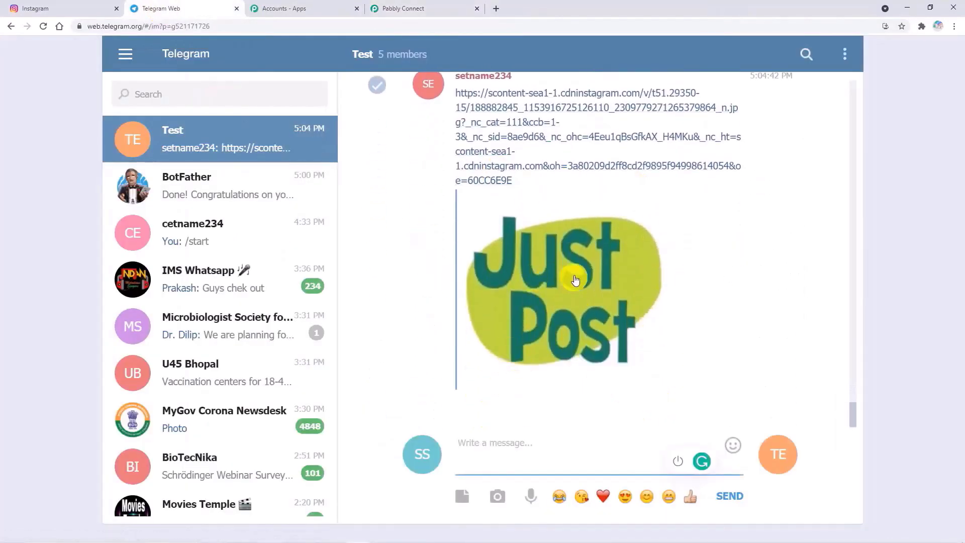
- Check the Just Post image link arrived in the Test group, then return to Pabbly Connect
left_click(433, 6)
- Collapse the Telegram Bot action and the Instagram New Media Posted trigger in the Abc workflow
scroll(468, 274, "up", 5)
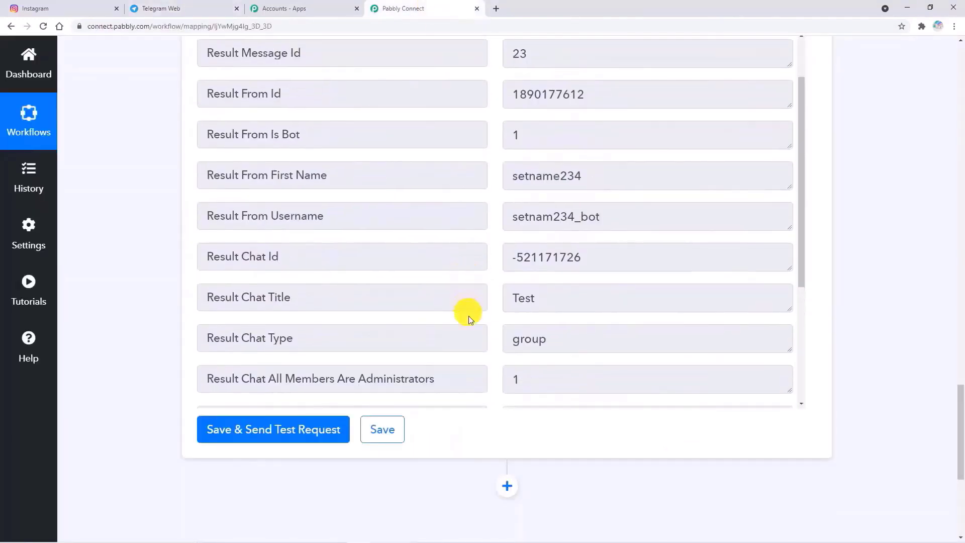
scroll(463, 351, "up", 8)
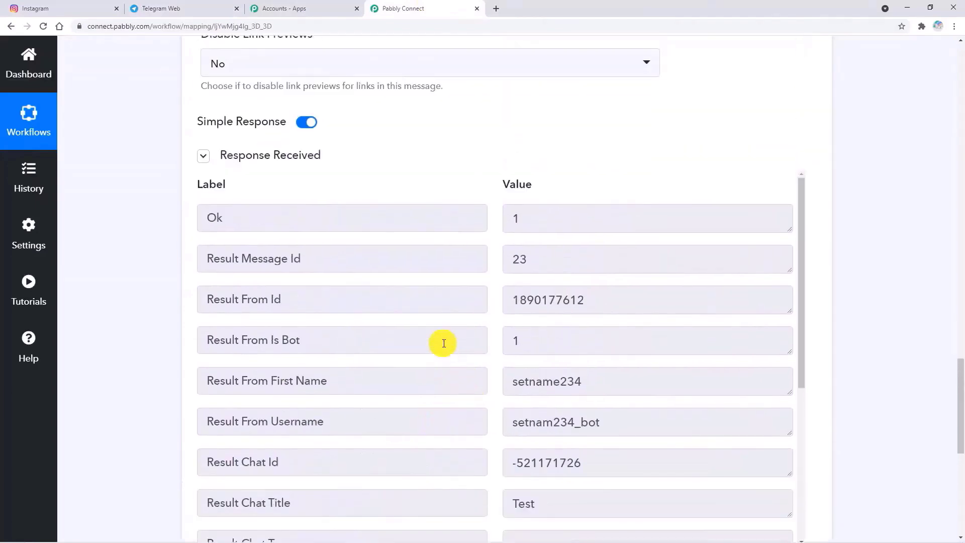
scroll(444, 343, "up", 10)
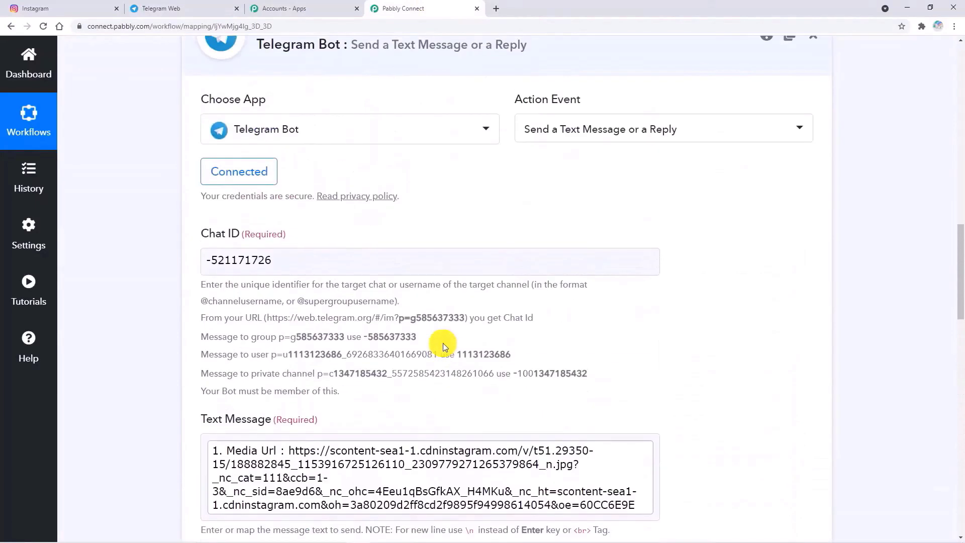
left_click(459, 216)
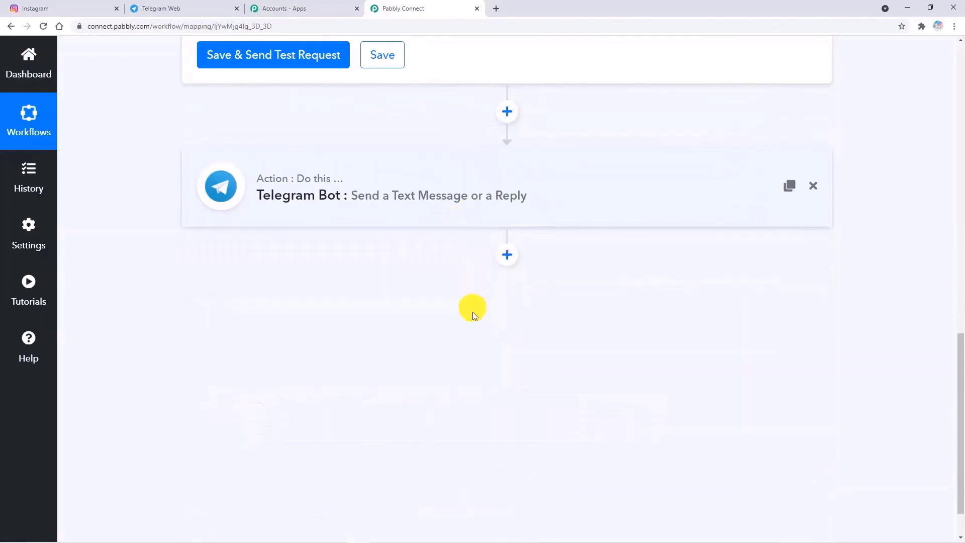
scroll(472, 308, "up", 15)
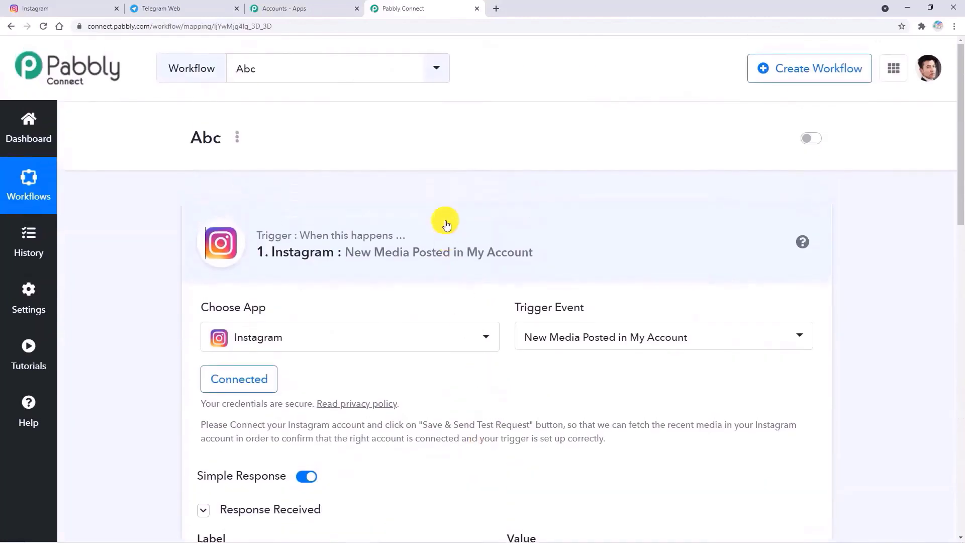
left_click(447, 225)
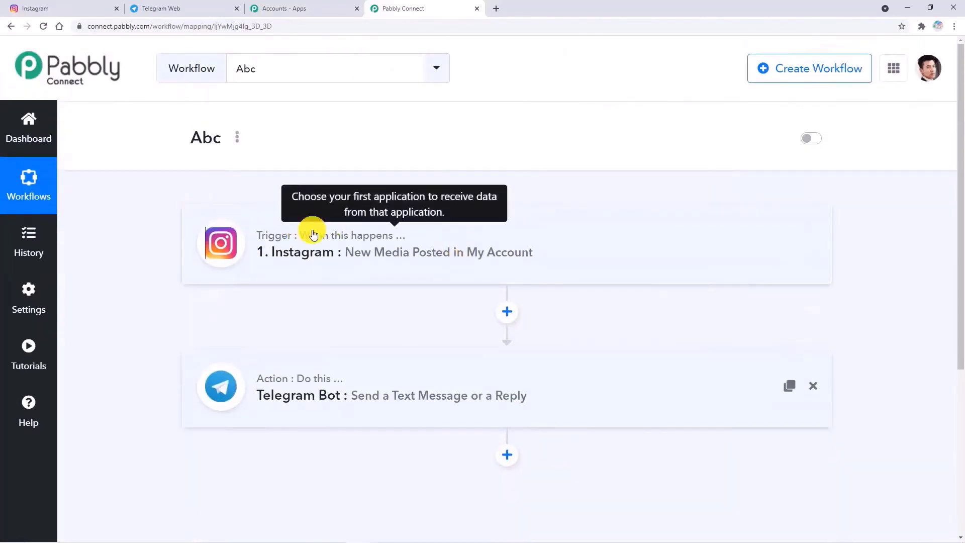
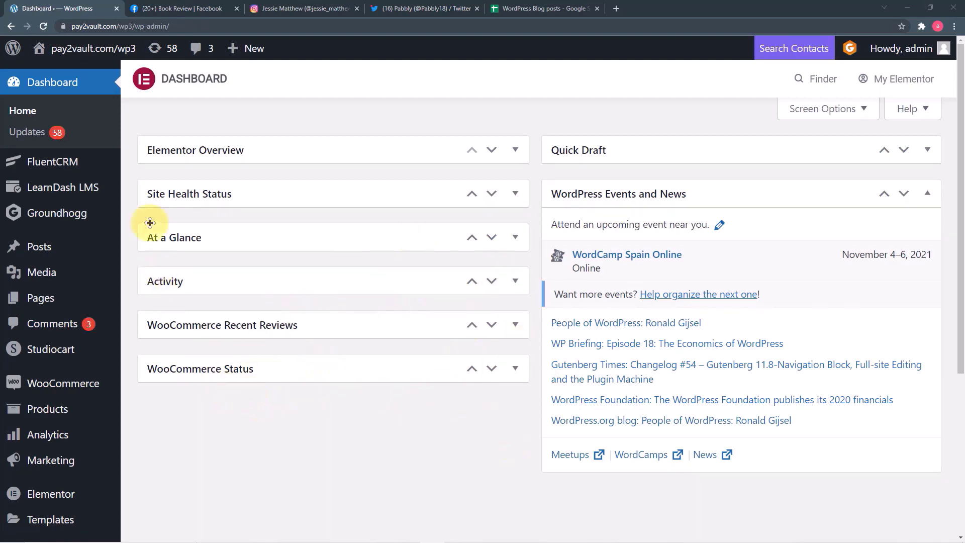
- Review the earlier Alchemist review posts on the Facebook, Instagram and Twitter tabs, then the WordPress Blog posts sheet
left_click(168, 9)
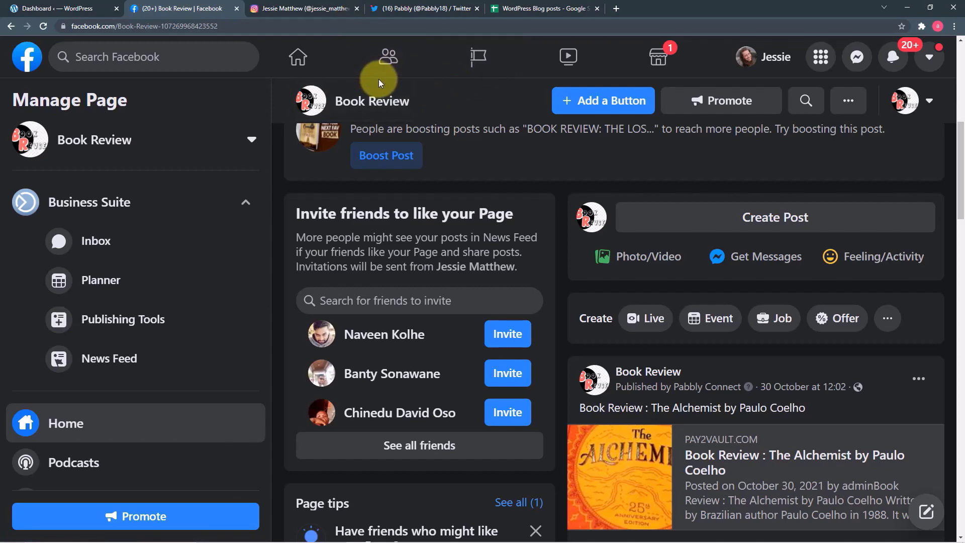
left_click(307, 9)
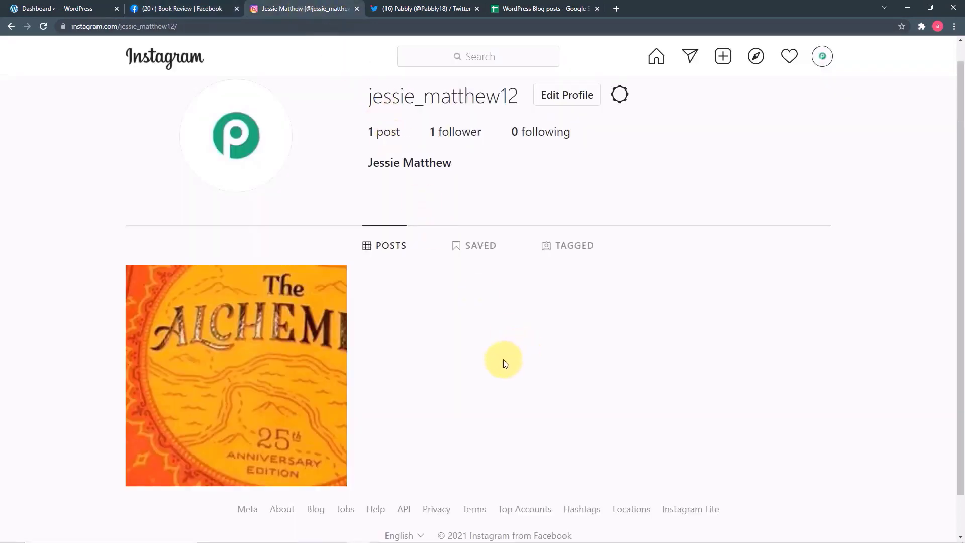
left_click(403, 11)
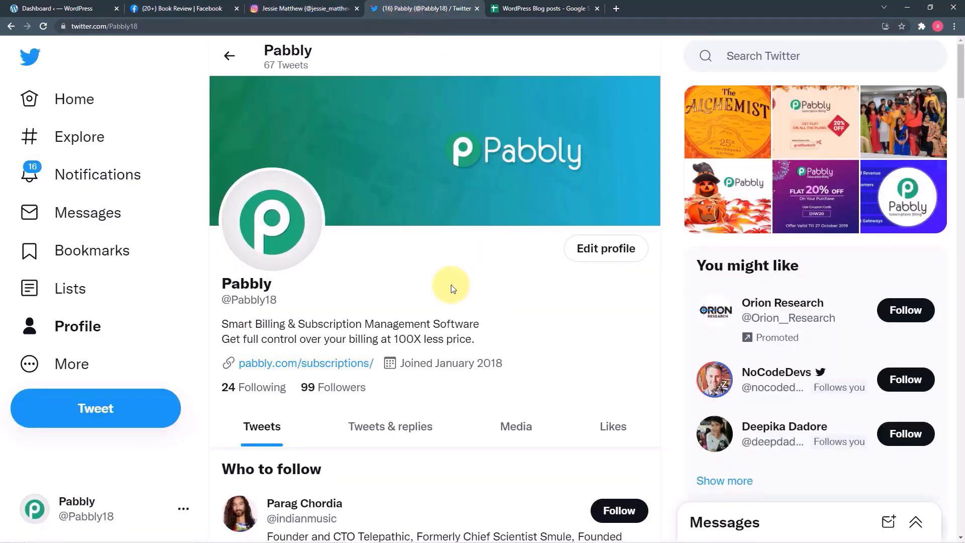
left_click(531, 11)
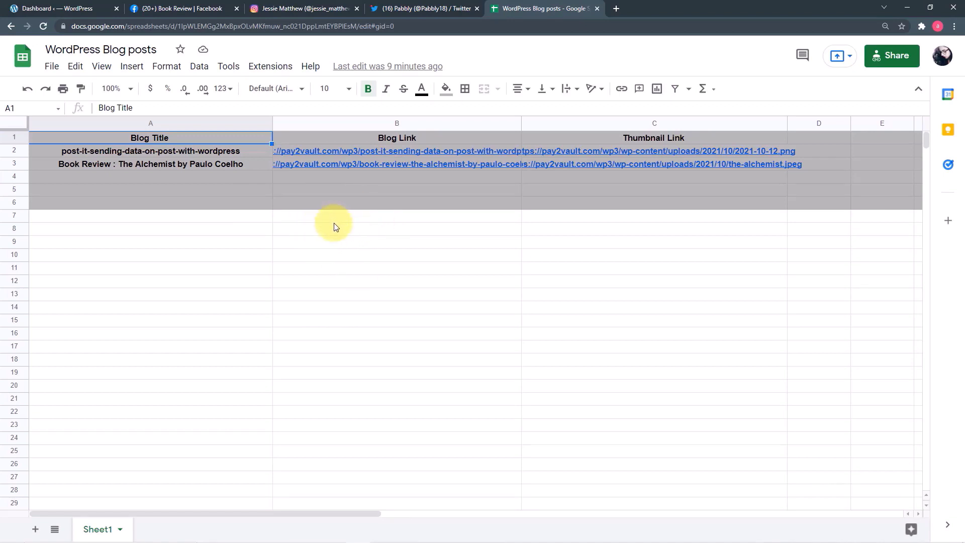
- Glance at the WordPress dashboard, then cycle through the Facebook, Instagram, Twitter and spreadsheet tabs
left_click(86, 9)
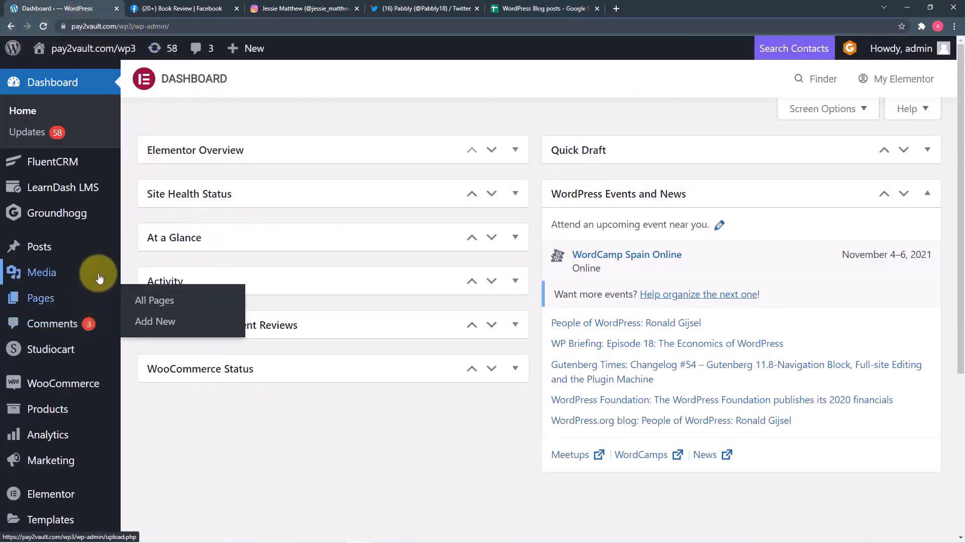
mouse_move(99, 278)
mouse_move(77, 254)
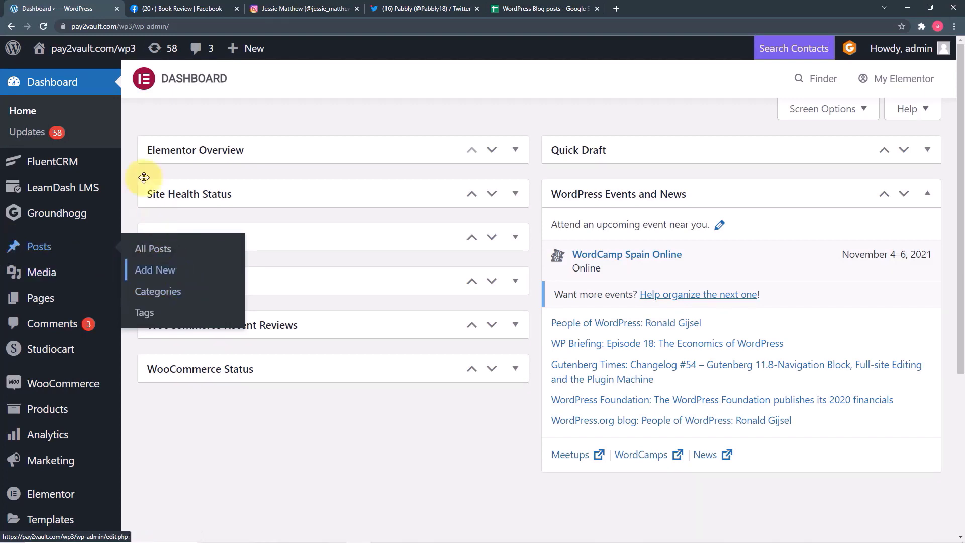
left_click(159, 11)
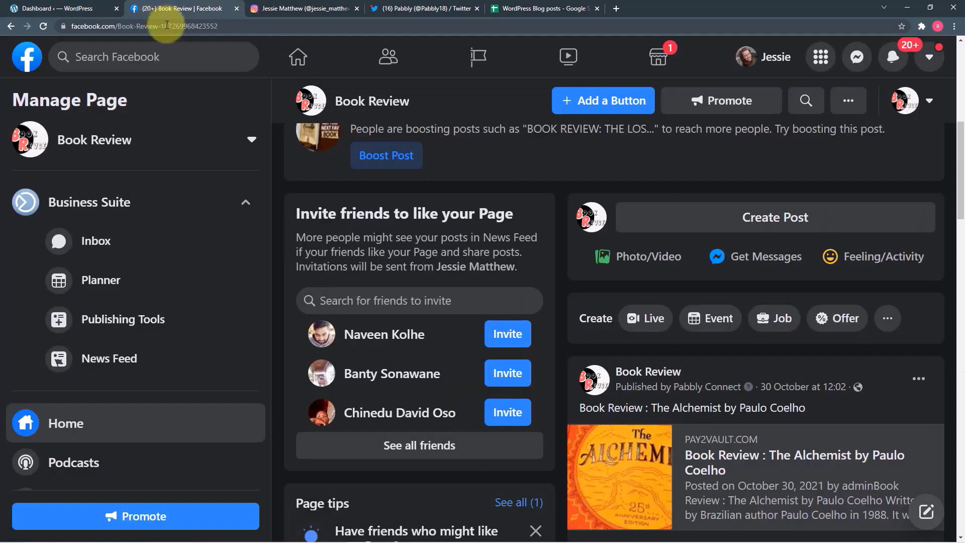
left_click(270, 11)
left_click(399, 10)
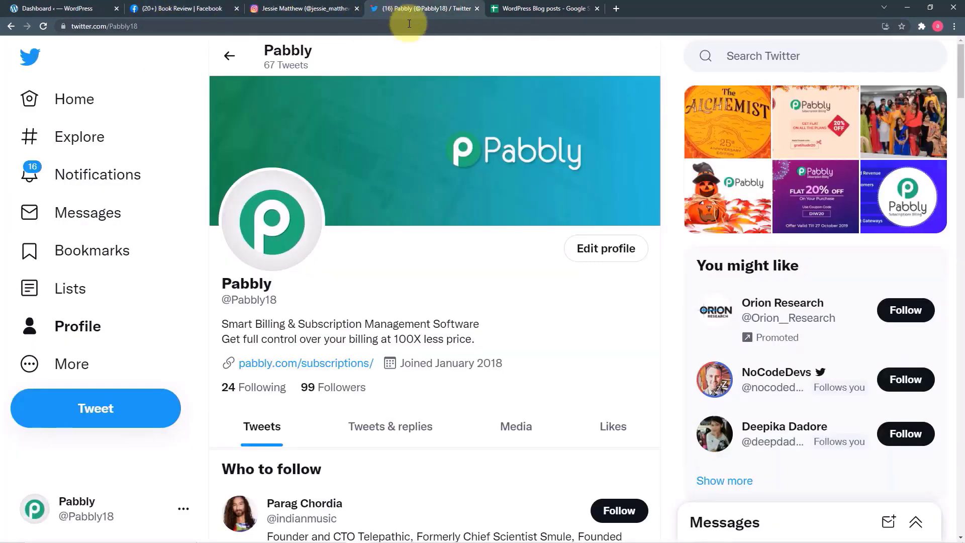
left_click(508, 9)
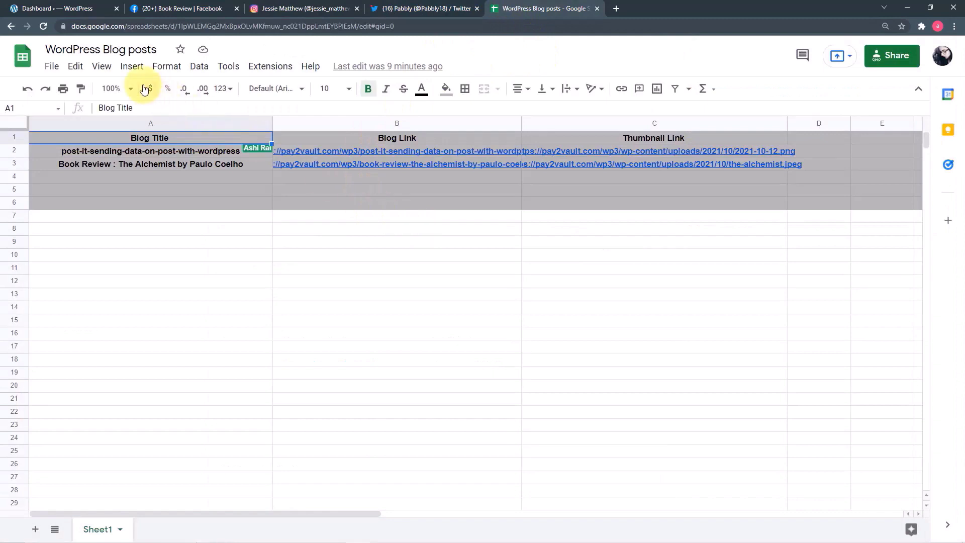
- Return to the WordPress admin dashboard and start a new blog post
left_click(68, 5)
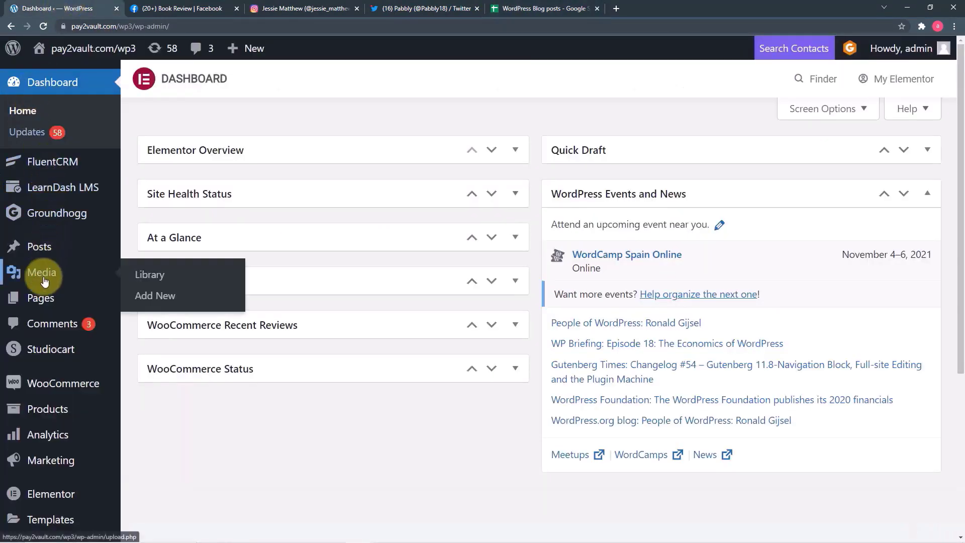
mouse_move(39, 251)
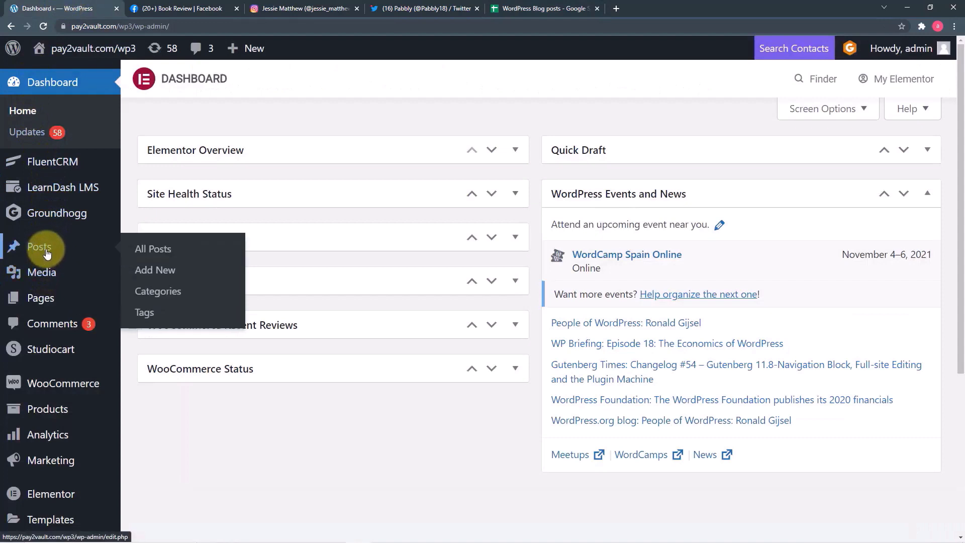
left_click(154, 276)
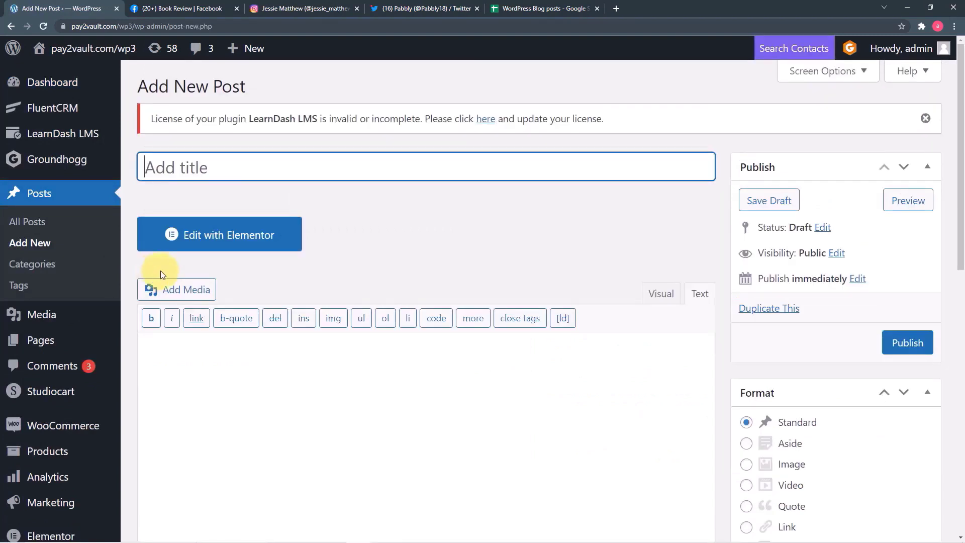
- Publish 'BOOK REVIEW: THE LOST SYMBOL BY DAN BROWN' with its two-paragraph review and featured cover image
scroll(449, 200, "down", 1)
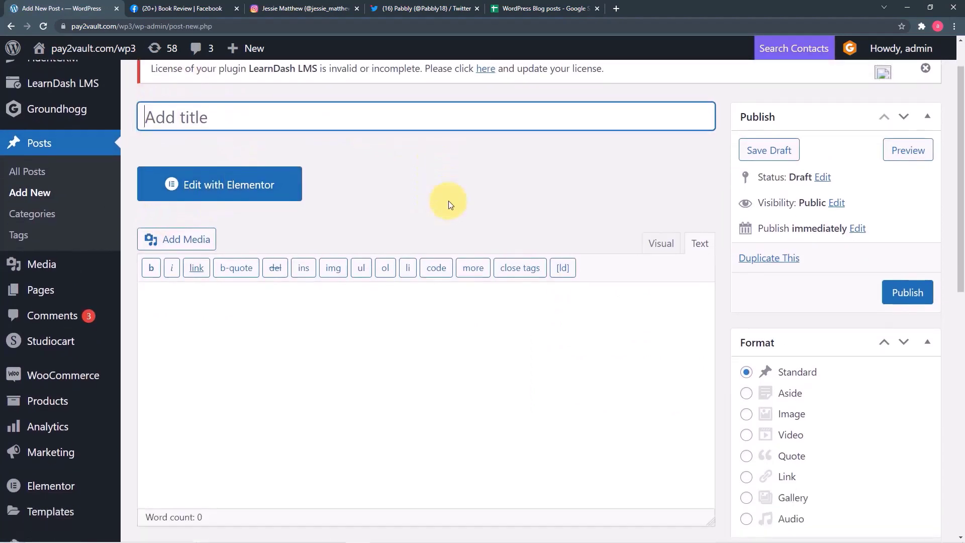
scroll(449, 200, "down", 3)
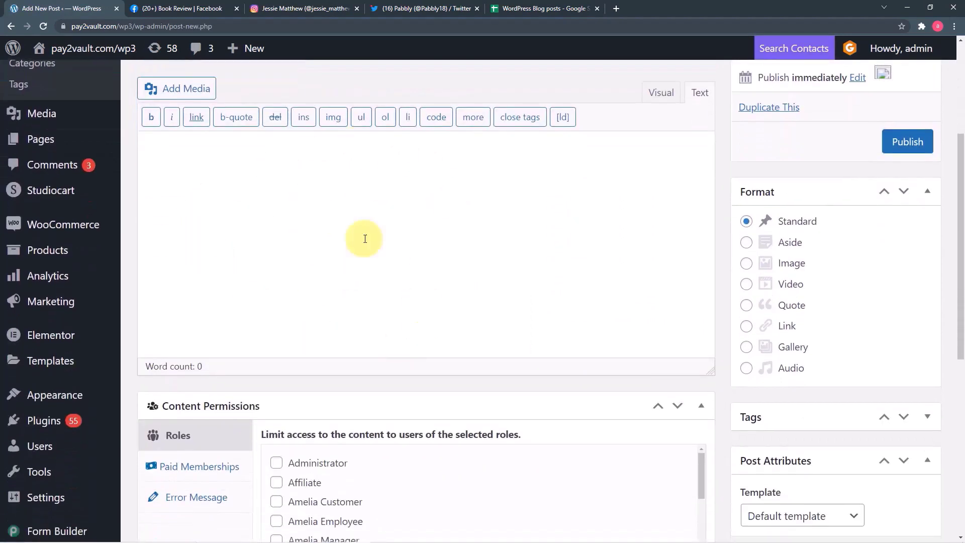
scroll(390, 293, "up", 4)
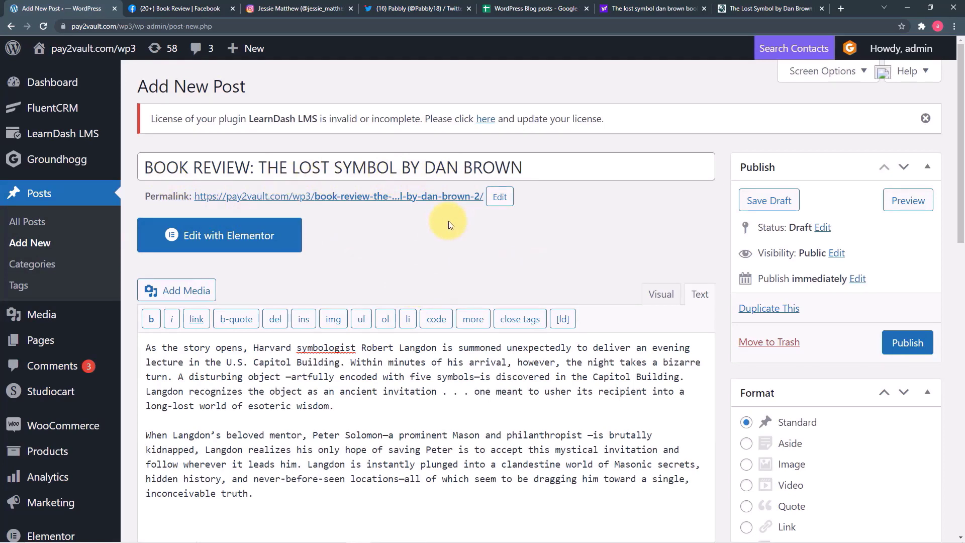
scroll(448, 221, "down", 2)
scroll(449, 222, "down", 3)
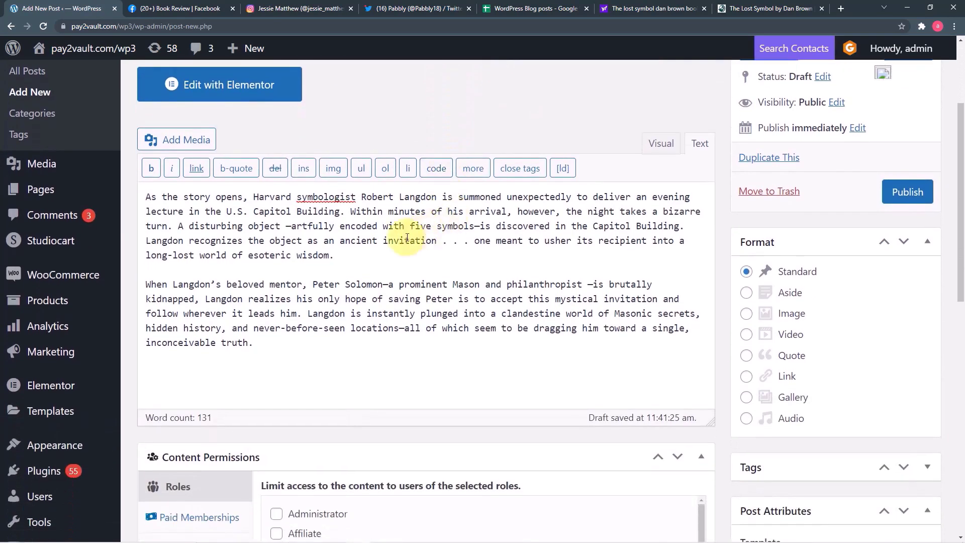
scroll(375, 270, "down", 3)
scroll(373, 272, "down", 4)
scroll(257, 302, "down", 6)
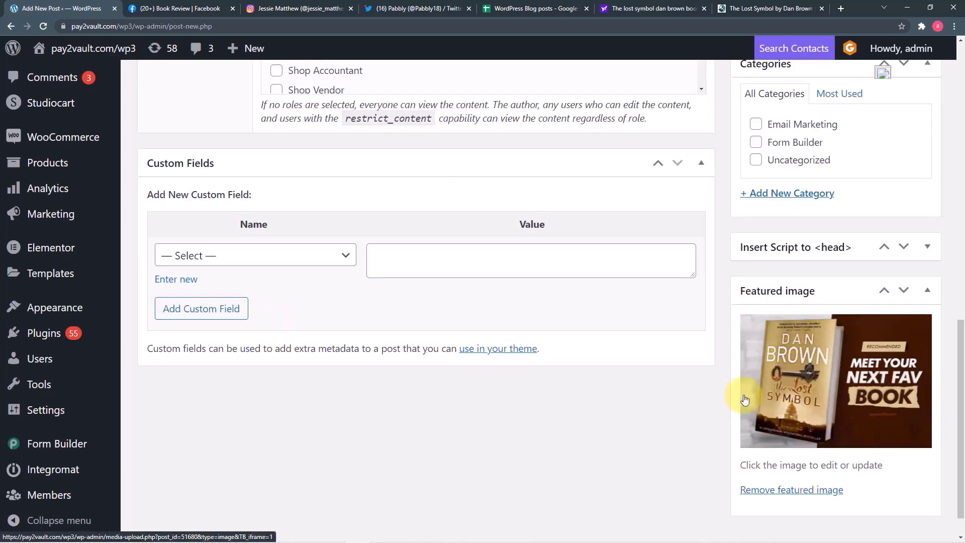
scroll(720, 388, "up", 9)
scroll(720, 388, "up", 5)
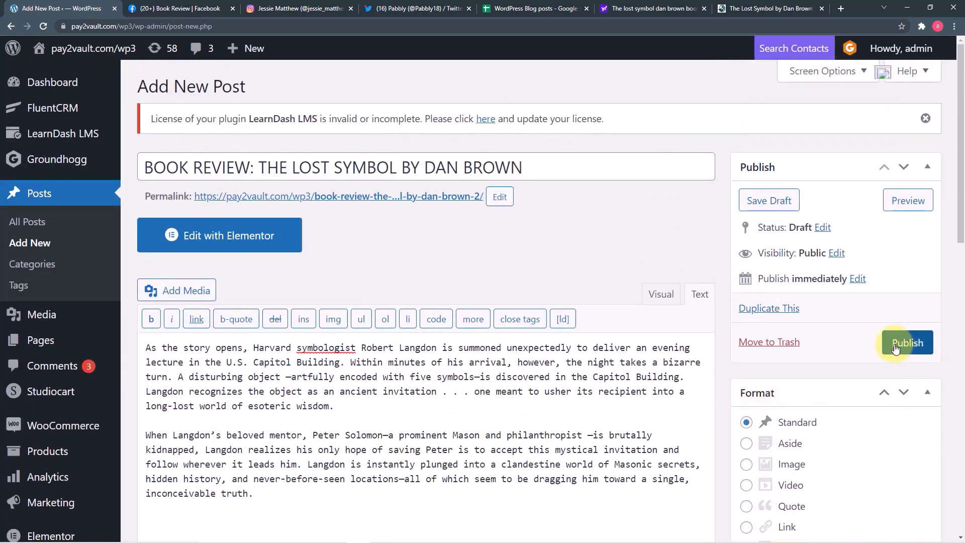
left_click(906, 348)
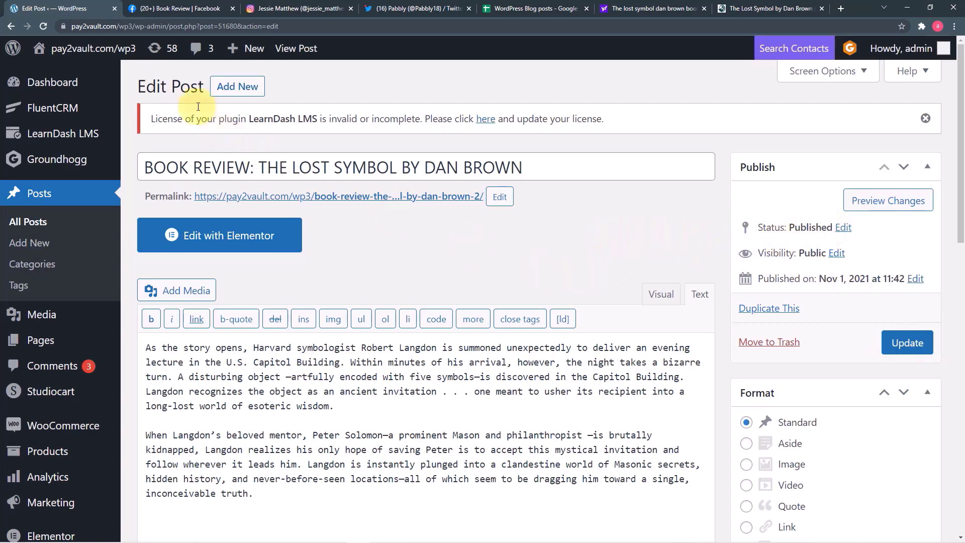
- Find the auto-shared Lost Symbol review post on the Book Review Facebook page
left_click(181, 10)
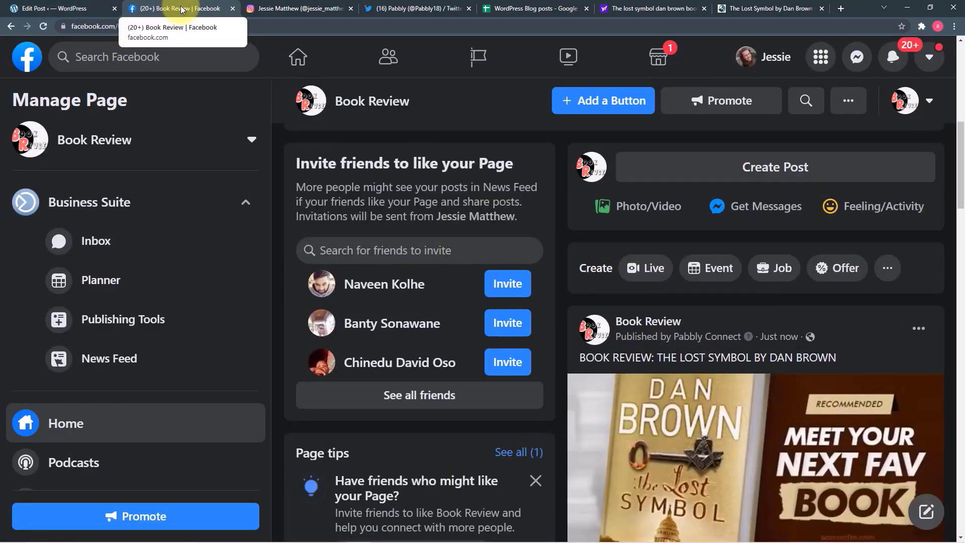
scroll(558, 267, "down", 2)
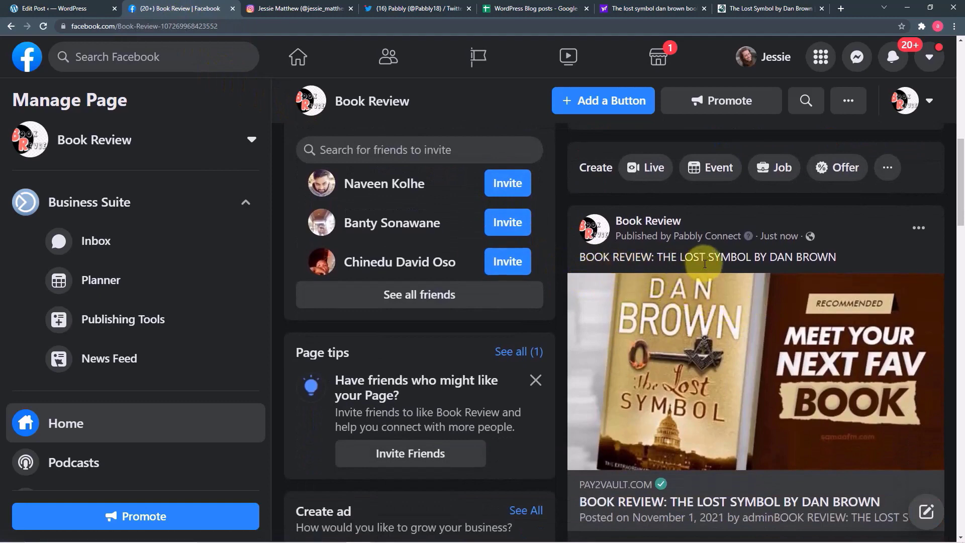
scroll(729, 302, "down", 3)
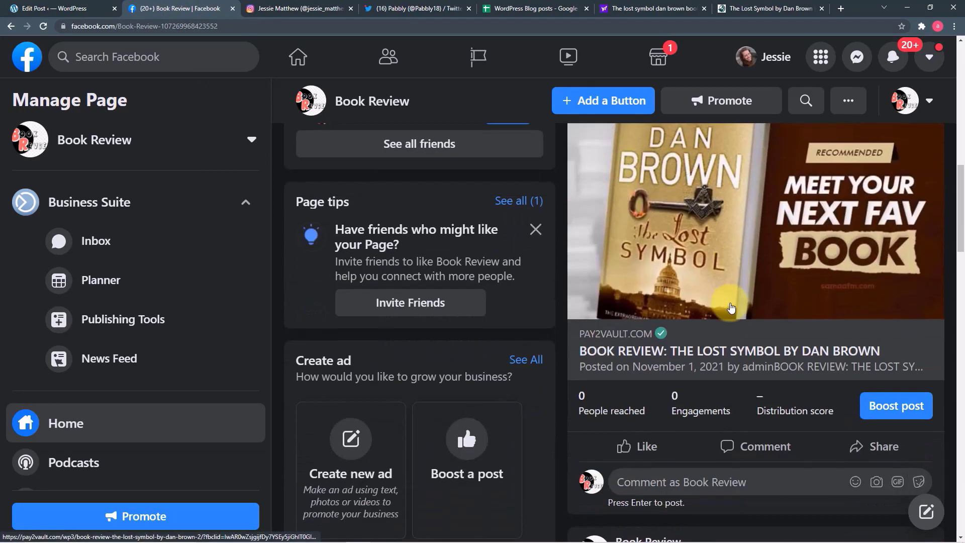
- Follow the post's link and read the published Lost Symbol review on the blog
left_click(644, 363)
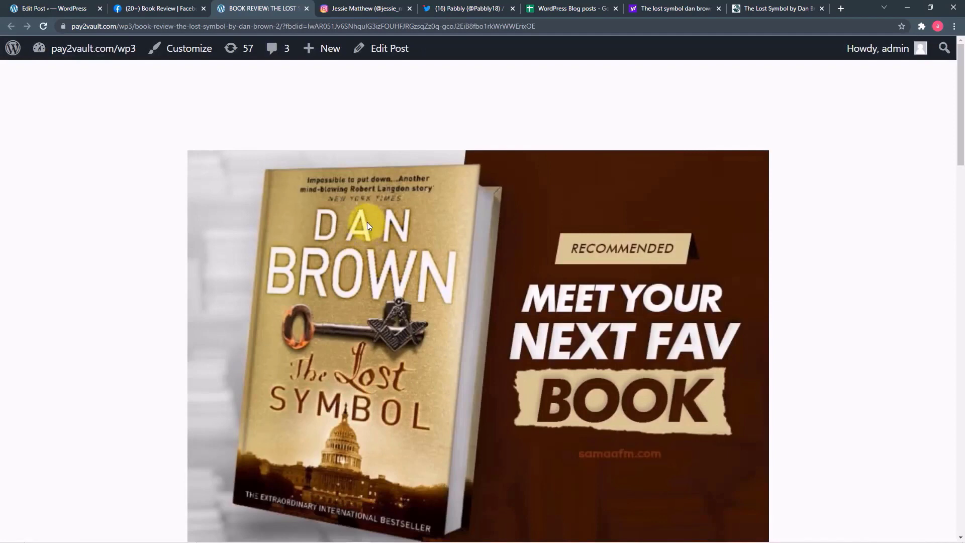
scroll(367, 226, "down", 7)
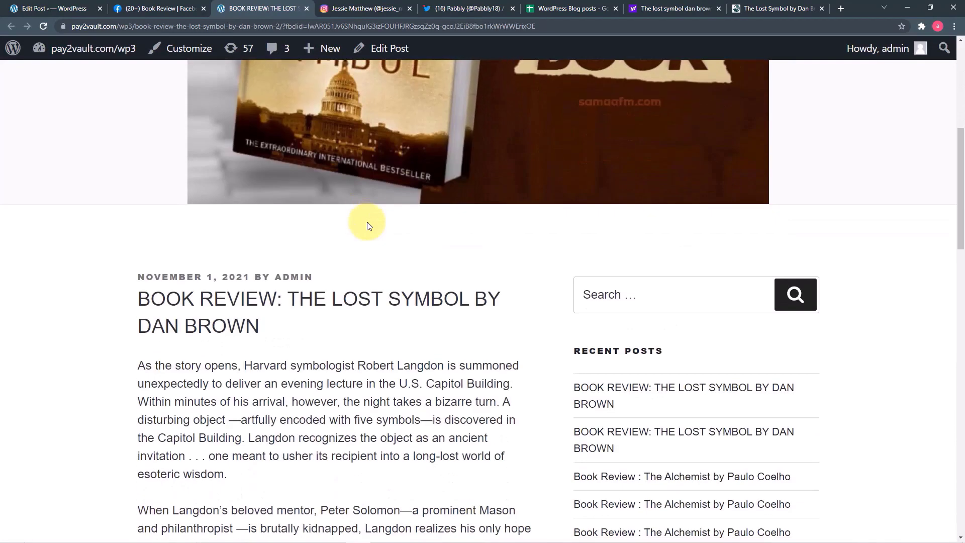
scroll(367, 225, "down", 6)
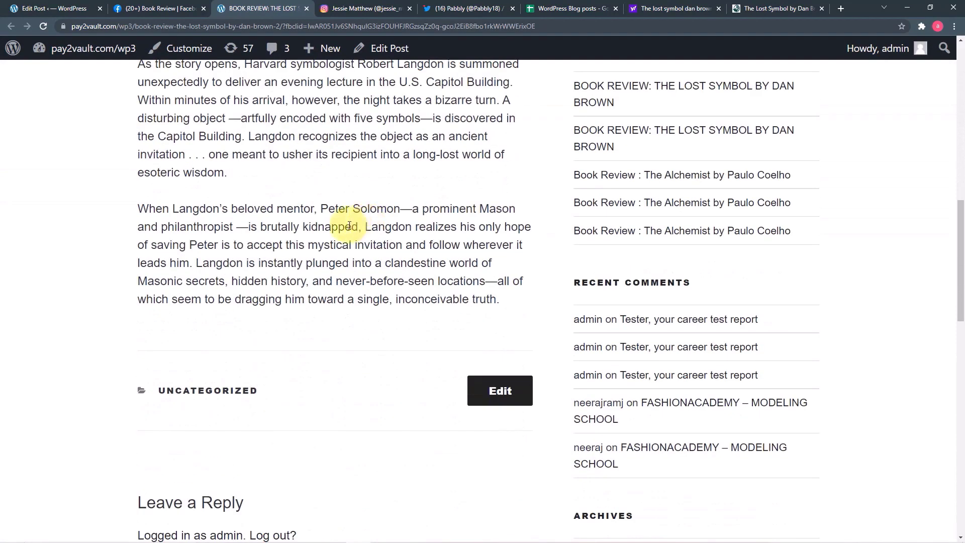
left_click(357, 10)
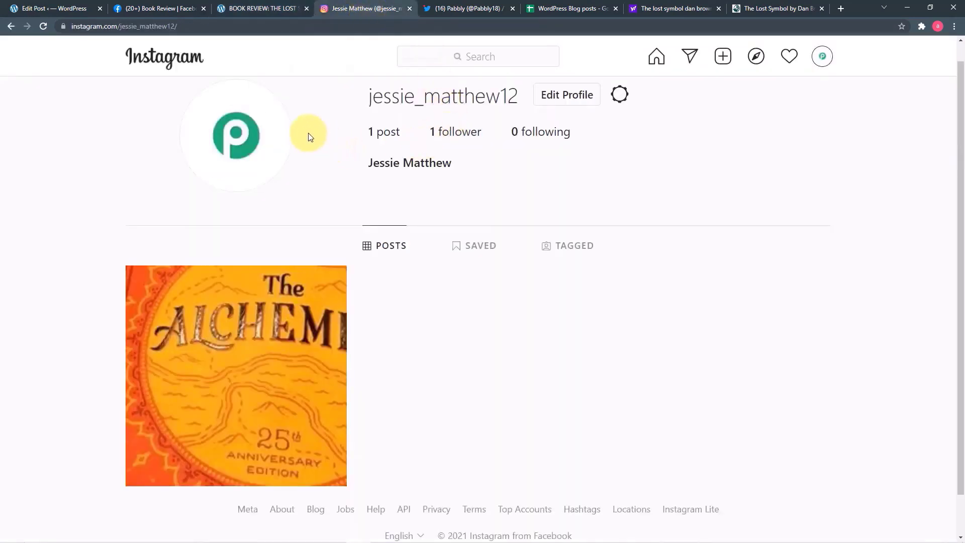
- Reload the Instagram profile and open the new Lost Symbol post to check its caption and link
left_click(43, 26)
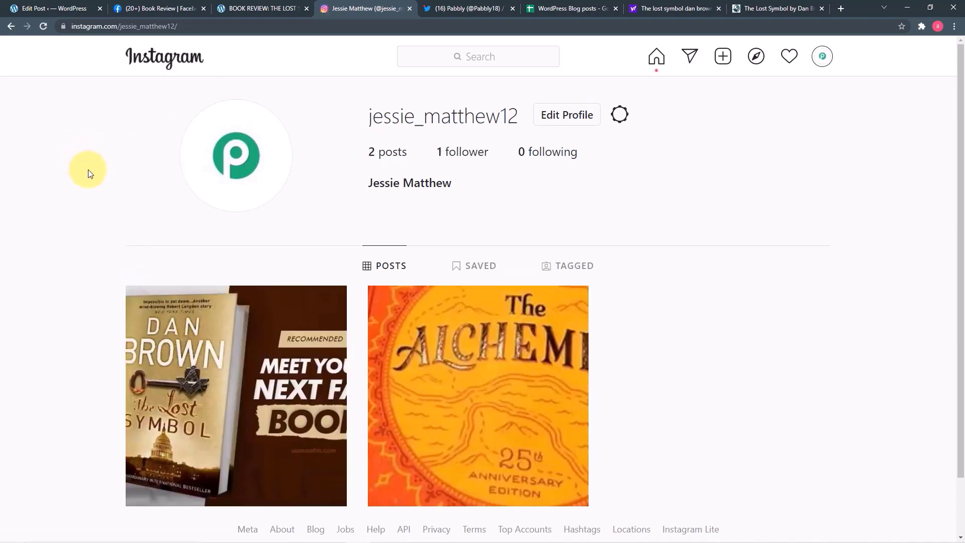
left_click(246, 372)
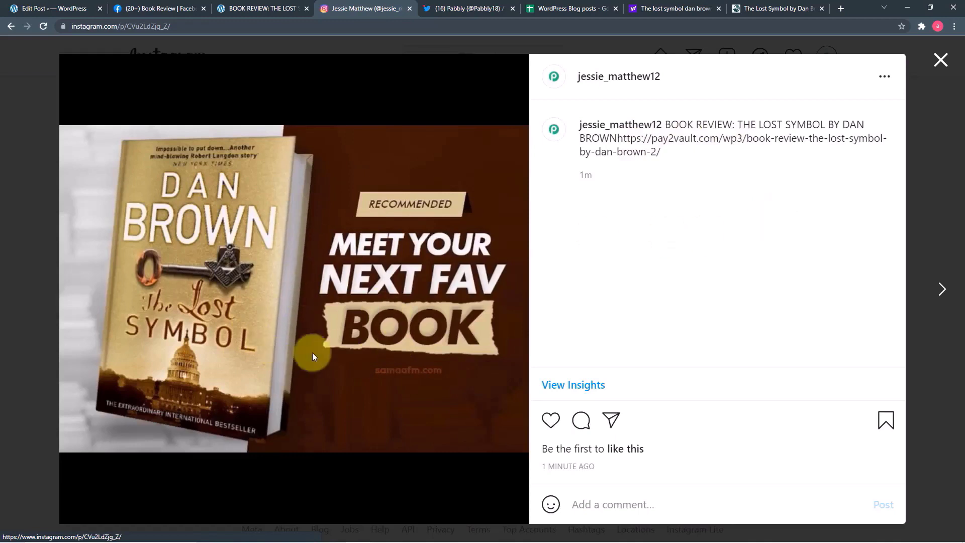
left_click(458, 12)
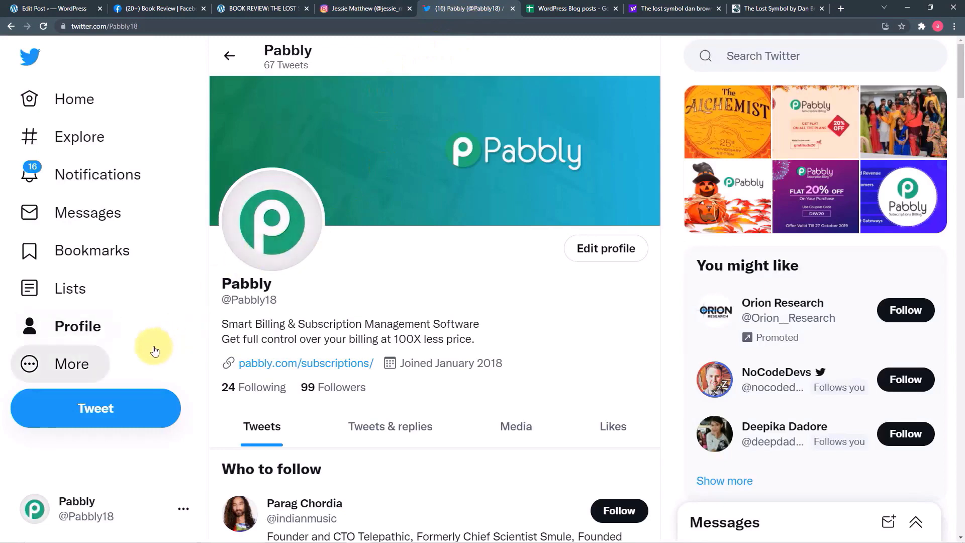
- Reload the Pabbly Twitter profile and open the new Lost Symbol book review tweet
scroll(153, 502, "down", 1)
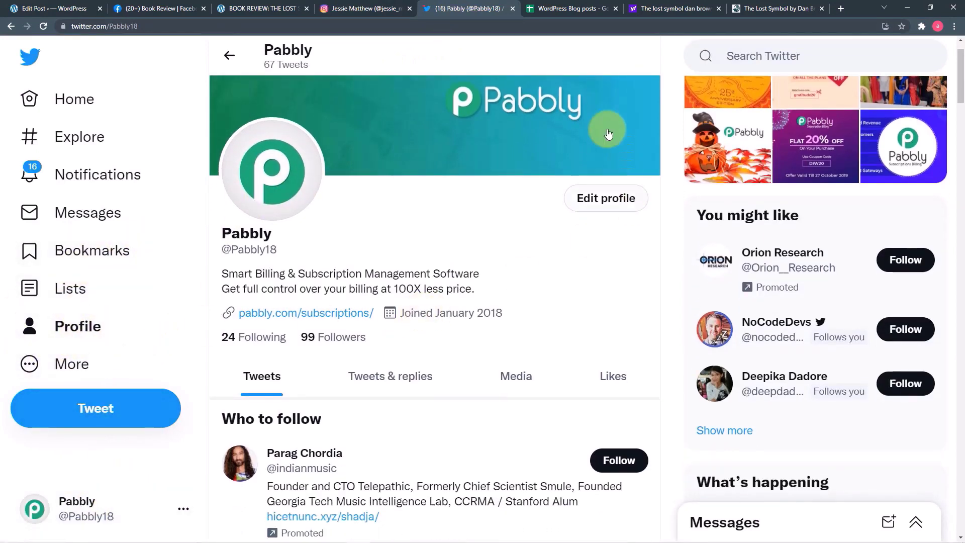
left_click(43, 26)
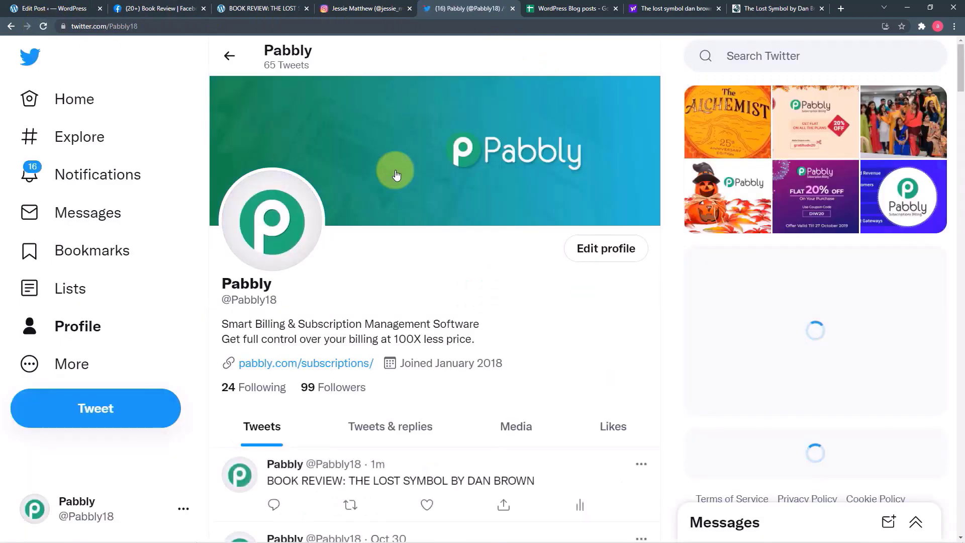
scroll(396, 175, "down", 4)
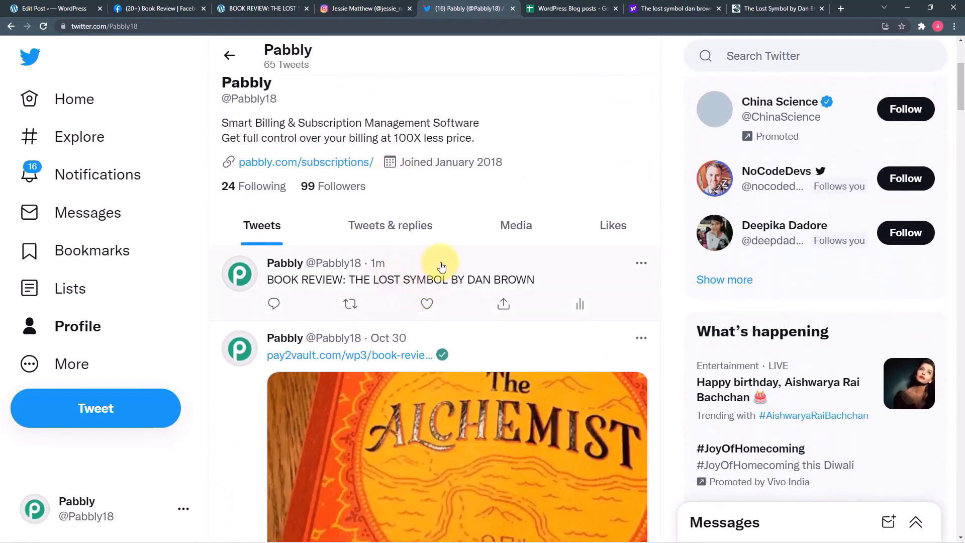
left_click(440, 263)
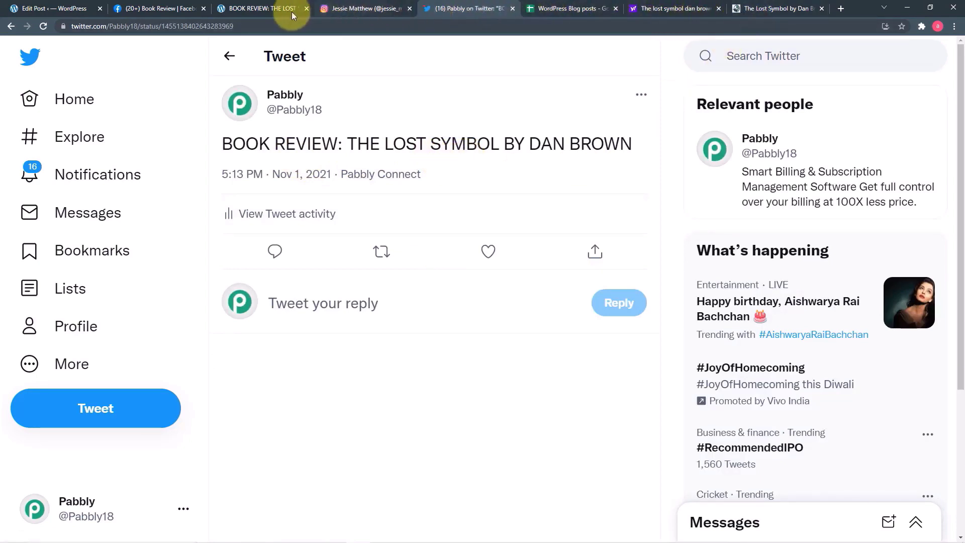
left_click(553, 8)
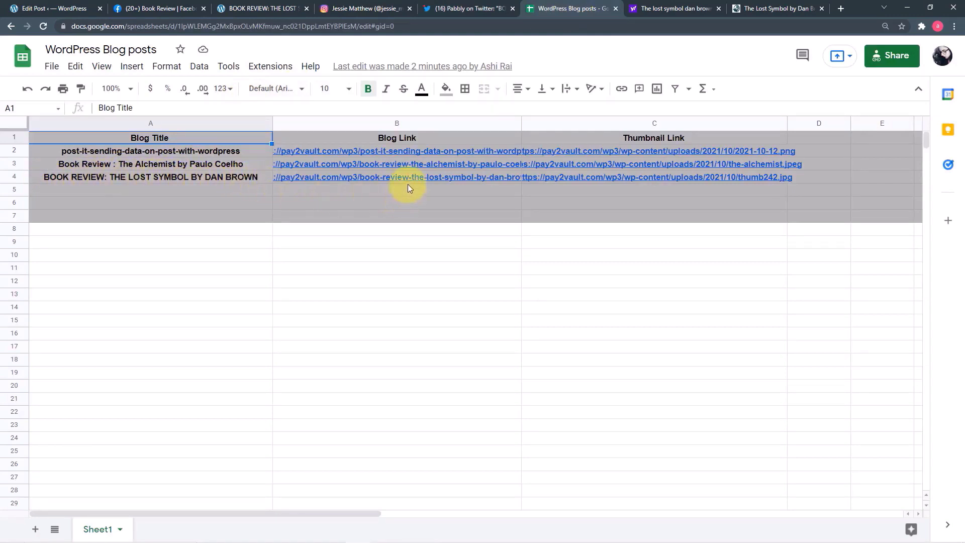
- Confirm row 4 logs the Lost Symbol review with its blog link and thumbnail242.jpg link
mouse_move(674, 179)
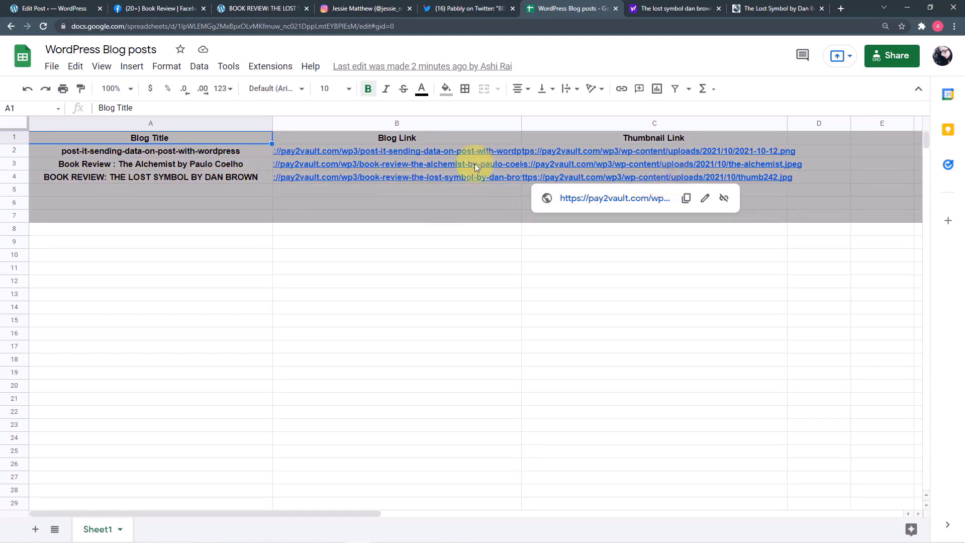
left_click(59, 12)
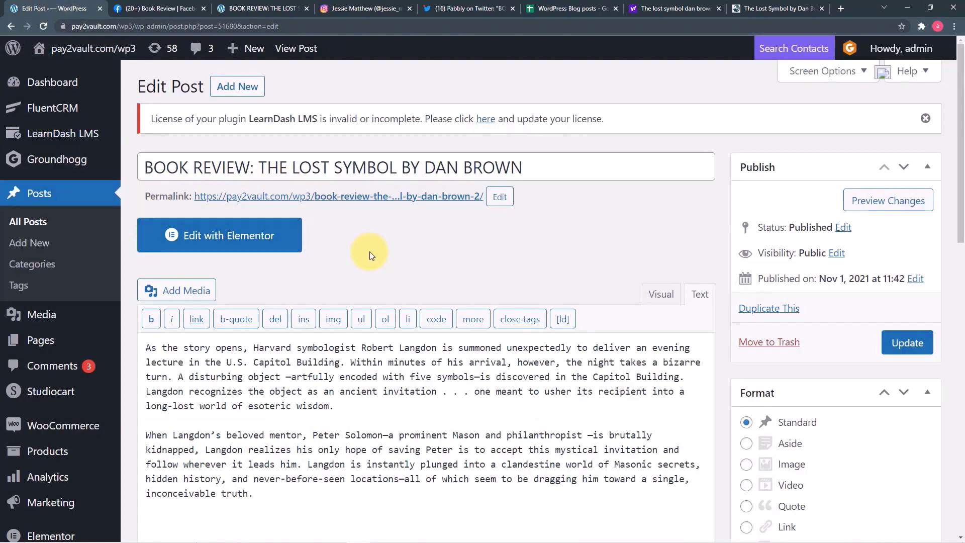
- Cycle through the Instagram, Twitter and WordPress tabs, ending on the Facebook Lost Symbol post
left_click(134, 8)
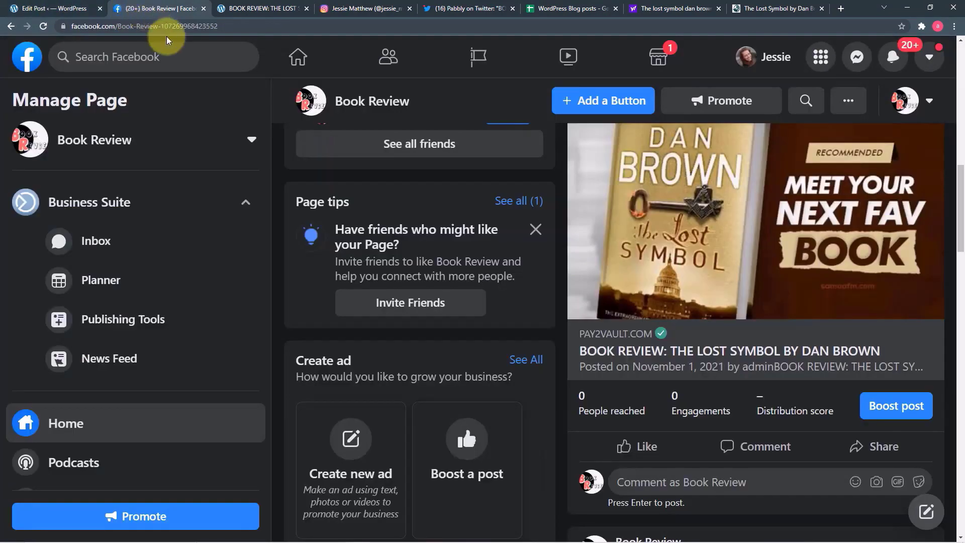
left_click(334, 11)
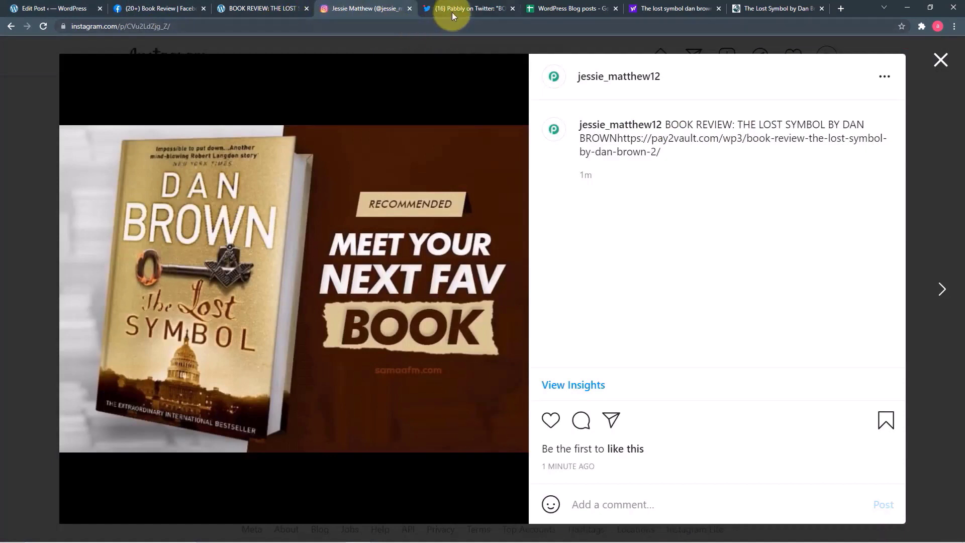
left_click(431, 15)
left_click(360, 5)
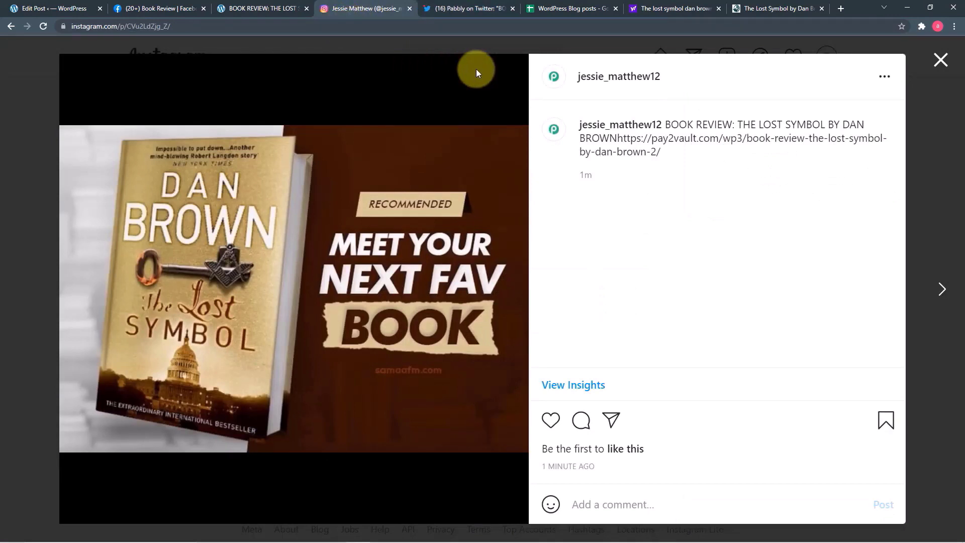
left_click(48, 12)
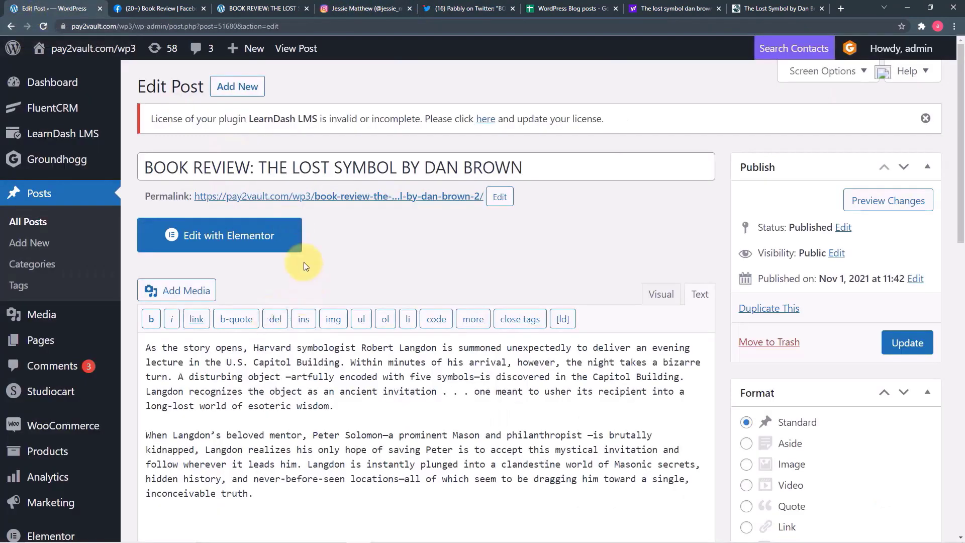
left_click(151, 8)
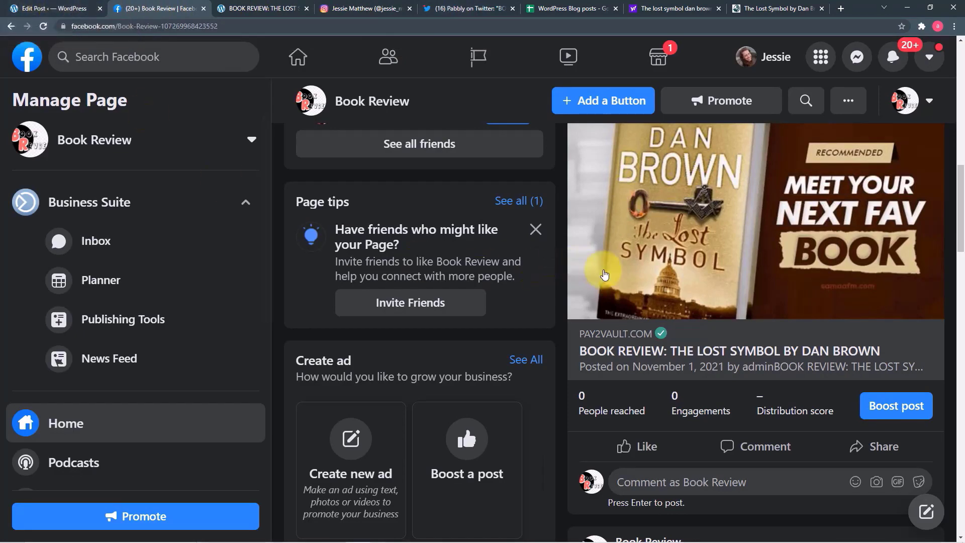
scroll(617, 270, "up", 3)
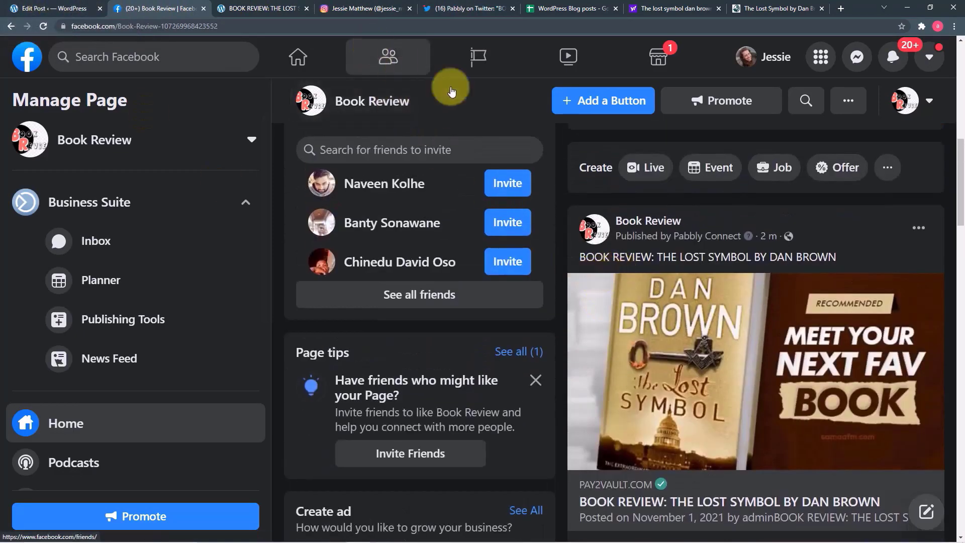
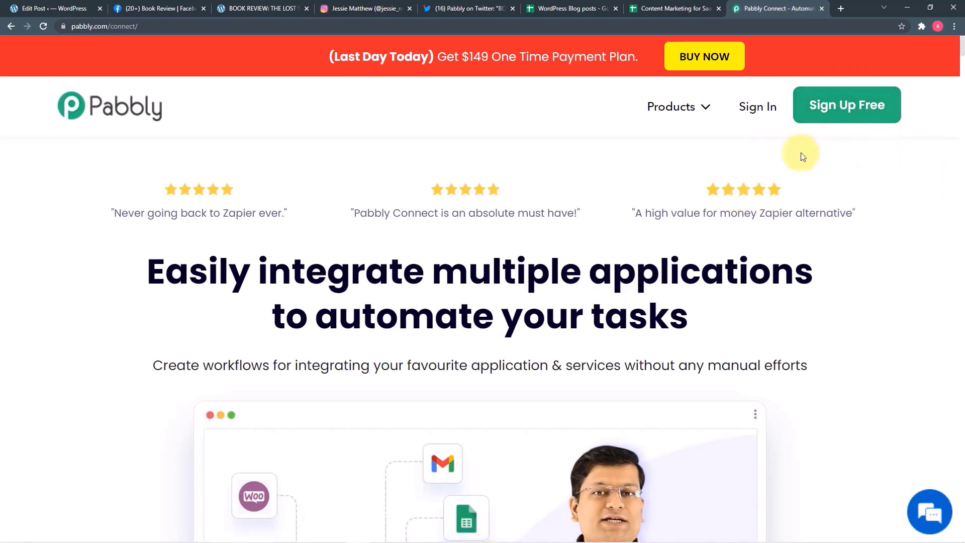
- Sign in, launch Pabbly Connect from All Apps, and browse the dashboard's workflow list
left_click(751, 112)
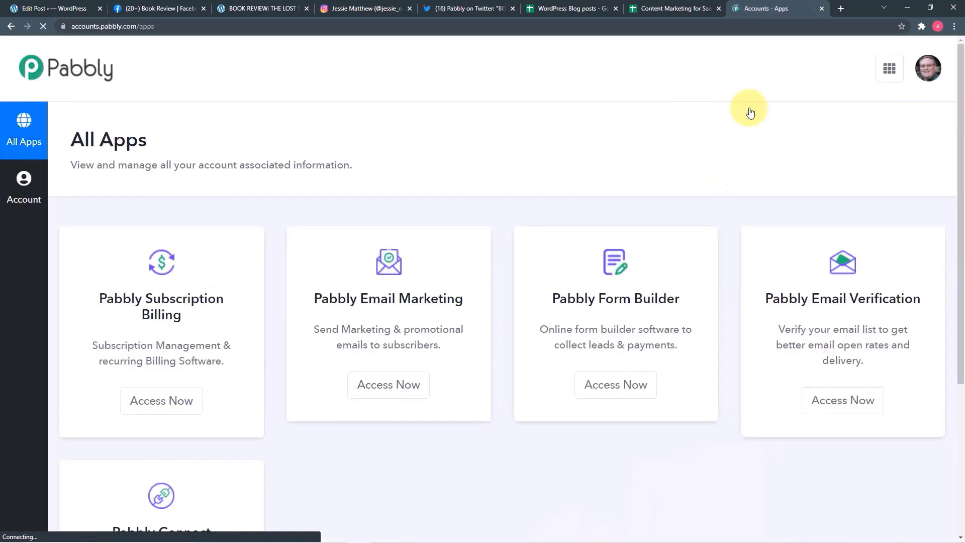
scroll(435, 172, "down", 1)
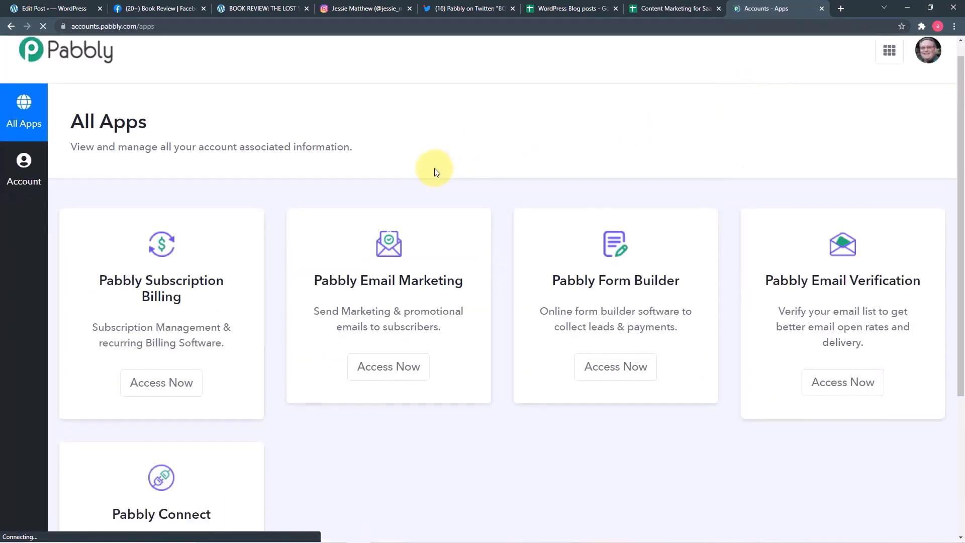
scroll(435, 171, "down", 4)
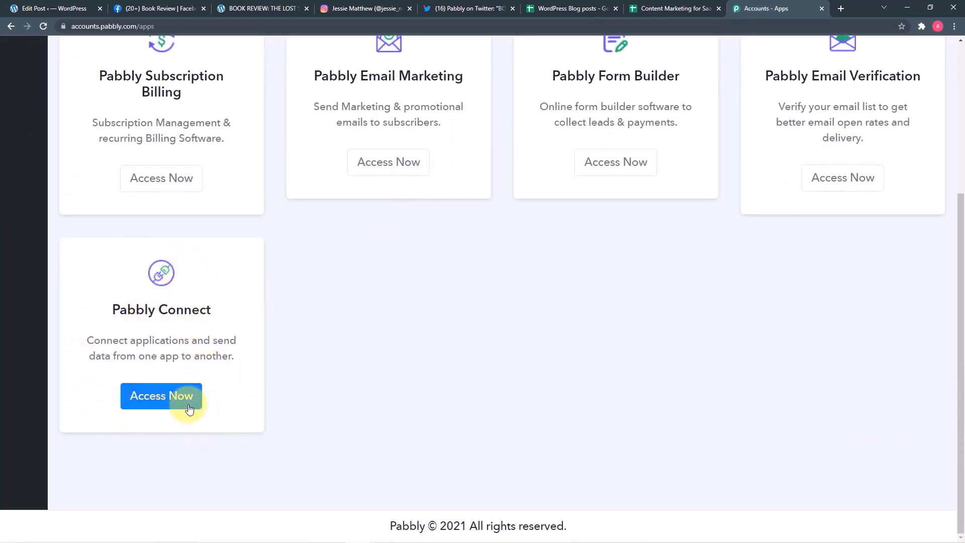
left_click(189, 409)
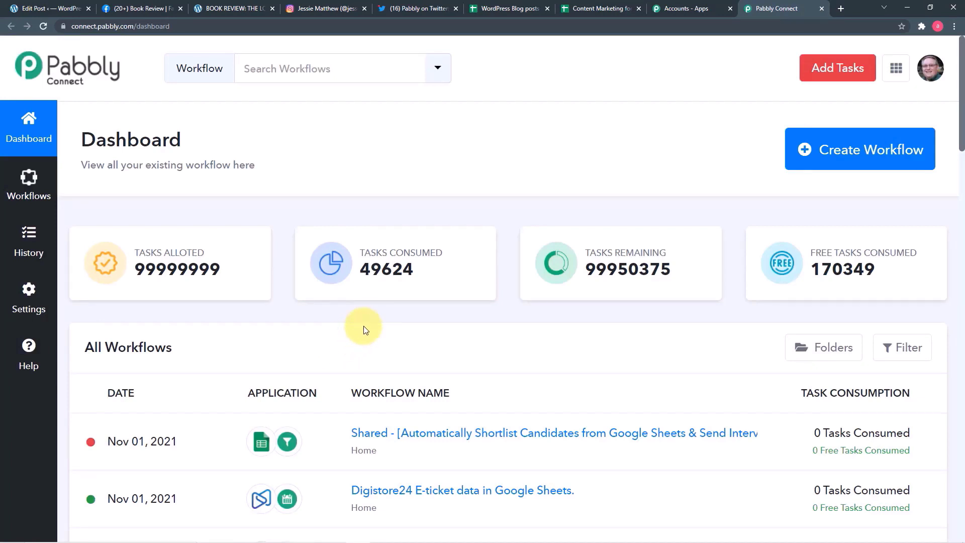
scroll(364, 328, "down", 7)
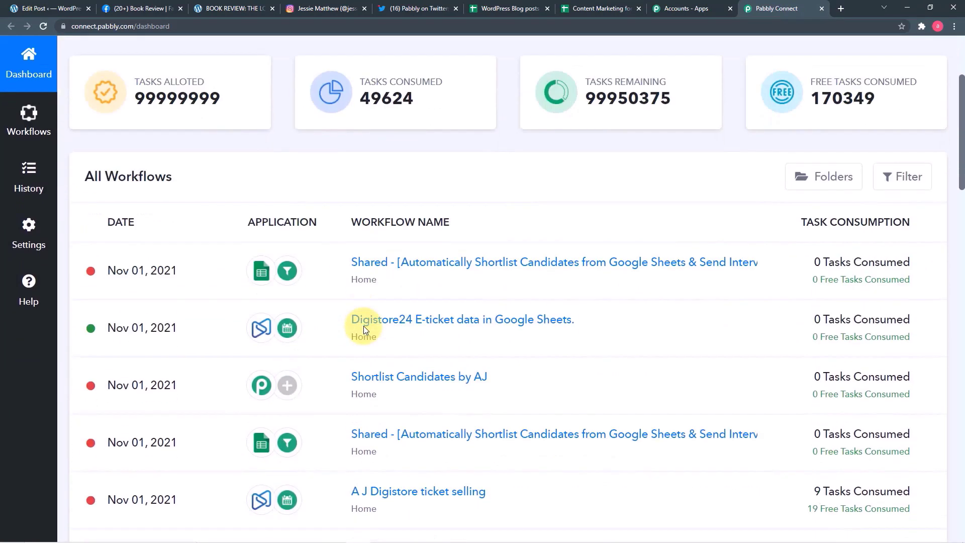
scroll(364, 330, "down", 3)
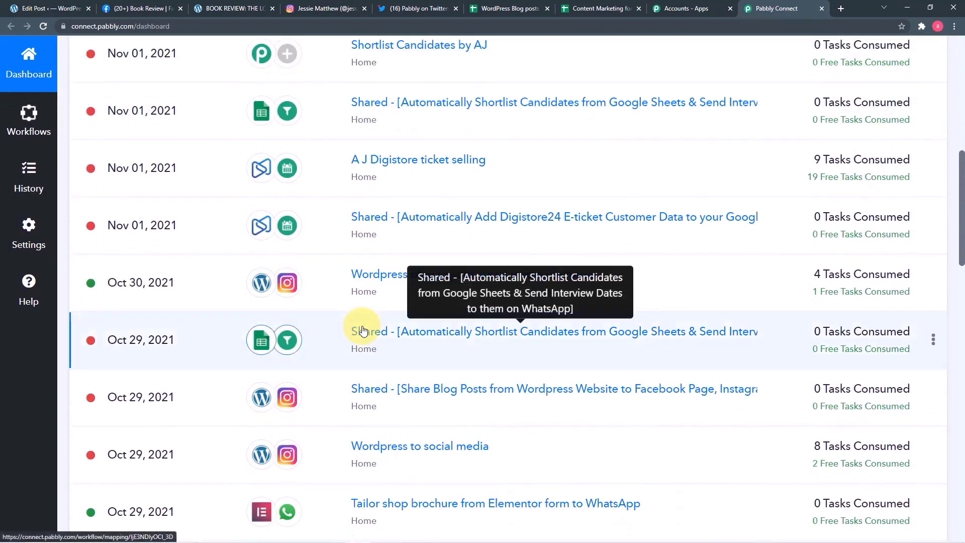
scroll(364, 330, "up", 7)
scroll(364, 330, "up", 3)
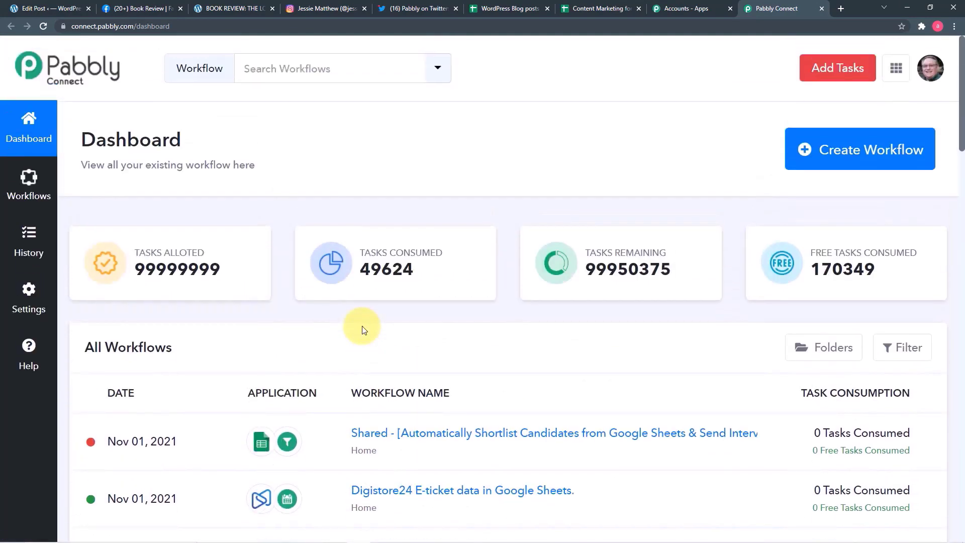
- Create a workflow named 'Blog Posts from WordPress to Social Media Applications'
left_click(867, 153)
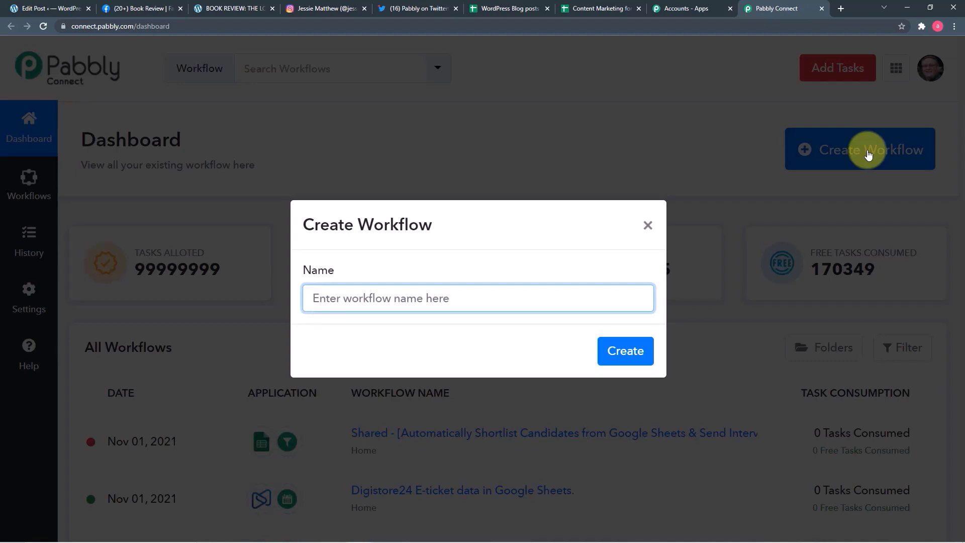
type("Blog Posts from WordPress to Social Media Applications")
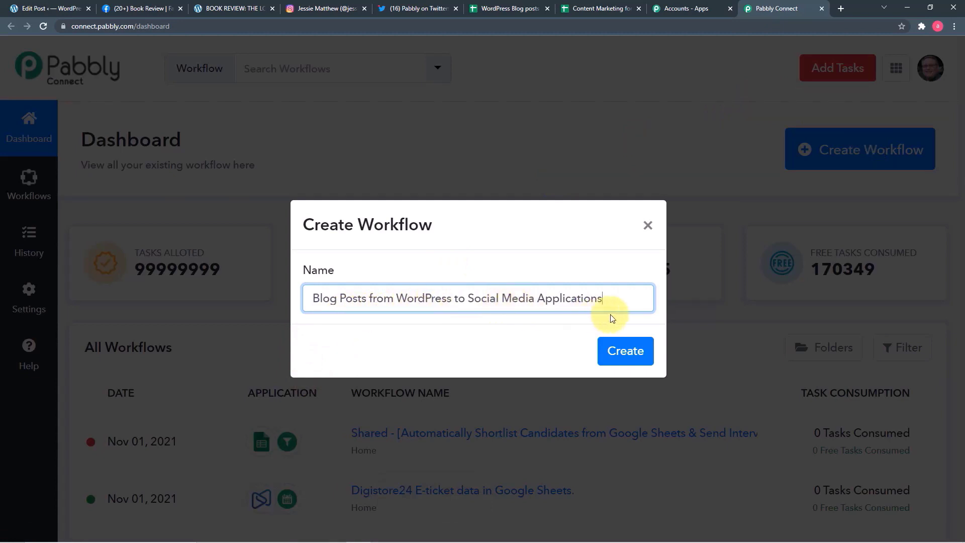
left_click(627, 361)
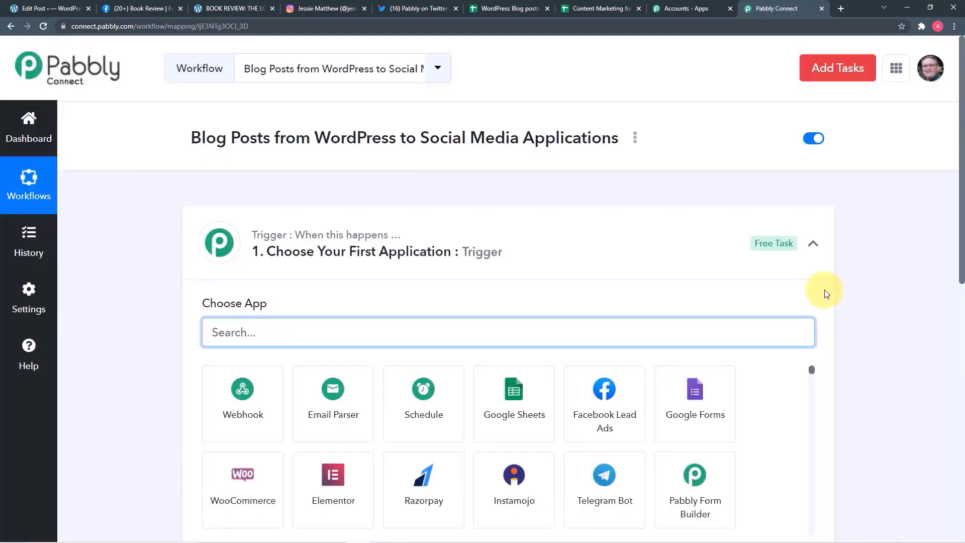
- Set the trigger app to WordPress with the New Post Published event
left_click(813, 244)
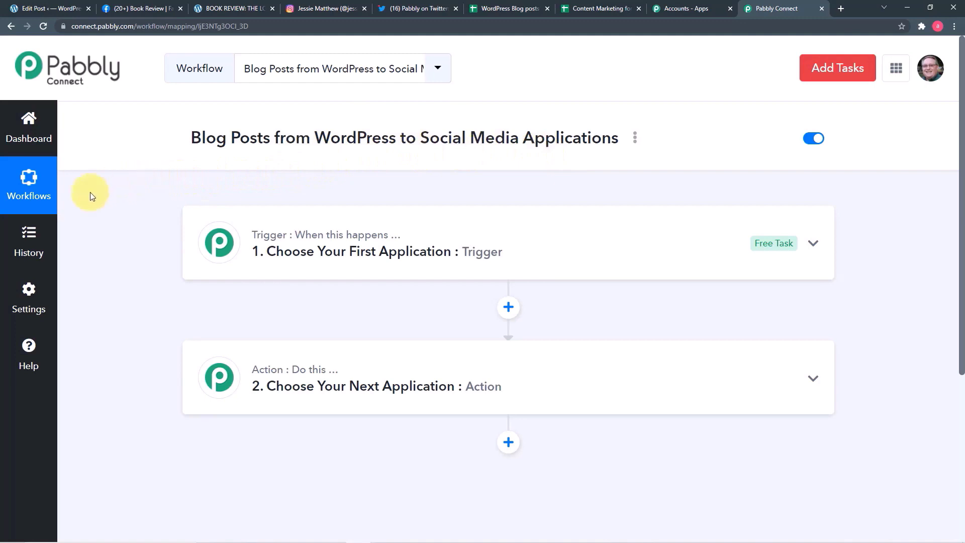
left_click(303, 271)
scroll(302, 271, "down", 2)
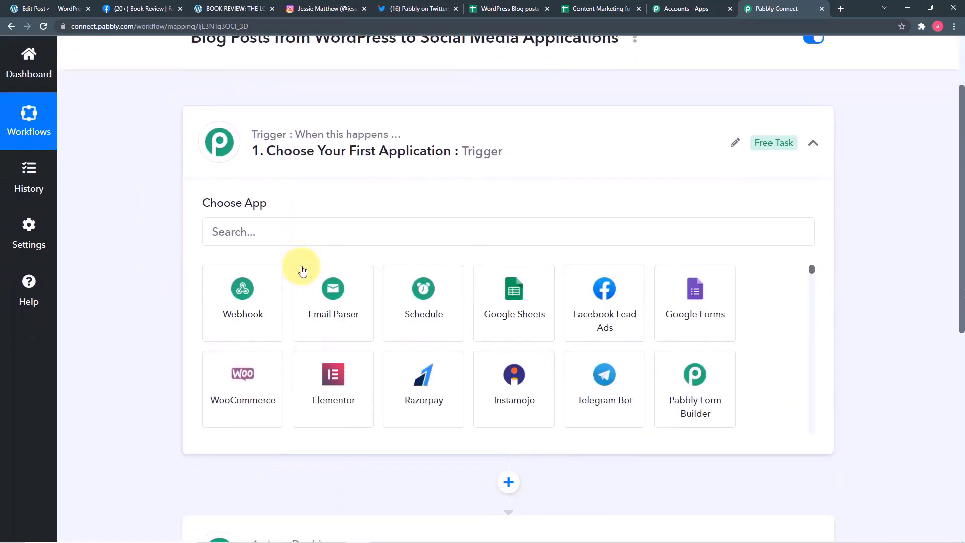
left_click(311, 231)
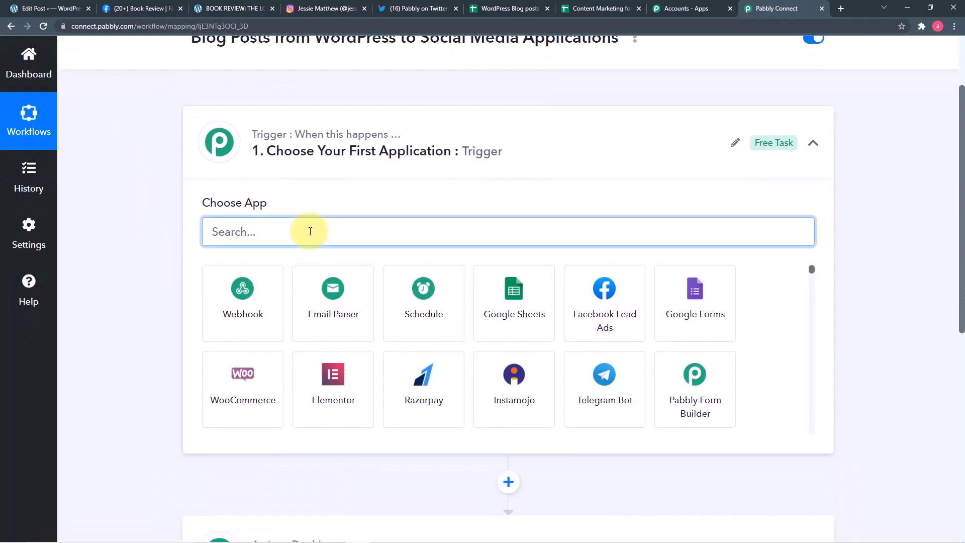
type("wo")
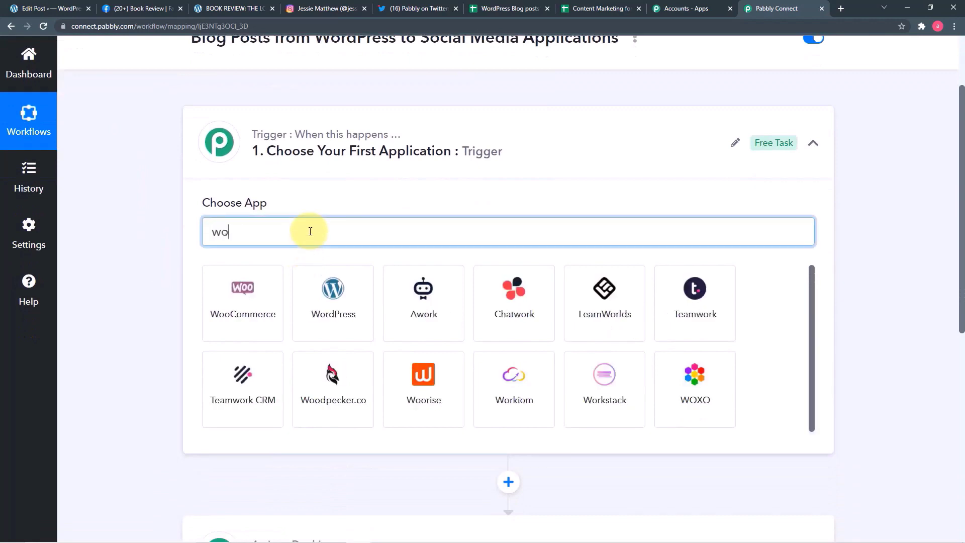
left_click(234, 285)
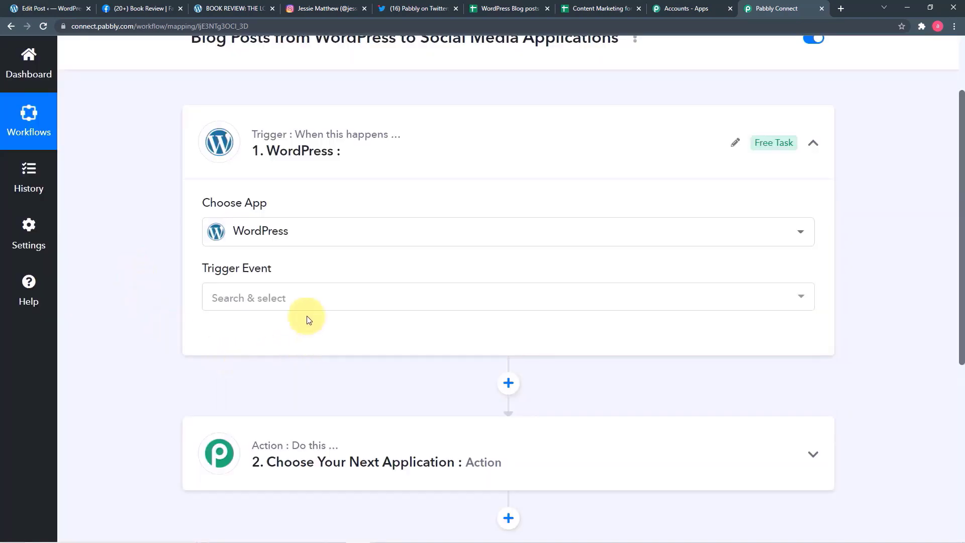
left_click(277, 300)
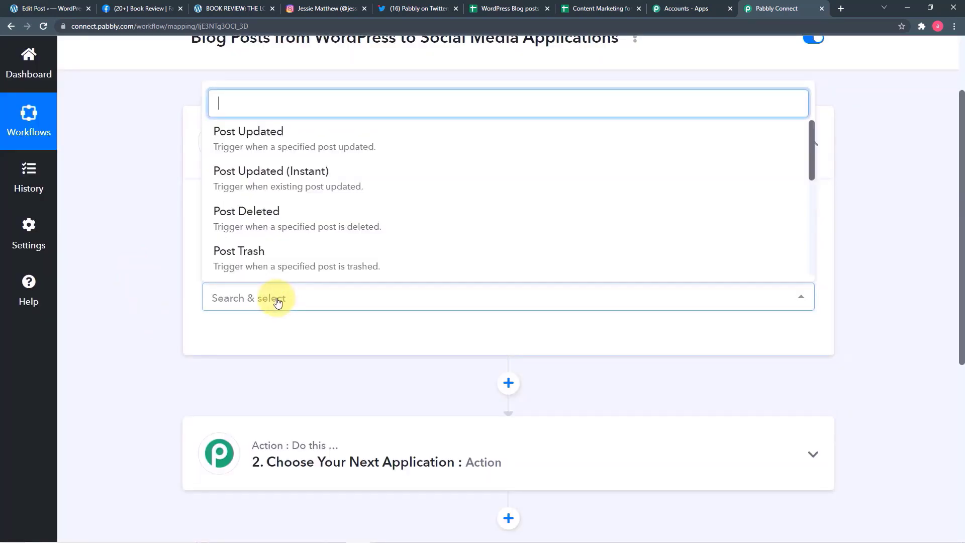
scroll(281, 215, "down", 1)
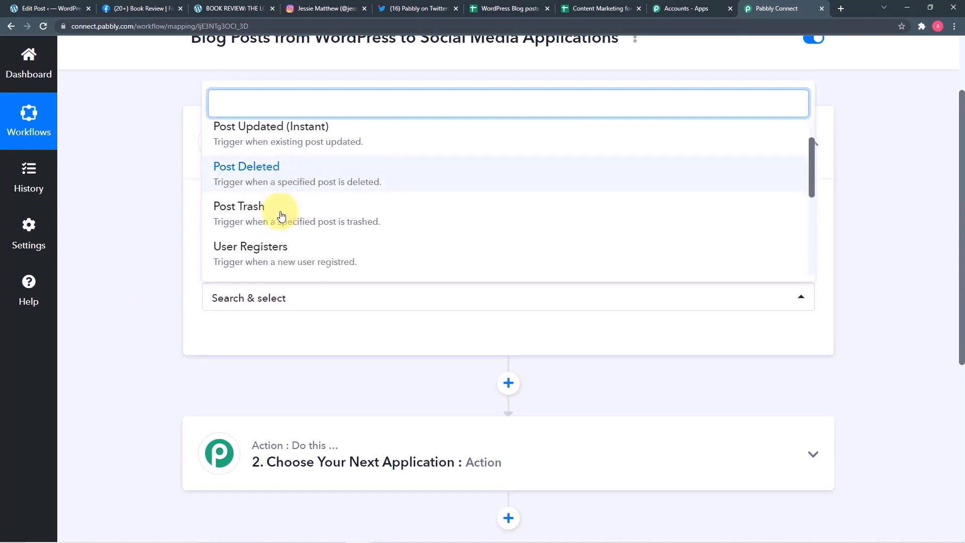
scroll(280, 215, "down", 5)
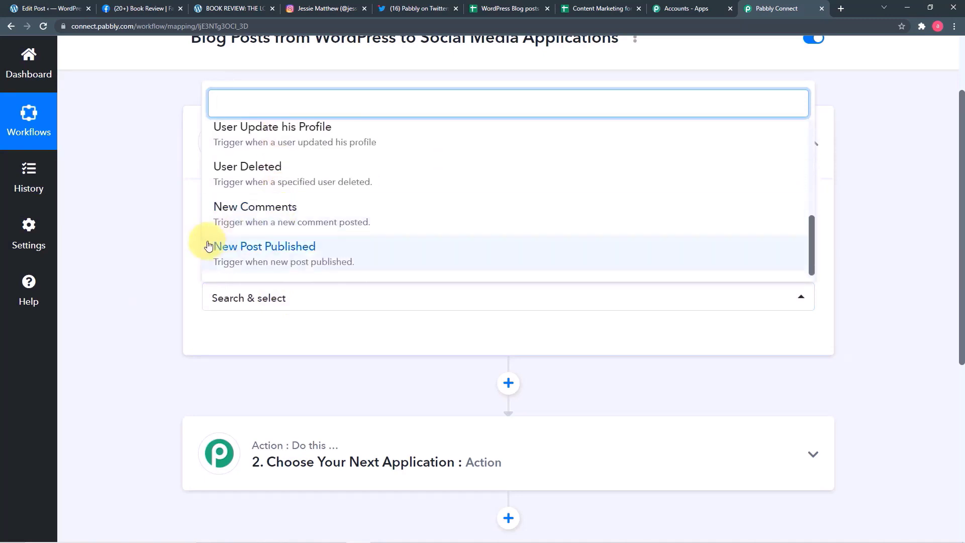
left_click(297, 253)
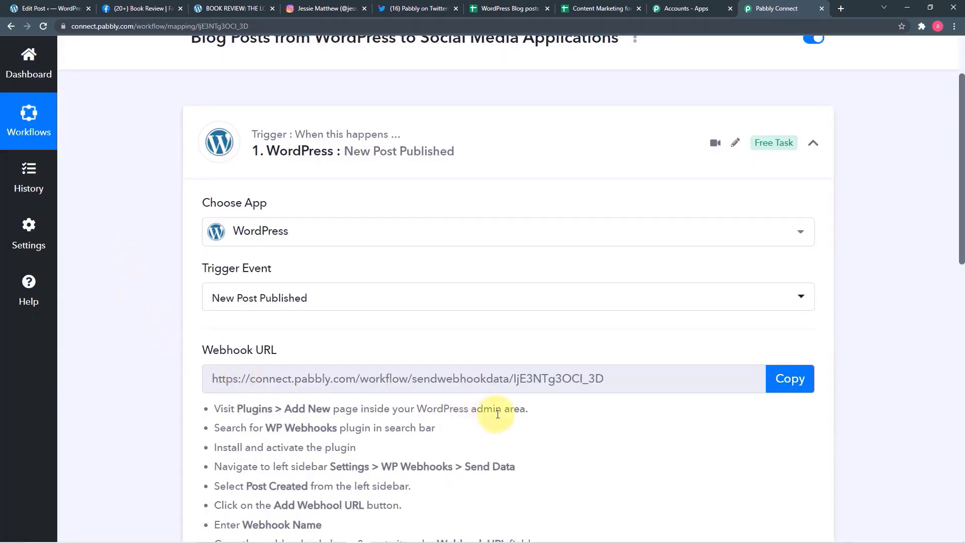
- Copy the trigger's webhook URL and go back to the WordPress Edit Post tab
scroll(496, 409, "down", 2)
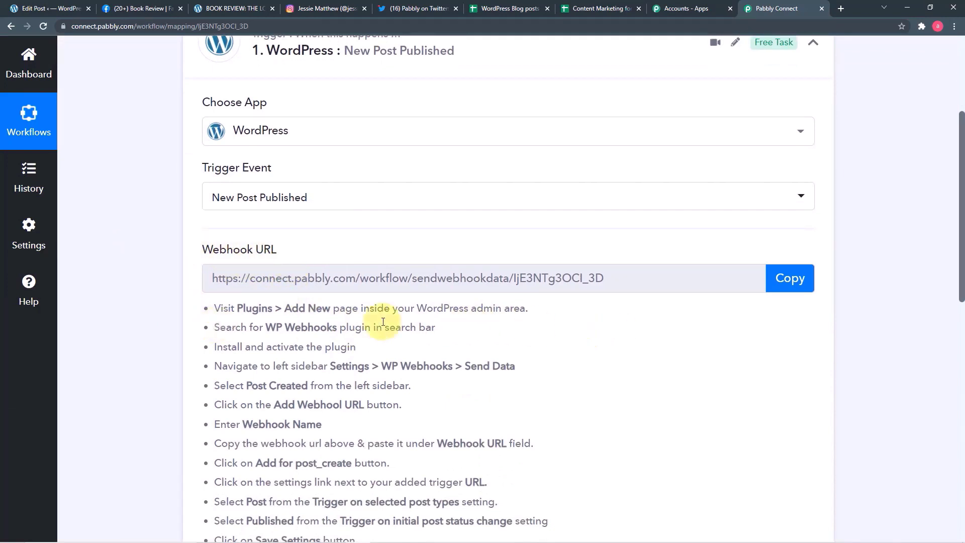
scroll(268, 342, "down", 3)
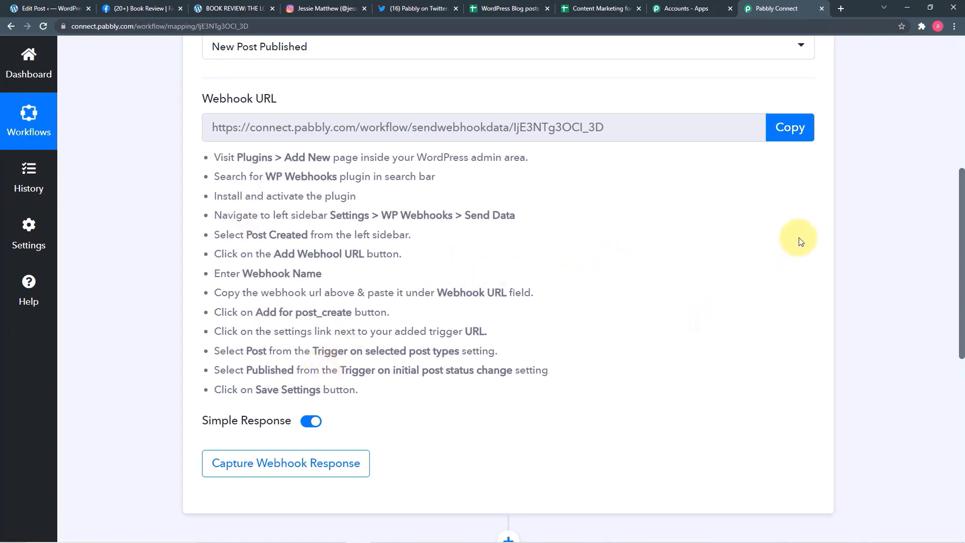
left_click(790, 127)
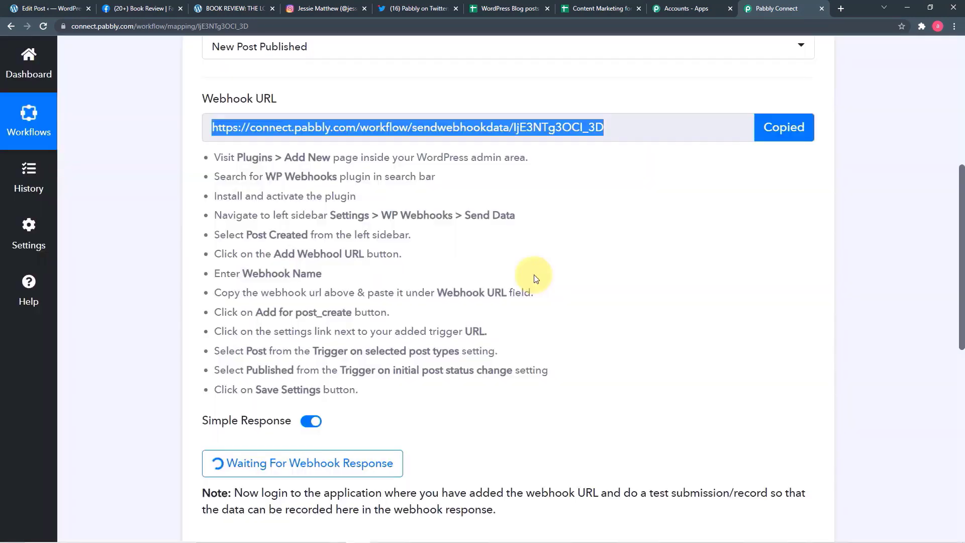
left_click(67, 11)
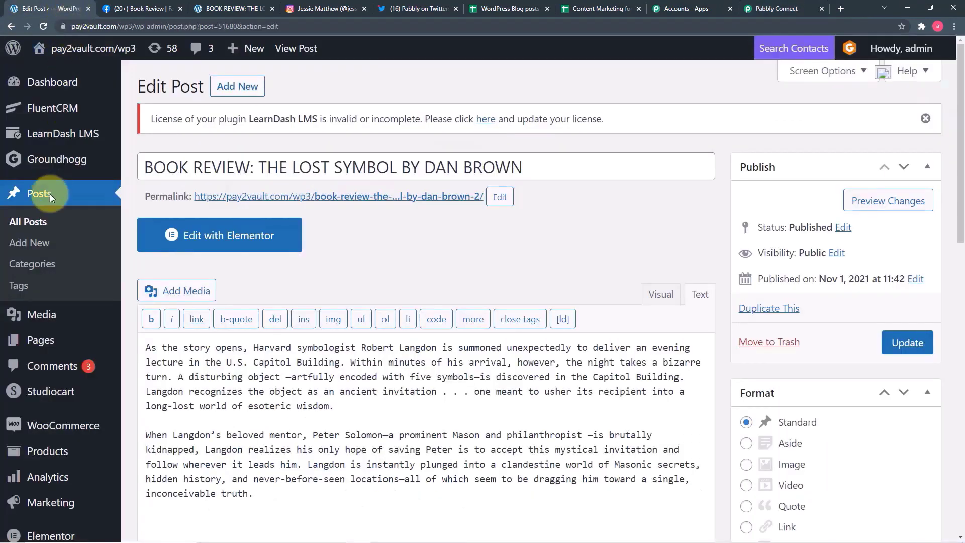
- Search the plugin directory for 'wp webhook', then show the Installed Plugins list
scroll(45, 282, "down", 4)
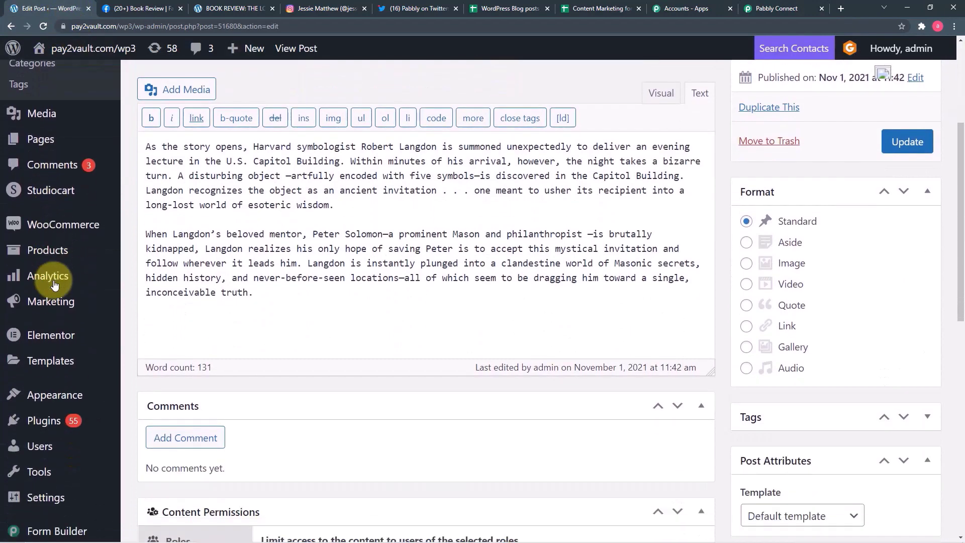
scroll(53, 281, "down", 2)
mouse_move(49, 340)
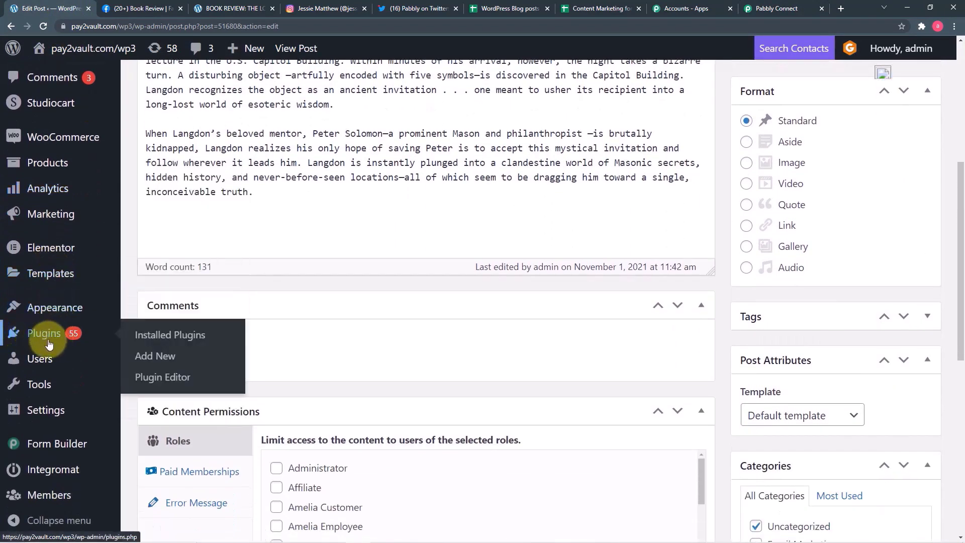
left_click(155, 360)
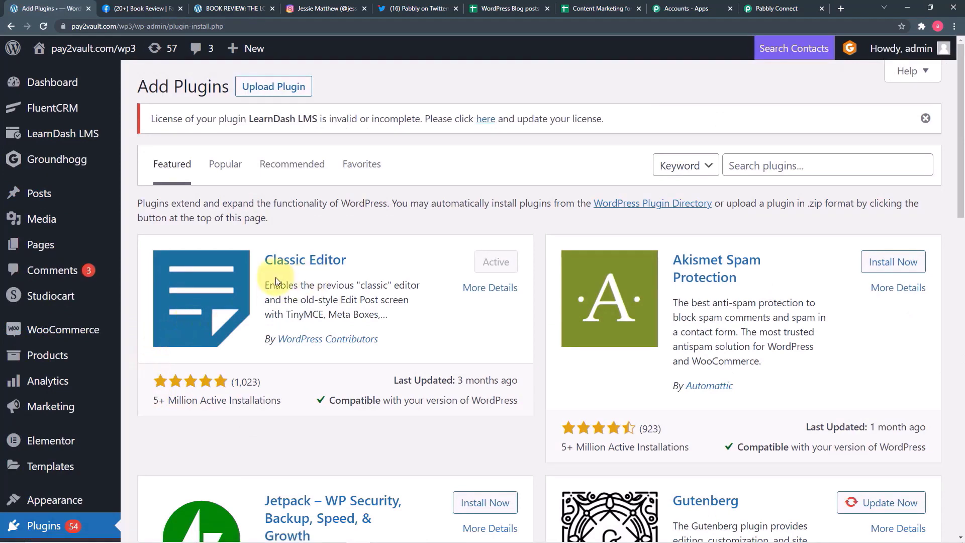
left_click(820, 171)
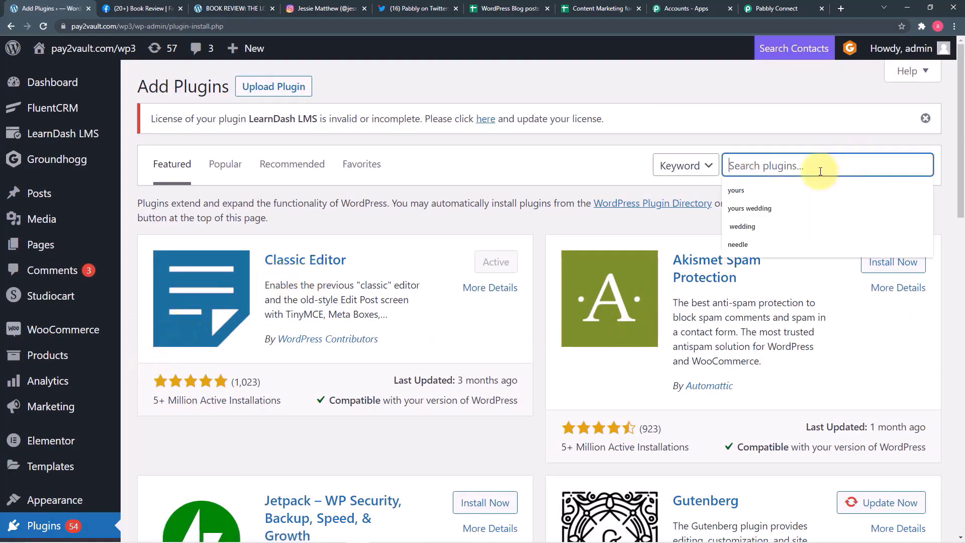
type("w")
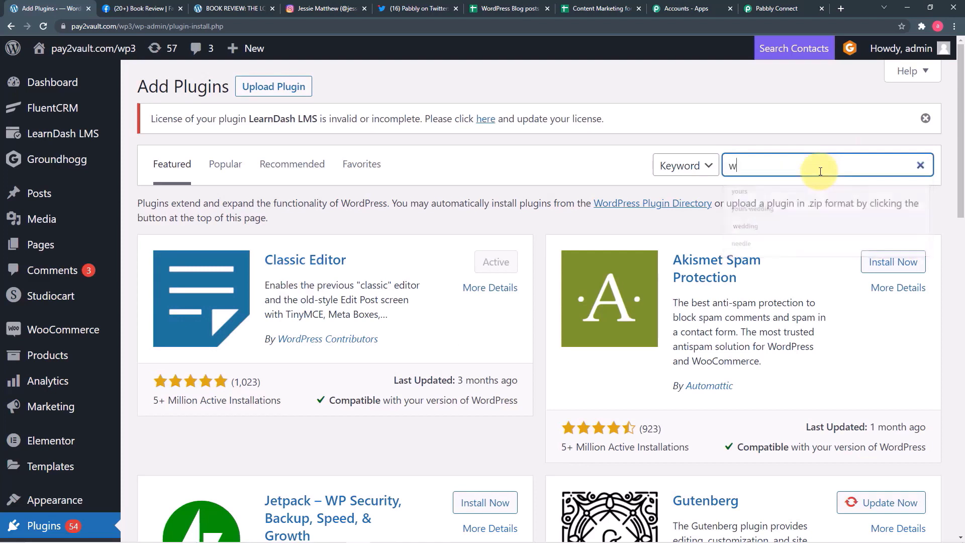
type("p we")
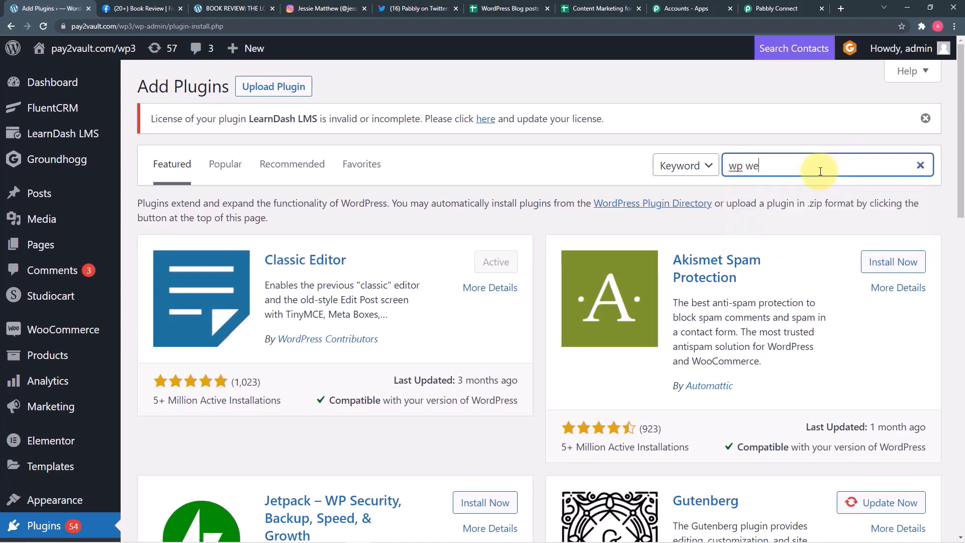
type("bhook")
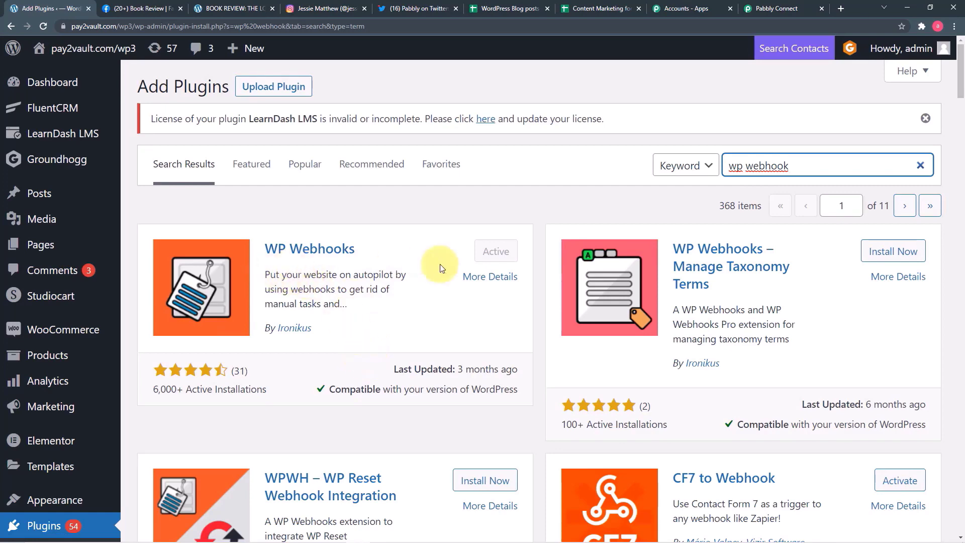
scroll(130, 312, "down", 2)
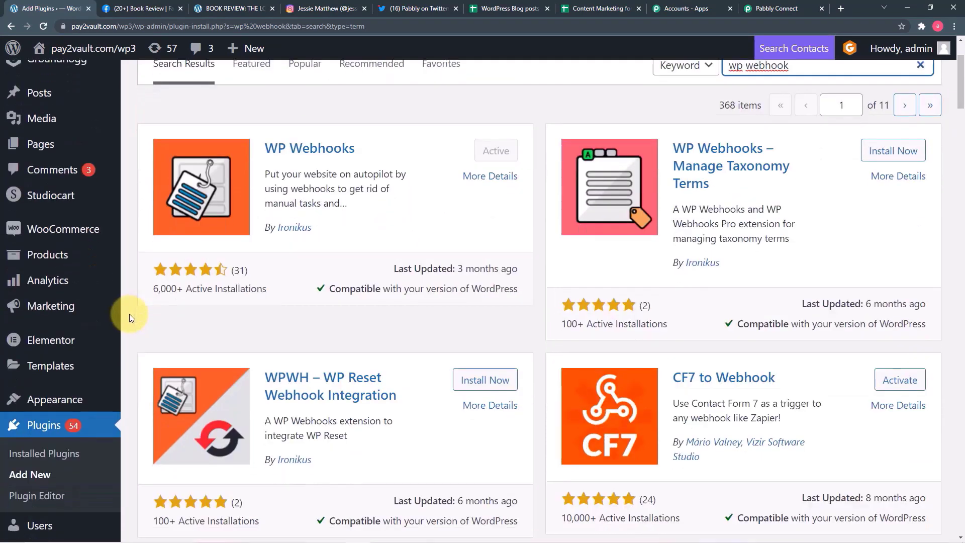
scroll(128, 314, "down", 3)
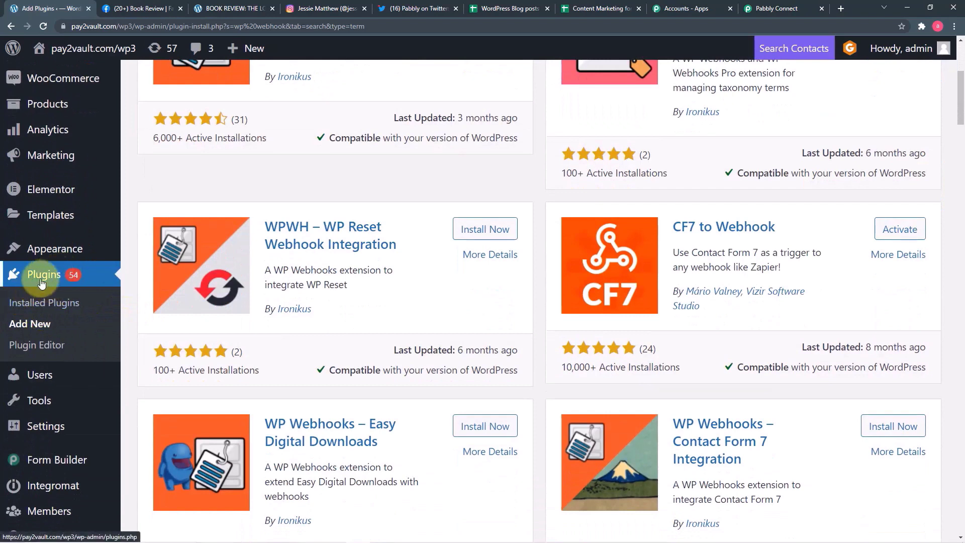
left_click(27, 306)
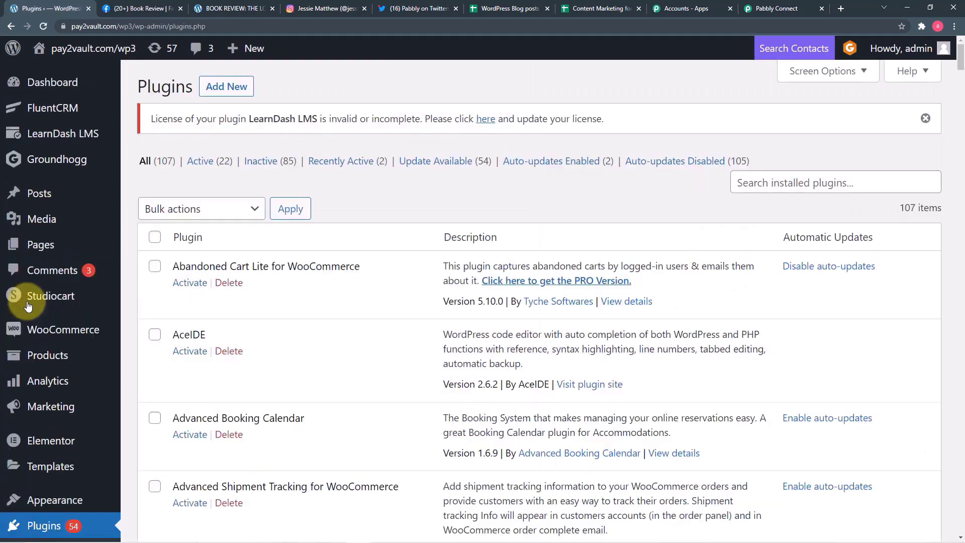
- Find WP Webhooks among installed plugins by searching 'wp we' and open its settings
left_click(767, 182)
type("w")
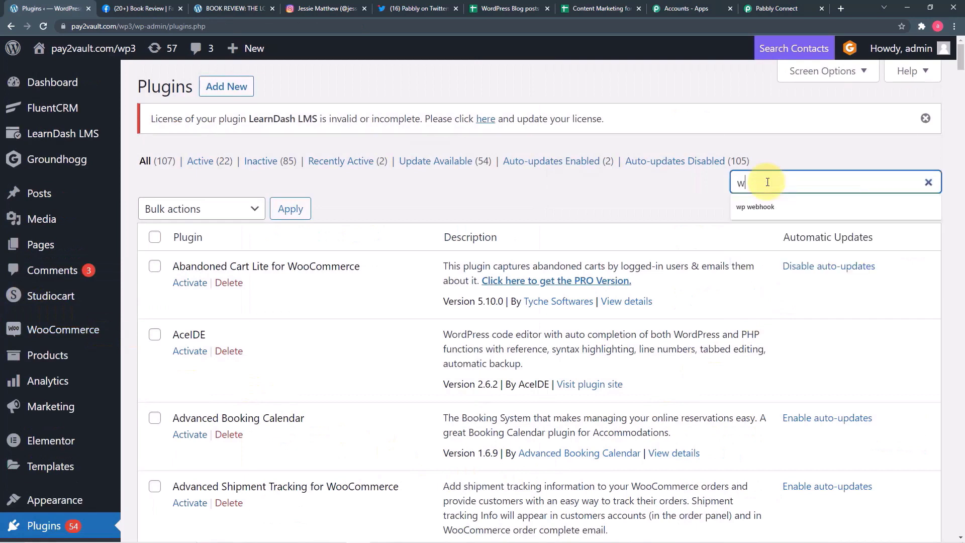
type("p")
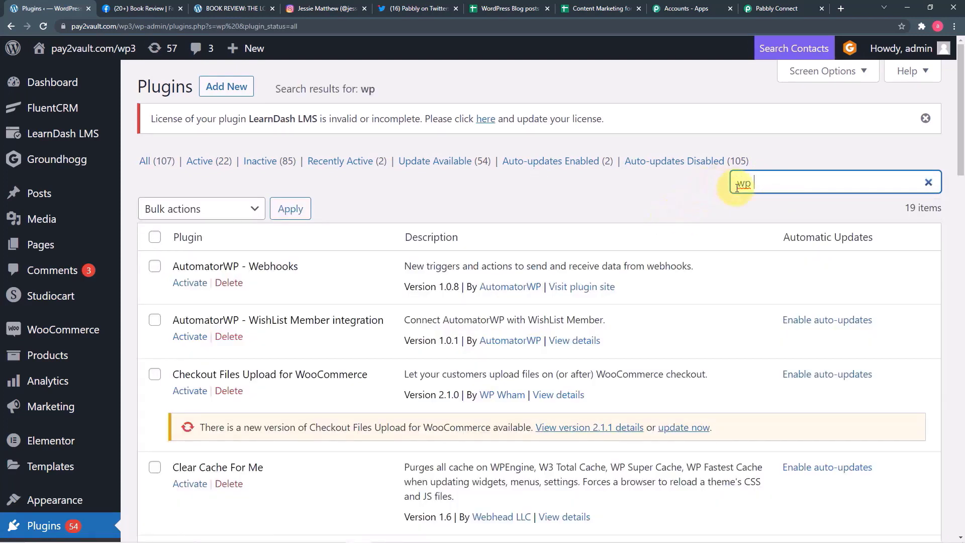
type(" we")
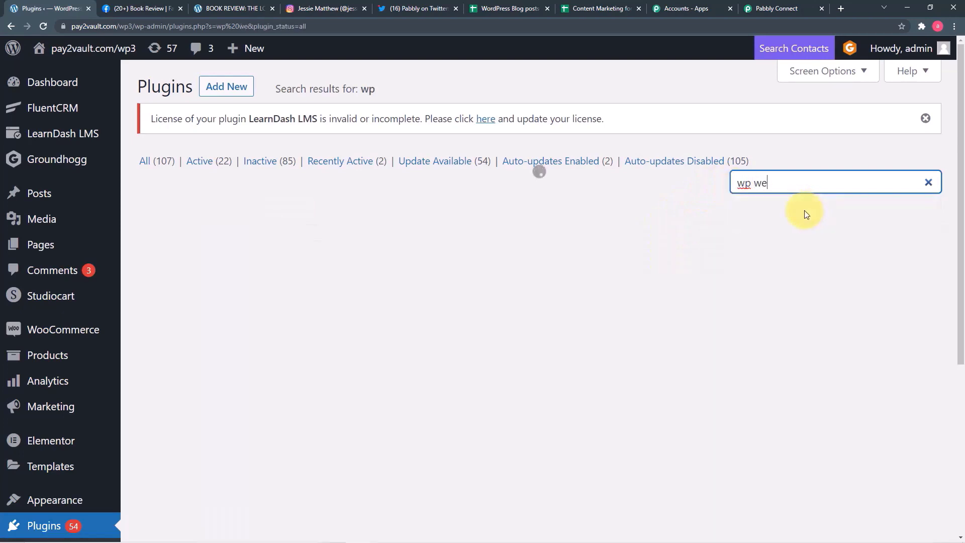
left_click(805, 210)
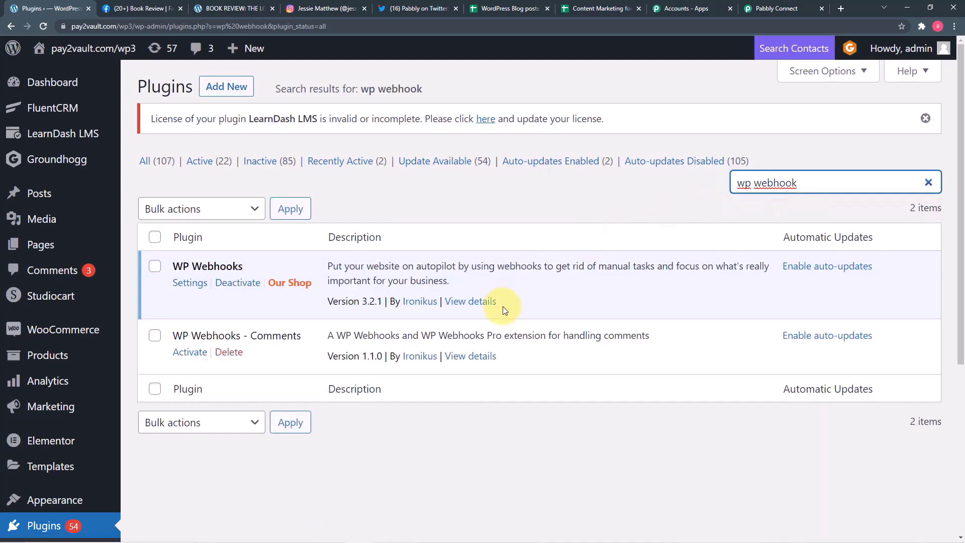
left_click(190, 283)
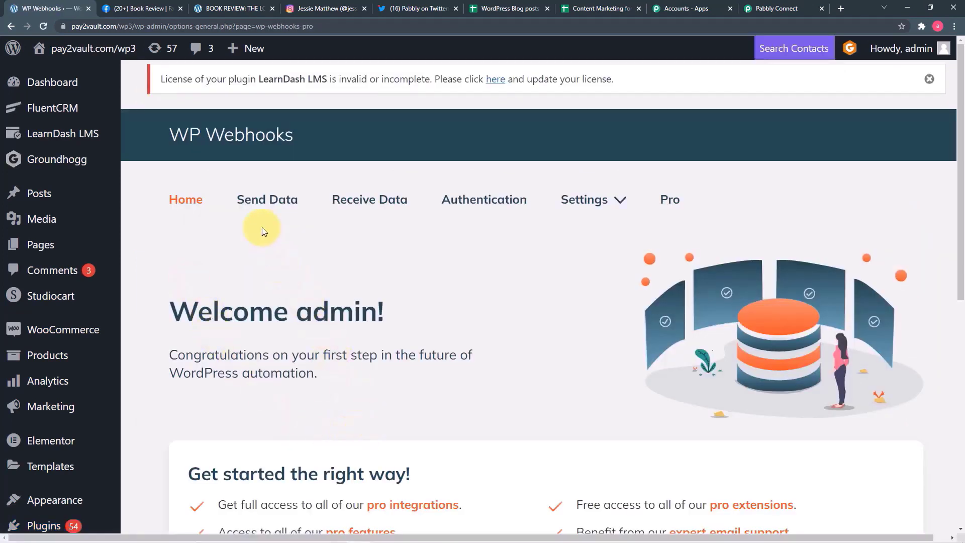
- Under Send Data, choose the Post created trigger and start a new webhook URL
left_click(258, 207)
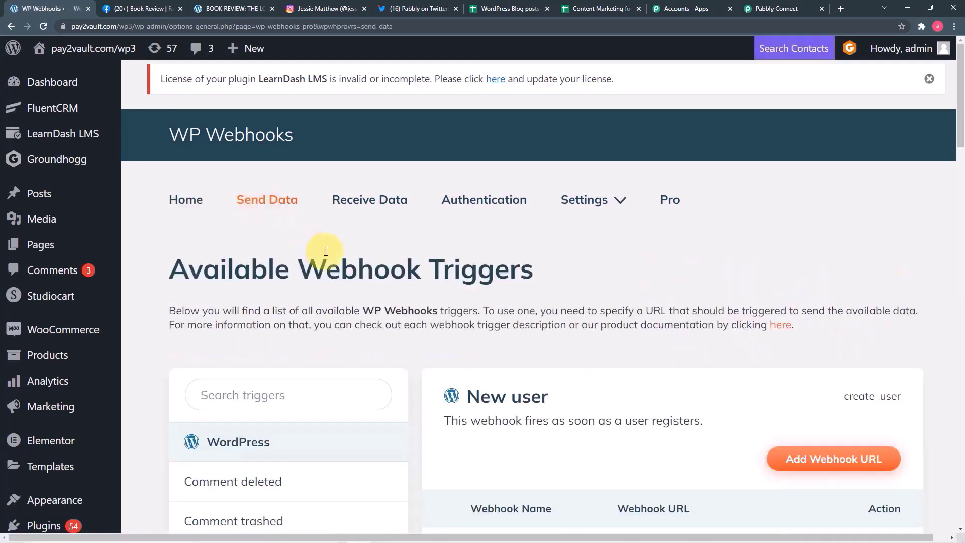
scroll(326, 252, "down", 8)
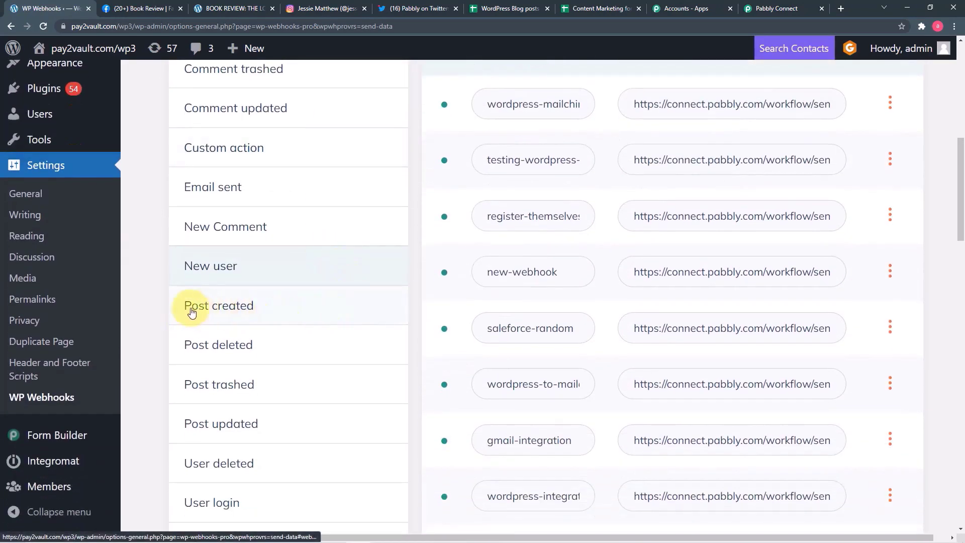
left_click(222, 310)
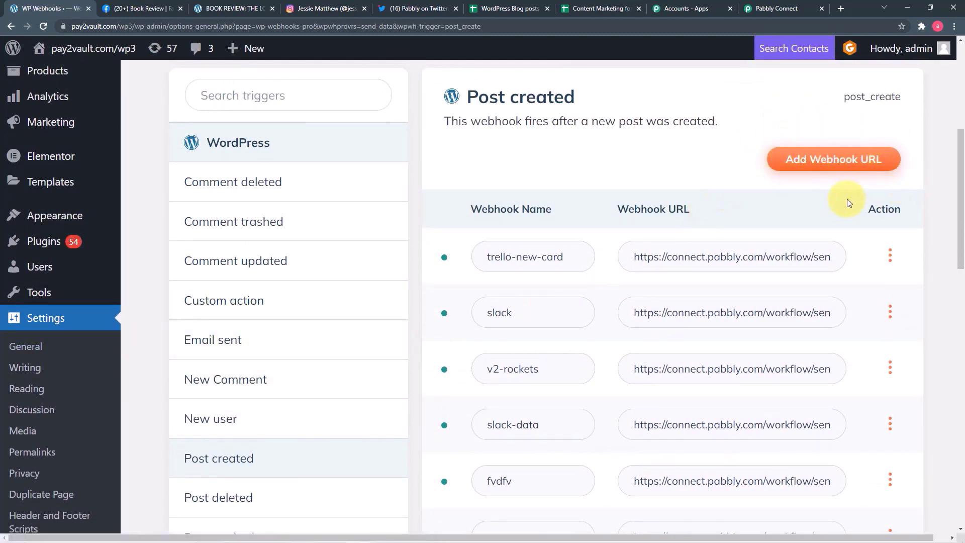
left_click(836, 161)
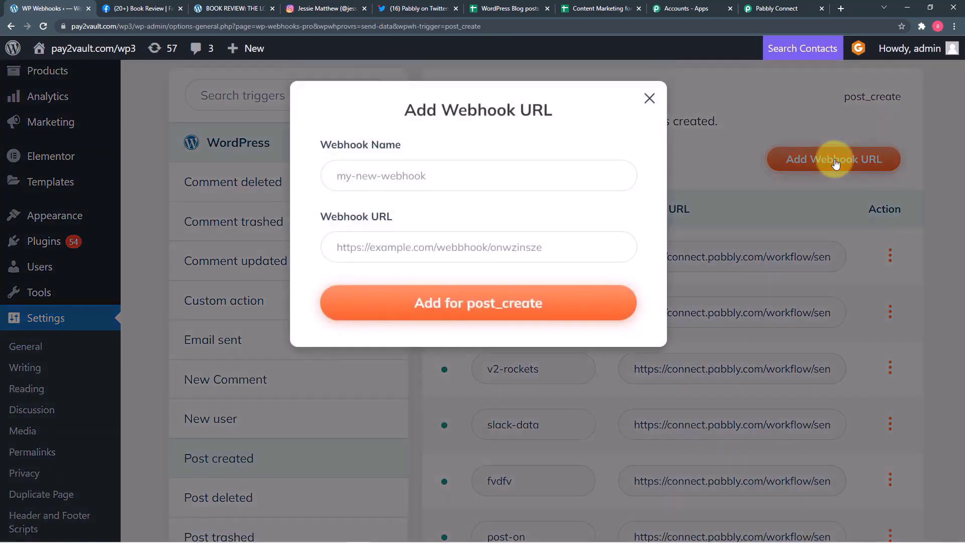
- Name the webhook 'Wp Social media webhook 2' and re-copy Pabbly's webhook URL
left_click(464, 174)
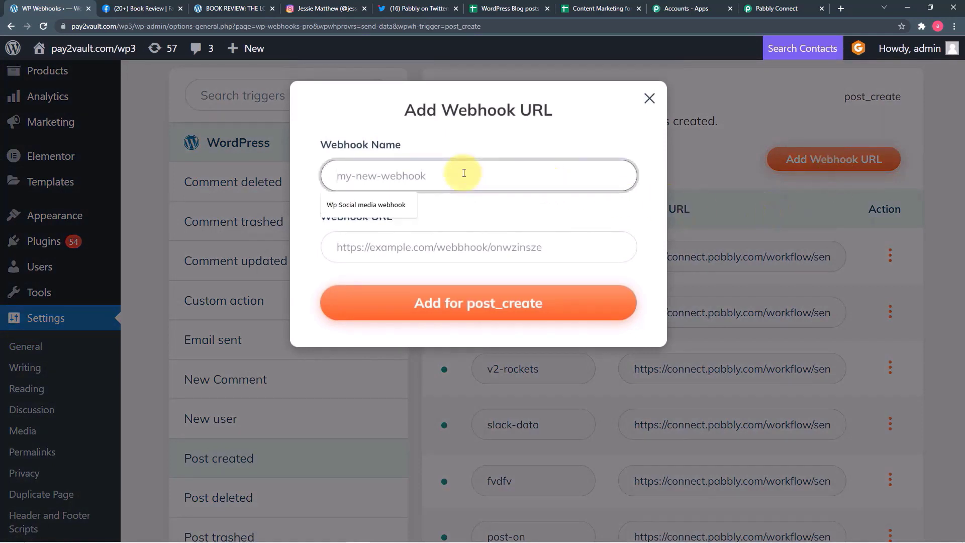
left_click(372, 205)
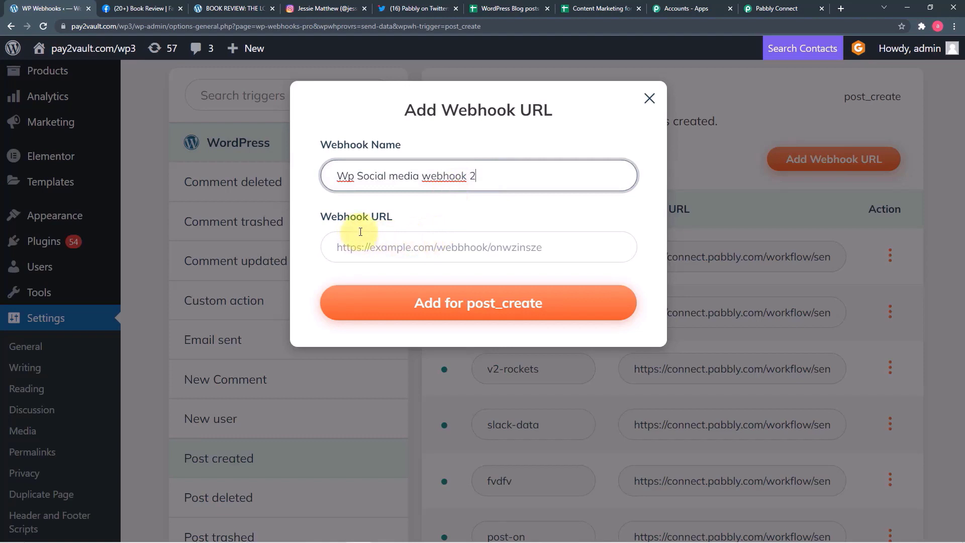
left_click(771, 8)
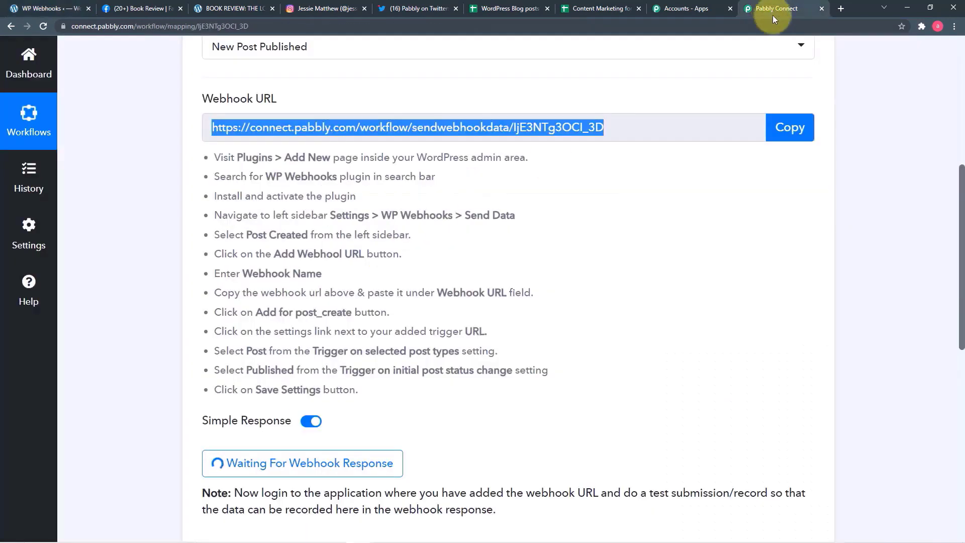
left_click(782, 128)
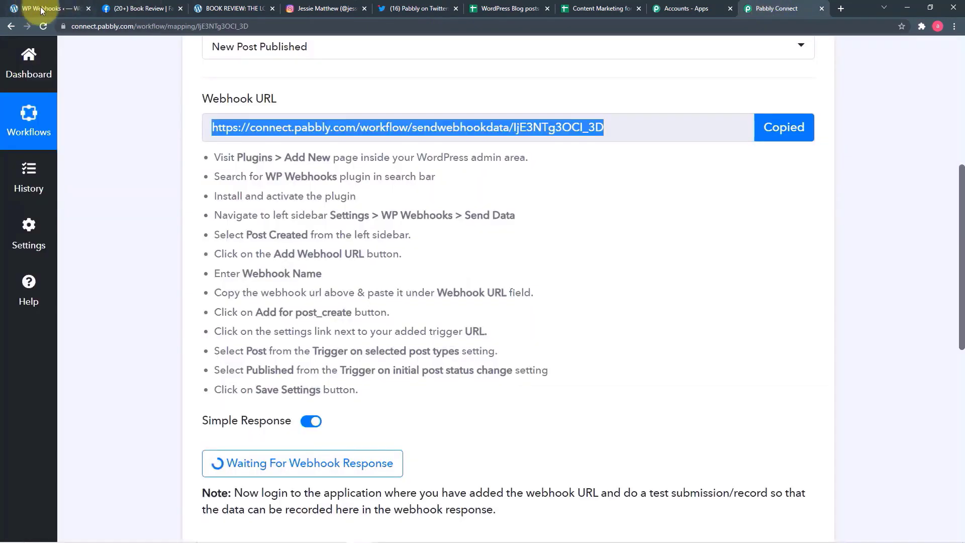
left_click(41, 10)
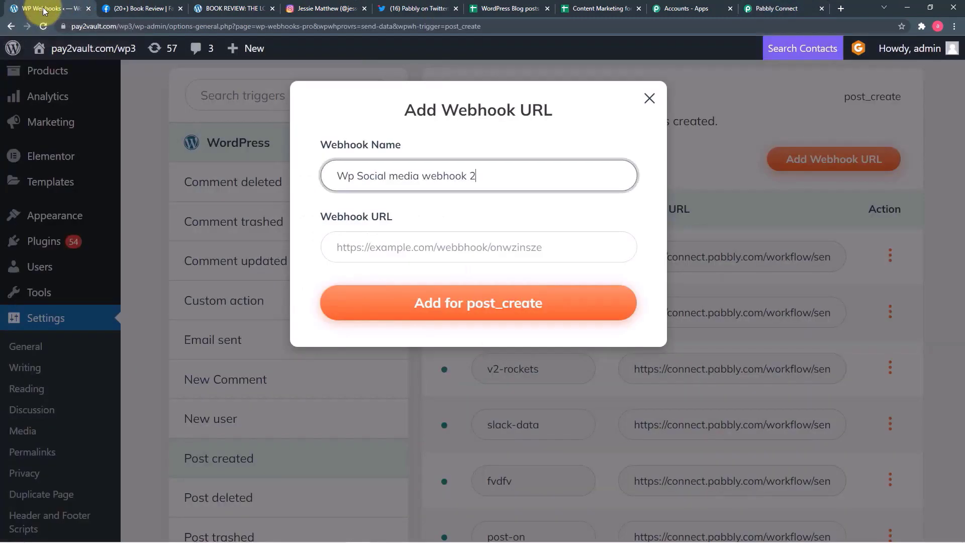
- Paste the Pabbly webhook URL and add it for post_create, then view the new row
left_click(395, 257)
right_click(384, 255)
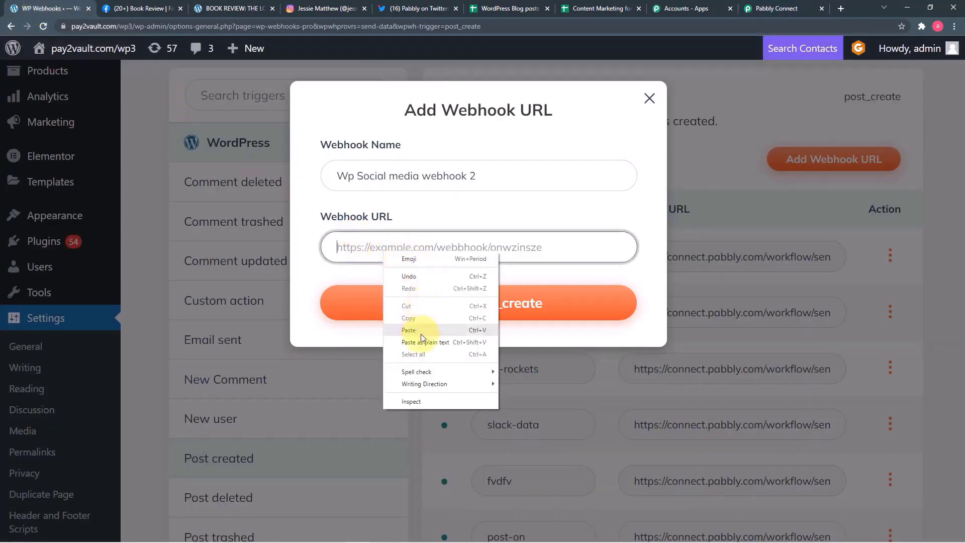
left_click(421, 330)
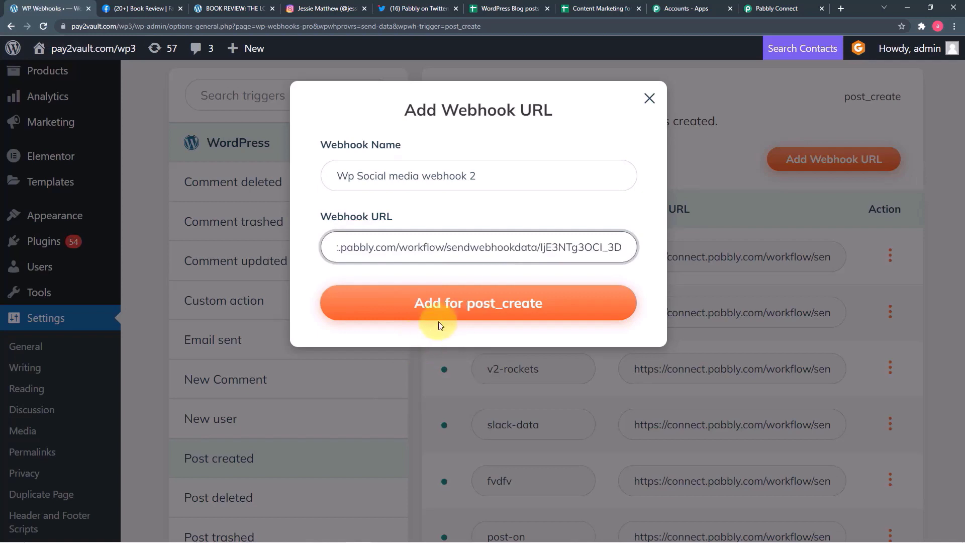
left_click(491, 307)
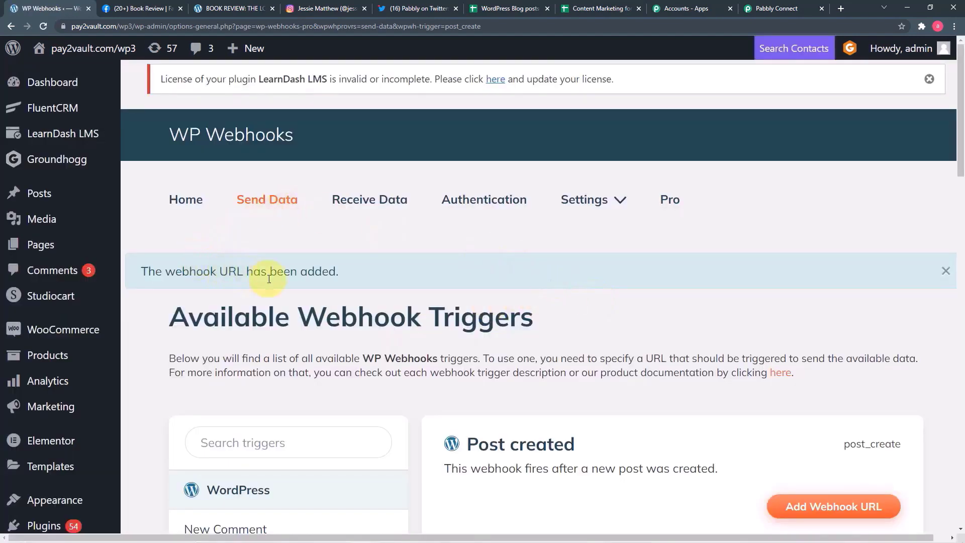
scroll(605, 321, "down", 12)
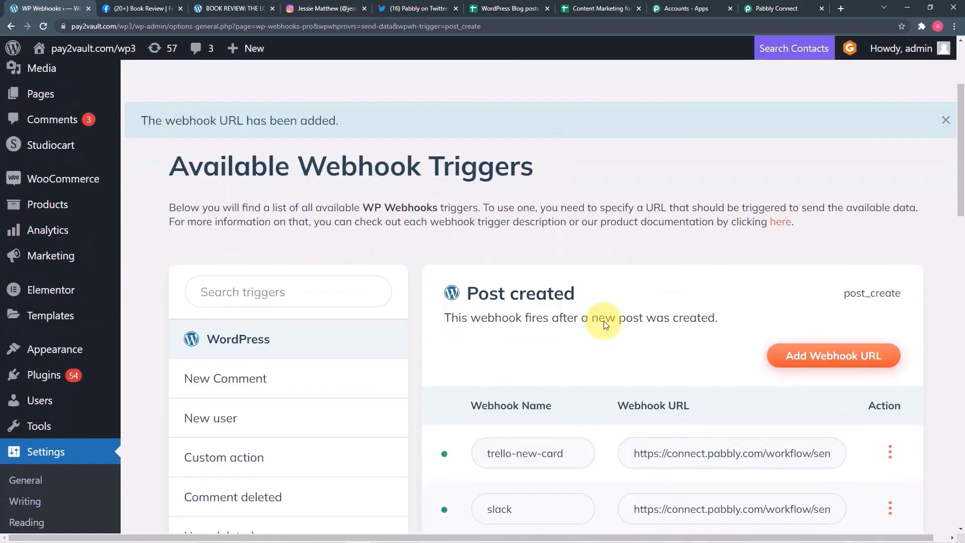
scroll(604, 321, "down", 12)
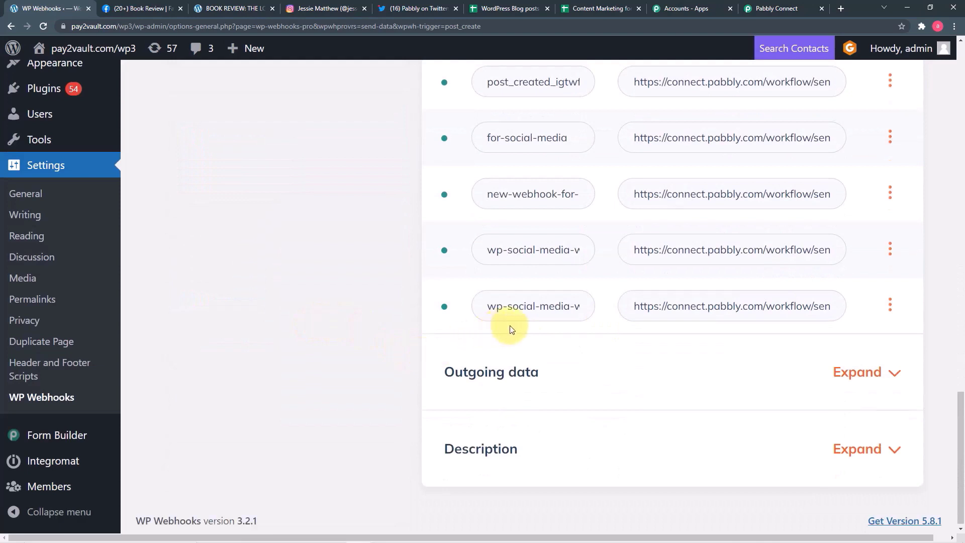
- Open the settings dialog of the new wp-social-media webhook
left_click(538, 316)
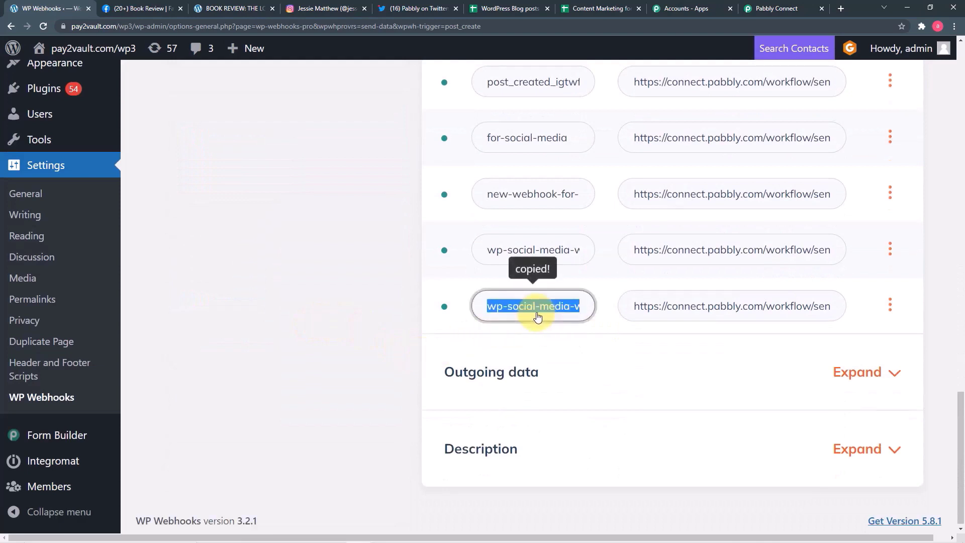
left_click(889, 304)
left_click(890, 406)
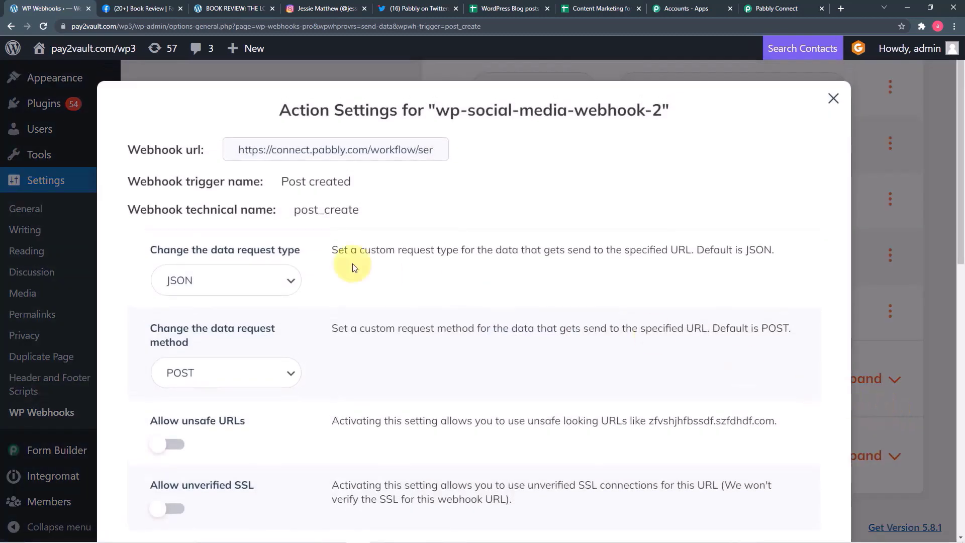
scroll(249, 258, "down", 1)
scroll(250, 259, "up", 1)
scroll(254, 256, "down", 1)
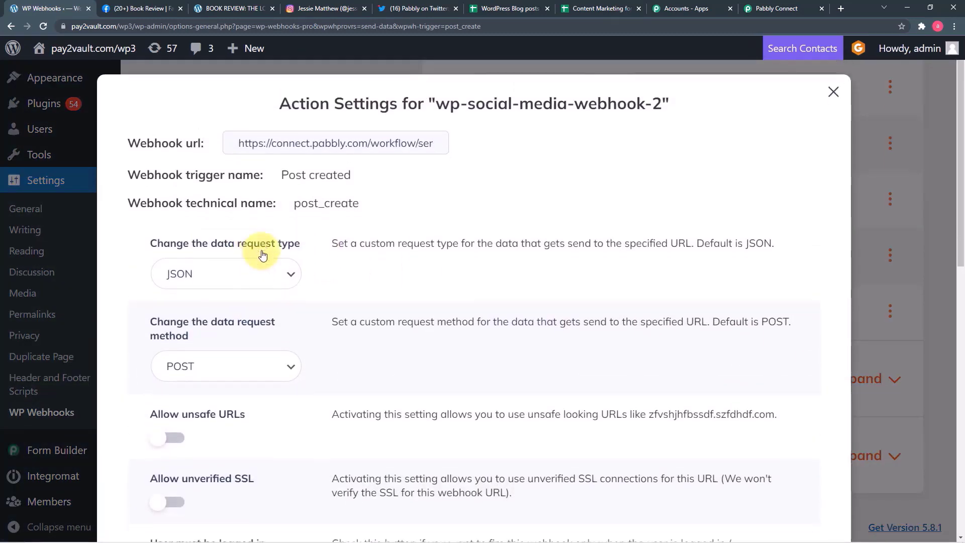
scroll(262, 256, "down", 3)
scroll(263, 256, "up", 3)
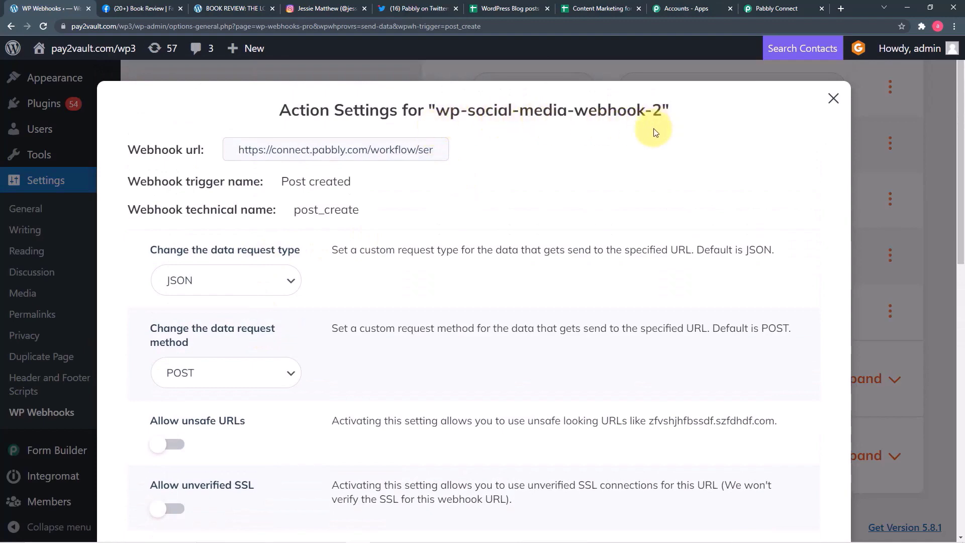
scroll(413, 200, "down", 3)
scroll(412, 199, "down", 9)
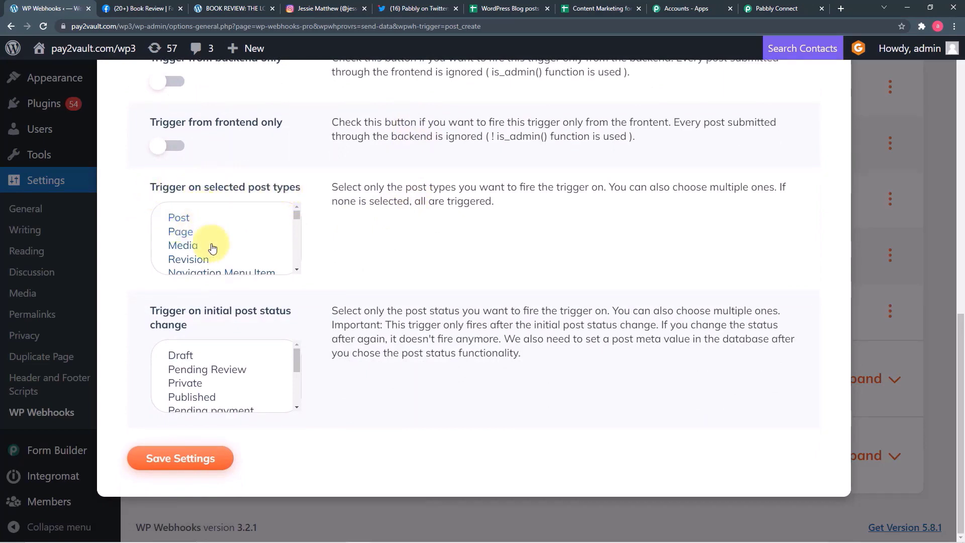
scroll(210, 244, "down", 5)
scroll(212, 248, "up", 5)
- Restrict the webhook to Post type and Published status, save, and close the dialog
left_click(178, 220)
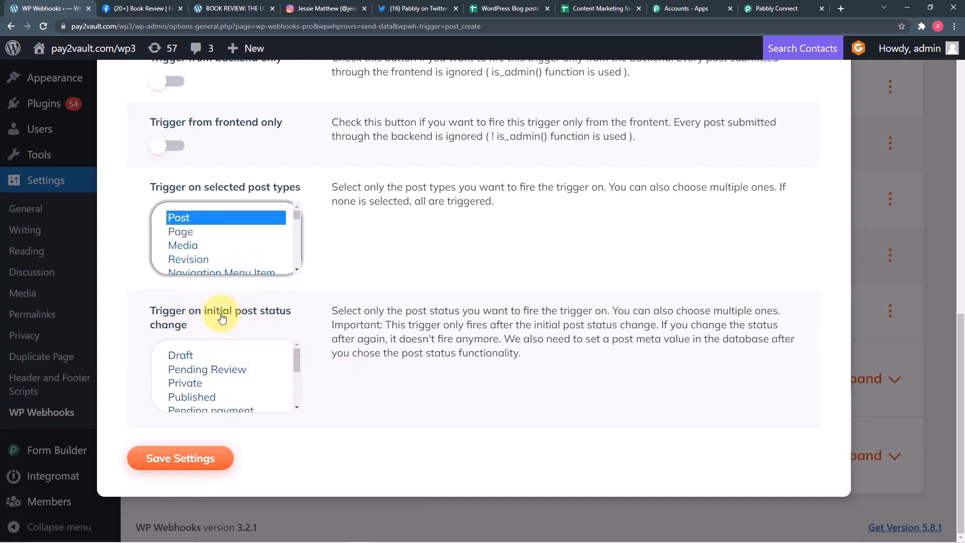
left_click(201, 398)
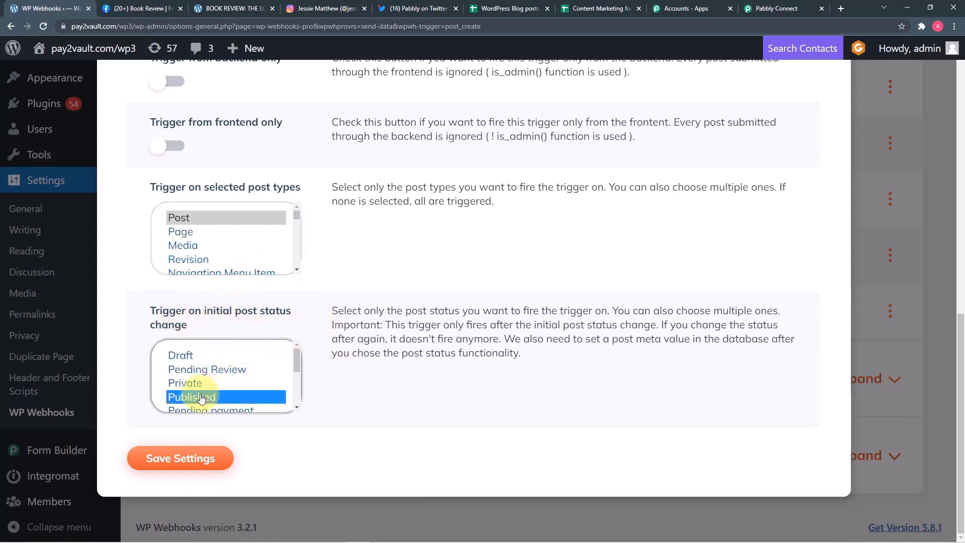
left_click(195, 459)
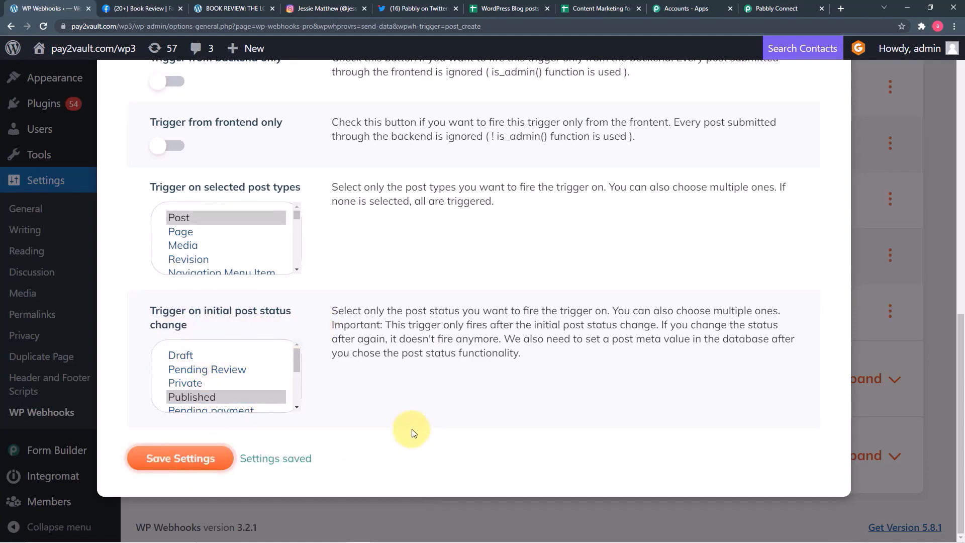
scroll(687, 370, "up", 2)
scroll(687, 370, "up", 10)
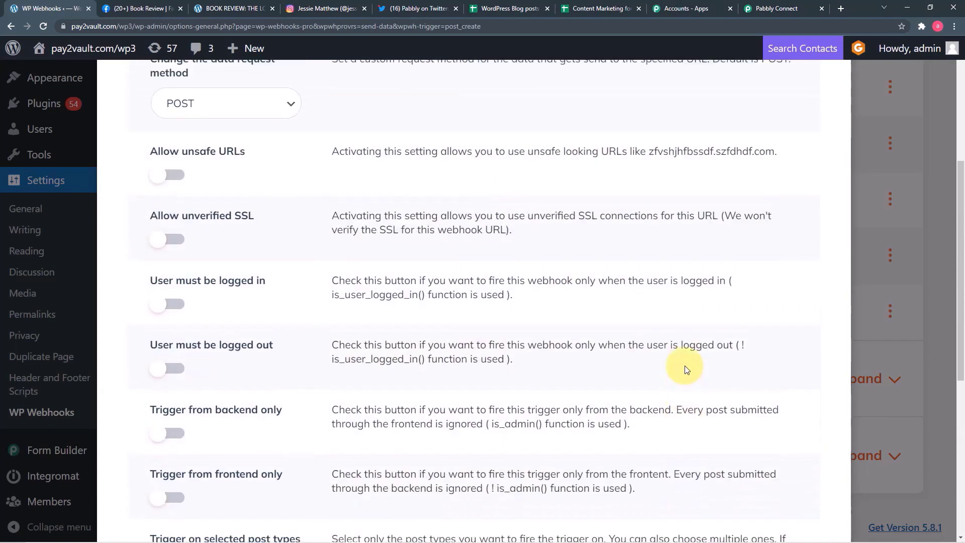
left_click(834, 99)
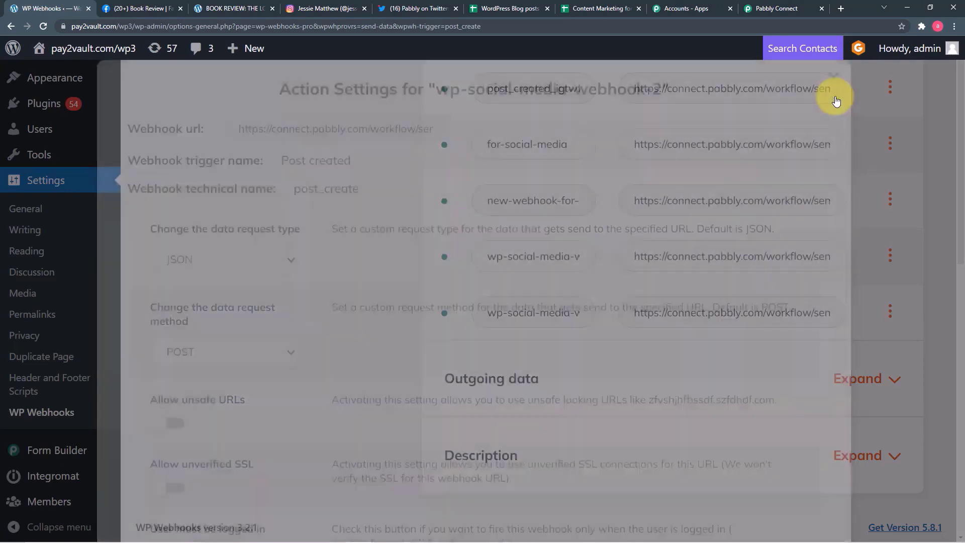
- Confirm Pabbly is still waiting for a webhook response, then return to WP Webhooks
left_click(780, 7)
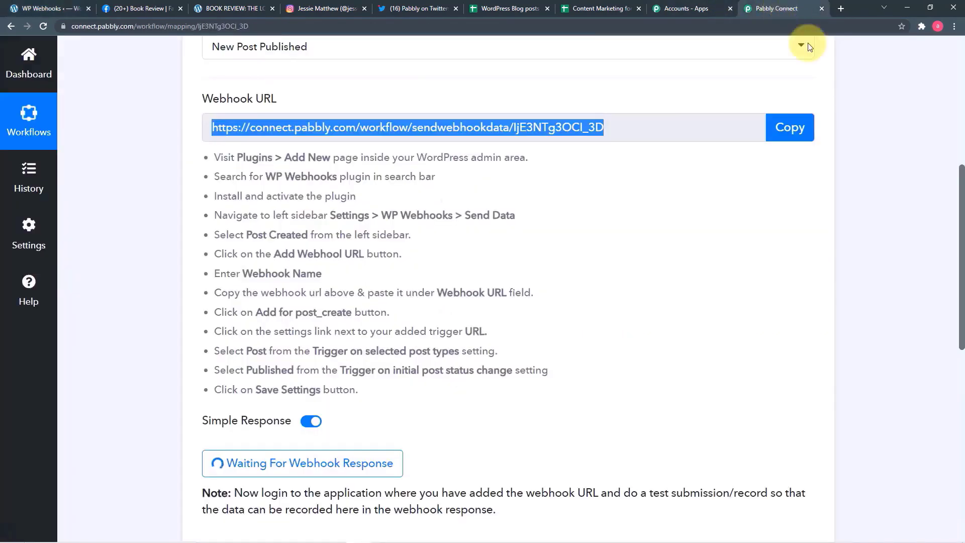
scroll(357, 244, "down", 3)
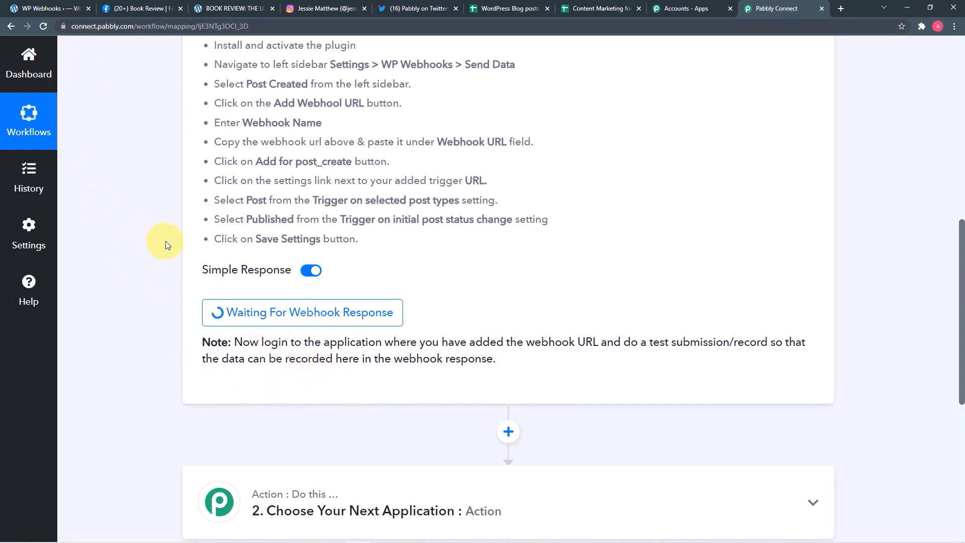
left_click(48, 8)
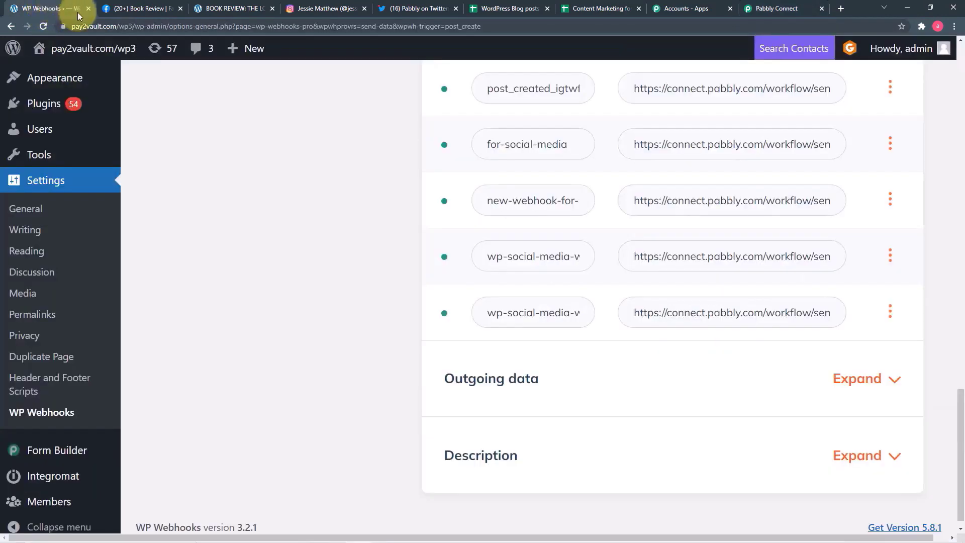
- Publish the post 'The Henna Artist by Alka Joshi: A Book review' with its featured cover image
scroll(44, 213, "up", 5)
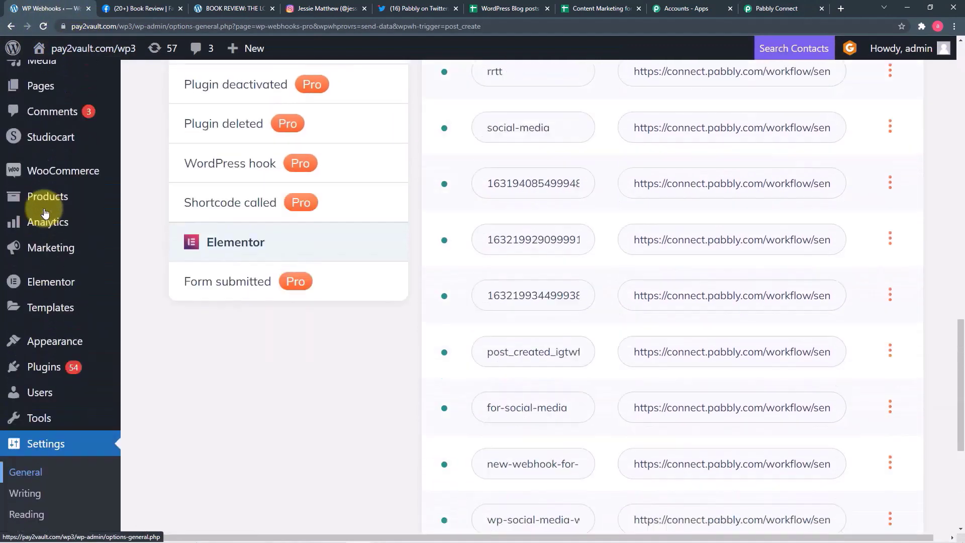
scroll(44, 208, "up", 2)
mouse_move(43, 125)
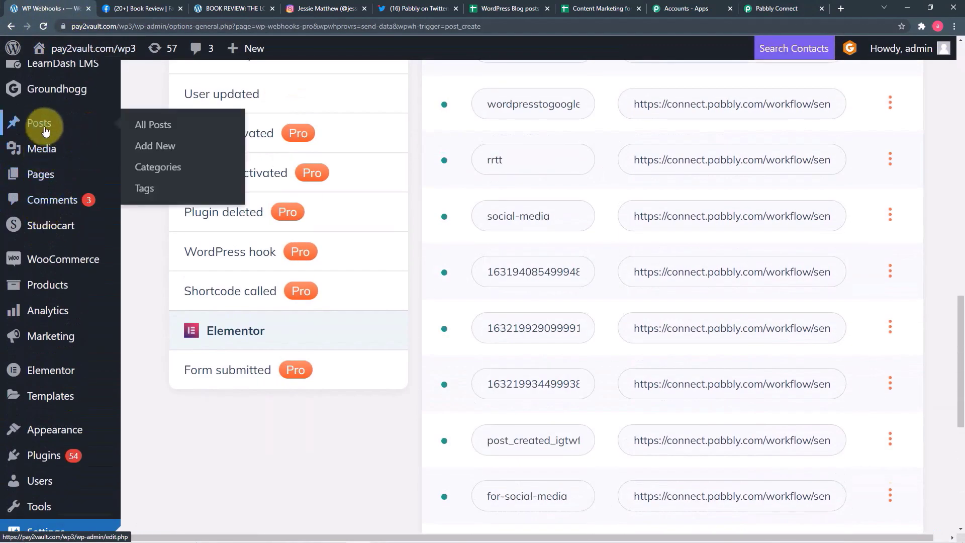
left_click(164, 149)
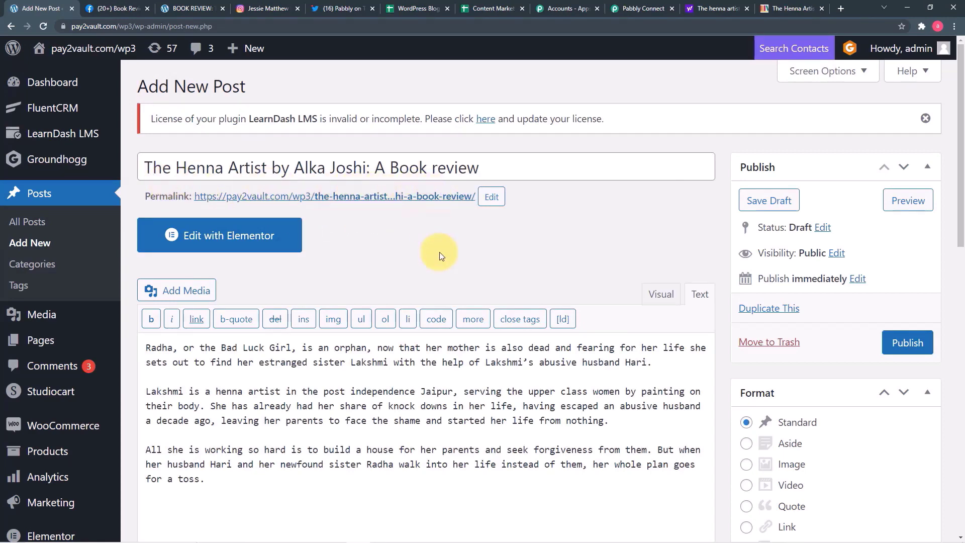
scroll(440, 256, "down", 15)
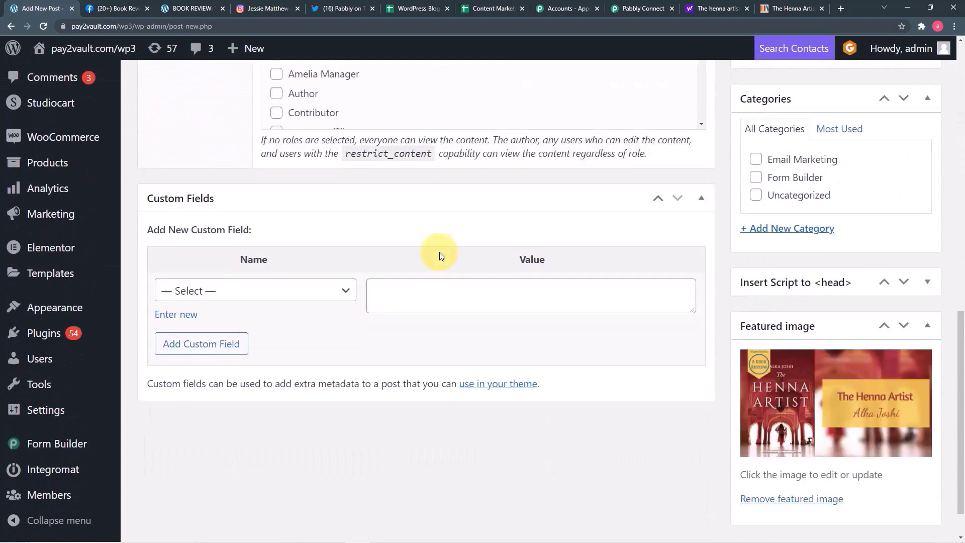
scroll(440, 256, "down", 1)
scroll(440, 256, "up", 16)
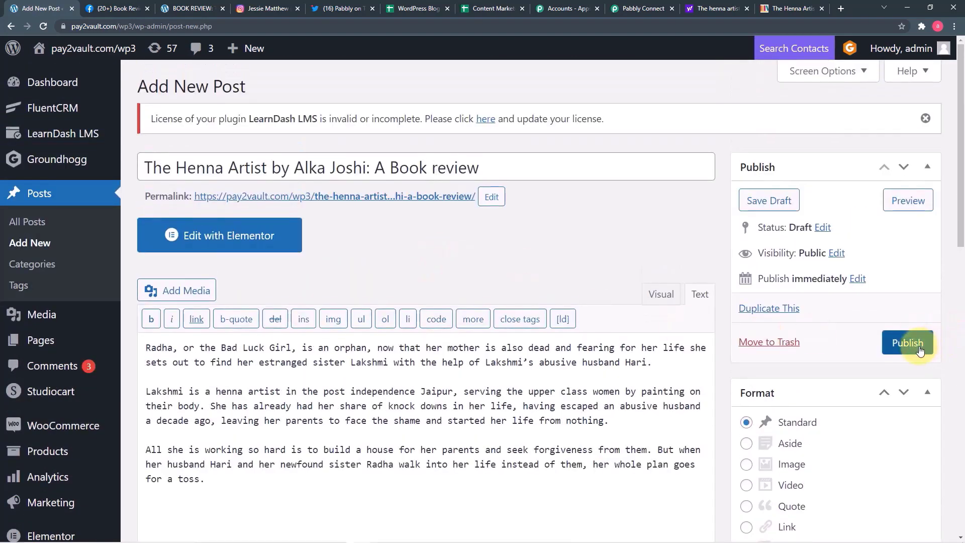
left_click(918, 350)
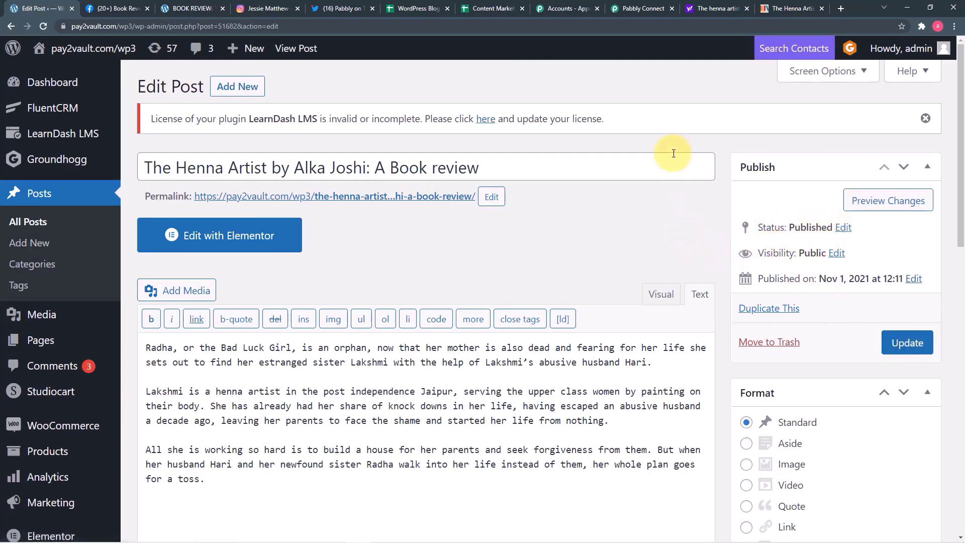
- Review the received webhook fields: title, content, status, permalink, thumbnail and category
left_click(641, 10)
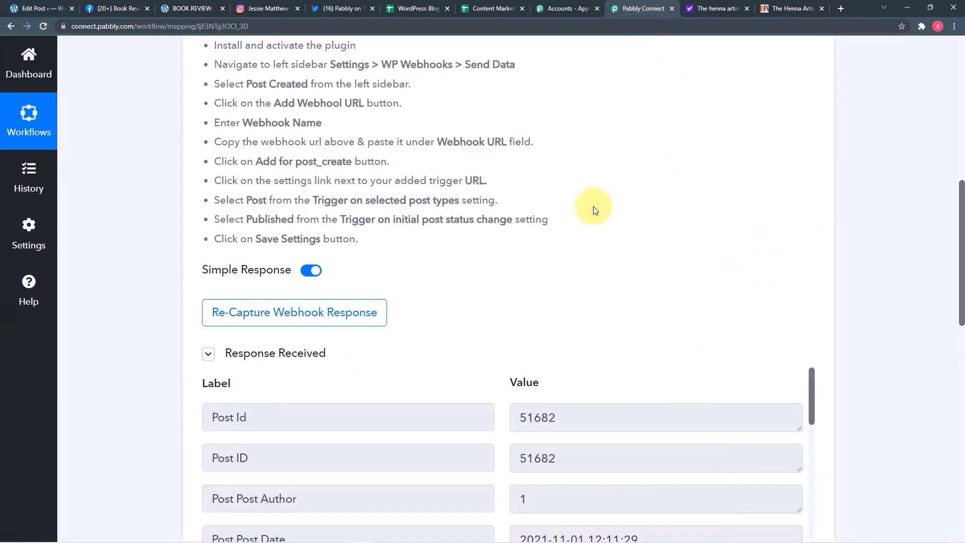
scroll(595, 210, "down", 6)
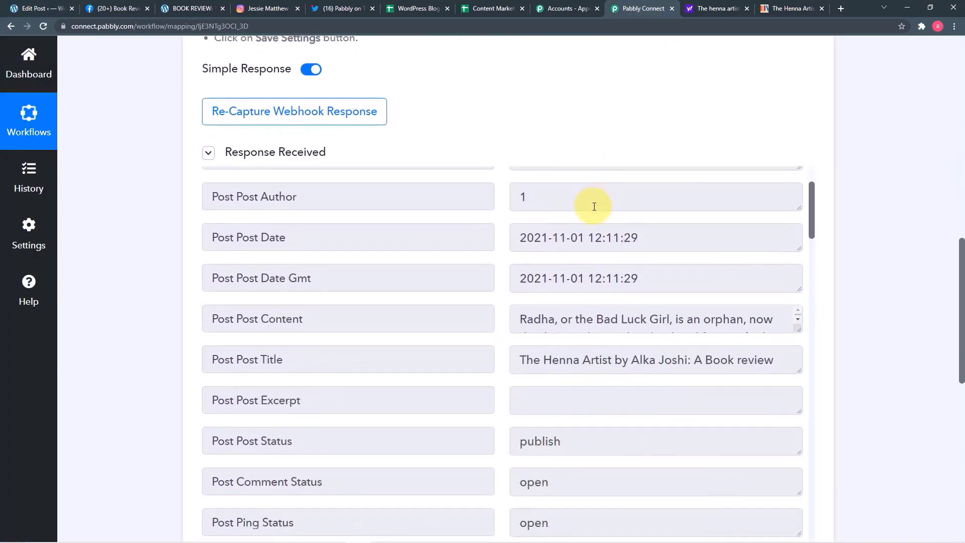
scroll(594, 207, "down", 8)
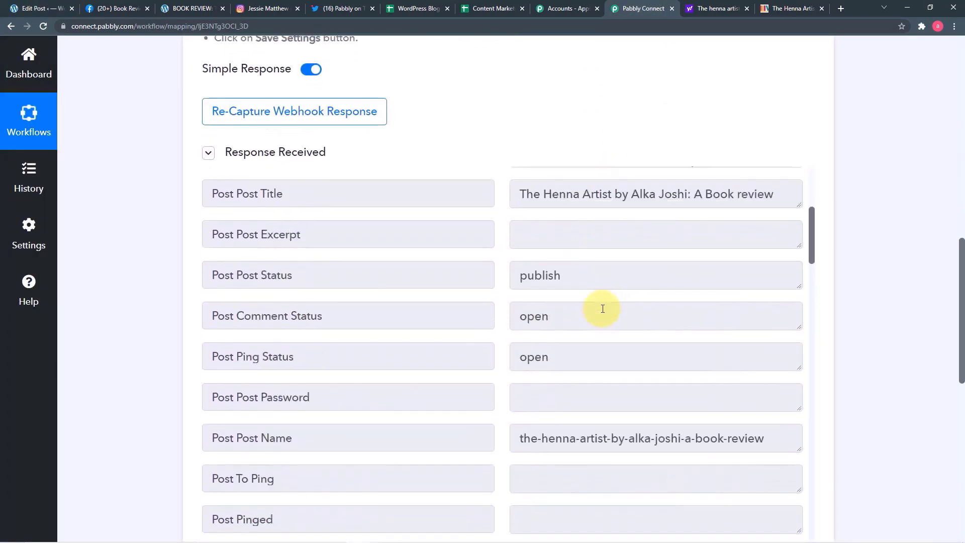
scroll(603, 308, "down", 8)
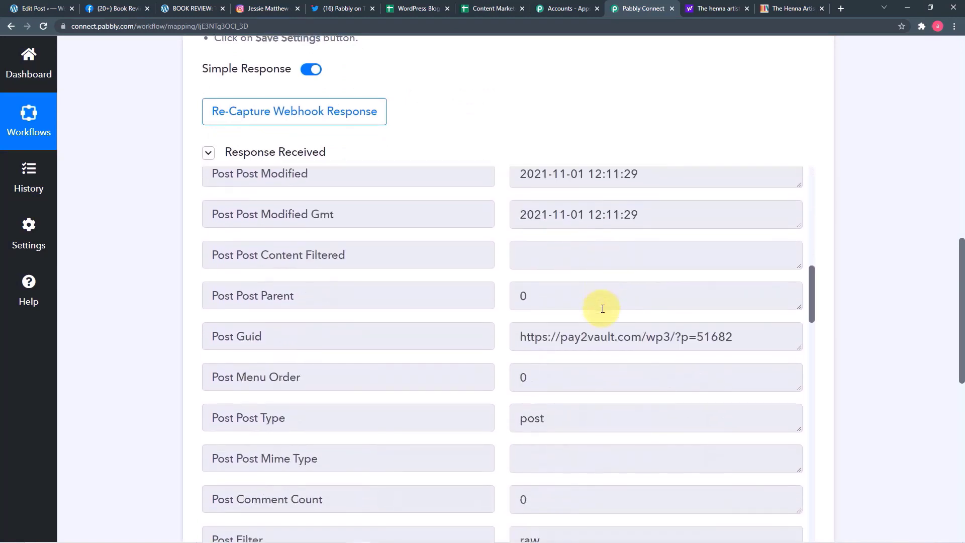
scroll(602, 309, "down", 10)
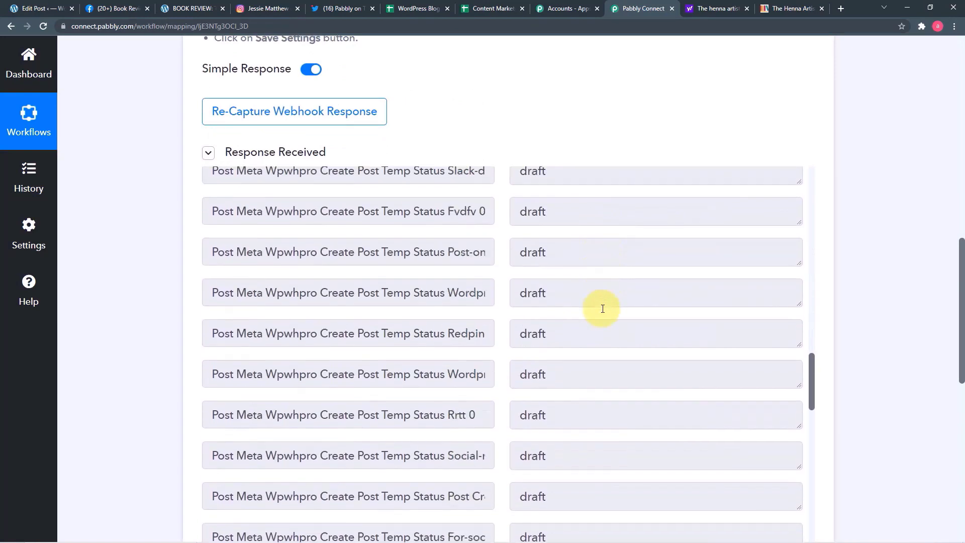
scroll(602, 308, "down", 10)
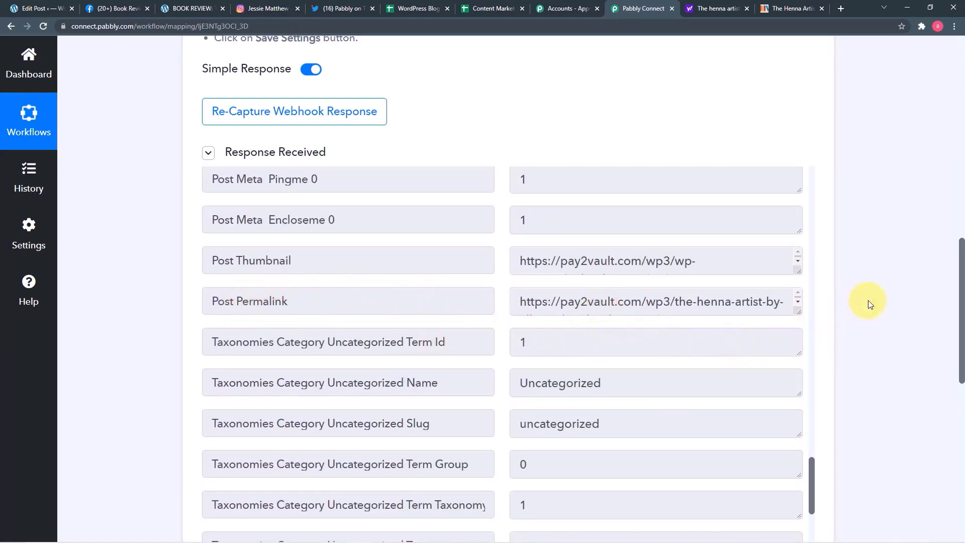
scroll(869, 302, "down", 5)
scroll(870, 304, "down", 2)
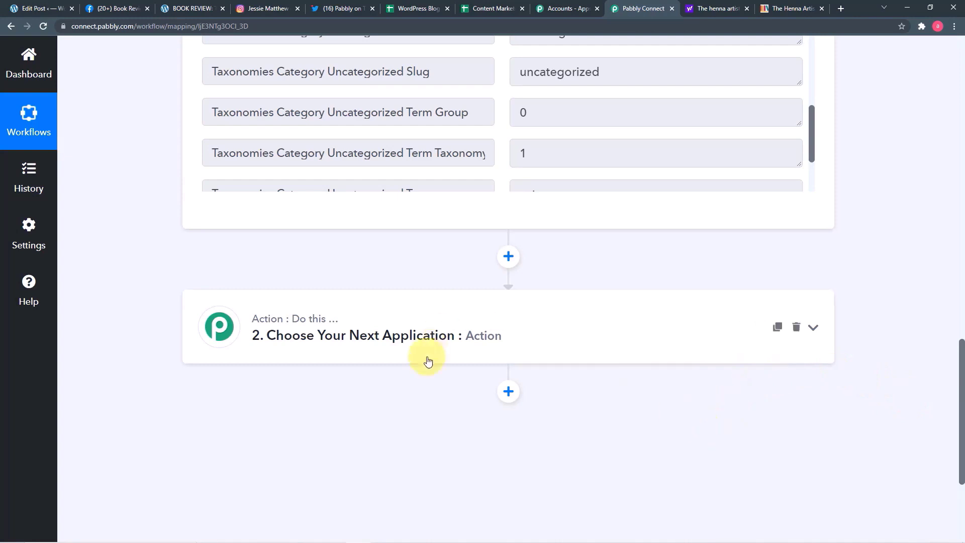
- Set the second step's app to Facebook Pages with the Create Page Post event
left_click(390, 317)
scroll(390, 317, "down", 2)
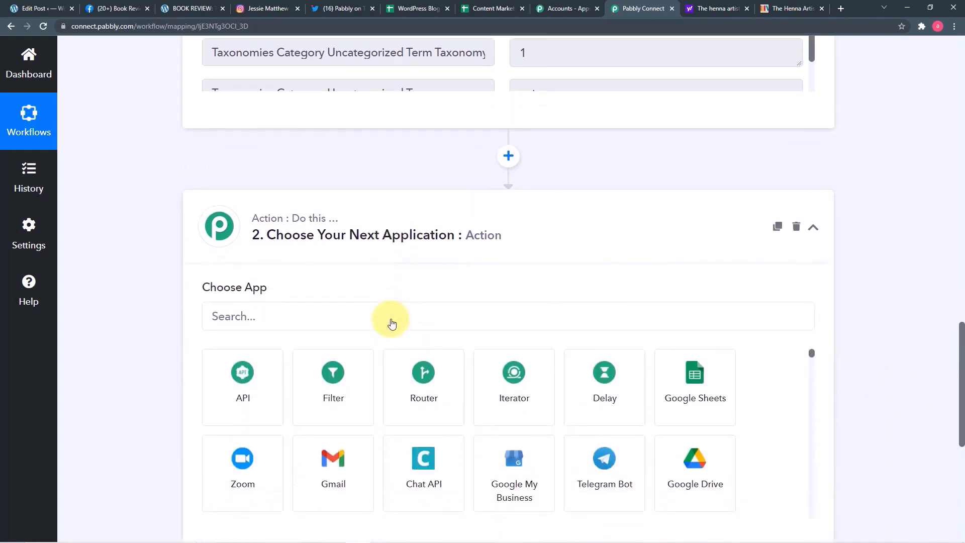
scroll(470, 323, "down", 2)
left_click(449, 216)
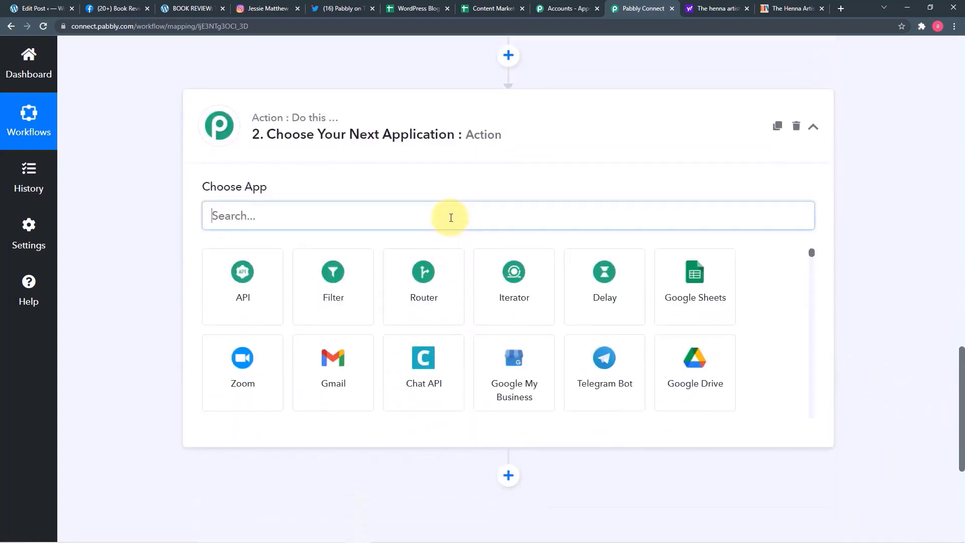
type("fa")
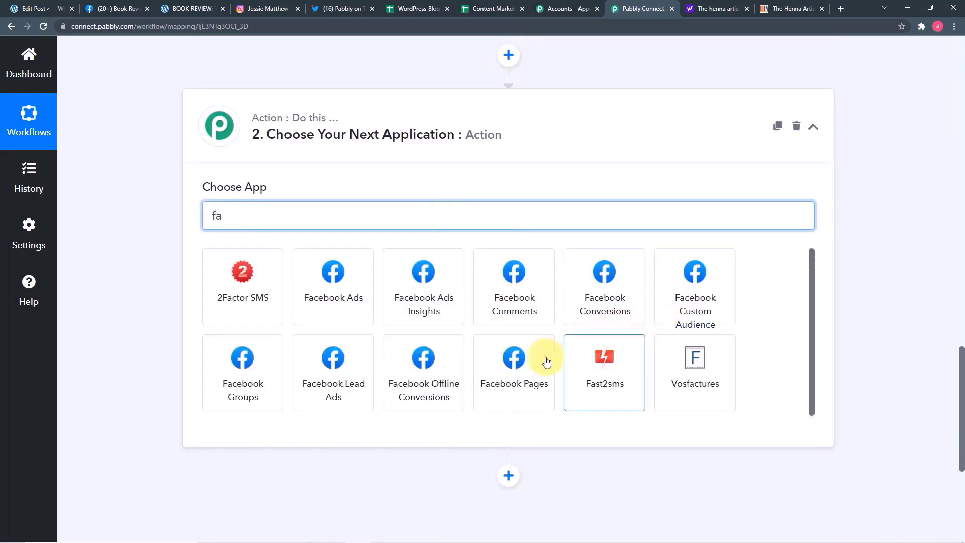
left_click(514, 379)
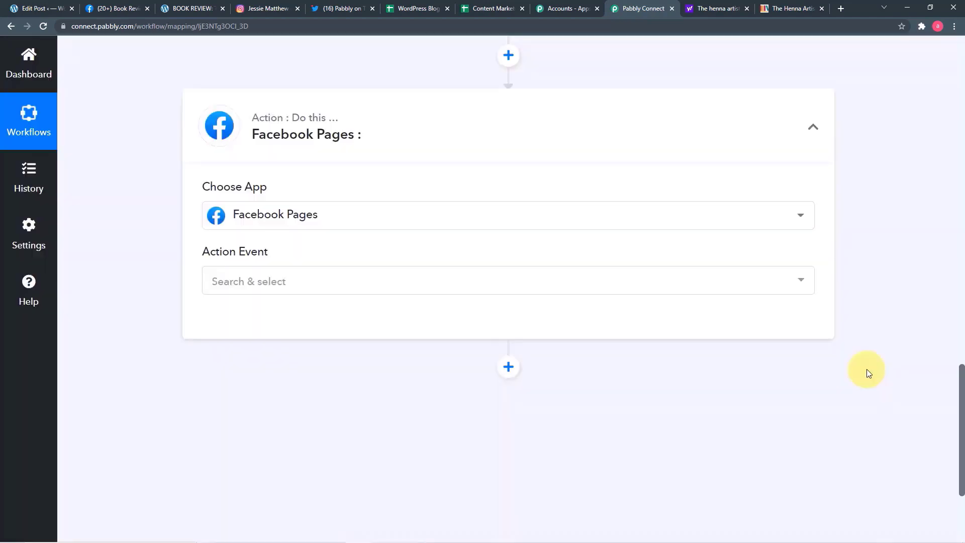
left_click(490, 286)
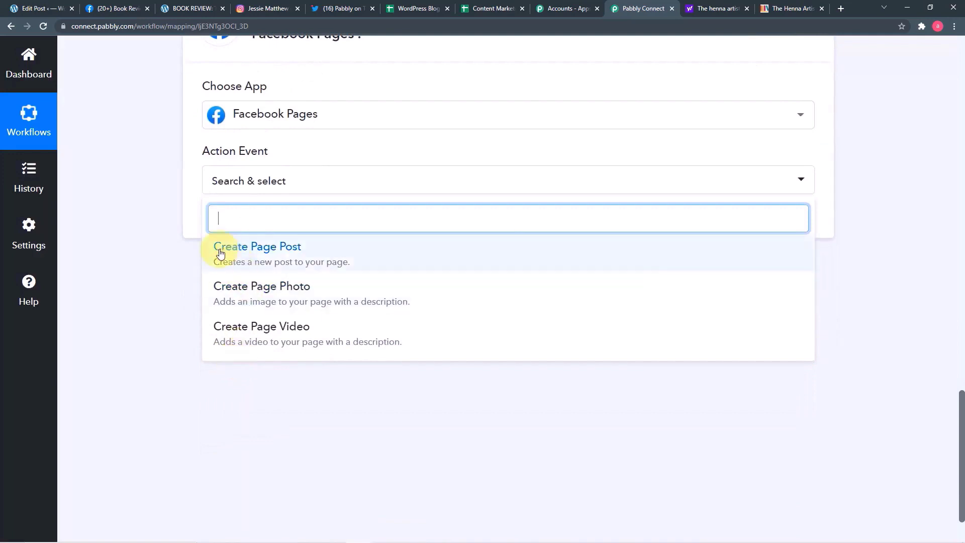
left_click(280, 264)
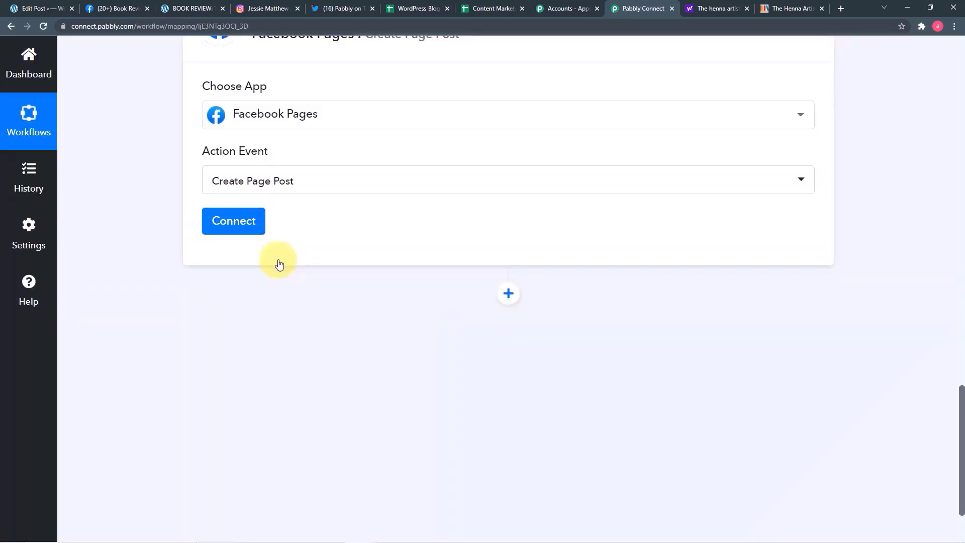
- Add a new Facebook Pages connection and authenticate the account
left_click(238, 221)
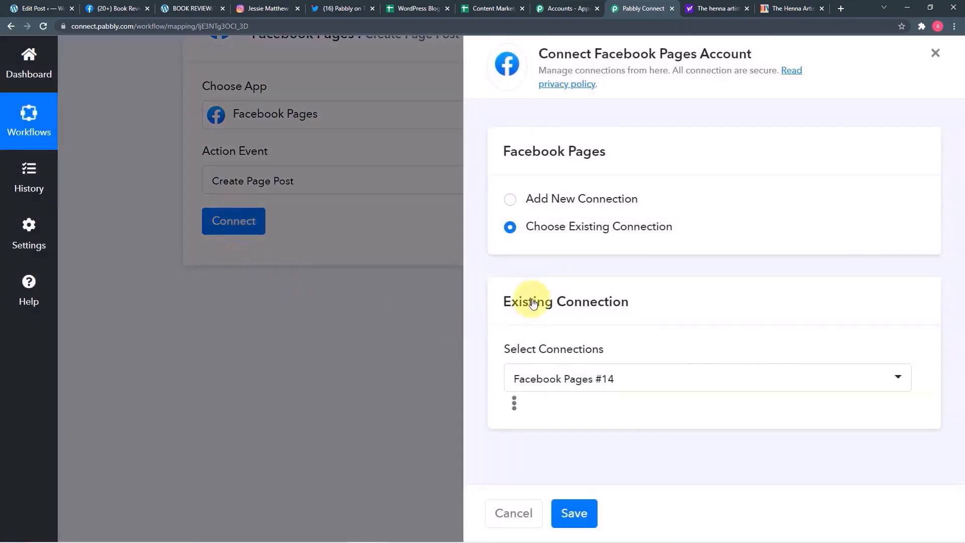
left_click(508, 200)
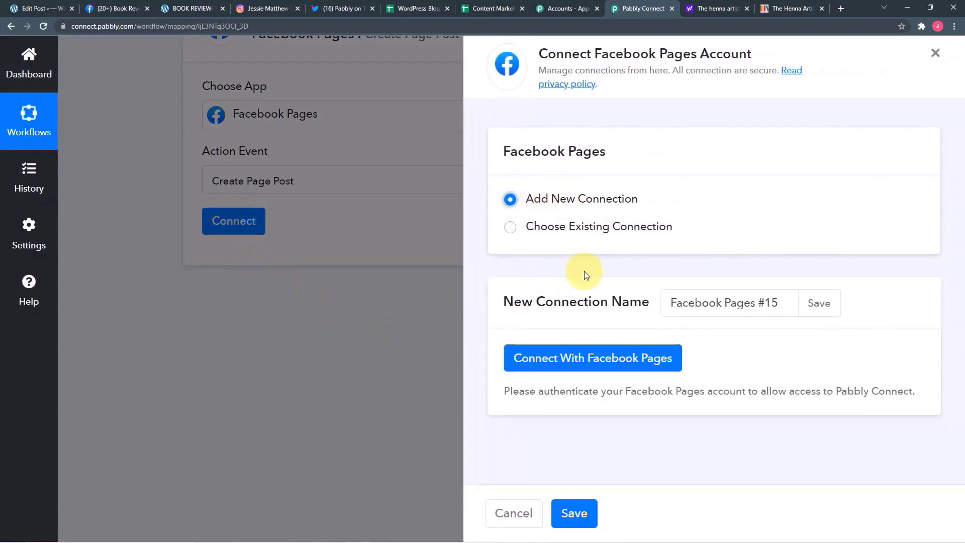
left_click(633, 367)
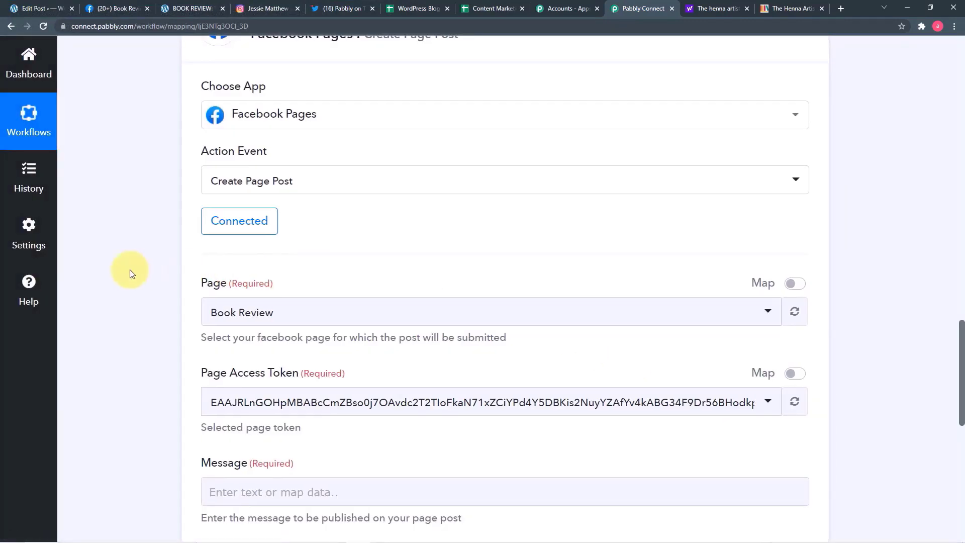
- Select Book Review as the target Facebook page, after checking it on Facebook
scroll(130, 273, "down", 1)
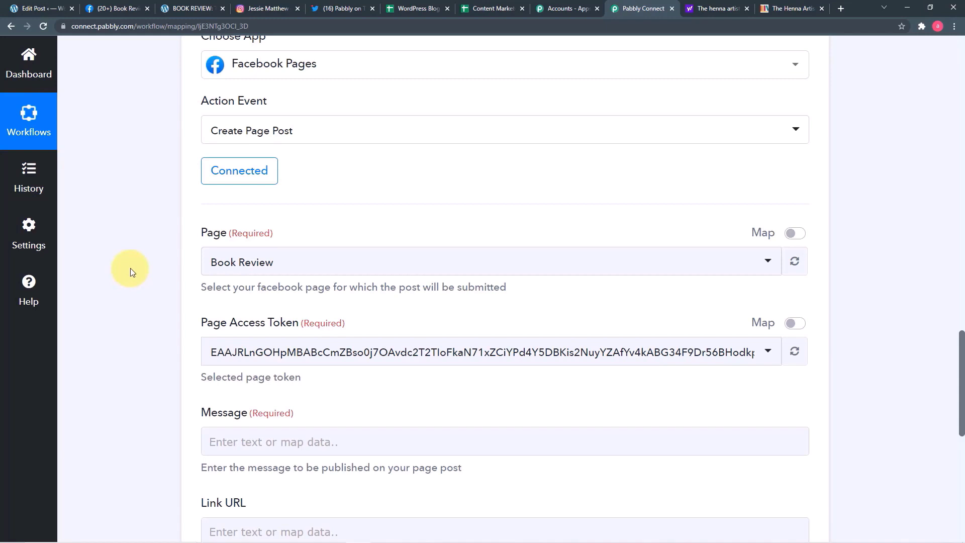
scroll(131, 268, "up", 2)
scroll(129, 268, "down", 3)
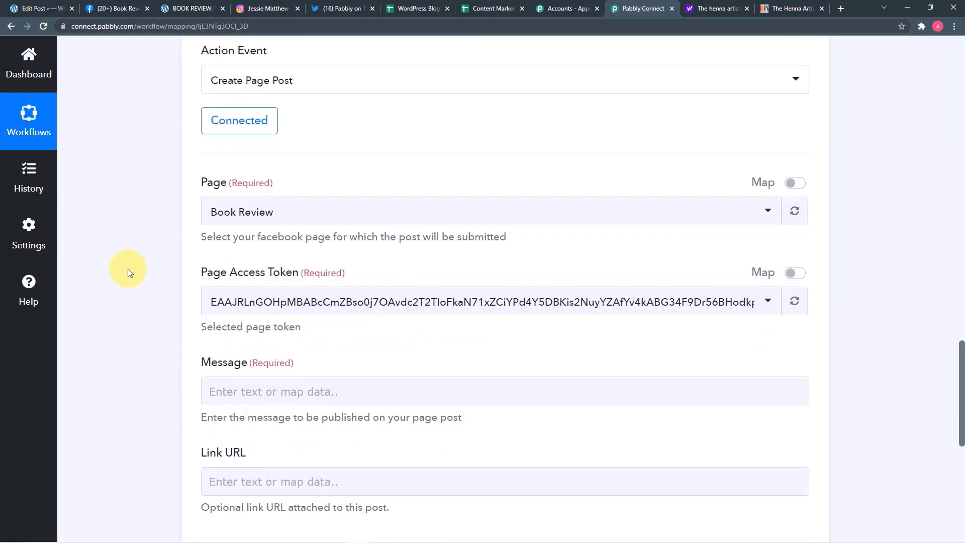
left_click(219, 207)
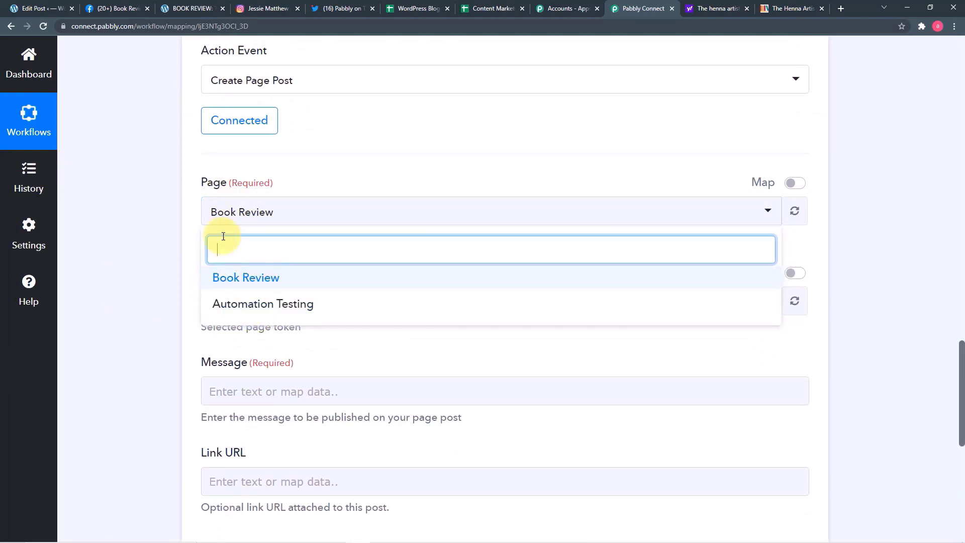
left_click(108, 9)
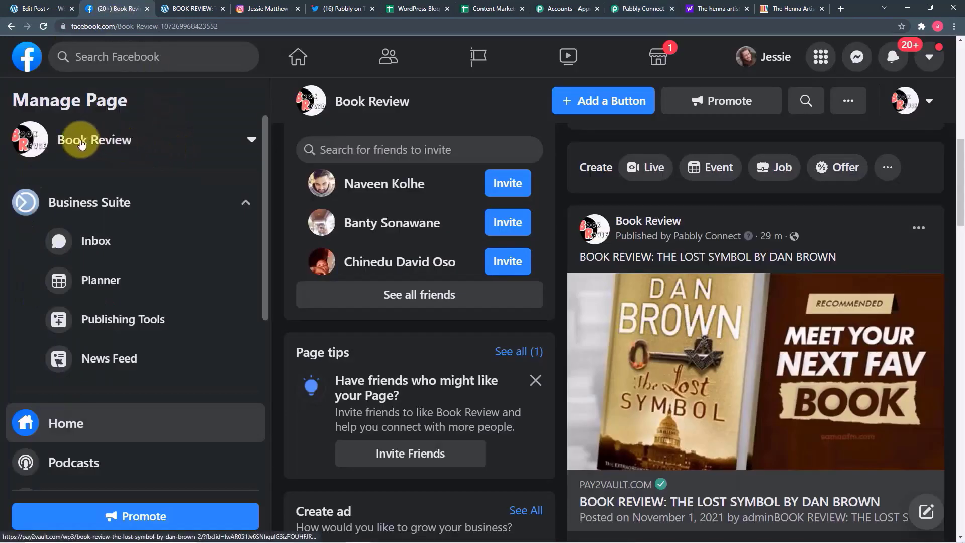
left_click(640, 9)
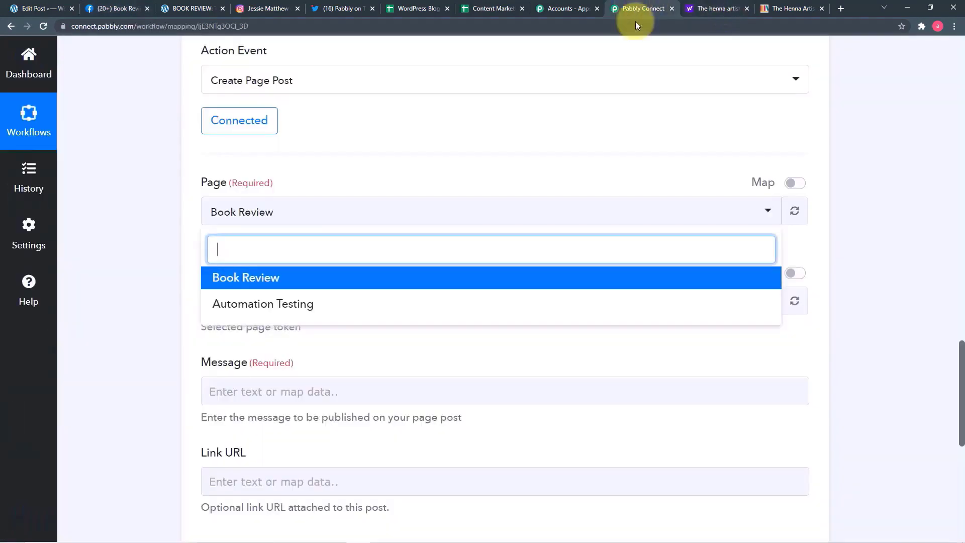
left_click(274, 282)
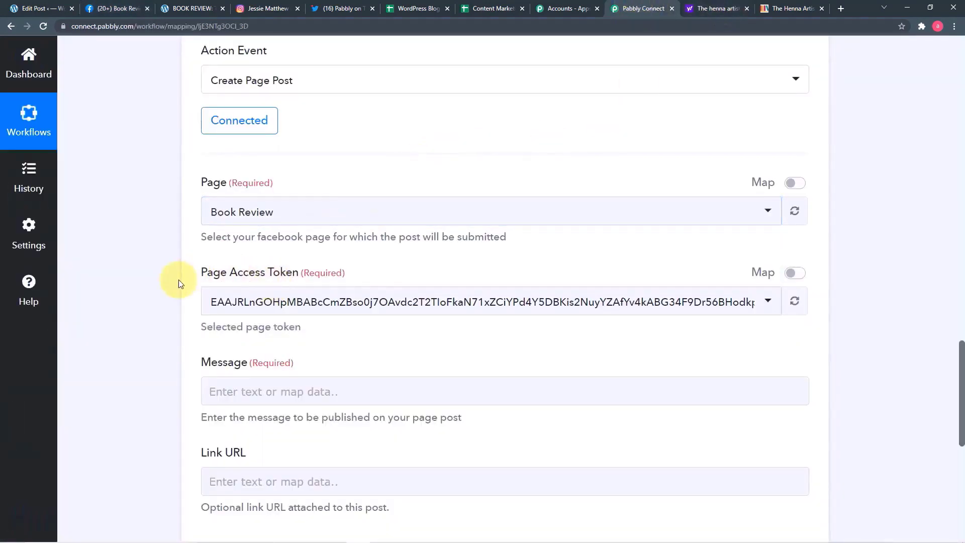
scroll(179, 279, "down", 4)
left_click(316, 191)
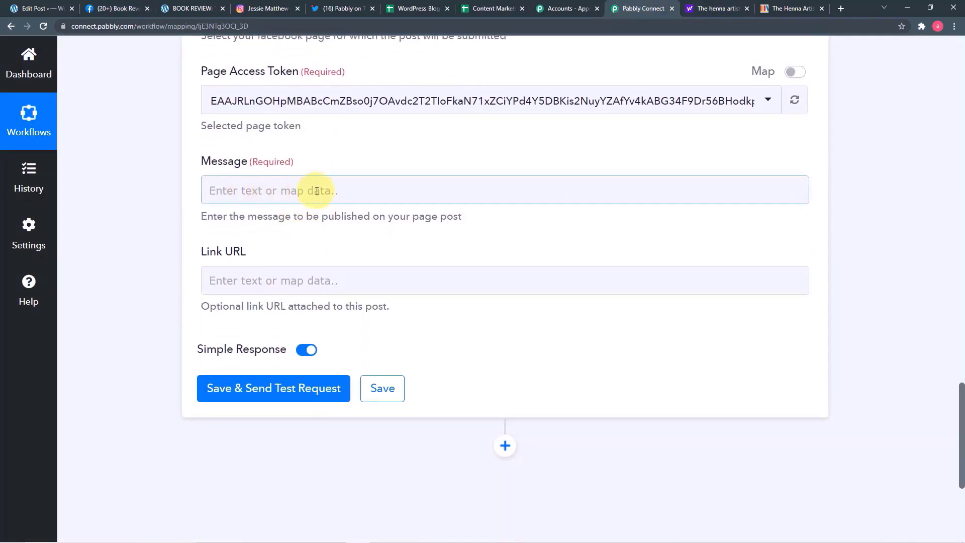
scroll(321, 191, "up", 13)
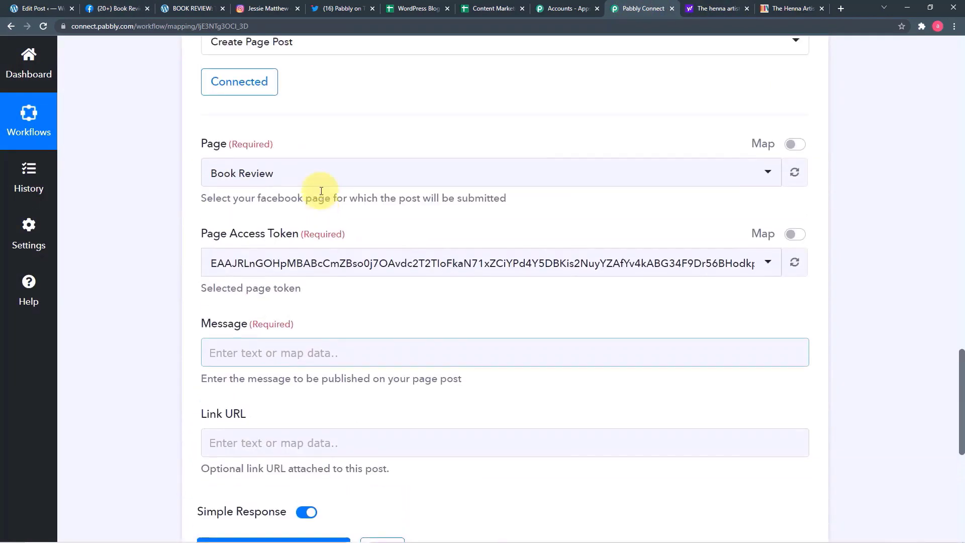
scroll(184, 180, "up", 5)
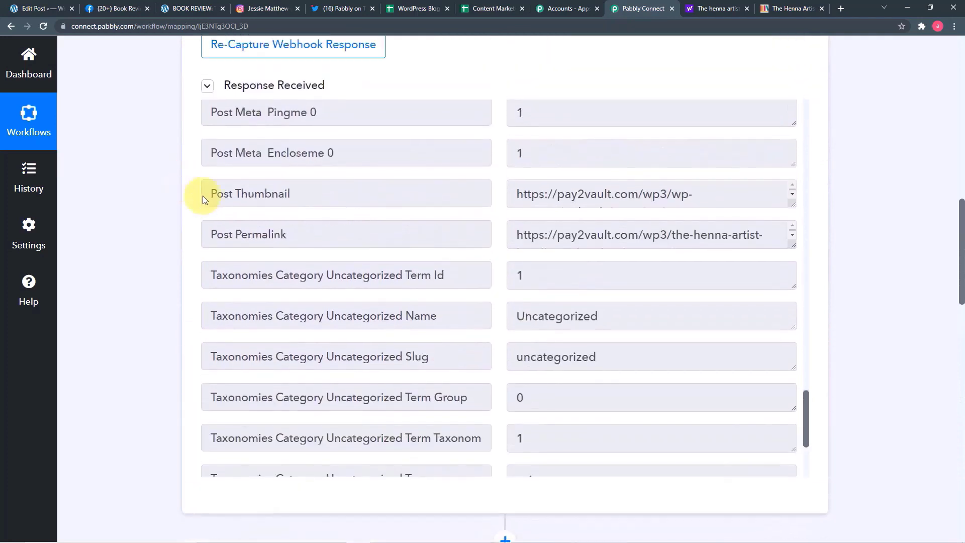
scroll(710, 309, "down", 1)
scroll(709, 309, "up", 1)
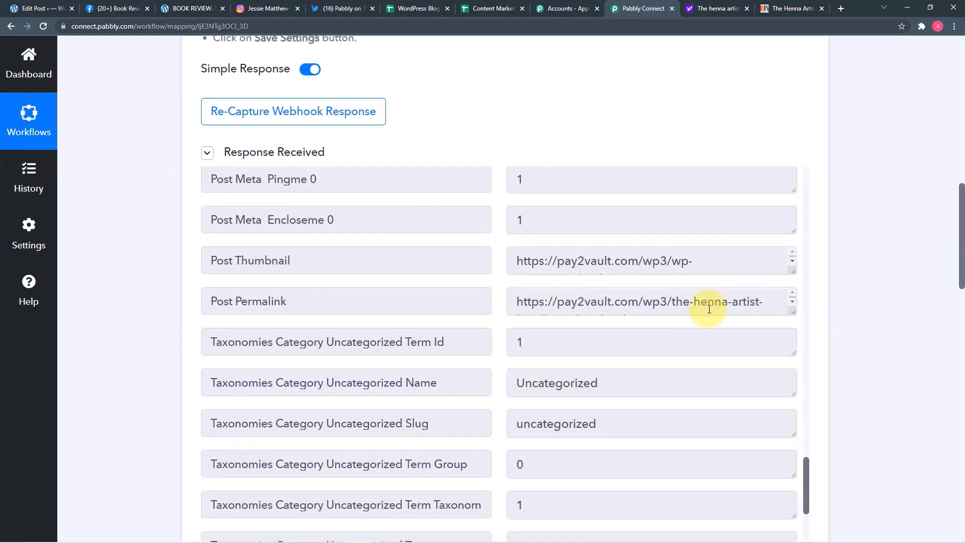
scroll(339, 254, "up", 19)
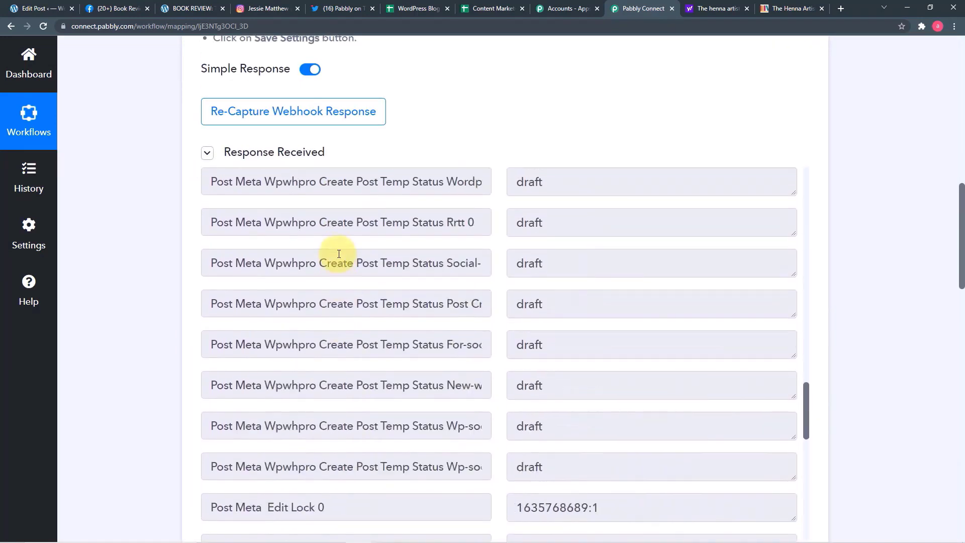
scroll(339, 254, "up", 10)
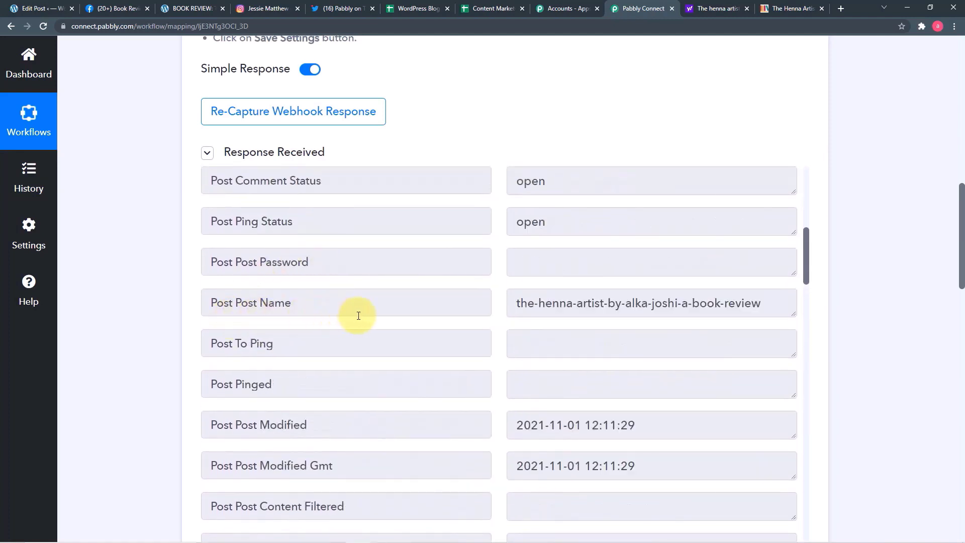
scroll(559, 321, "up", 7)
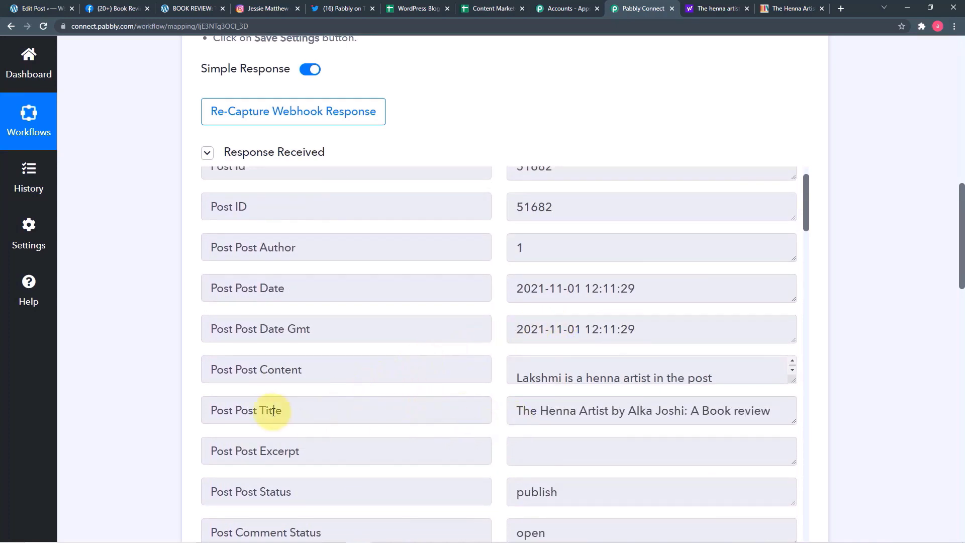
scroll(105, 386, "down", 3)
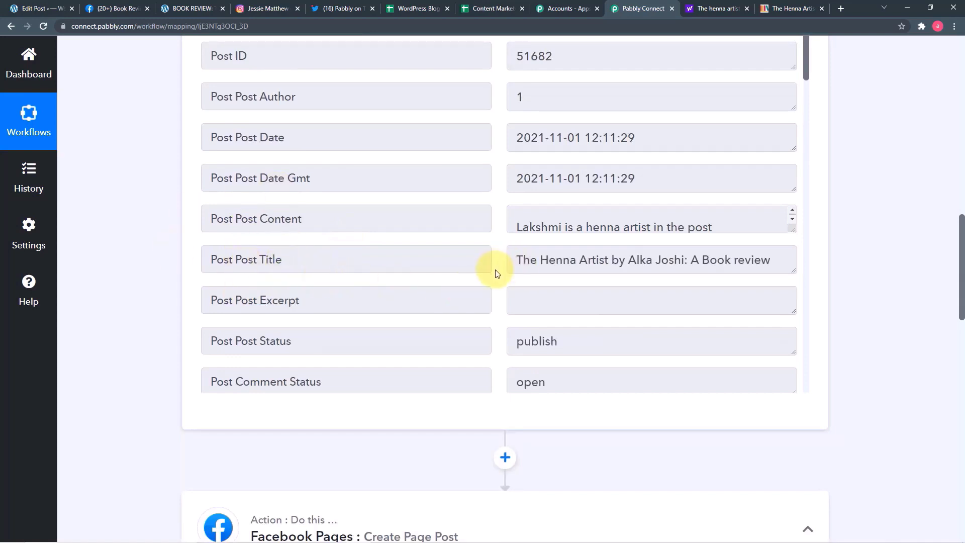
scroll(334, 378, "down", 10)
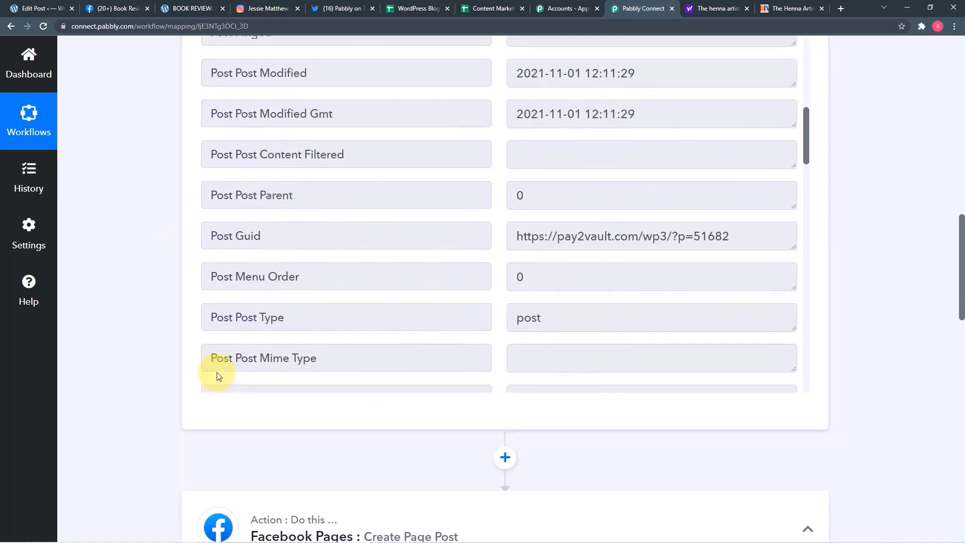
scroll(146, 384, "down", 8)
scroll(146, 385, "down", 6)
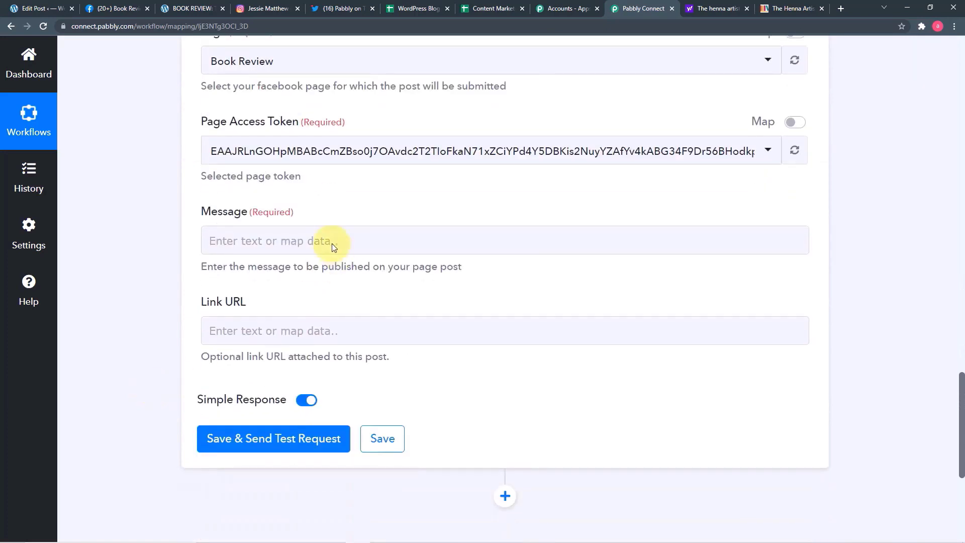
- Map the WordPress Post Post Title into the Facebook post's Message field
left_click(344, 242)
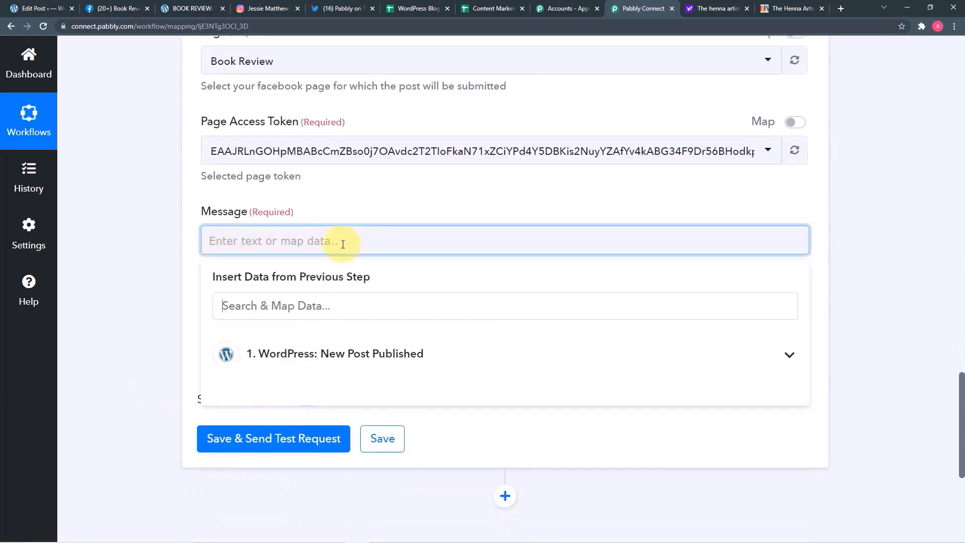
left_click(292, 355)
scroll(443, 503, "down", 3)
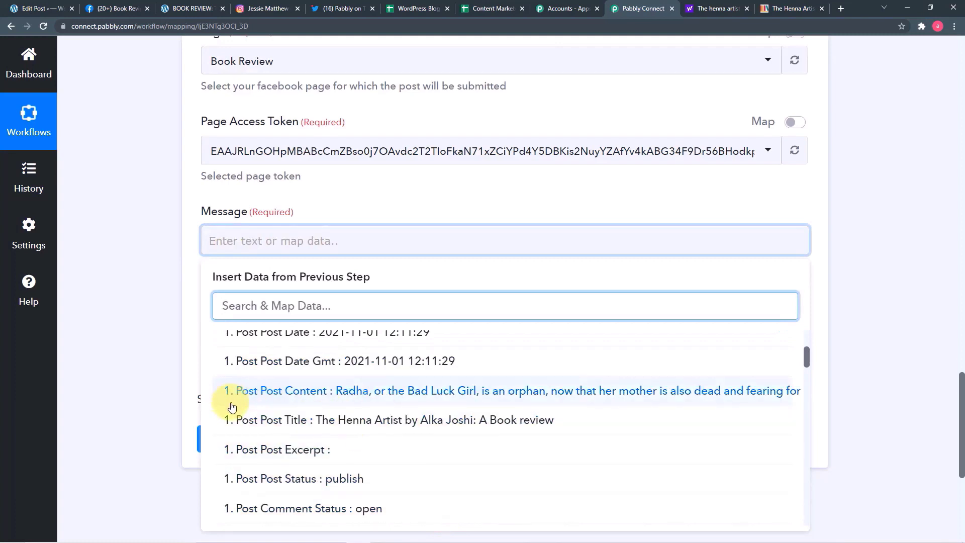
left_click(379, 420)
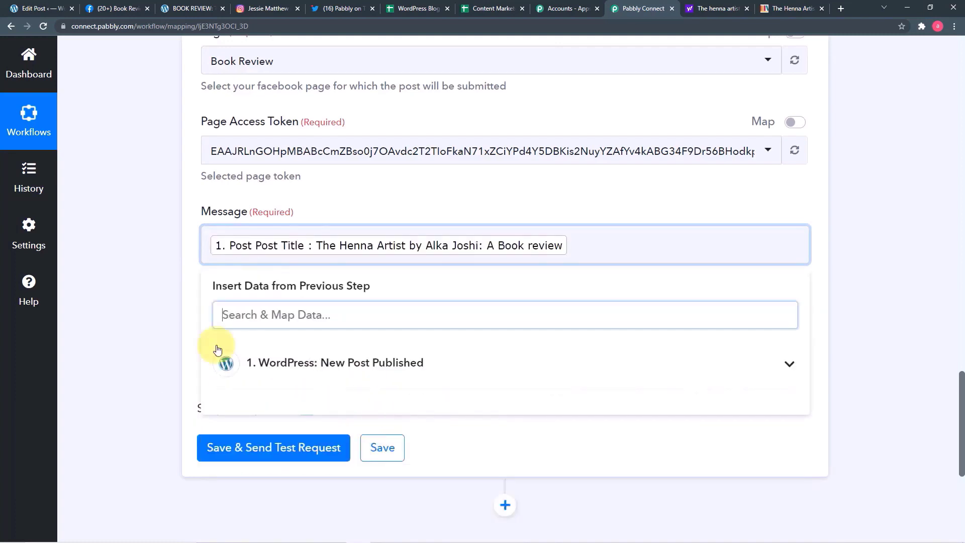
left_click(119, 301)
- Map the WordPress Post Permalink into the Link URL field
left_click(331, 352)
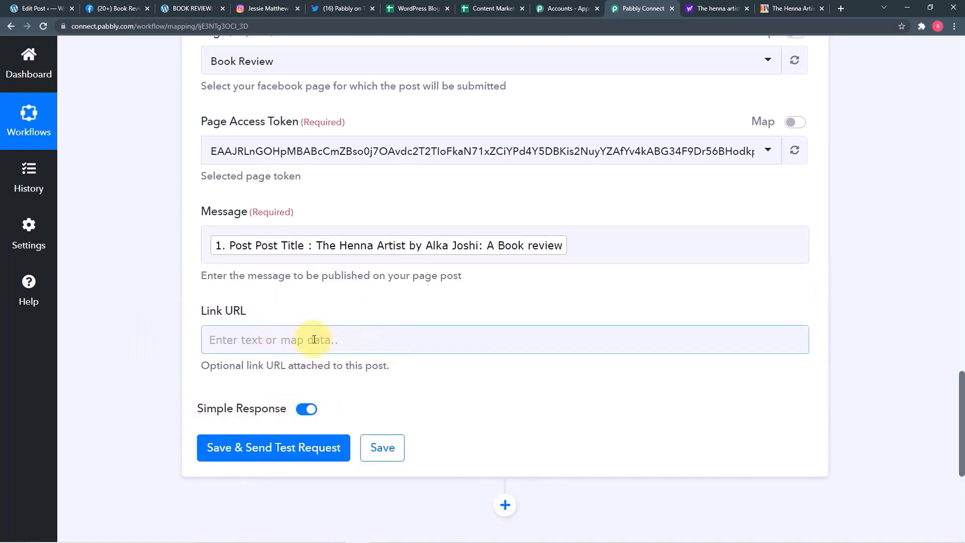
left_click(425, 346)
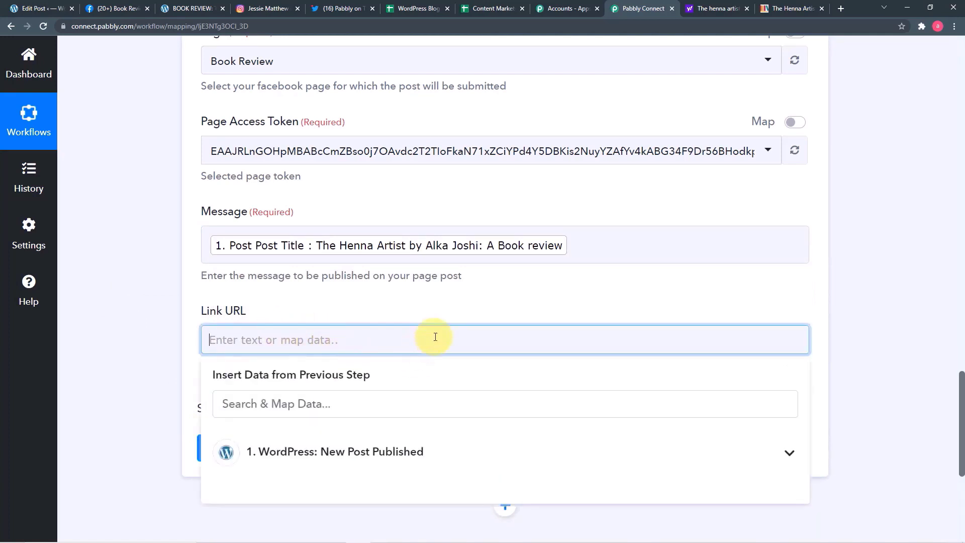
scroll(372, 397, "down", 3)
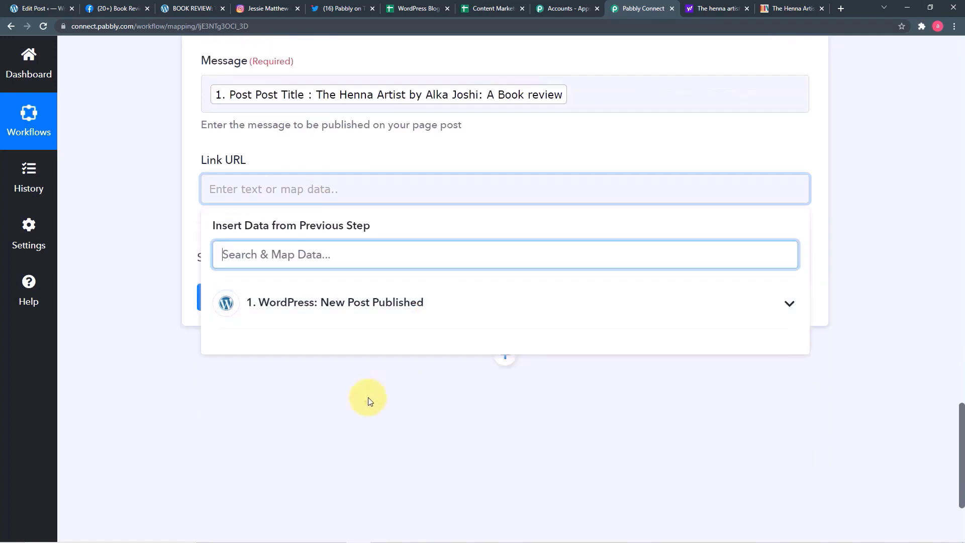
left_click(308, 315)
scroll(427, 416, "down", 4)
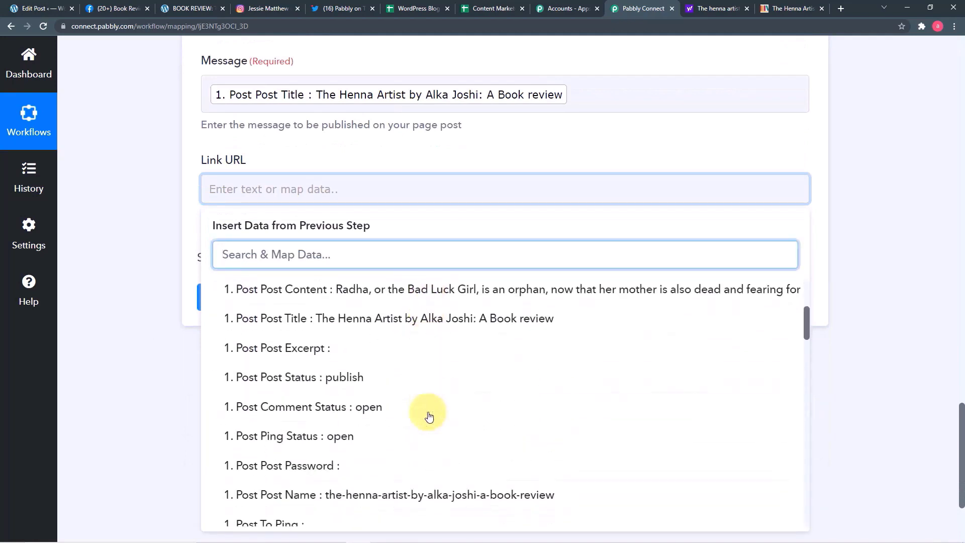
scroll(429, 416, "down", 5)
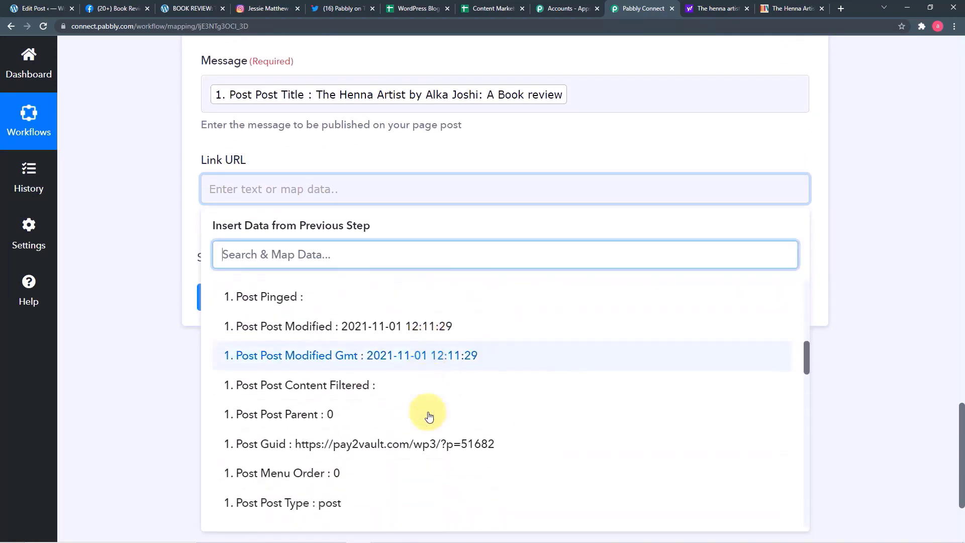
scroll(428, 416, "down", 10)
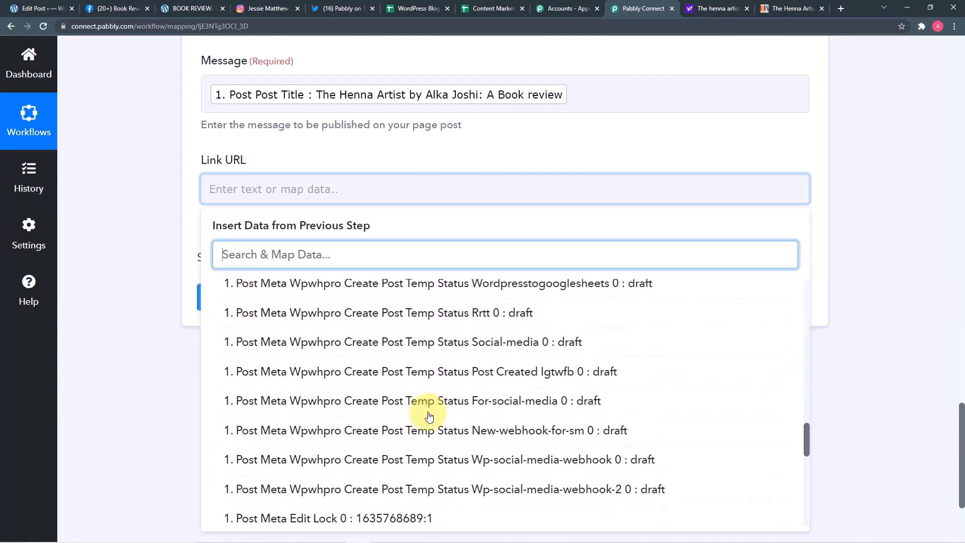
scroll(429, 416, "down", 10)
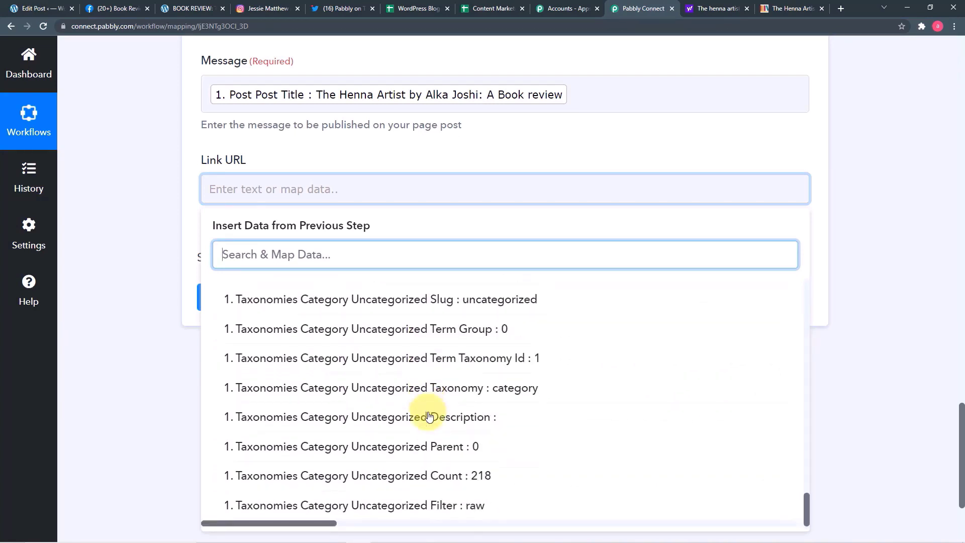
scroll(429, 416, "up", 5)
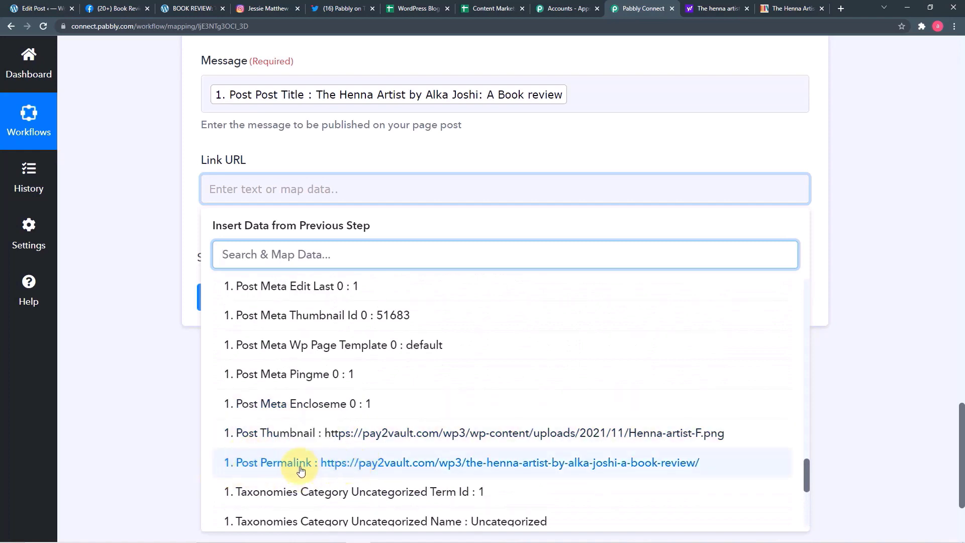
left_click(368, 464)
left_click(200, 385)
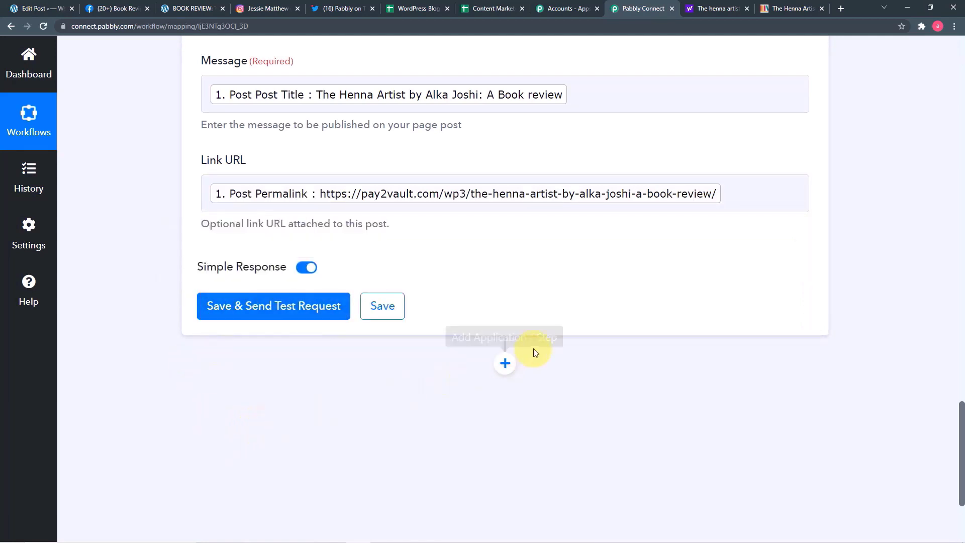
- Save the Facebook step and send a test request, which returns a post Id
scroll(535, 353, "up", 2)
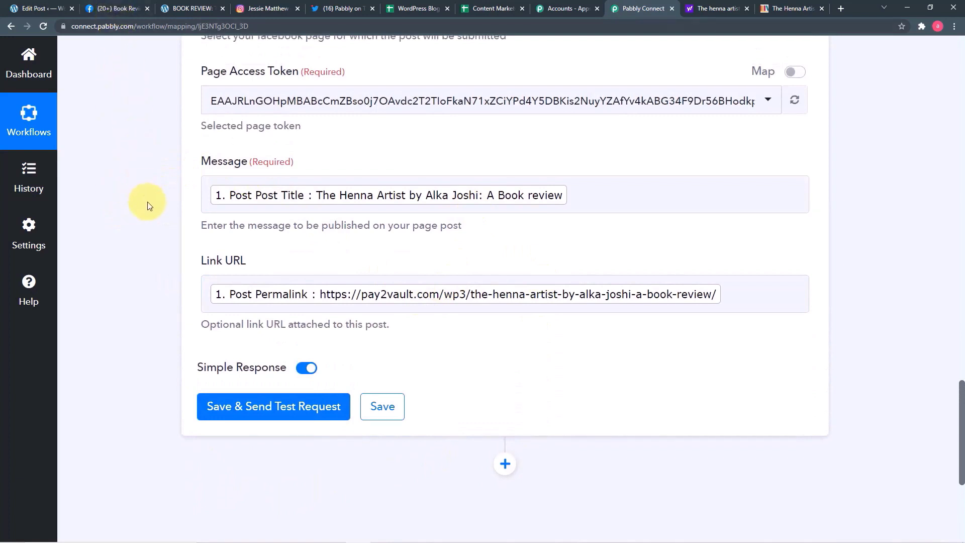
left_click(237, 406)
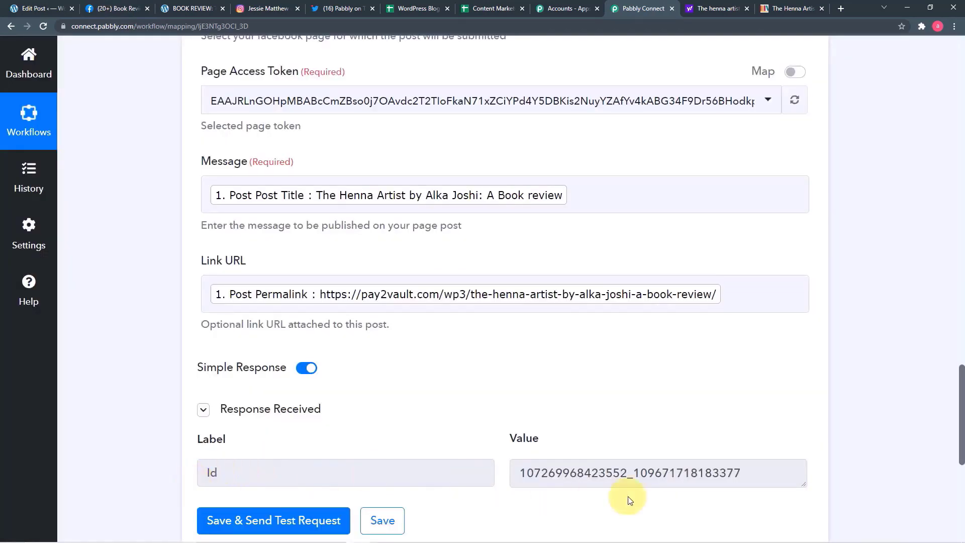
scroll(630, 500, "down", 2)
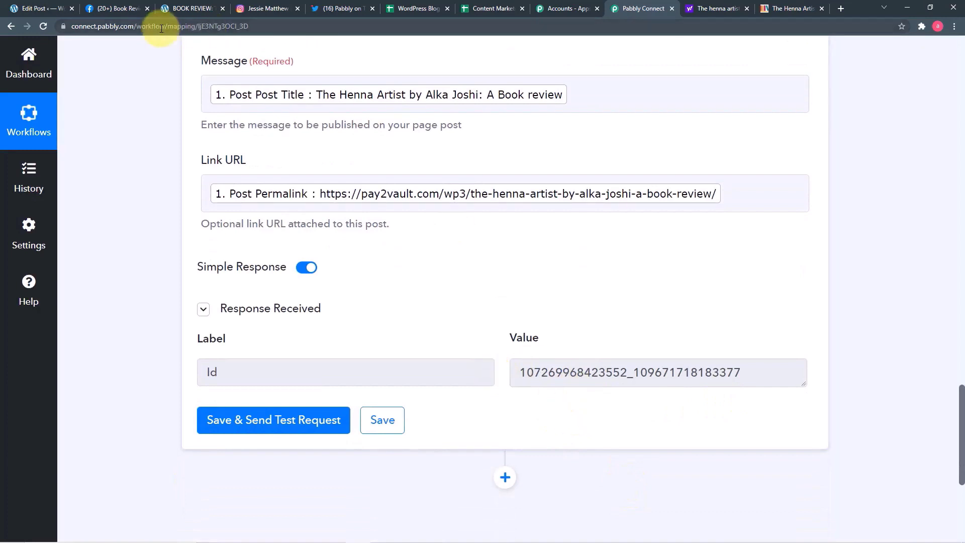
- Refresh the Book Review Facebook page, find The Henna Artist post and open its link
left_click(125, 13)
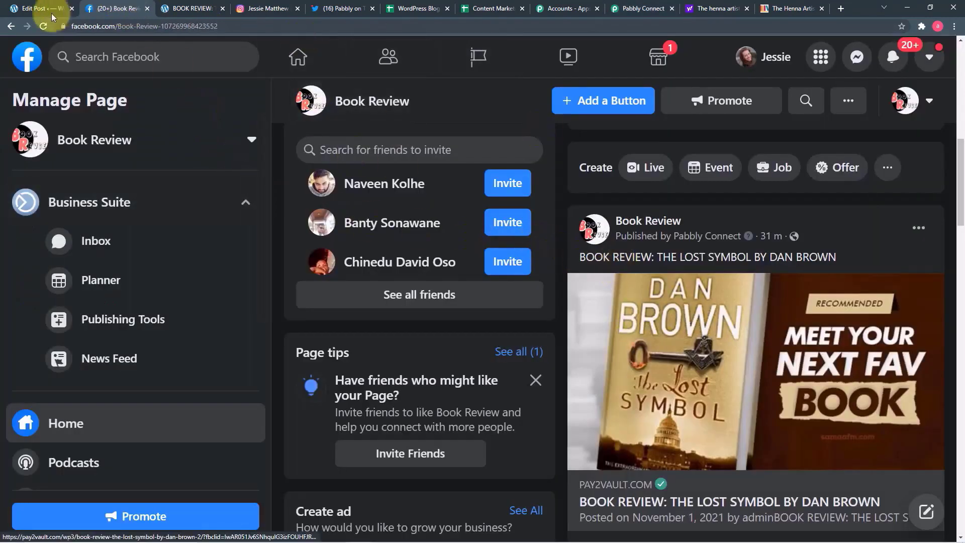
left_click(42, 26)
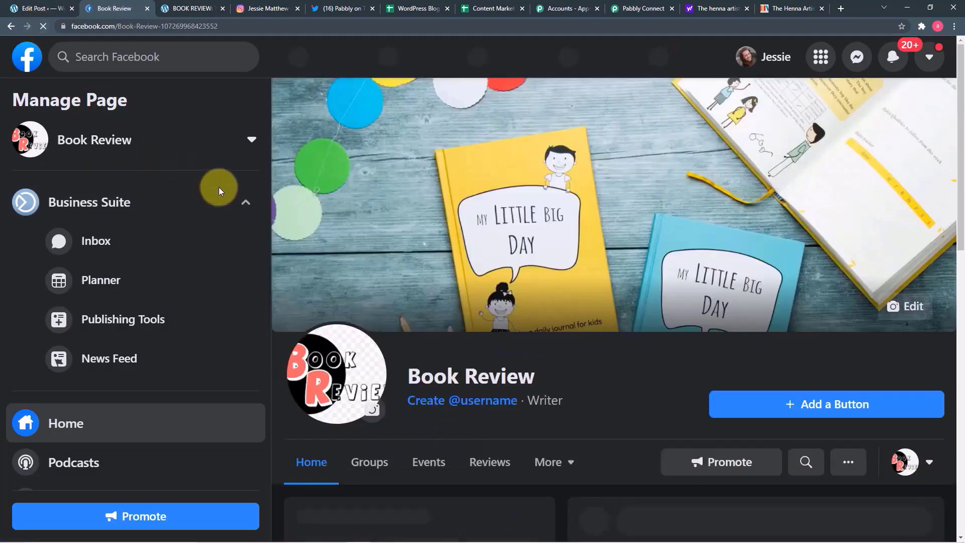
scroll(578, 292, "down", 10)
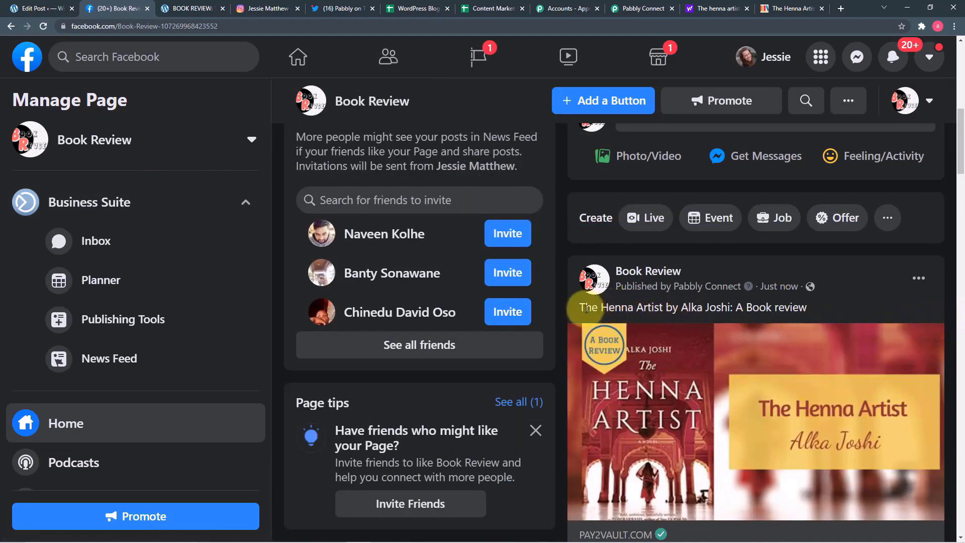
scroll(754, 322, "down", 4)
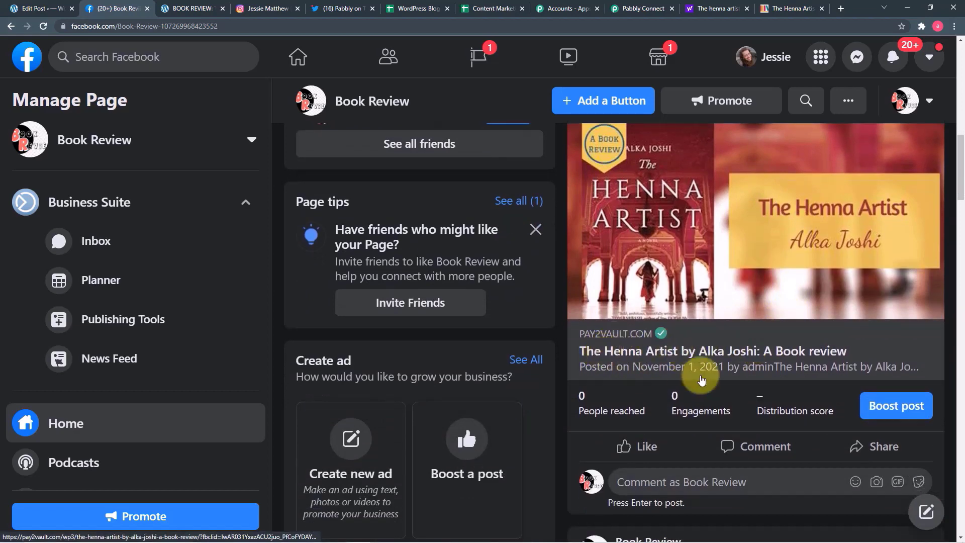
left_click(684, 362)
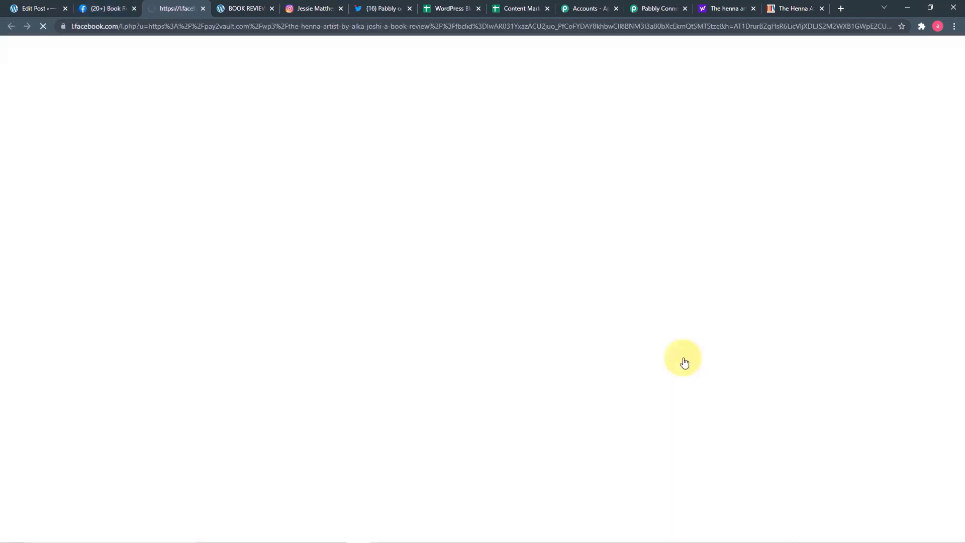
- Look over the live Henna Artist review article, then go back to the workflow
scroll(458, 275, "down", 10)
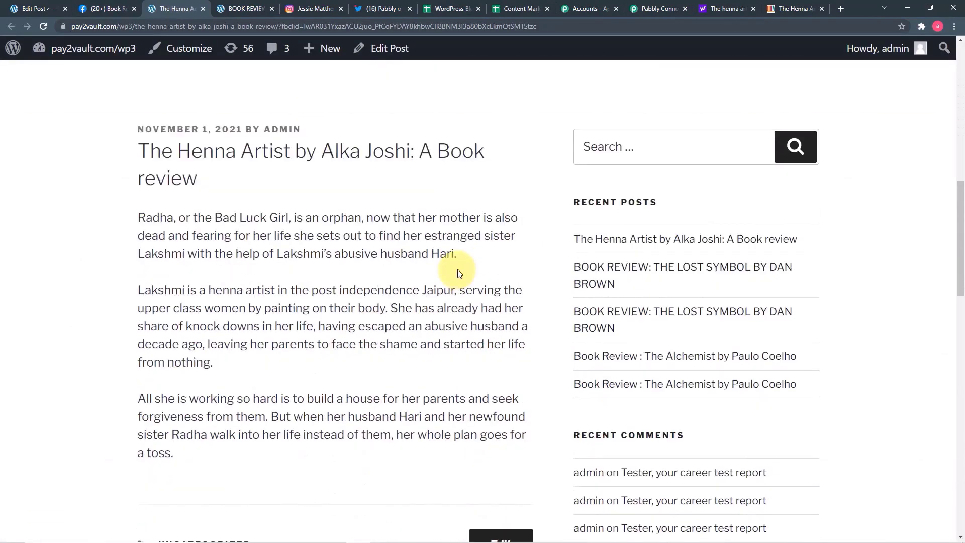
left_click(655, 10)
scroll(567, 207, "down", 5)
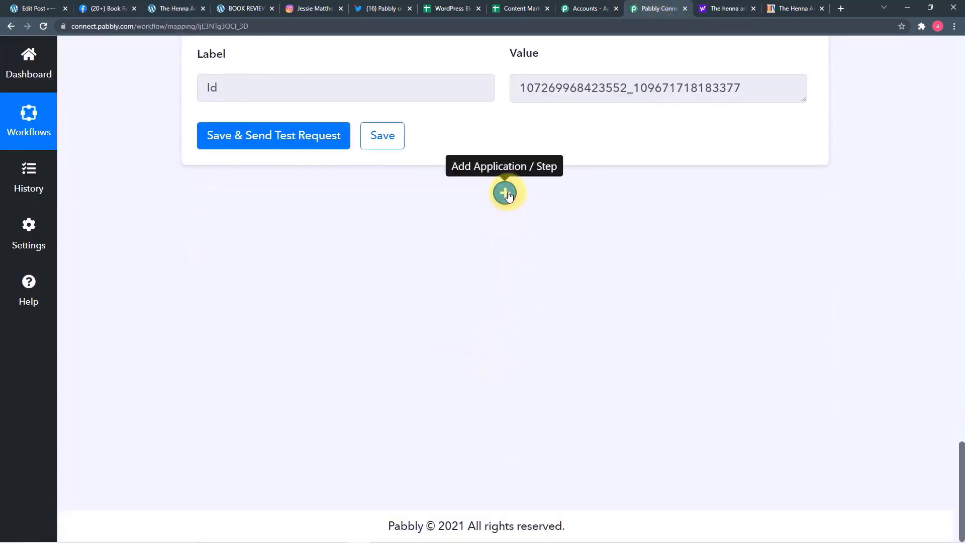
- Add an action step using Instagram for Business and browse its action events
left_click(506, 193)
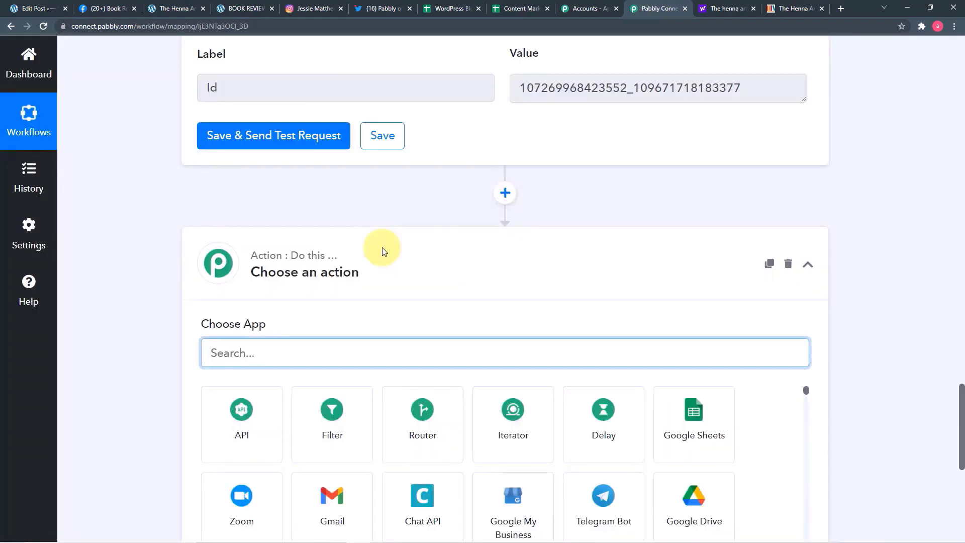
scroll(382, 247, "down", 2)
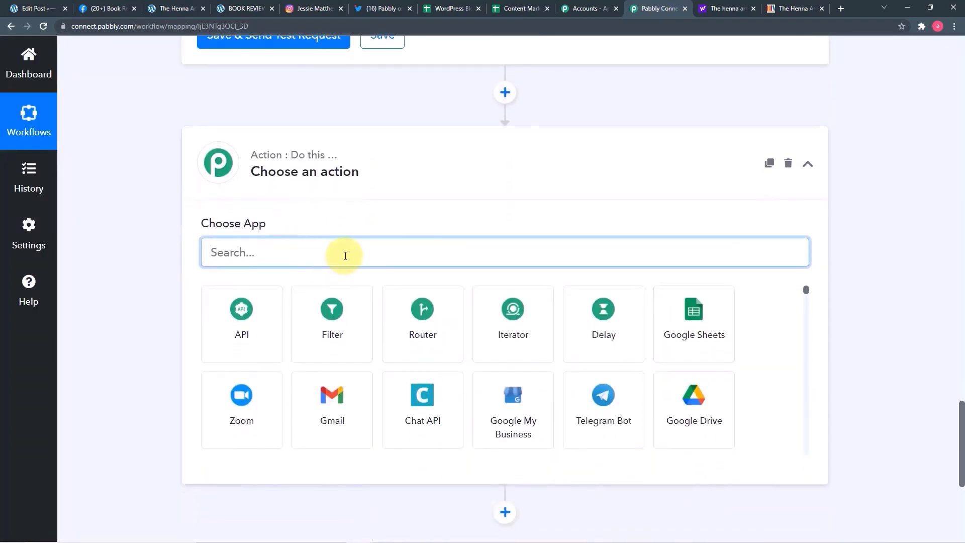
type("in")
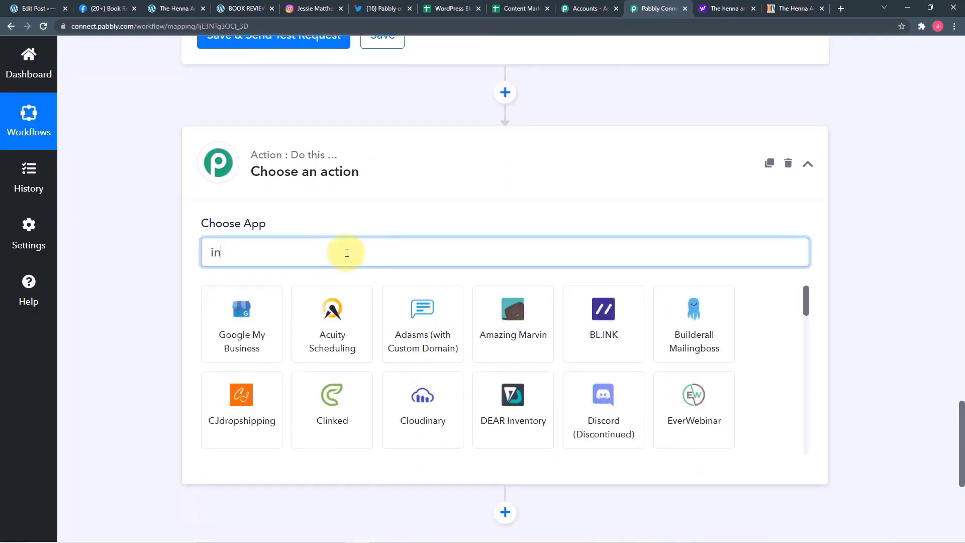
type("s")
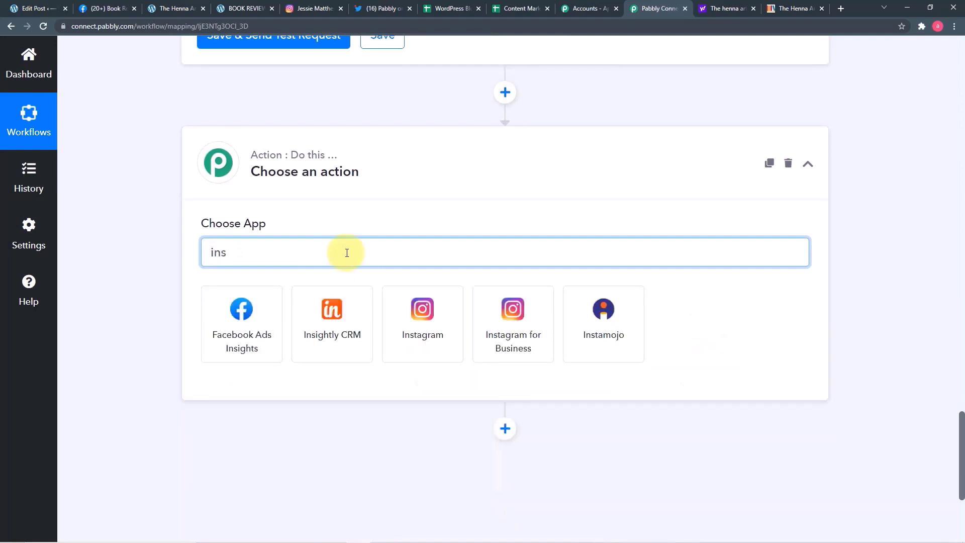
left_click(536, 343)
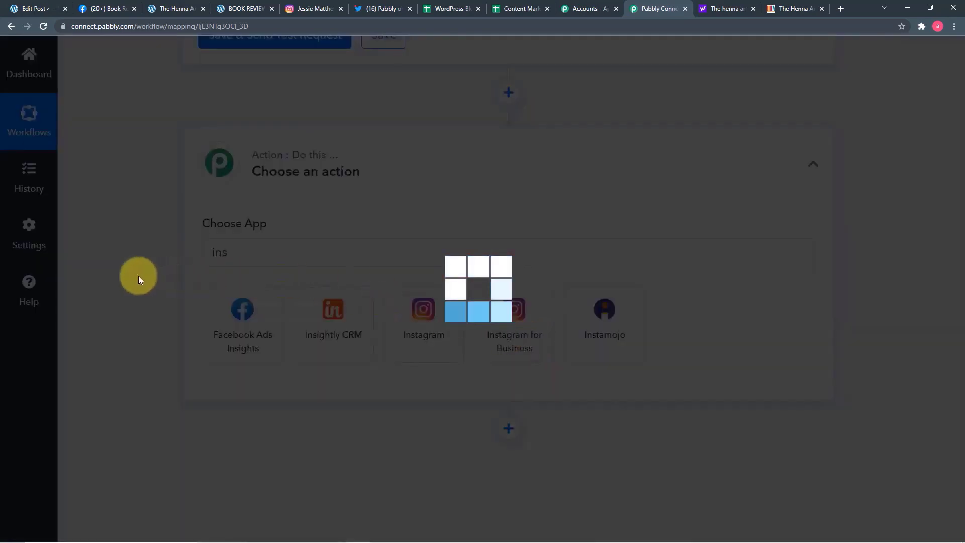
scroll(138, 275, "down", 2)
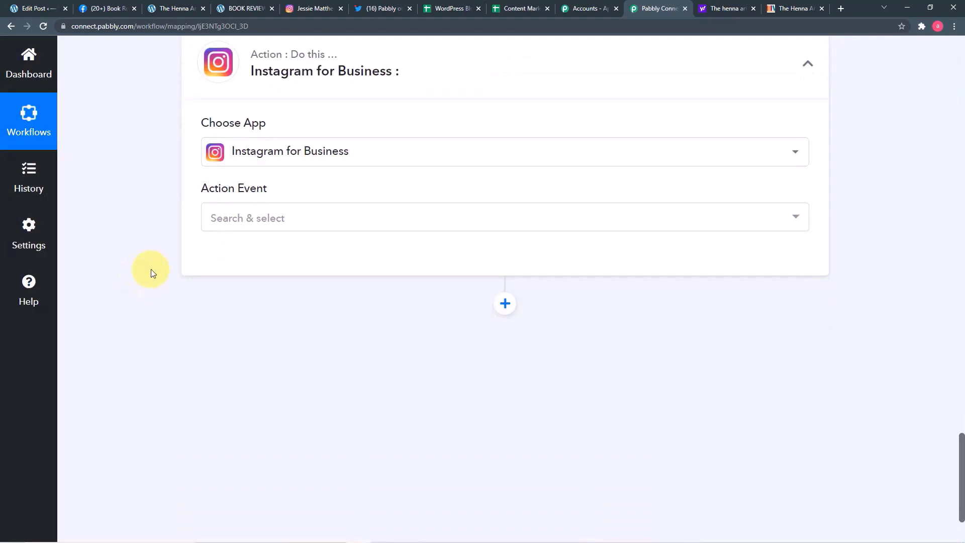
left_click(241, 219)
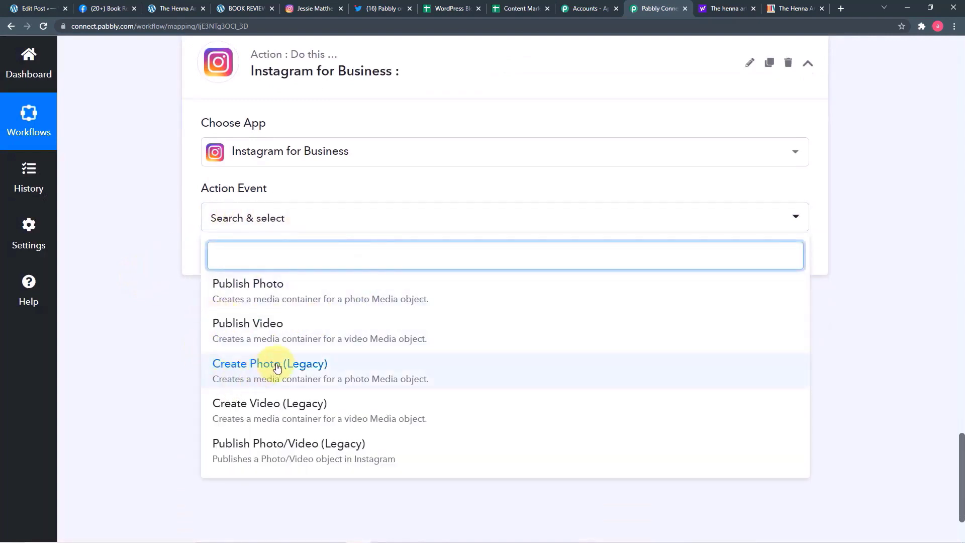
scroll(277, 367, "down", 2)
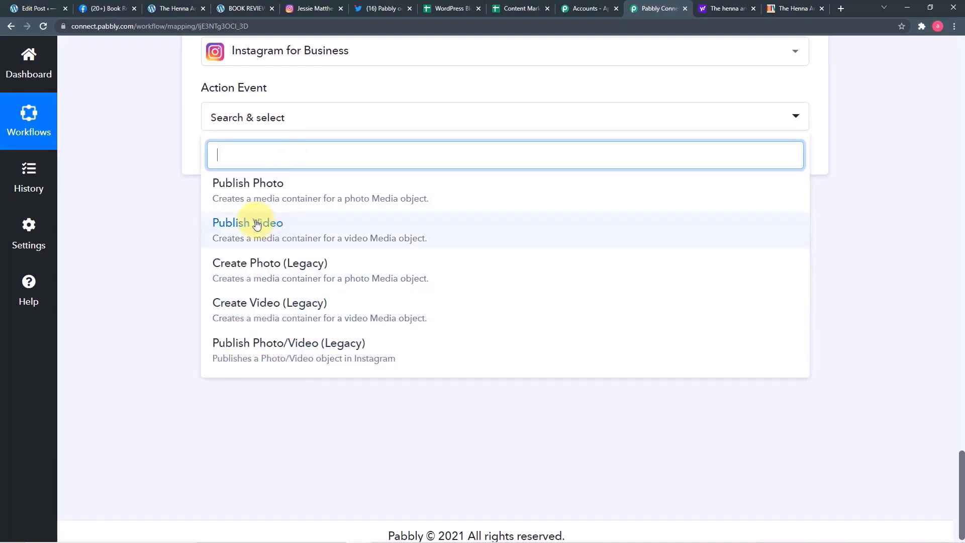
scroll(256, 219, "up", 2)
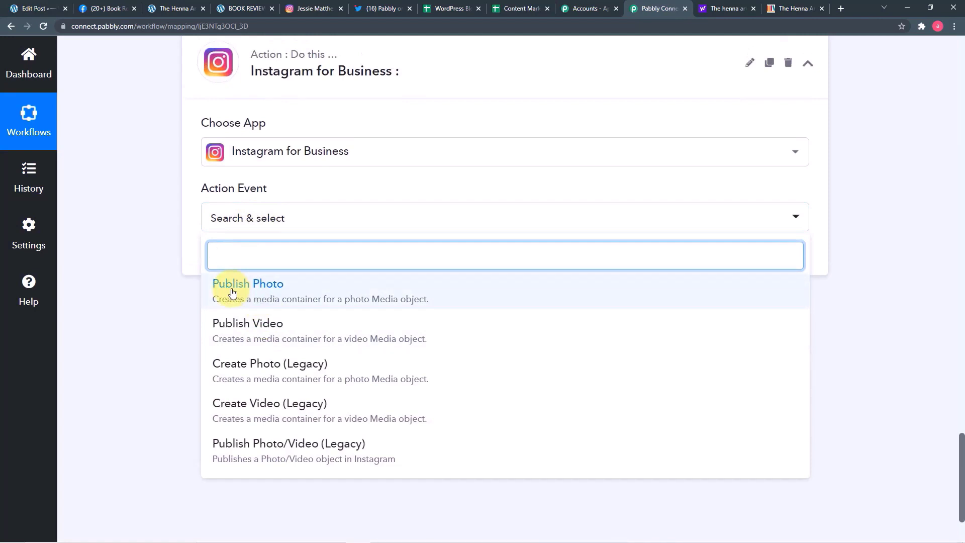
- Choose the Publish Photo event and authorise a new Instagram for Business connection
left_click(267, 286)
left_click(243, 265)
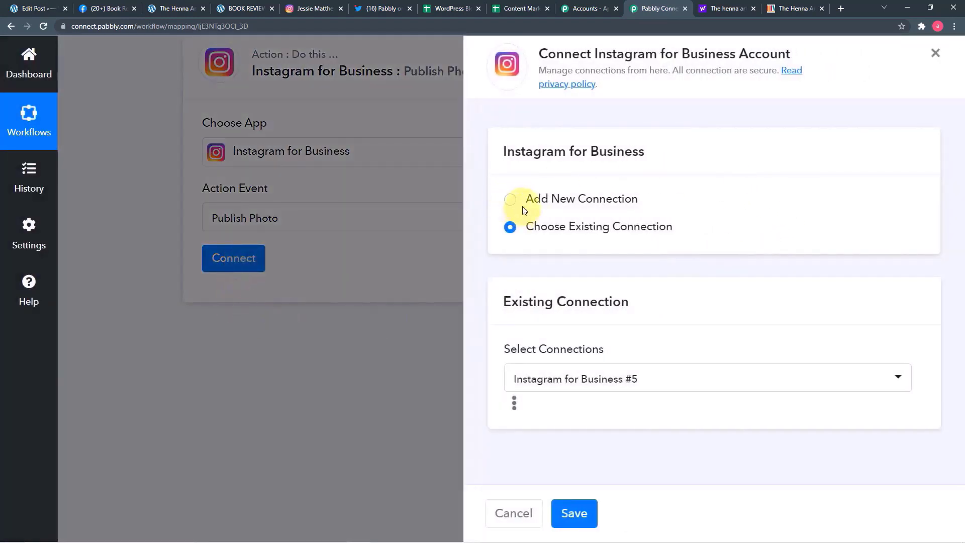
left_click(515, 202)
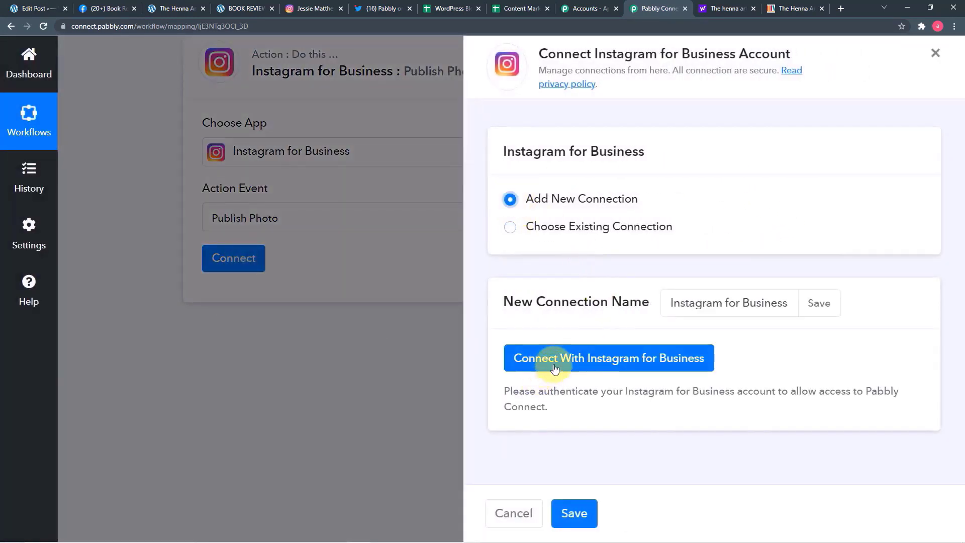
left_click(578, 358)
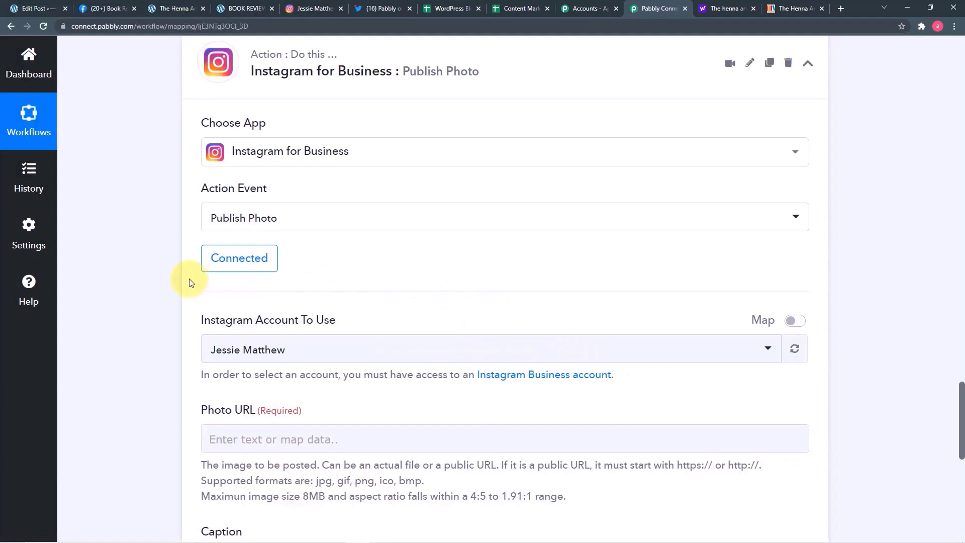
- Check the Instagram business profile in its tab, then open the Instagram Account To Use list
scroll(174, 288, "down", 1)
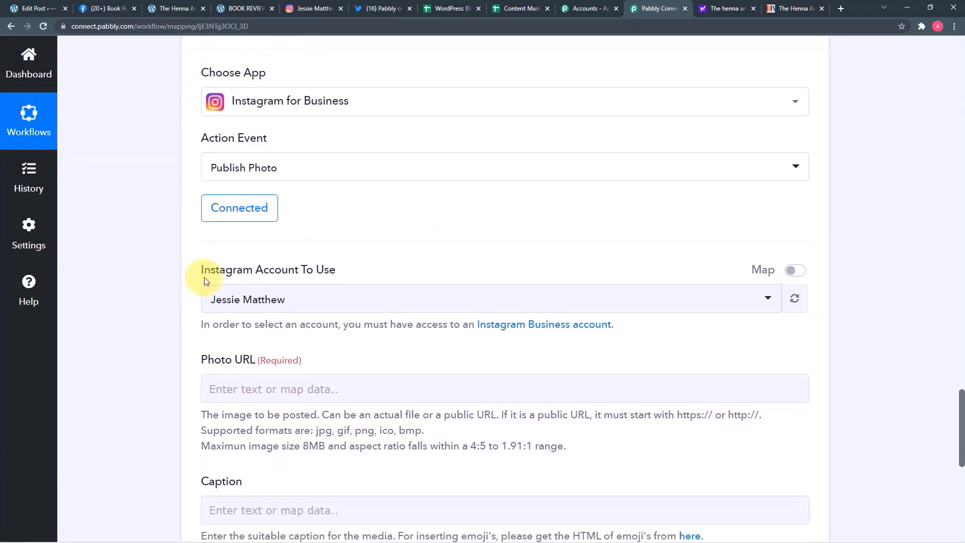
left_click(316, 9)
left_click(940, 71)
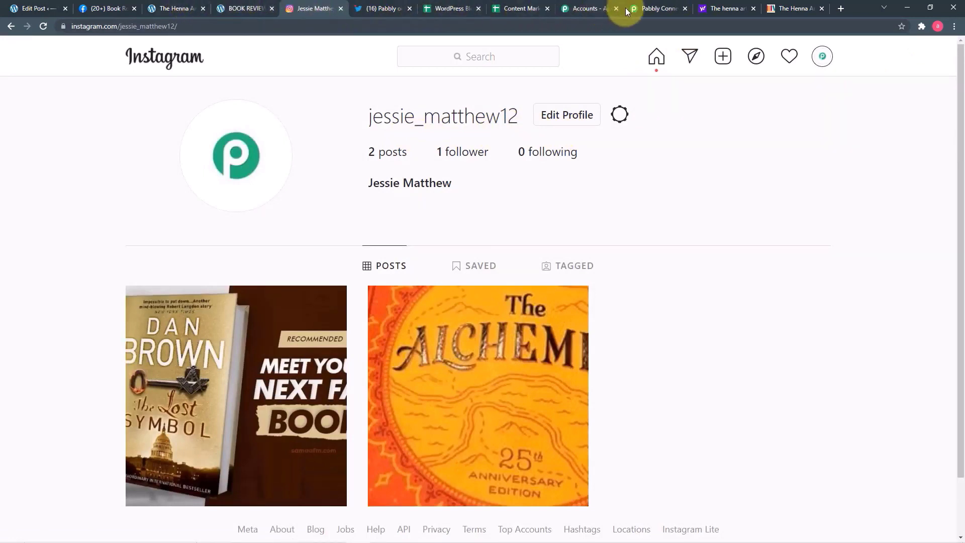
left_click(668, 10)
scroll(402, 181, "down", 2)
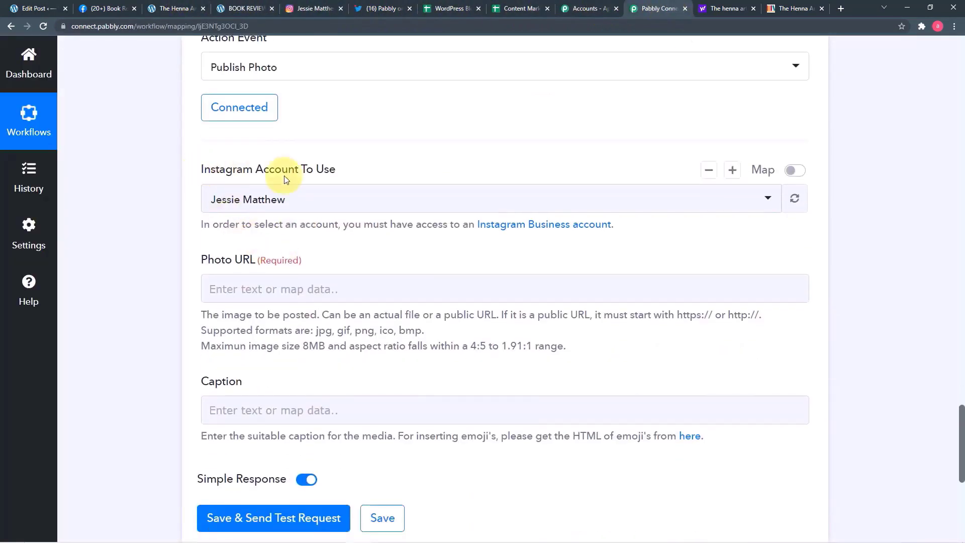
left_click(329, 202)
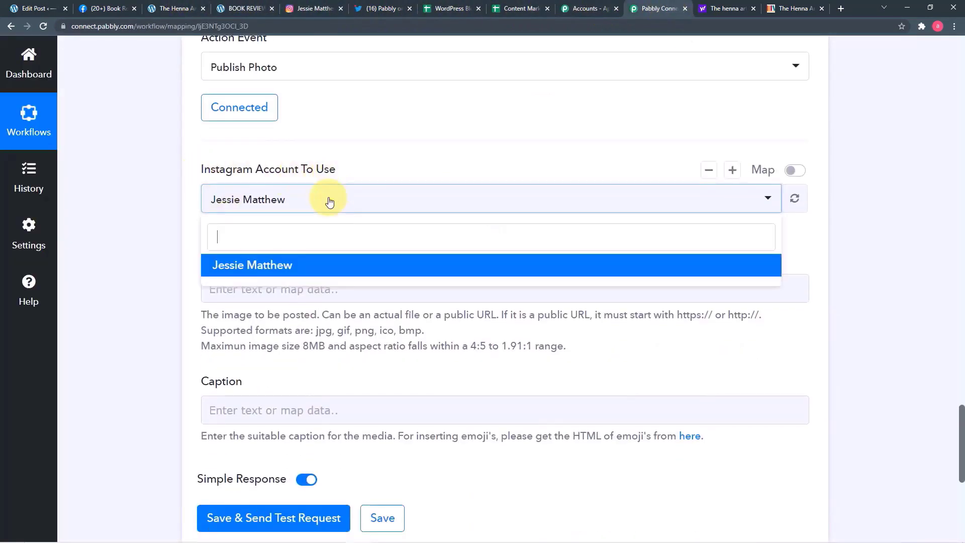
- Pick the Instagram business account, then check the trigger's post thumbnail URL before Photo URL
left_click(269, 266)
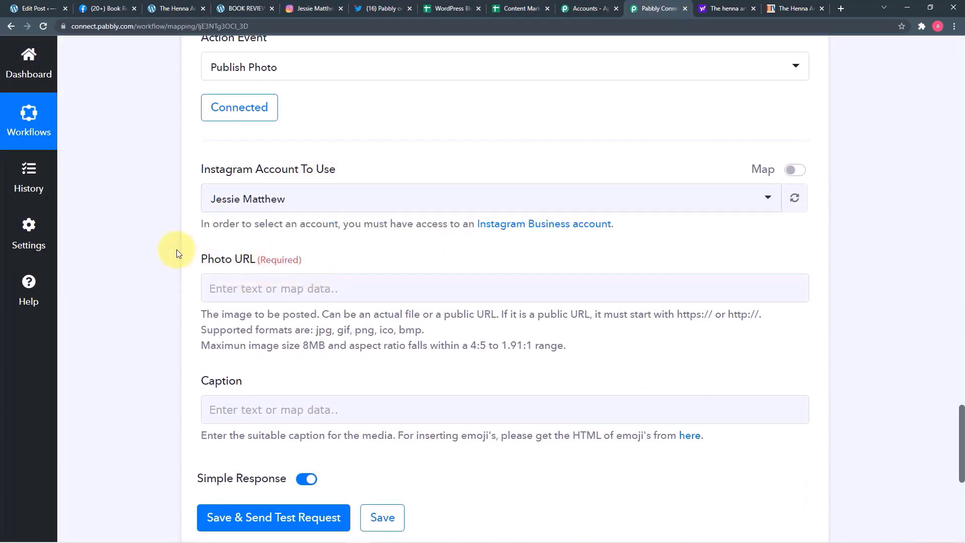
scroll(176, 250, "down", 2)
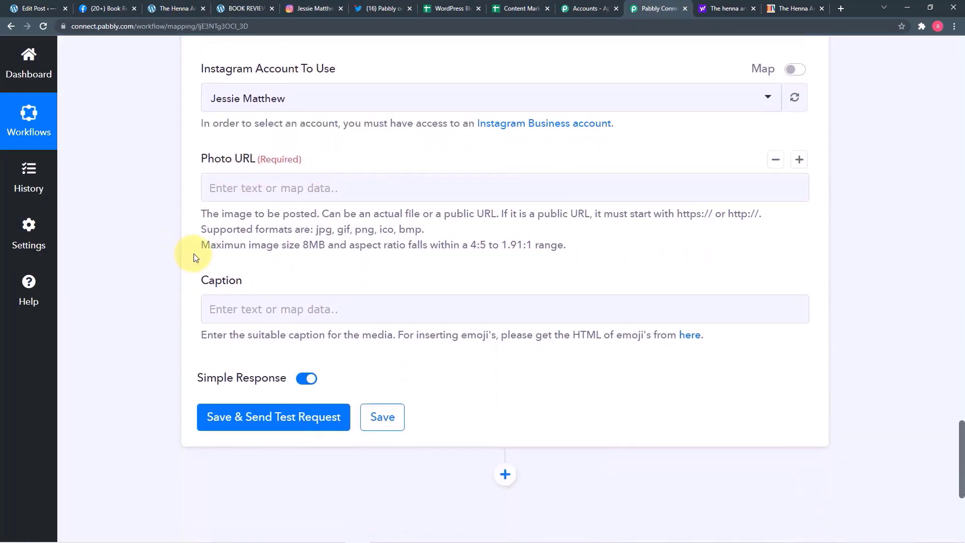
scroll(194, 253, "up", 3)
scroll(194, 256, "up", 15)
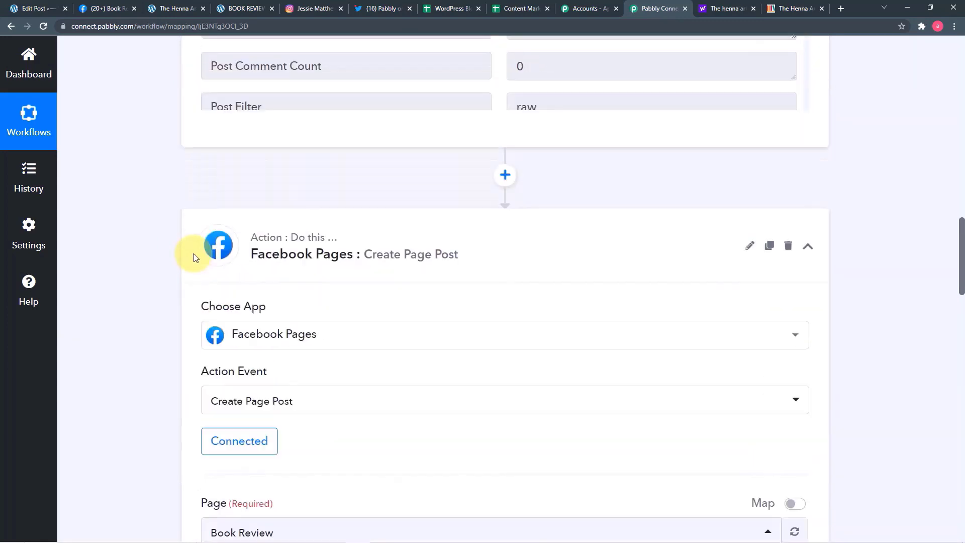
scroll(195, 256, "up", 3)
scroll(430, 398, "down", 8)
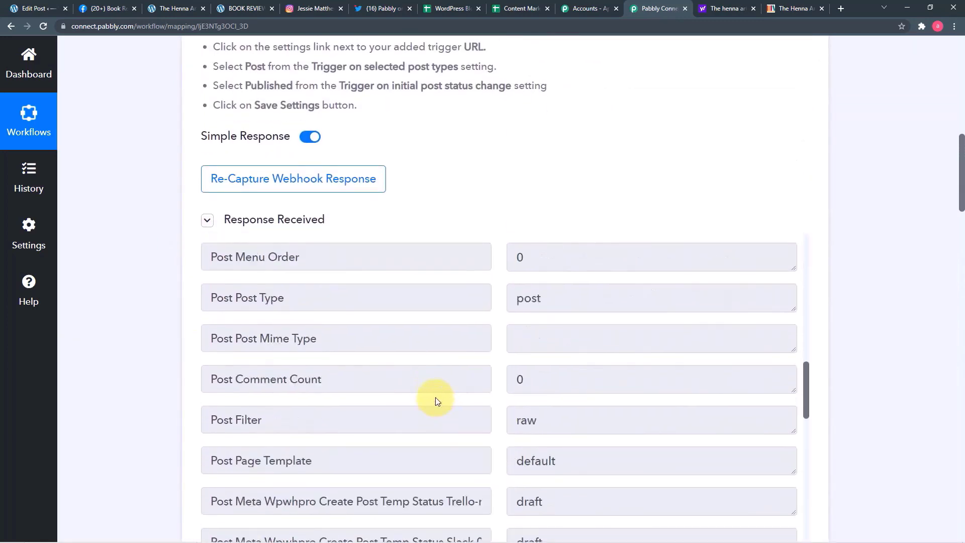
scroll(416, 396, "down", 13)
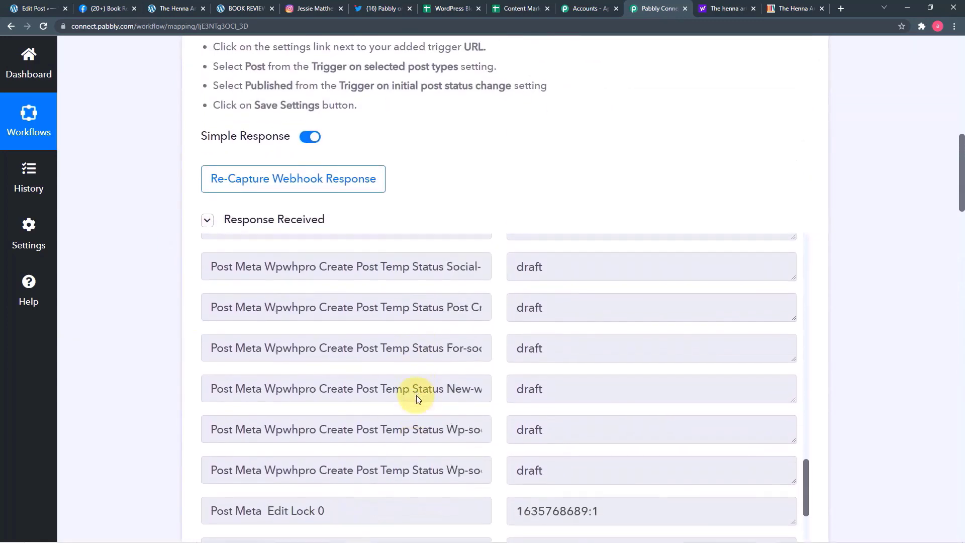
scroll(416, 395, "down", 6)
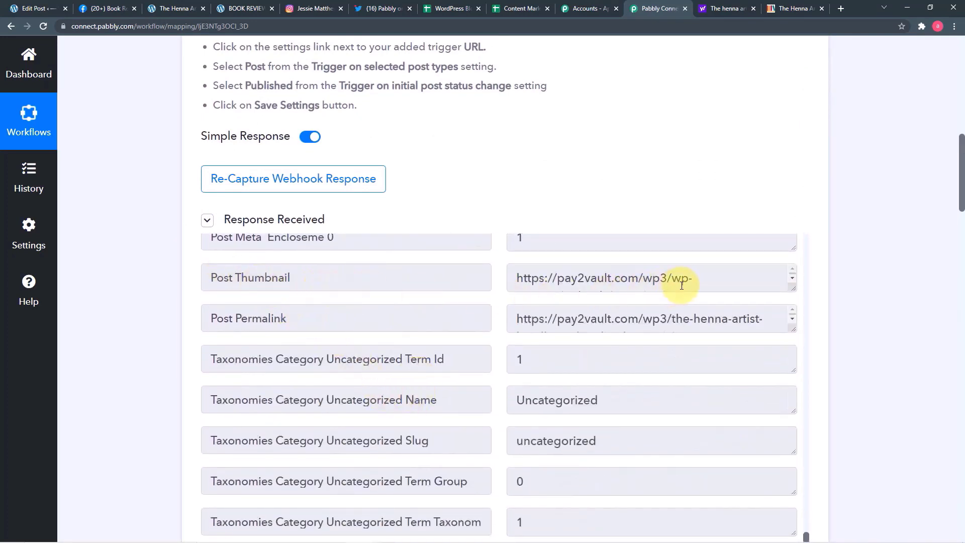
scroll(682, 285, "down", 1)
scroll(185, 308, "down", 13)
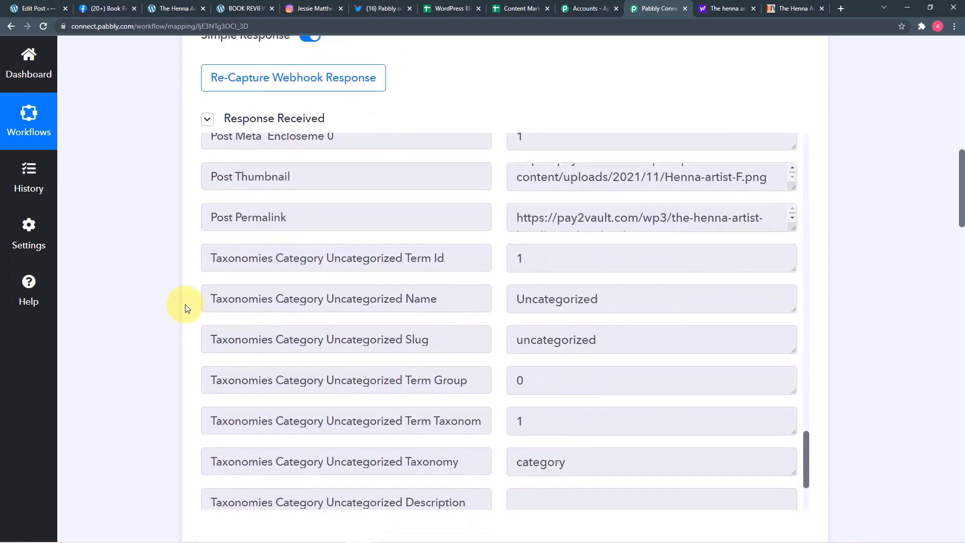
scroll(185, 308, "down", 20)
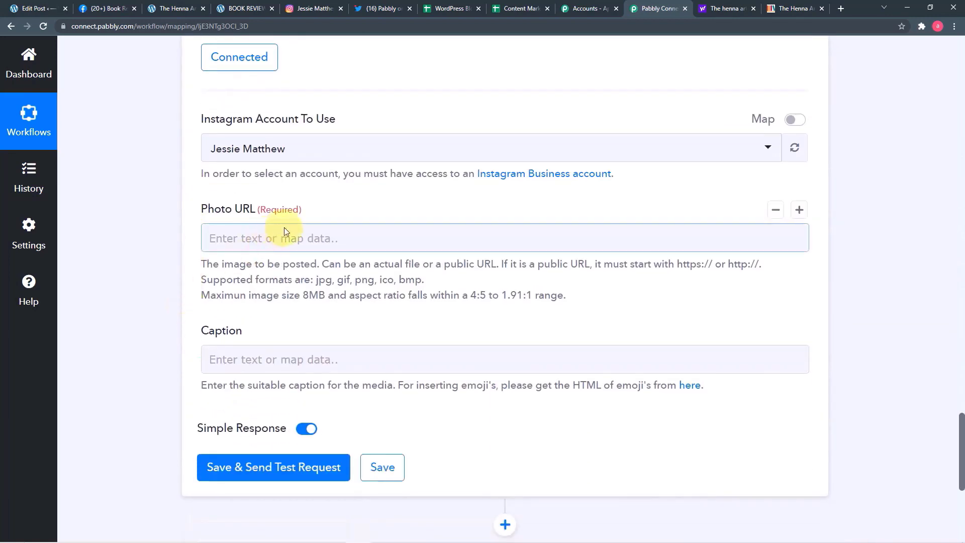
- Map the WordPress Post Thumbnail into the Instagram step's Photo URL field
left_click(416, 237)
left_click(387, 360)
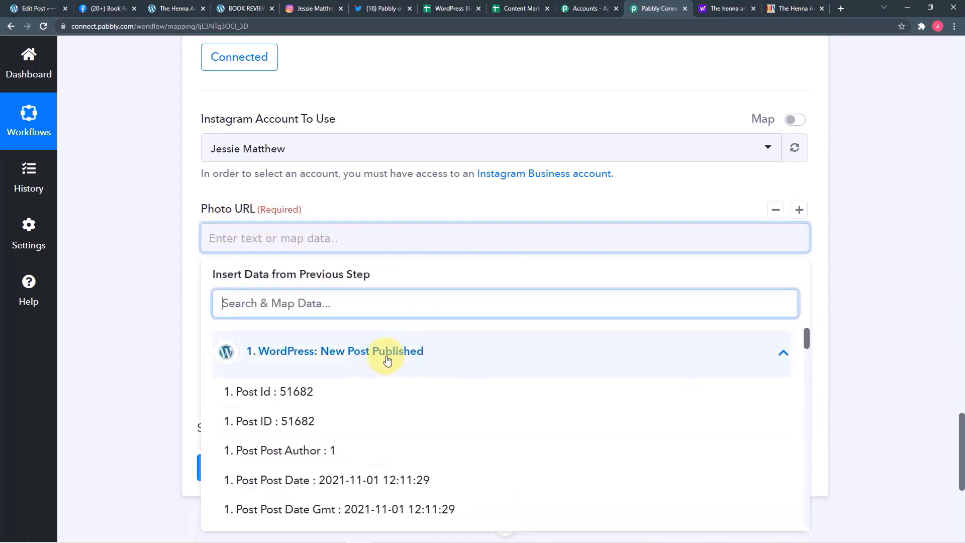
scroll(387, 360, "down", 5)
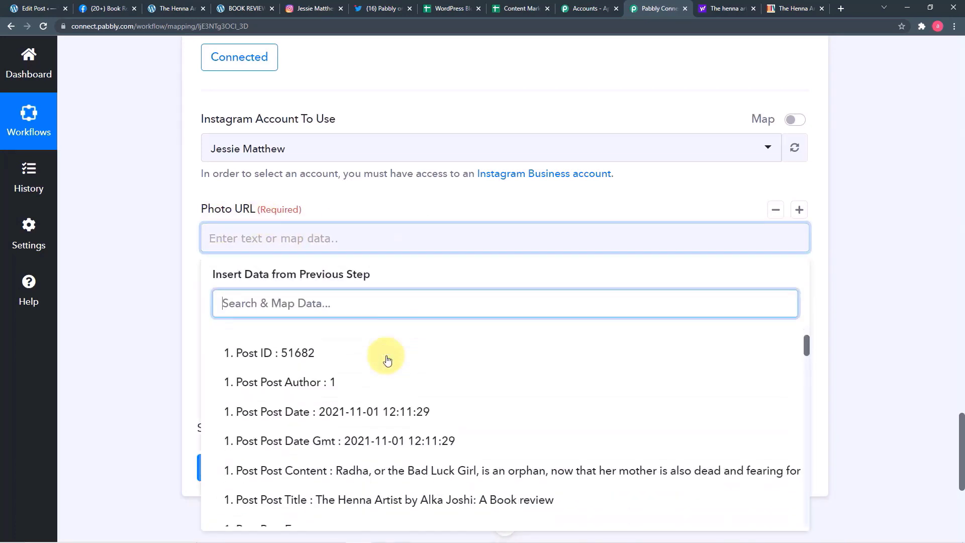
scroll(387, 360, "down", 7)
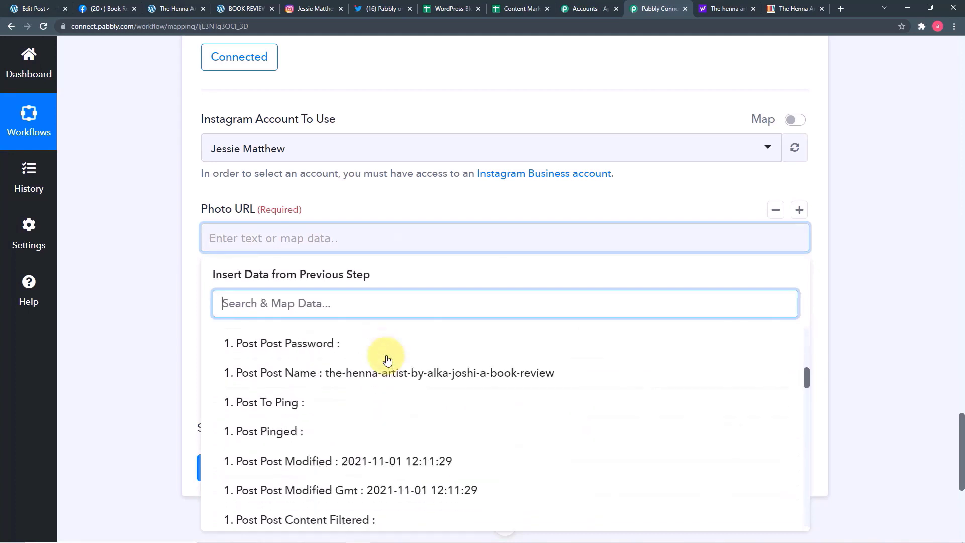
scroll(342, 402, "up", 2)
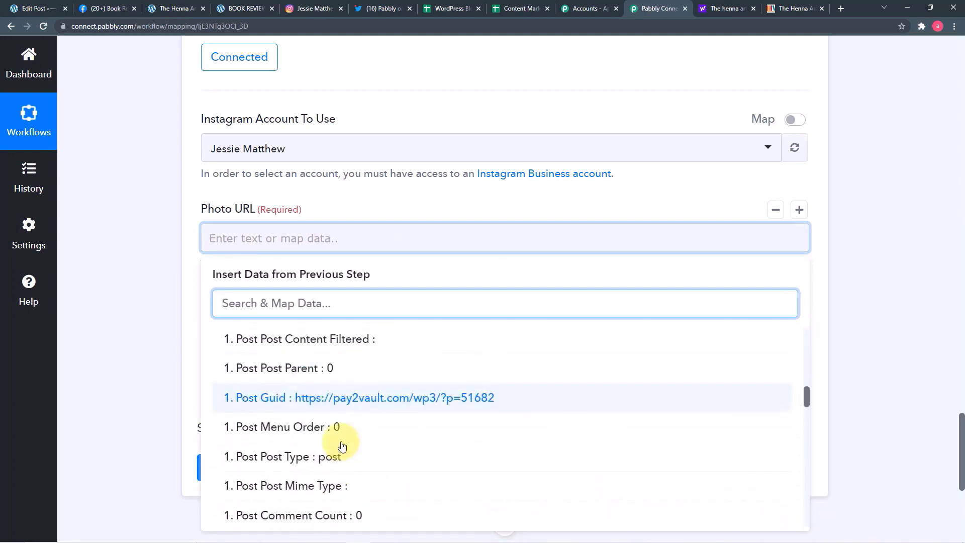
scroll(343, 446, "down", 5)
scroll(342, 446, "down", 10)
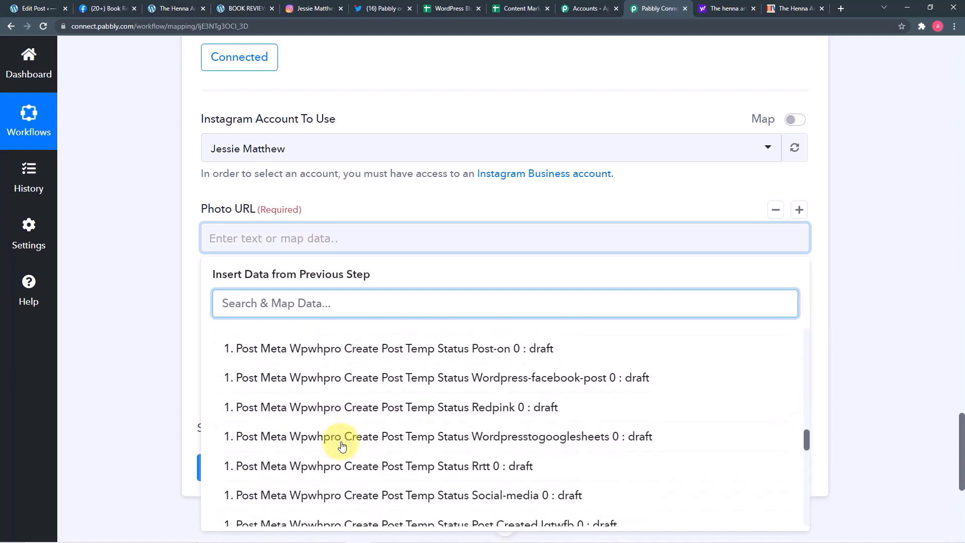
scroll(342, 446, "down", 1)
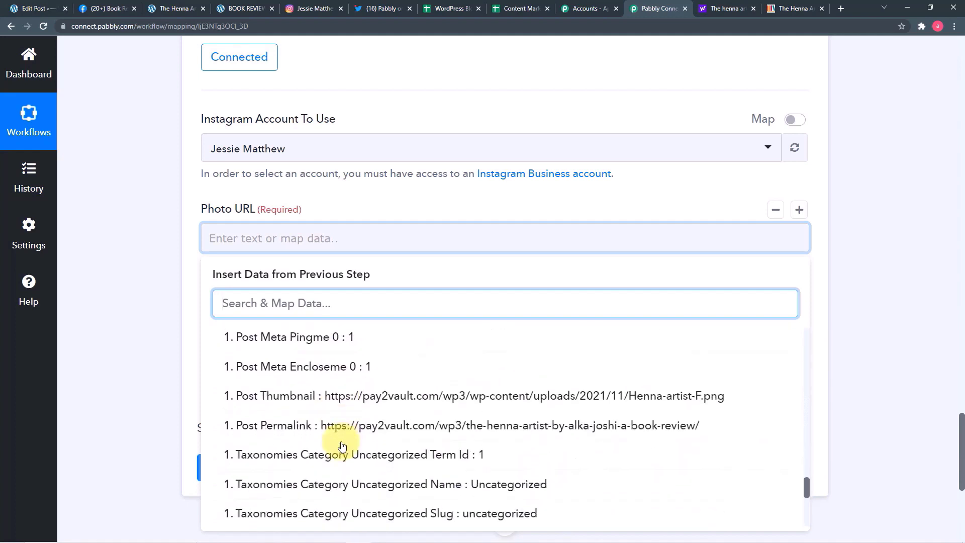
left_click(330, 402)
left_click(162, 345)
- Map the WordPress Post Title into the Instagram Caption field
scroll(252, 334, "down", 1)
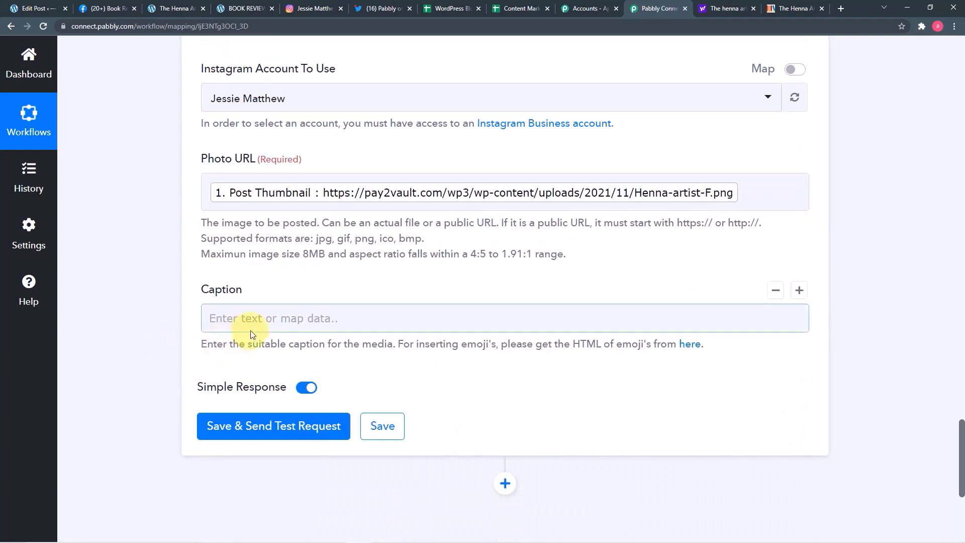
left_click(282, 318)
scroll(282, 322, "down", 2)
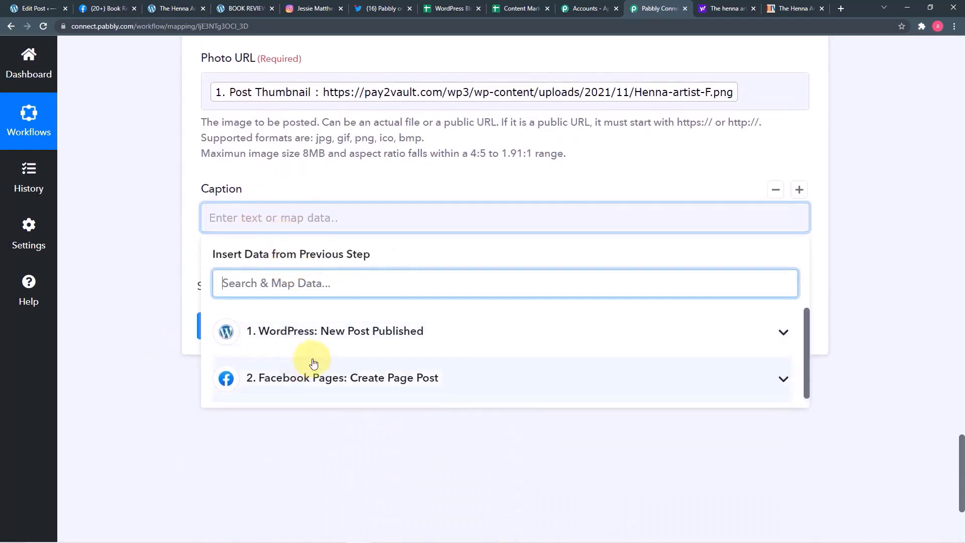
left_click(317, 331)
scroll(457, 485, "down", 4)
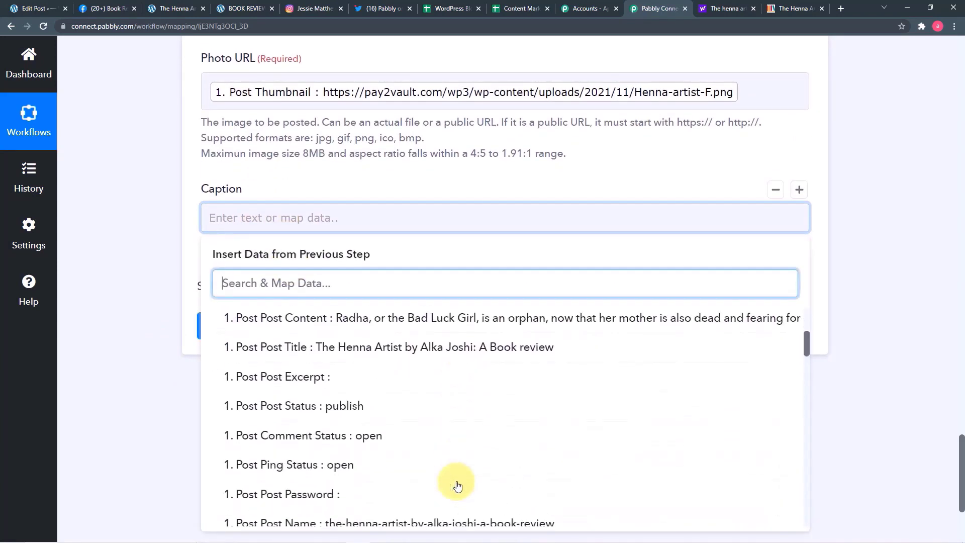
left_click(405, 358)
left_click(144, 285)
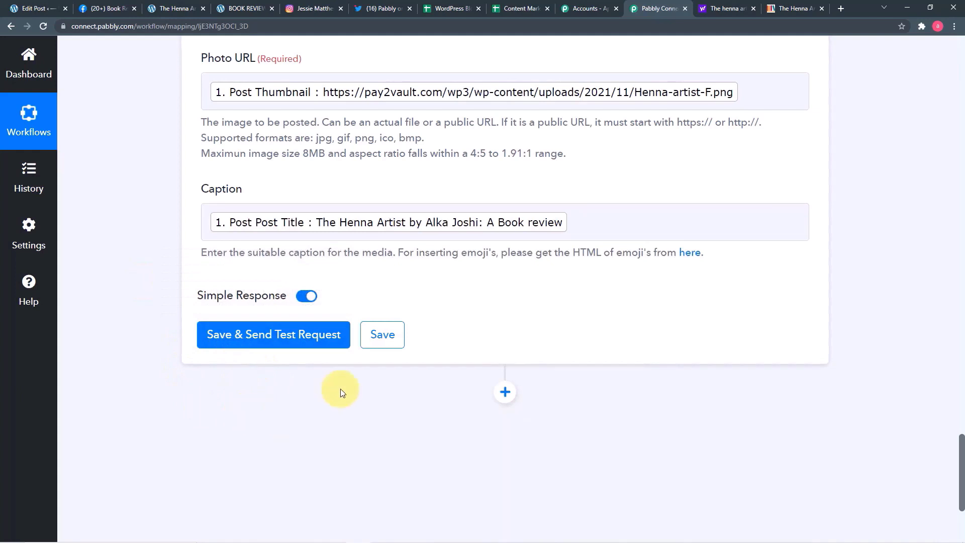
scroll(402, 316, "up", 2)
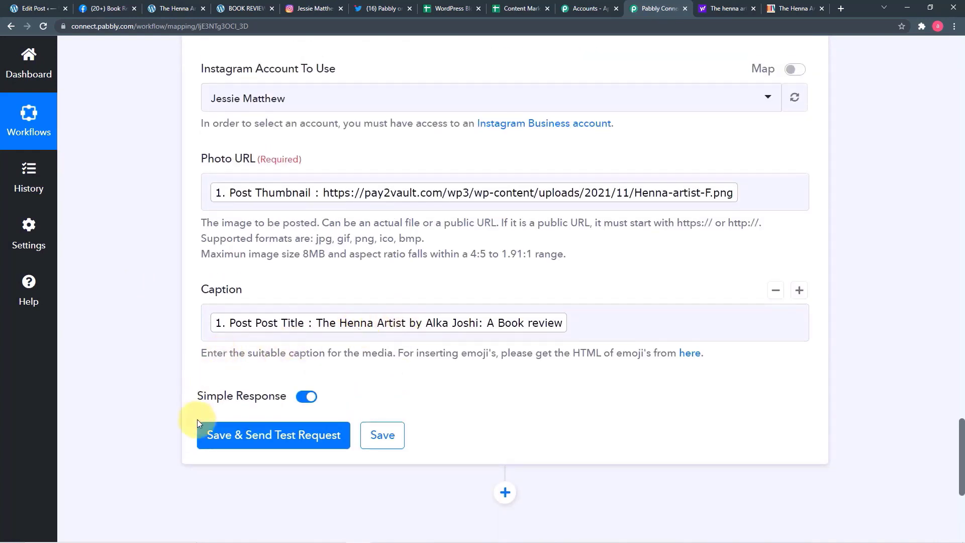
- Save and send the Instagram test request, then bring up the Instagram profile to find the post
left_click(226, 438)
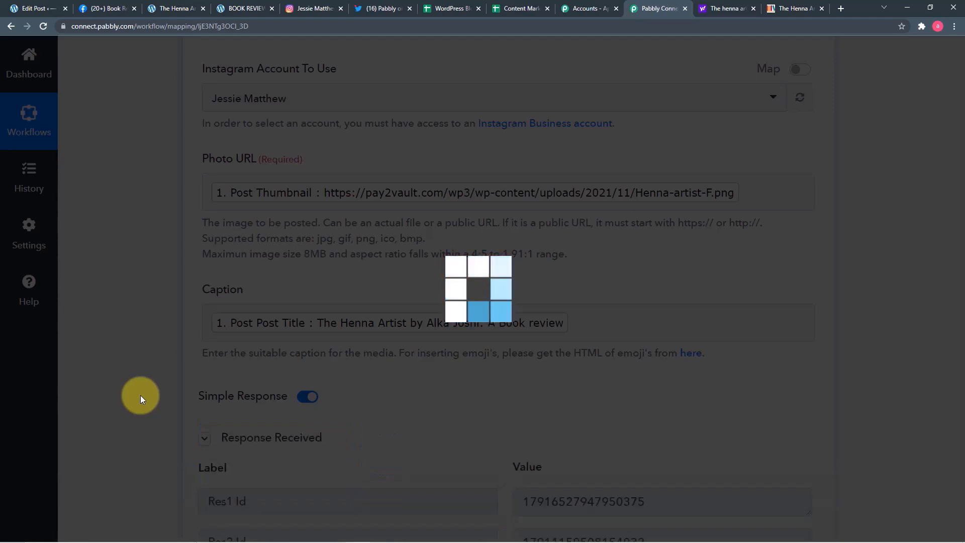
scroll(140, 395, "down", 5)
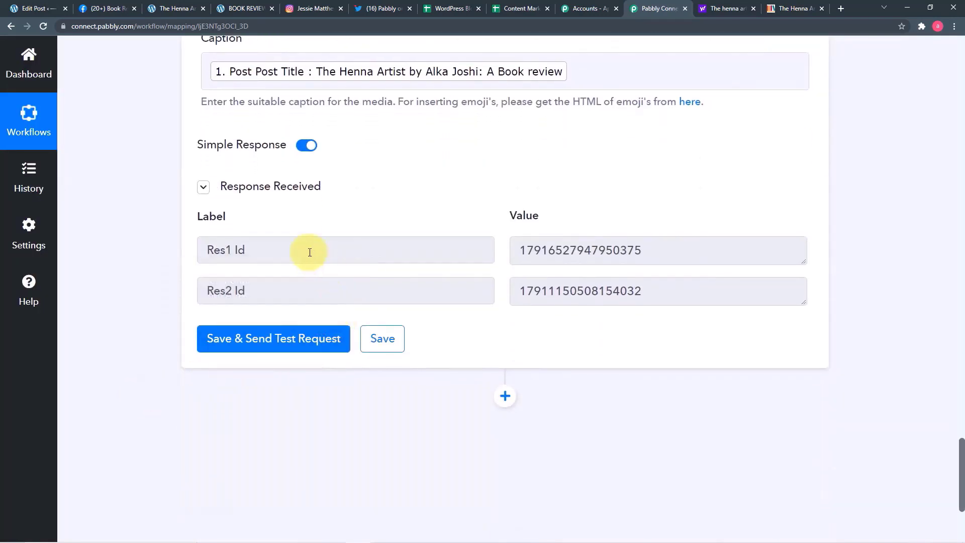
left_click(307, 12)
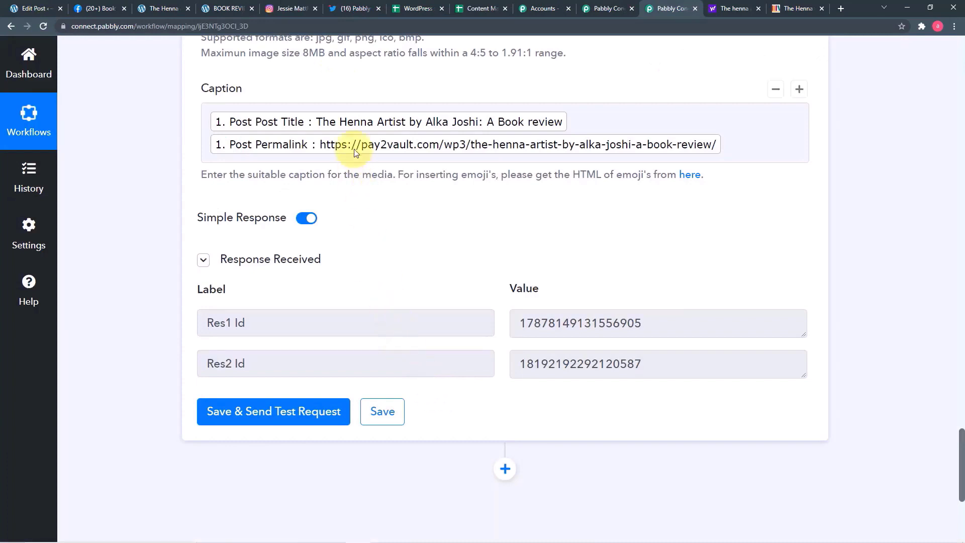
left_click(265, 10)
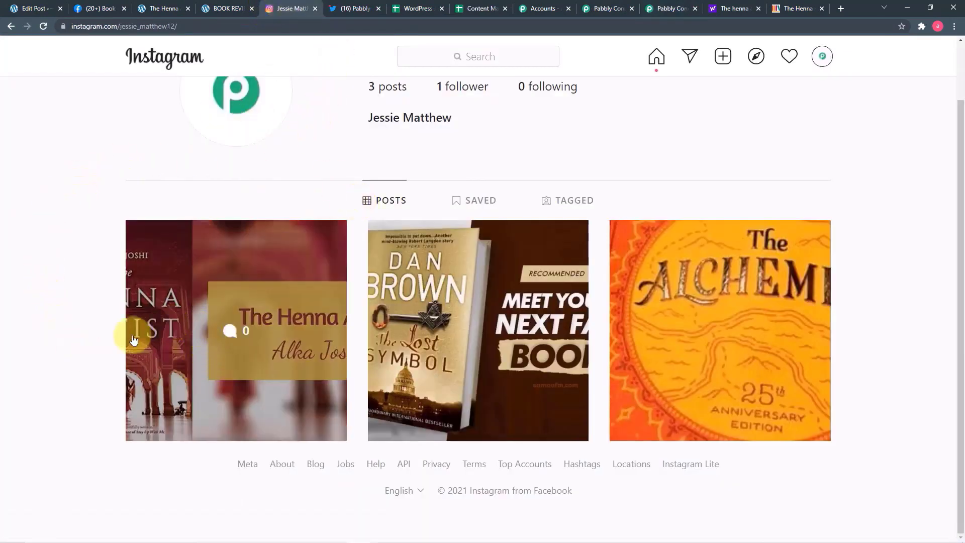
- Review the newest Henna Artist post's caption on Instagram, then go back to the Pabbly workflow
left_click(212, 386)
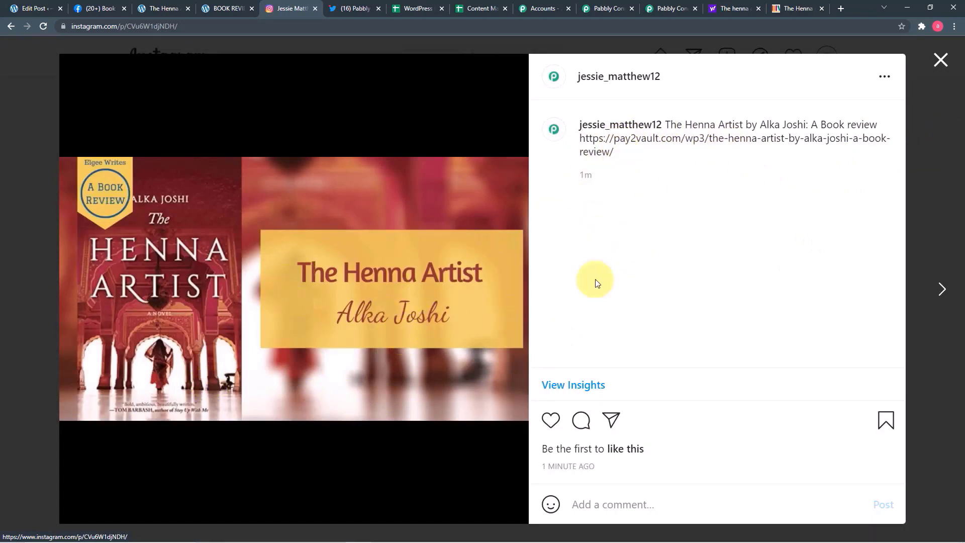
left_click(940, 60)
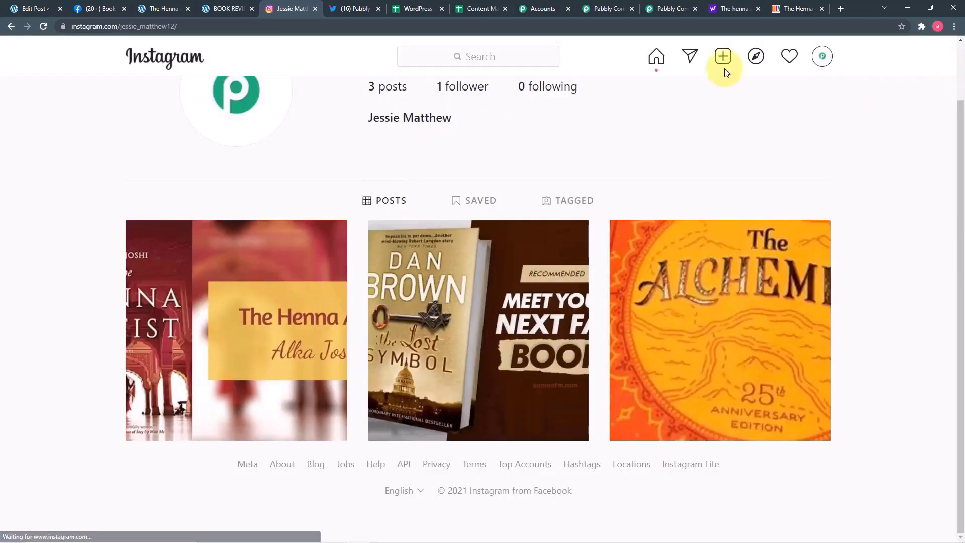
left_click(598, 10)
left_click(657, 9)
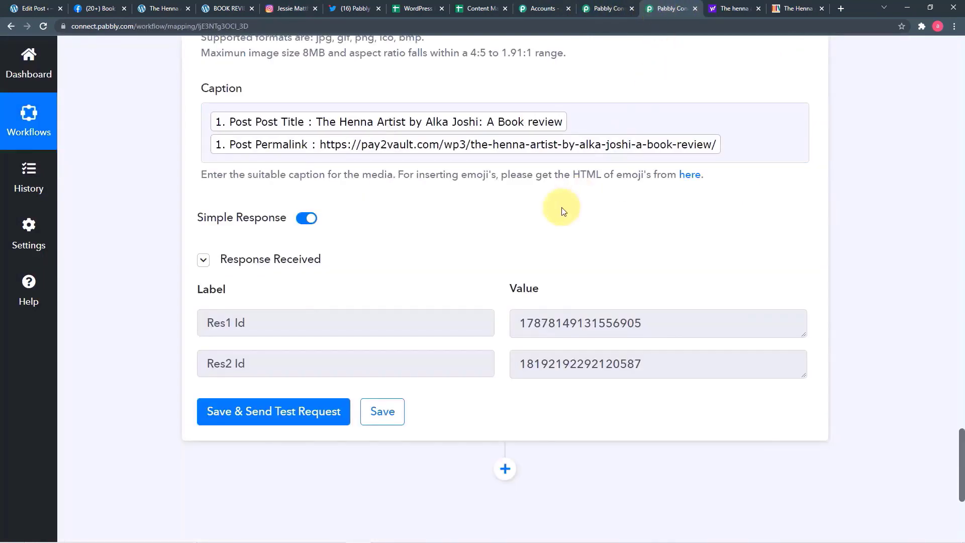
- Add a step below Instagram using Twitter (Beta), found by searching 'twi', with the Create Tweet with Media event
scroll(563, 211, "down", 2)
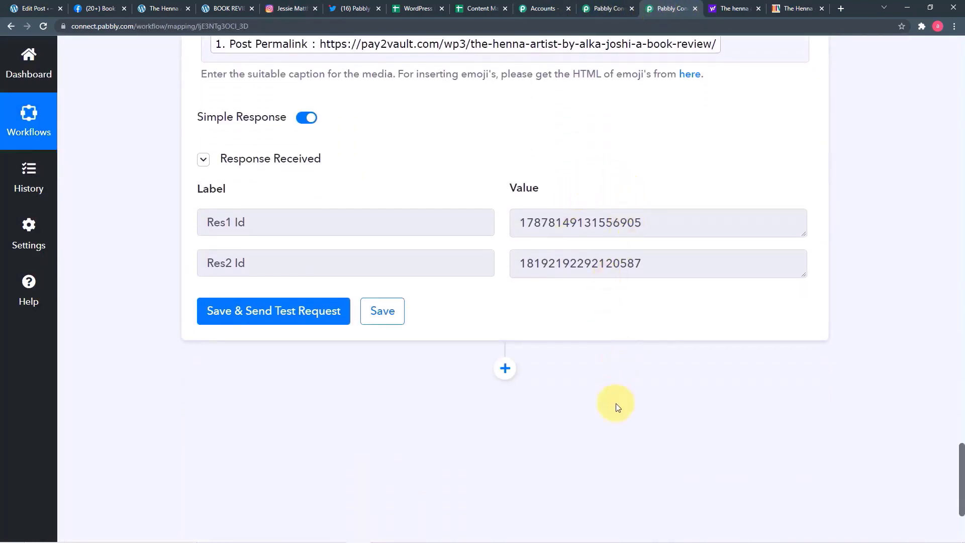
left_click(506, 369)
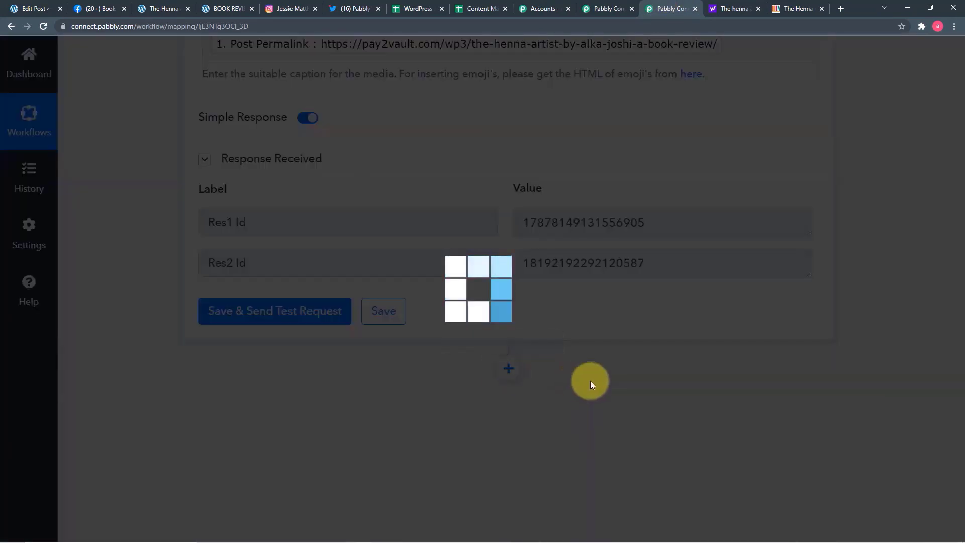
scroll(502, 352, "down", 4)
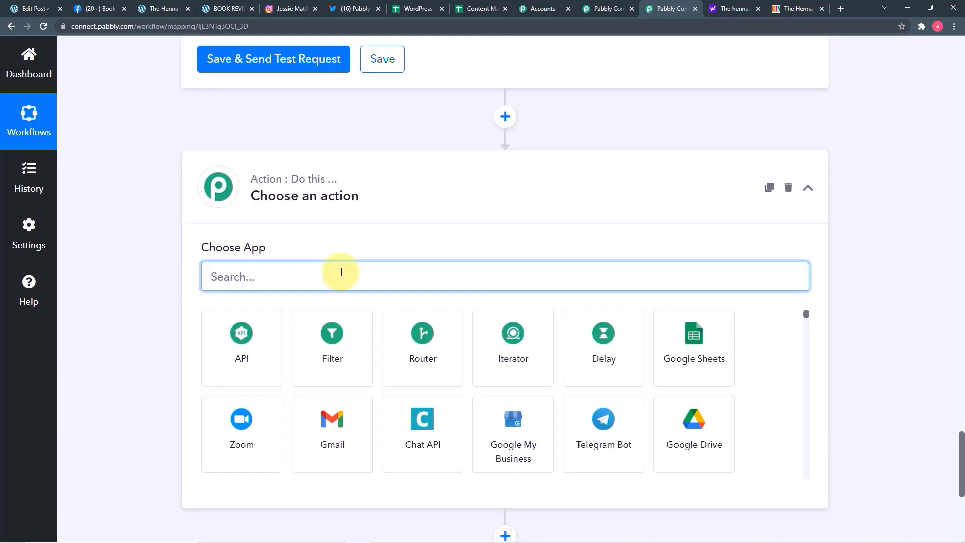
type("twi")
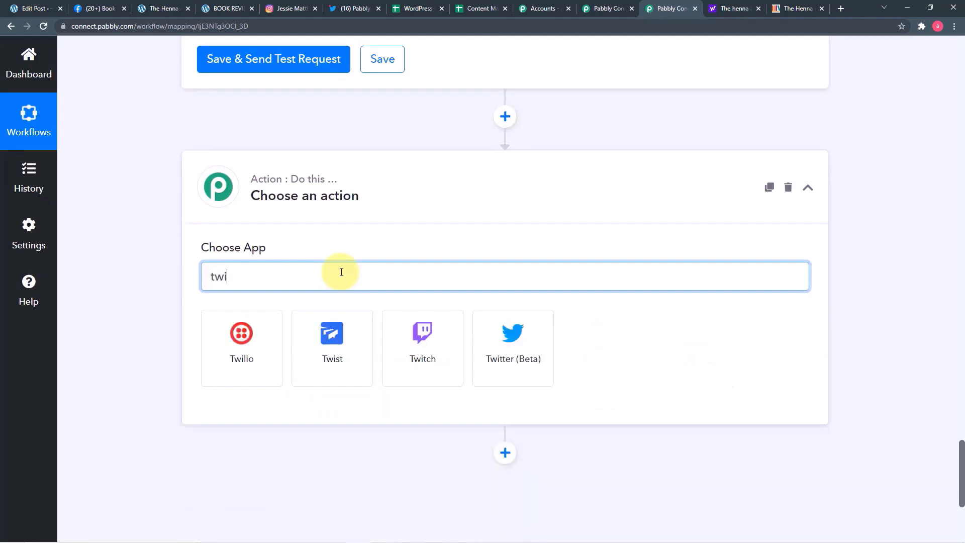
left_click(523, 336)
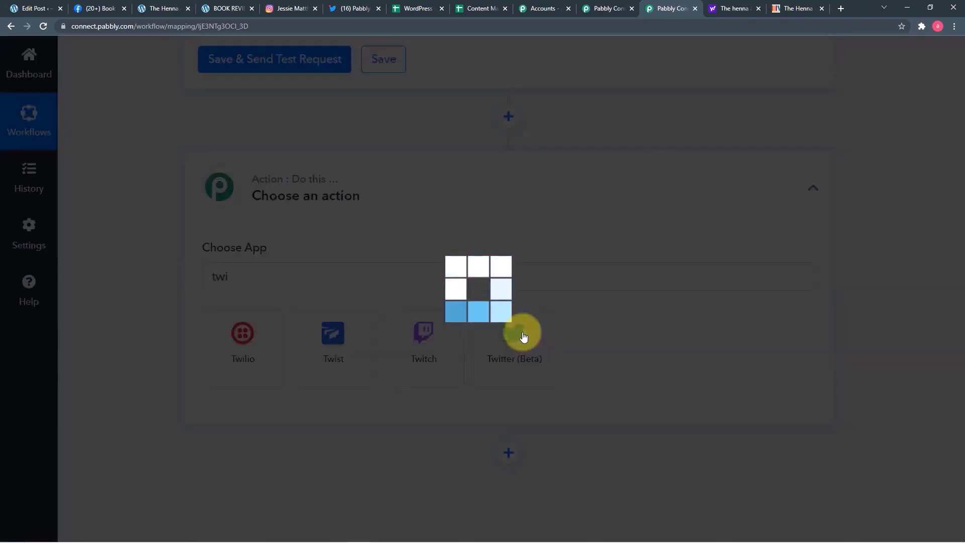
scroll(328, 324, "down", 2)
scroll(328, 324, "down", 1)
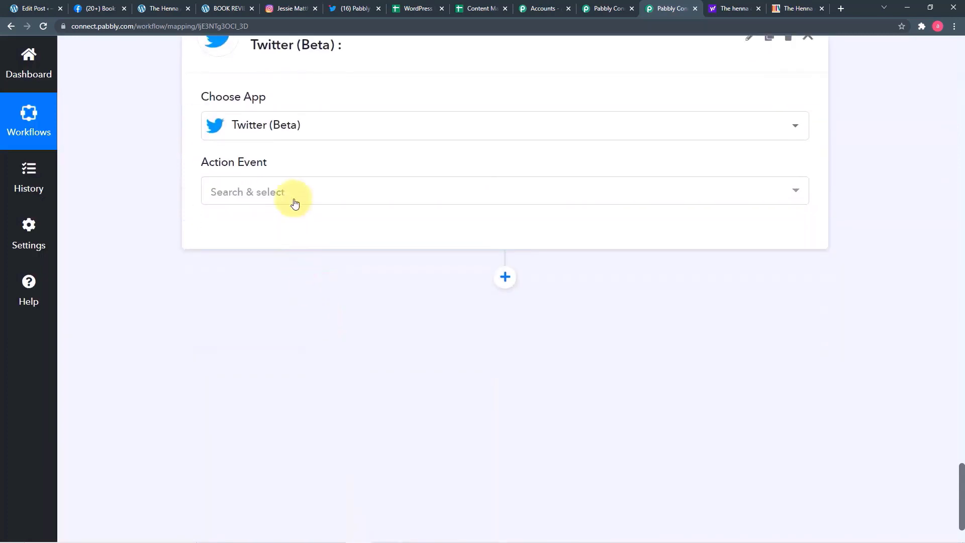
left_click(291, 197)
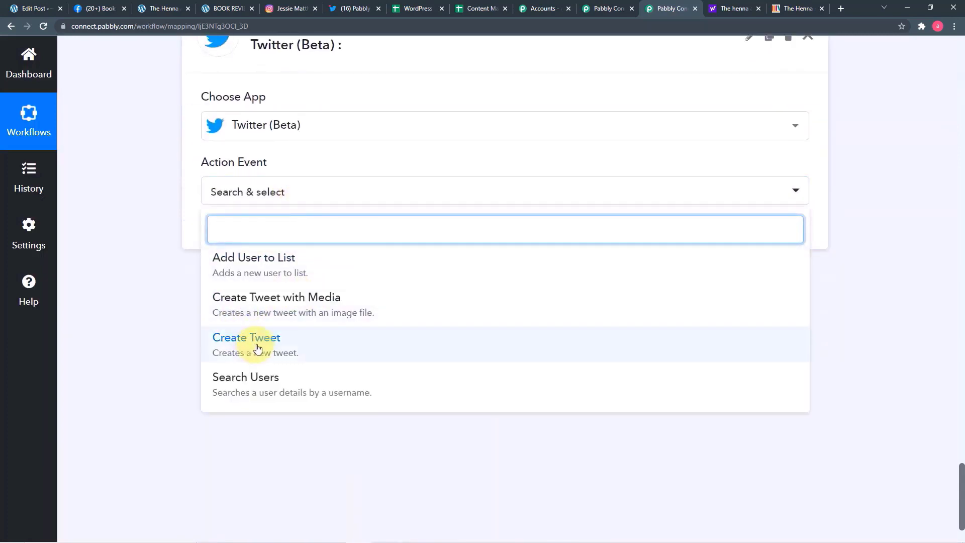
left_click(350, 316)
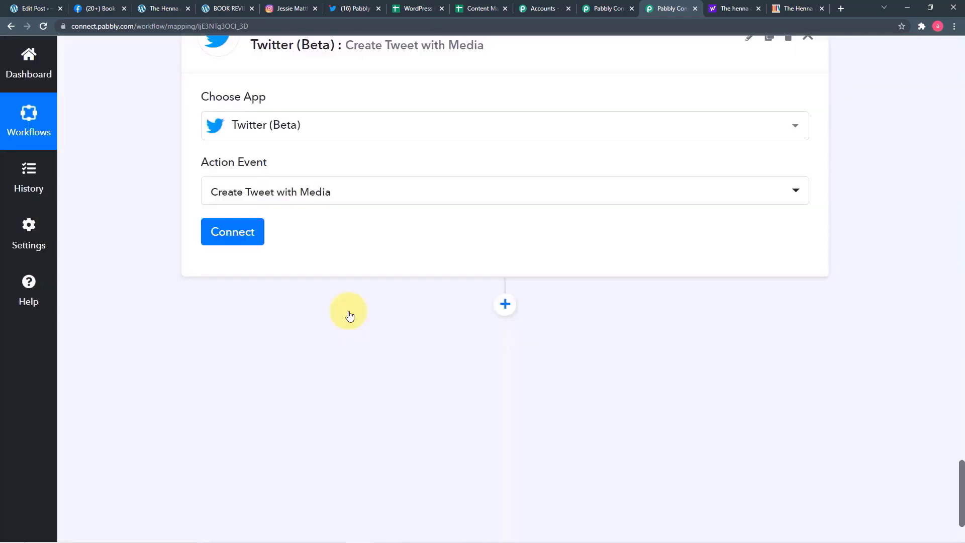
- Add and authorize a new Twitter (Beta) connection for the tweet step
left_click(237, 231)
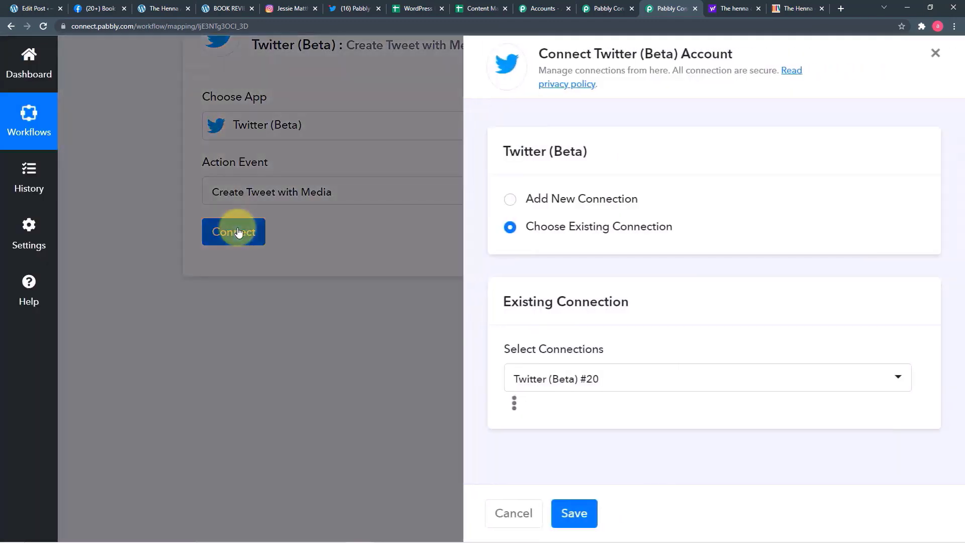
left_click(511, 201)
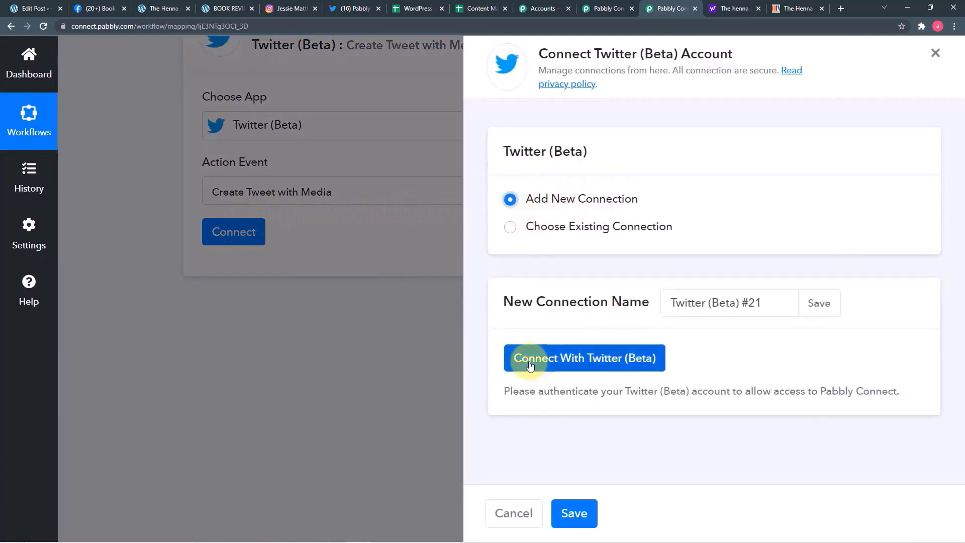
left_click(584, 359)
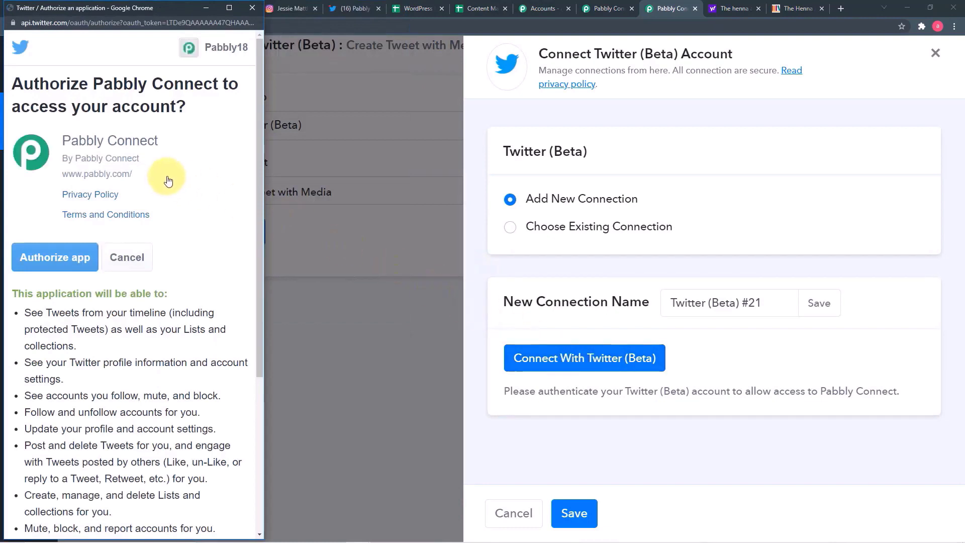
scroll(191, 191, "down", 2)
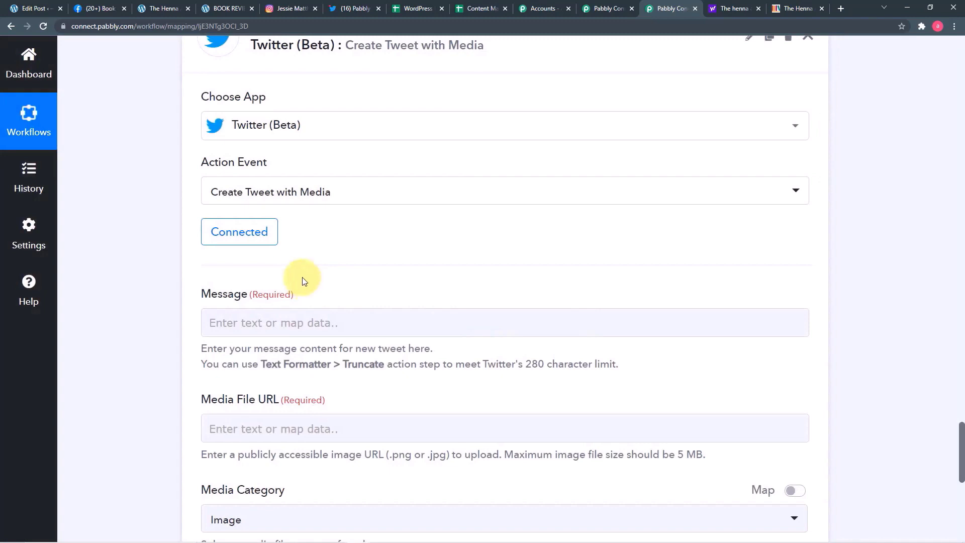
- Insert the WordPress Post Title into the tweet Message field
scroll(299, 274, "down", 2)
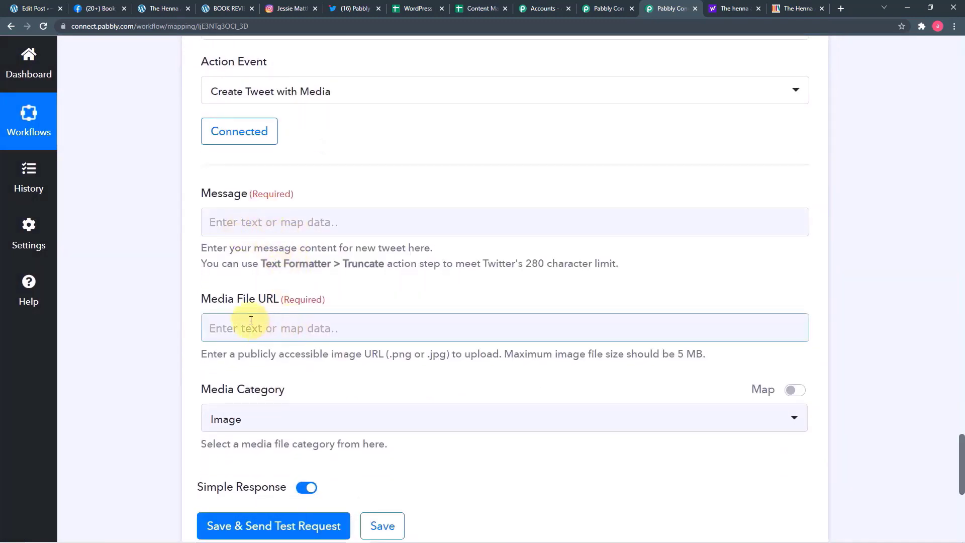
scroll(251, 320, "down", 2)
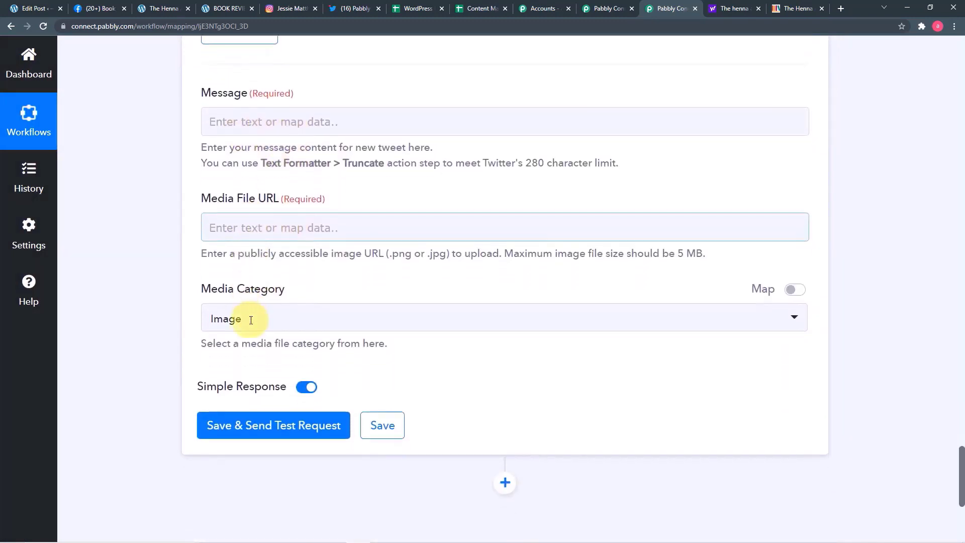
left_click(338, 128)
scroll(345, 147, "down", 2)
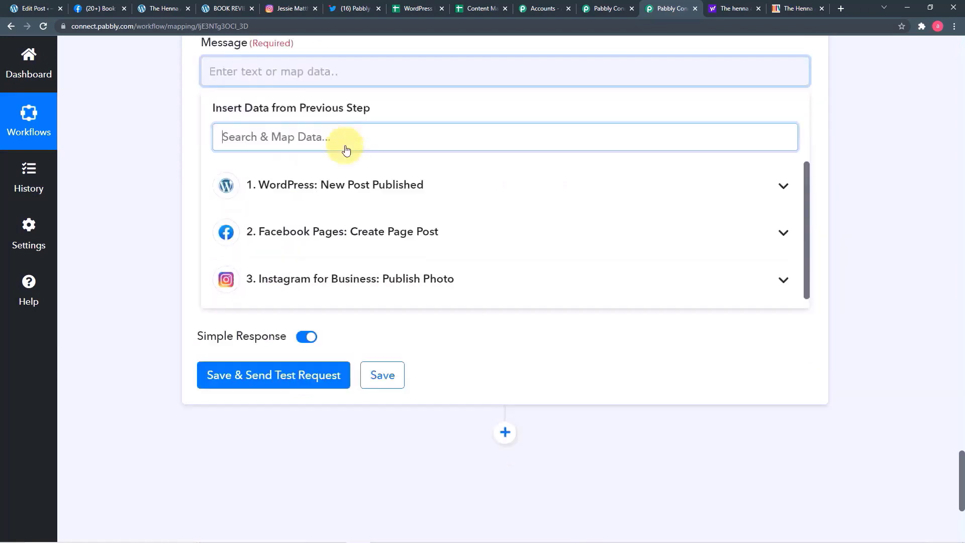
left_click(327, 151)
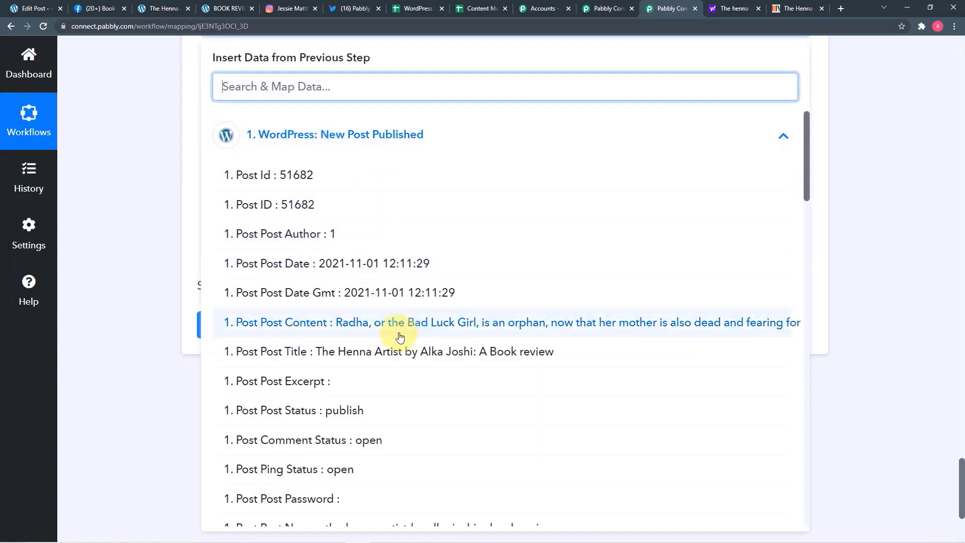
scroll(153, 218, "up", 3)
left_click(150, 218)
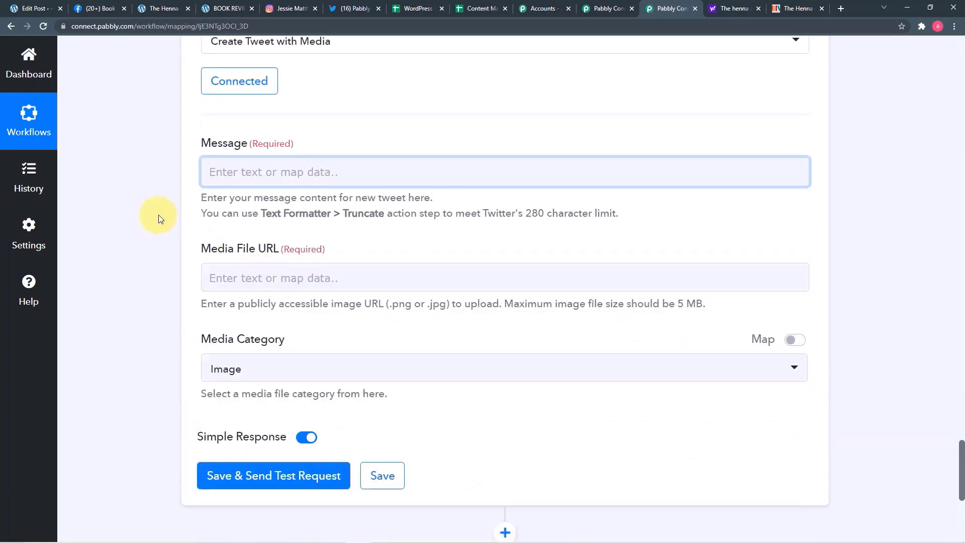
left_click(312, 172)
scroll(373, 328, "down", 3)
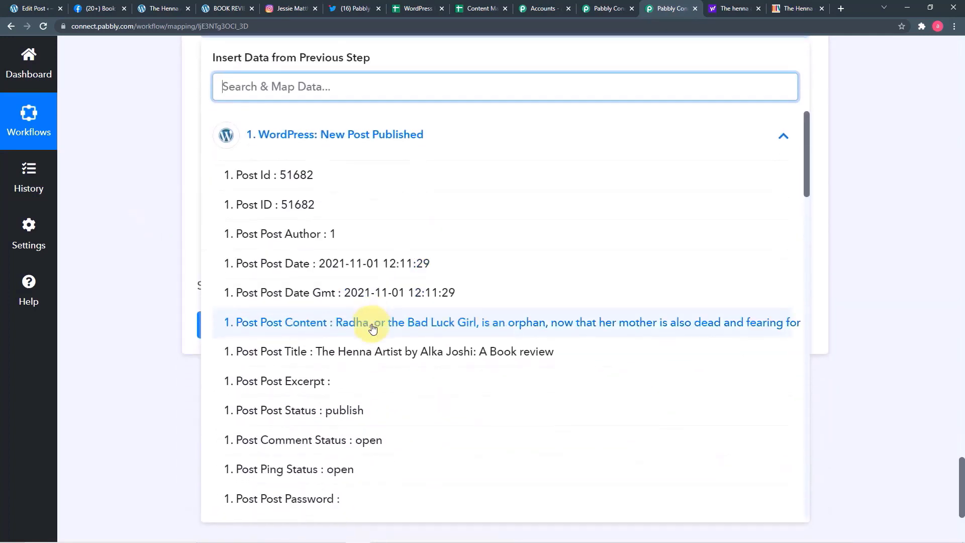
left_click(381, 348)
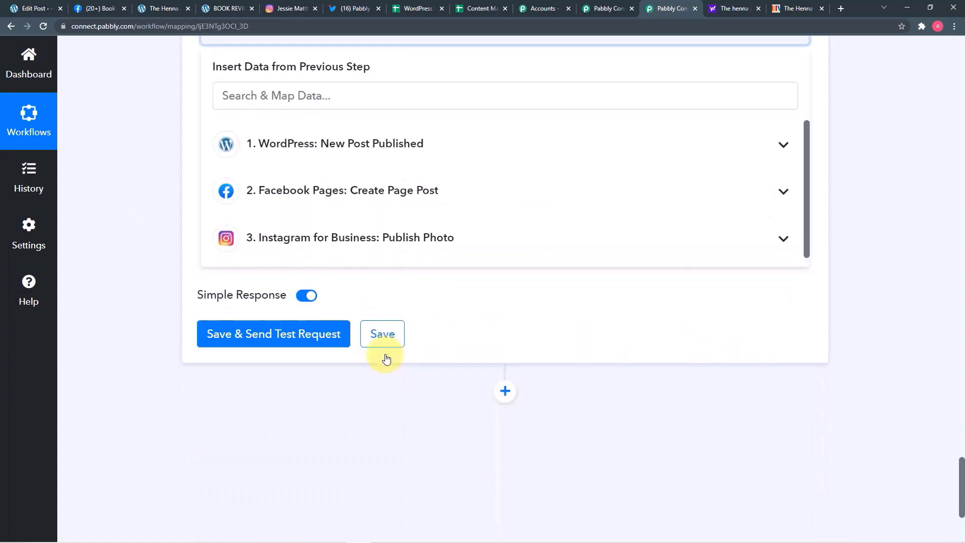
left_click(50, 195)
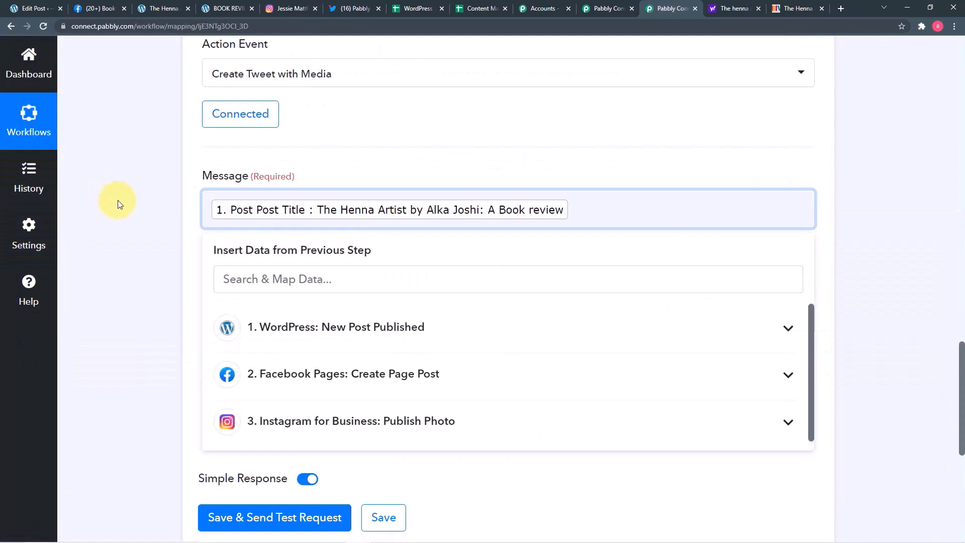
- Add the Post Permalink on a new line below the title in the tweet message
key("Return")
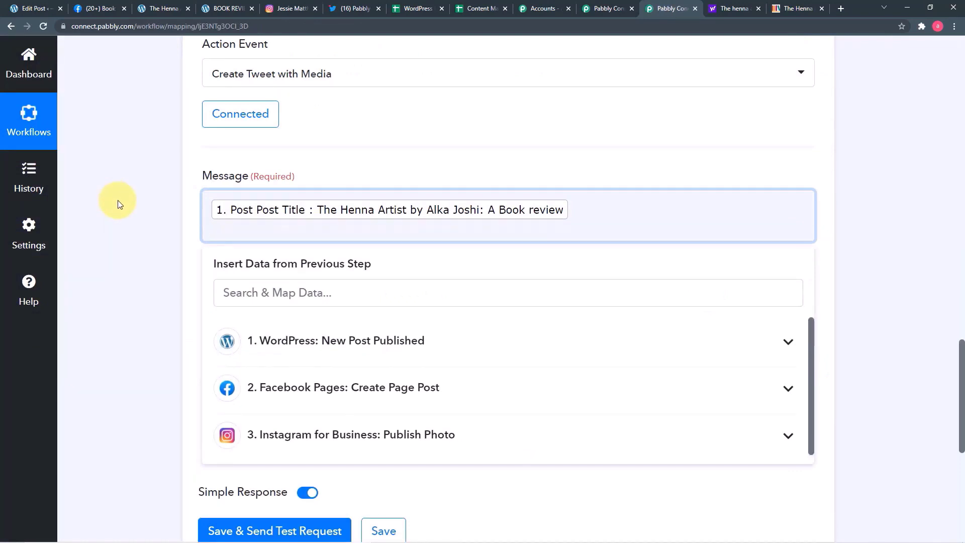
scroll(117, 200, "down", 2)
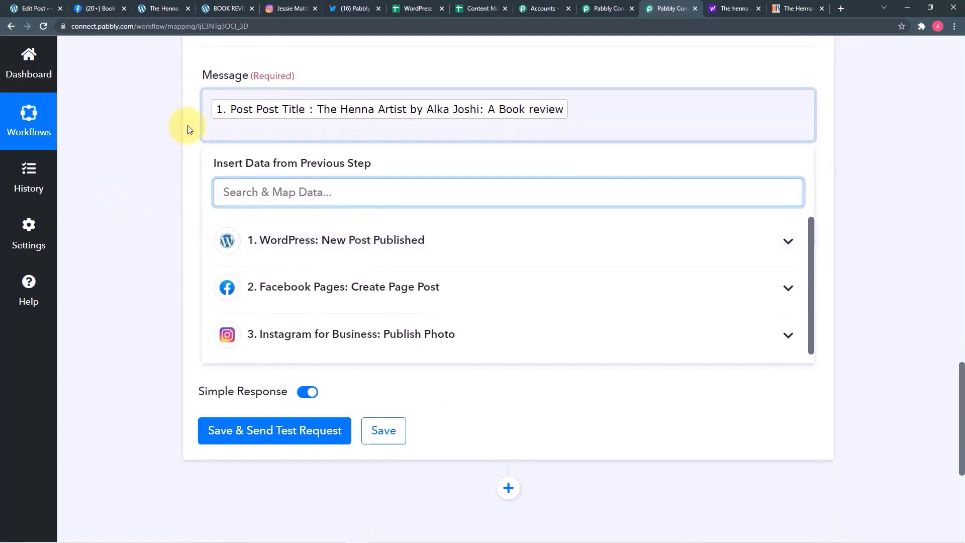
left_click(287, 201)
left_click(267, 239)
scroll(384, 380, "down", 5)
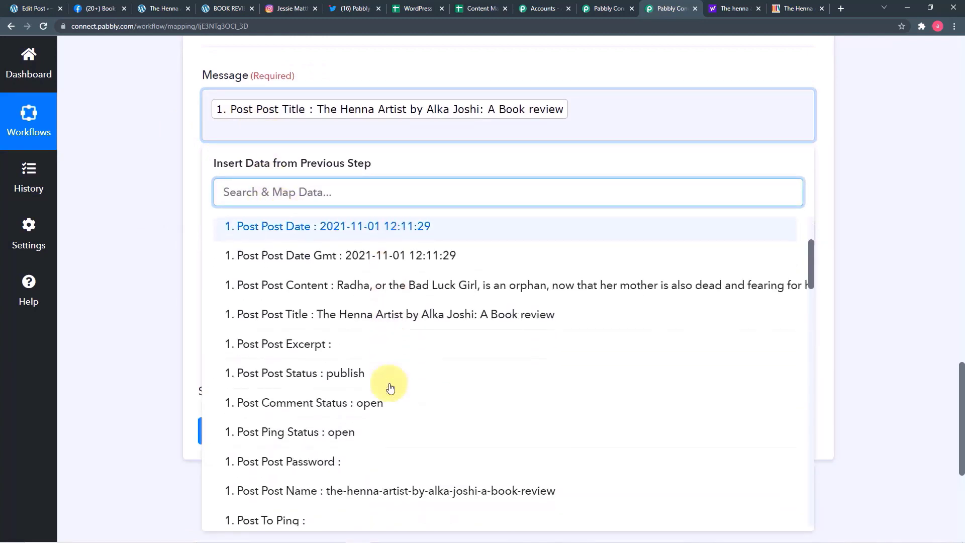
scroll(391, 387, "down", 15)
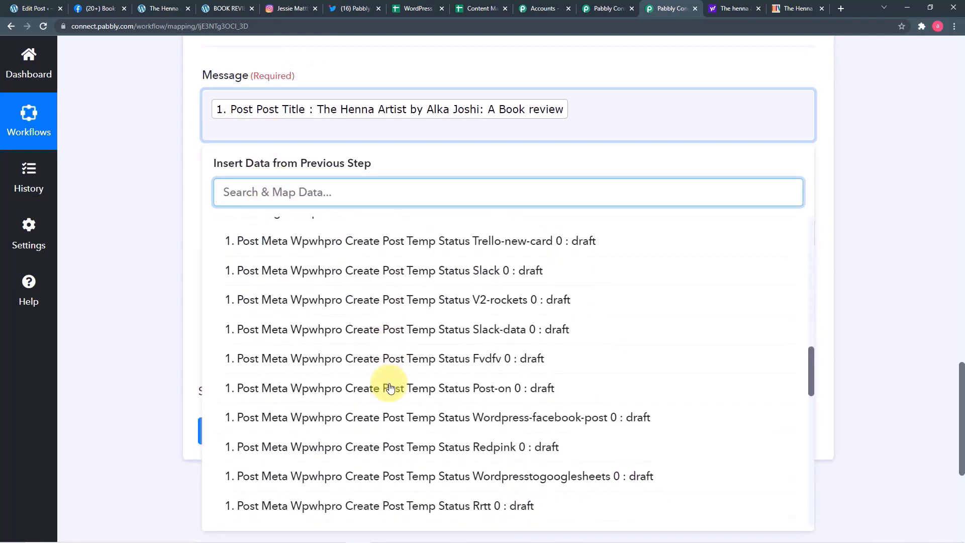
scroll(391, 387, "down", 9)
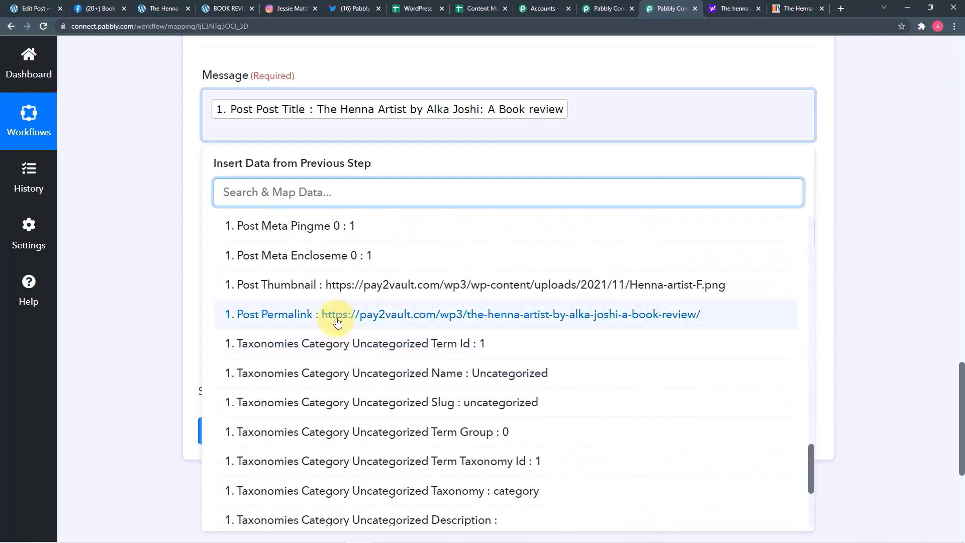
left_click(243, 317)
left_click(165, 255)
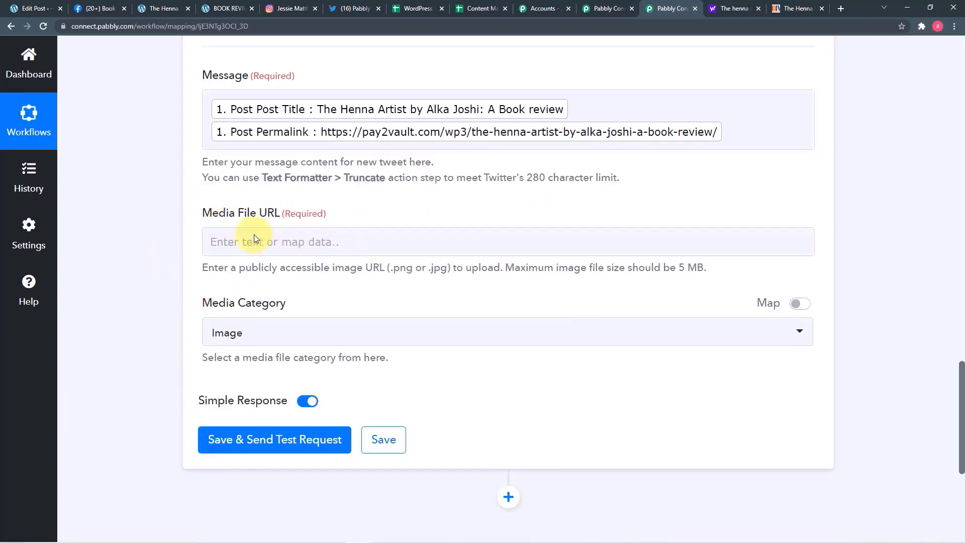
- Map the WordPress Post Thumbnail into the tweet's Media File URL field
left_click(388, 244)
scroll(388, 247, "down", 2)
left_click(379, 254)
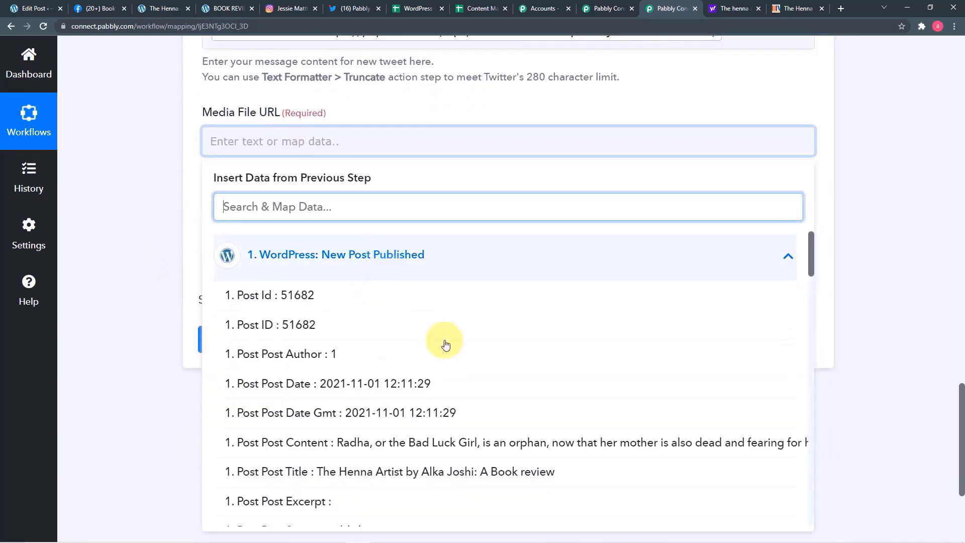
scroll(440, 352, "down", 4)
scroll(439, 367, "down", 14)
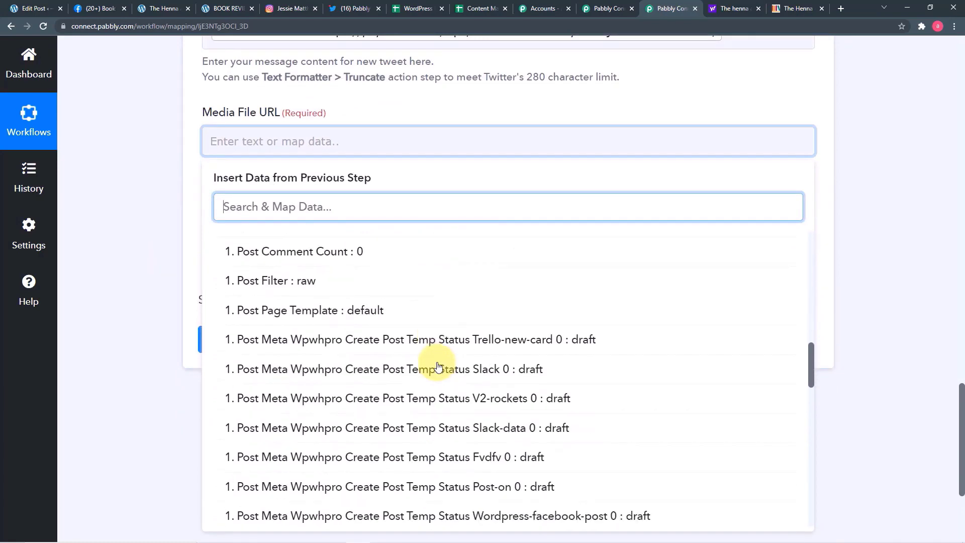
scroll(437, 366, "down", 10)
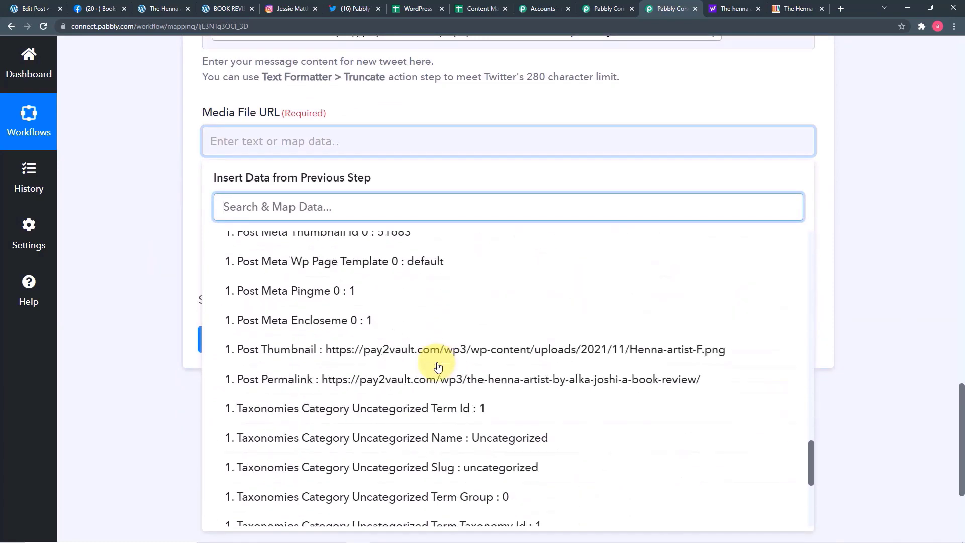
left_click(367, 352)
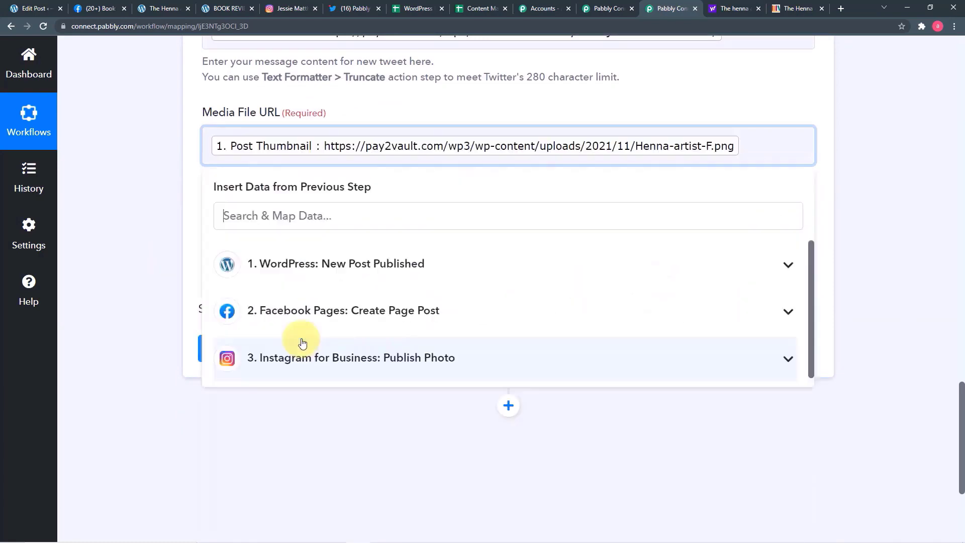
left_click(108, 267)
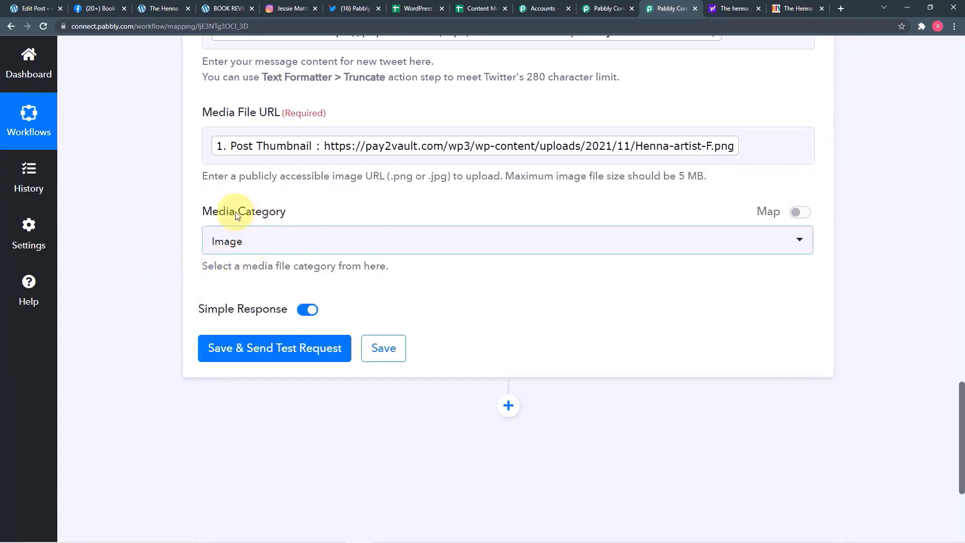
- Keep Image selected as the Media Category
left_click(316, 243)
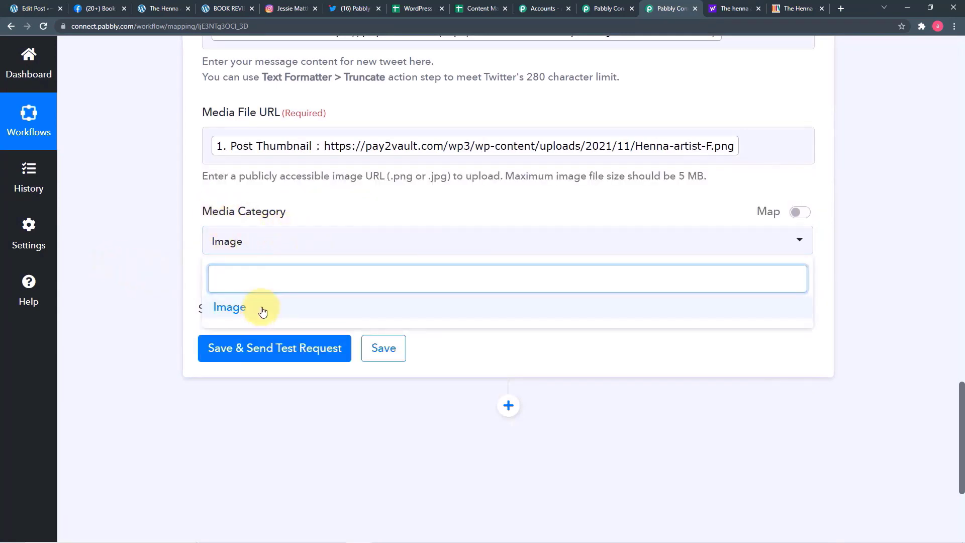
left_click(259, 308)
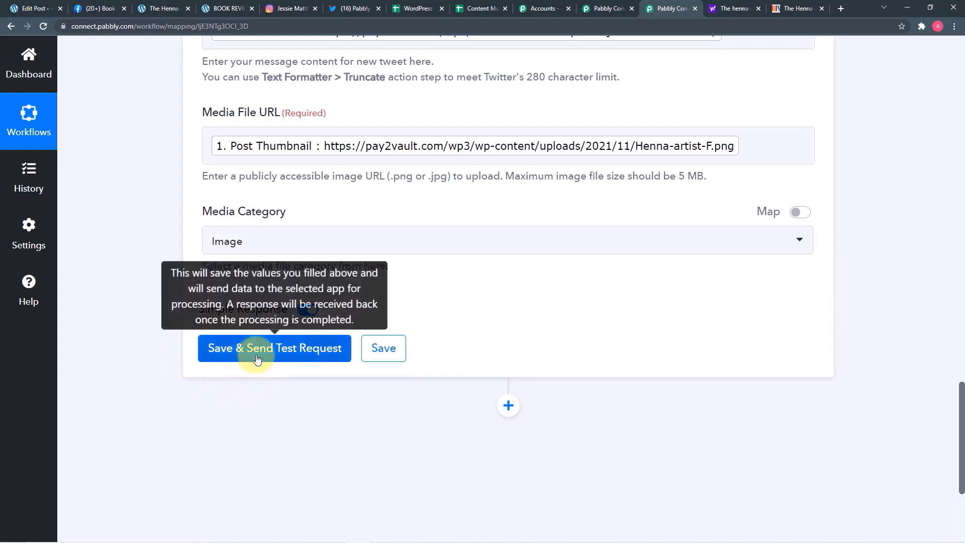
scroll(478, 243, "up", 3)
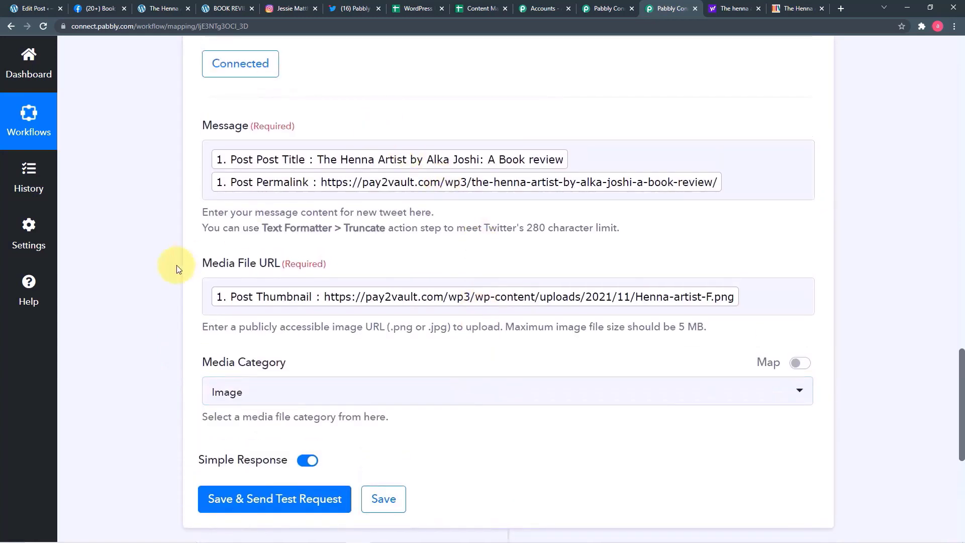
scroll(149, 285, "down", 2)
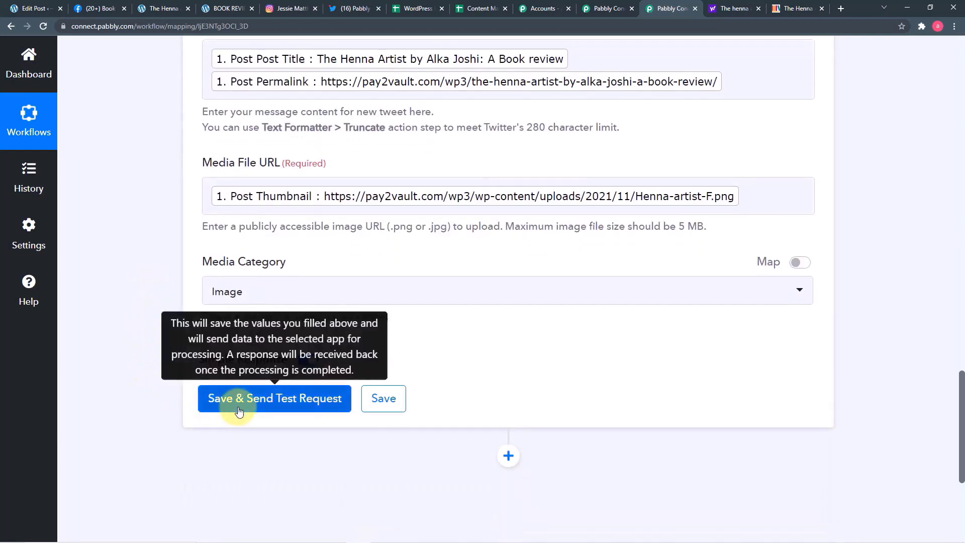
- Save and send the Twitter test request, then review the returned photo media URLs and sizes
left_click(239, 404)
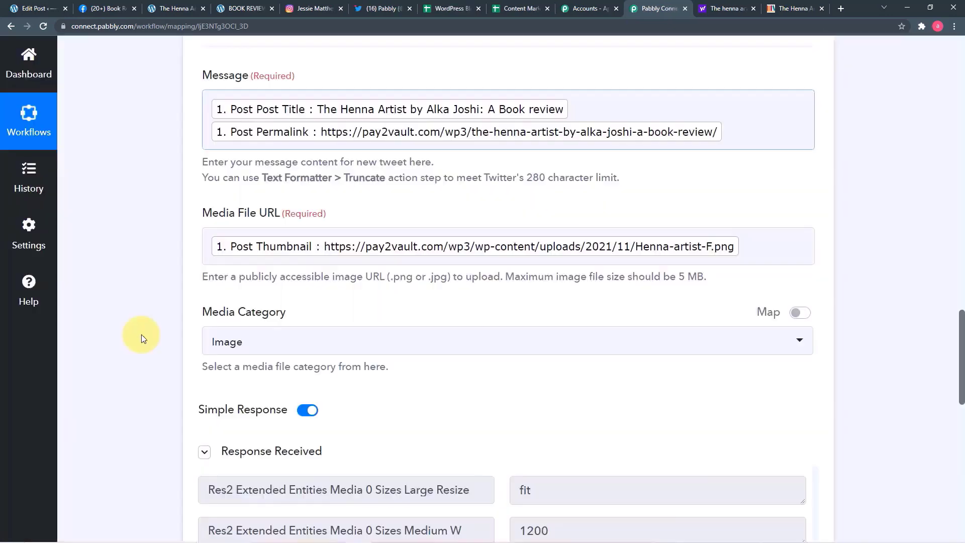
scroll(140, 333, "down", 5)
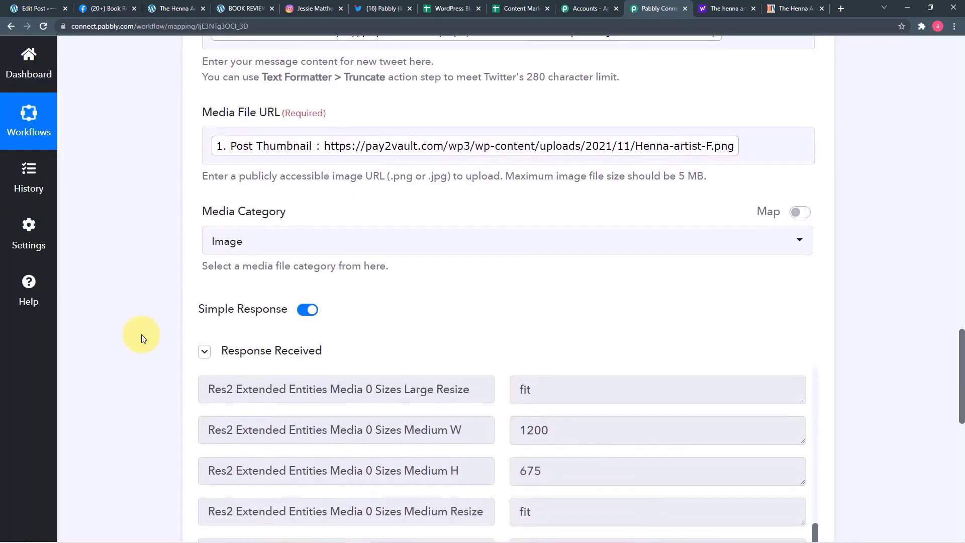
scroll(329, 378, "up", 15)
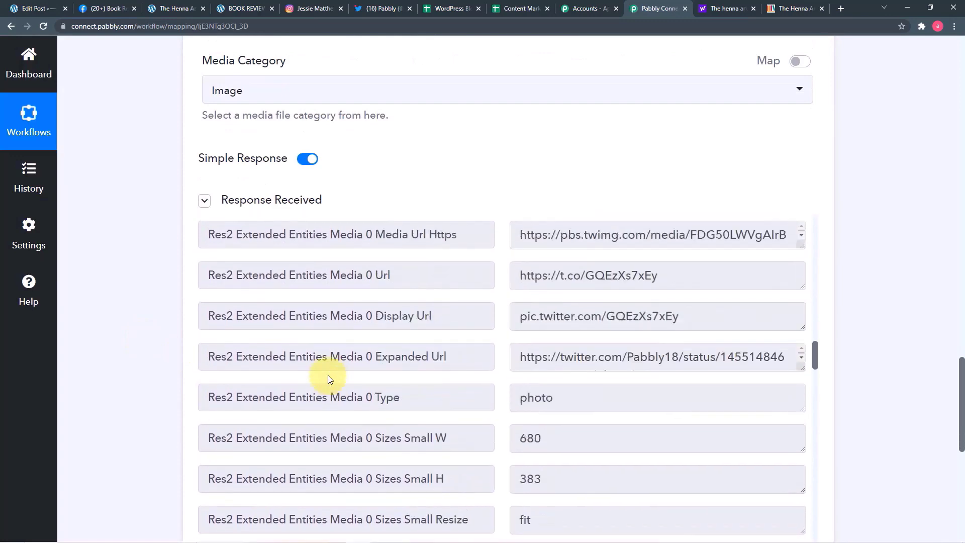
scroll(328, 379, "up", 3)
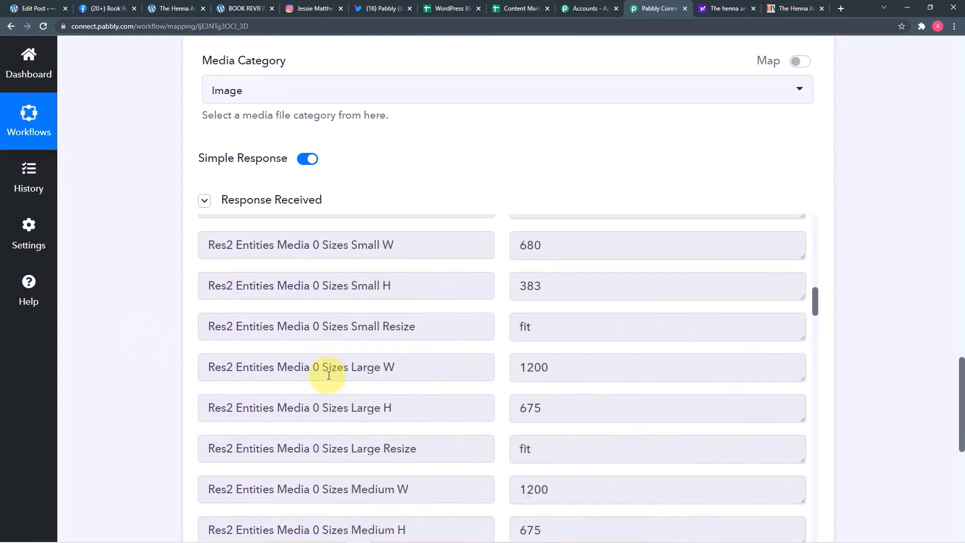
- Inspect the new Henna Artist tweet with its link and cover image, then return to Pabbly Connect
left_click(384, 8)
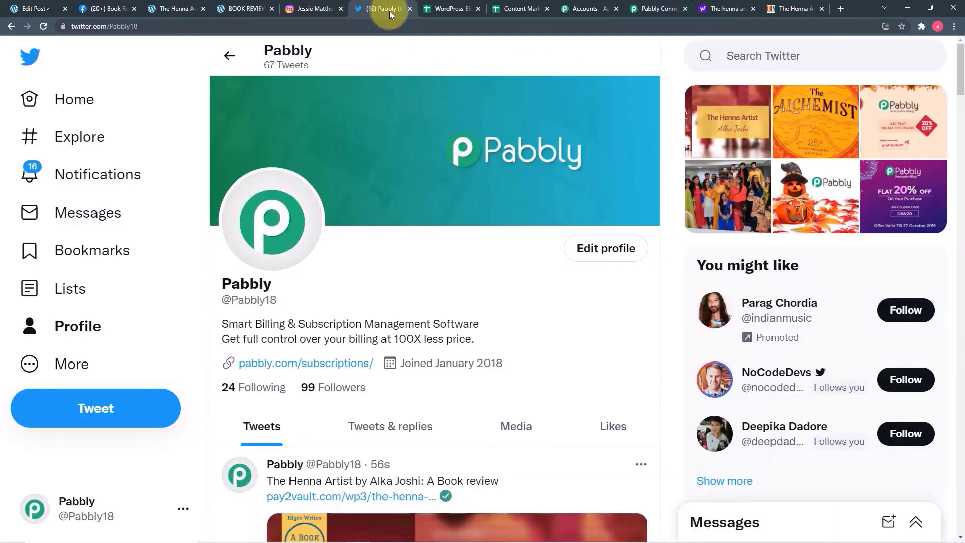
scroll(429, 266, "down", 8)
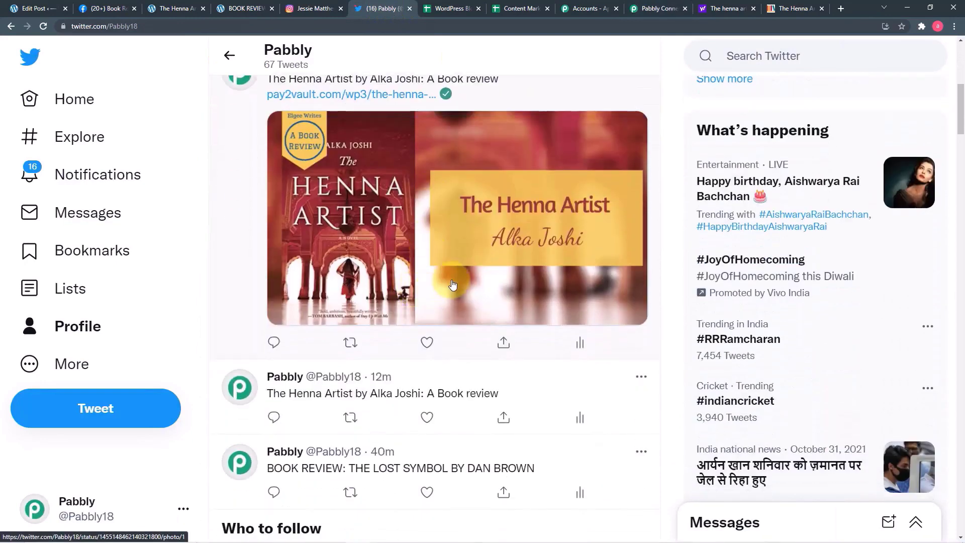
scroll(452, 284, "up", 2)
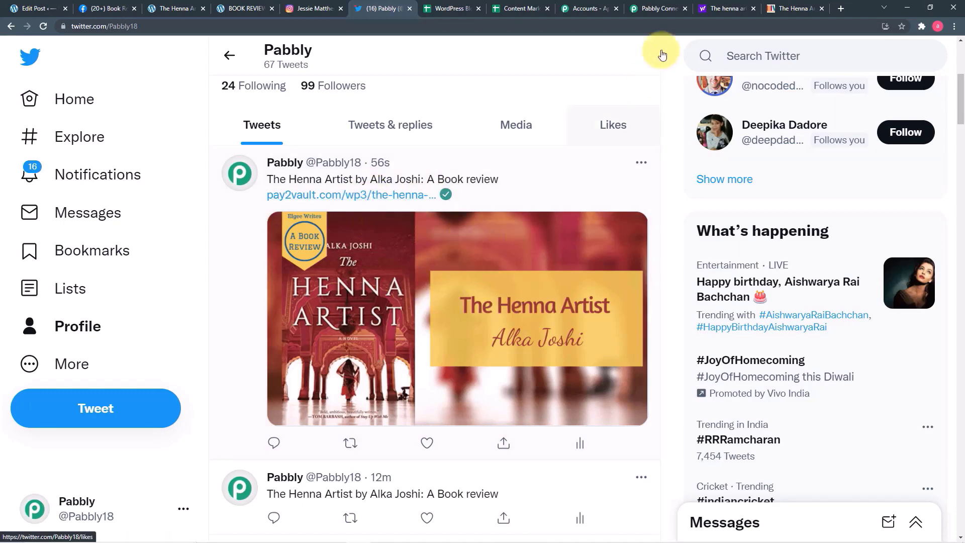
left_click(661, 10)
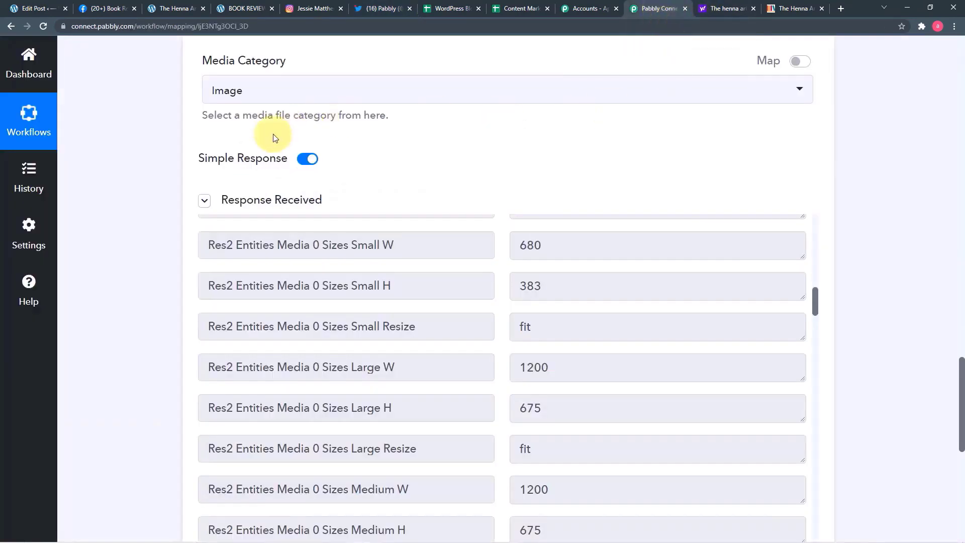
- Scroll to the end of the workflow and insert a fourth action step after Twitter
scroll(177, 156, "down", 3)
scroll(178, 159, "down", 6)
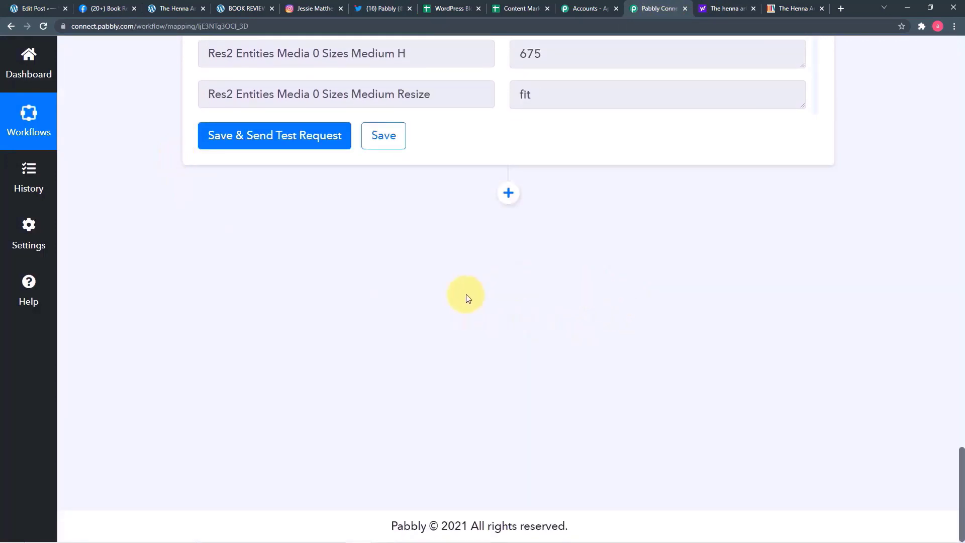
left_click(509, 196)
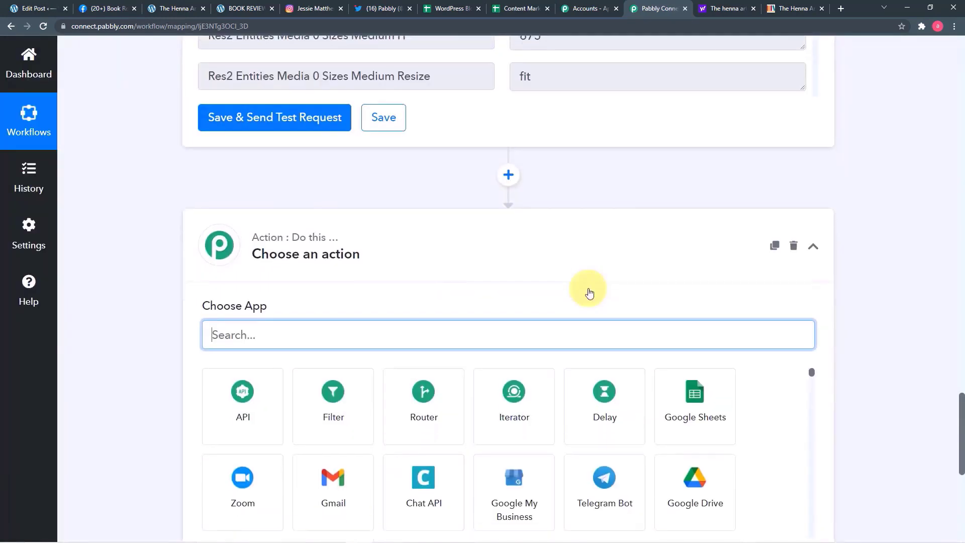
- Set the new step to Google Sheets with the Add New Row event and begin connecting an account
scroll(590, 293, "down", 3)
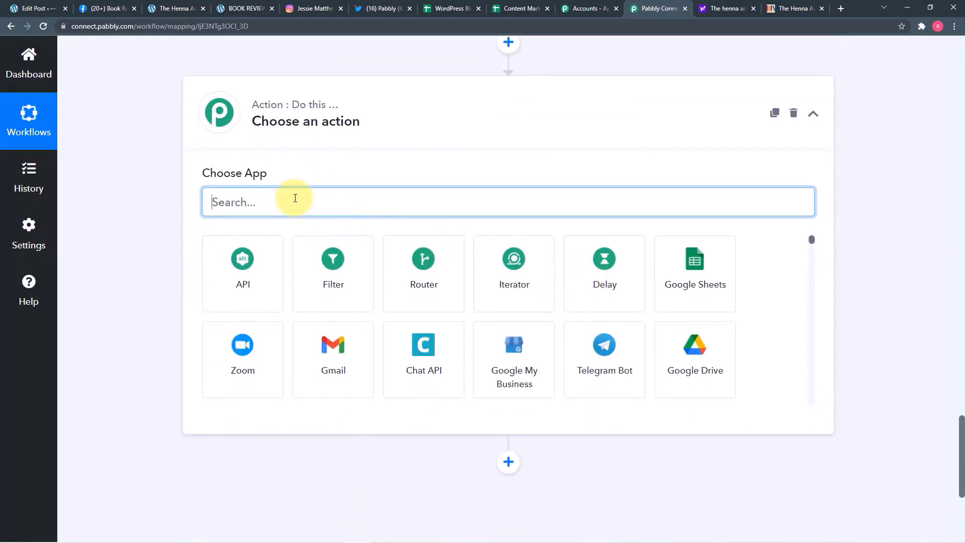
type("goo")
left_click(201, 282)
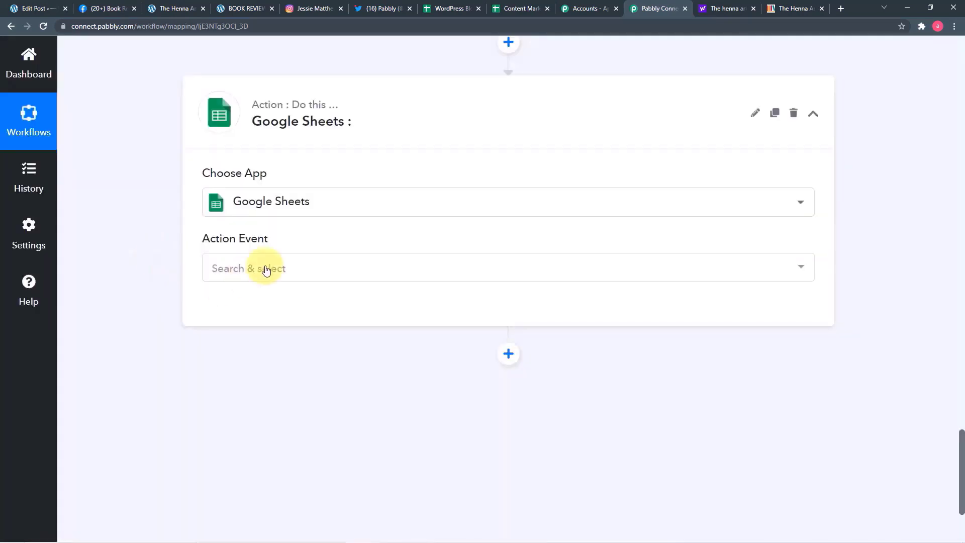
left_click(283, 270)
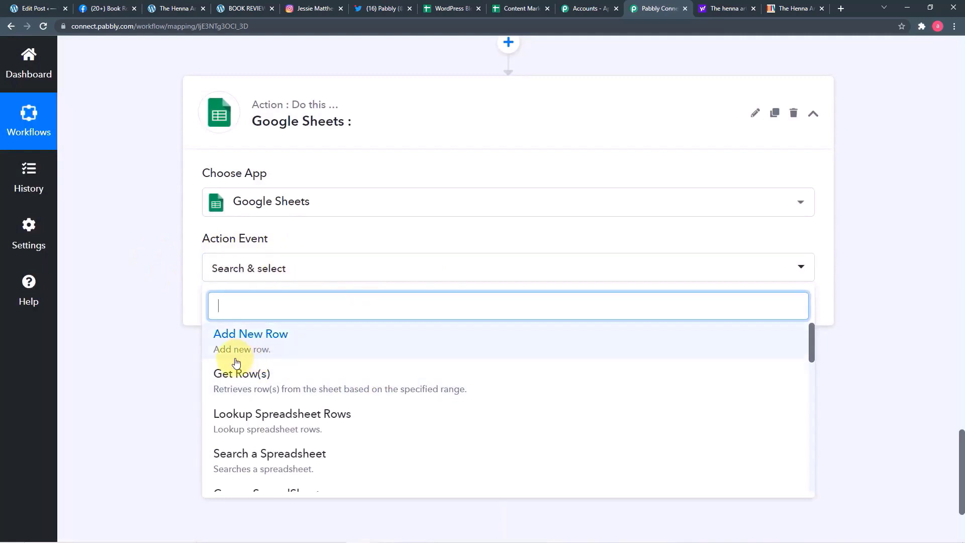
left_click(267, 354)
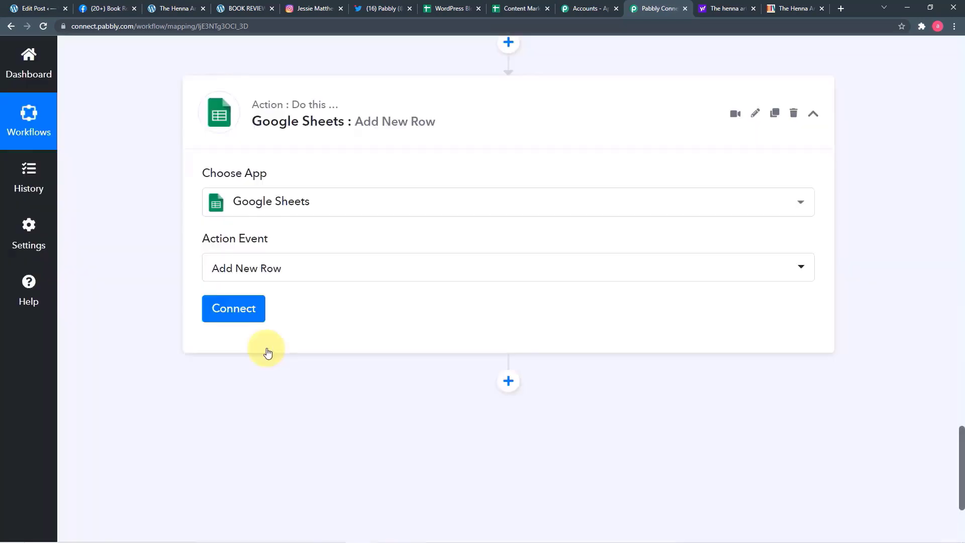
left_click(248, 315)
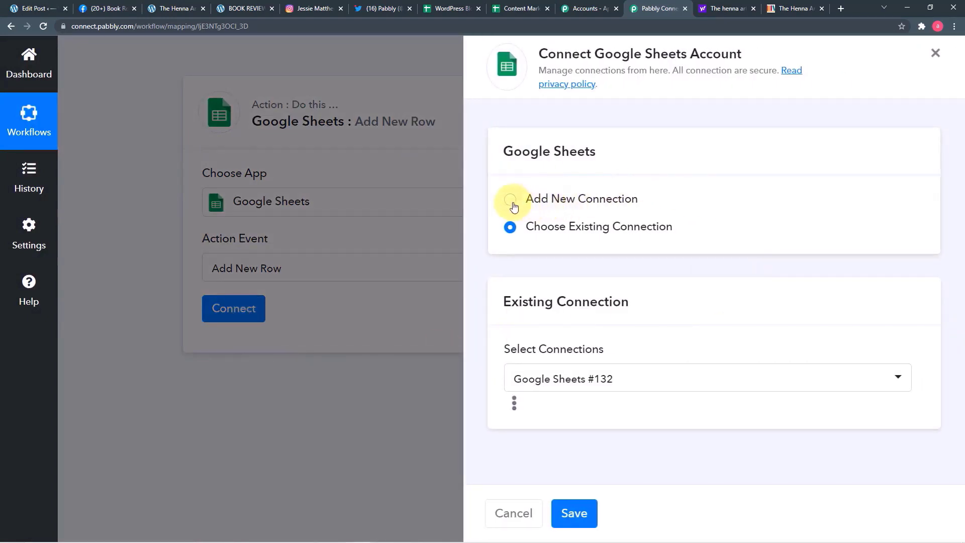
- Add a new Google Sheets connection, sign in with a Google account and grant Sheets access
left_click(510, 204)
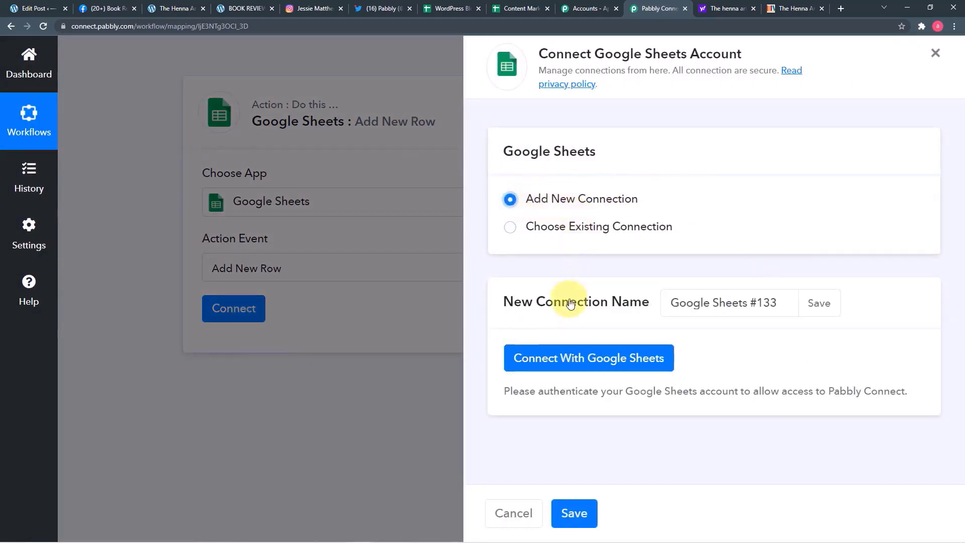
left_click(581, 362)
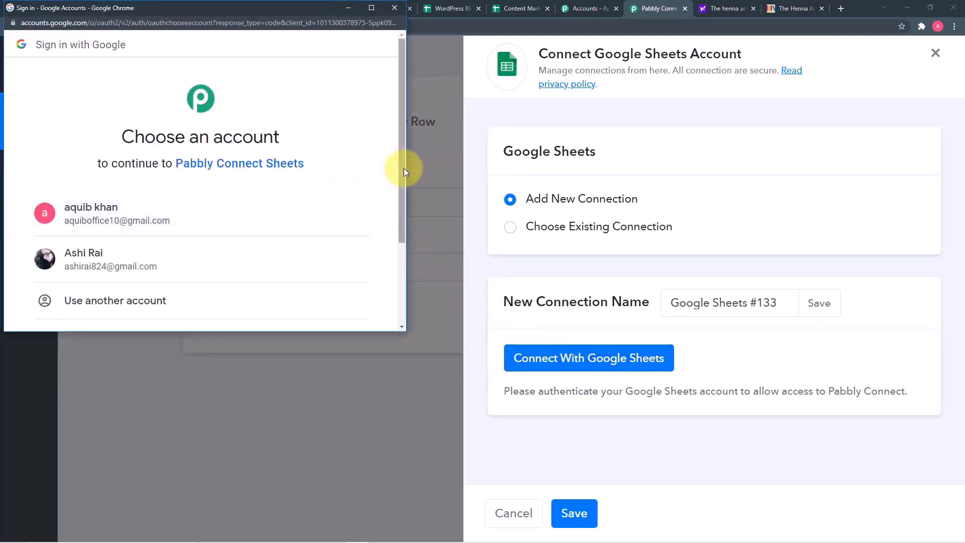
left_click_drag(403, 157, 409, 218)
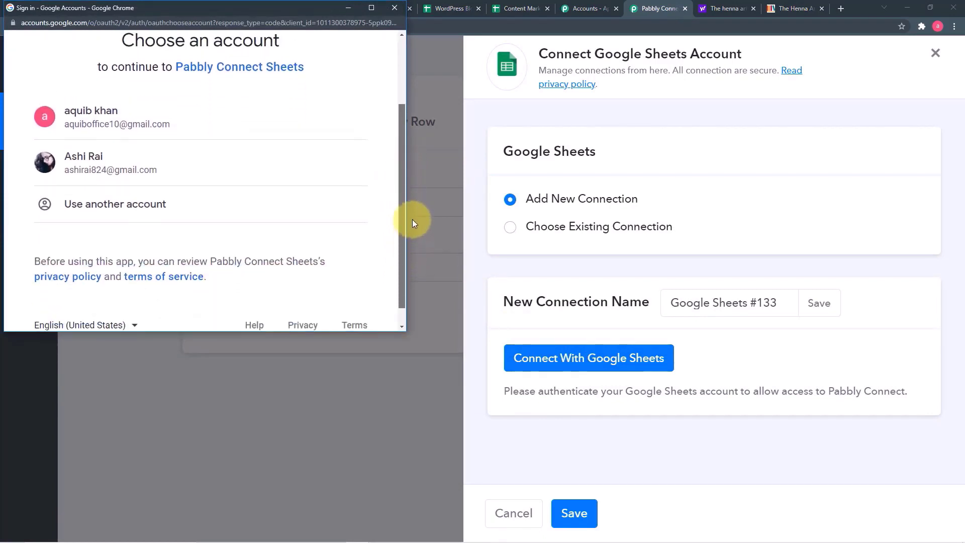
left_click(173, 166)
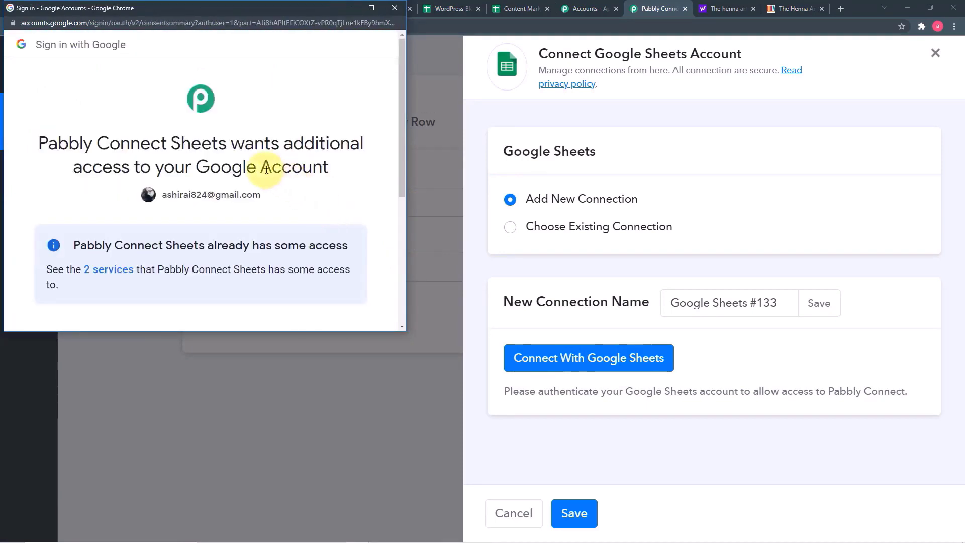
scroll(265, 166, "down", 2)
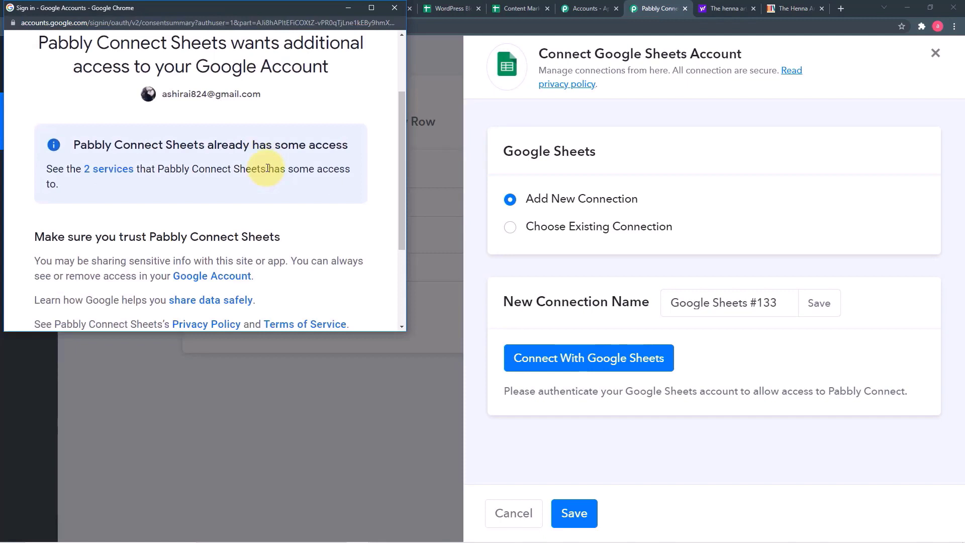
scroll(266, 166, "down", 3)
left_click(275, 231)
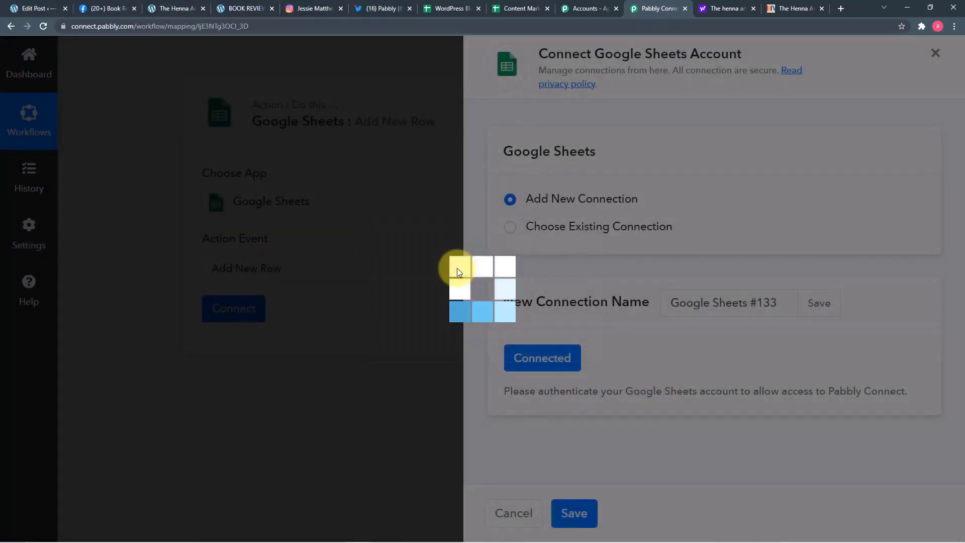
scroll(457, 272, "down", 1)
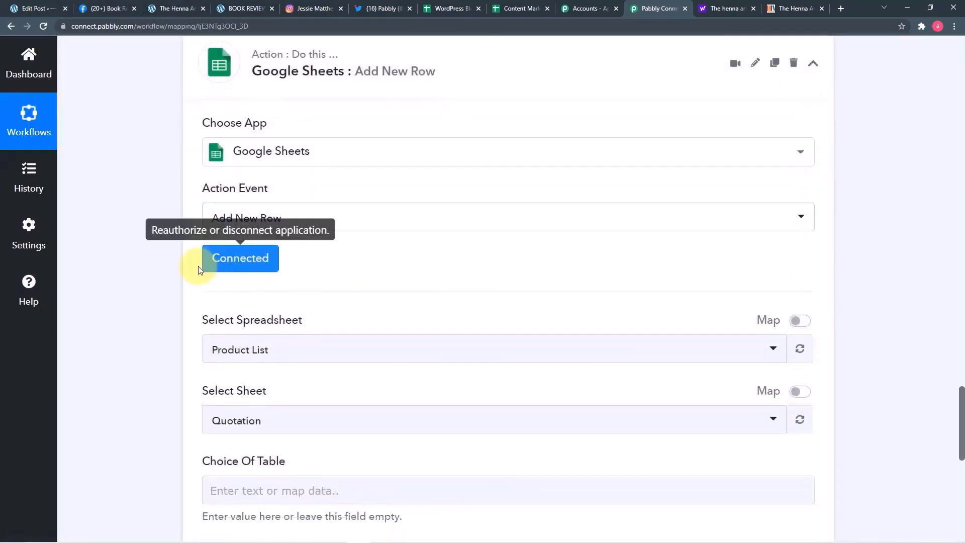
scroll(156, 280, "down", 2)
scroll(153, 284, "down", 2)
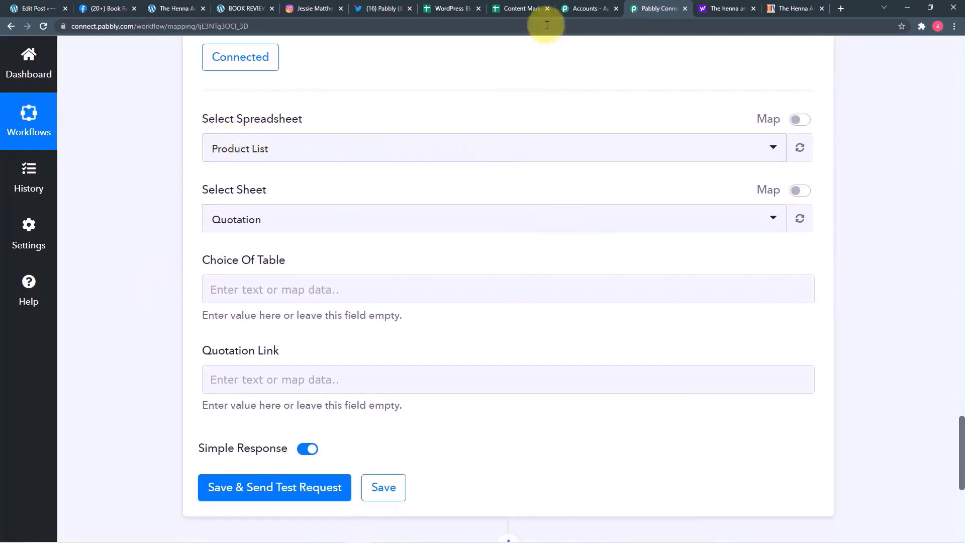
left_click(453, 9)
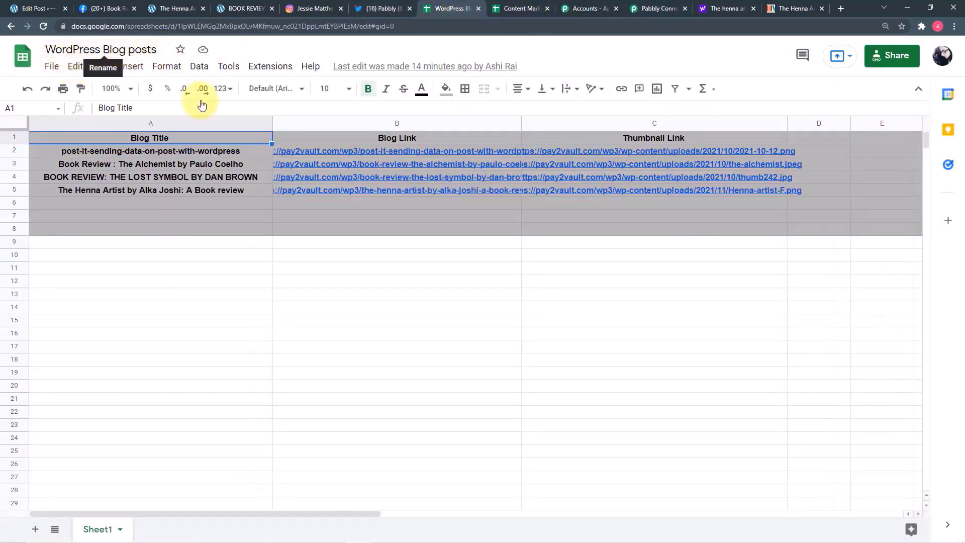
left_click(727, 9)
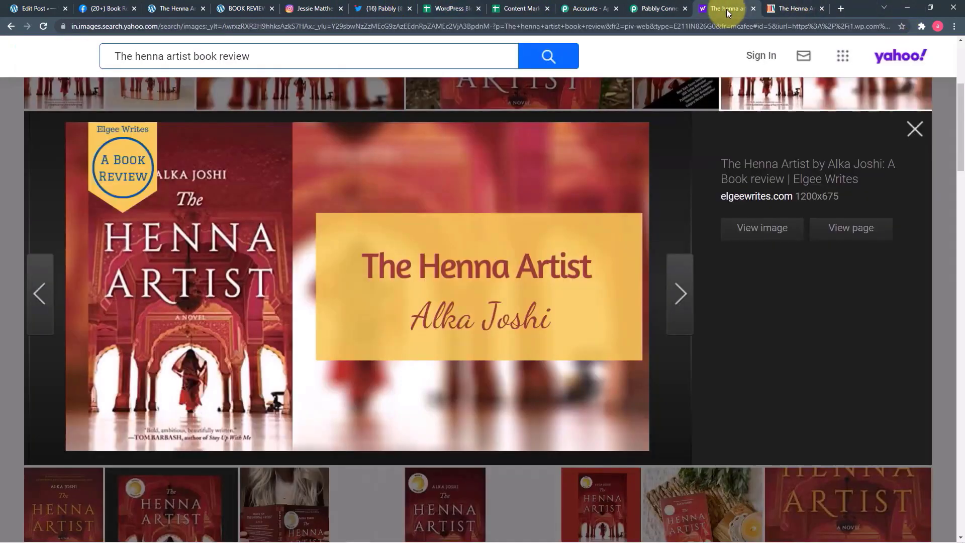
left_click(649, 10)
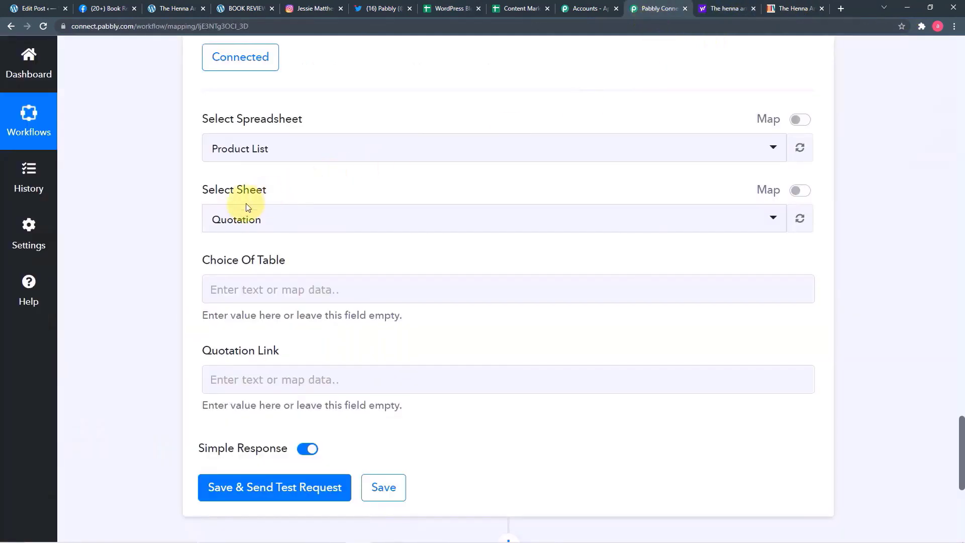
- Choose the WordPress Blog posts spreadsheet and check its columns in the sheet tab
left_click(282, 156)
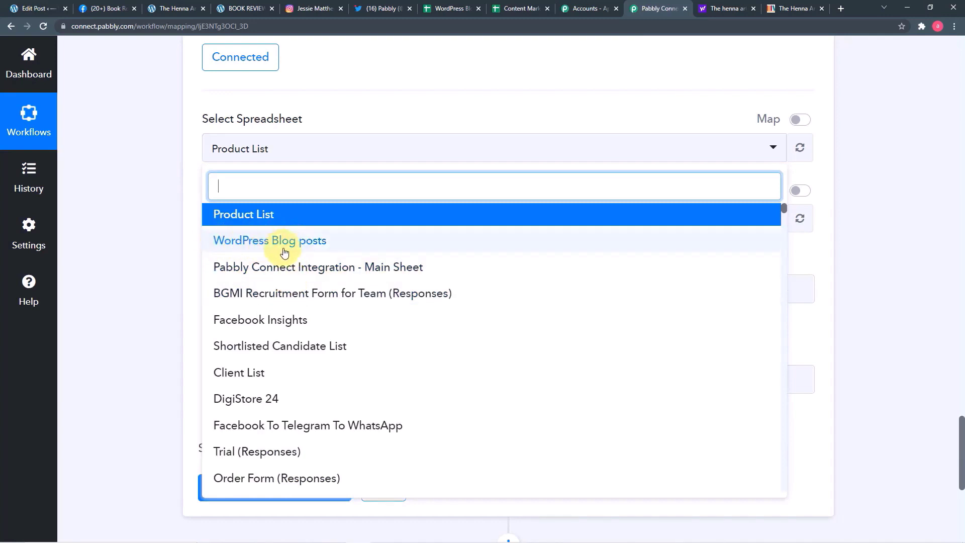
left_click(346, 247)
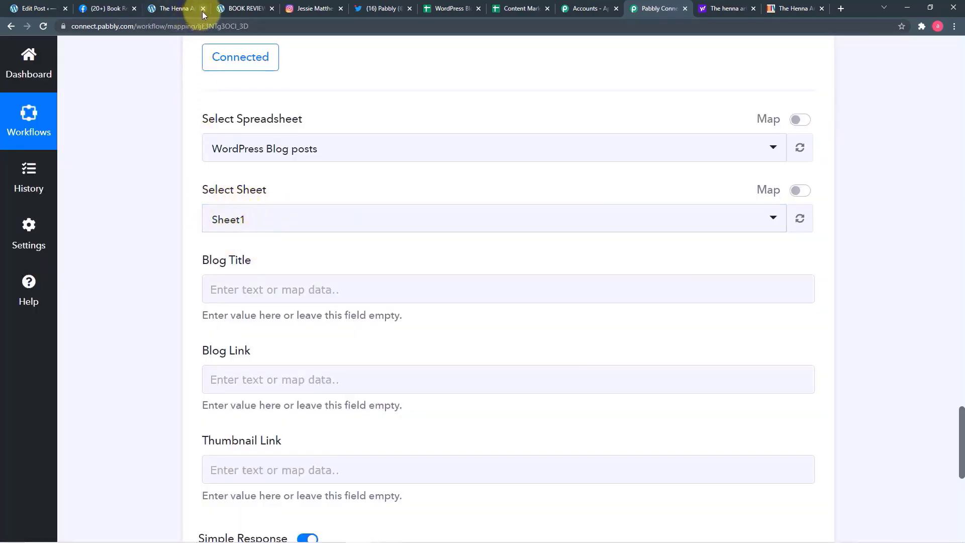
left_click(446, 9)
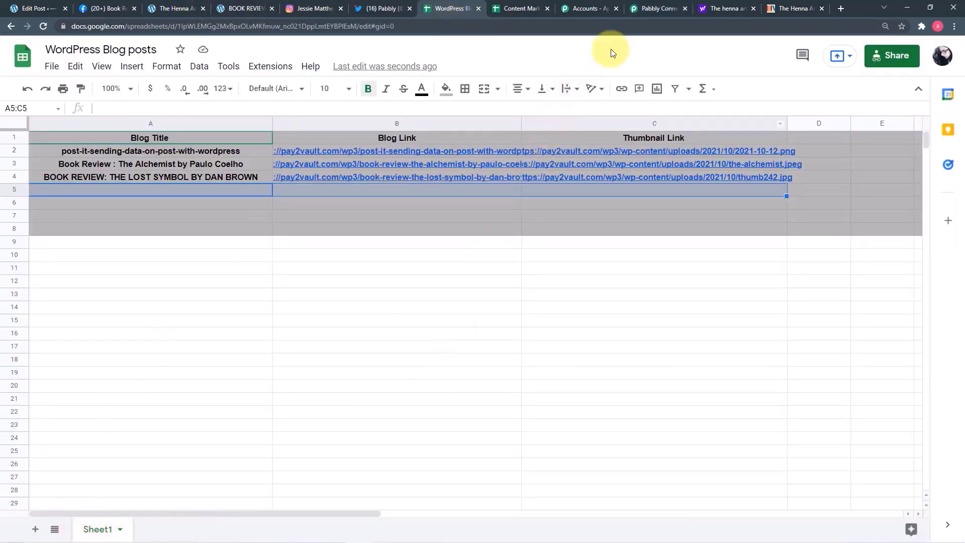
left_click(659, 8)
- Select Sheet1 and map the WordPress post title into Blog Title
left_click(233, 228)
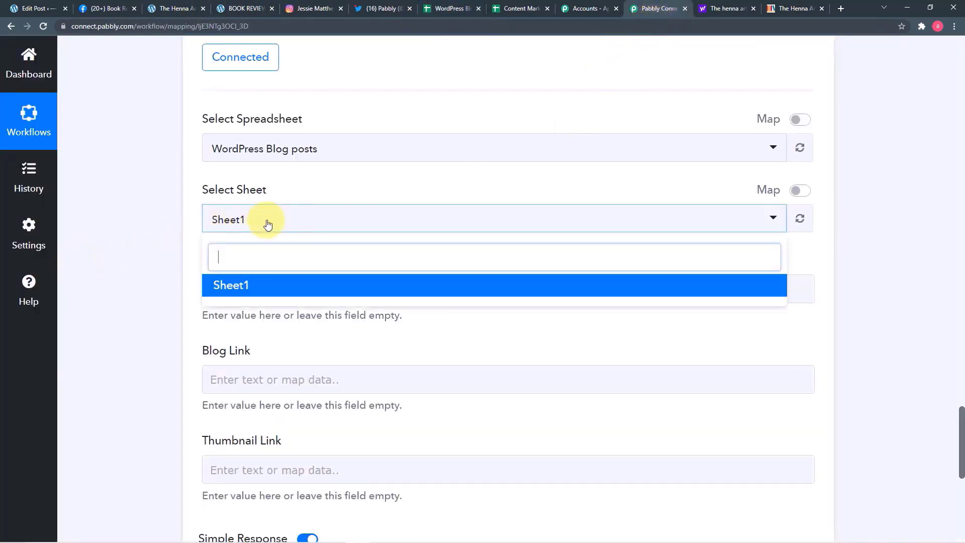
left_click(226, 281)
scroll(149, 239, "down", 2)
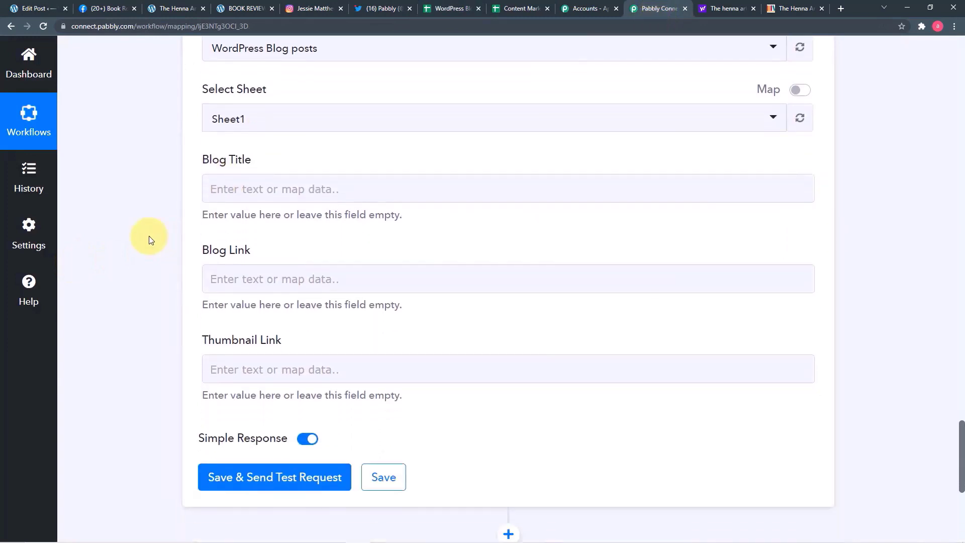
left_click(290, 189)
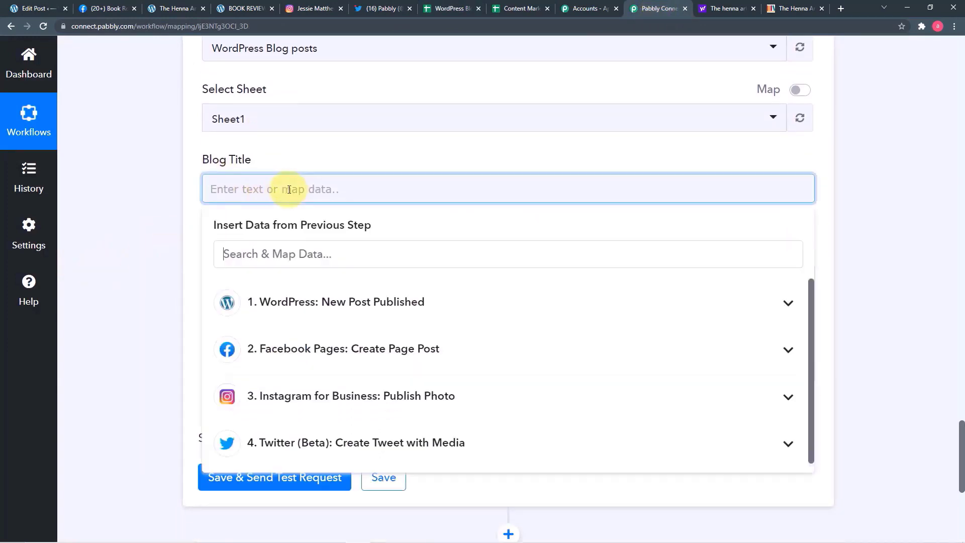
left_click(351, 314)
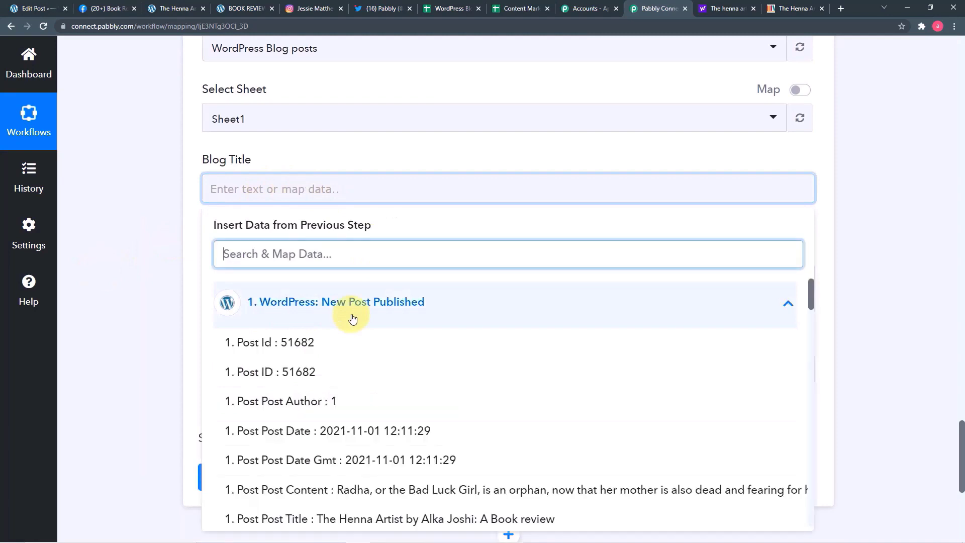
scroll(408, 396, "down", 1)
scroll(408, 396, "down", 3)
left_click(360, 418)
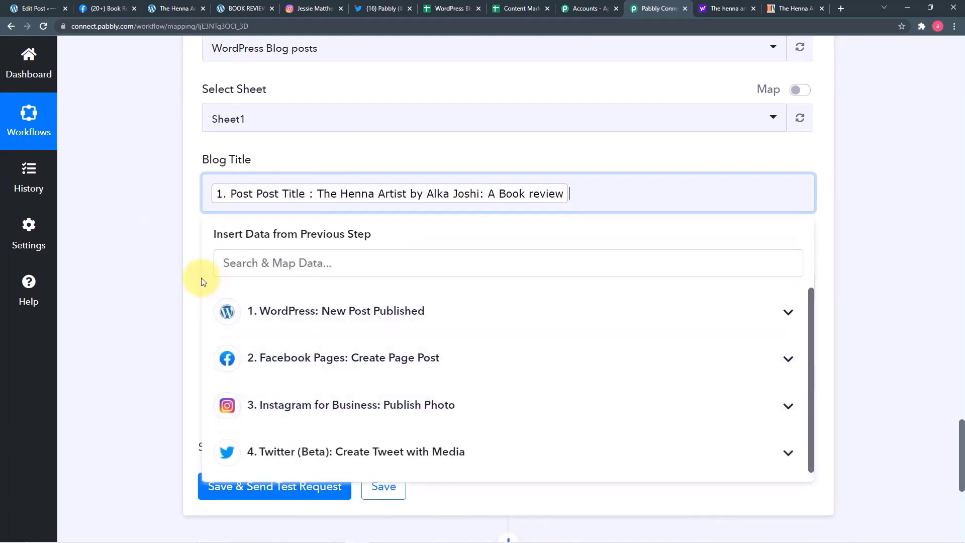
left_click(191, 273)
- Map the WordPress post permalink into Blog Link
scroll(296, 178, "down", 2)
left_click(296, 181)
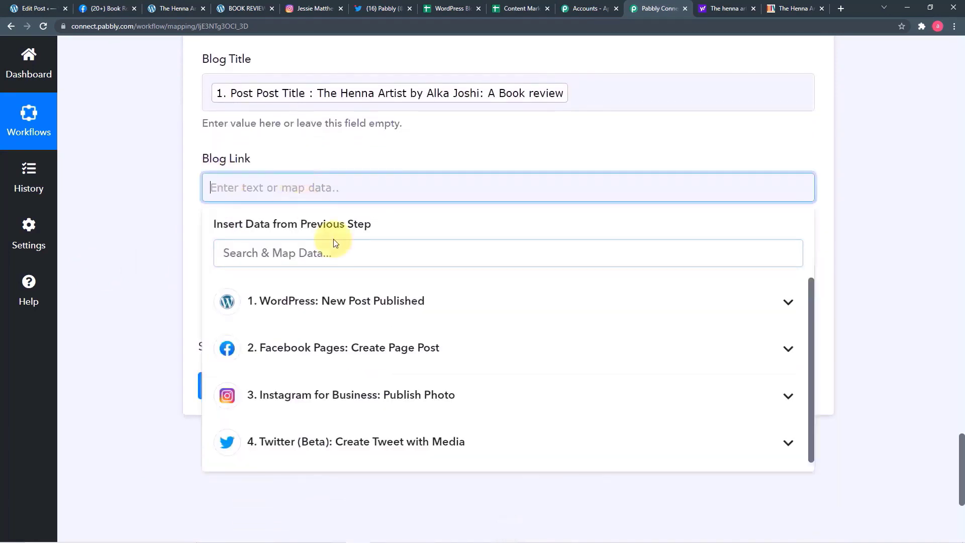
left_click(316, 301)
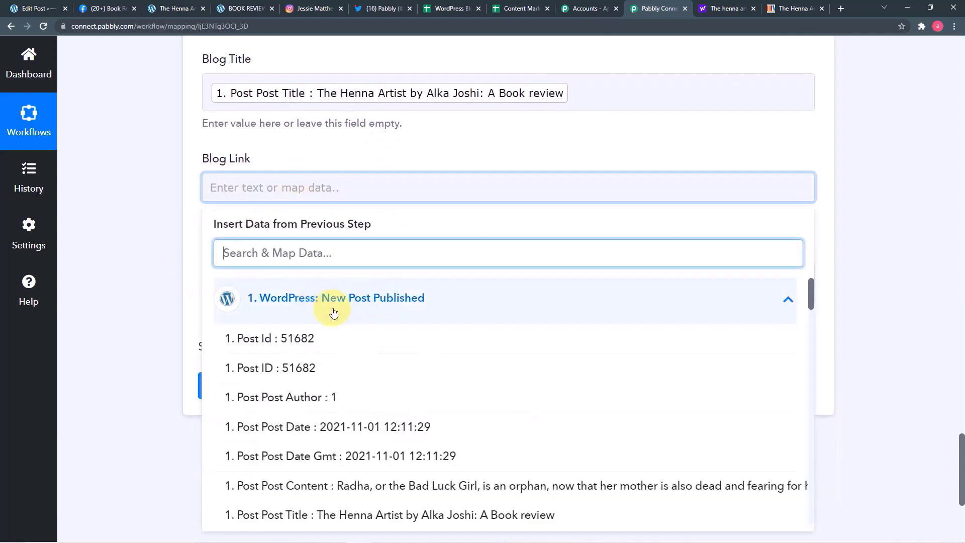
scroll(474, 377, "down", 10)
scroll(477, 379, "down", 15)
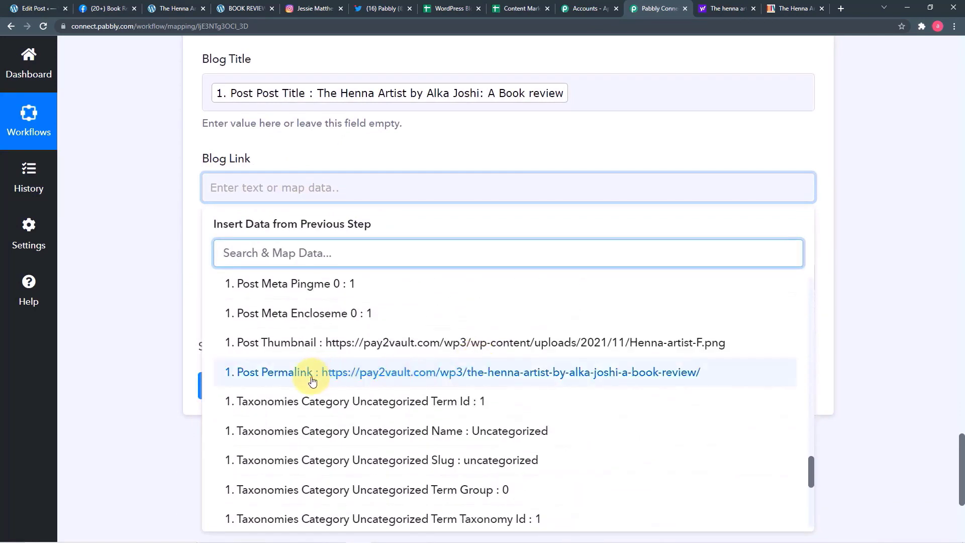
left_click(313, 377)
left_click(129, 263)
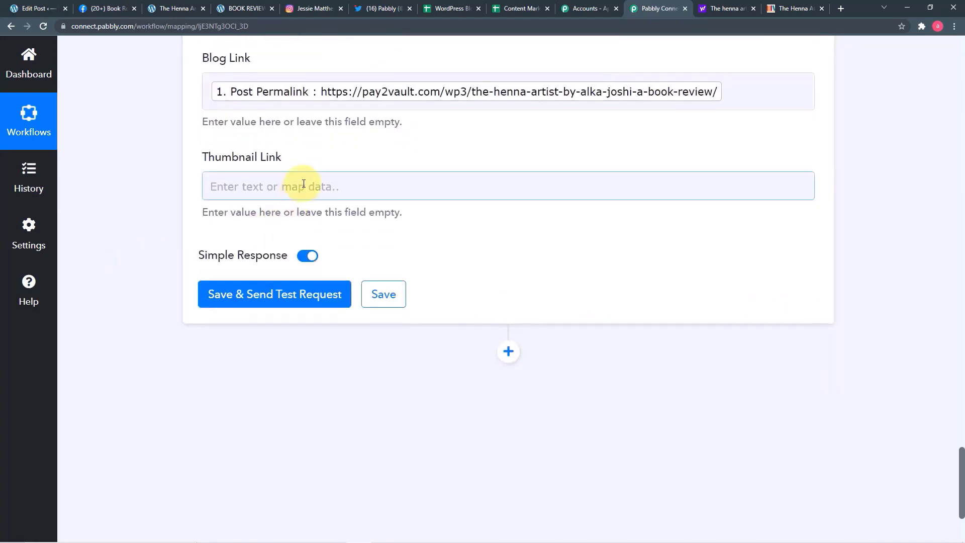
- Map the WordPress post thumbnail URL into Thumbnail Link
left_click(307, 190)
scroll(334, 243, "down", 2)
left_click(330, 208)
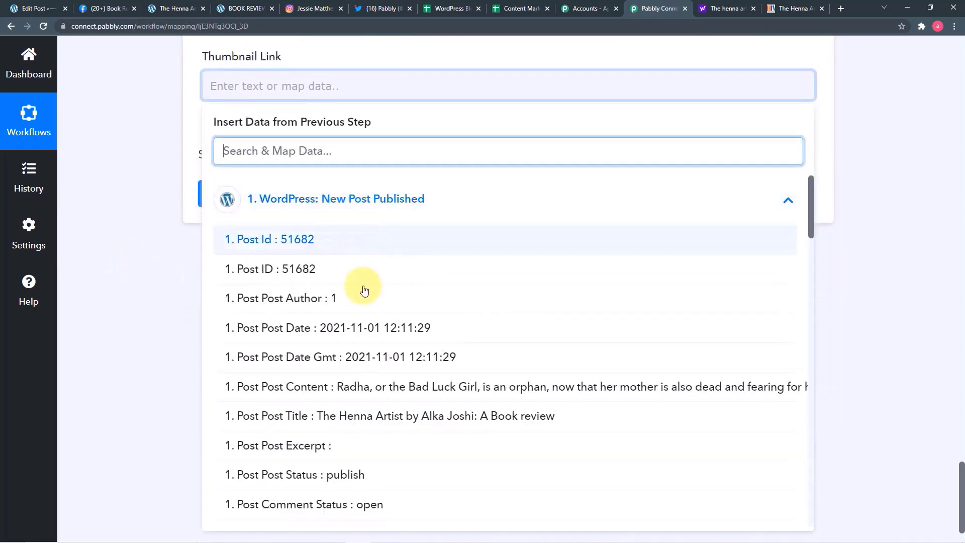
scroll(360, 291, "down", 10)
scroll(349, 336, "down", 10)
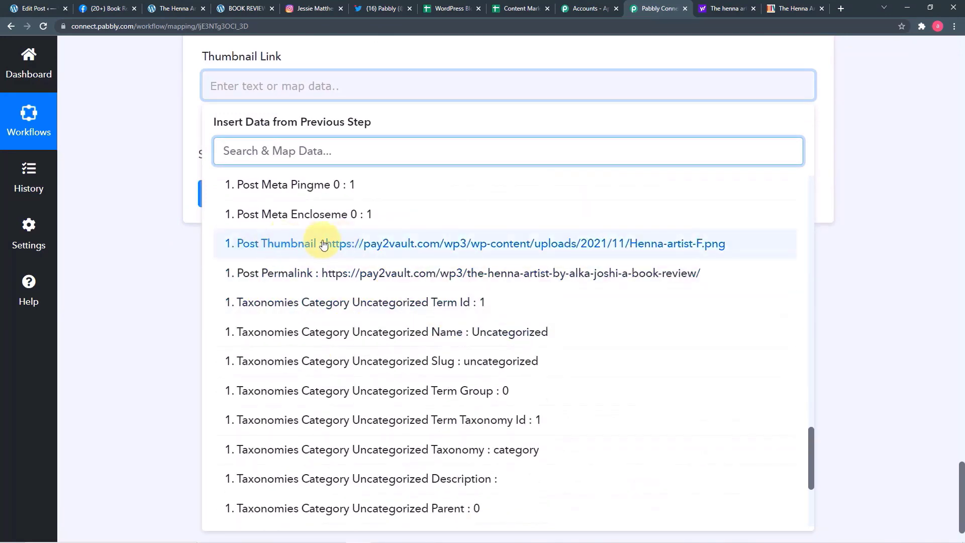
left_click(324, 245)
left_click(173, 212)
scroll(173, 212, "up", 4)
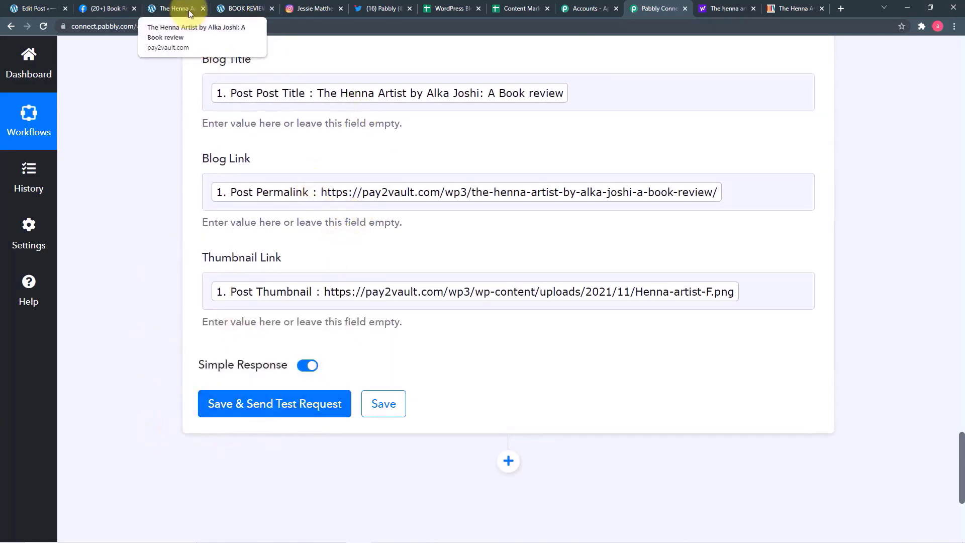
- Save and test the step, confirming The Henna Artist row appears as row 5 in the spreadsheet
left_click(442, 9)
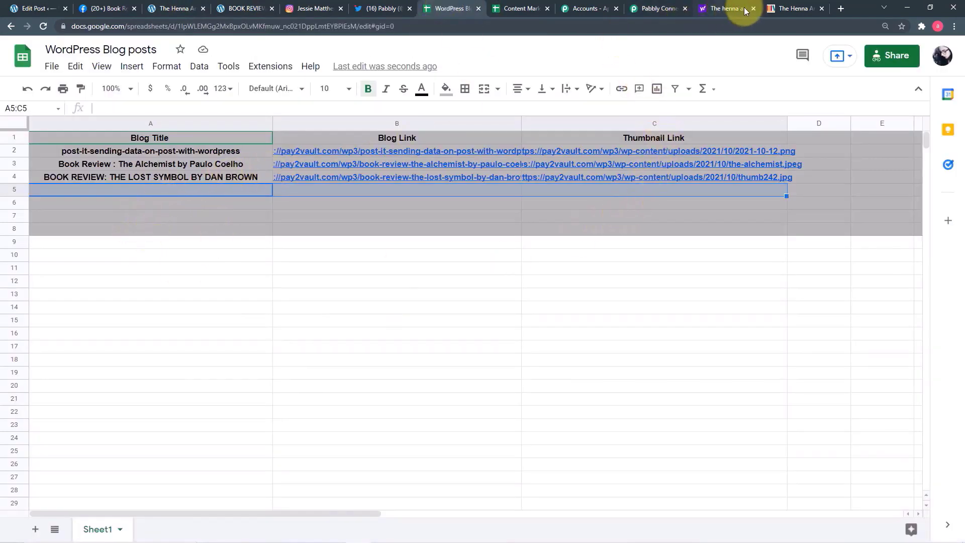
left_click(648, 9)
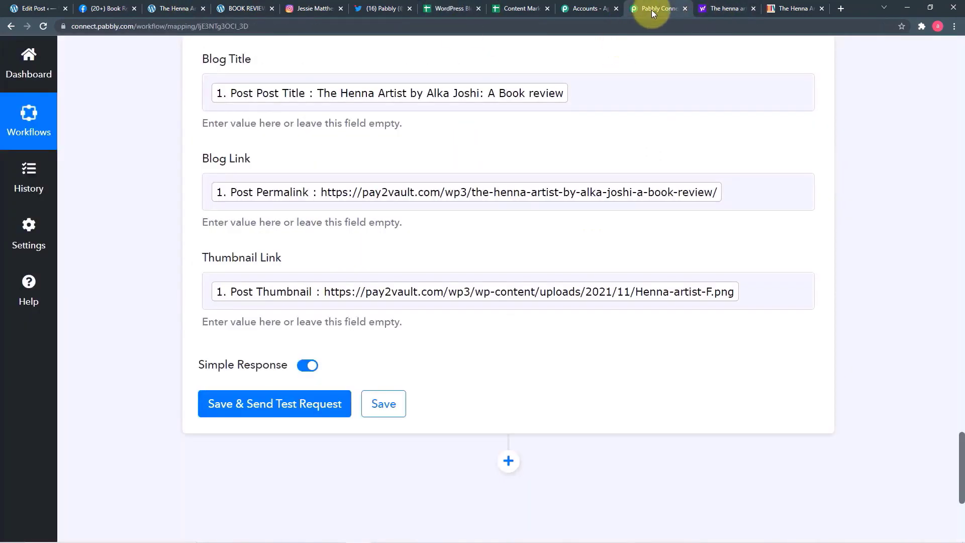
left_click(279, 404)
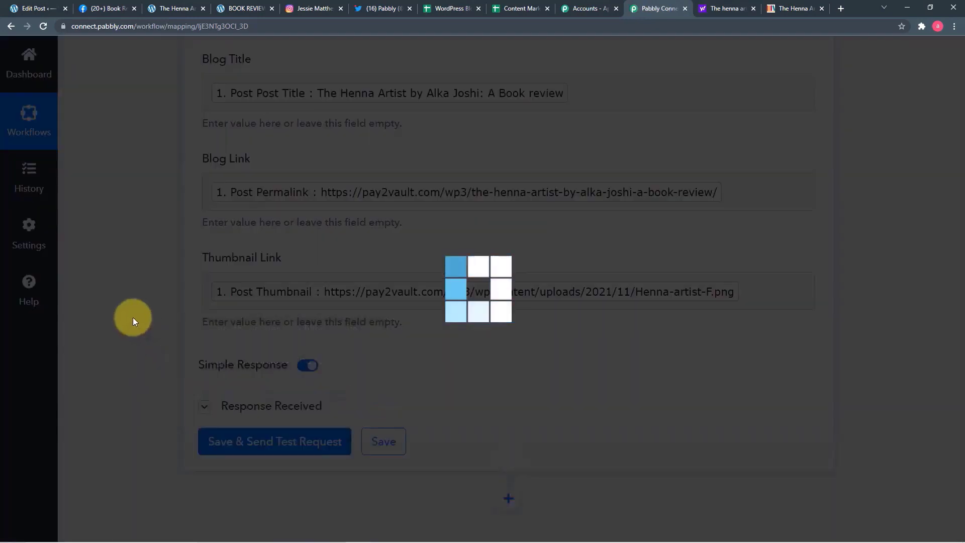
scroll(133, 318, "down", 6)
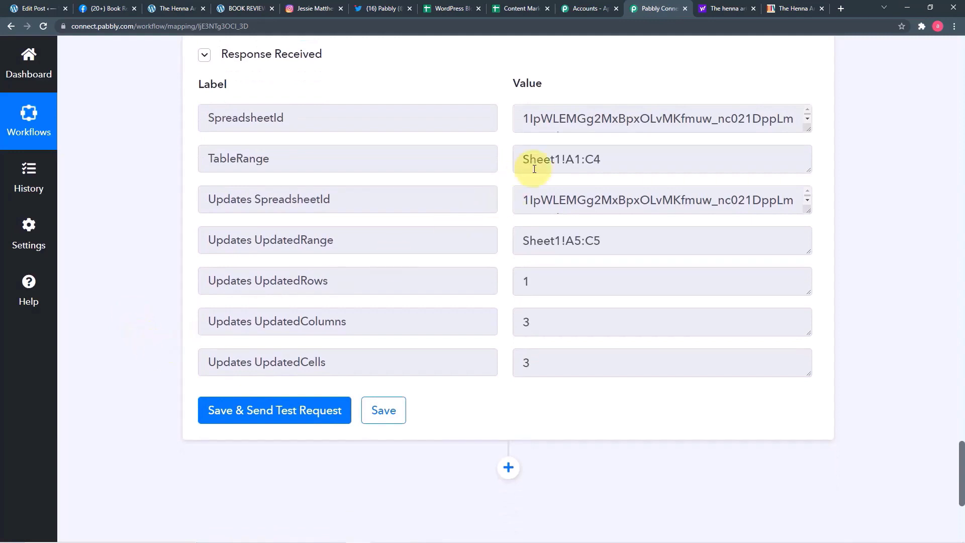
left_click(451, 8)
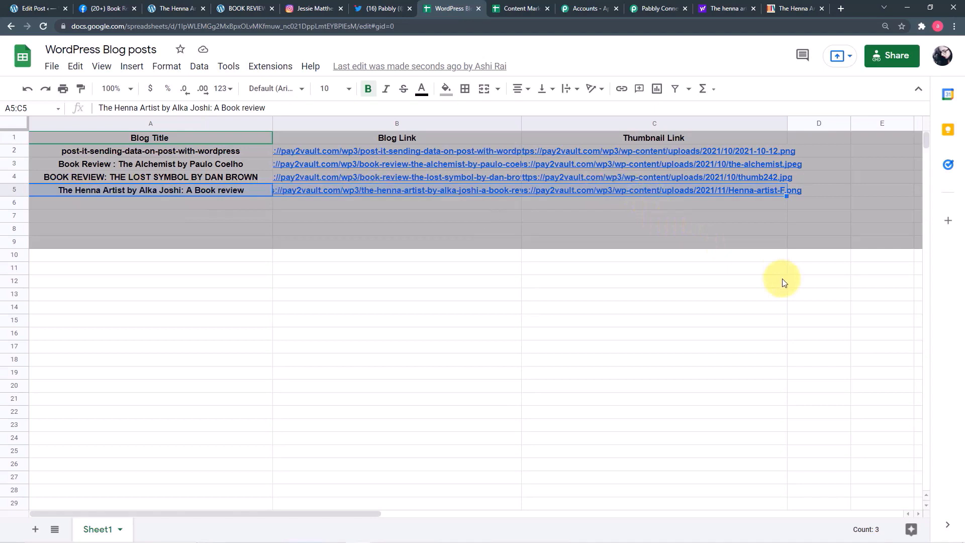
left_click(654, 8)
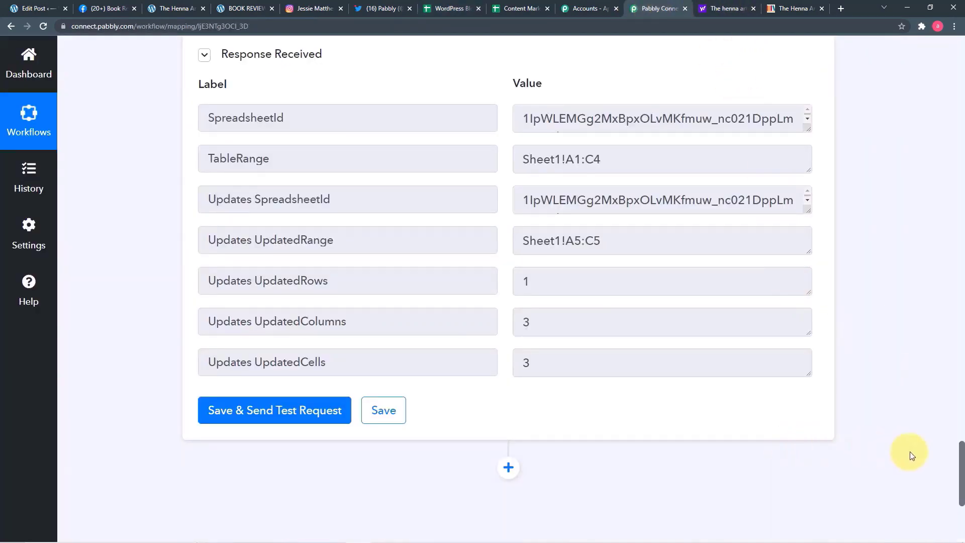
left_click_drag(962, 470, 962, 50)
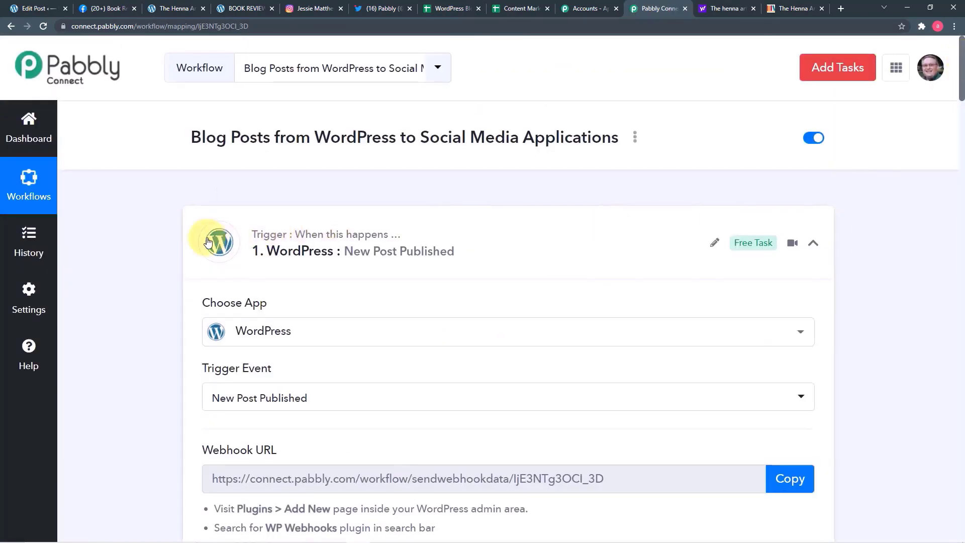
- Scroll down the workflow and show the captured WordPress post data
scroll(206, 239, "down", 1)
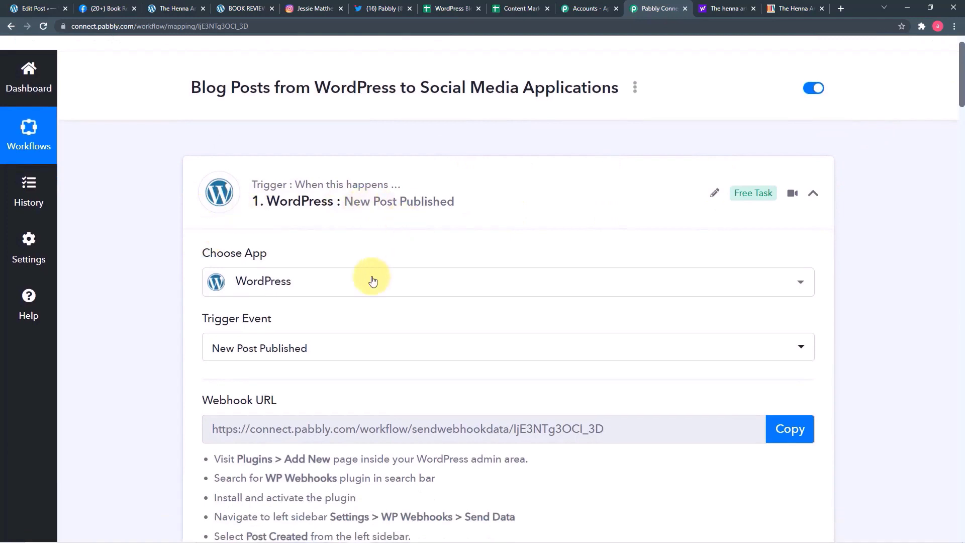
scroll(218, 258, "down", 2)
scroll(218, 259, "down", 3)
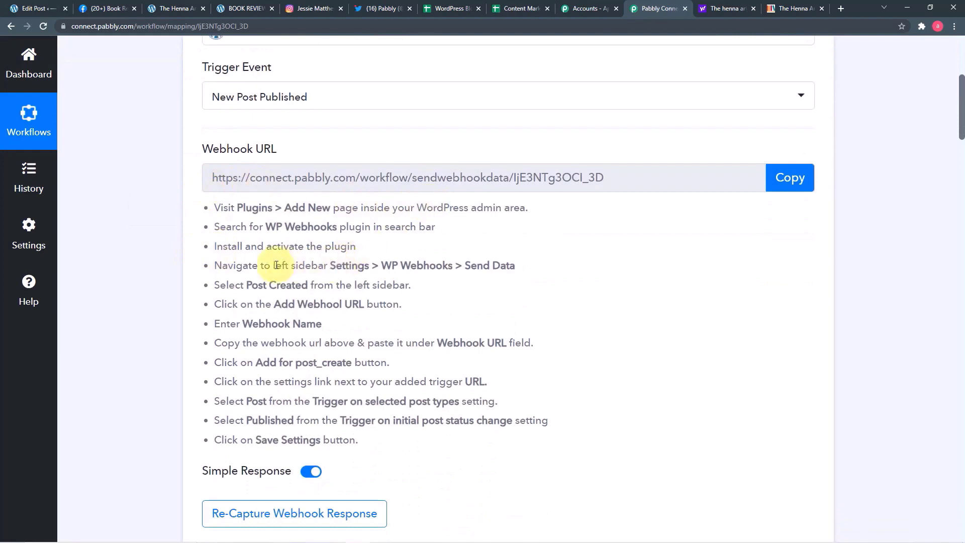
scroll(276, 265, "down", 3)
scroll(138, 274, "down", 2)
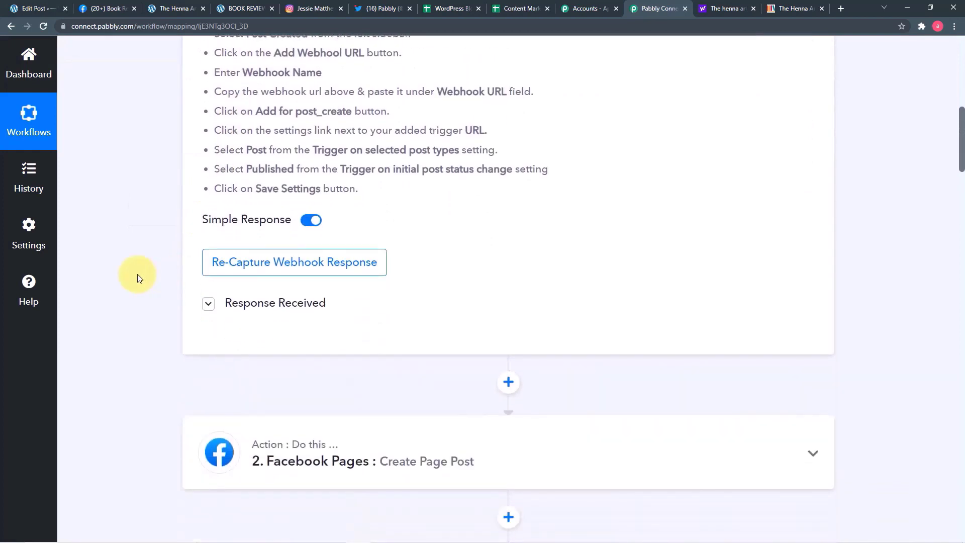
scroll(139, 278, "down", 2)
left_click(269, 203)
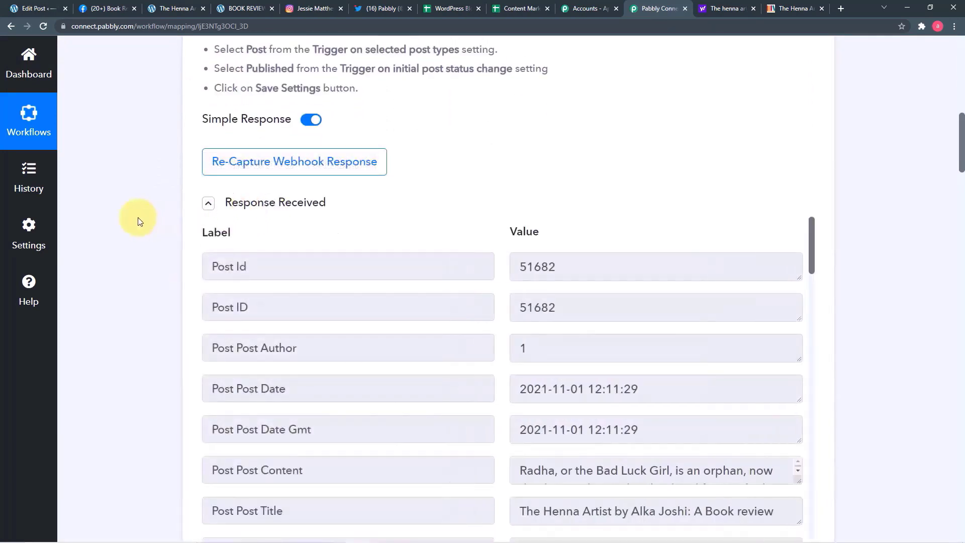
scroll(176, 246, "down", 5)
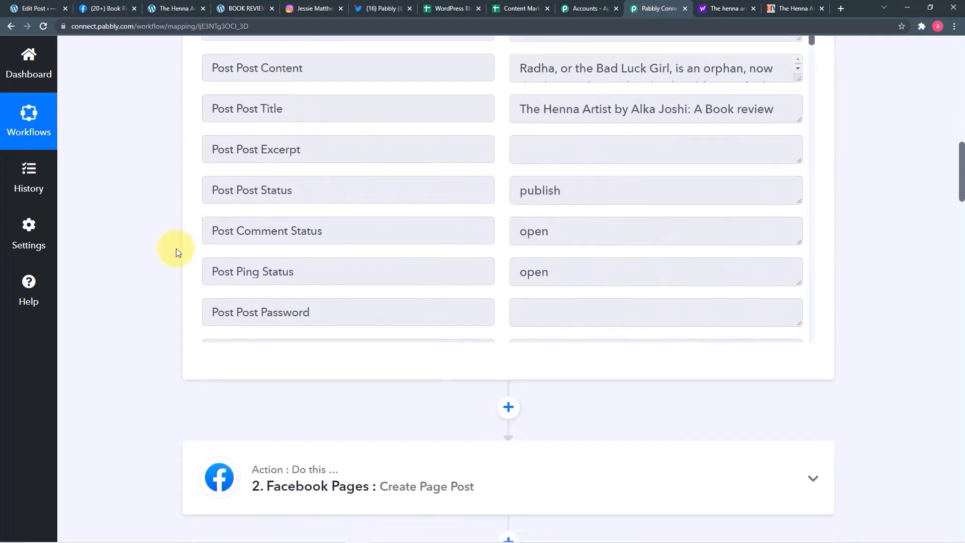
scroll(176, 252, "down", 6)
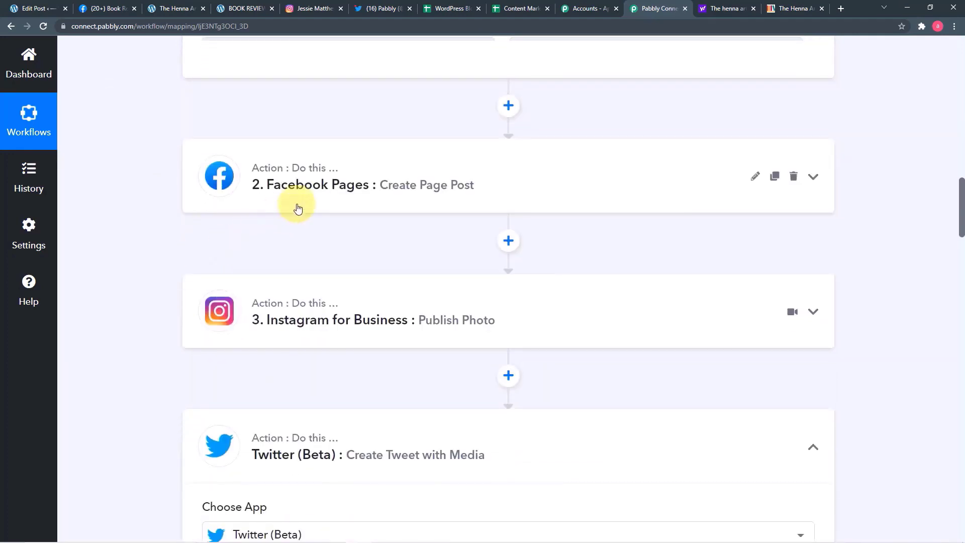
- Expand the Facebook Pages step to review its mapped title, permalink and thumbnail
left_click(251, 206)
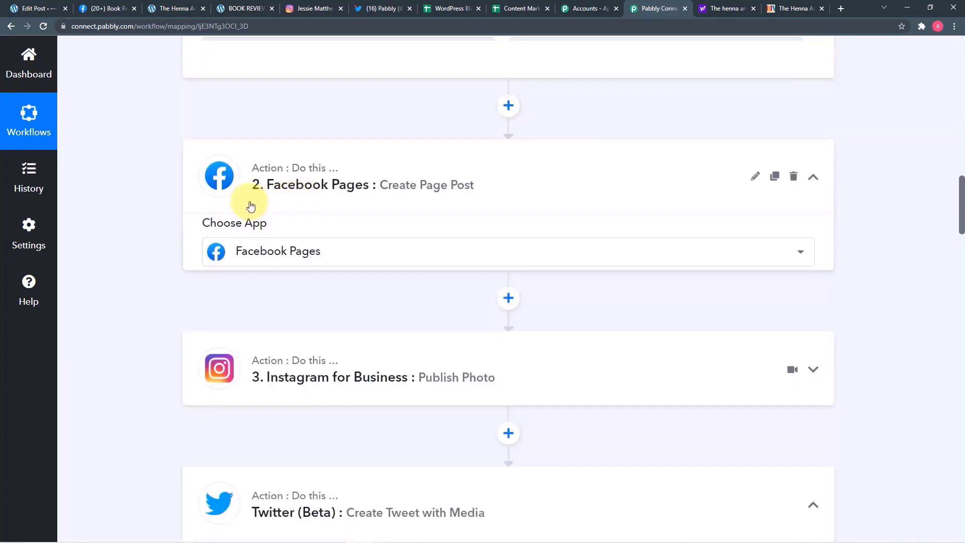
scroll(137, 216, "down", 5)
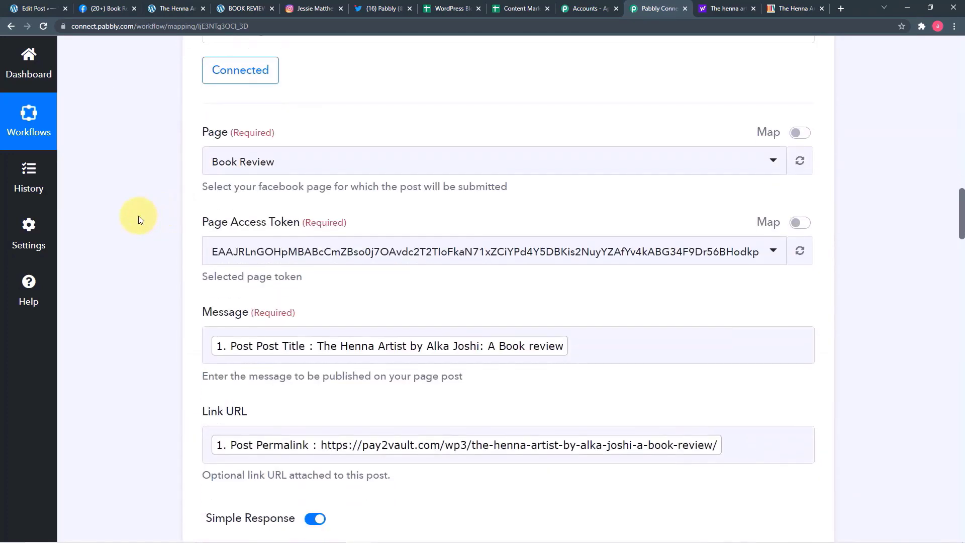
scroll(137, 216, "down", 3)
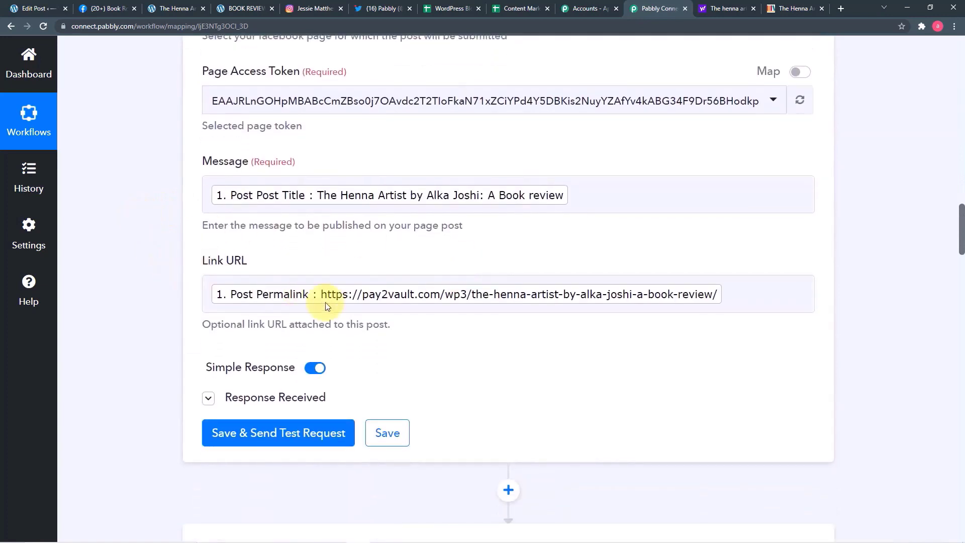
scroll(194, 287, "down", 6)
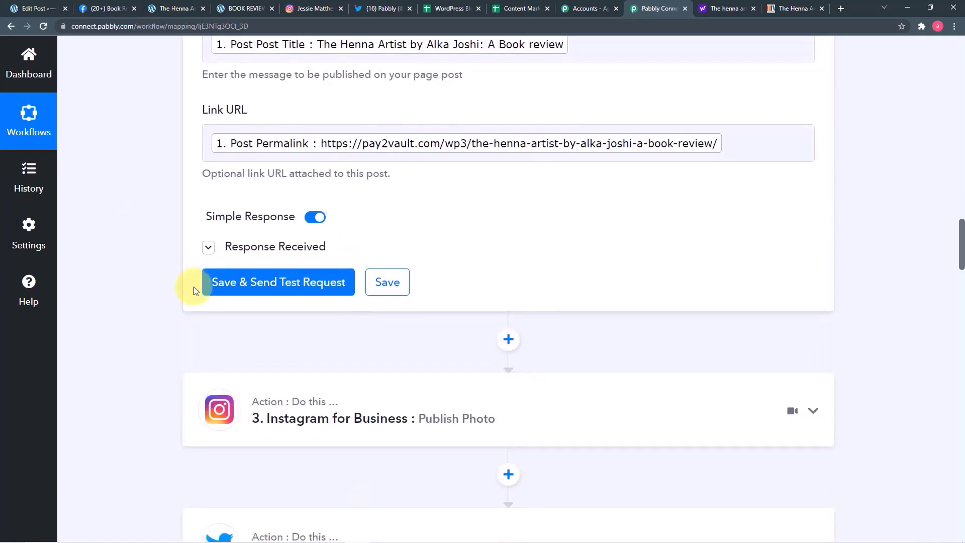
- Expand the Instagram for Business step and inspect the caption's mapped title and permalink
left_click(319, 273)
scroll(147, 252, "down", 6)
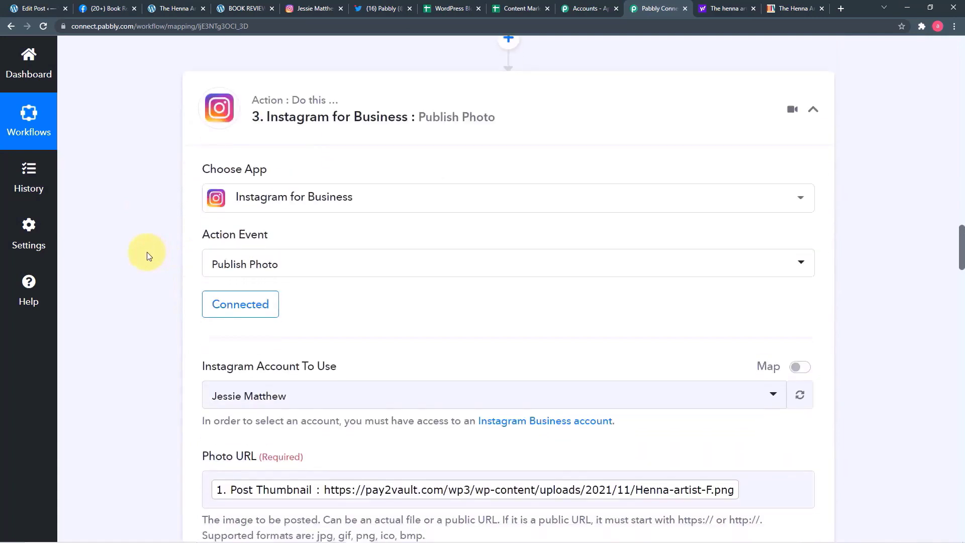
scroll(147, 252, "down", 2)
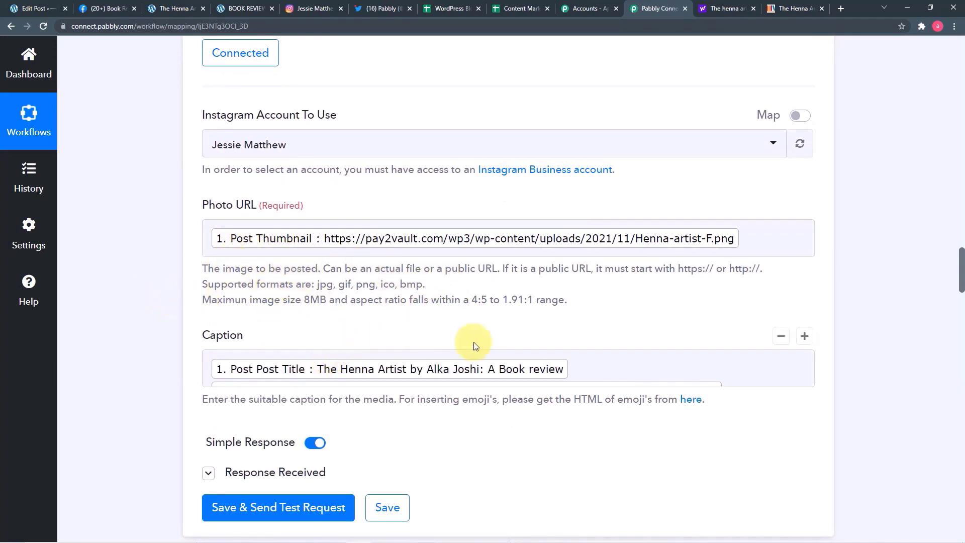
scroll(599, 360, "down", 4)
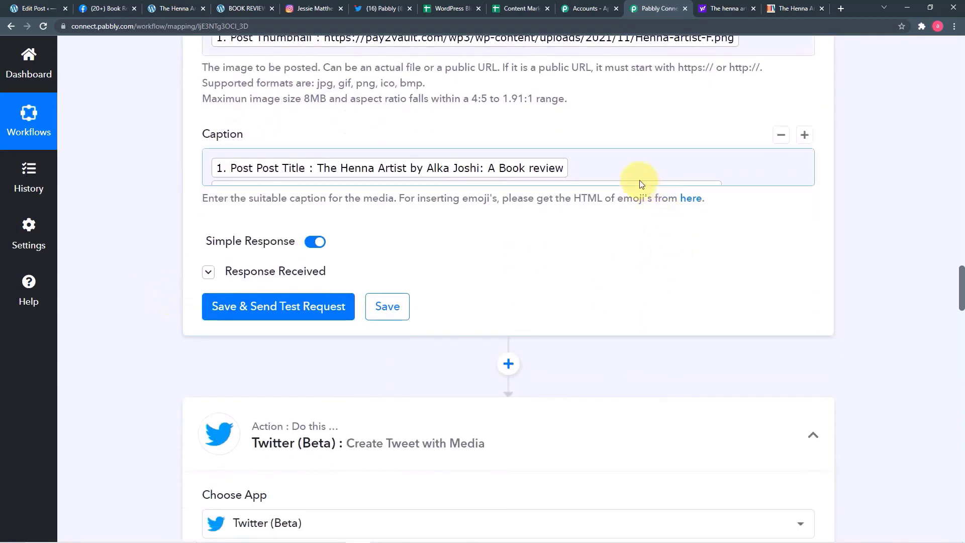
left_click(739, 187)
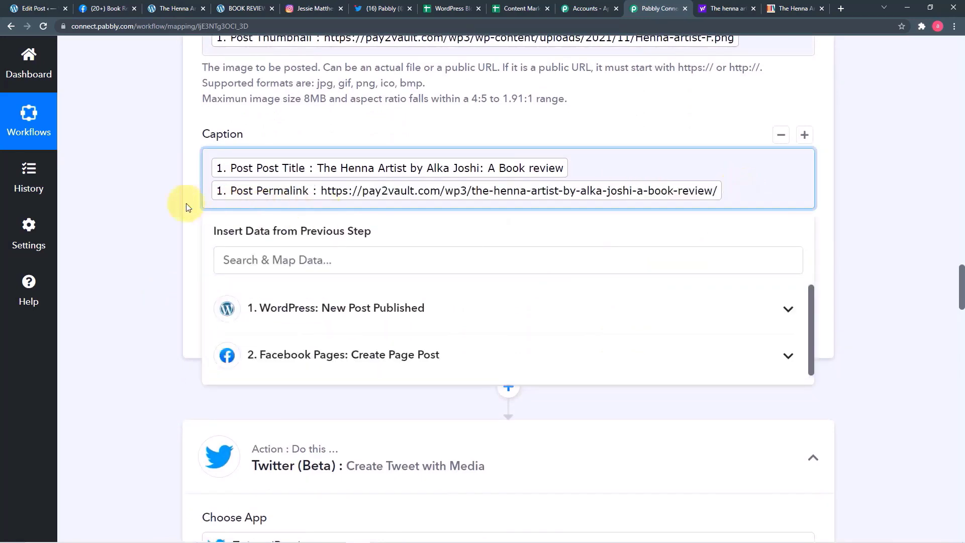
left_click(158, 203)
- Scroll through the Twitter action's settings, then go to the Facebook Book Review page
scroll(158, 204, "down", 6)
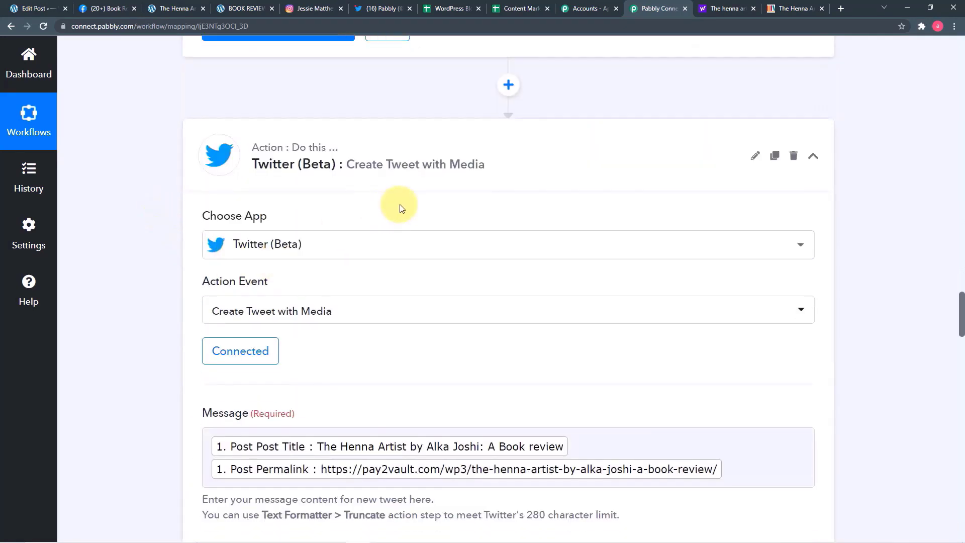
scroll(484, 329, "down", 2)
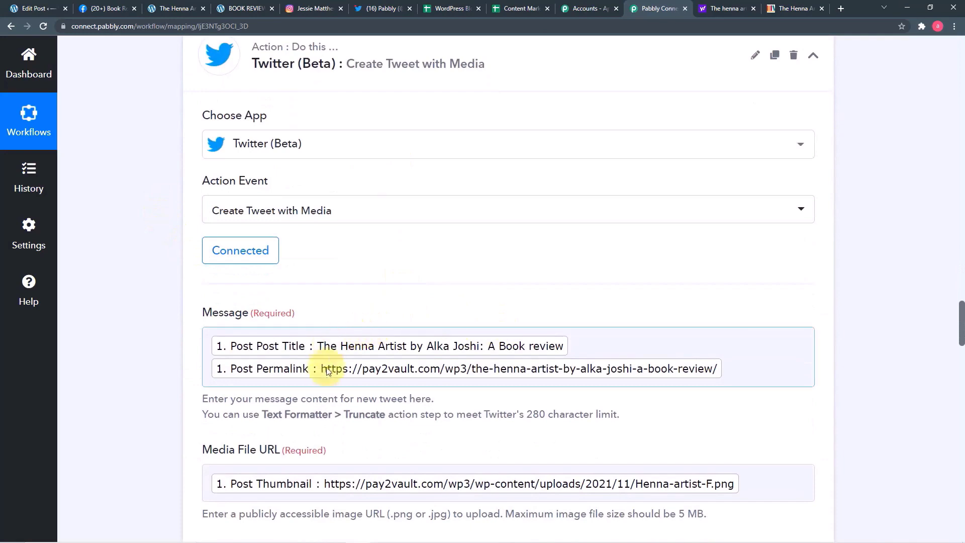
scroll(327, 367, "down", 2)
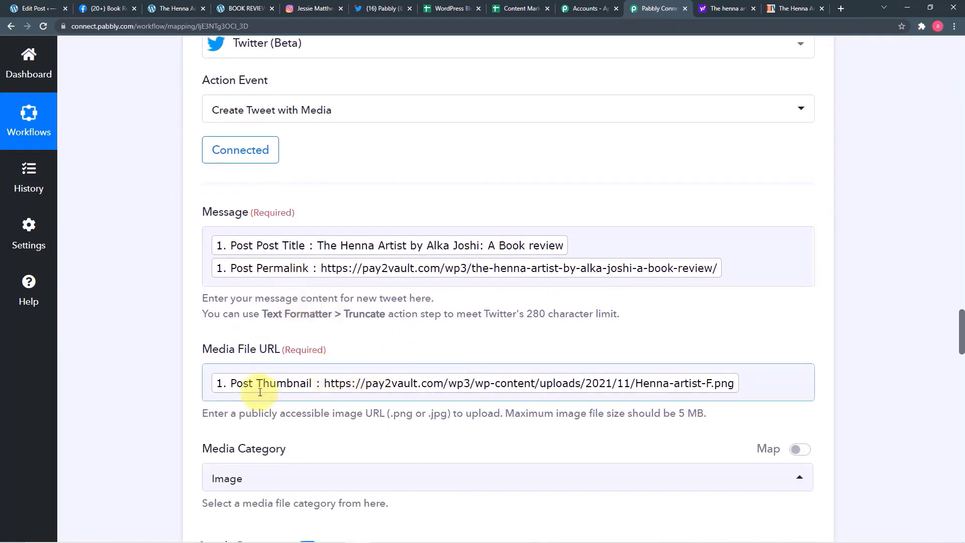
scroll(192, 361, "down", 8)
scroll(192, 361, "down", 5)
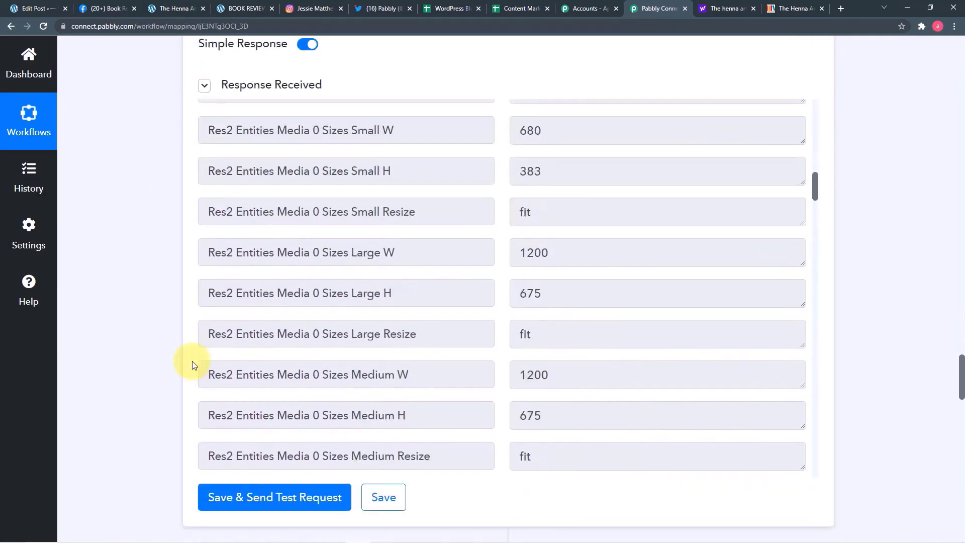
left_click(115, 12)
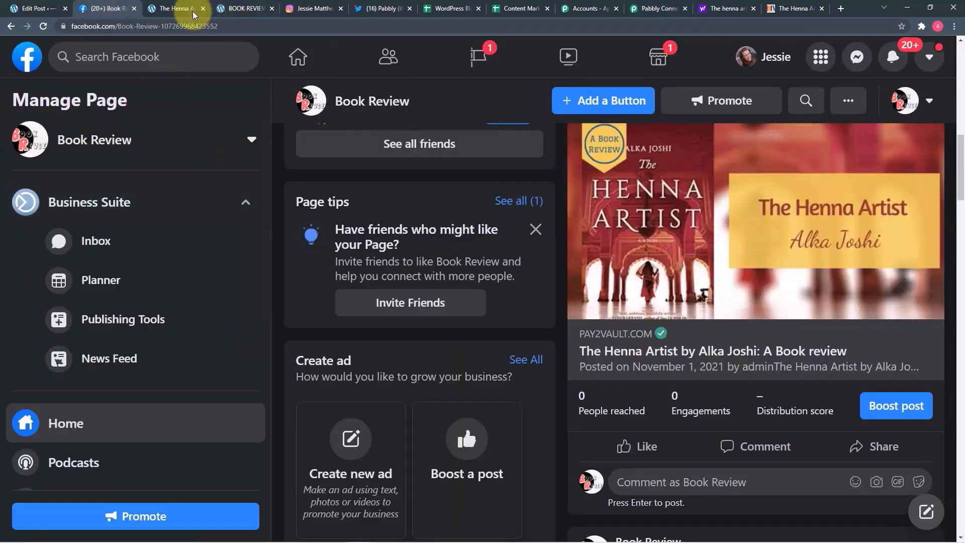
left_click(314, 9)
left_click(394, 8)
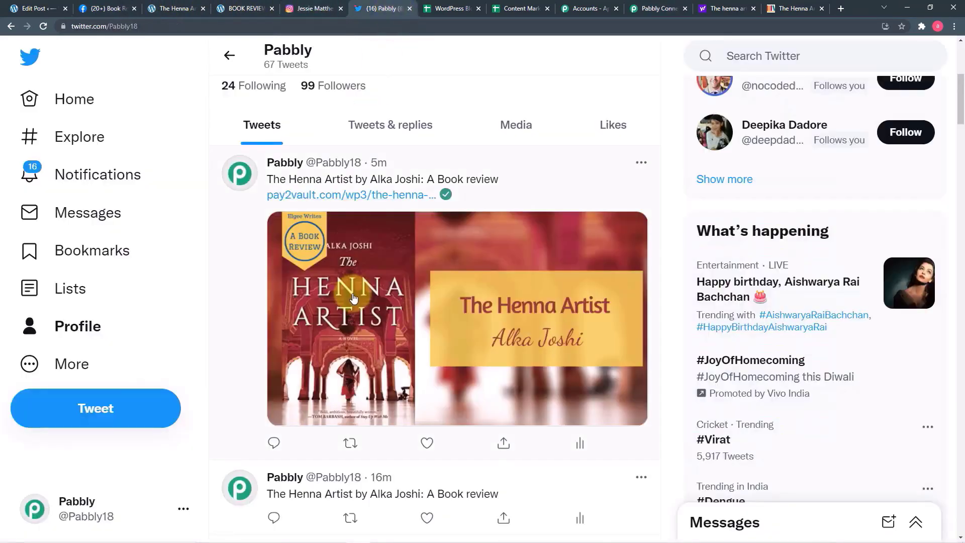
left_click(665, 10)
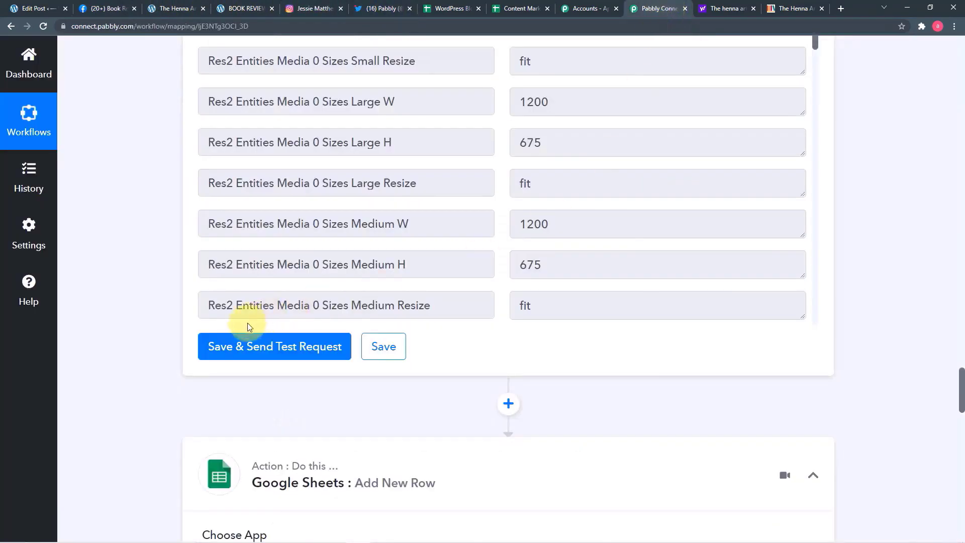
scroll(247, 323, "down", 10)
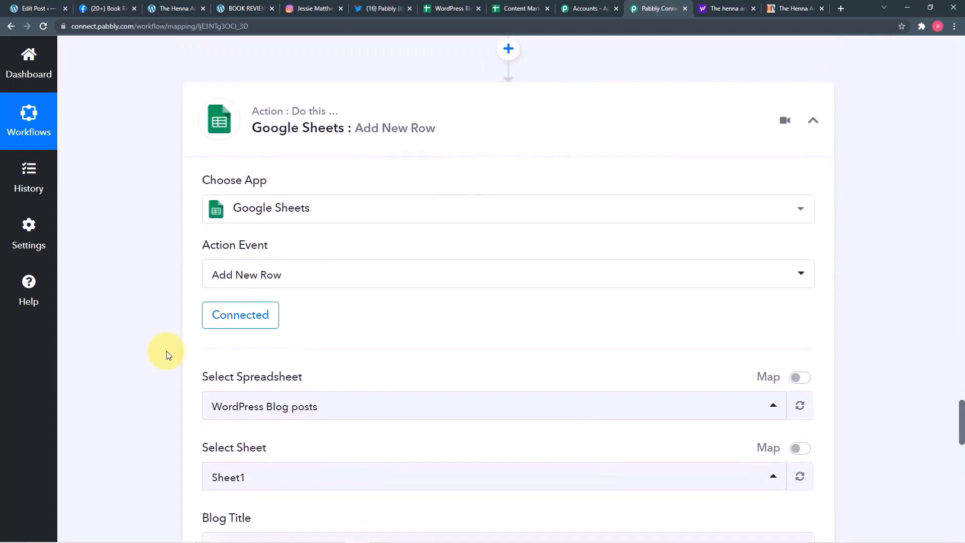
- Confirm The Henna Artist review is logged as row 5 in WordPress Blog posts
scroll(167, 351, "down", 4)
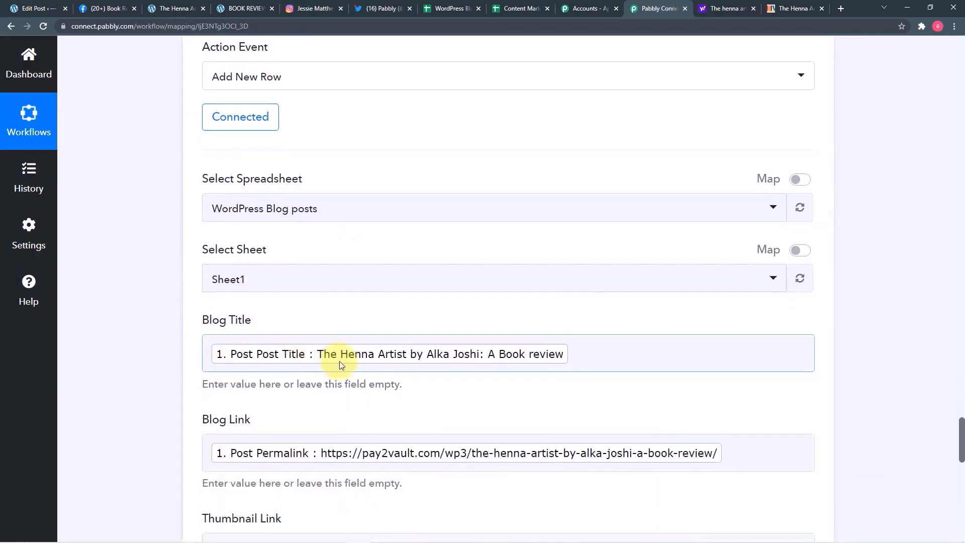
scroll(269, 374, "down", 3)
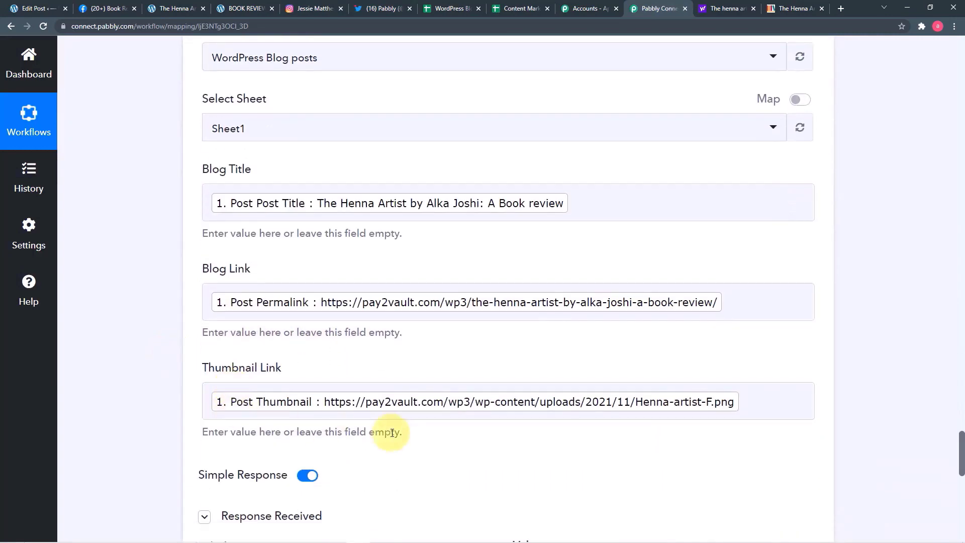
scroll(392, 433, "down", 7)
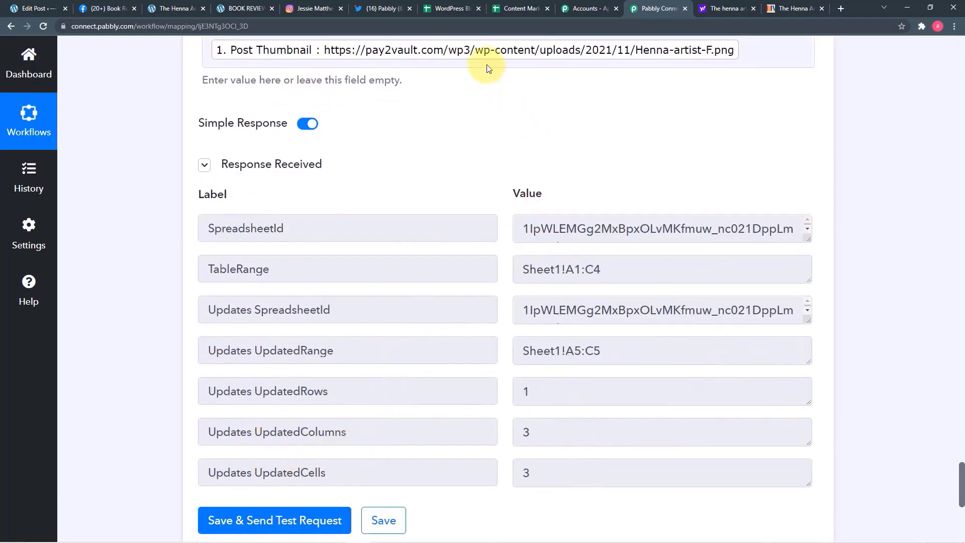
left_click(460, 9)
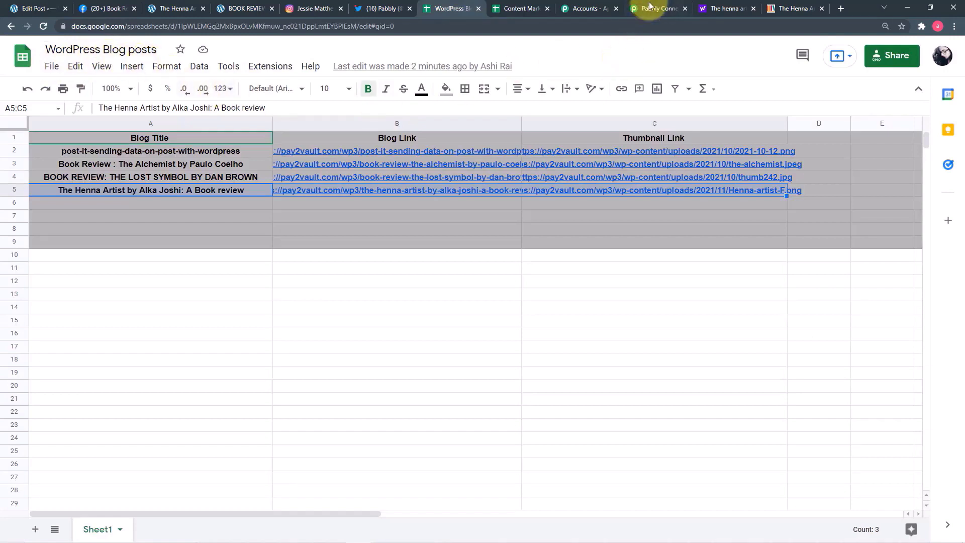
left_click(649, 8)
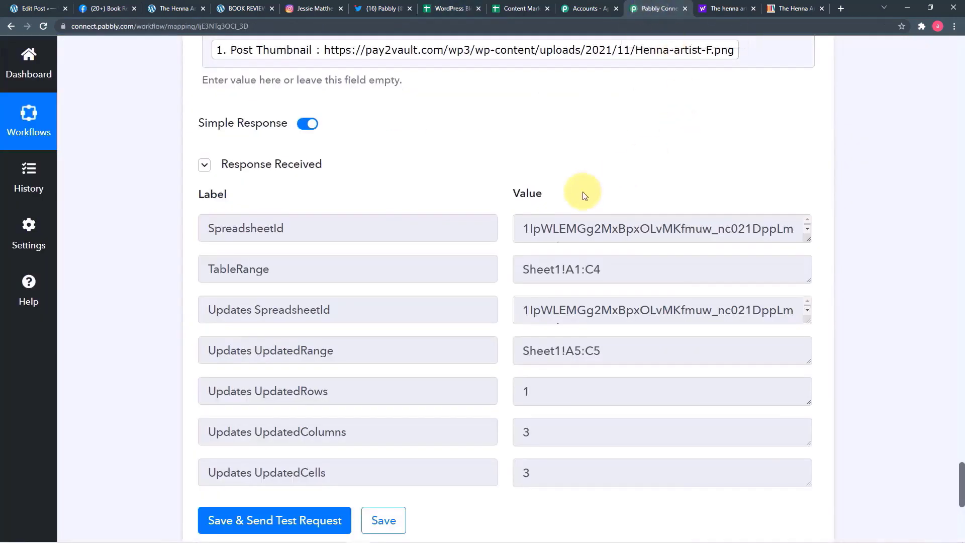
- Save the whole workflow and scroll back up through its steps
scroll(584, 195, "down", 3)
left_click(387, 369)
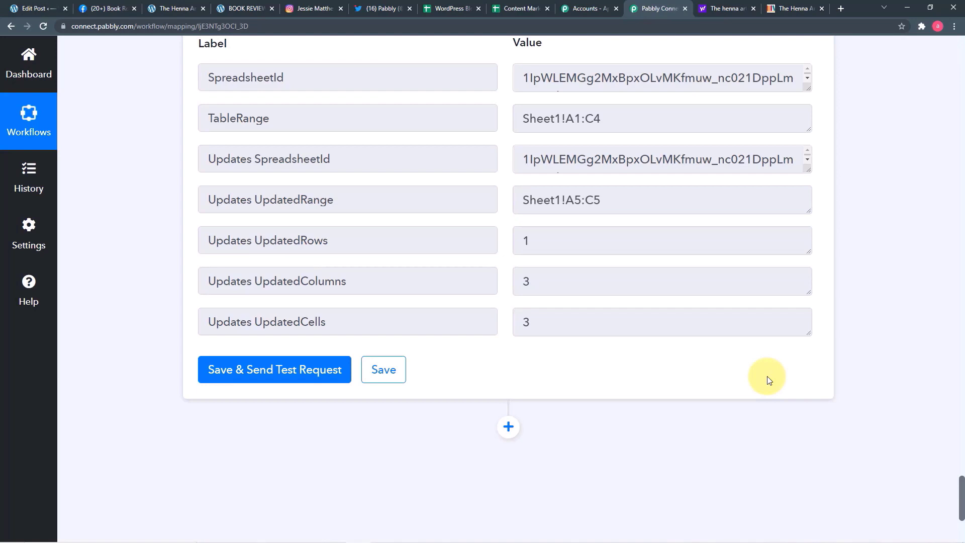
scroll(851, 372, "up", 20)
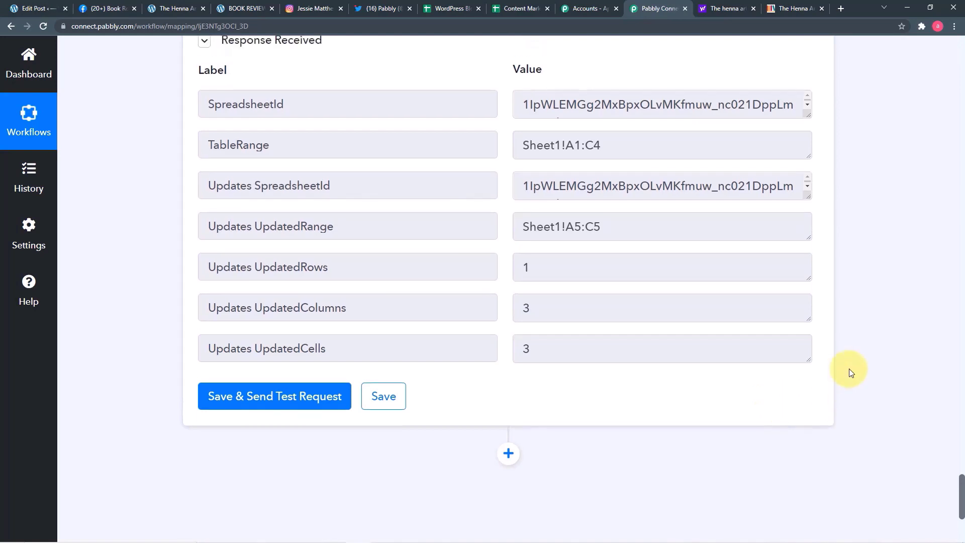
scroll(849, 372, "up", 20)
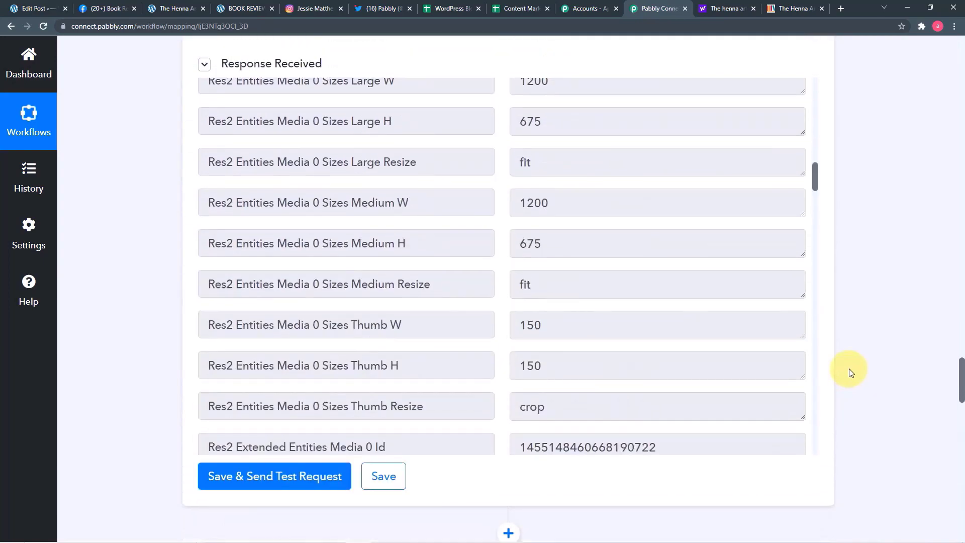
scroll(849, 370, "up", 20)
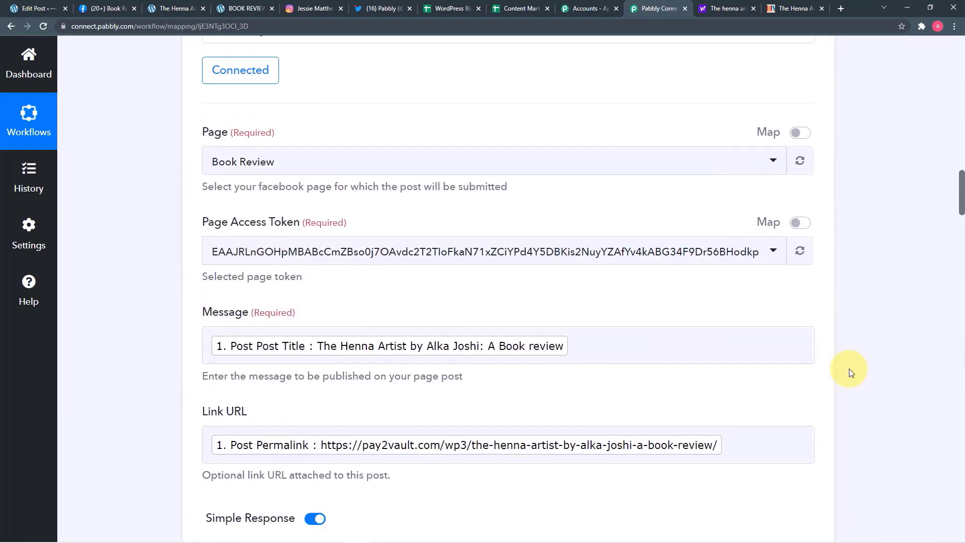
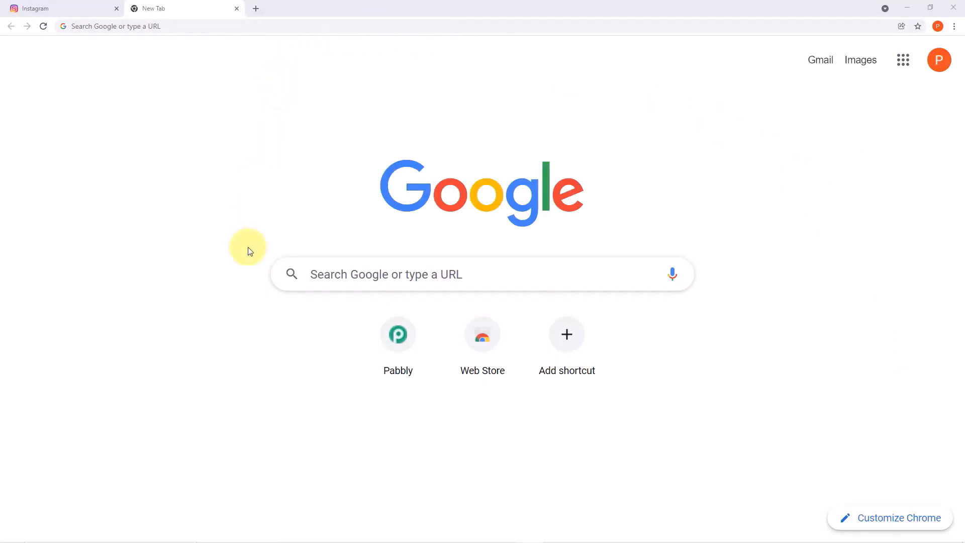
- Go to pabbly.com and open the Pabbly Connect product page
left_click(359, 27)
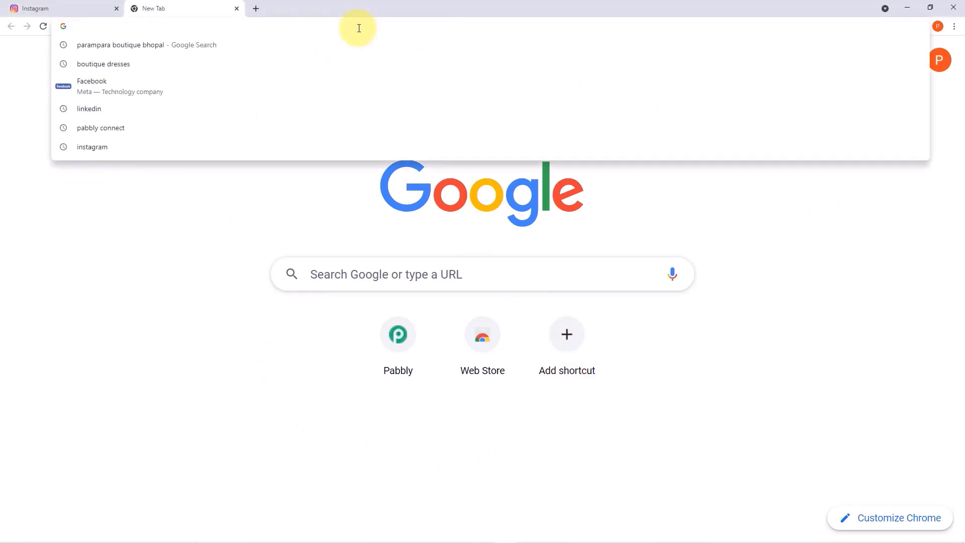
type("pabbly.com")
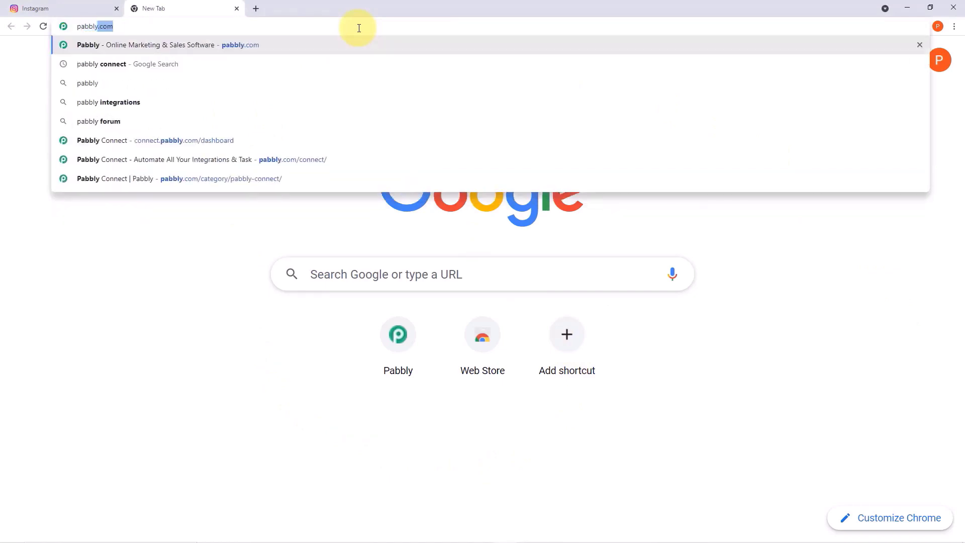
key("Return")
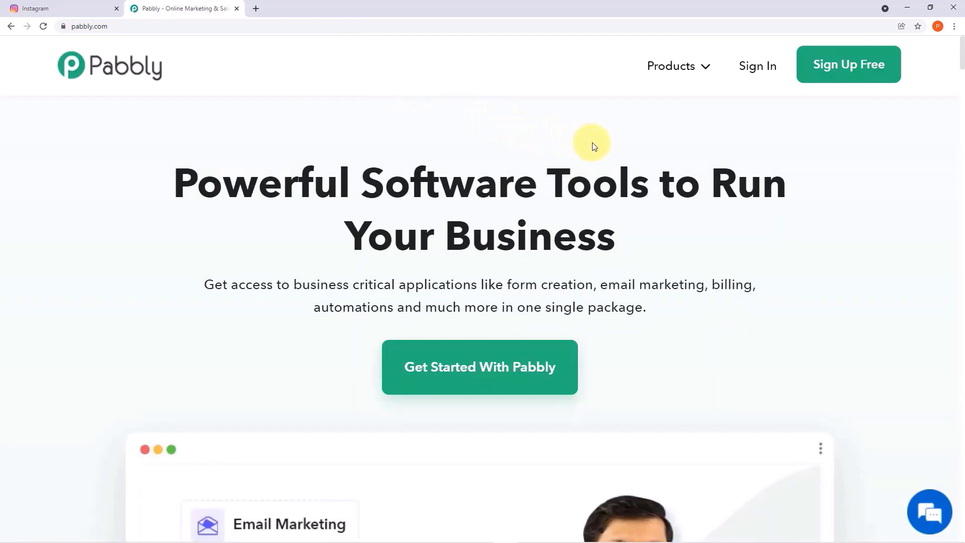
mouse_move(694, 75)
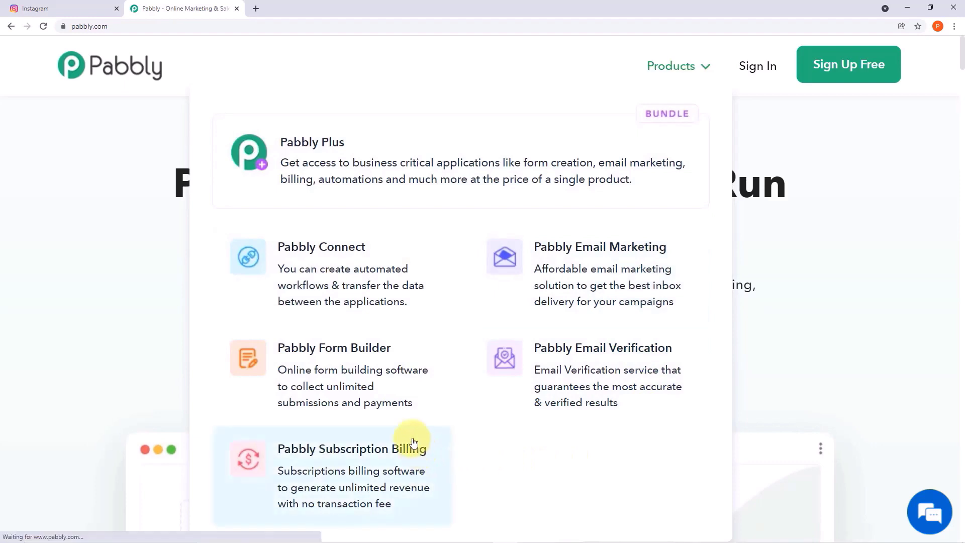
left_click(377, 270)
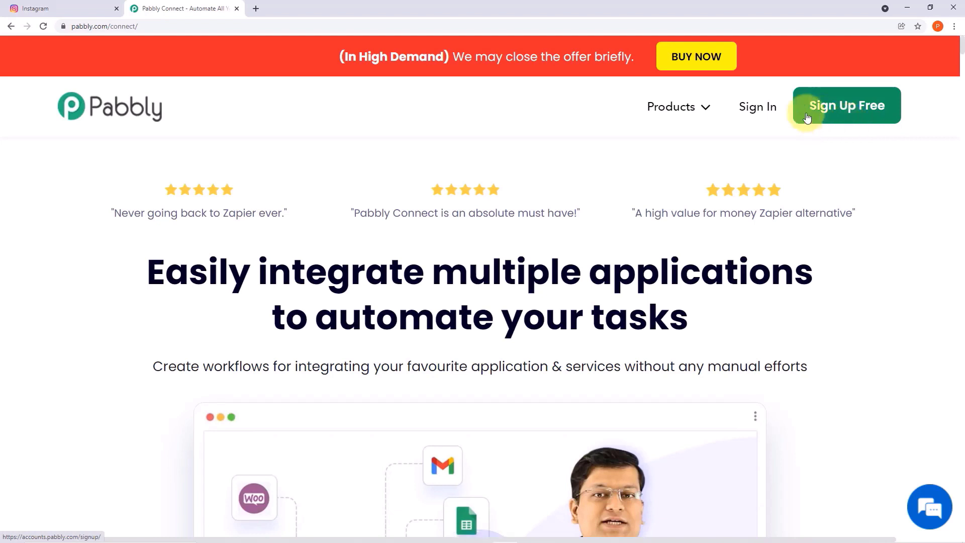
- Sign in and launch Pabbly Connect from the apps list
left_click(766, 109)
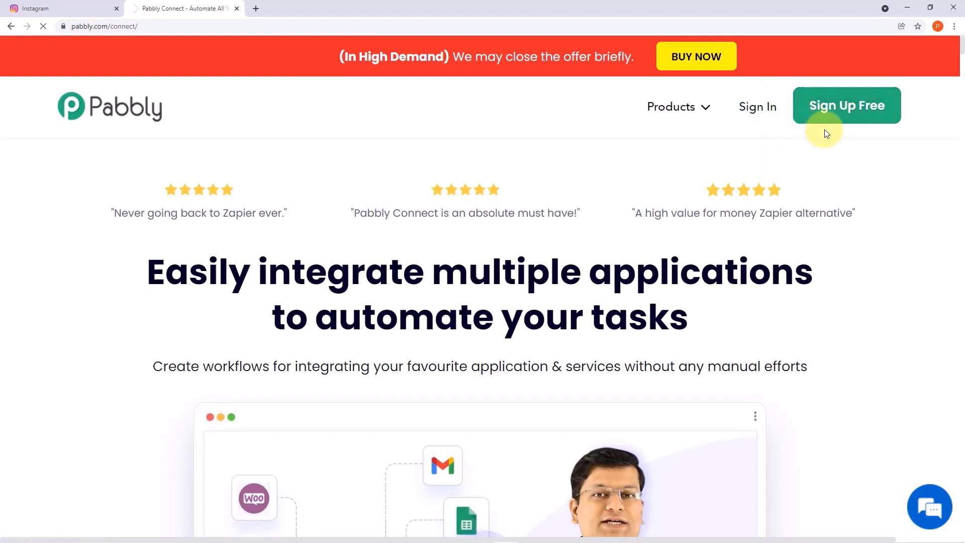
scroll(802, 134, "down", 2)
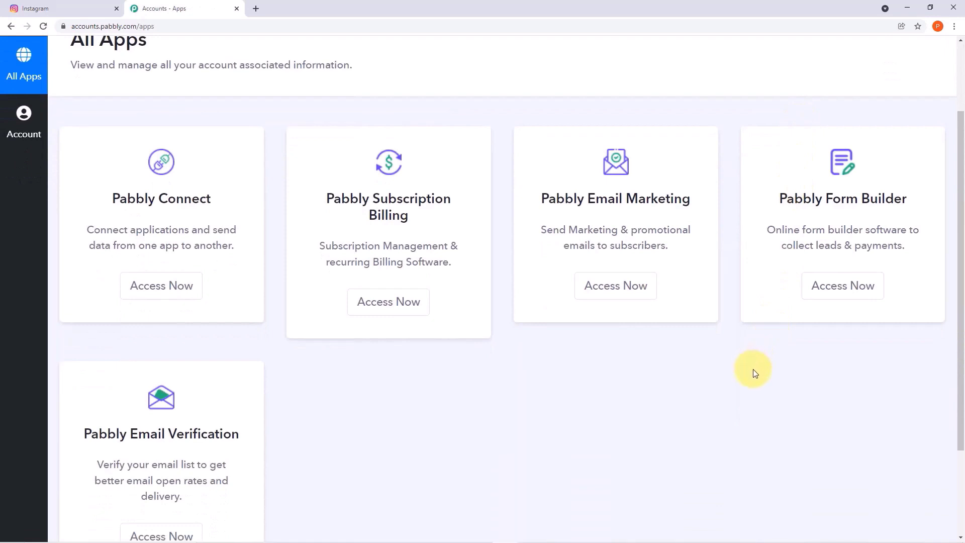
scroll(754, 373, "down", 1)
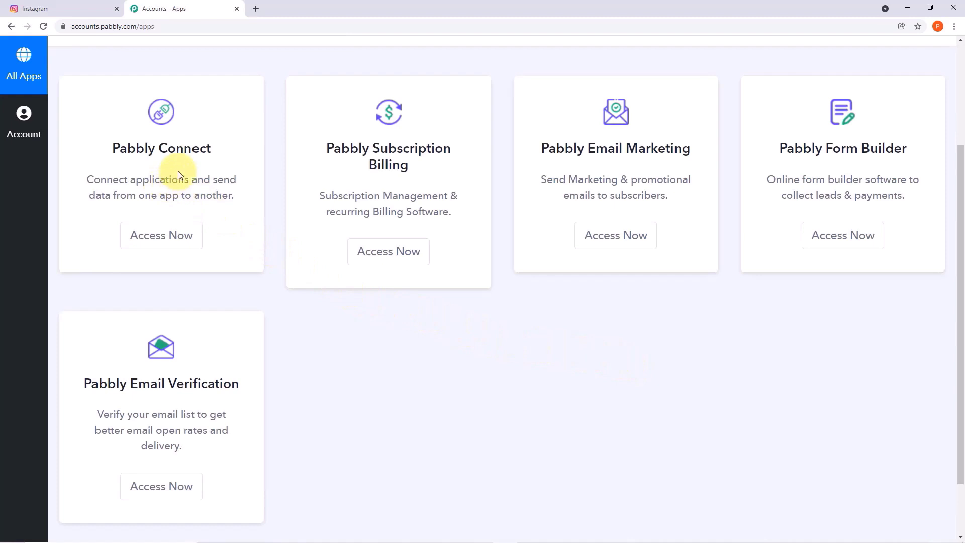
left_click(171, 234)
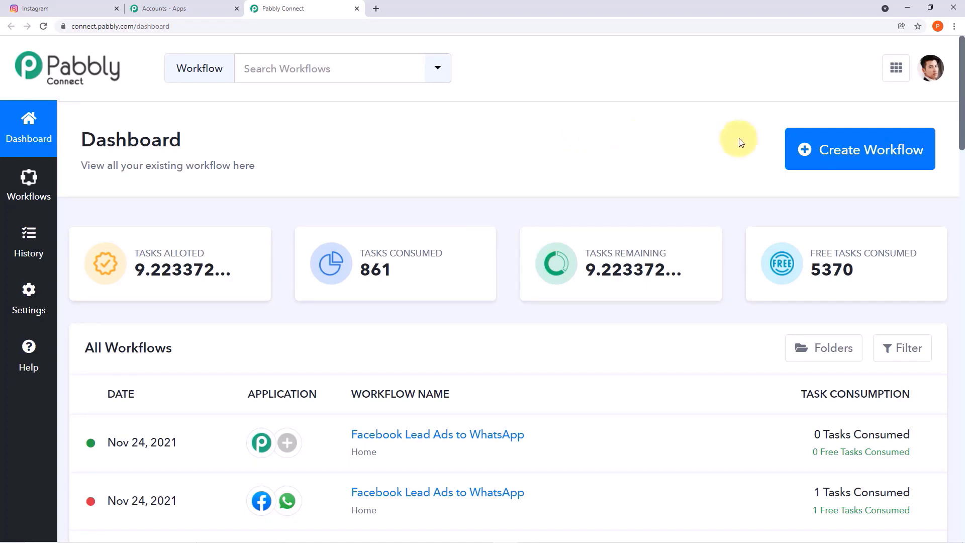
- Create a workflow named 'Instagram to Google My Business', fixing a typo in the name
left_click(869, 166)
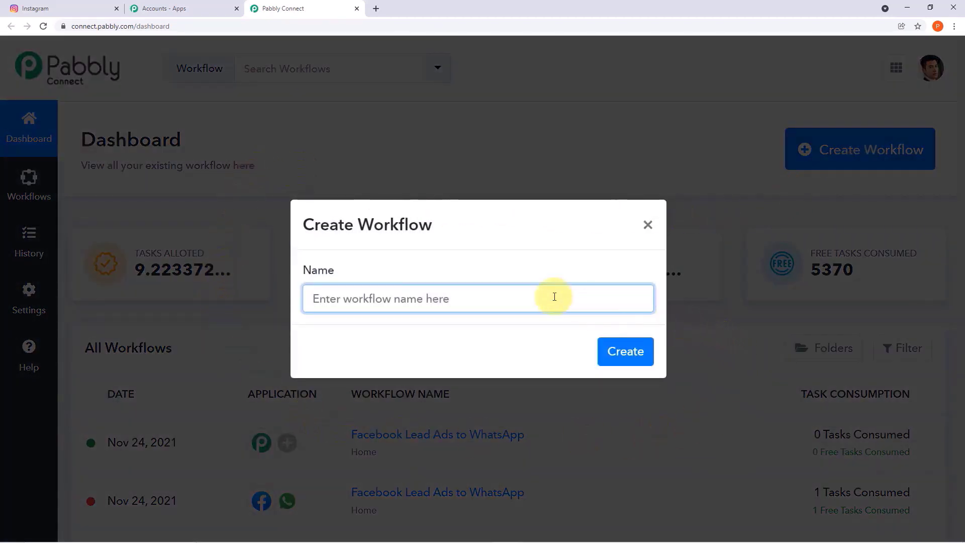
type("In")
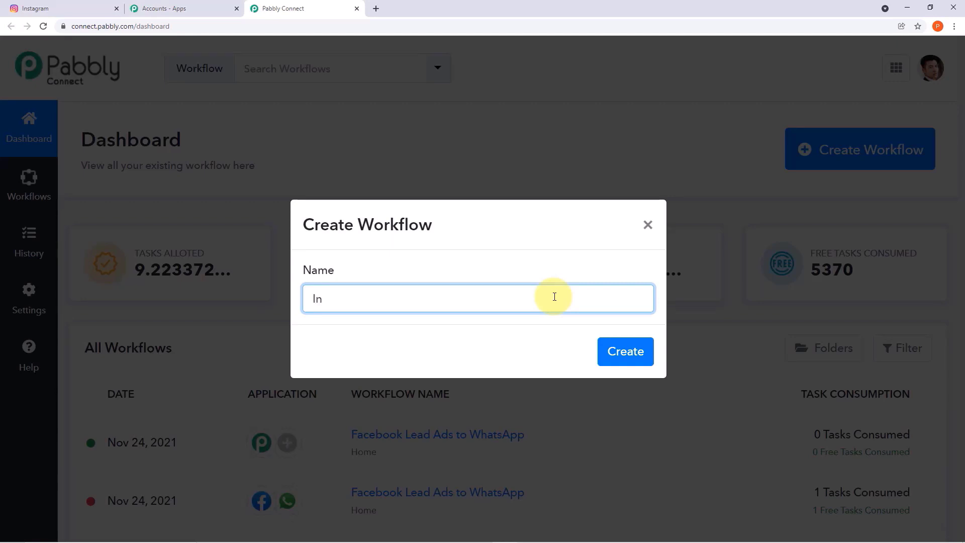
type("stagram to Googl")
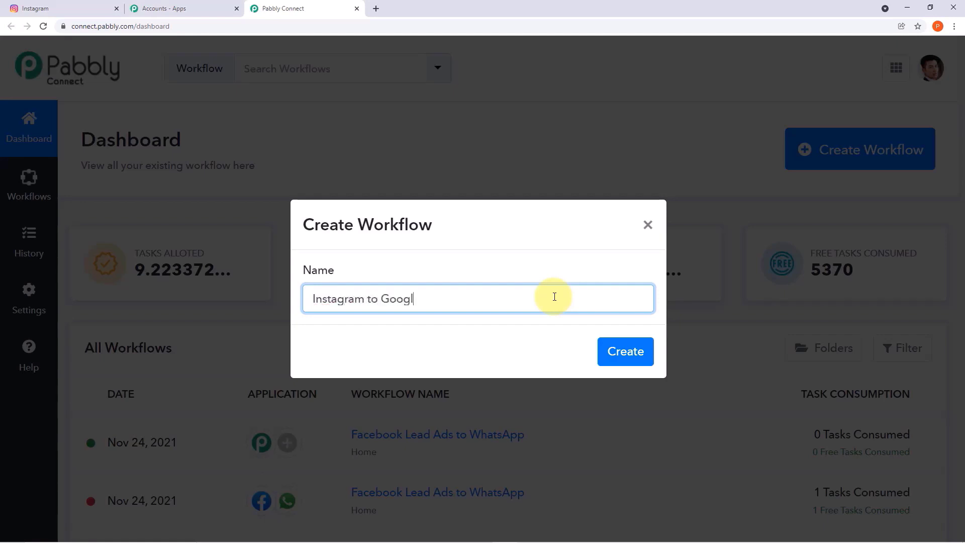
type("e business")
type("My")
key("BackSpace")
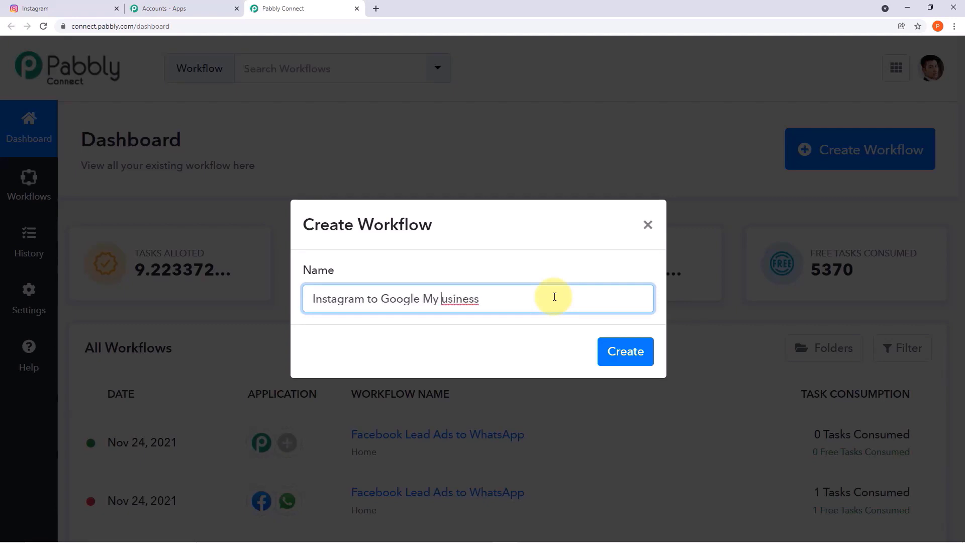
type("B")
left_click(547, 354)
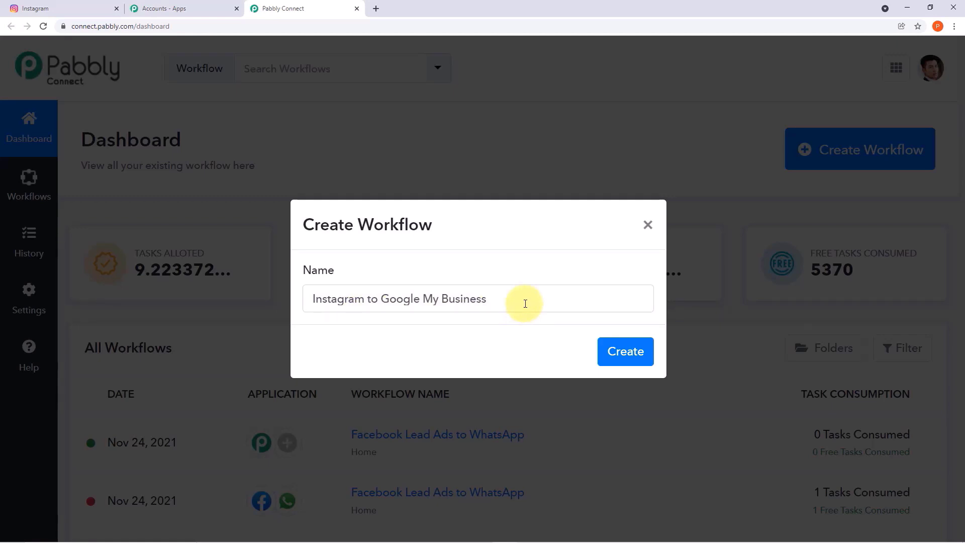
left_click(616, 360)
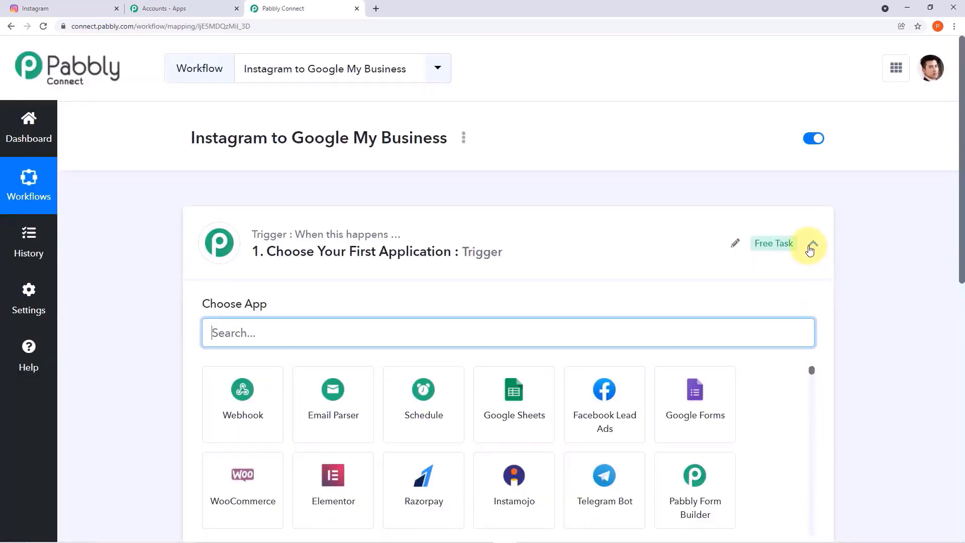
- Collapse the trigger card so the blank trigger and action steps both show
left_click(812, 246)
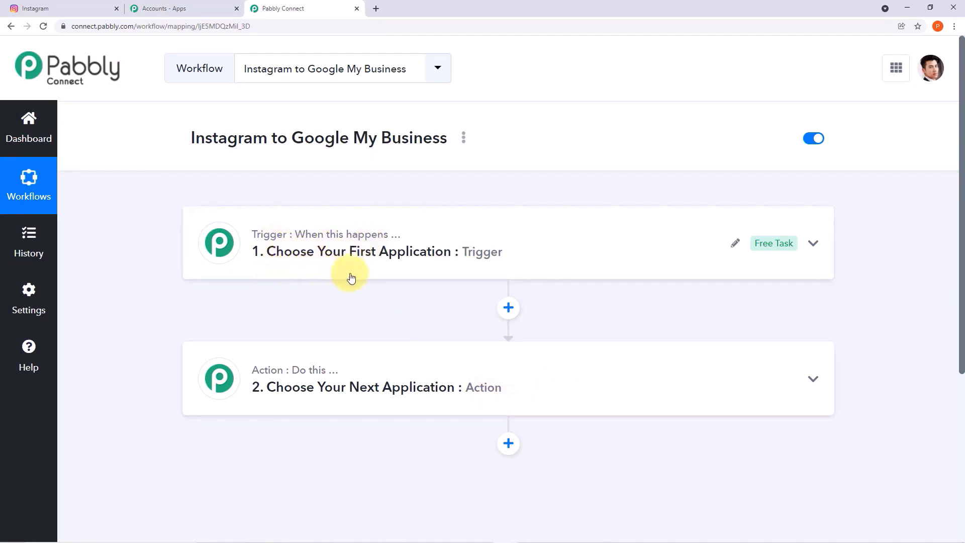
mouse_move(326, 375)
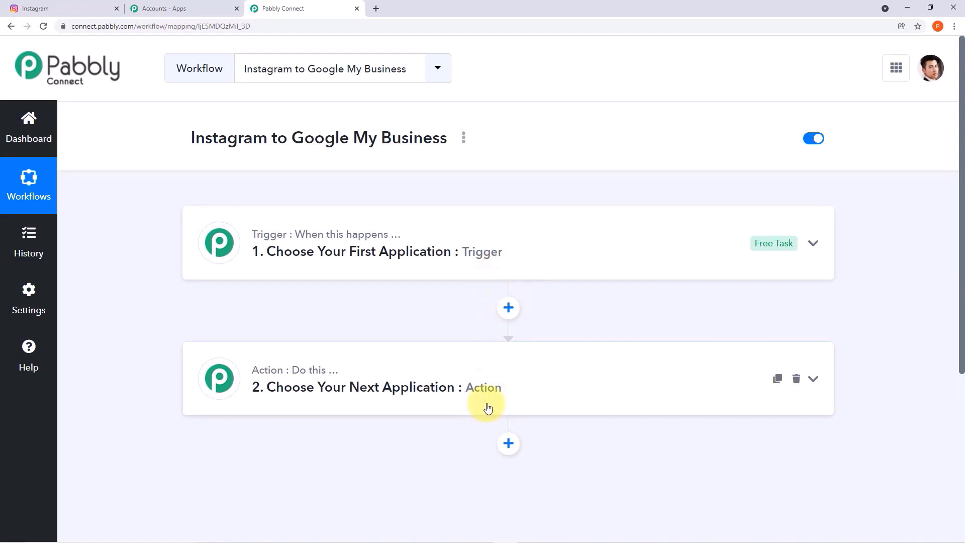
- Choose Instagram for Business as the trigger app with event New Media Posted in My Account
left_click(563, 241)
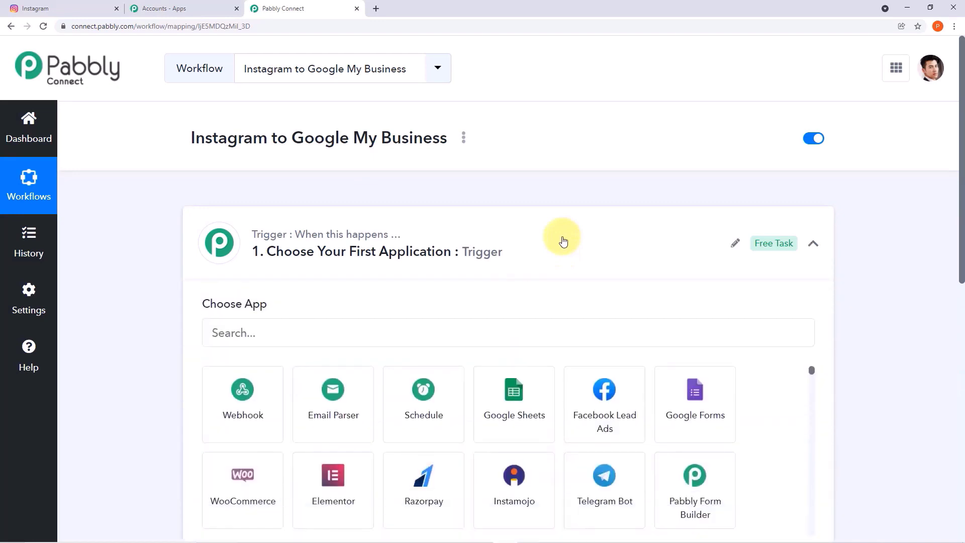
left_click(440, 329)
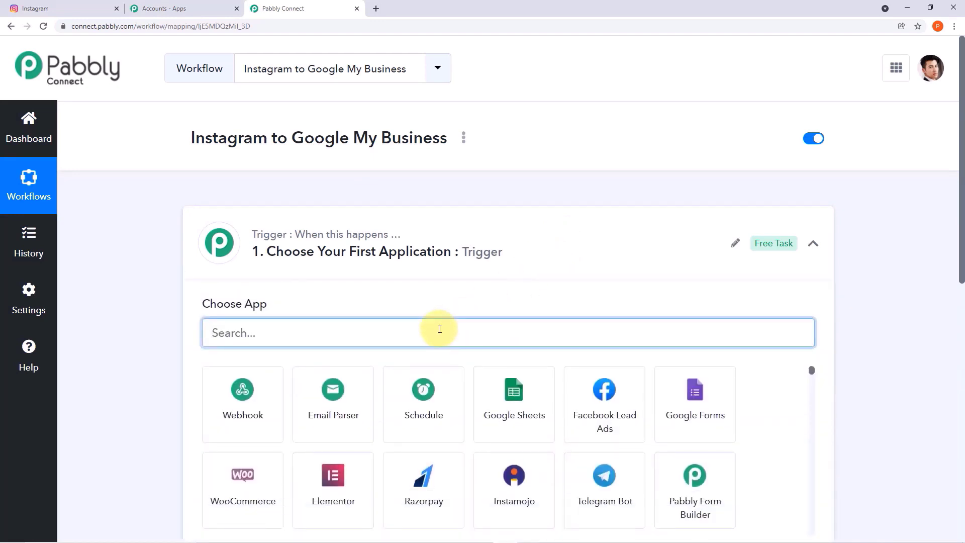
type("insta ")
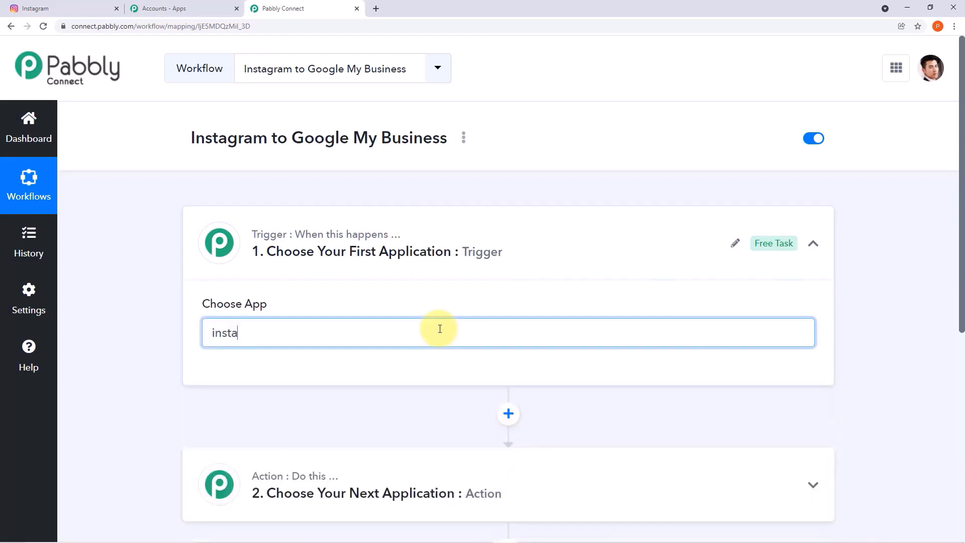
type("g")
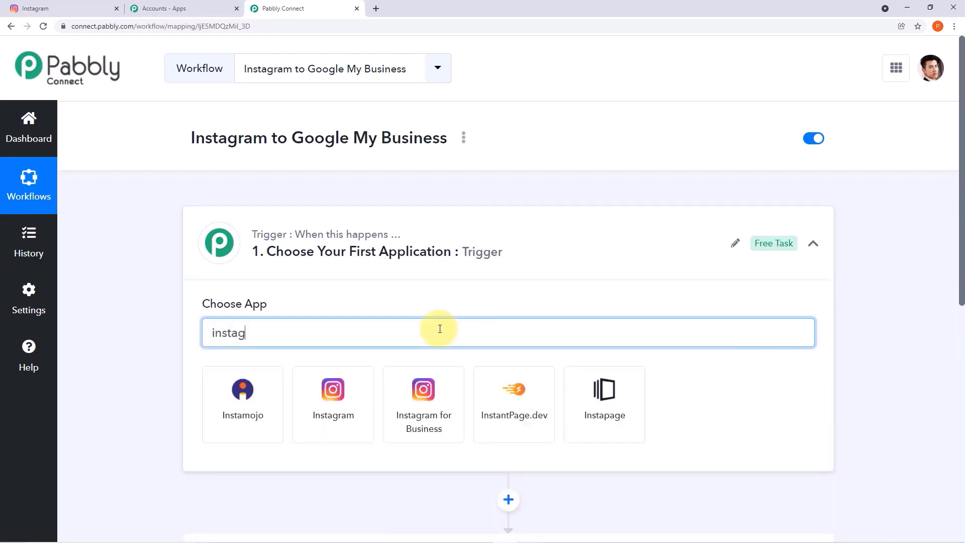
type("ram")
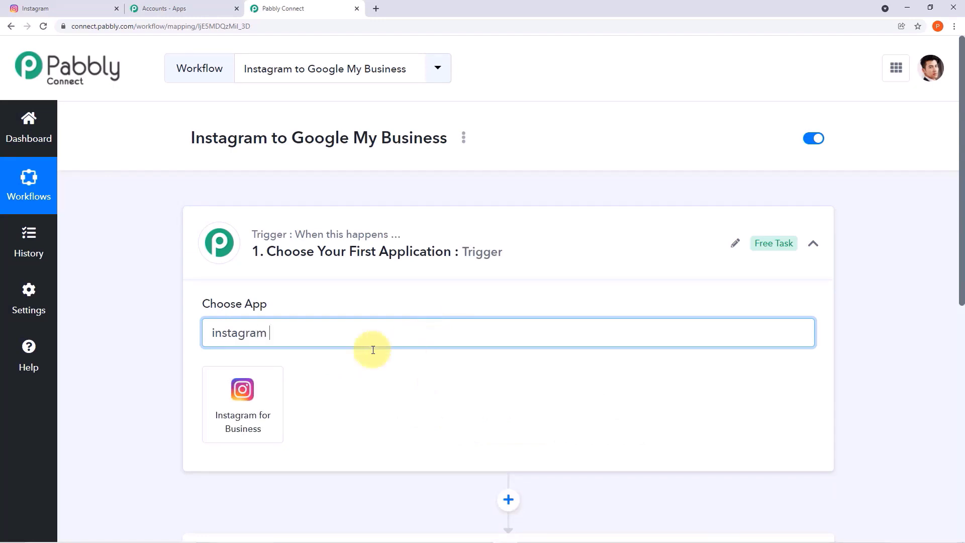
left_click(257, 417)
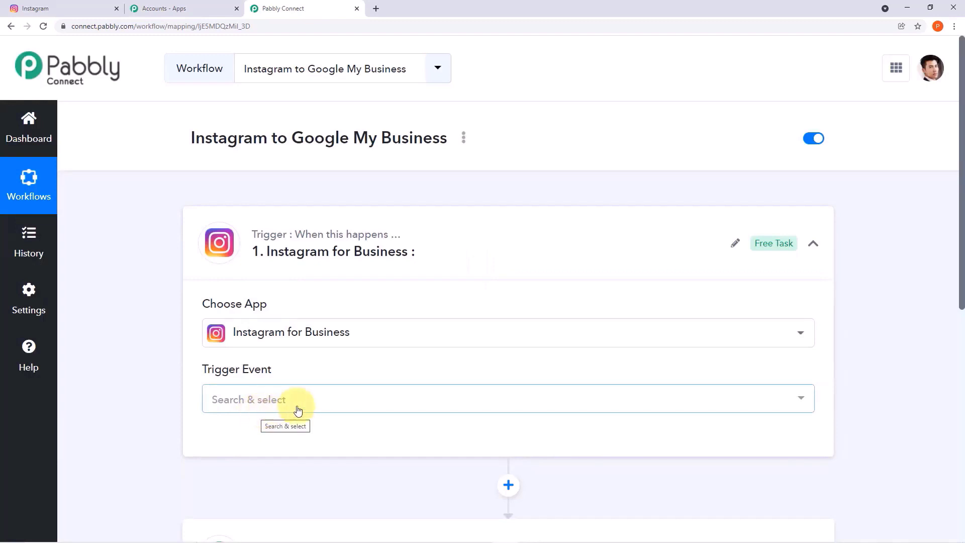
left_click(803, 401)
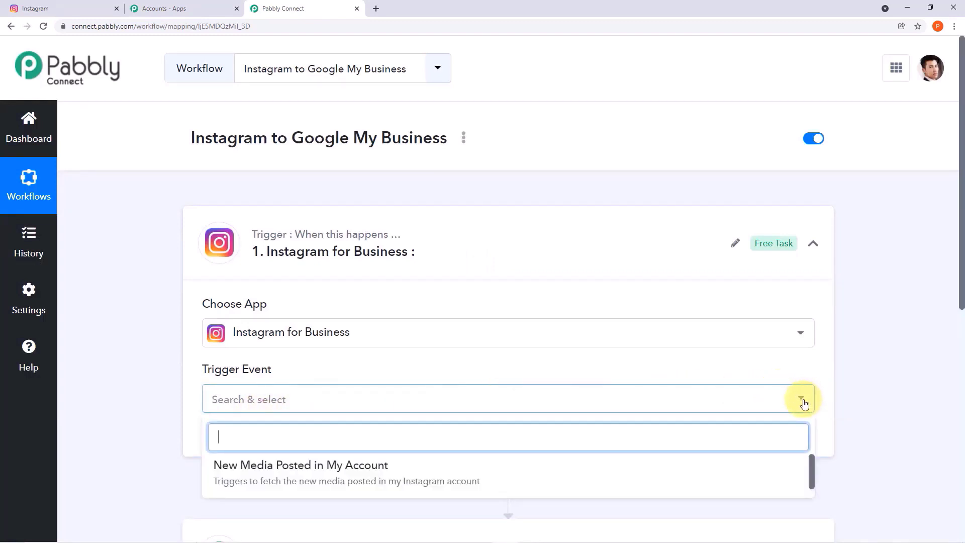
scroll(620, 425, "down", 1)
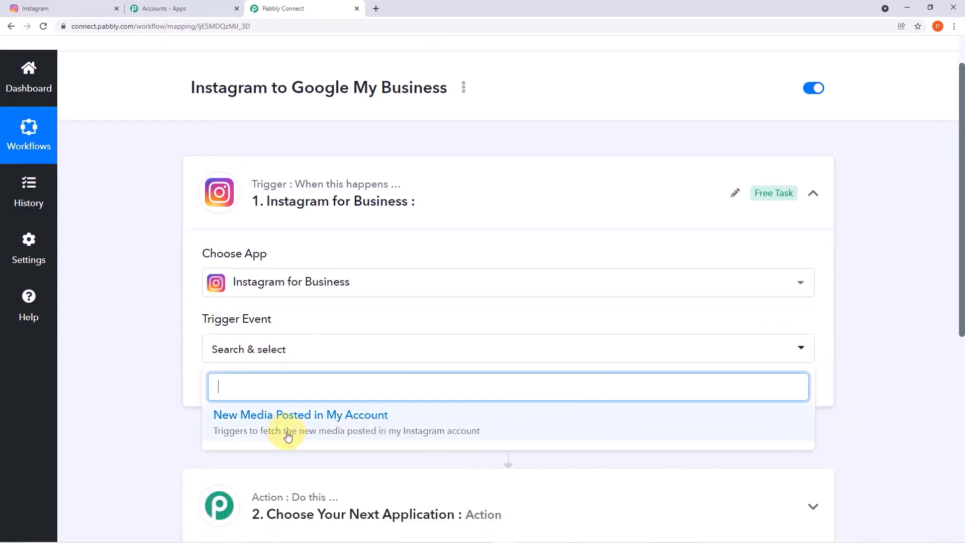
left_click(337, 428)
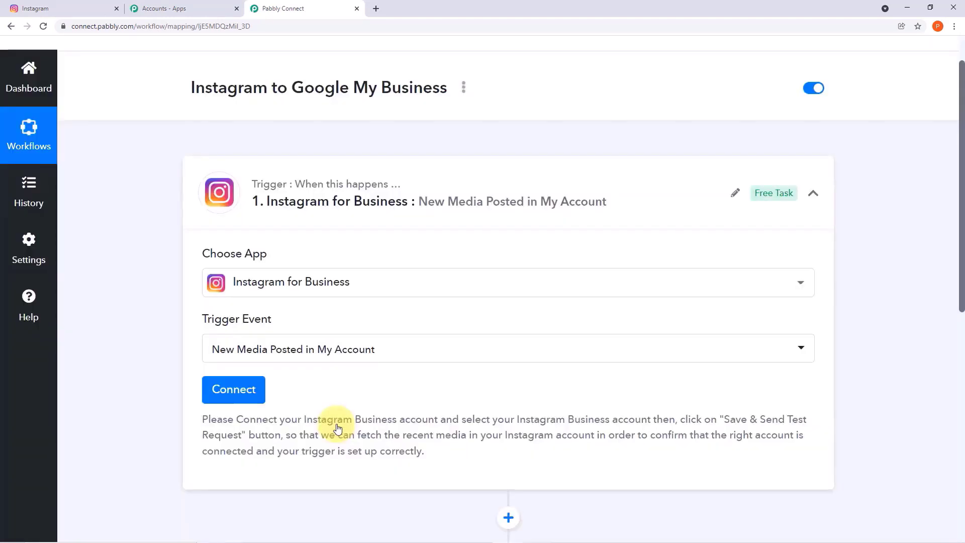
- Add and authorise a new Instagram for Business account connection for the trigger
left_click(241, 390)
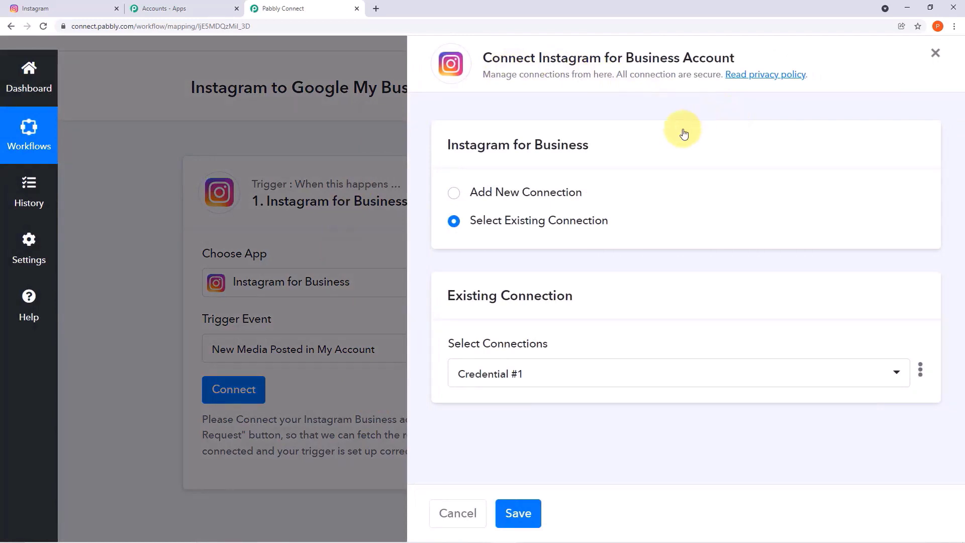
left_click(454, 194)
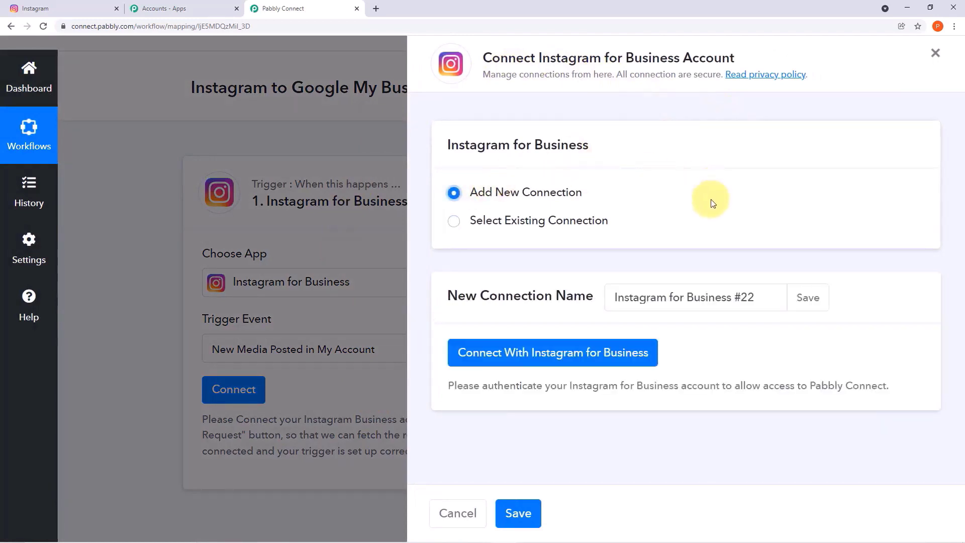
left_click(598, 354)
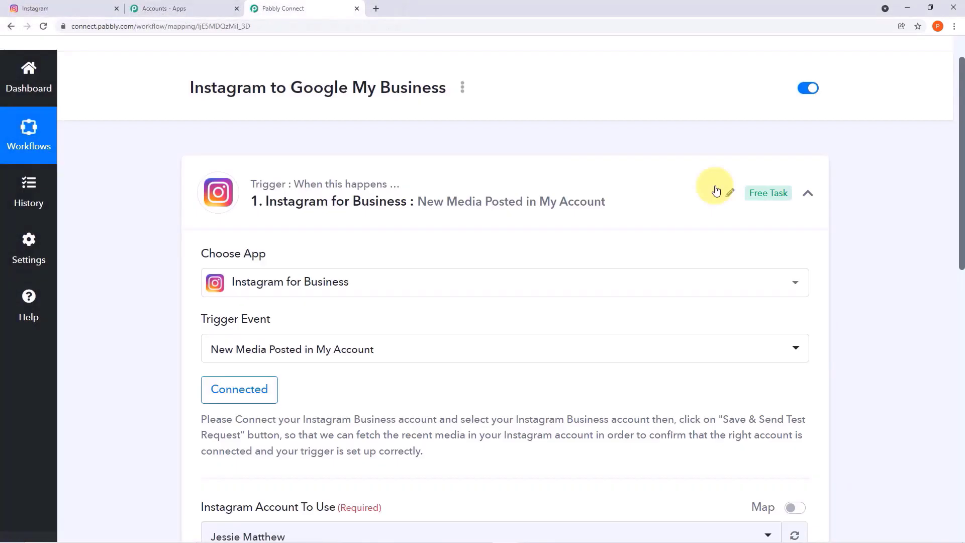
scroll(717, 191, "down", 3)
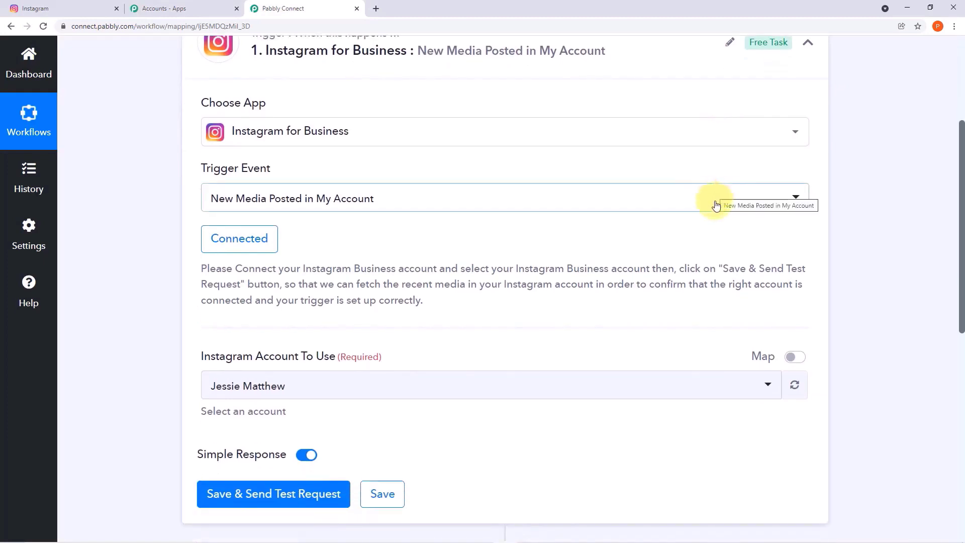
scroll(716, 201, "down", 2)
scroll(714, 213, "up", 1)
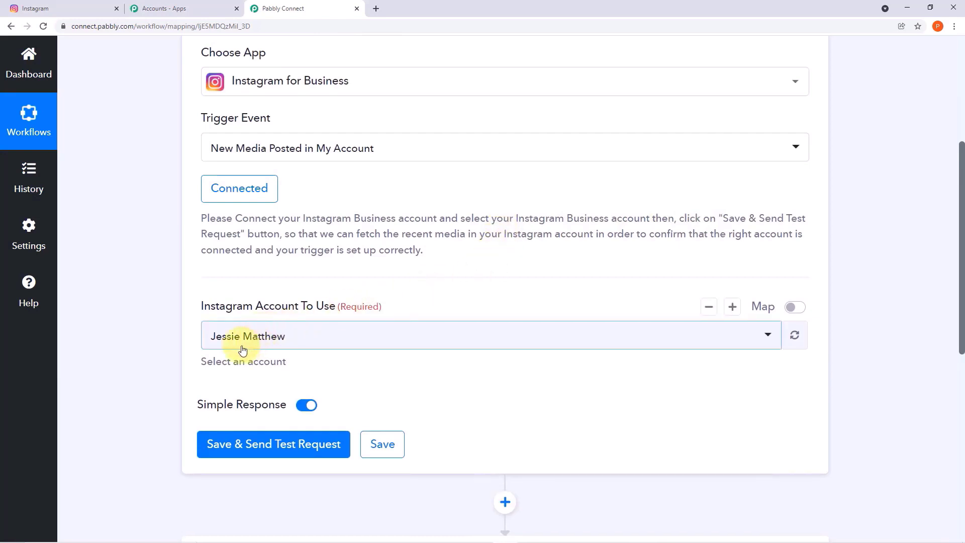
- Save the trigger settings for the connected account and return to the Instagram feed
left_click(71, 8)
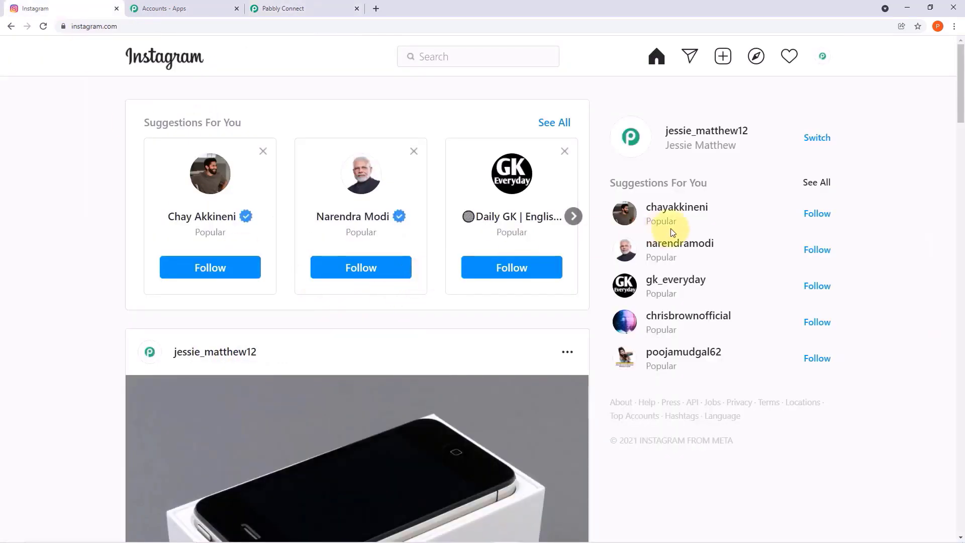
left_click(302, 7)
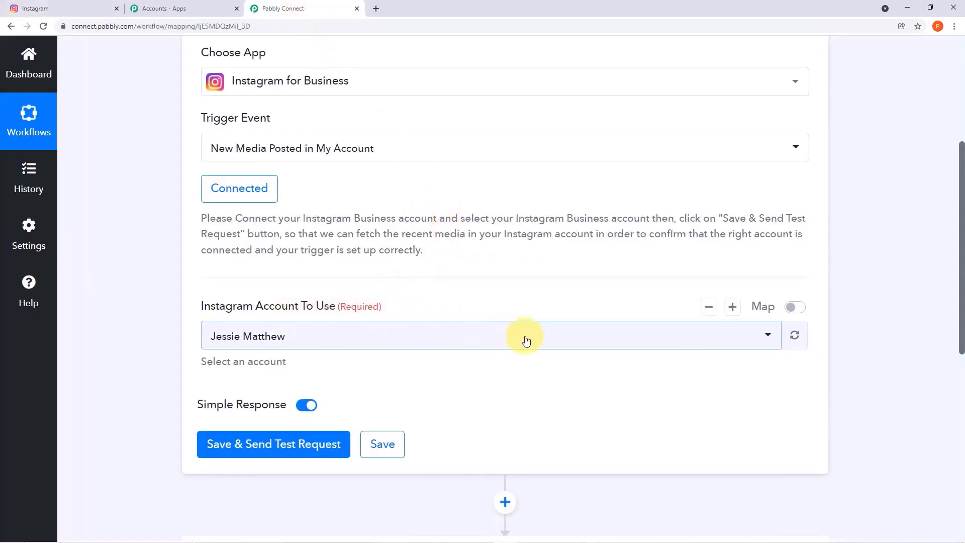
left_click(70, 6)
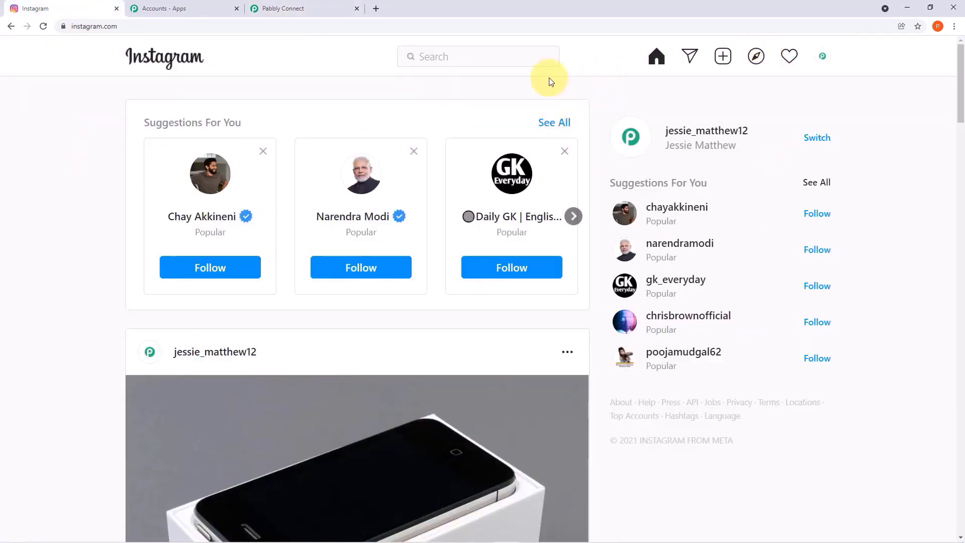
left_click(321, 8)
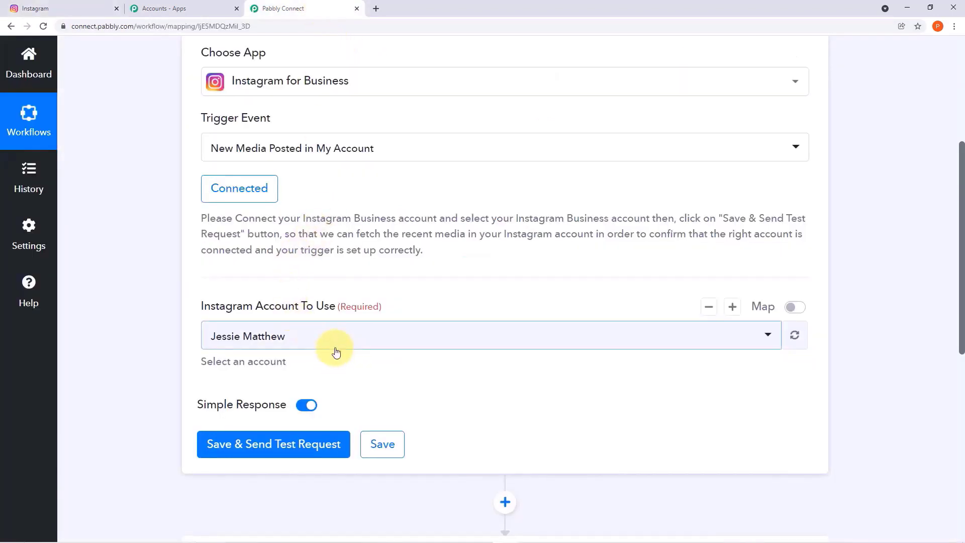
left_click(382, 443)
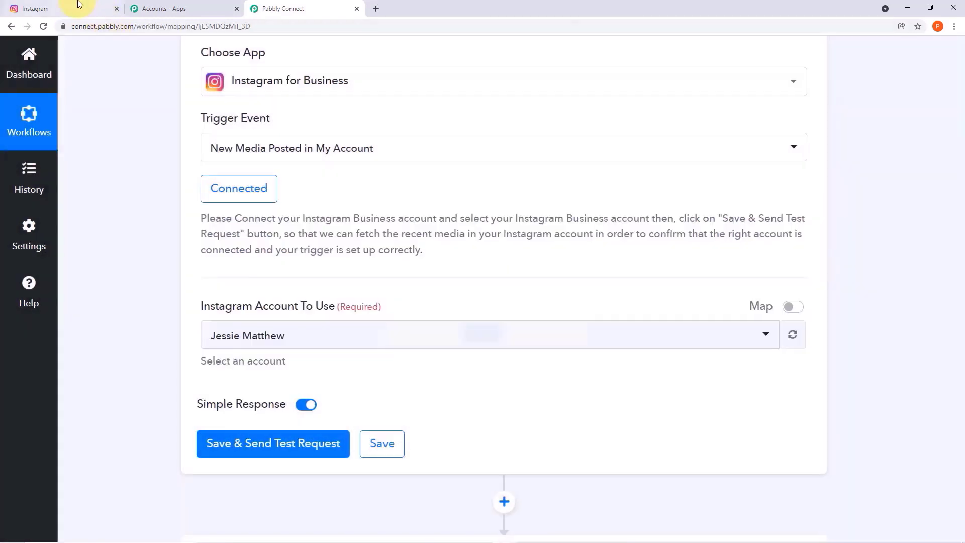
left_click(76, 6)
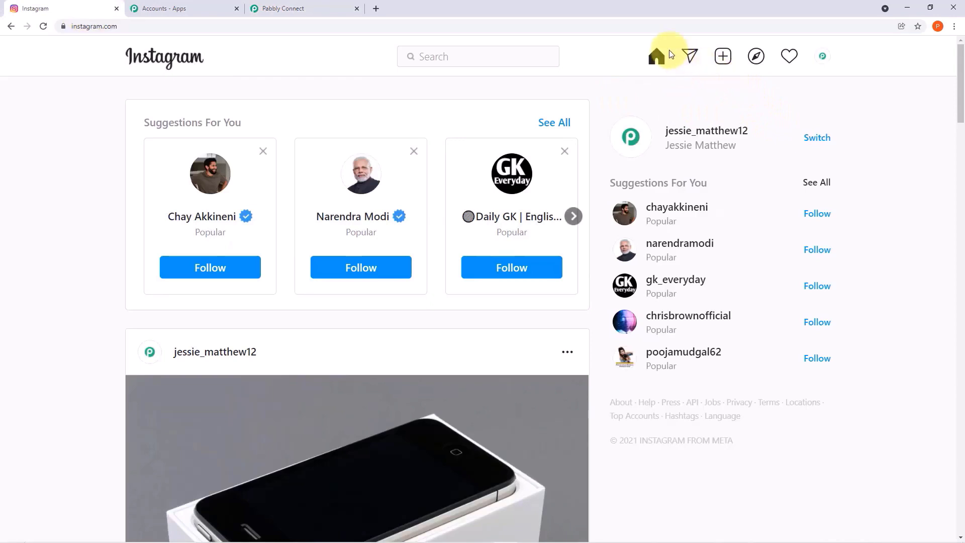
- Start a new Instagram post with the online-boutique-for-dresses photo, skipping crop and filters
left_click(819, 60)
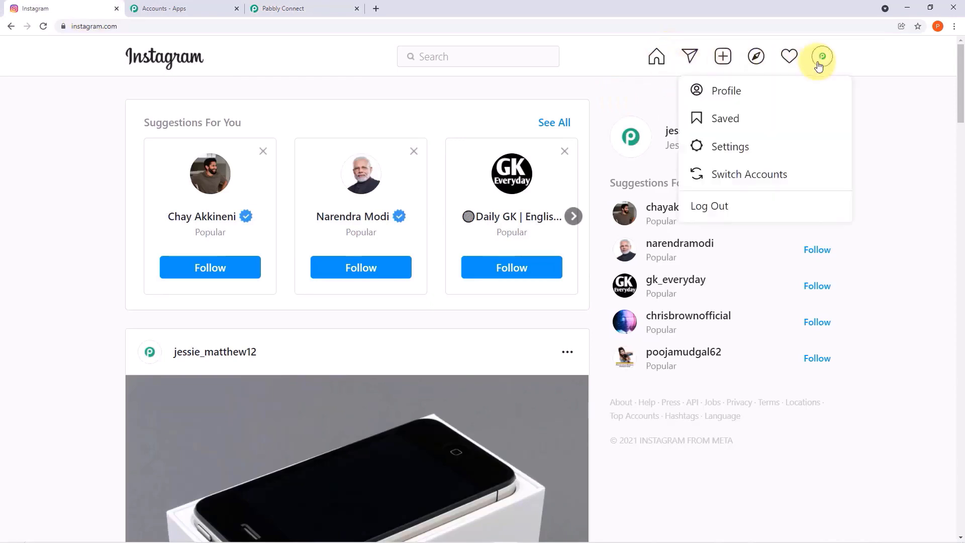
left_click(798, 91)
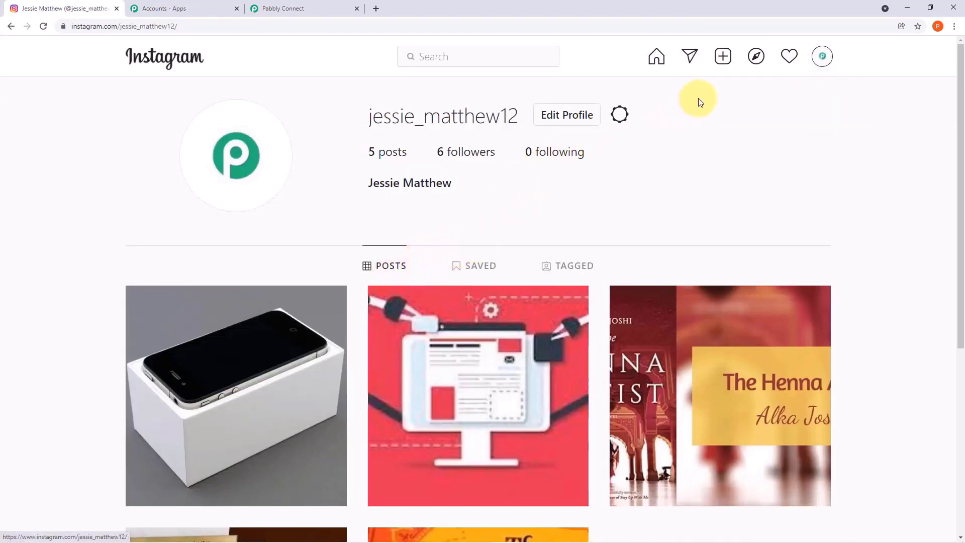
left_click(691, 54)
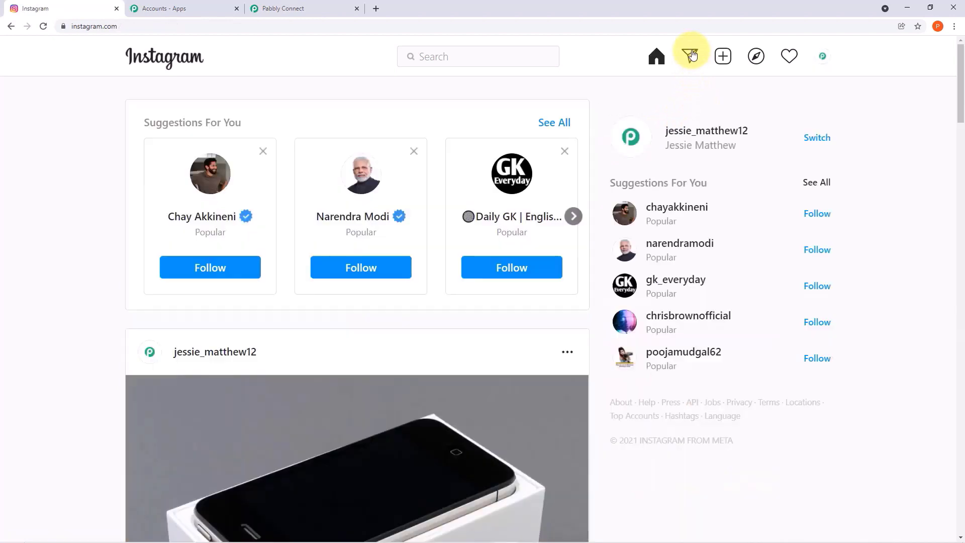
left_click(724, 60)
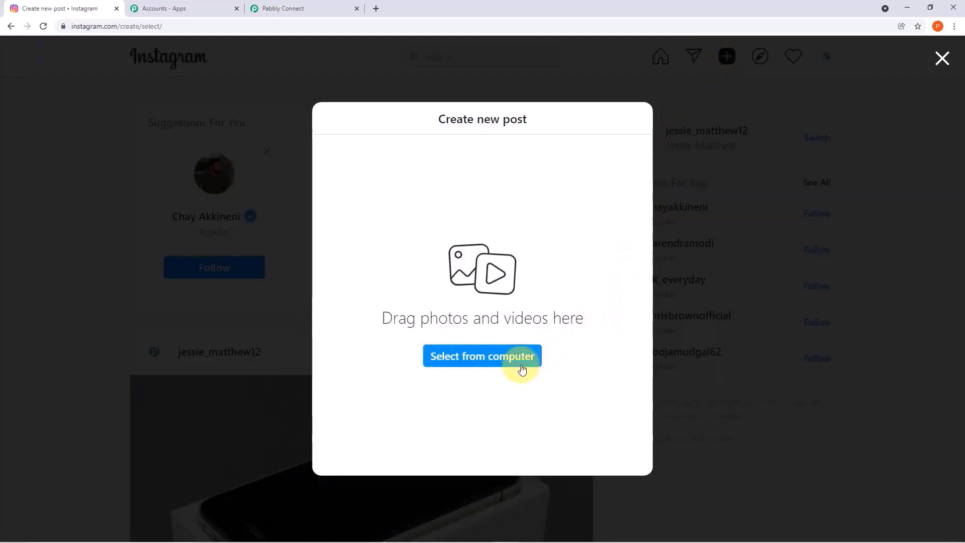
left_click(508, 362)
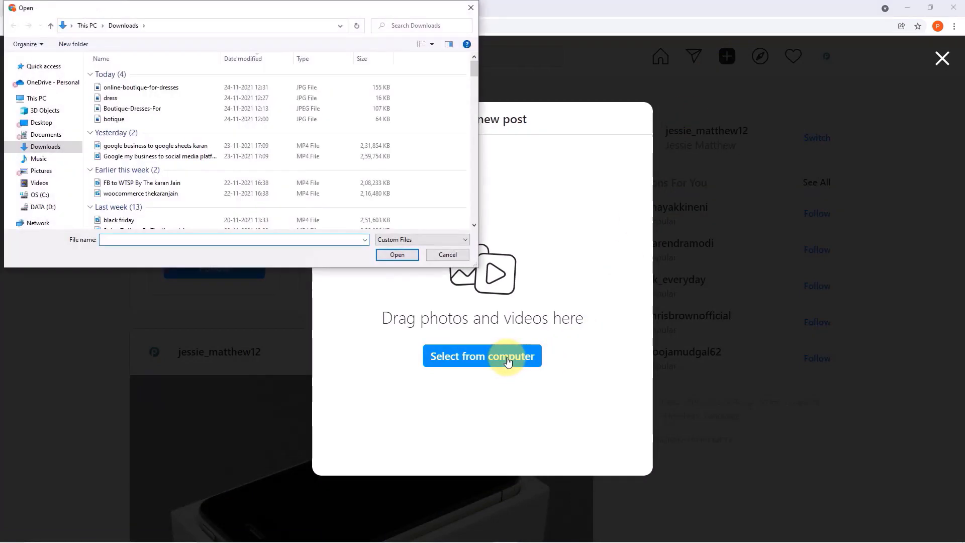
left_click(171, 88)
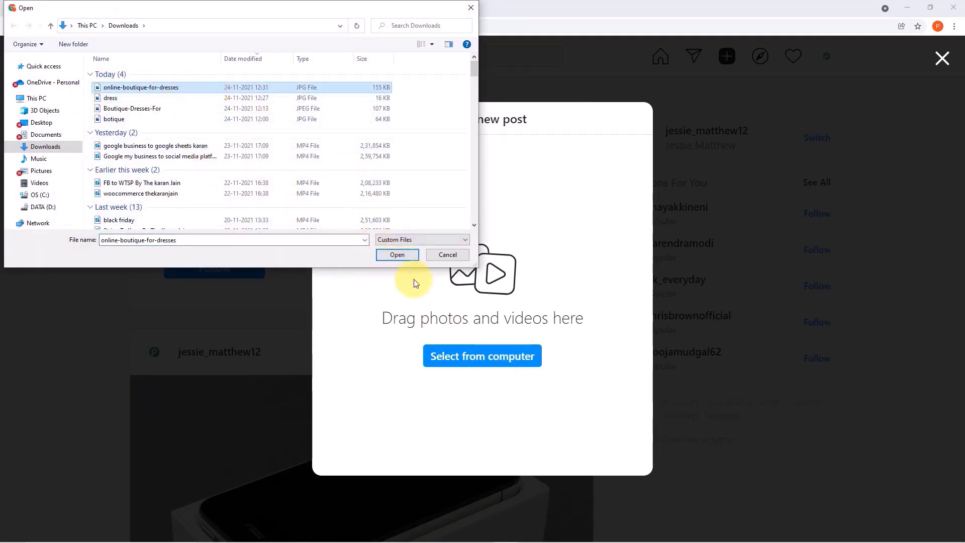
left_click(393, 257)
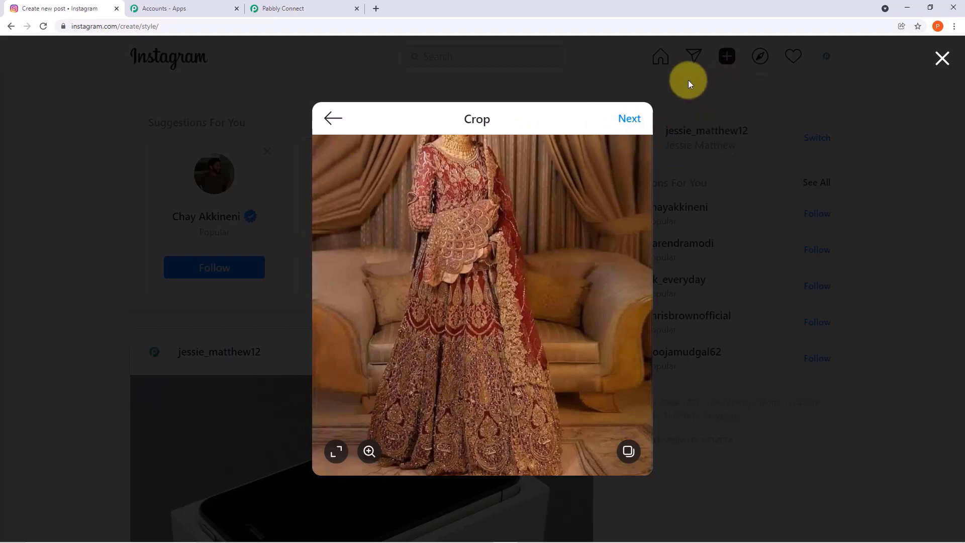
left_click(628, 119)
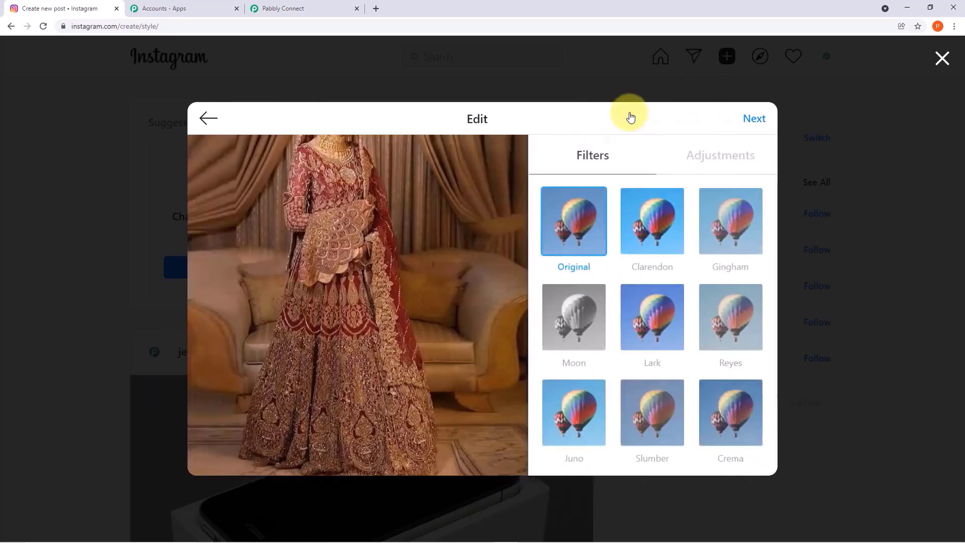
left_click(759, 121)
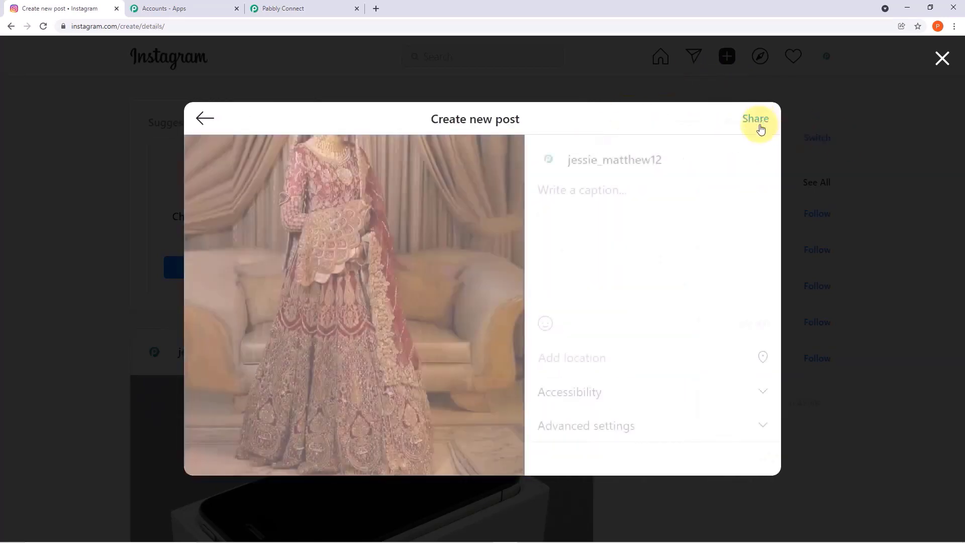
- Caption the post 'New Collection Added' and share it
left_click(630, 192)
type("New Collection Added")
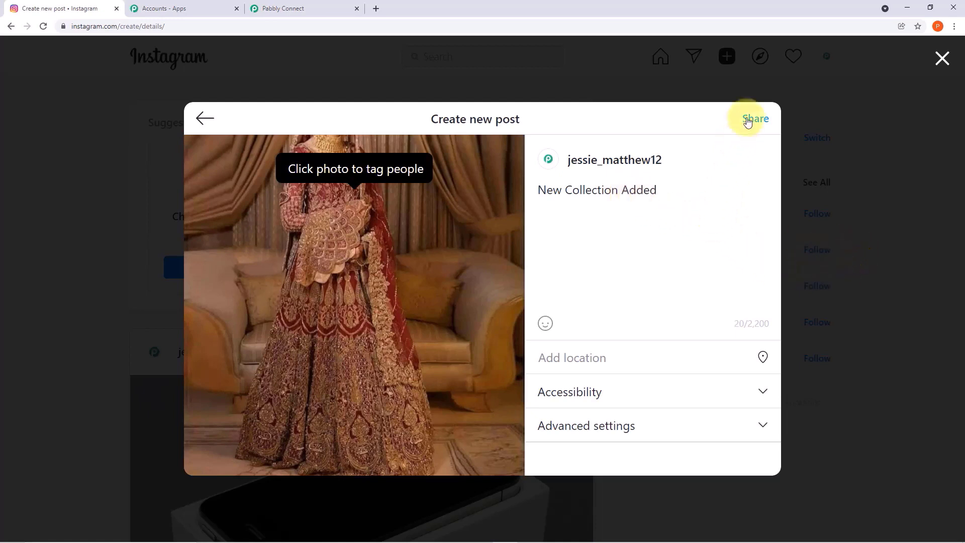
left_click(748, 120)
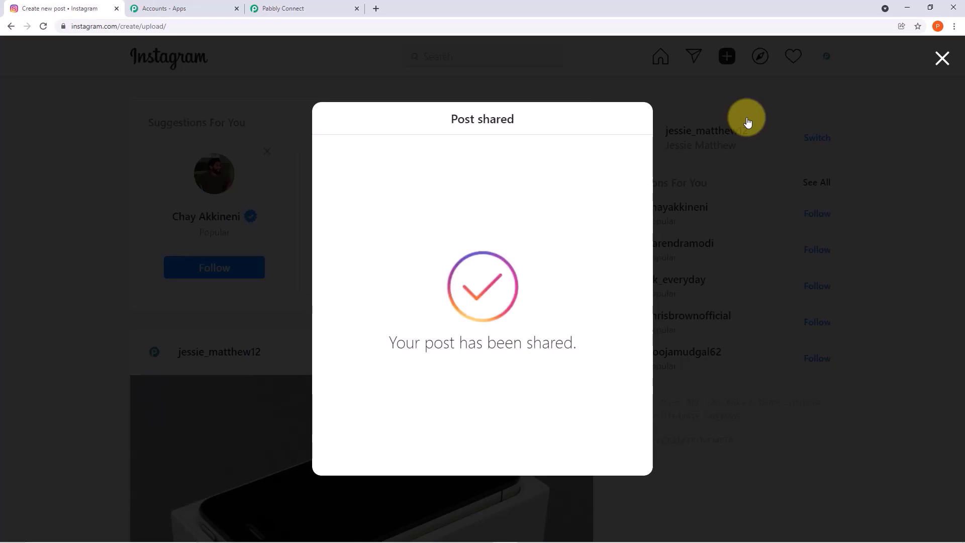
left_click(617, 86)
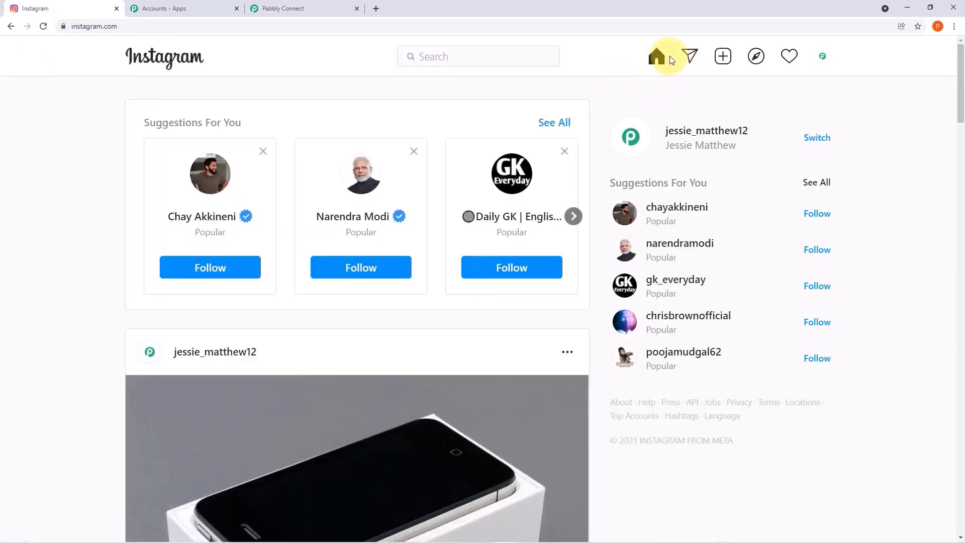
- Reload the profile to confirm the dress post appears first, then return to Pabbly
left_click(822, 56)
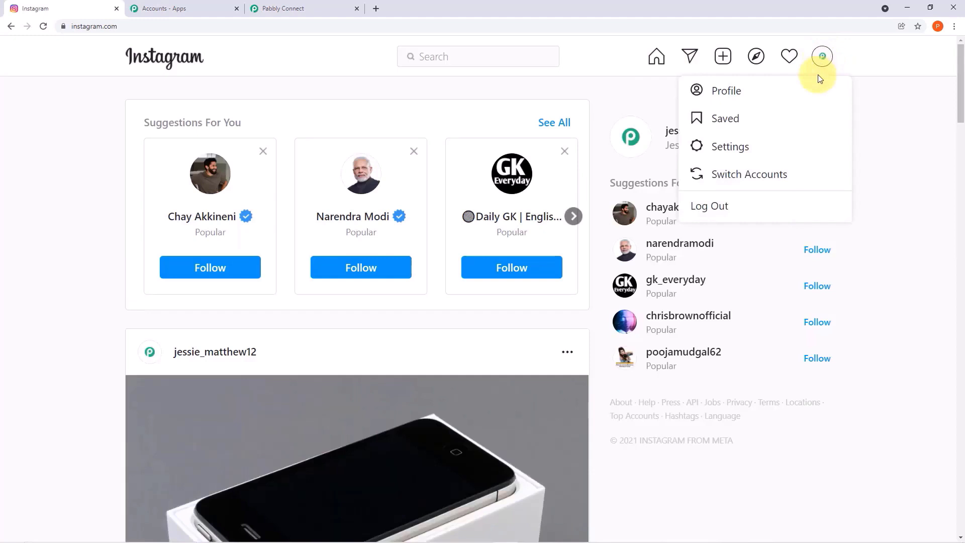
left_click(796, 99)
scroll(609, 173, "down", 5)
scroll(609, 173, "up", 5)
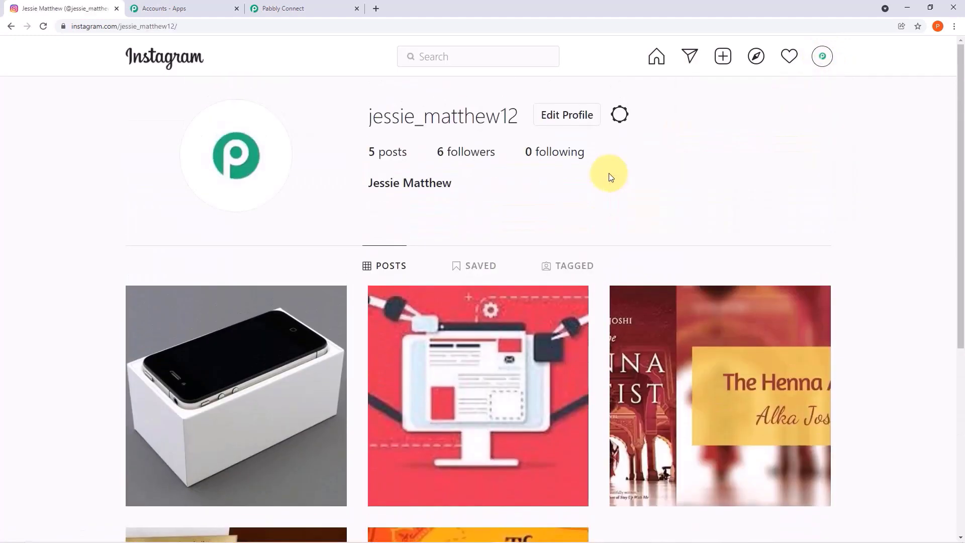
left_click(43, 26)
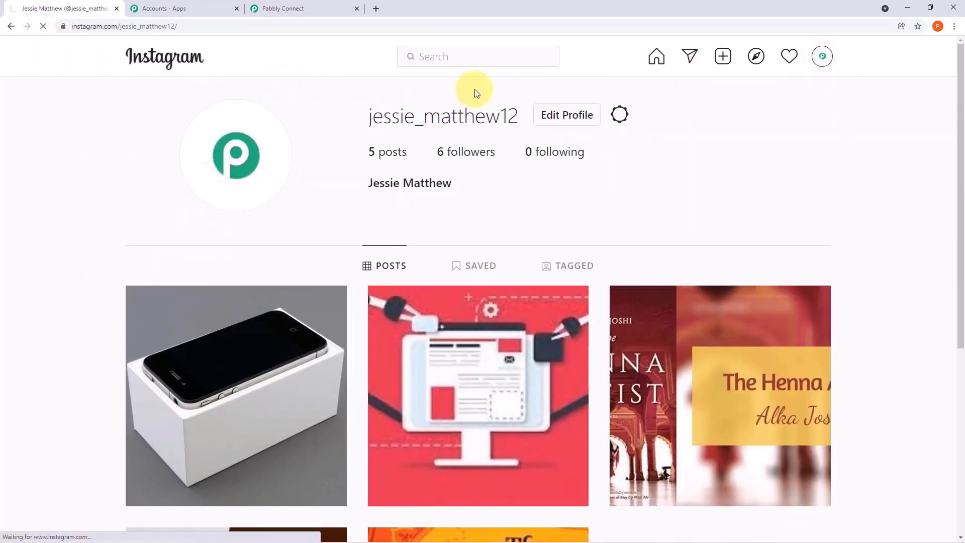
scroll(410, 183, "down", 2)
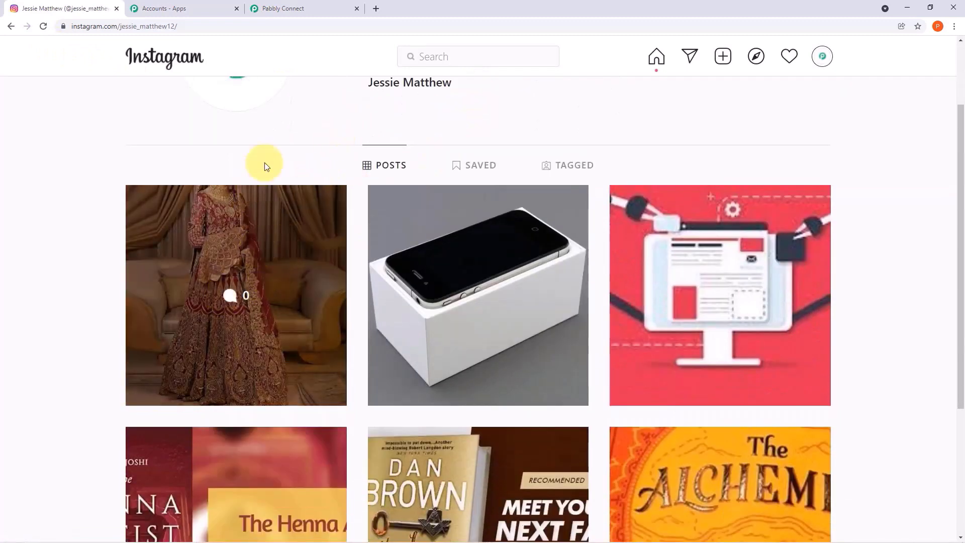
left_click(342, 5)
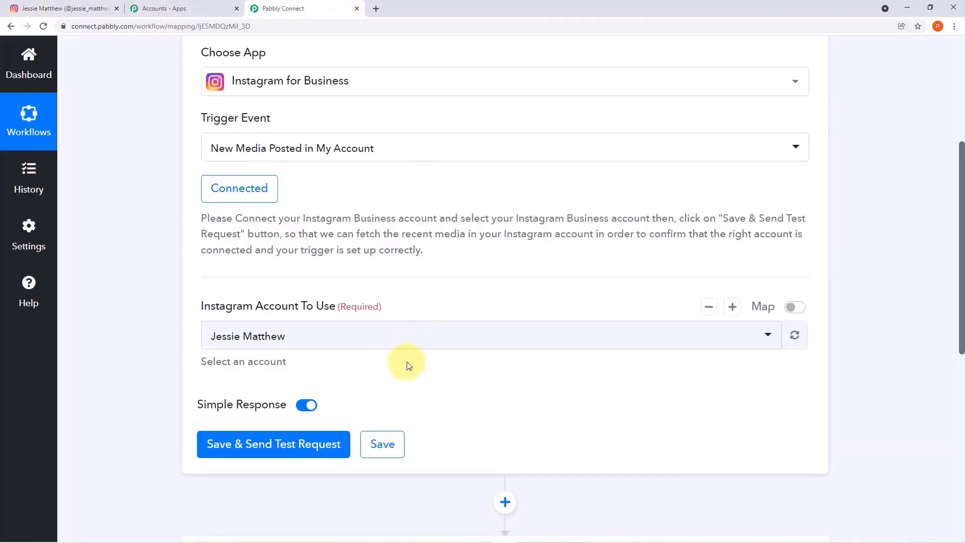
- Fetch the new 'New Collection Added' Instagram post as the trigger's test response
left_click(325, 443)
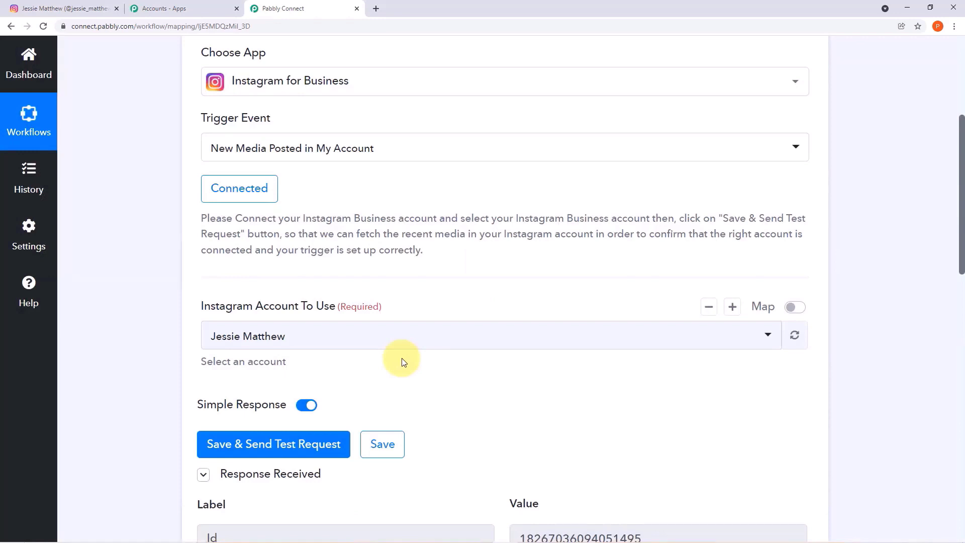
scroll(516, 344, "down", 5)
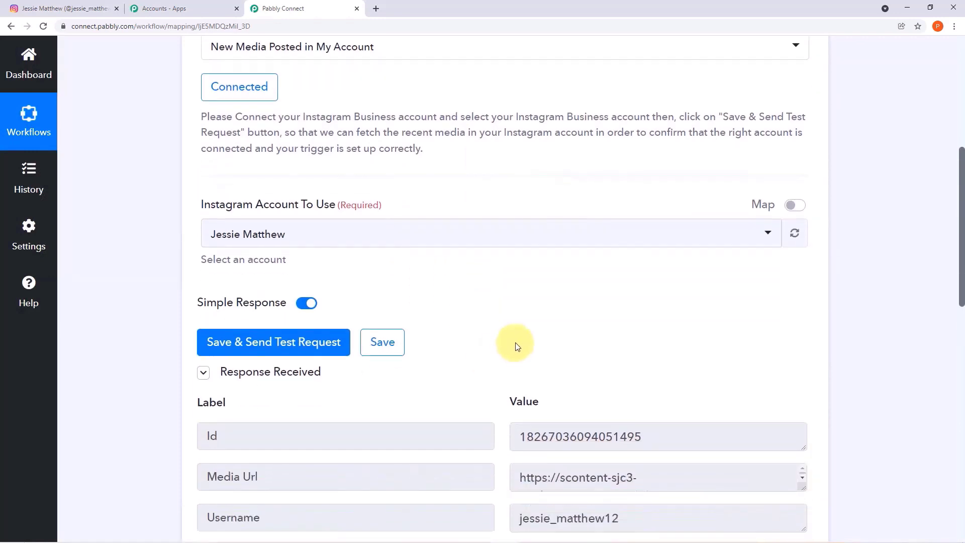
scroll(692, 322, "down", 2)
scroll(689, 343, "up", 2)
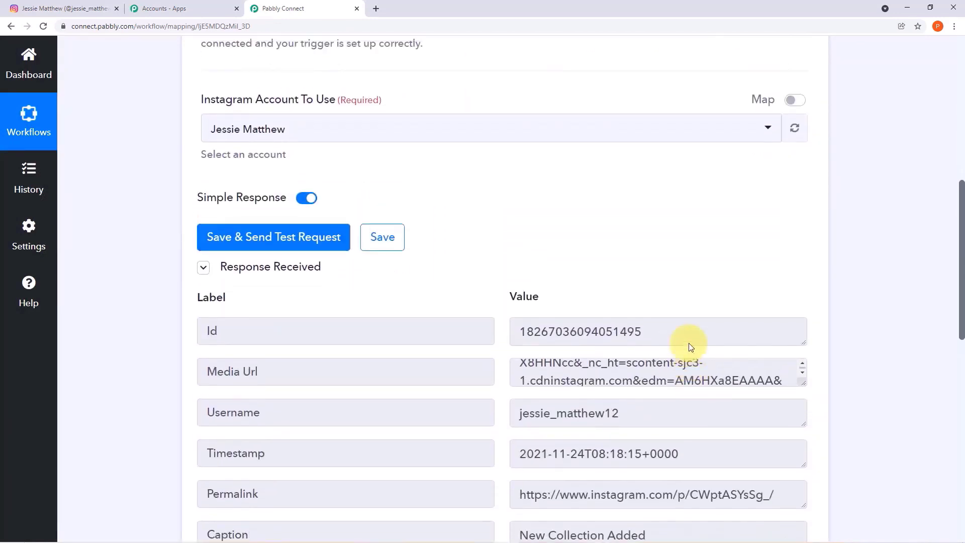
scroll(845, 357, "down", 4)
scroll(845, 358, "down", 1)
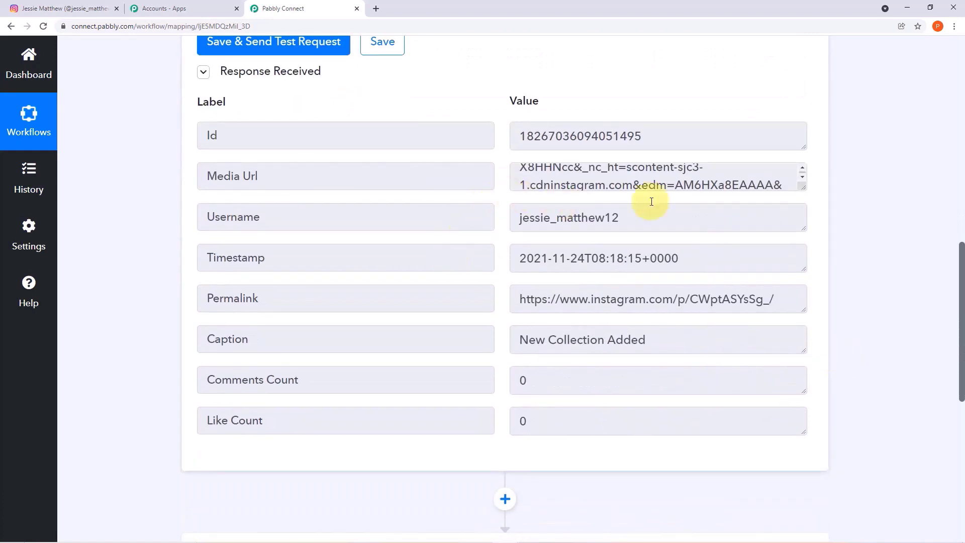
- Enlarge the Media Url field and select the full URL to copy
left_click_drag(804, 188, 802, 306)
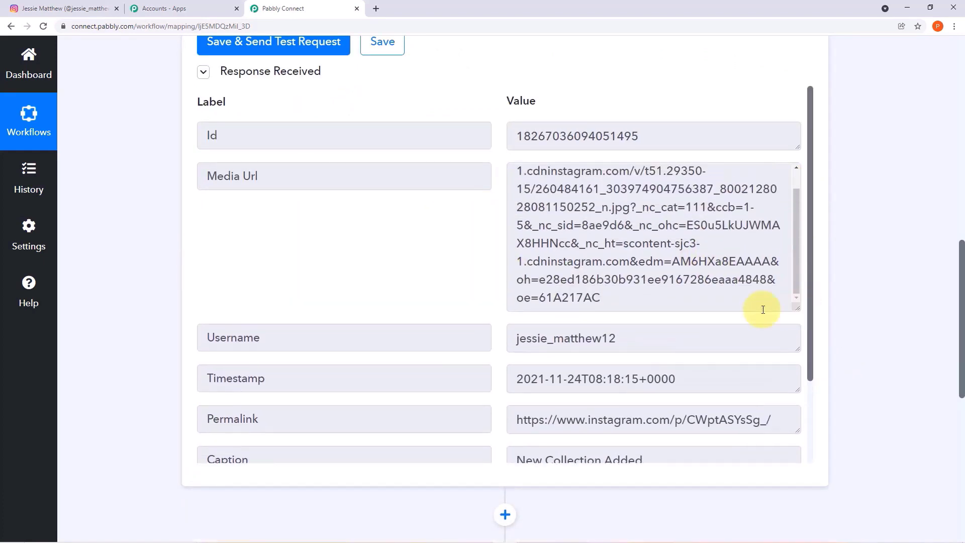
scroll(697, 275, "up", 1)
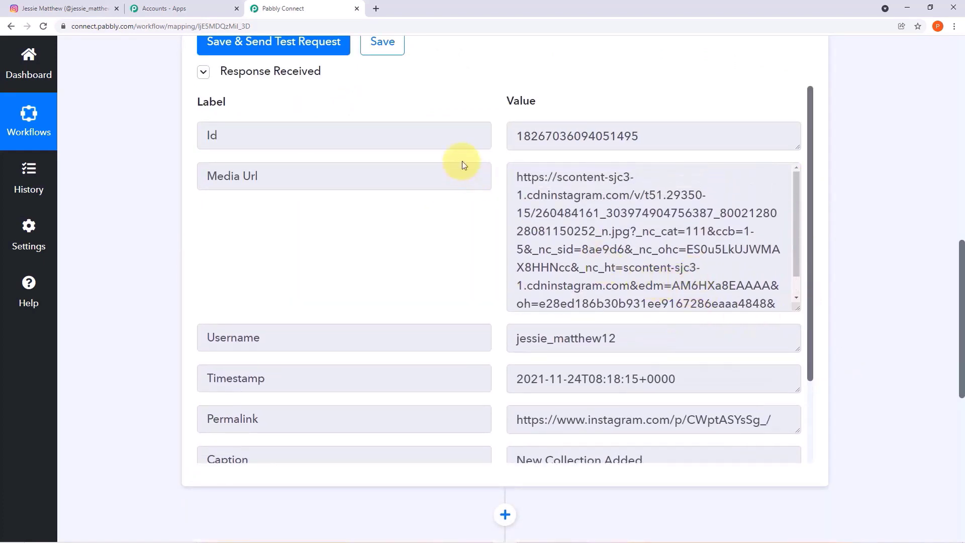
left_click_drag(512, 177, 629, 327)
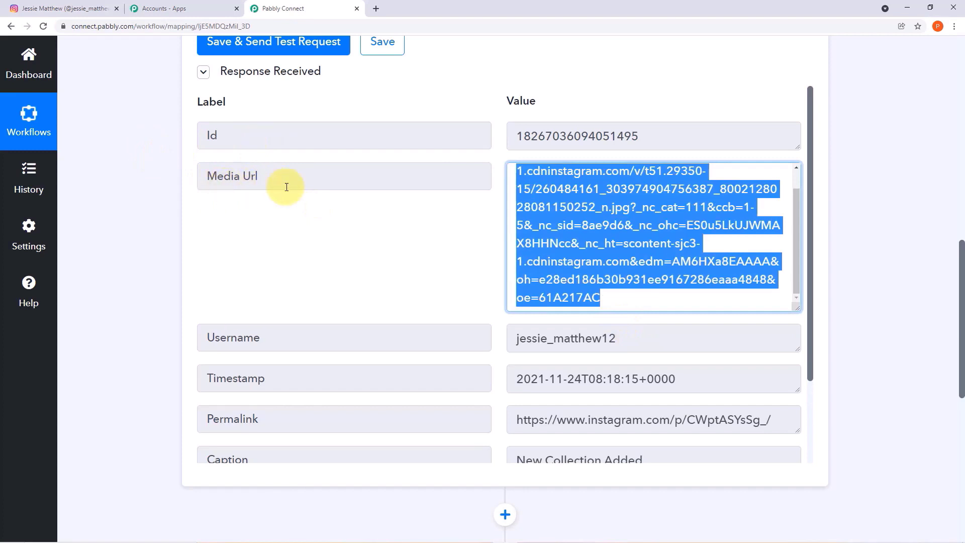
left_click(616, 302)
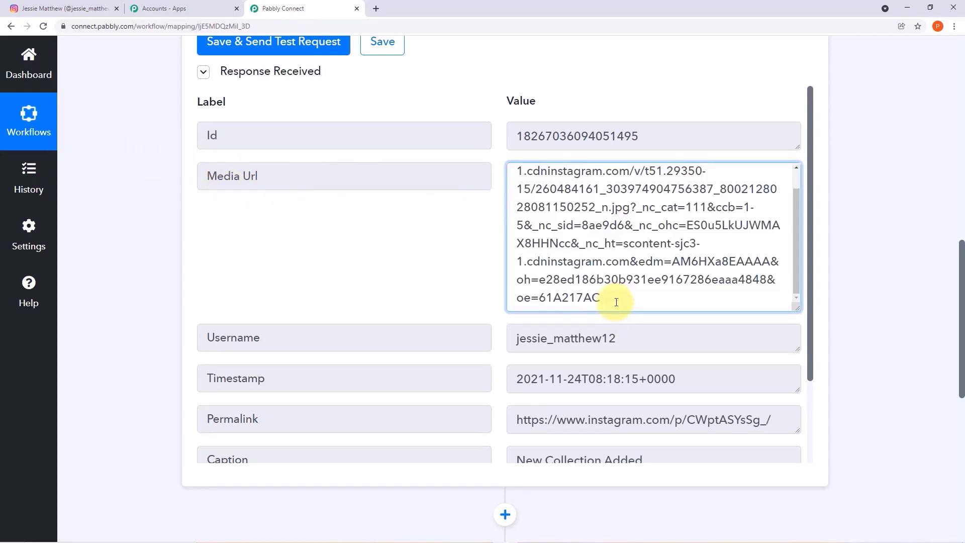
scroll(548, 294, "up", 1)
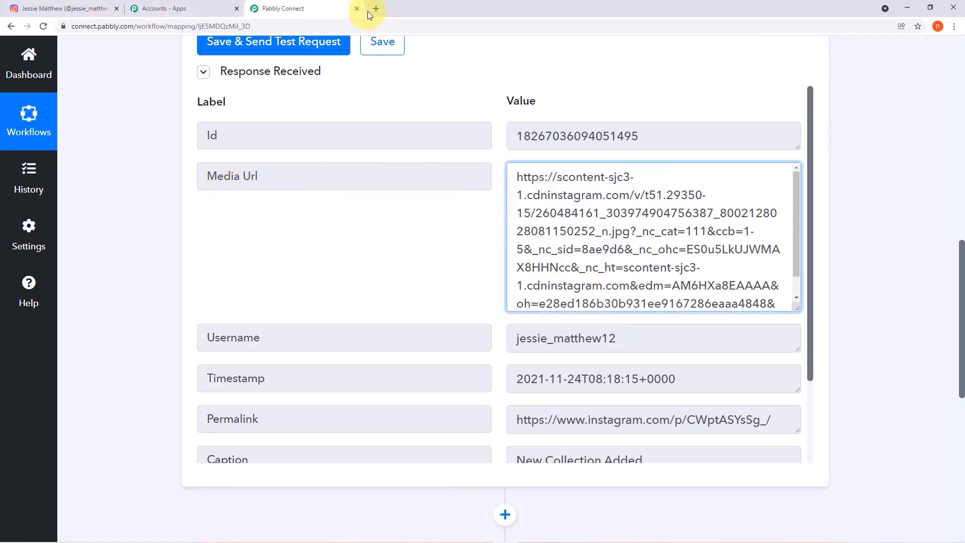
left_click_drag(514, 179, 721, 344)
key("ctrl+c")
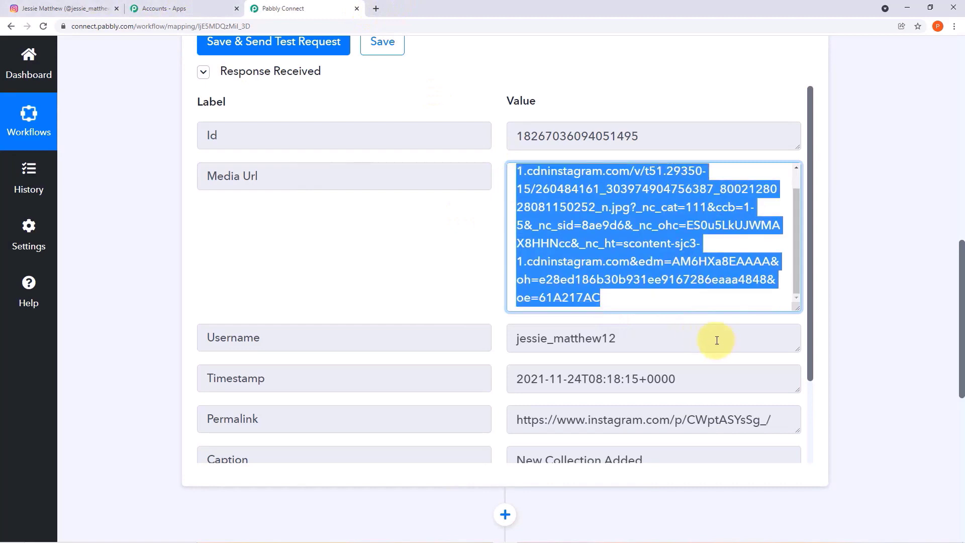
- Load the copied Media Url in a new tab to verify the bridal-dress photo, then close it
left_click(376, 8)
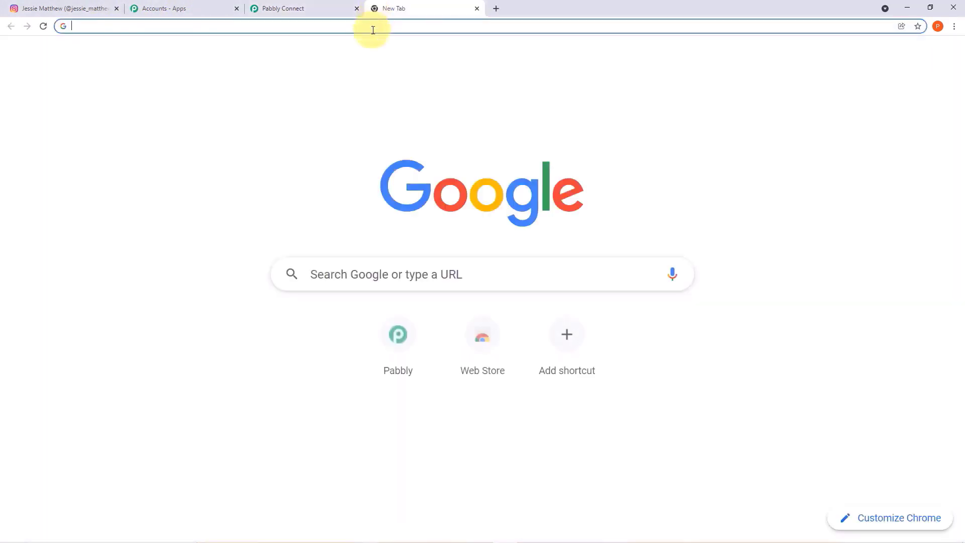
key("ctrl+v")
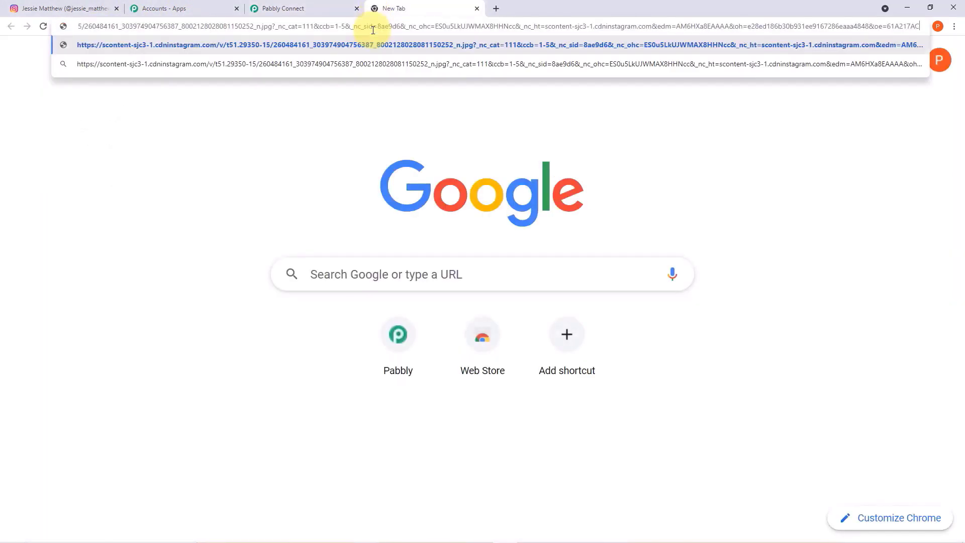
key("Return")
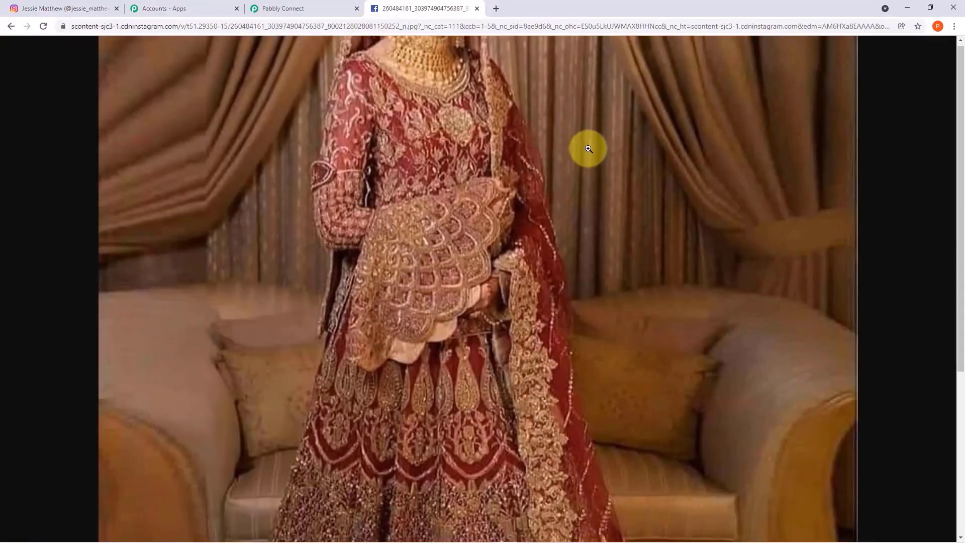
scroll(594, 186, "down", 2)
scroll(595, 187, "down", 3)
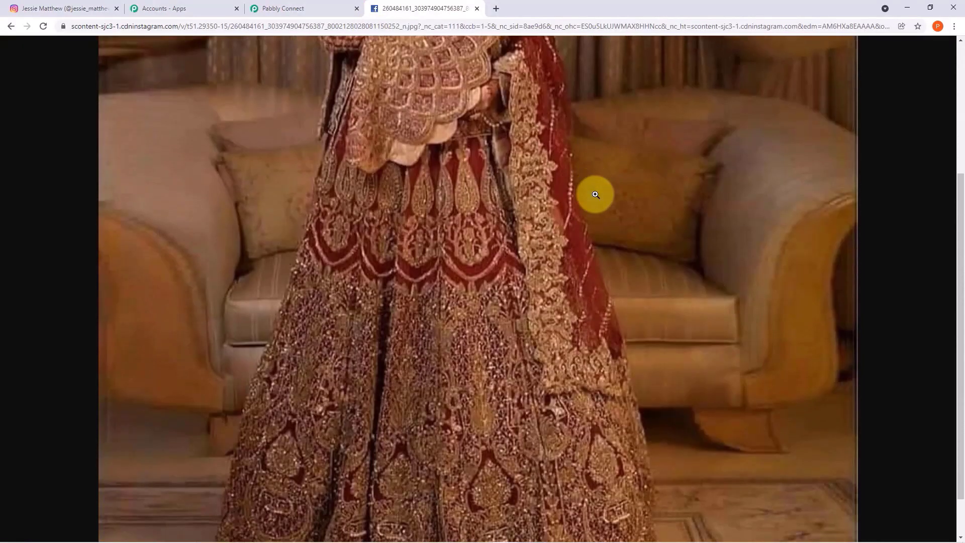
scroll(596, 194, "up", 3)
scroll(596, 194, "up", 1)
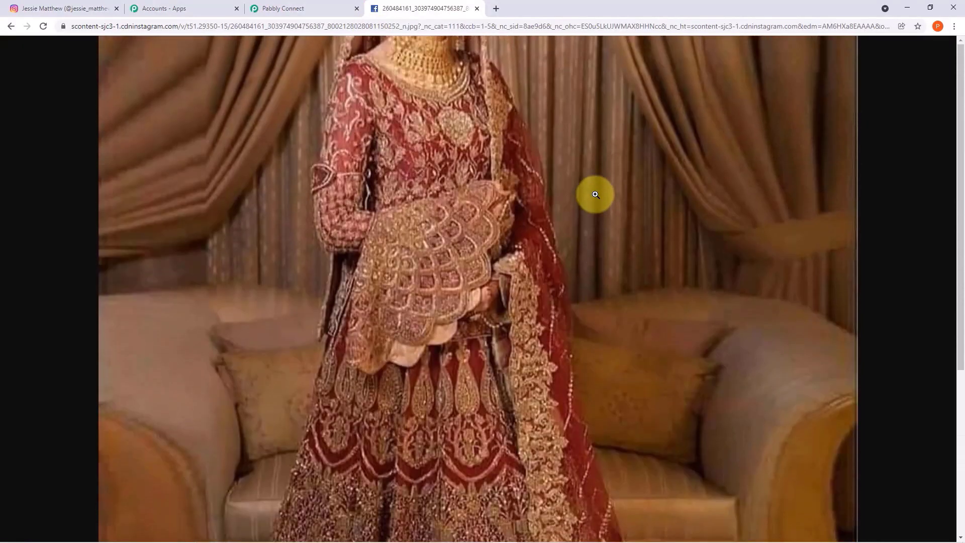
left_click(476, 9)
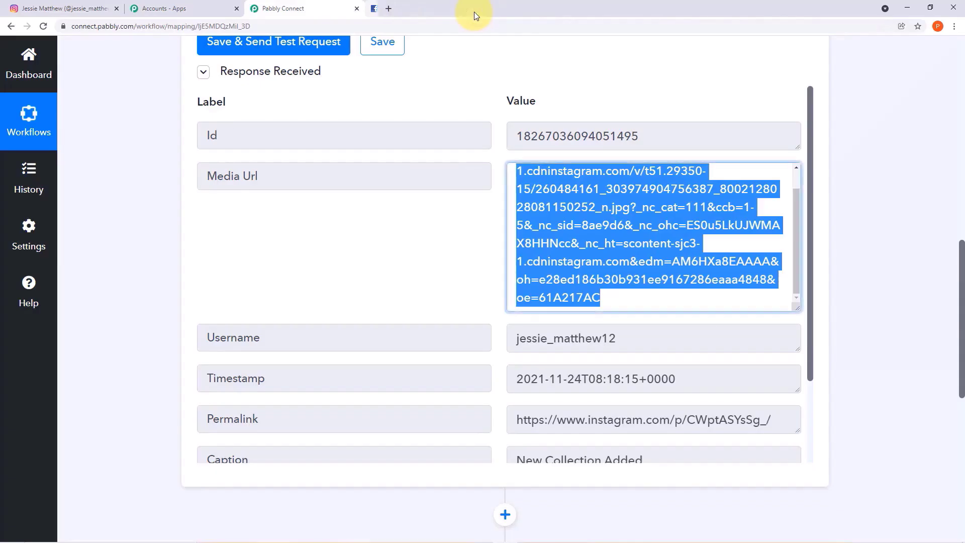
- Collapse the Instagram trigger step's settings
left_click(875, 209)
scroll(874, 209, "up", 3)
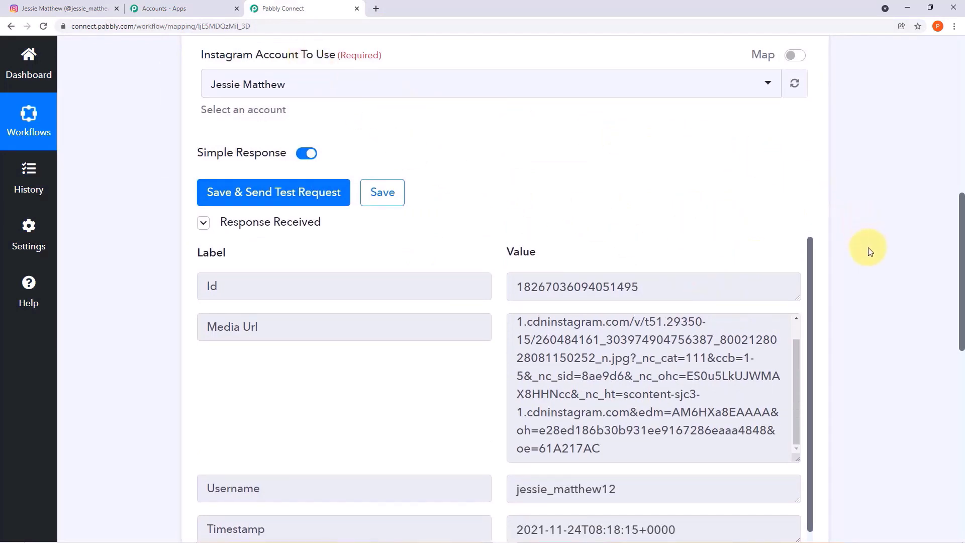
scroll(869, 248, "down", 2)
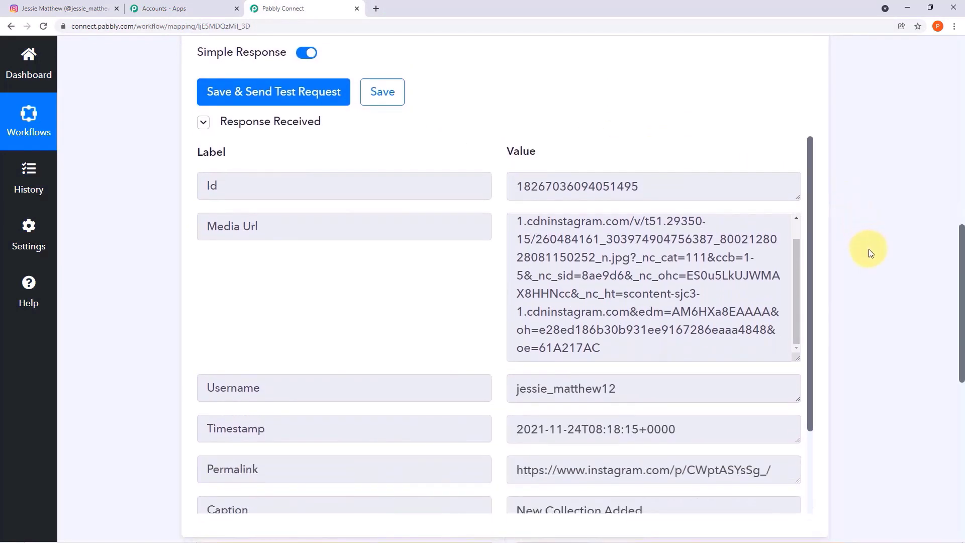
scroll(869, 249, "up", 6)
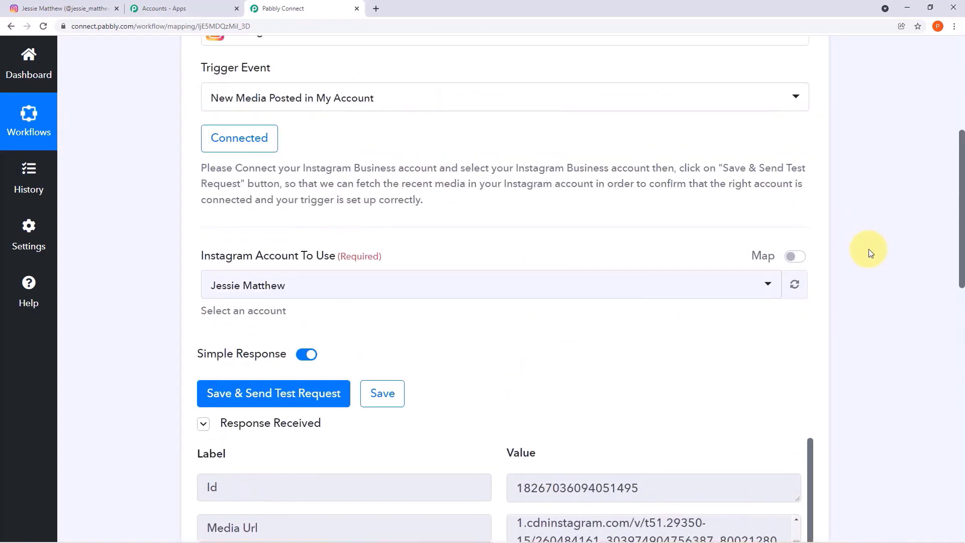
scroll(871, 253, "up", 4)
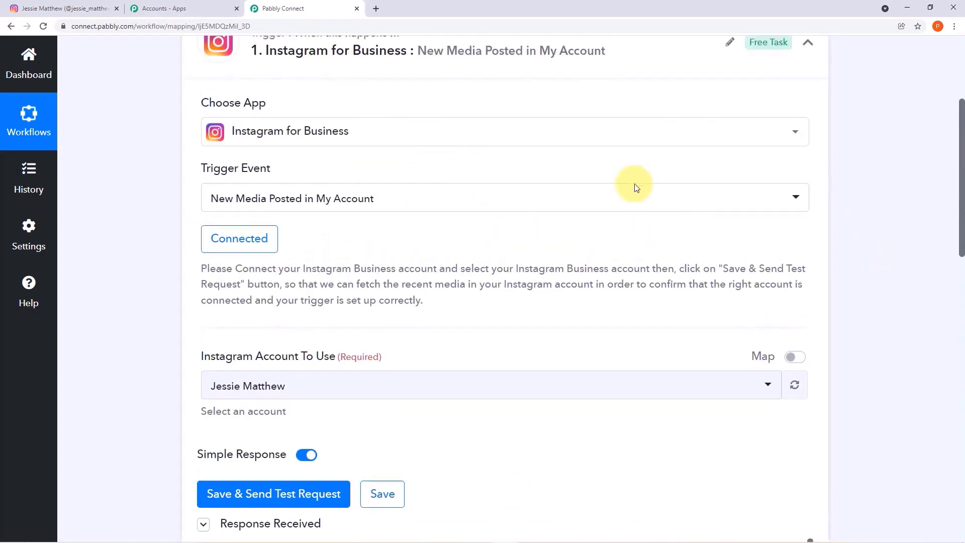
left_click(808, 143)
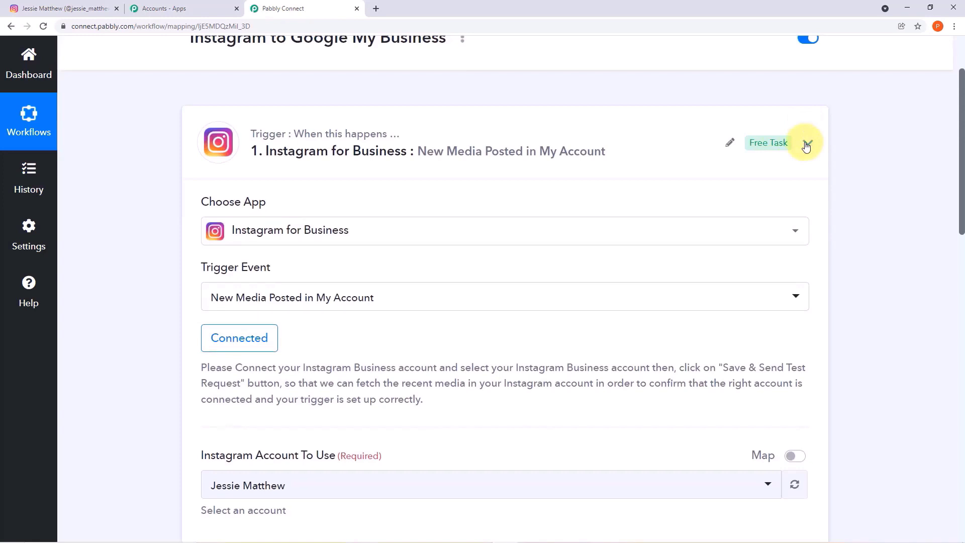
scroll(880, 177, "down", 1)
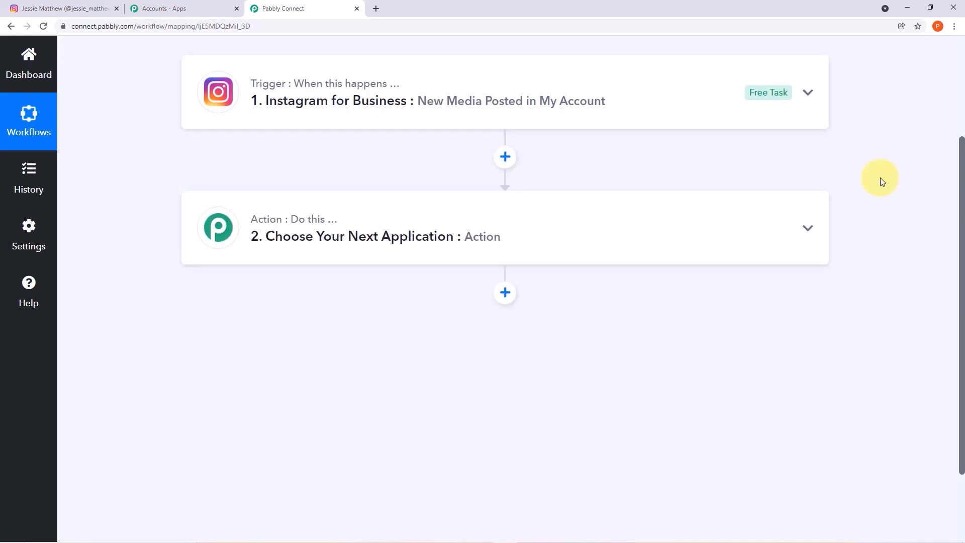
- Set the action step to Google My Business with the Upload Media Photo event
left_click(596, 220)
scroll(593, 215, "down", 1)
left_click(403, 262)
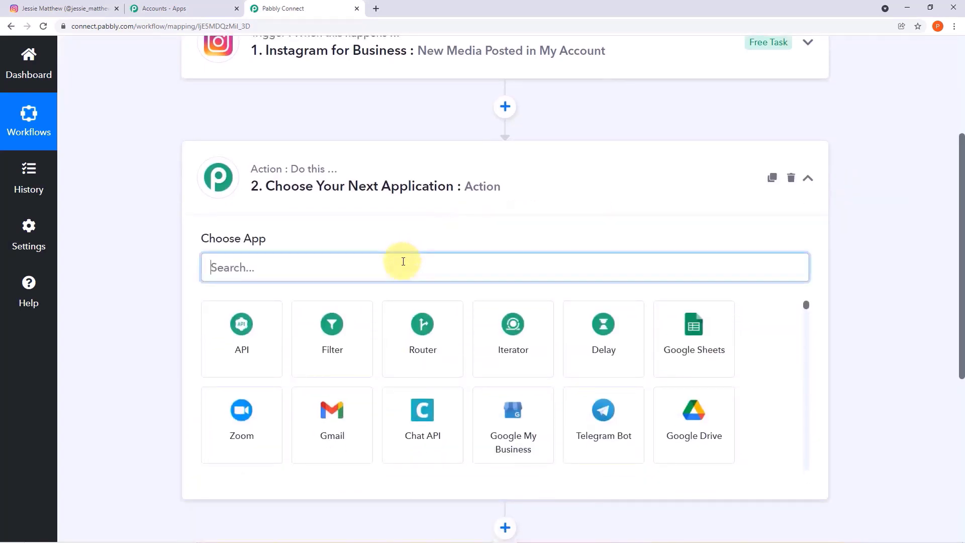
type("g")
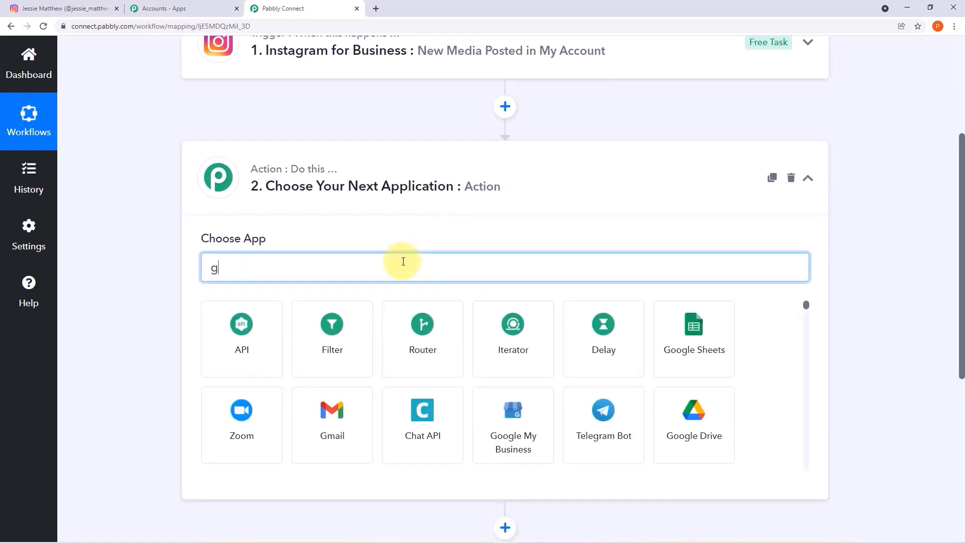
type("oogle my")
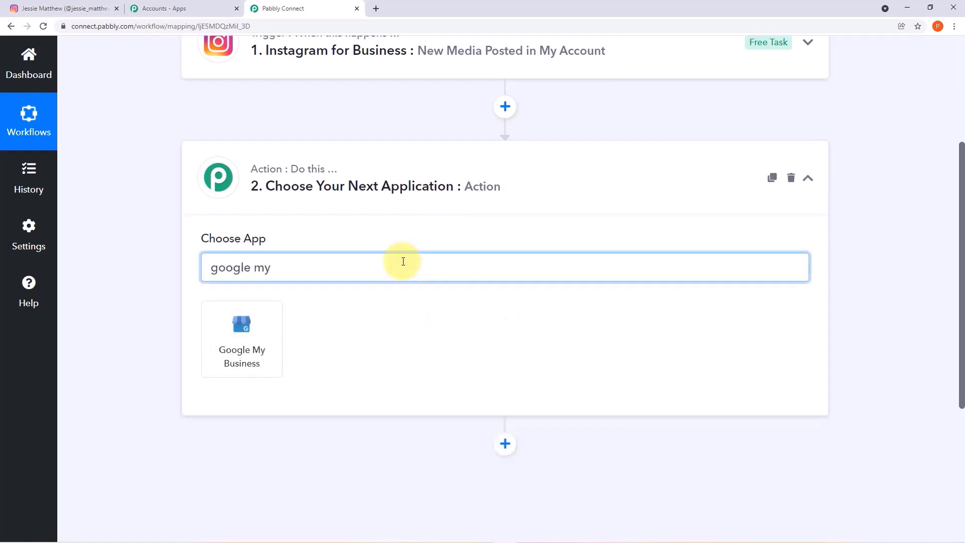
left_click(258, 327)
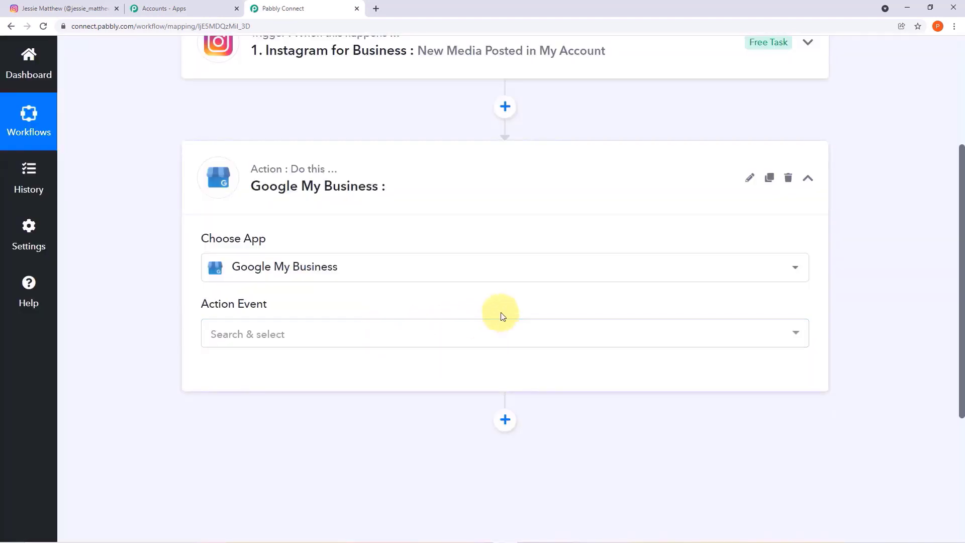
left_click(795, 337)
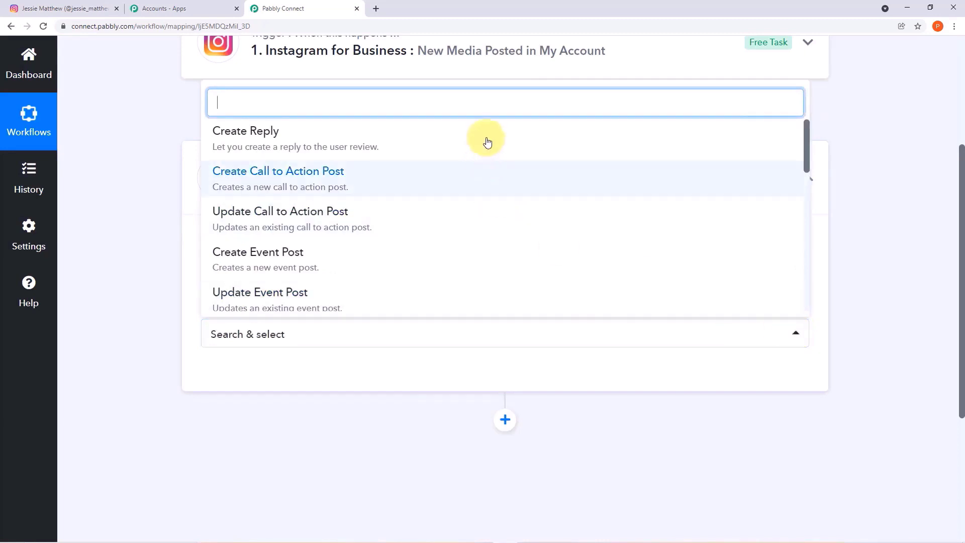
scroll(544, 221, "down", 9)
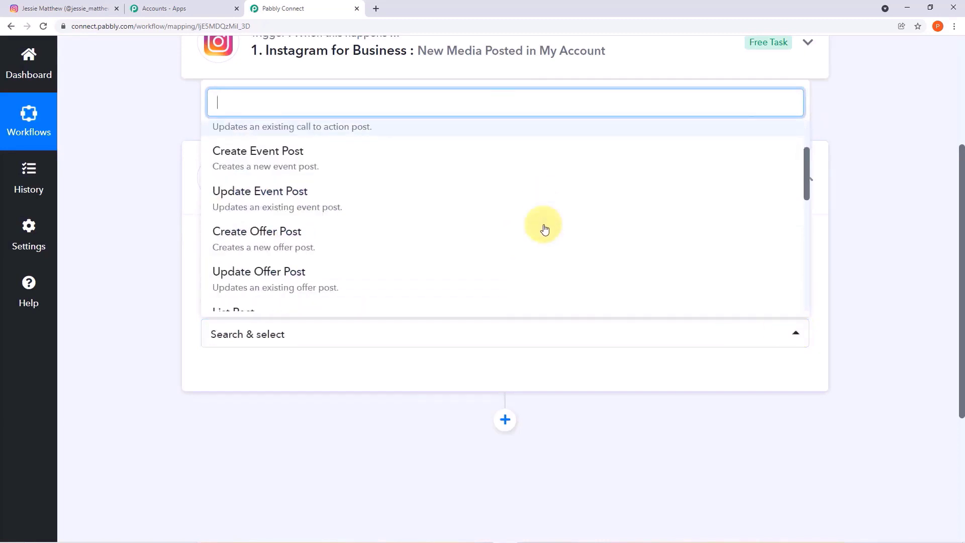
scroll(544, 226, "up", 3)
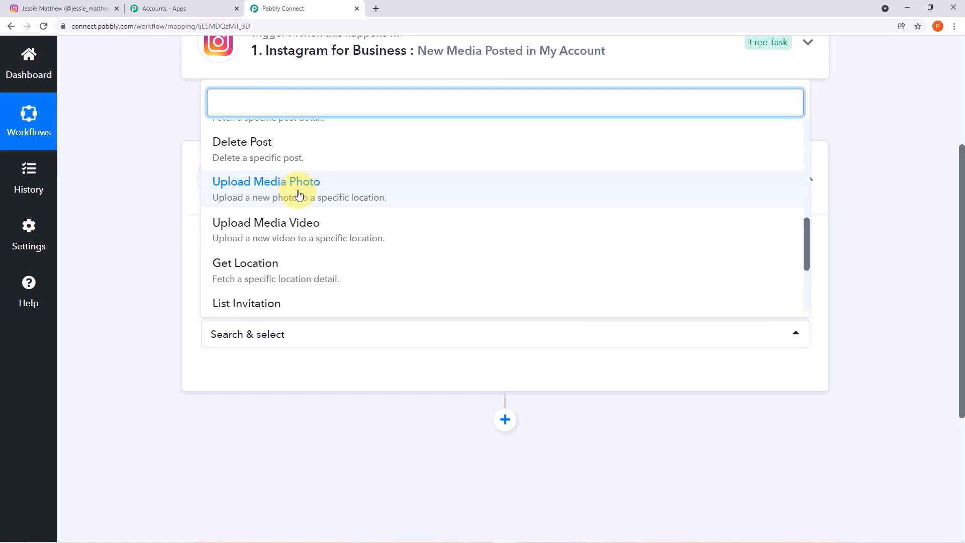
left_click(302, 196)
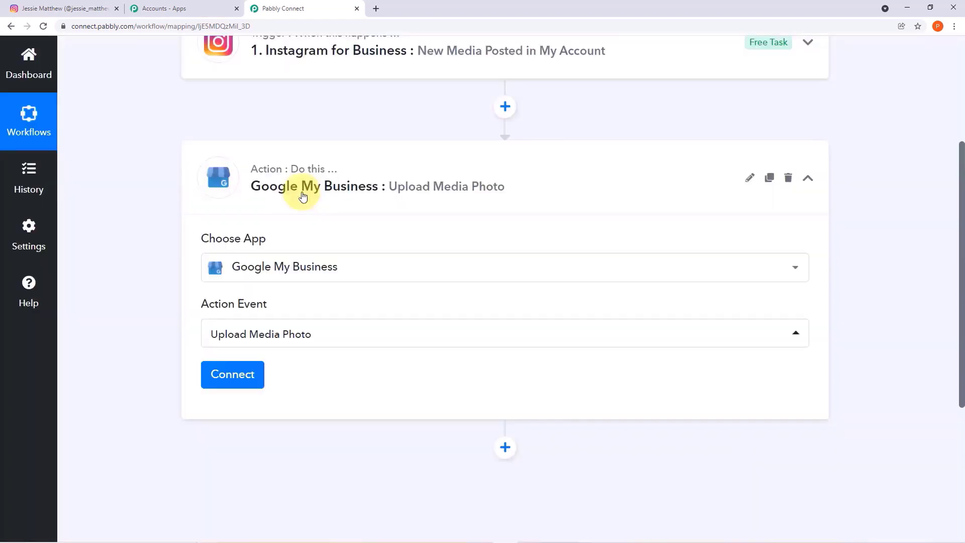
left_click(254, 380)
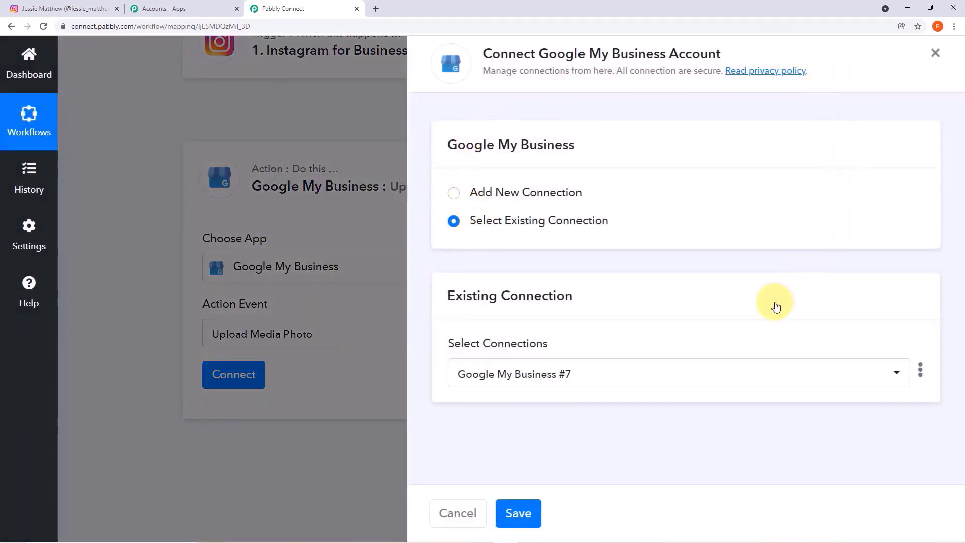
- Add a new Google My Business connection by signing into the business Google account and granting access
left_click(453, 193)
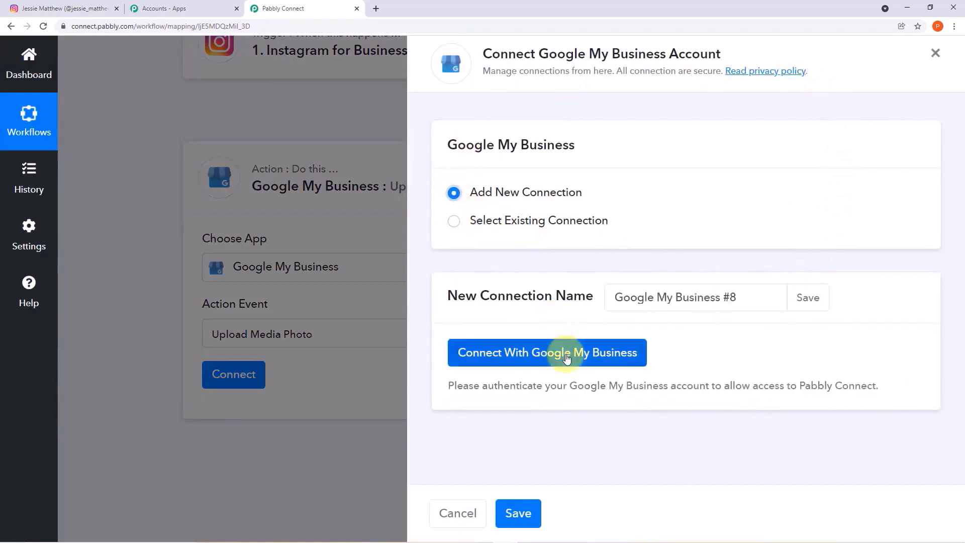
left_click(567, 358)
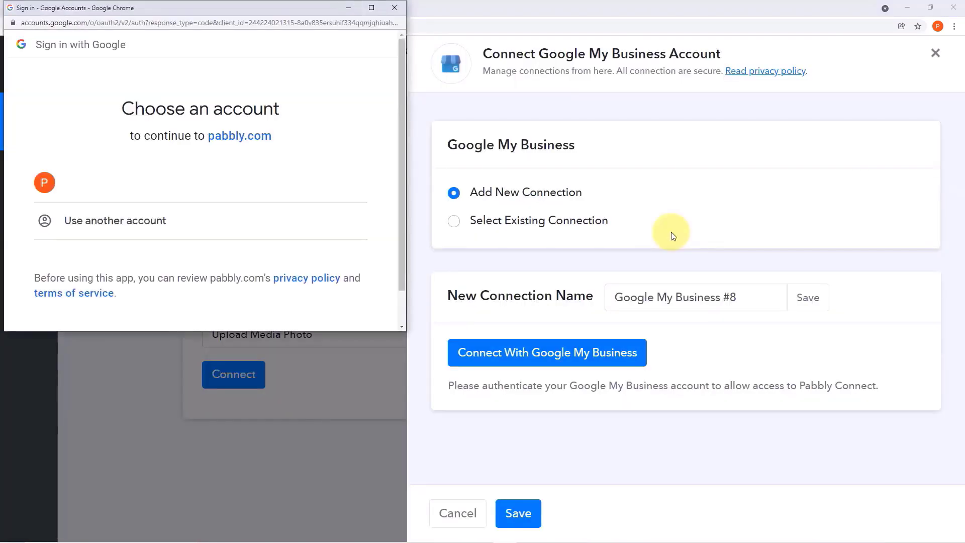
left_click(207, 196)
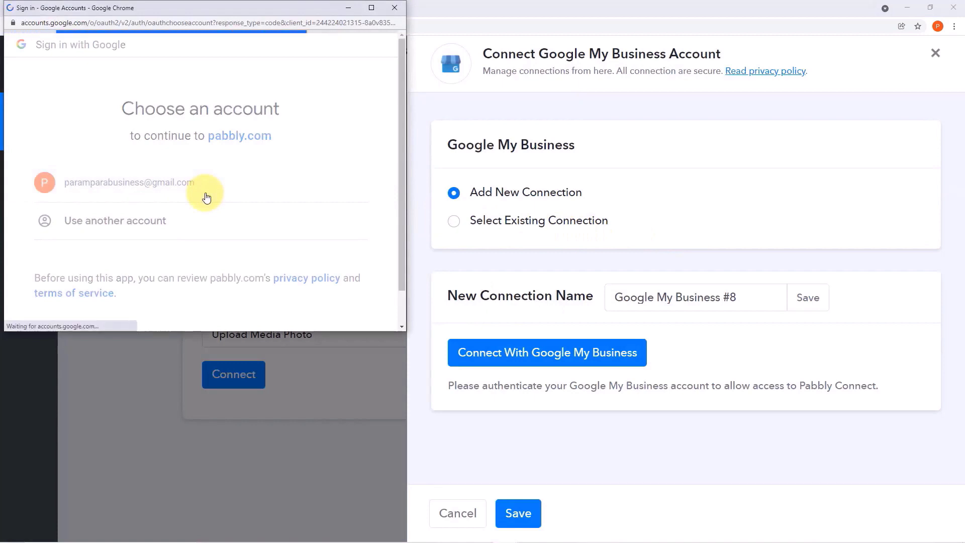
scroll(205, 195, "down", 2)
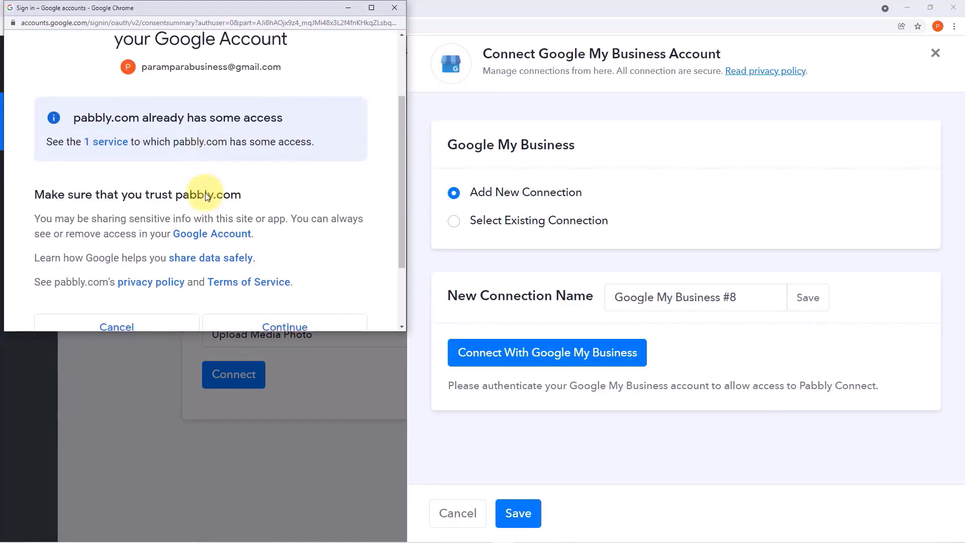
scroll(206, 196, "down", 1)
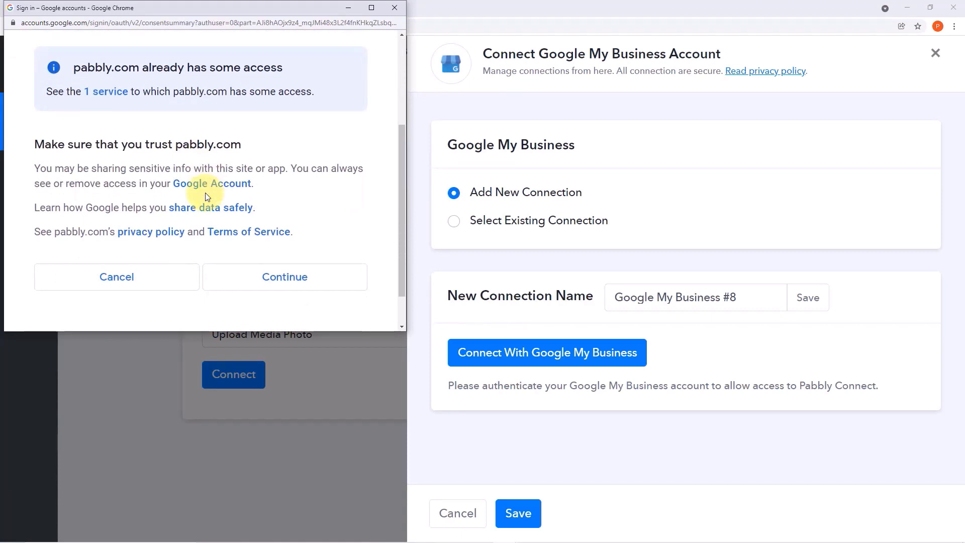
scroll(205, 192, "down", 1)
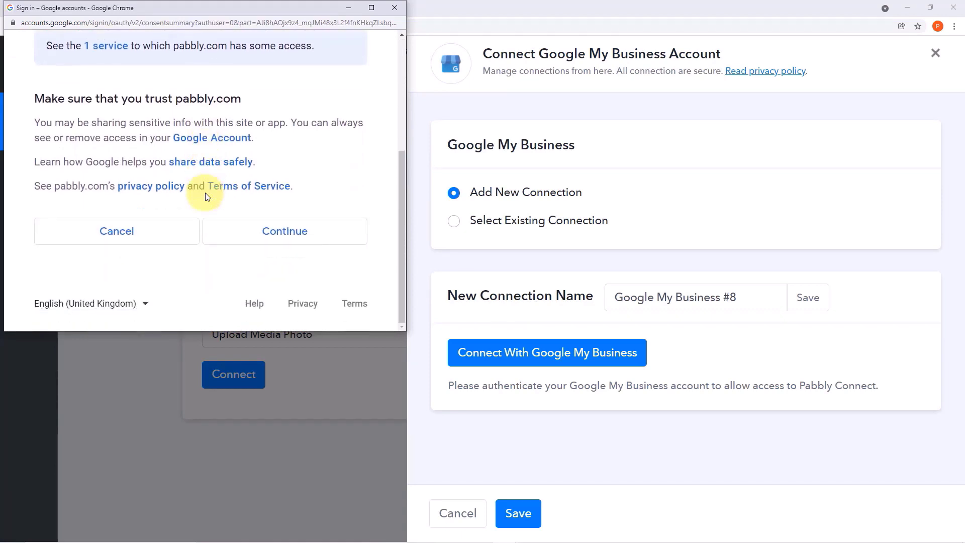
left_click(301, 245)
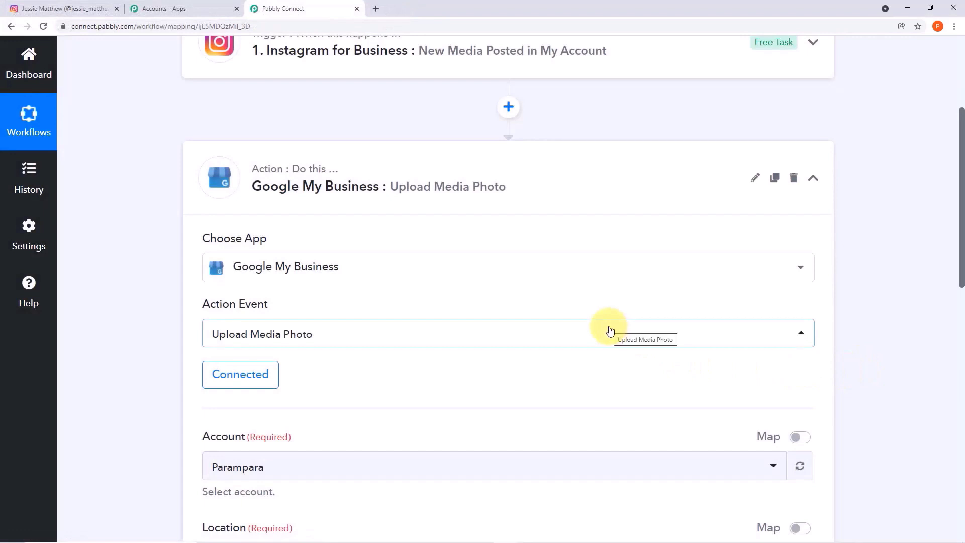
- Expand the Instagram trigger card and review its Response Received post data, down to the Source URL field
scroll(610, 330, "down", 3)
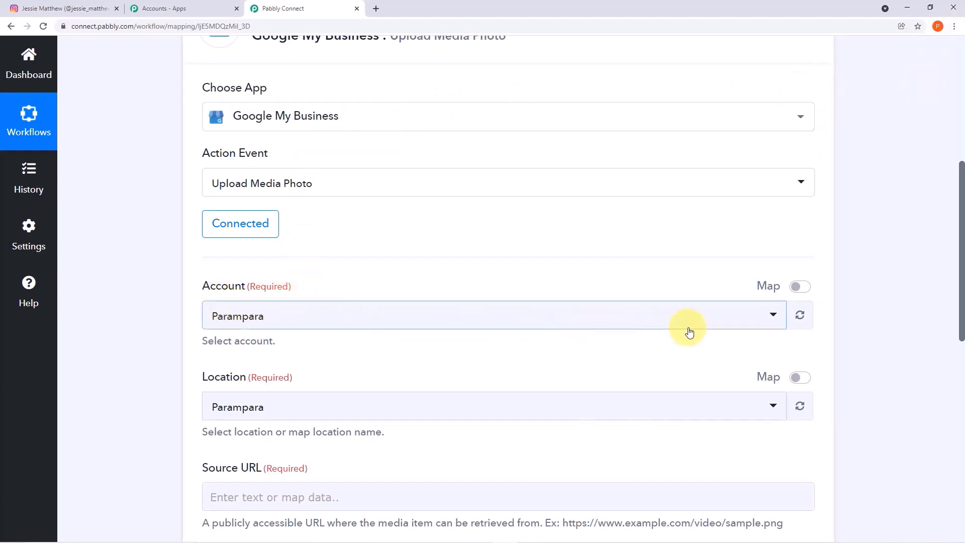
scroll(560, 371, "down", 3)
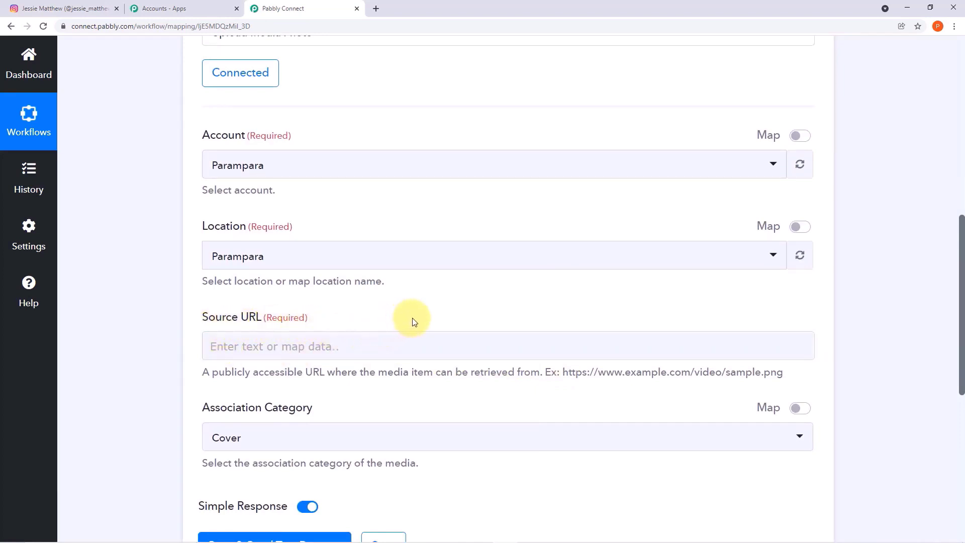
scroll(411, 320, "up", 1)
scroll(413, 320, "up", 8)
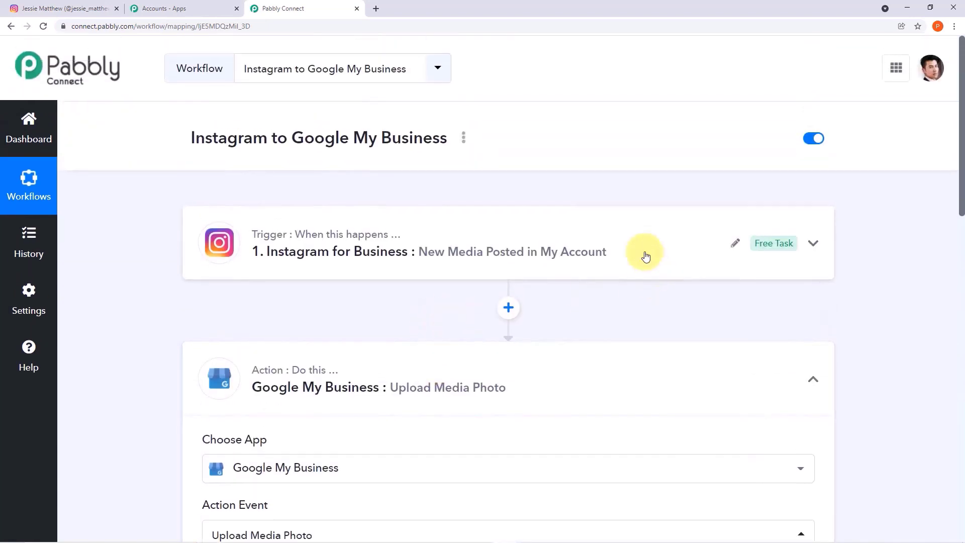
left_click(642, 255)
scroll(639, 328, "down", 10)
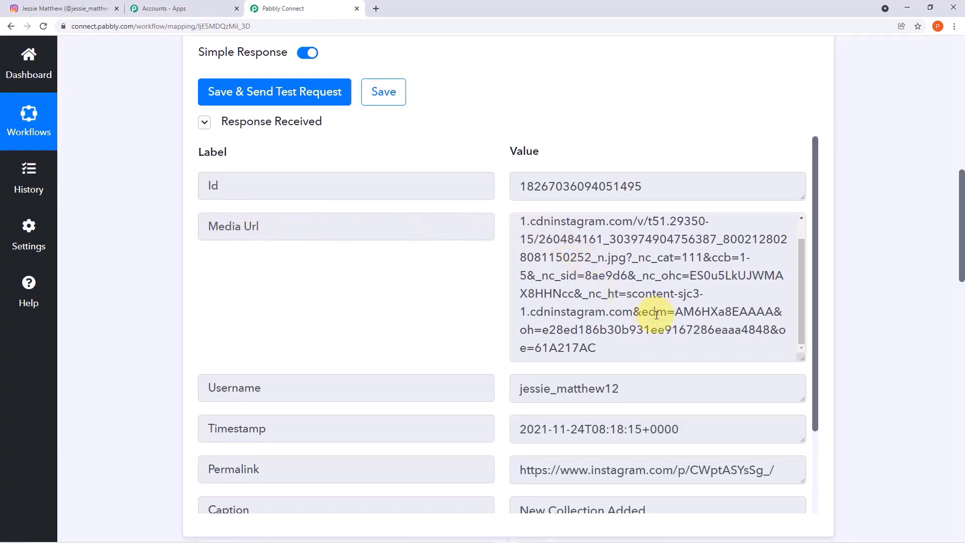
scroll(862, 388, "down", 12)
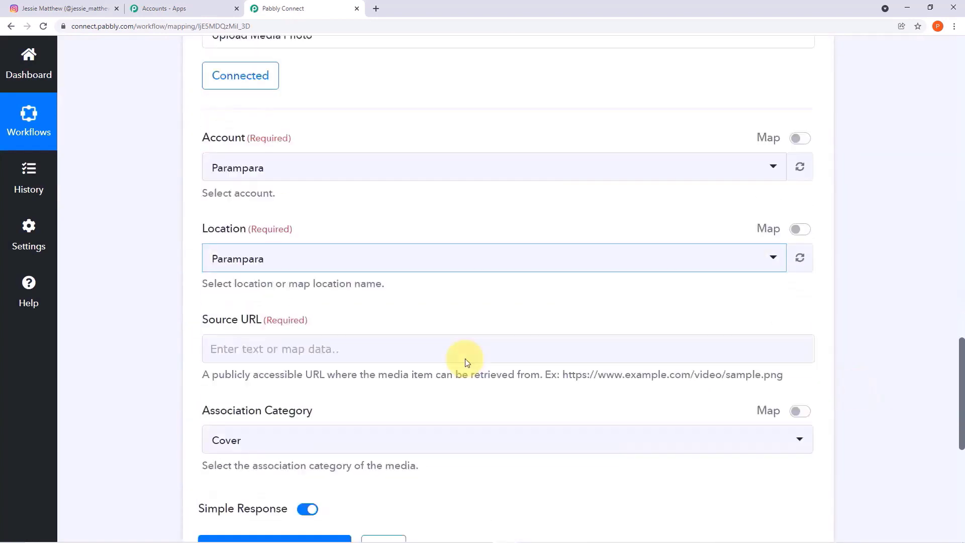
scroll(466, 358, "down", 1)
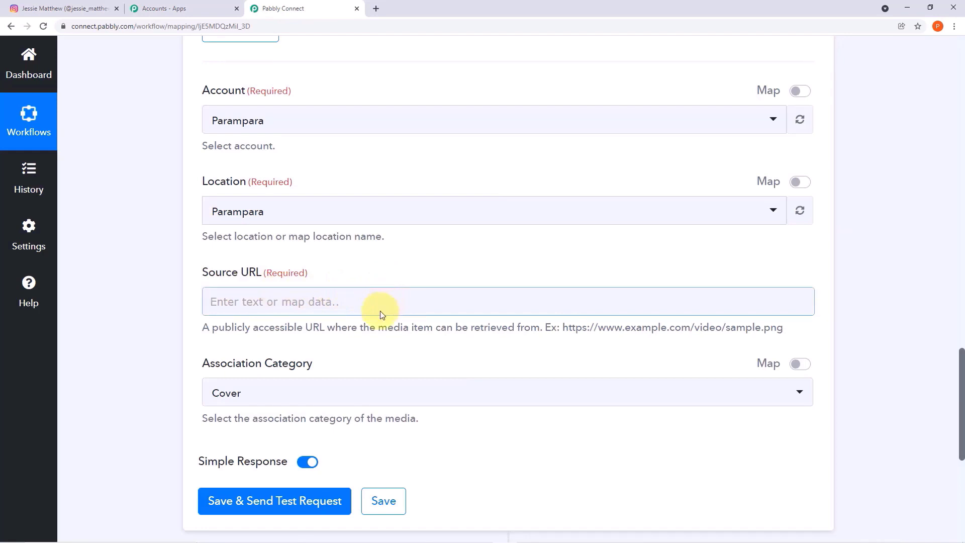
- Map the Instagram step's Media Url into the upload's Source URL field
left_click(362, 302)
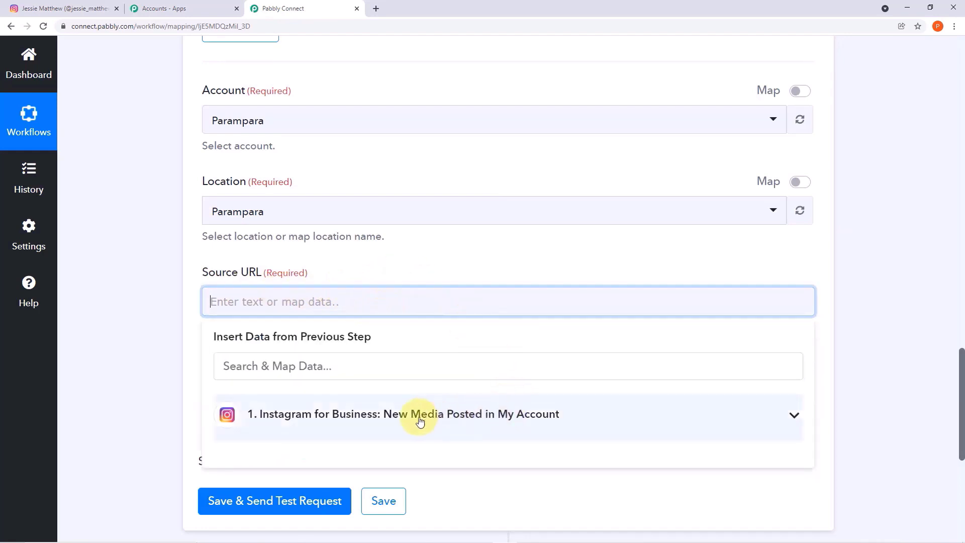
left_click(494, 425)
scroll(497, 427, "down", 2)
scroll(497, 428, "up", 1)
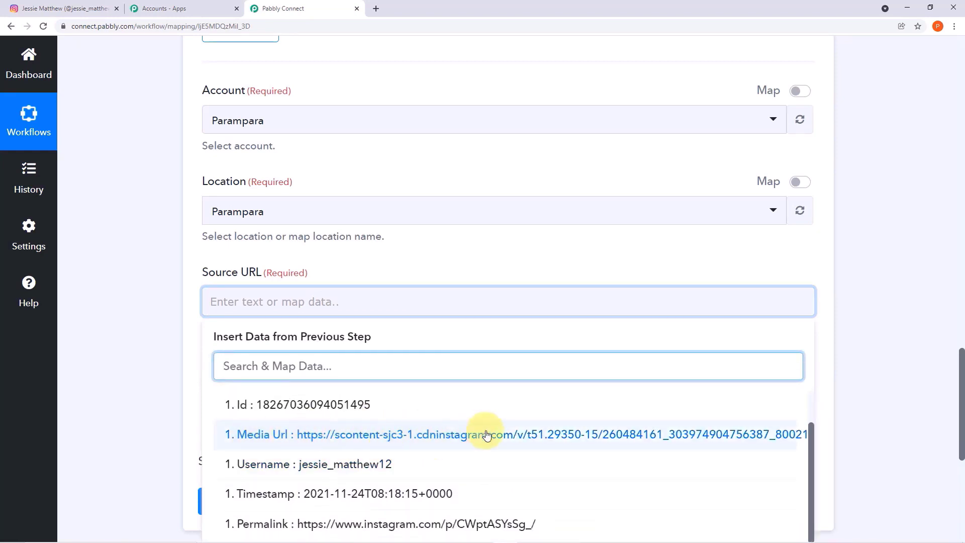
left_click(526, 435)
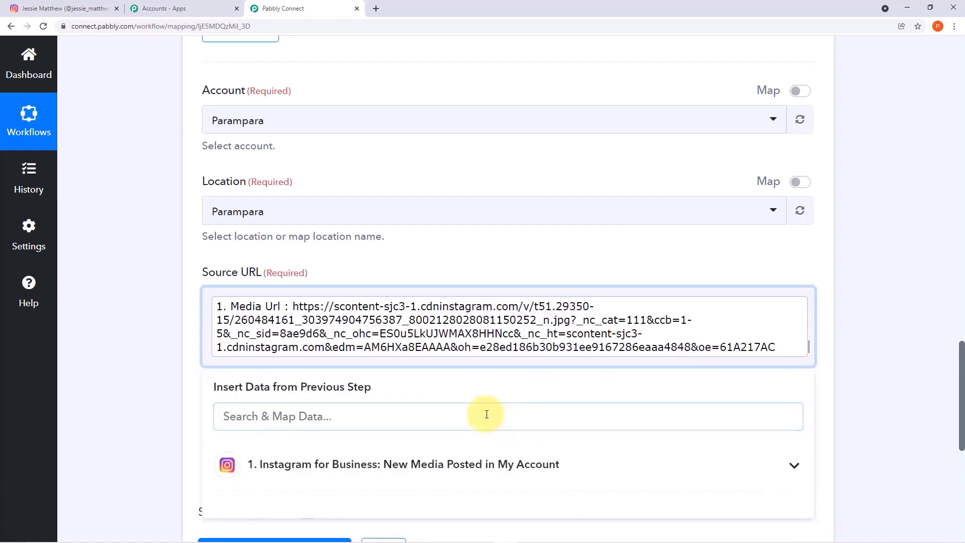
left_click(187, 319)
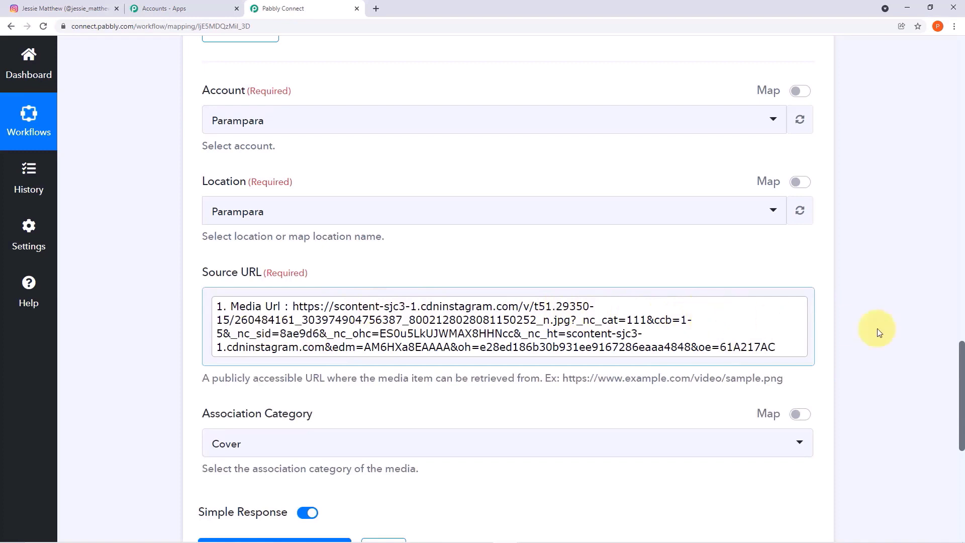
- Change the Association Category from Cover to Product
scroll(904, 327, "down", 1)
scroll(904, 327, "down", 1)
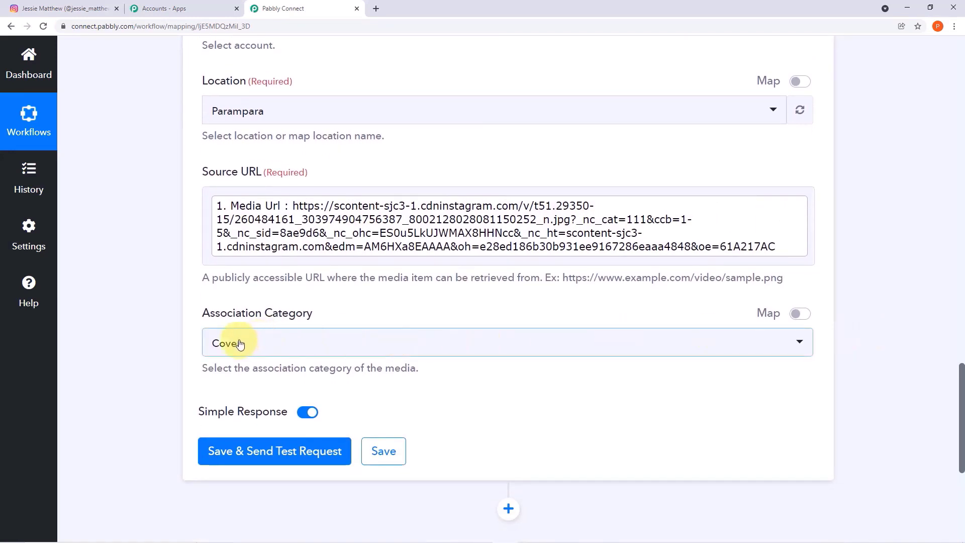
left_click(798, 352)
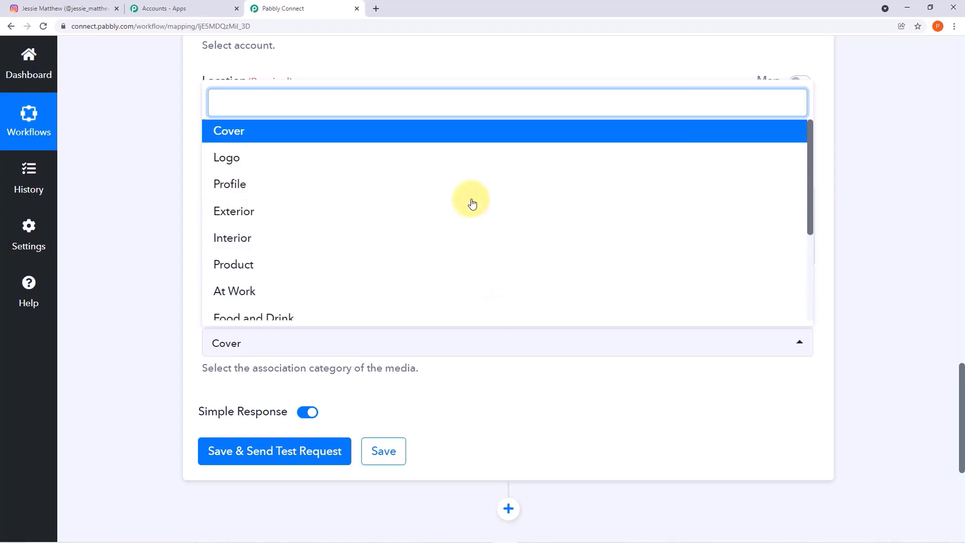
scroll(440, 216, "down", 3)
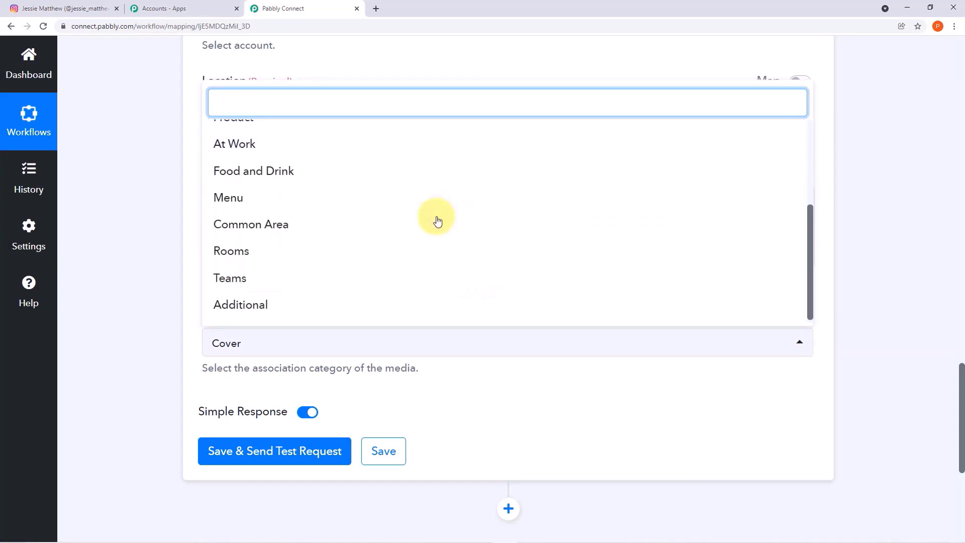
scroll(438, 220, "up", 3)
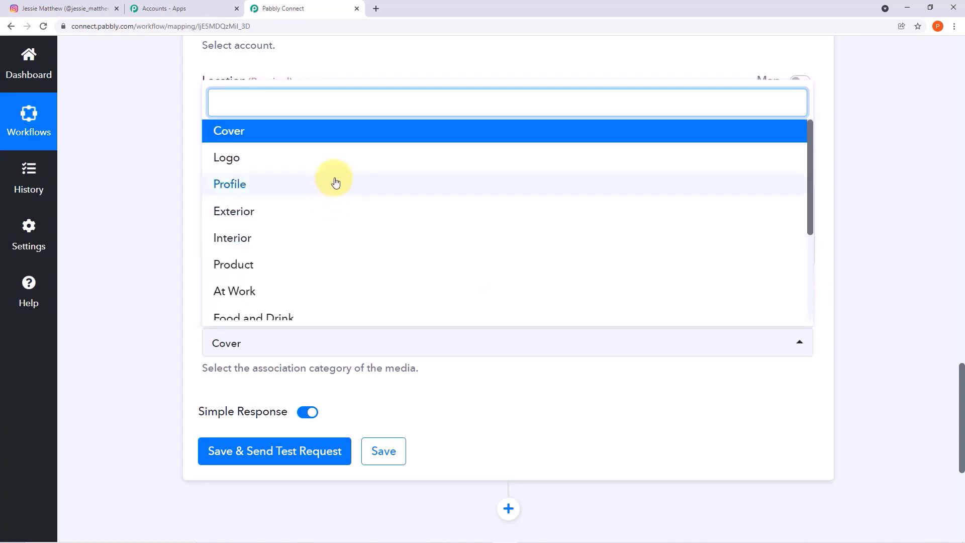
left_click(330, 264)
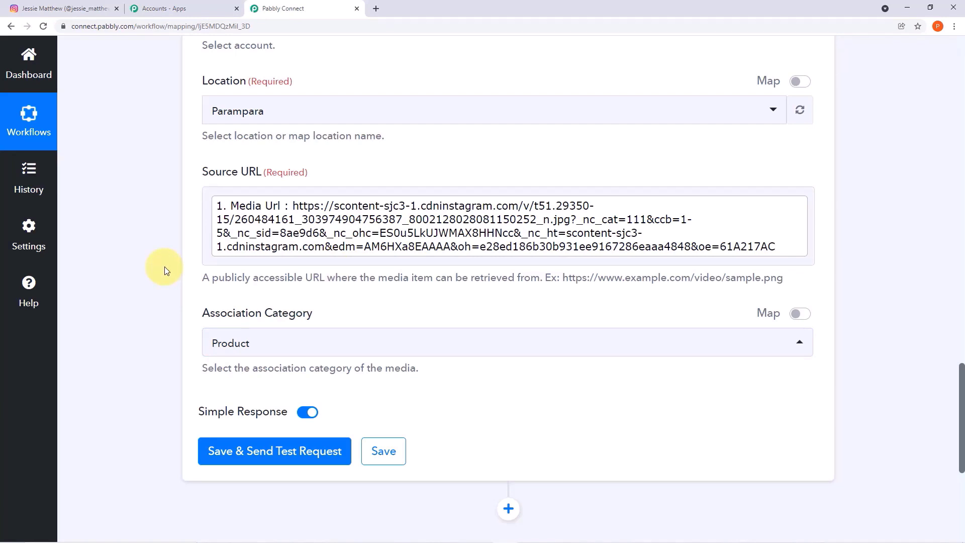
- Save the upload action and send a test request, confirming a PHOTO response categorised PRODUCT
left_click(268, 458)
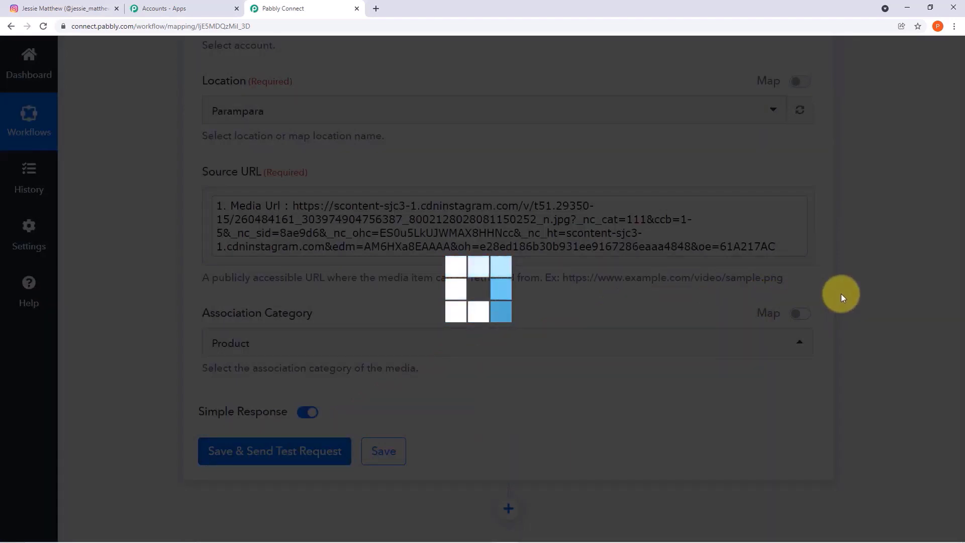
scroll(838, 304, "down", 1)
scroll(838, 304, "down", 7)
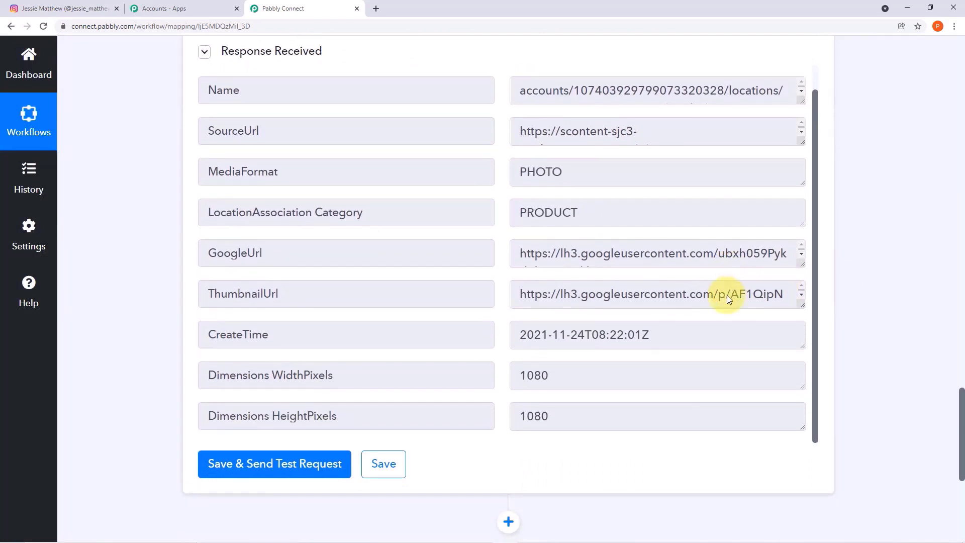
scroll(727, 296, "up", 1)
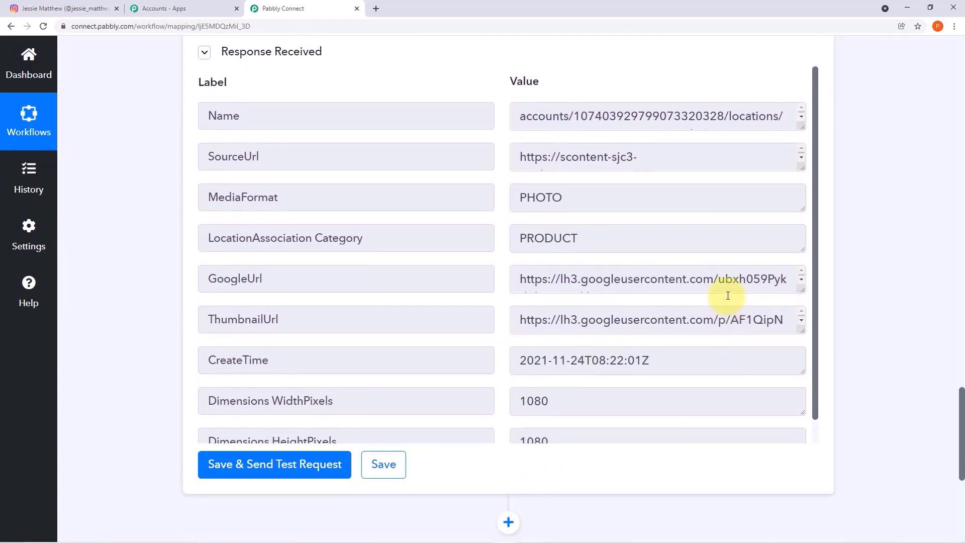
scroll(728, 296, "up", 2)
scroll(731, 295, "up", 3)
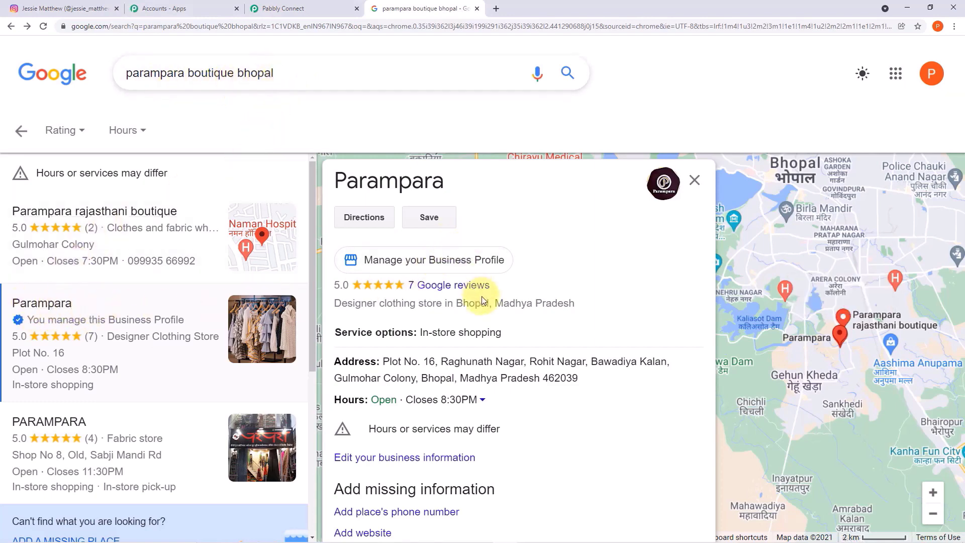
- Enlarge the newly uploaded lehenga photo in Parampara's listing photos, then return to Pabbly Connect
scroll(483, 297, "down", 5)
scroll(483, 298, "down", 6)
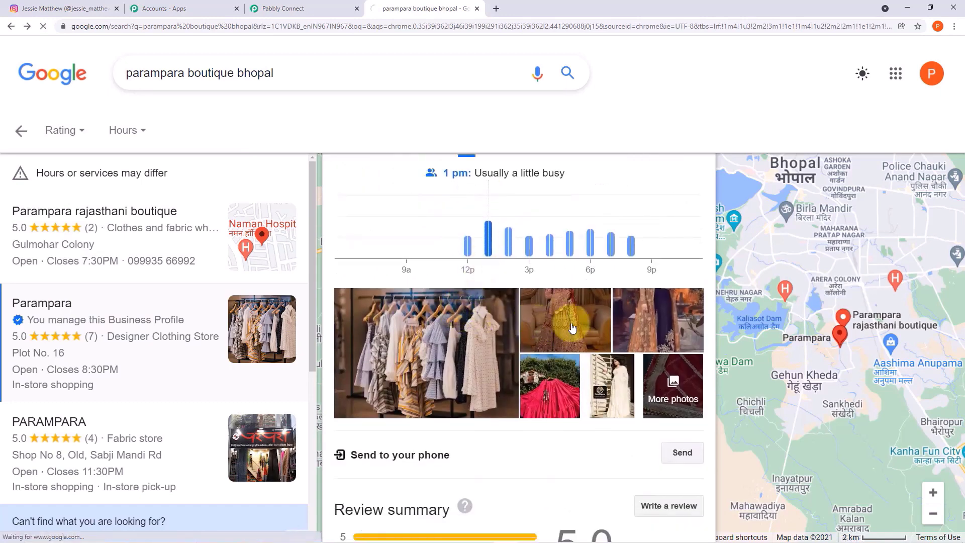
left_click(571, 328)
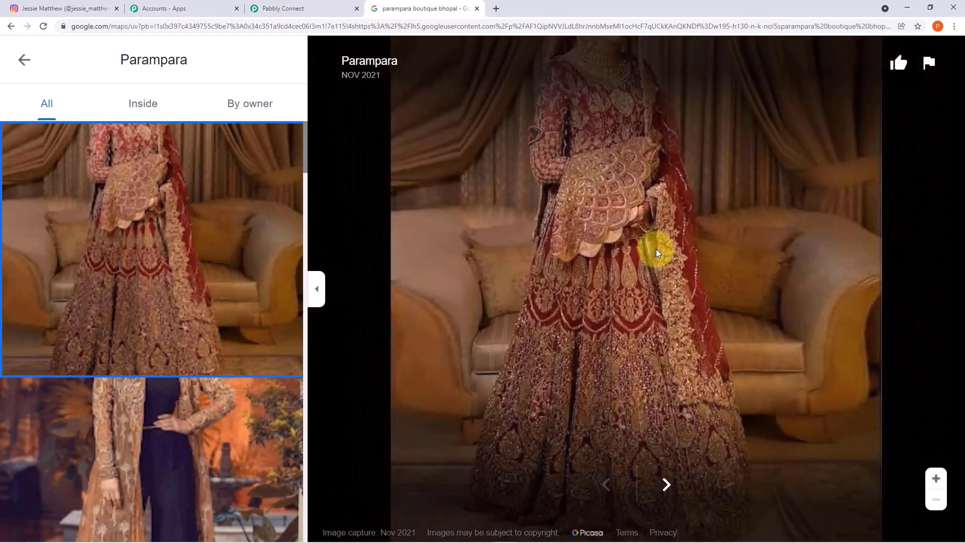
left_click(24, 60)
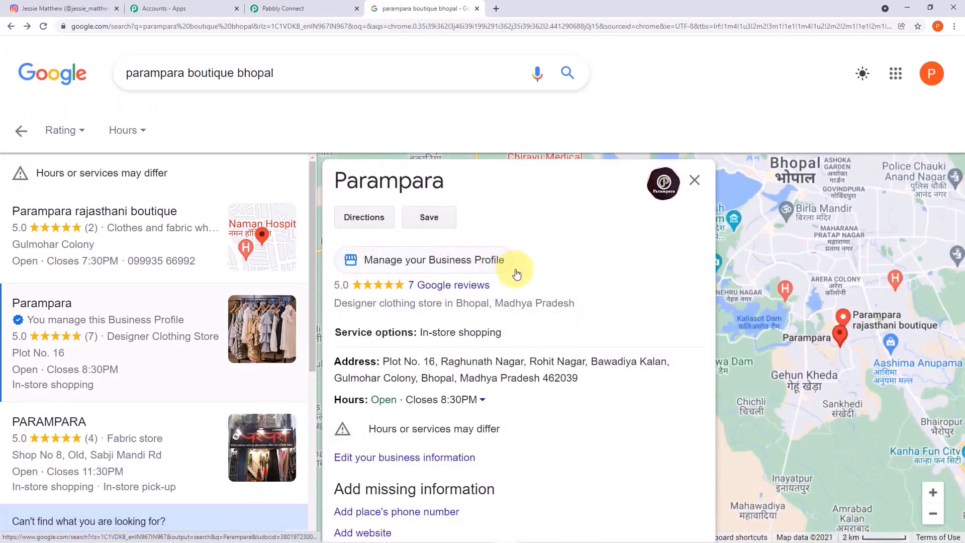
left_click(306, 11)
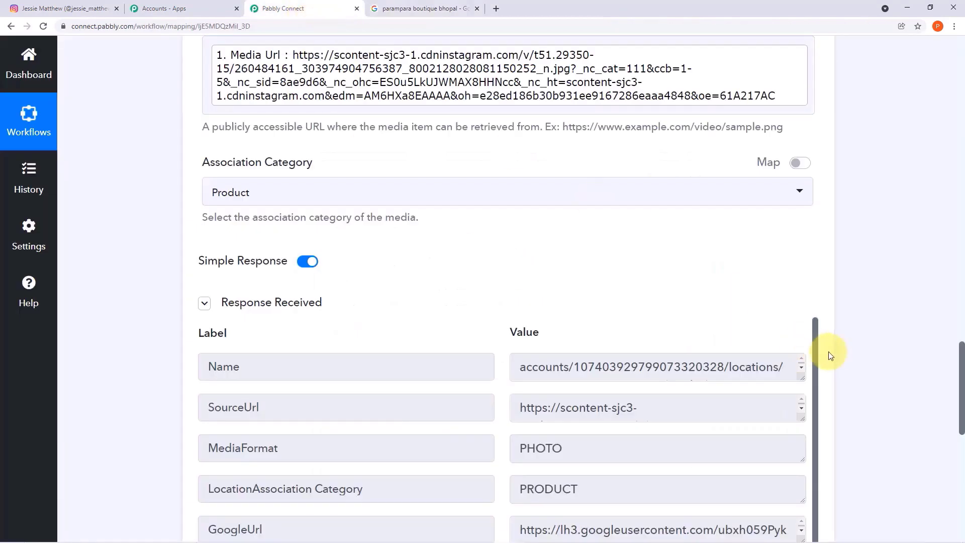
- Collapse the Google My Business action card, then the Instagram trigger card
scroll(830, 356, "up", 14)
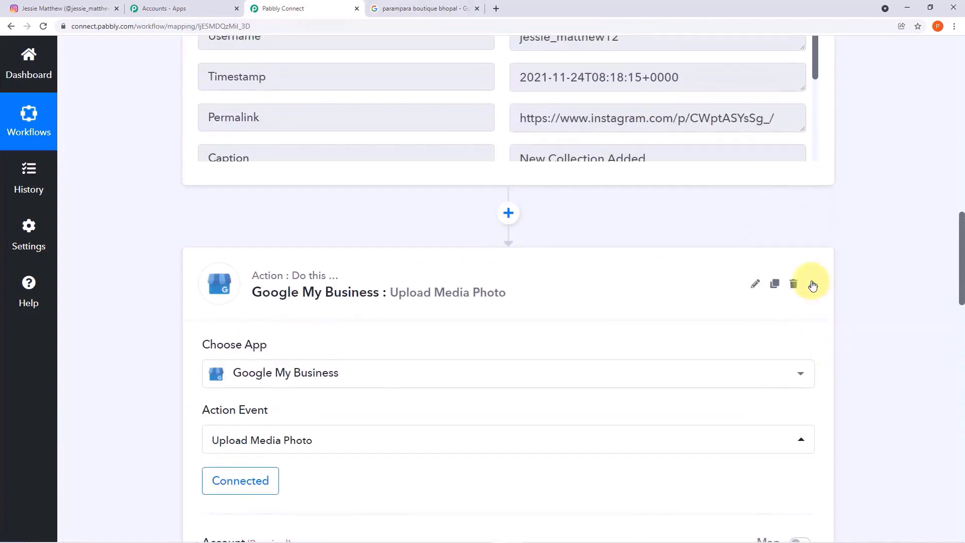
left_click(813, 285)
scroll(813, 285, "up", 10)
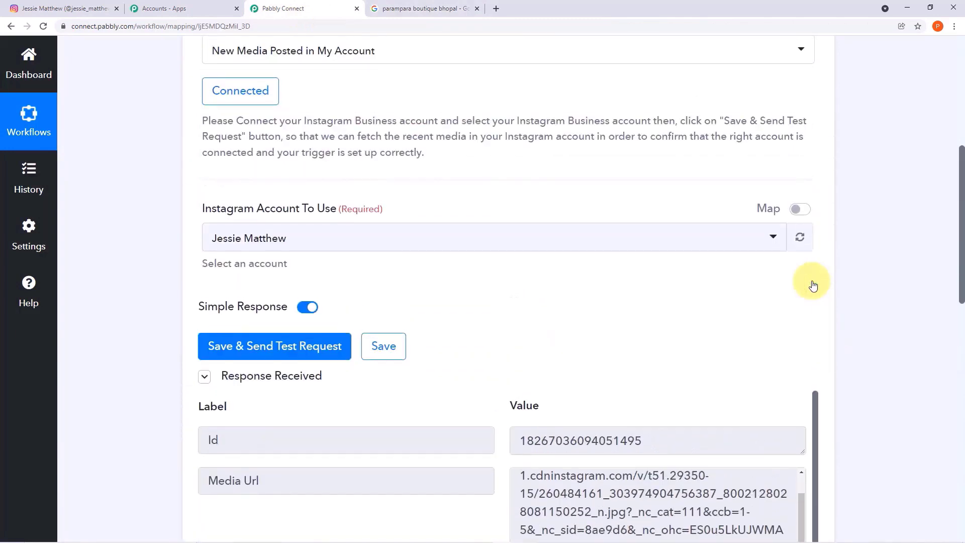
scroll(813, 286, "up", 6)
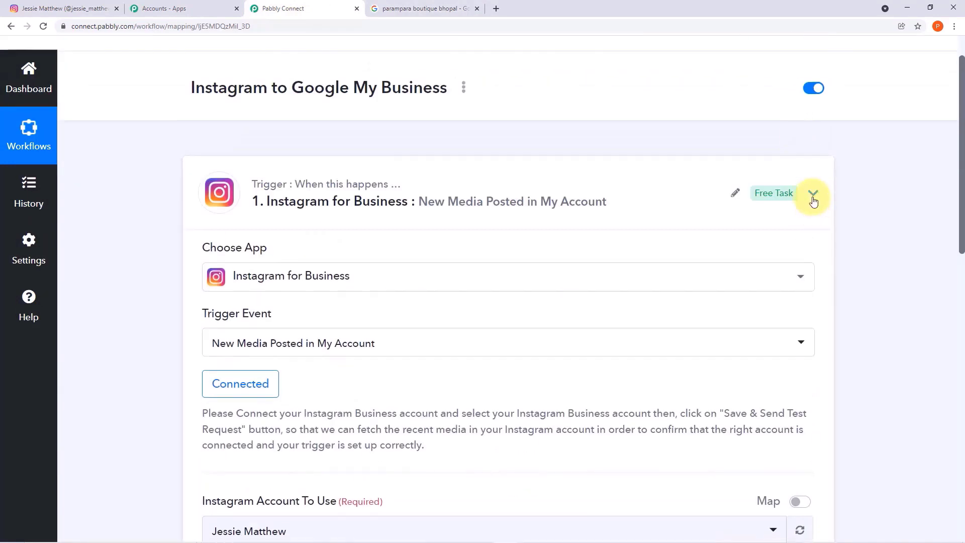
left_click(813, 194)
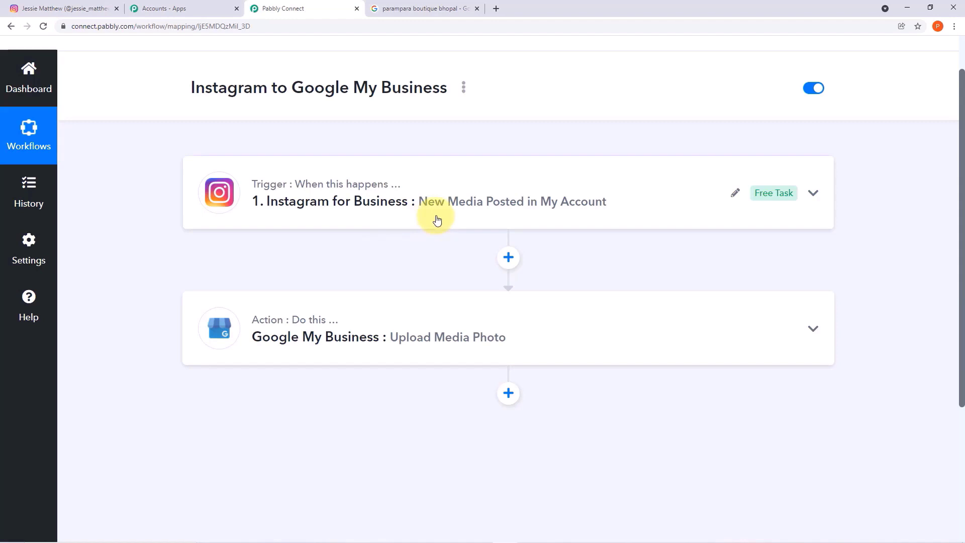
scroll(437, 221, "down", 1)
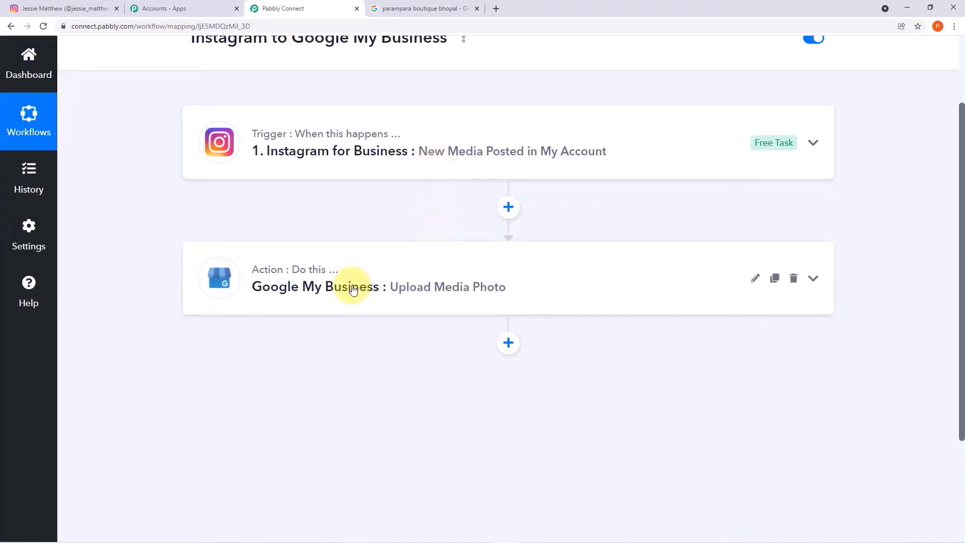
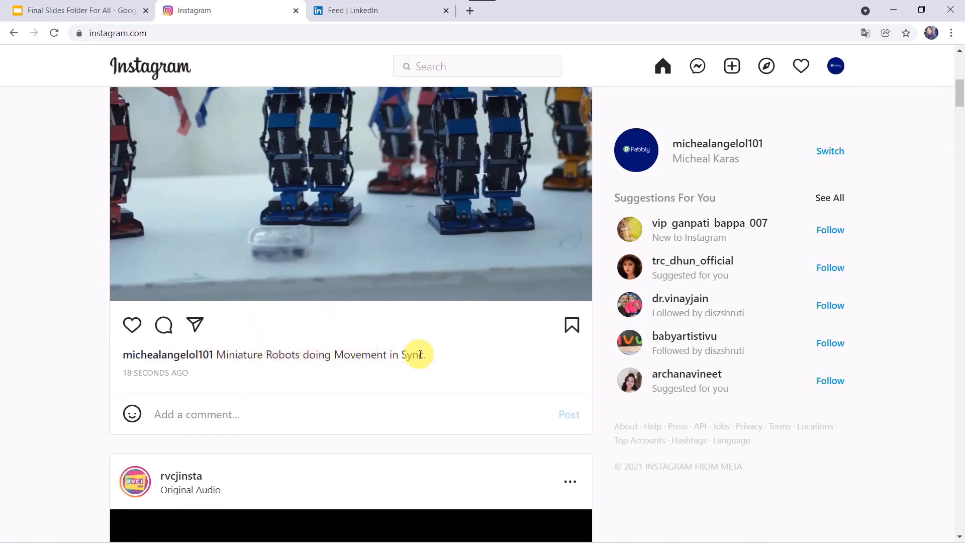
- Open the LinkedIn 'shared successfully' notification and follow the robot post's Instagram link
left_click(386, 11)
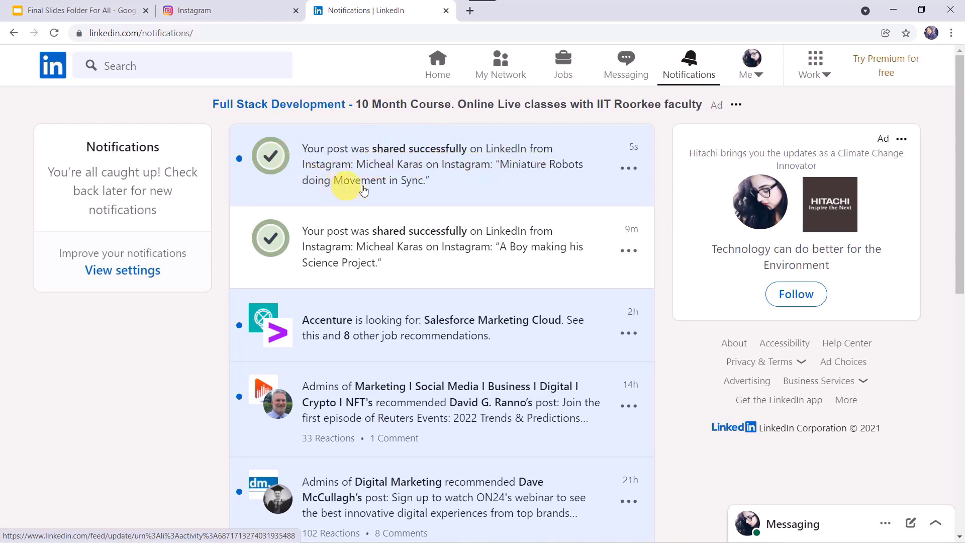
left_click(408, 188)
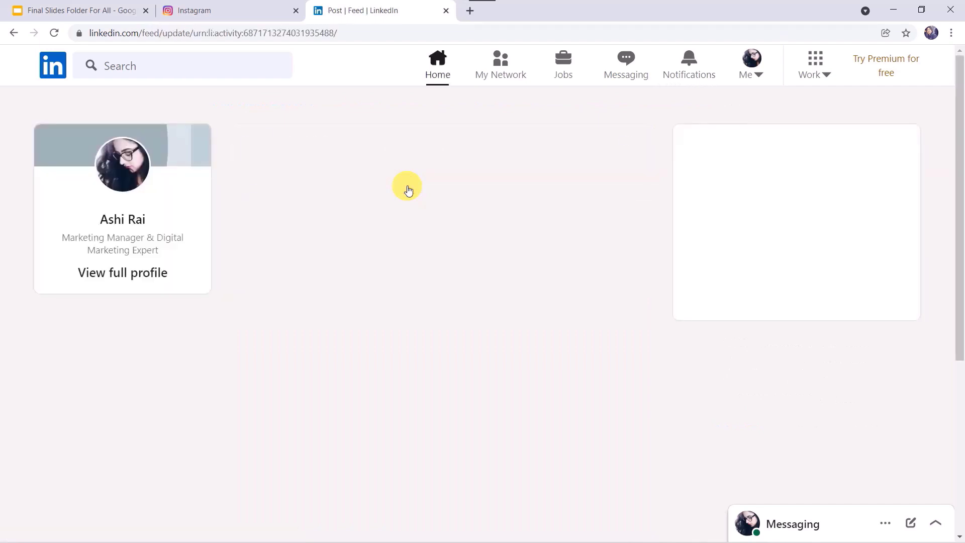
scroll(354, 330, "down", 5)
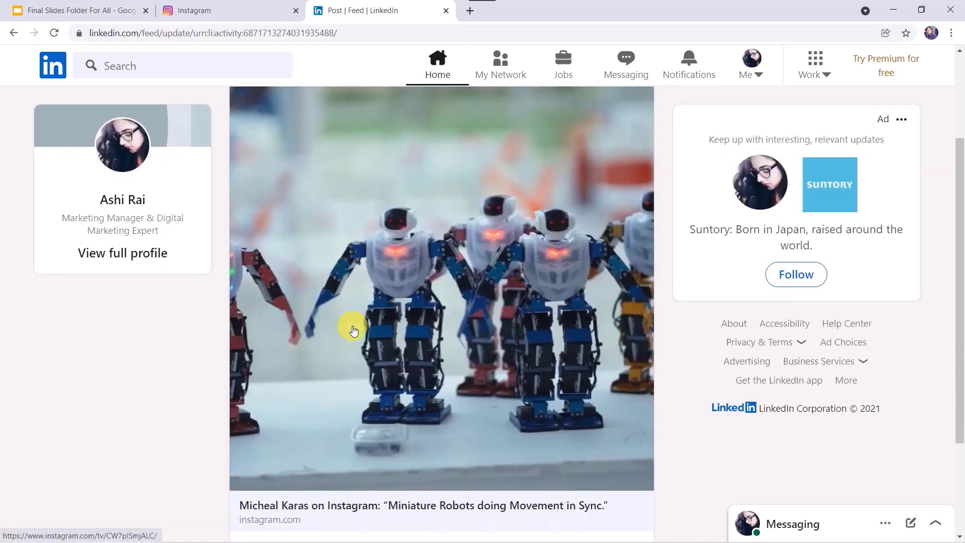
scroll(354, 330, "up", 3)
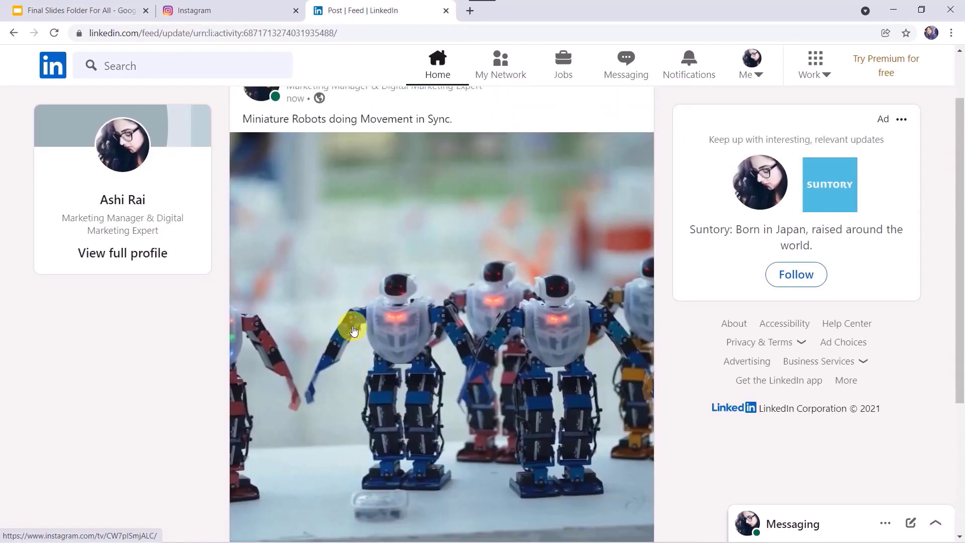
scroll(354, 330, "down", 3)
left_click(354, 331)
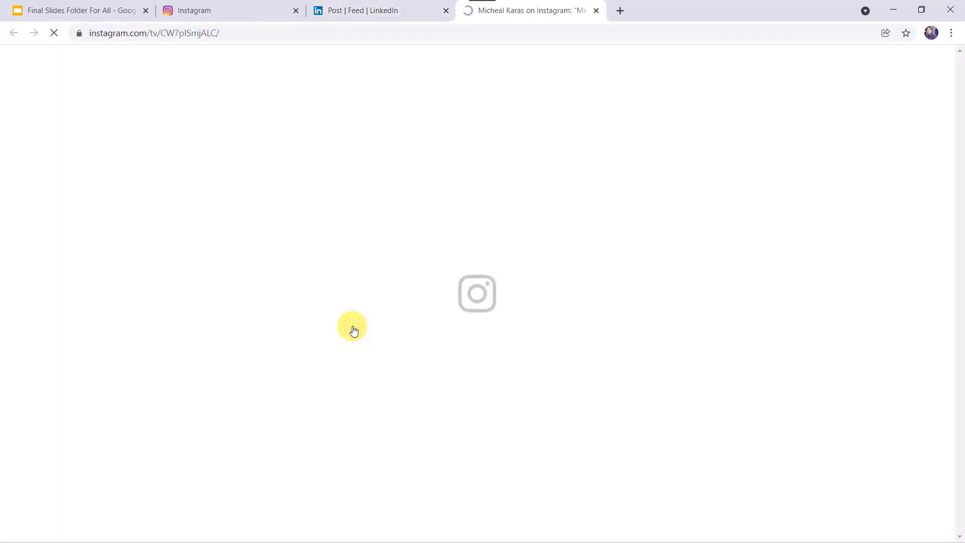
- Compare the LinkedIn robot video post with its Instagram original
scroll(407, 236, "up", 2)
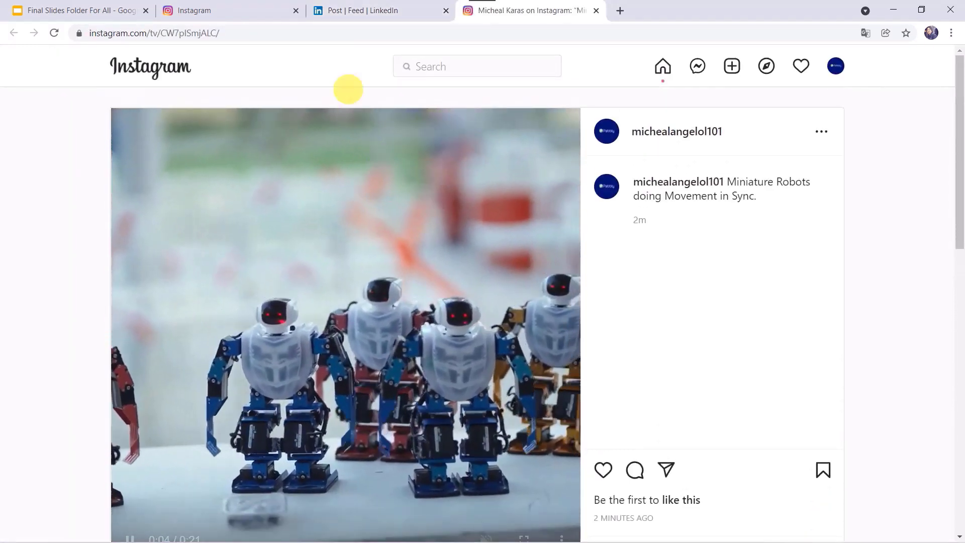
left_click(240, 10)
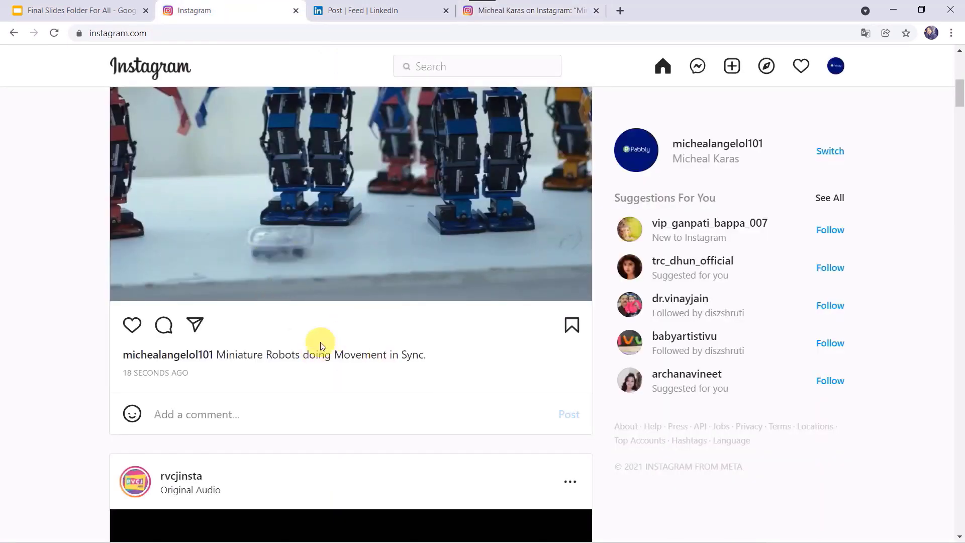
scroll(321, 346, "up", 3)
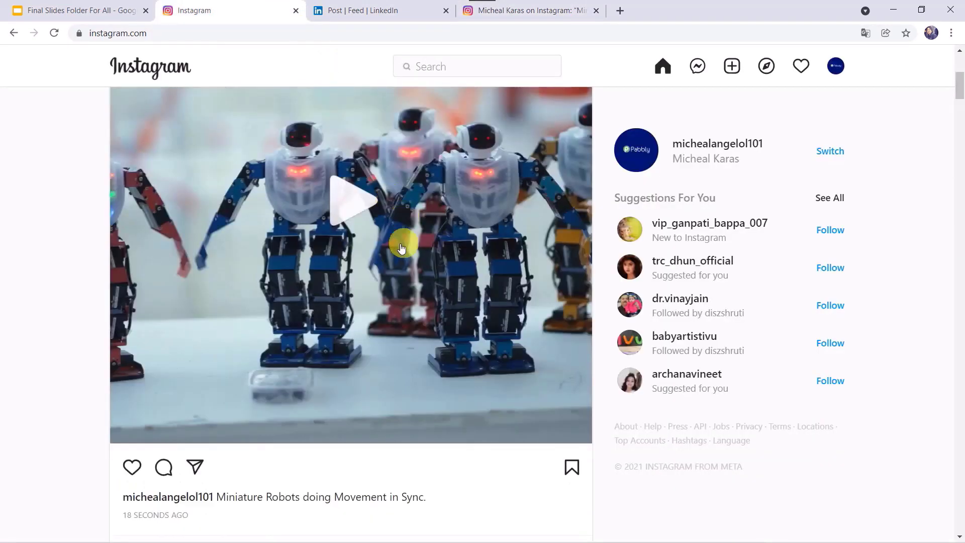
left_click(367, 10)
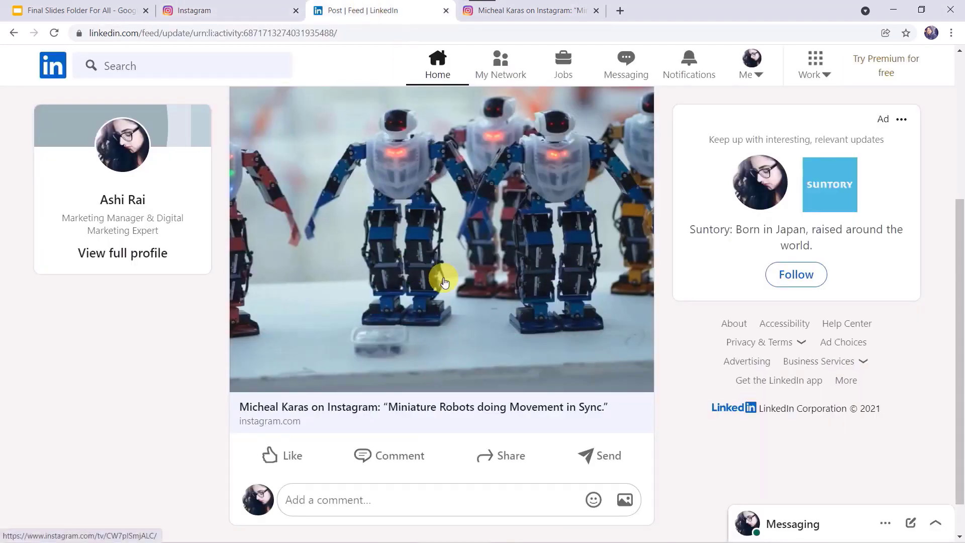
left_click(255, 10)
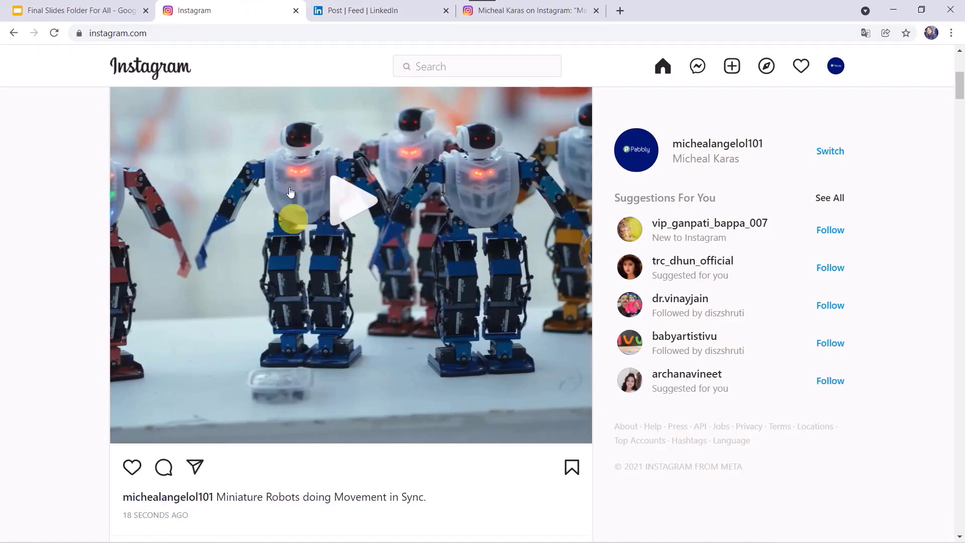
left_click(393, 10)
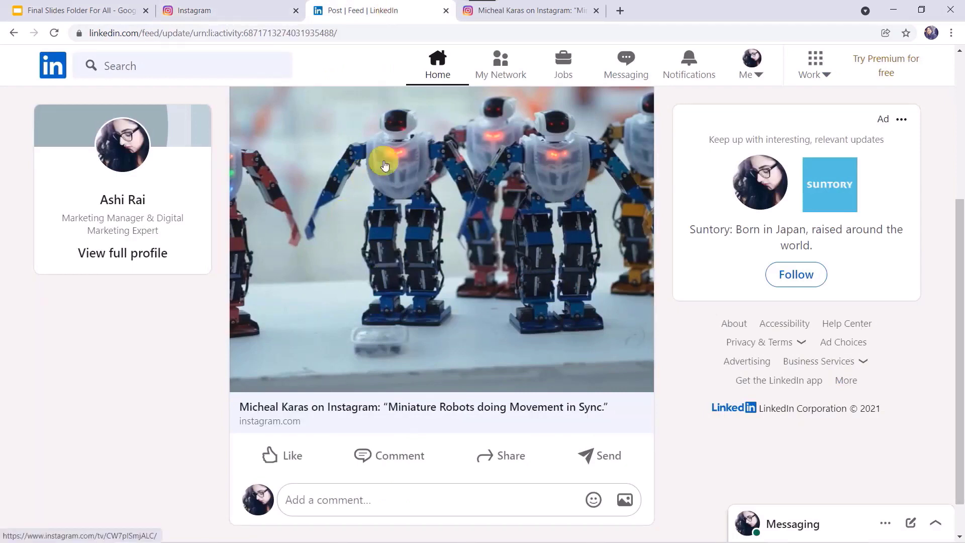
left_click(222, 11)
left_click(397, 11)
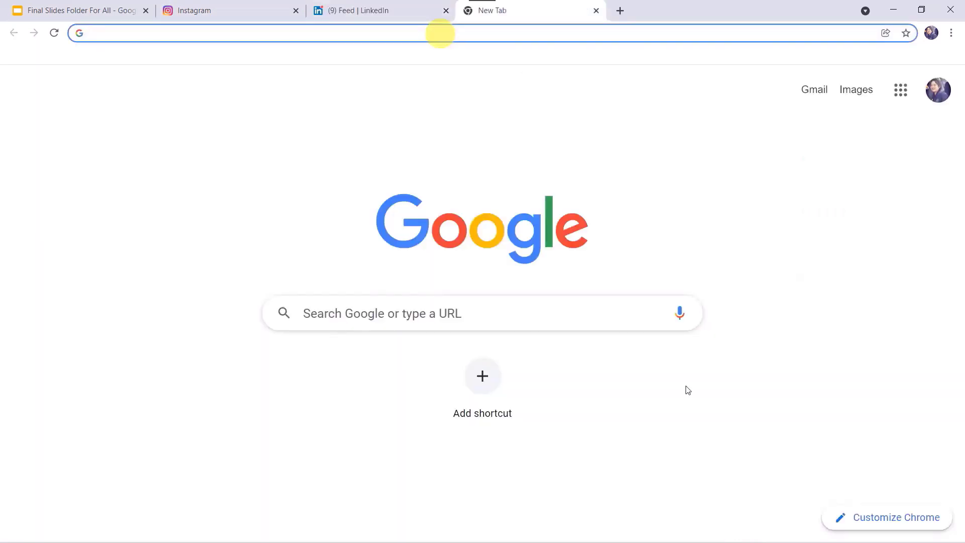
- Go to pabbly.com, sign in and open the Pabbly Connect dashboard from All Apps
type("pabbly.com")
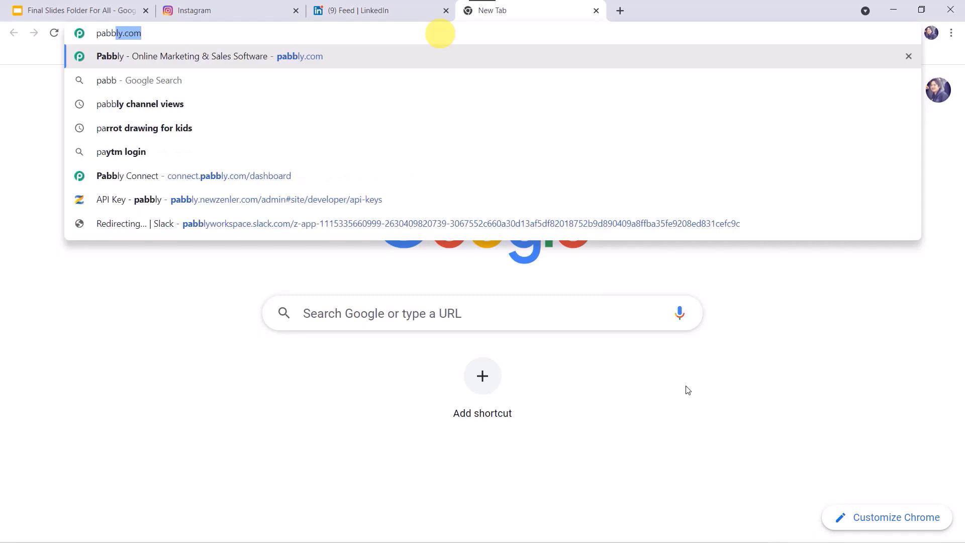
key("Return")
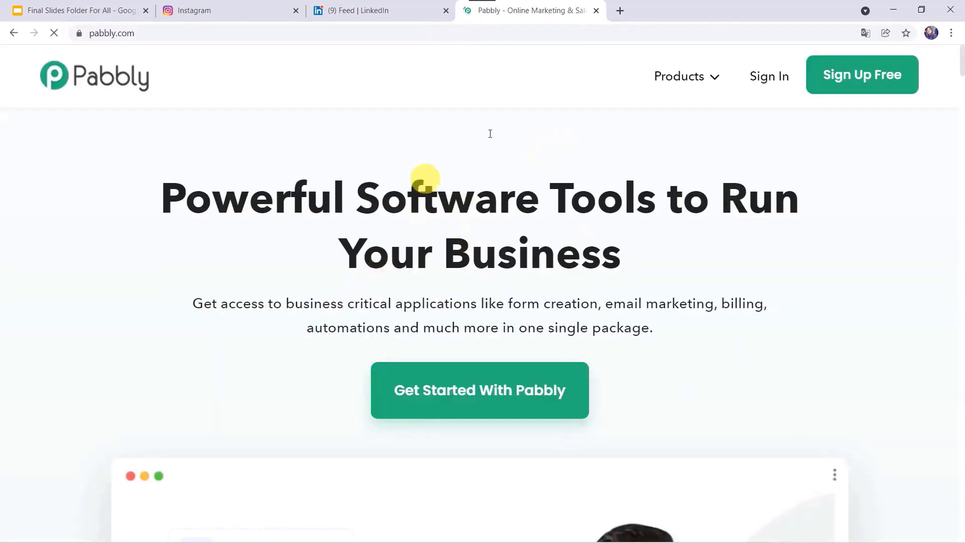
left_click(693, 79)
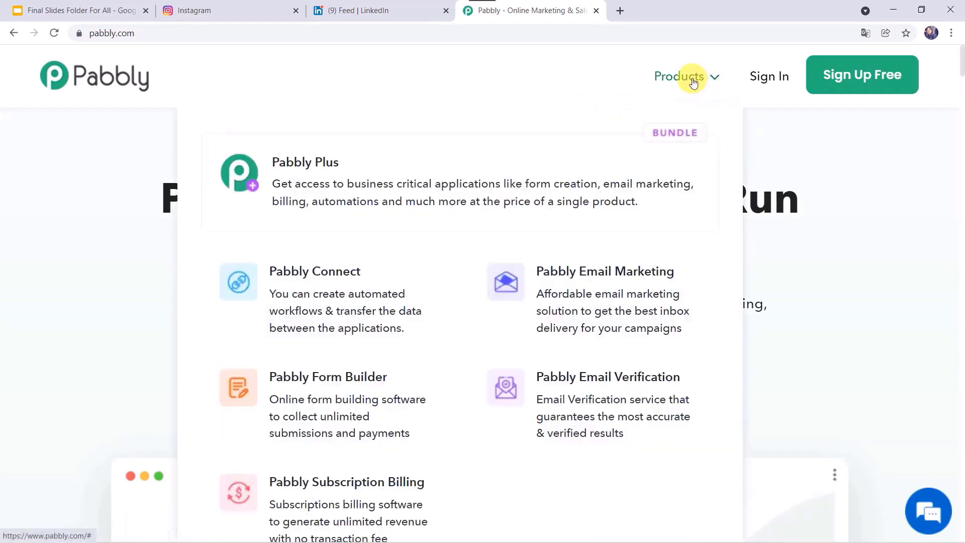
left_click(318, 312)
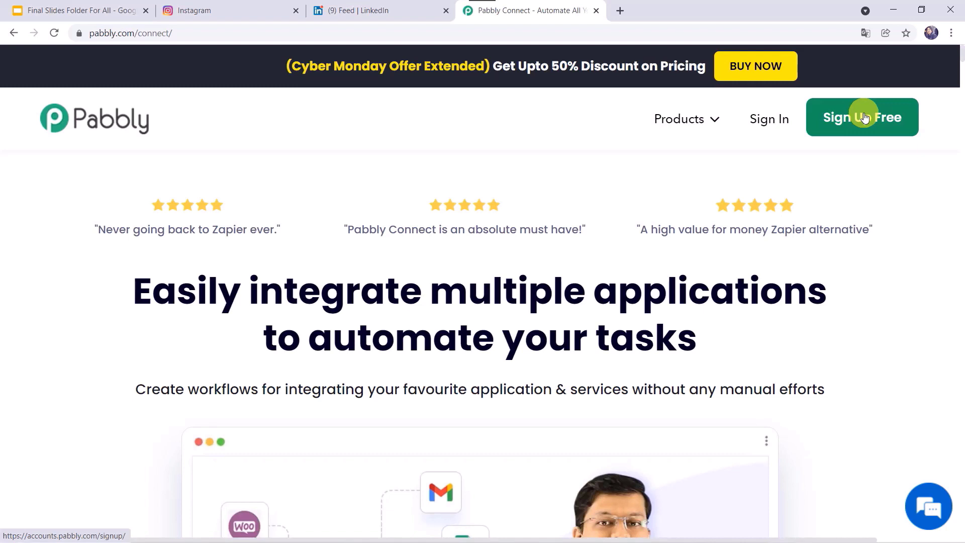
left_click(759, 119)
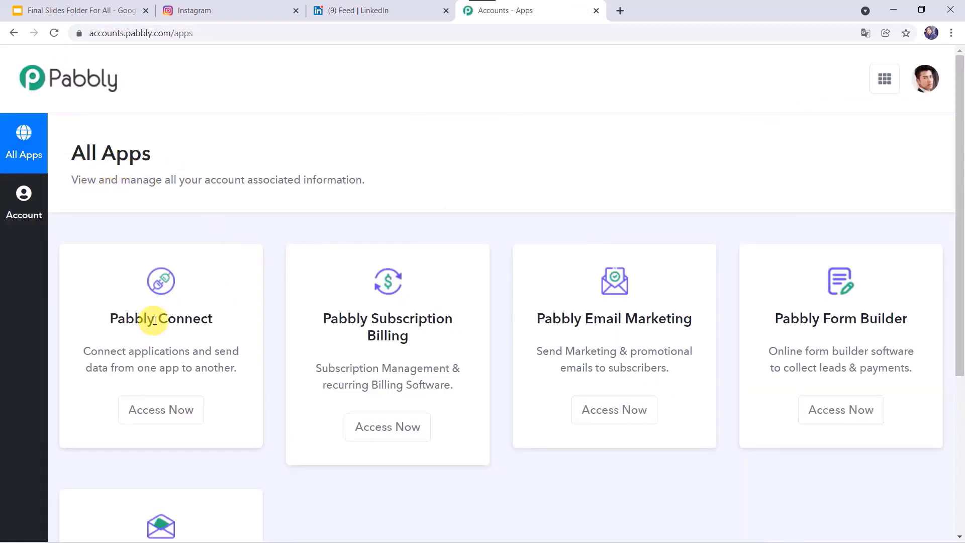
left_click(153, 409)
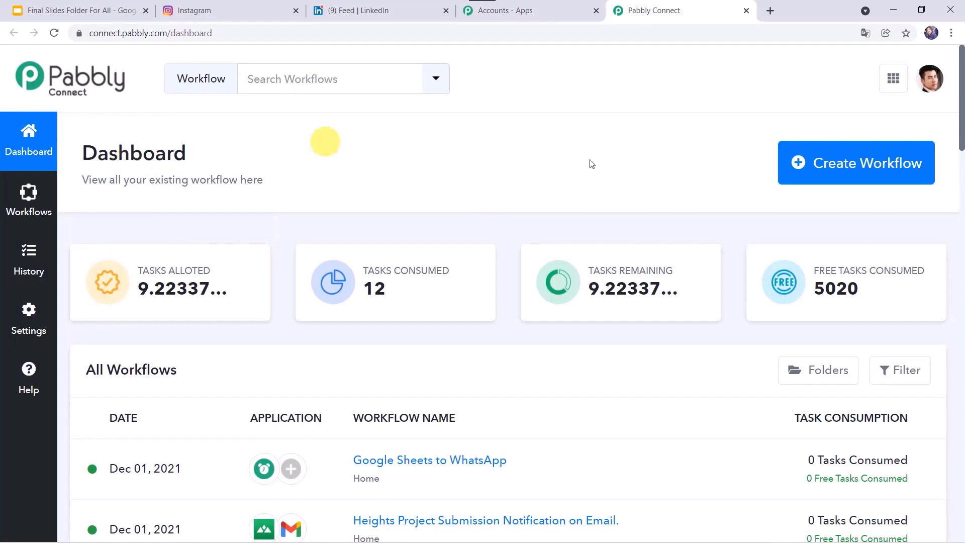
- Create a new workflow named 'Publish Instagram Posts to LinkedIn'
left_click(824, 167)
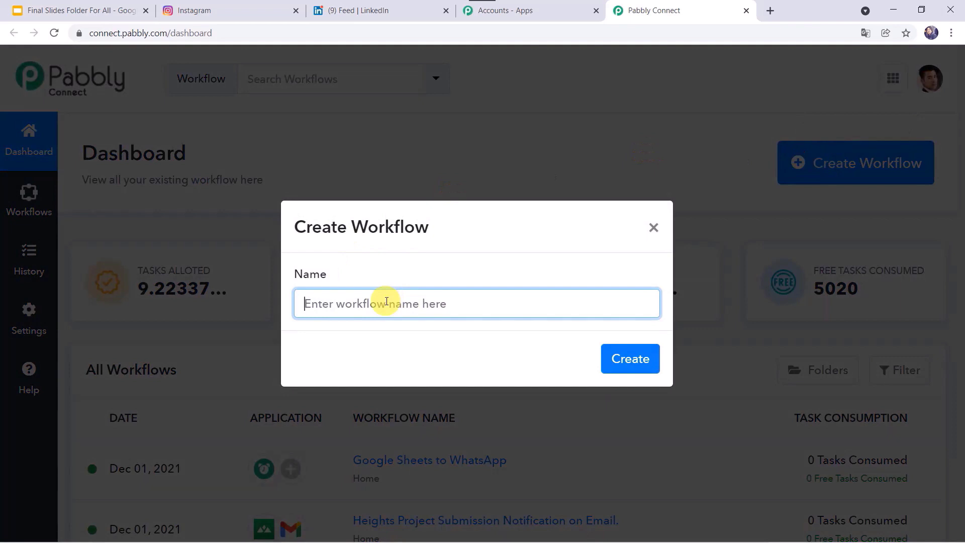
type("Publish Instagram Posts to LinkedIn")
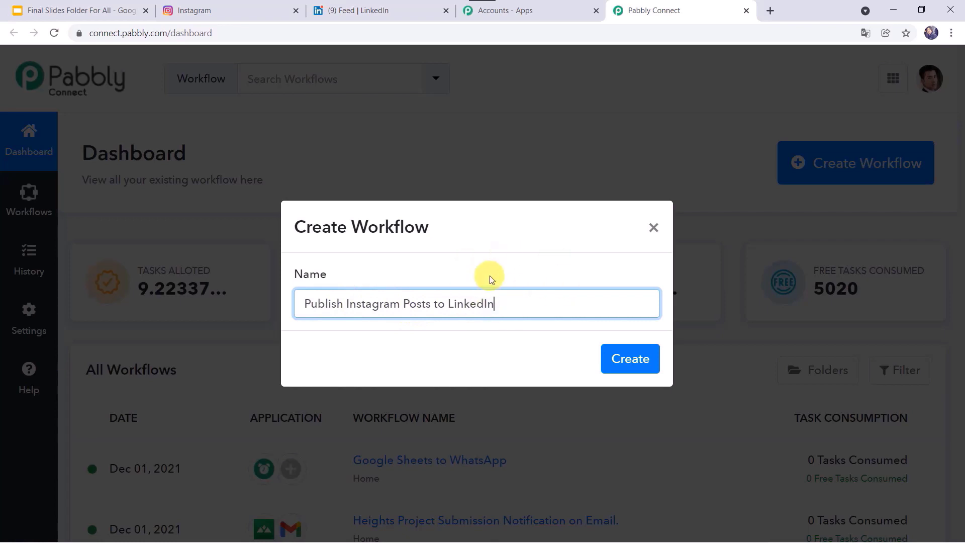
left_click(636, 363)
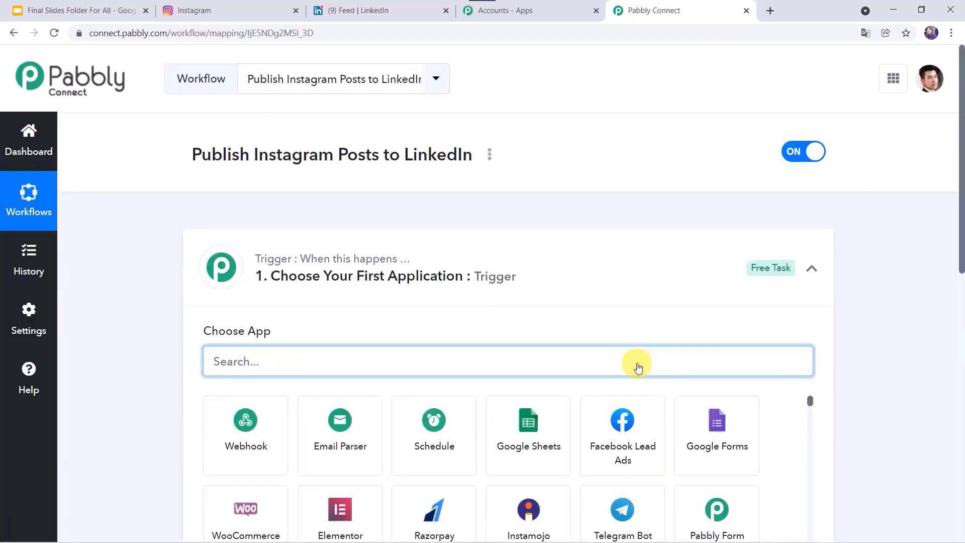
- Set the trigger to Instagram, event New Media Posted in My Account, and start connecting
left_click(568, 272)
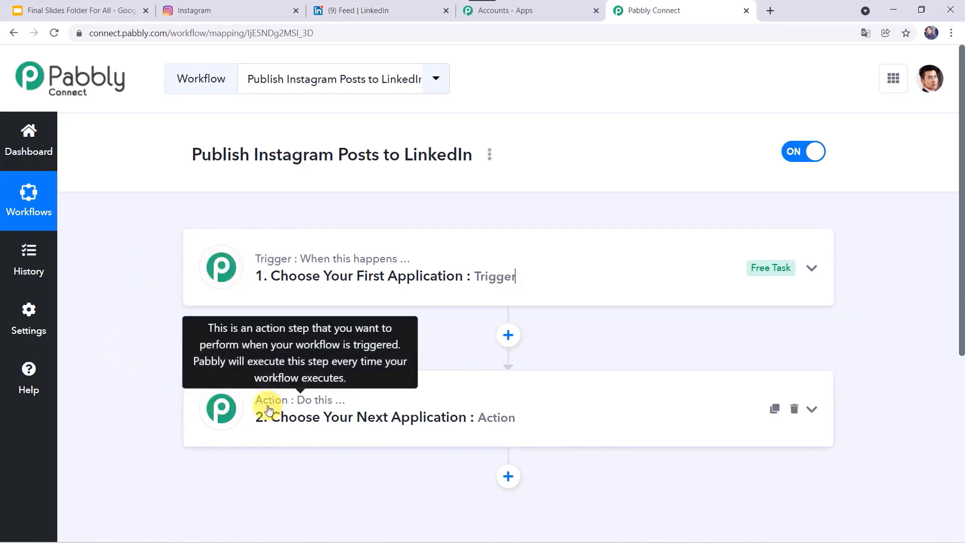
left_click(536, 275)
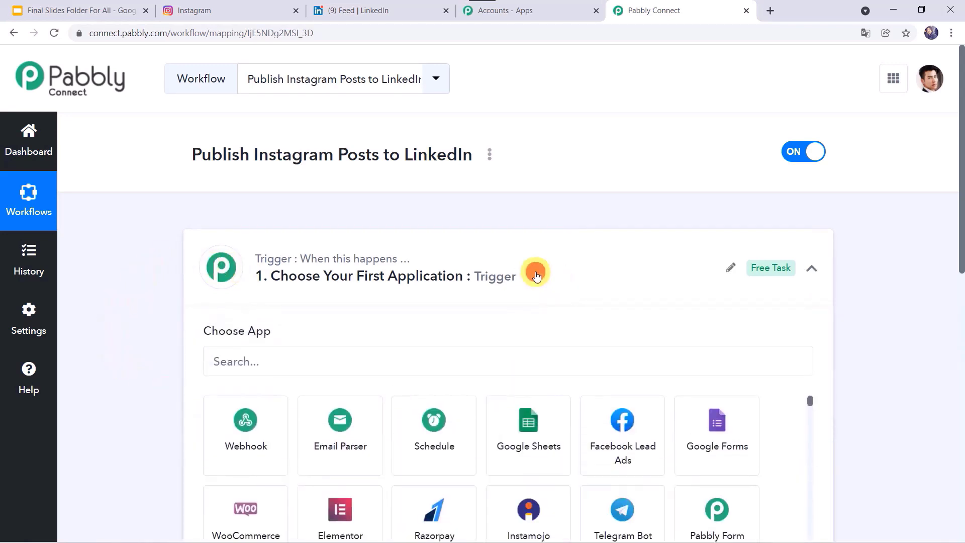
scroll(532, 273, "down", 2)
left_click(486, 259)
type("Insta")
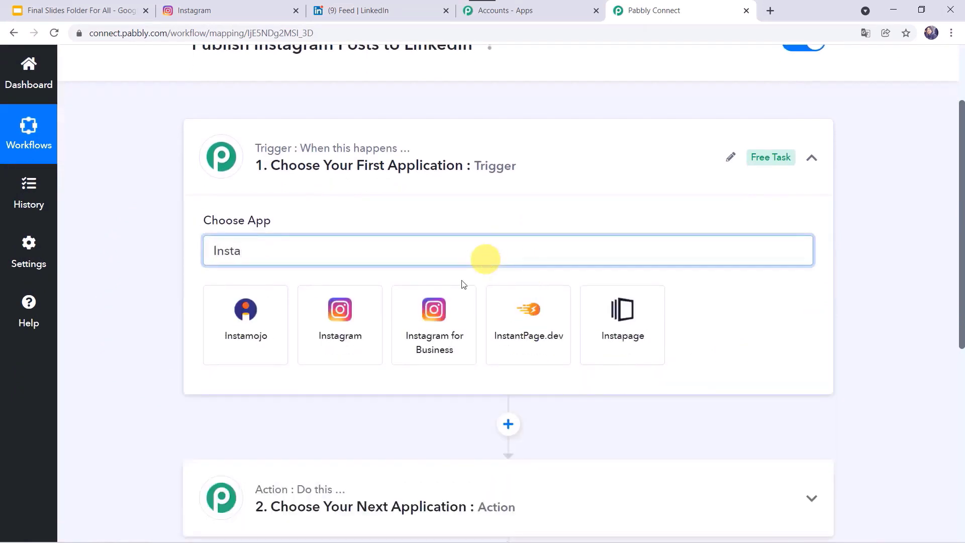
left_click(347, 313)
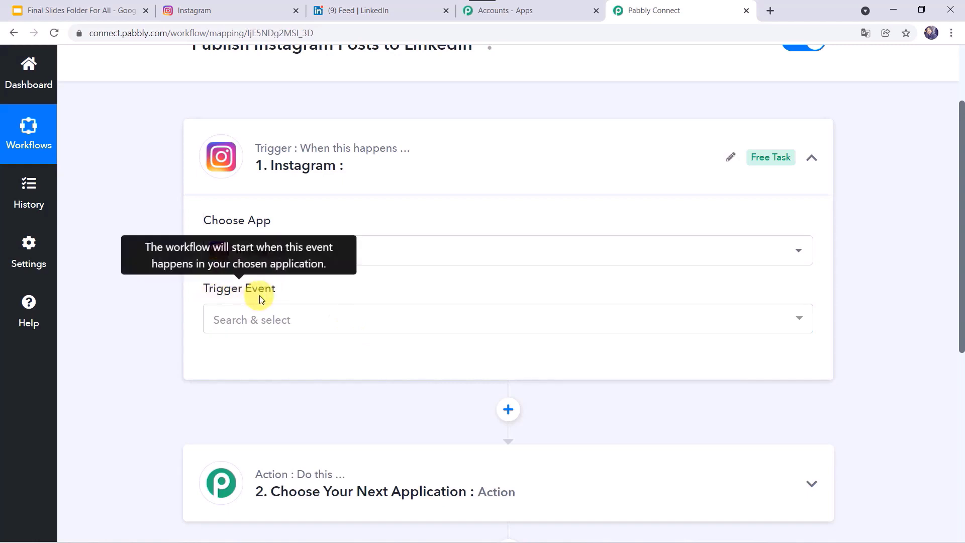
left_click(257, 317)
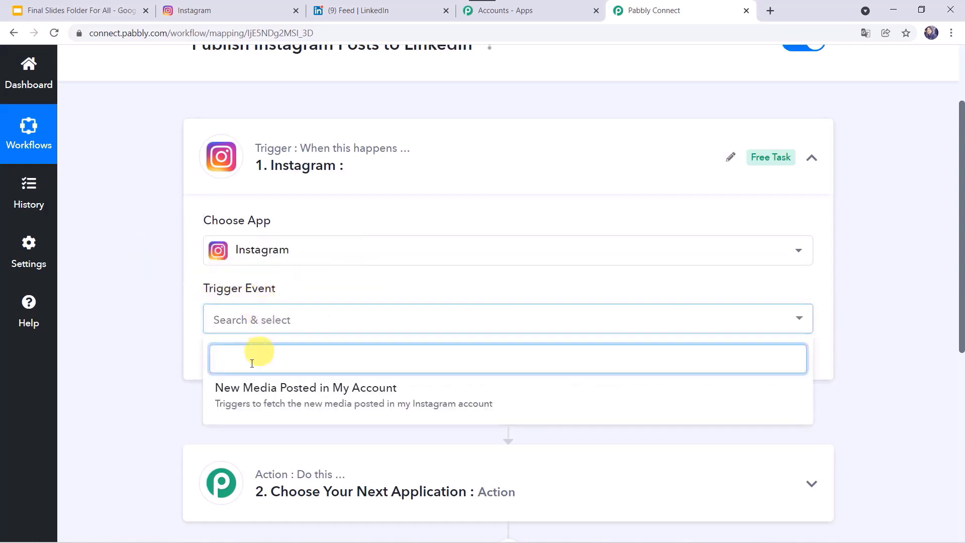
left_click(358, 399)
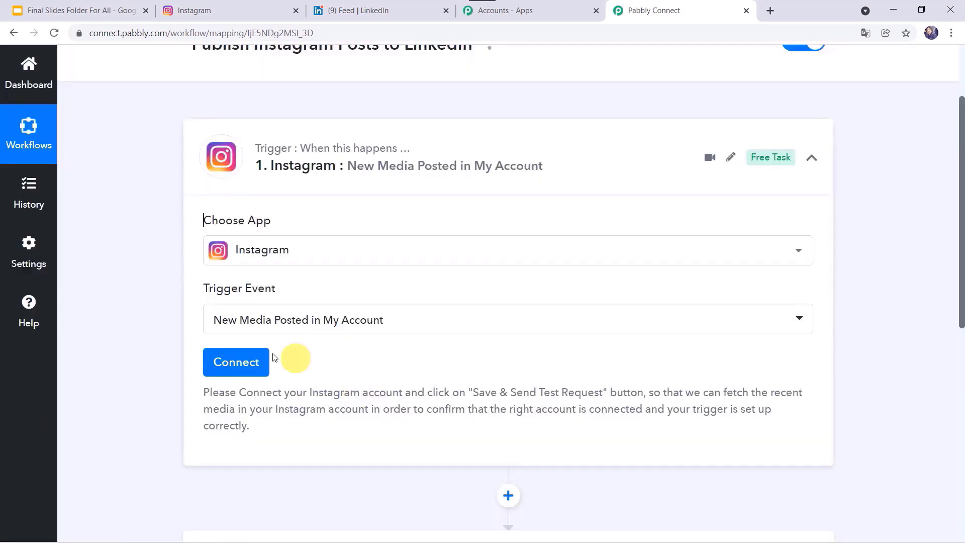
left_click(223, 363)
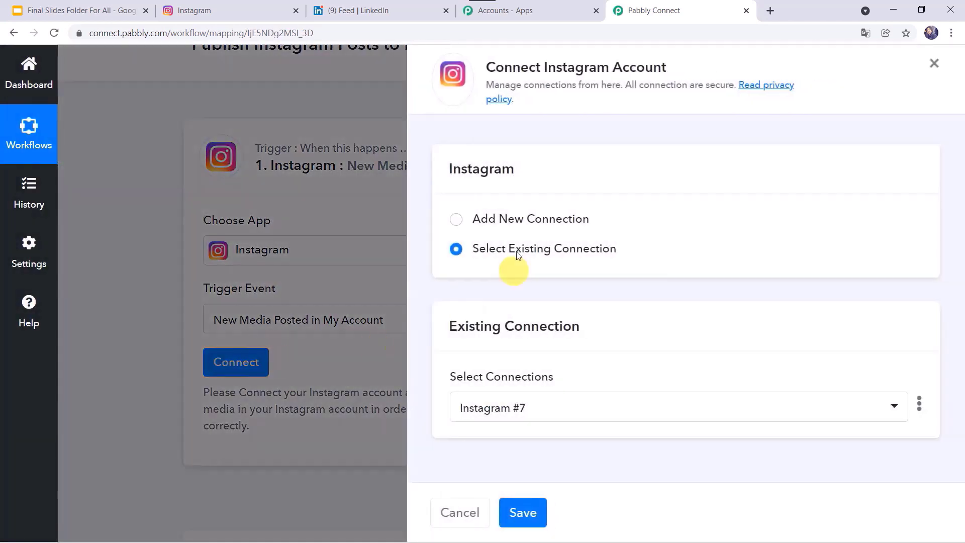
- Add a new Instagram connection and allow Pabbly access in the authorization popup
left_click(484, 219)
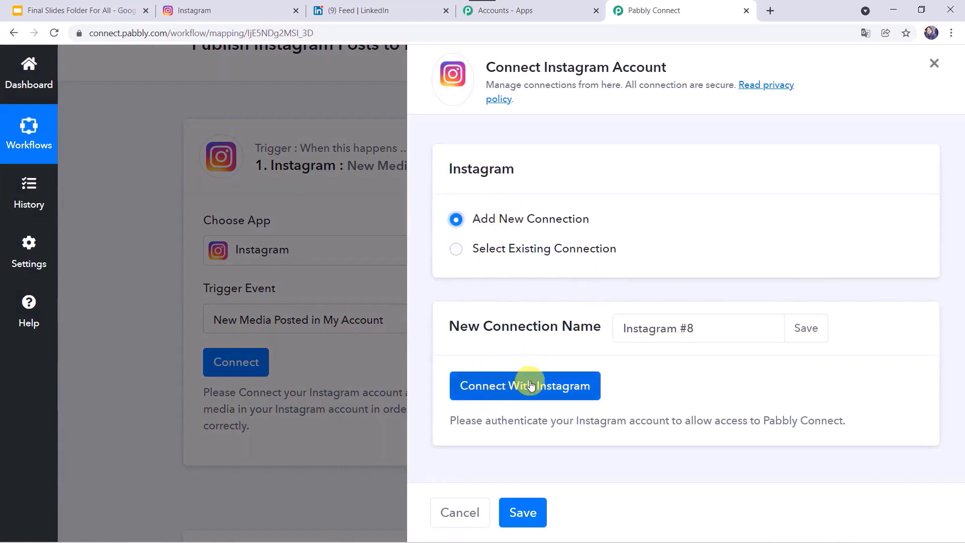
left_click(530, 385)
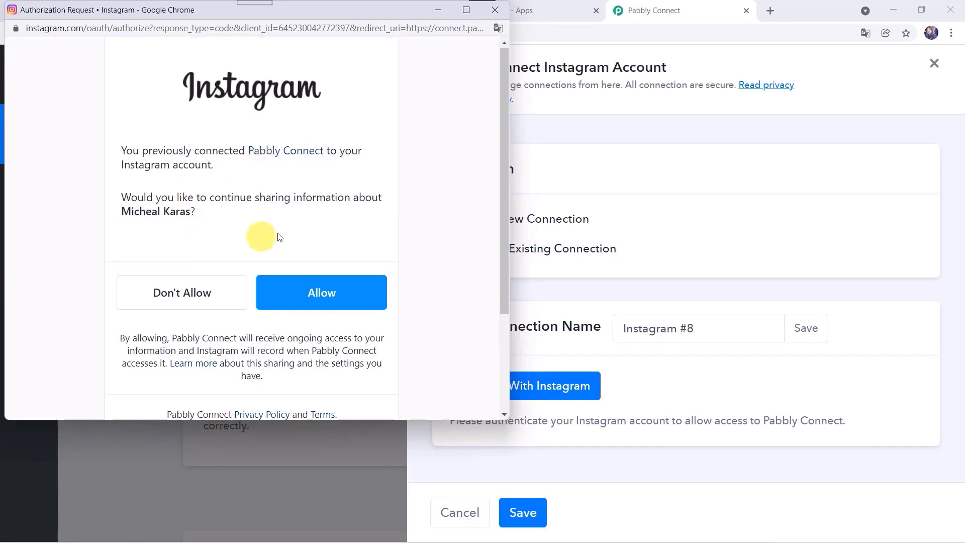
left_click(315, 292)
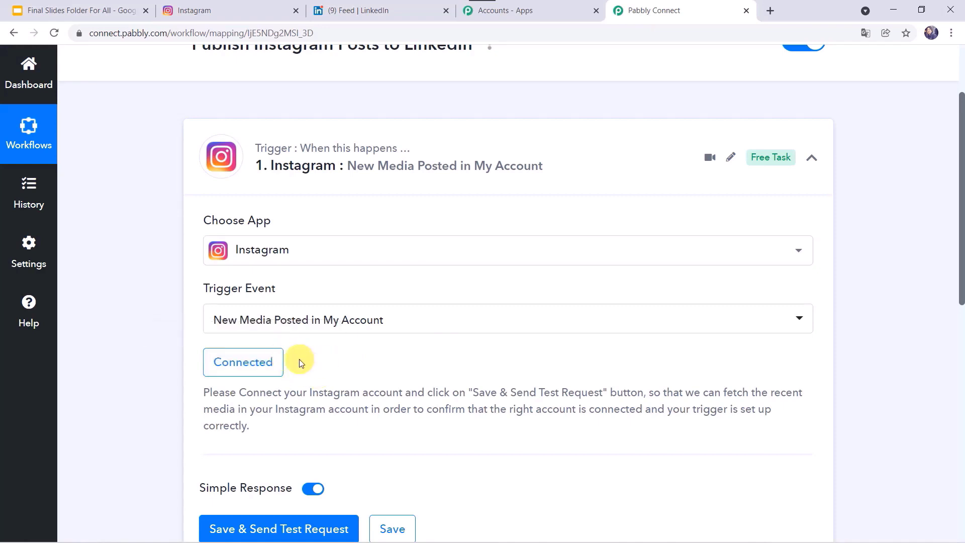
scroll(319, 358, "down", 3)
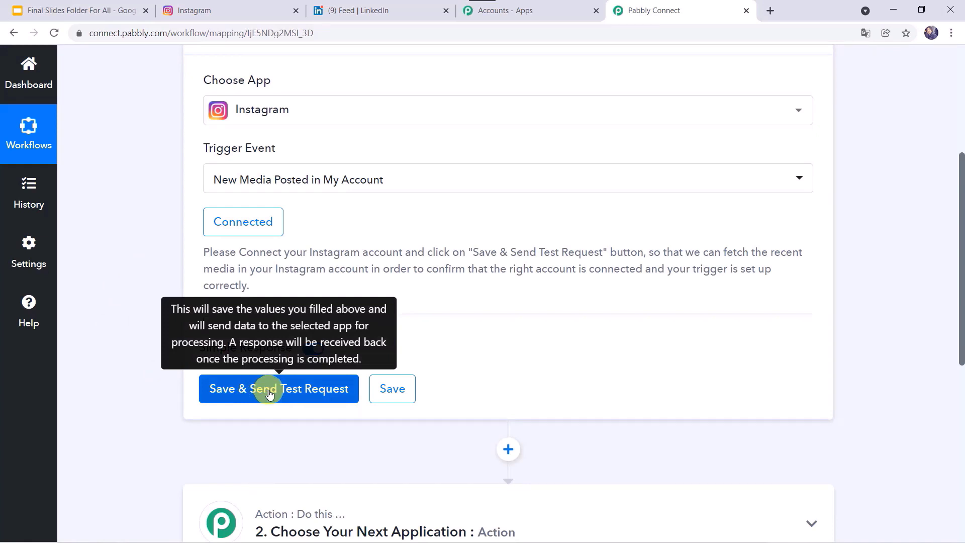
- Start a new Instagram post with the boy's science project video from Downloads
left_click(229, 12)
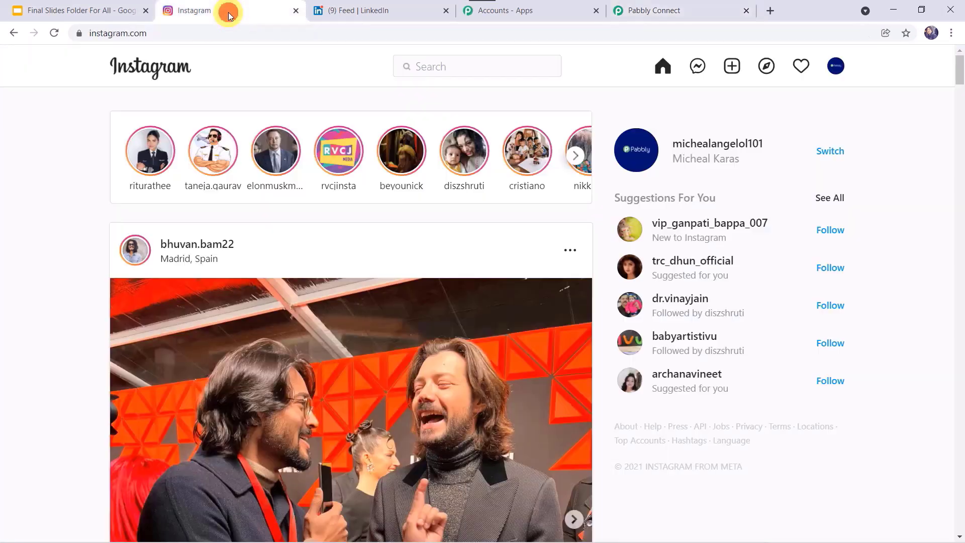
left_click(732, 70)
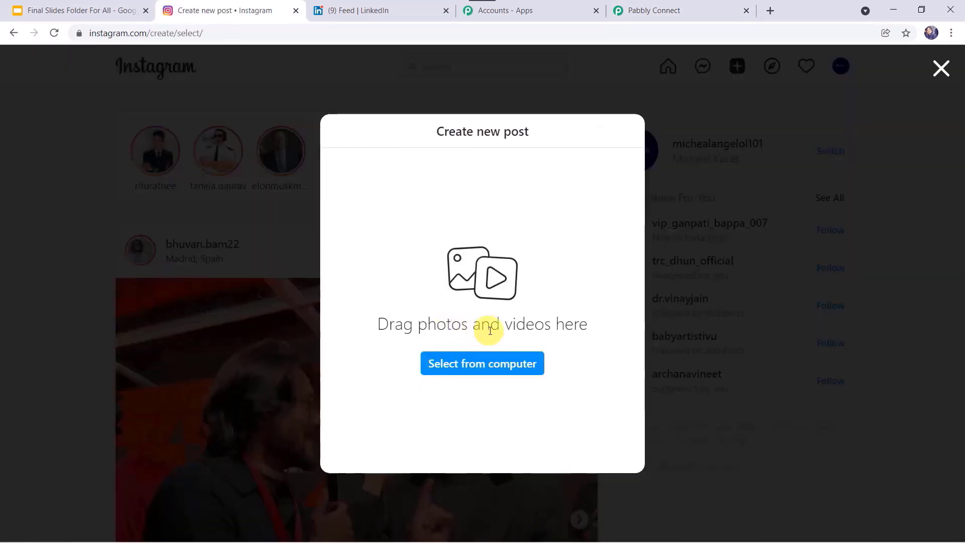
left_click(475, 370)
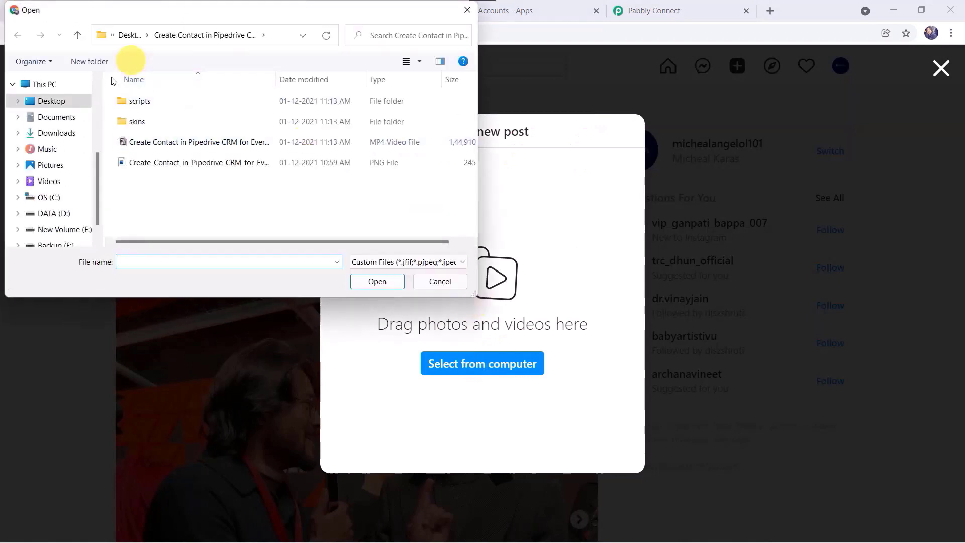
left_click(59, 133)
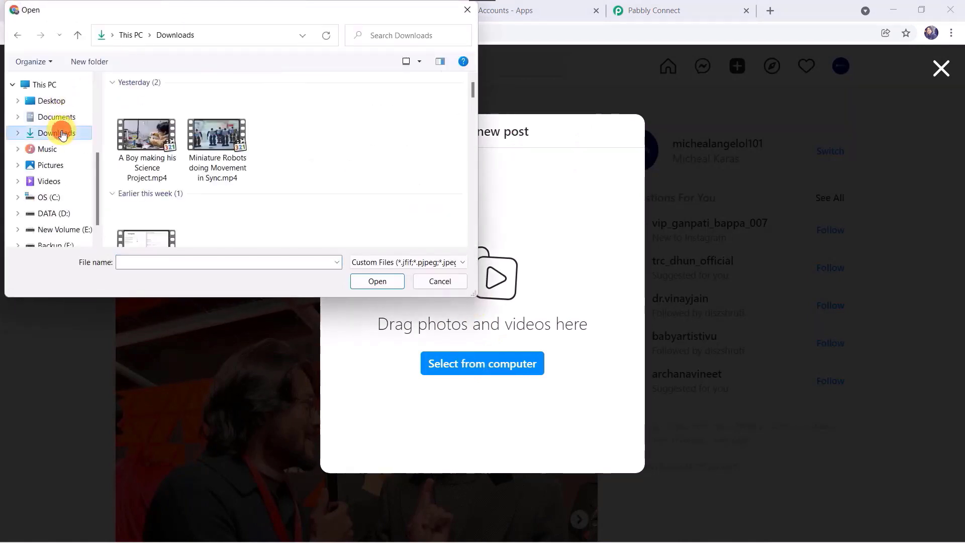
double_click(151, 160)
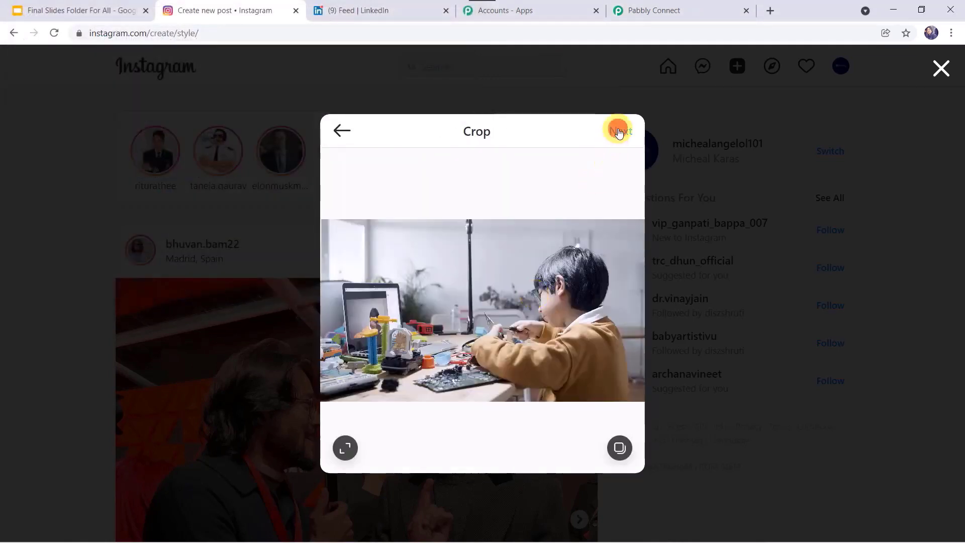
left_click(619, 131)
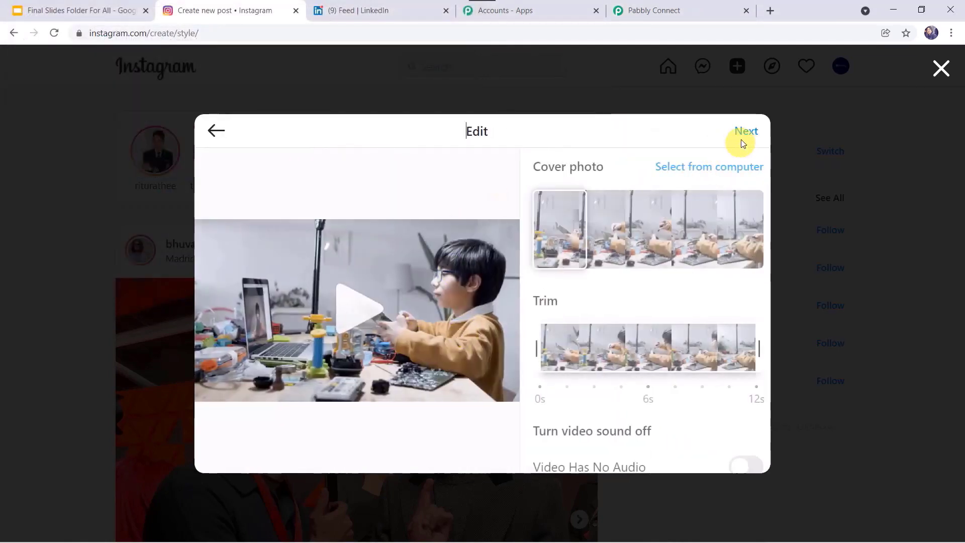
left_click(746, 133)
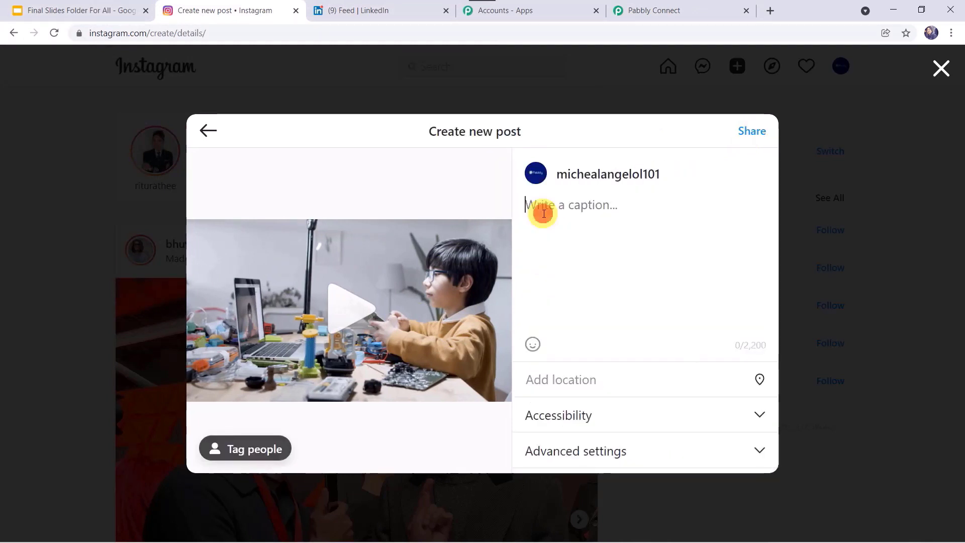
- Caption it 'A Boy making his Science Project.', share it, and reload the feed
left_click(544, 213)
type("A Boy making his Science Project.")
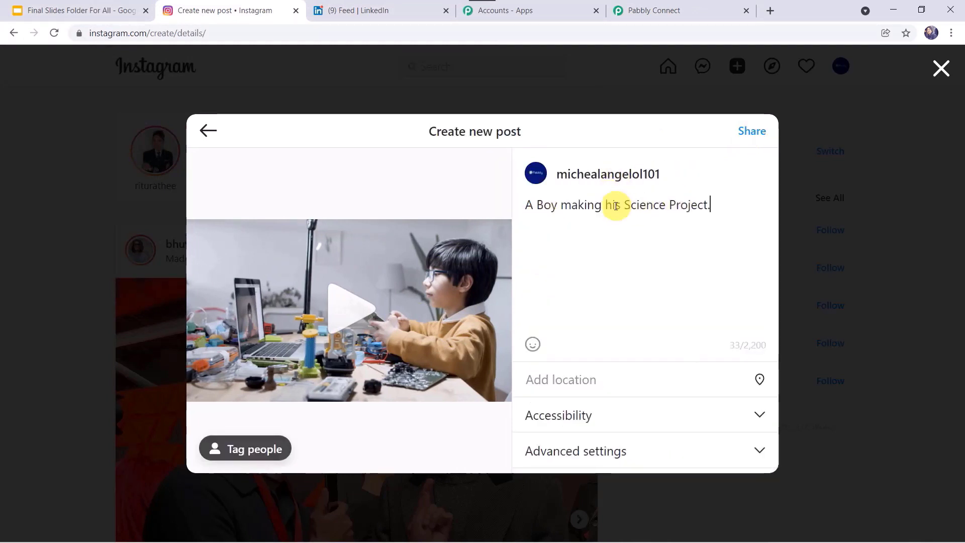
left_click(753, 129)
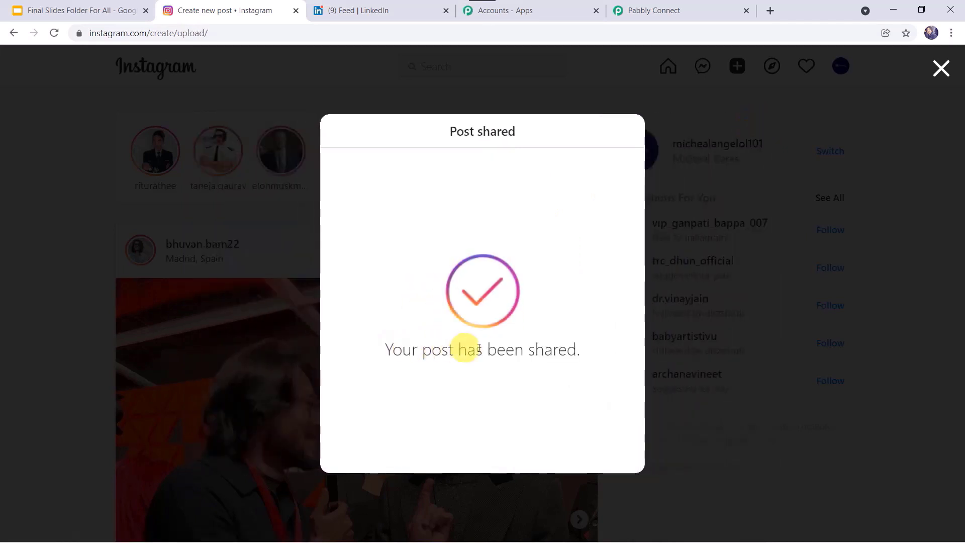
left_click(939, 75)
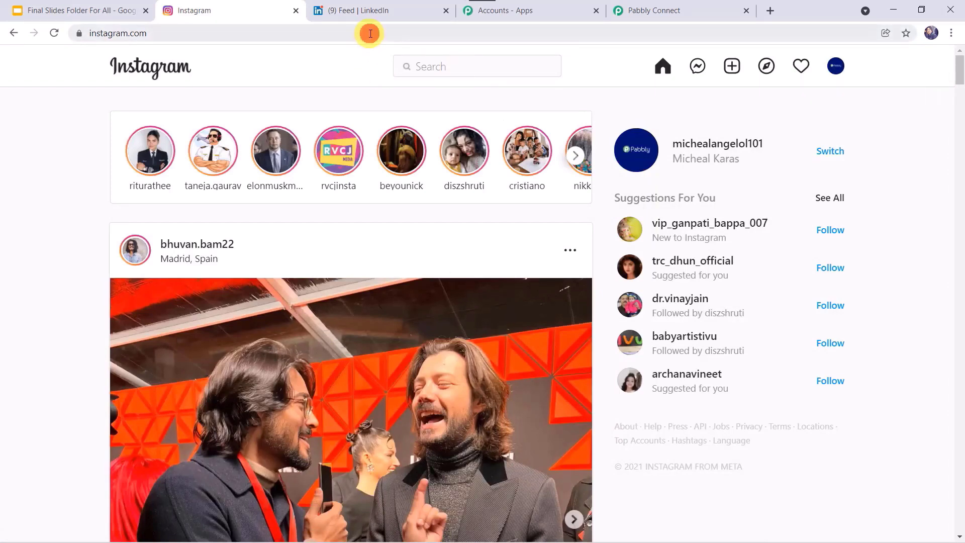
left_click(370, 33)
key("Return")
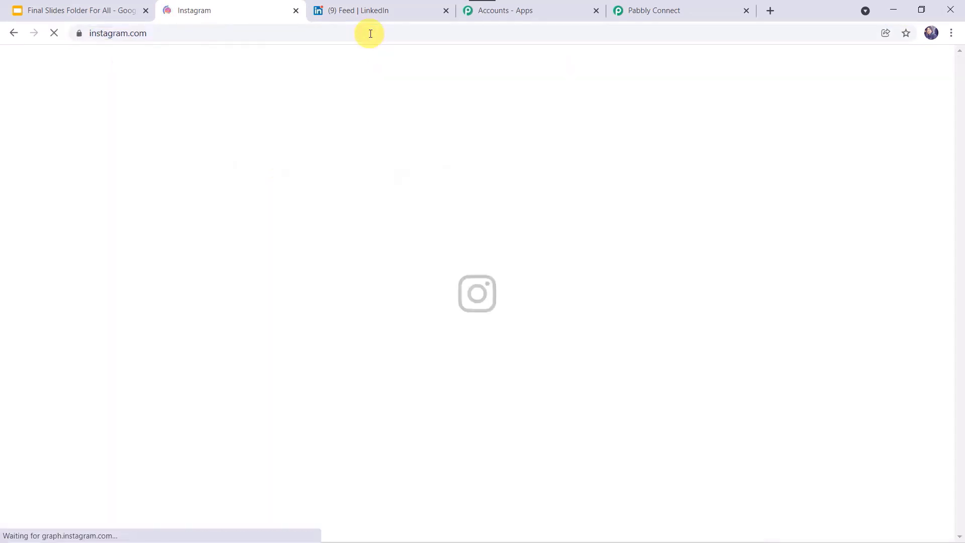
- Send the trigger test request and review the VIDEO response with the science-project caption
scroll(274, 345, "down", 5)
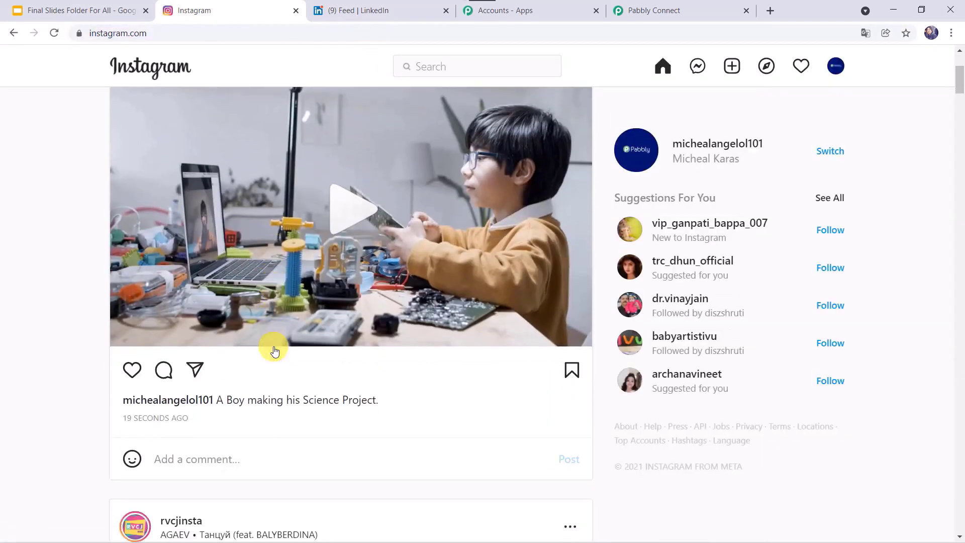
scroll(274, 347, "up", 5)
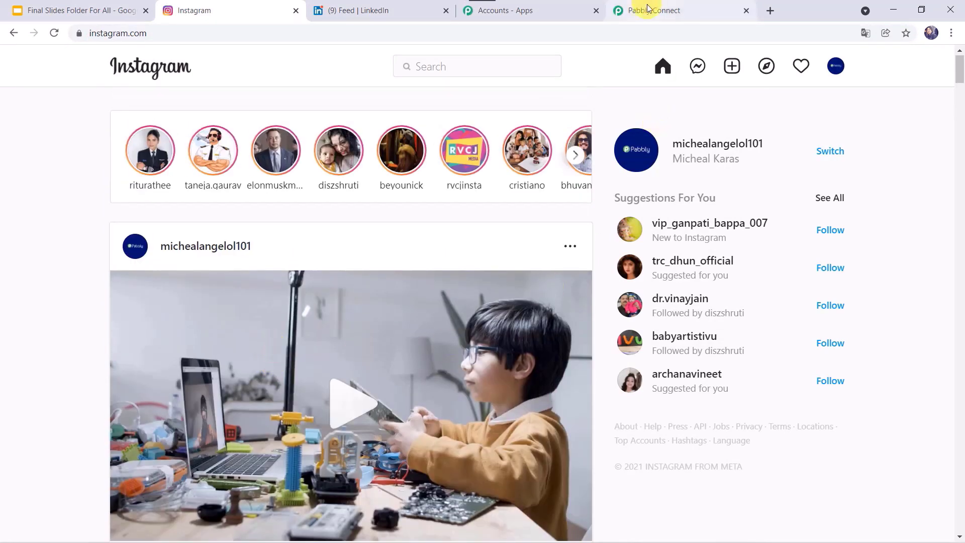
left_click(648, 10)
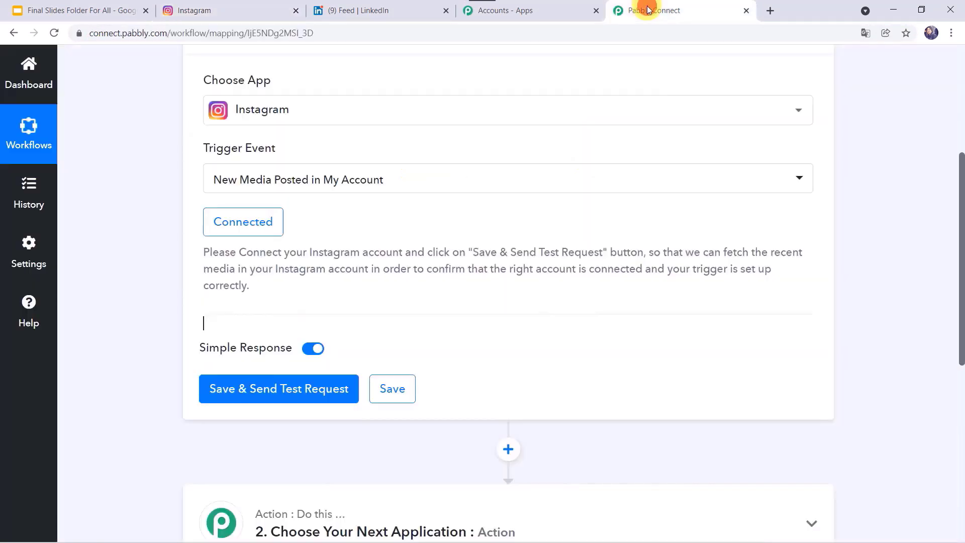
left_click(266, 391)
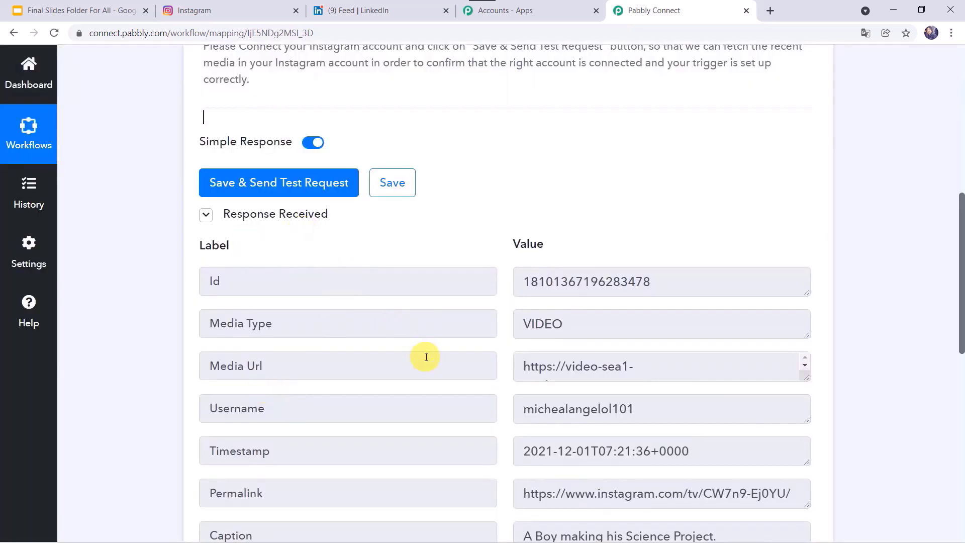
scroll(426, 357, "down", 3)
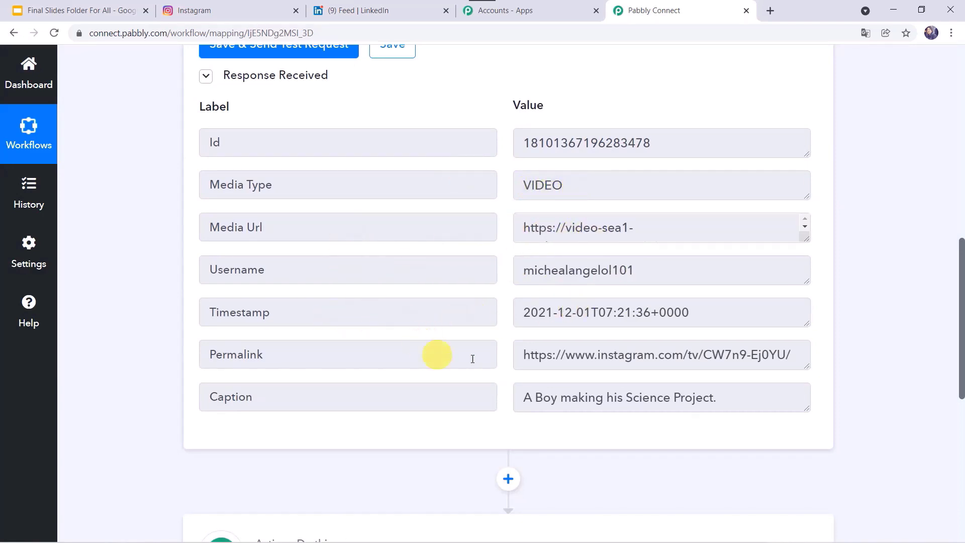
scroll(592, 357, "down", 1)
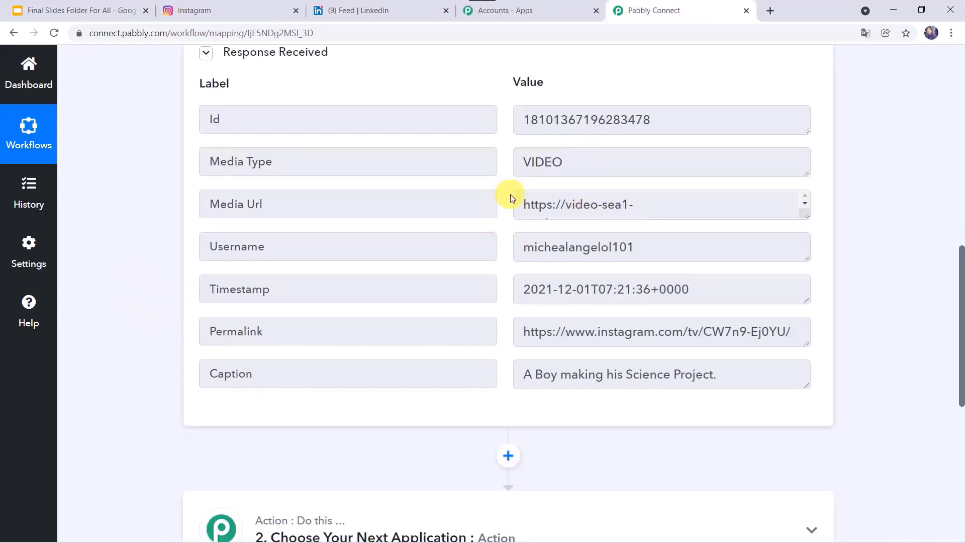
scroll(511, 197, "down", 5)
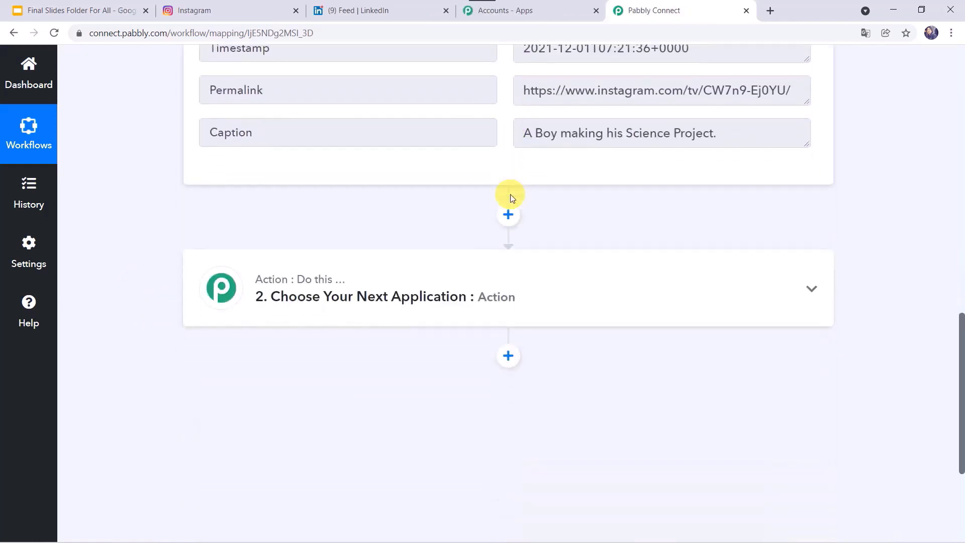
- Set the second action to LinkedIn with the event Share an Article or URL
left_click(534, 293)
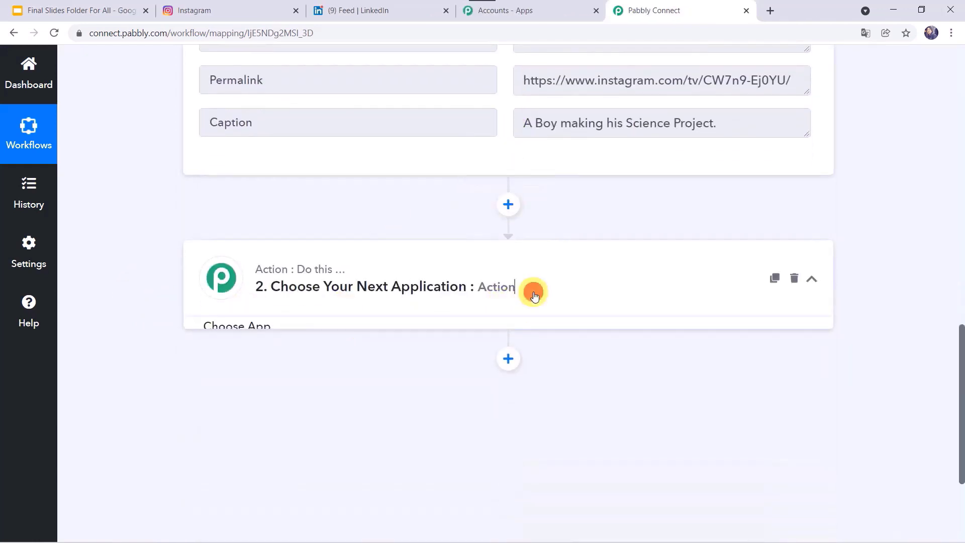
scroll(362, 360, "down", 1)
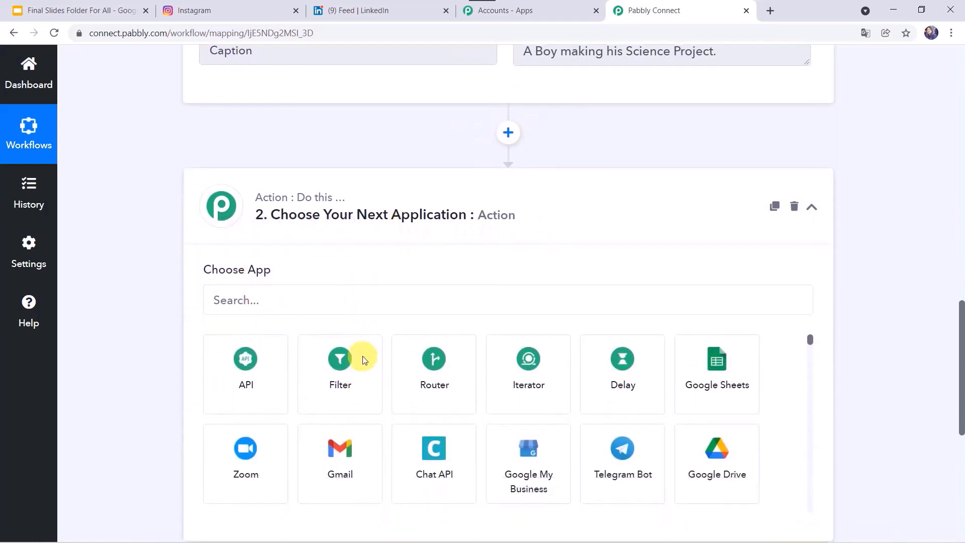
left_click(354, 294)
type("linke")
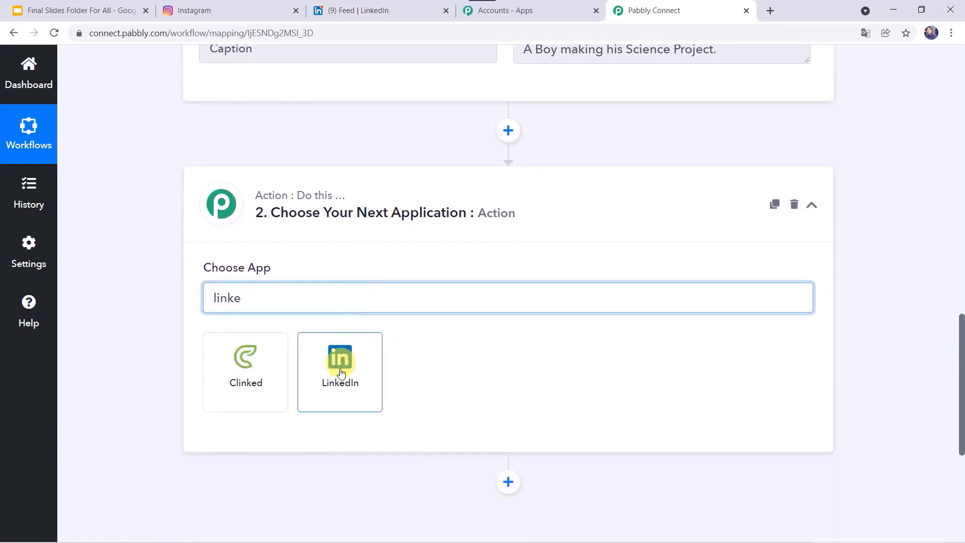
left_click(341, 372)
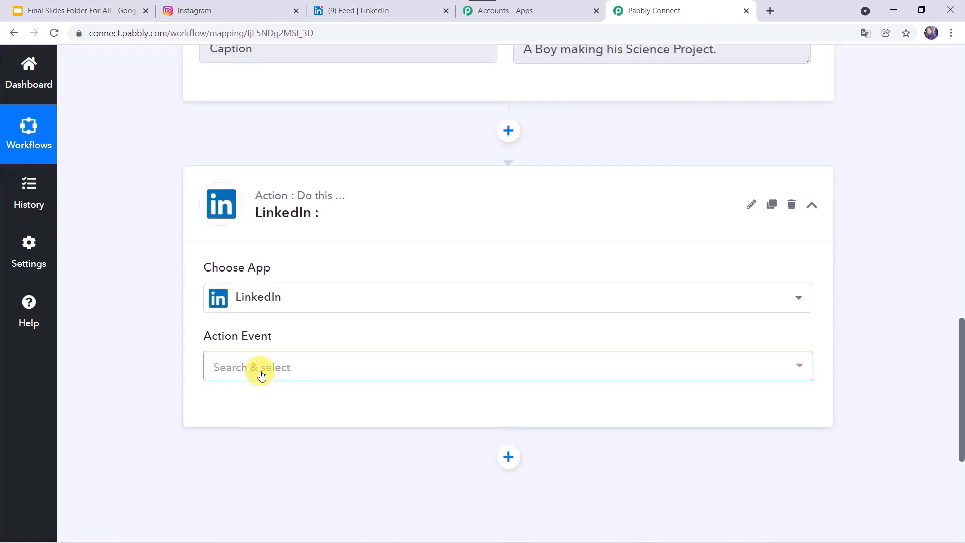
left_click(261, 373)
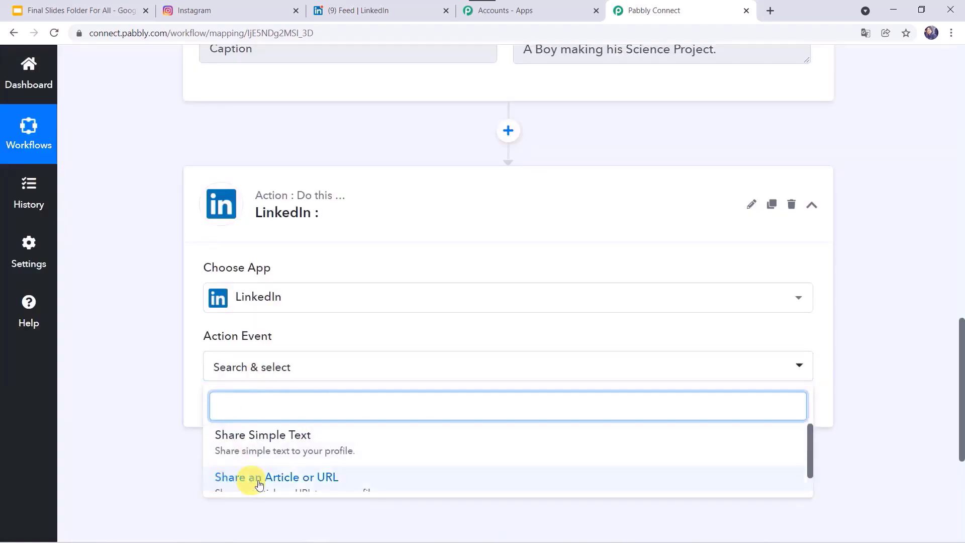
left_click(312, 480)
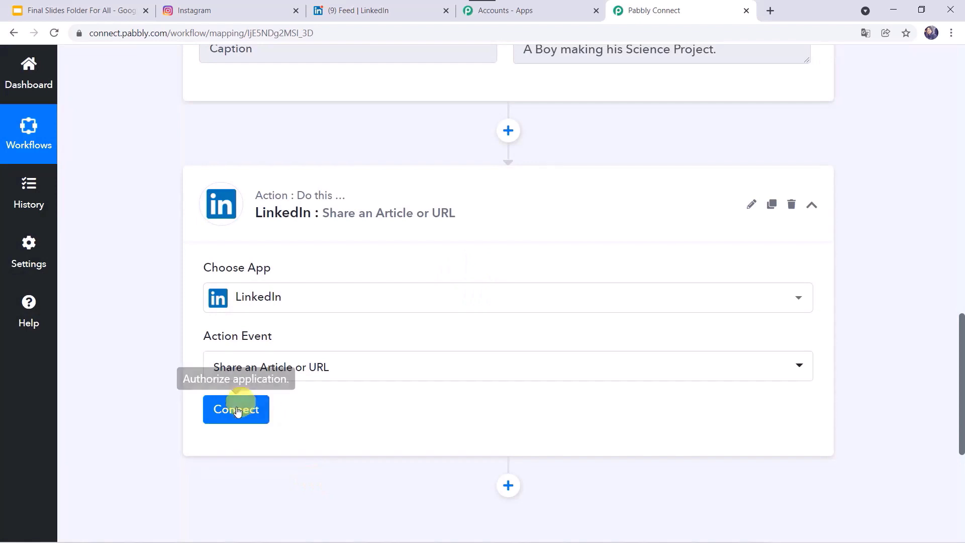
- Add a new LinkedIn connection and sign in to authorize it
left_click(237, 410)
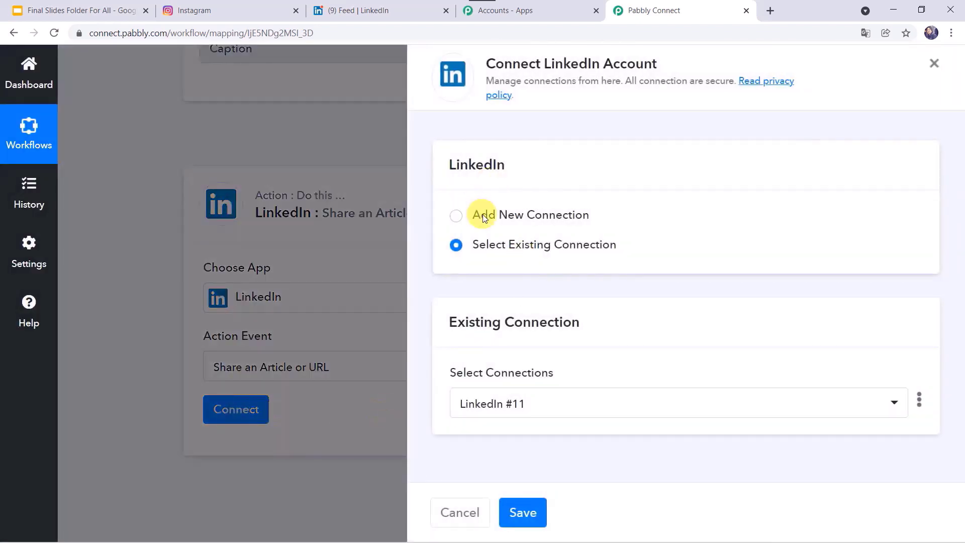
left_click(483, 216)
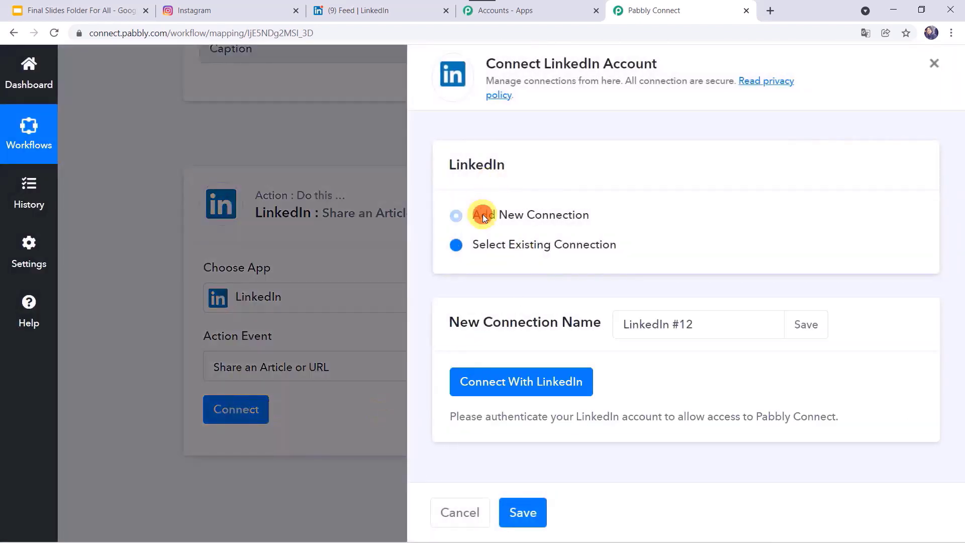
left_click(550, 383)
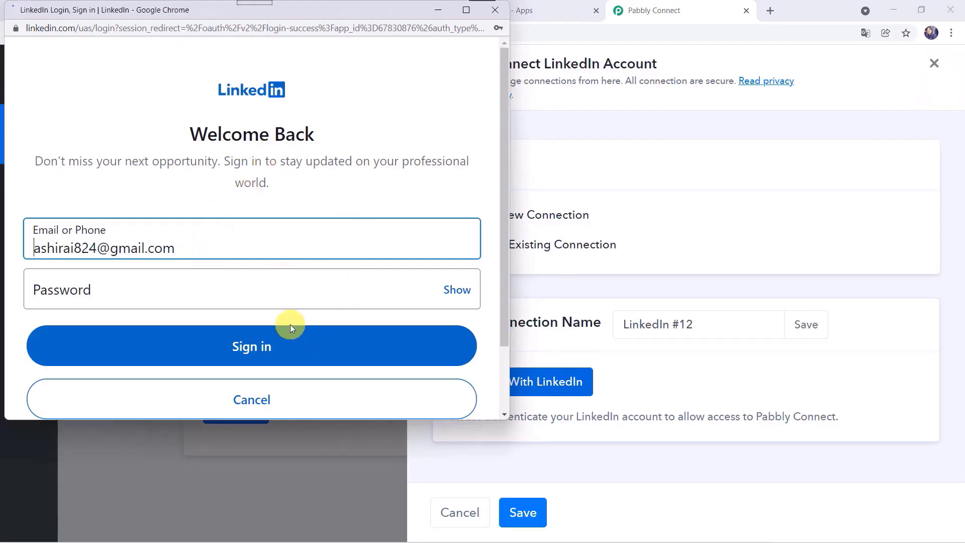
left_click(246, 355)
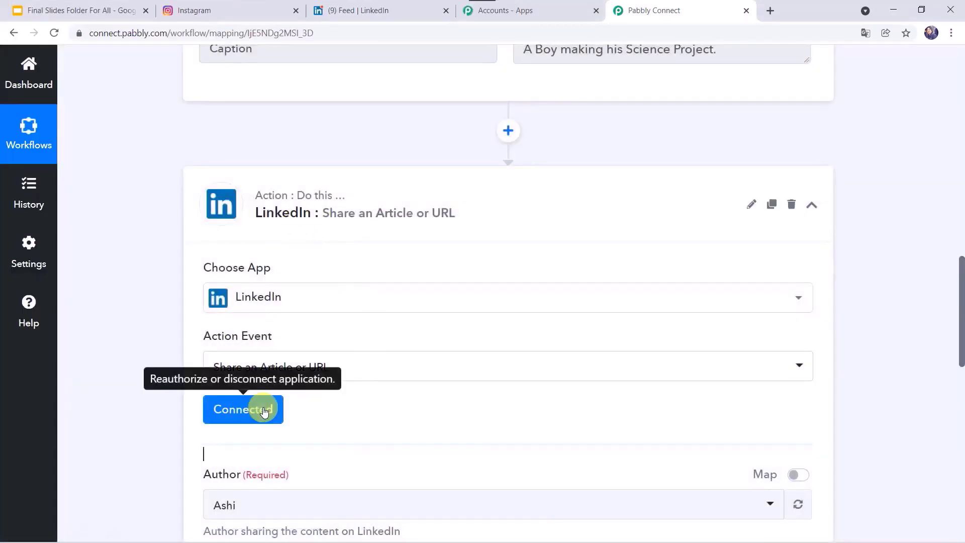
scroll(442, 417, "down", 4)
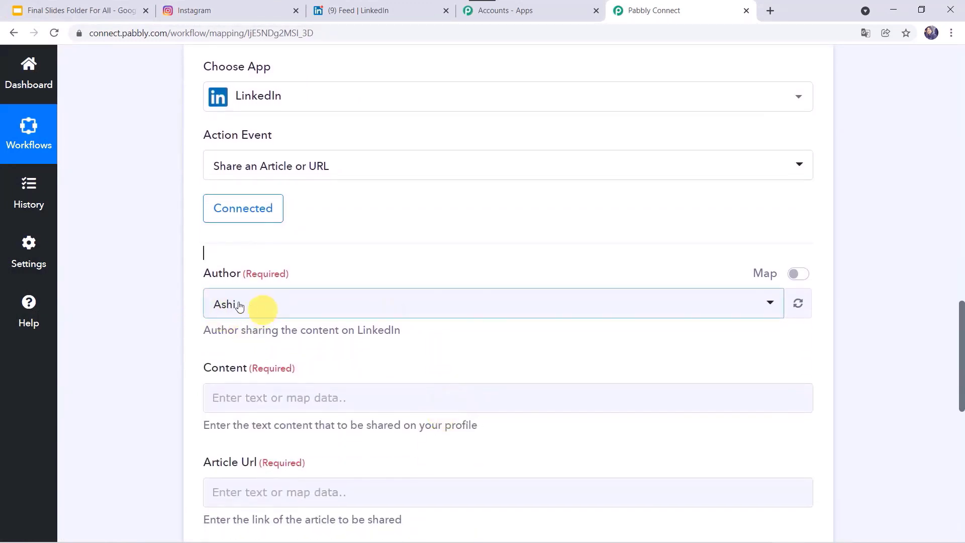
left_click(369, 8)
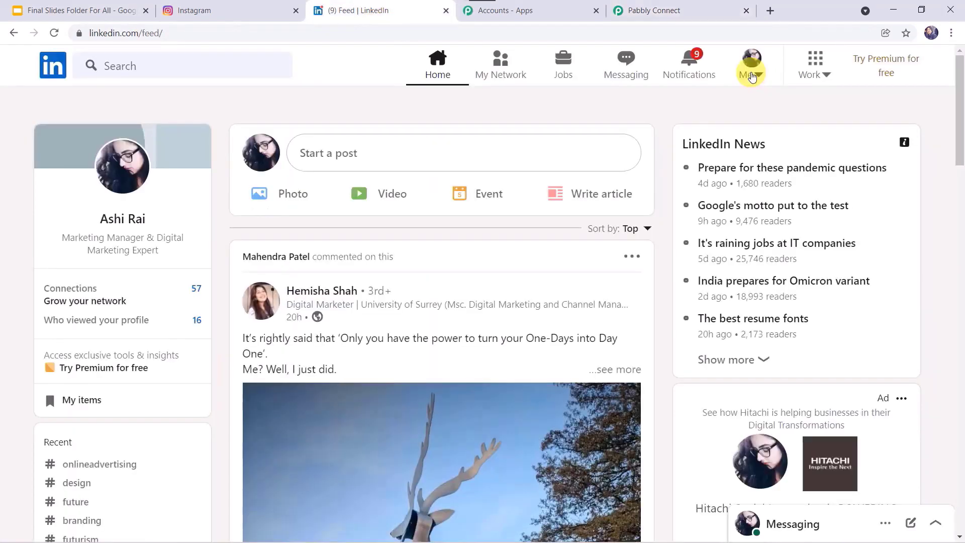
left_click(752, 76)
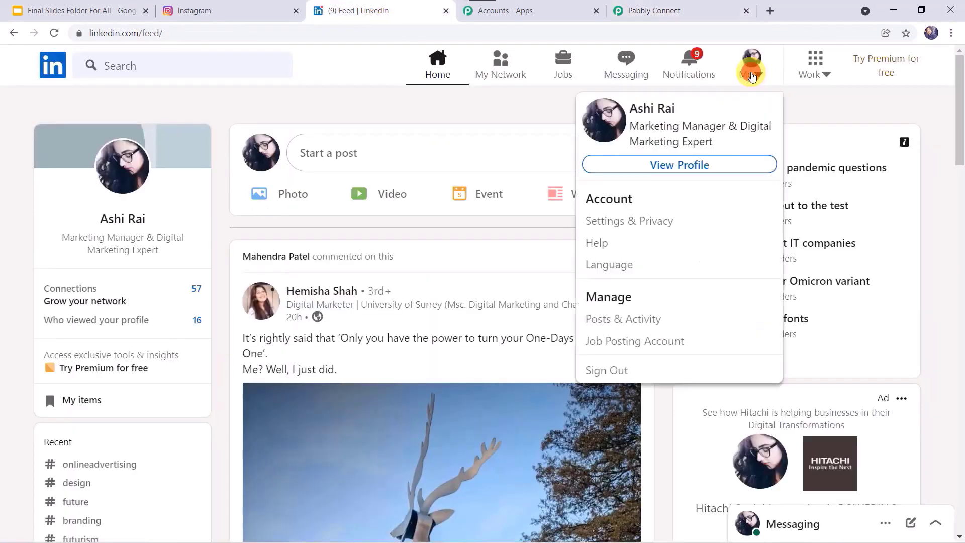
left_click(683, 13)
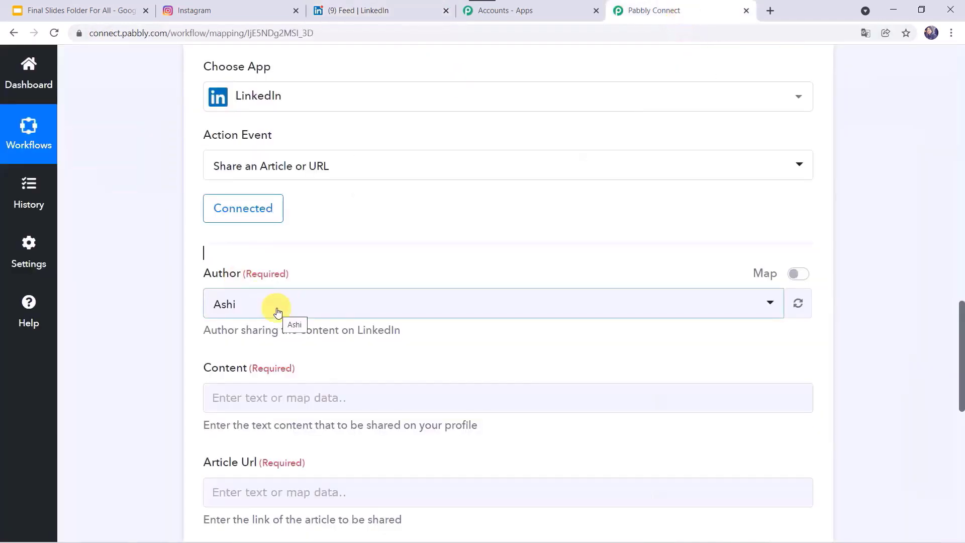
scroll(277, 312, "down", 2)
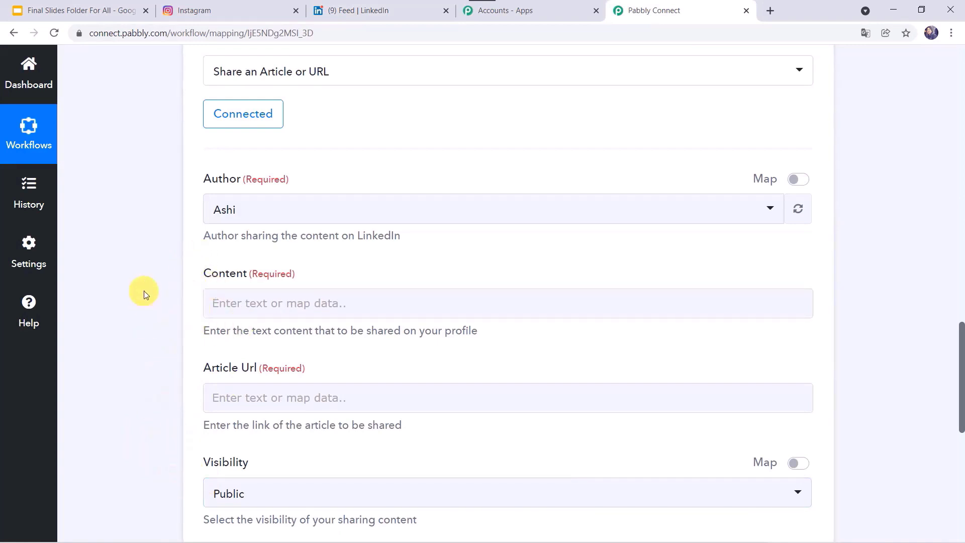
scroll(144, 291, "up", 15)
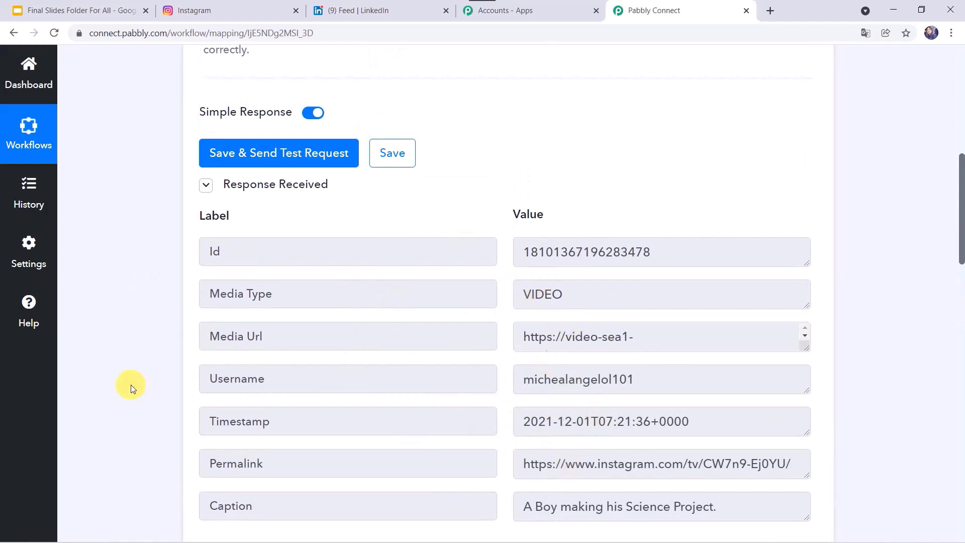
scroll(131, 388, "down", 15)
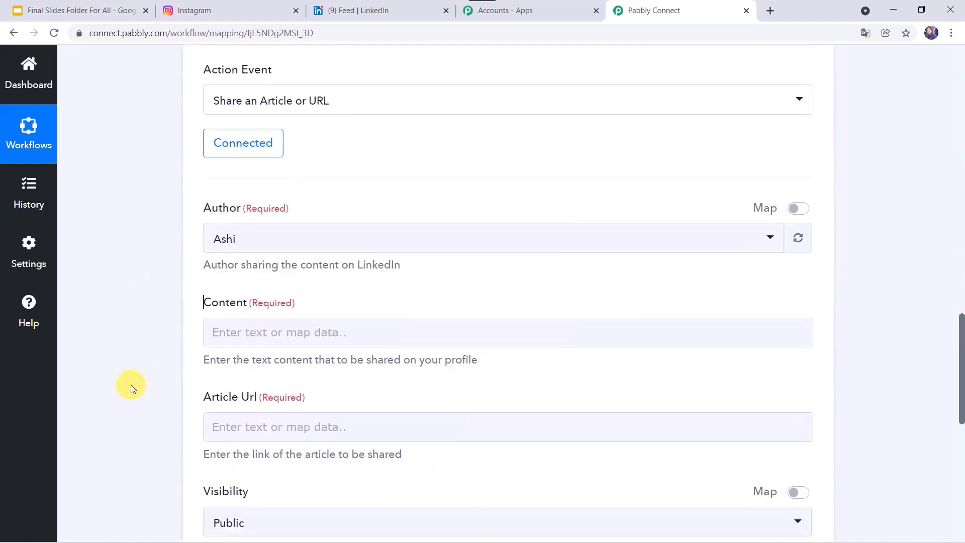
- Map the Instagram Caption into the LinkedIn Content field
left_click(238, 336)
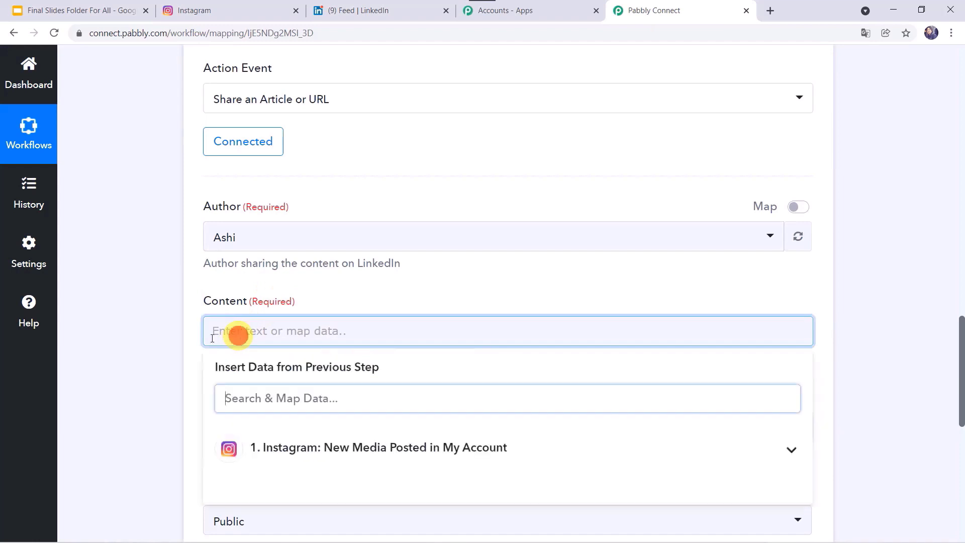
scroll(162, 366, "down", 3)
left_click(310, 325)
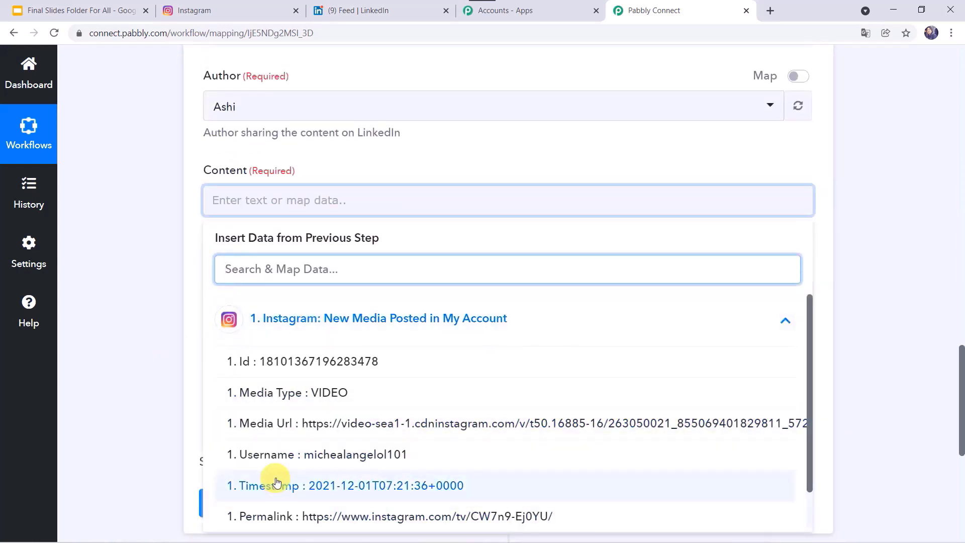
scroll(276, 481, "down", 1)
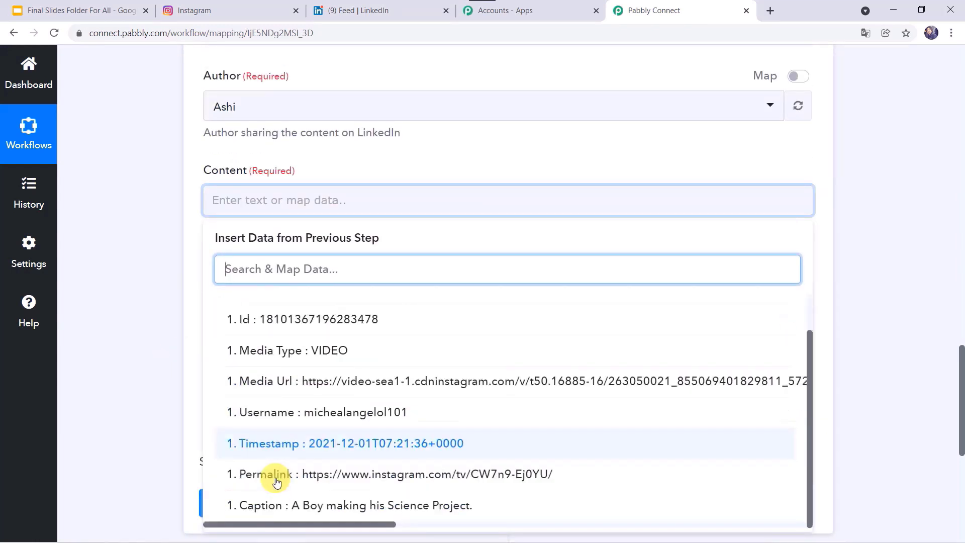
left_click(399, 509)
left_click(179, 335)
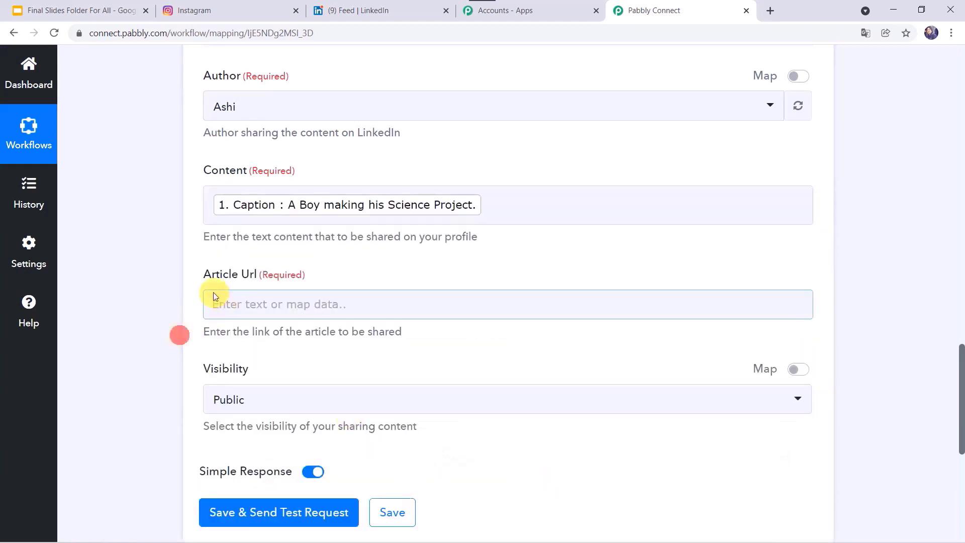
- Map Permalink into Article Url, keep Visibility Public, and send a test request
left_click(238, 301)
left_click(294, 415)
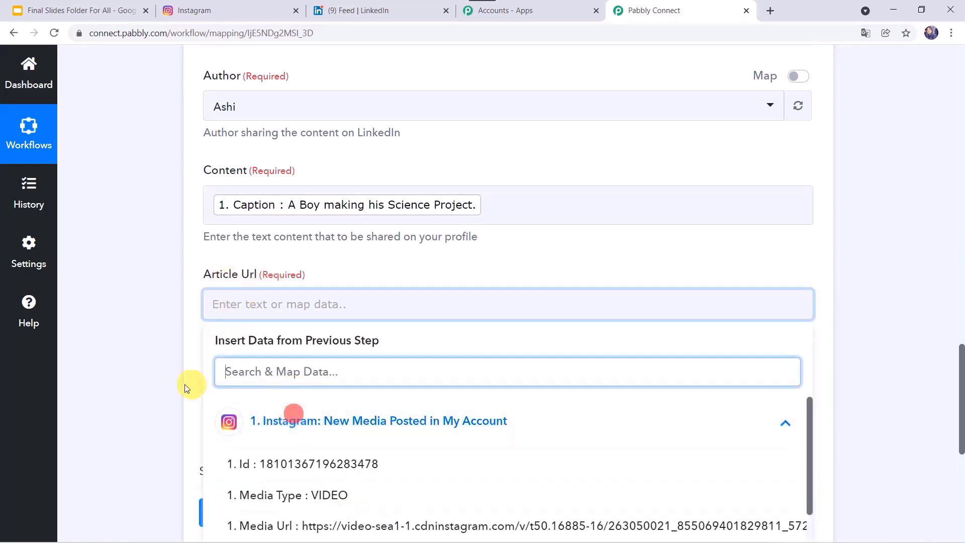
scroll(181, 385, "down", 3)
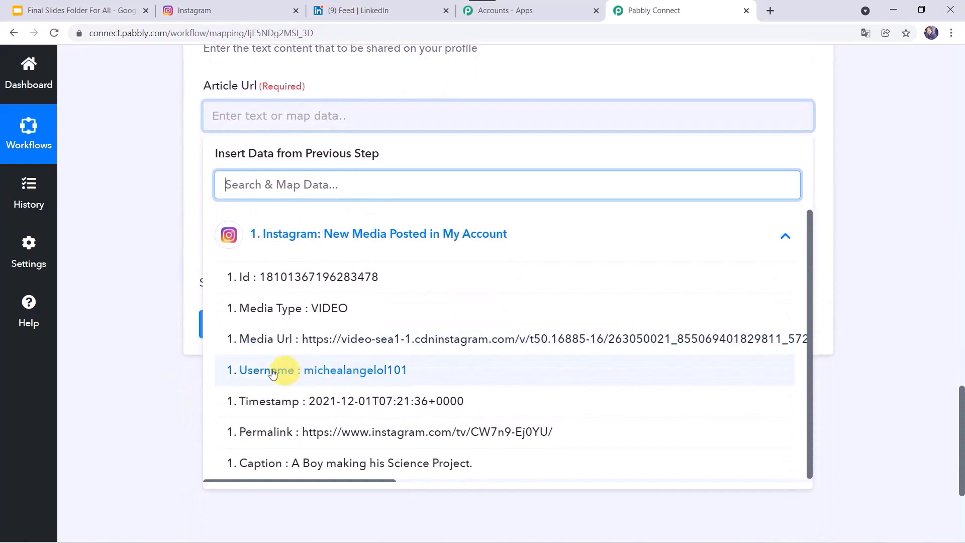
left_click(282, 433)
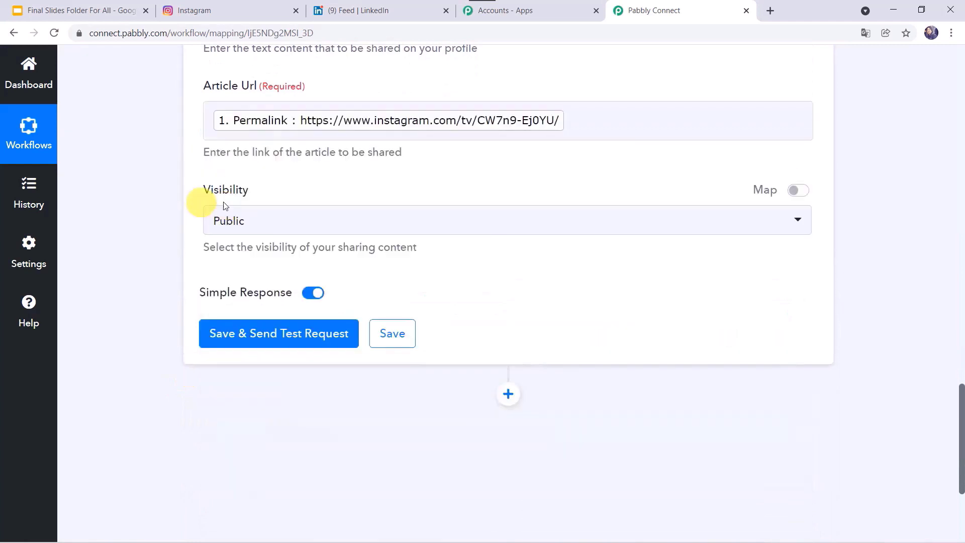
left_click(286, 224)
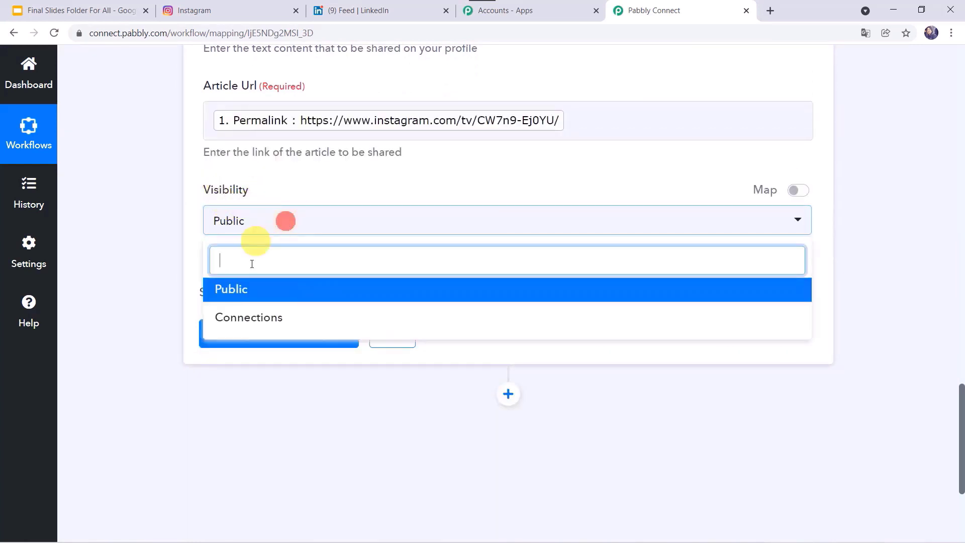
left_click(256, 290)
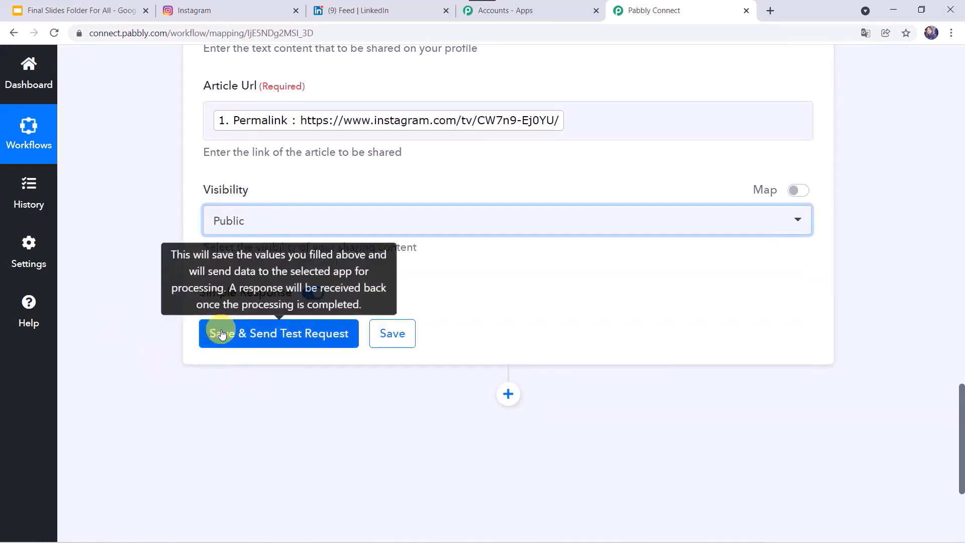
left_click(253, 334)
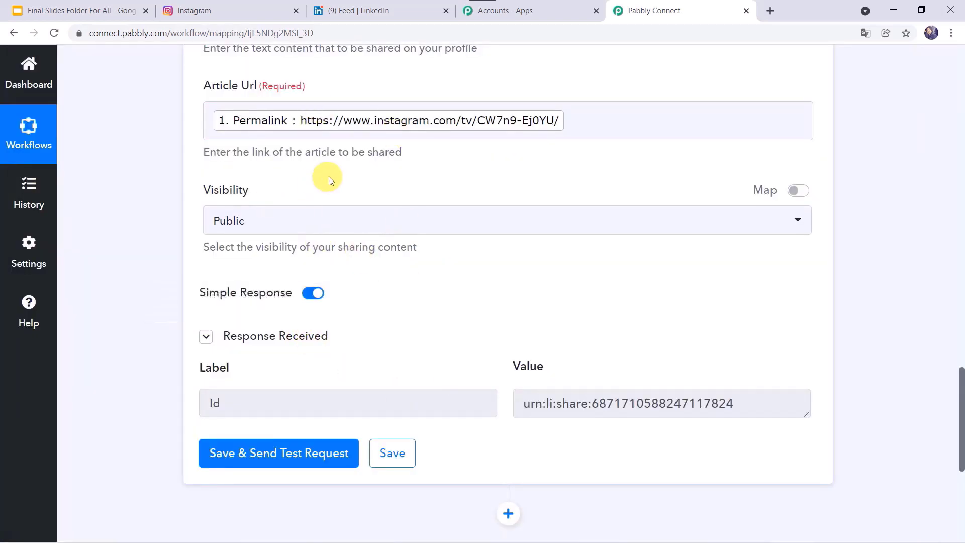
- Reload LinkedIn and open the notification for the shared science-project post
left_click(385, 11)
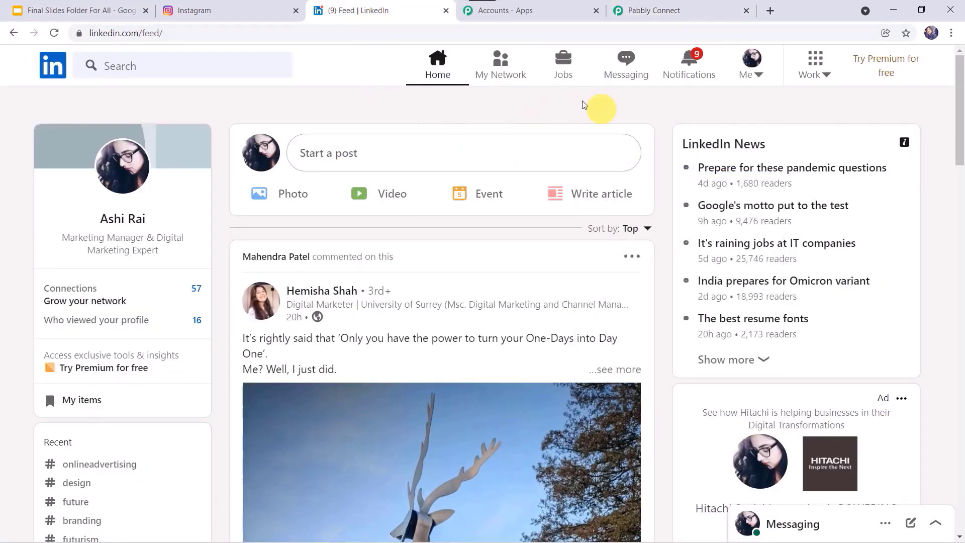
left_click(286, 36)
key("ctrl+a")
key("Return")
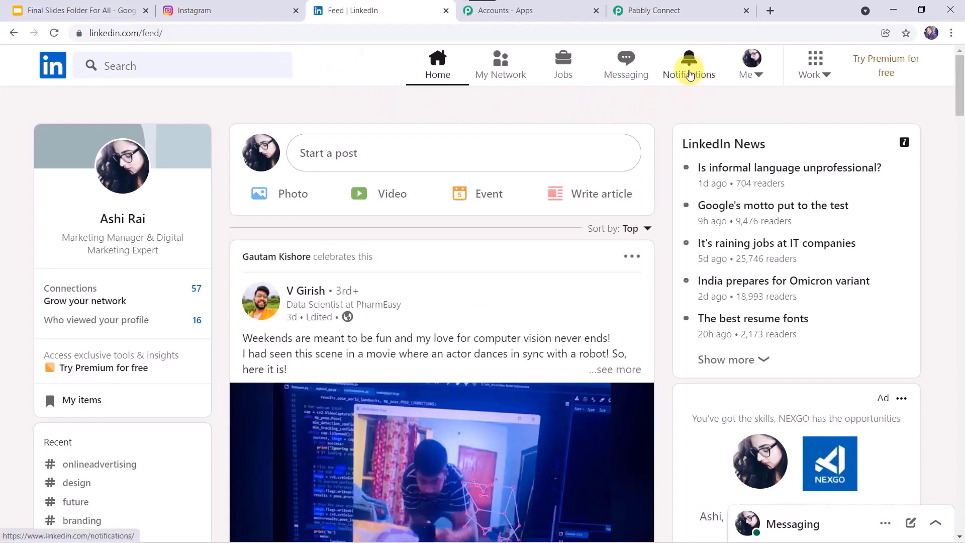
left_click(689, 72)
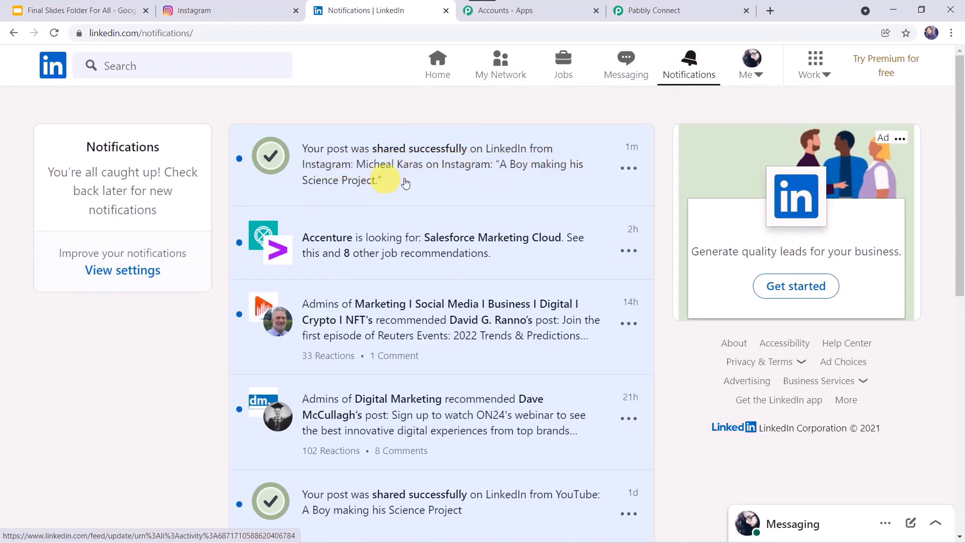
left_click(462, 171)
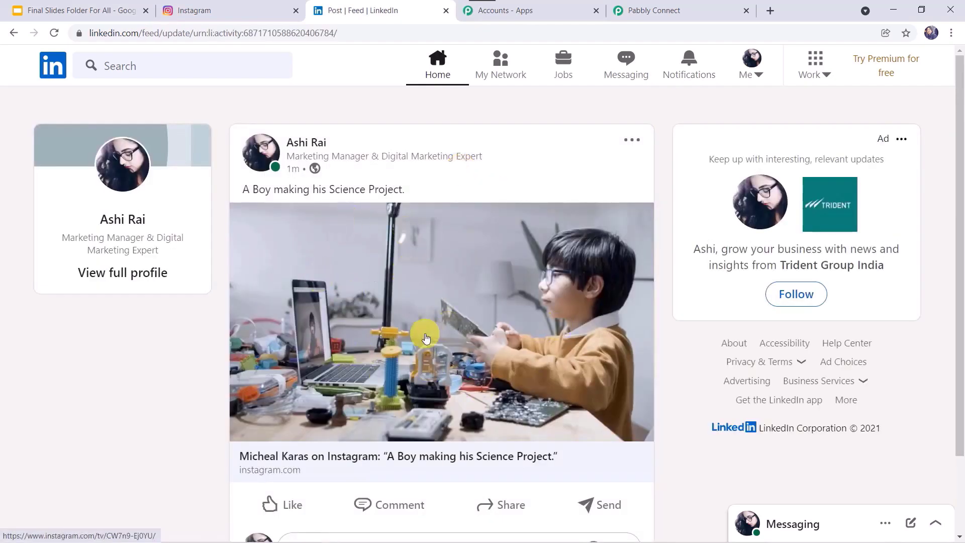
- Open the post's Instagram original, then save the LinkedIn step in Pabbly Connect
left_click(426, 338)
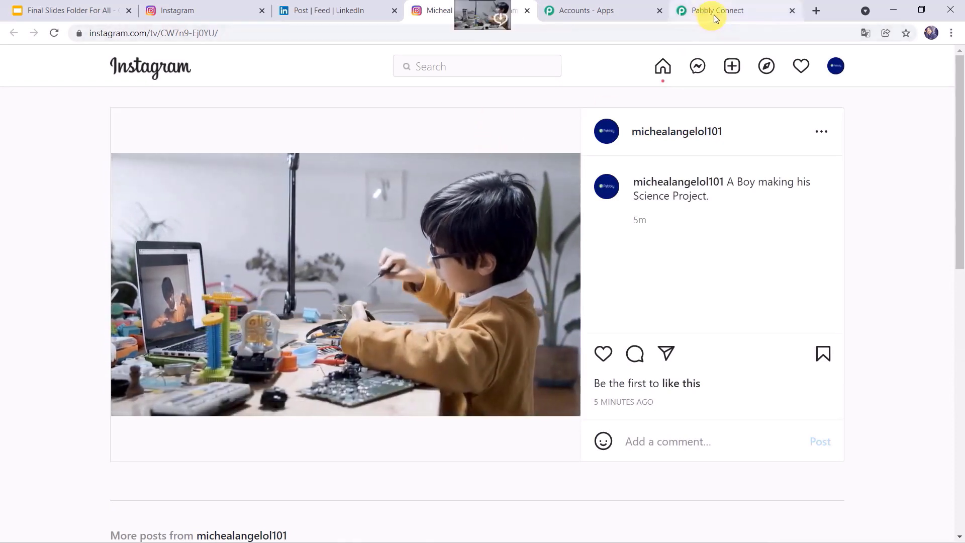
left_click(714, 14)
left_click(405, 455)
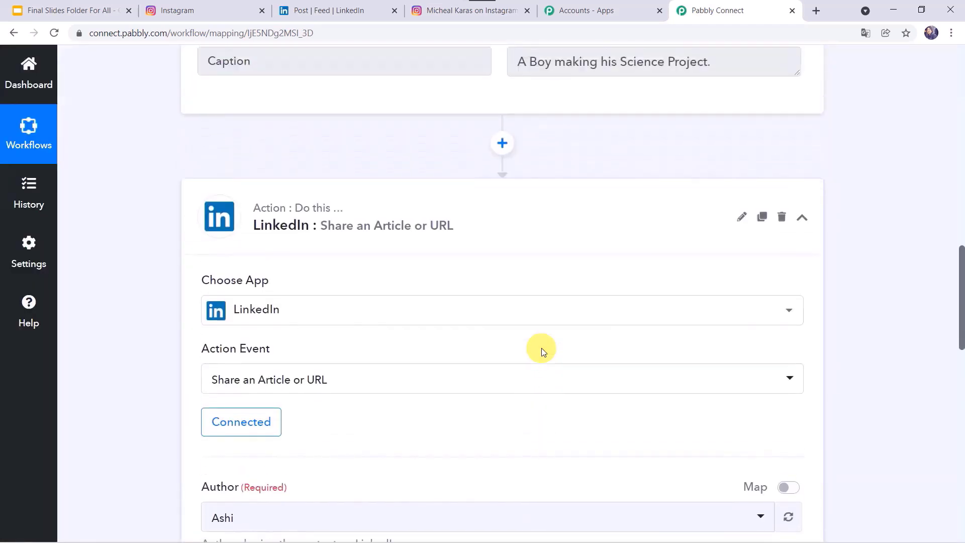
- Collapse the LinkedIn action step and the Instagram trigger step in the existing workflow
scroll(542, 348, "up", 3)
left_click(526, 319)
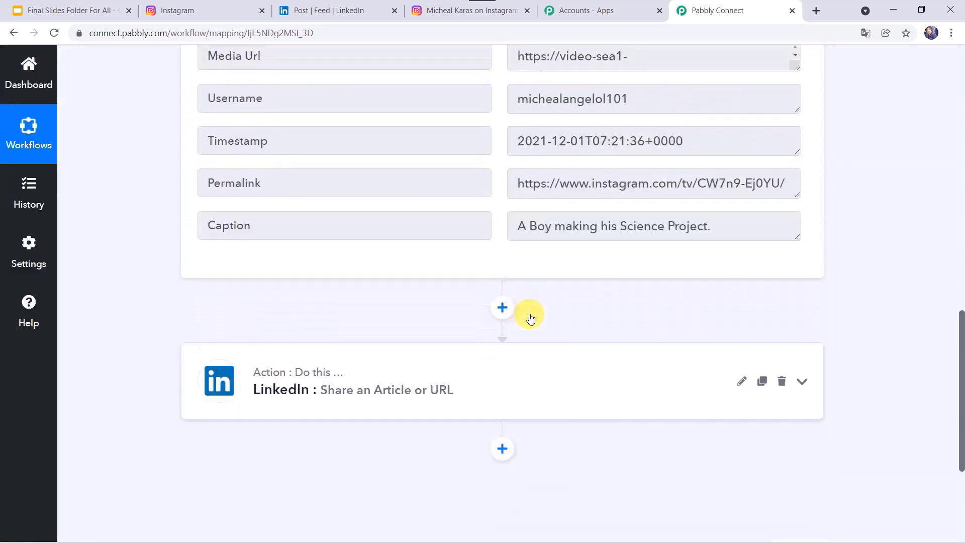
scroll(533, 302, "up", 15)
left_click(543, 260)
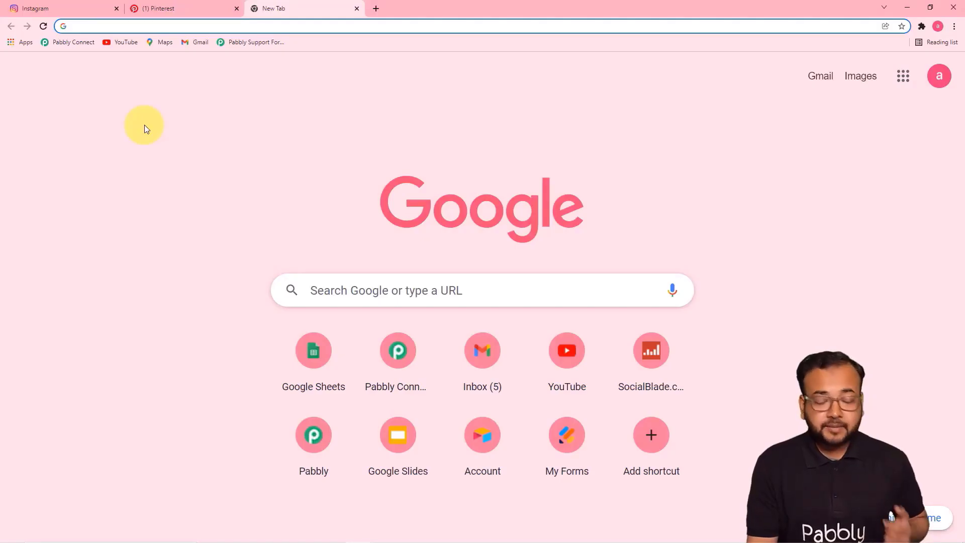
- Open the Pabbly Connect dashboard from the bookmarks bar
left_click(68, 47)
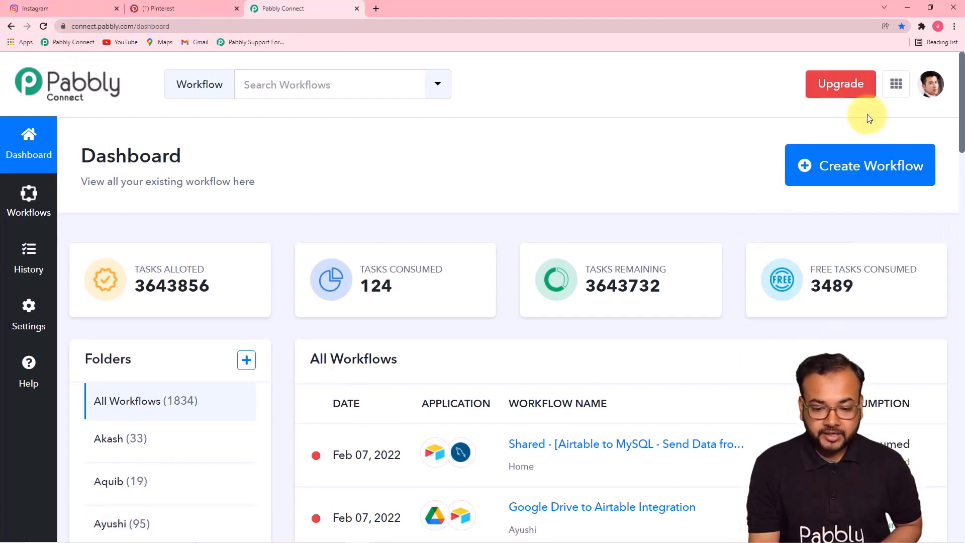
- Create a new workflow named 'Auto Post Intsagram Content on Pinteresr as a New Pin'
left_click(865, 169)
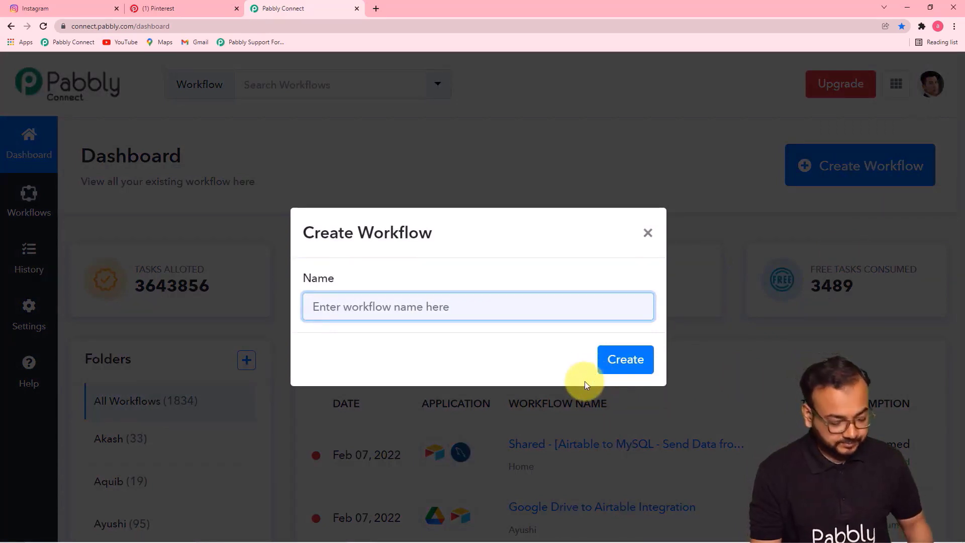
type("Auto Post Intsagram Content on Pinteresr as a New Pin")
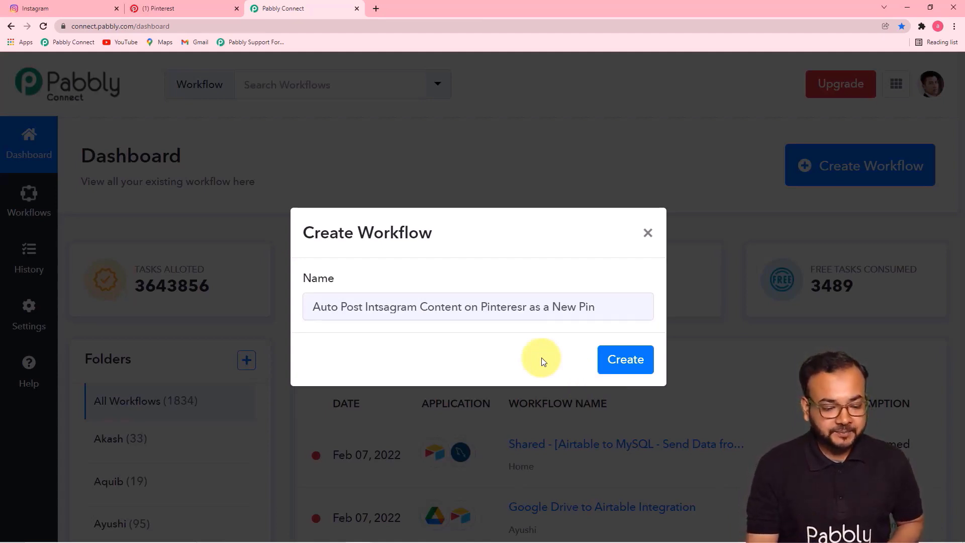
left_click(629, 360)
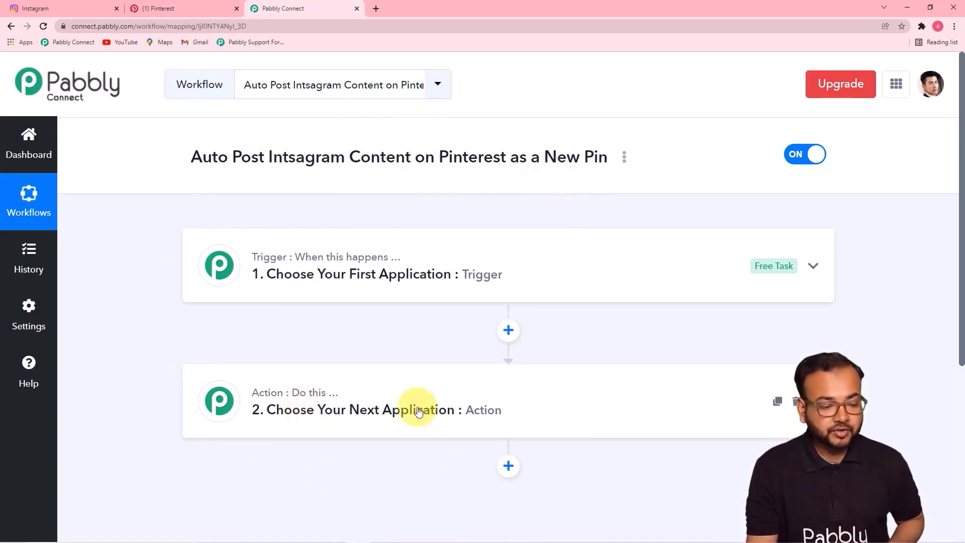
- Set the trigger to Instagram for Business with the New Media Posted in My Account event
left_click(345, 290)
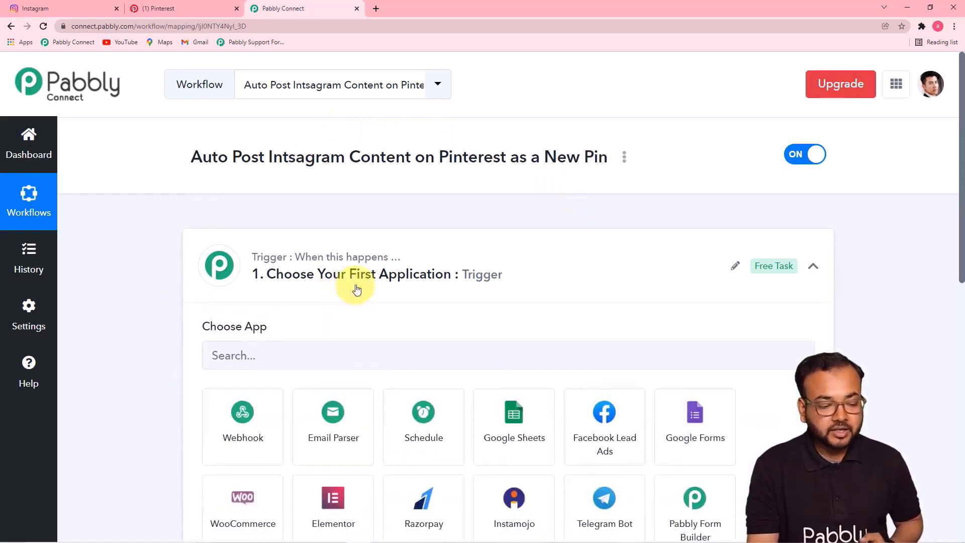
scroll(355, 287, "down", 1)
scroll(357, 290, "down", 2)
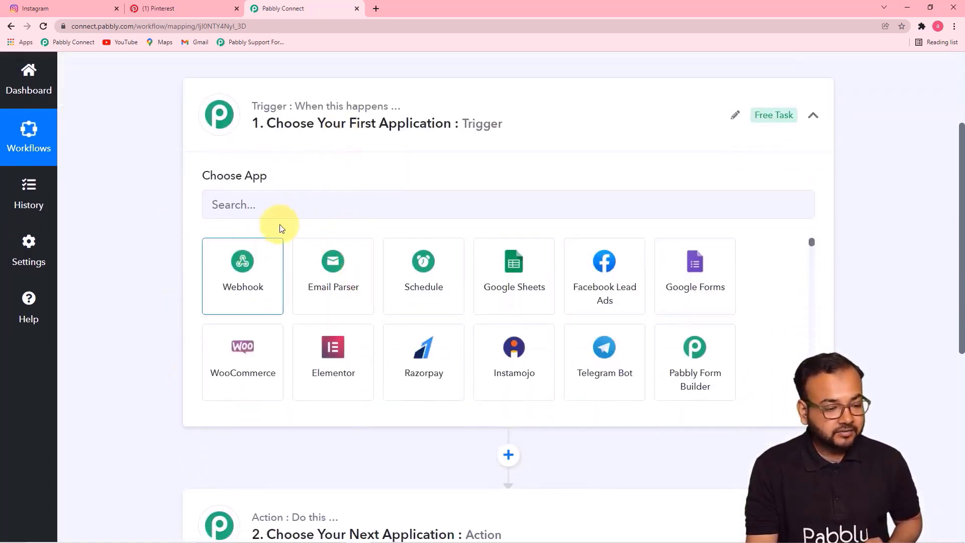
left_click(295, 209)
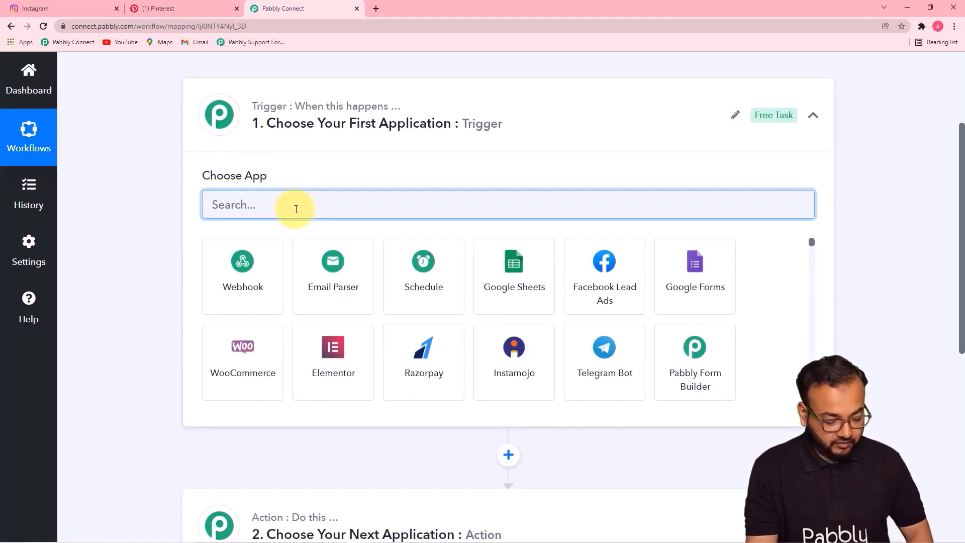
type("inst")
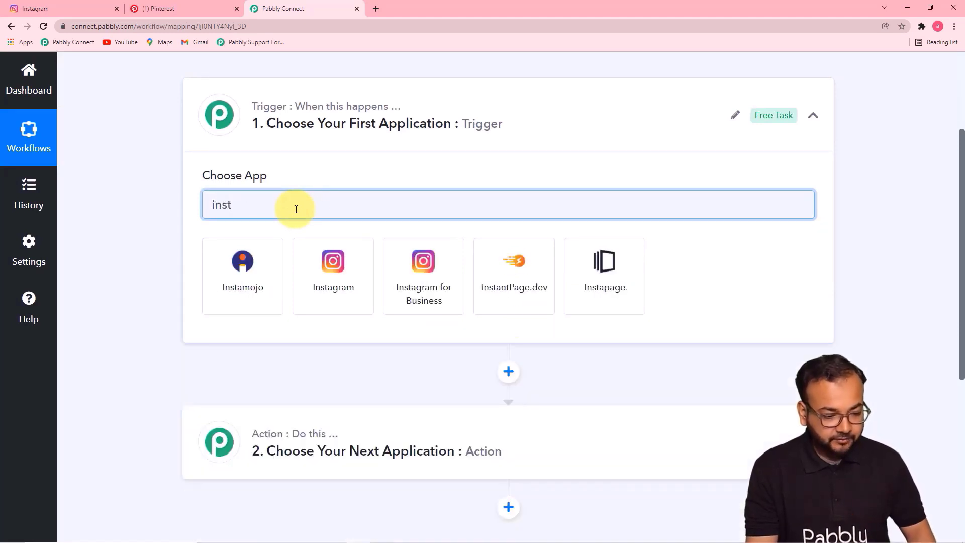
left_click(422, 282)
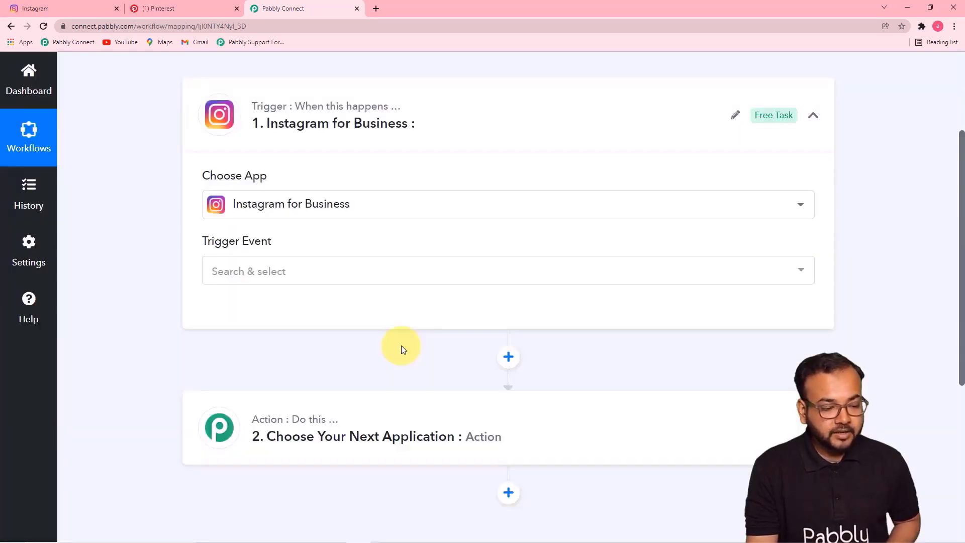
left_click(360, 271)
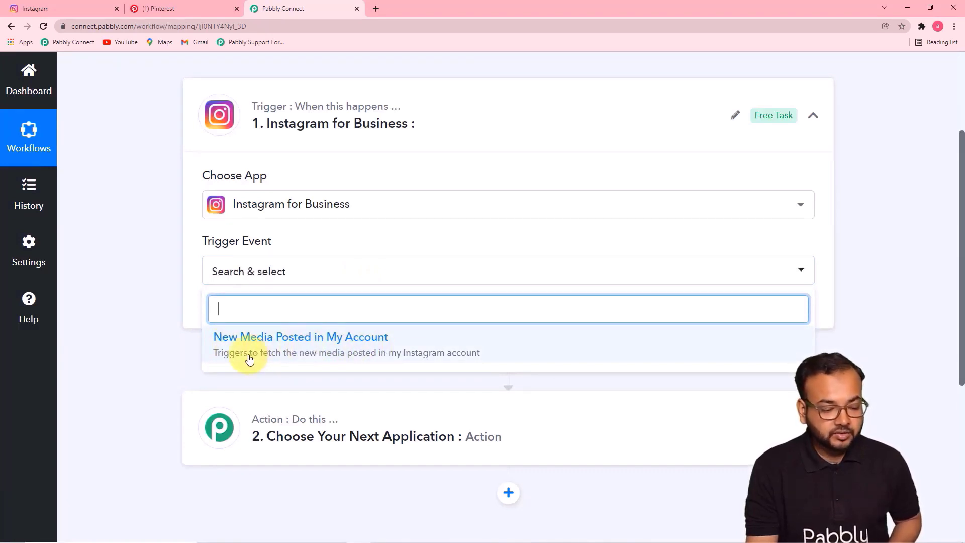
left_click(382, 341)
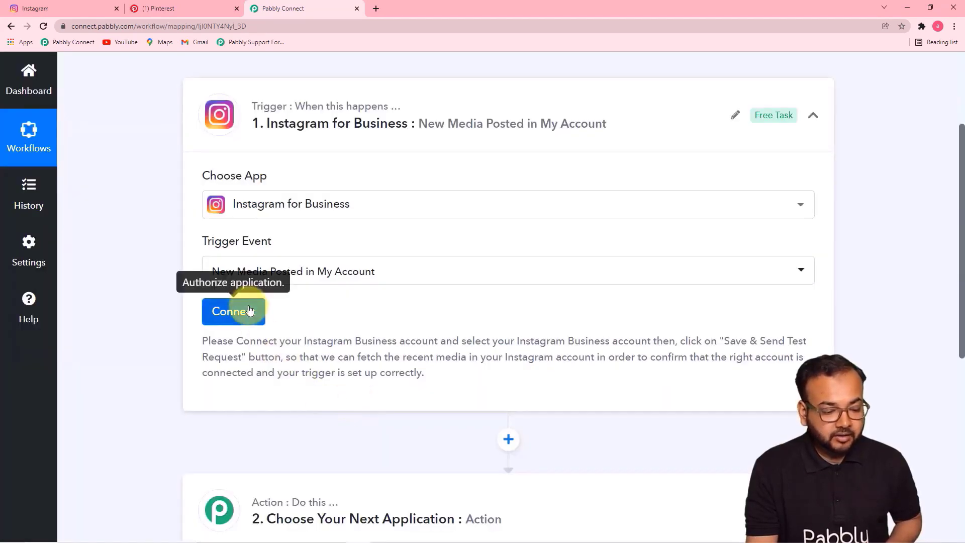
- Connect a new Instagram for Business account to the trigger
left_click(250, 310)
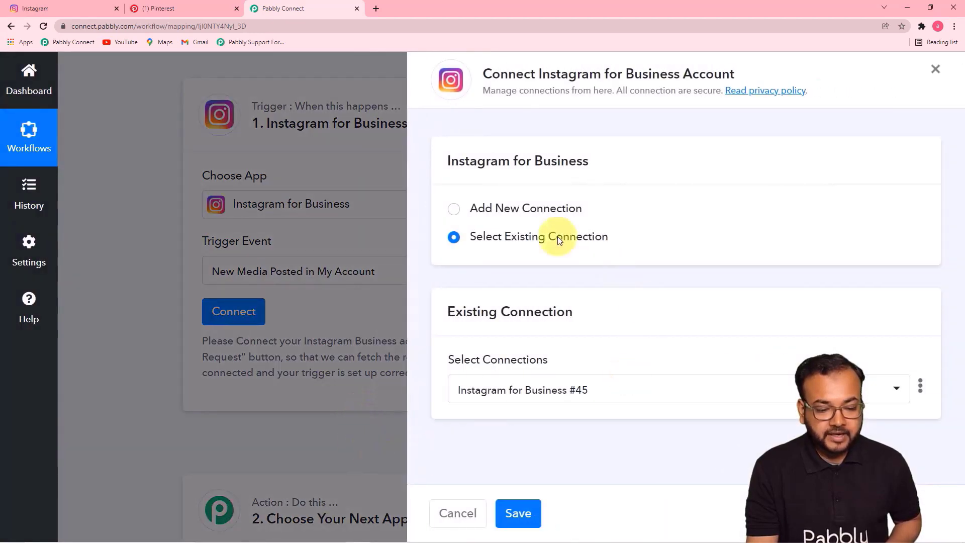
left_click(454, 208)
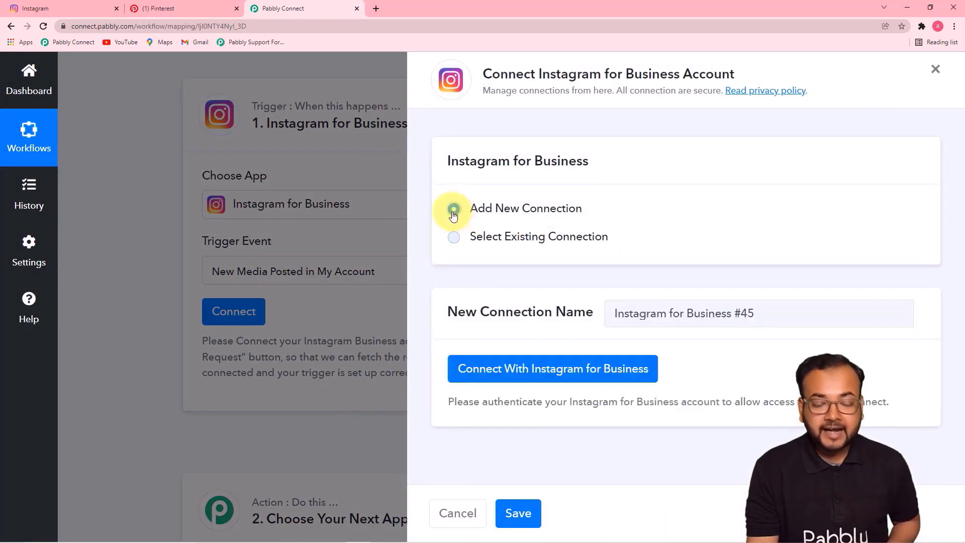
left_click(526, 373)
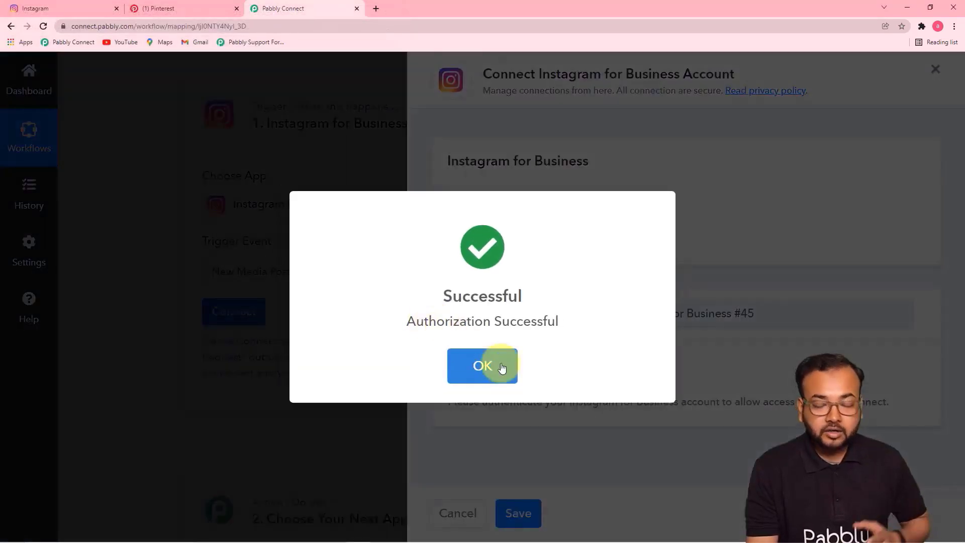
left_click(502, 368)
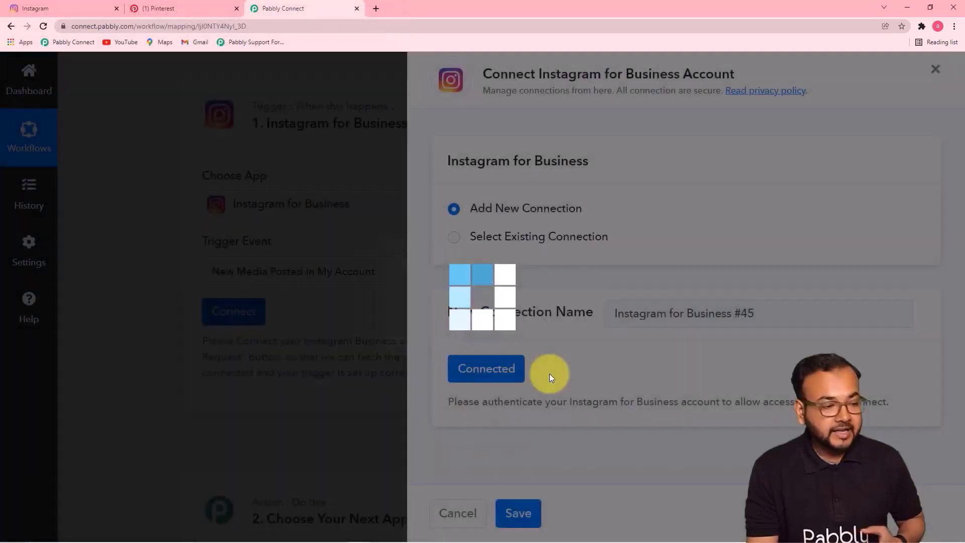
left_click(59, 7)
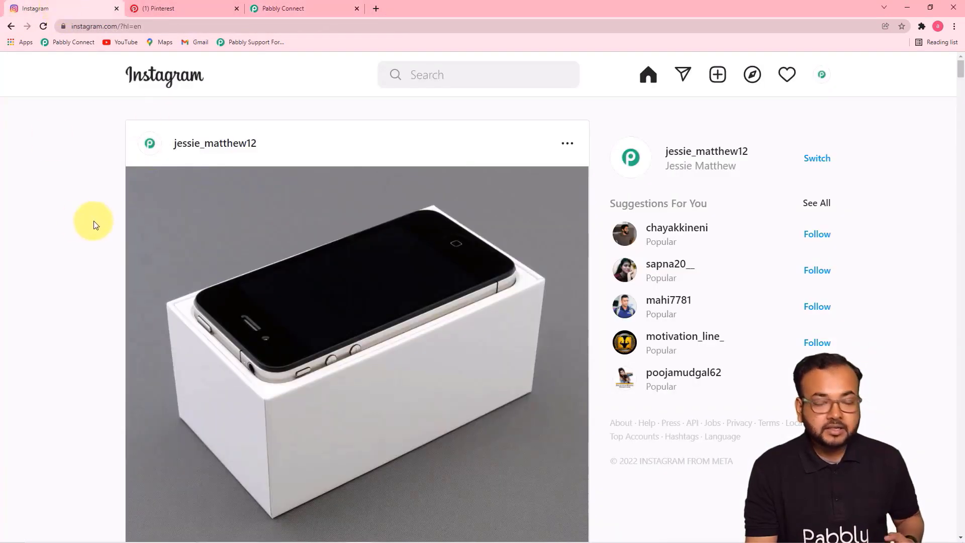
left_click(302, 14)
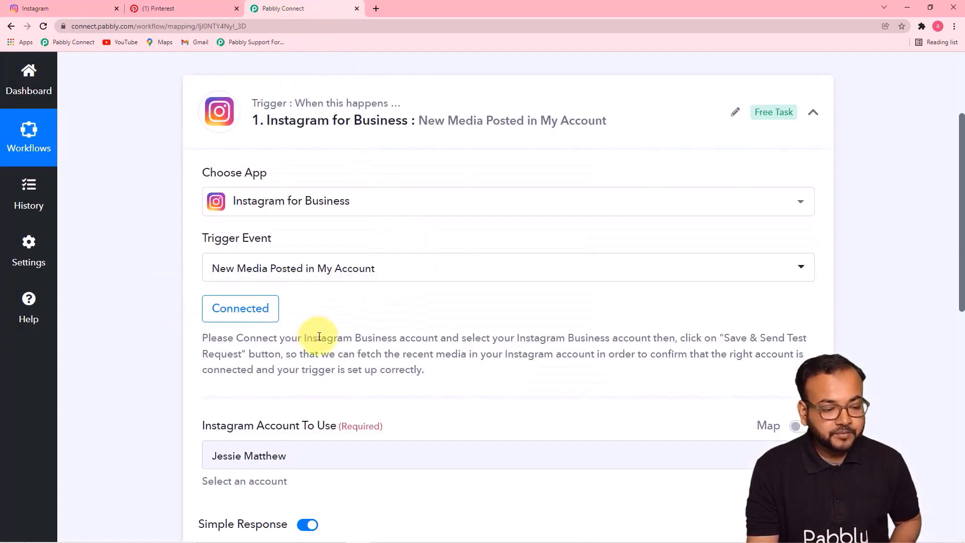
- Choose the Instagram account, send a test request, and enlarge the Media Url to read the response
scroll(319, 336, "down", 2)
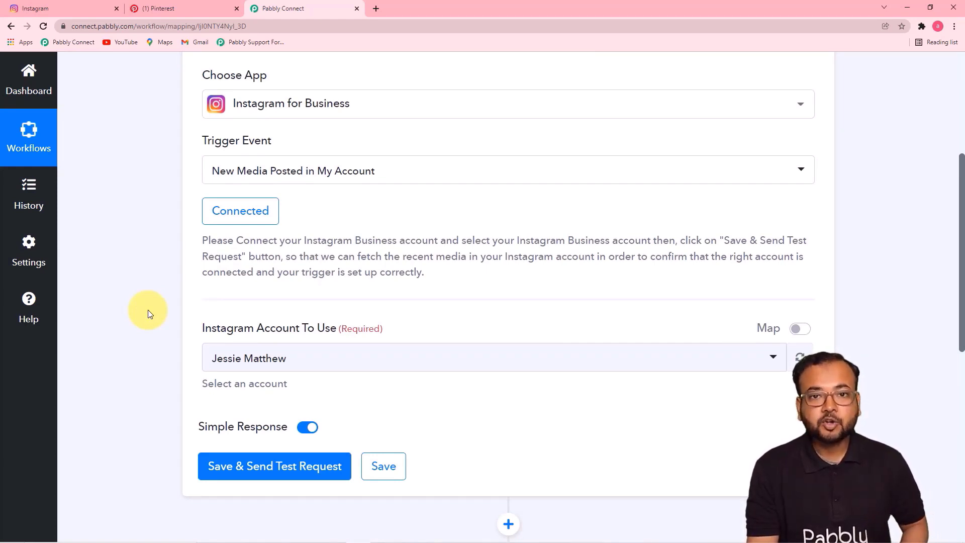
scroll(148, 310, "down", 2)
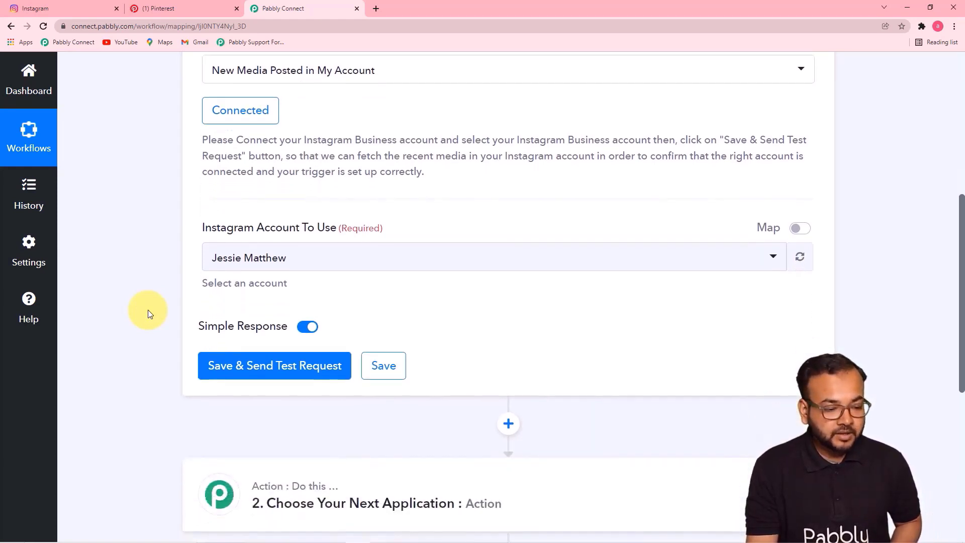
left_click(426, 265)
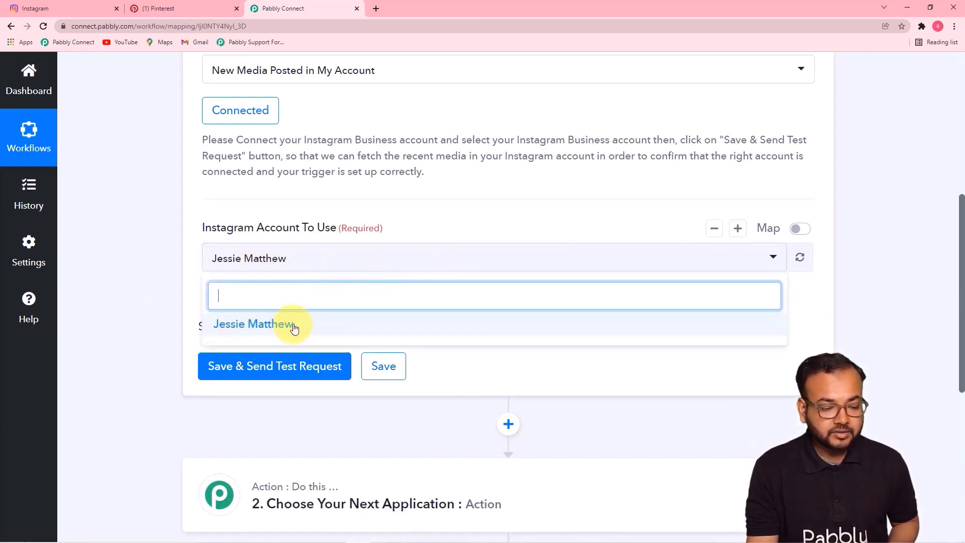
left_click(294, 325)
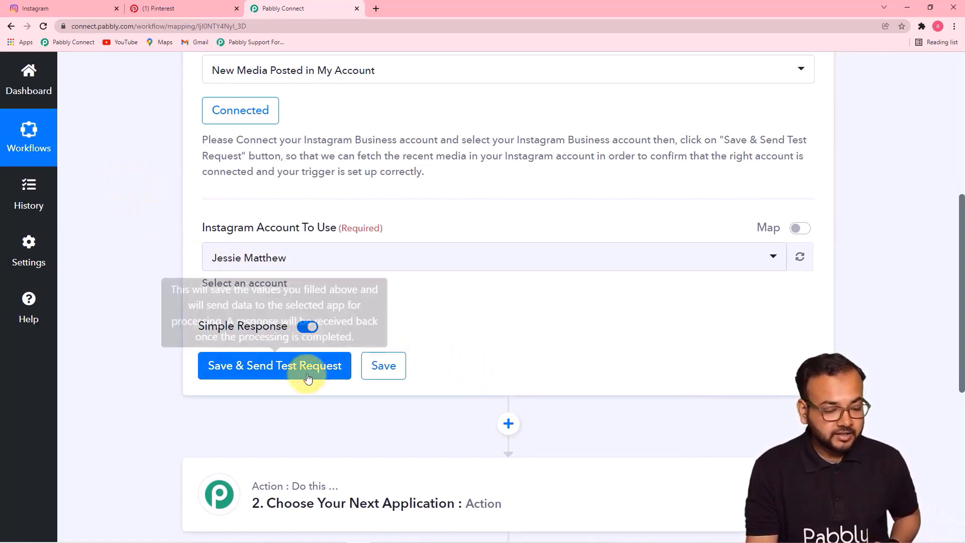
left_click(267, 375)
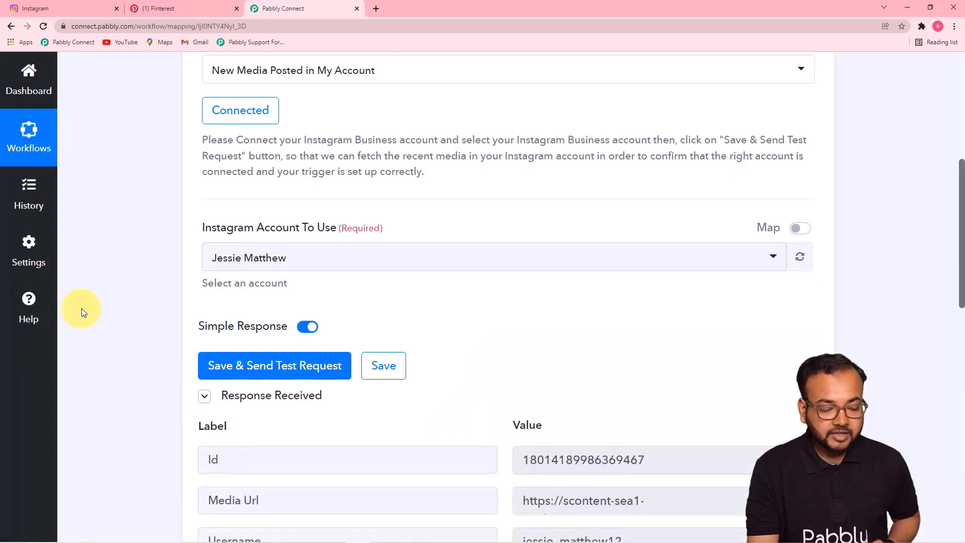
scroll(81, 309, "down", 5)
scroll(83, 309, "down", 3)
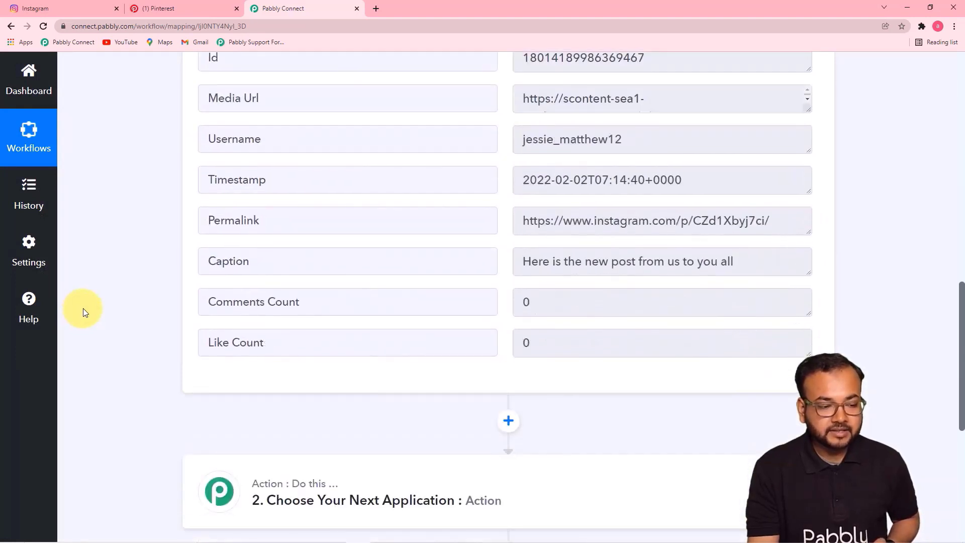
scroll(83, 309, "up", 1)
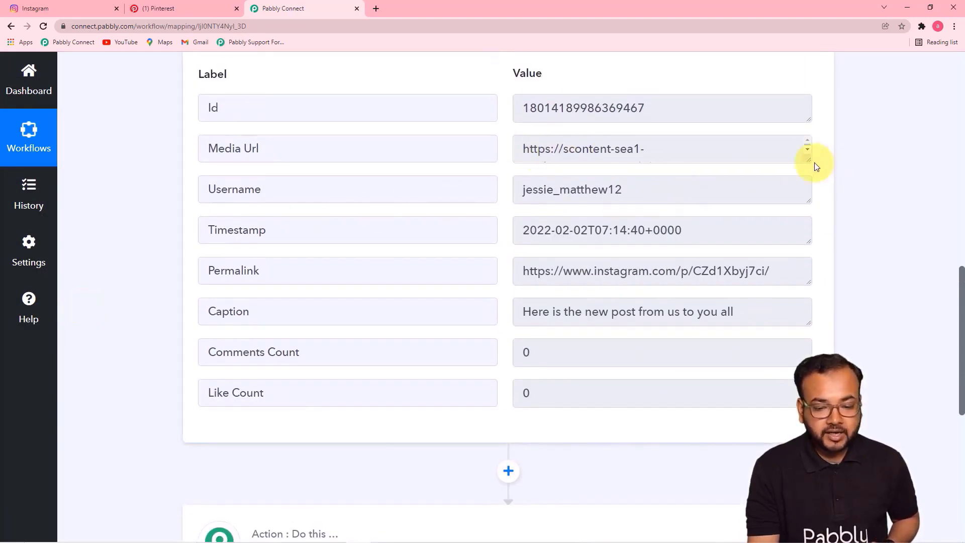
left_click_drag(807, 156, 832, 251)
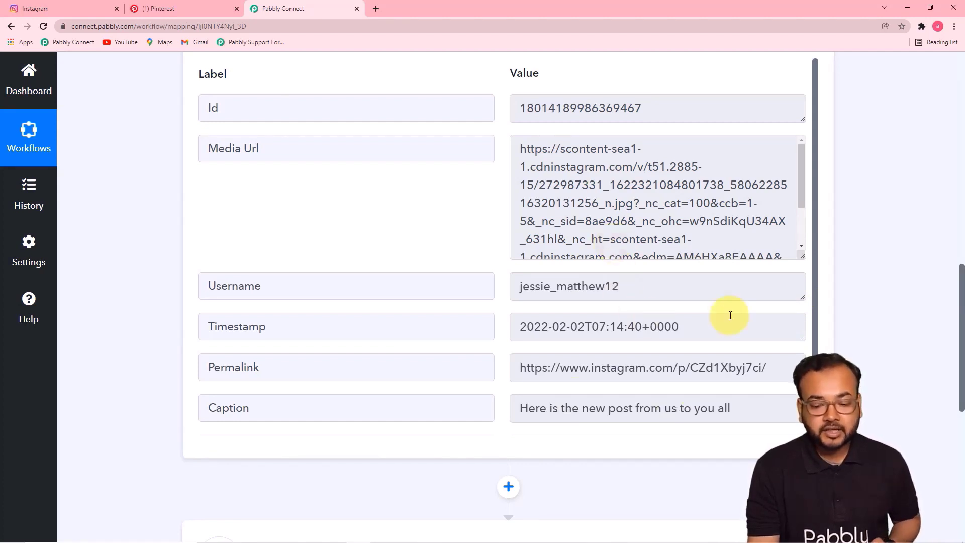
left_click_drag(962, 275, 956, 398)
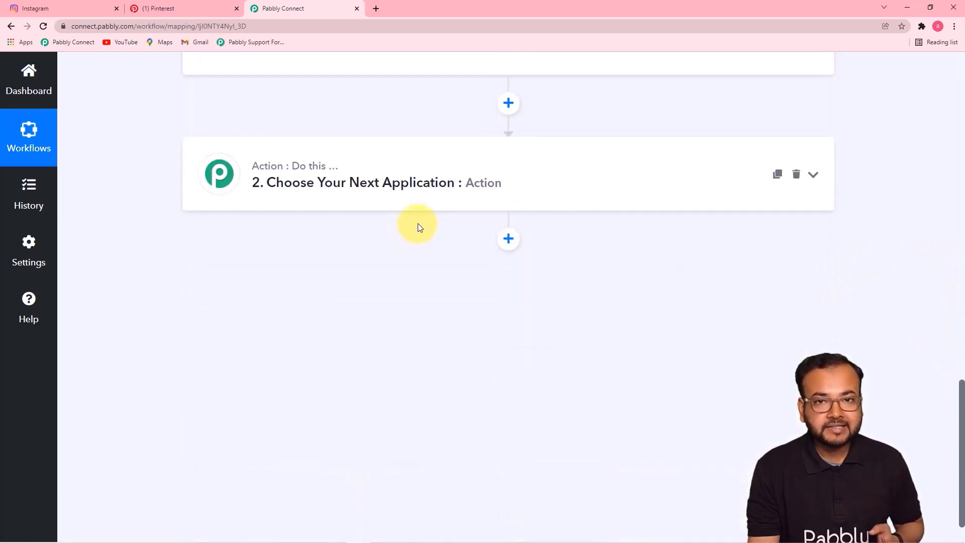
- Set the action app to Pinterest with the Create Pin event and begin connecting an account
left_click(346, 193)
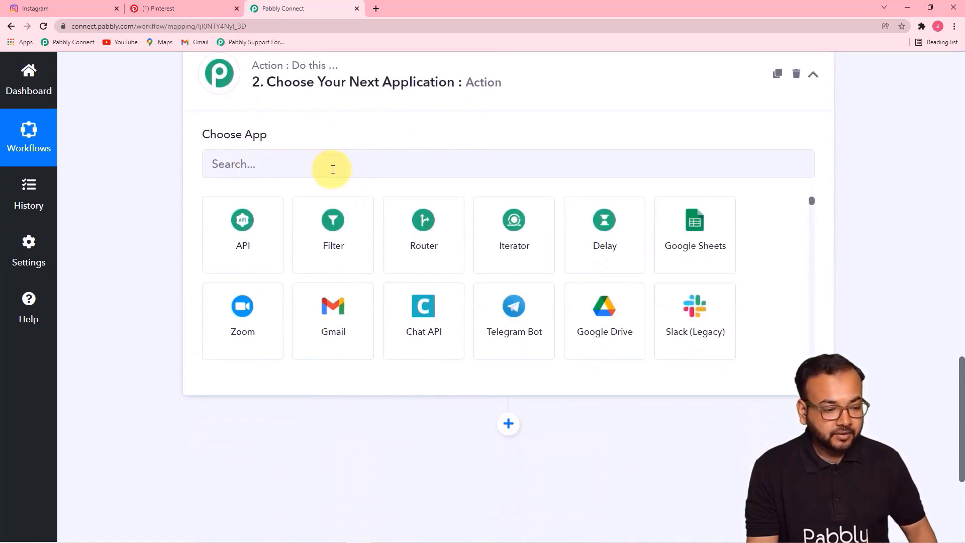
left_click(332, 170)
type("pinter")
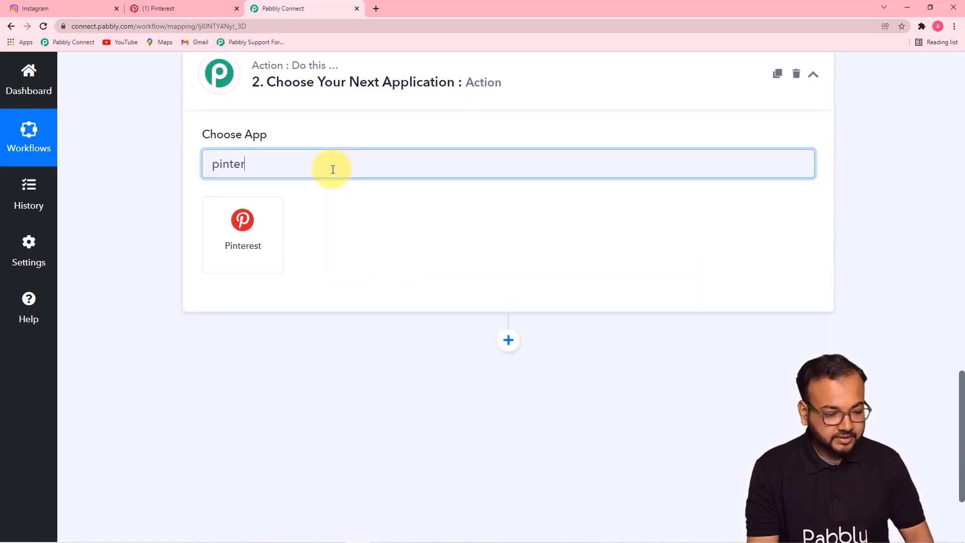
left_click(263, 271)
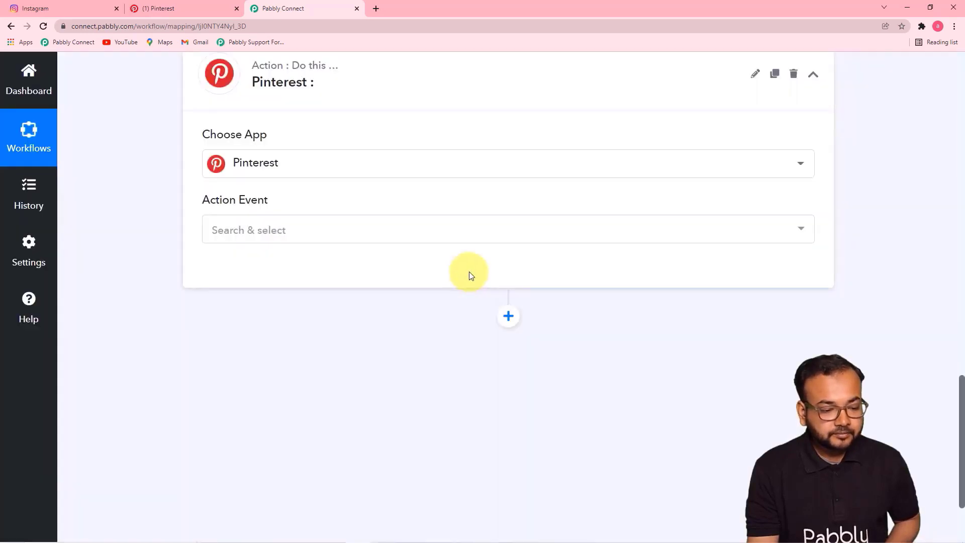
left_click(445, 233)
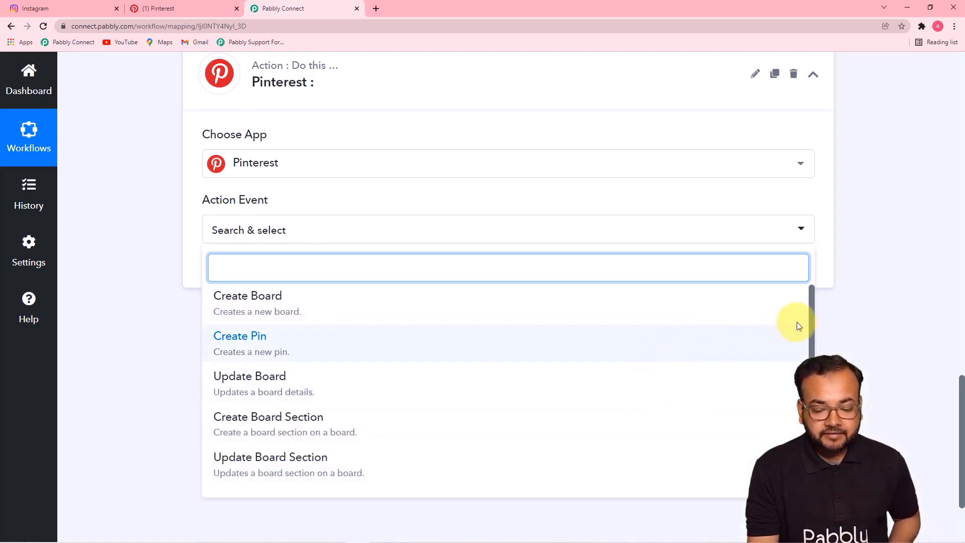
left_click_drag(806, 315, 813, 275)
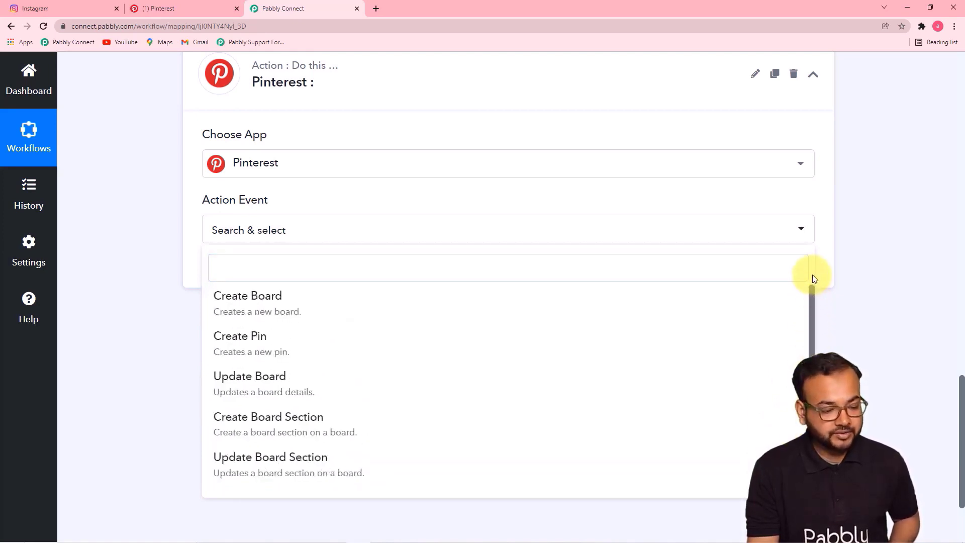
left_click(271, 352)
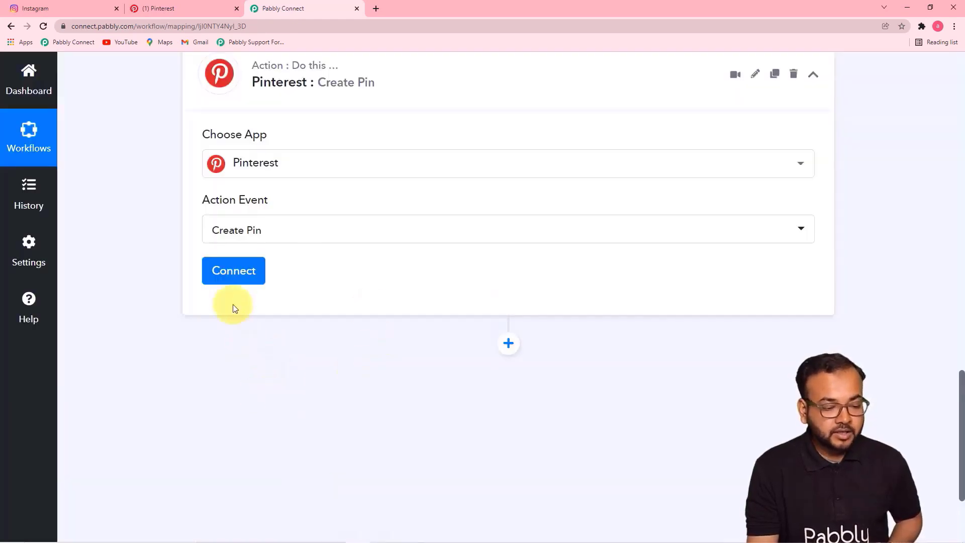
left_click(234, 272)
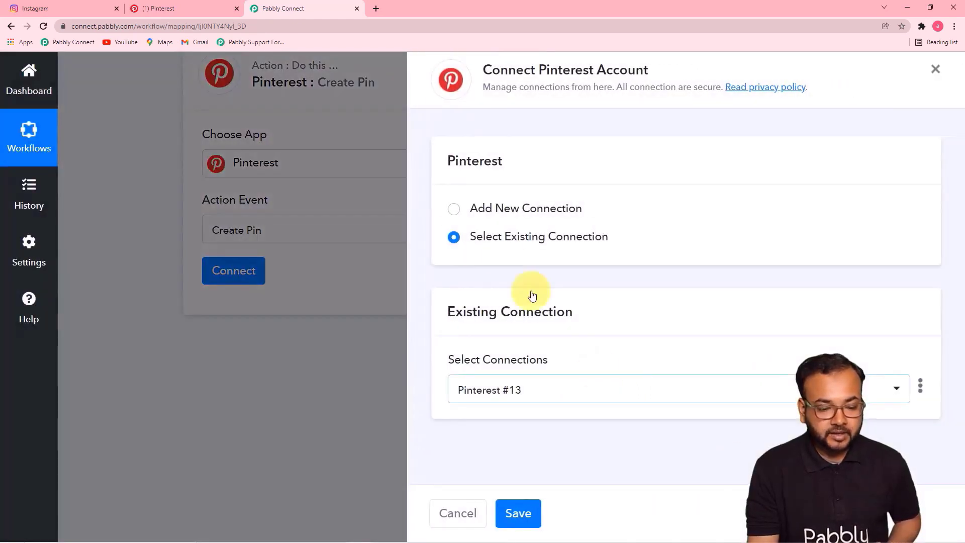
- Add a new Pinterest connection and grant Pabbly Connect access to the account
left_click(454, 210)
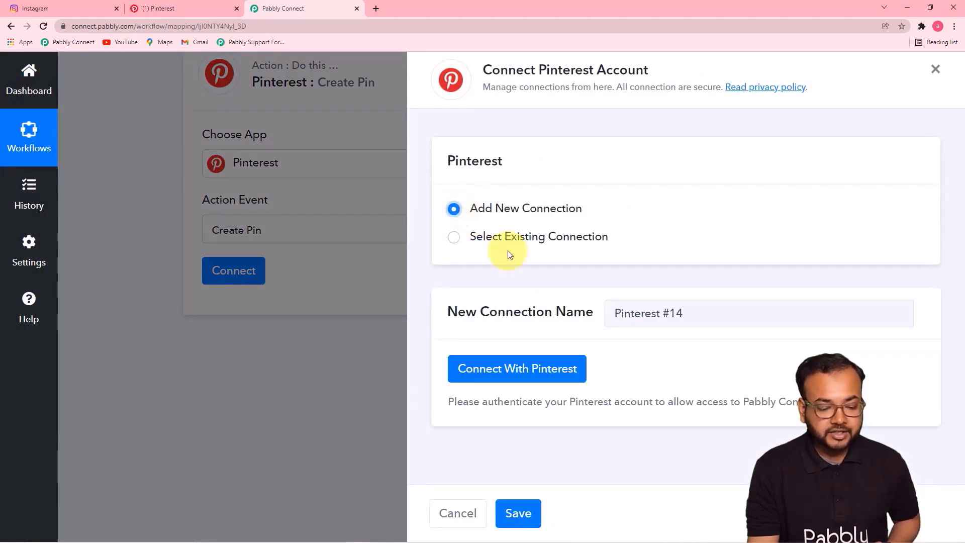
left_click(496, 369)
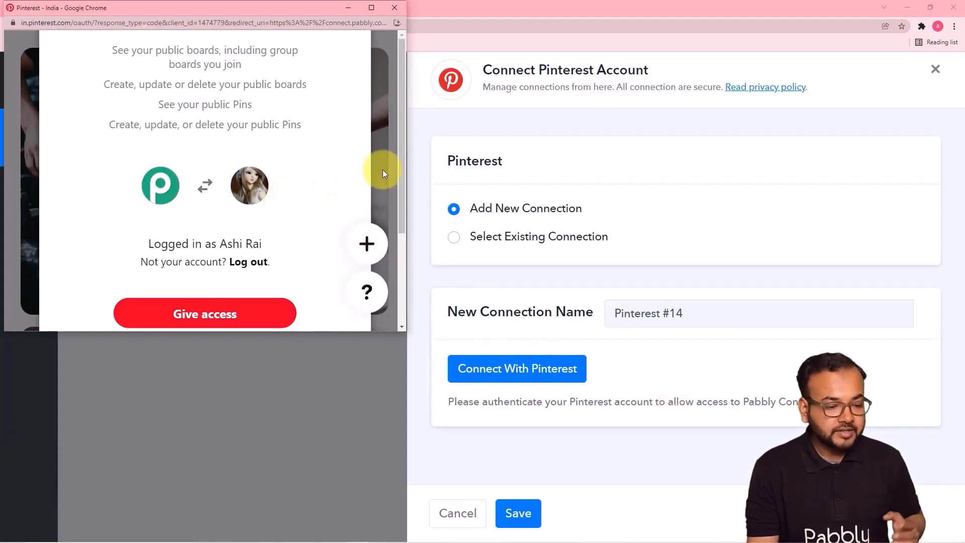
left_click_drag(400, 153, 403, 232)
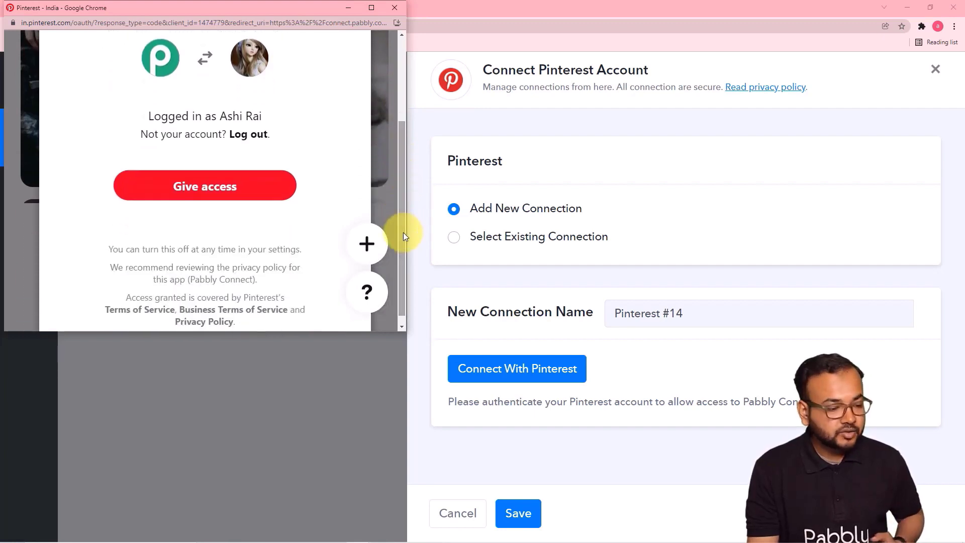
left_click(227, 190)
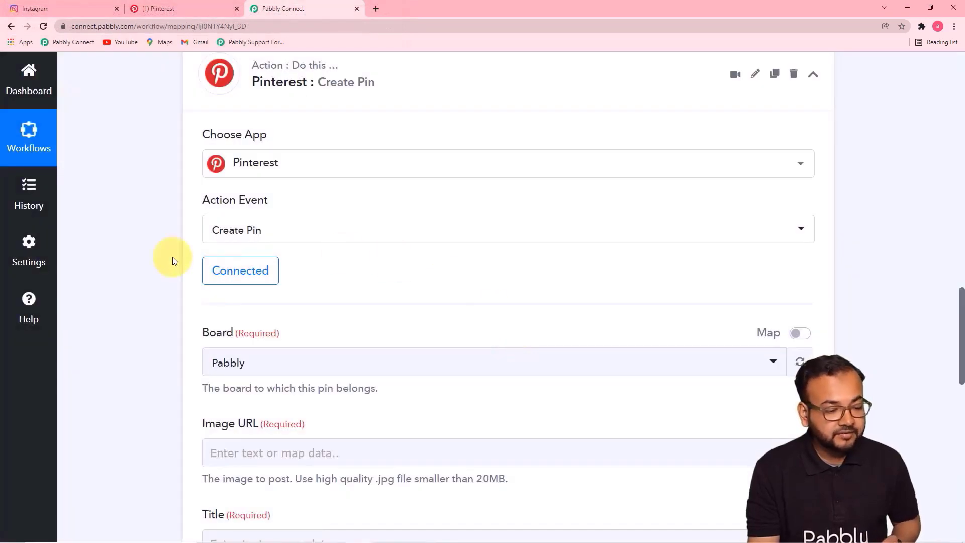
- Check the boards on Pinterest, then choose the Pabbly board for the pin
scroll(301, 292, "down", 1)
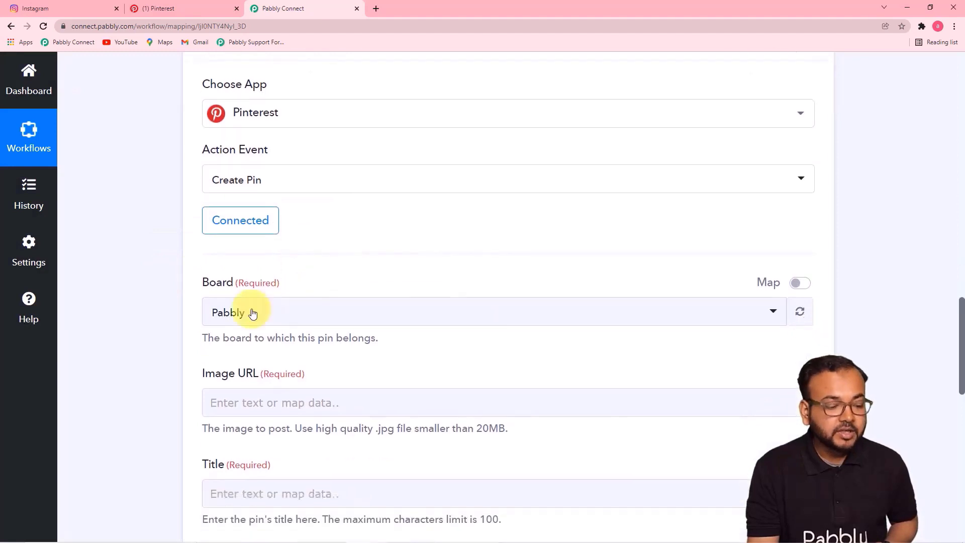
scroll(162, 303, "down", 4)
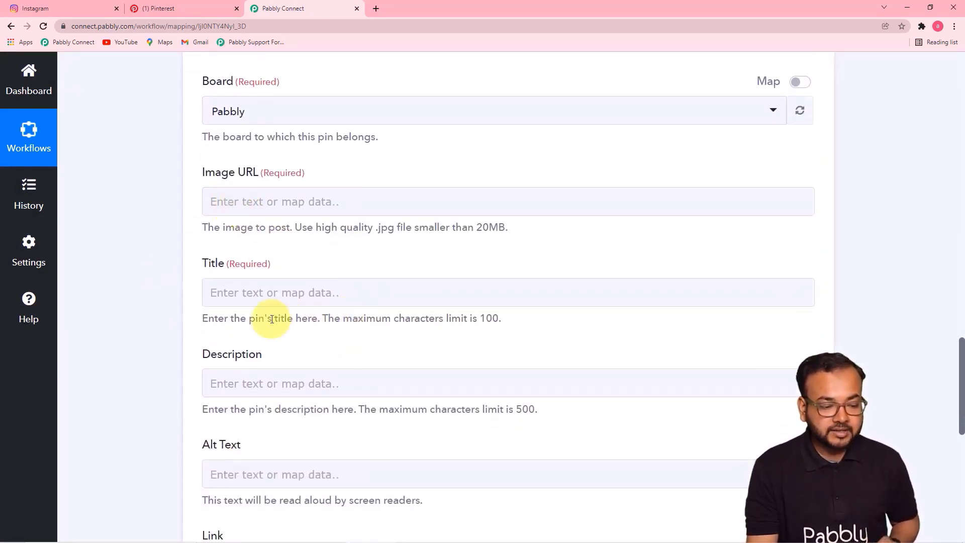
left_click(340, 293)
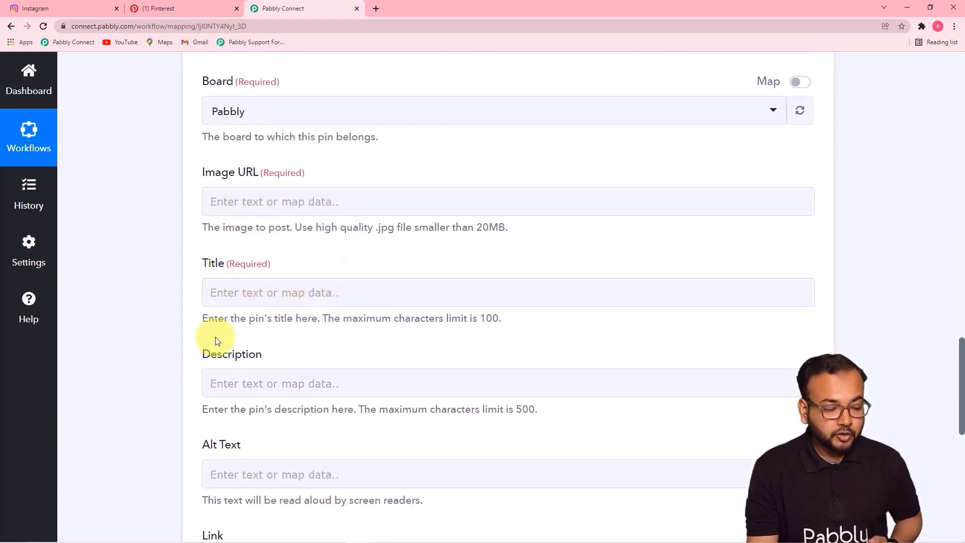
scroll(181, 319, "down", 3)
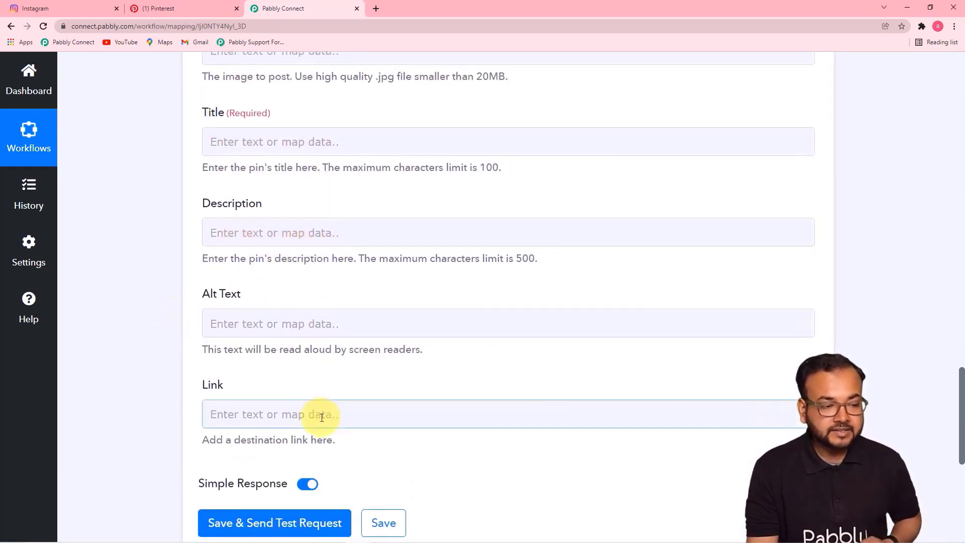
left_click(158, 6)
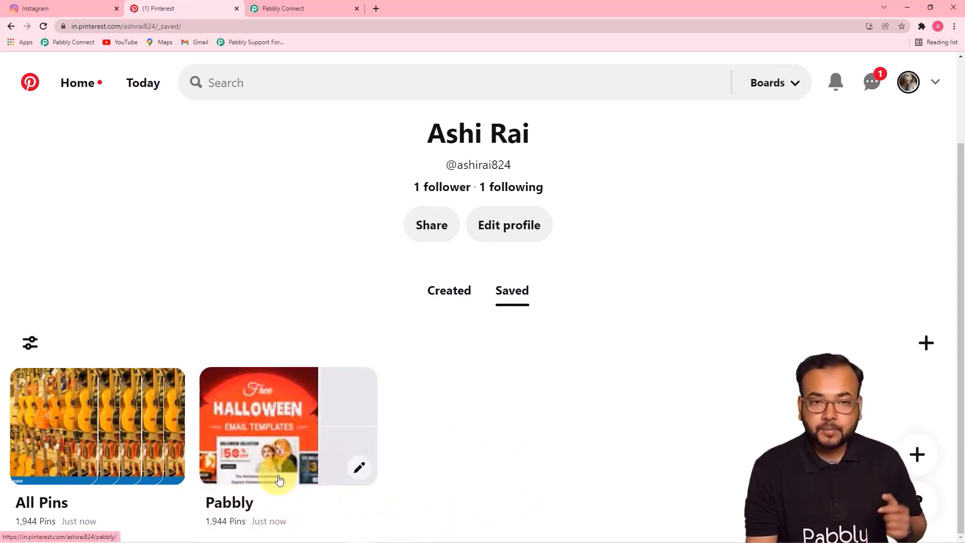
left_click(297, 7)
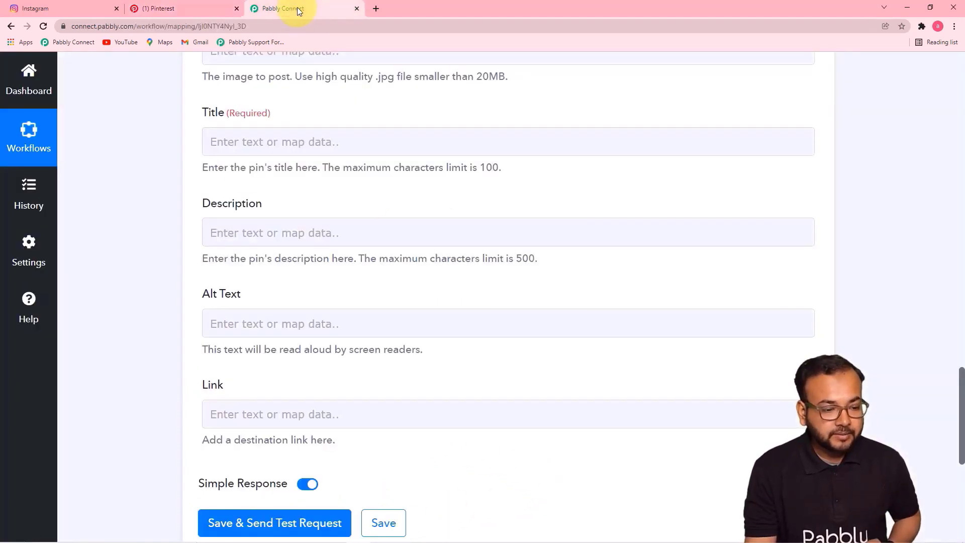
scroll(383, 244, "up", 4)
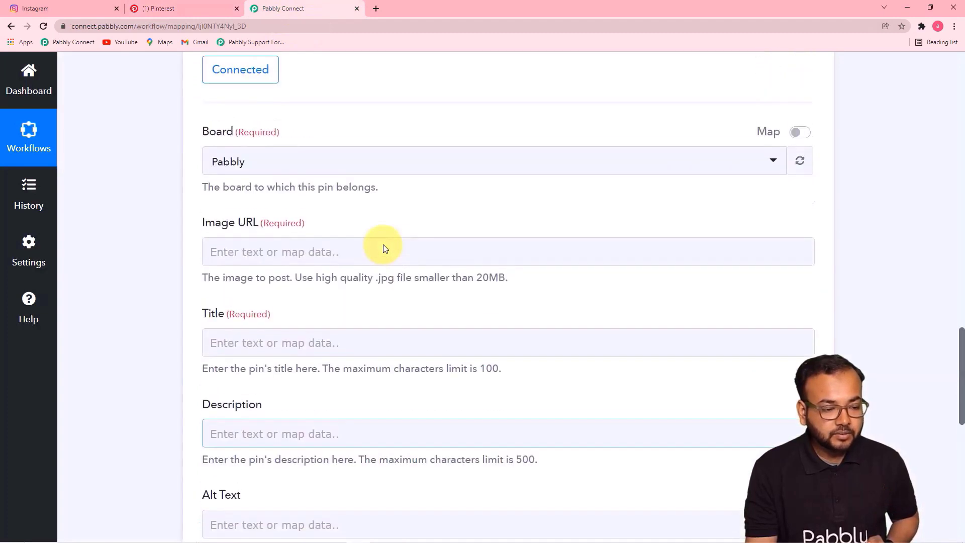
left_click(408, 169)
left_click(272, 227)
scroll(352, 294, "down", 2)
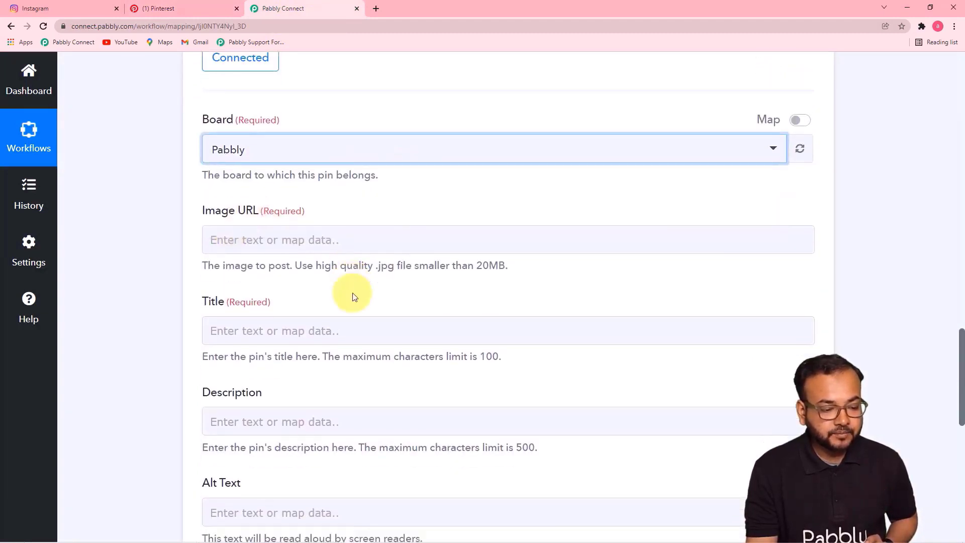
left_click(377, 208)
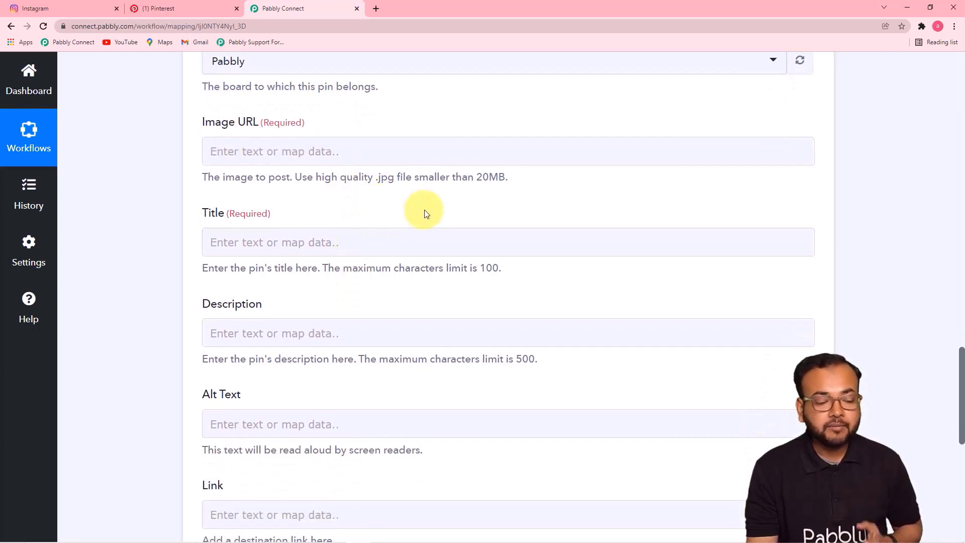
- Map the Instagram Media Url into the pin's Image URL field
left_click(451, 325)
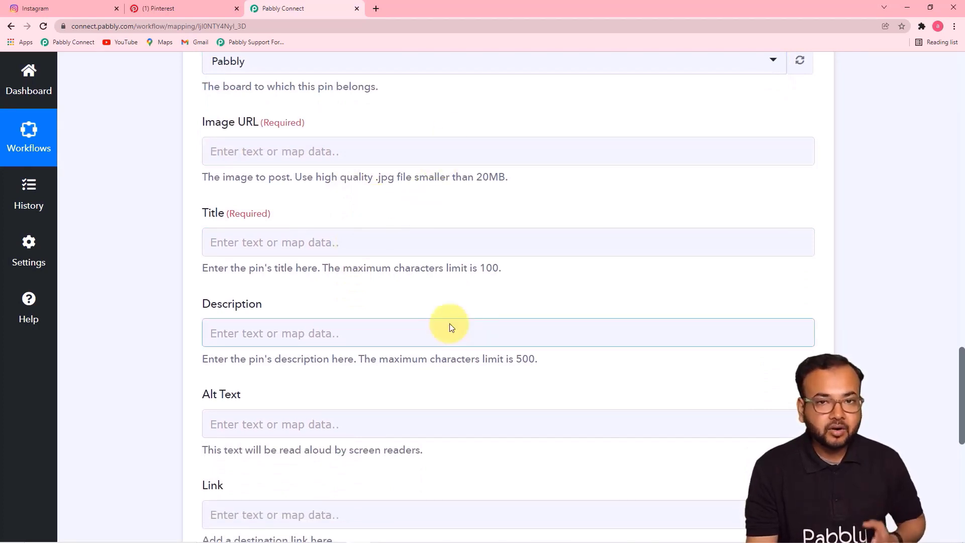
left_click(963, 319)
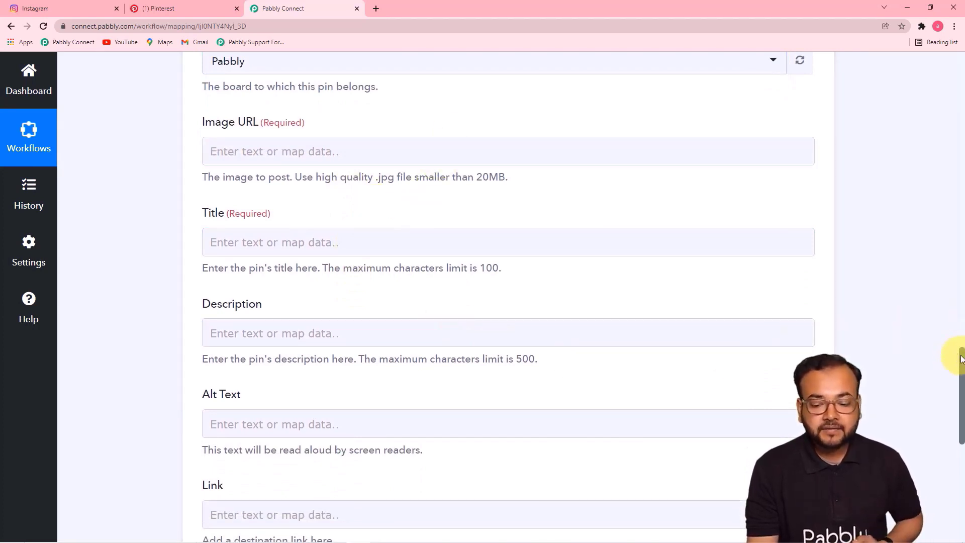
left_click_drag(960, 358, 937, 181)
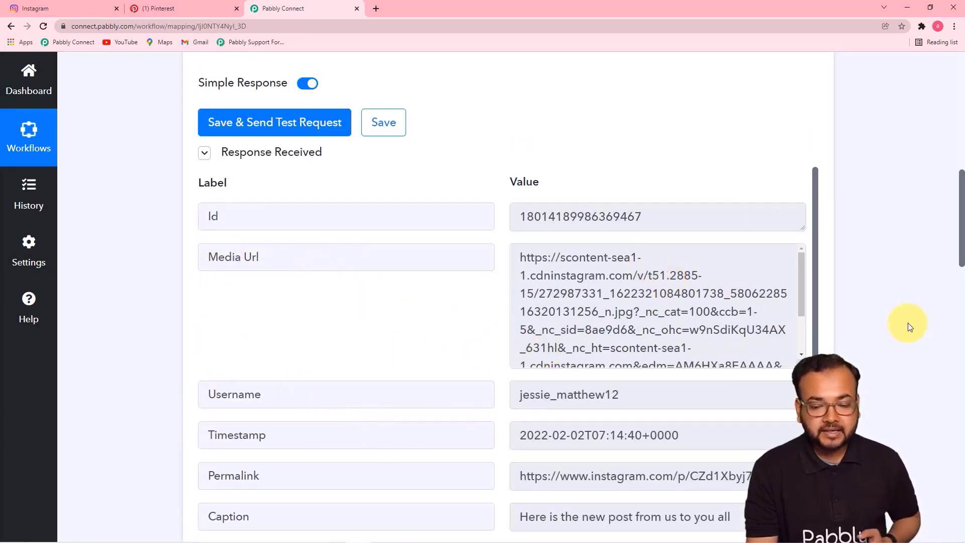
left_click_drag(963, 229, 958, 392)
left_click(403, 210)
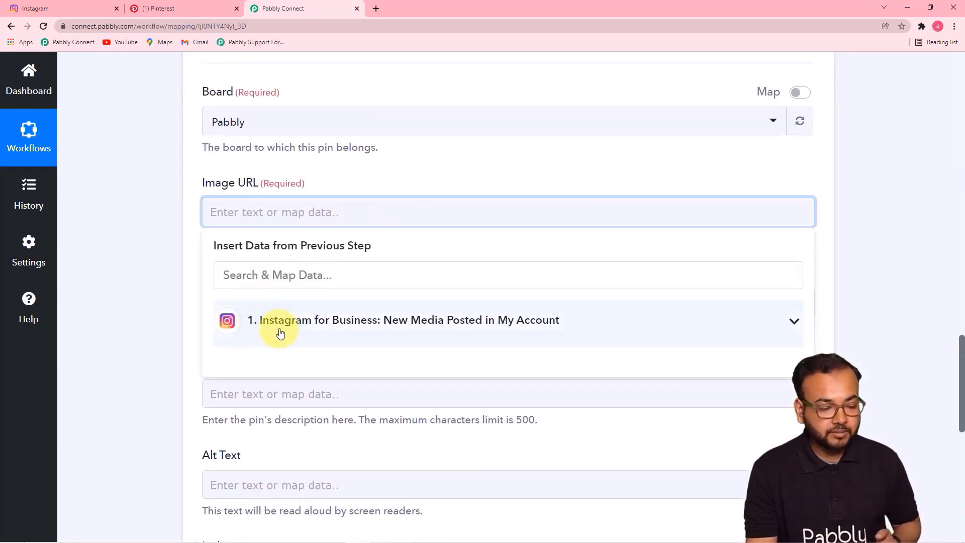
left_click(479, 319)
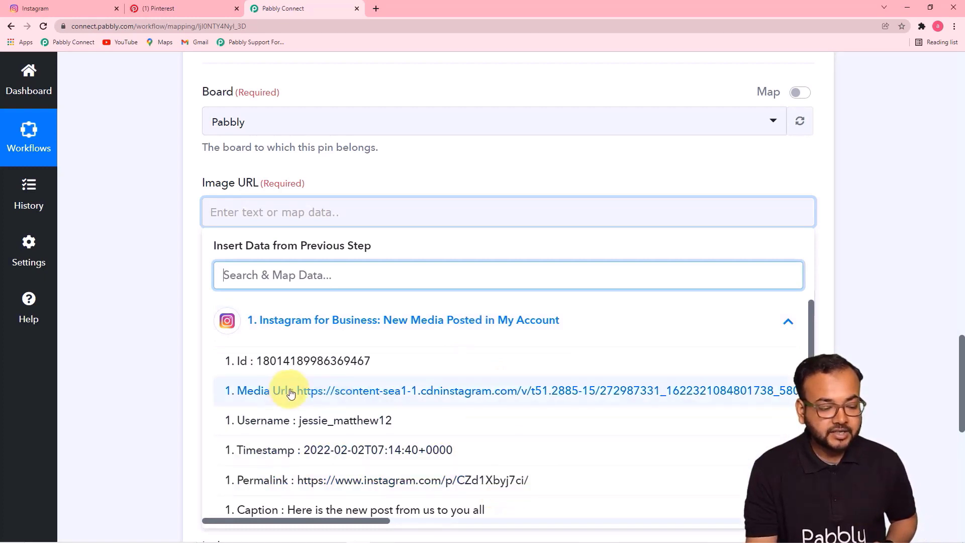
left_click(319, 391)
left_click(155, 286)
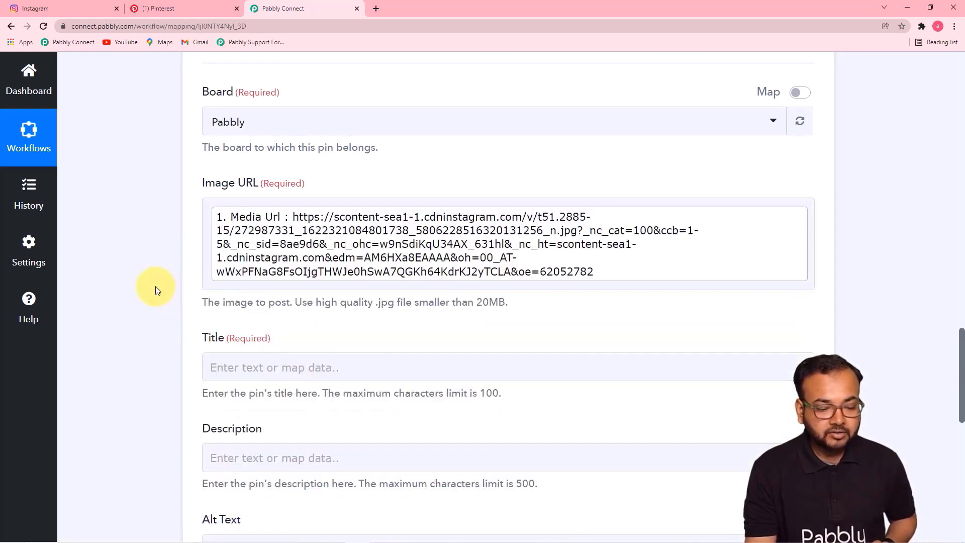
- Map the Instagram Caption into the pin's Title field
scroll(156, 285, "down", 4)
scroll(156, 290, "down", 1)
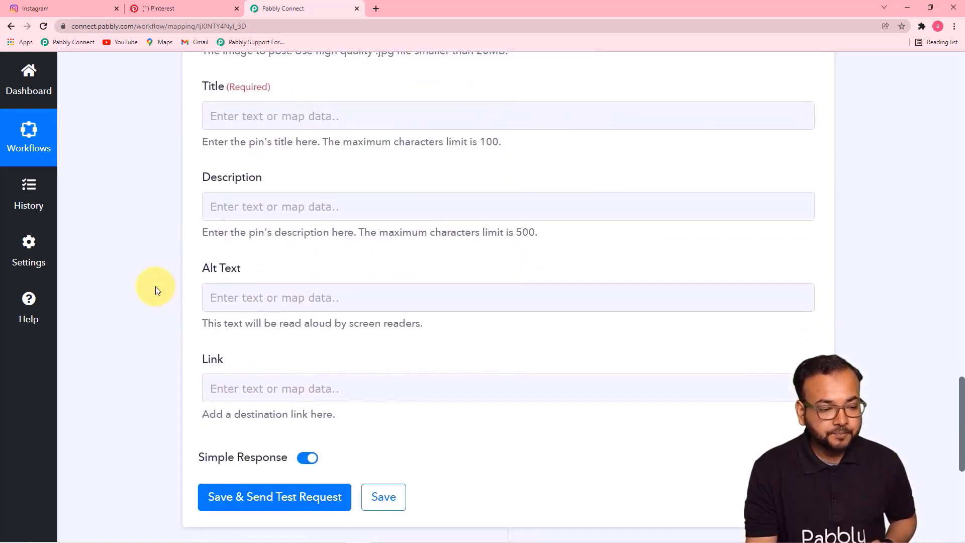
left_click(435, 125)
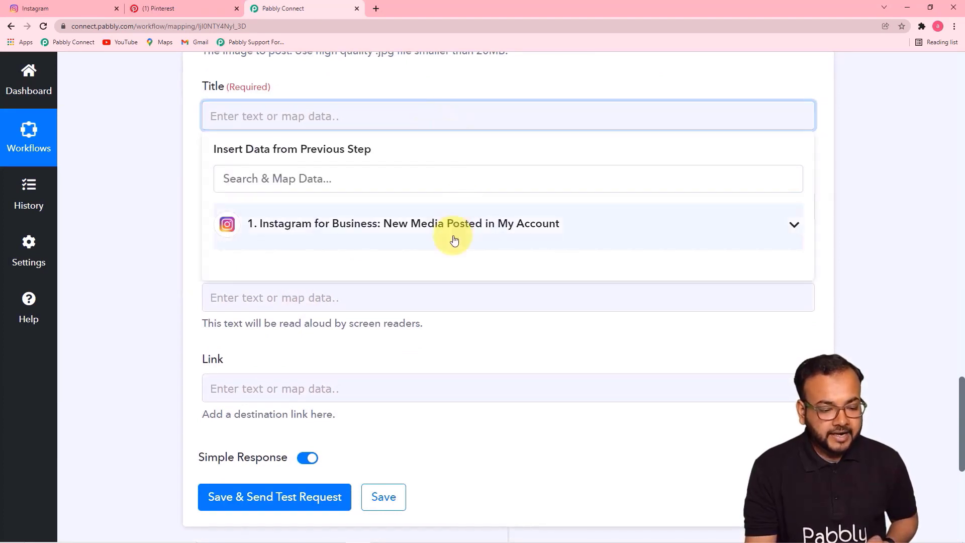
left_click(452, 235)
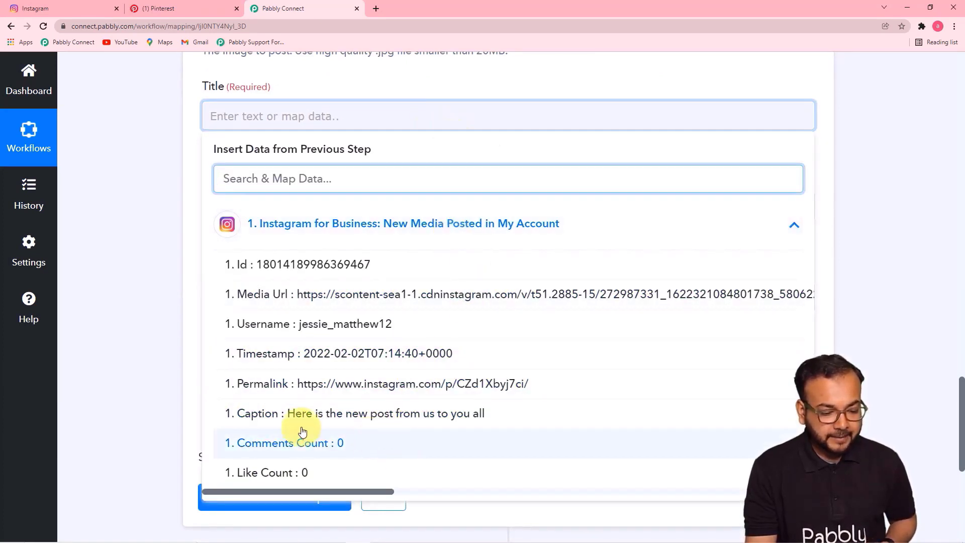
left_click(374, 411)
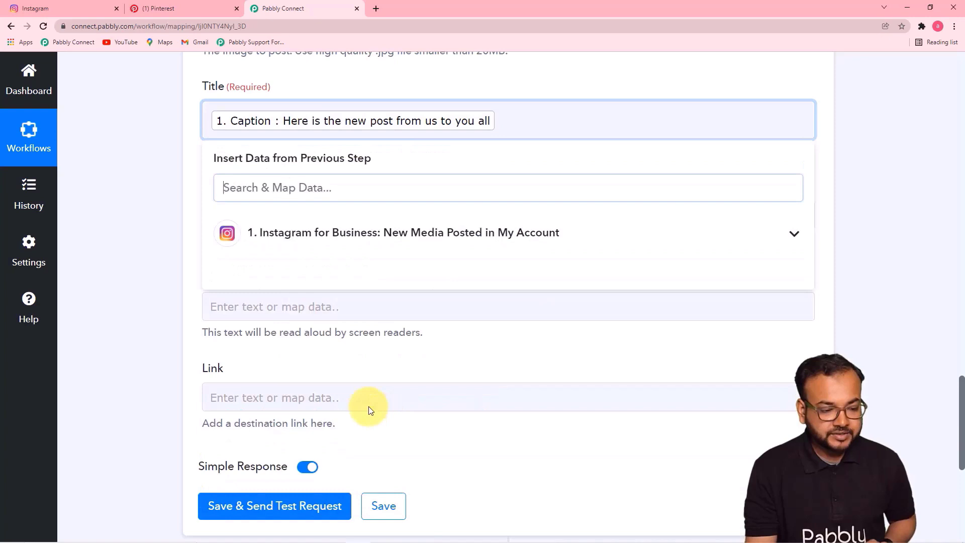
left_click(135, 280)
- Map the Instagram post's Permalink into the pin's link field
scroll(134, 278, "down", 1)
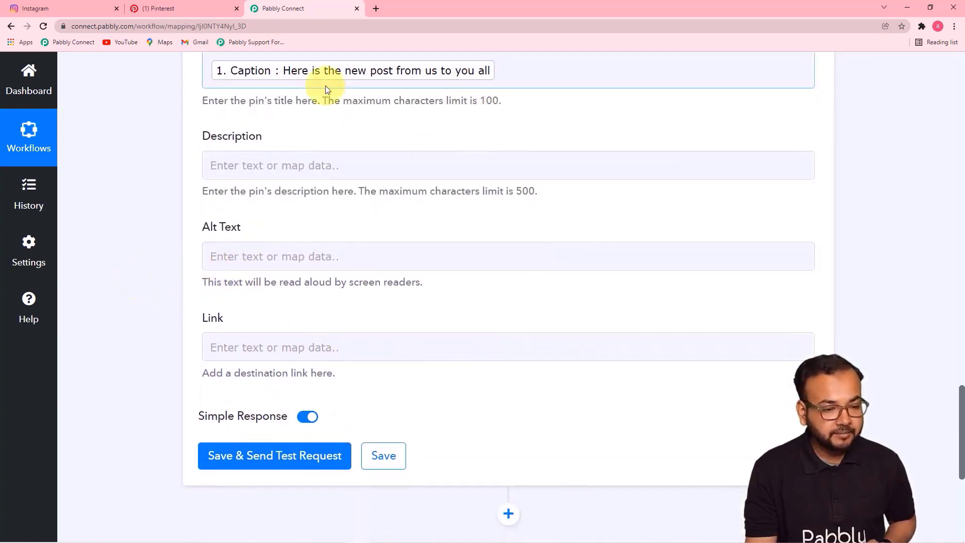
scroll(593, 208, "down", 1)
left_click(470, 120)
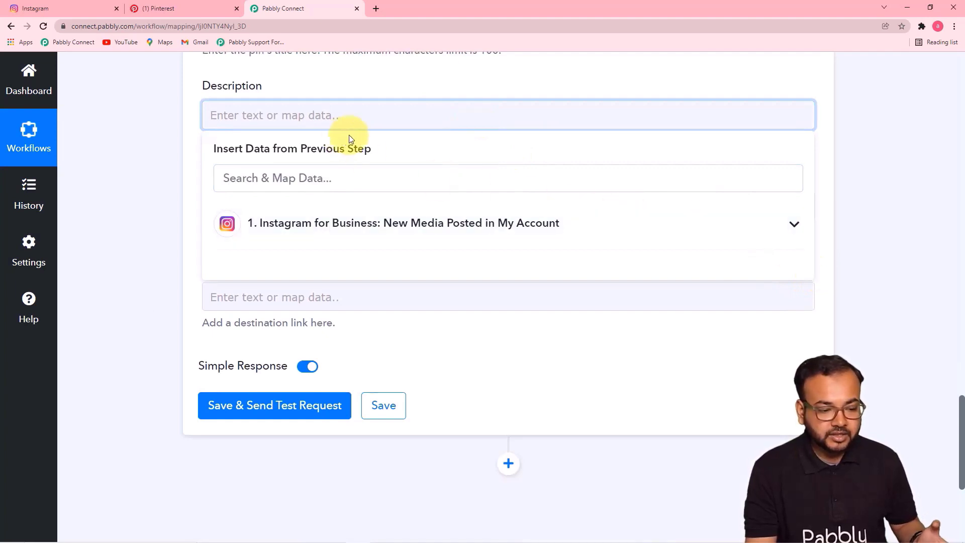
left_click(497, 88)
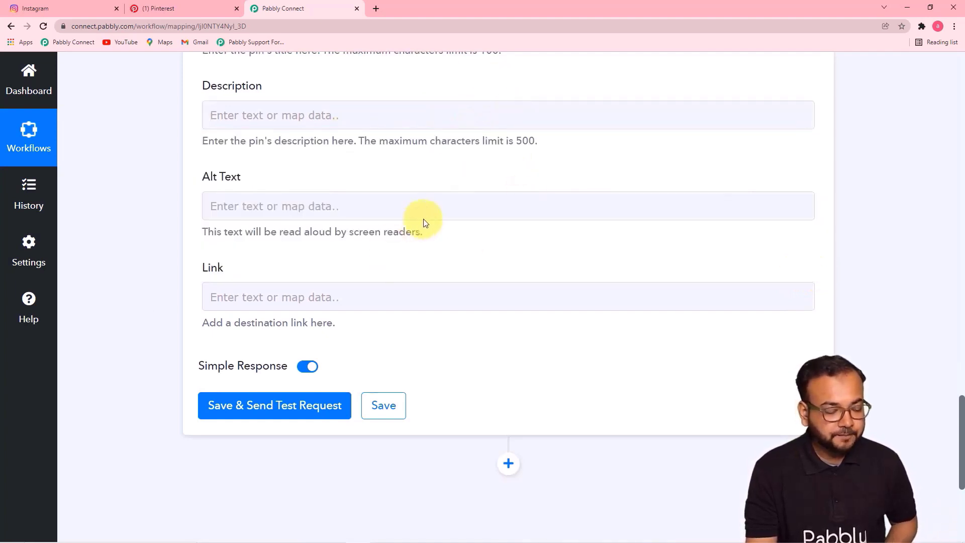
left_click(270, 195)
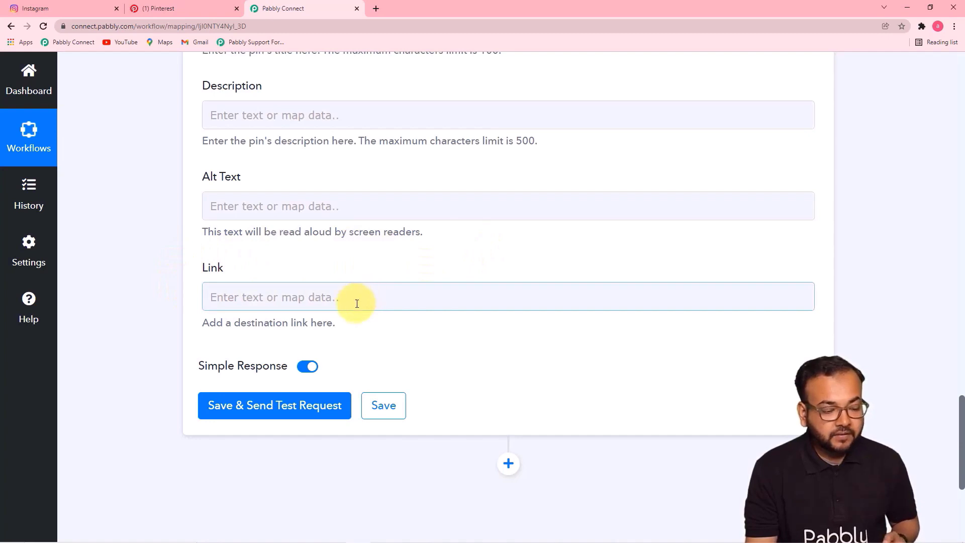
left_click(388, 294)
scroll(382, 294, "down", 5)
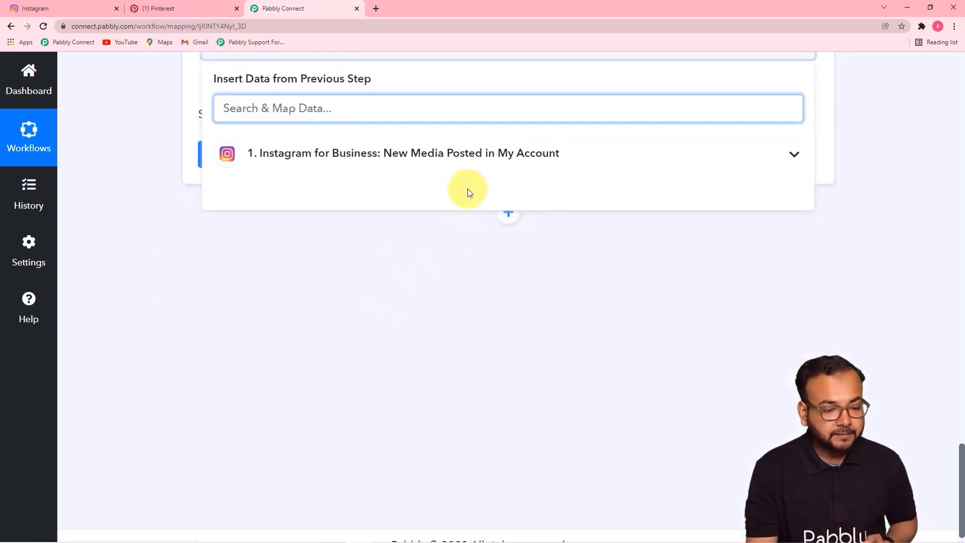
left_click(403, 165)
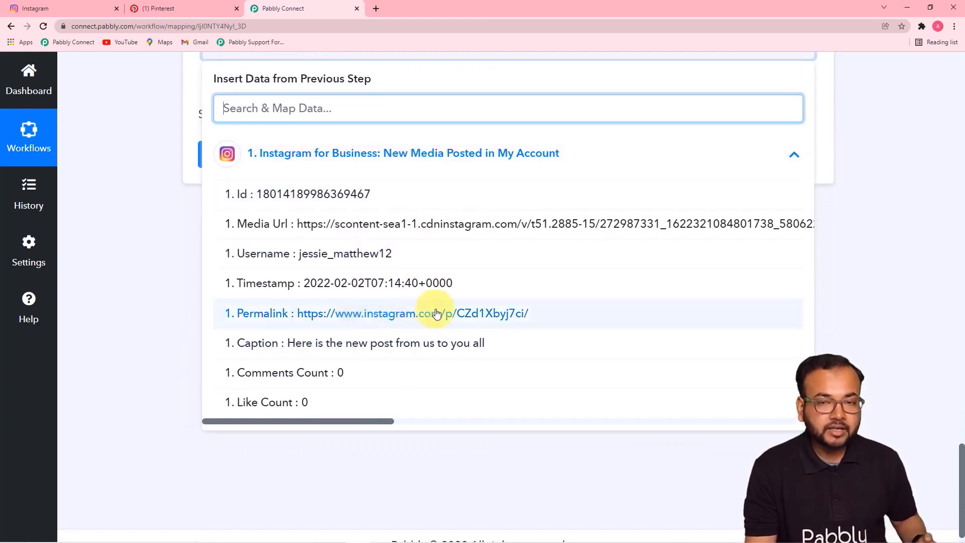
left_click(418, 315)
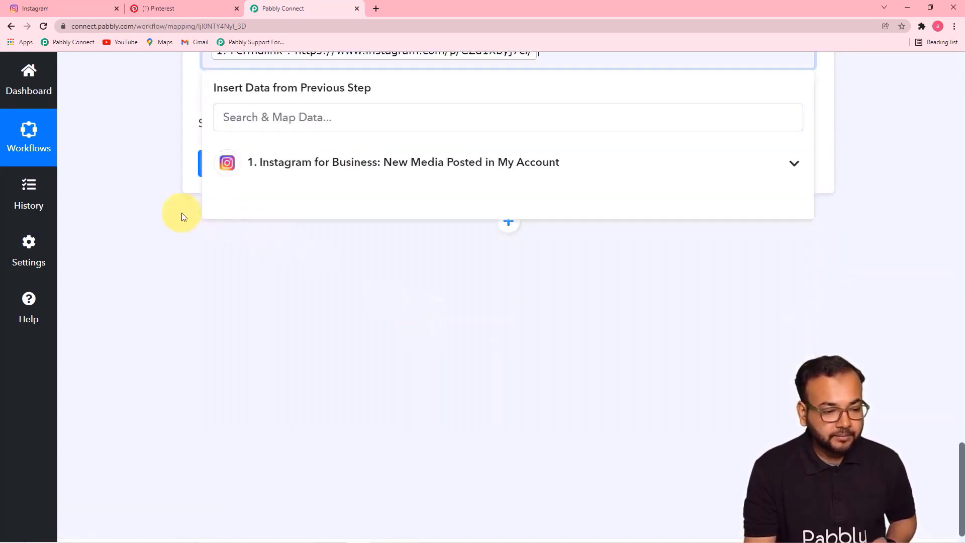
- Open the Pabbly board on Pinterest to review its current pins
scroll(556, 265, "down", 1)
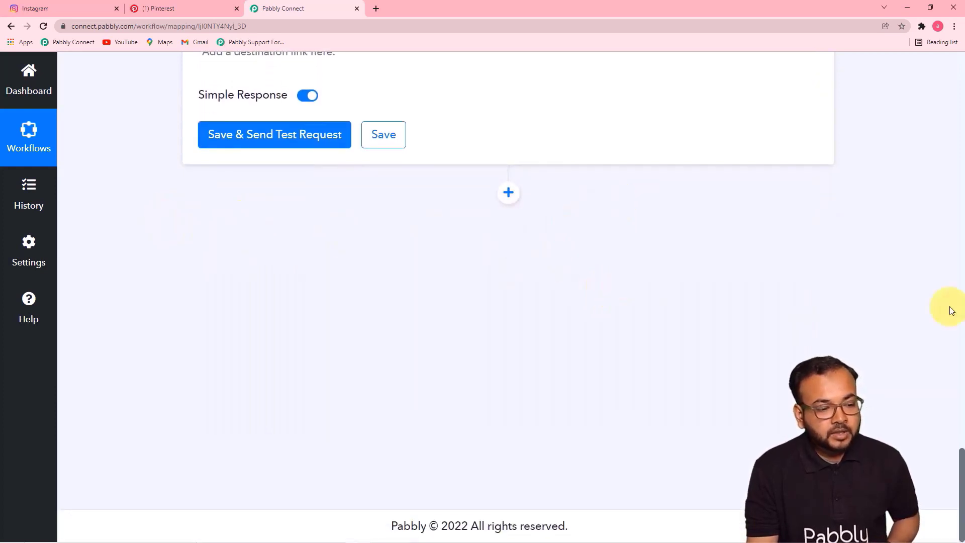
scroll(835, 279, "up", 1)
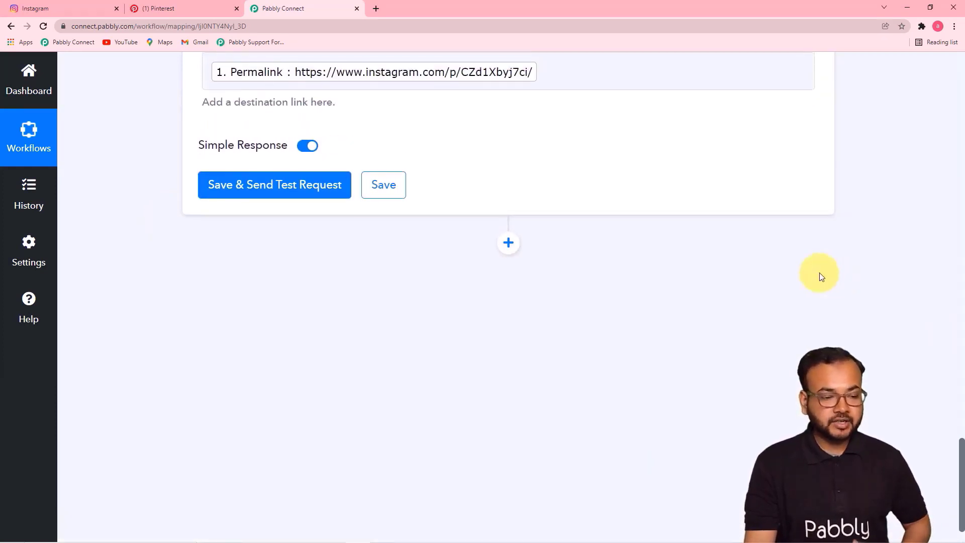
left_click(156, 9)
left_click(271, 397)
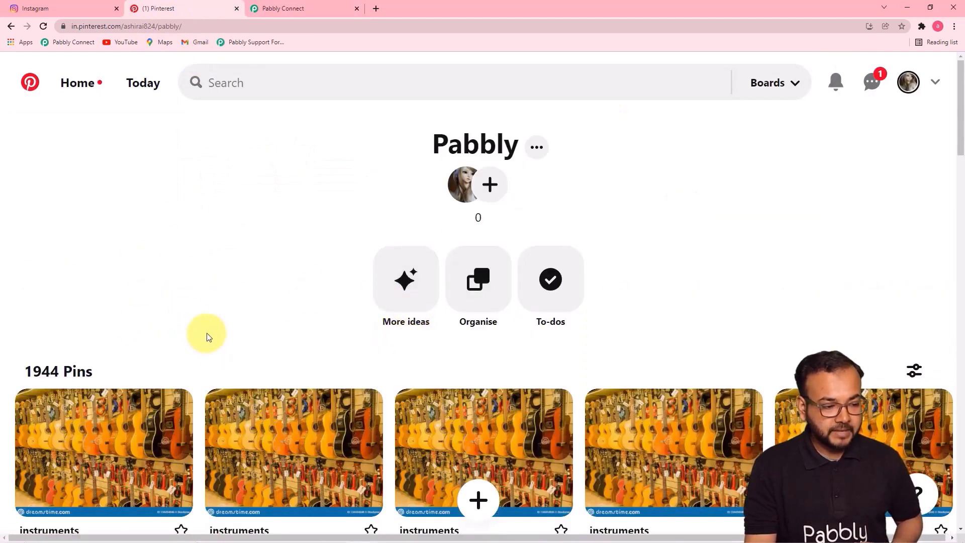
scroll(207, 334, "down", 2)
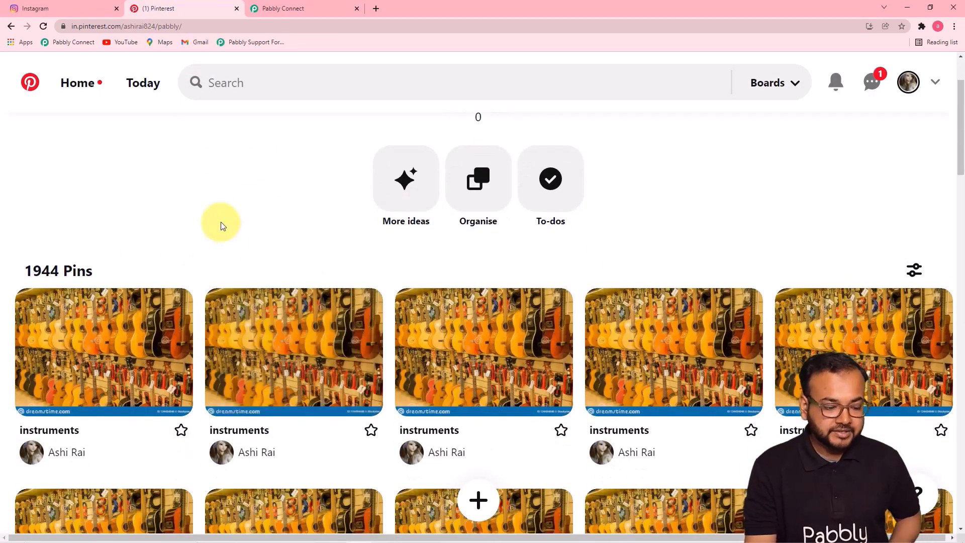
scroll(222, 222, "up", 1)
- Save the Create Pin step, send a test request, and return to the Pinterest board
left_click(274, 11)
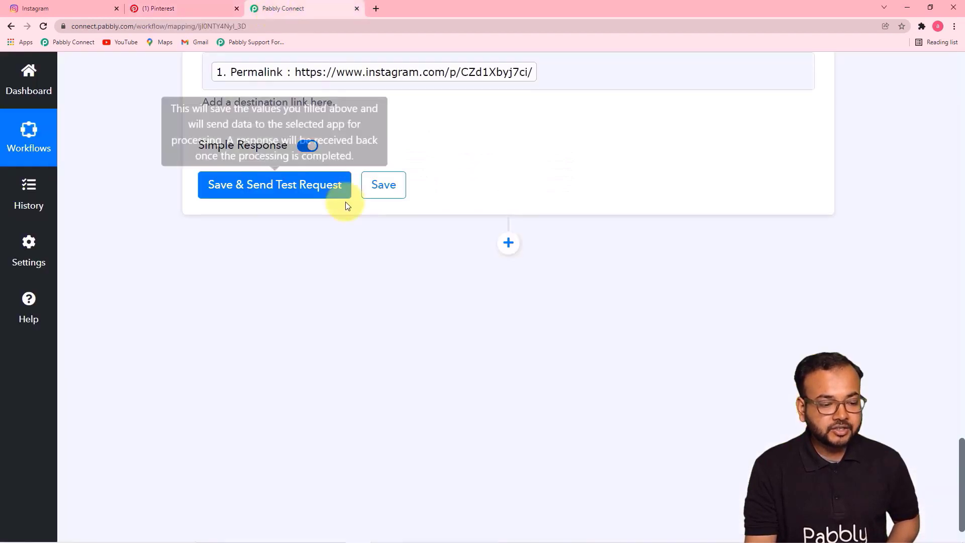
left_click(270, 189)
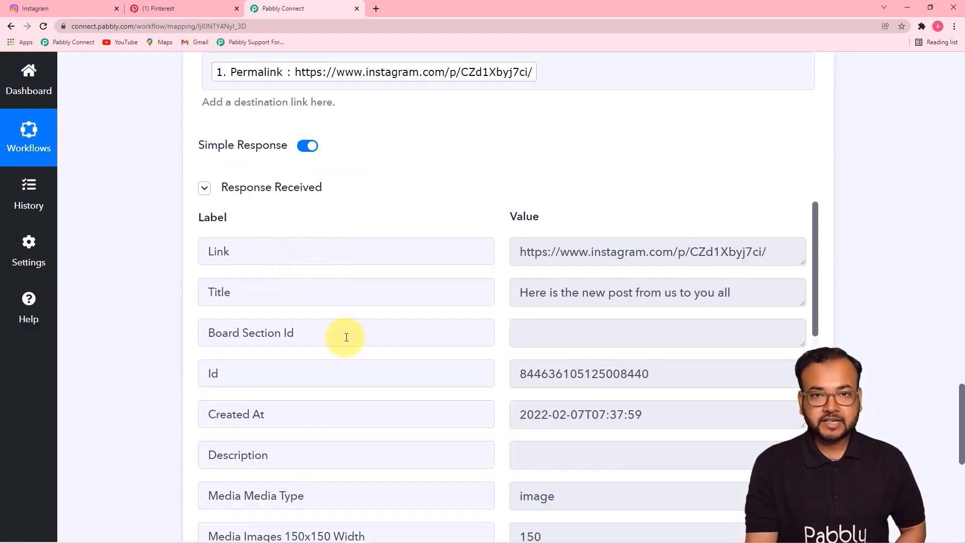
left_click(151, 9)
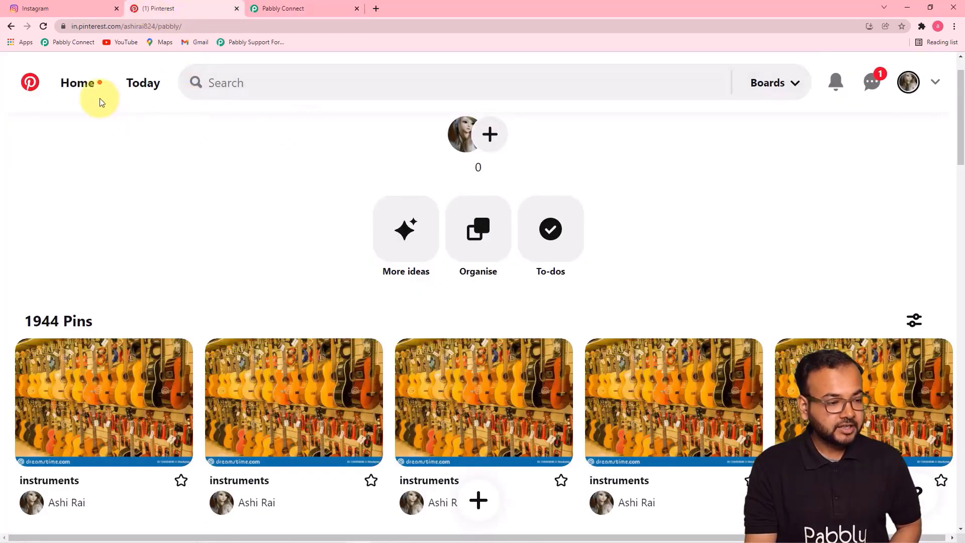
- Reload the Pabbly board and open the new pin 'Here is the new post from us to you all'
left_click(47, 29)
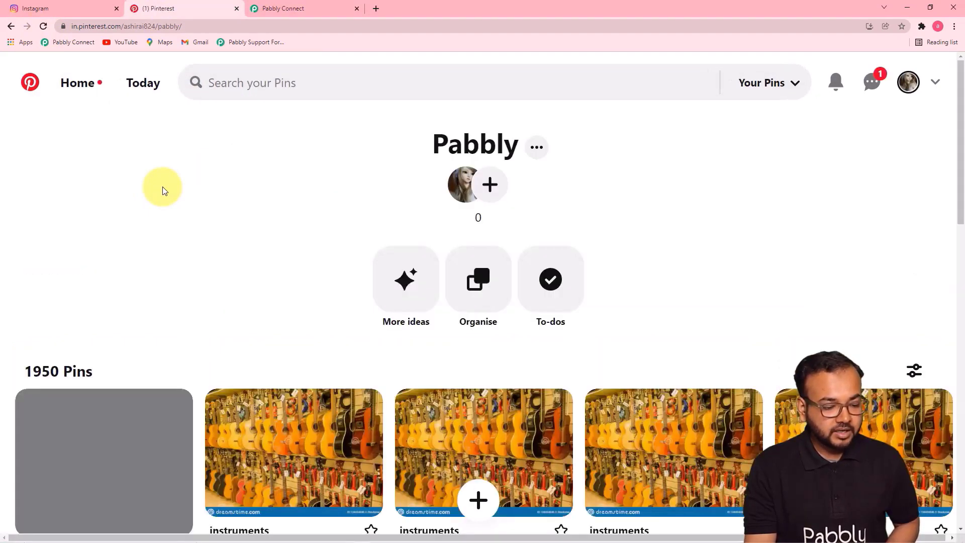
scroll(162, 186, "down", 7)
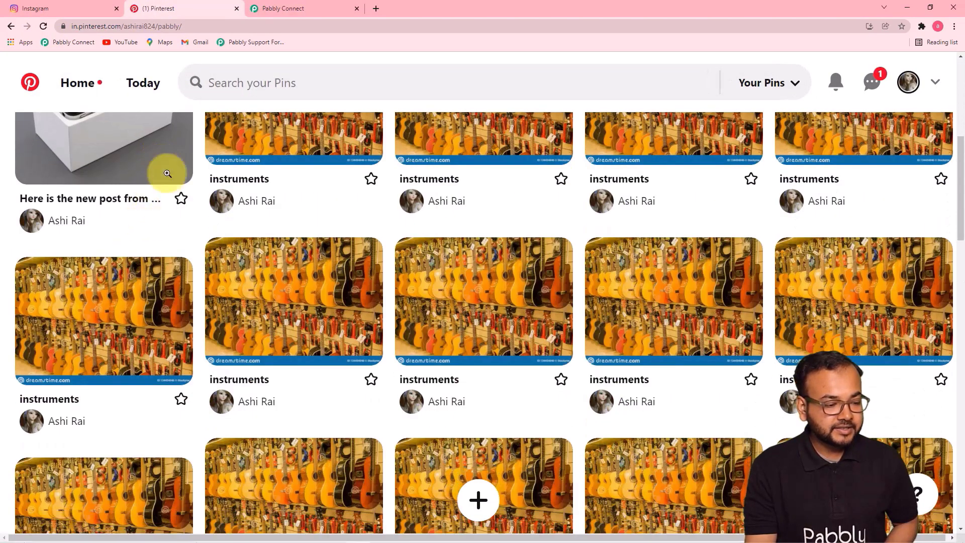
scroll(56, 252, "up", 4)
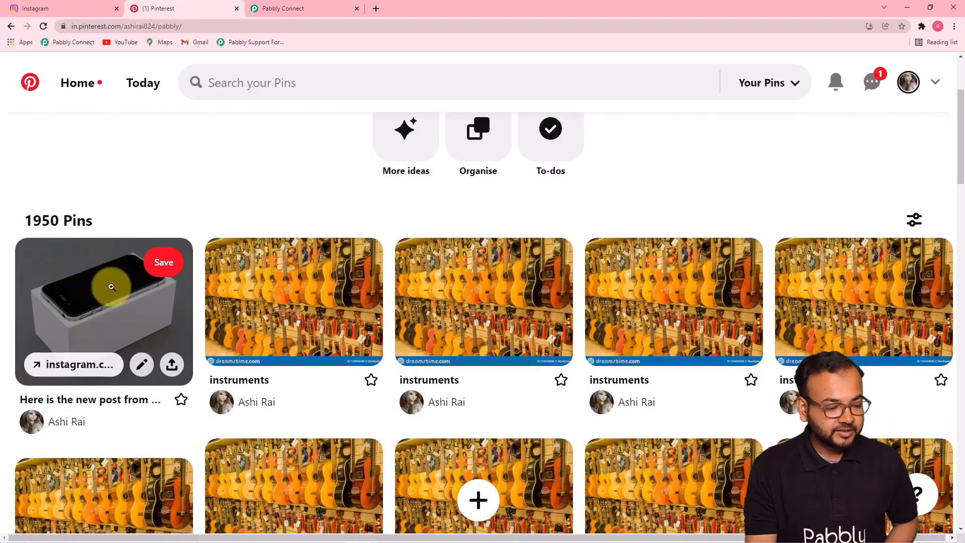
left_click(134, 309)
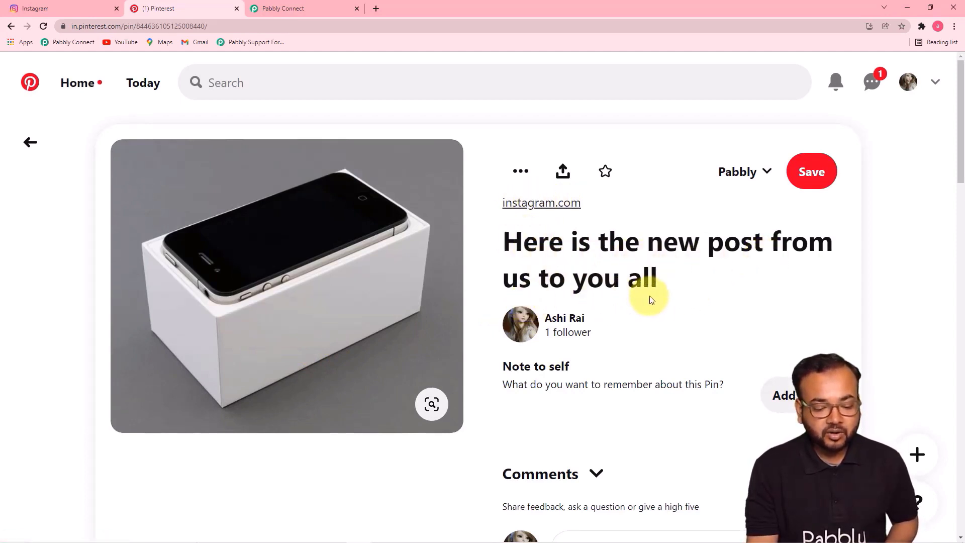
- Compare the new pin with the original Instagram post, then return to the workflow
left_click(322, 8)
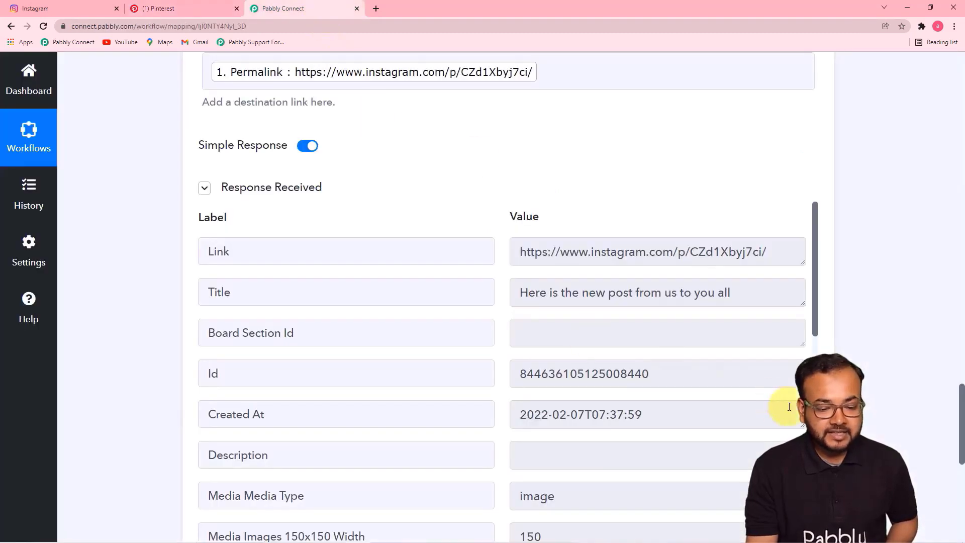
scroll(958, 418, "up", 2)
scroll(964, 418, "up", 7)
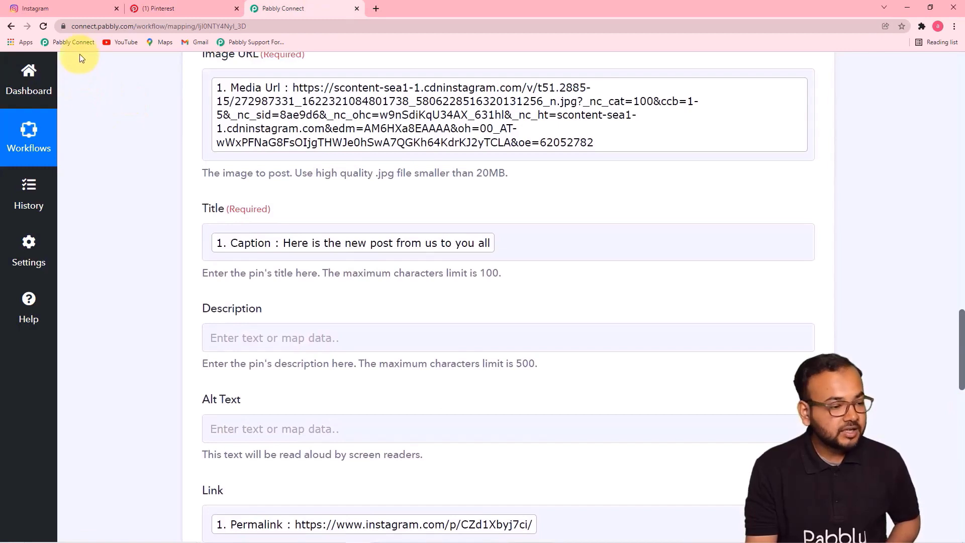
left_click(91, 10)
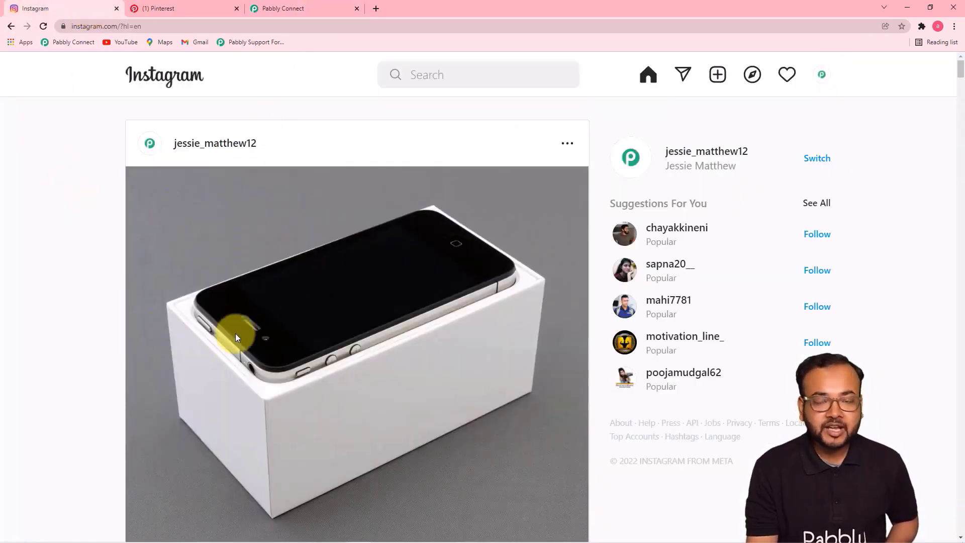
scroll(235, 334, "down", 3)
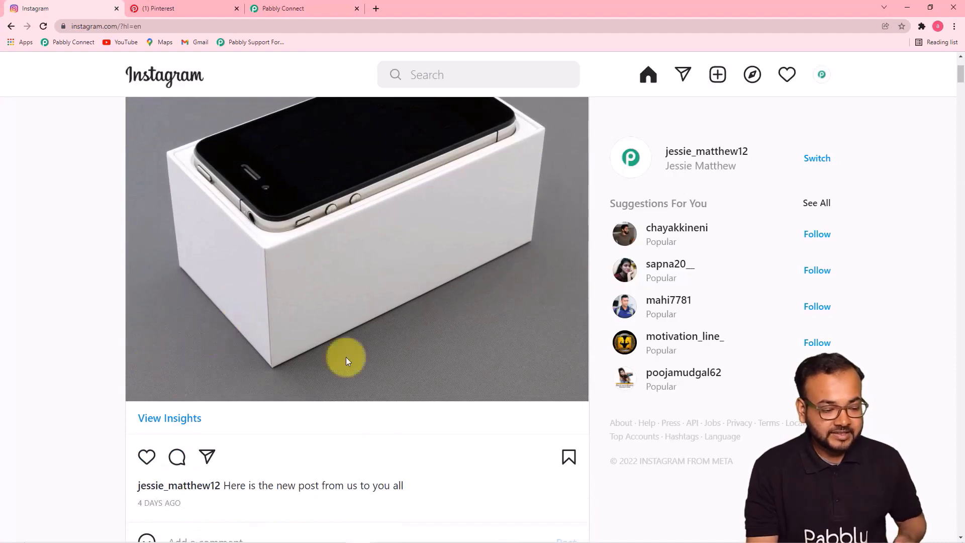
left_click(150, 8)
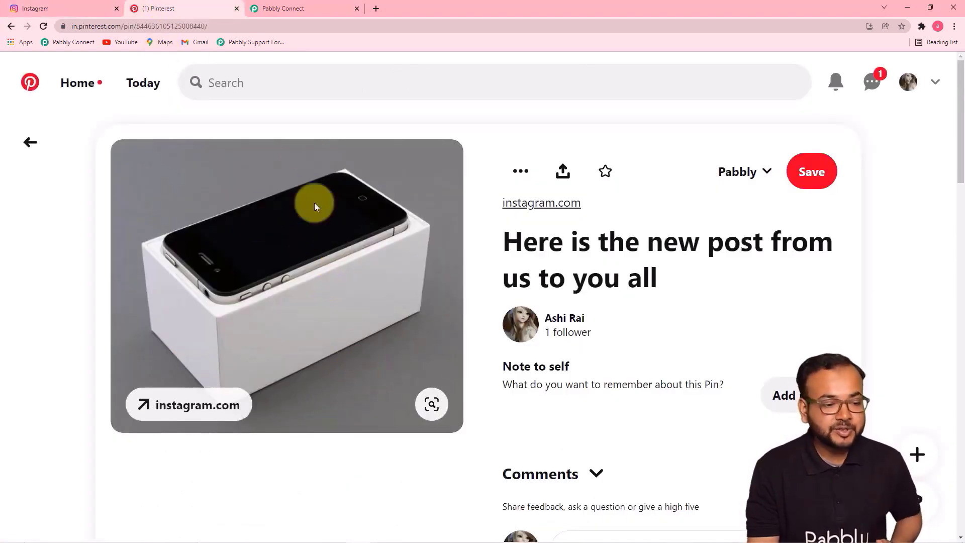
left_click(299, 11)
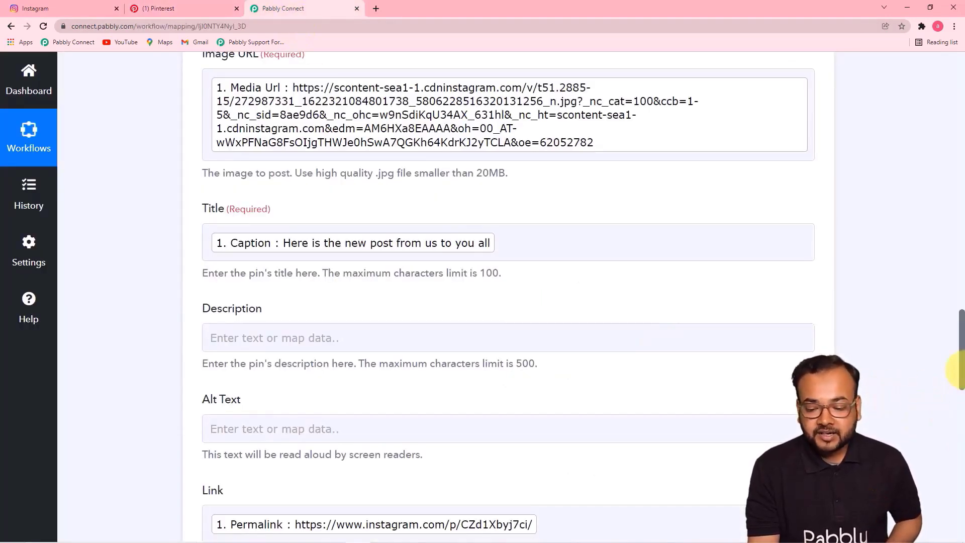
left_click_drag(961, 333, 940, 86)
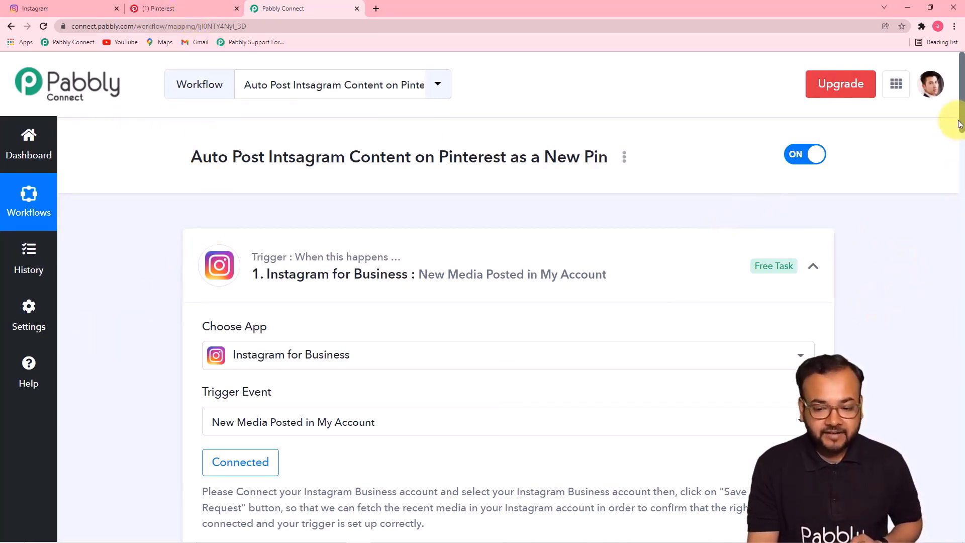
left_click_drag(963, 104, 963, 136)
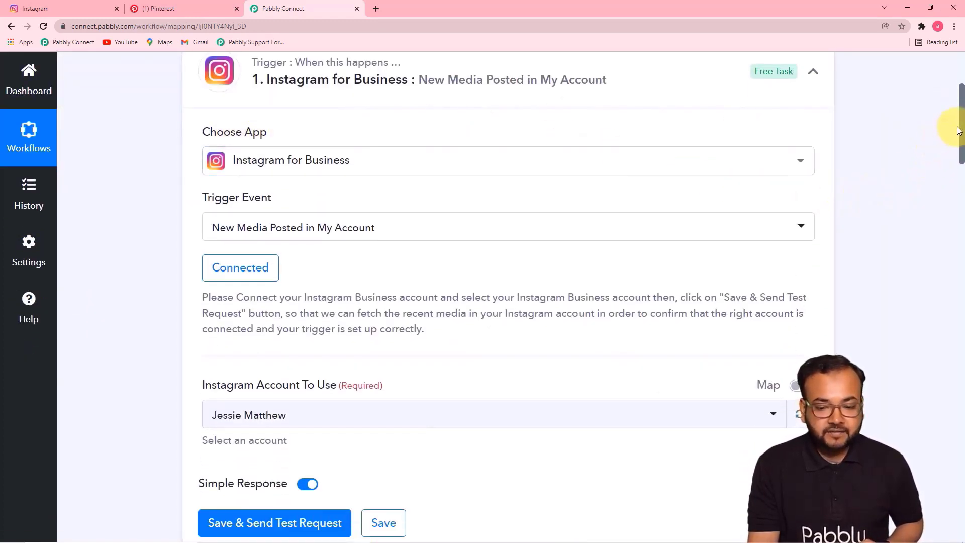
left_click_drag(963, 121, 949, 206)
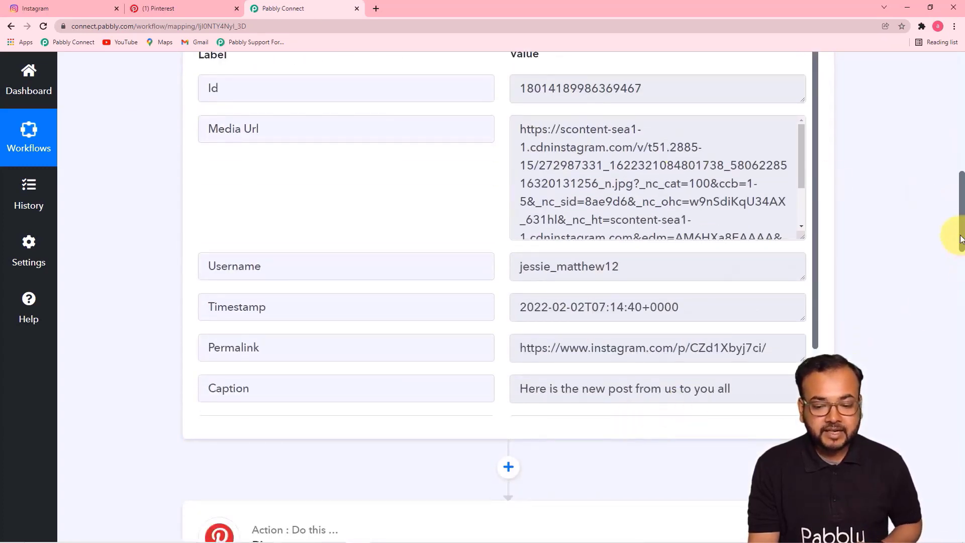
left_click_drag(960, 225, 957, 286)
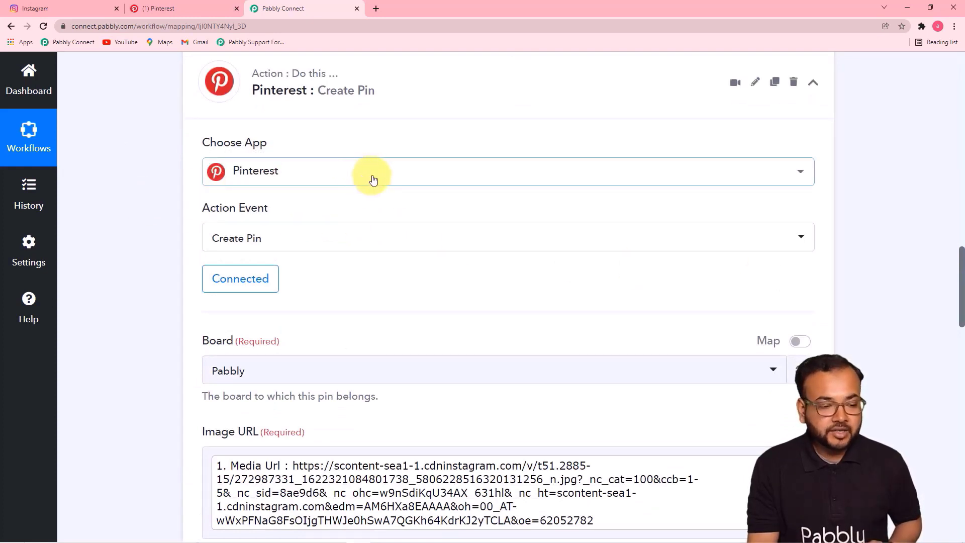
scroll(173, 243, "down", 5)
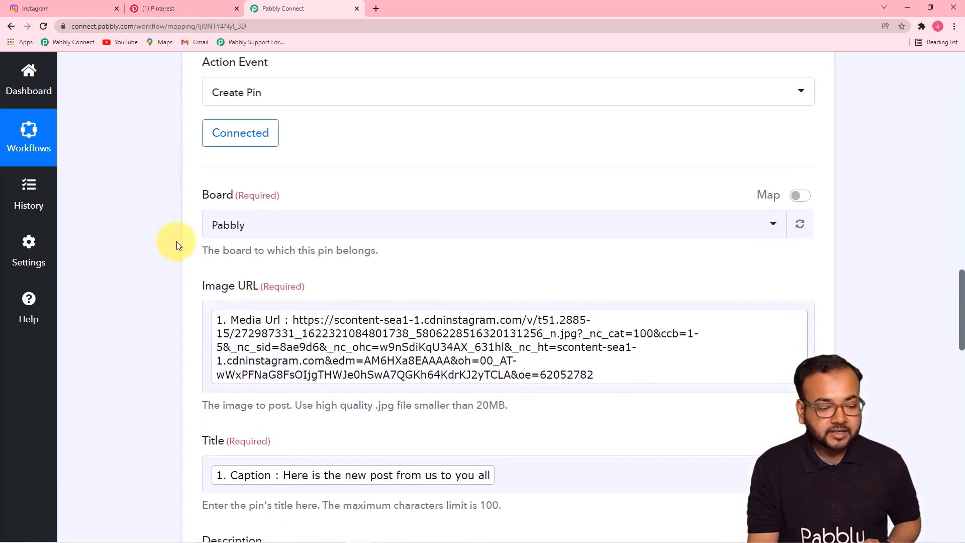
scroll(180, 237, "up", 1)
scroll(180, 237, "down", 6)
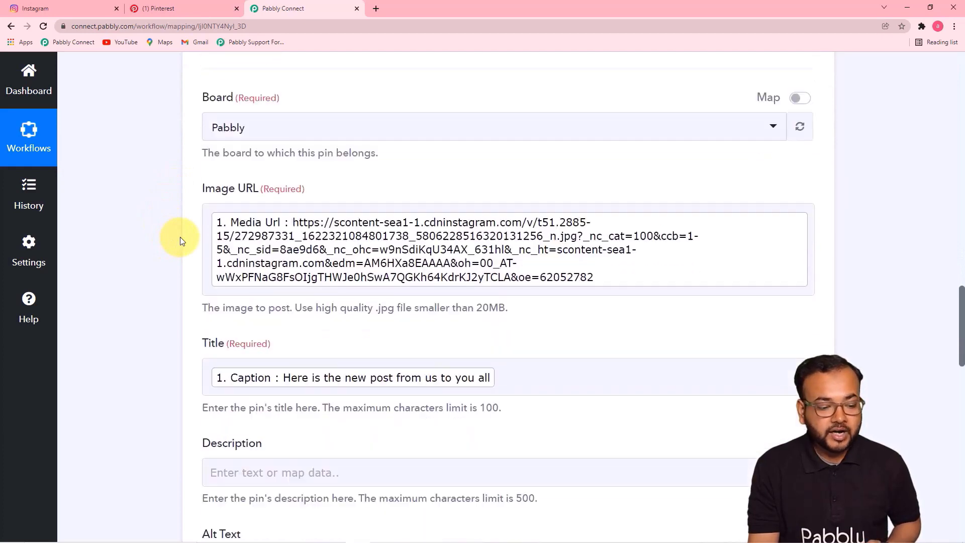
scroll(181, 242, "down", 8)
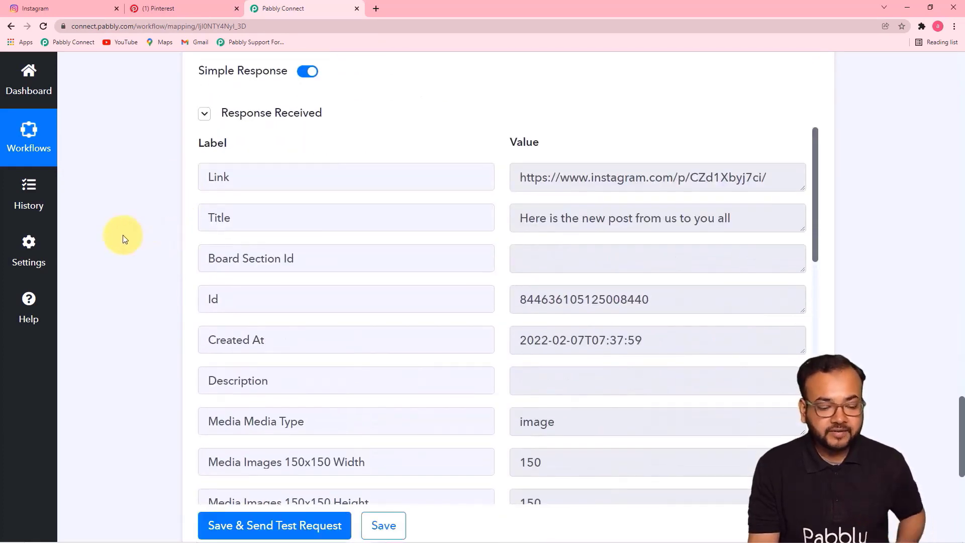
scroll(123, 238, "down", 3)
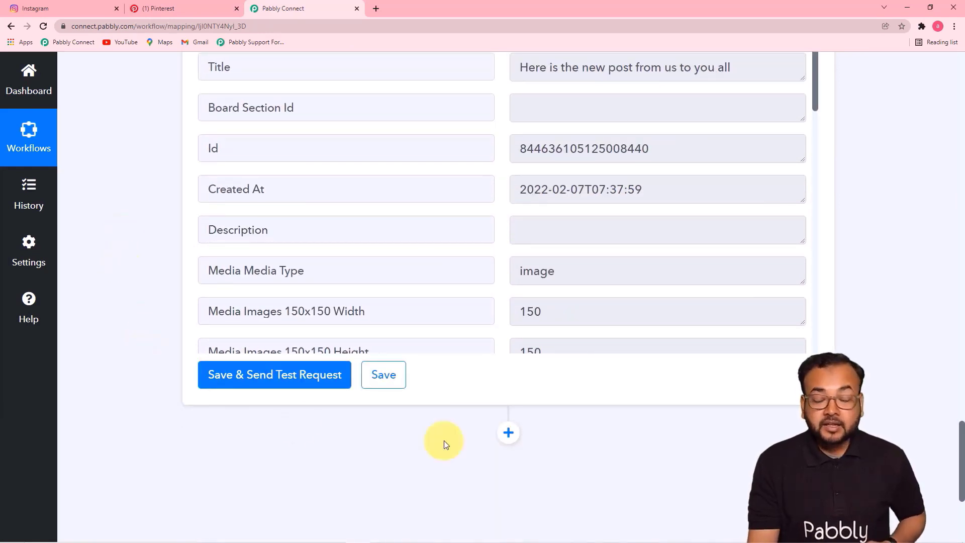
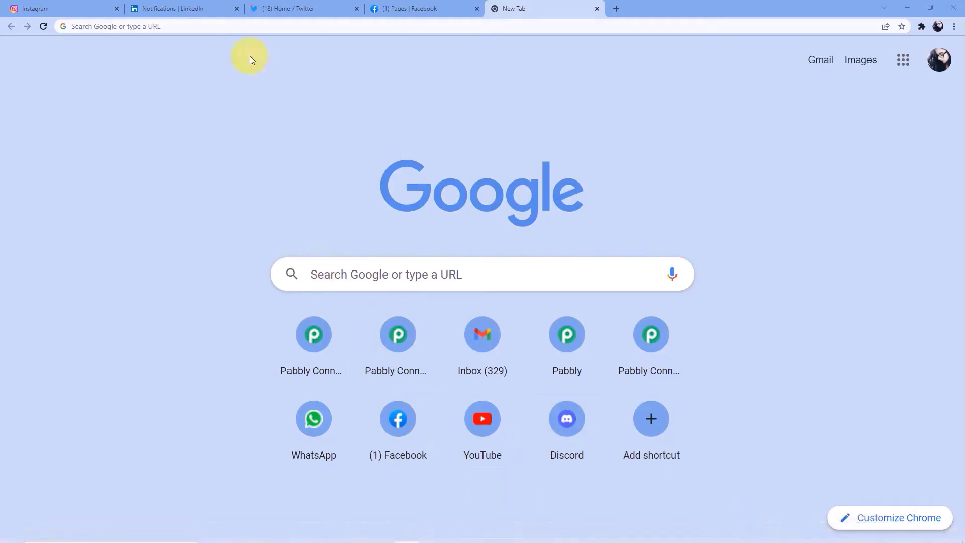
- Load pabbly.com/connect in a new Chrome tab
left_click(233, 25)
type("pa")
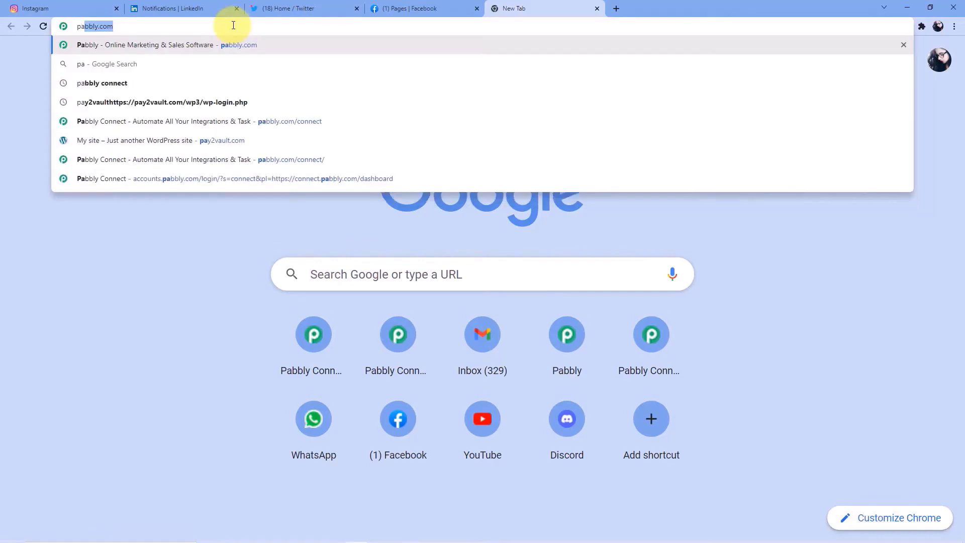
type("bbly.com/connec")
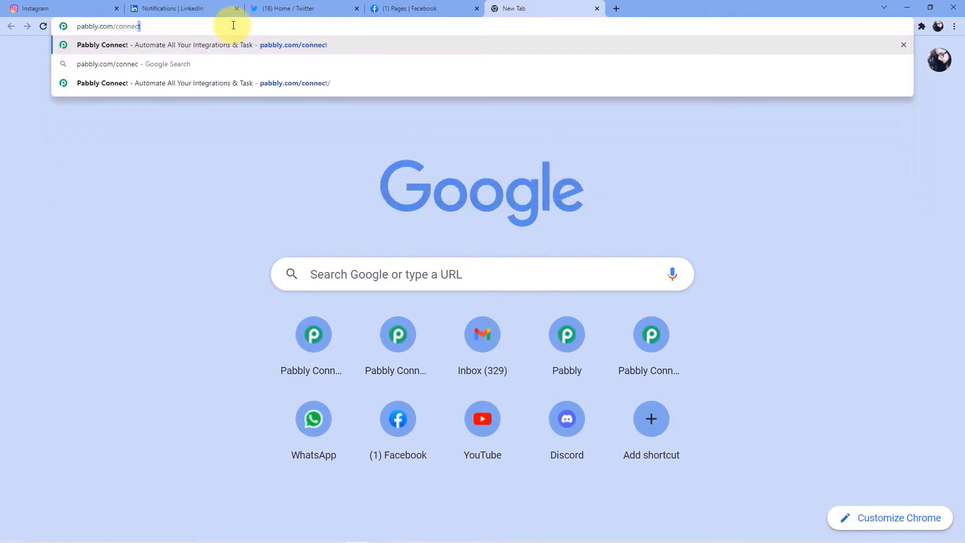
key("Delete")
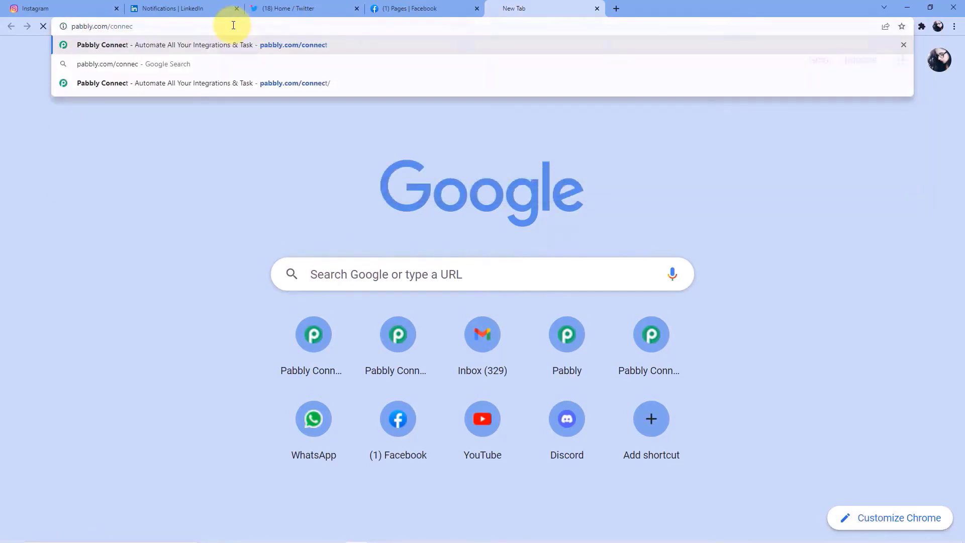
key("Return")
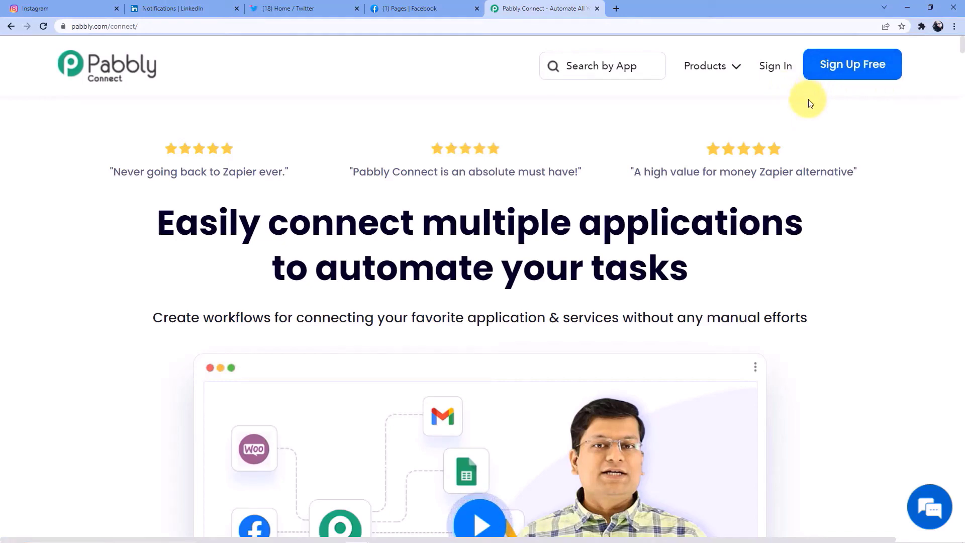
- Sign in to Pabbly, open the Pabbly Connect app and reload its dashboard
left_click(776, 66)
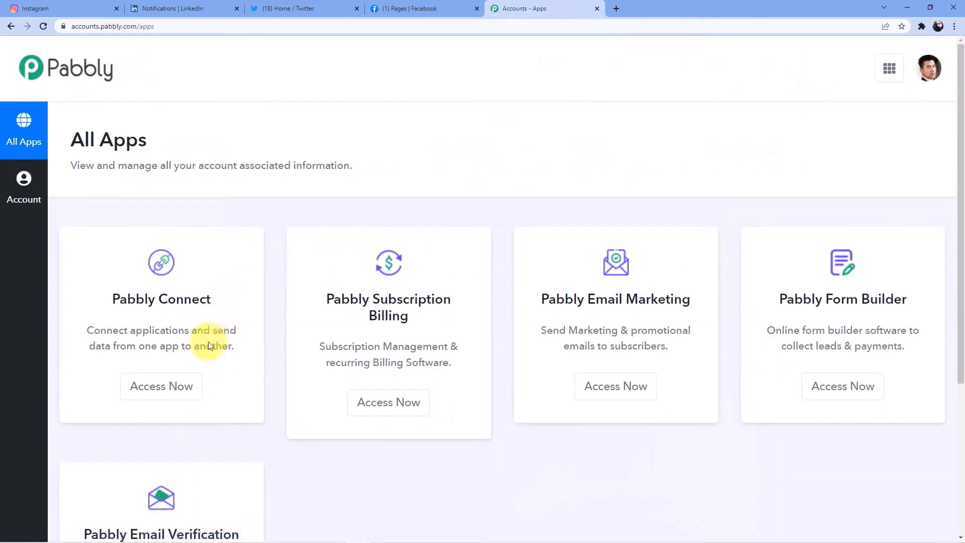
left_click(161, 385)
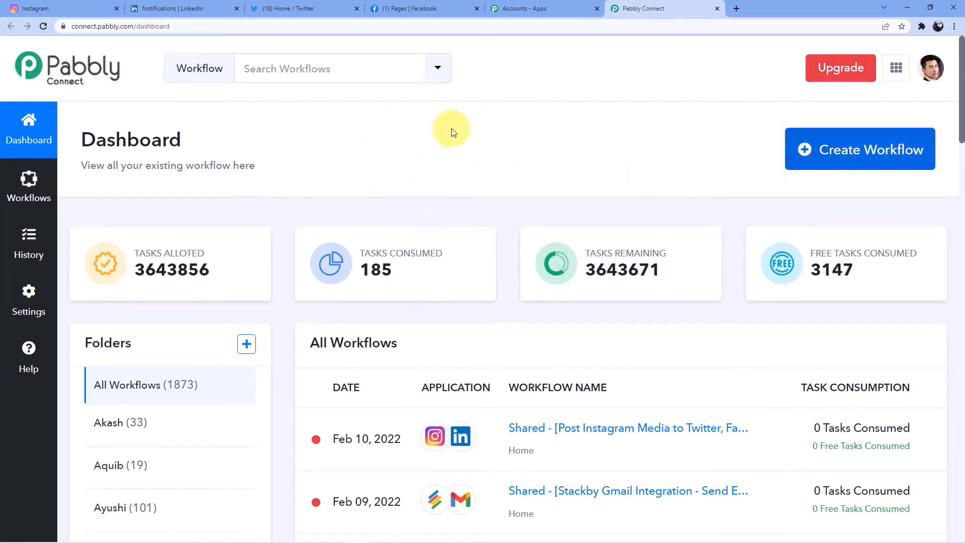
scroll(445, 151, "down", 5)
scroll(432, 201, "up", 5)
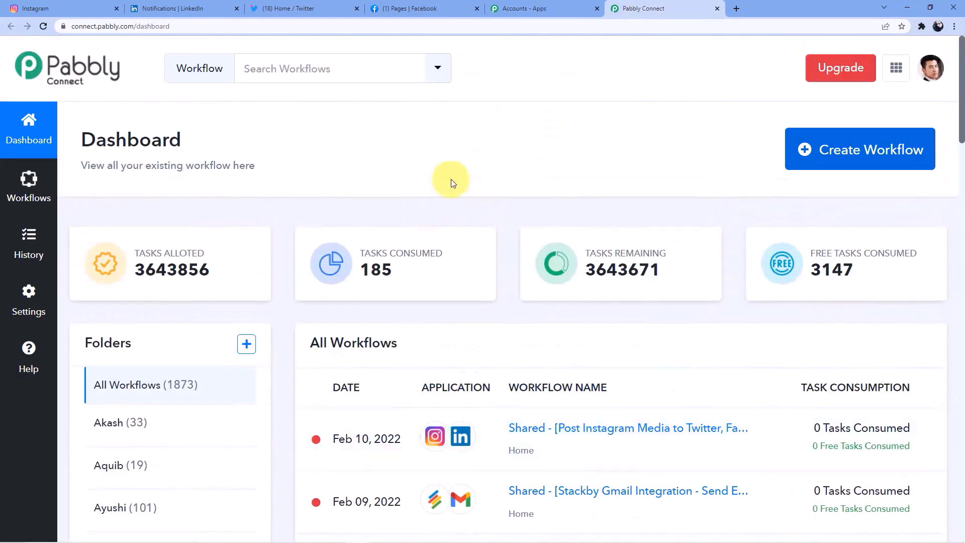
left_click(807, 150)
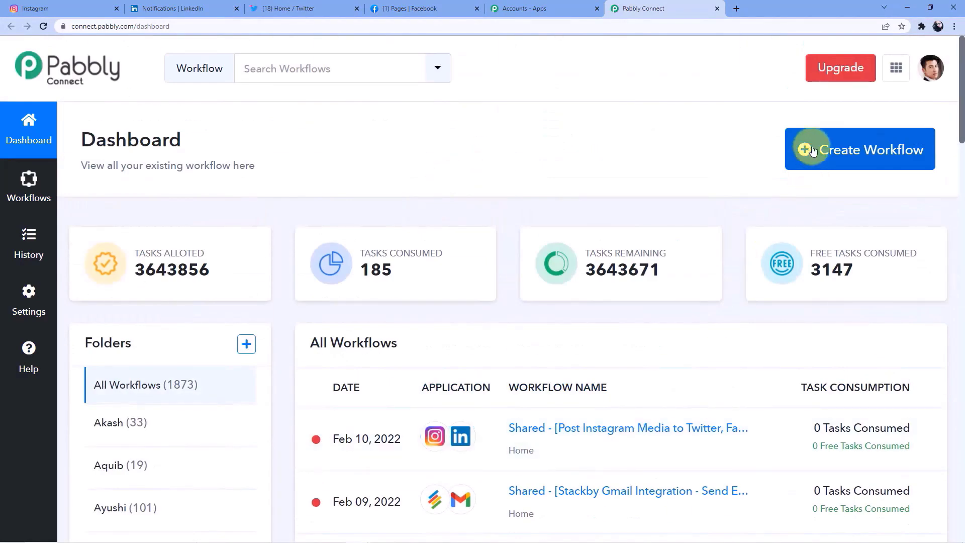
left_click(433, 25)
key("Return")
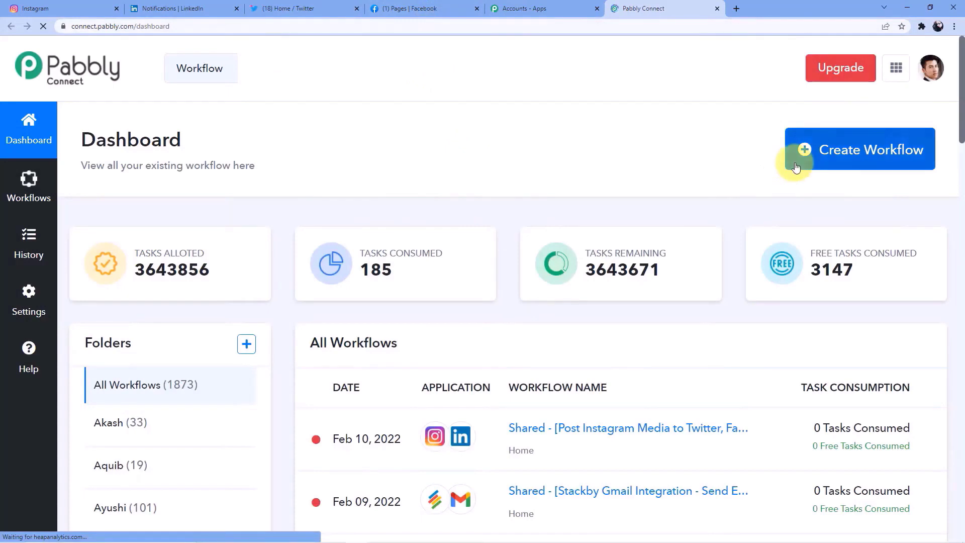
- Create a new workflow named 'Instagram to other Social Medias'
left_click(800, 149)
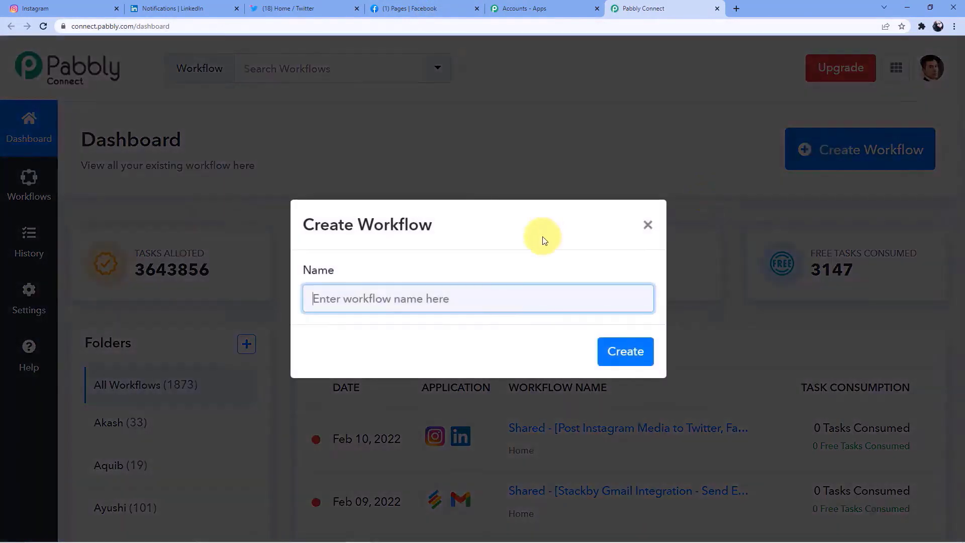
left_click(409, 300)
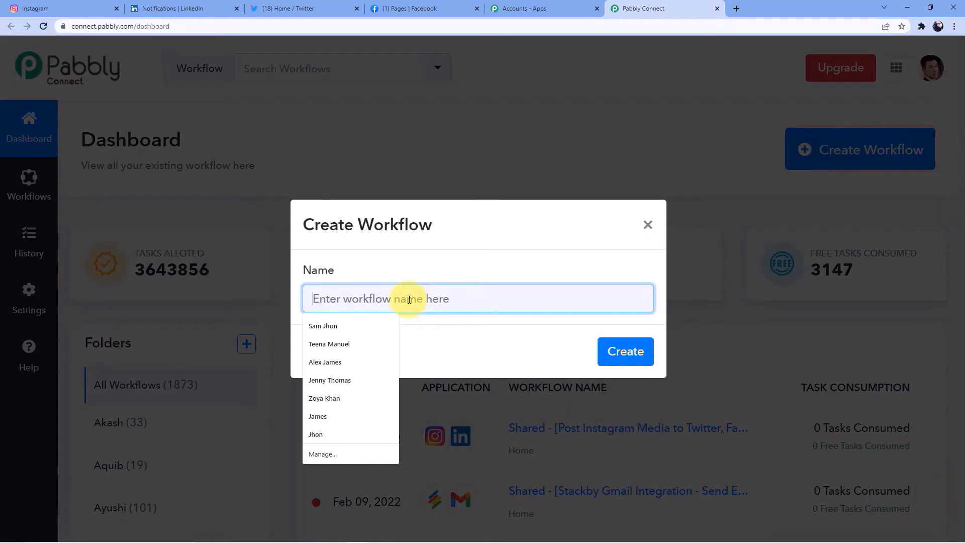
type("Int")
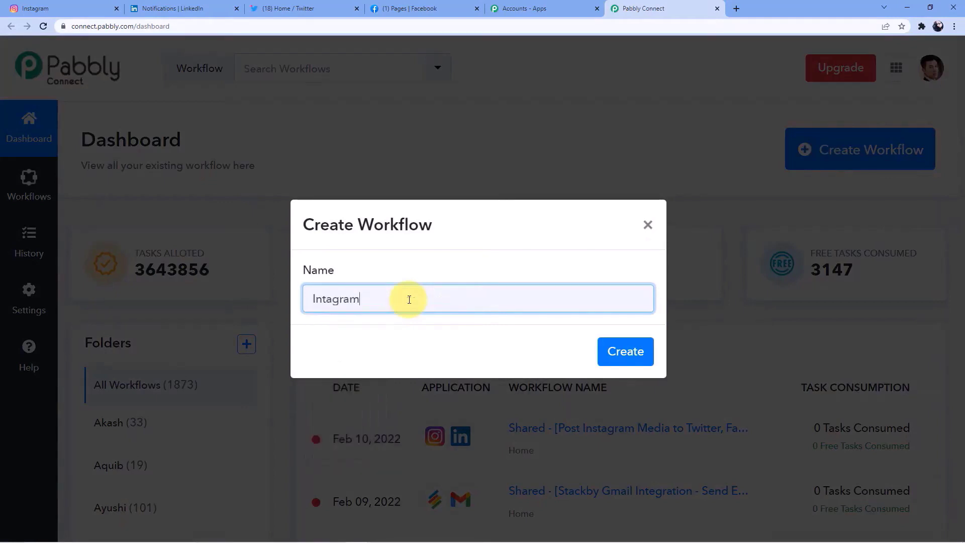
type("agram")
key("BackSpace")
key("BackSpace")
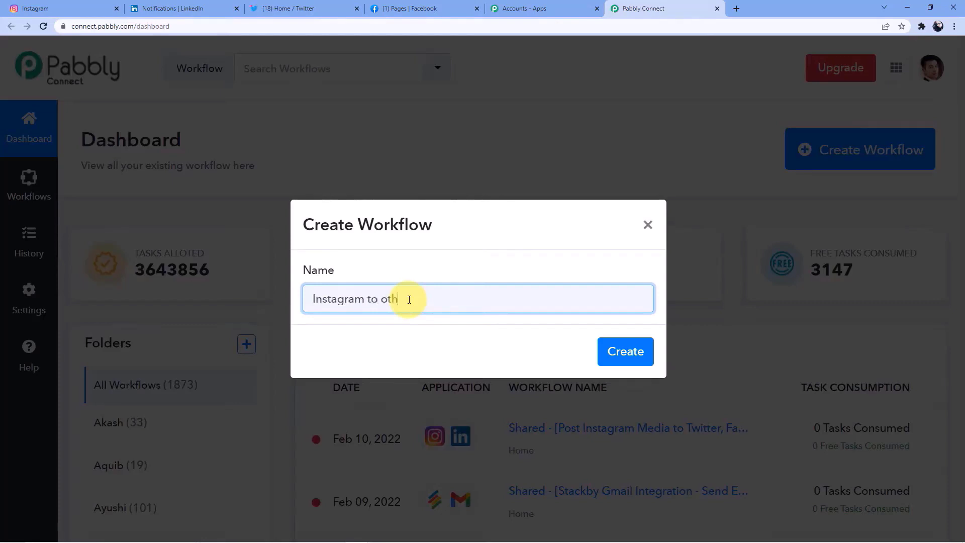
type("Social medias")
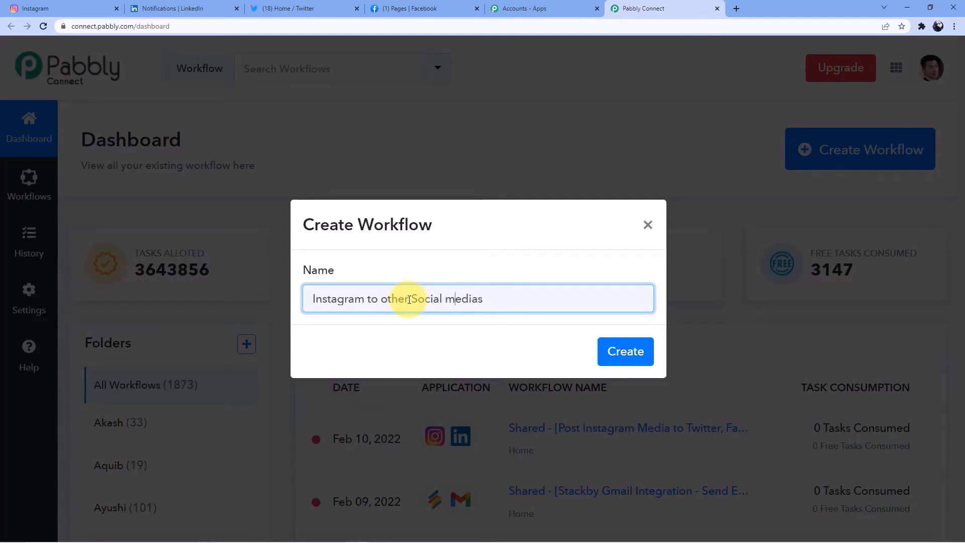
key("BackSpace")
type("M")
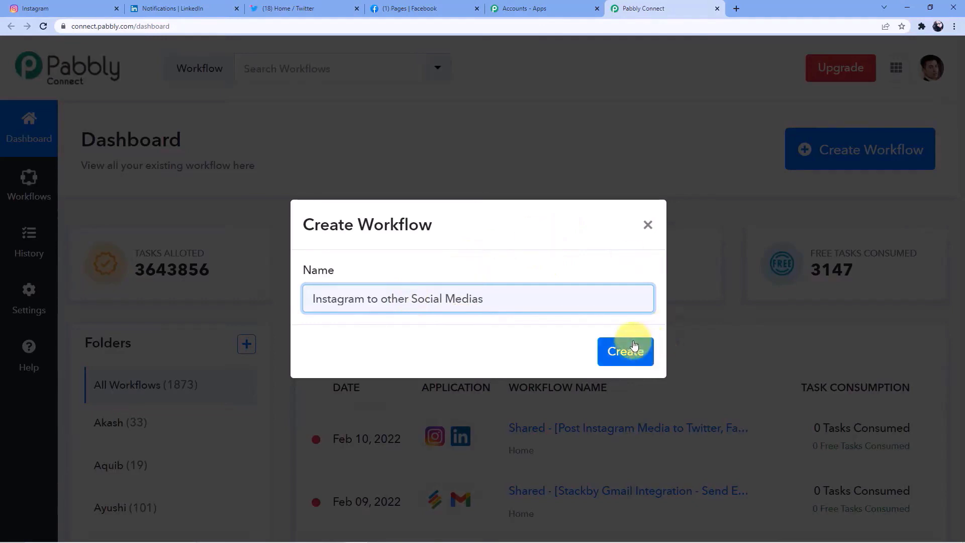
left_click(626, 351)
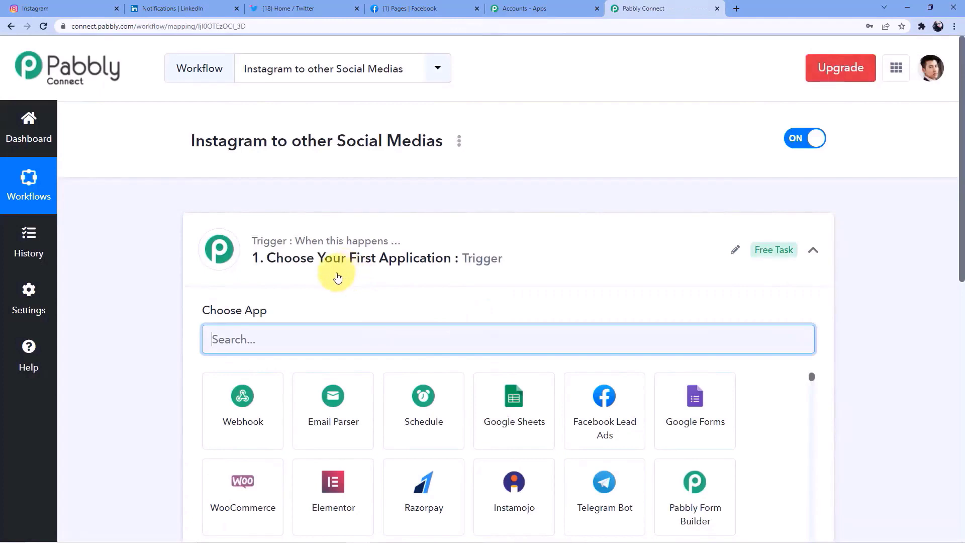
- Search the trigger app grid for Instagram to show Instagram for Business
scroll(227, 259, "down", 5)
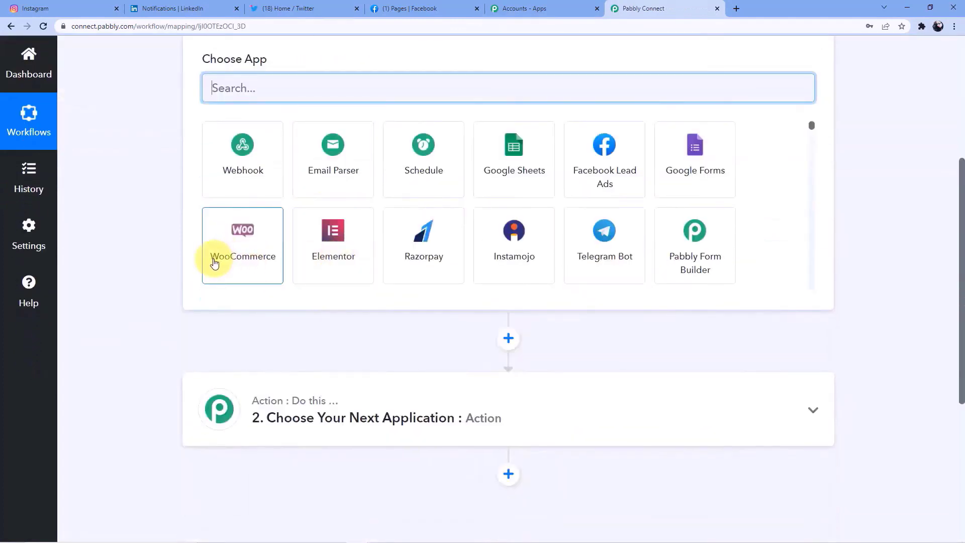
scroll(216, 256, "up", 3)
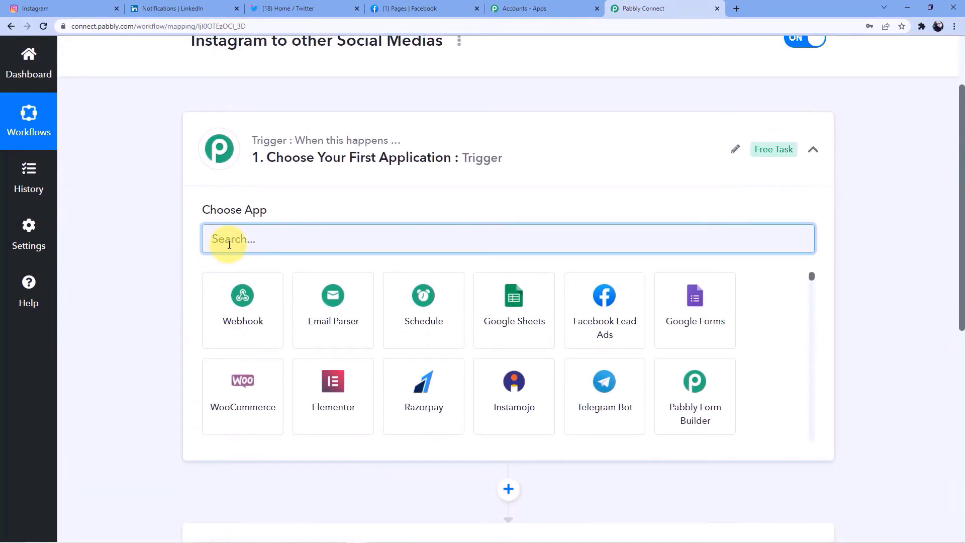
scroll(234, 241, "down", 5)
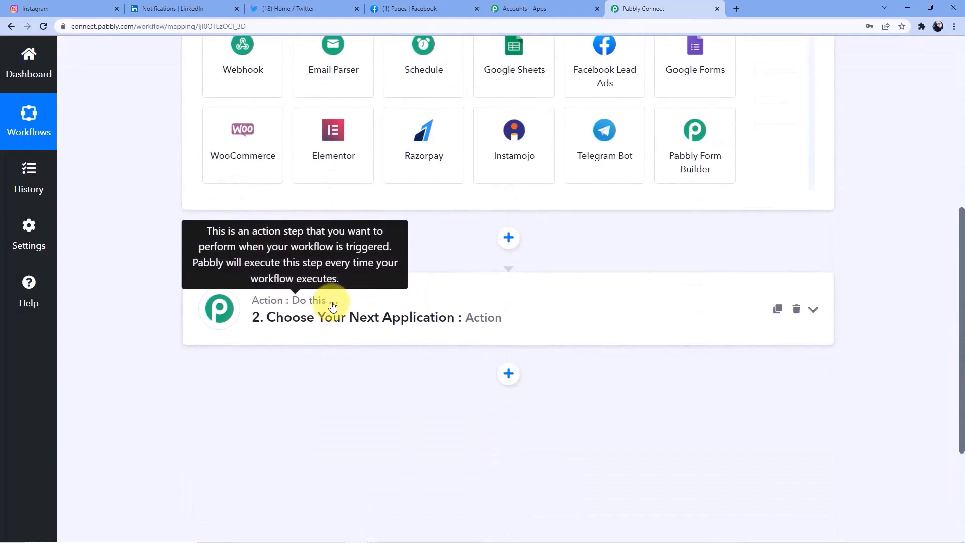
scroll(331, 304, "up", 3)
scroll(322, 271, "up", 4)
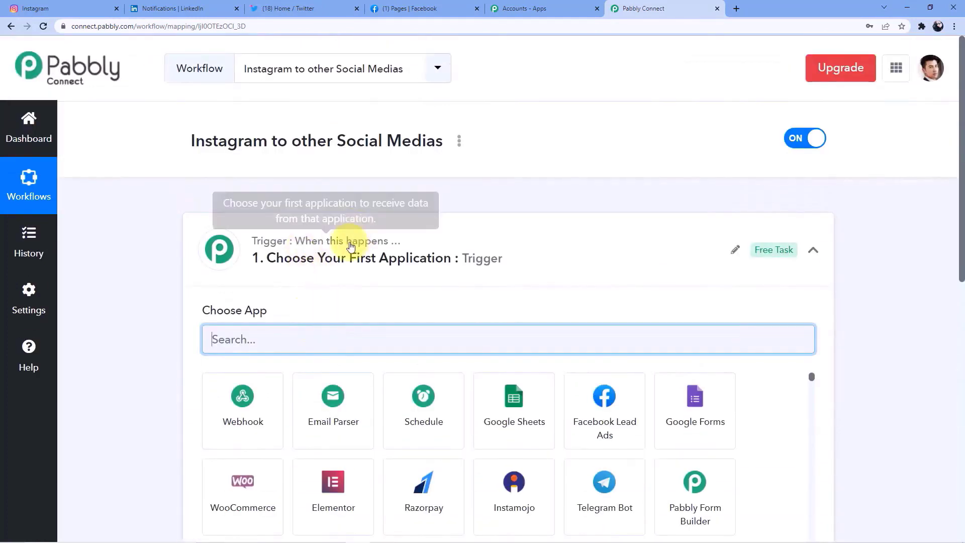
scroll(319, 242, "down", 7)
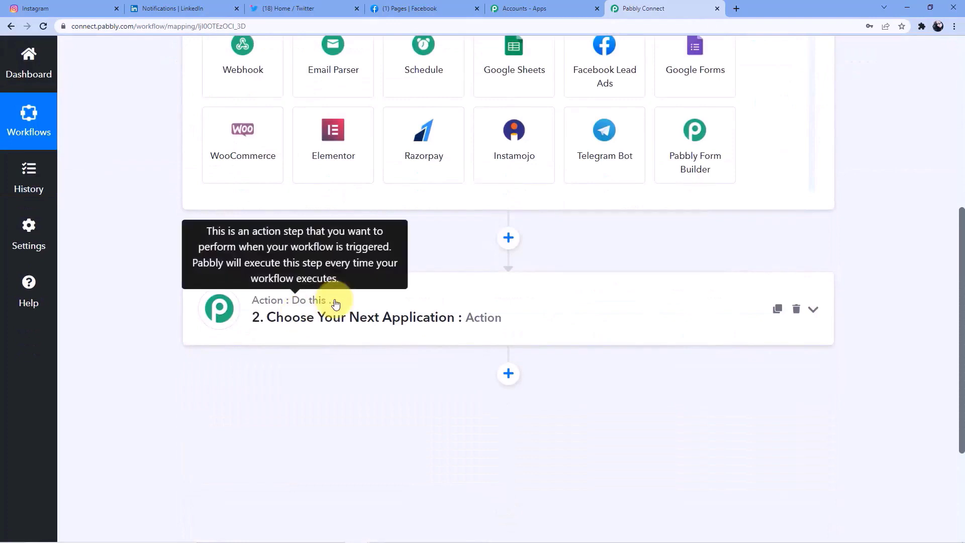
scroll(336, 304, "up", 6)
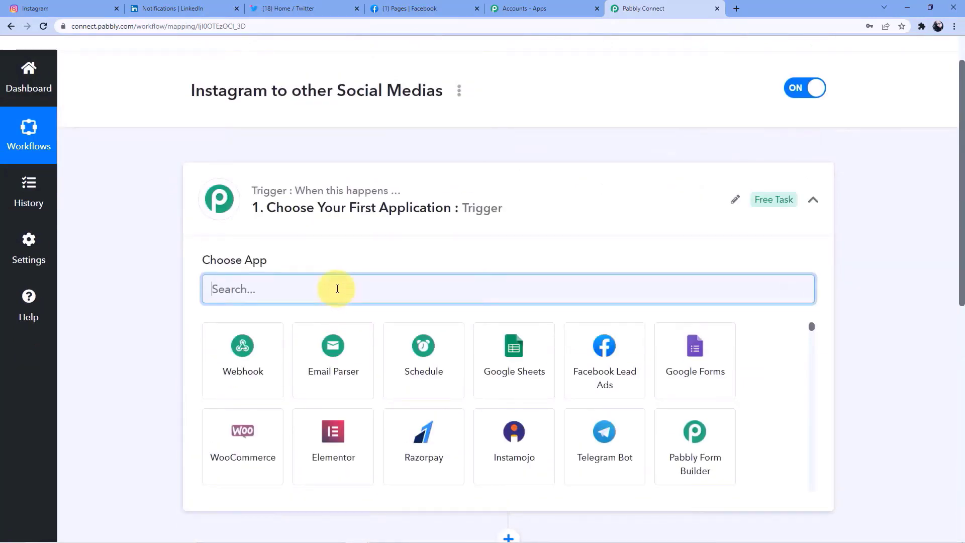
type("In")
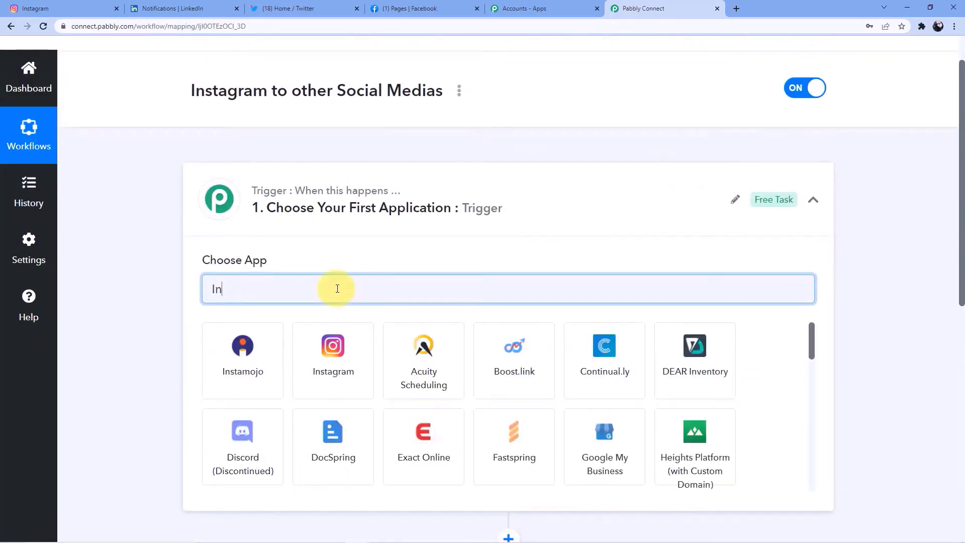
type("g")
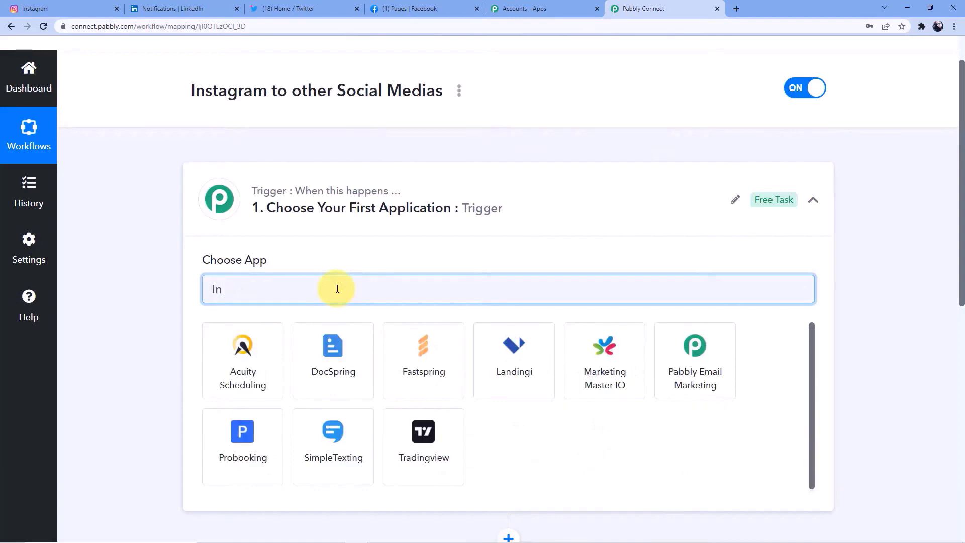
type("st")
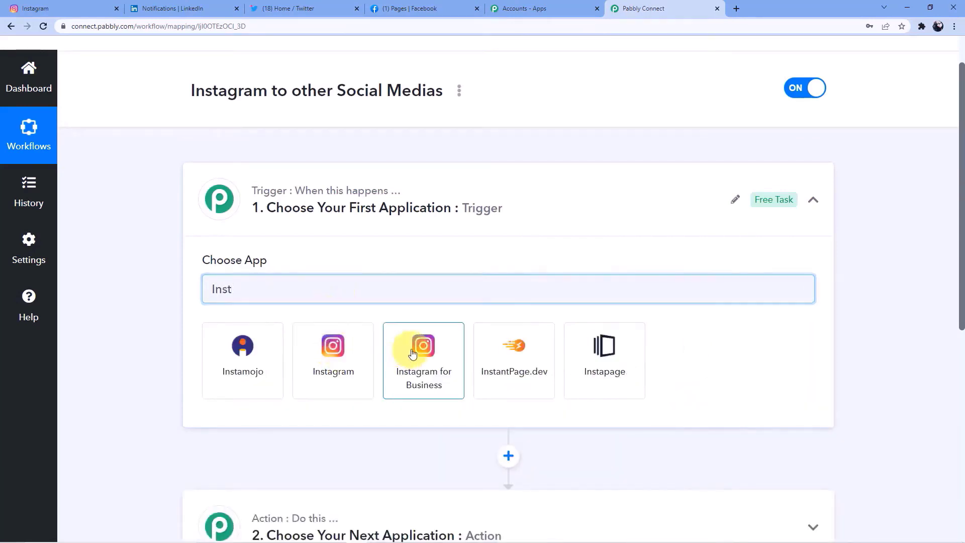
- Set the trigger to Instagram for Business 'New Media Posted in My Account' and authorize a new connection
left_click(421, 352)
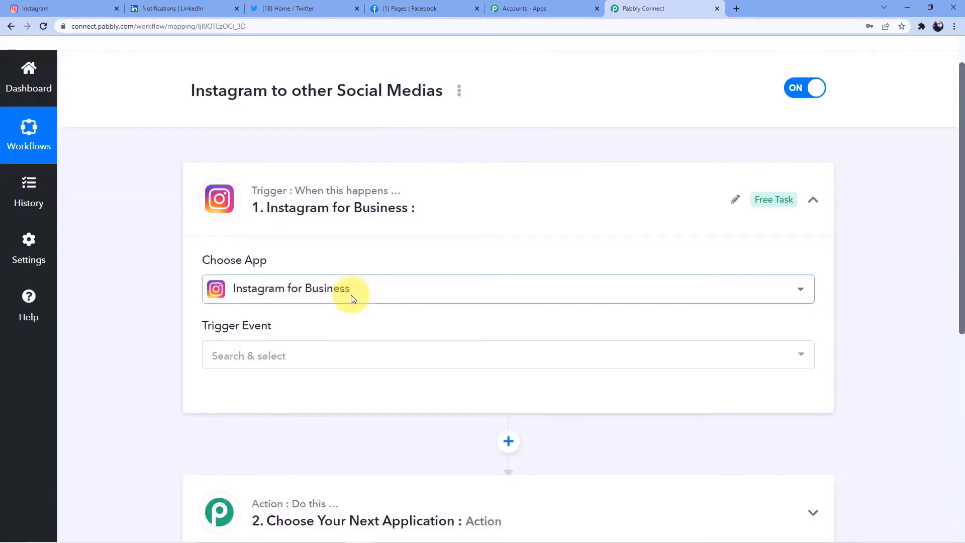
left_click(281, 370)
left_click(282, 422)
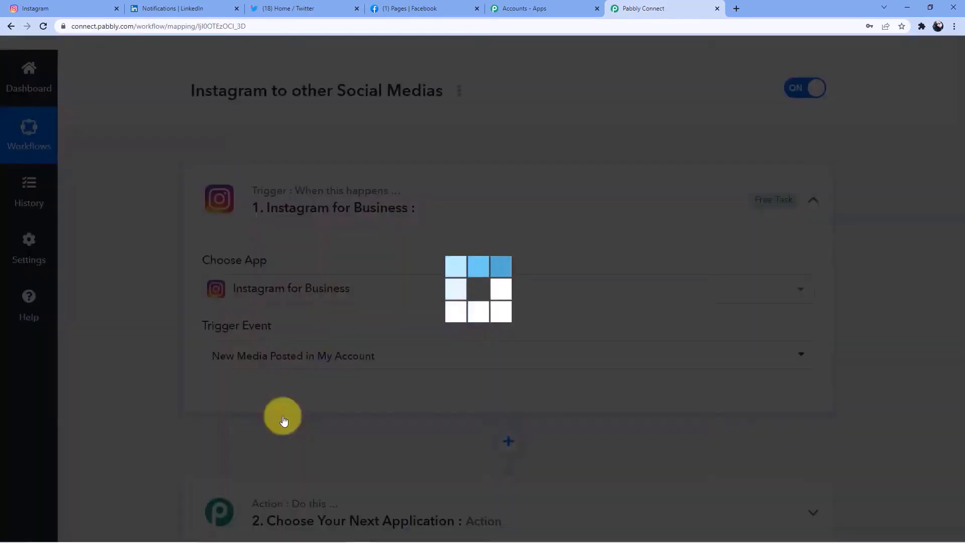
scroll(252, 382, "down", 3)
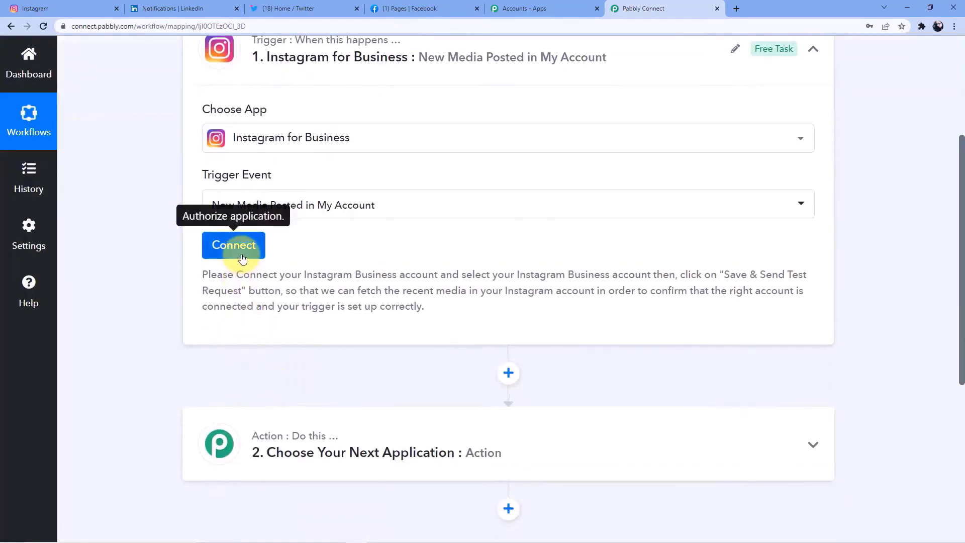
left_click(233, 245)
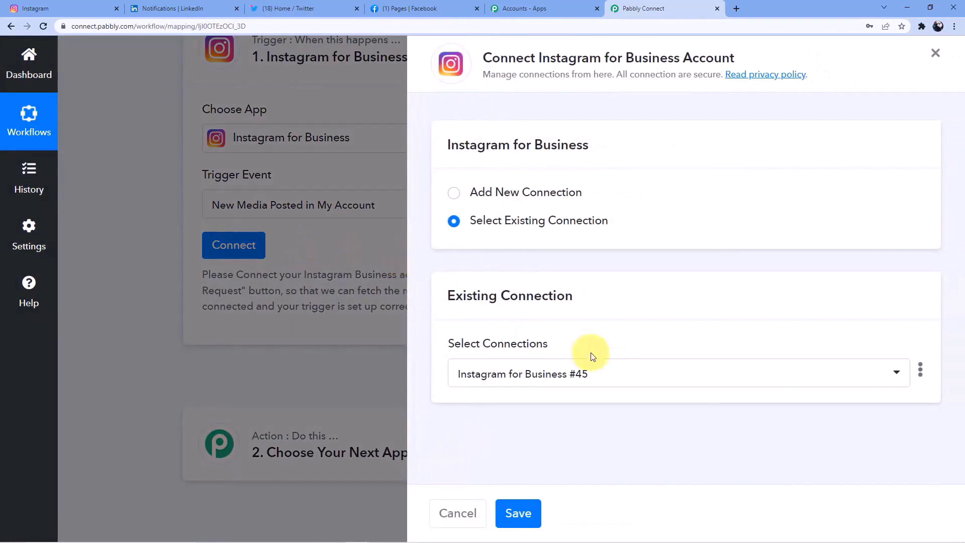
left_click(522, 195)
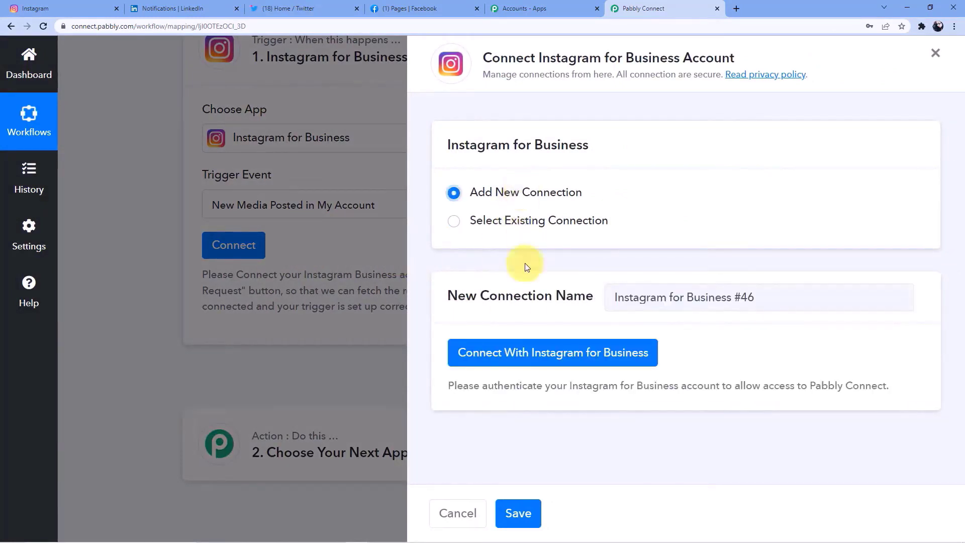
left_click(532, 352)
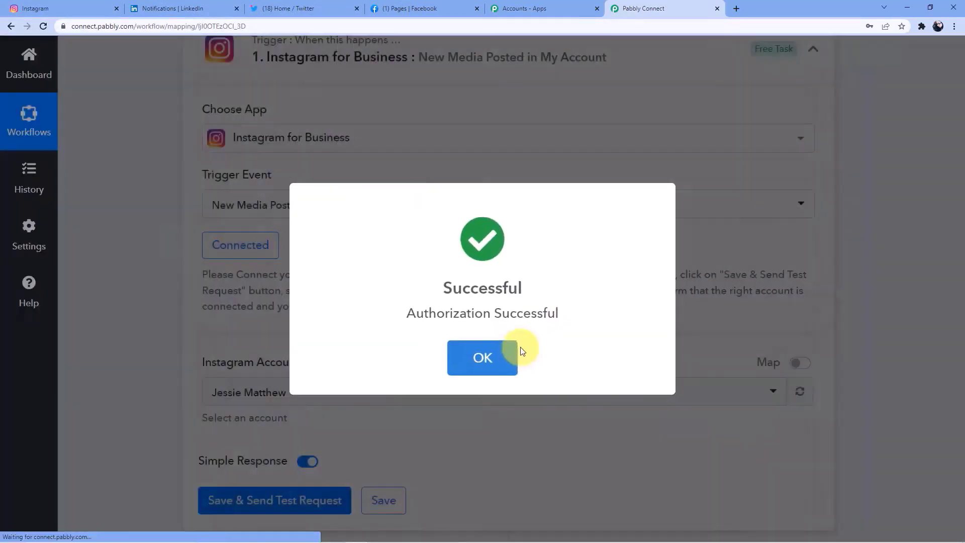
left_click(517, 352)
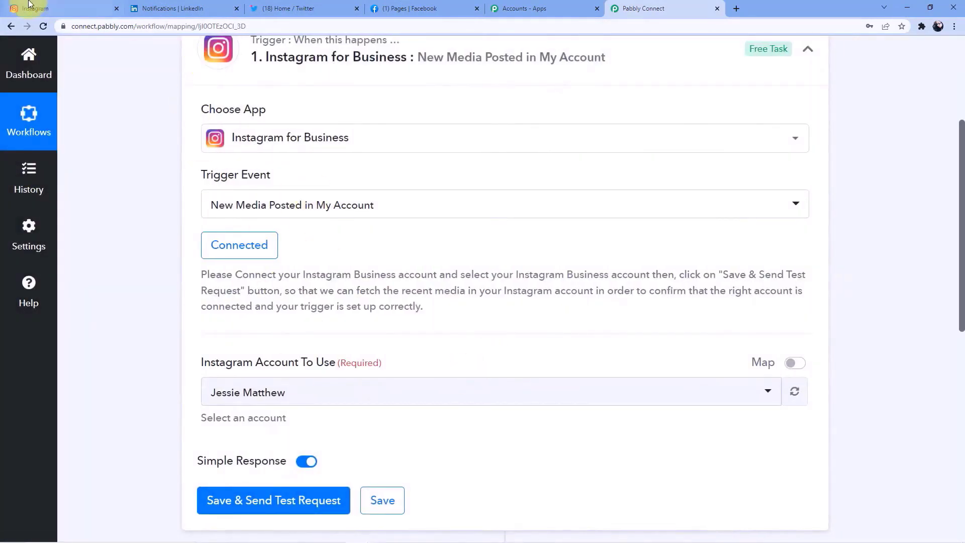
- Compare the Instagram feed with the workflow trigger setup, ending on the Instagram feed
left_click(31, 8)
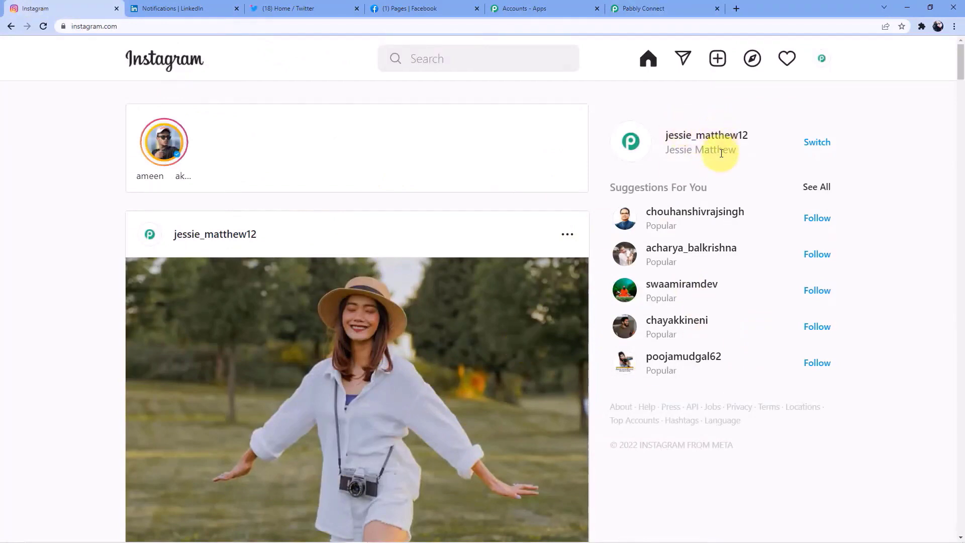
left_click(651, 4)
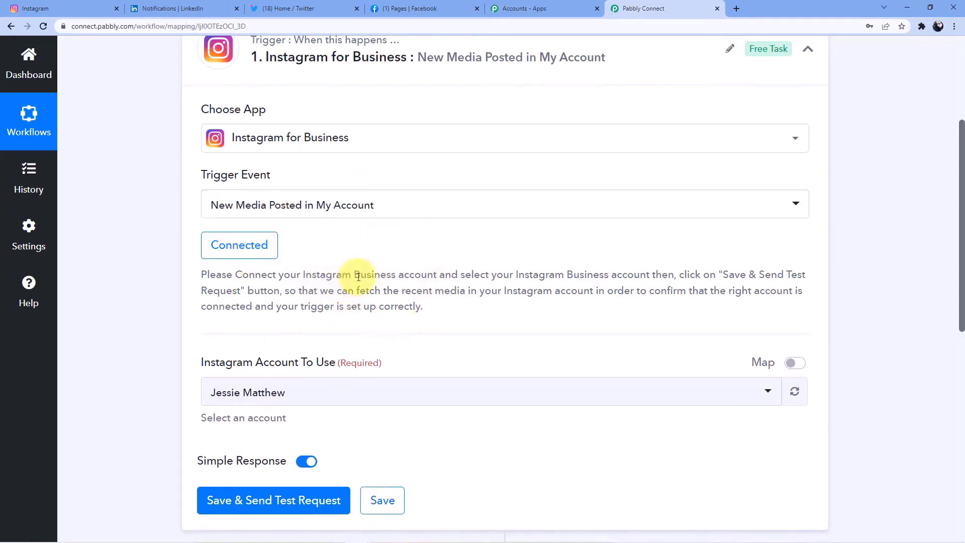
scroll(358, 276, "down", 2)
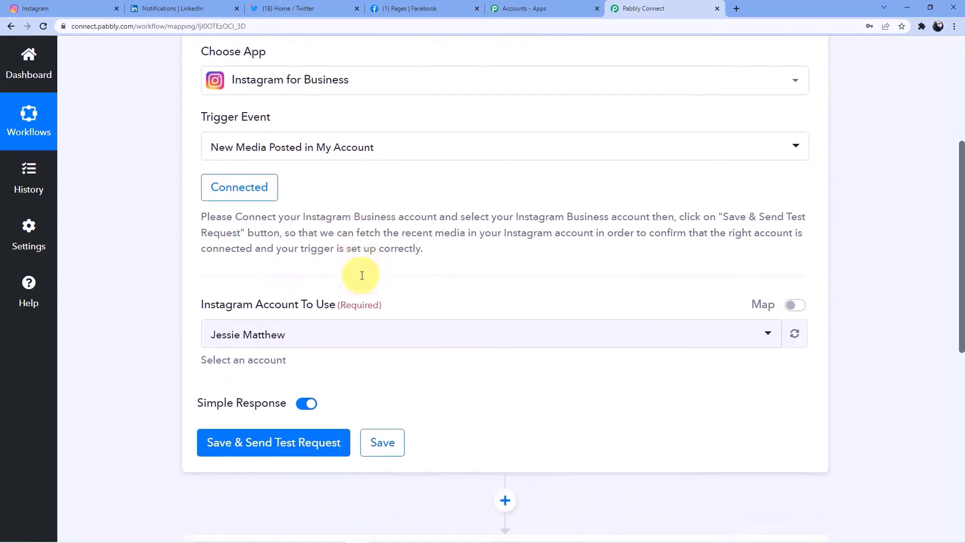
scroll(334, 273, "up", 4)
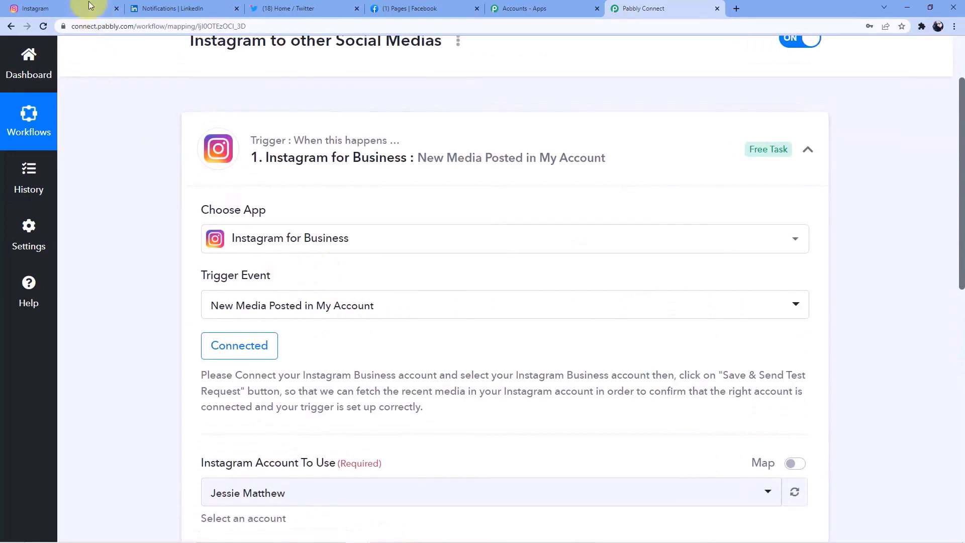
left_click(89, 8)
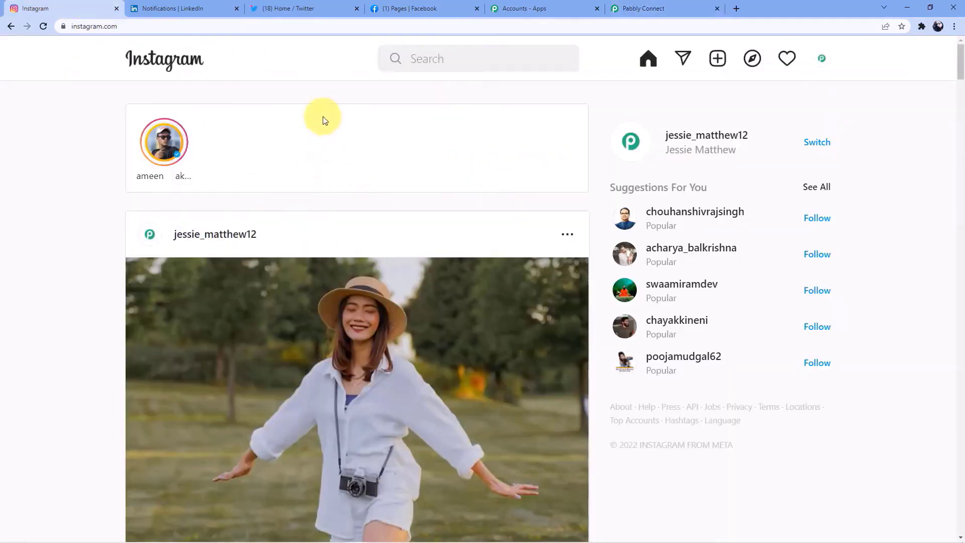
left_click(643, 8)
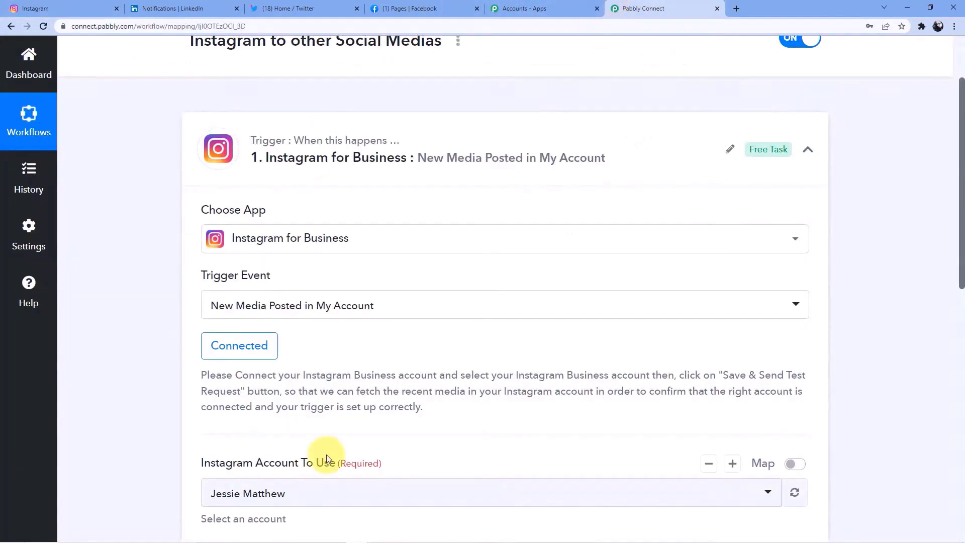
scroll(327, 455, "down", 4)
scroll(235, 240, "up", 4)
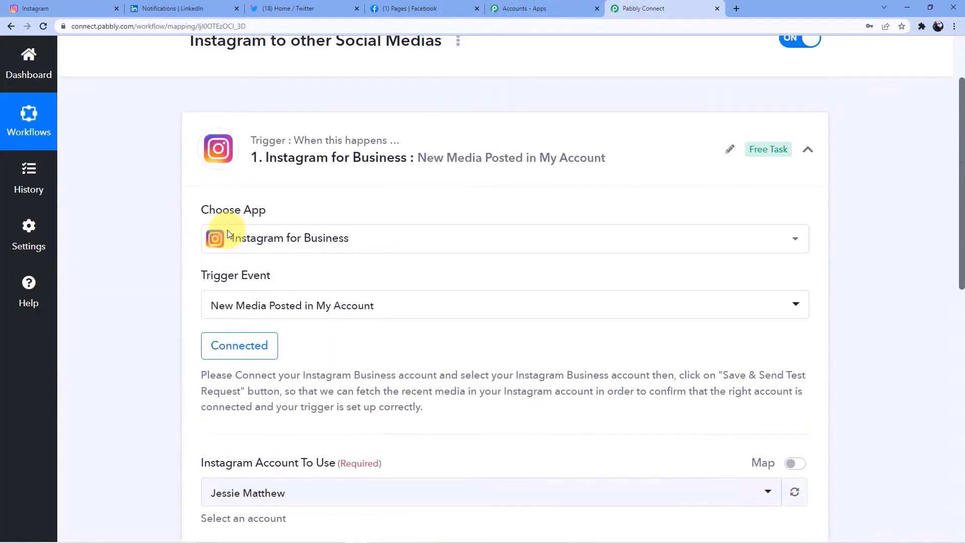
scroll(302, 241, "down", 5)
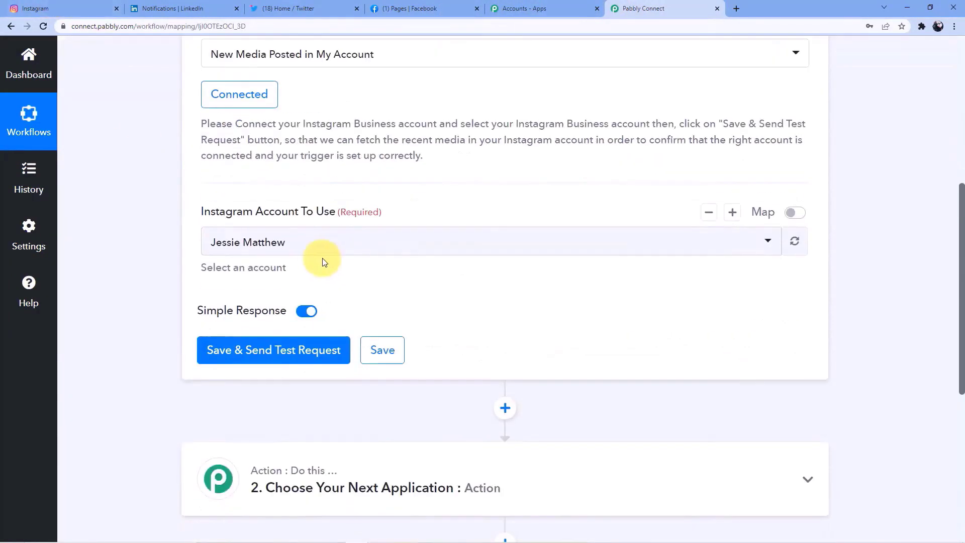
left_click(100, 6)
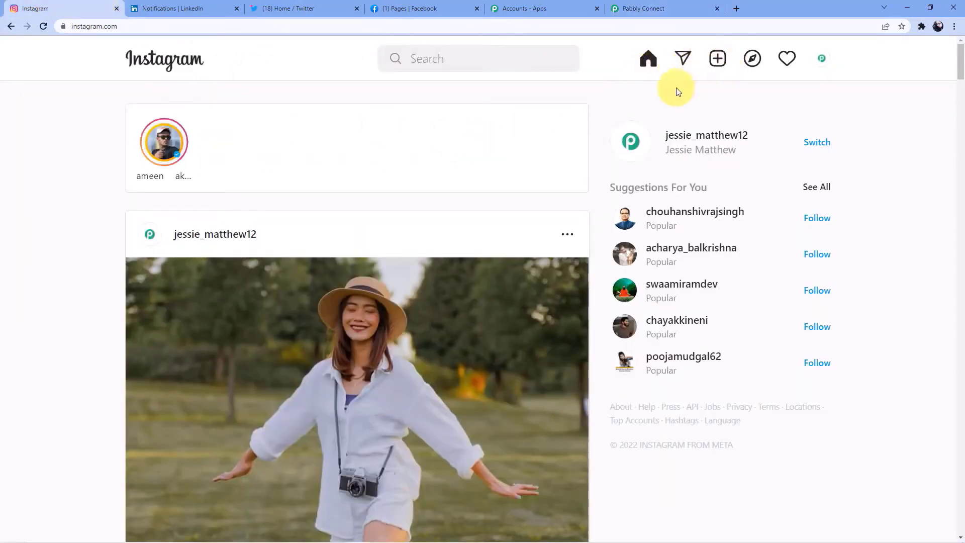
- Start a new Instagram post with the automation image, then discard that draft
left_click(718, 58)
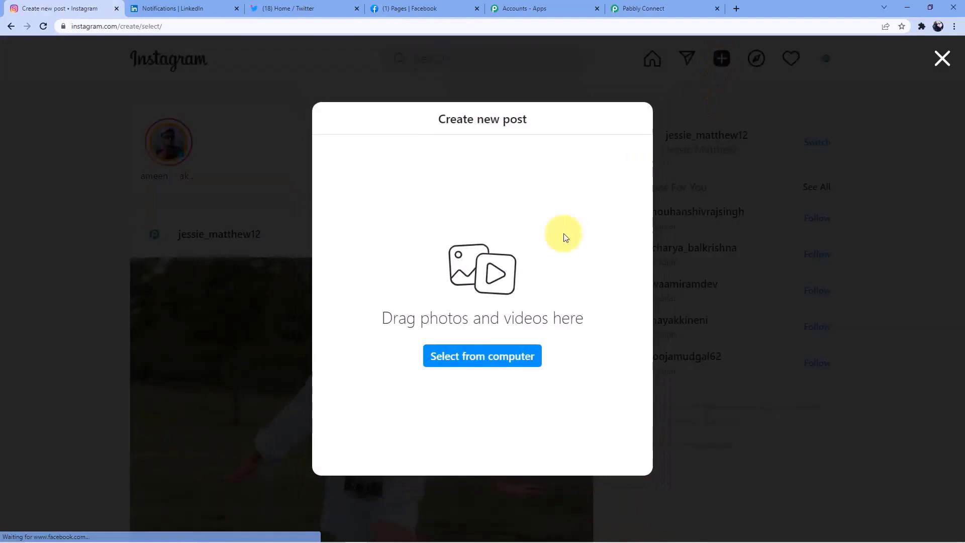
left_click(482, 357)
scroll(329, 236, "down", 3)
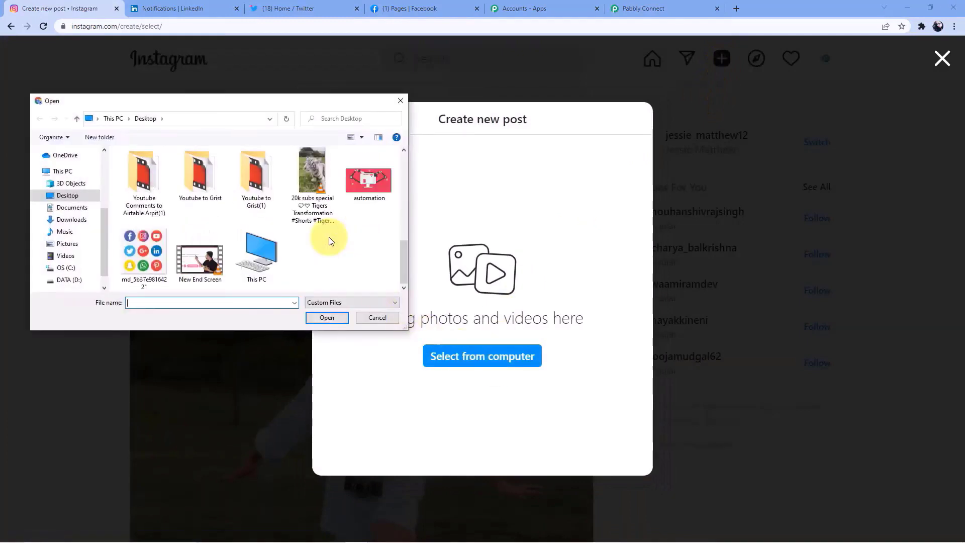
left_click(377, 176)
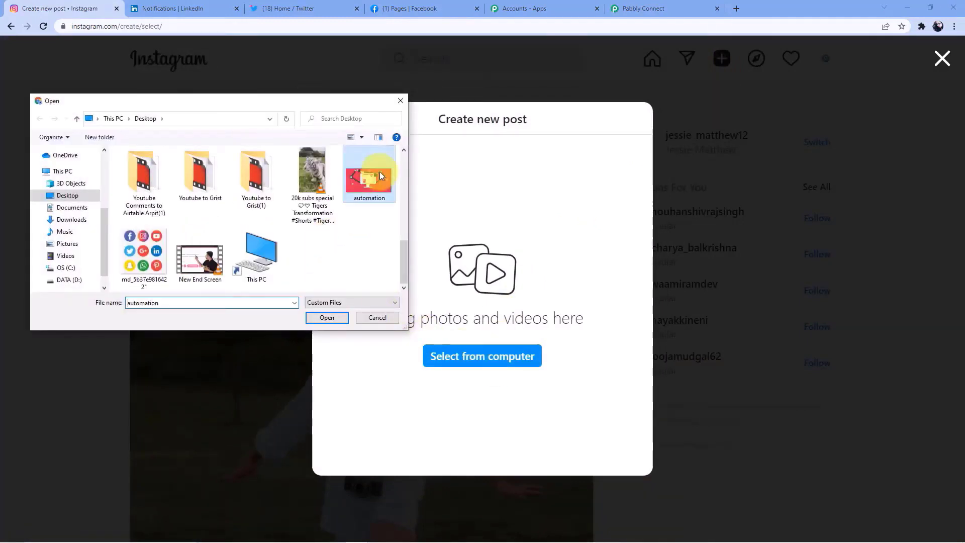
left_click(324, 317)
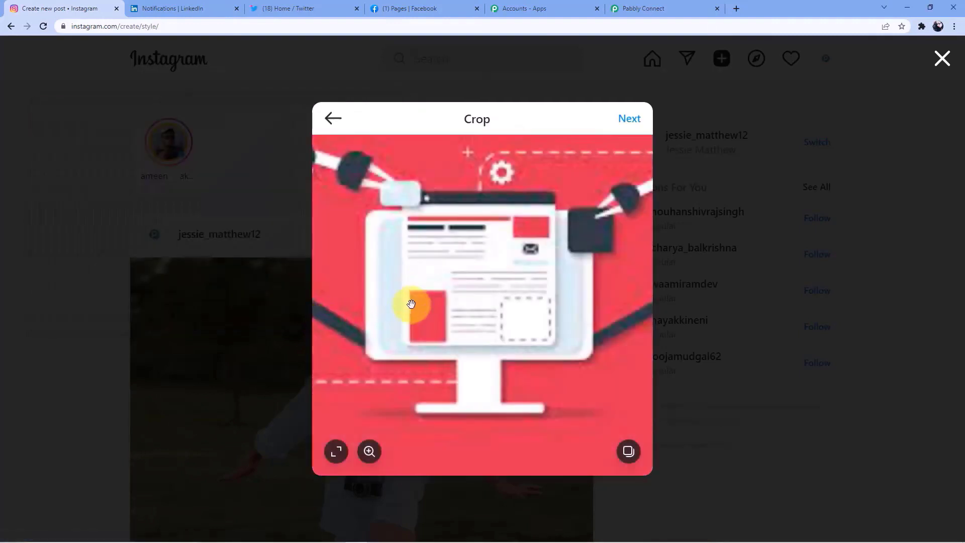
left_click(333, 119)
left_click(488, 315)
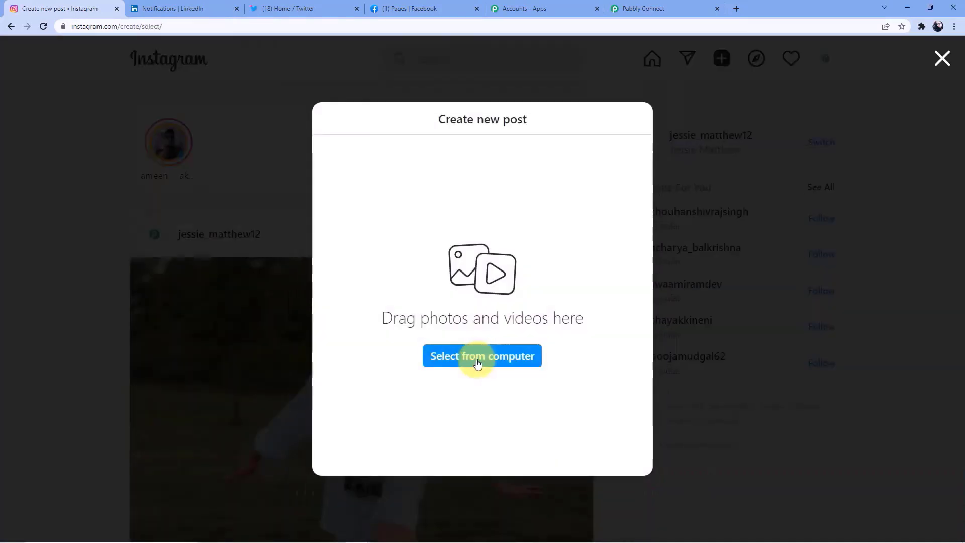
- Load the md_5b37e98164221 social icons image and advance past crop and edit
left_click(480, 358)
scroll(240, 240, "down", 5)
left_click(166, 252)
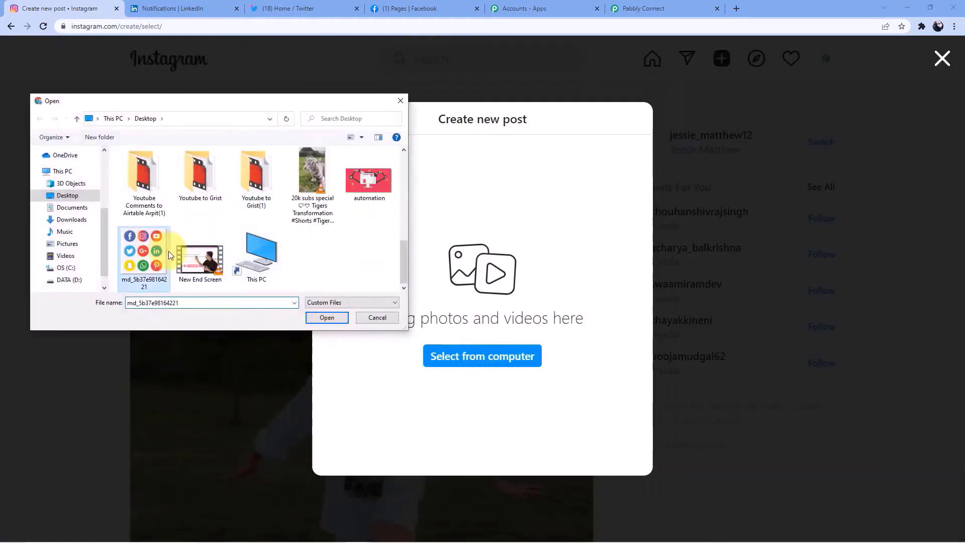
left_click(326, 317)
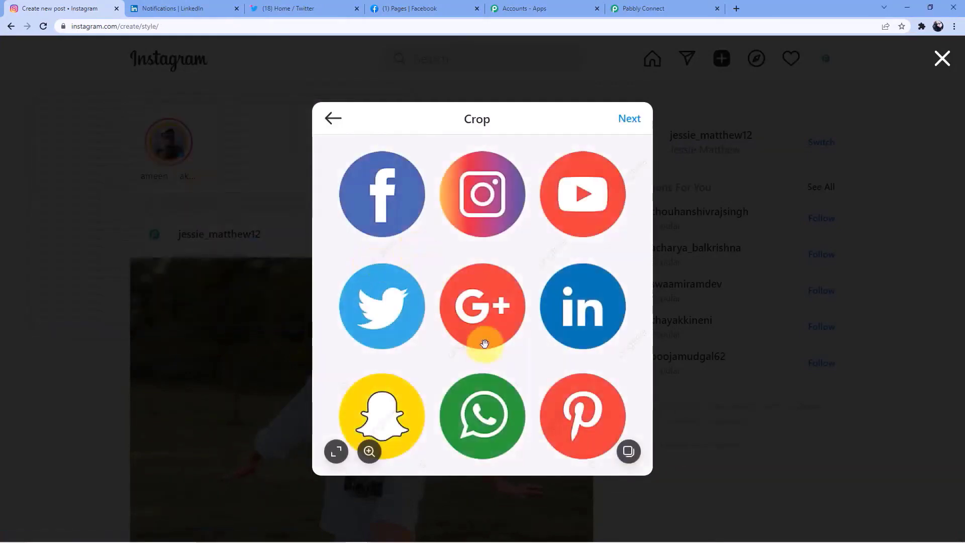
left_click(626, 120)
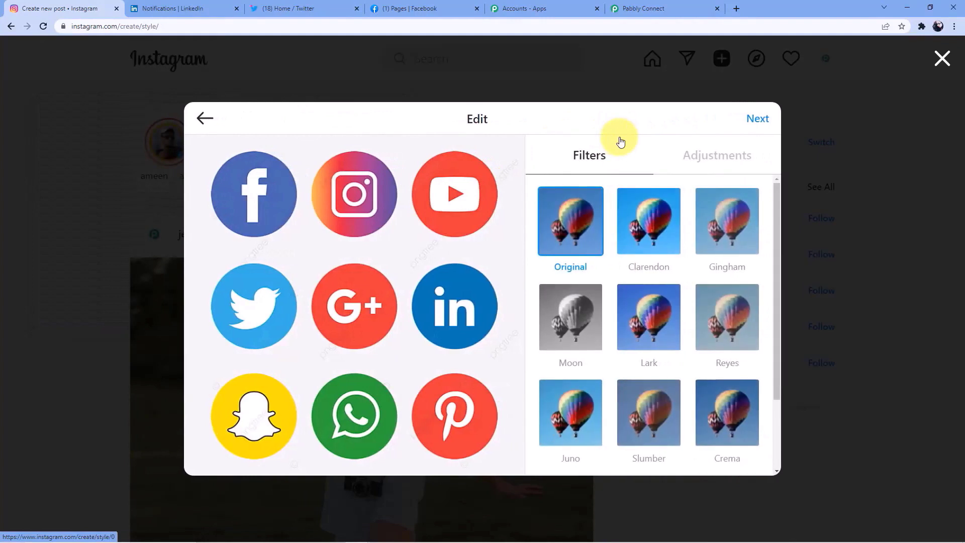
left_click(756, 119)
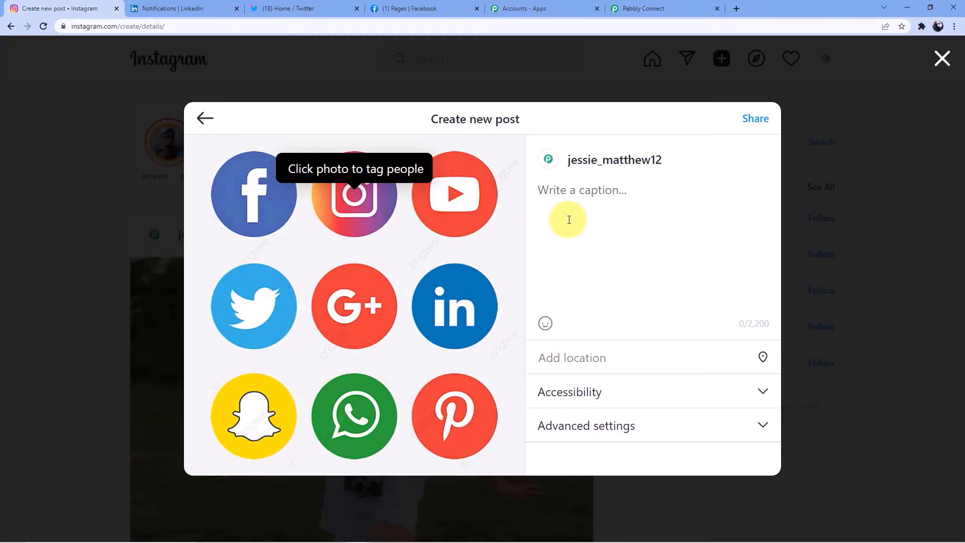
left_click(569, 219)
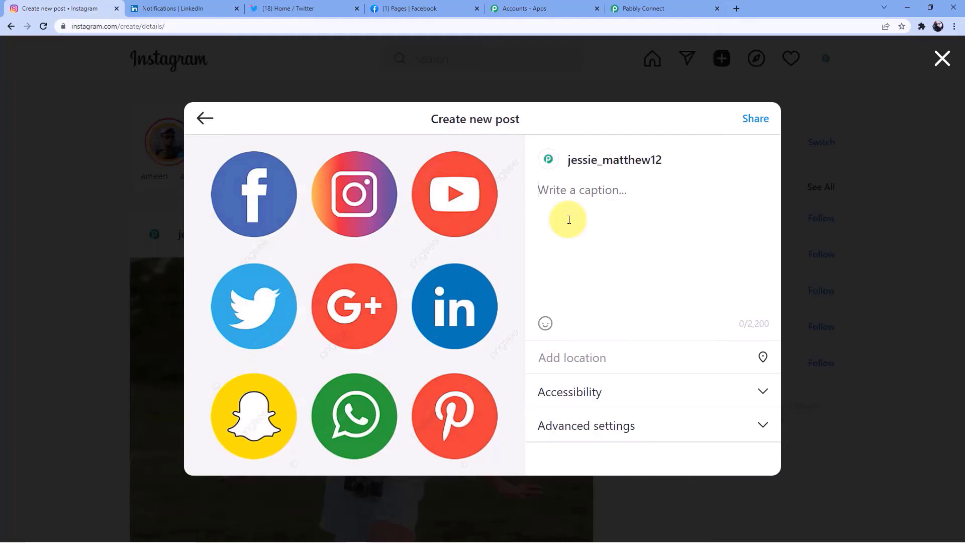
- Caption the post 'Wanna buy "Digital Marketing" course.?? Open the link in description...', share it, and return to Pabbly
type("Wanna buy ")
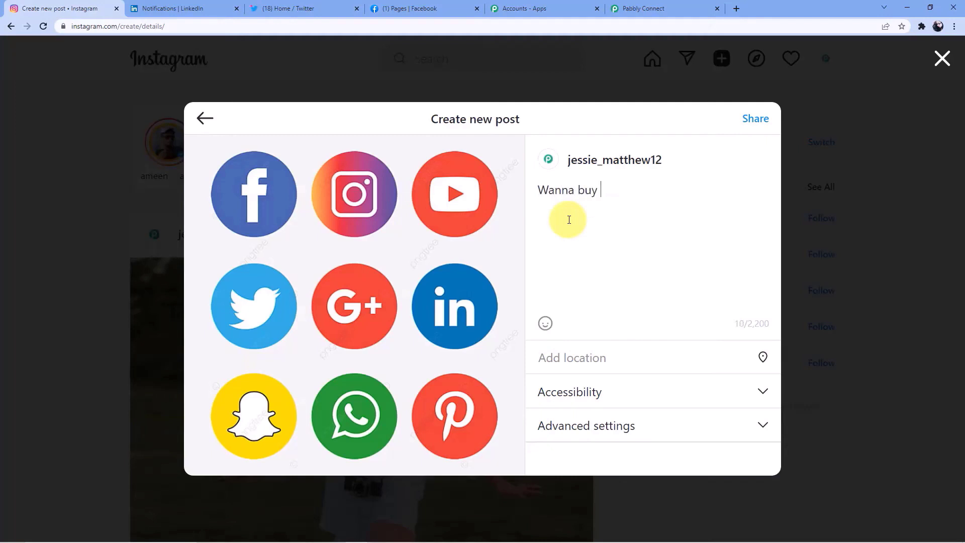
type("the all")
key("BackSpace")
key("BackSpace")
key("BackSpace")
key("BackSpace")
key("BackSpace")
key("BackSpace")
key("BackSpace")
type("\"Digital Marlketing")
key("BackSpace")
key("BackSpace")
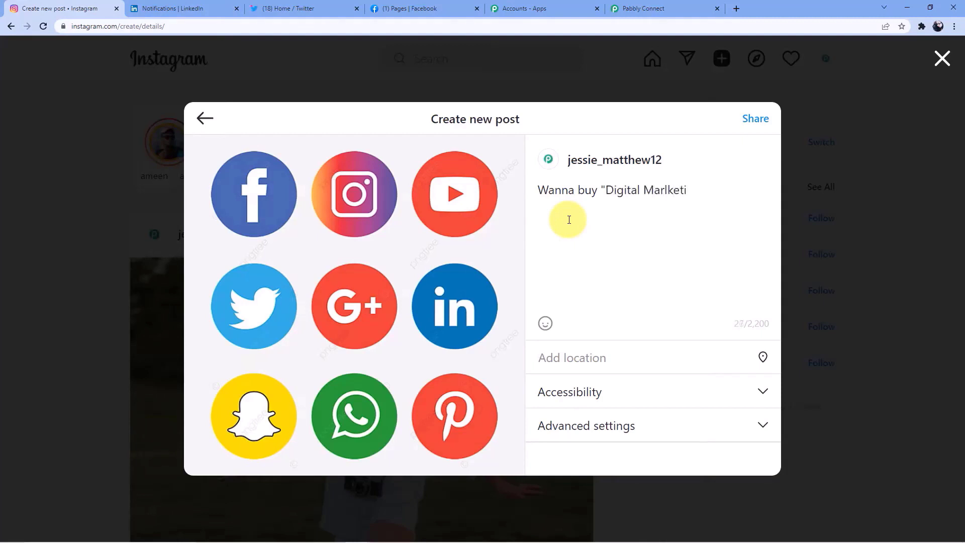
key("BackSpace")
key("BackSpace")
key("BackSpace")
key("BackSpace")
key("BackSpace")
type("keti")
type("ng\"")
type(" course.")
type("??")
type("Open")
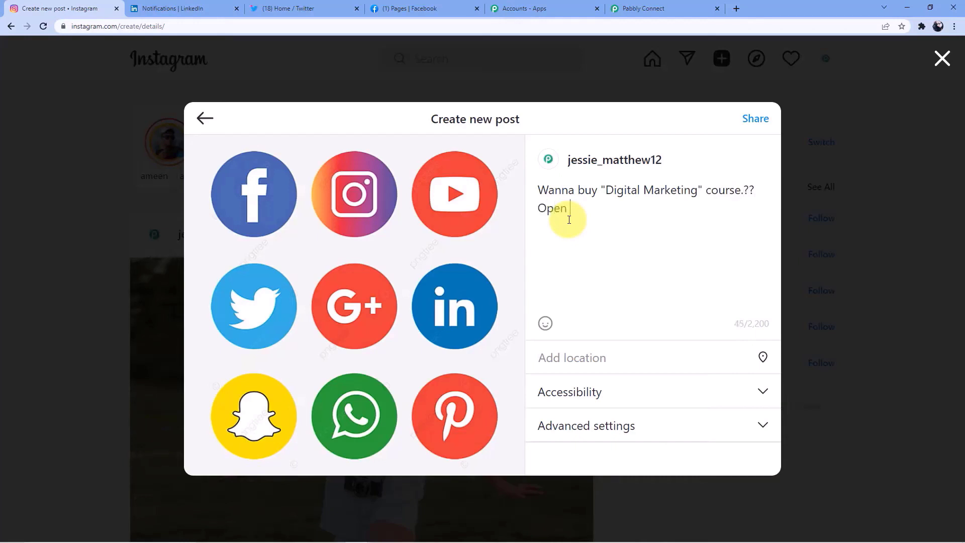
type(" the link in desciption")
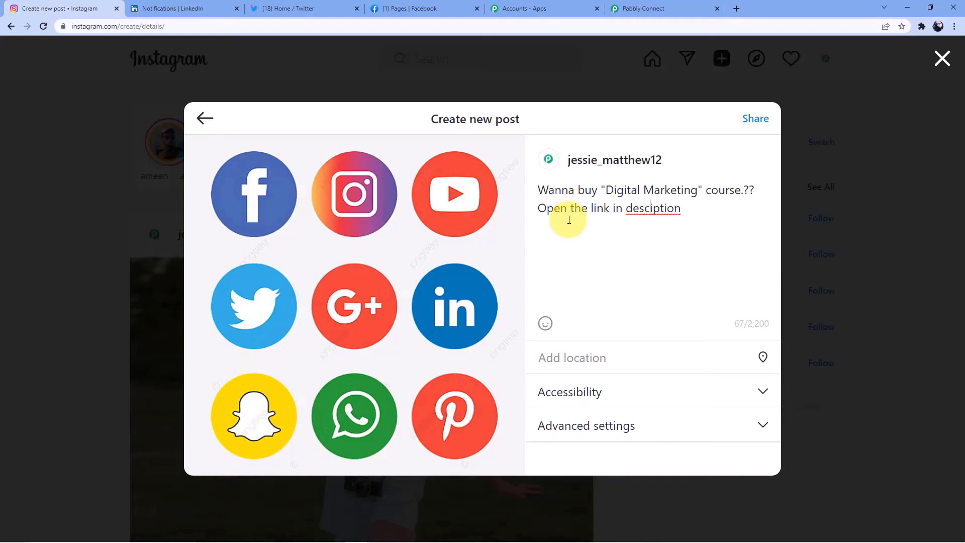
type("r")
type("...")
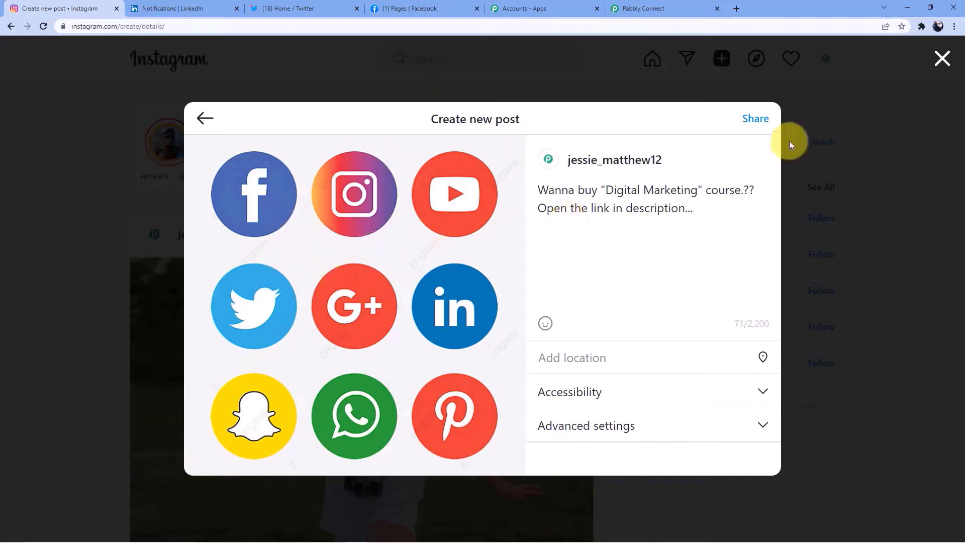
left_click(758, 119)
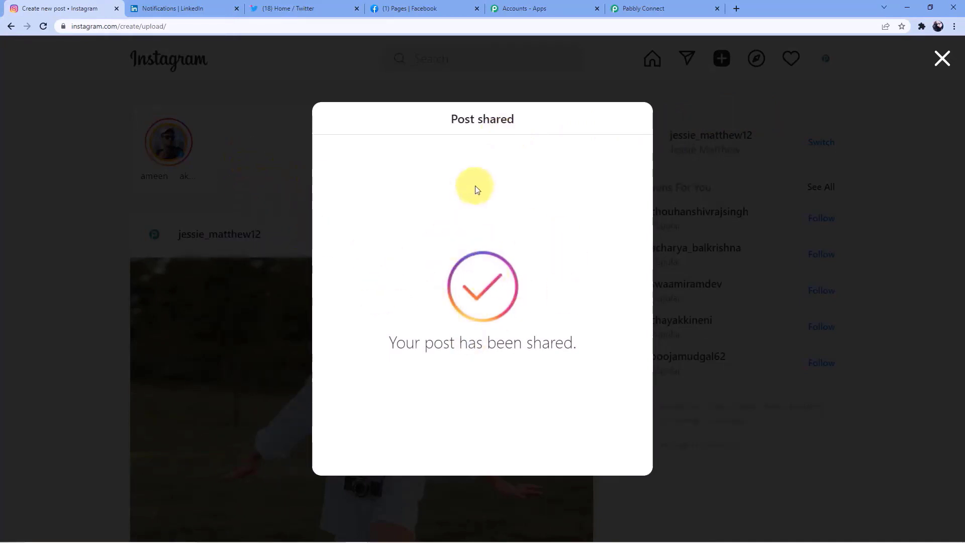
left_click(656, 8)
- Fetch the new post as test data, highlight the Caption's &quot; codes, and return to Instagram's feed
left_click(284, 363)
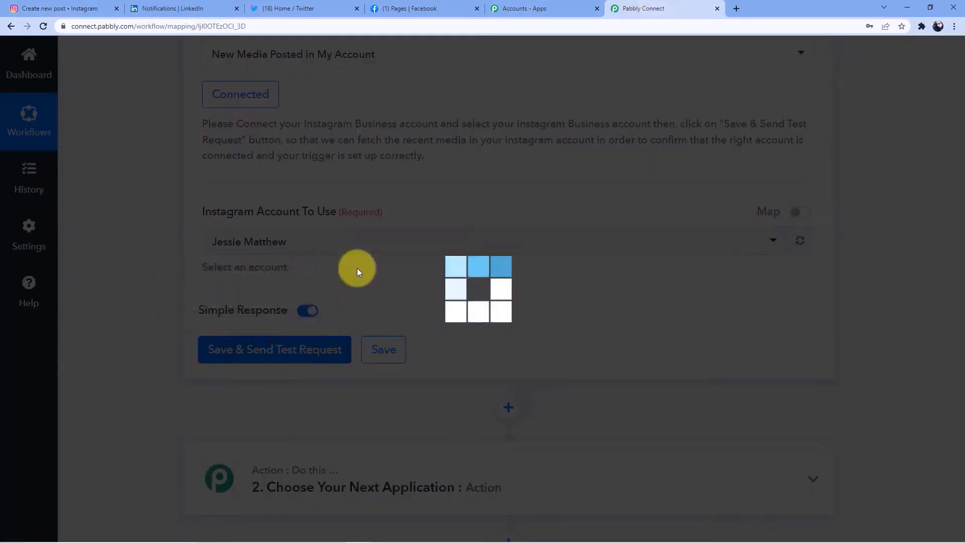
scroll(362, 266, "down", 3)
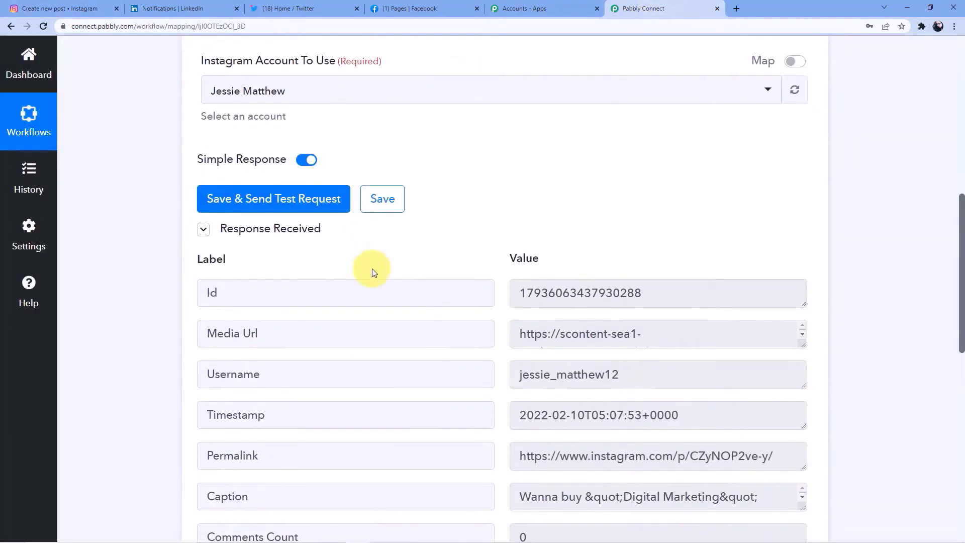
scroll(387, 259, "down", 2)
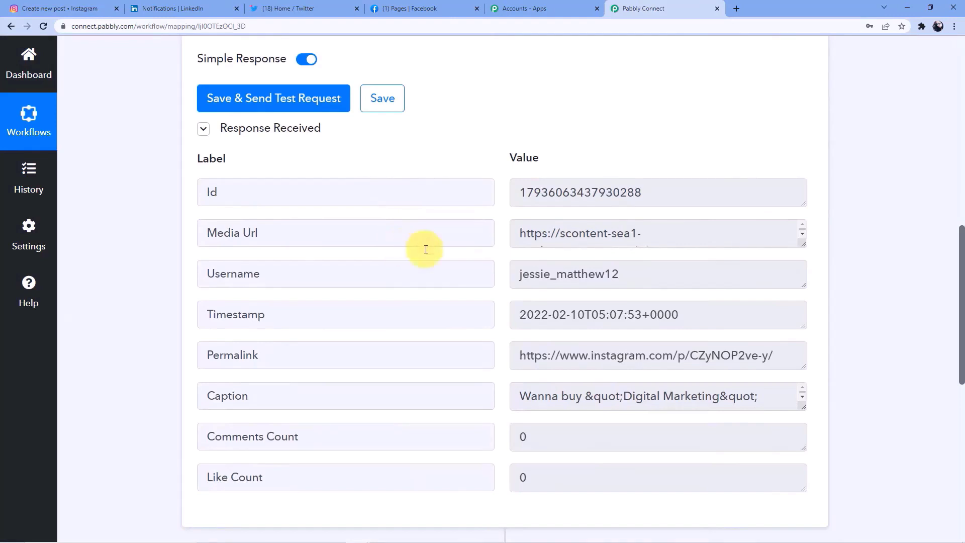
scroll(426, 249, "down", 1)
left_click_drag(803, 358, 801, 403)
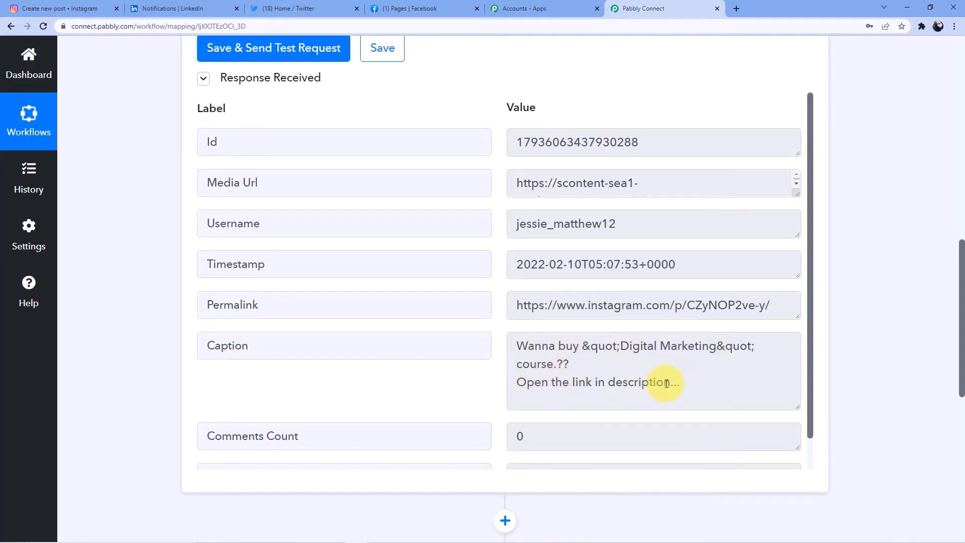
left_click_drag(580, 346, 617, 346)
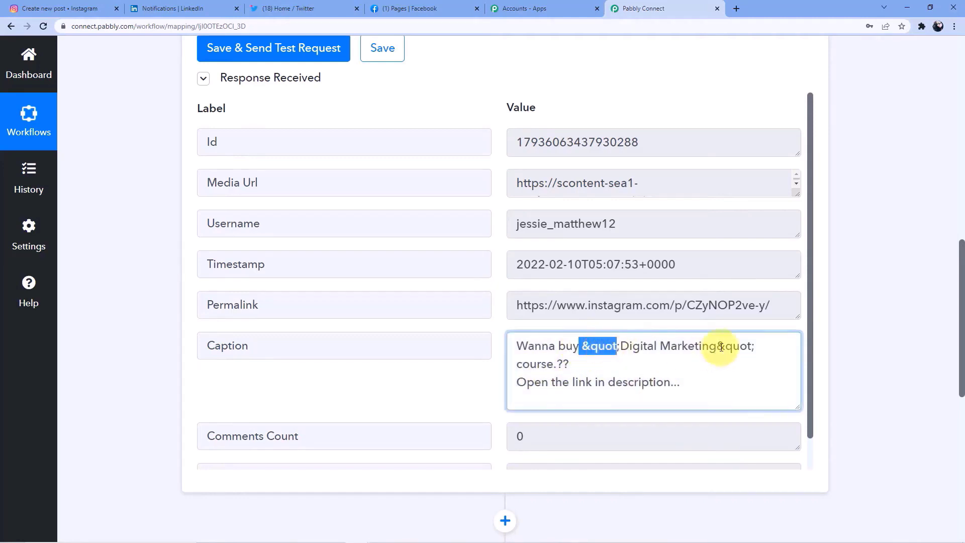
left_click_drag(717, 346, 754, 346)
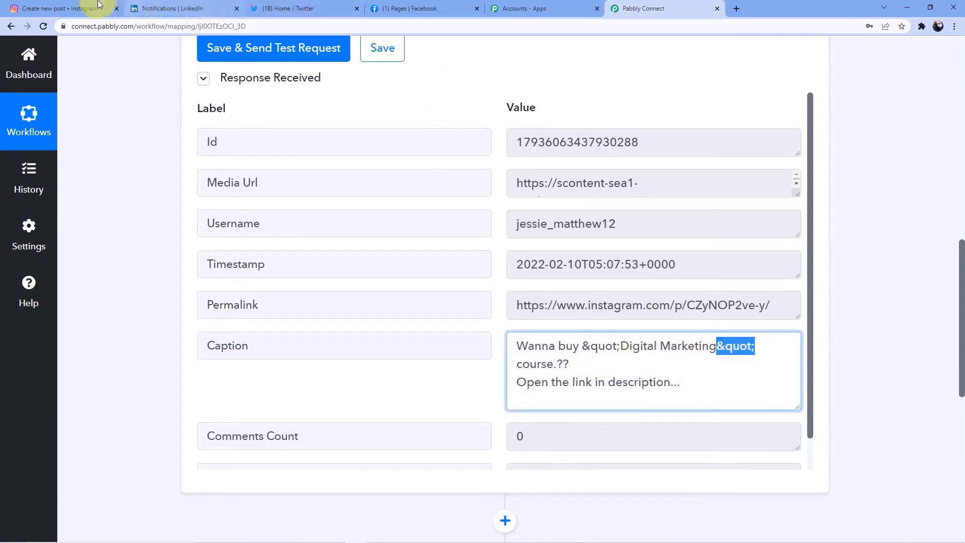
left_click(100, 5)
left_click(416, 67)
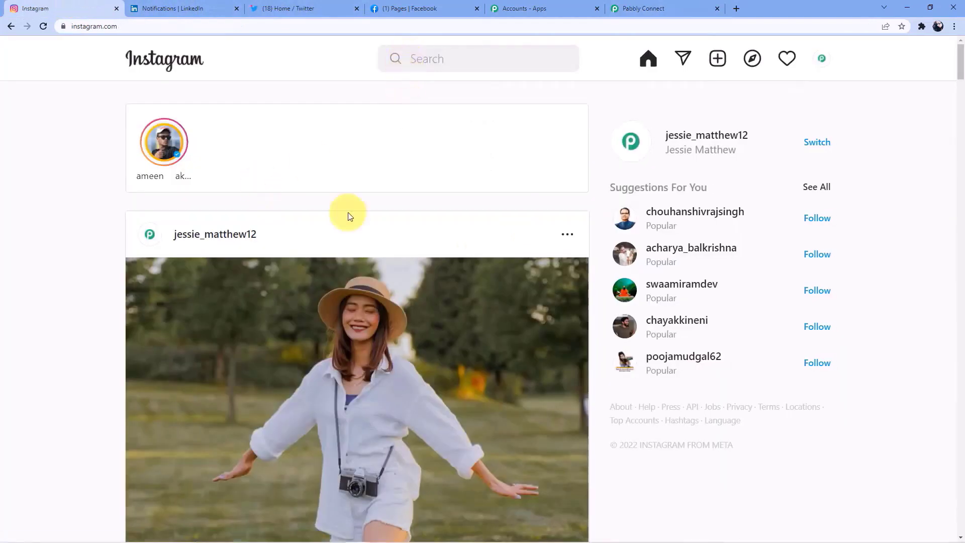
- Open the newest social-icons post from the profile, highlight its caption, then close it
left_click(683, 132)
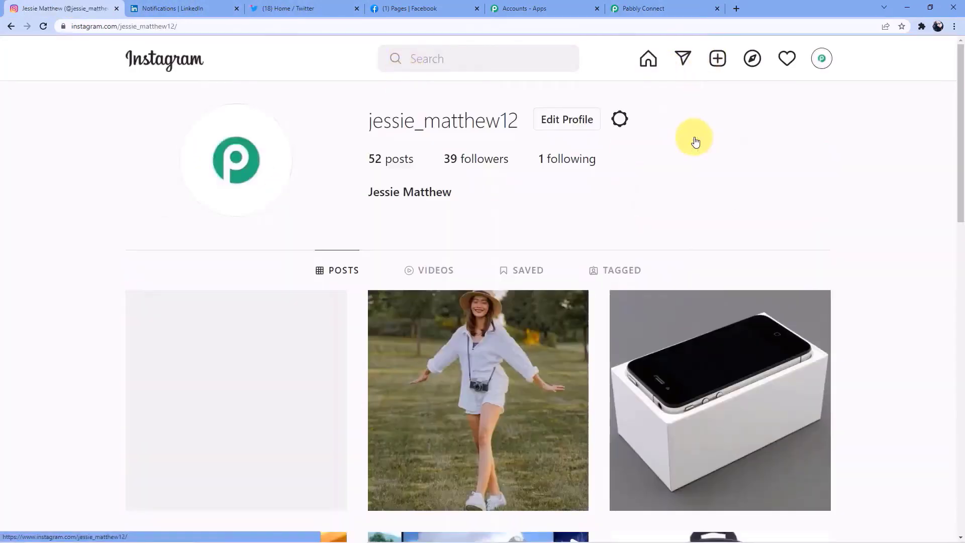
scroll(622, 205, "down", 4)
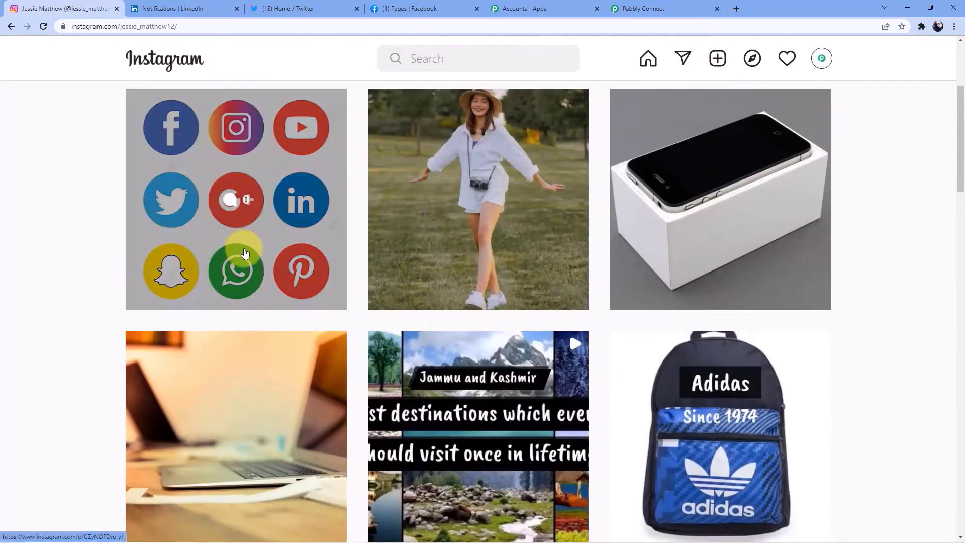
left_click(245, 253)
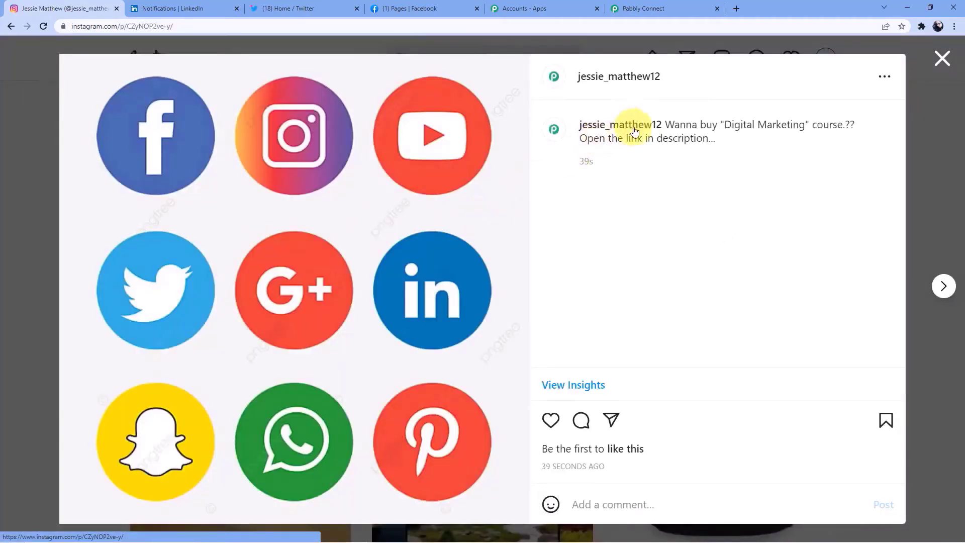
left_click_drag(667, 125, 841, 130)
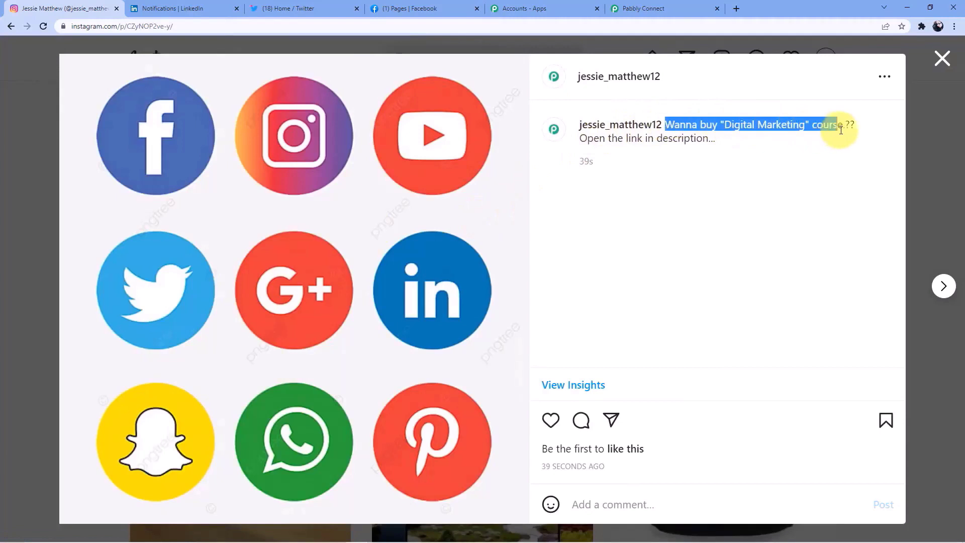
left_click_drag(578, 138, 704, 151)
left_click(624, 225)
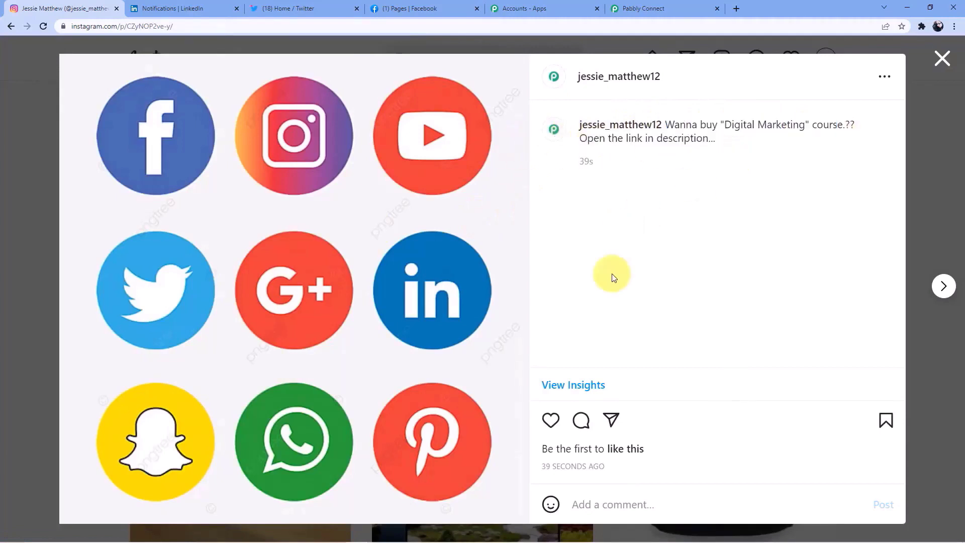
left_click(943, 59)
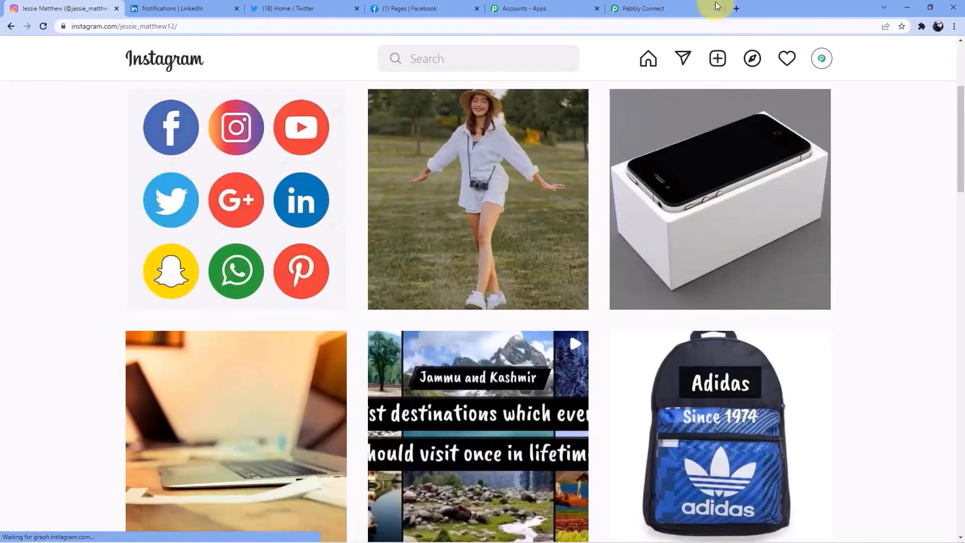
left_click(635, 6)
- Enlarge the Media Url value in the test response, then expand step 2 to choose an app
scroll(543, 201, "up", 3)
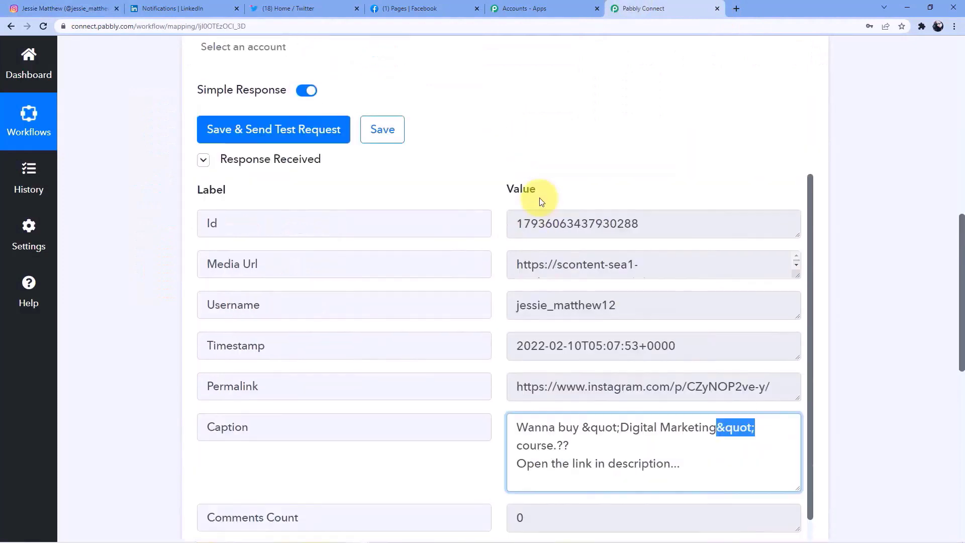
scroll(537, 220, "down", 1)
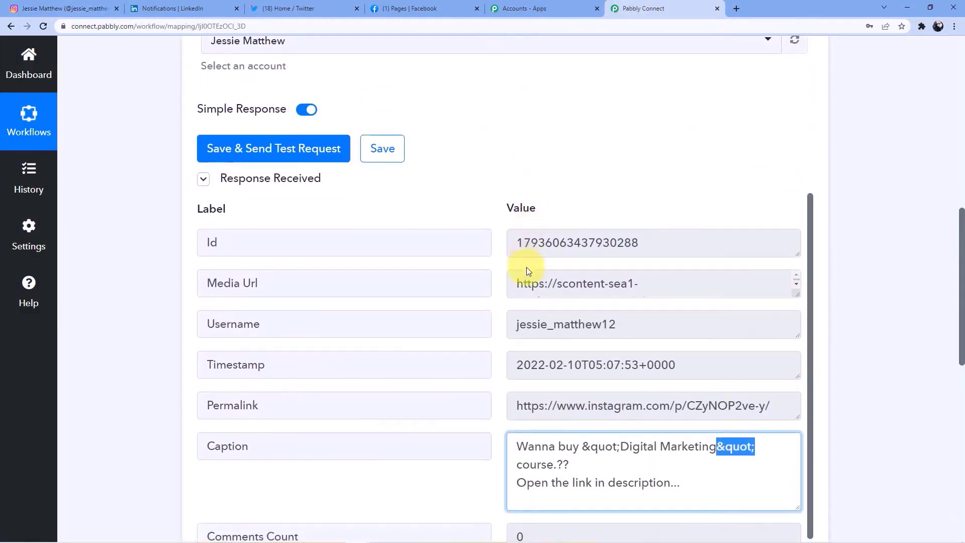
left_click_drag(797, 294, 796, 380)
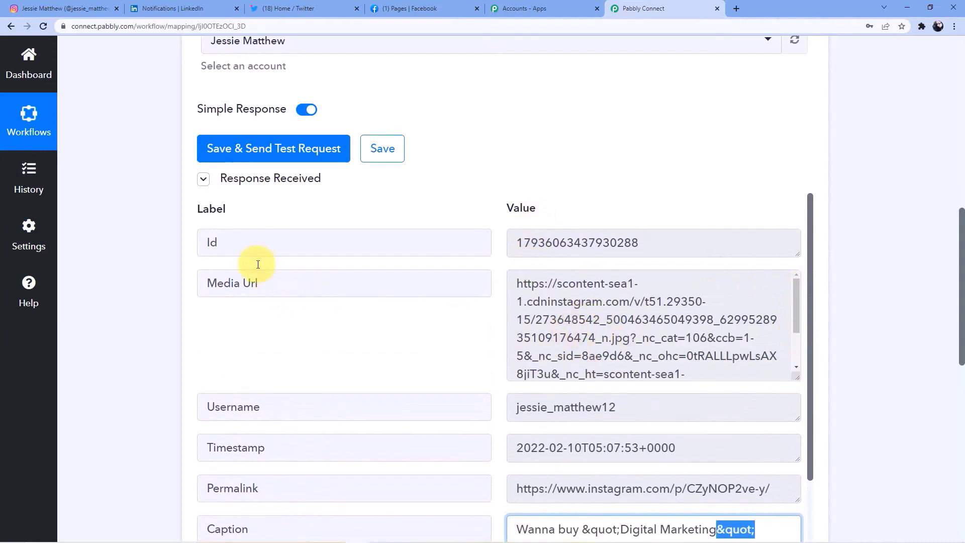
scroll(614, 249, "down", 2)
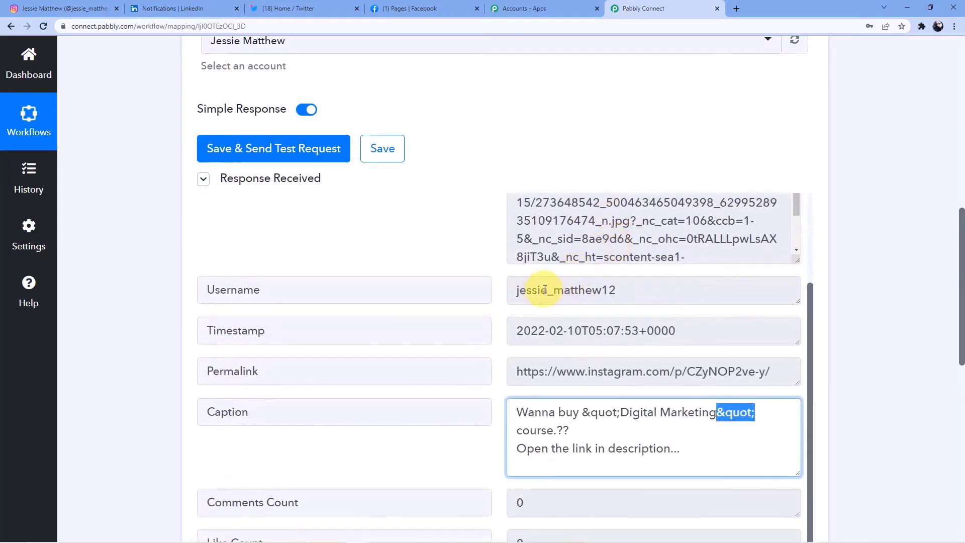
scroll(511, 329, "down", 1)
scroll(511, 329, "down", 1)
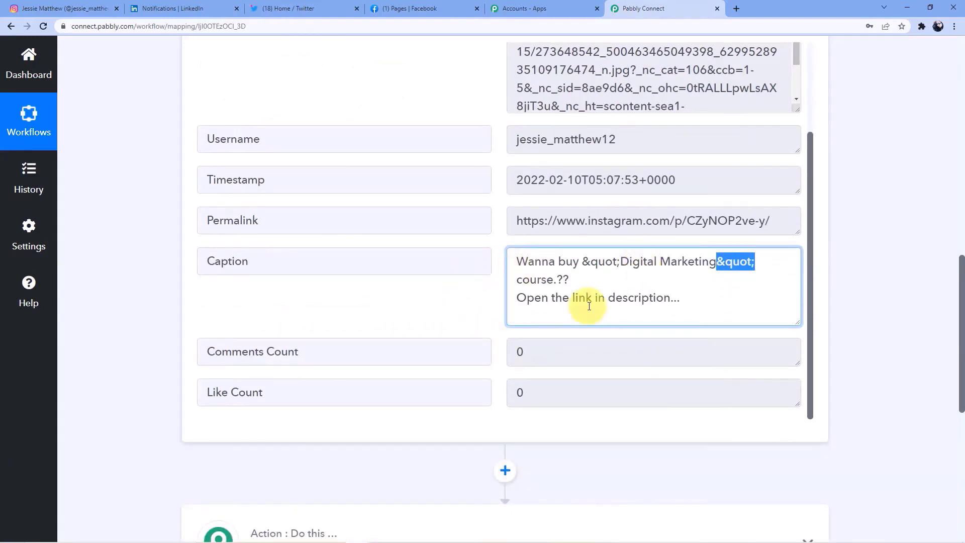
scroll(511, 259, "down", 2)
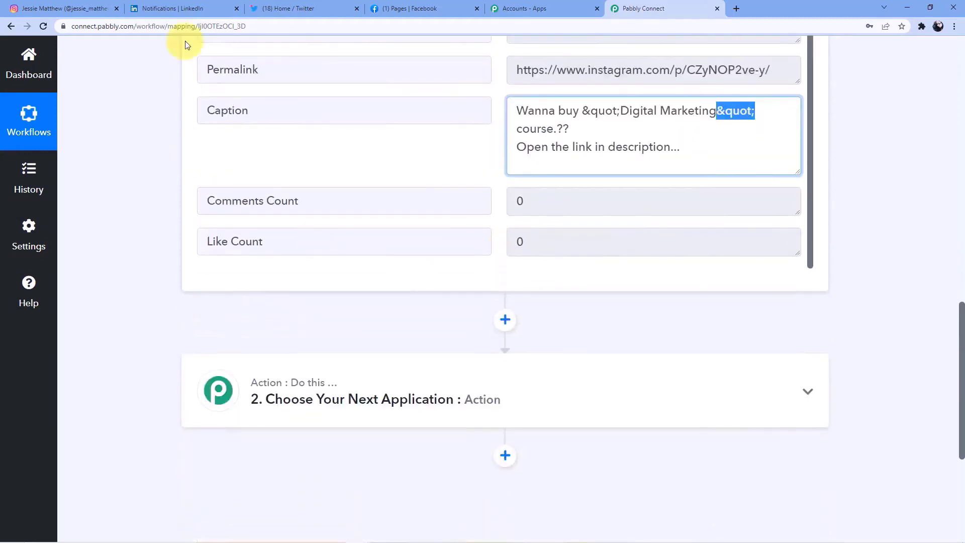
left_click(197, 5)
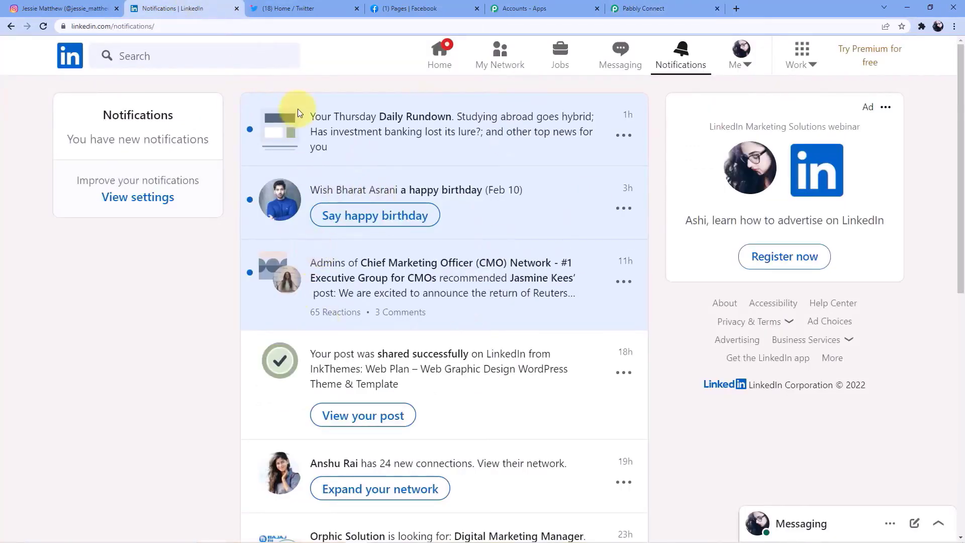
left_click(646, 8)
scroll(457, 203, "down", 3)
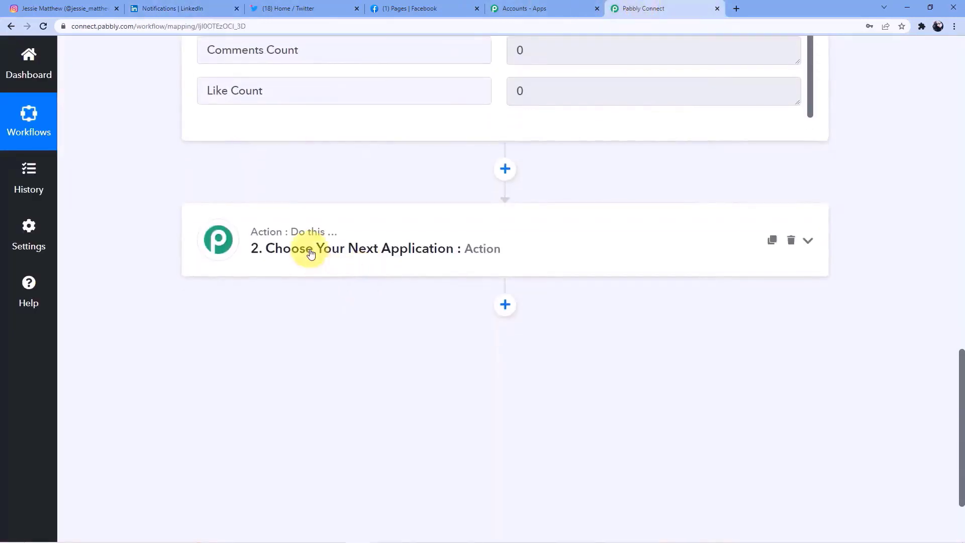
left_click(311, 253)
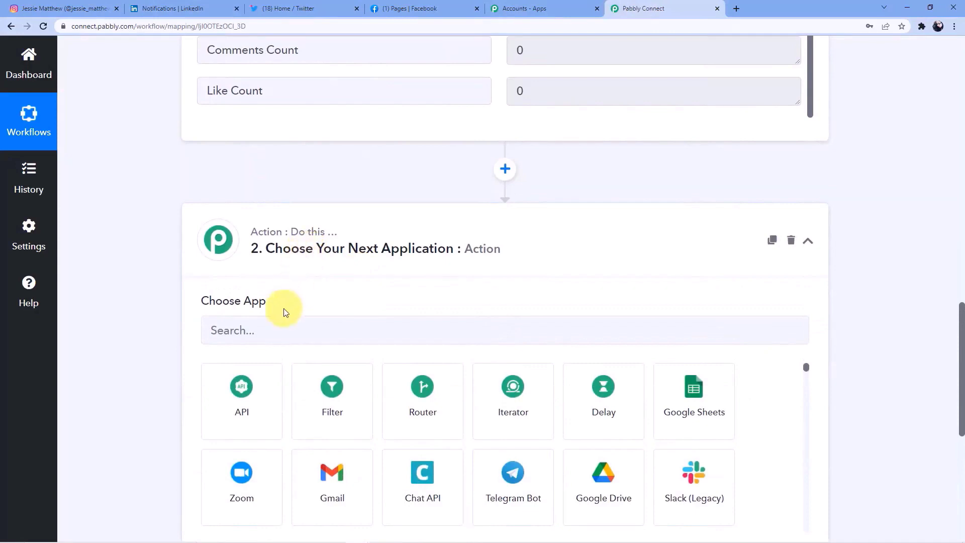
- Set the action app to LinkedIn with the Share an Article or URL event
left_click(273, 337)
type("Linked")
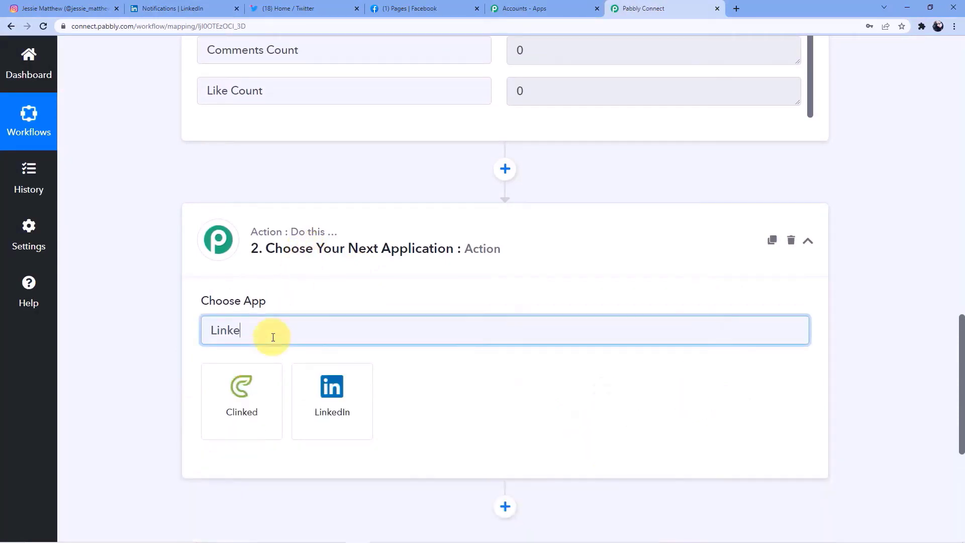
left_click(332, 391)
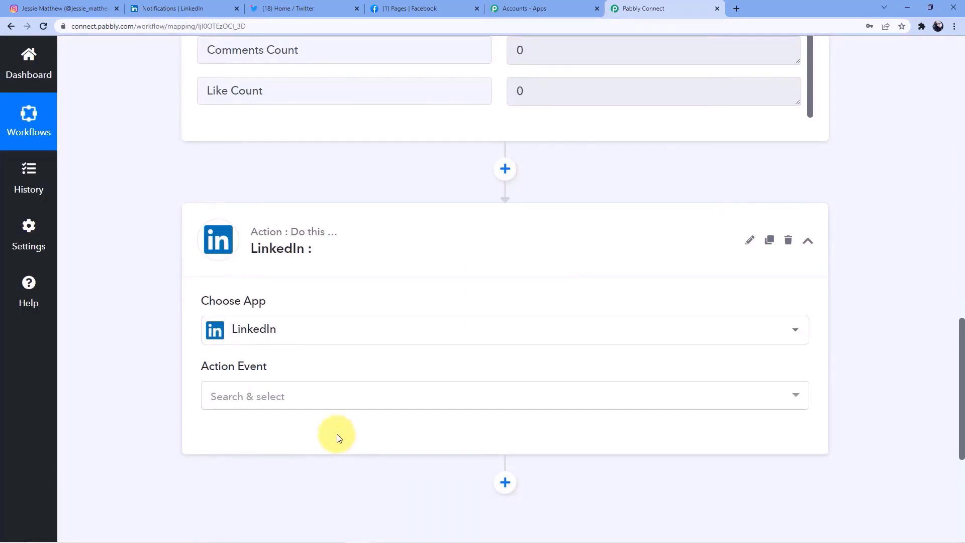
scroll(333, 438, "up", 7)
scroll(336, 323, "up", 10)
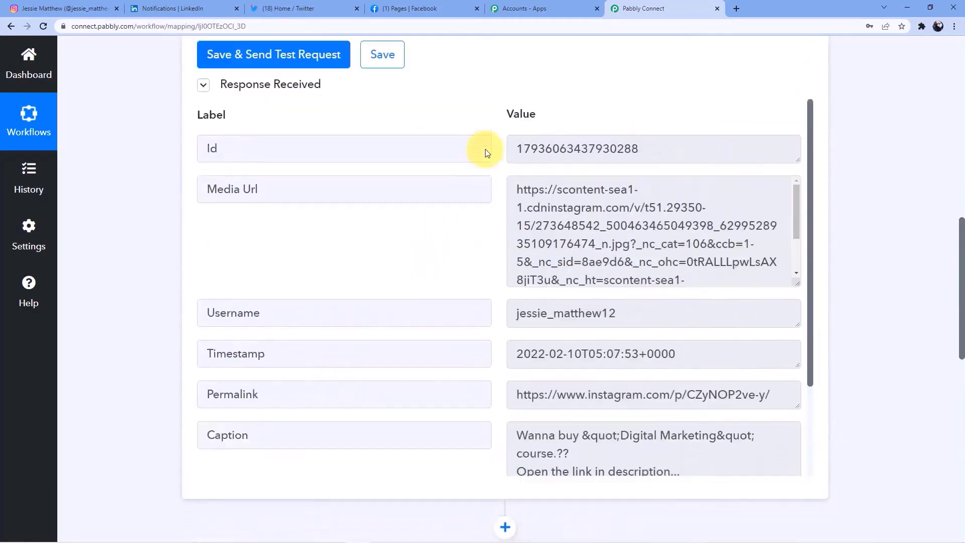
scroll(357, 257, "down", 17)
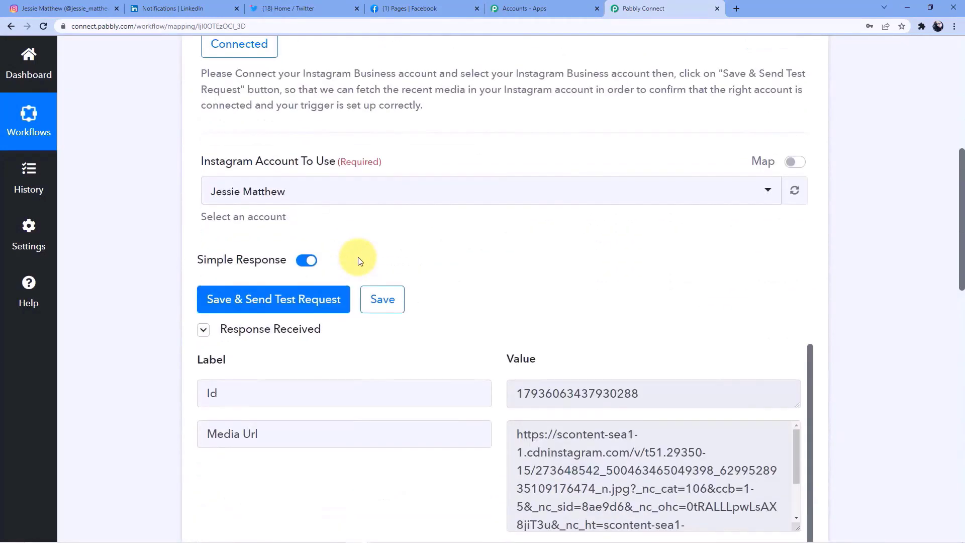
left_click(260, 307)
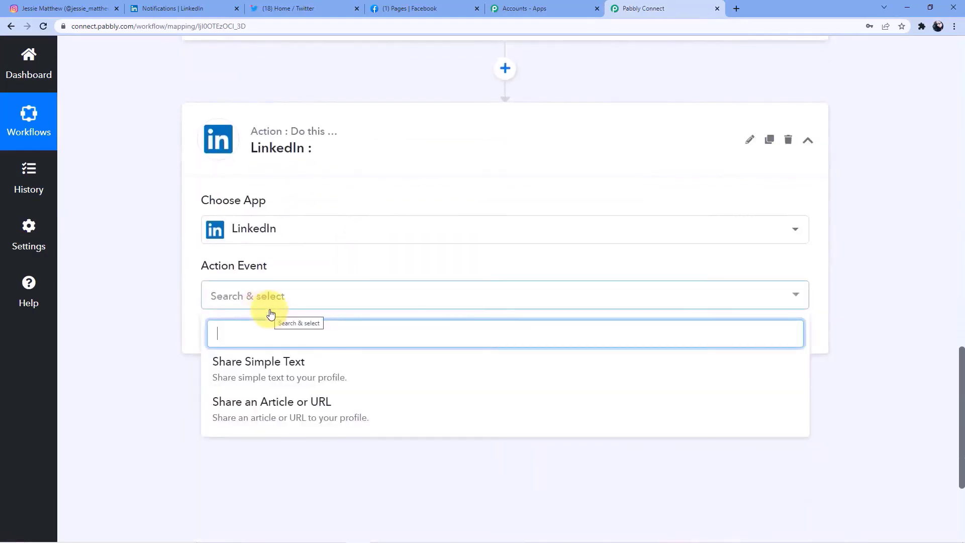
left_click(329, 413)
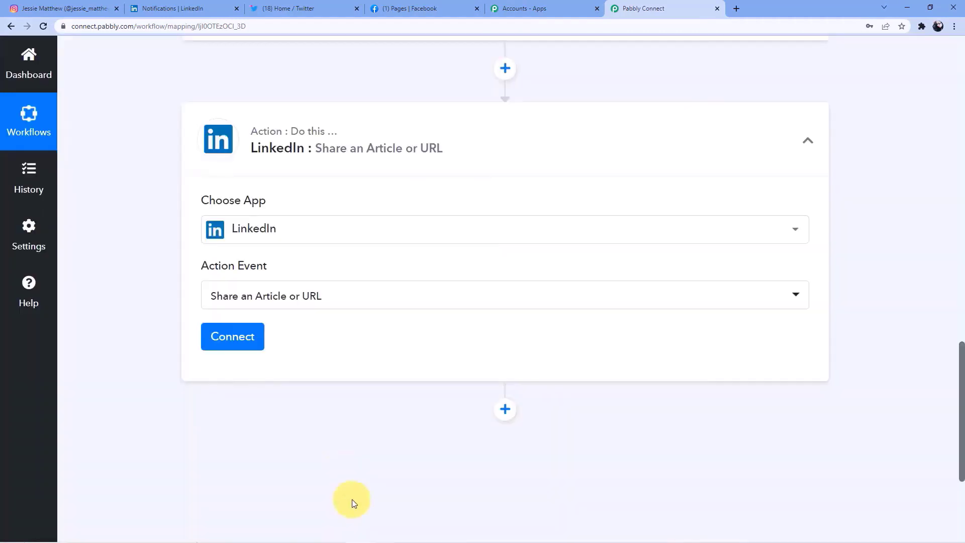
- Add a new LinkedIn connection, signing in with the account's email and password
left_click(243, 334)
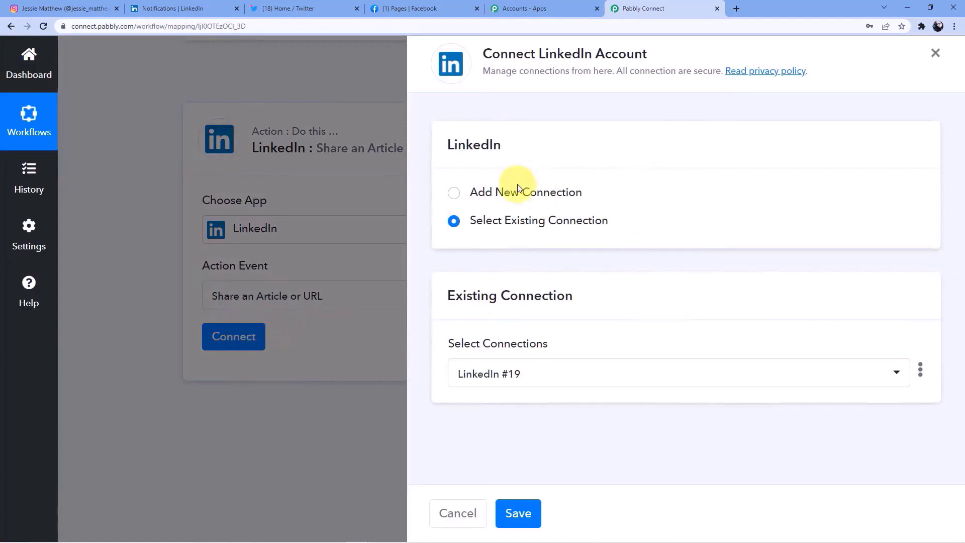
left_click(518, 189)
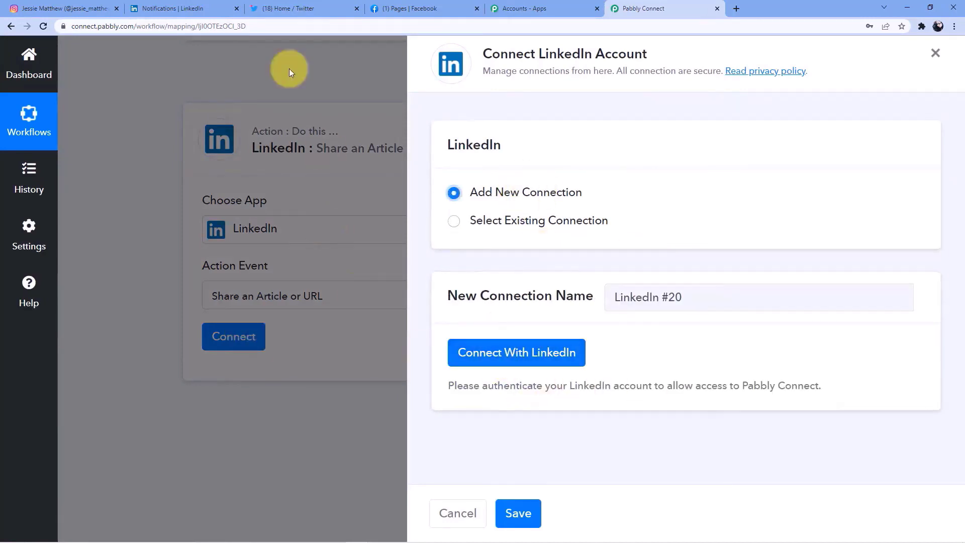
left_click(184, 7)
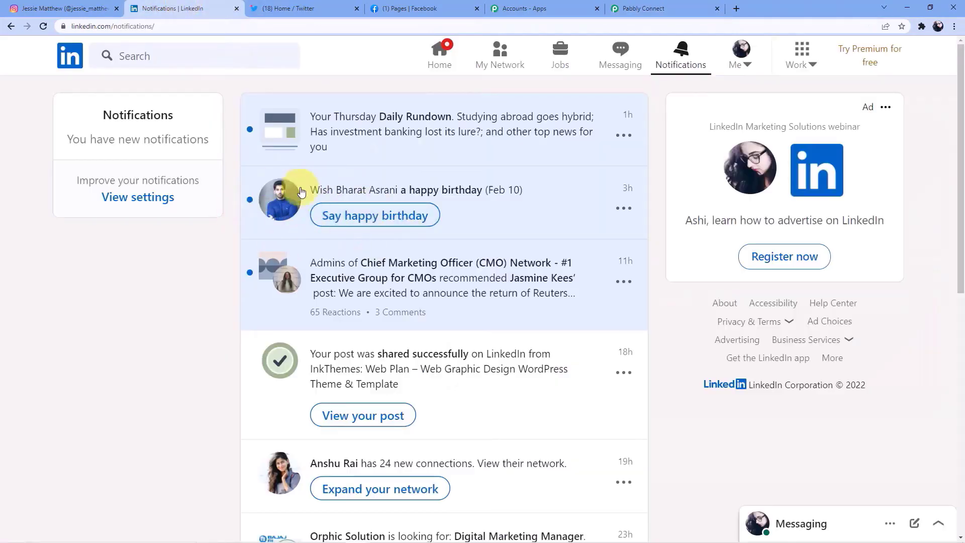
left_click(618, 7)
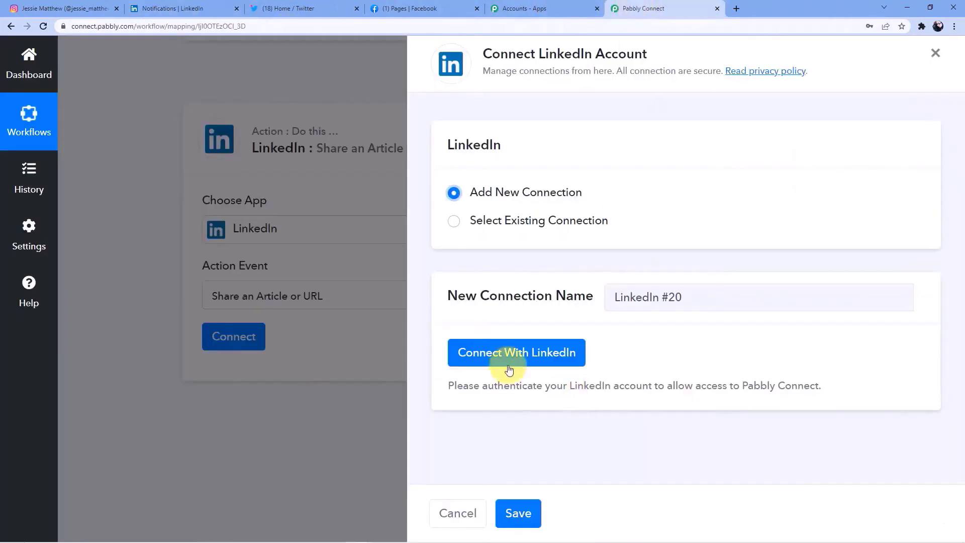
left_click(510, 358)
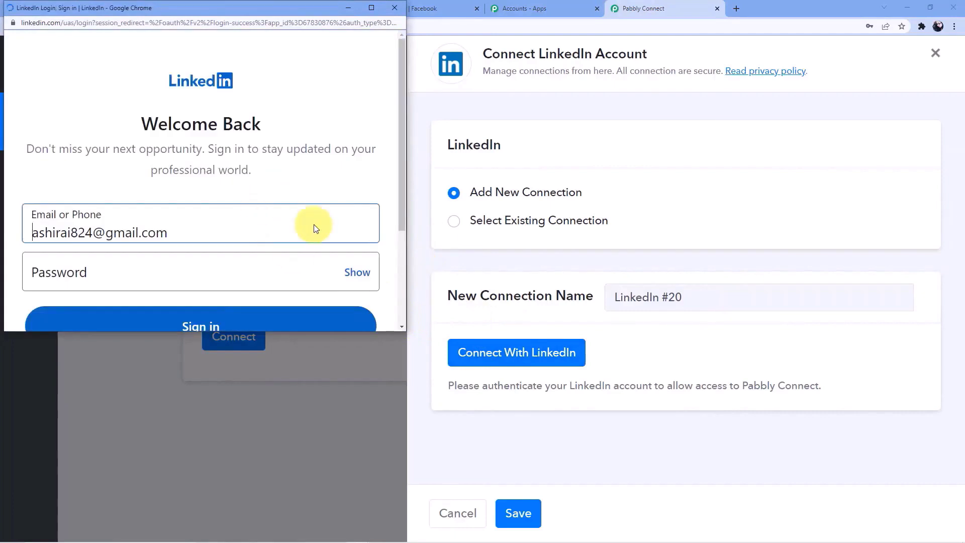
scroll(257, 145, "down", 2)
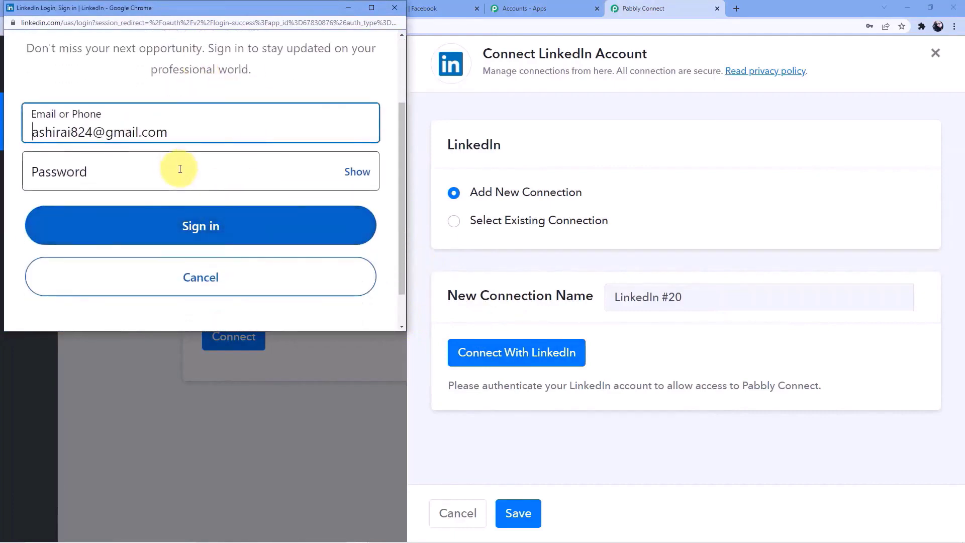
scroll(201, 171, "up", 1)
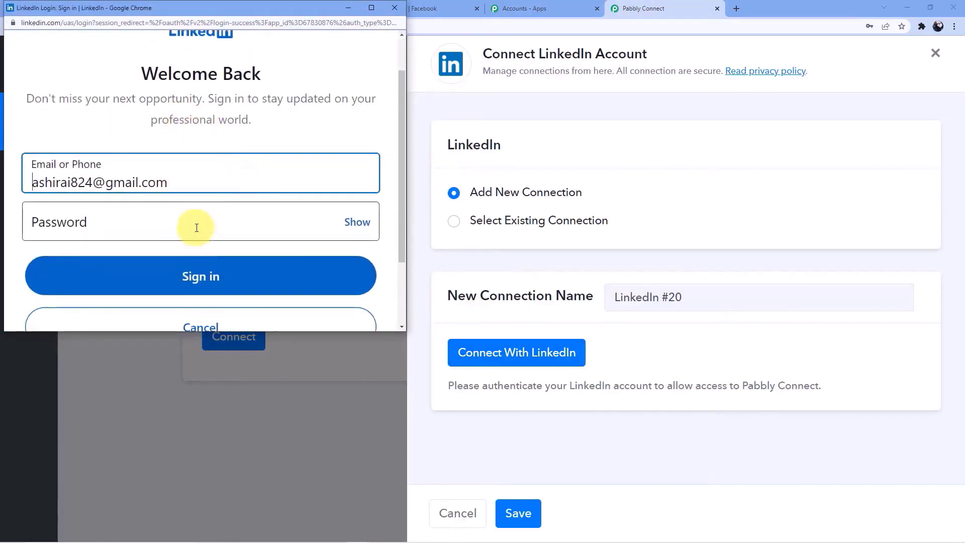
left_click(197, 223)
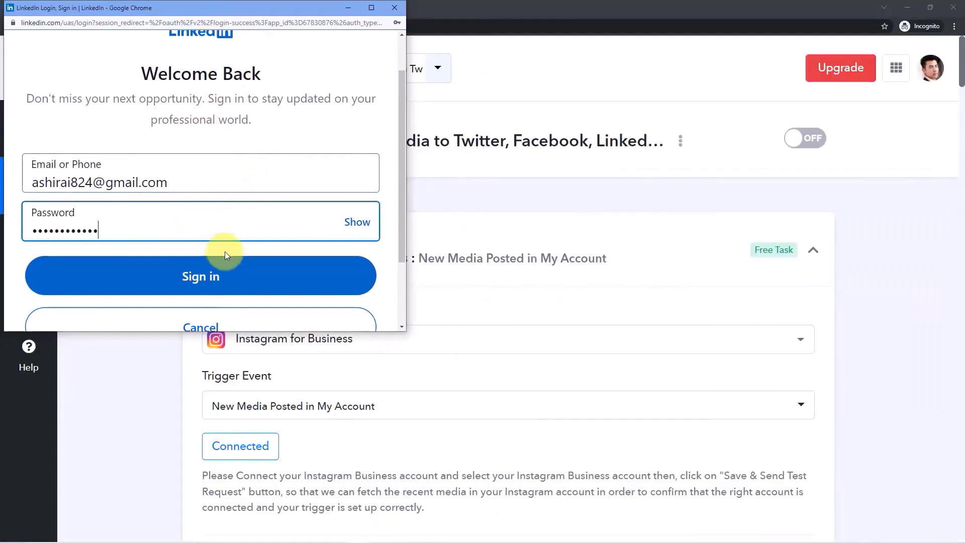
scroll(224, 256, "down", 2)
left_click(231, 181)
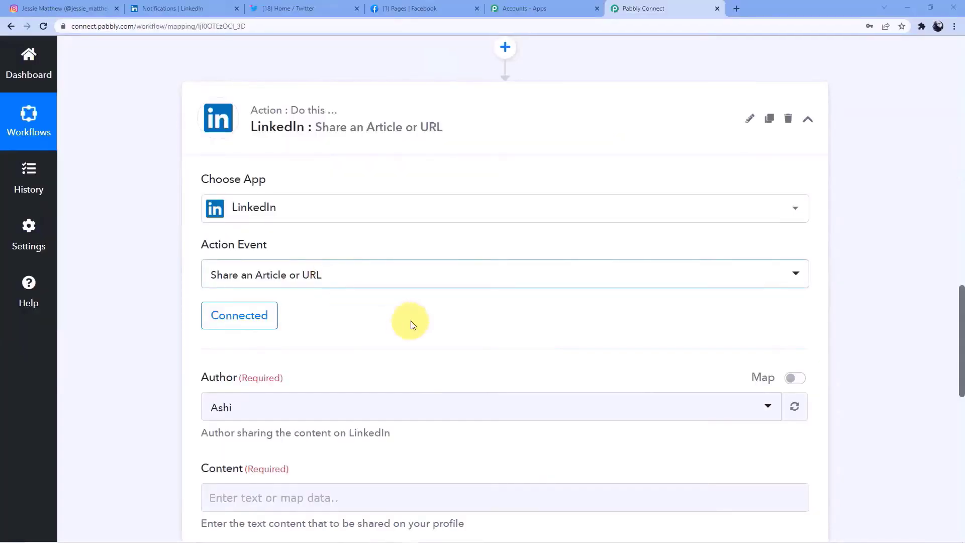
- Review the LinkedIn action's Author, Content and Article Url fields
scroll(352, 172, "down", 2)
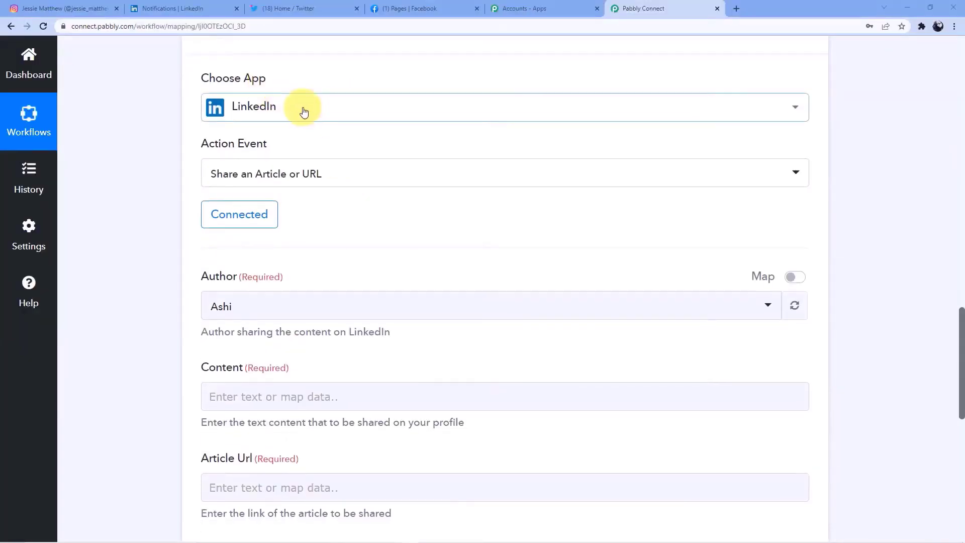
scroll(304, 108, "down", 3)
scroll(296, 101, "up", 2)
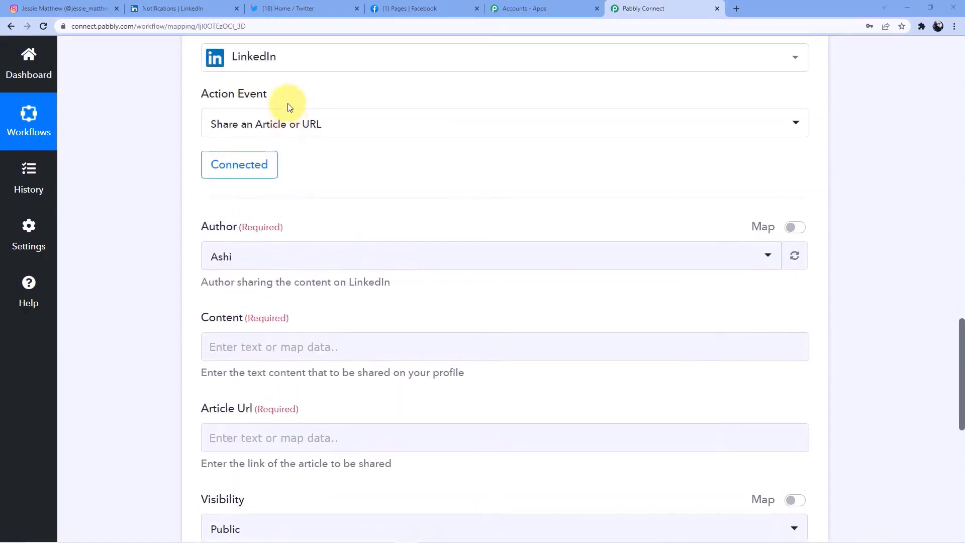
scroll(322, 206, "down", 1)
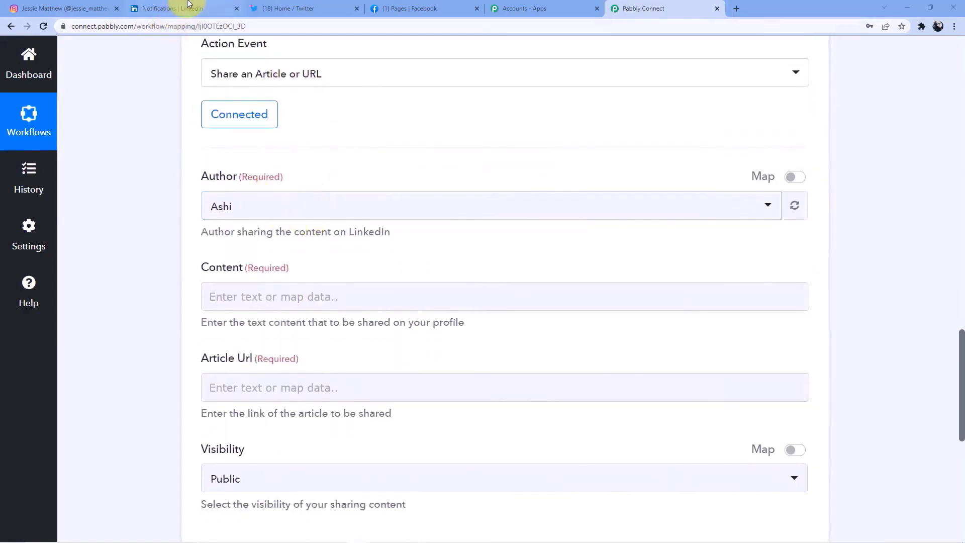
left_click(187, 8)
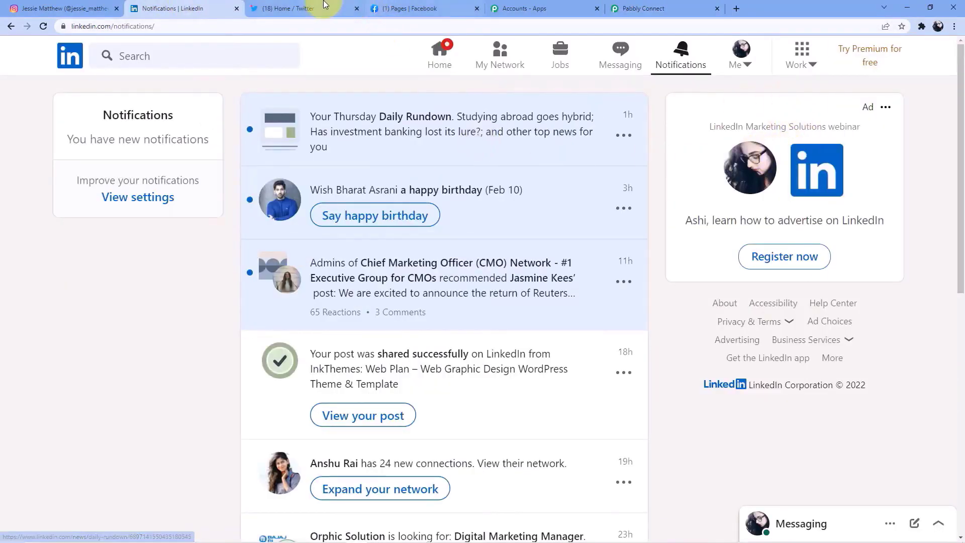
left_click(635, 9)
scroll(292, 249, "down", 2)
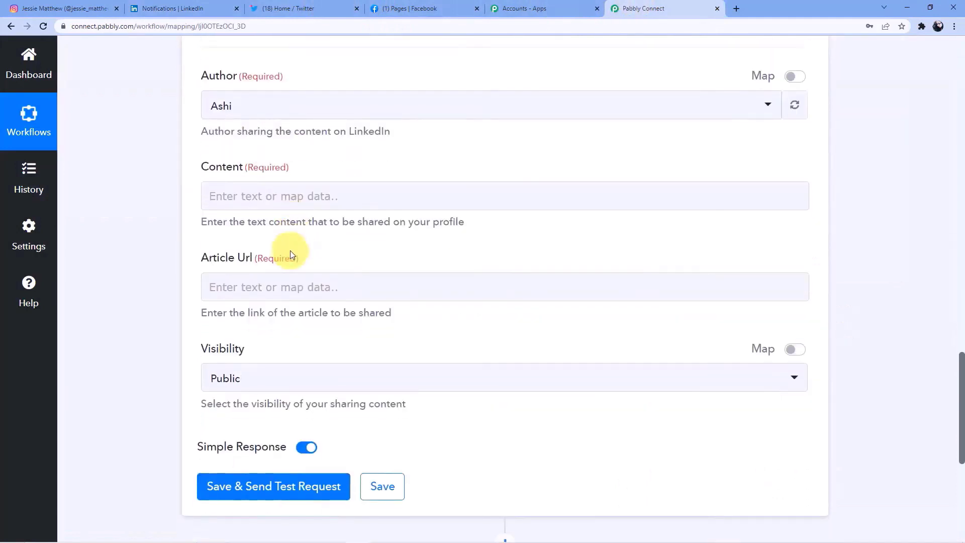
scroll(325, 252, "up", 2)
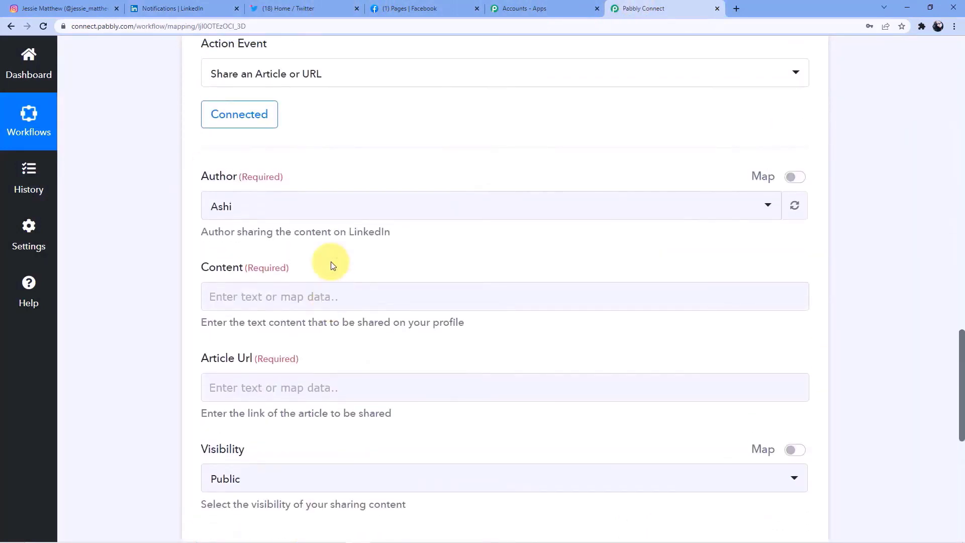
scroll(323, 323, "up", 15)
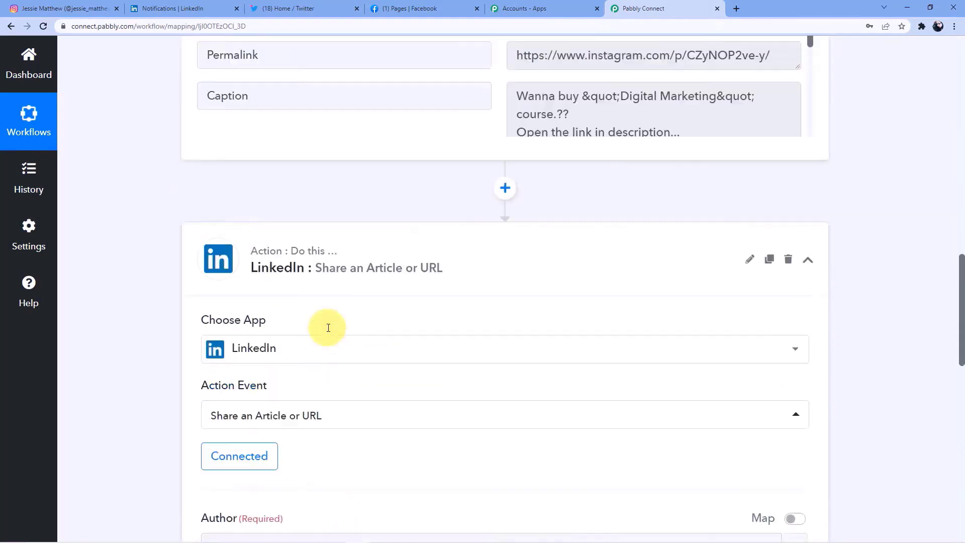
scroll(646, 299, "down", 2)
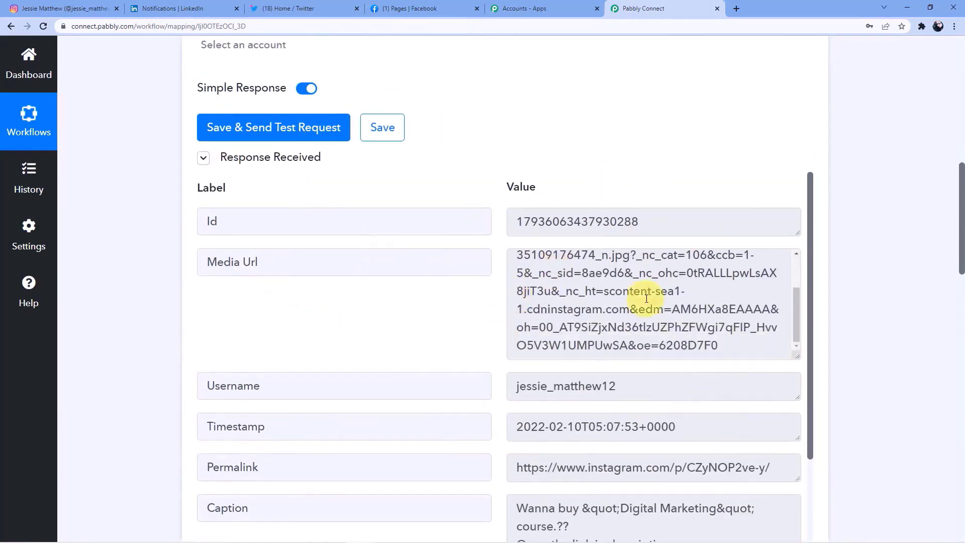
scroll(436, 360, "down", 3)
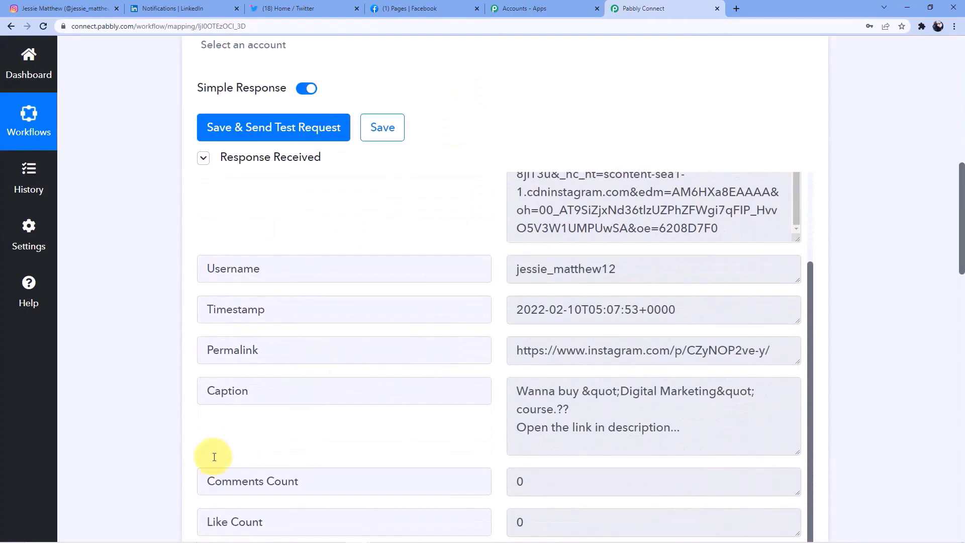
scroll(196, 453, "down", 5)
scroll(197, 452, "down", 7)
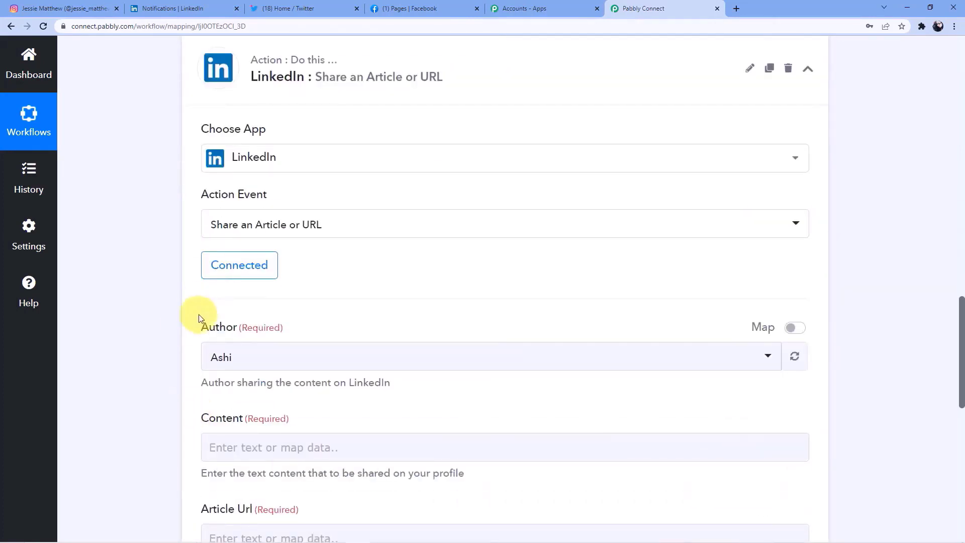
scroll(338, 349, "down", 4)
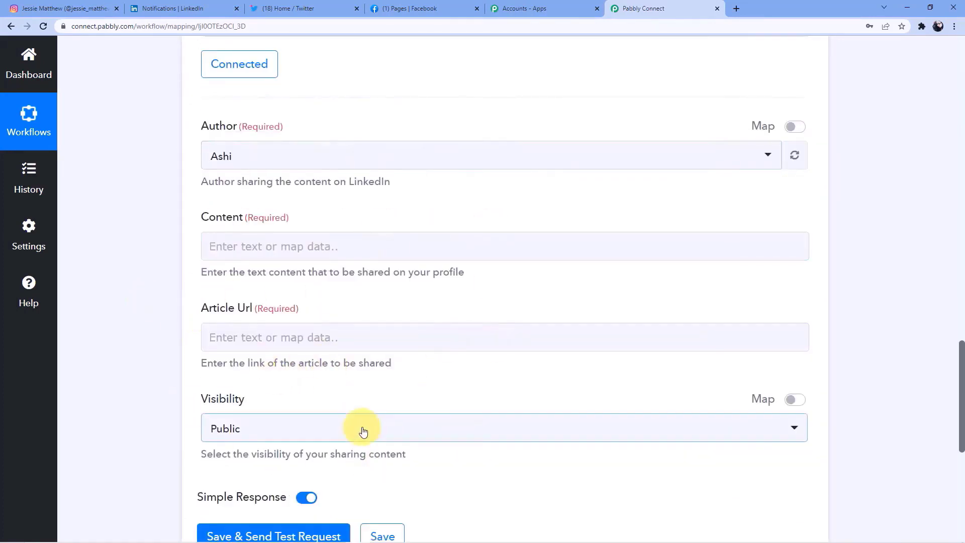
- Map the Instagram step's Caption into the LinkedIn post's Content field
left_click(297, 349)
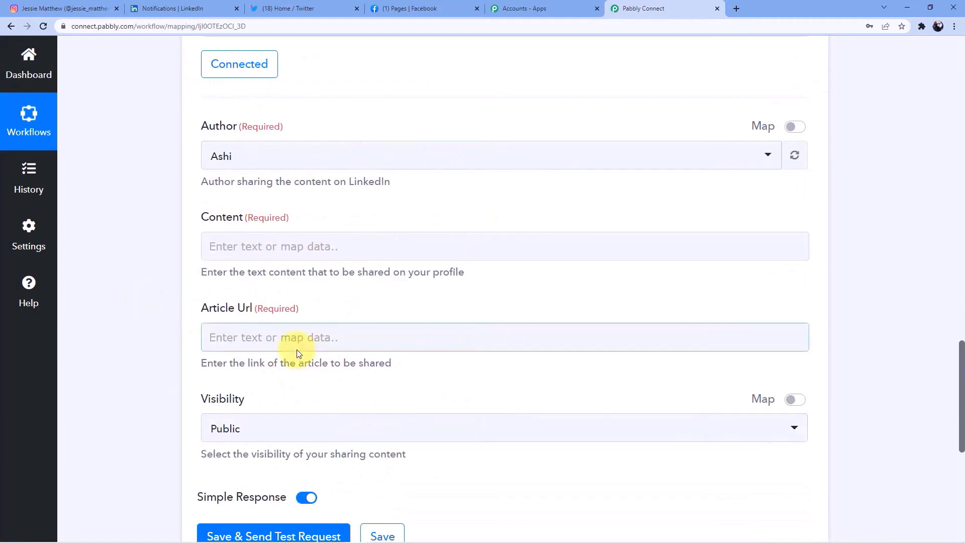
left_click(260, 246)
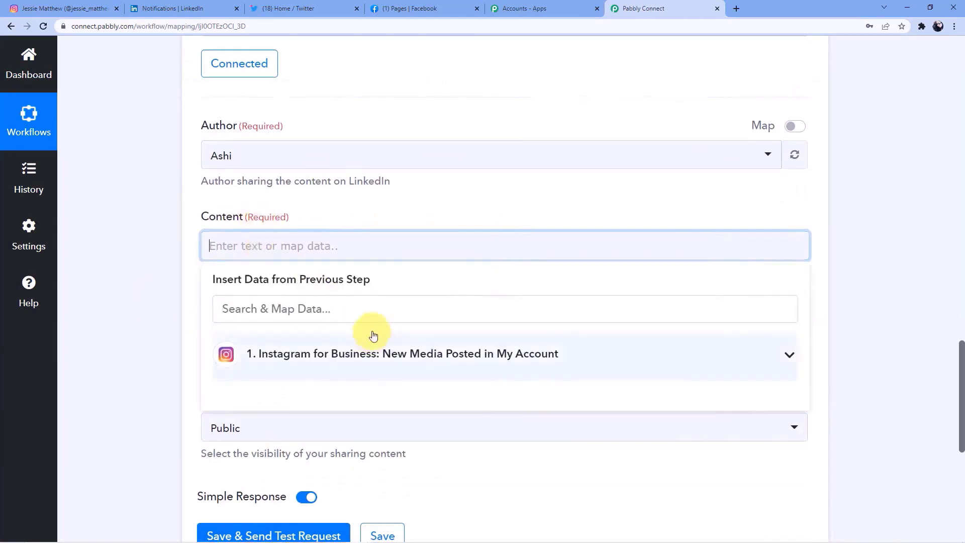
left_click(373, 336)
scroll(352, 319, "down", 1)
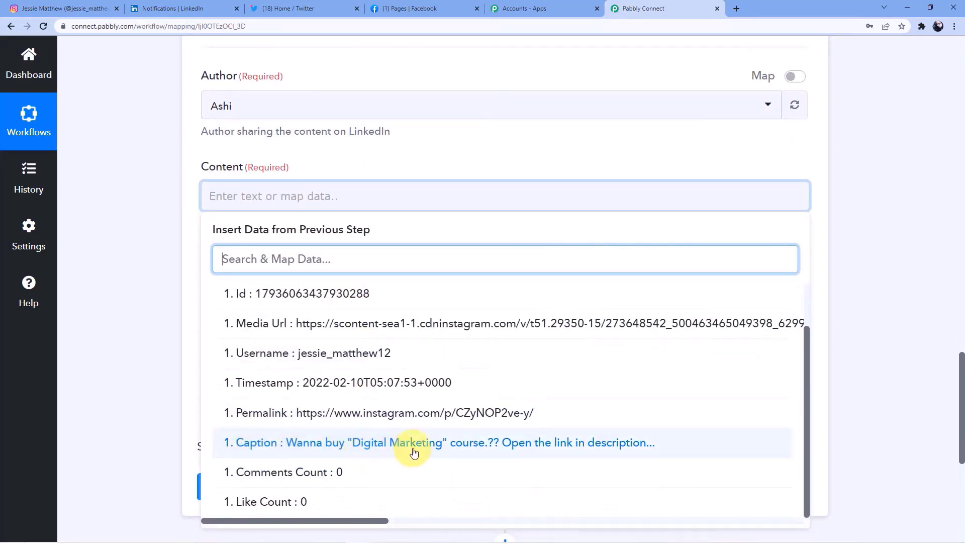
left_click(556, 443)
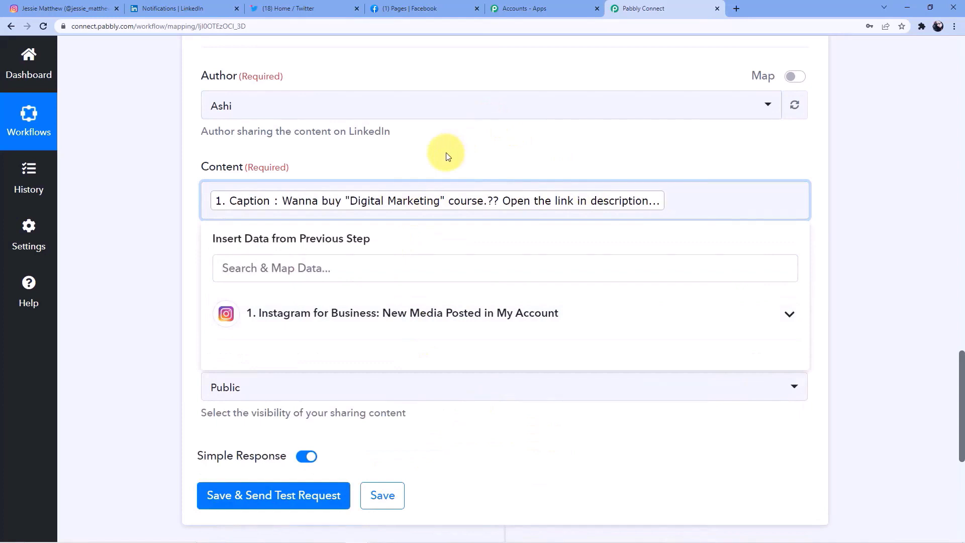
left_click(99, 217)
- Map the Instagram Media Url into the LinkedIn Article Url field
scroll(241, 194, "down", 2)
left_click(252, 198)
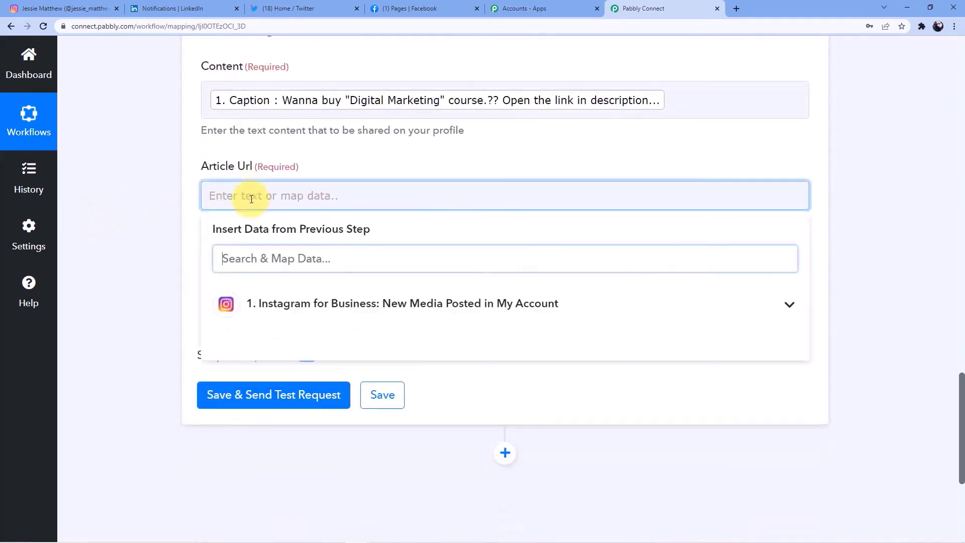
scroll(274, 221, "down", 1)
left_click(299, 246)
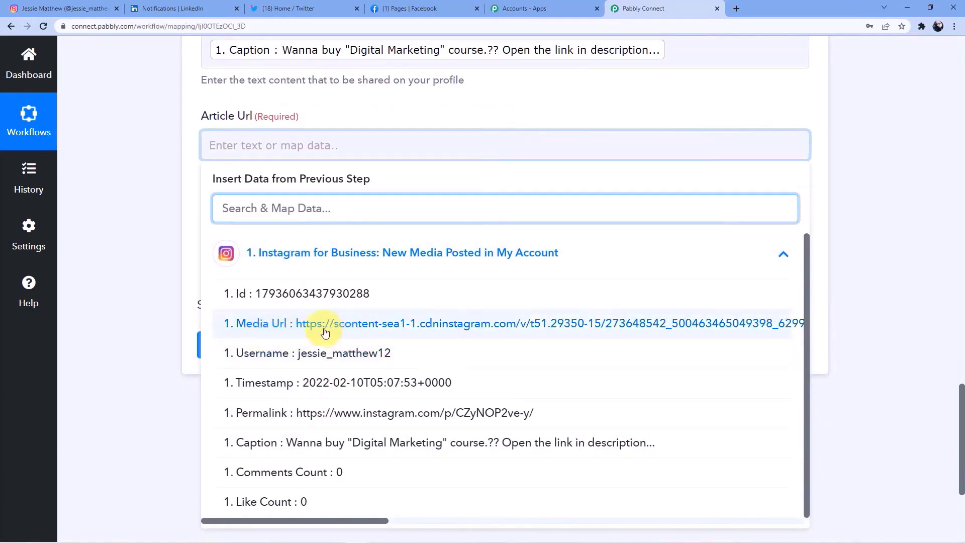
left_click(505, 330)
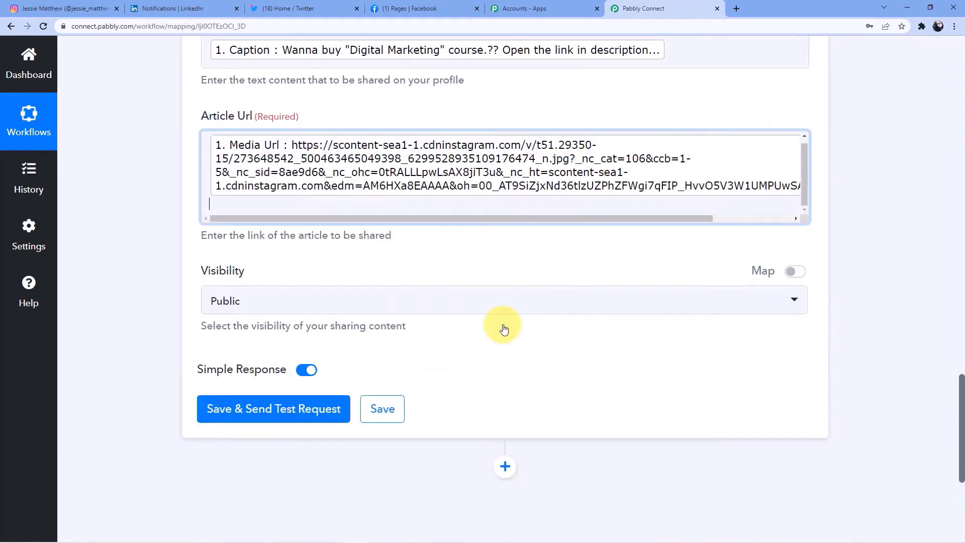
left_click(163, 223)
- Save the LinkedIn action and send a test share that returns a share Id
scroll(163, 223, "up", 3)
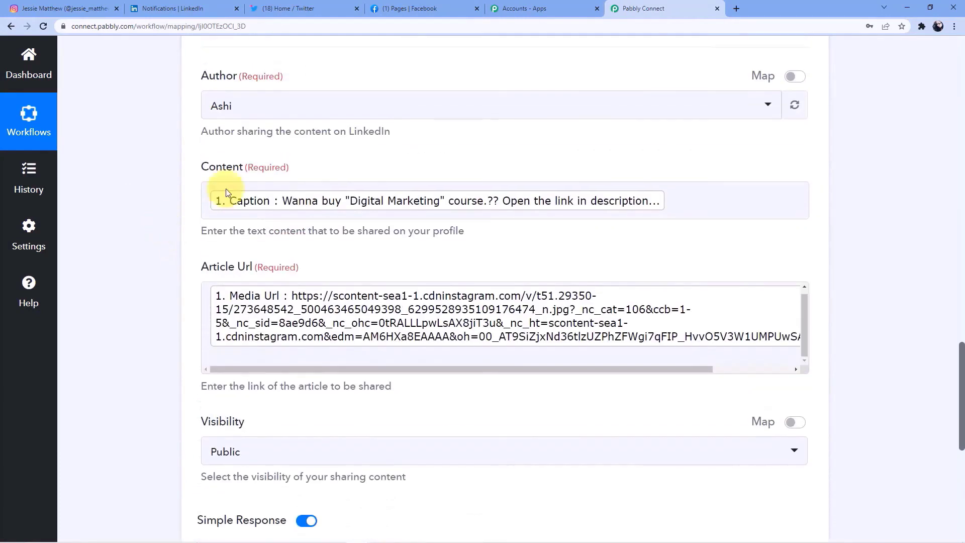
scroll(255, 176, "down", 1)
scroll(170, 213, "down", 3)
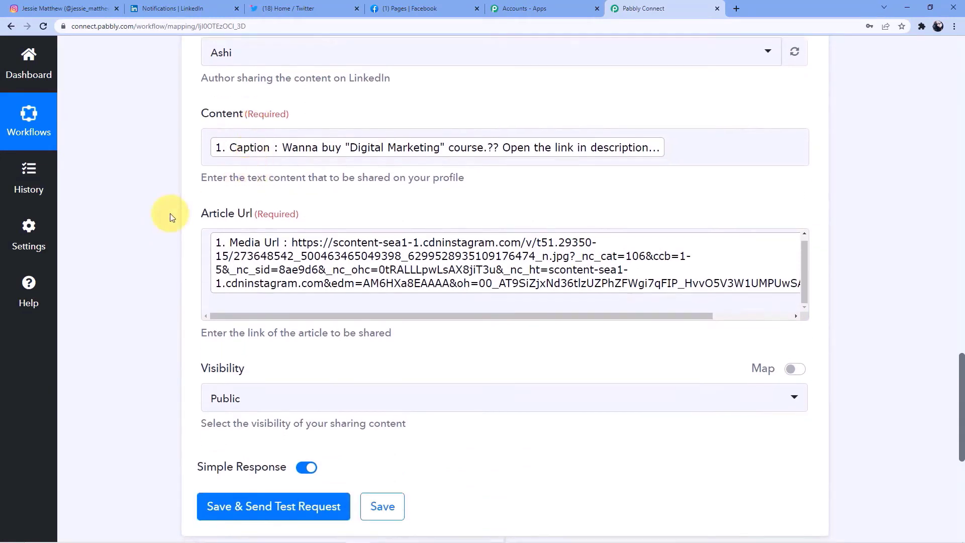
left_click(289, 363)
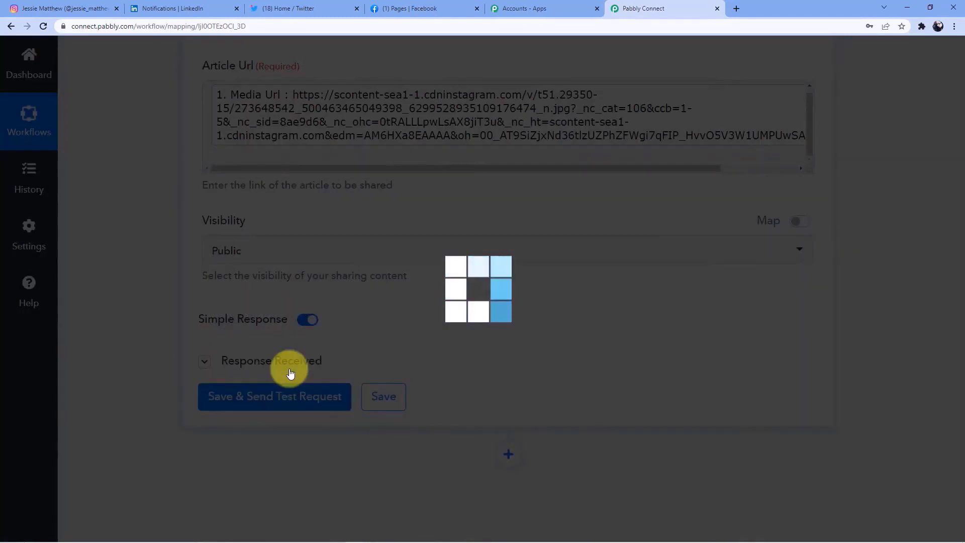
scroll(392, 381, "down", 2)
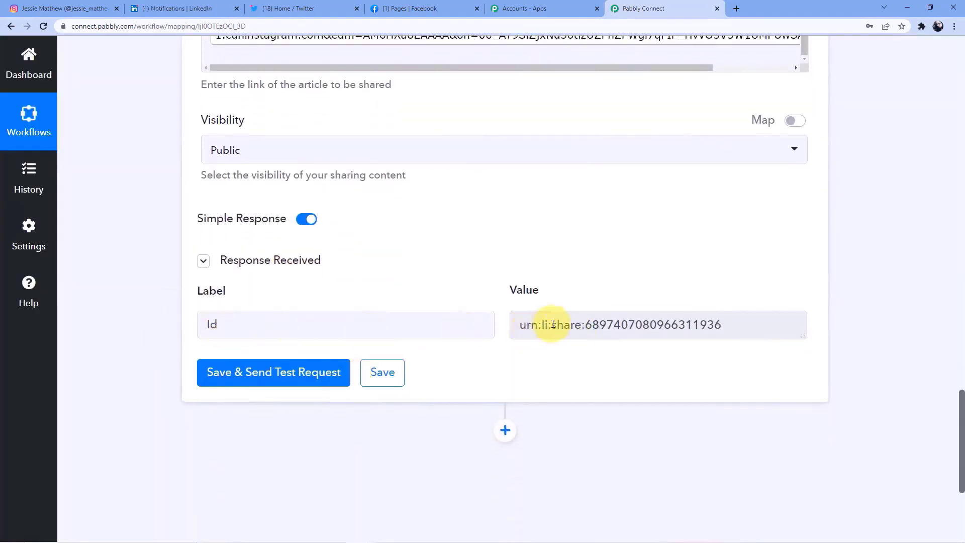
- Find the new 'Digital Marketing' course post in the LinkedIn profile's Activity section, then return to Pabbly Connect
left_click(188, 4)
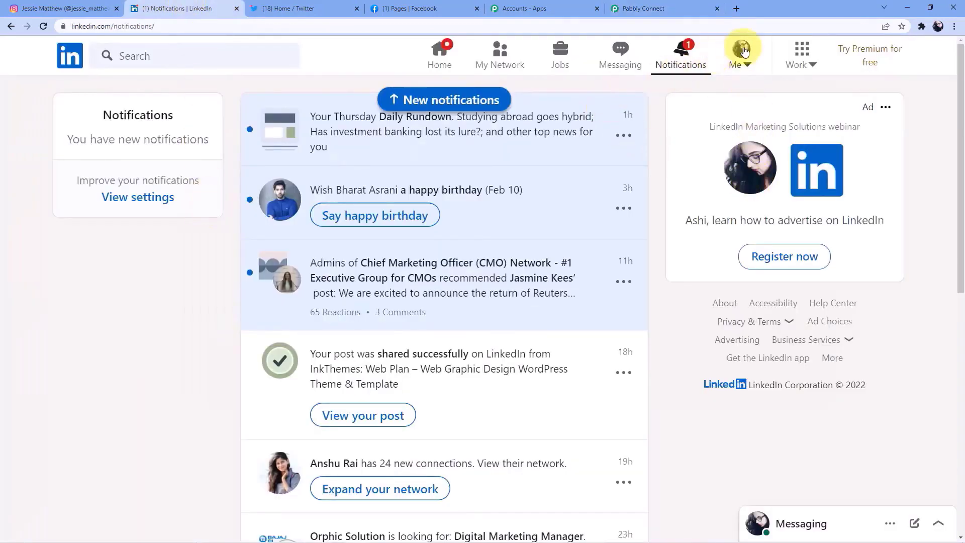
left_click(445, 58)
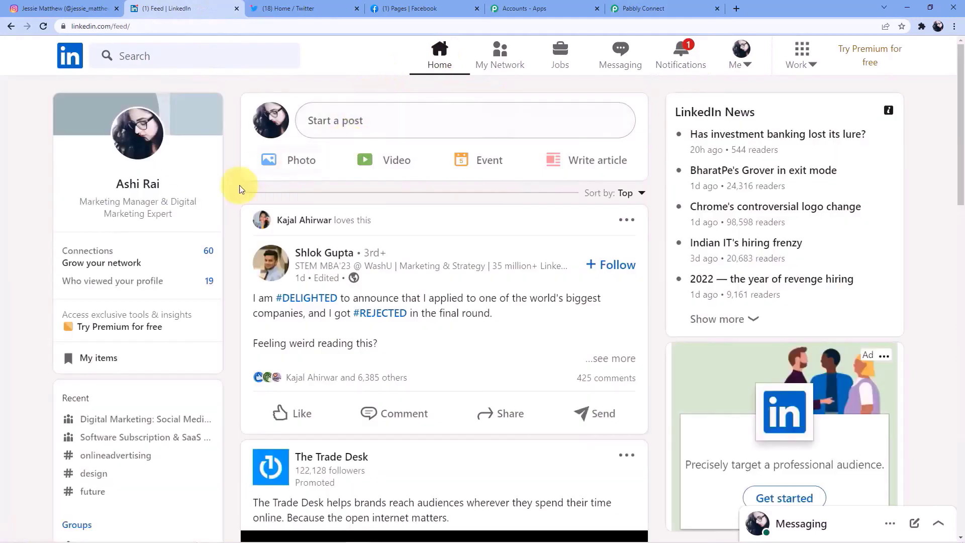
left_click(144, 176)
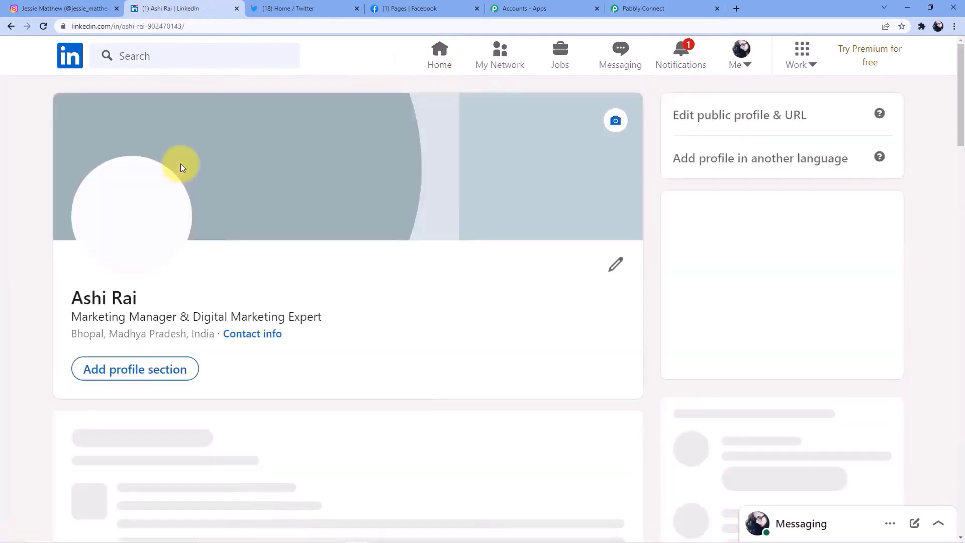
scroll(253, 229, "down", 12)
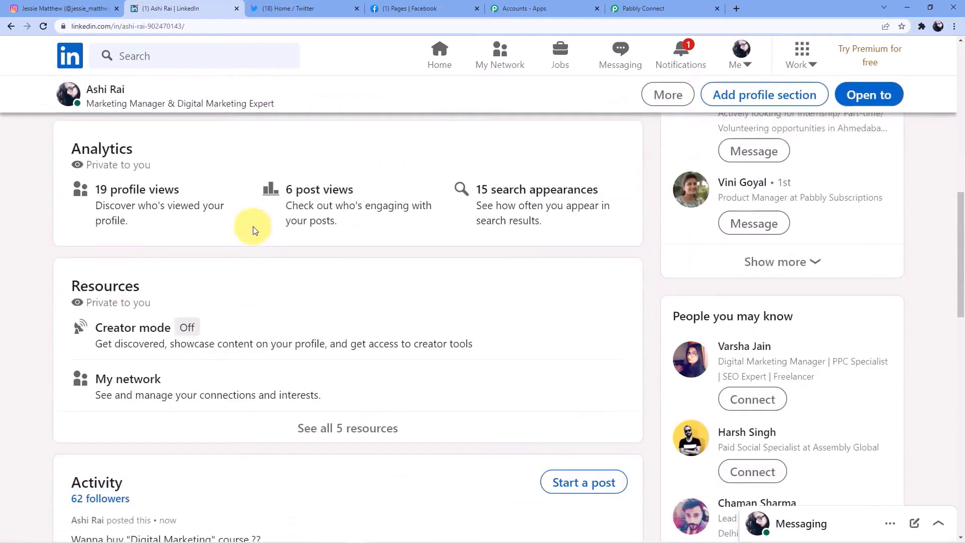
scroll(253, 229, "down", 6)
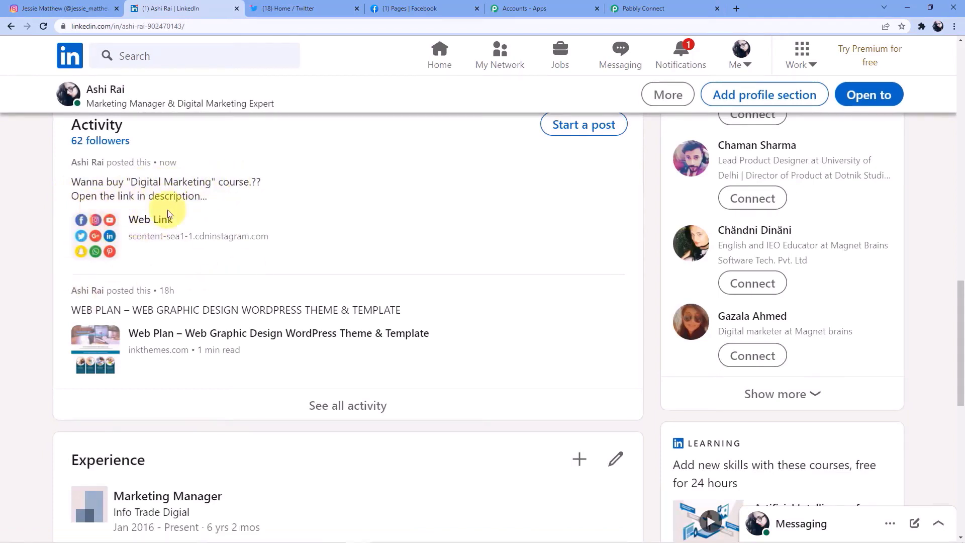
left_click(638, 7)
scroll(351, 237, "down", 2)
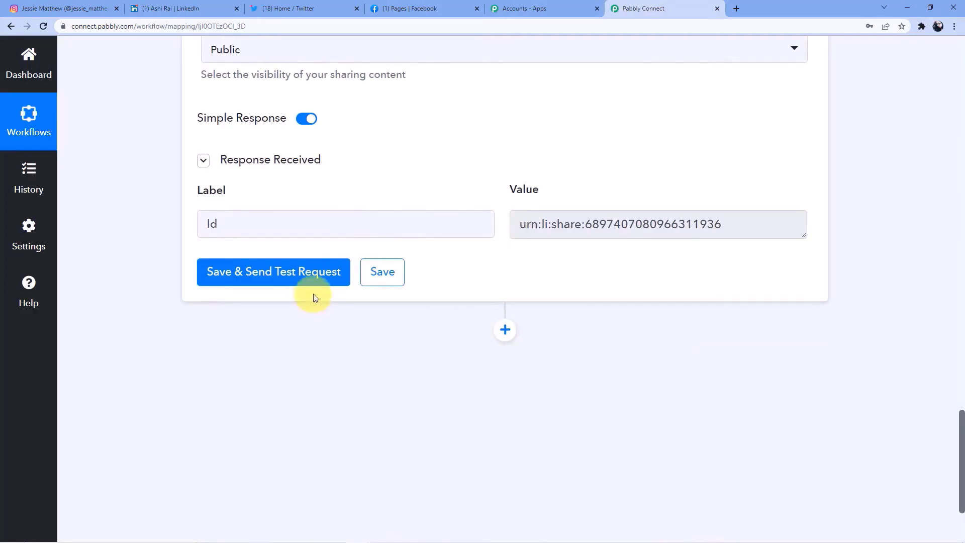
- Save the LinkedIn step and add a Twitter action step using Create Tweet with Media
left_click(397, 271)
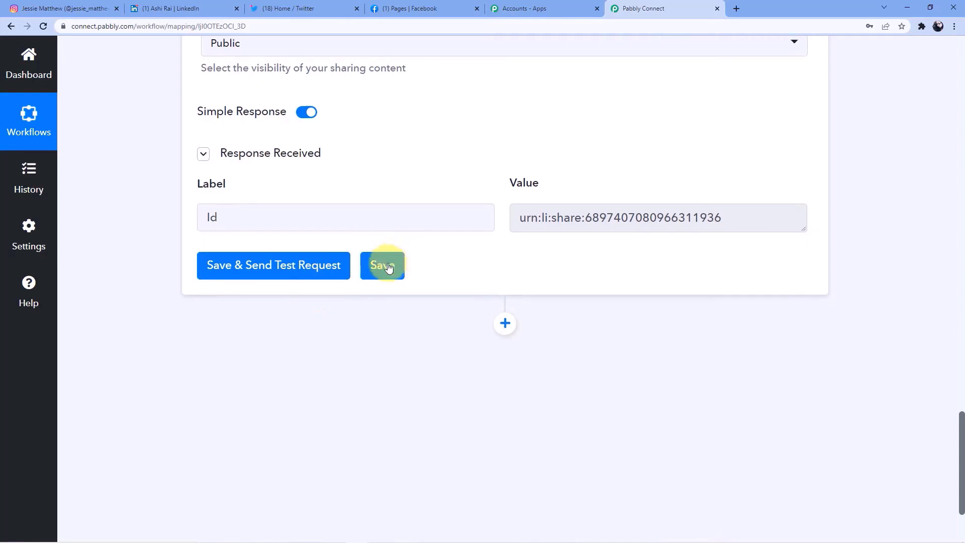
left_click(509, 195)
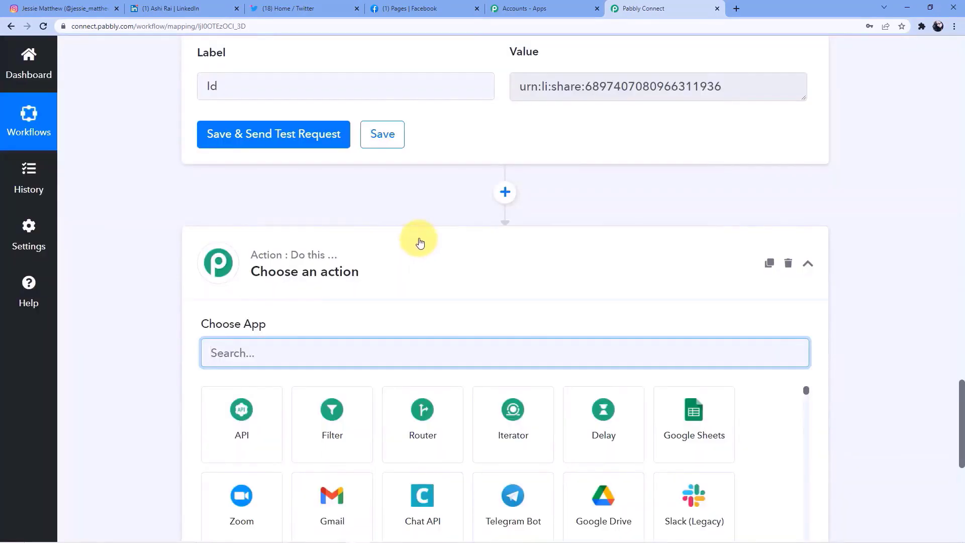
scroll(304, 305, "down", 1)
type("Tw")
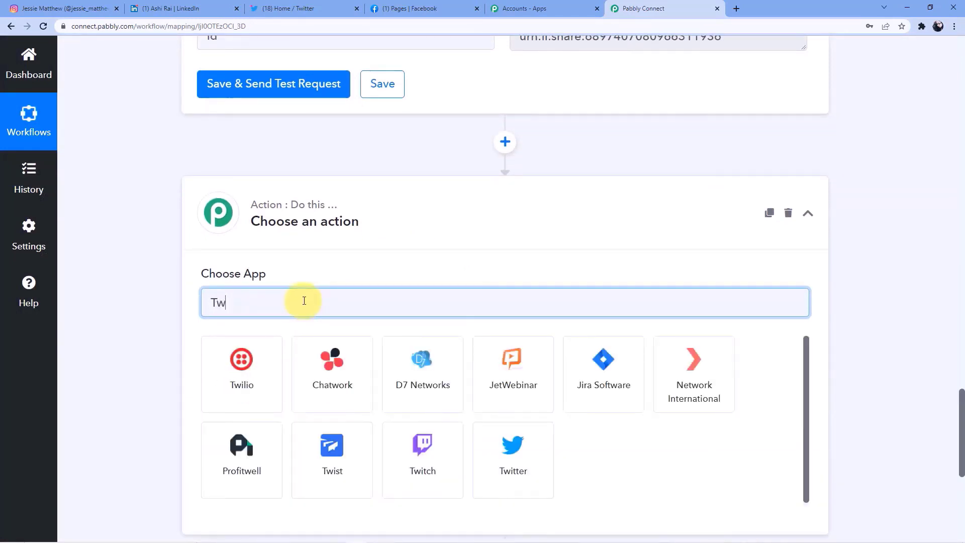
type("itter")
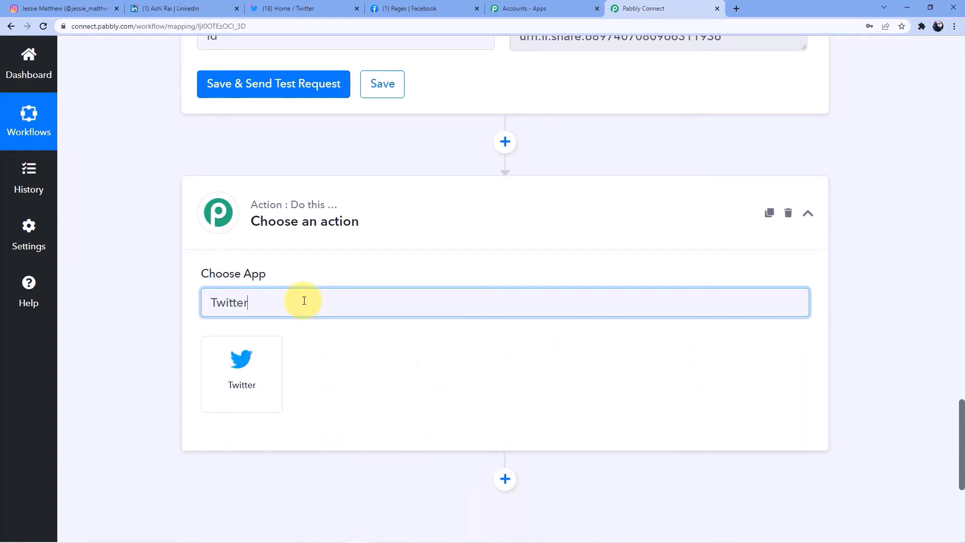
left_click(259, 365)
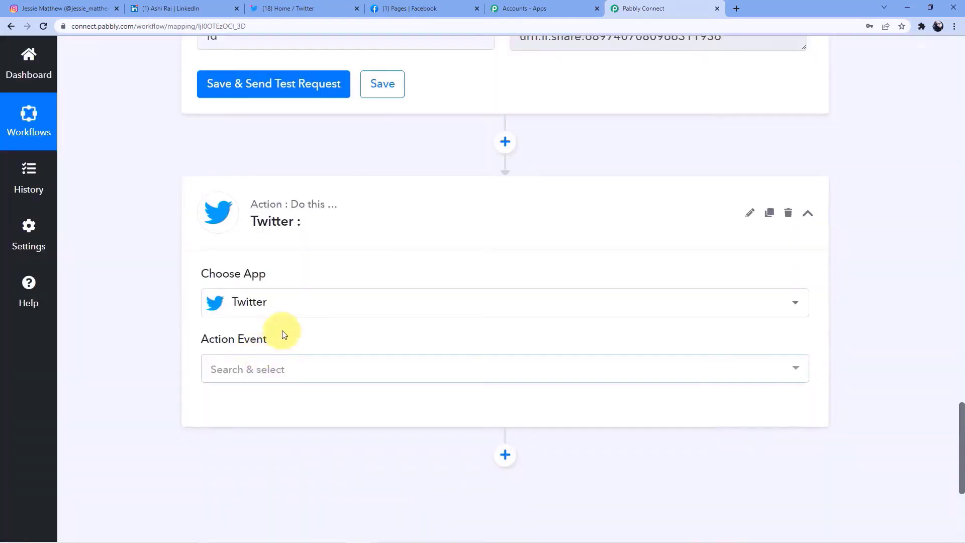
left_click(287, 359)
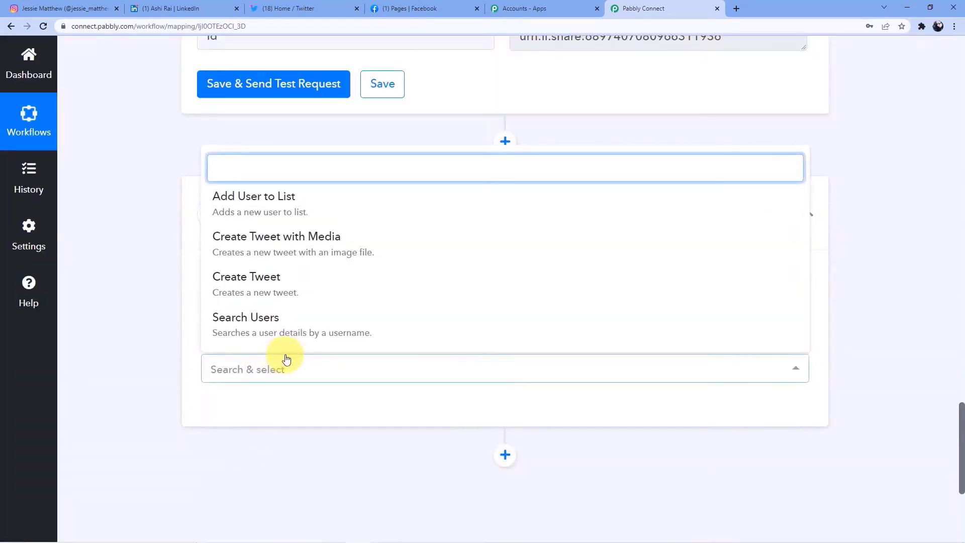
left_click(299, 252)
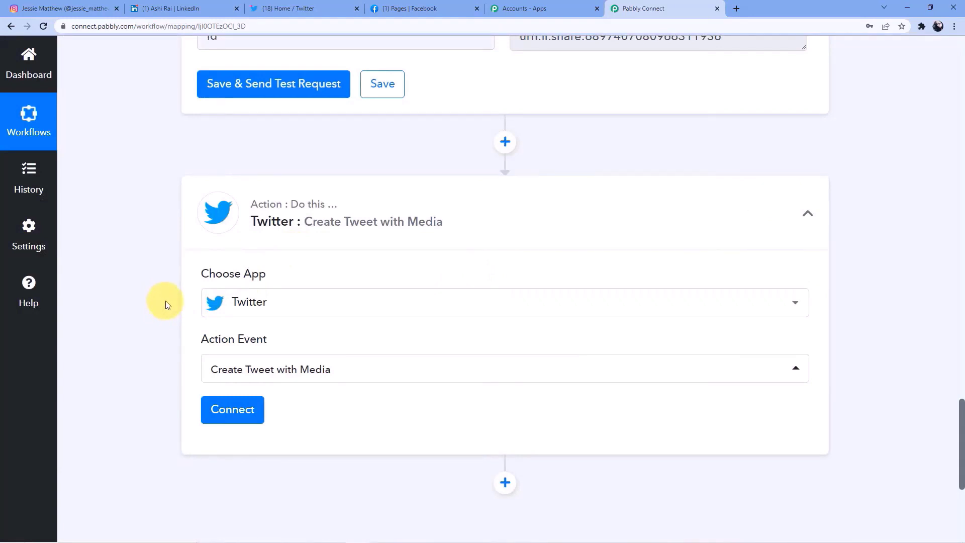
- Add a new Twitter connection and authorize Pabbly Connect on Twitter's app page
scroll(151, 295, "down", 1)
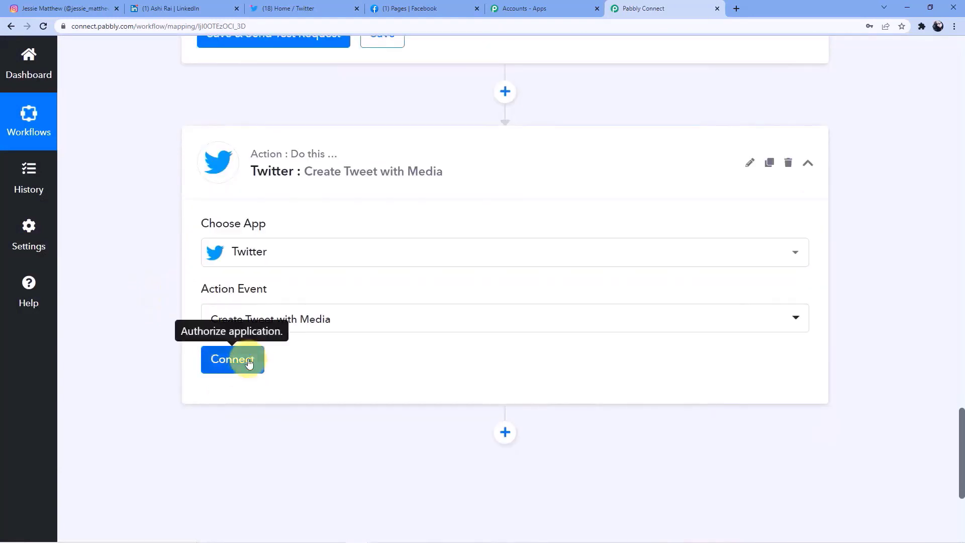
left_click(249, 361)
left_click(513, 193)
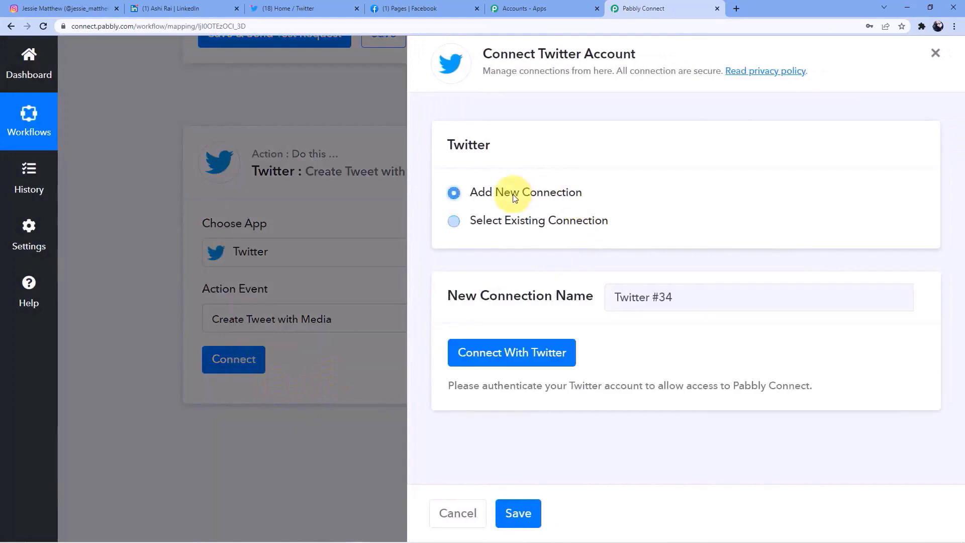
left_click(509, 352)
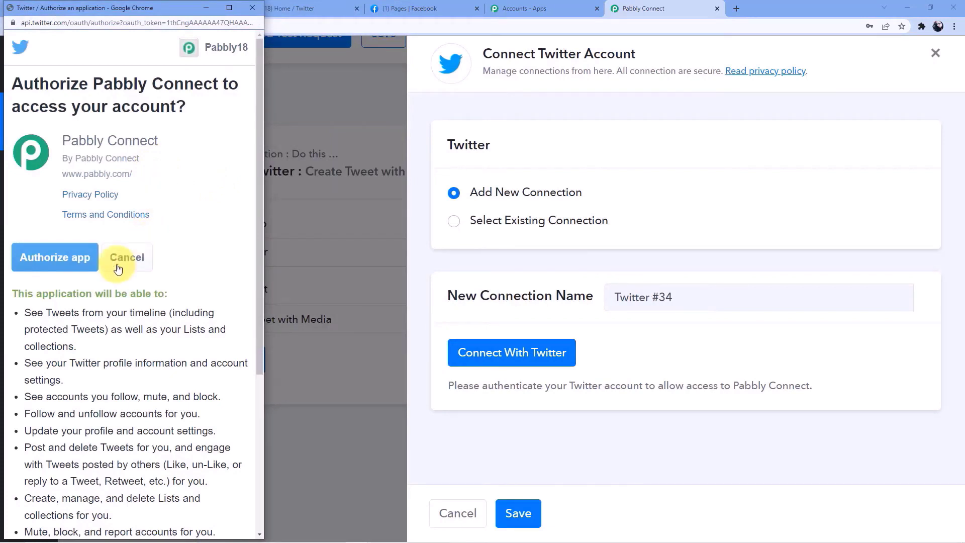
left_click(79, 257)
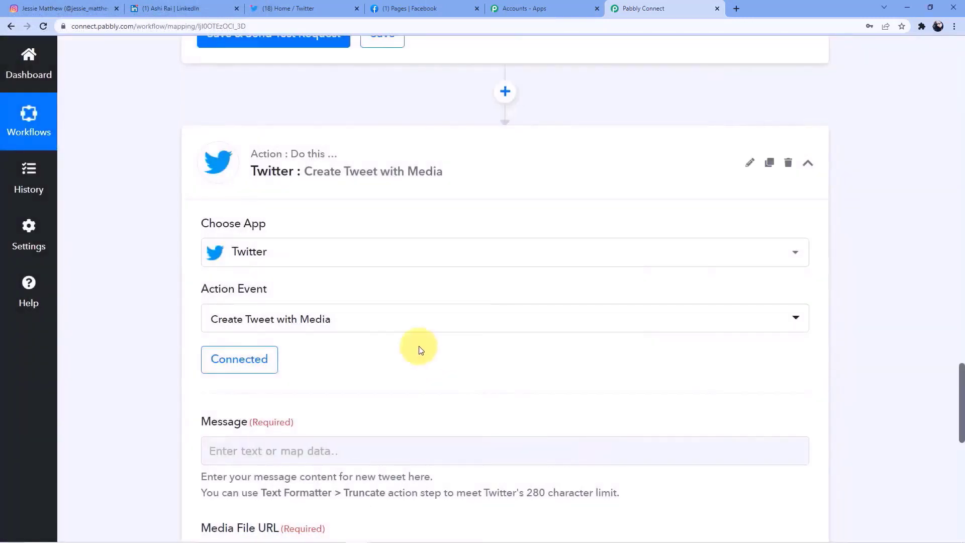
- Map the Instagram Caption into the tweet's Message field
scroll(421, 351, "down", 2)
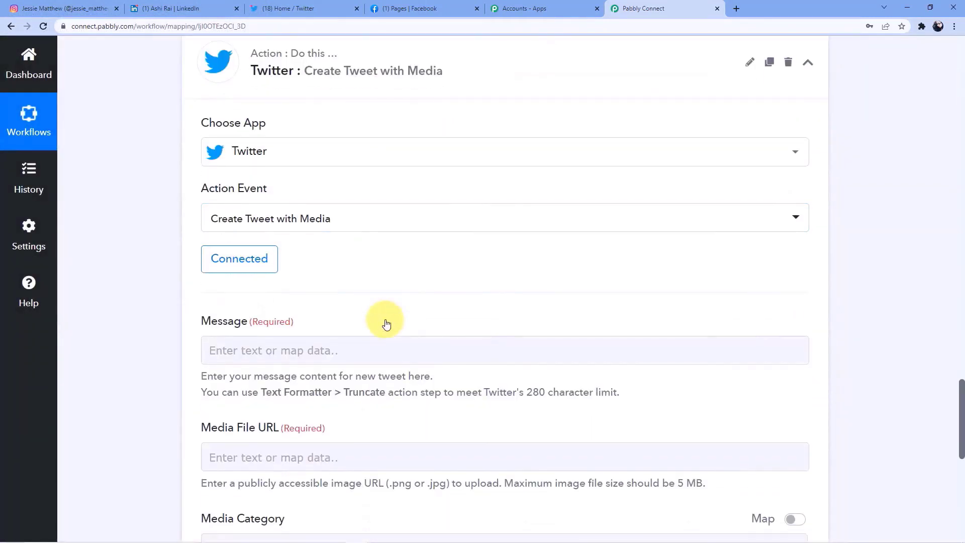
scroll(386, 323, "down", 3)
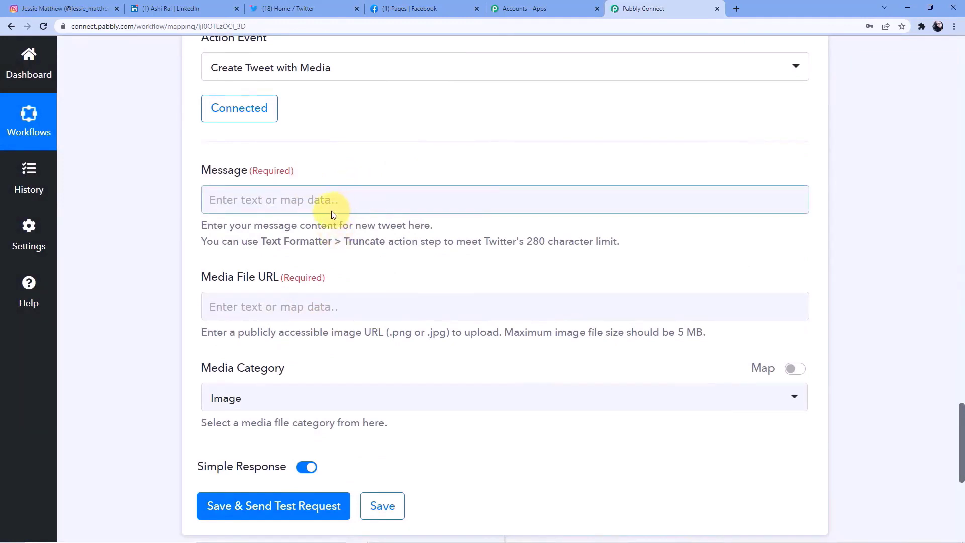
left_click(248, 199)
left_click(322, 306)
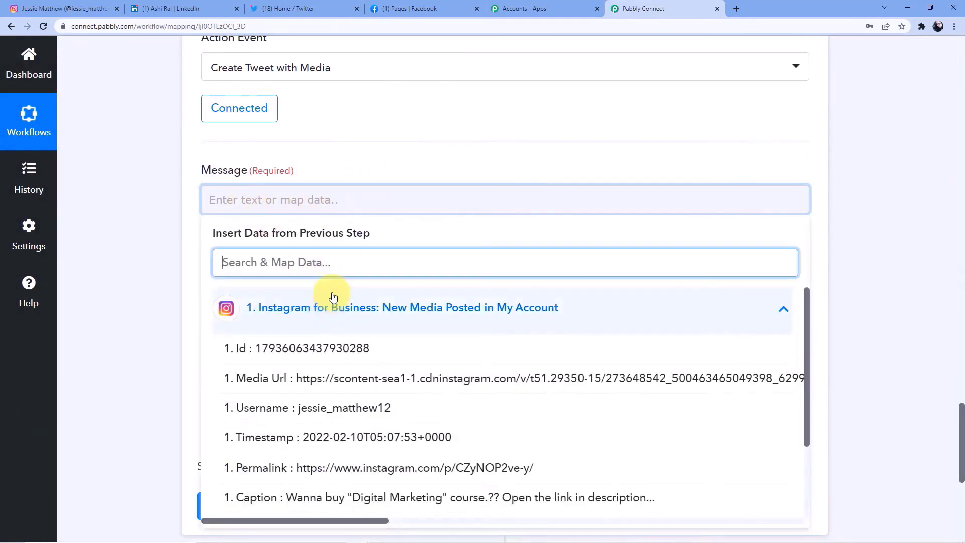
scroll(357, 381, "down", 2)
left_click(334, 394)
left_click(132, 252)
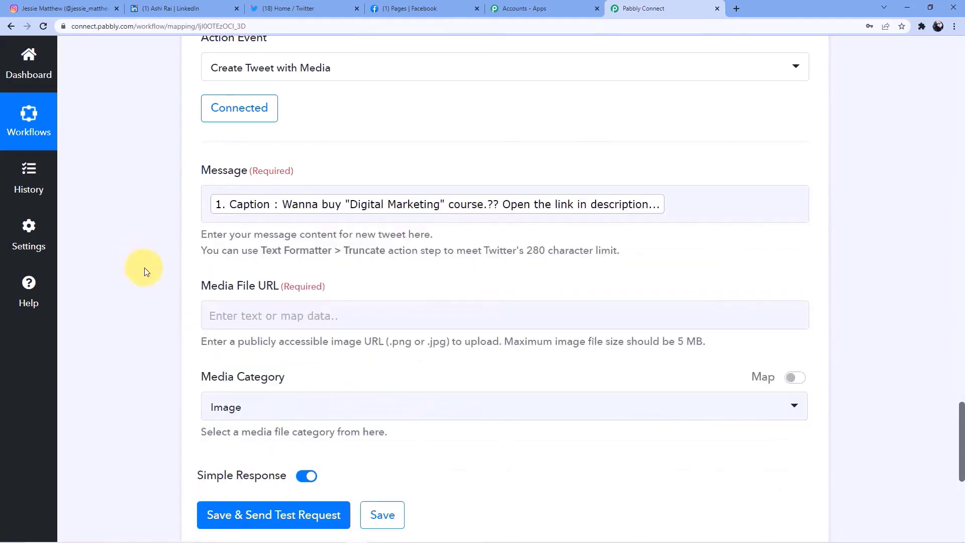
- Map the Instagram Media Url into the tweet's Media File URL field
scroll(242, 217, "down", 2)
left_click(242, 218)
left_click(320, 327)
scroll(324, 358, "down", 3)
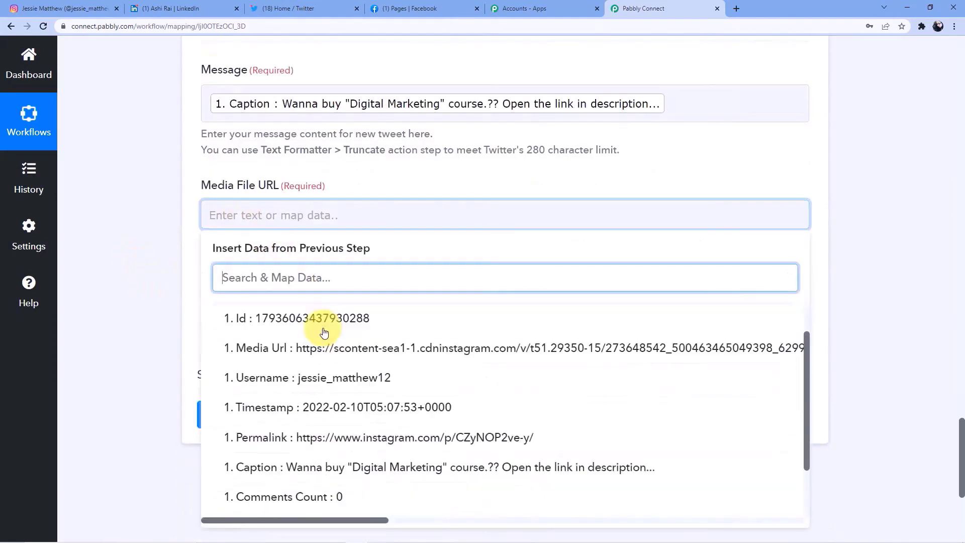
scroll(323, 358, "up", 3)
left_click(415, 390)
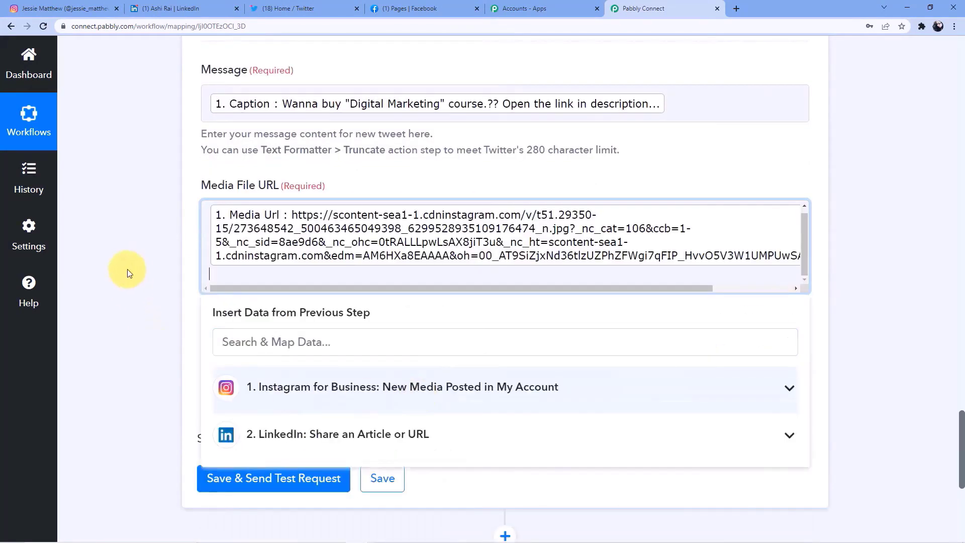
left_click(130, 268)
- Save the Twitter step and send a test tweet that returns a tweet Id
scroll(130, 252, "down", 3)
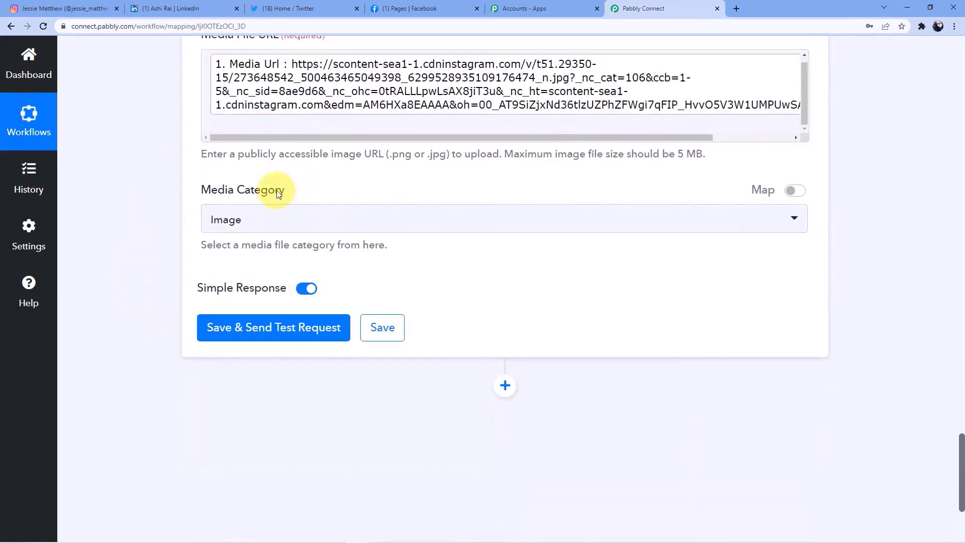
left_click(286, 336)
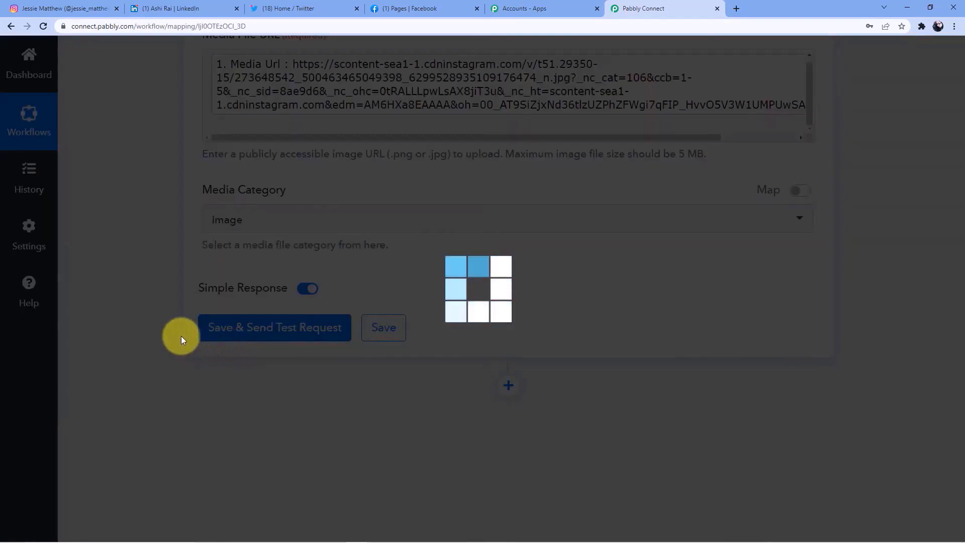
scroll(469, 379, "down", 3)
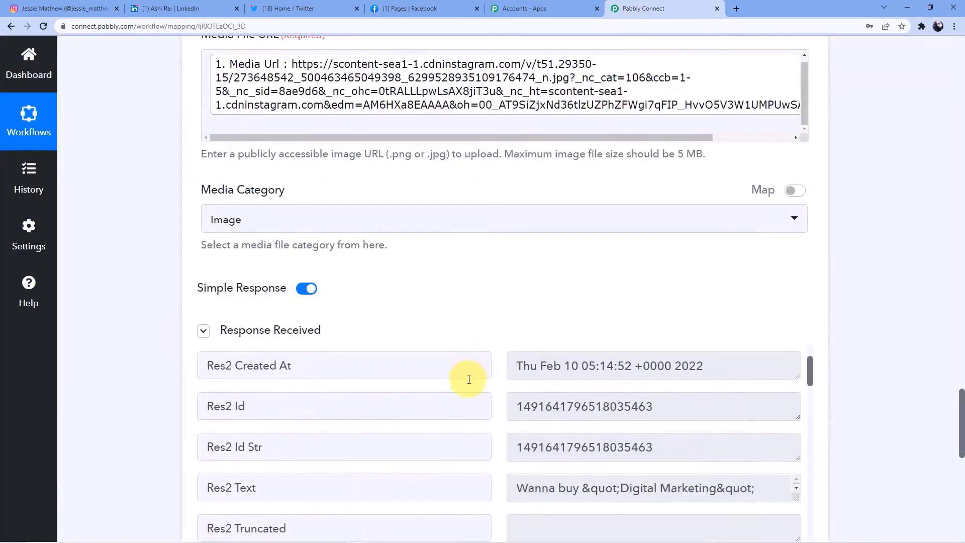
scroll(916, 345, "down", 5)
scroll(585, 324, "up", 3)
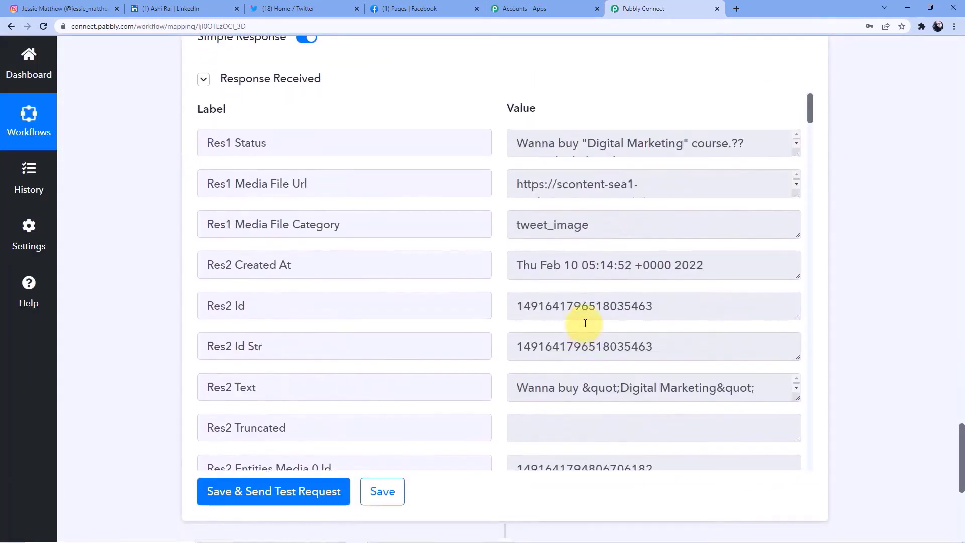
scroll(595, 347, "up", 2)
scroll(595, 345, "down", 8)
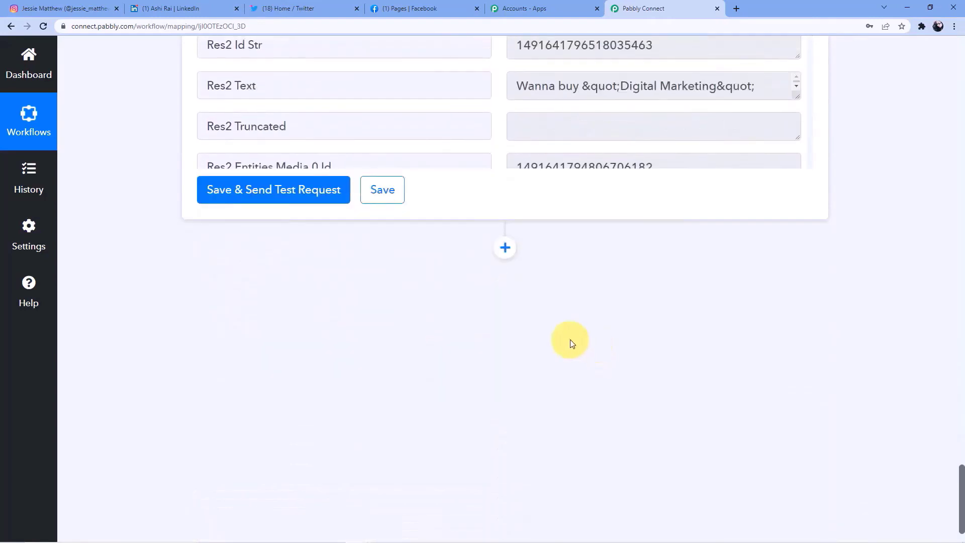
left_click(261, 8)
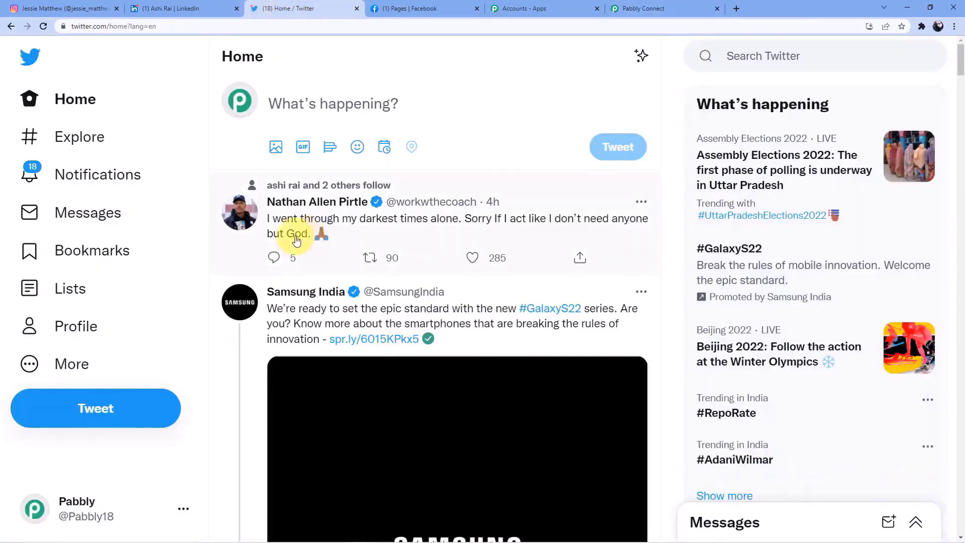
- Load the new tweets and check the 'Digital Marketing' tweet with the social-icons image, then return to Pabbly Connect
left_click(171, 103)
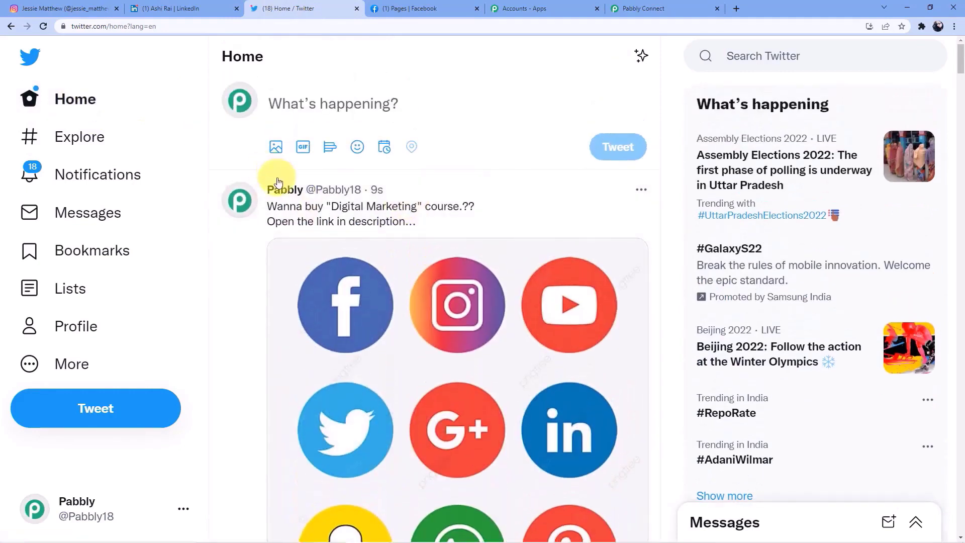
scroll(302, 209, "down", 1)
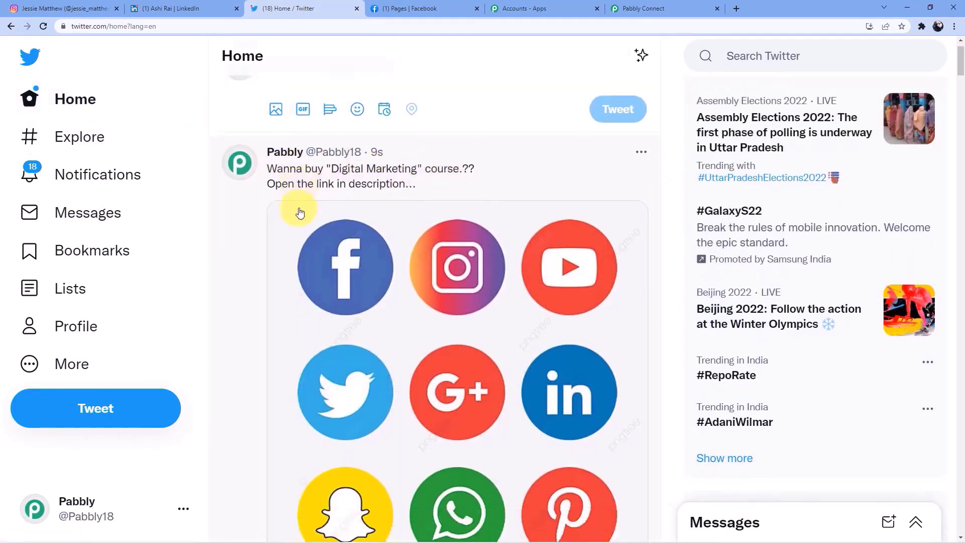
scroll(459, 312, "down", 5)
scroll(463, 309, "down", 3)
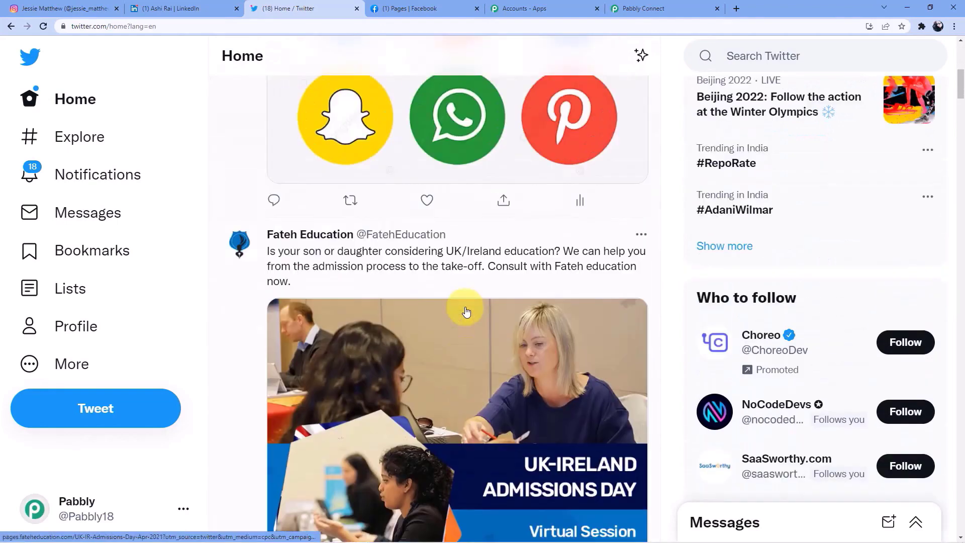
scroll(463, 308, "up", 8)
left_click(647, 5)
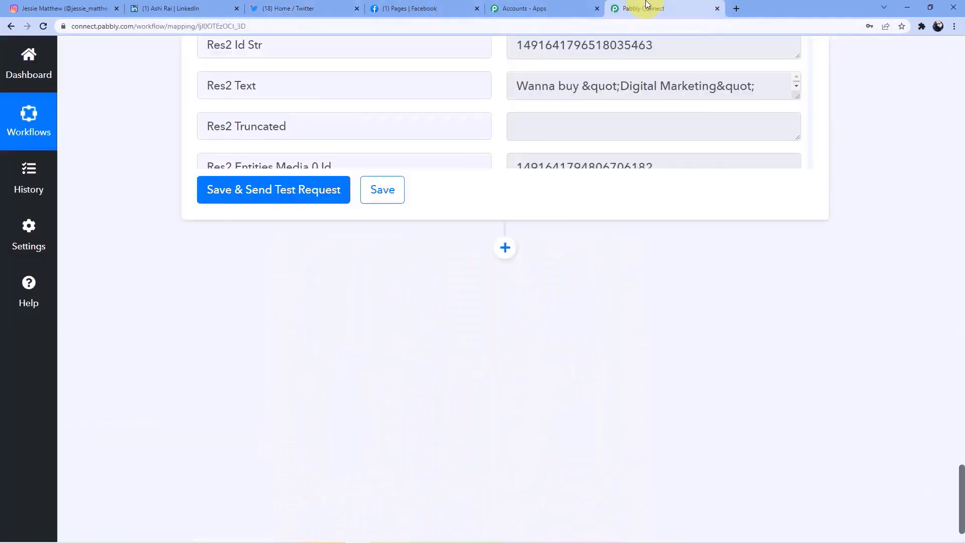
- Add a Facebook Pages step with action event Create Page Photo and begin connecting an account
left_click(506, 247)
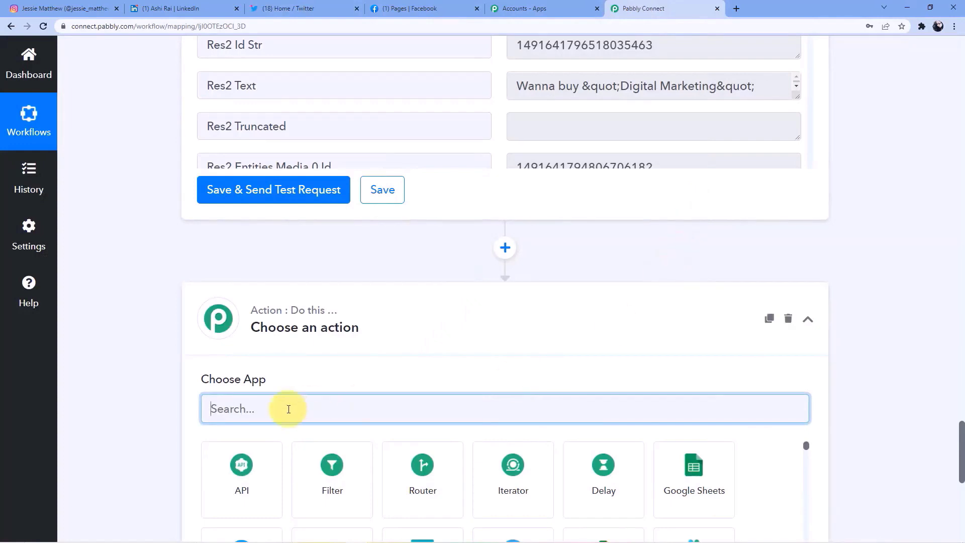
type("ace")
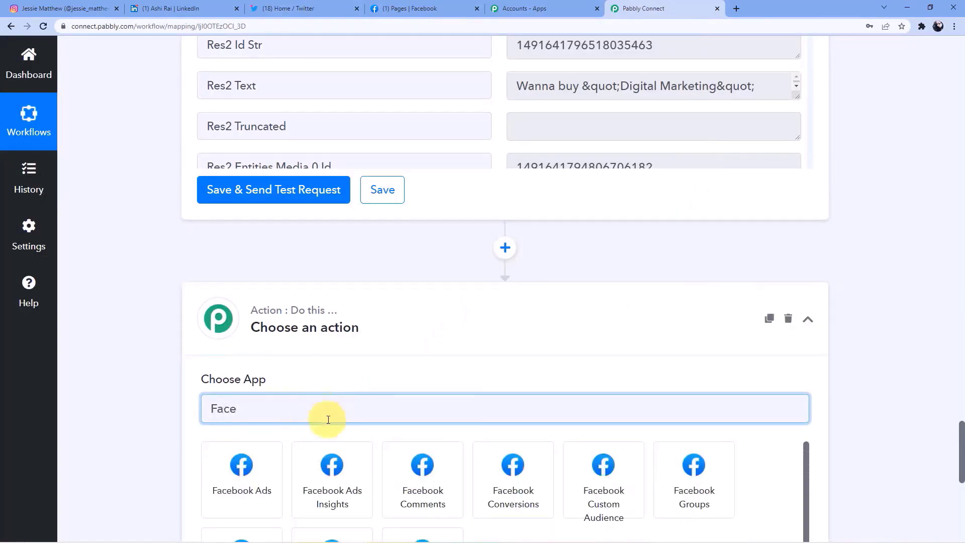
scroll(346, 392, "down", 4)
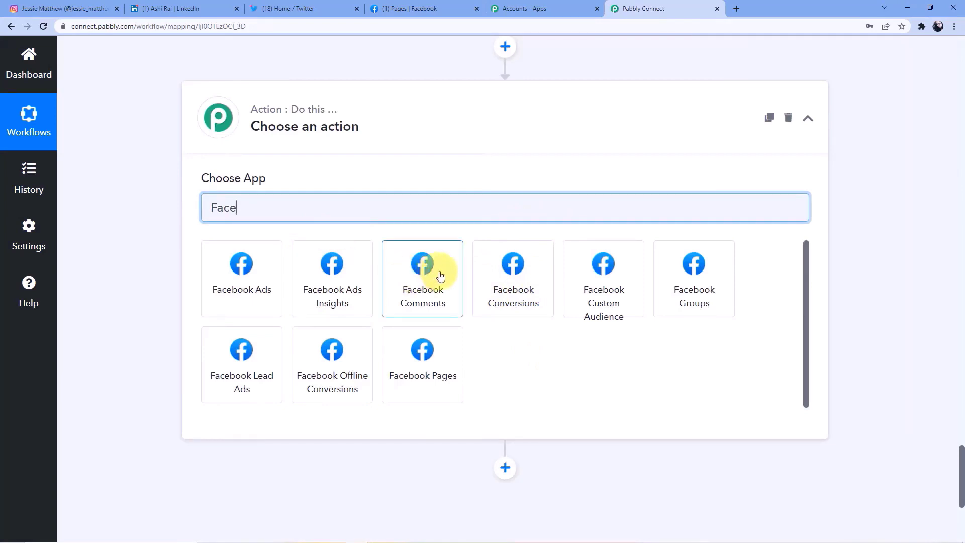
left_click(431, 376)
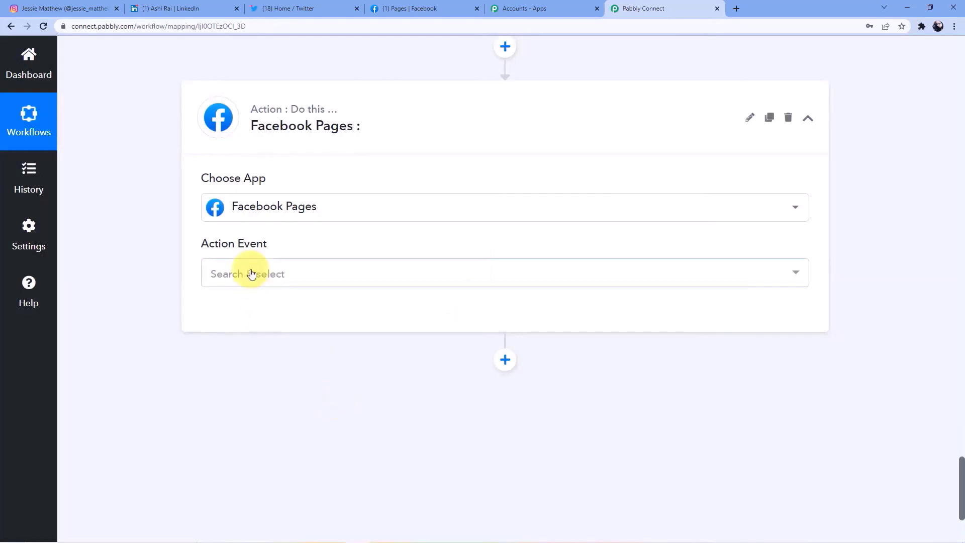
left_click(250, 274)
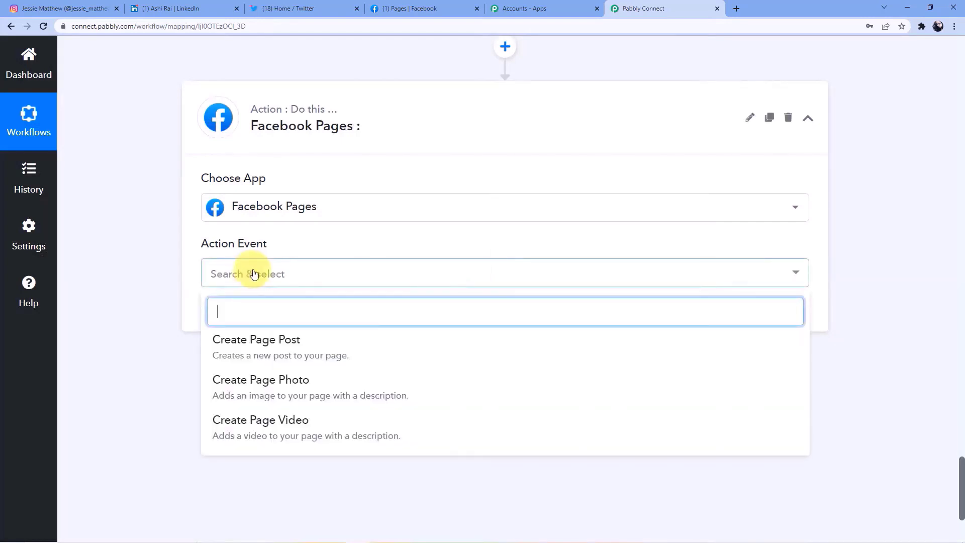
left_click(293, 394)
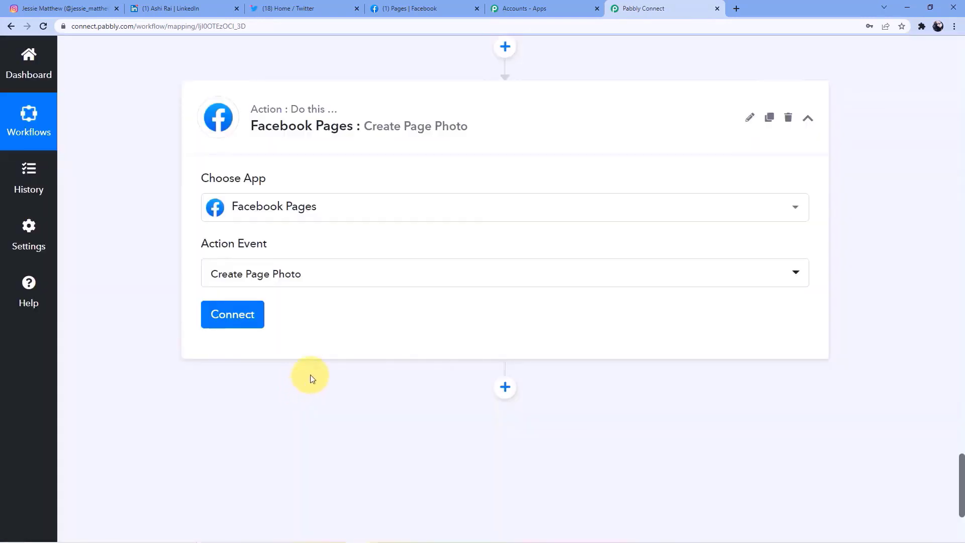
left_click(232, 316)
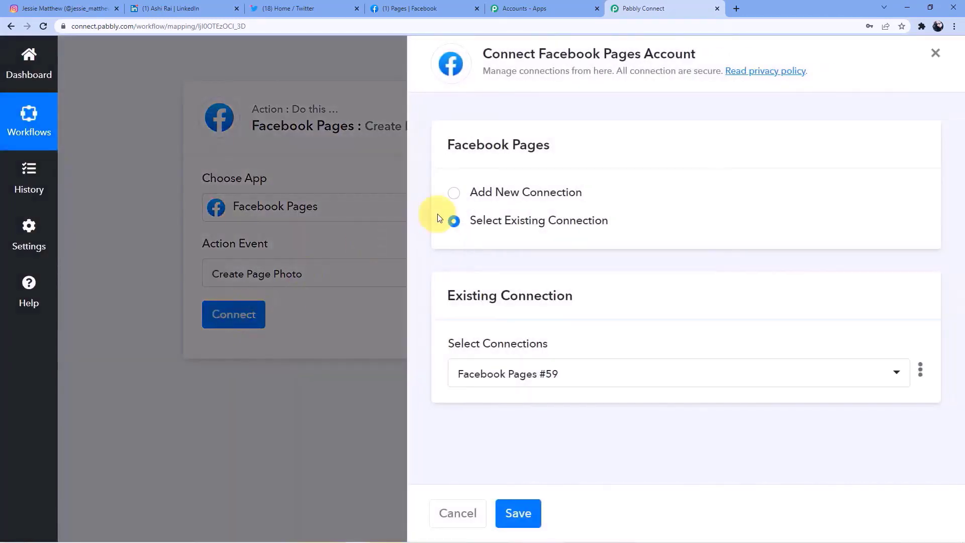
- Authorize a new Facebook Pages connection so the step shows page 'Pabbly Tech' and an access token
left_click(476, 197)
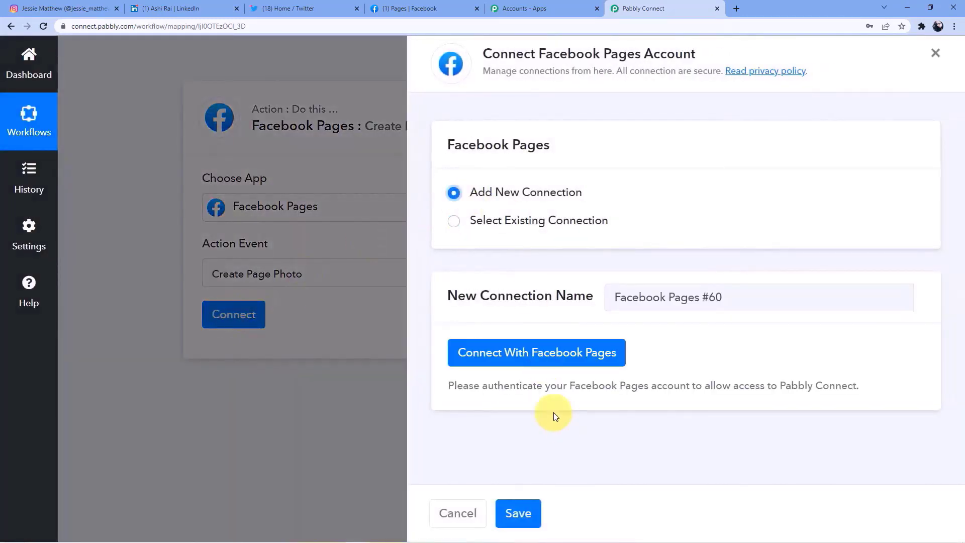
left_click(523, 354)
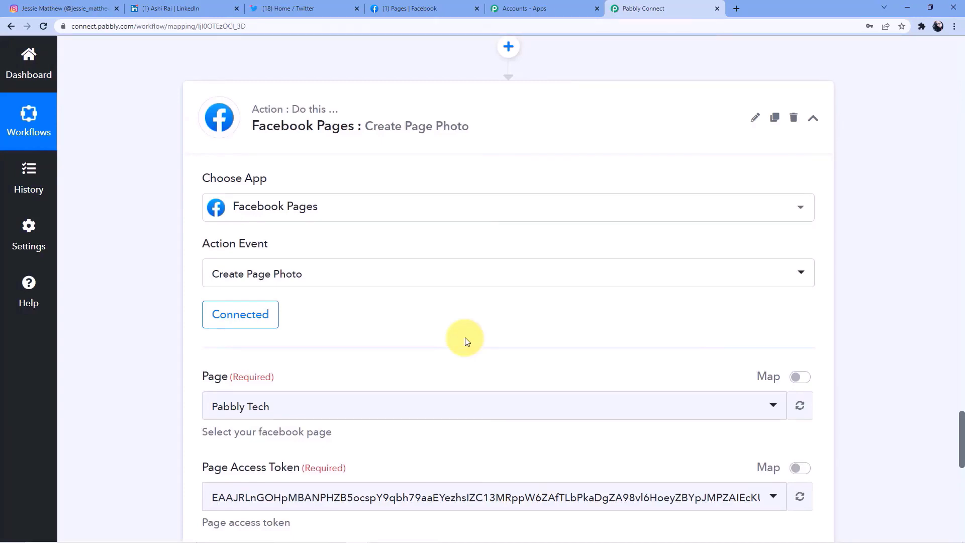
scroll(390, 364, "up", 13)
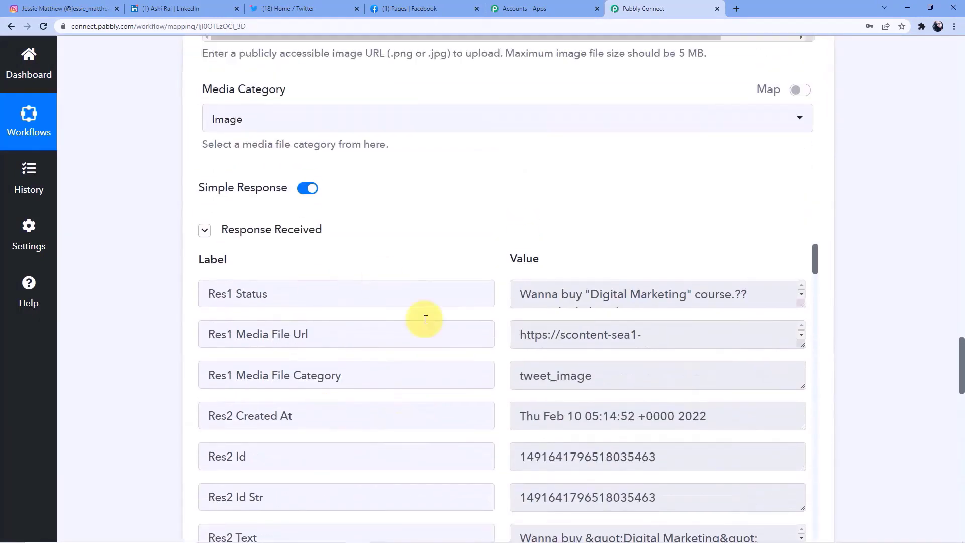
scroll(324, 313, "up", 15)
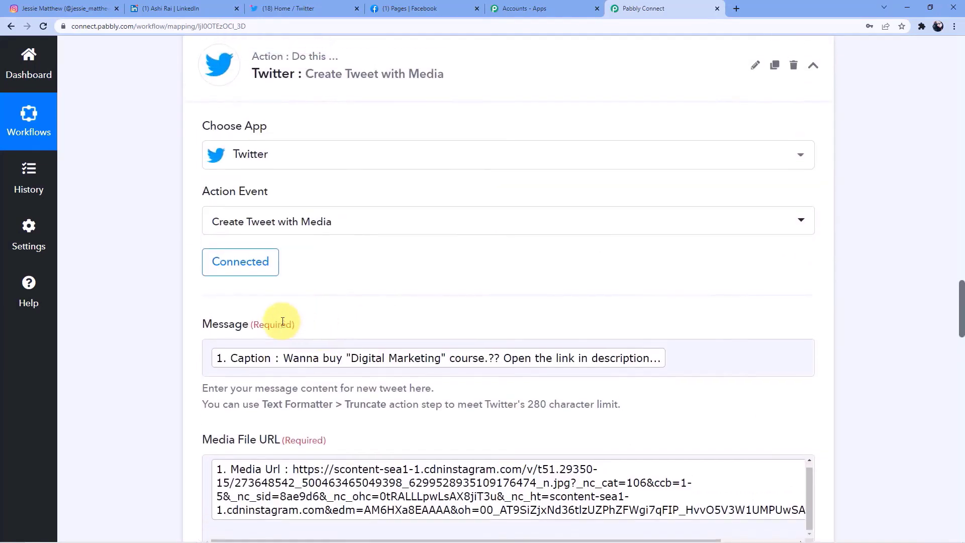
scroll(283, 322, "up", 15)
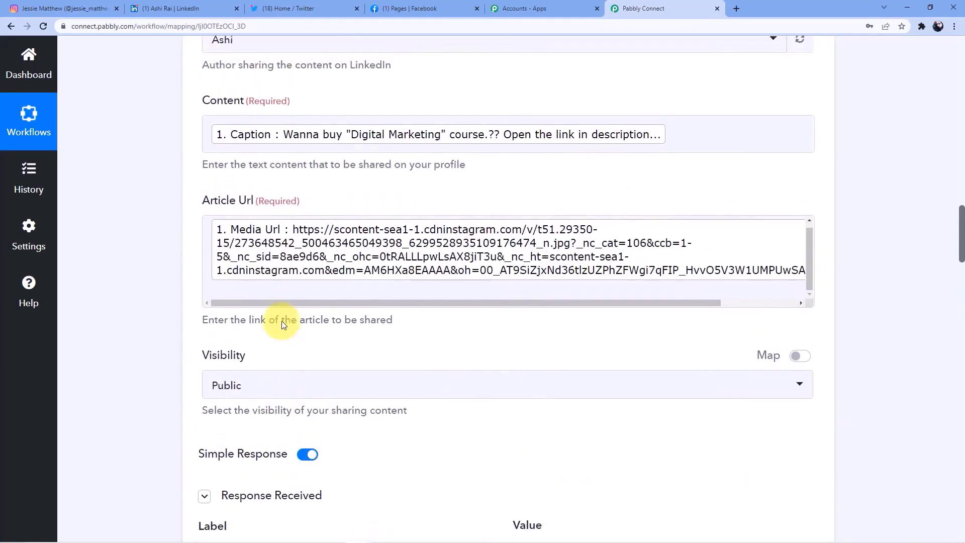
scroll(282, 322, "up", 4)
scroll(308, 321, "down", 14)
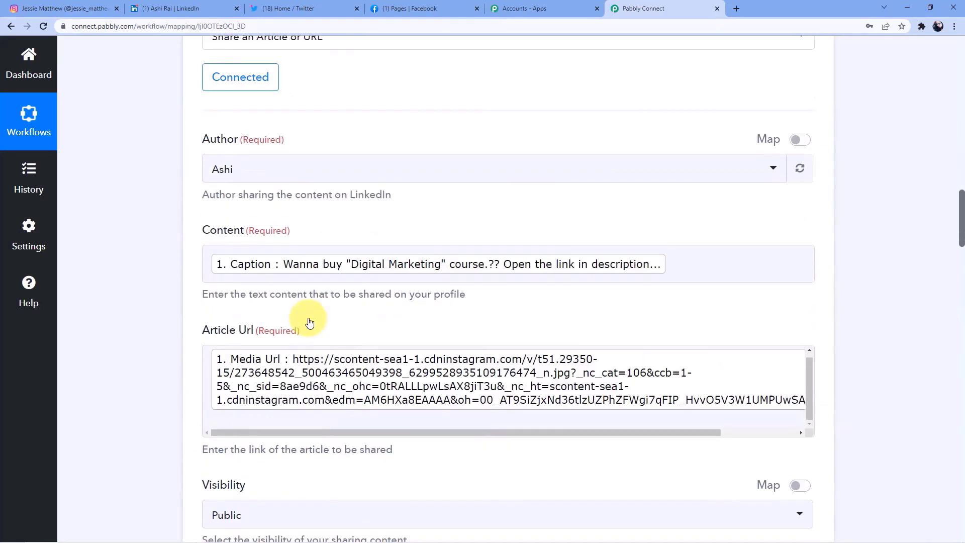
scroll(308, 322, "down", 20)
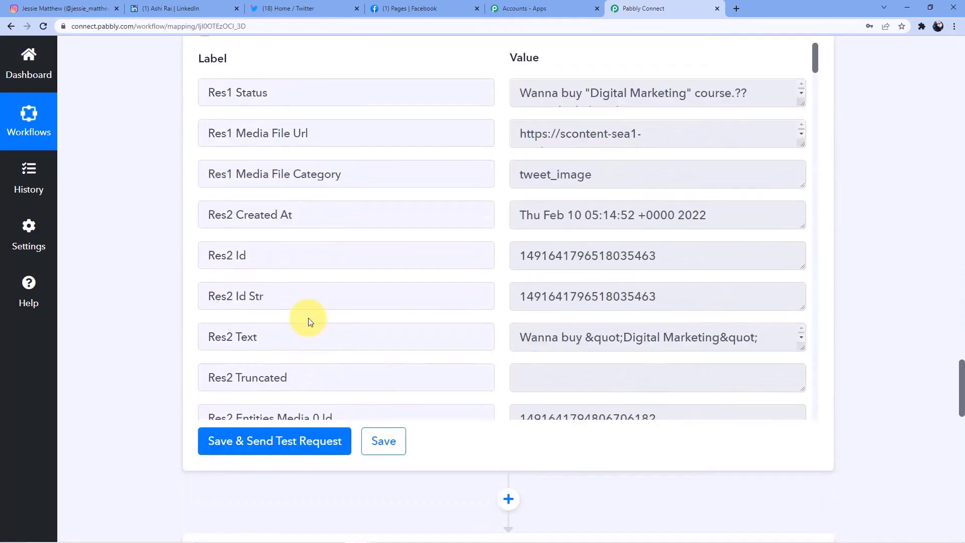
scroll(309, 322, "down", 2)
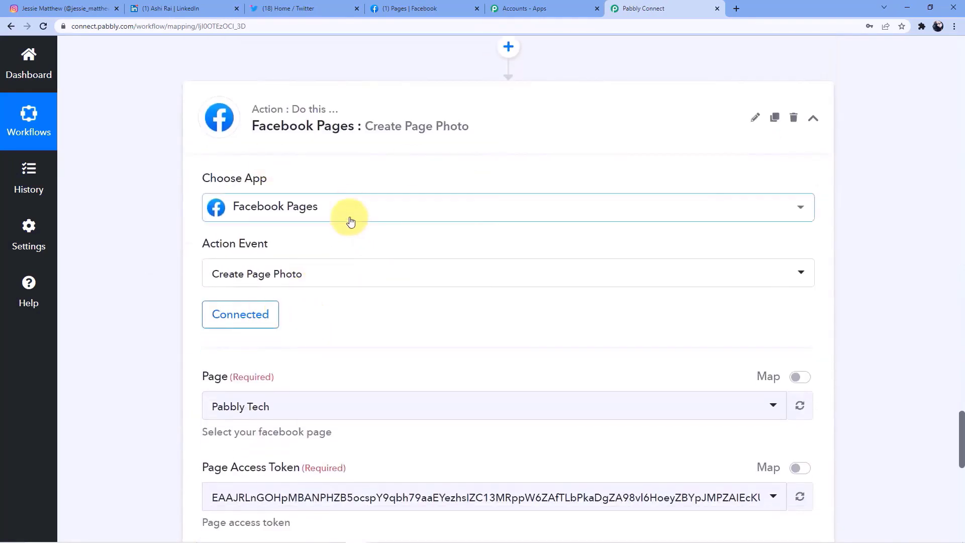
- List the available pages (Pabbly Tech, Book Review, Automation Testing), then view Facebook's managed pages
scroll(351, 222, "down", 4)
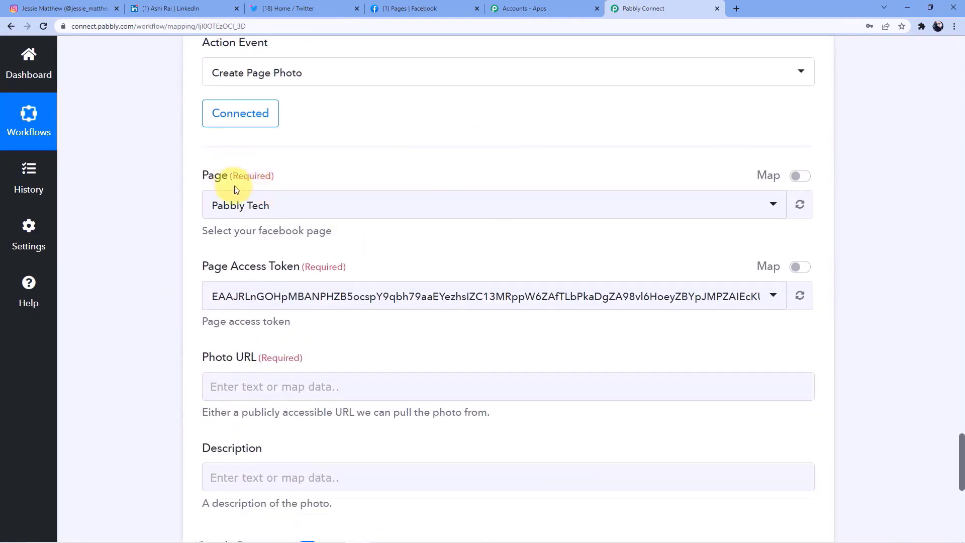
left_click(254, 204)
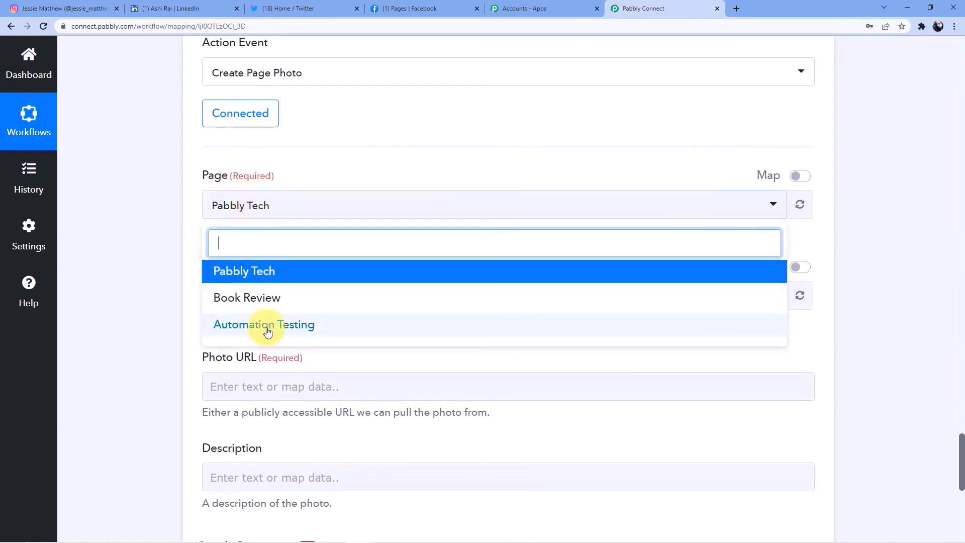
left_click(415, 7)
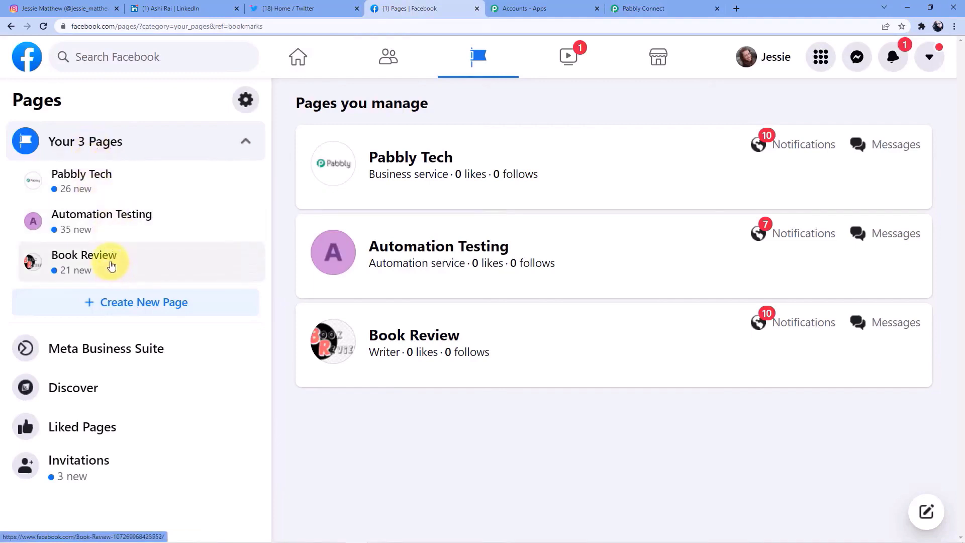
- Browse the Book Review page's timeline, including its 24 November 2021 photo post, then return to Pabbly Connect
left_click(111, 266)
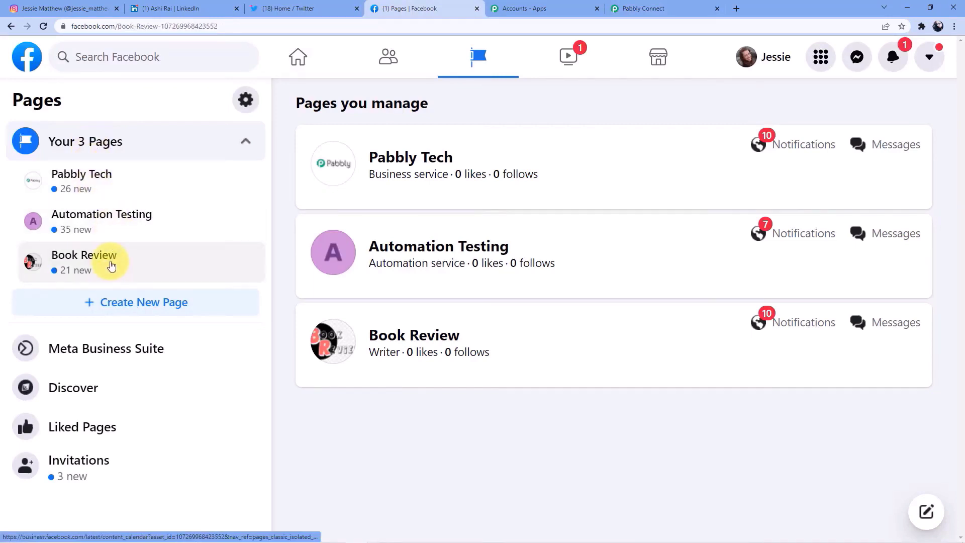
scroll(483, 235, "down", 12)
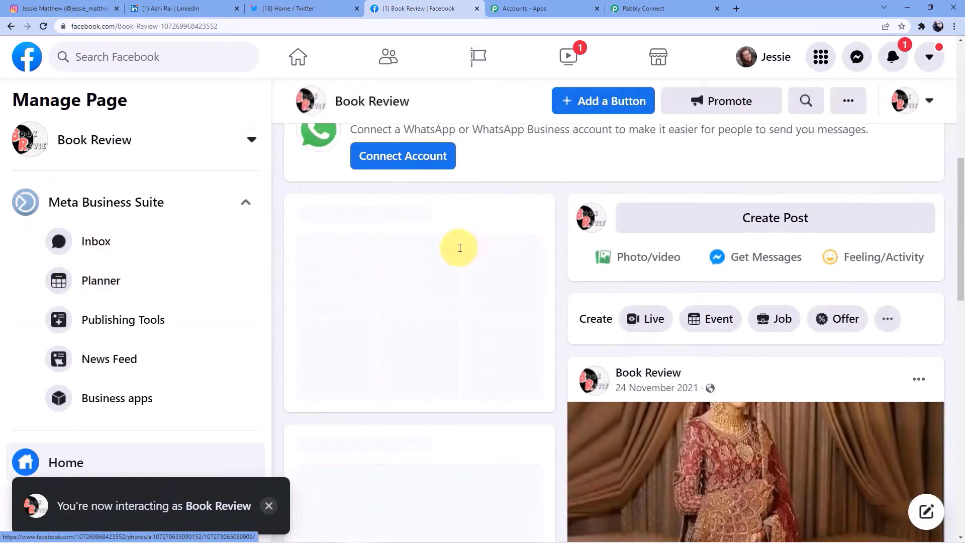
scroll(458, 237, "up", 5)
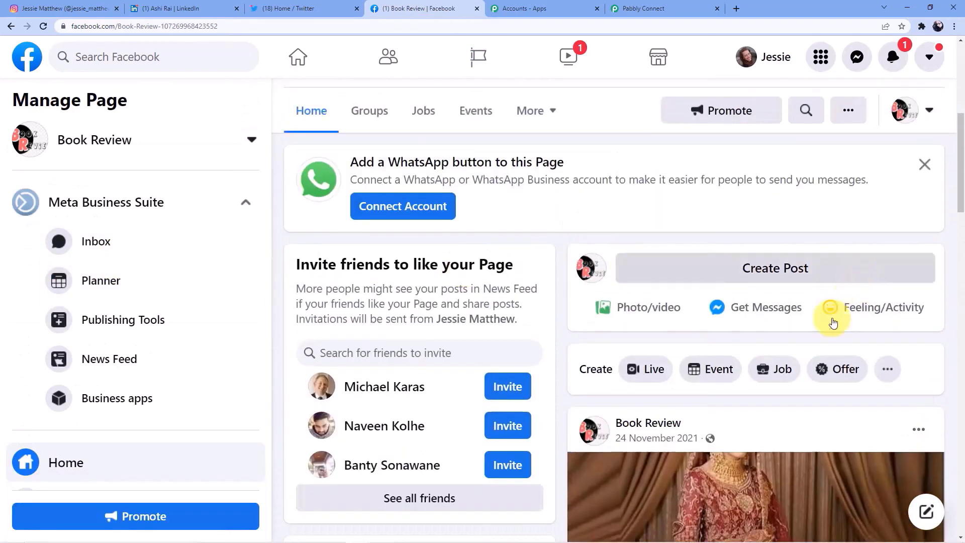
scroll(830, 309, "down", 5)
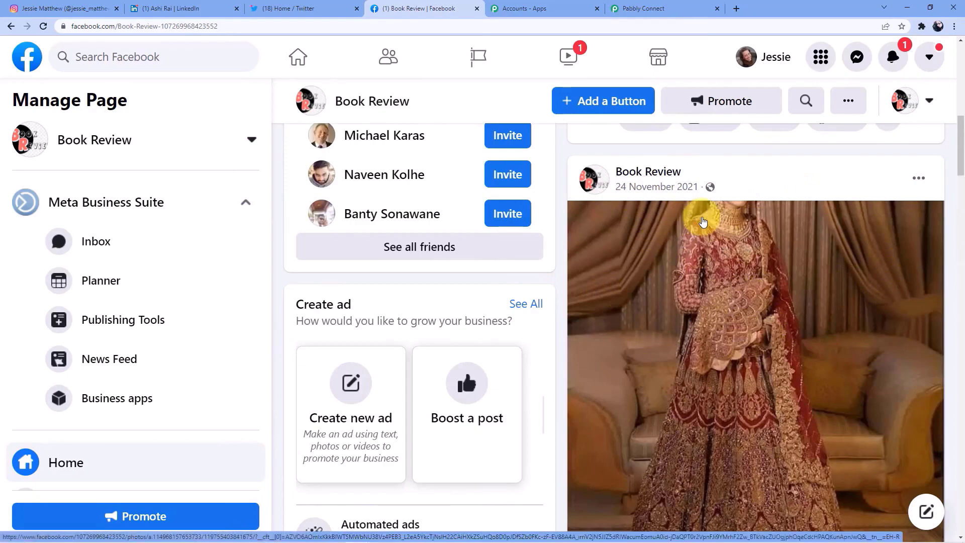
scroll(703, 221, "up", 3)
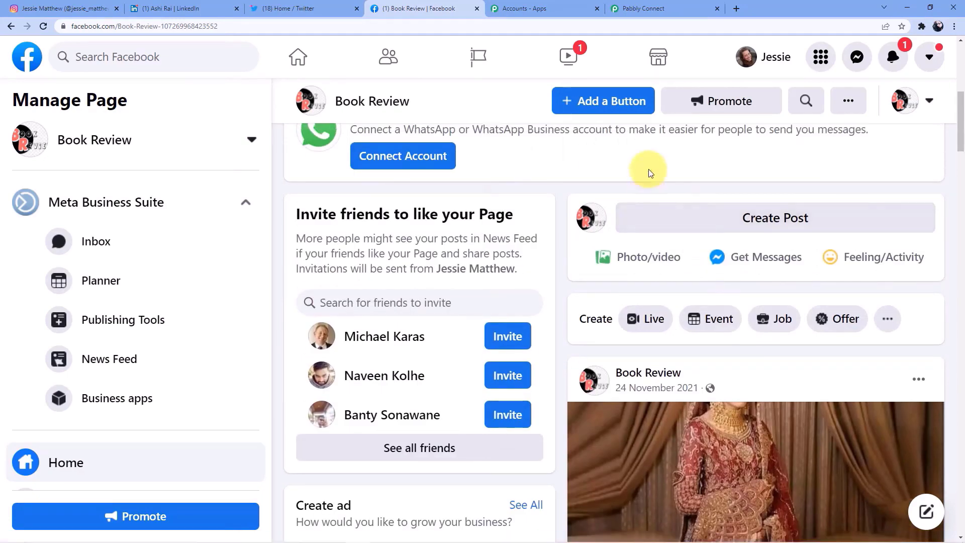
left_click(635, 6)
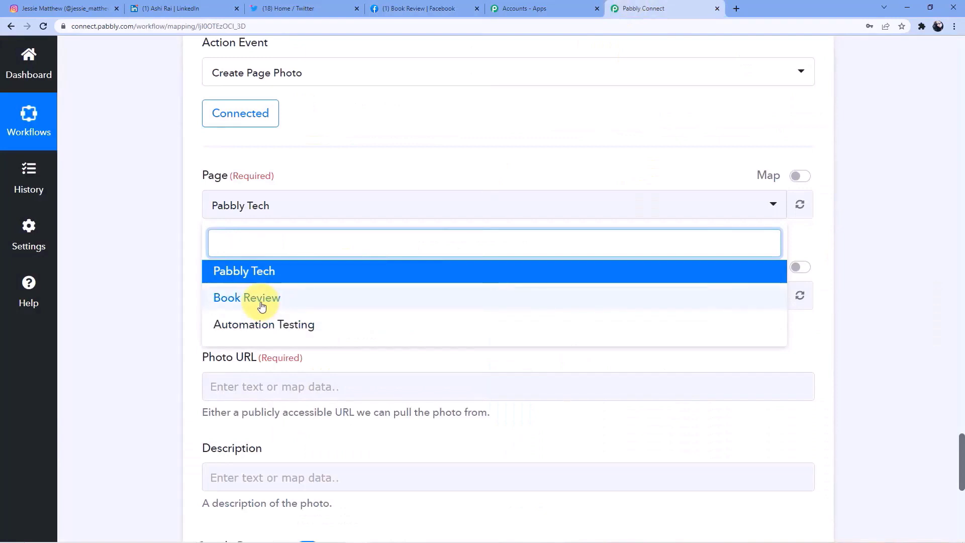
- Select Book Review as the target page, then switch it to Automation Testing
left_click(262, 304)
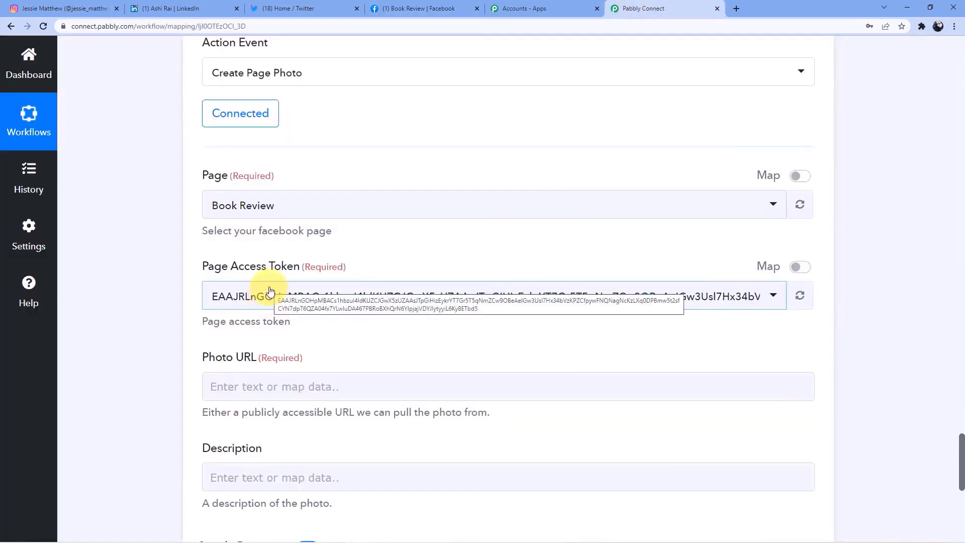
scroll(216, 236, "down", 1)
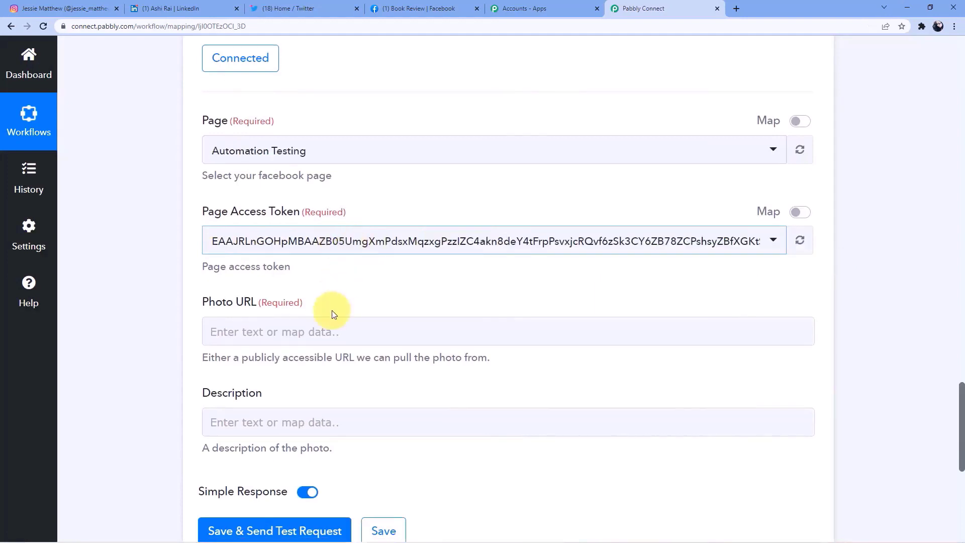
scroll(302, 297, "down", 1)
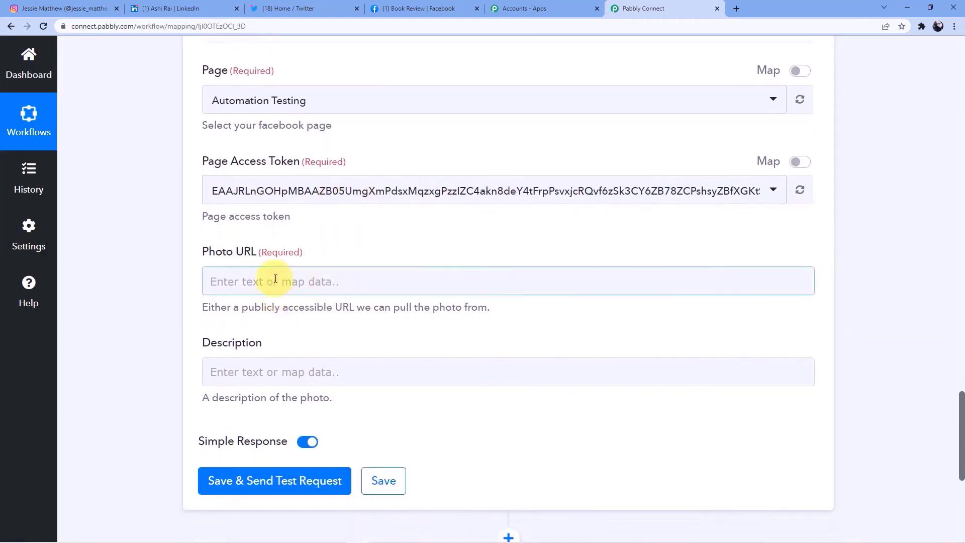
left_click(274, 282)
- Map the Instagram Media Url into the Photo URL field
left_click(318, 391)
scroll(323, 401, "down", 2)
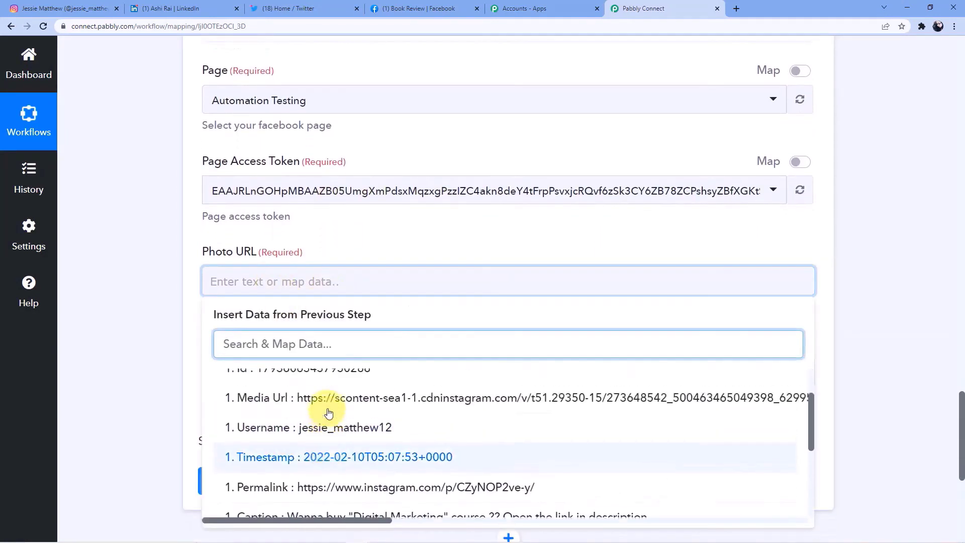
scroll(442, 416, "up", 1)
left_click(435, 409)
left_click(153, 311)
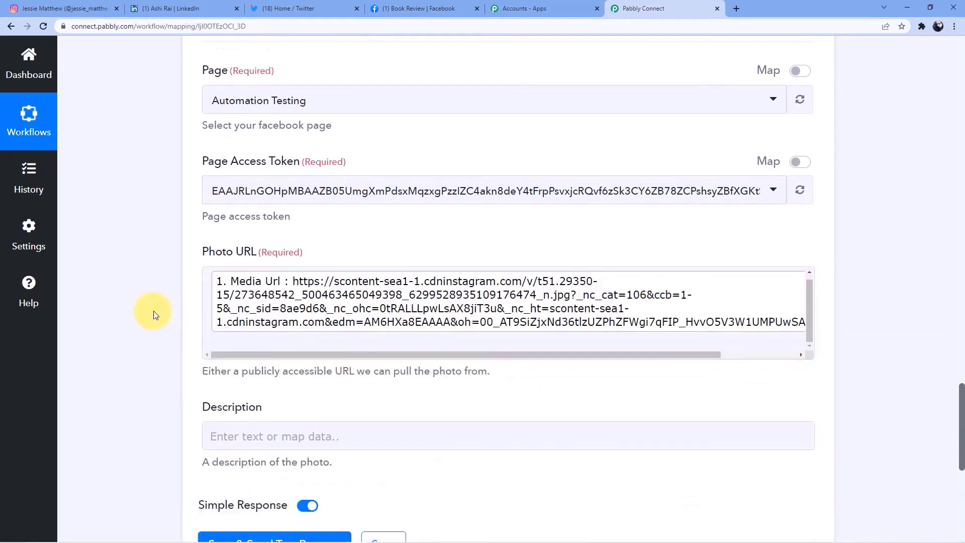
scroll(153, 311, "down", 3)
- Map the Instagram Caption into the photo's Description field
left_click(231, 285)
scroll(323, 367, "down", 1)
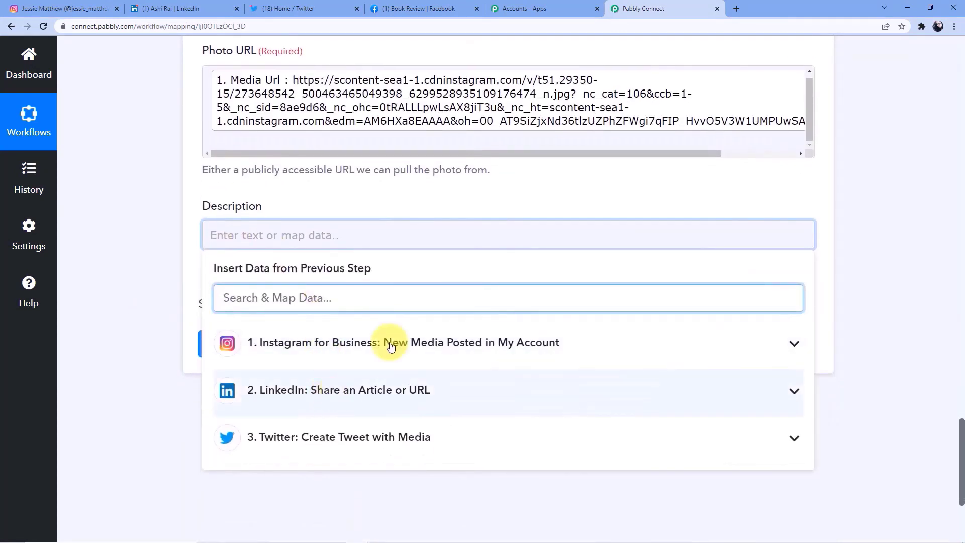
left_click(392, 282)
scroll(383, 397, "down", 3)
left_click(377, 396)
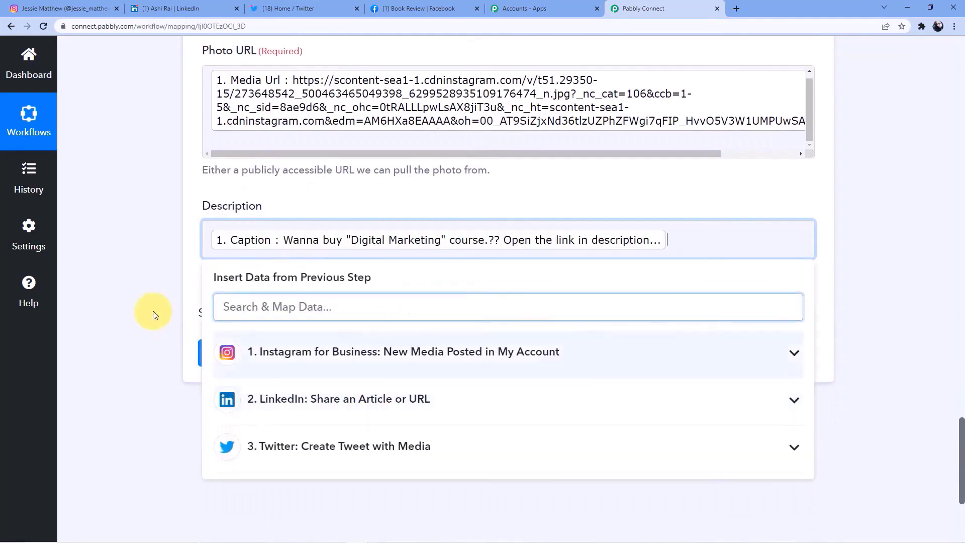
left_click(151, 313)
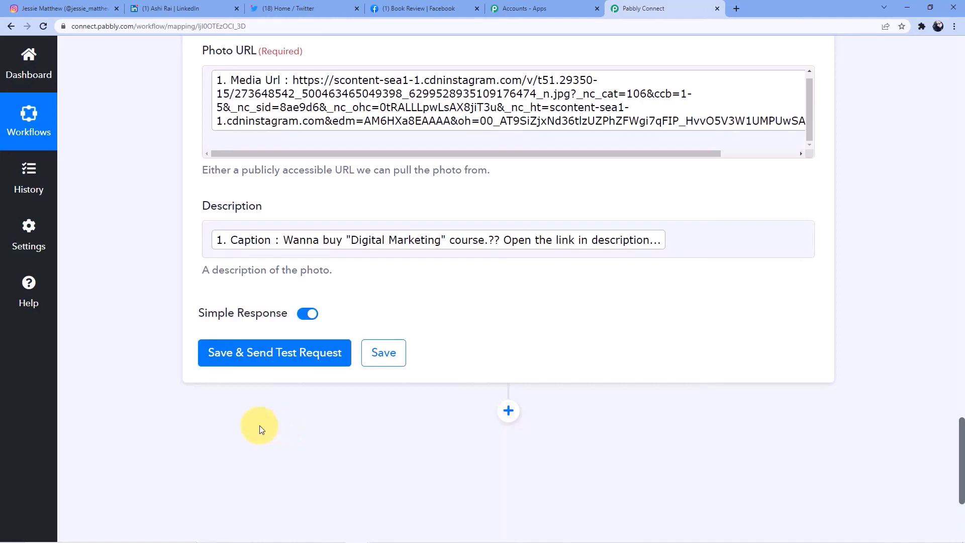
- Save the Facebook step, send a test returning a Post Id, and view the Book Review page
left_click(283, 361)
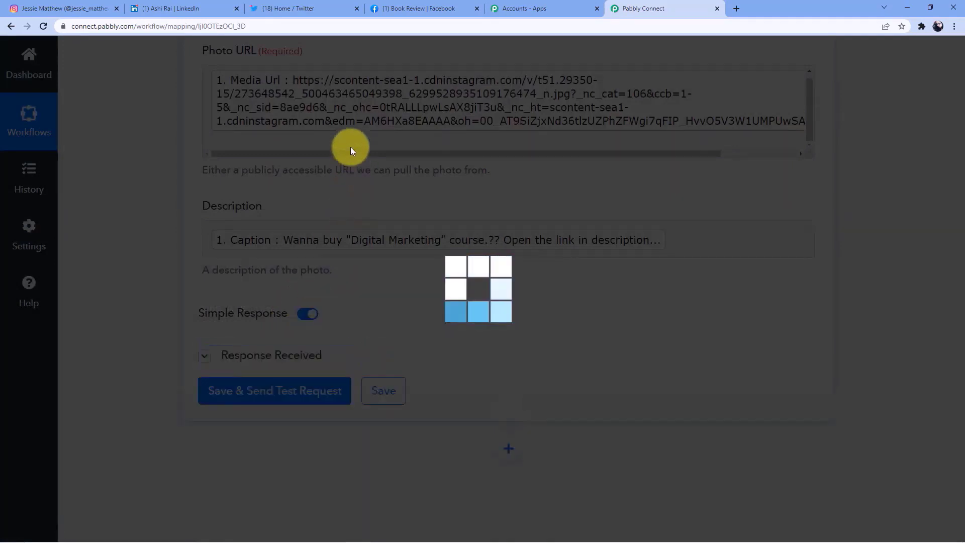
scroll(487, 327, "down", 3)
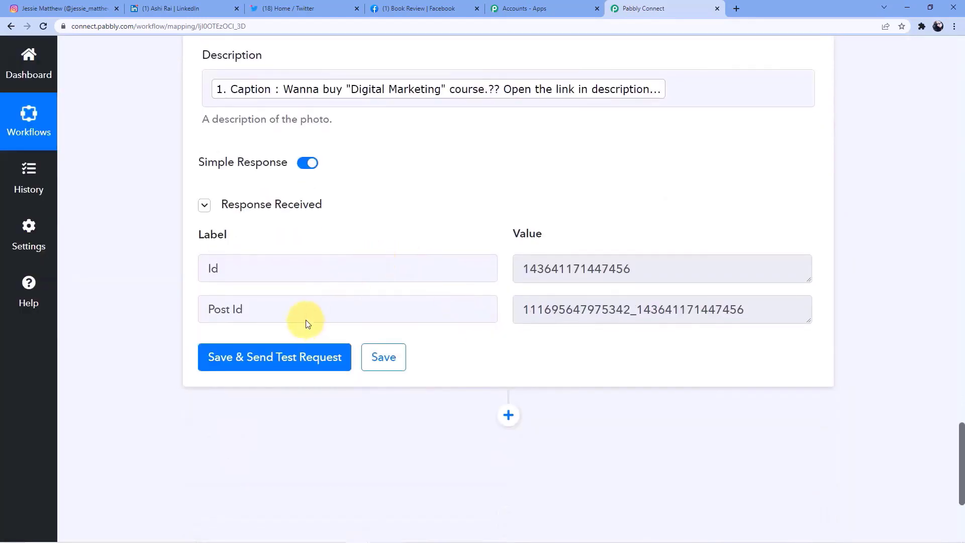
left_click(410, 6)
scroll(577, 162, "down", 4)
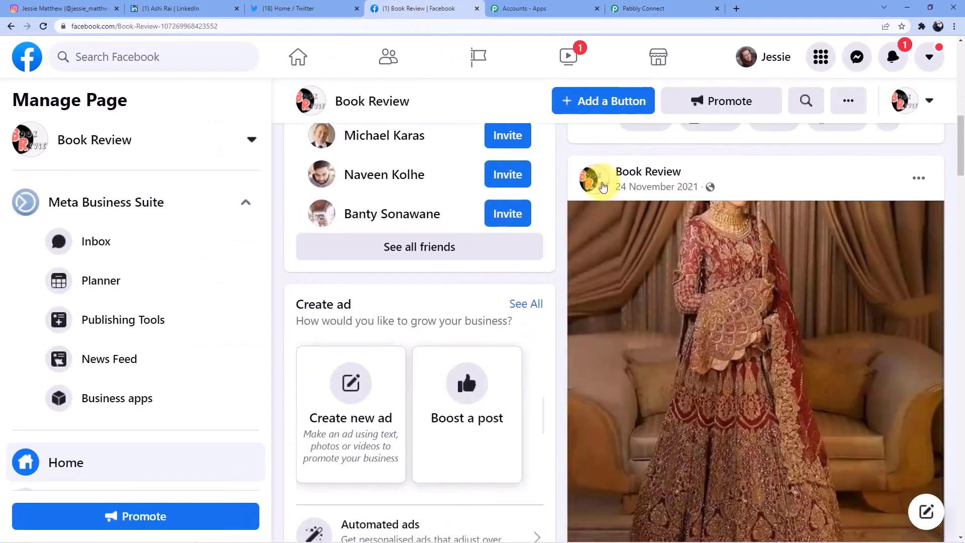
scroll(577, 162, "up", 5)
left_click(44, 26)
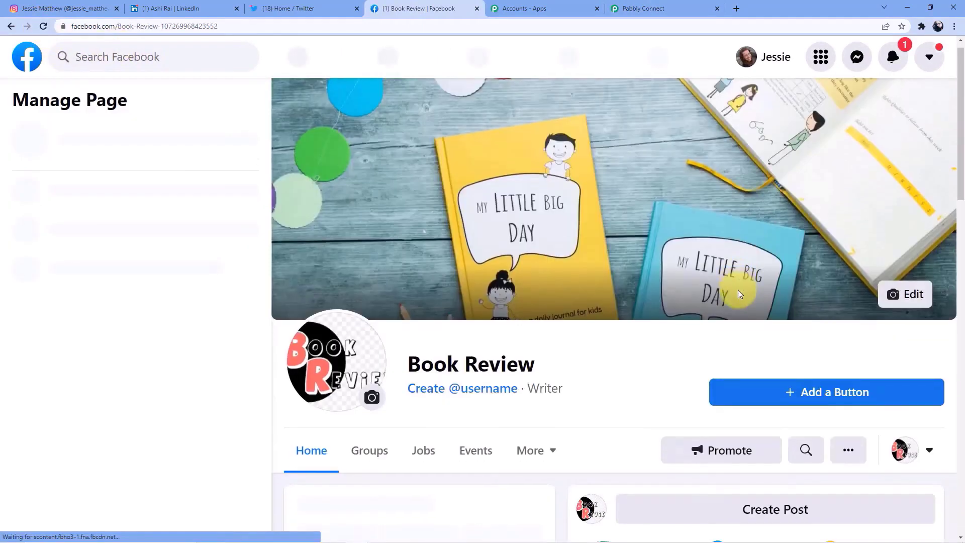
scroll(740, 294, "down", 7)
scroll(679, 344, "down", 3)
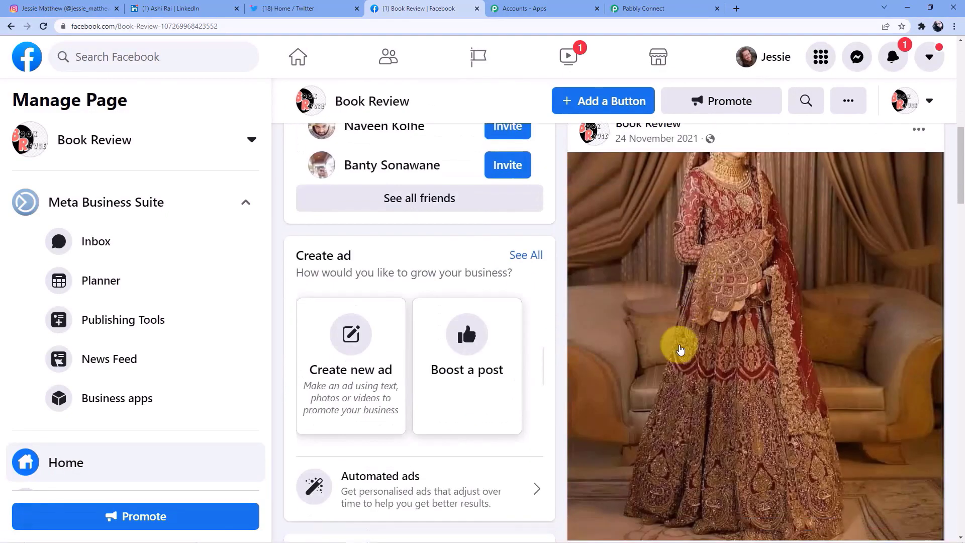
scroll(680, 349, "up", 1)
scroll(680, 348, "down", 4)
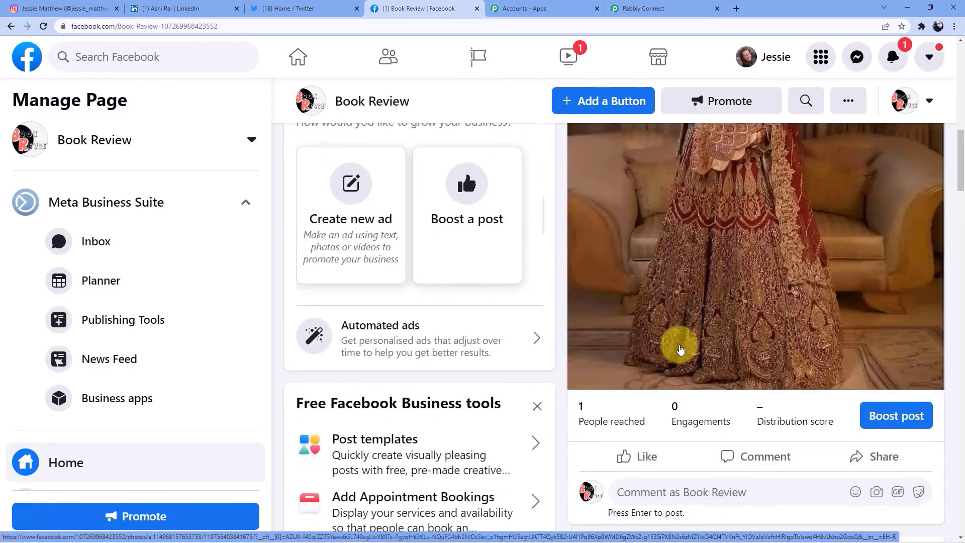
scroll(679, 346, "down", 5)
scroll(674, 372, "up", 12)
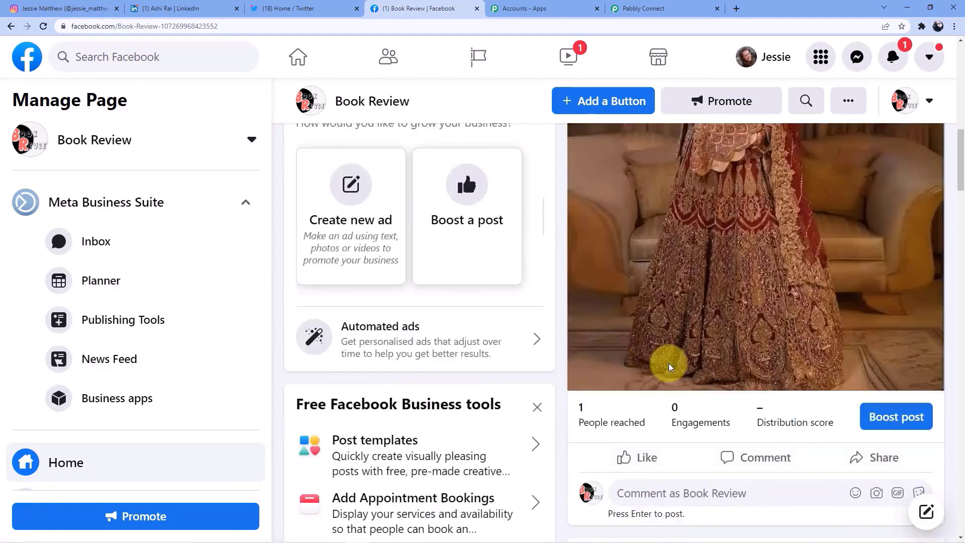
scroll(648, 297, "up", 2)
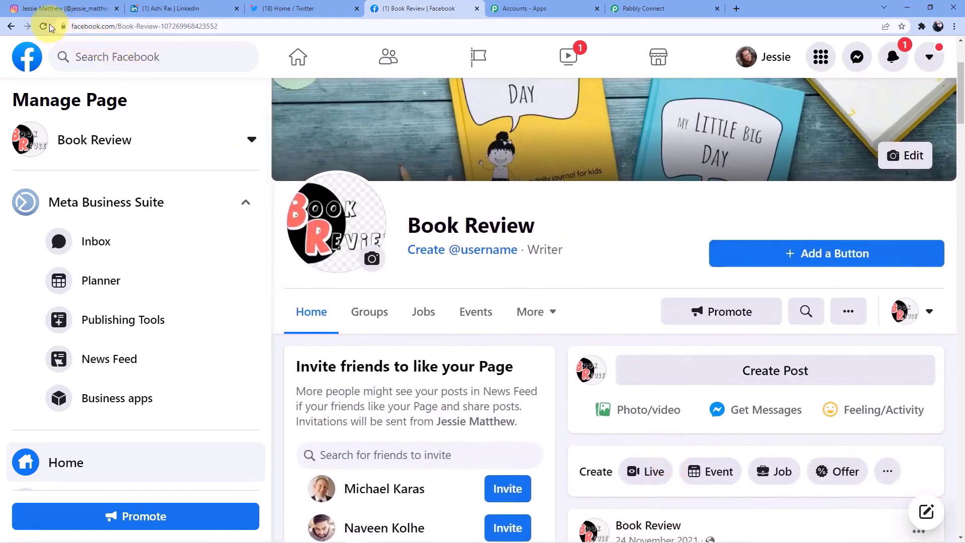
left_click(49, 26)
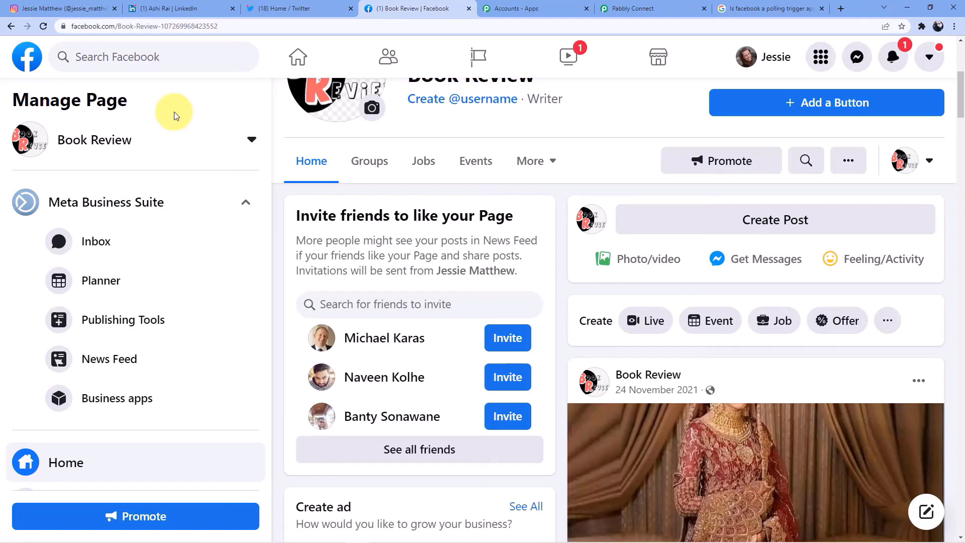
scroll(151, 116, "down", 2)
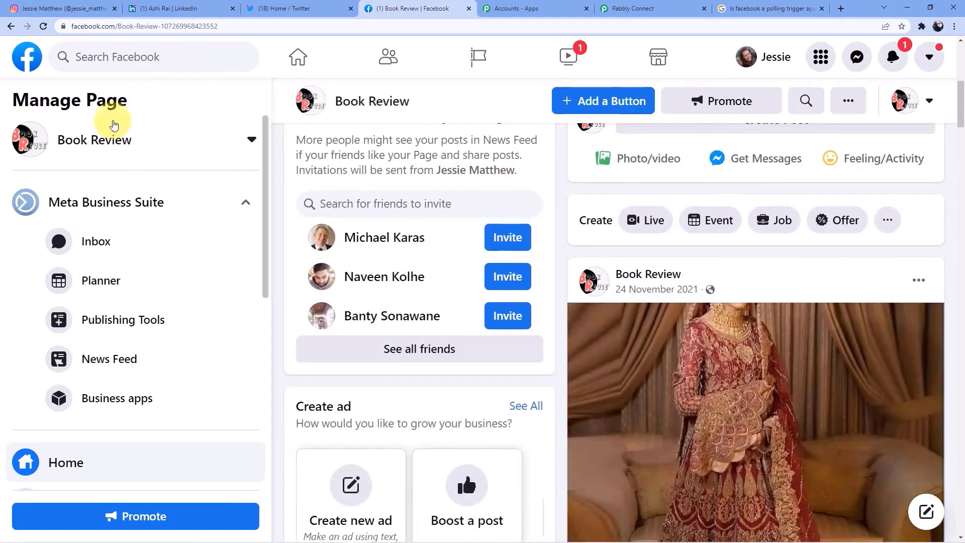
left_click(44, 28)
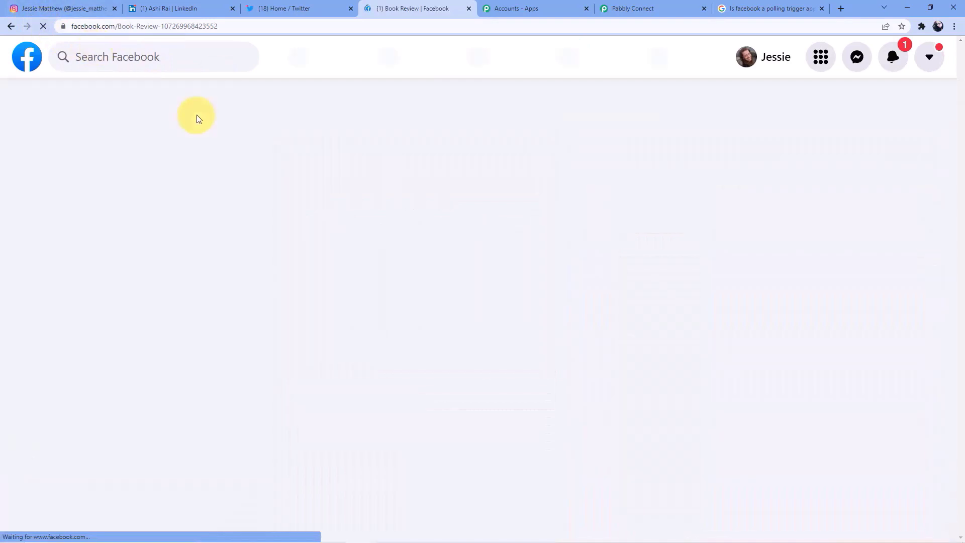
- Scroll the Book Review page feed to find the new 'Just now' Digital Marketing course post
scroll(657, 308, "down", 6)
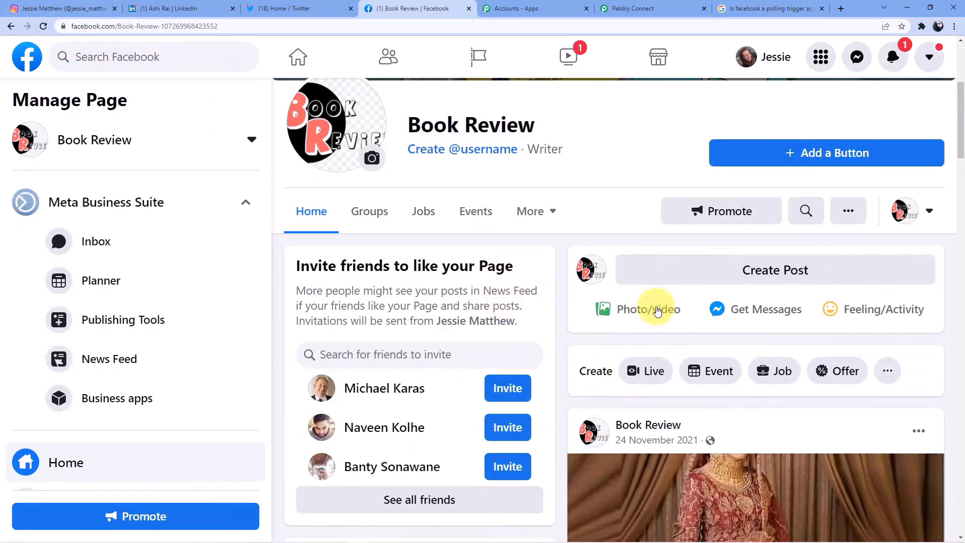
scroll(706, 359, "down", 2)
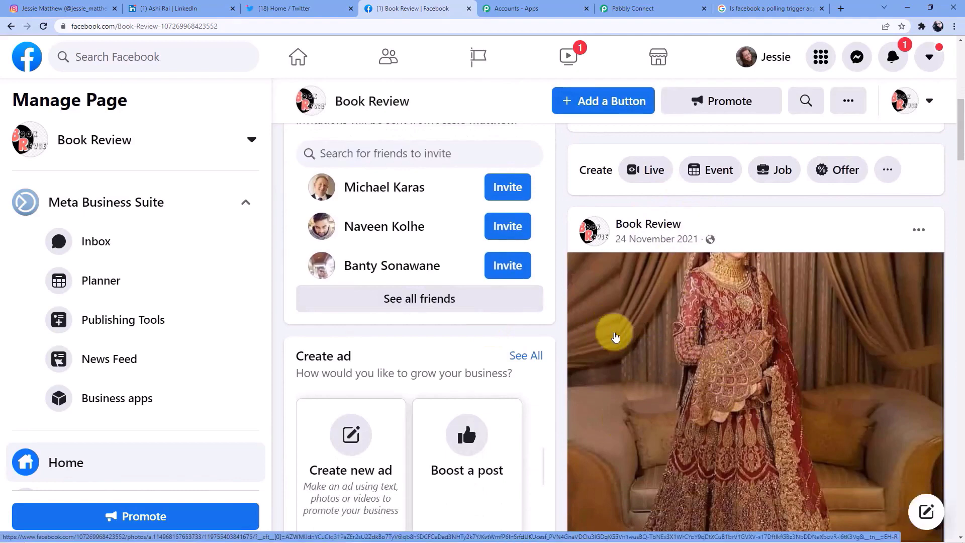
scroll(614, 335, "up", 3)
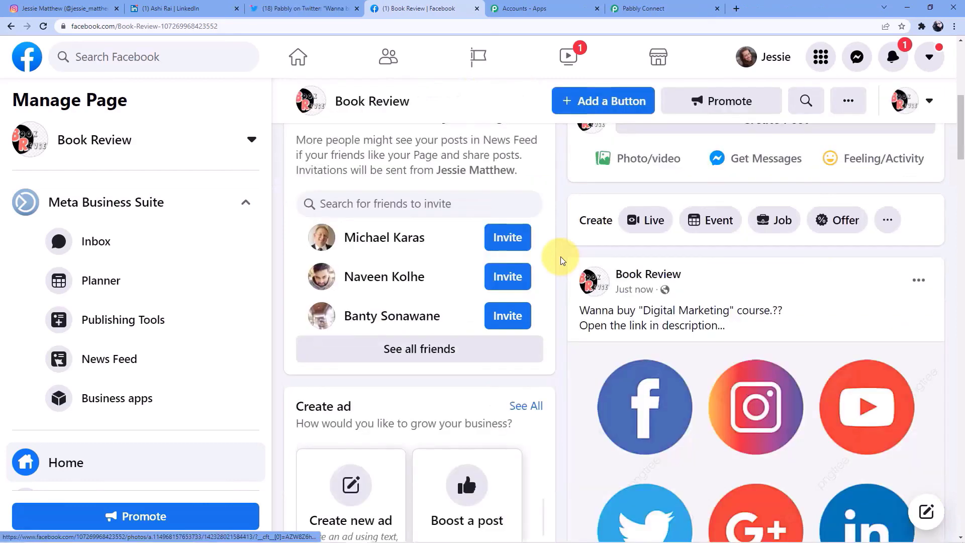
scroll(562, 260, "up", 7)
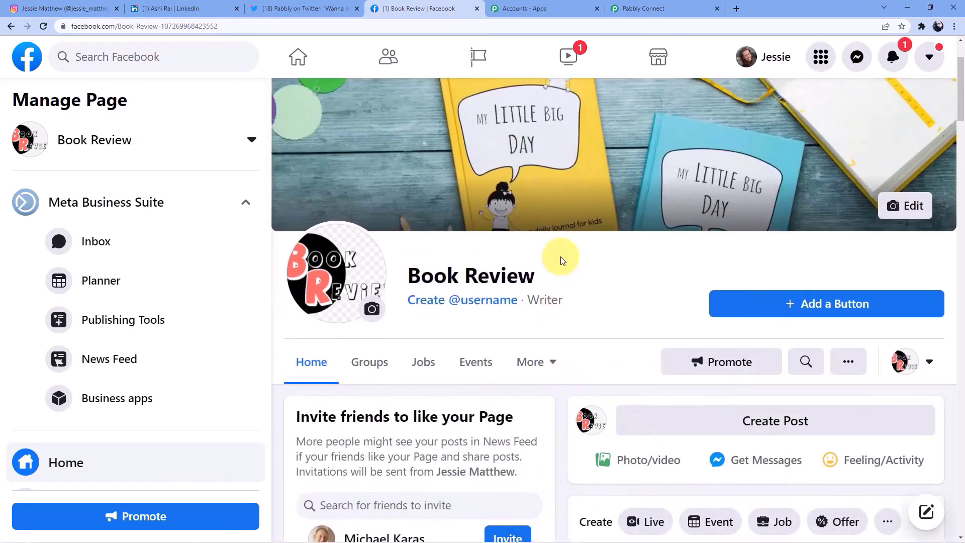
scroll(562, 260, "down", 9)
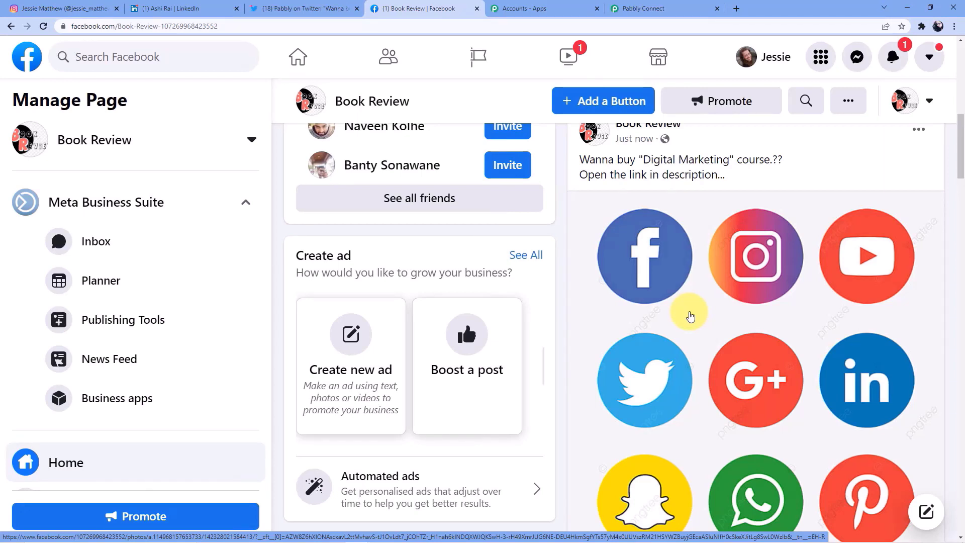
- Return to the Pabbly Connect workflow and collapse the Instagram trigger step
left_click(657, 8)
scroll(574, 196, "up", 12)
scroll(522, 282, "up", 15)
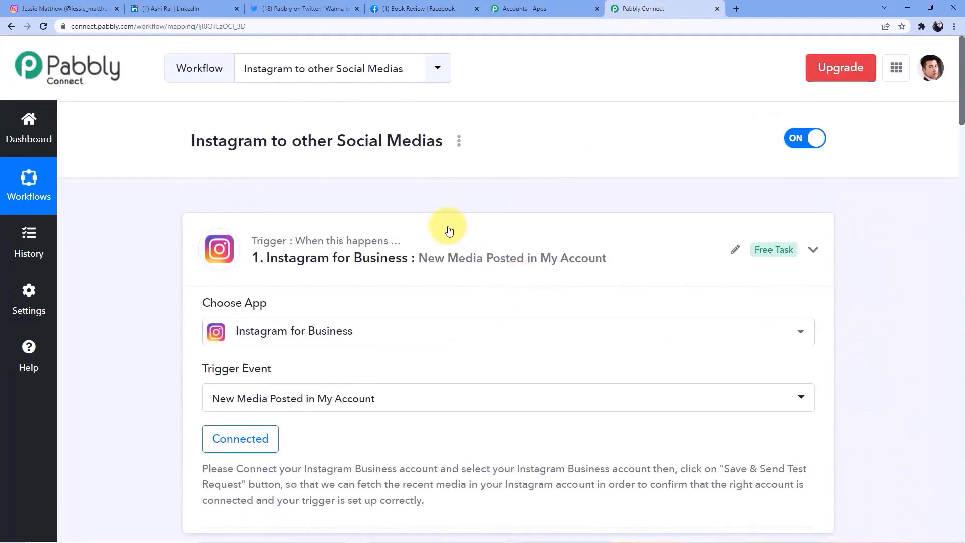
left_click(446, 226)
- Collapse the LinkedIn, Twitter and Facebook Pages action steps and review the whole flow
scroll(437, 239, "down", 4)
left_click(409, 177)
left_click(412, 177)
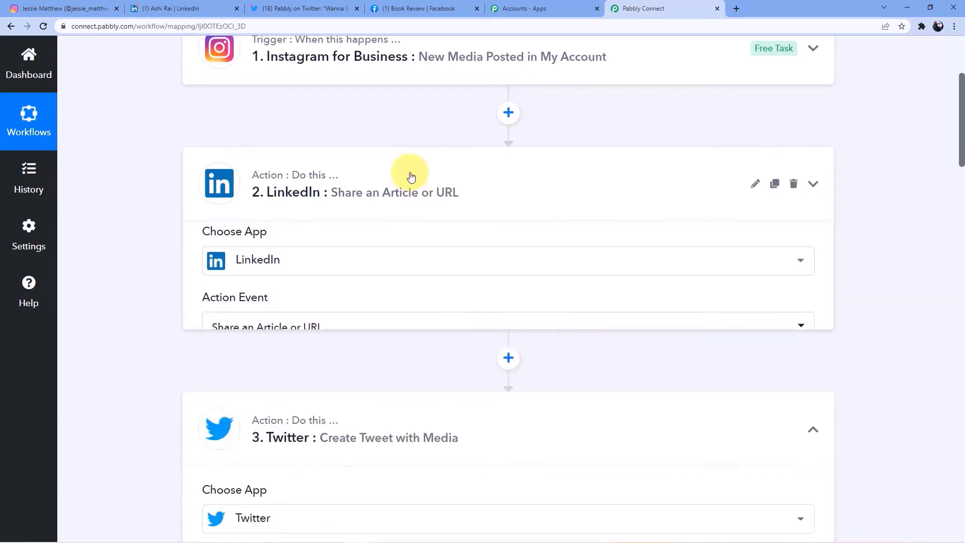
left_click(373, 209)
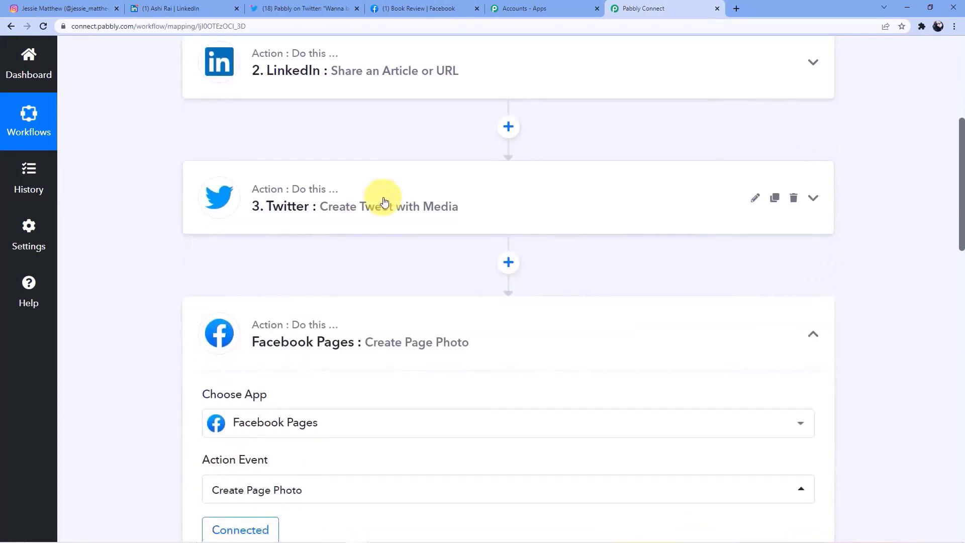
left_click(363, 153)
scroll(408, 250, "up", 10)
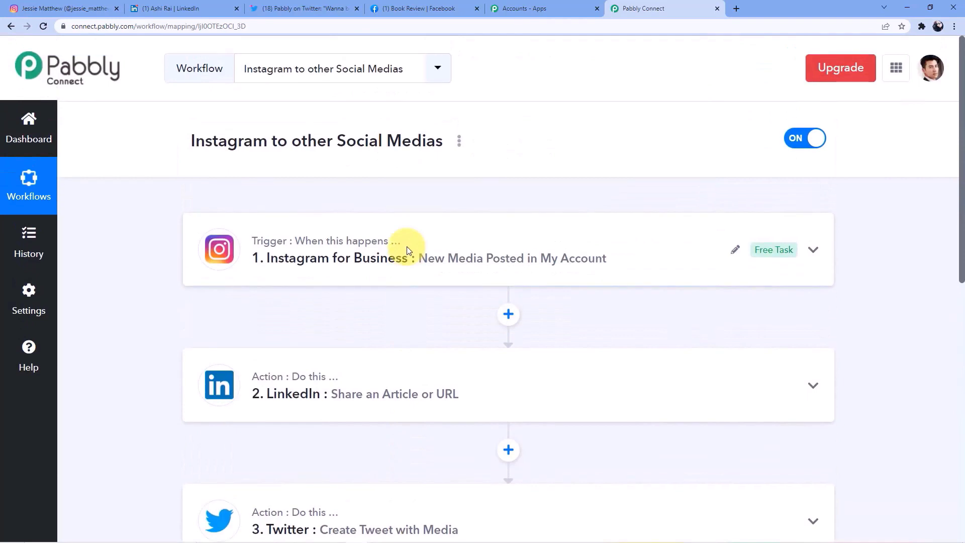
scroll(440, 220, "down", 5)
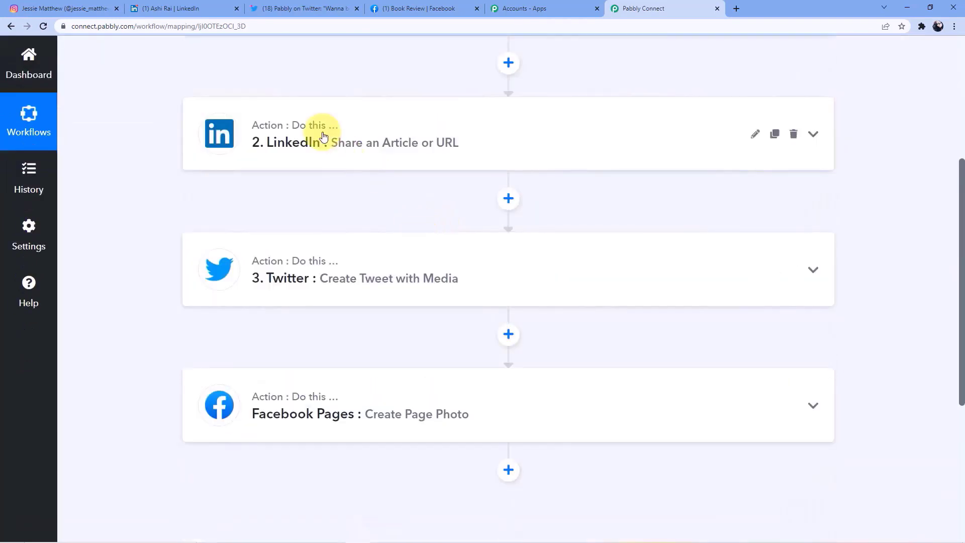
scroll(323, 137, "down", 2)
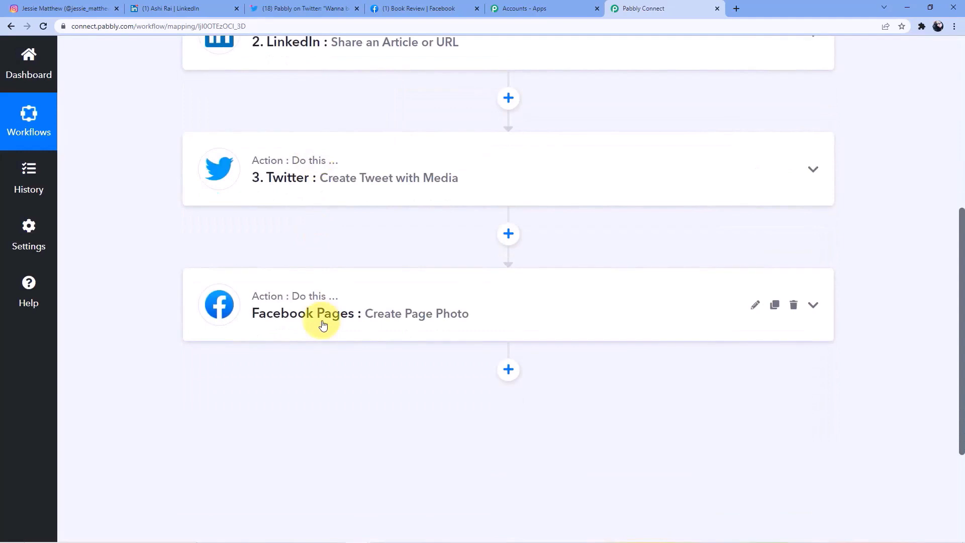
scroll(323, 326, "up", 7)
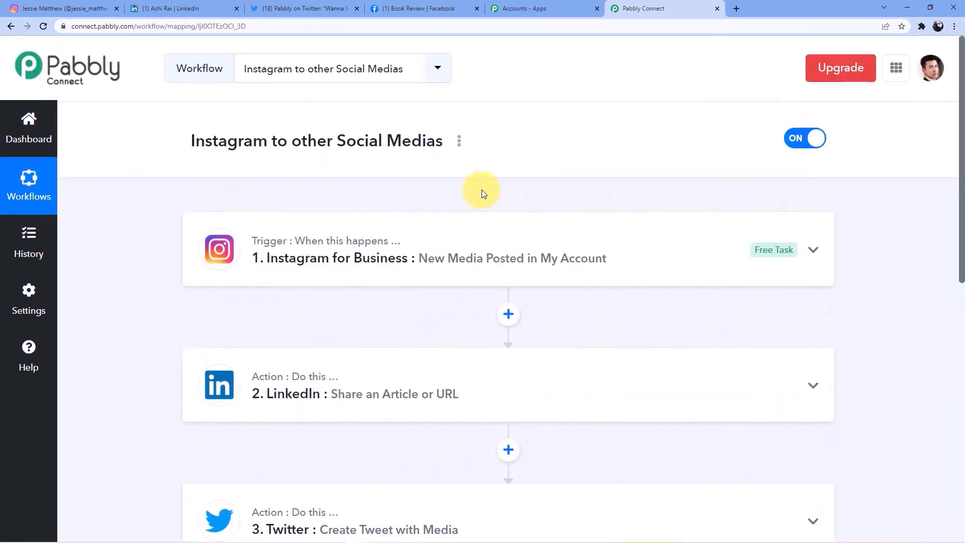
scroll(475, 189, "down", 2)
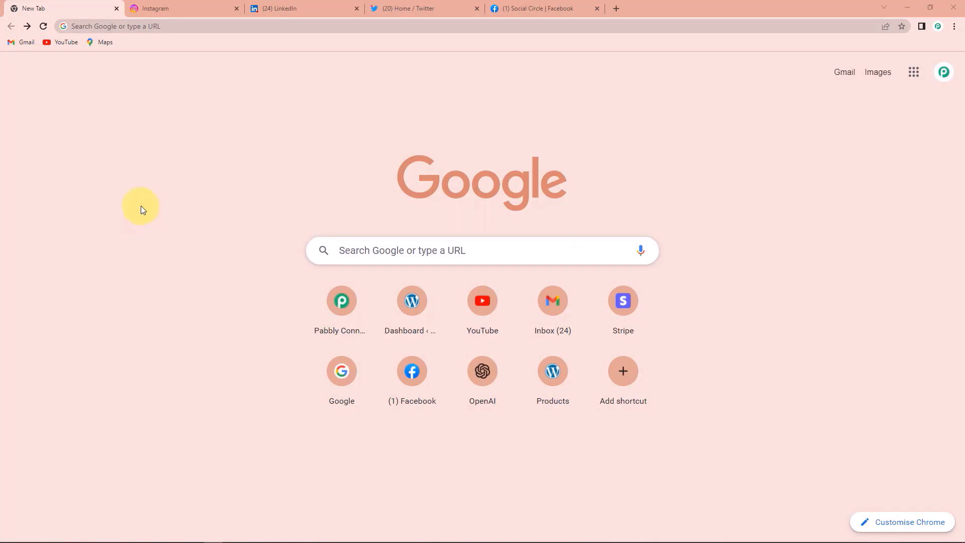
- Go to pabbly.com/connect, sign in, and open Pabbly Connect from the account's apps
left_click(142, 25)
type("pabbly.com/connect/")
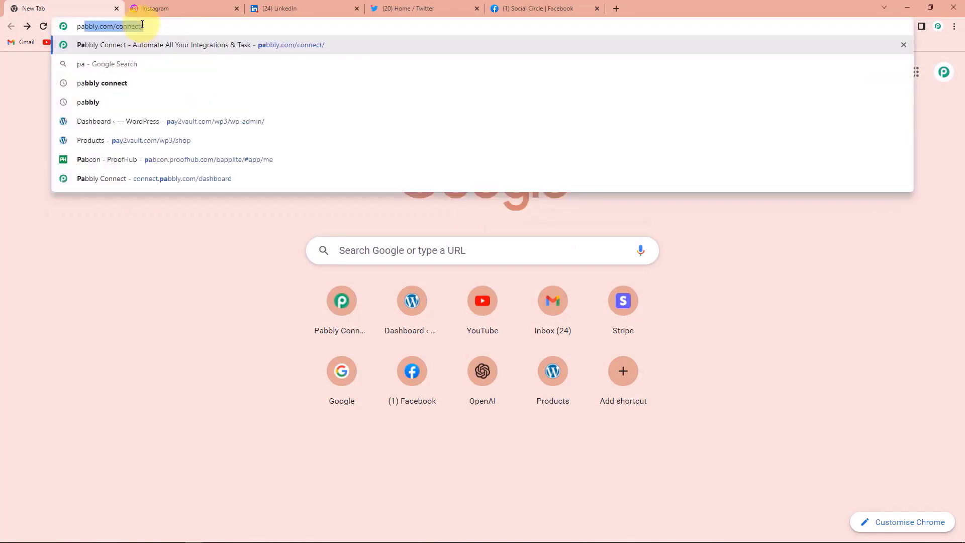
key("Return")
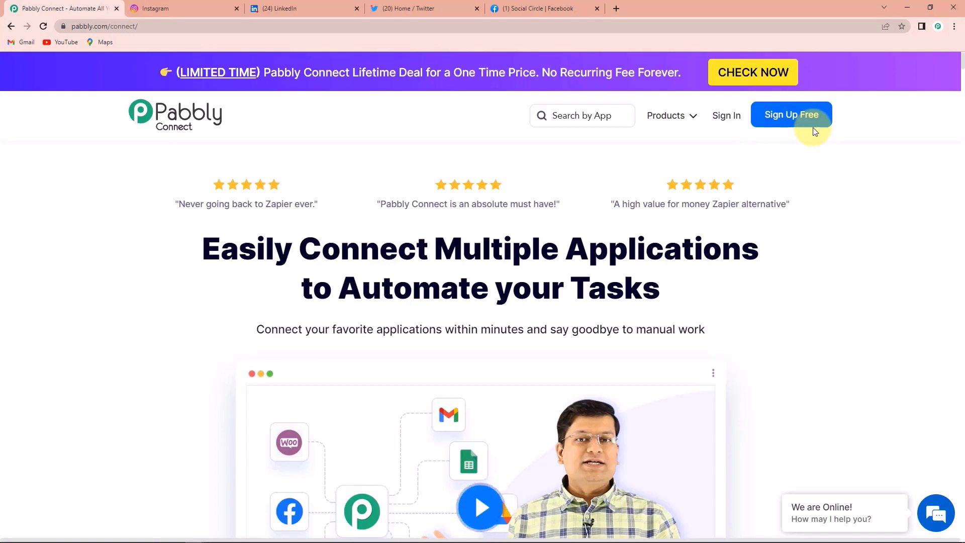
left_click(725, 116)
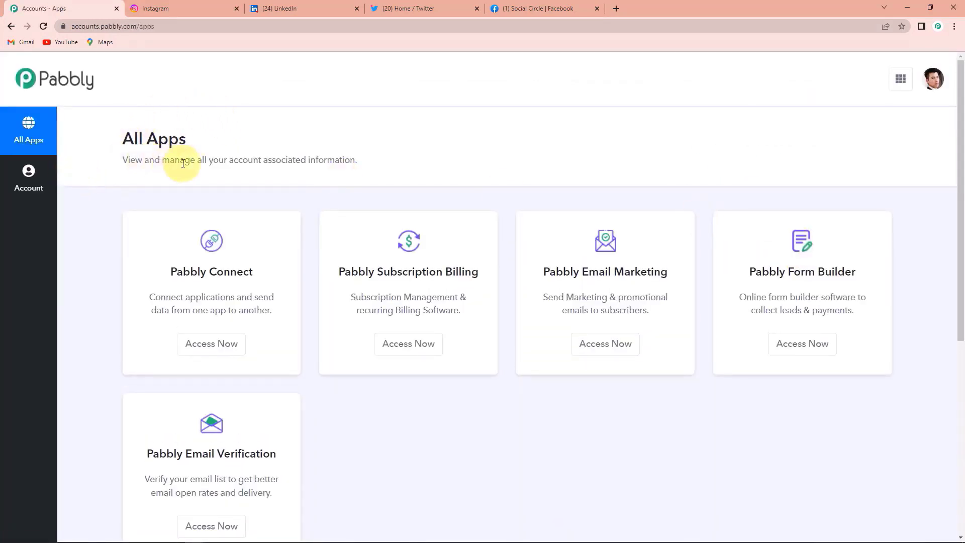
left_click(218, 345)
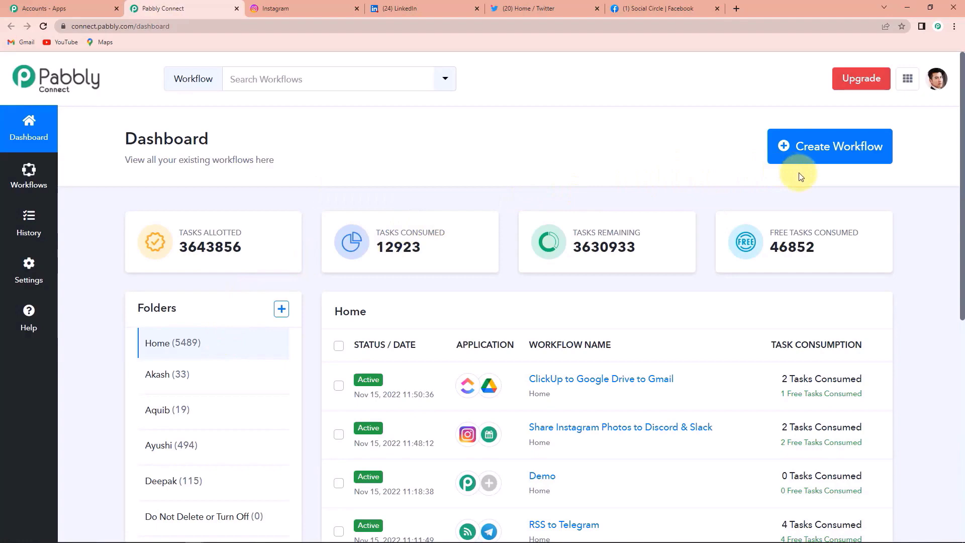
- Create a workflow named 'Auto-Publish Your Instagram Posts to Multiple Social Media Platforms'
left_click(817, 158)
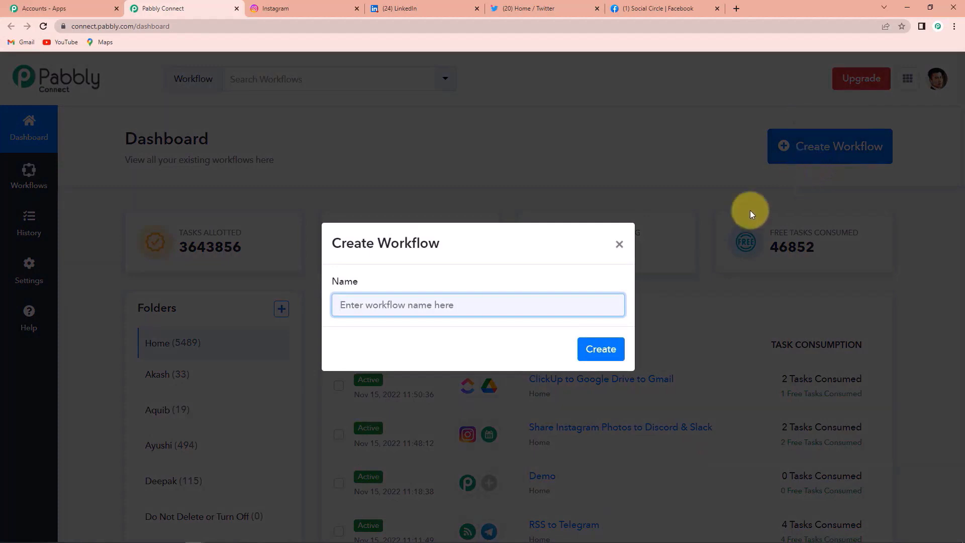
key("ctrl+v")
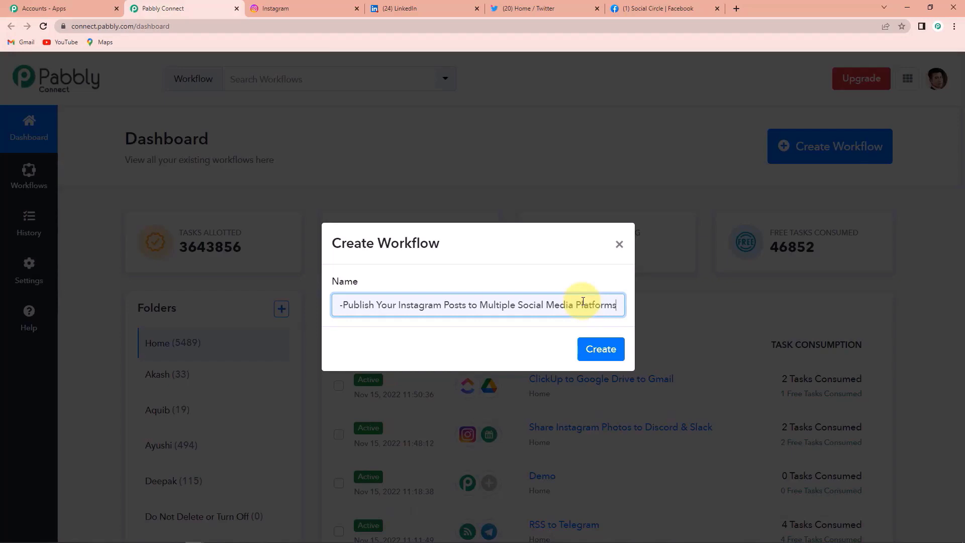
left_click(604, 347)
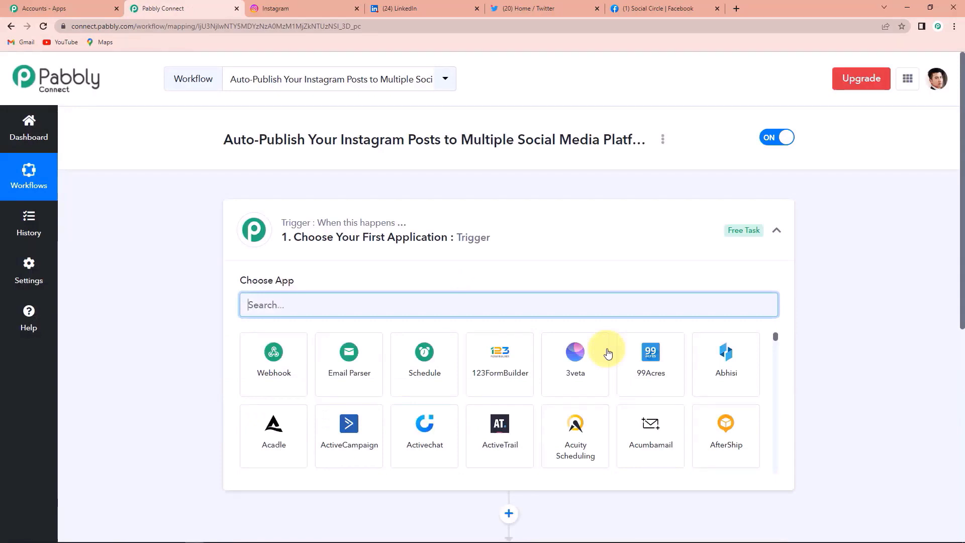
- Search 'Insta' and choose Instagram for Business as the trigger app
scroll(470, 237, "down", 4)
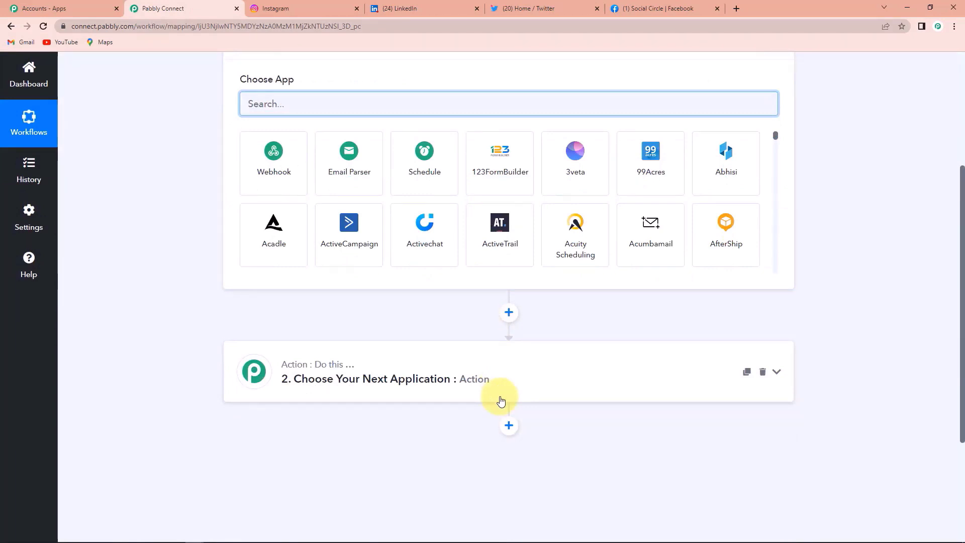
scroll(501, 393, "up", 1)
scroll(441, 310, "down", 1)
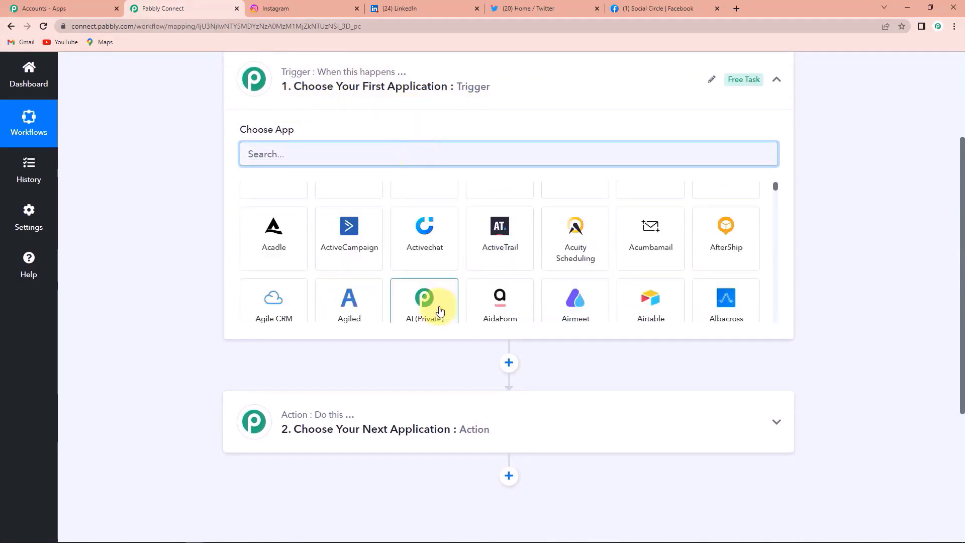
scroll(441, 310, "down", 1)
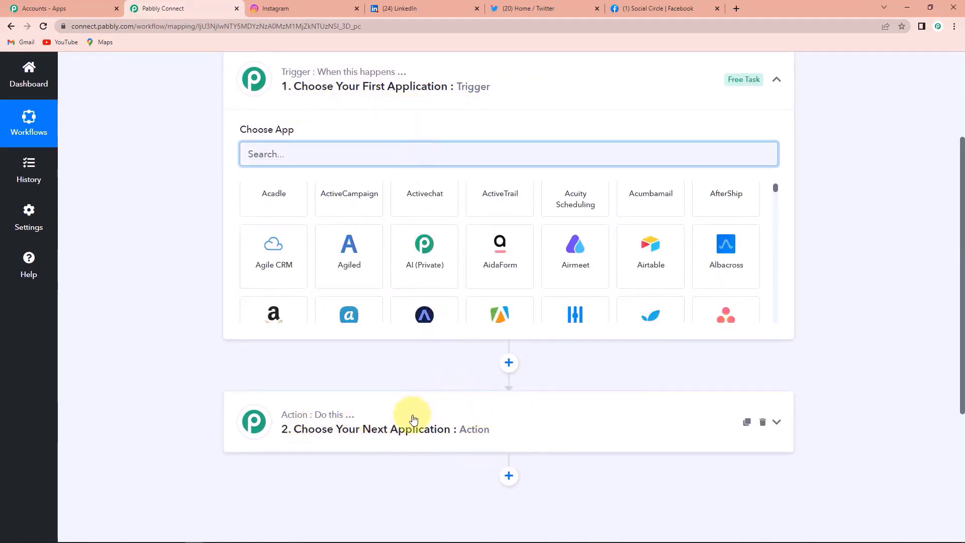
scroll(506, 424, "up", 3)
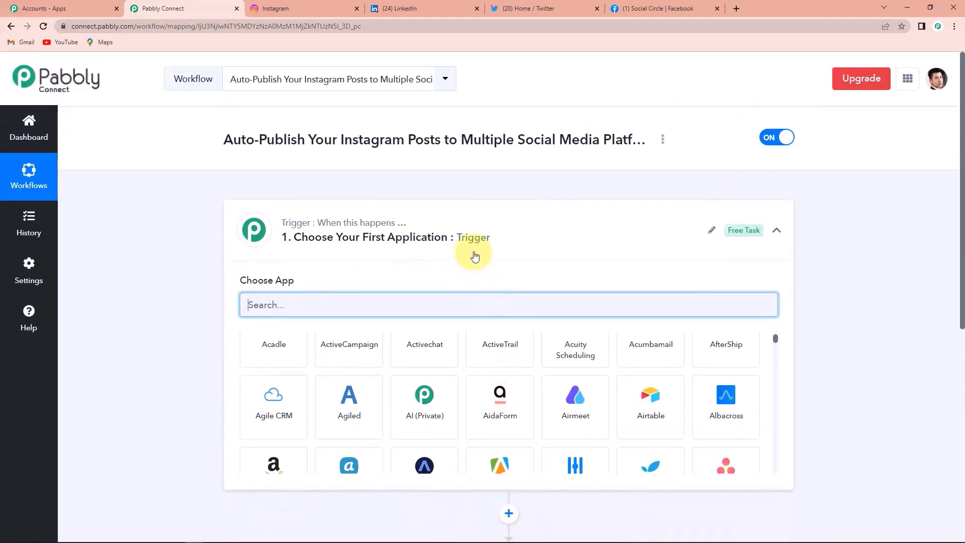
left_click(389, 310)
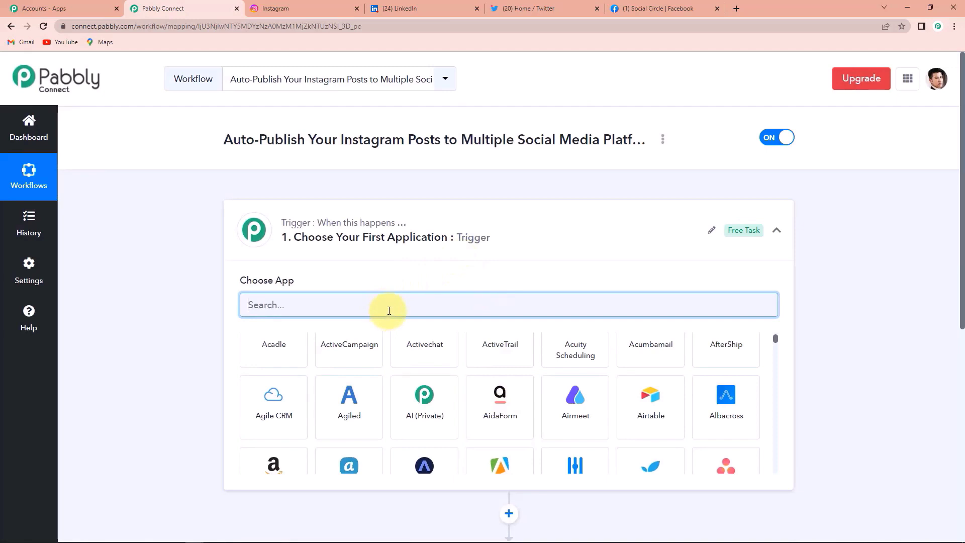
type("Insta")
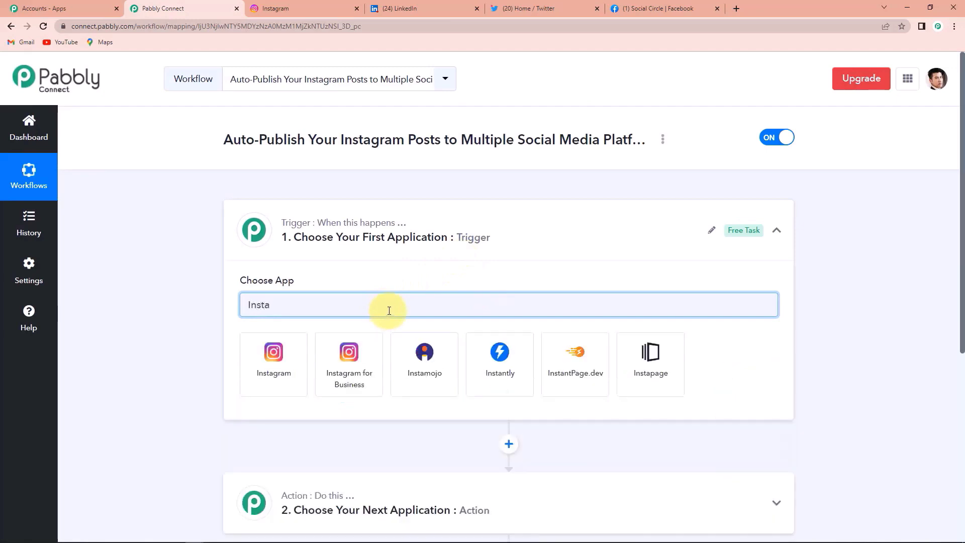
left_click(372, 368)
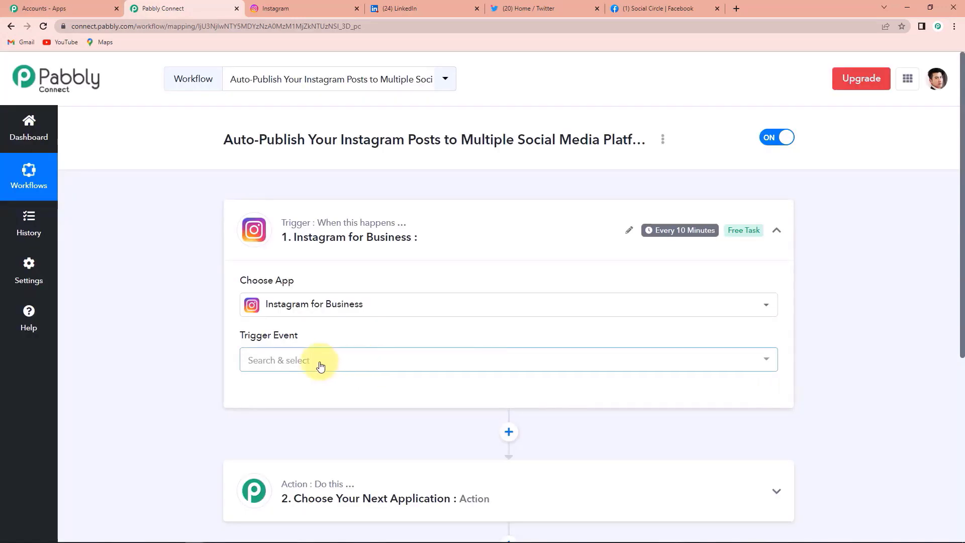
- Set the trigger event to New Media Posted in My Account and begin the account connection
left_click(281, 360)
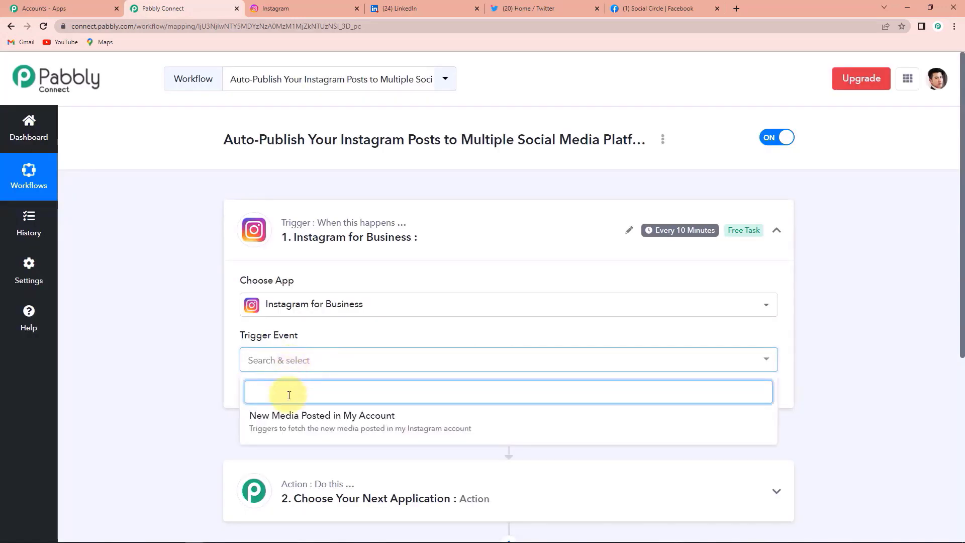
left_click(287, 425)
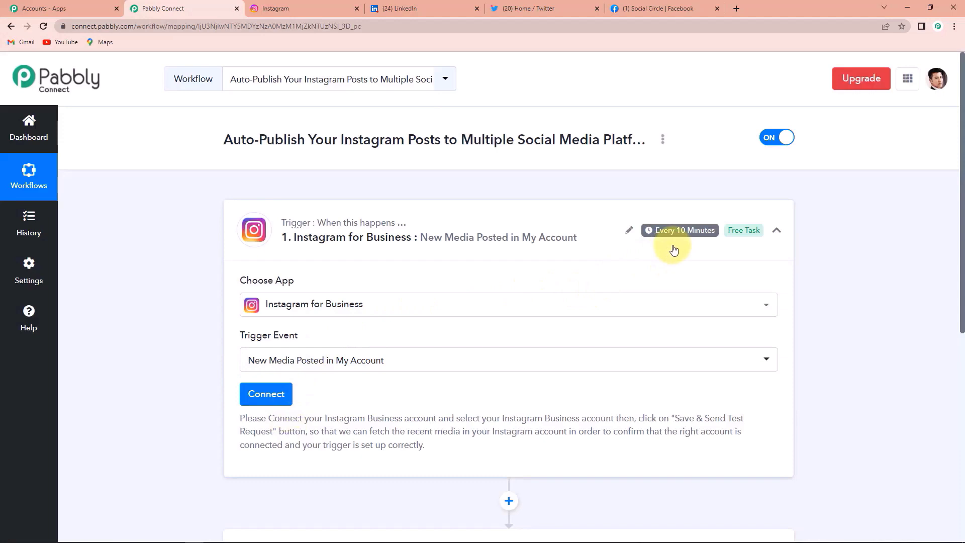
mouse_move(681, 236)
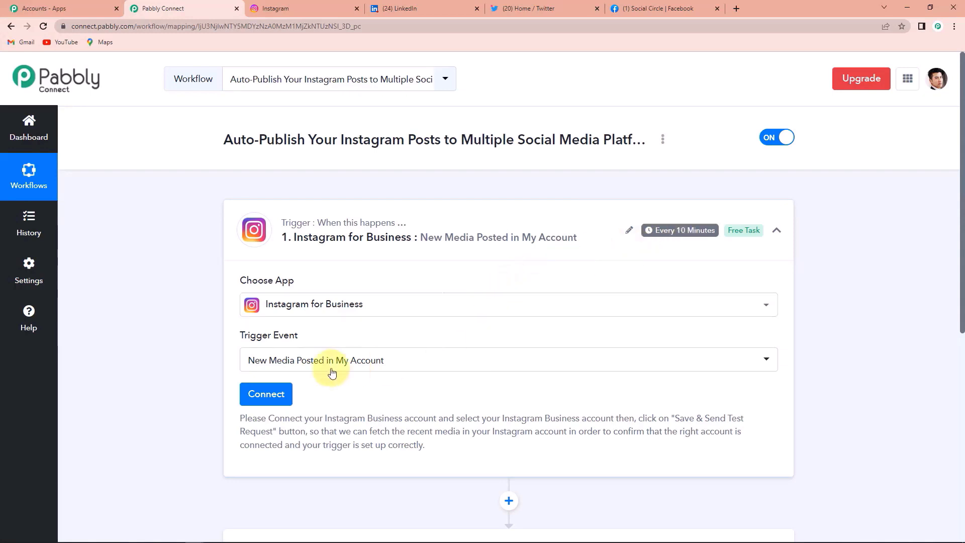
left_click(260, 397)
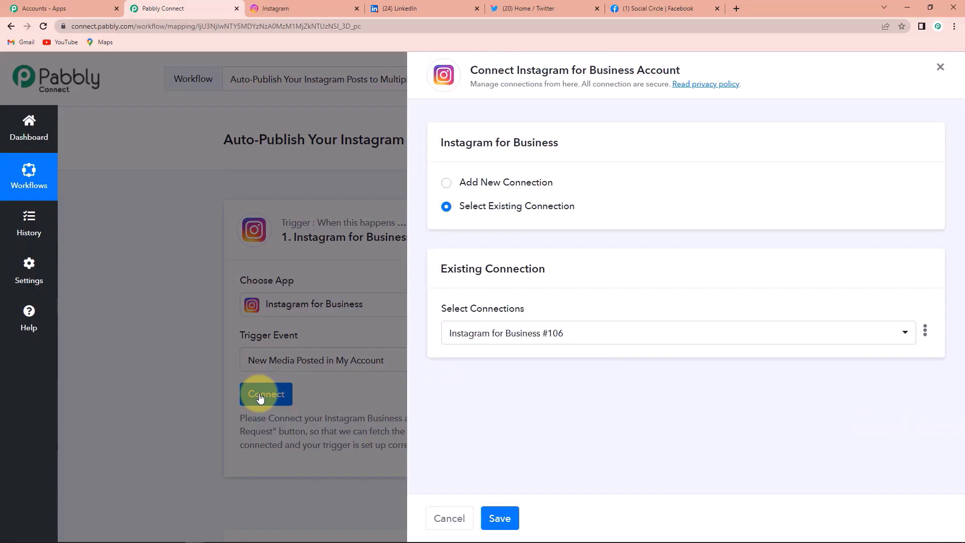
- Authorize a new Instagram for Business connection for the trigger, then go to Instagram
left_click(447, 184)
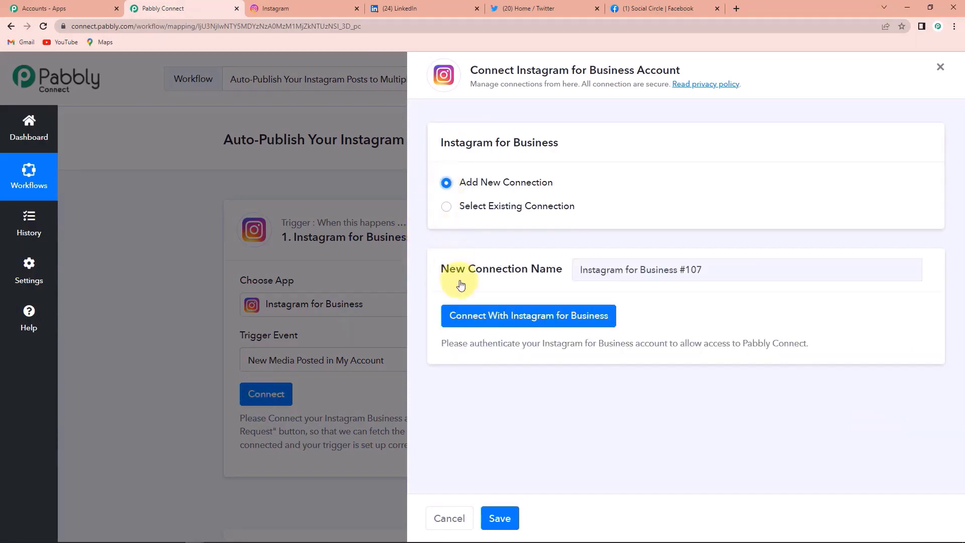
left_click(492, 321)
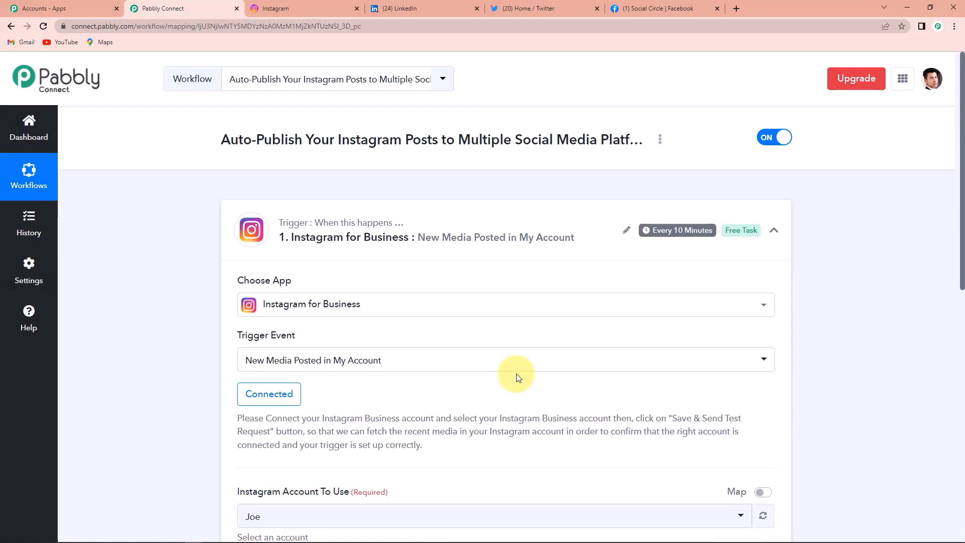
scroll(517, 373, "down", 4)
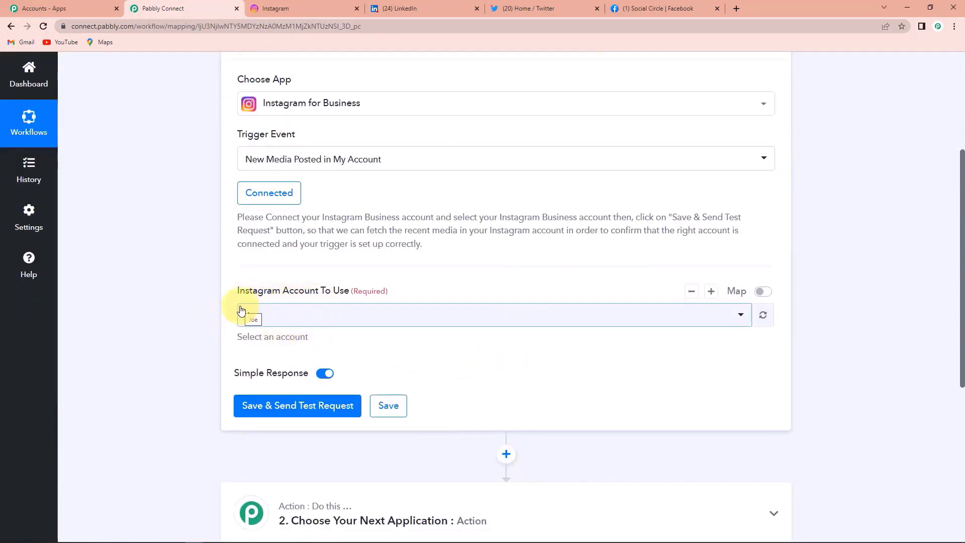
left_click(290, 6)
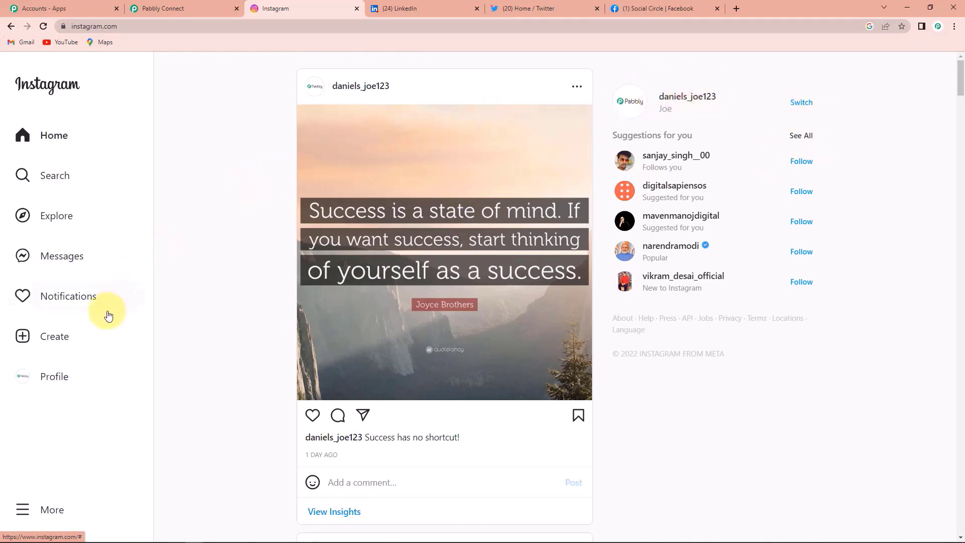
- Upload the garden photo to a new Instagram post, cropped to 16:9
left_click(53, 339)
left_click(458, 356)
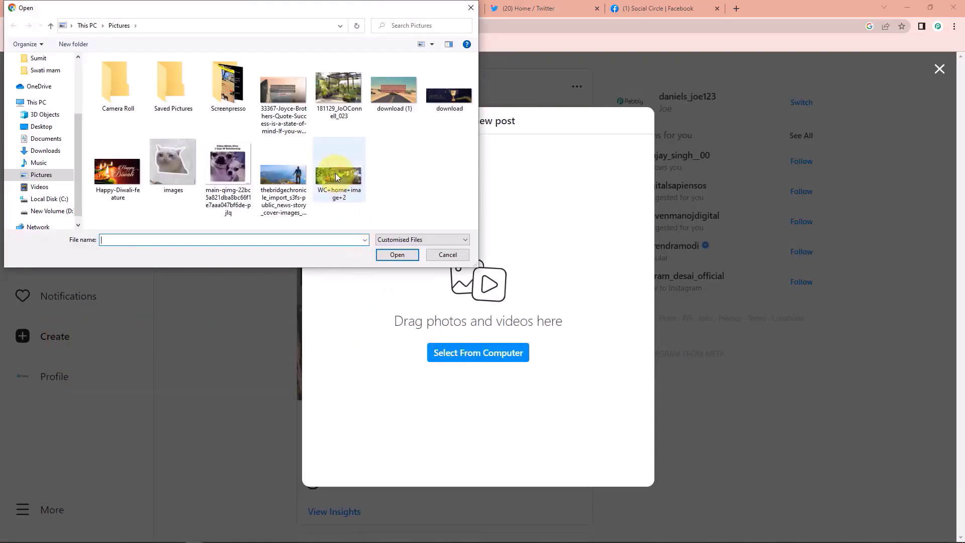
left_click(336, 173)
left_click(397, 255)
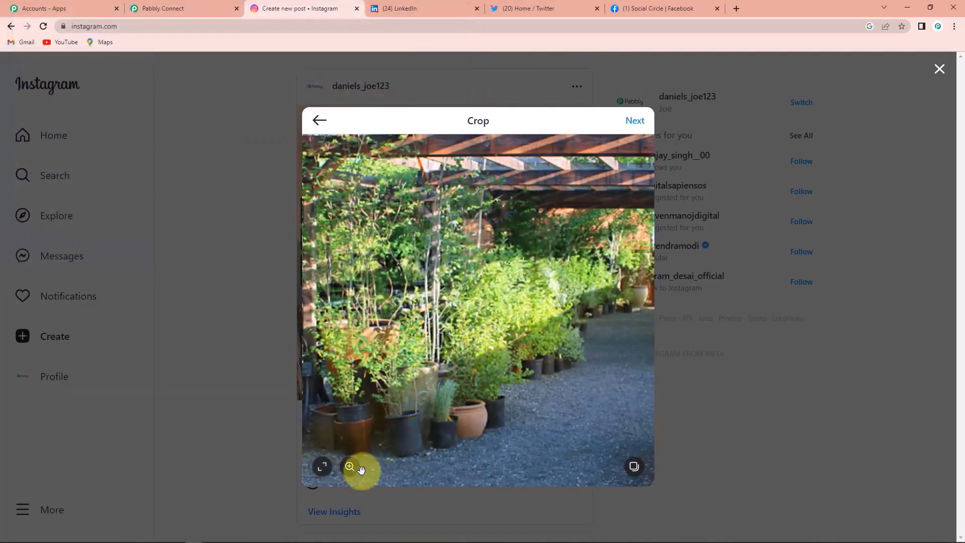
left_click(323, 469)
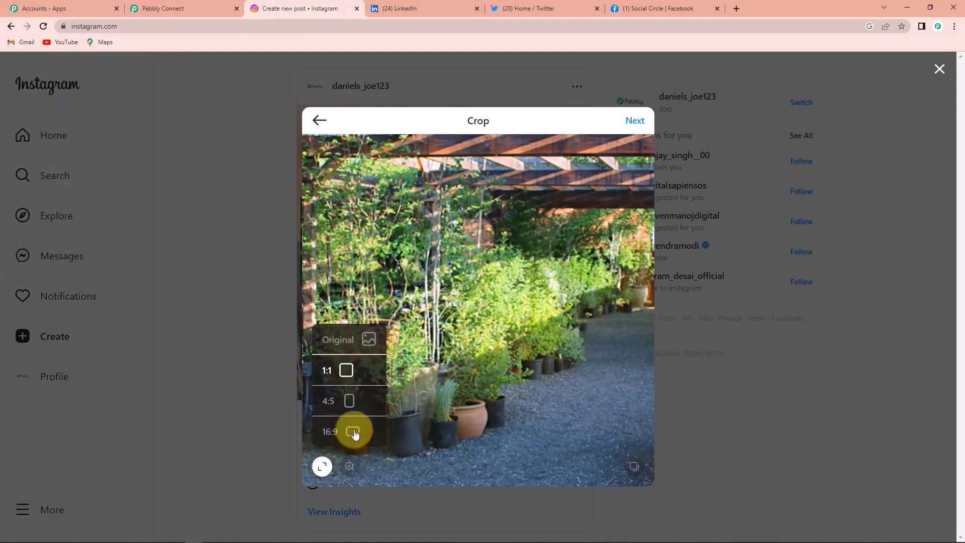
left_click(352, 430)
left_click(635, 120)
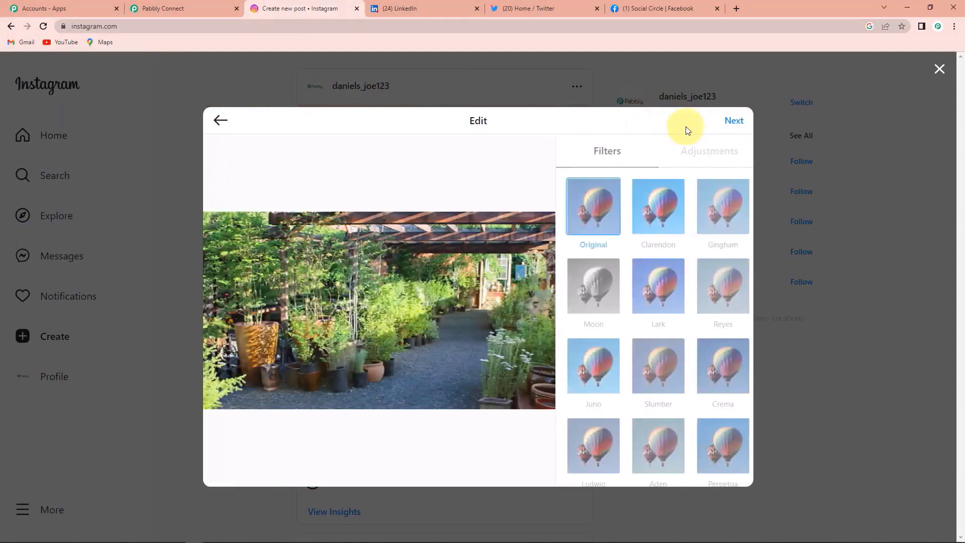
left_click(739, 121)
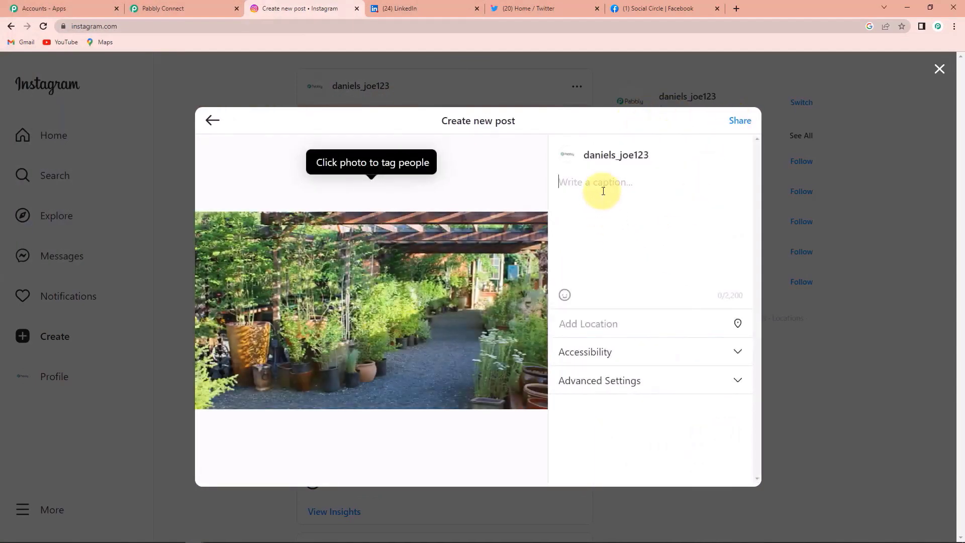
- Caption the post 'Green is the need of the hour!', share it, and return to Pabbly Connect
type("Green is the need of the hour!")
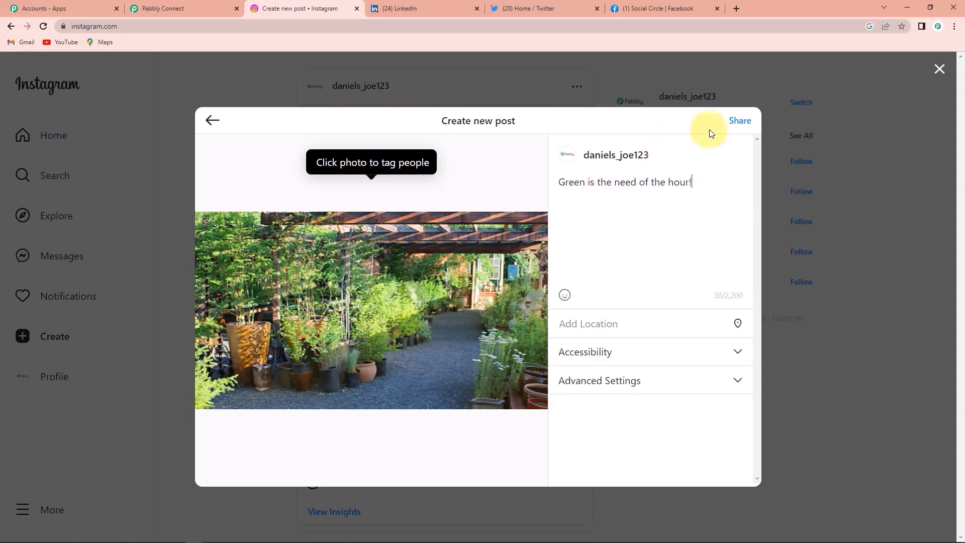
left_click(739, 122)
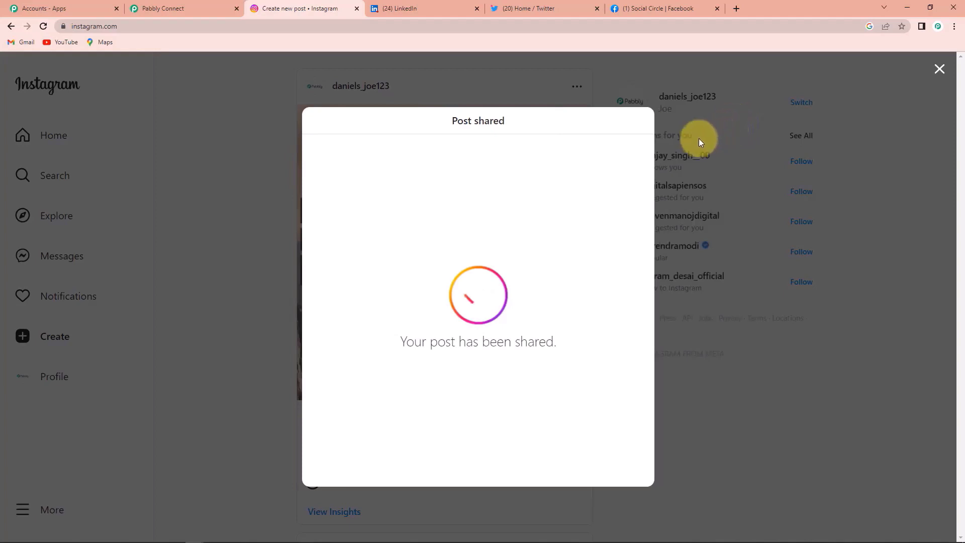
left_click(940, 69)
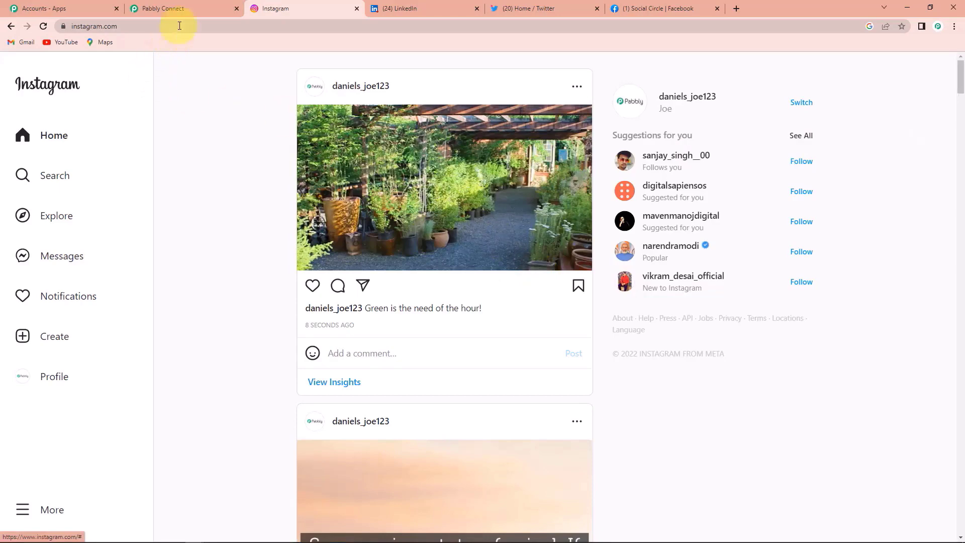
left_click(186, 6)
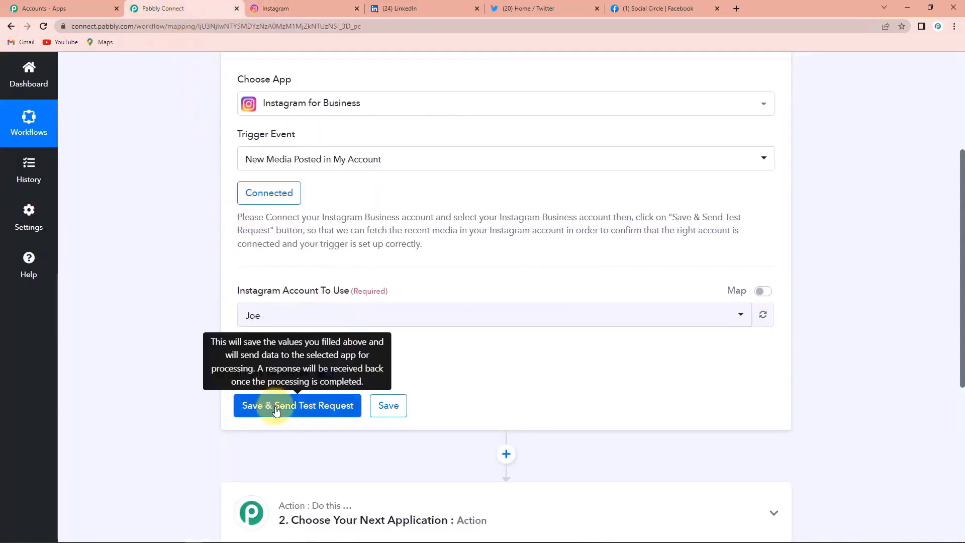
left_click(278, 405)
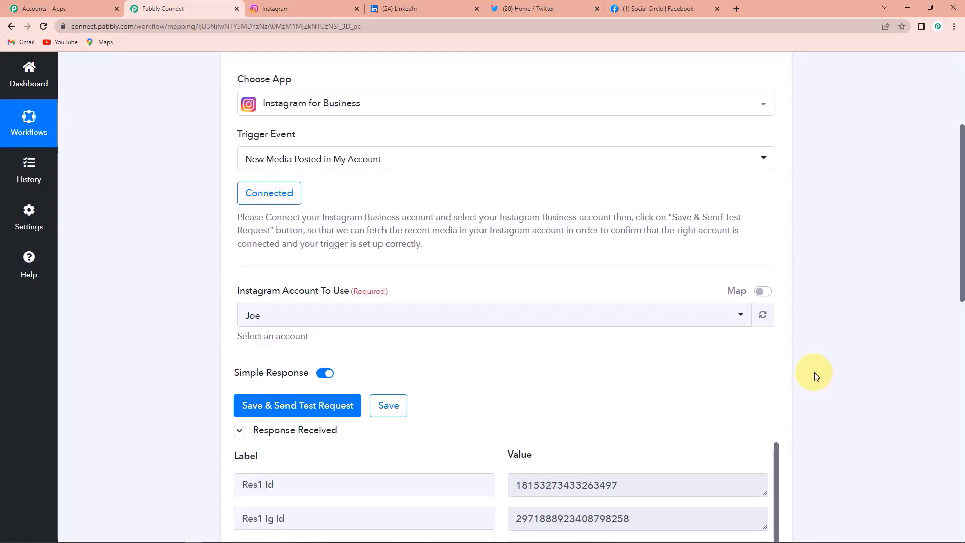
scroll(848, 350, "down", 3)
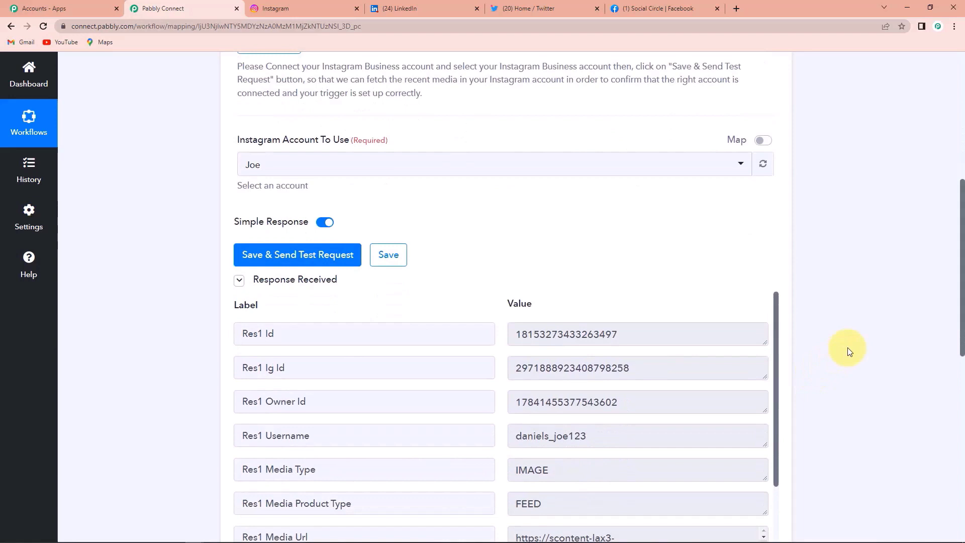
scroll(848, 351, "down", 3)
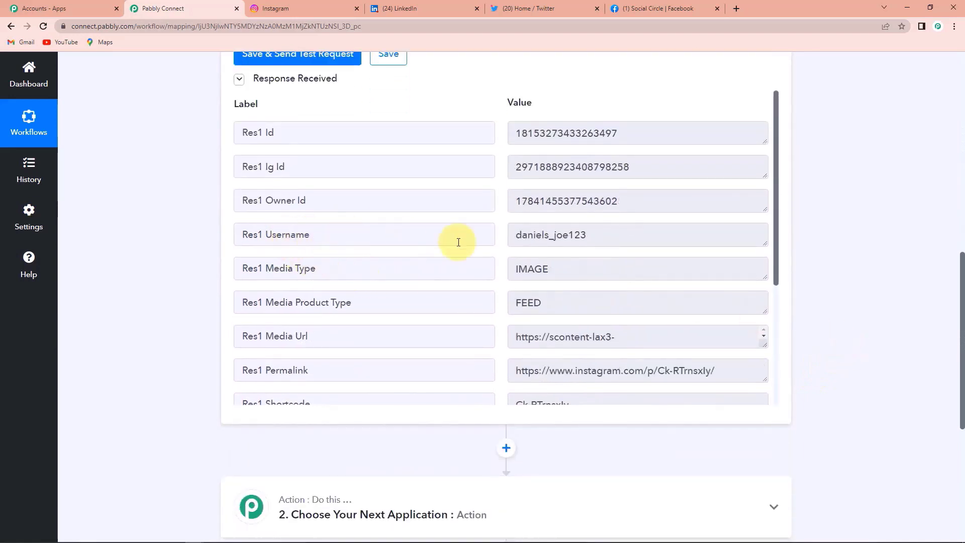
left_click_drag(507, 235, 629, 241)
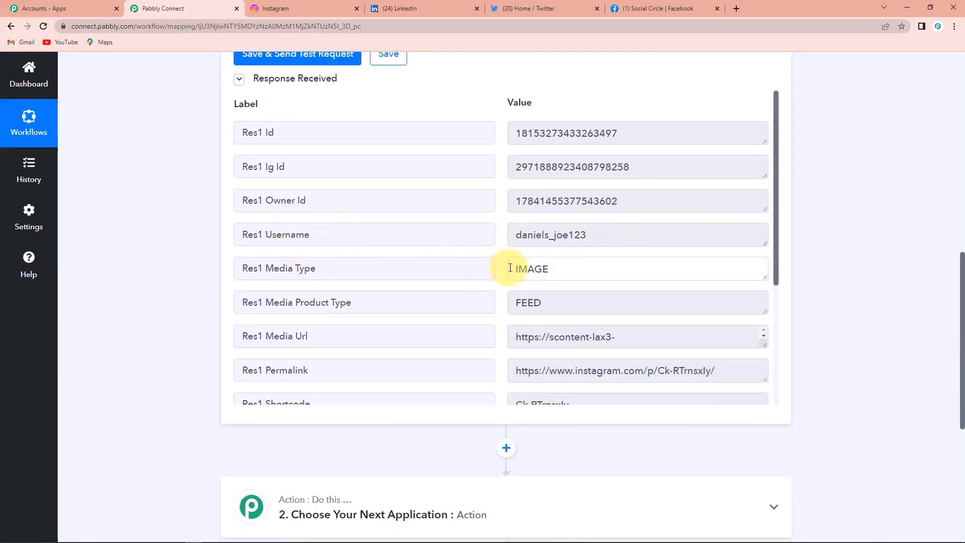
left_click_drag(501, 267, 579, 269)
scroll(583, 302, "down", 2)
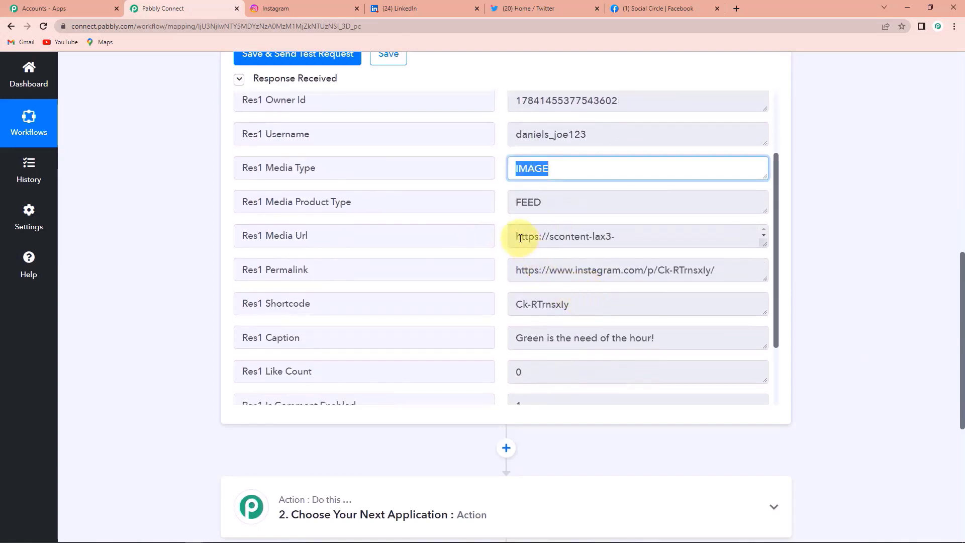
left_click(762, 244)
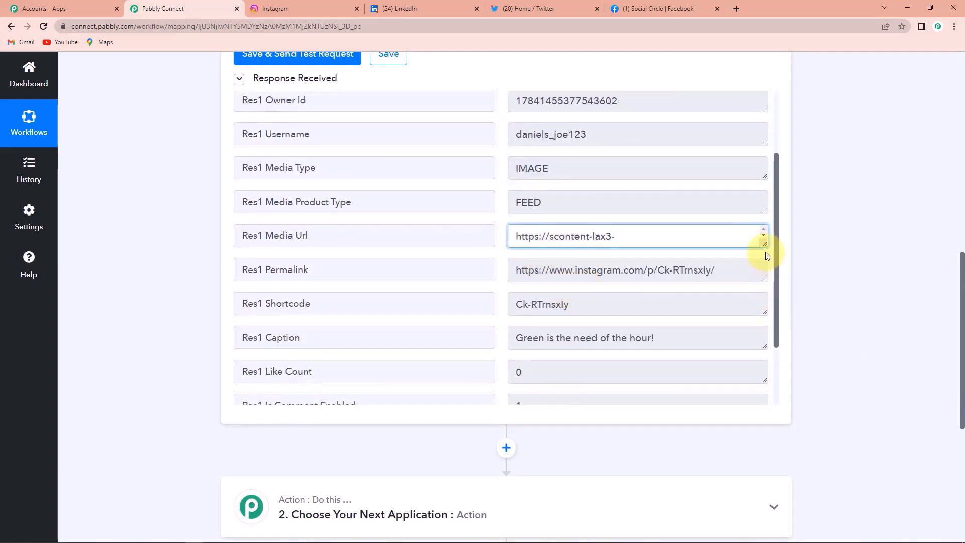
left_click_drag(764, 254, 771, 281)
scroll(828, 267, "down", 1)
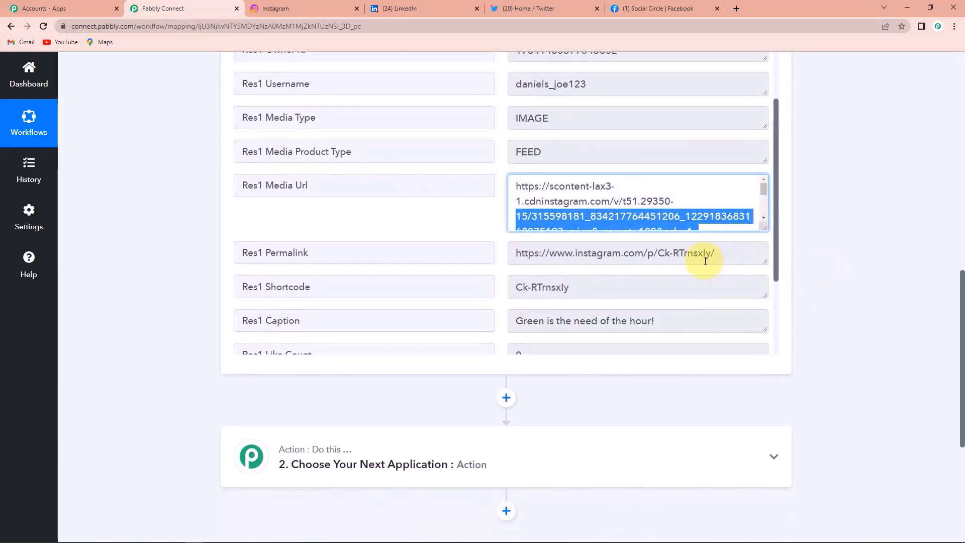
scroll(641, 272, "down", 2)
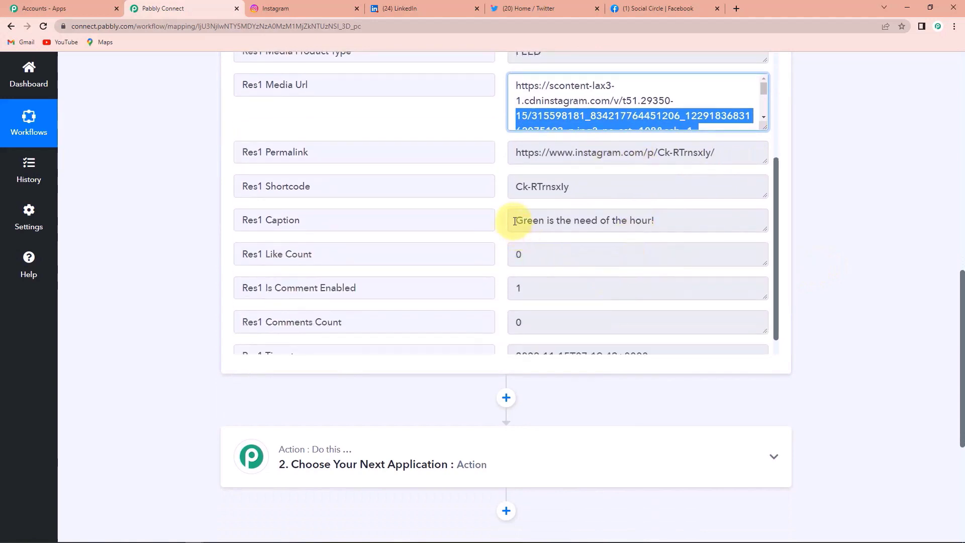
left_click_drag(514, 221, 683, 225)
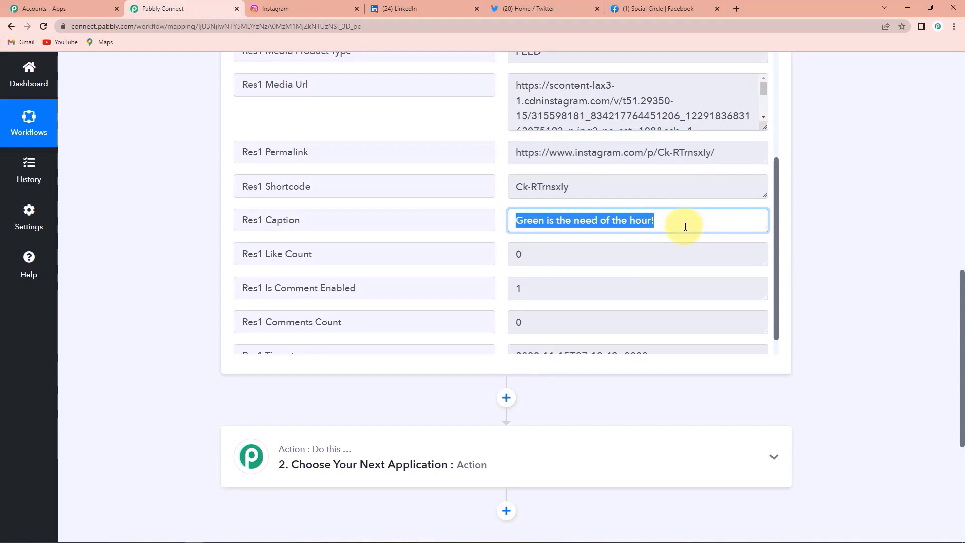
scroll(645, 267, "down", 1)
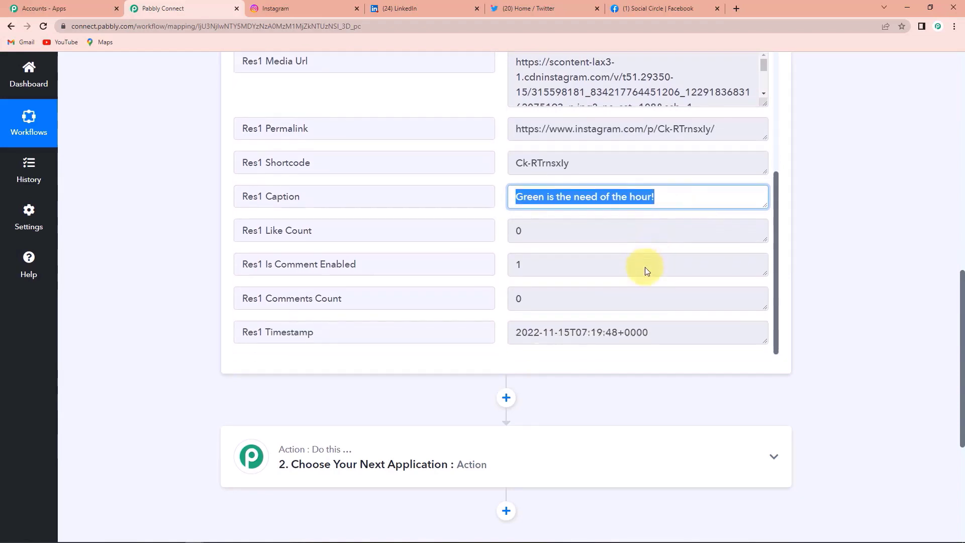
left_click_drag(515, 332, 695, 332)
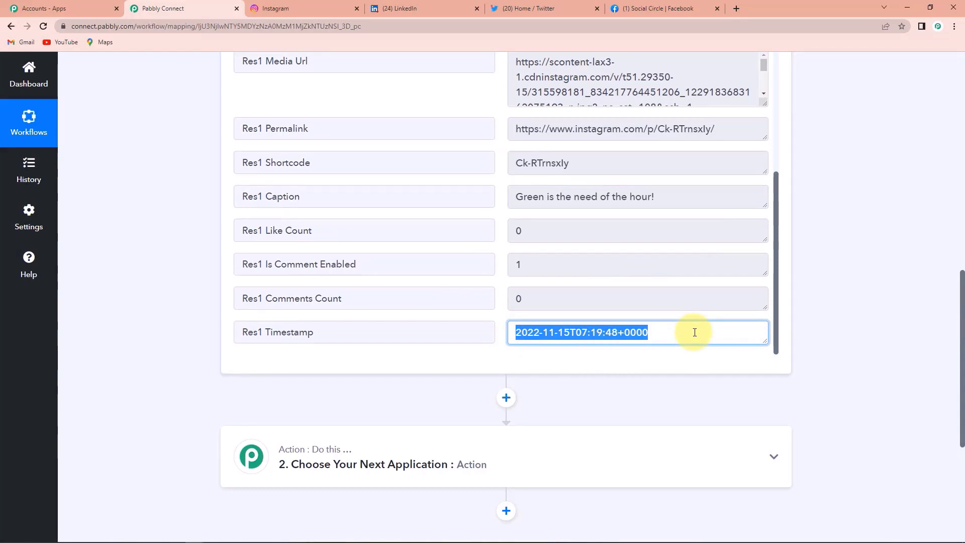
left_click(851, 322)
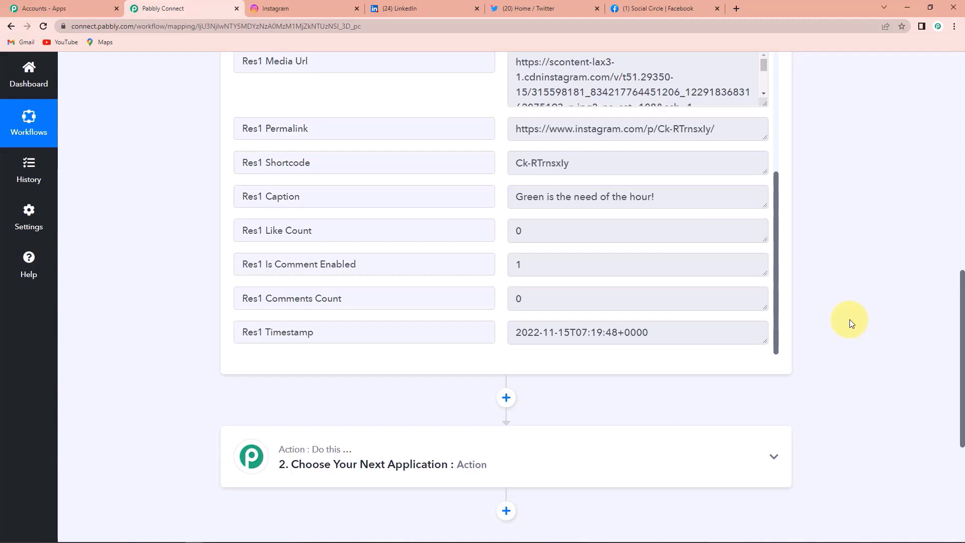
scroll(850, 322, "down", 3)
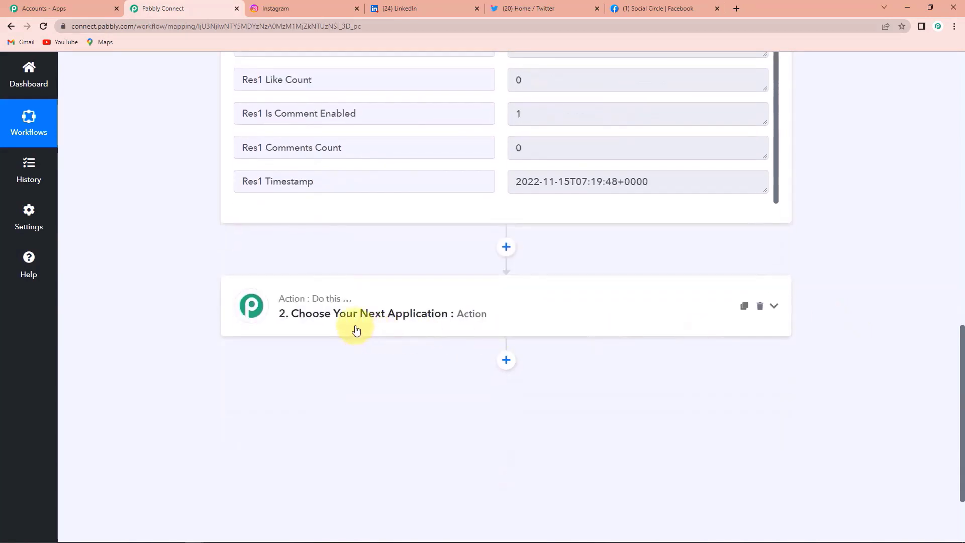
- Set the second step to Twitter's Create Tweet with Media action
left_click(347, 316)
left_click(313, 380)
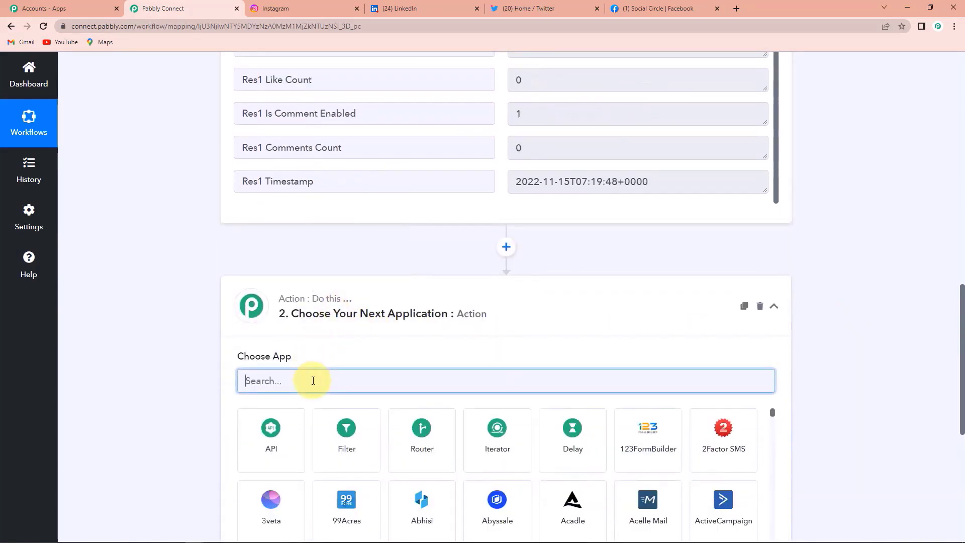
type("twitter")
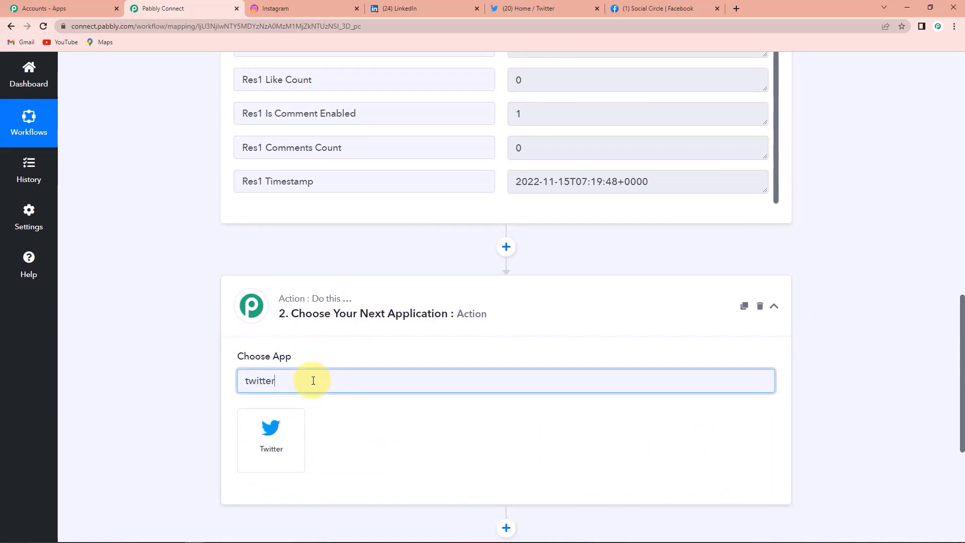
left_click(268, 442)
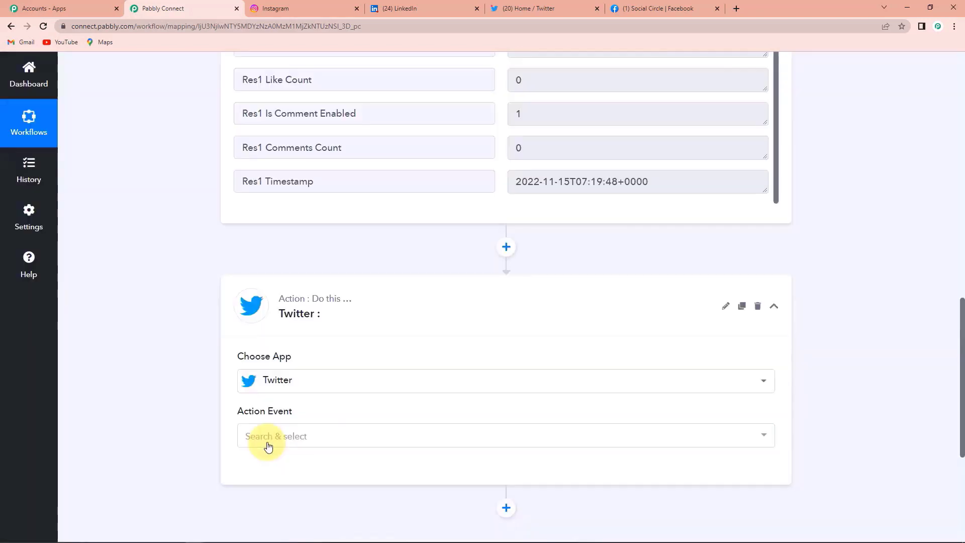
left_click(283, 437)
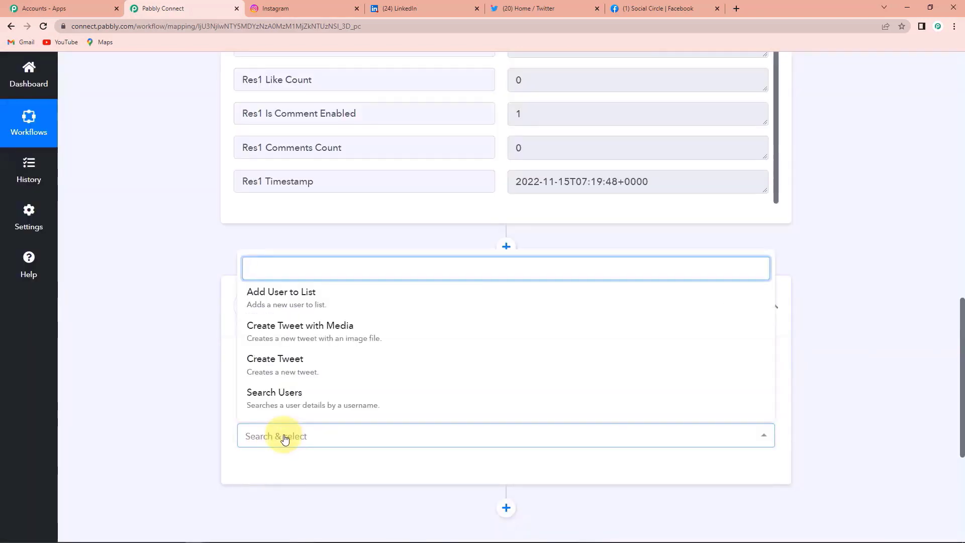
left_click(282, 337)
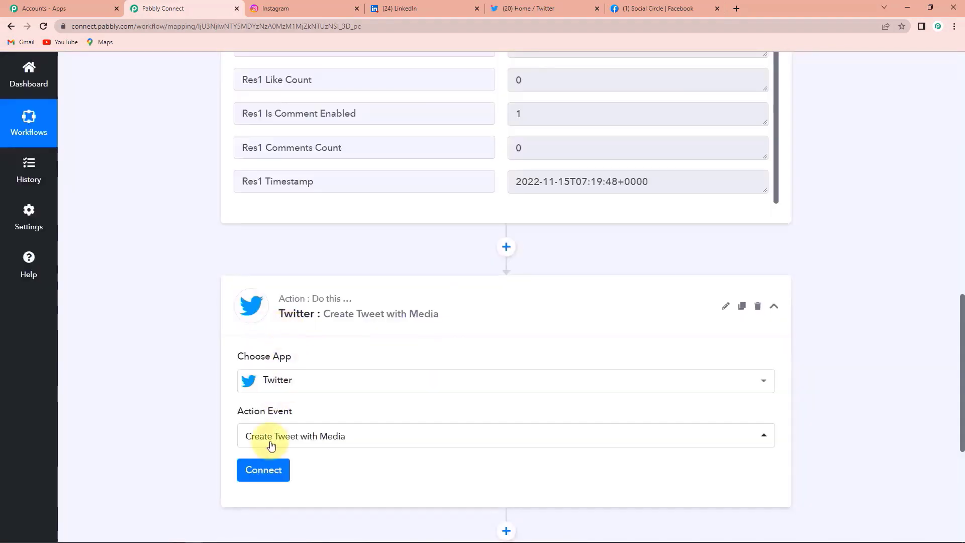
- Add and authorize a new Twitter account connection for the action
left_click(264, 473)
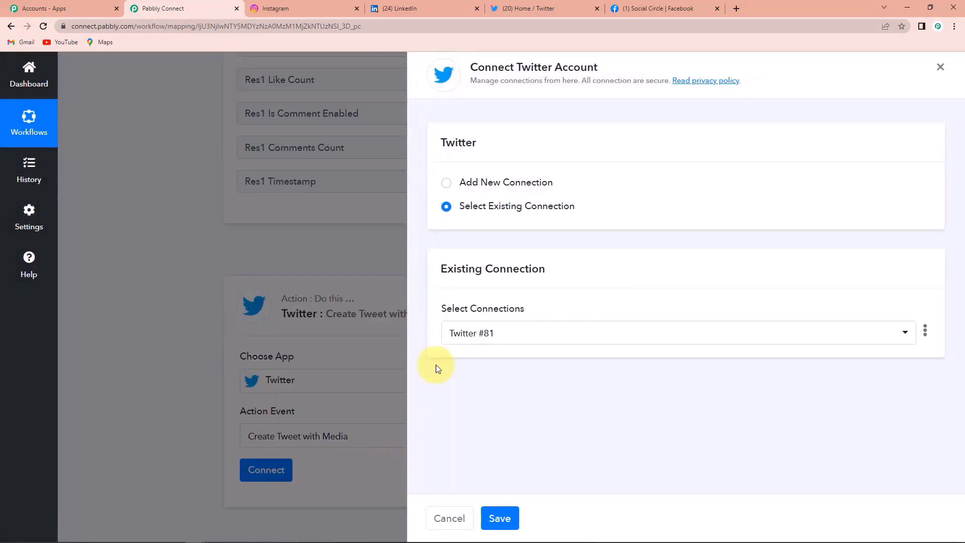
left_click(446, 182)
left_click(499, 315)
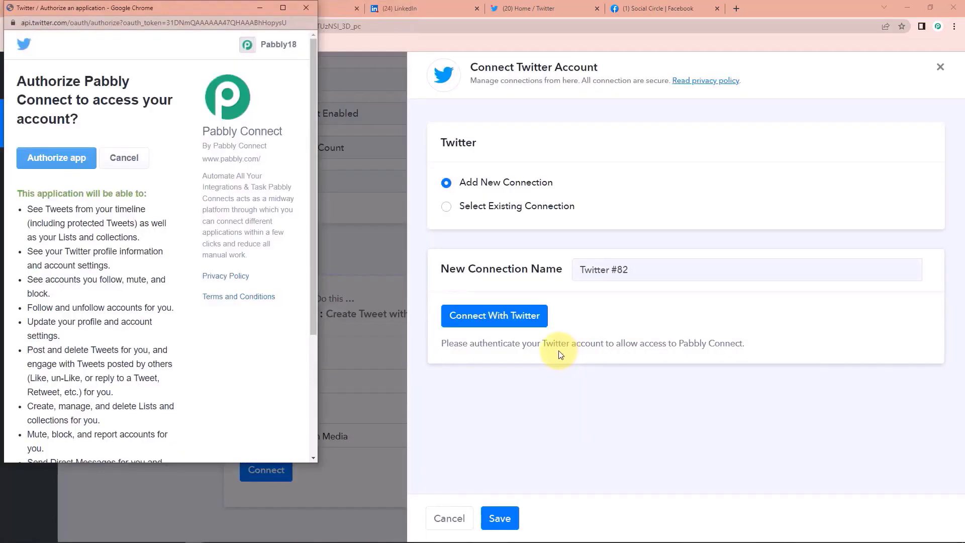
left_click(49, 159)
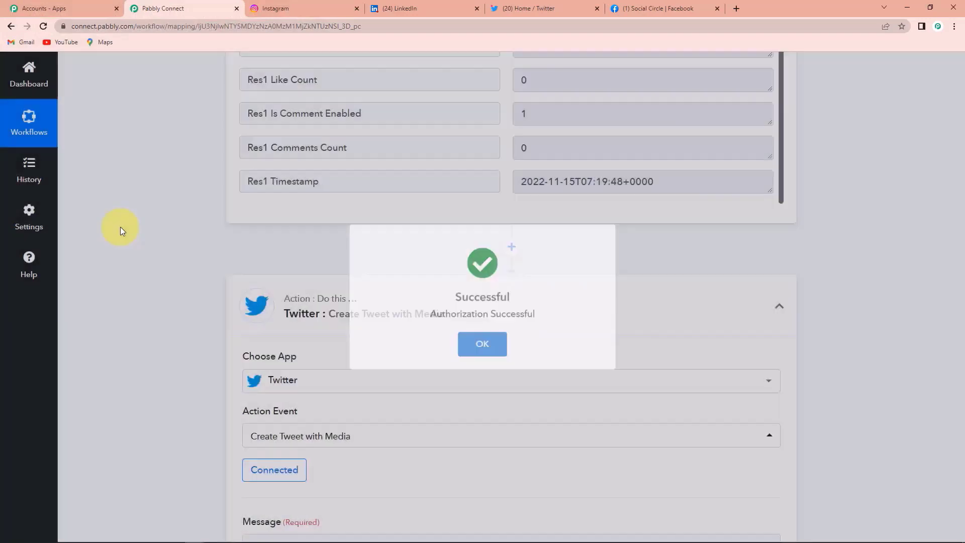
- Map the Instagram for Business caption ('Green is the need of the hour!') into the tweet Message
scroll(291, 263, "down", 2)
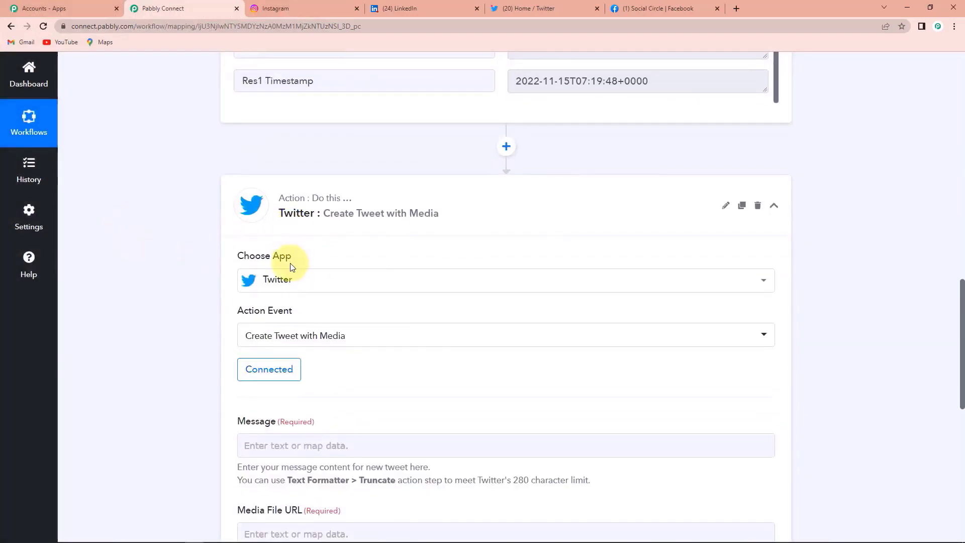
scroll(291, 263, "down", 2)
scroll(290, 263, "down", 3)
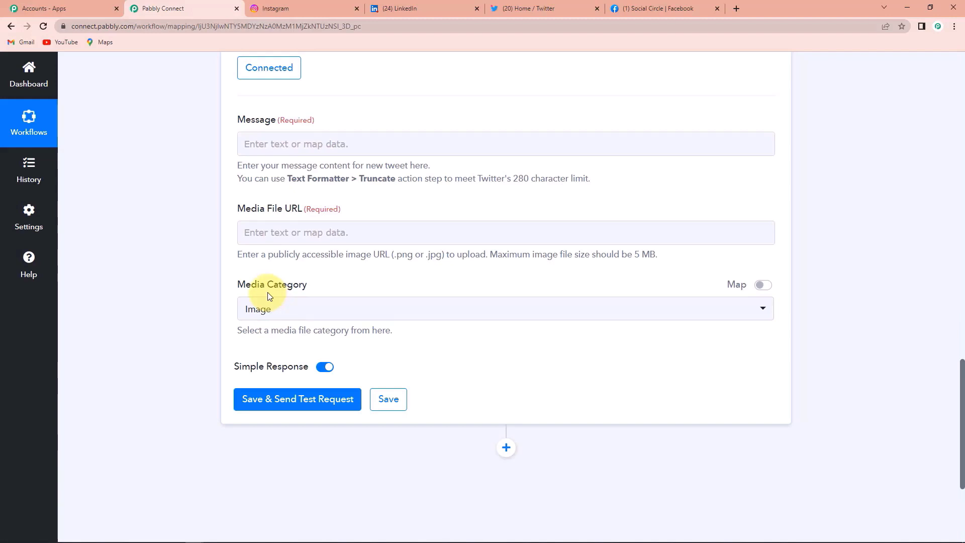
left_click(265, 146)
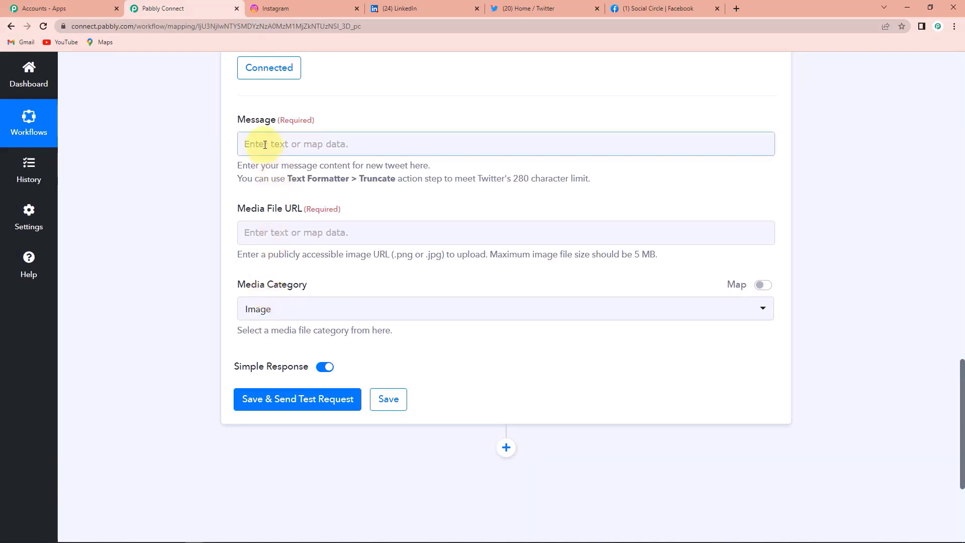
left_click(385, 238)
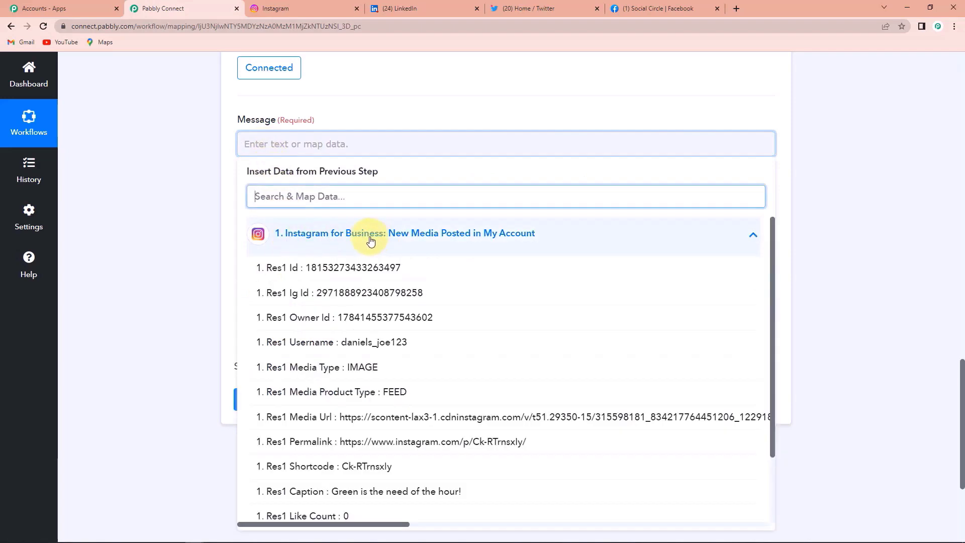
left_click(378, 491)
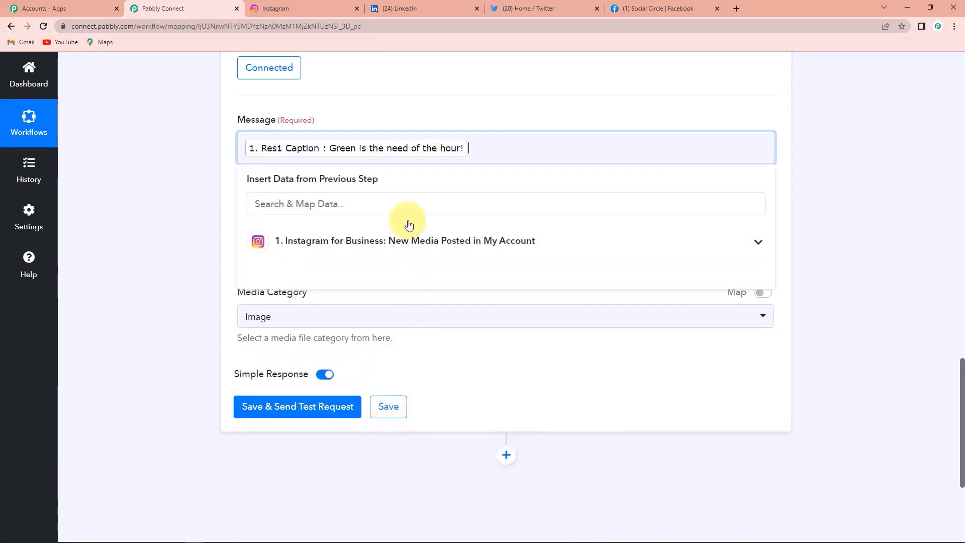
left_click(189, 166)
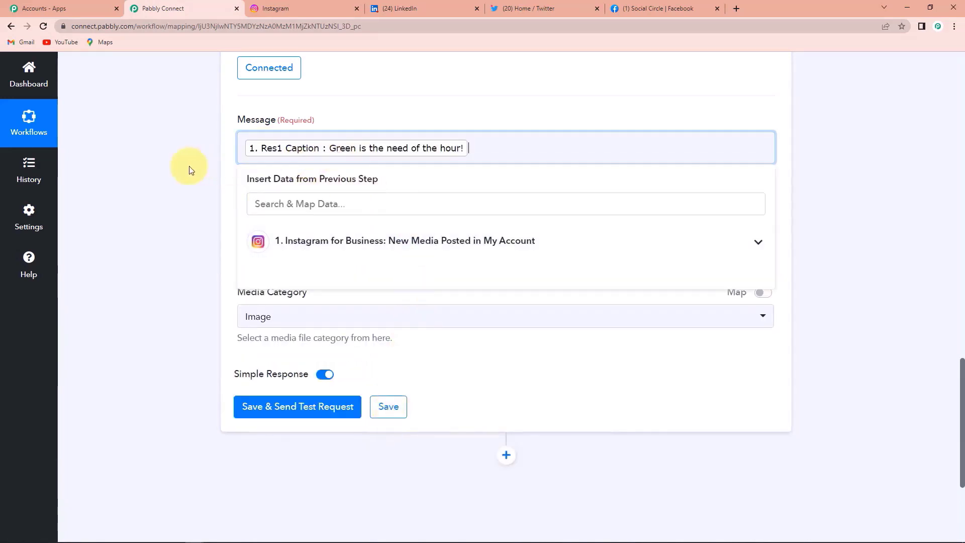
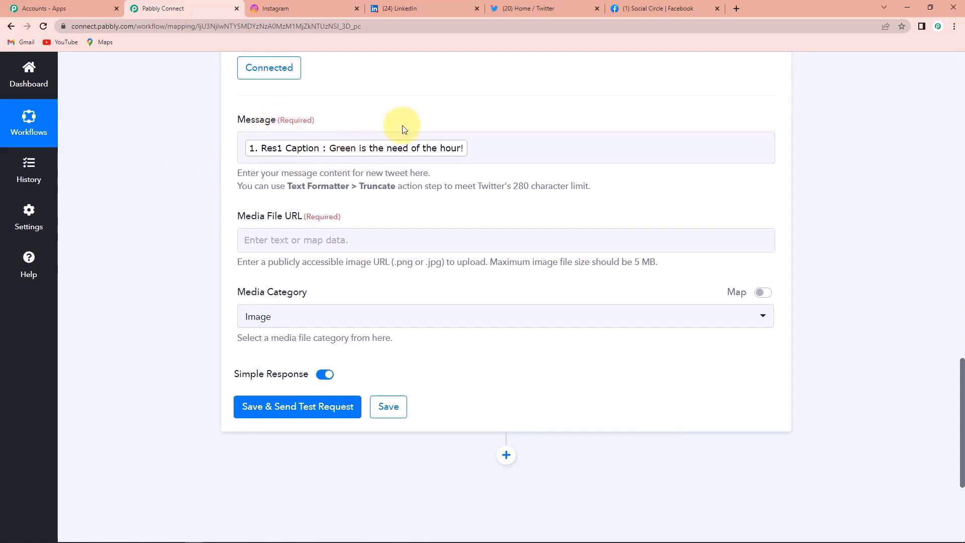
- Map the Instagram post's Media Url into the tweet's Media File URL field
left_click(253, 240)
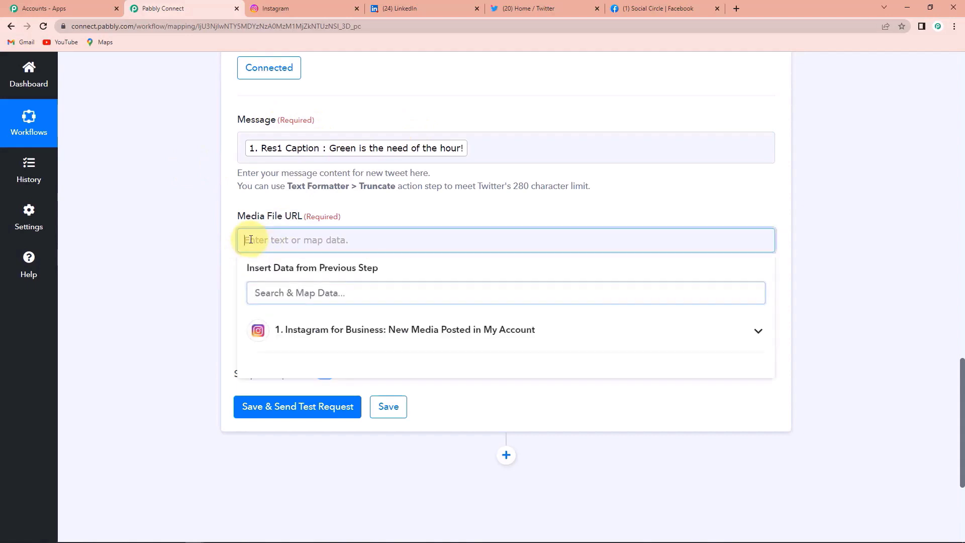
left_click(303, 334)
scroll(313, 461, "down", 1)
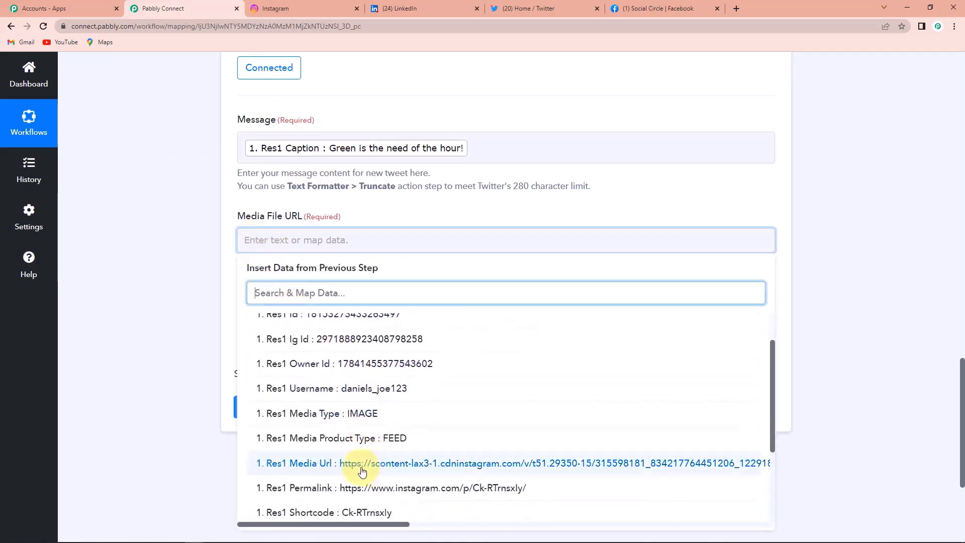
left_click(334, 462)
left_click(192, 319)
scroll(179, 308, "down", 3)
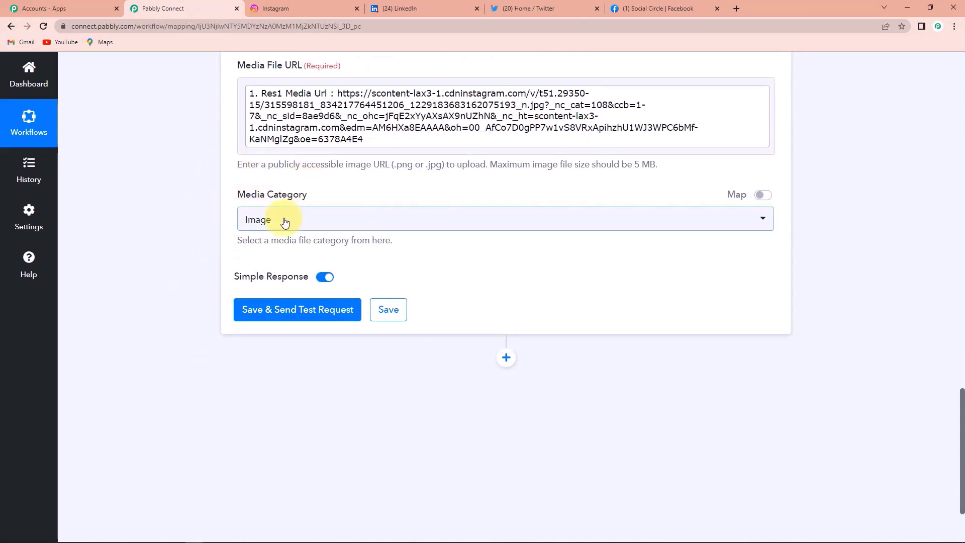
- Save and test the tweet step, posting 'Green is the need of the hour!' to Twitter
left_click(305, 315)
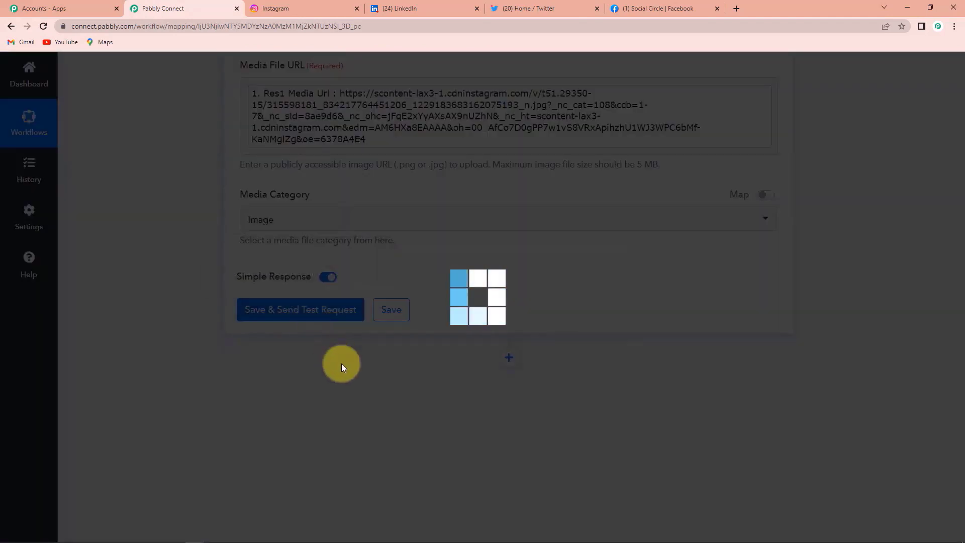
scroll(830, 370, "down", 2)
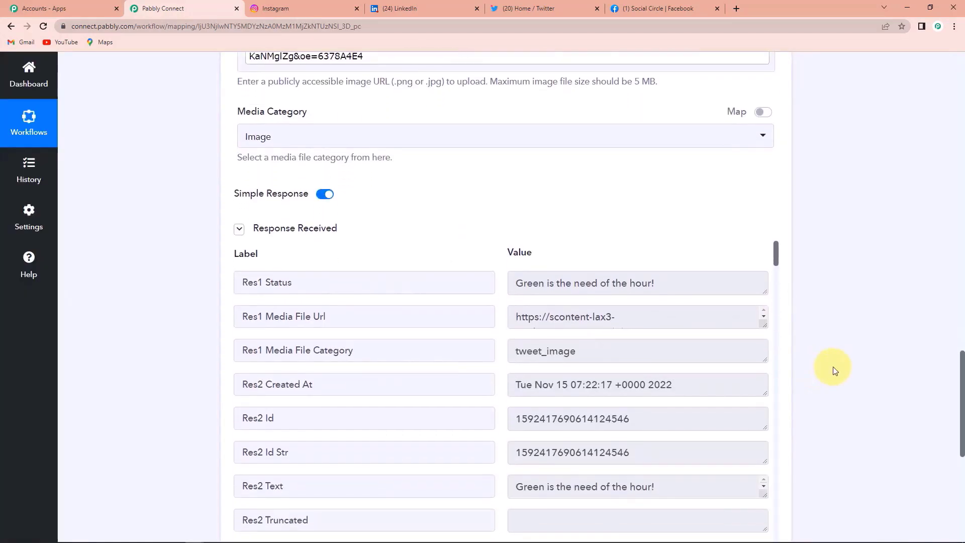
left_click(547, 11)
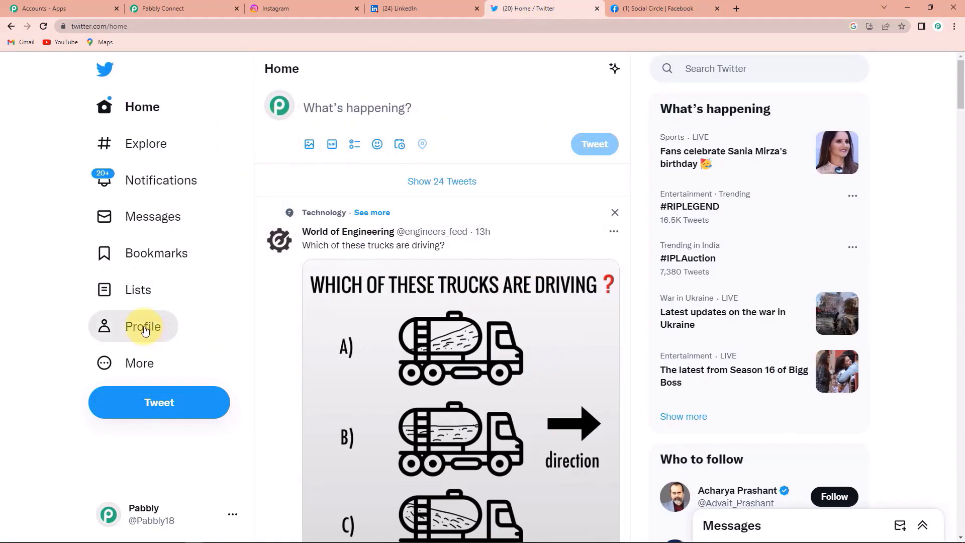
- Find the 'Green is the need of the hour!' tweet with its garden photo on the Twitter profile
left_click(188, 336)
scroll(538, 341, "down", 4)
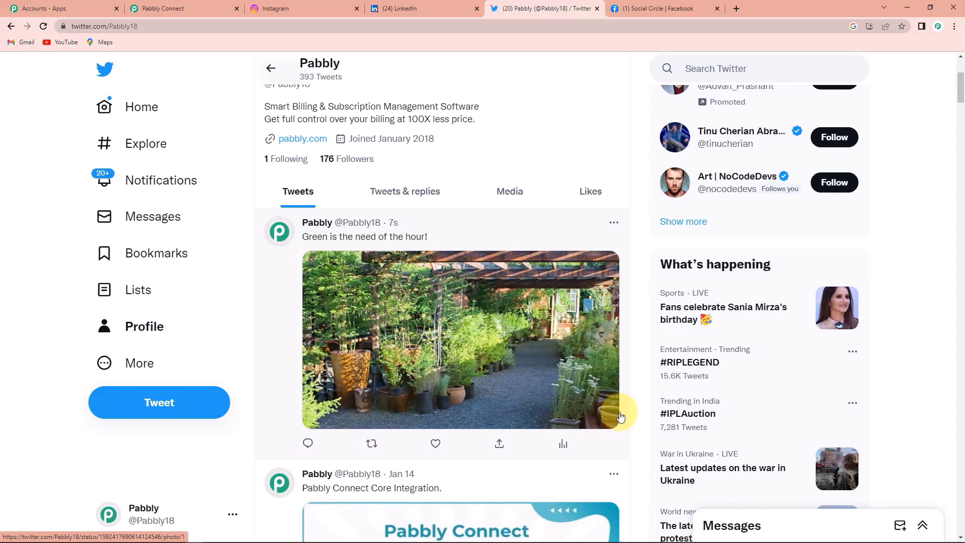
left_click(173, 10)
scroll(885, 343, "down", 7)
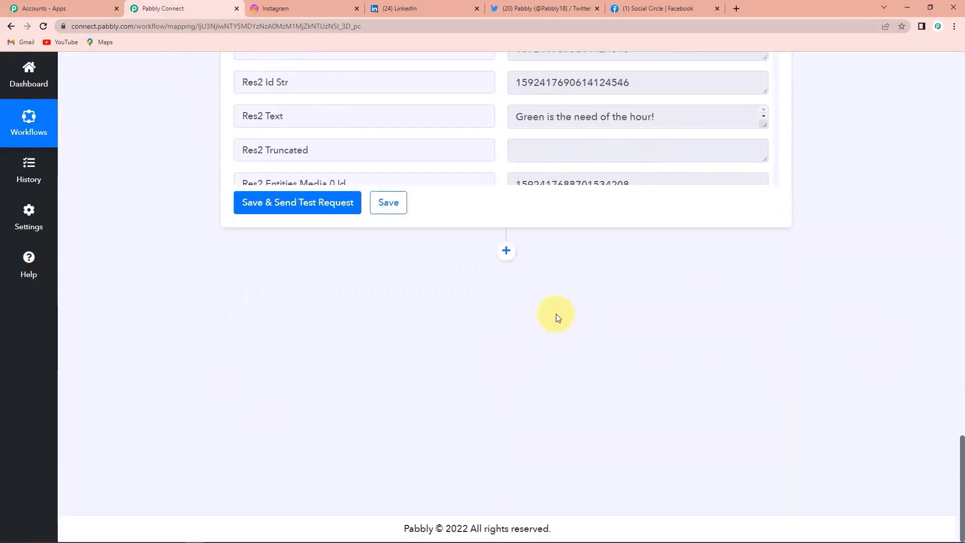
- Add a Facebook Groups action step with the Post Photo event
left_click(506, 252)
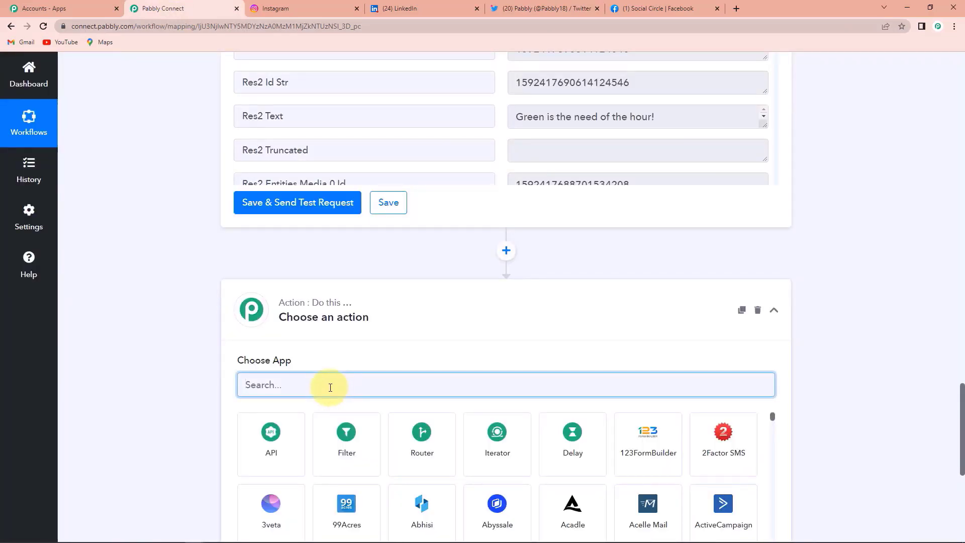
type("faceboo")
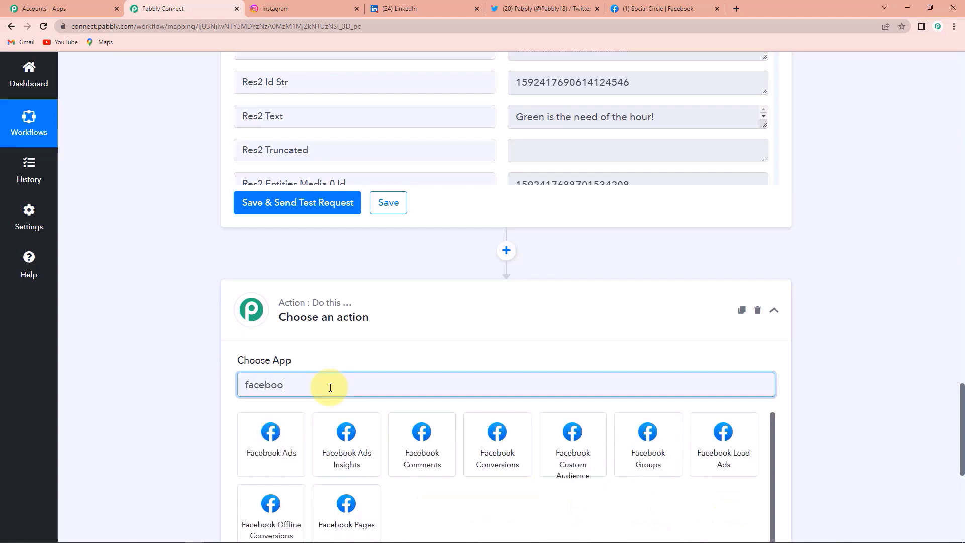
left_click(647, 438)
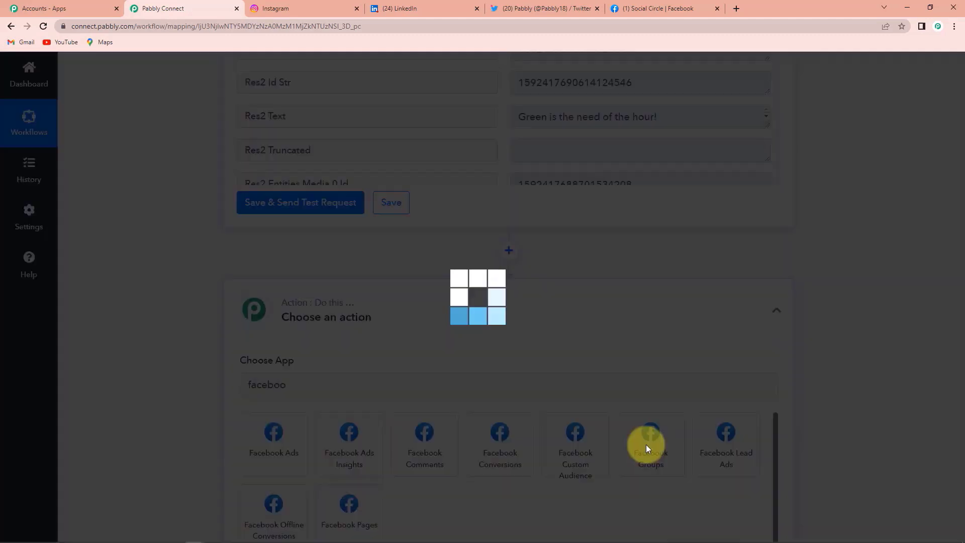
scroll(814, 343, "down", 1)
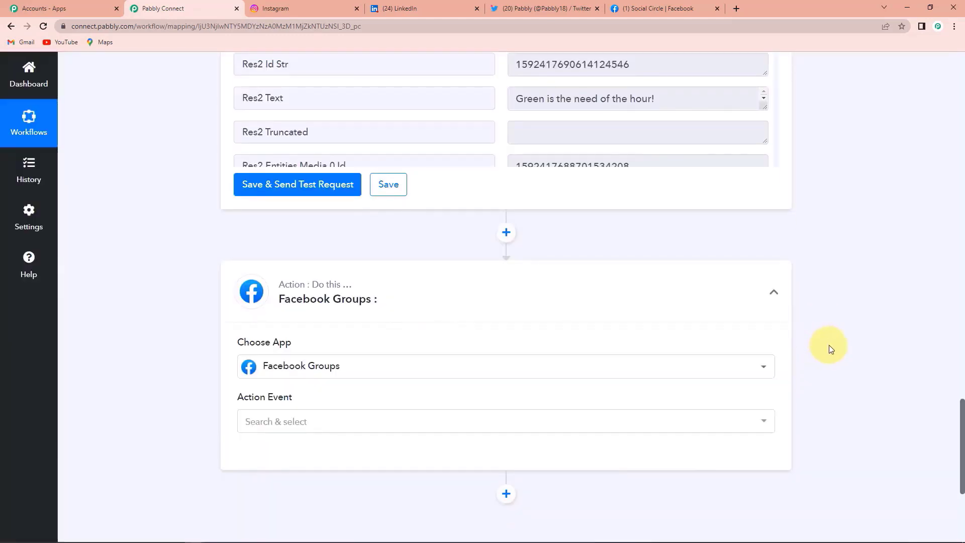
left_click(325, 398)
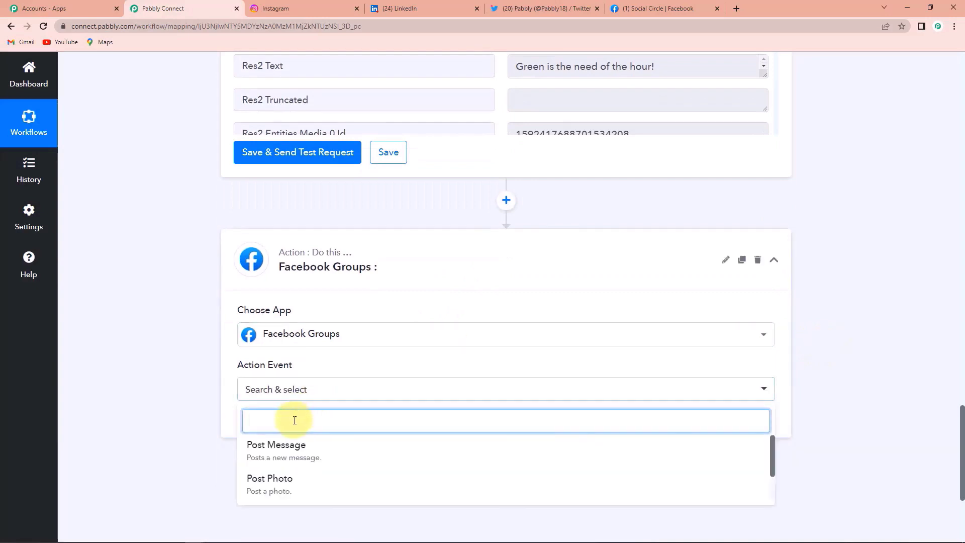
left_click(280, 480)
- Authorize a new Facebook Groups connection, then view the Social Circle group on Facebook
left_click(265, 425)
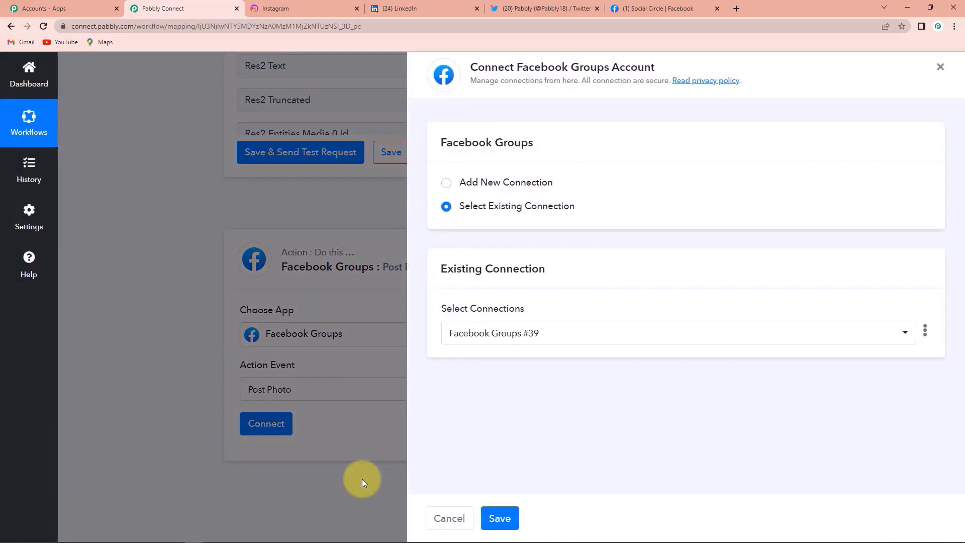
left_click(446, 183)
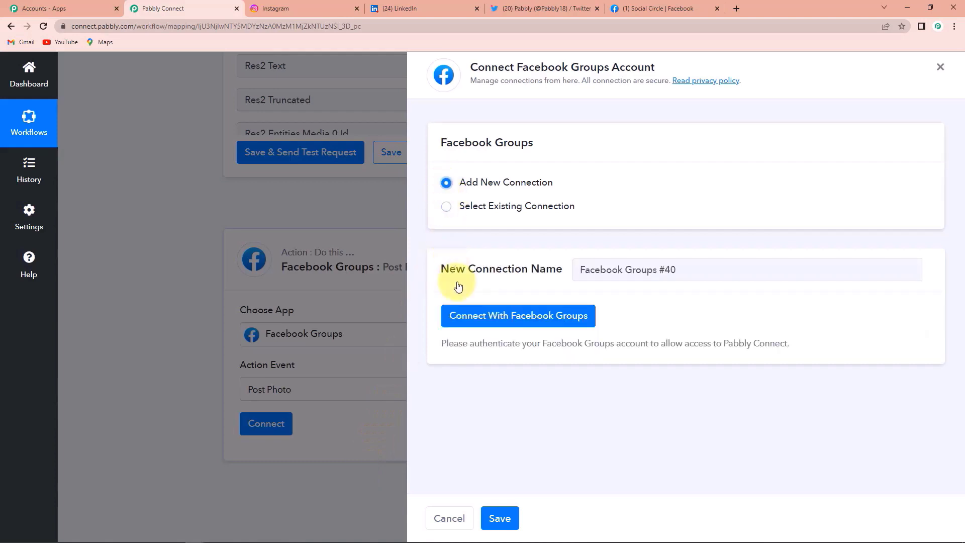
left_click(486, 318)
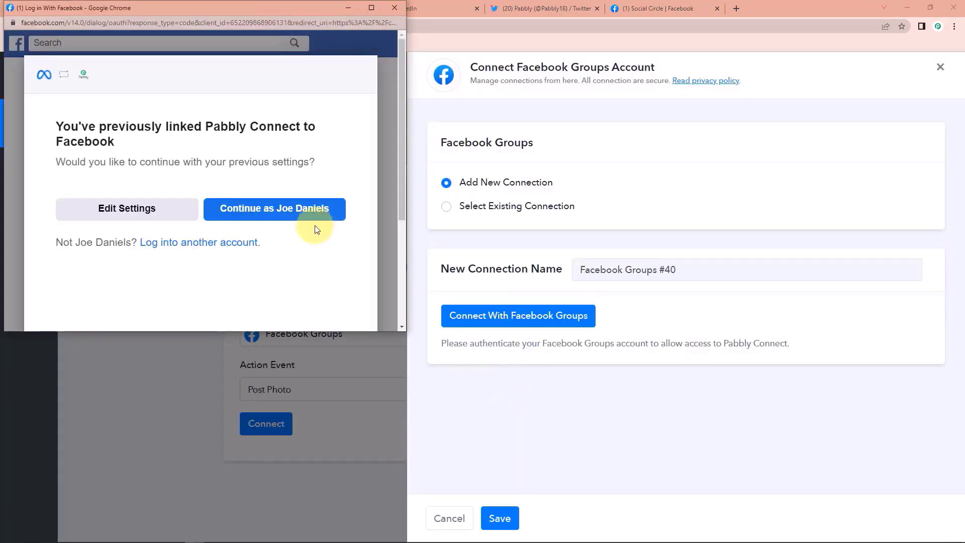
left_click(278, 214)
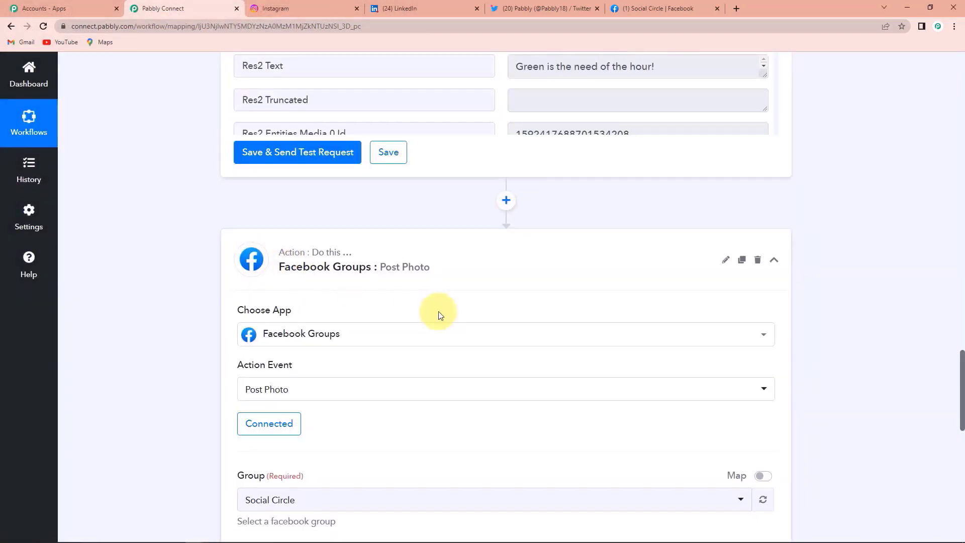
scroll(437, 315, "down", 4)
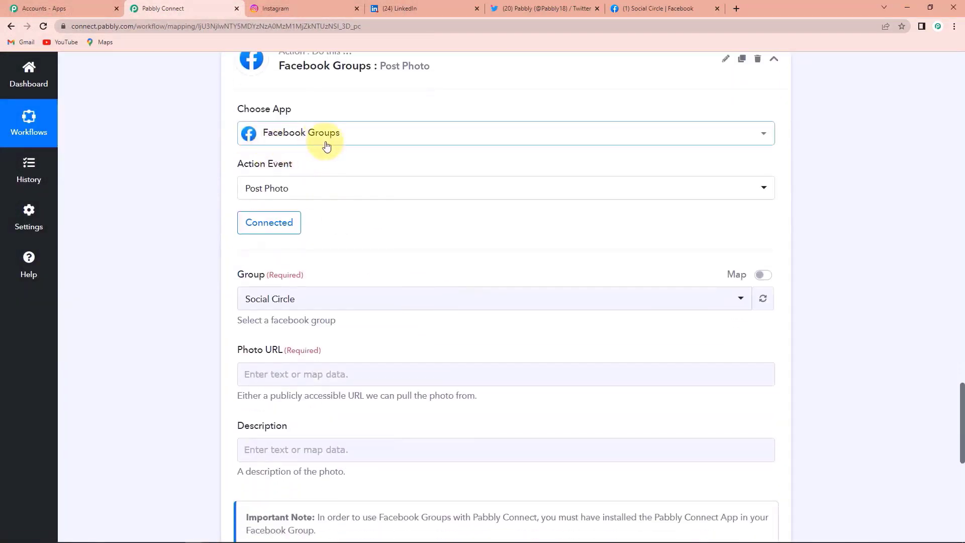
scroll(380, 241, "down", 2)
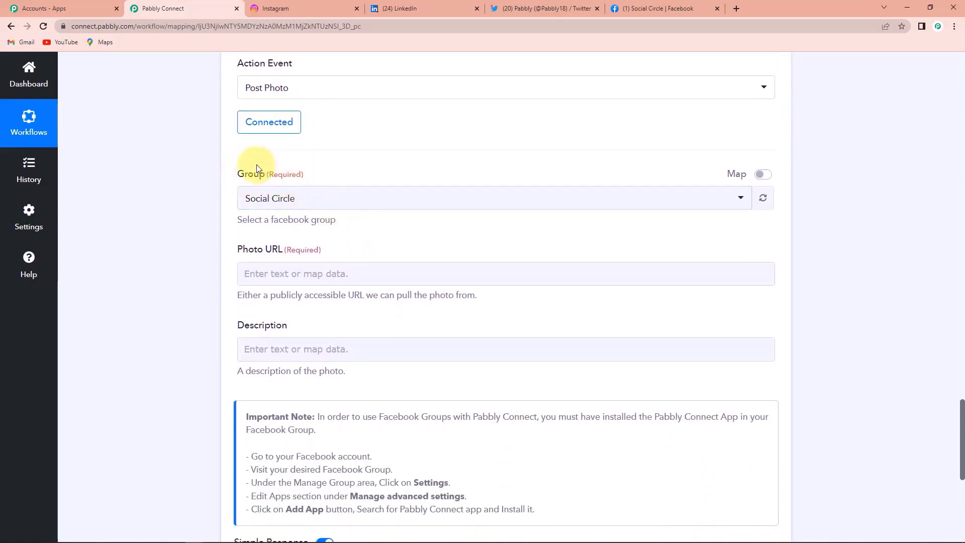
left_click(673, 4)
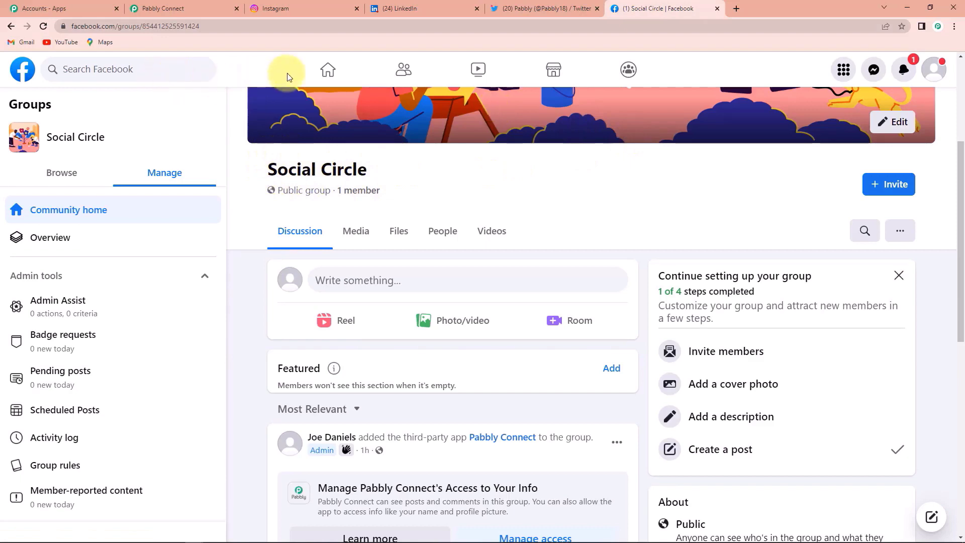
left_click(326, 69)
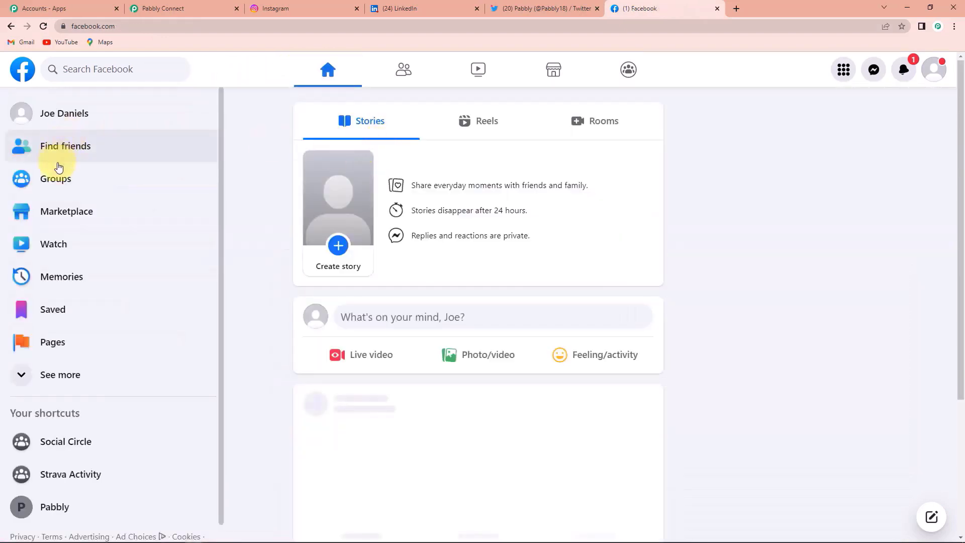
- Open the Social Circle group from Facebook's Groups feed to confirm Pabbly Connect is added
left_click(58, 182)
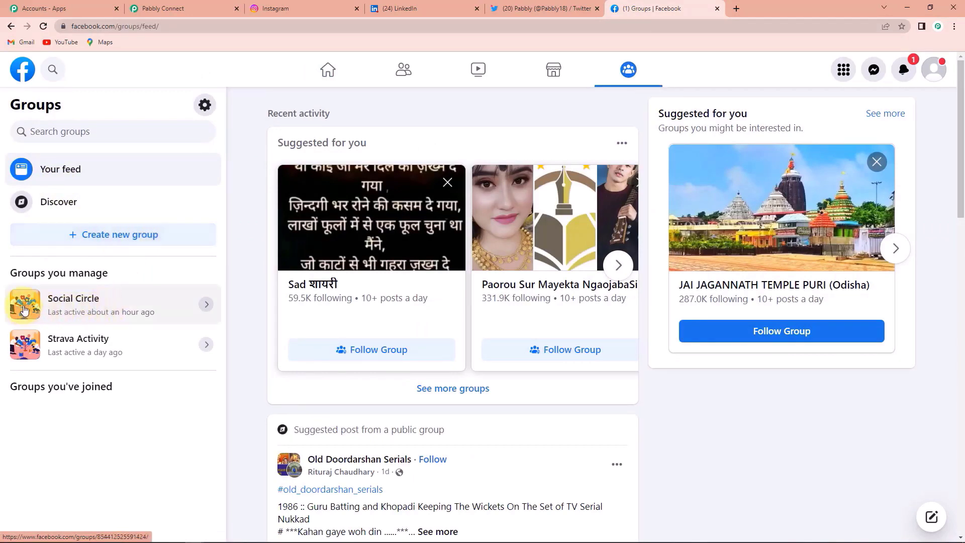
left_click(48, 311)
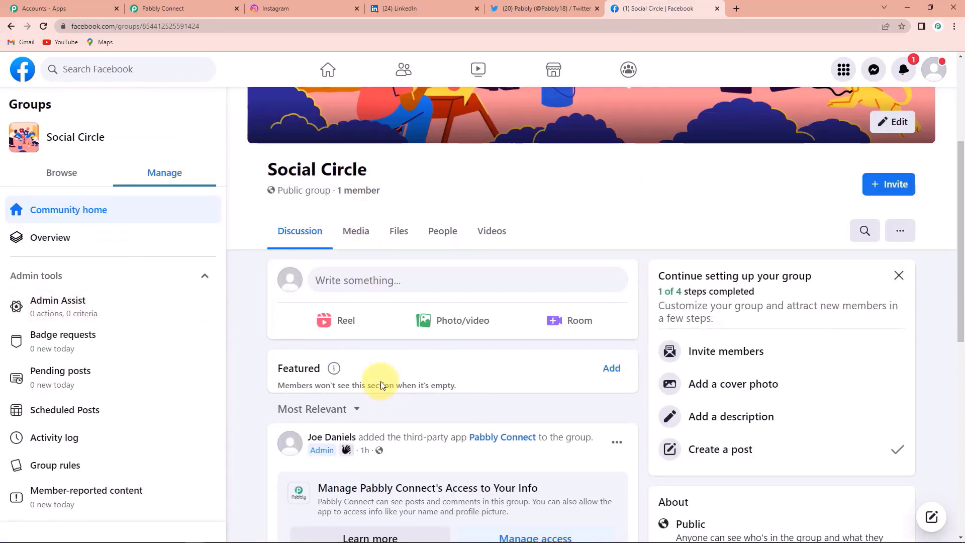
left_click(183, 8)
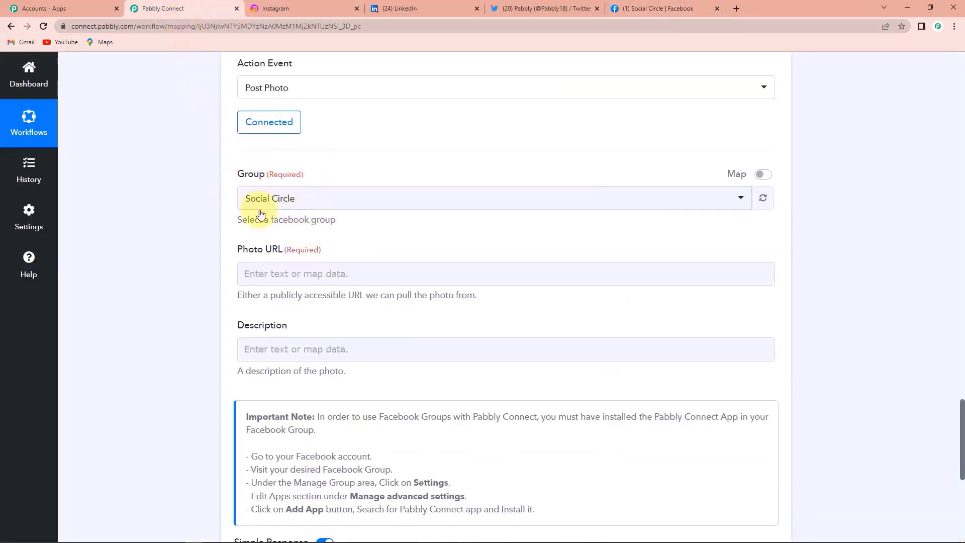
- Map the Instagram Res1 Media Url into the Photo URL field
left_click(253, 273)
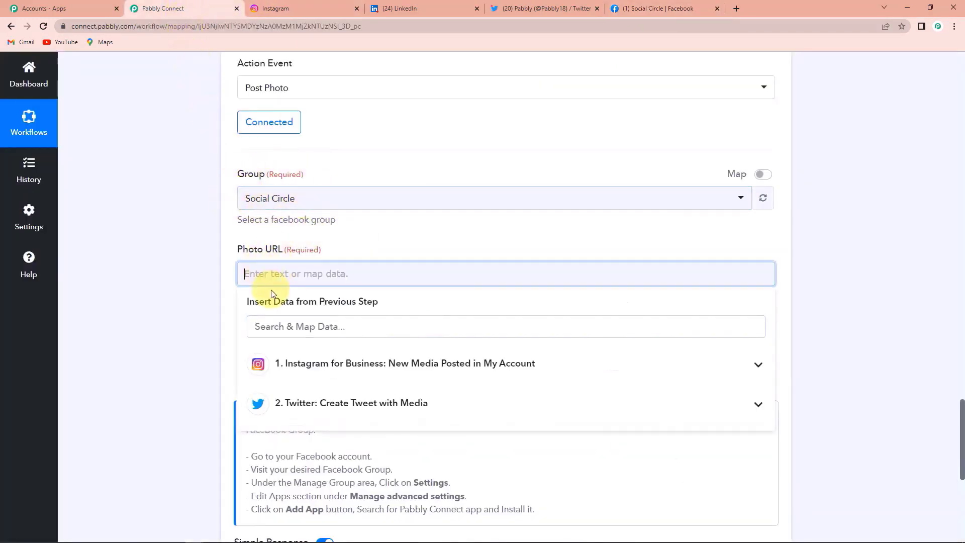
left_click(373, 372)
scroll(392, 397, "down", 5)
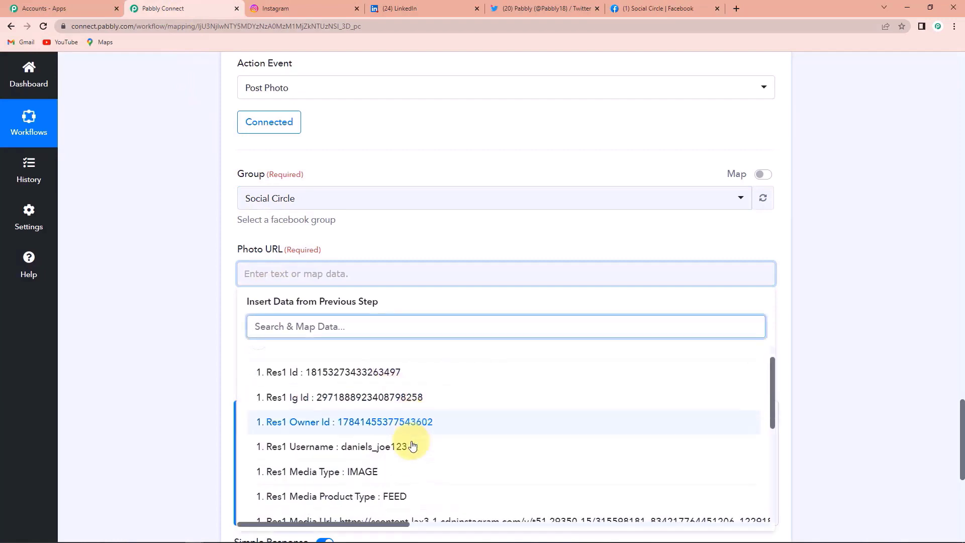
left_click(377, 397)
left_click(206, 280)
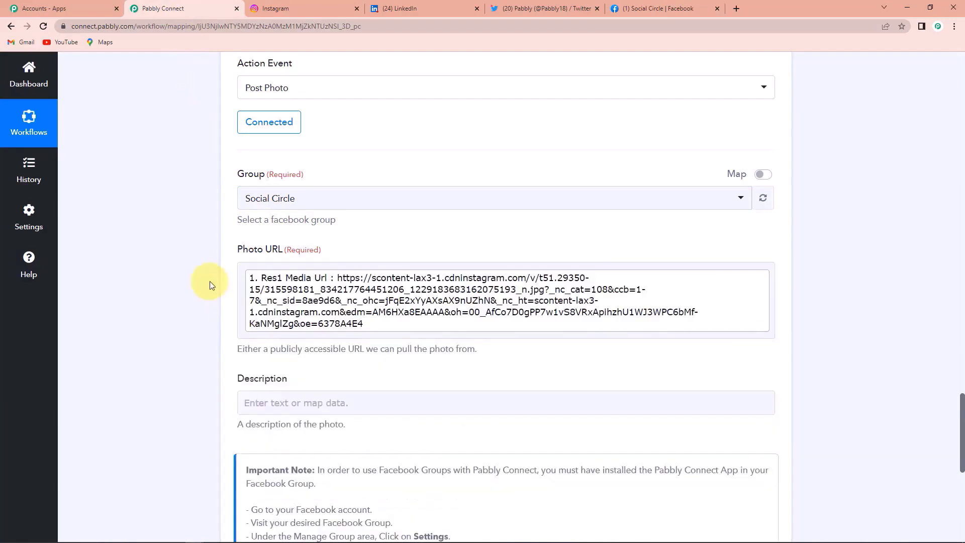
scroll(210, 280, "down", 1)
- Map the Instagram Res1 Caption into Description and send a test request
left_click(387, 354)
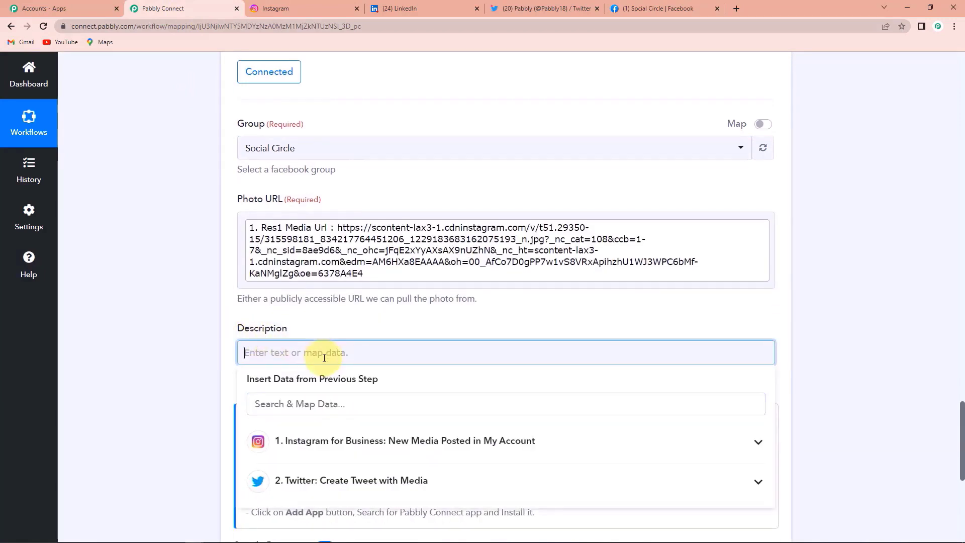
left_click(370, 443)
scroll(372, 450, "down", 3)
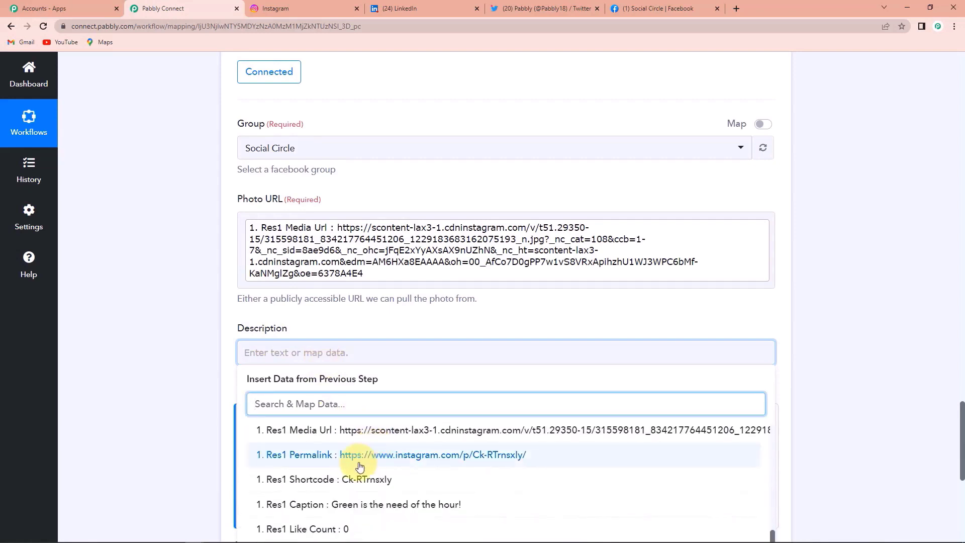
left_click(342, 513)
left_click(171, 315)
scroll(170, 315, "down", 4)
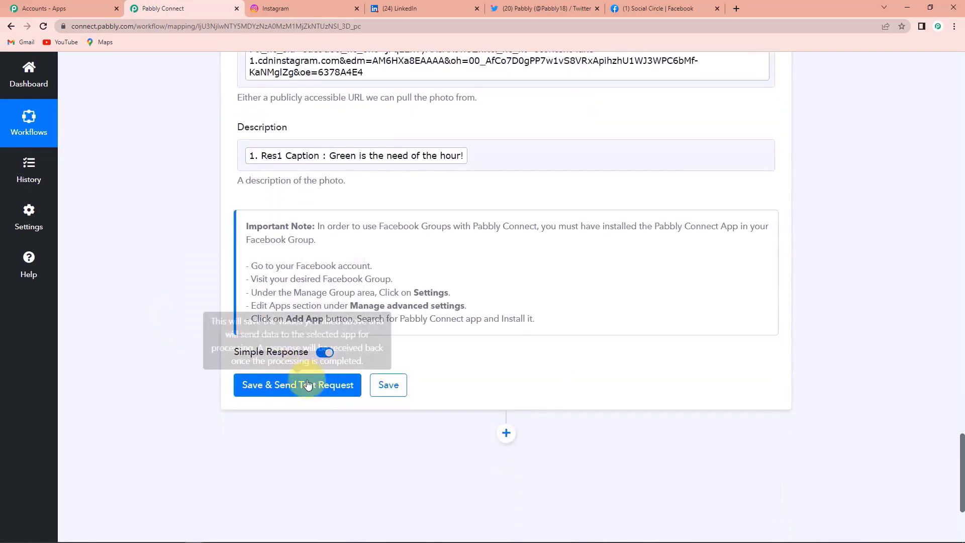
left_click(297, 386)
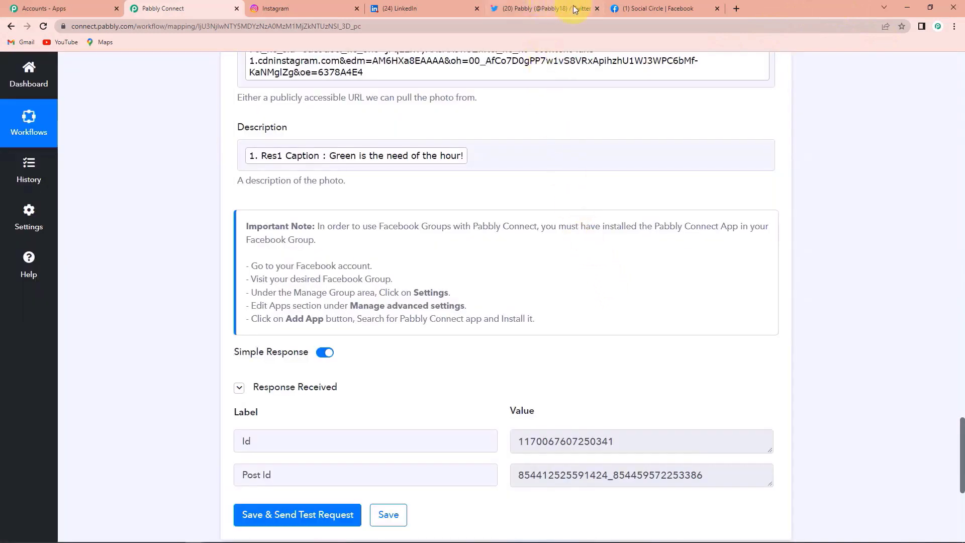
left_click(659, 9)
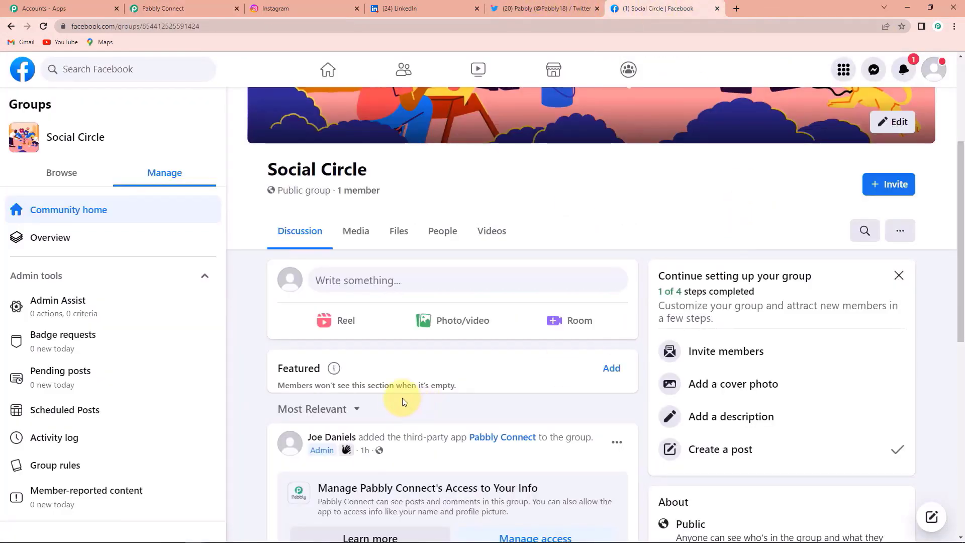
- Reload the Social Circle group and find the new 'Green is the need of the hour!' photo post
scroll(404, 402, "down", 2)
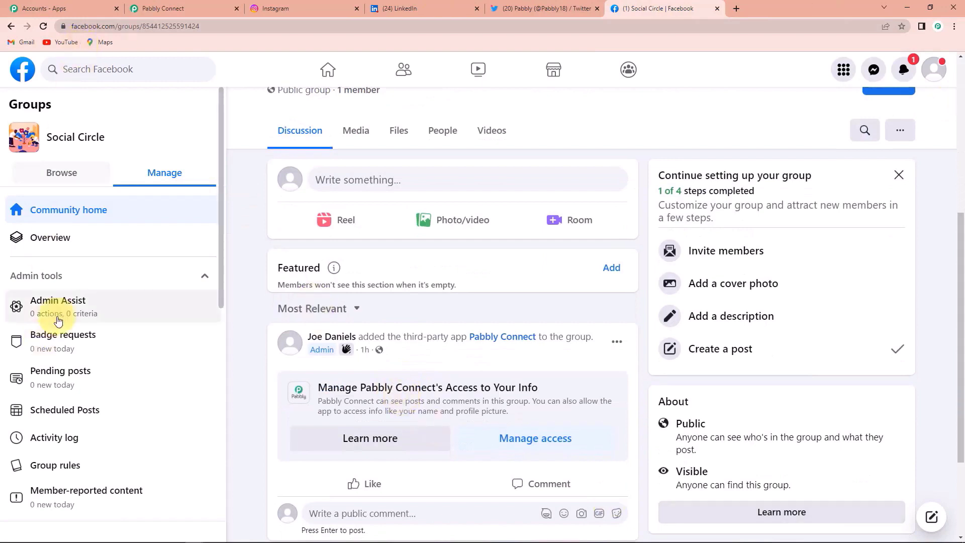
left_click(43, 26)
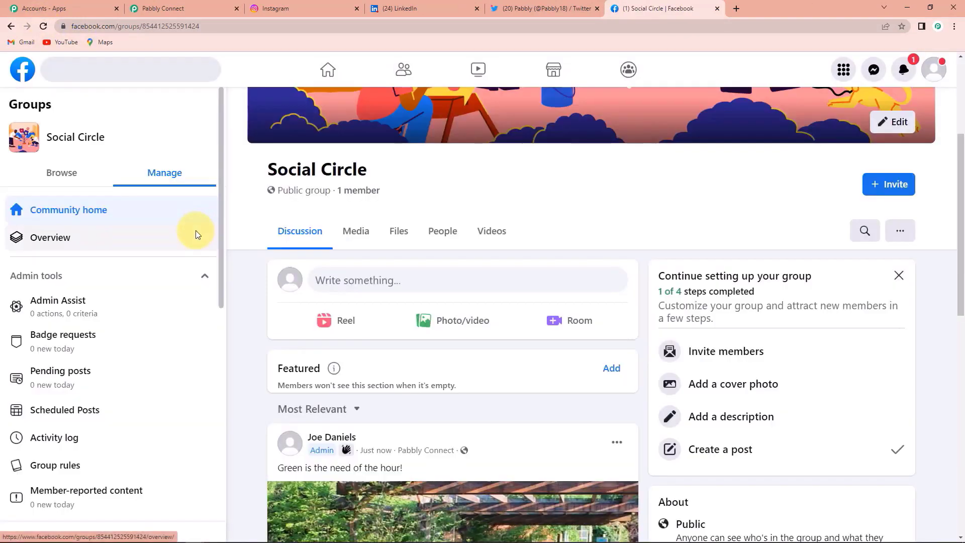
scroll(478, 338, "down", 3)
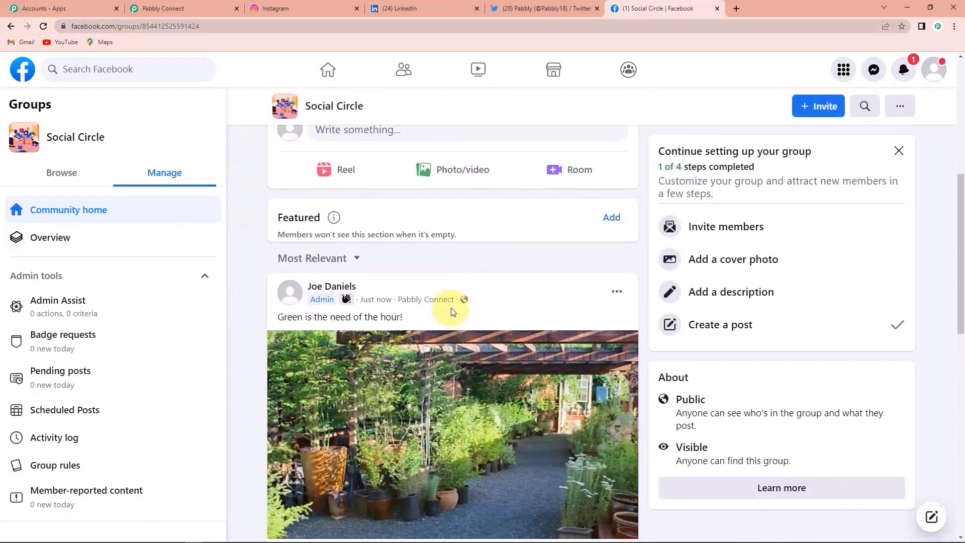
scroll(397, 313, "down", 2)
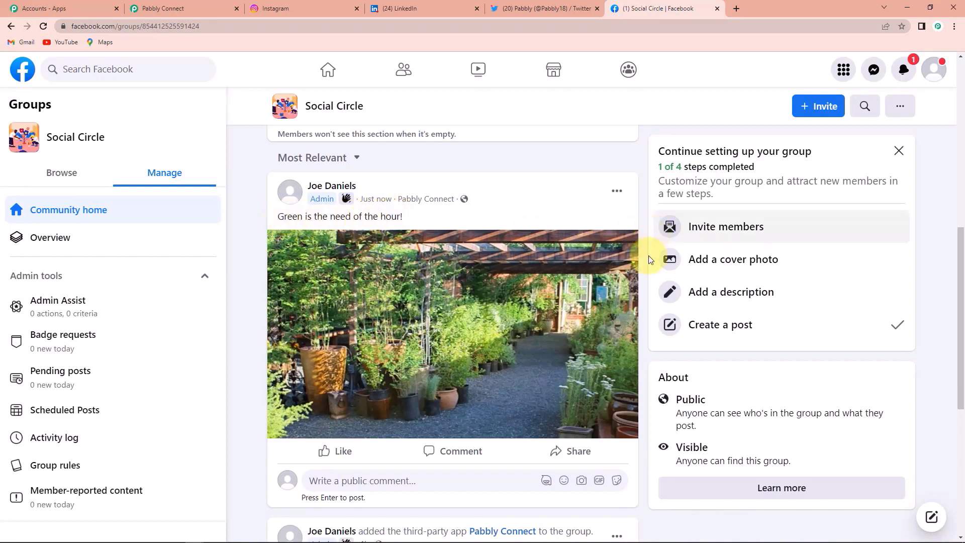
mouse_move(388, 456)
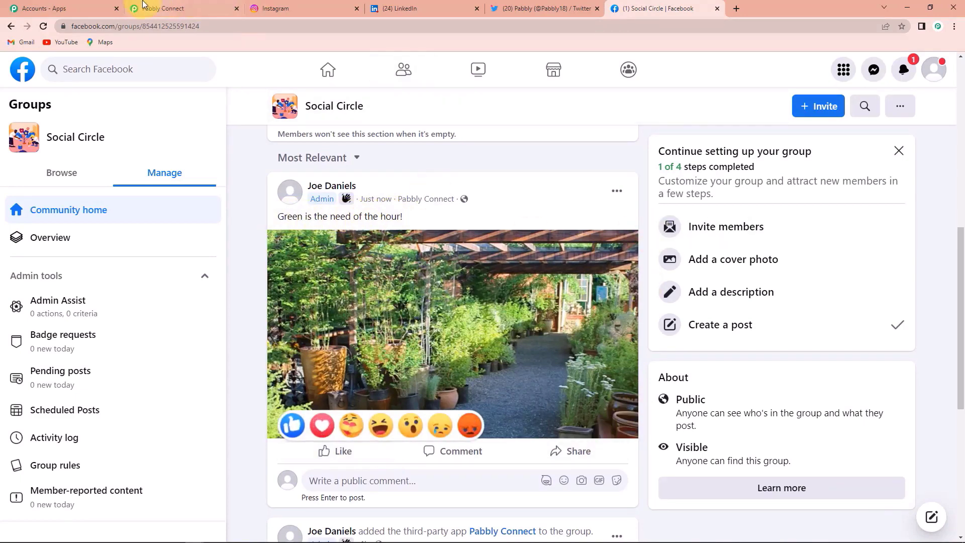
left_click(162, 8)
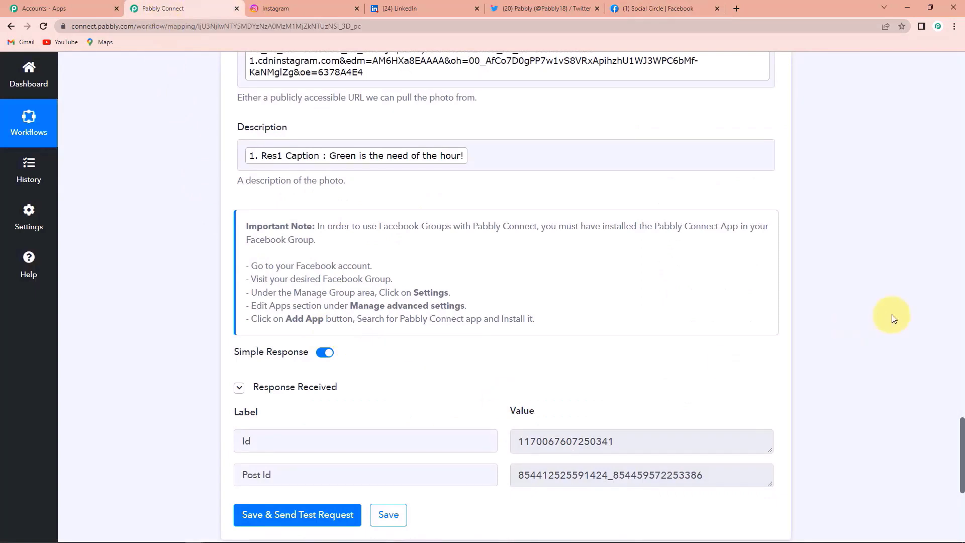
- Add a LinkedIn action step with the Share an Article or URL event
scroll(890, 317, "down", 6)
left_click(506, 250)
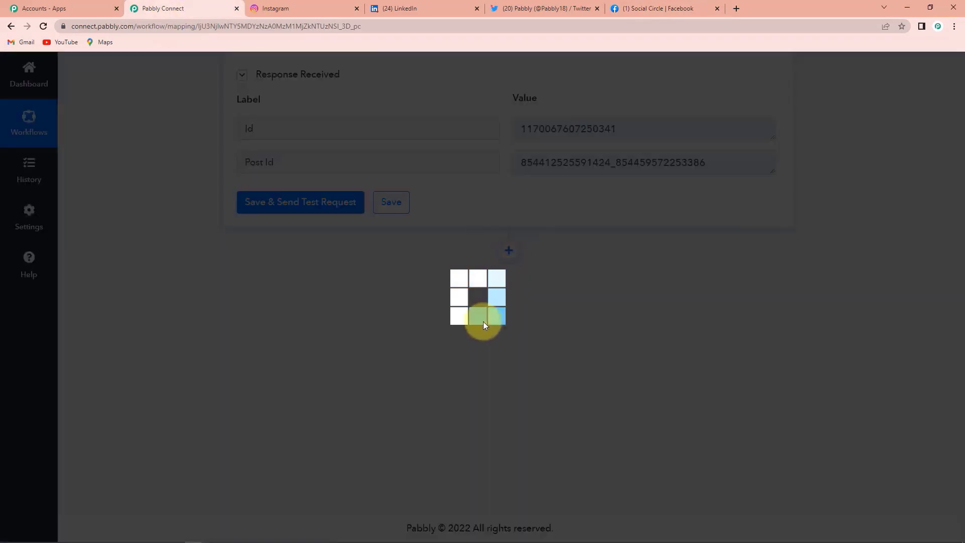
left_click(349, 385)
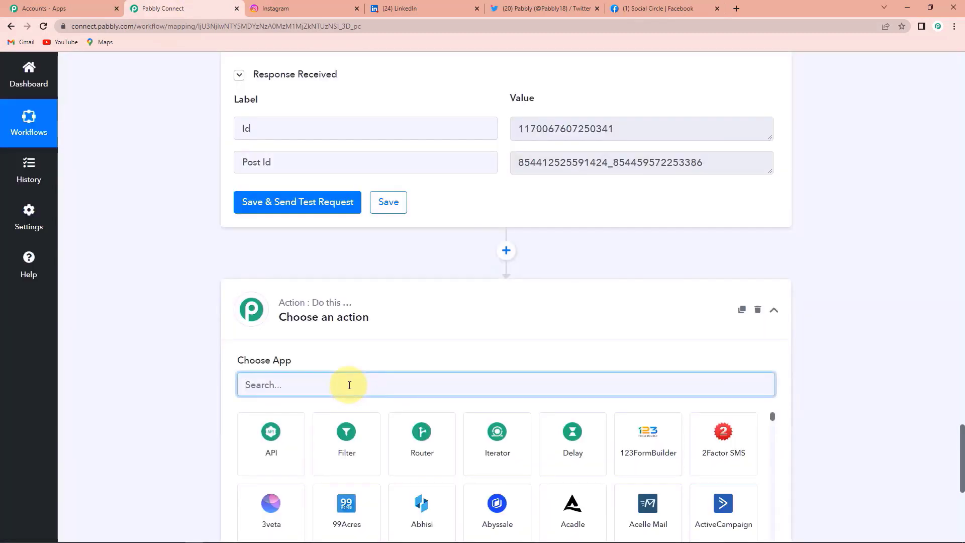
type("linked")
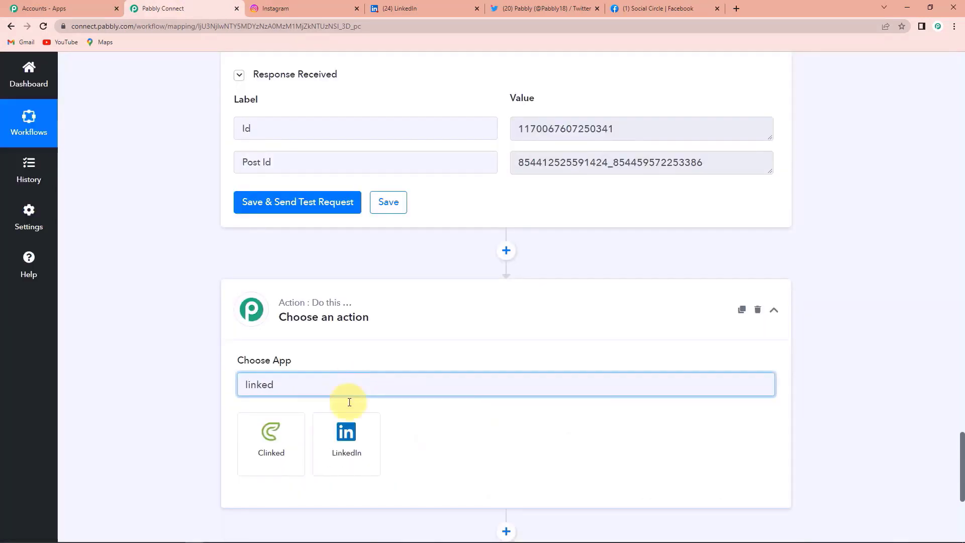
left_click(357, 452)
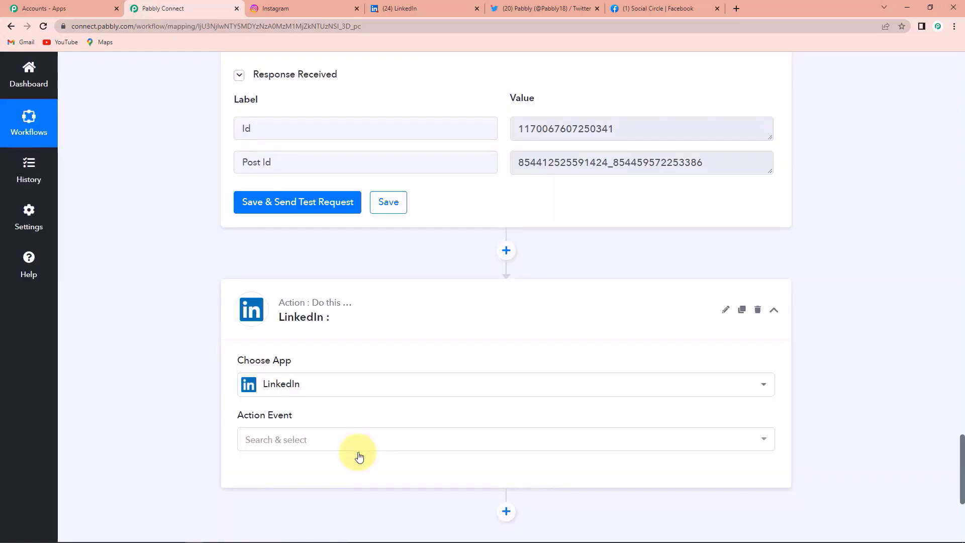
left_click(294, 439)
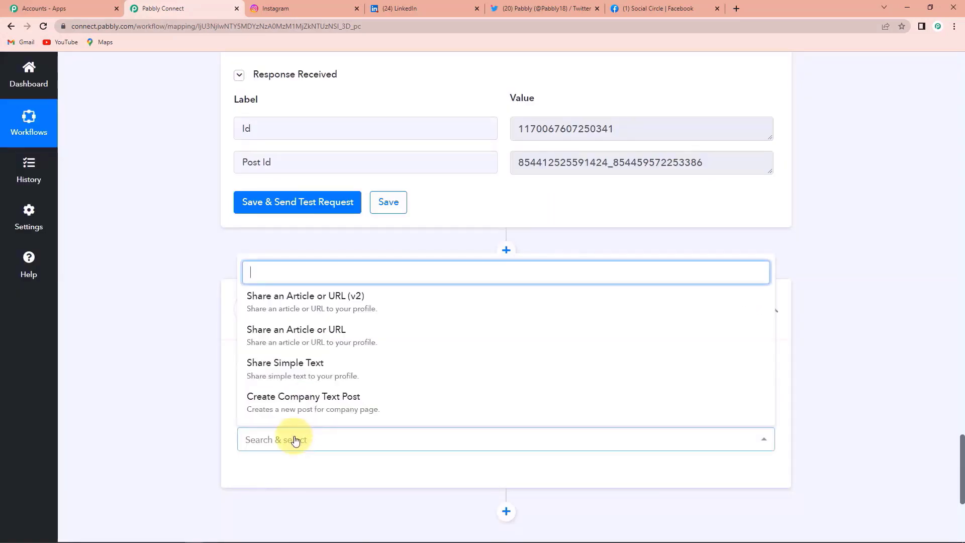
left_click(331, 338)
- Connect a new LinkedIn account to the step and glance at LinkedIn's activity page
left_click(277, 474)
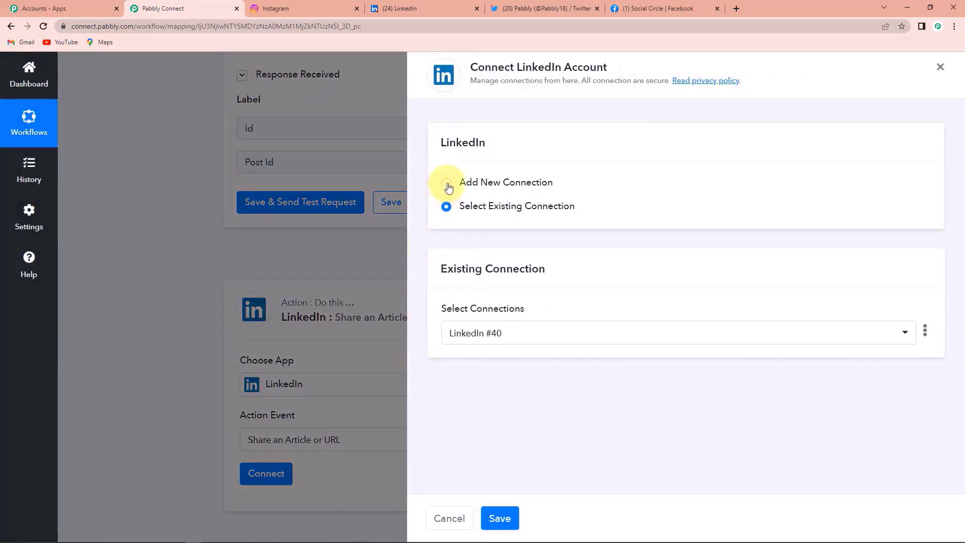
left_click(447, 183)
left_click(487, 316)
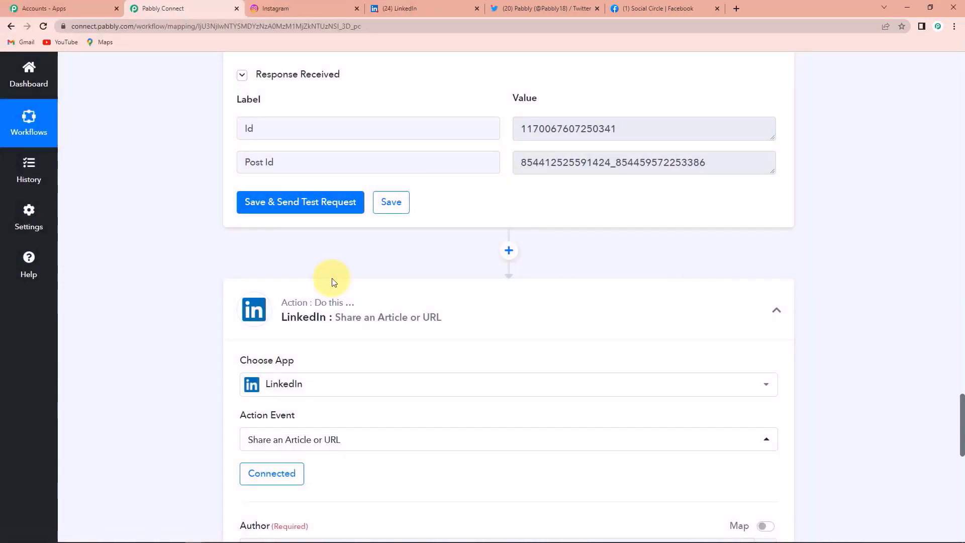
scroll(332, 282, "down", 4)
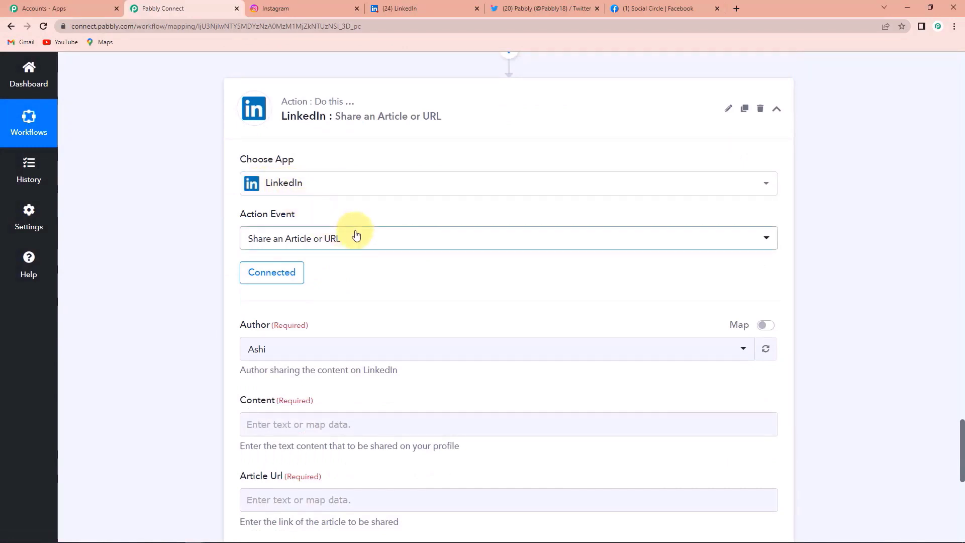
scroll(347, 231, "down", 2)
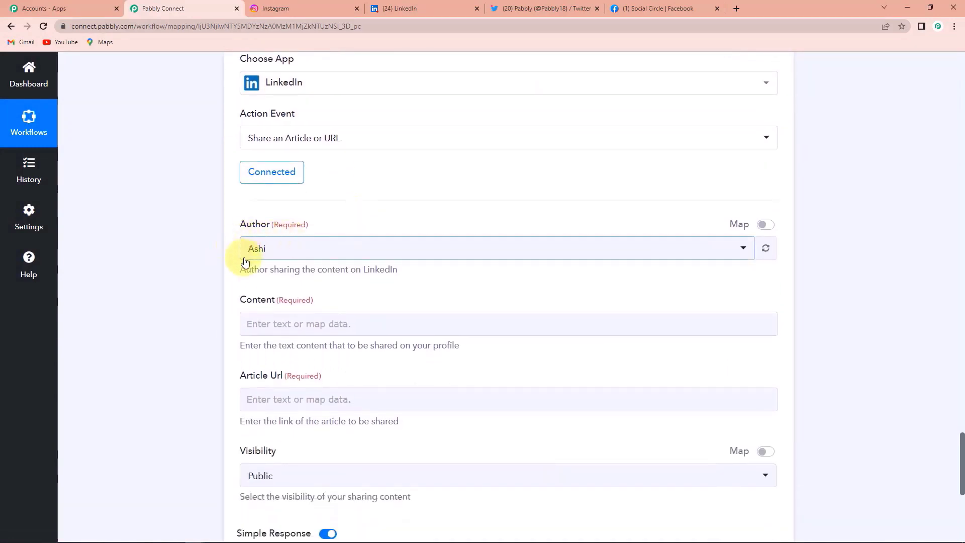
scroll(251, 256, "down", 2)
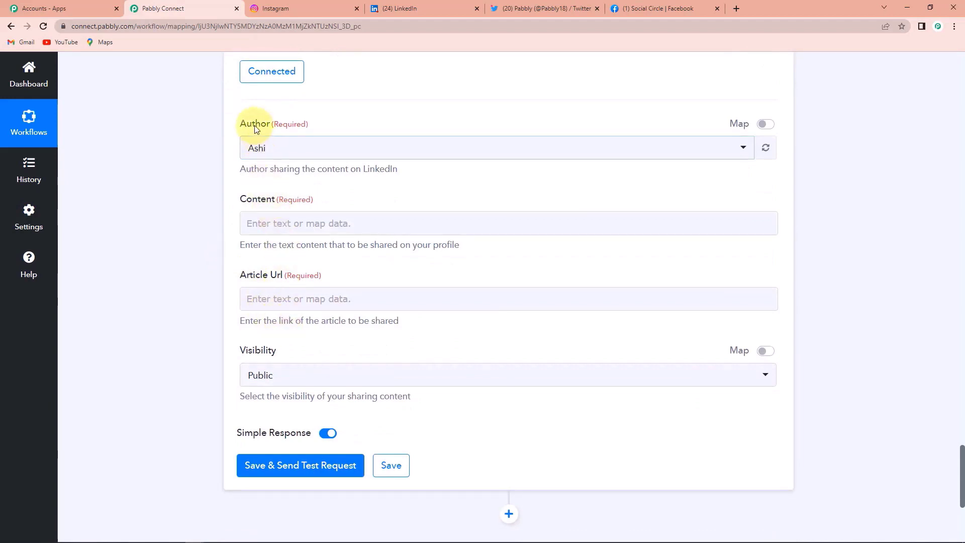
left_click(438, 8)
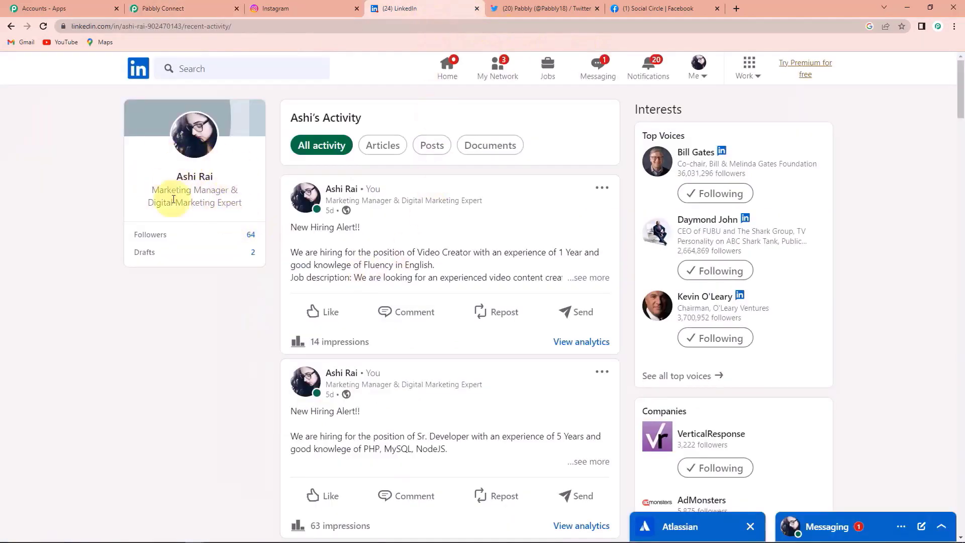
left_click(187, 9)
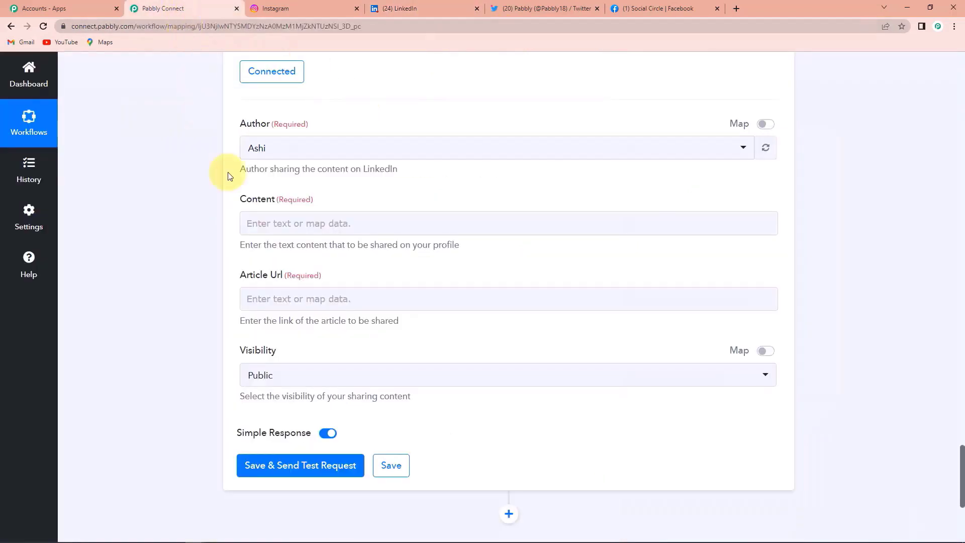
- Map the Instagram caption into the LinkedIn step's Content field
left_click(275, 224)
left_click(338, 326)
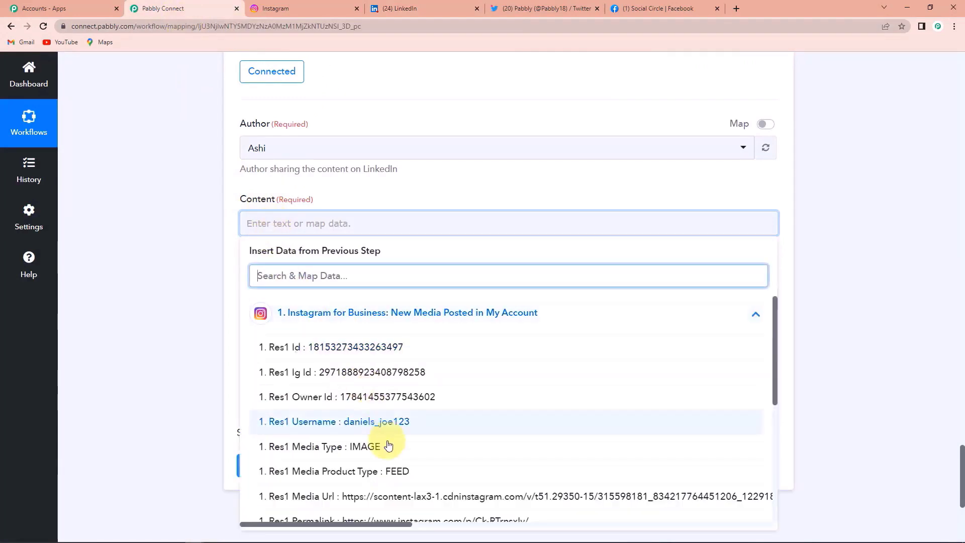
scroll(389, 446, "down", 2)
left_click(388, 469)
left_click(147, 269)
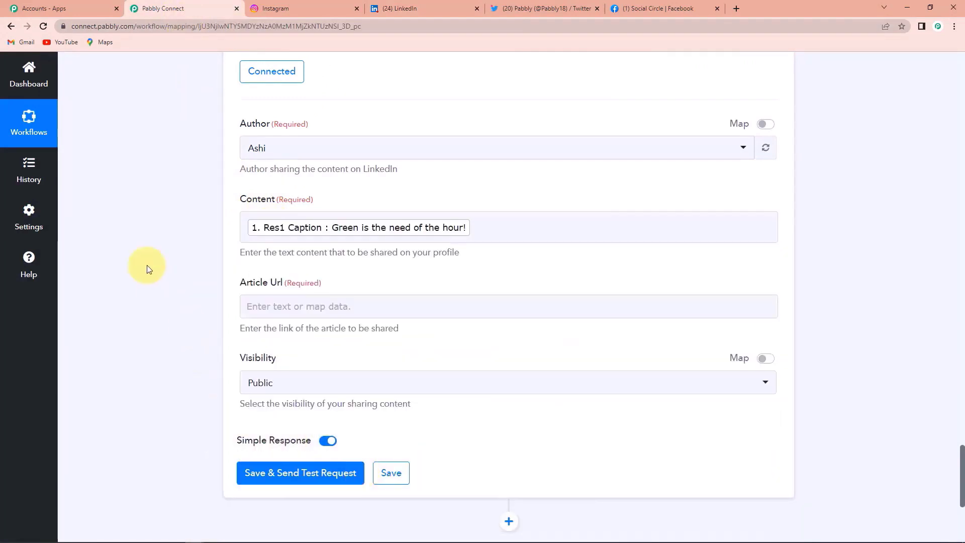
scroll(196, 236, "down", 2)
- Map Res1 Media Url into Article Url, test the step, and view LinkedIn's Posts activity
left_click(286, 206)
left_click(345, 295)
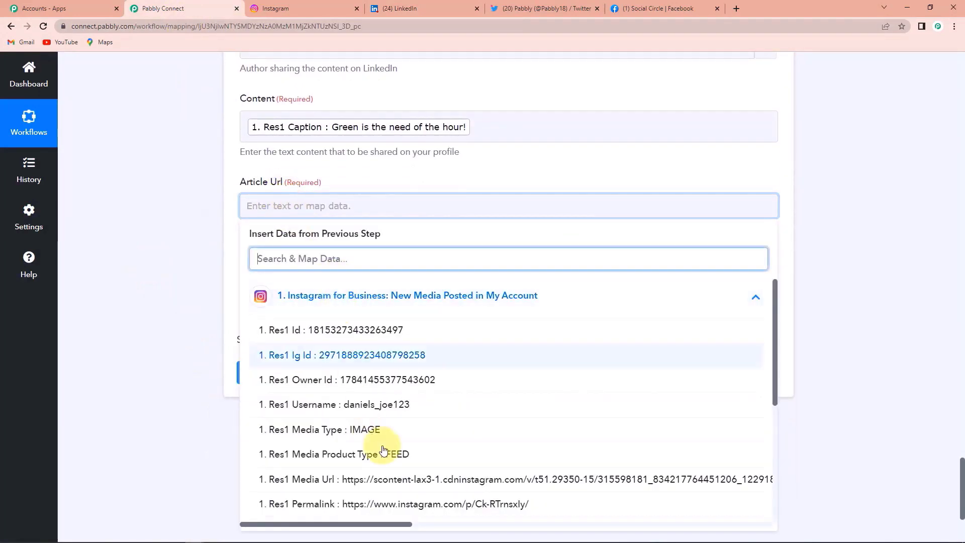
scroll(384, 447, "down", 2)
left_click(287, 428)
left_click(170, 354)
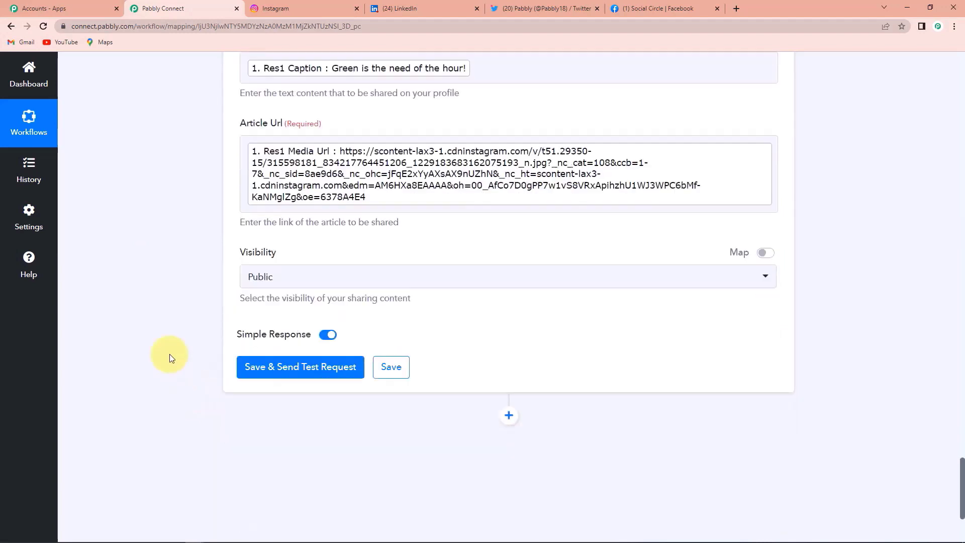
scroll(170, 354, "down", 1)
left_click(289, 329)
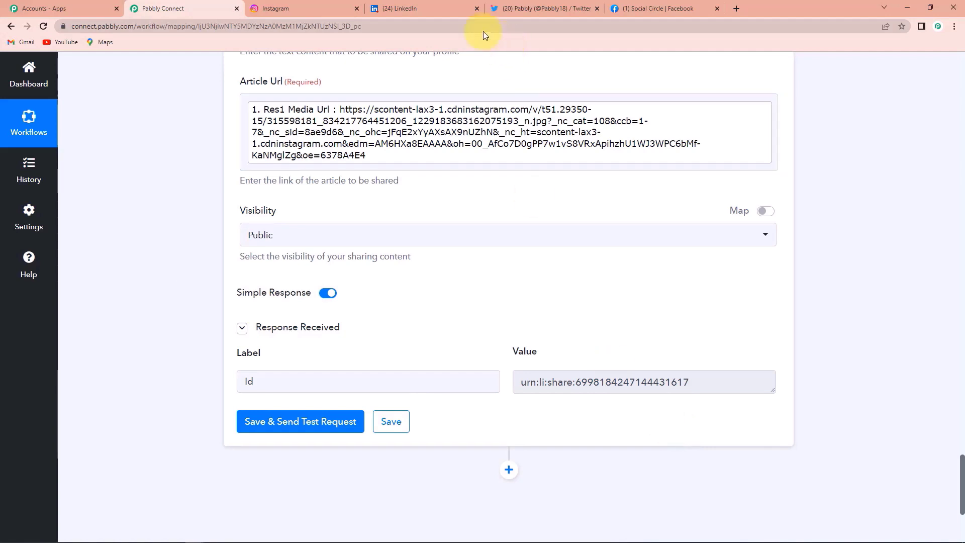
left_click(405, 9)
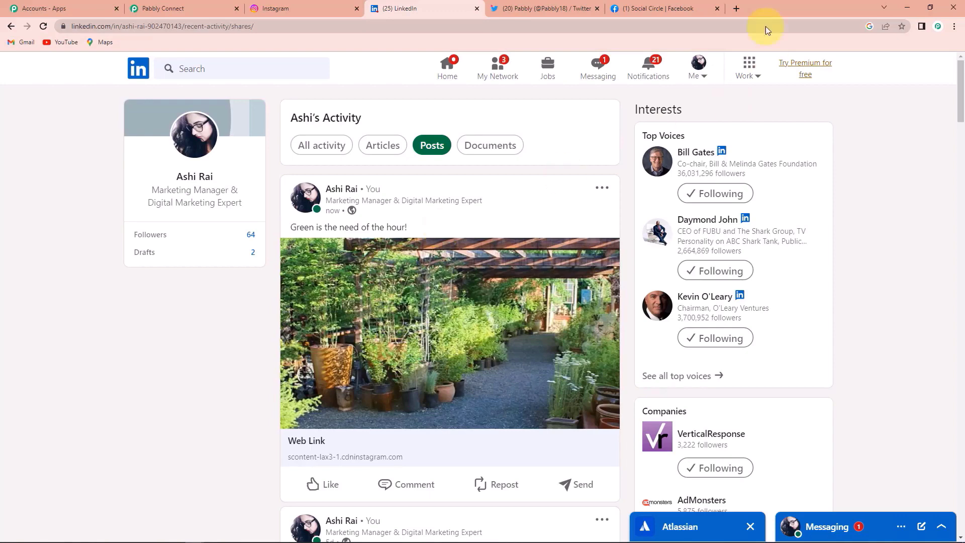
- Start a new Instagram post with the Happy-Diwali-feature image cropped to 16:9
left_click(303, 8)
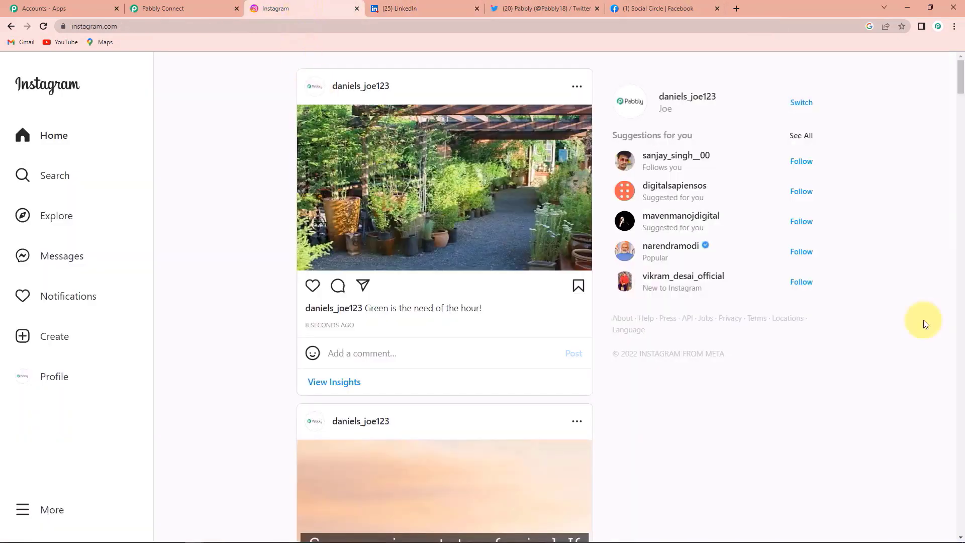
left_click(51, 340)
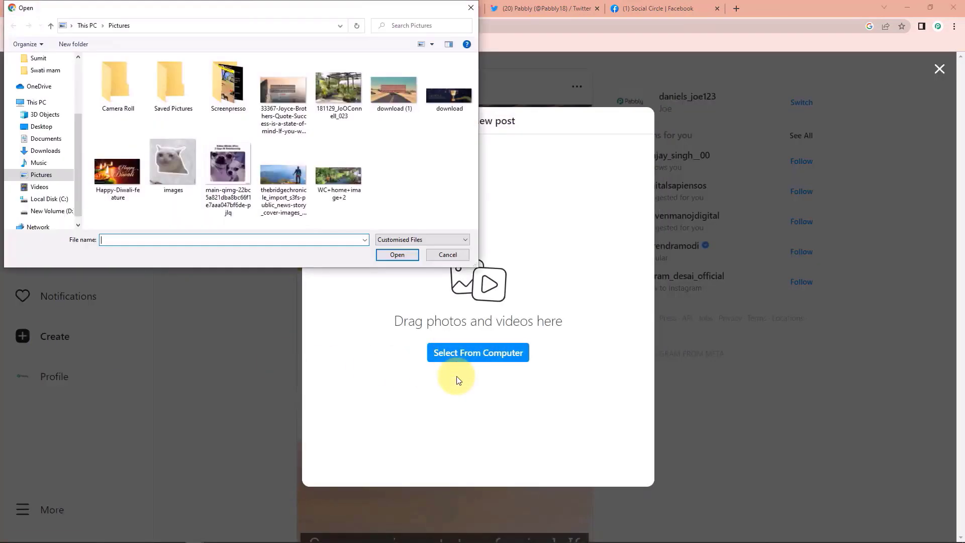
left_click(135, 187)
left_click(397, 255)
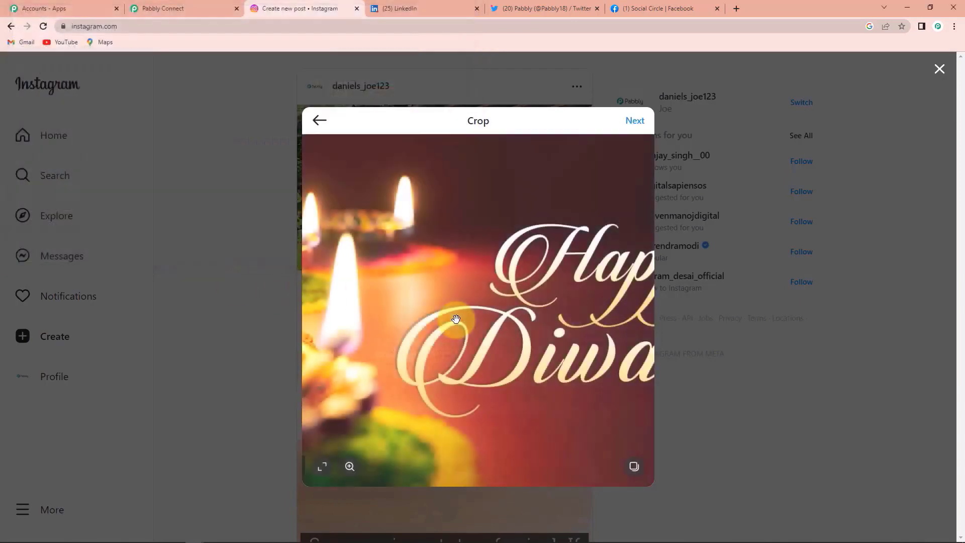
left_click(322, 467)
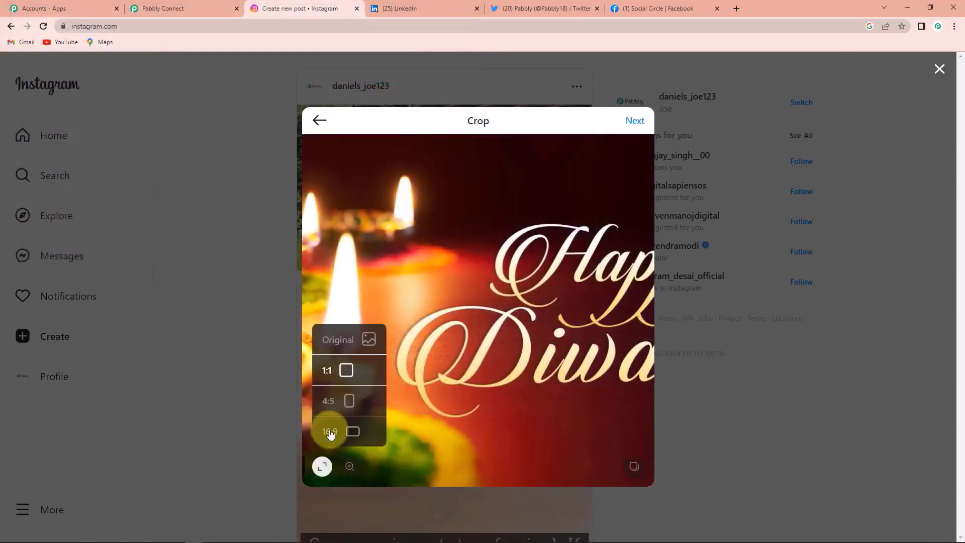
left_click(330, 431)
- Caption the post 'Happy Diwali!' and share it
left_click(635, 121)
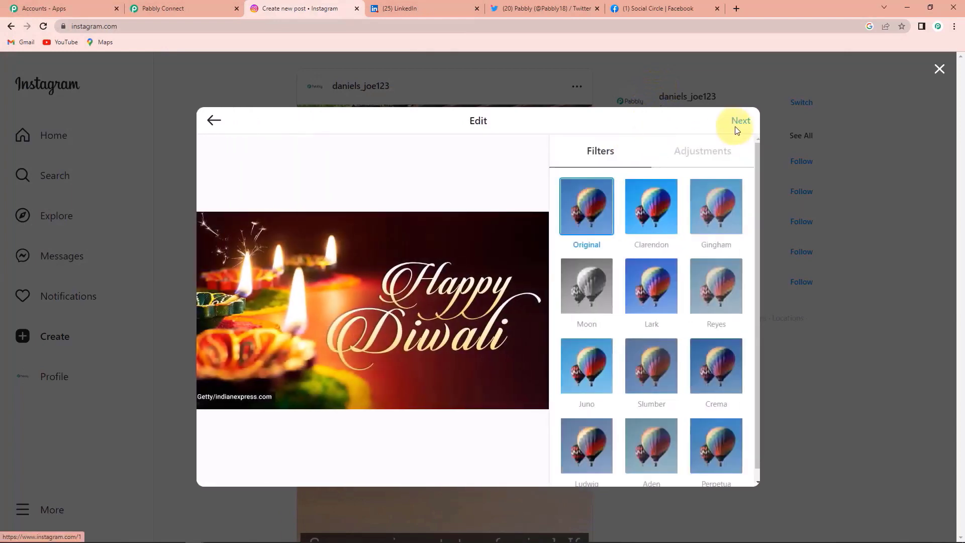
left_click(737, 123)
left_click(577, 183)
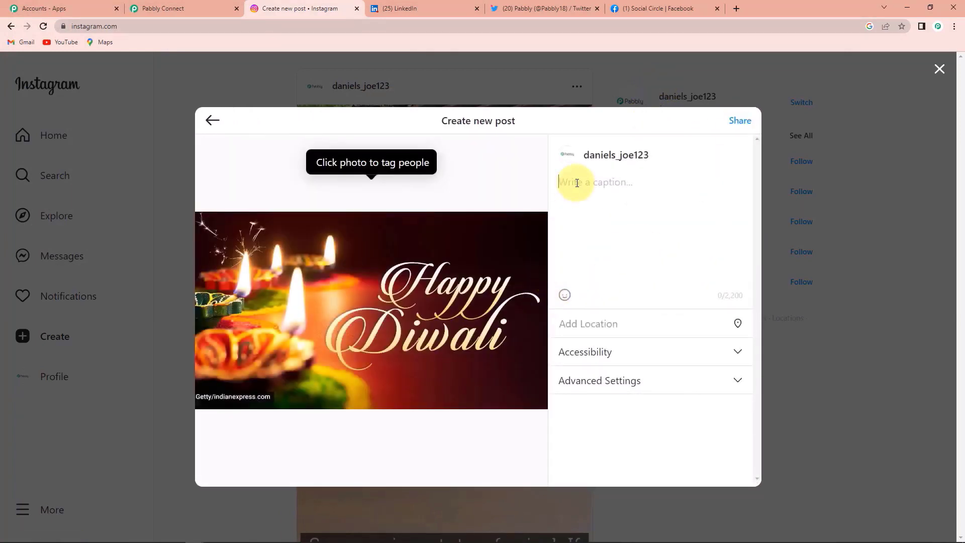
type("Happy Diwali!")
left_click(746, 122)
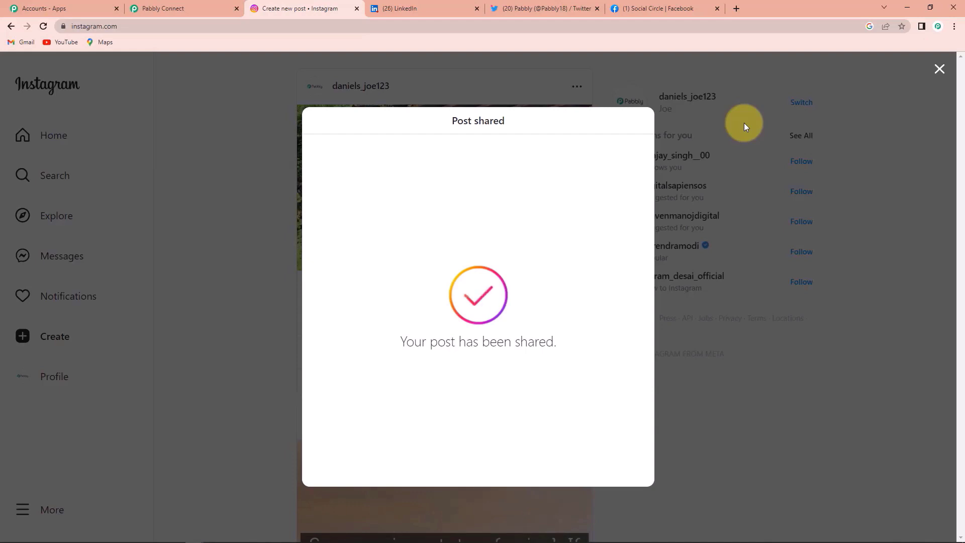
- Reload LinkedIn's activity feed to confirm the 'Happy Diwali!' post with its Diwali image arrived
left_click(459, 7)
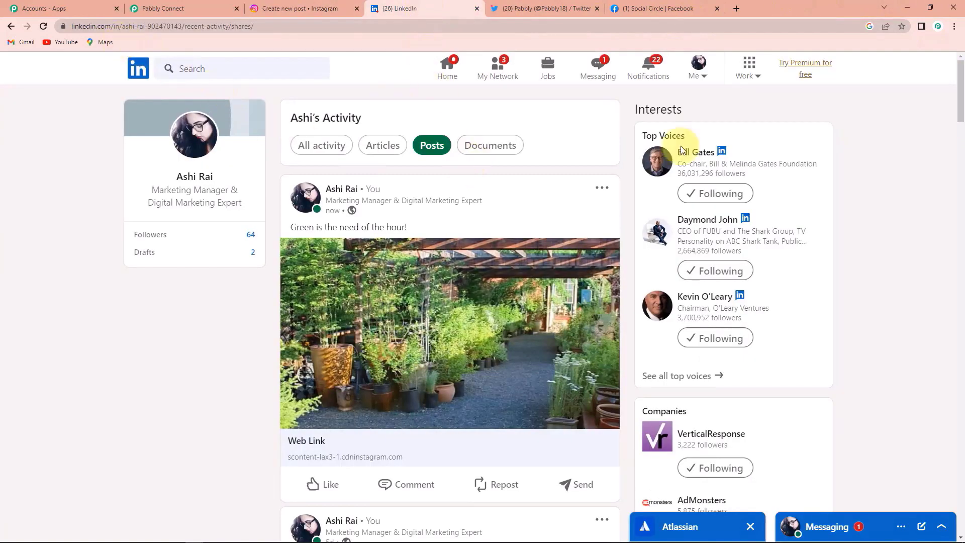
left_click(43, 27)
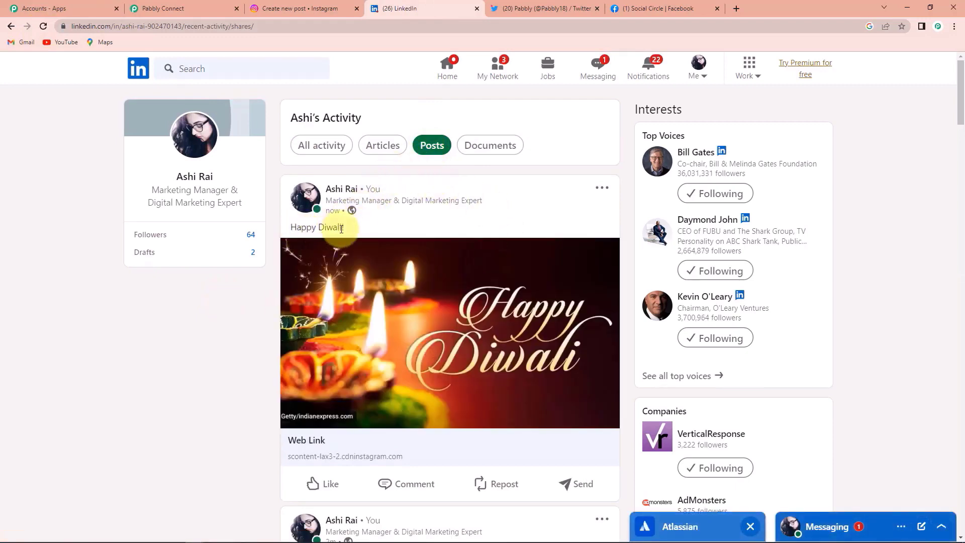
left_click(524, 11)
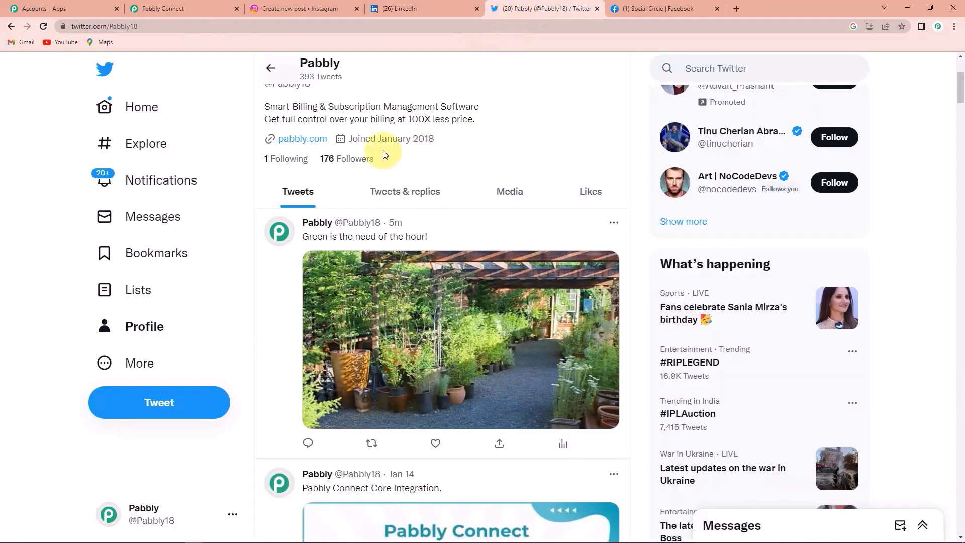
- Reload the Pabbly Twitter profile and find the new 'Happy Diwali!' tweet with its Diwali image
left_click(51, 28)
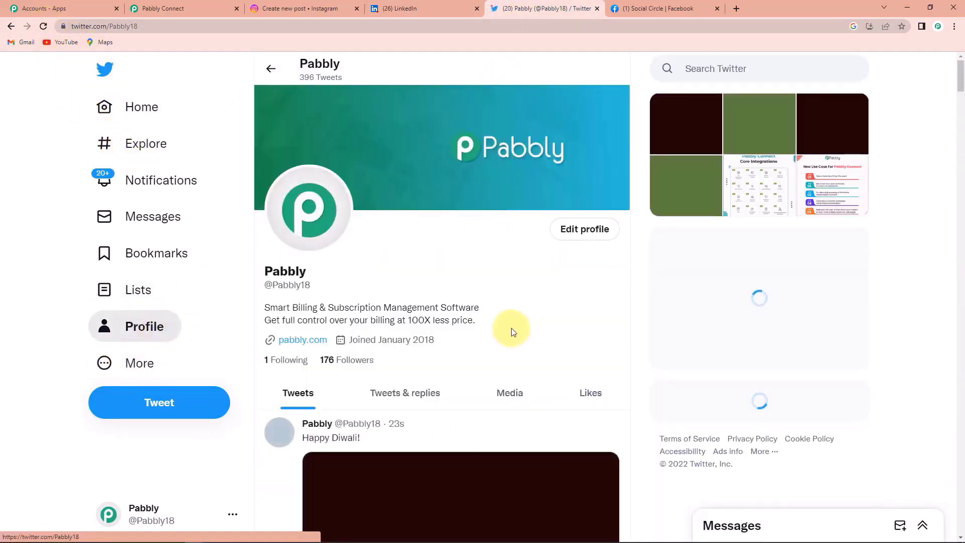
scroll(511, 329, "down", 4)
scroll(512, 332, "down", 2)
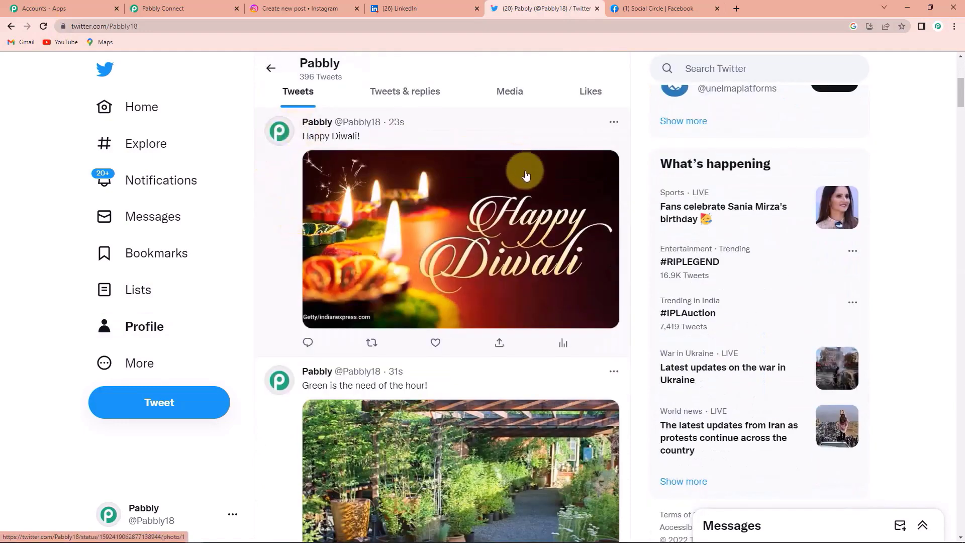
left_click(645, 8)
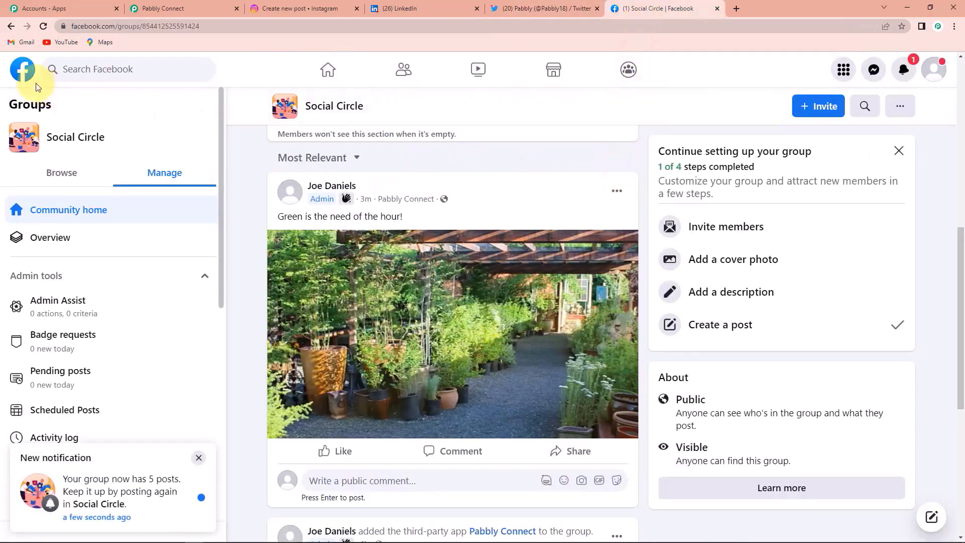
- Reload the Social Circle Facebook group and find the 'Happy Diwali!' photo post from Pabbly Connect
left_click(44, 26)
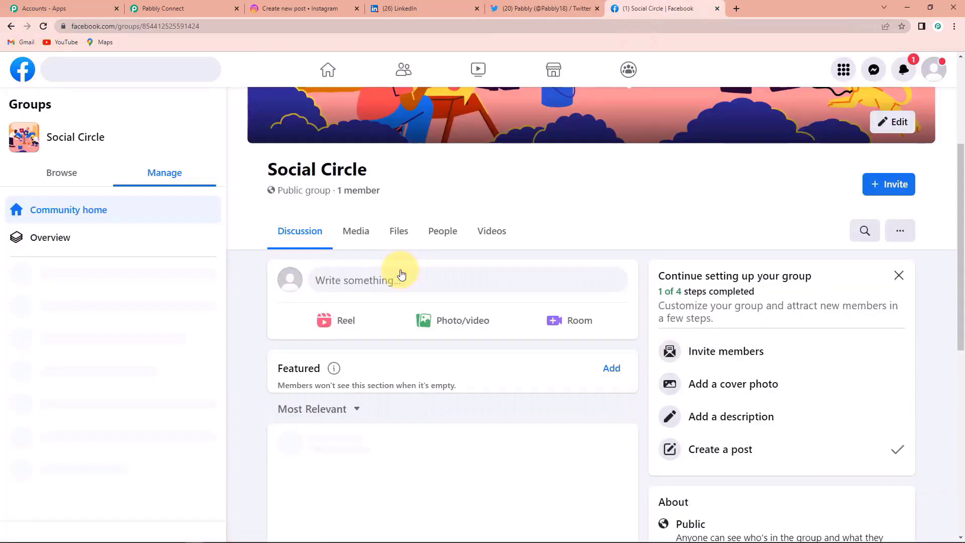
scroll(520, 323, "down", 2)
scroll(520, 324, "down", 5)
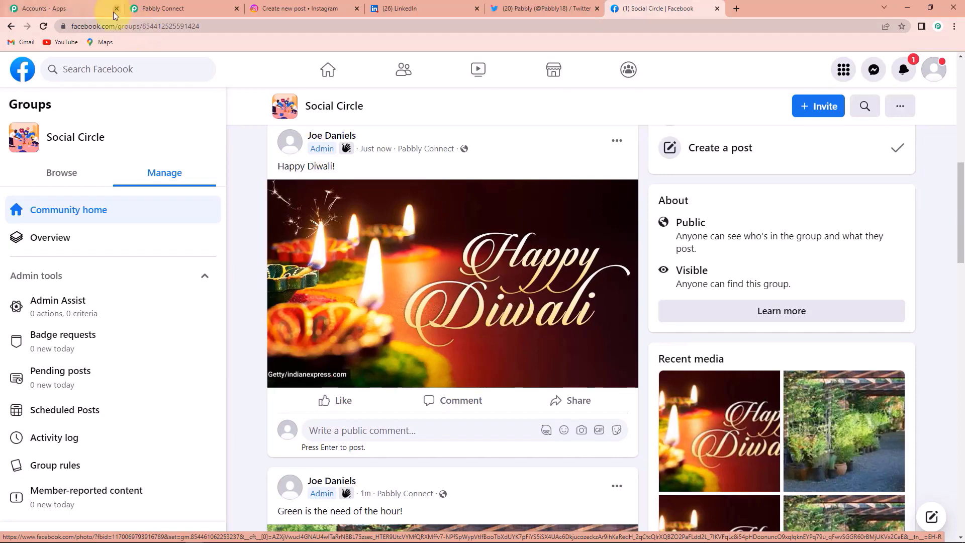
left_click(166, 10)
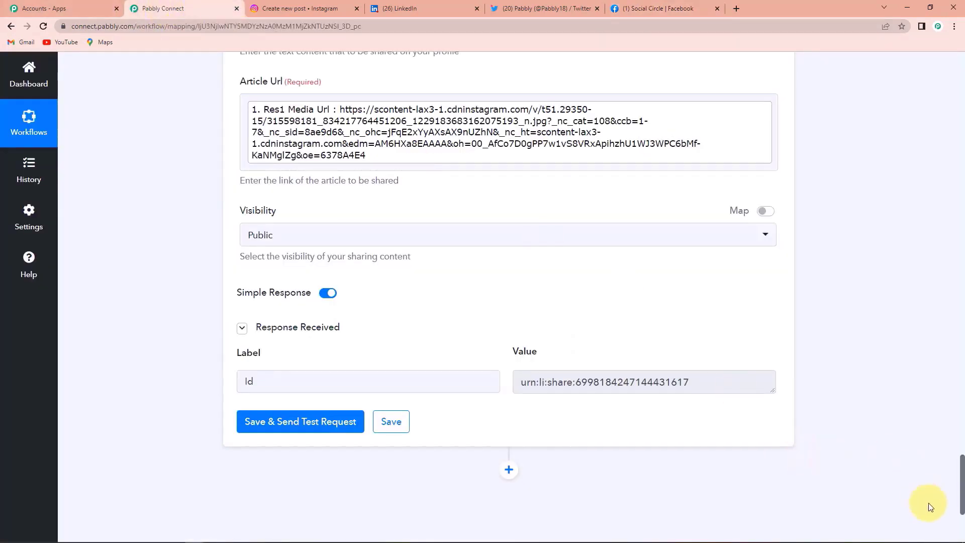
- Collapse the Instagram New Media trigger and the Twitter, Facebook Groups and LinkedIn action cards
left_click_drag(962, 483, 945, 76)
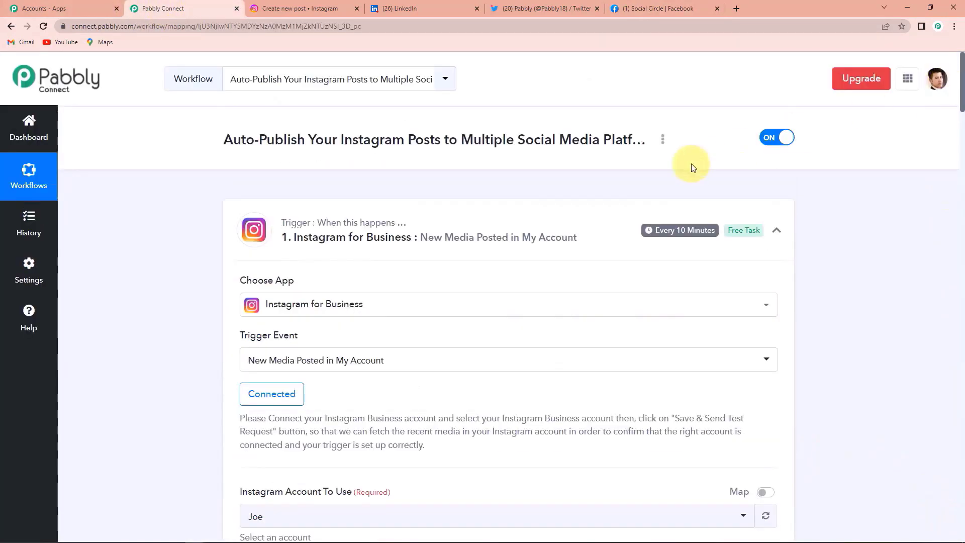
left_click(776, 232)
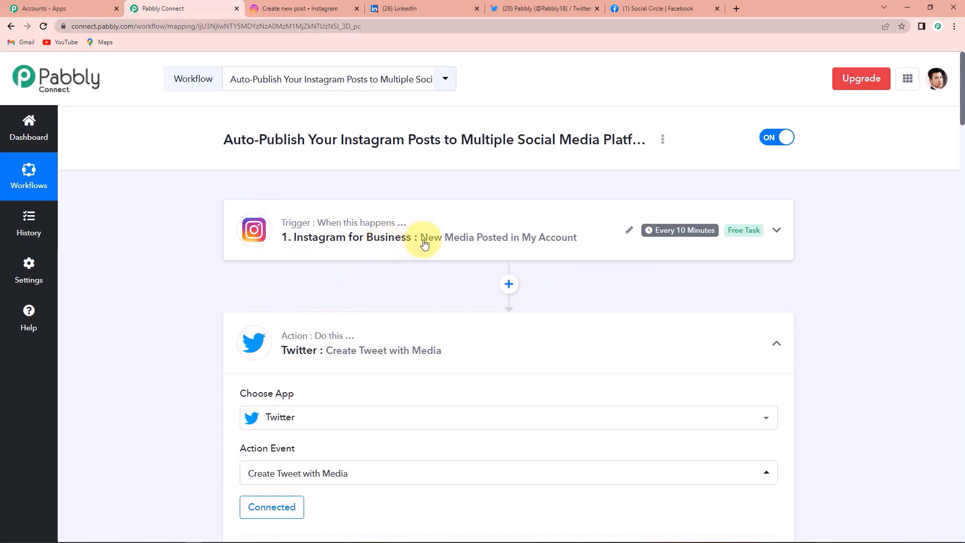
scroll(553, 244, "down", 3)
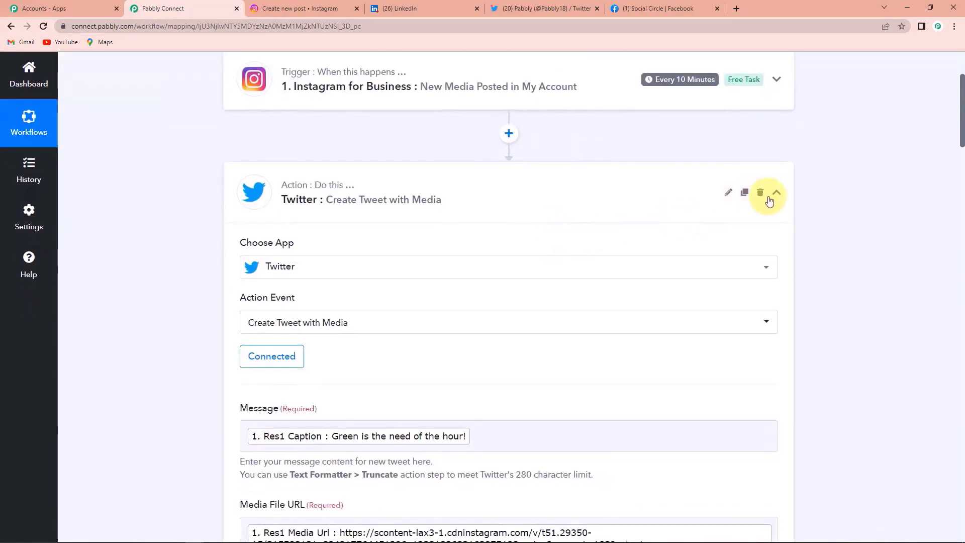
left_click(777, 194)
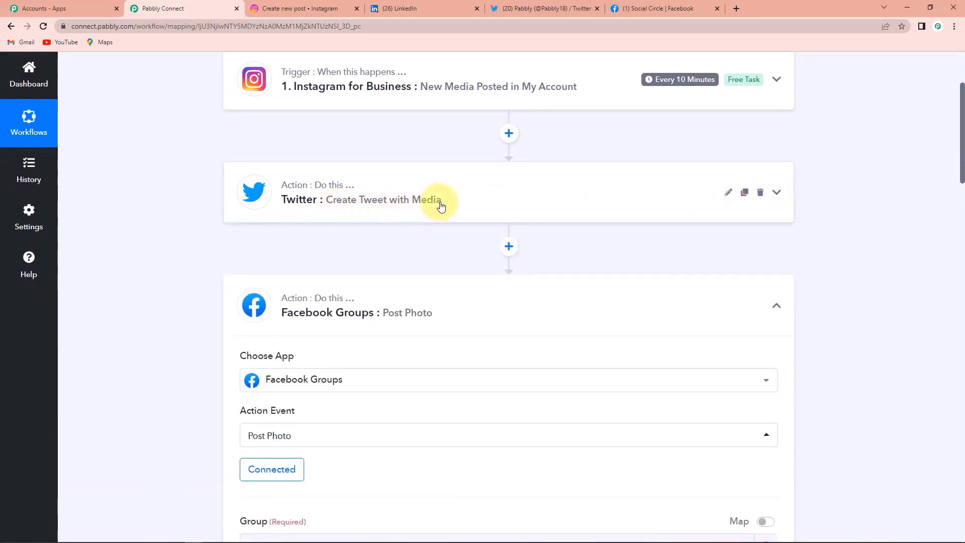
left_click(778, 305)
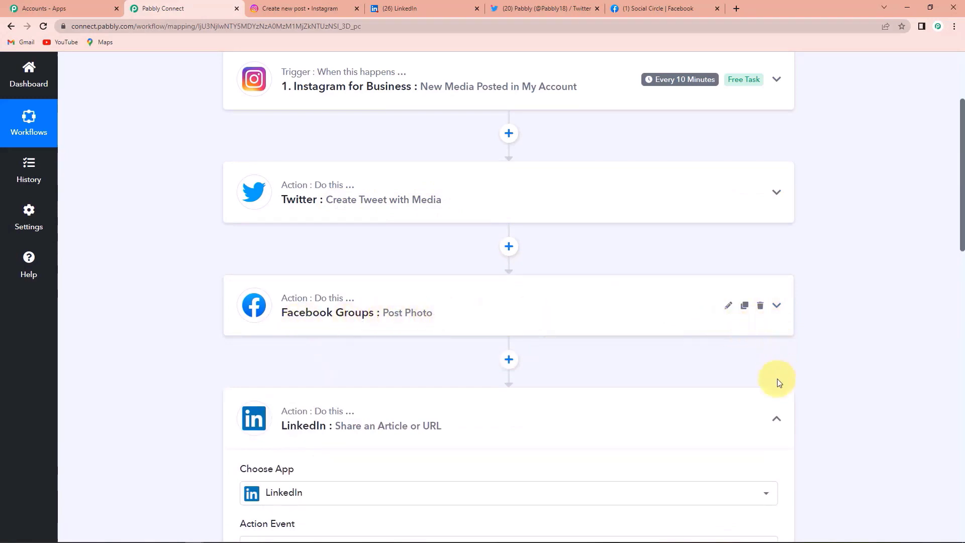
left_click(777, 419)
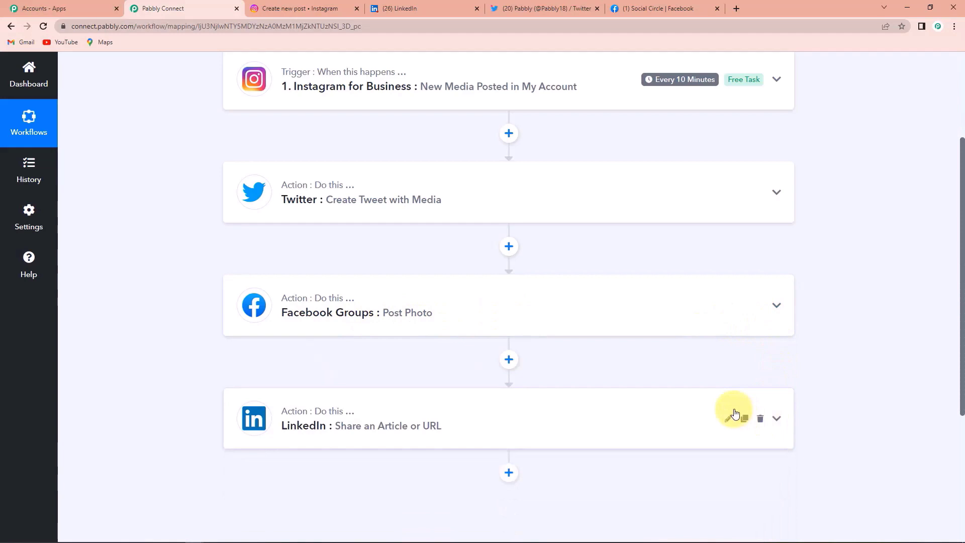
scroll(735, 414, "down", 1)
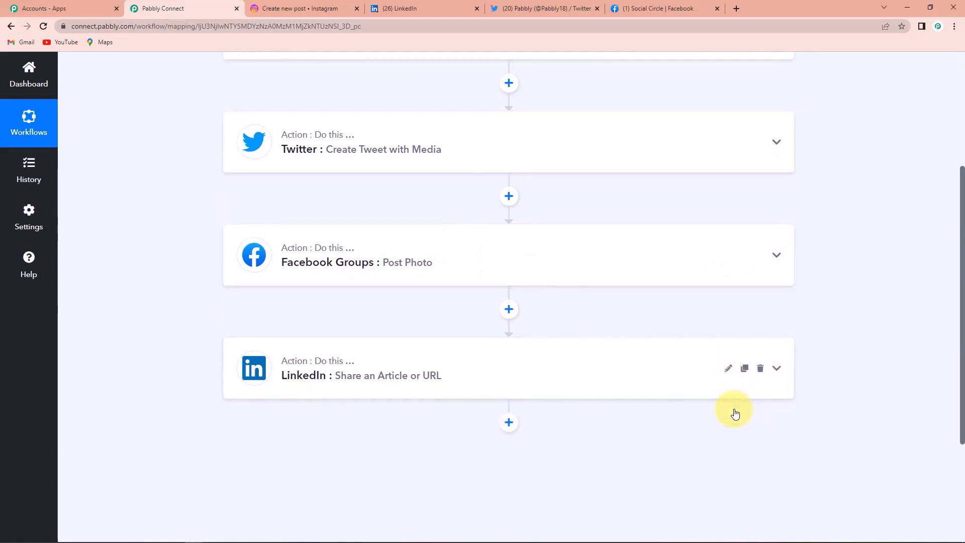